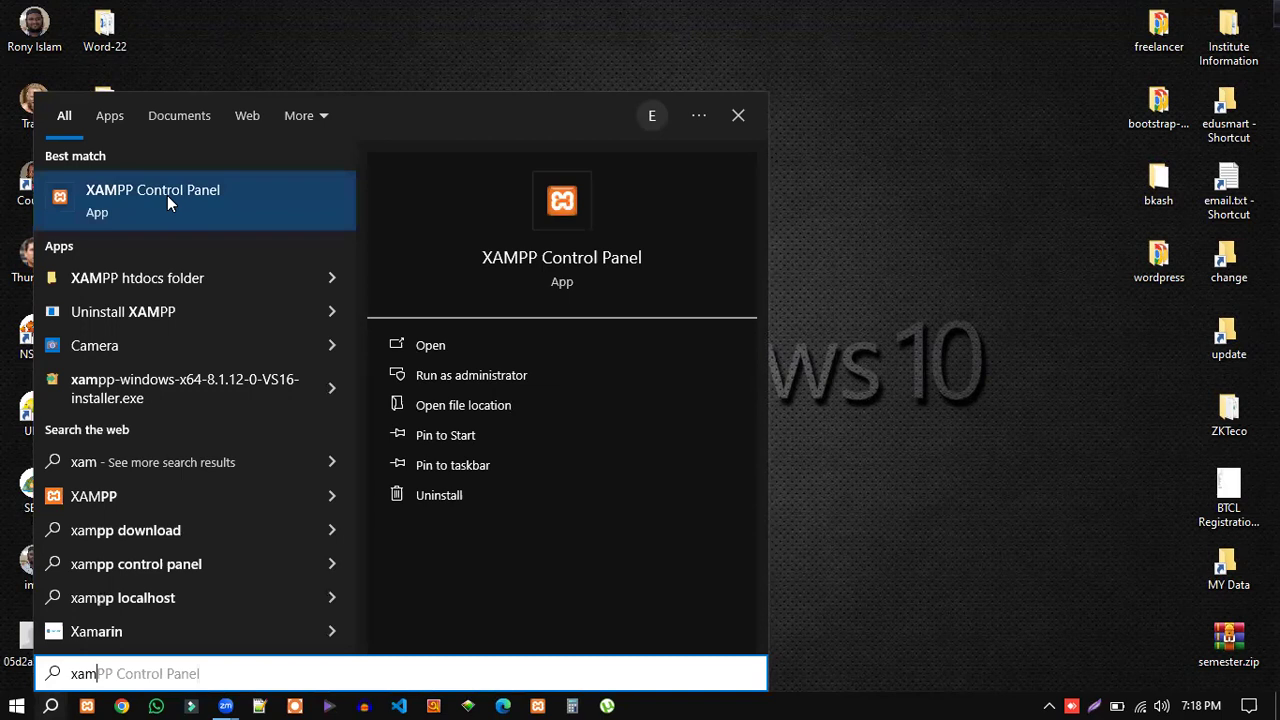
# Launch XAMPP Control Panel and start Apache (ports 80, 443) and MySQL (port 3306).
pyautogui.click(146, 193)
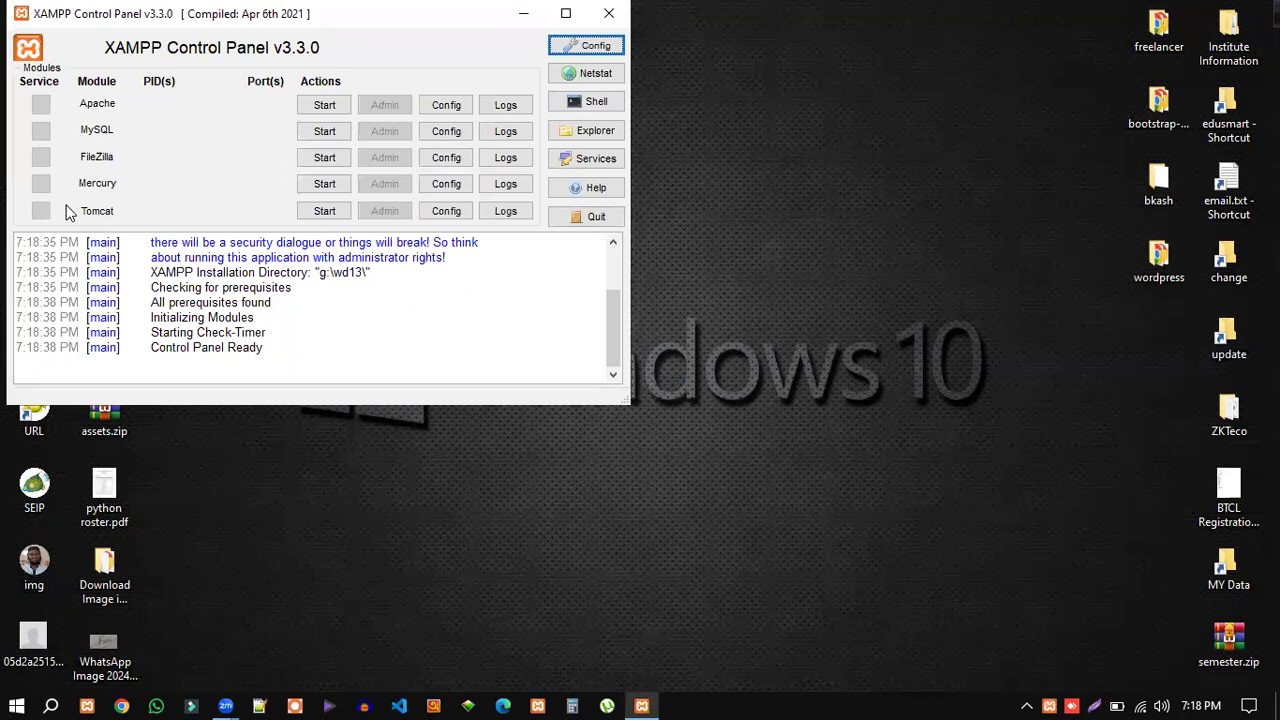
pyautogui.moveTo(358, 17); pyautogui.dragTo(446, 30)
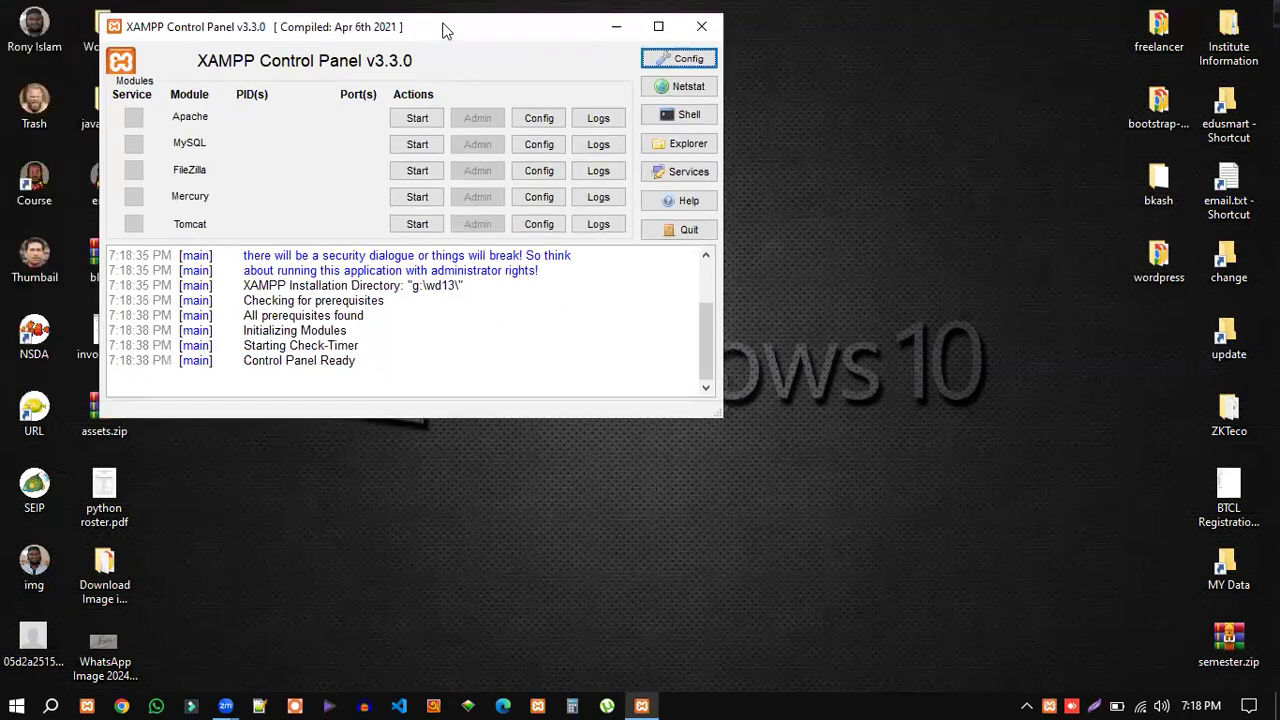
pyautogui.click(420, 121)
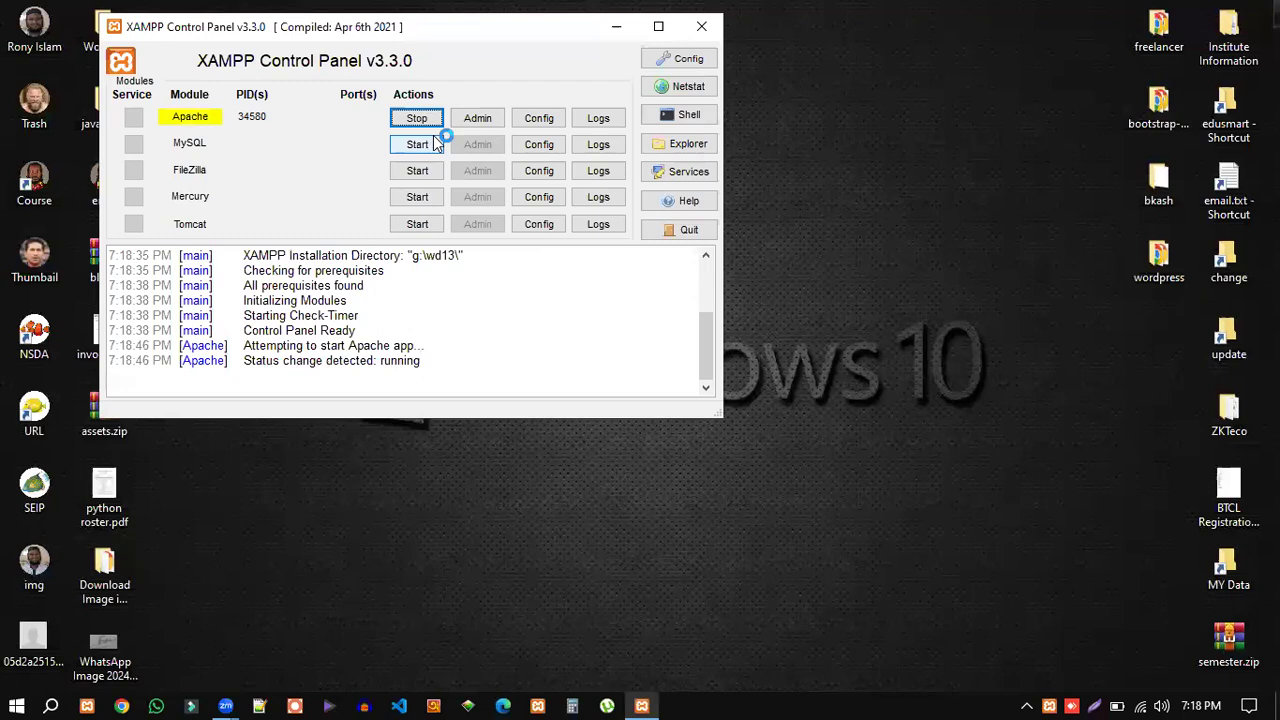
pyautogui.click(421, 145)
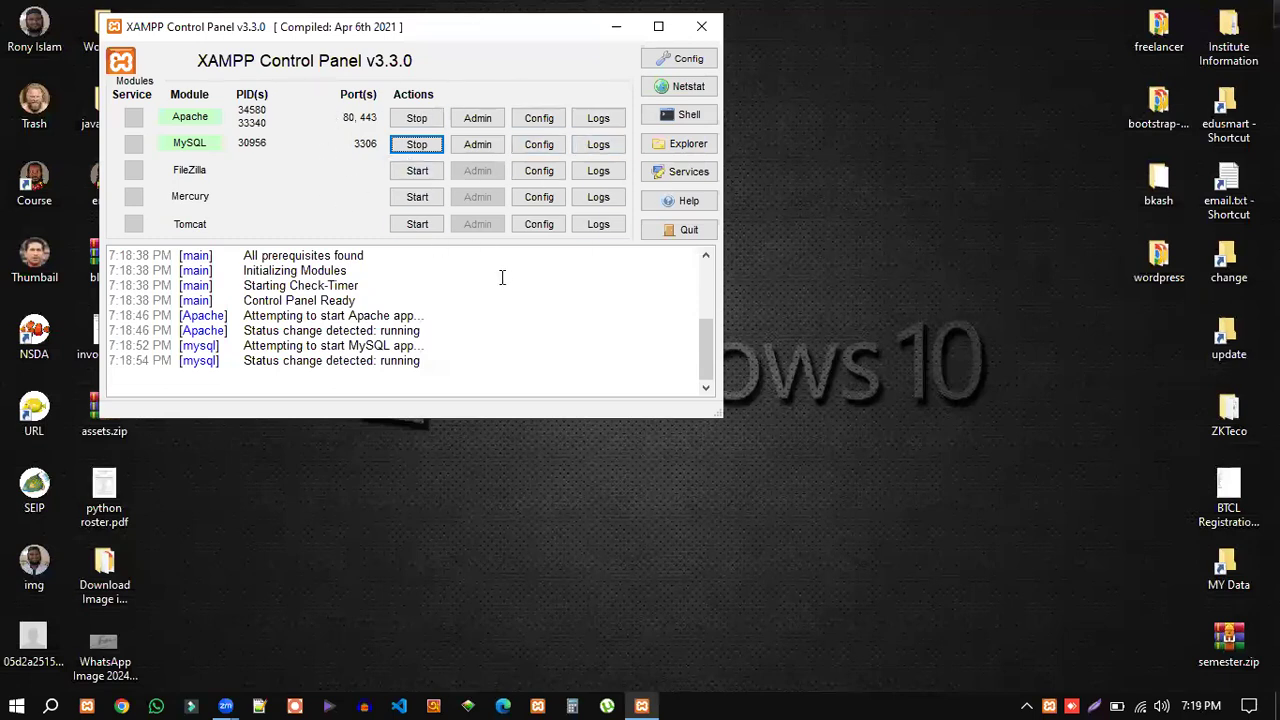
# Open the htdocs folder of the XAMPP install in a maximized File Explorer window.
pyautogui.click(676, 148)
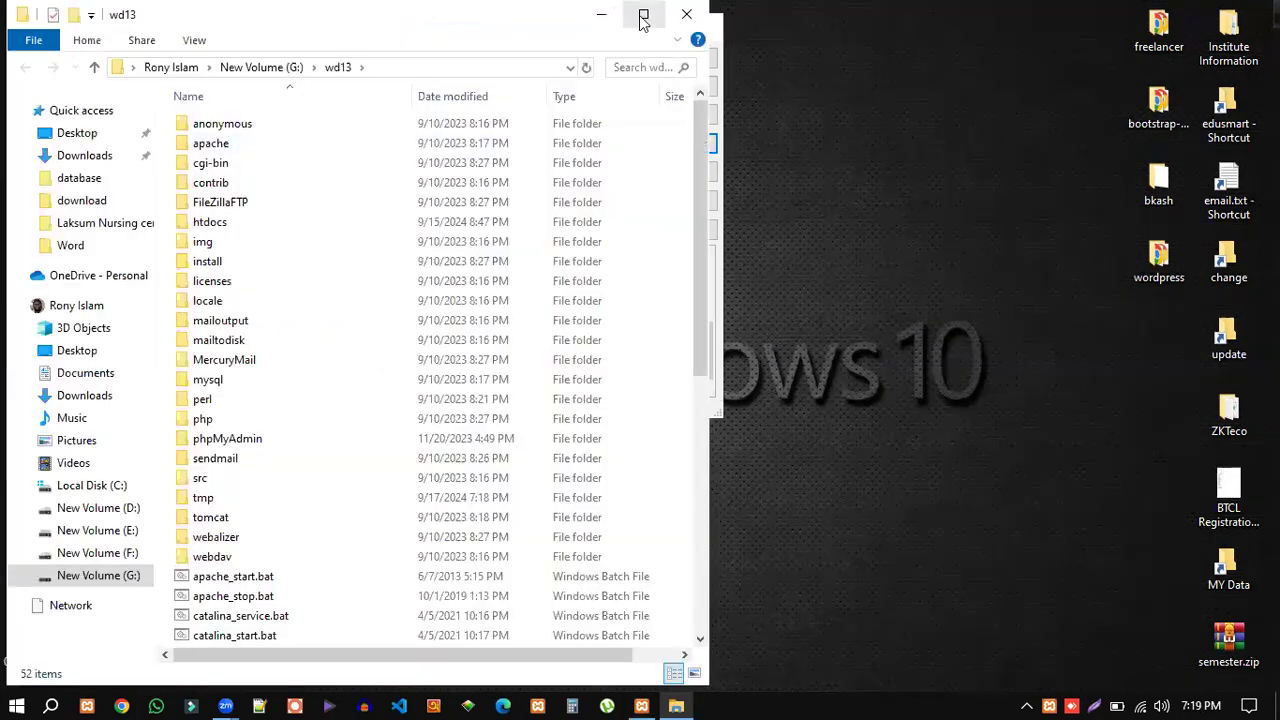
pyautogui.click(643, 17)
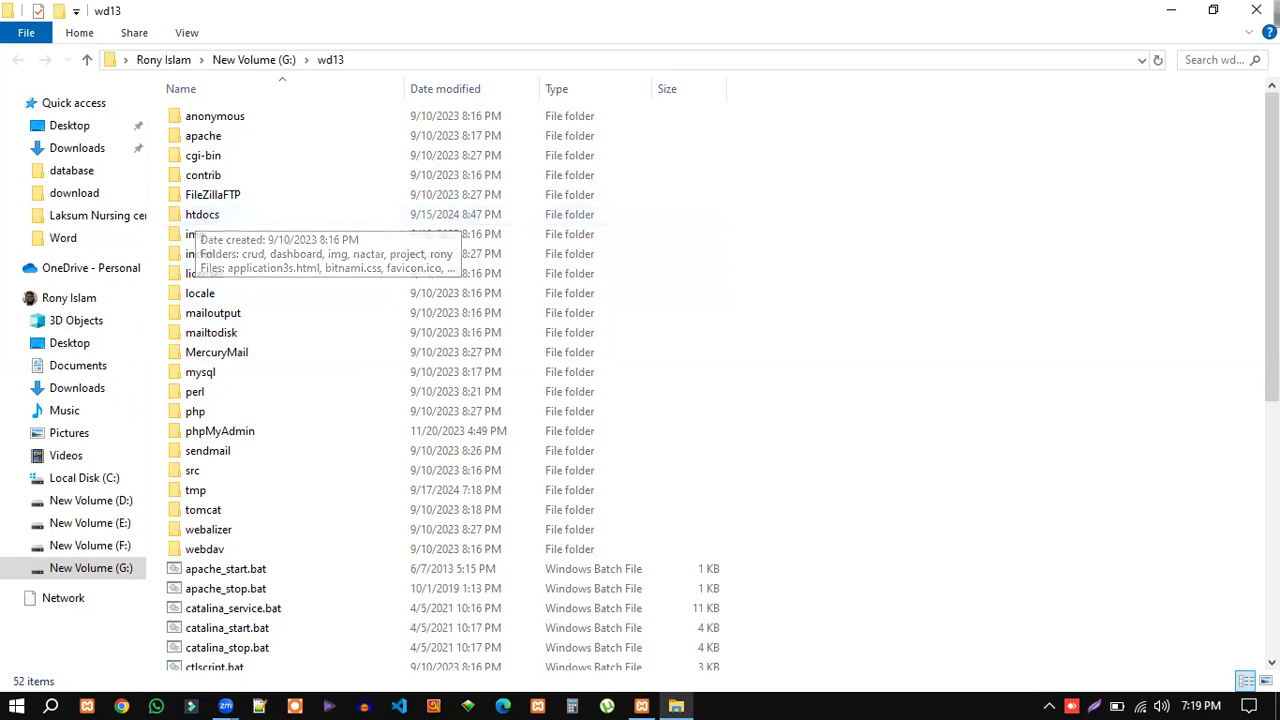
pyautogui.click(1256, 10)
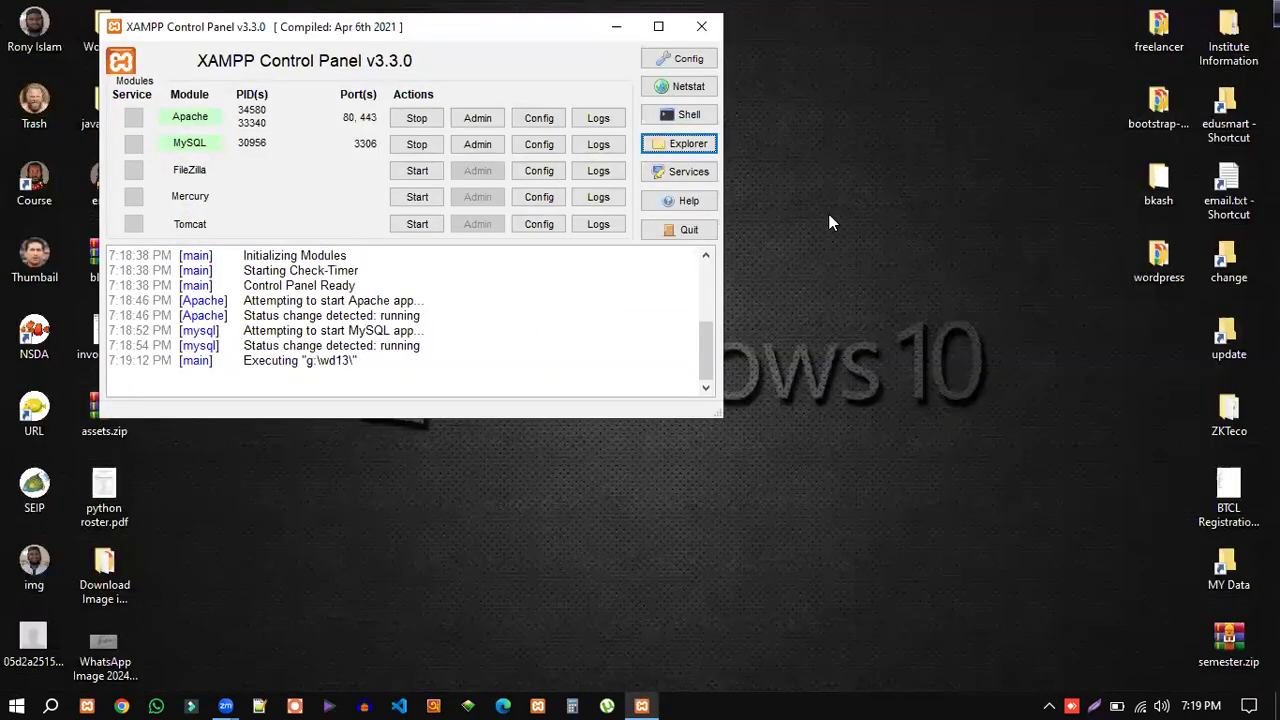
pyautogui.click(683, 145)
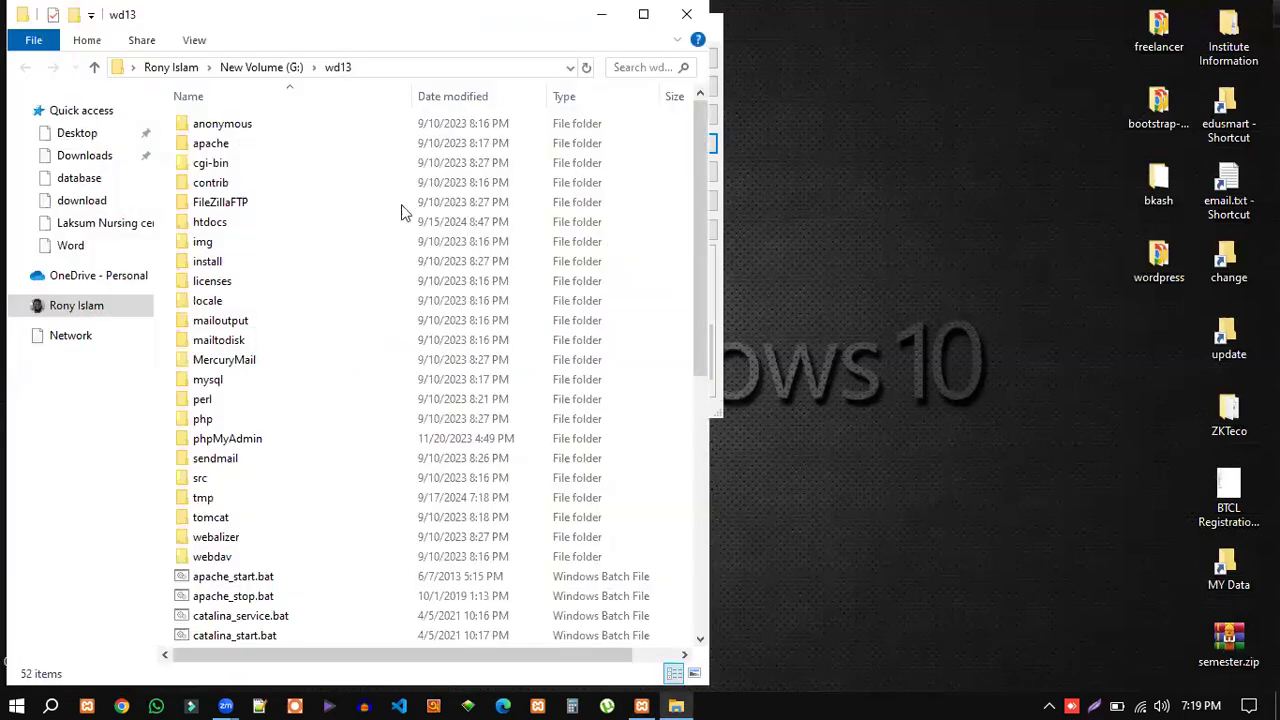
pyautogui.doubleClick(200, 226)
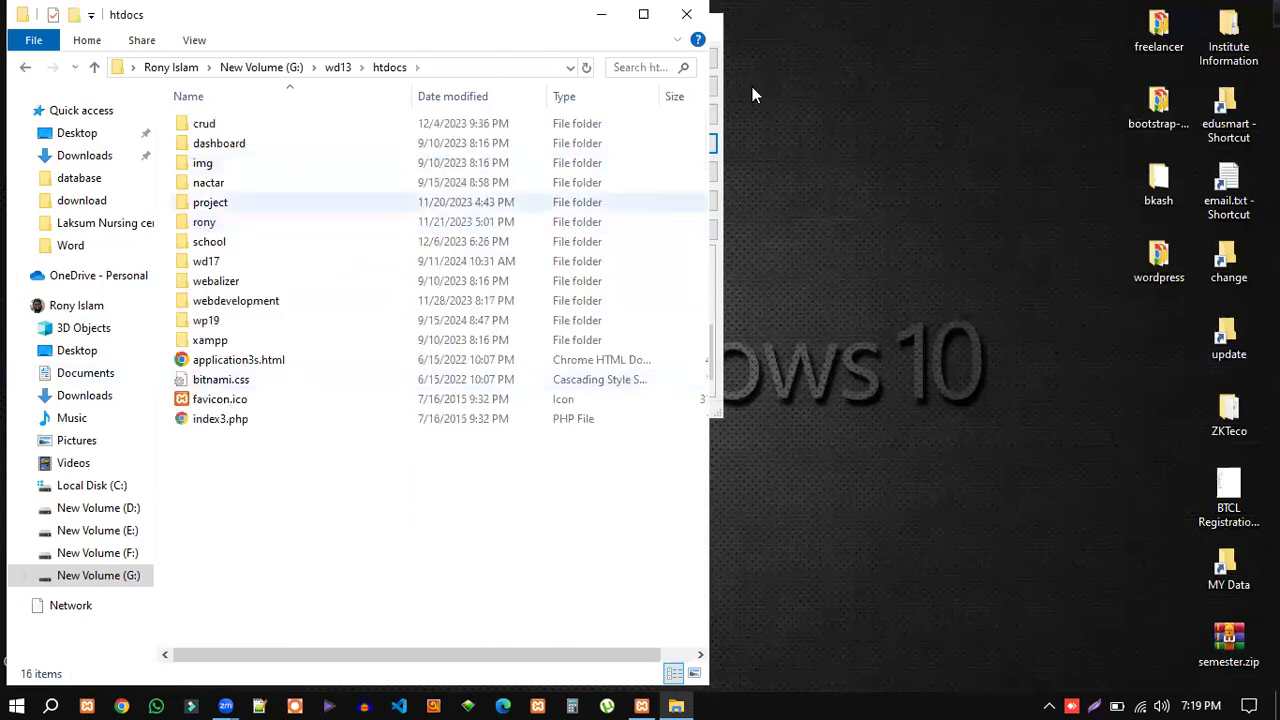
pyautogui.click(642, 17)
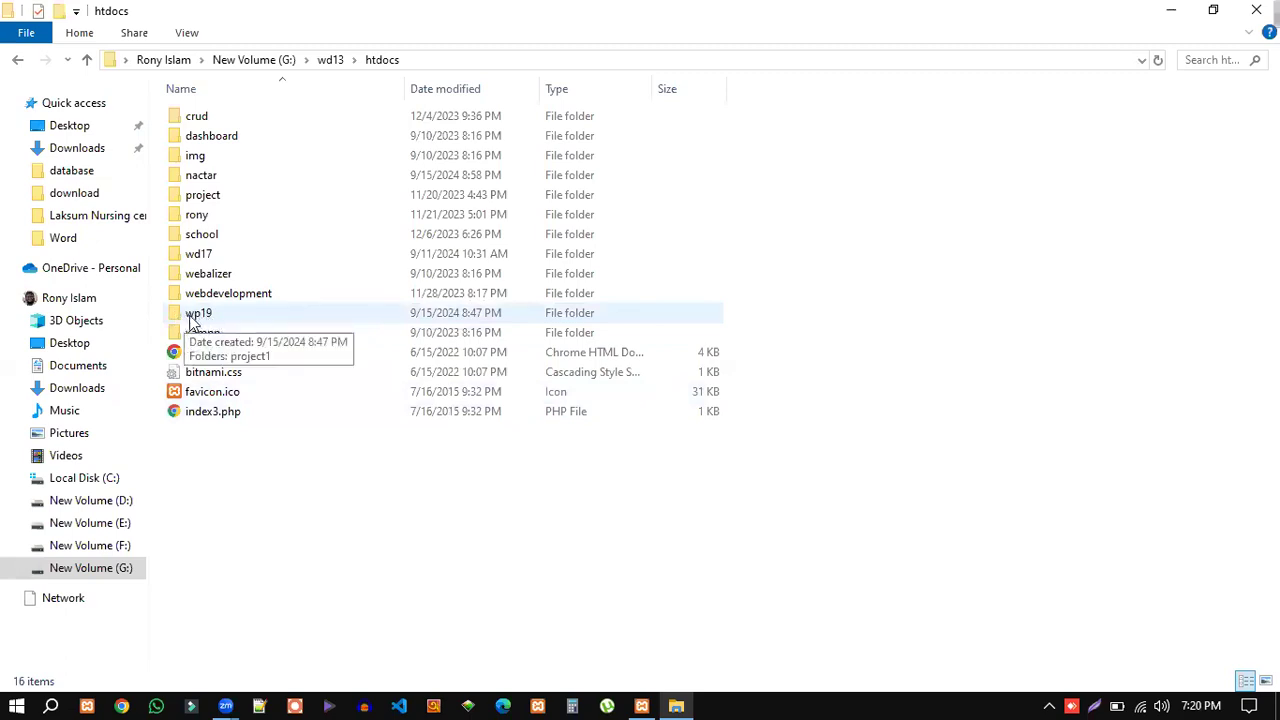
# Inspect the wp19, project1 and nactar folders, then return to htdocs.
pyautogui.doubleClick(201, 316)
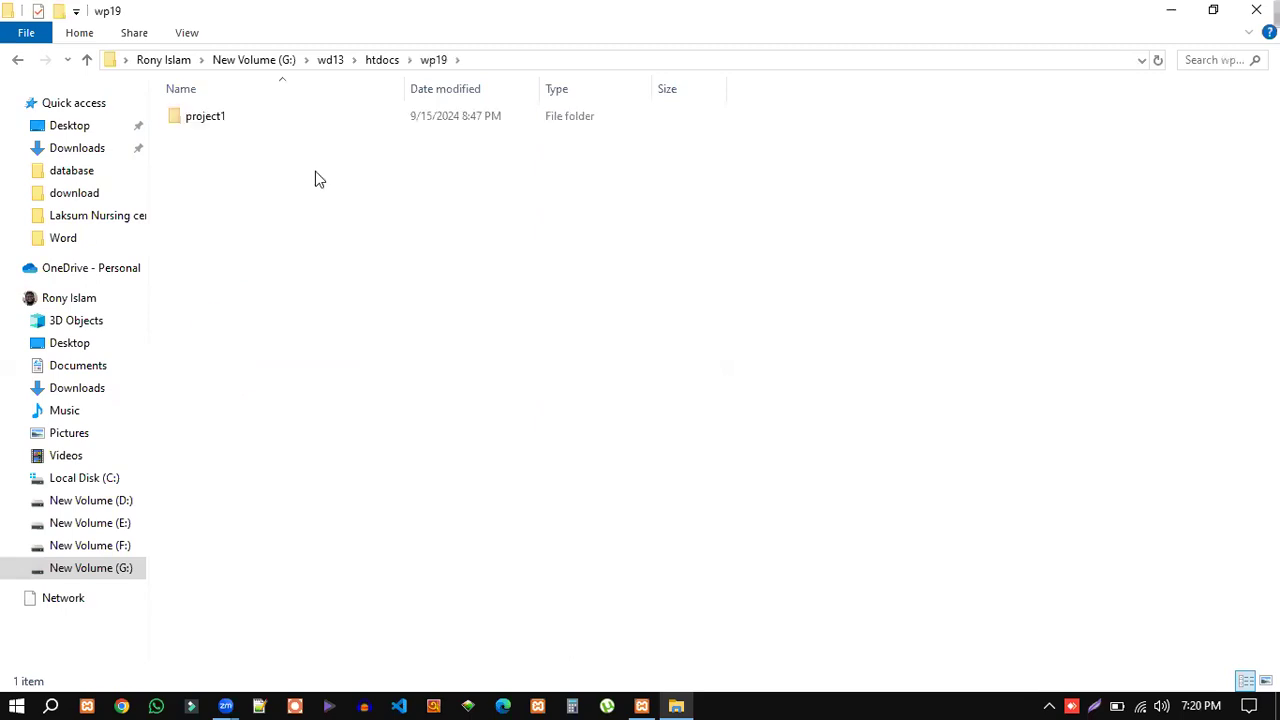
pyautogui.click(224, 121)
pyautogui.doubleClick(224, 121)
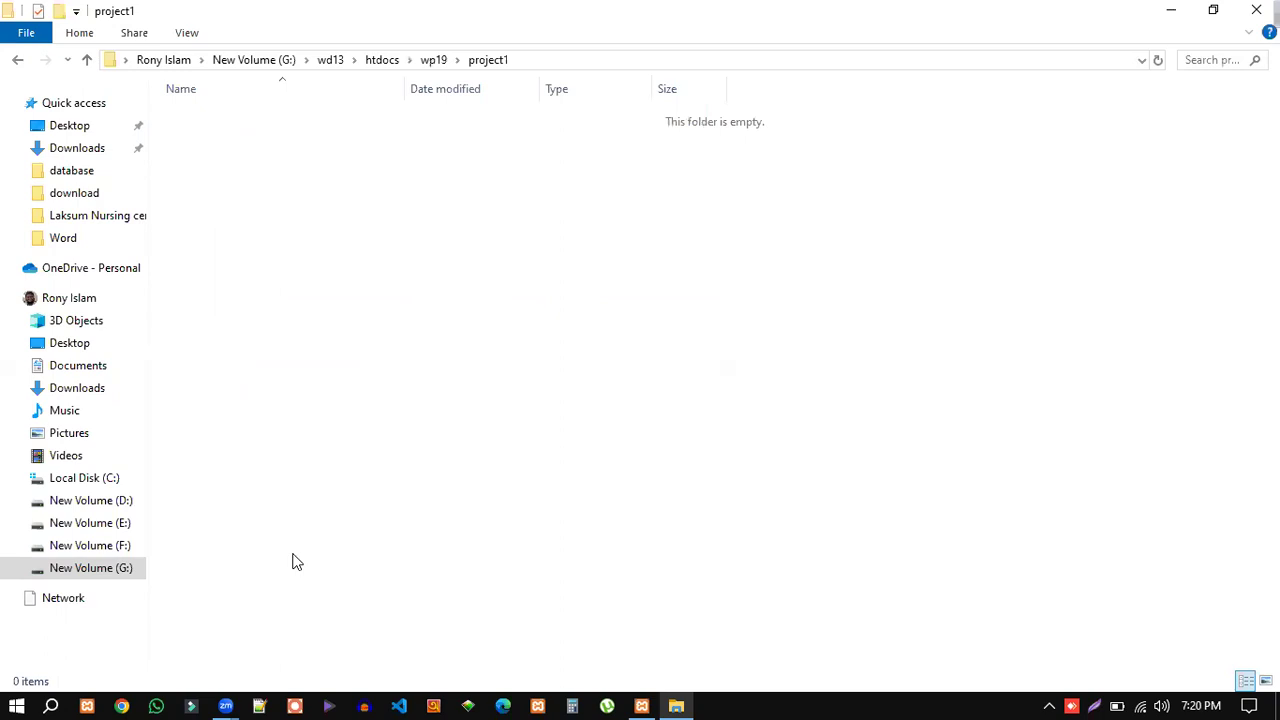
pyautogui.click(87, 60)
pyautogui.click(87, 60)
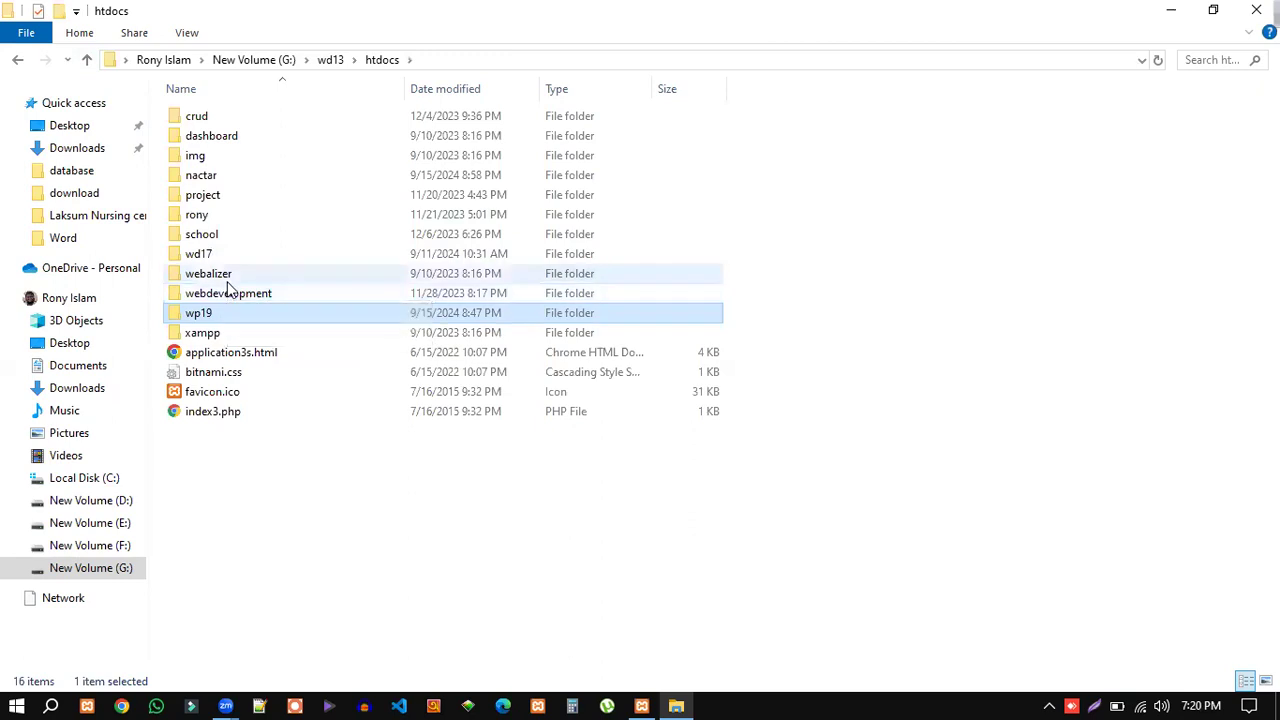
pyautogui.doubleClick(200, 180)
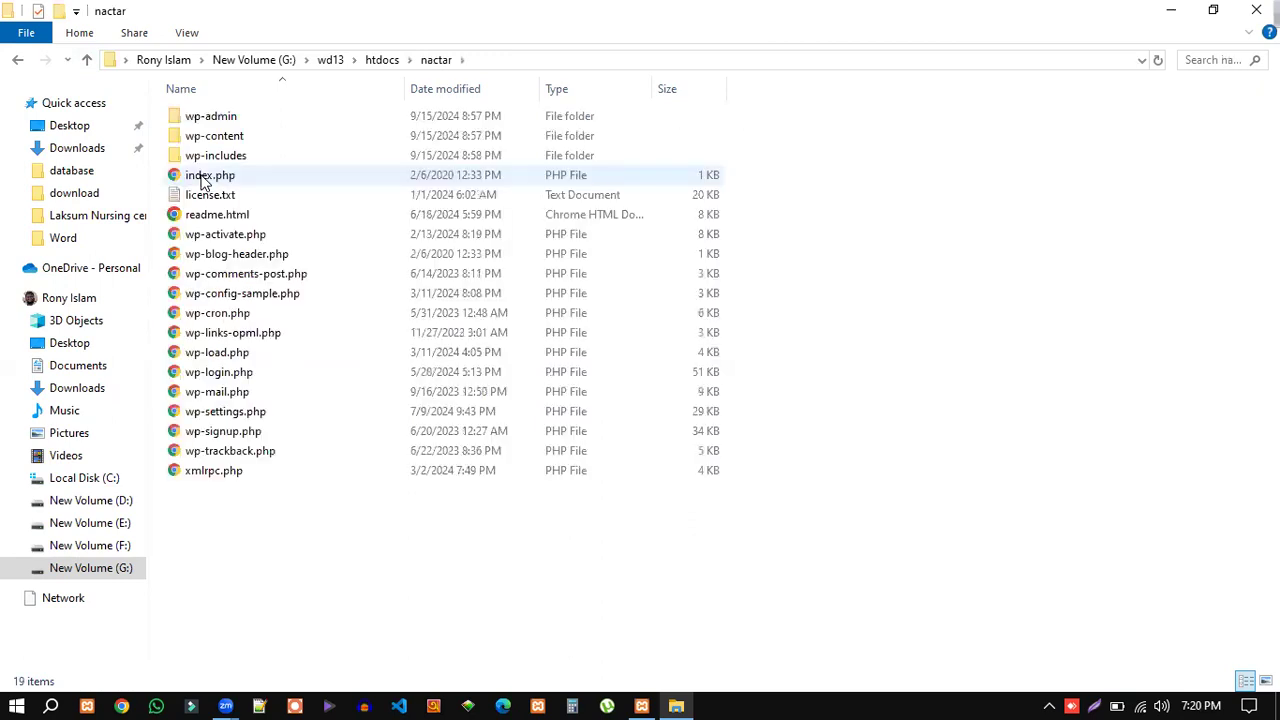
pyautogui.click(88, 59)
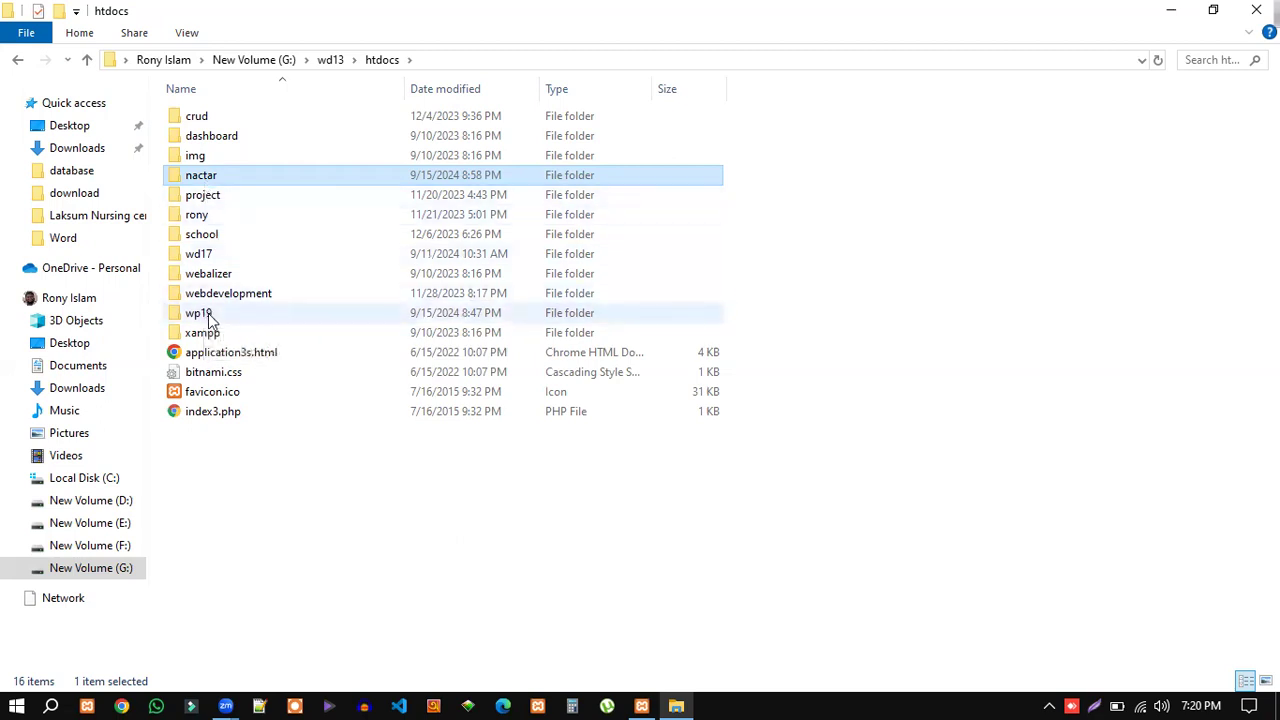
# Delete the nactar folder from htdocs and the project1 folder inside wp19.
pyautogui.rightClick(199, 180)
pyautogui.press('Escape')
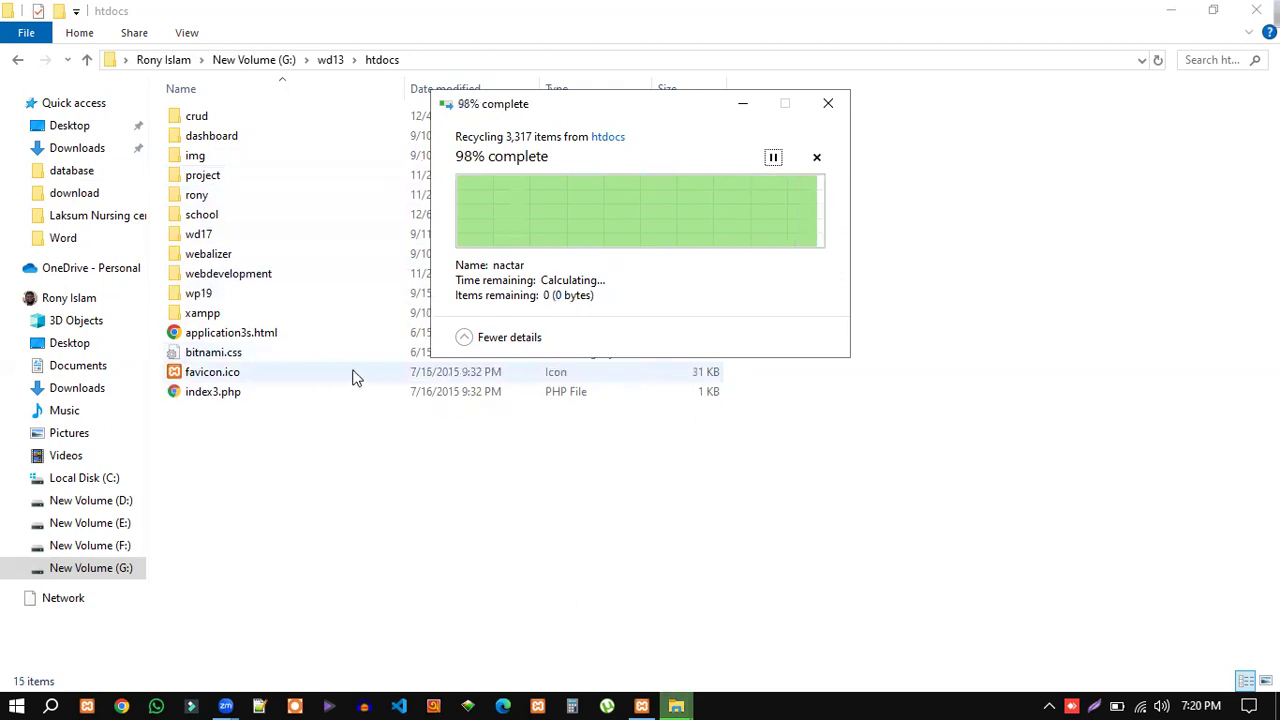
pyautogui.click(208, 297)
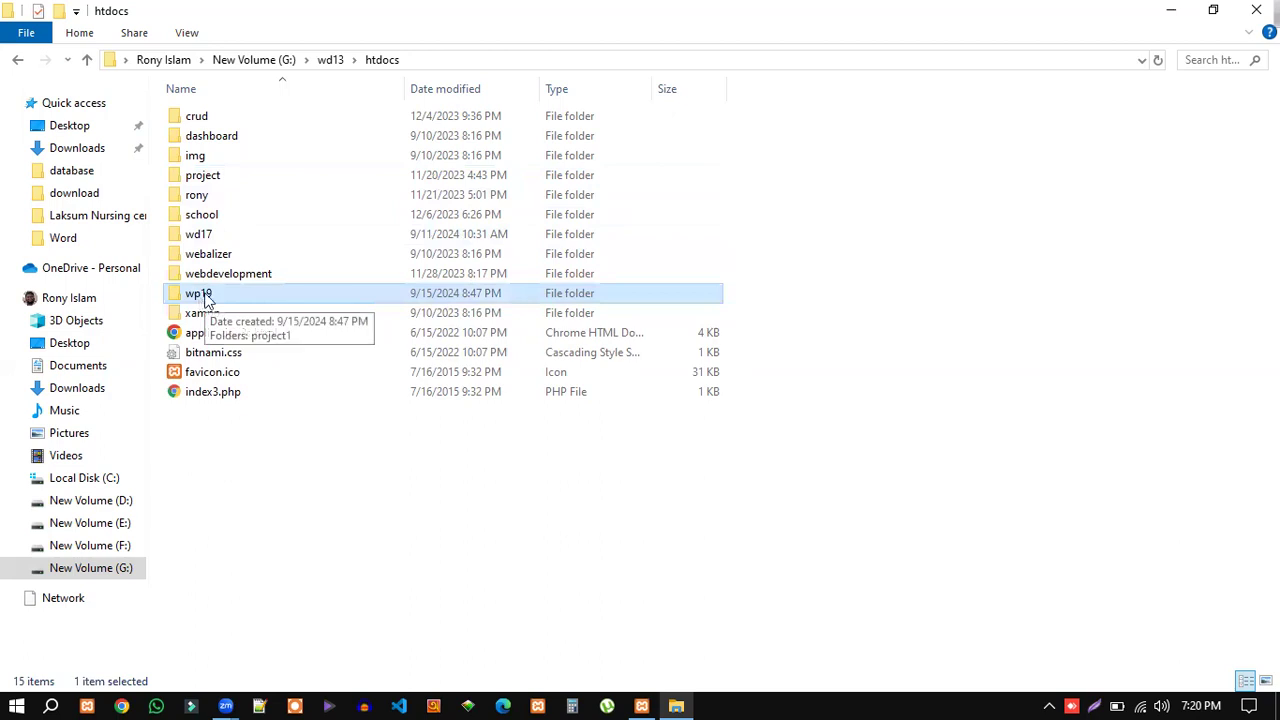
pyautogui.doubleClick(207, 300)
pyautogui.rightClick(203, 120)
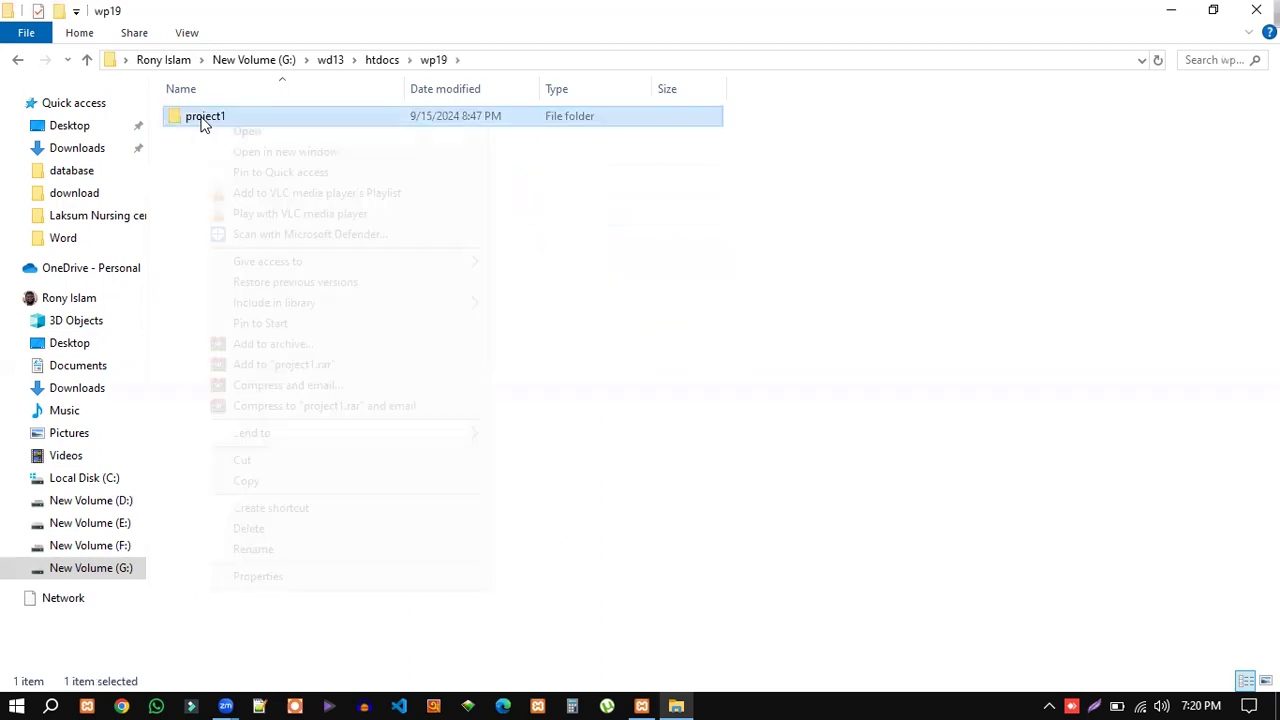
pyautogui.click(255, 532)
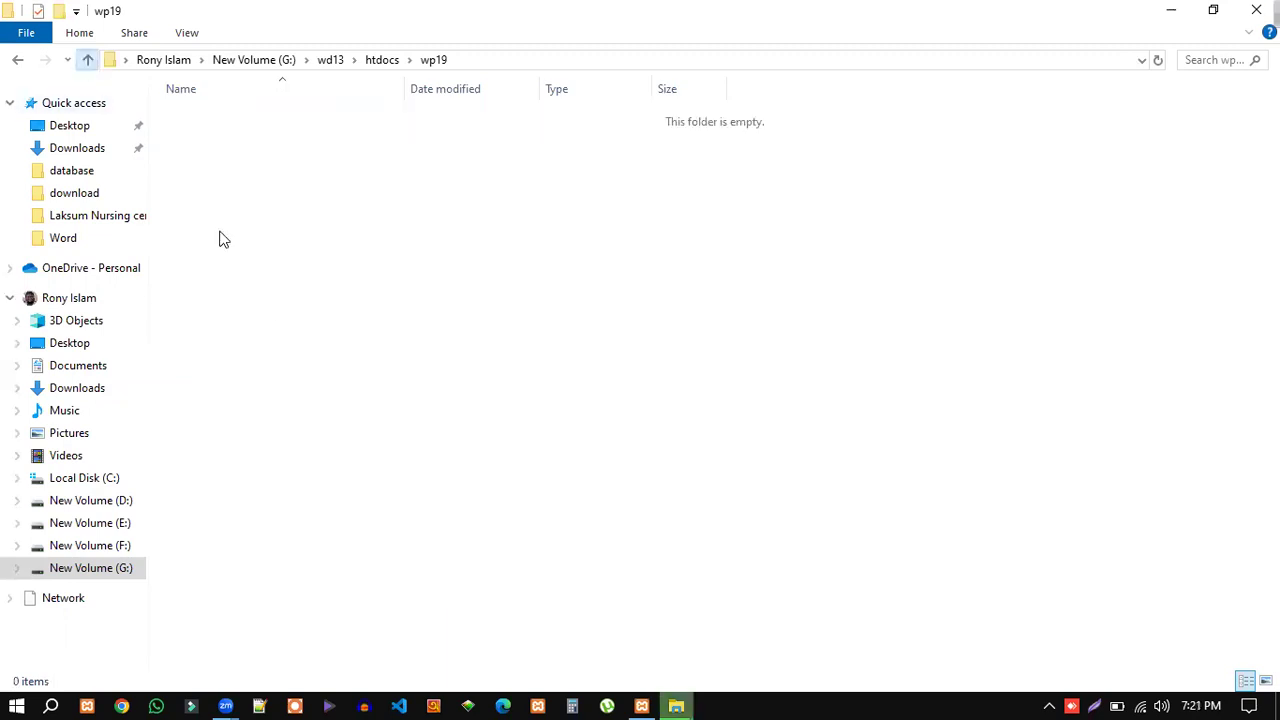
# Return to htdocs, leave the wp19 name unchanged, and launch Google Chrome.
pyautogui.hotkey('alt', 'Up')
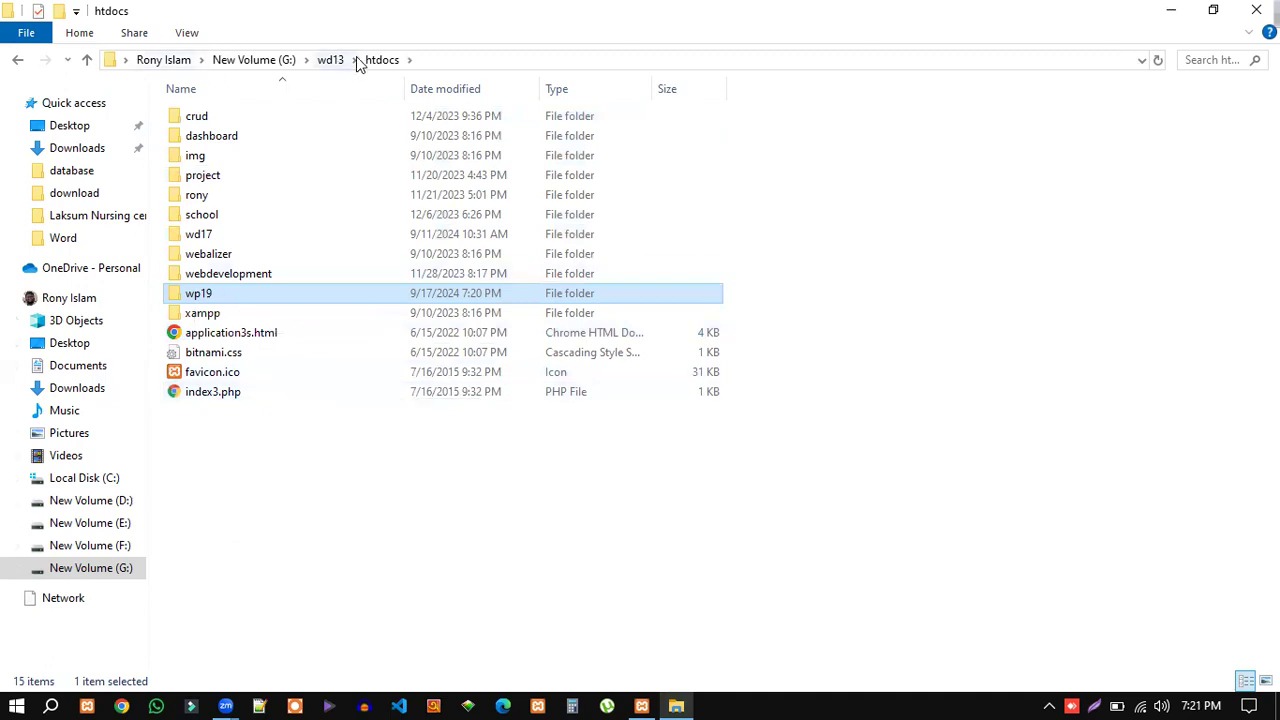
pyautogui.click(199, 295)
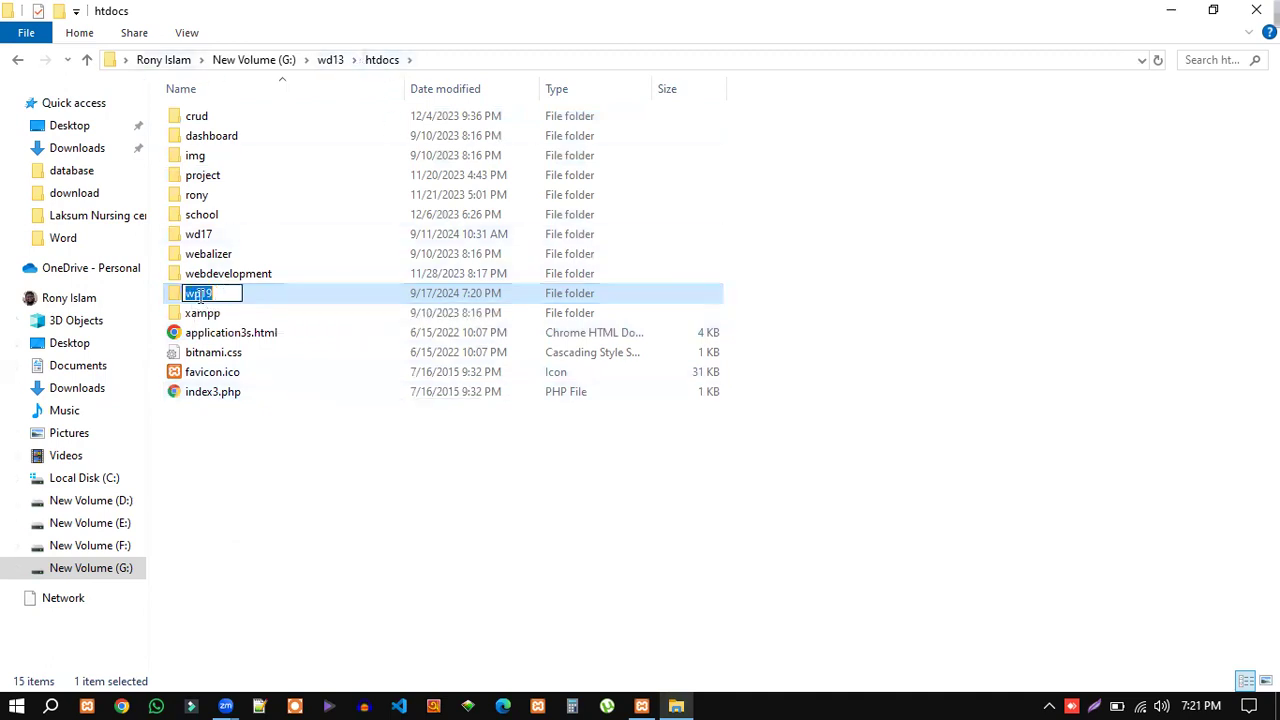
pyautogui.click(278, 432)
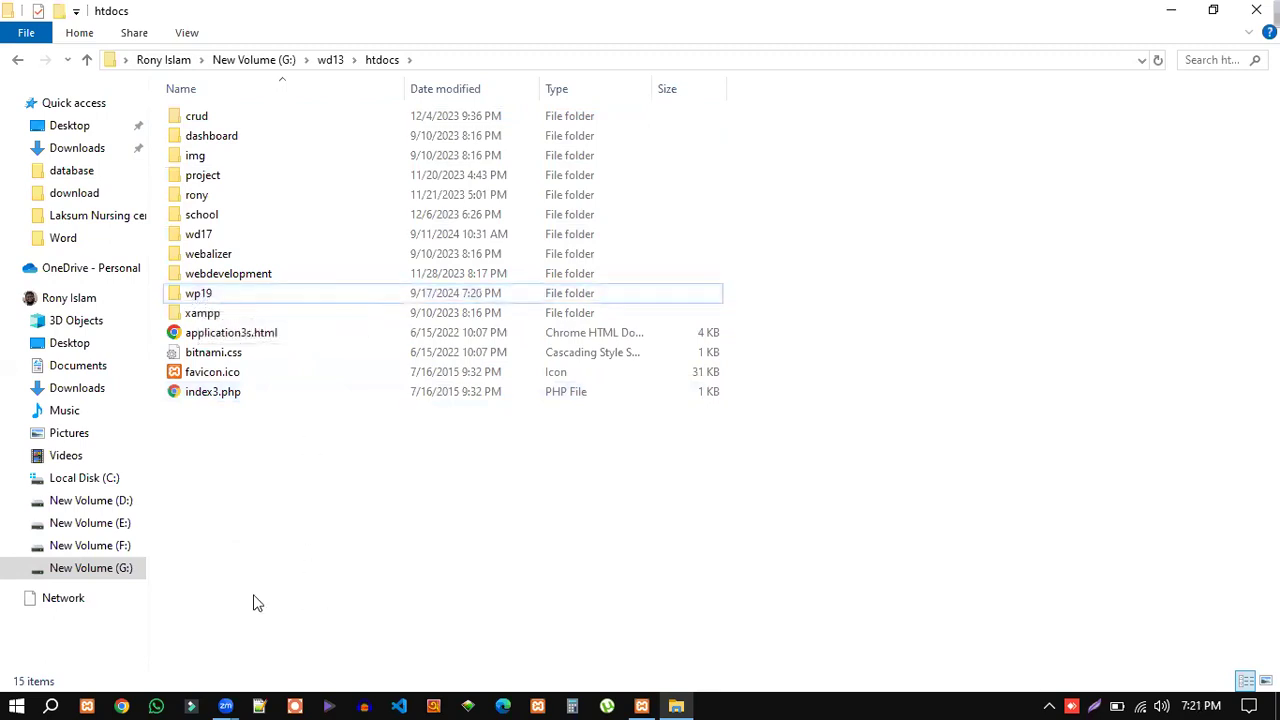
pyautogui.click(122, 705)
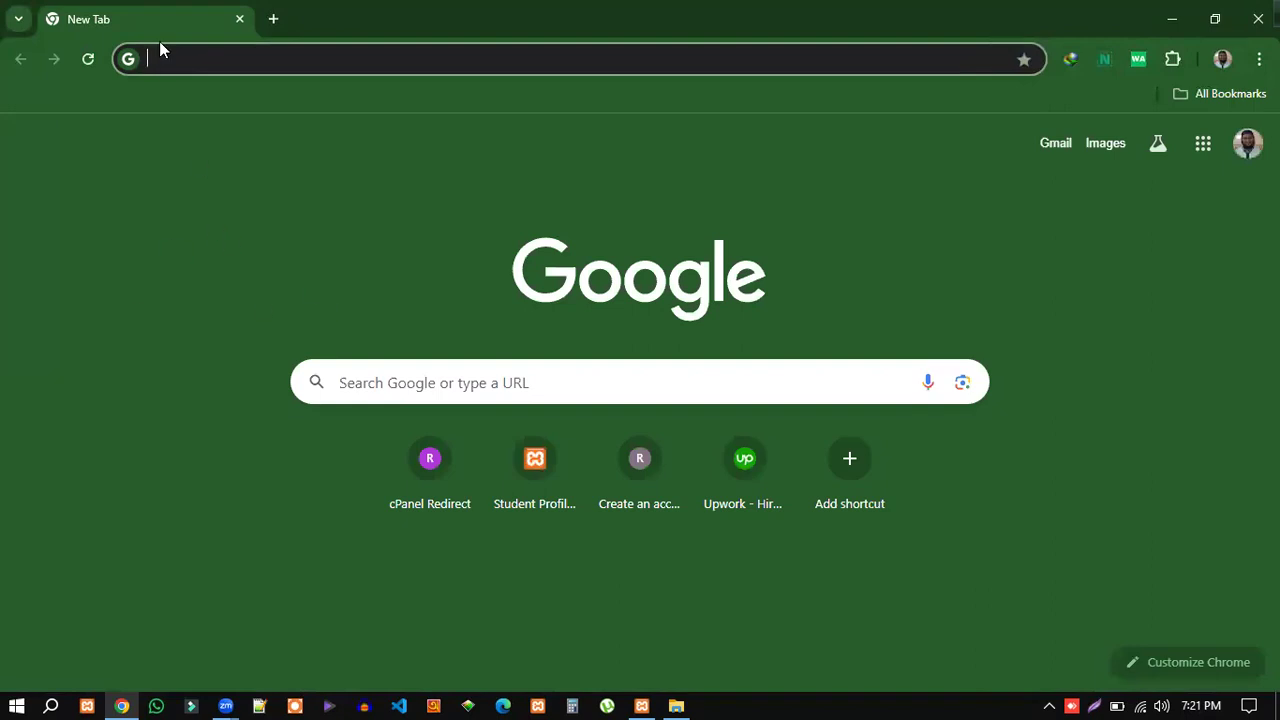
# Load localhost/wp19 in Chrome and select its empty directory listing.
pyautogui.write('localhost/phpmyadmin/')
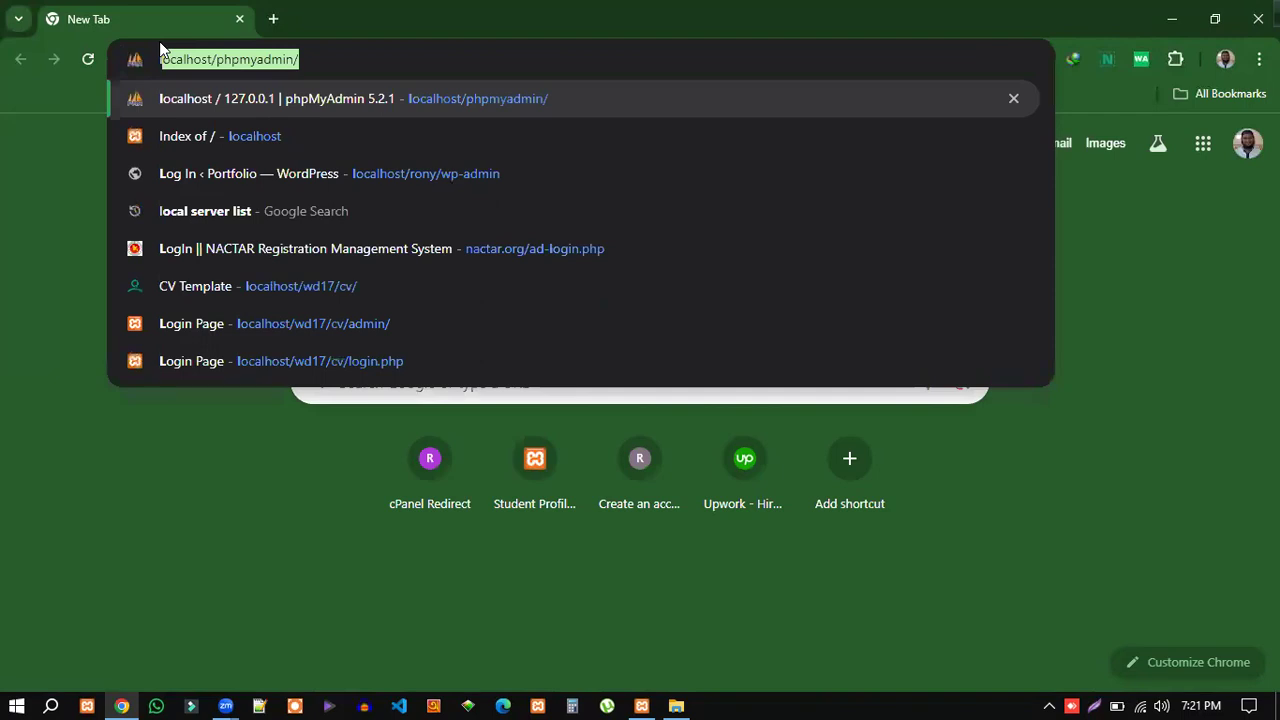
pyautogui.moveTo(323, 60); pyautogui.dragTo(217, 62)
pyautogui.press('BackSpace')
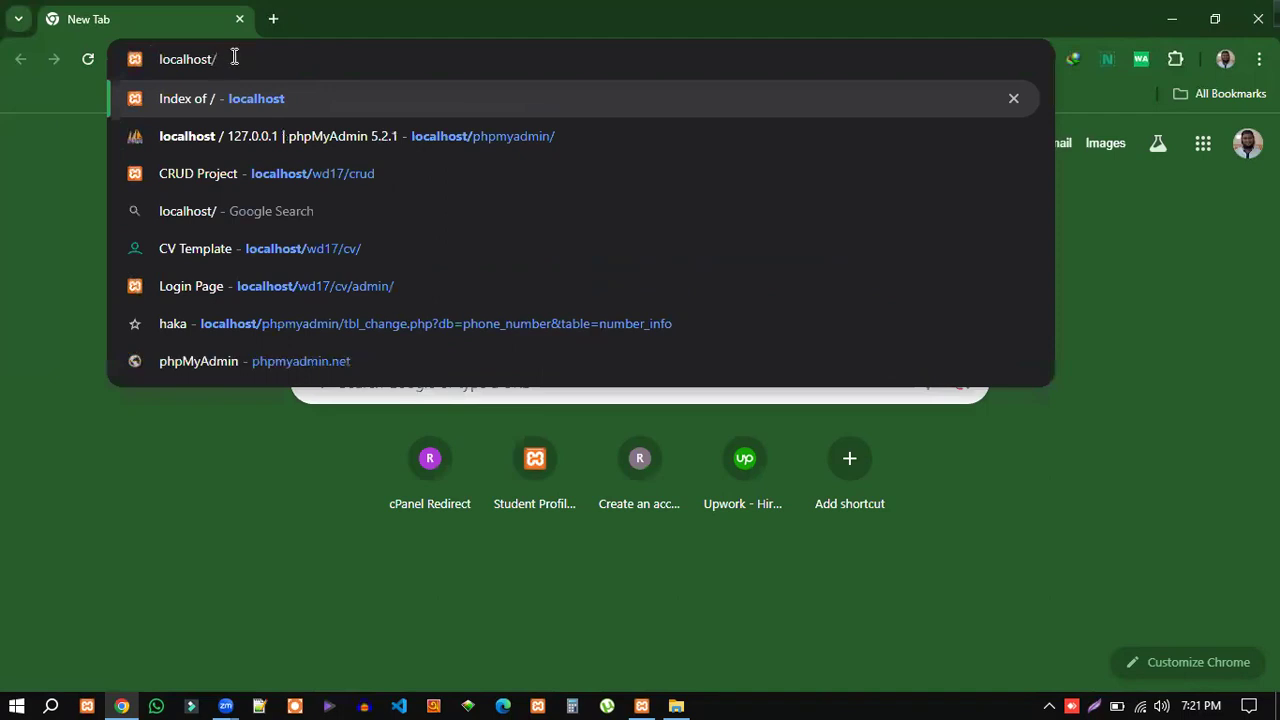
pyautogui.write('wp19')
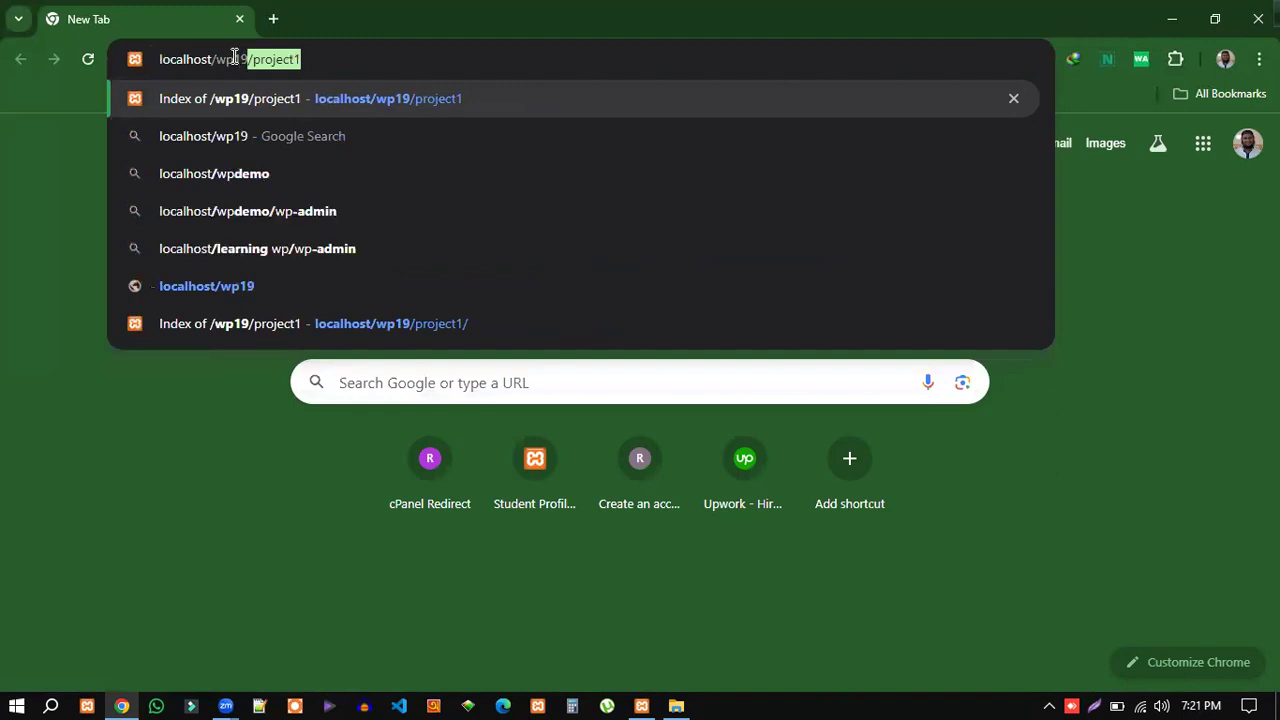
pyautogui.press('BackSpace')
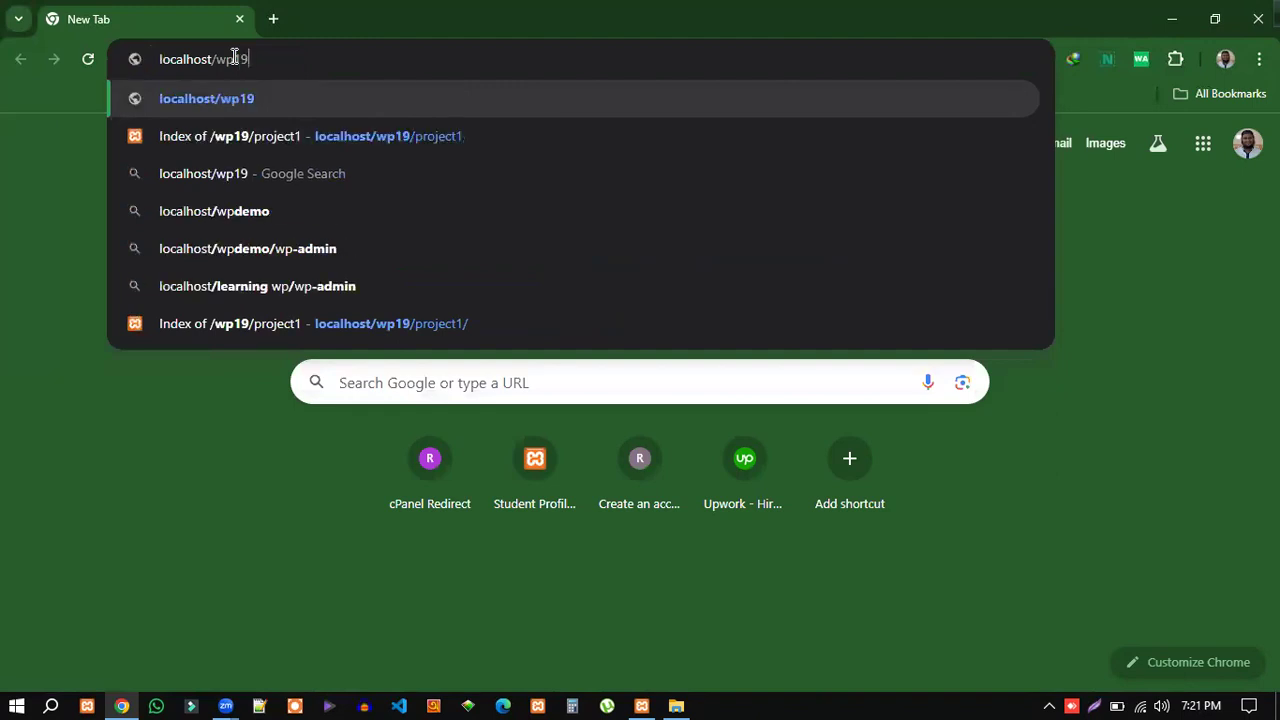
pyautogui.press('Return')
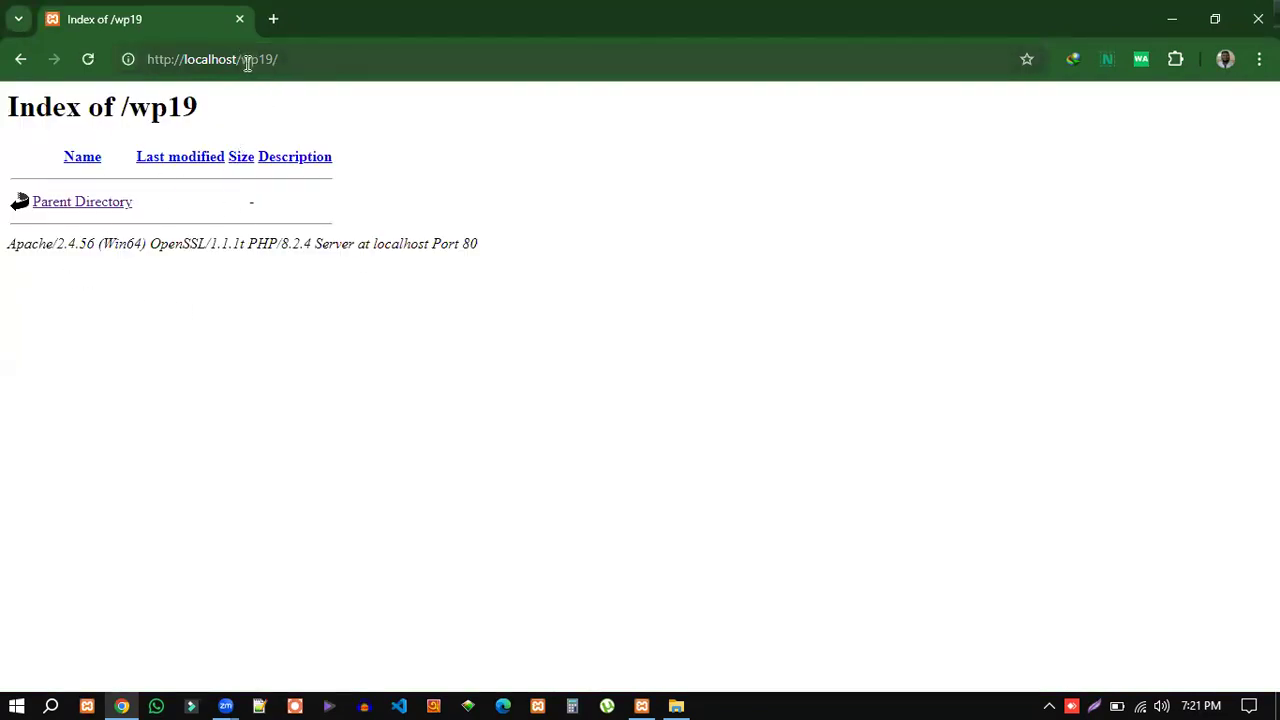
pyautogui.moveTo(240, 59); pyautogui.dragTo(276, 59)
pyautogui.moveTo(5, 107); pyautogui.dragTo(214, 240)
pyautogui.click(229, 273)
pyautogui.moveTo(503, 260); pyautogui.dragTo(5, 103)
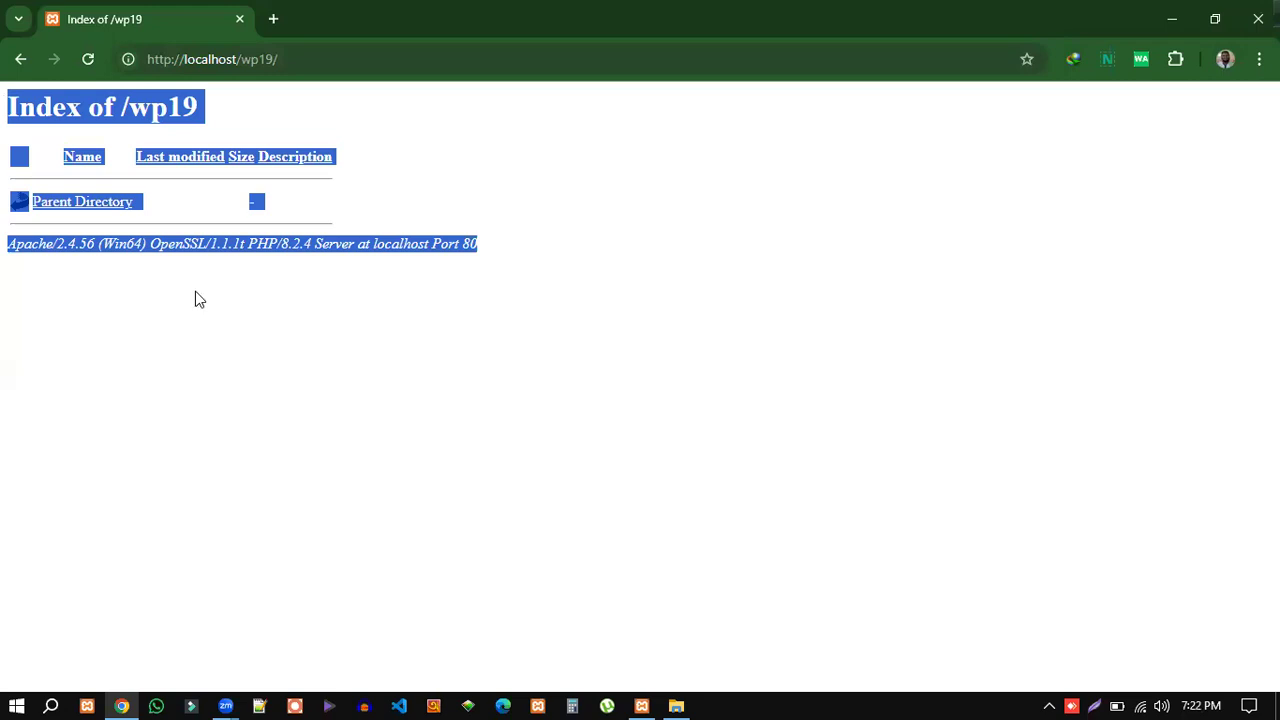
# Compare the empty wp19 folder in File Explorer with the localhost/wp19 page in Chrome.
pyautogui.hotkey('alt', 'Tab')
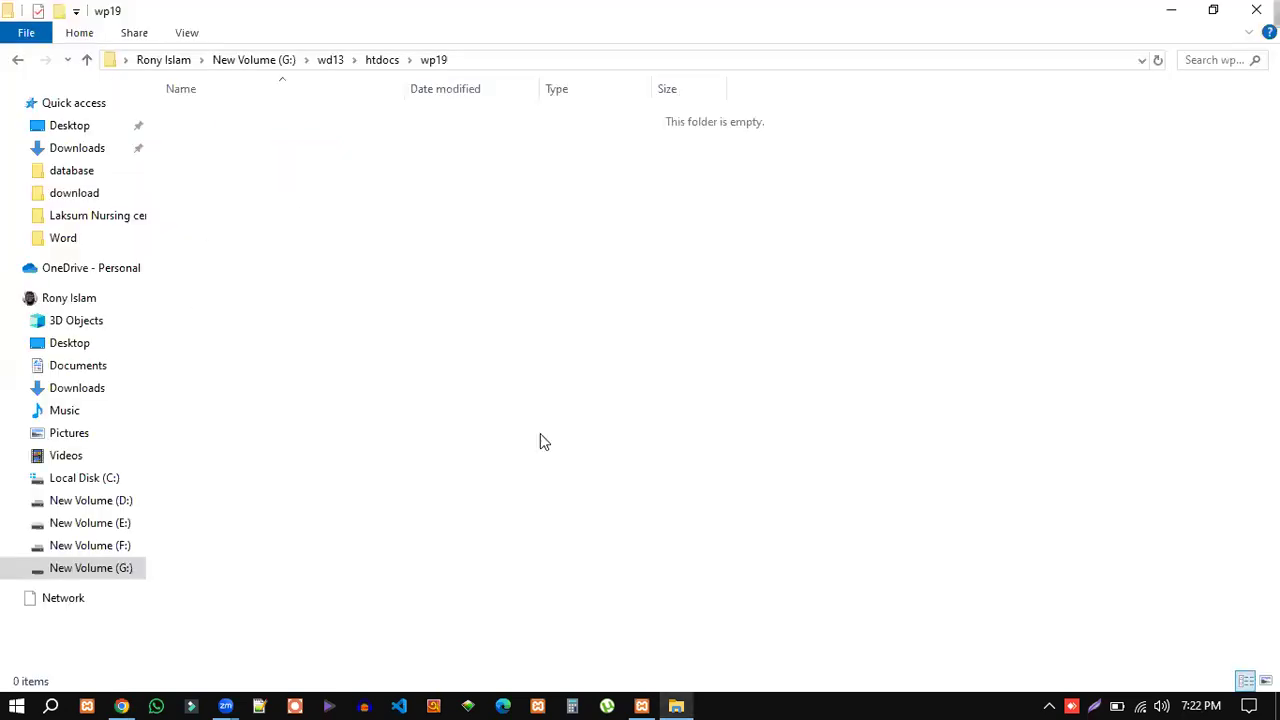
pyautogui.click(87, 60)
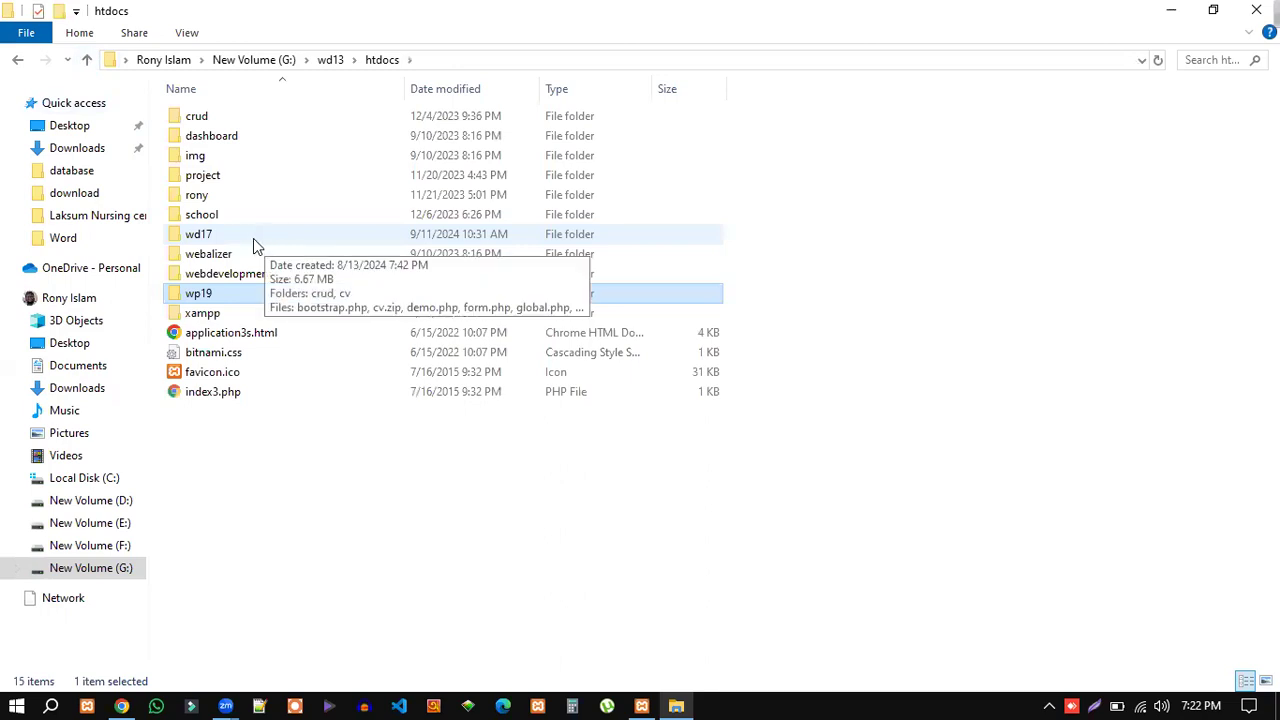
pyautogui.doubleClick(203, 294)
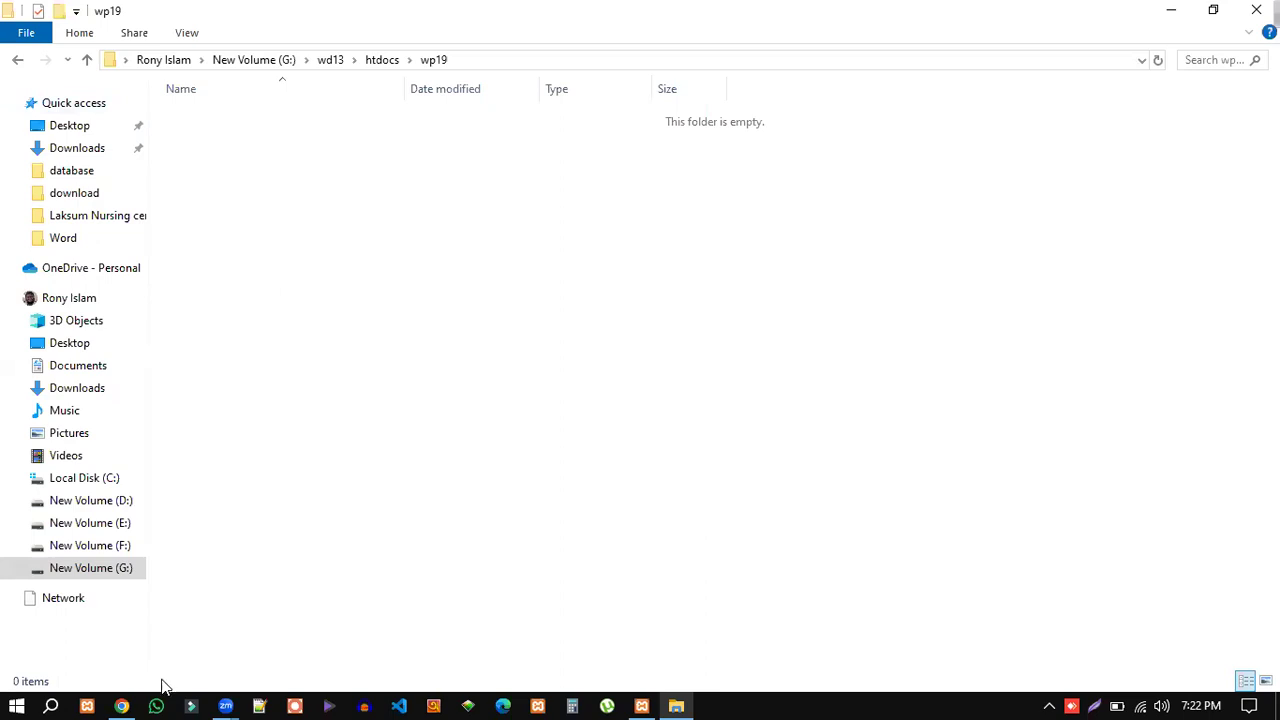
pyautogui.click(121, 706)
pyautogui.click(296, 61)
pyautogui.click(316, 61)
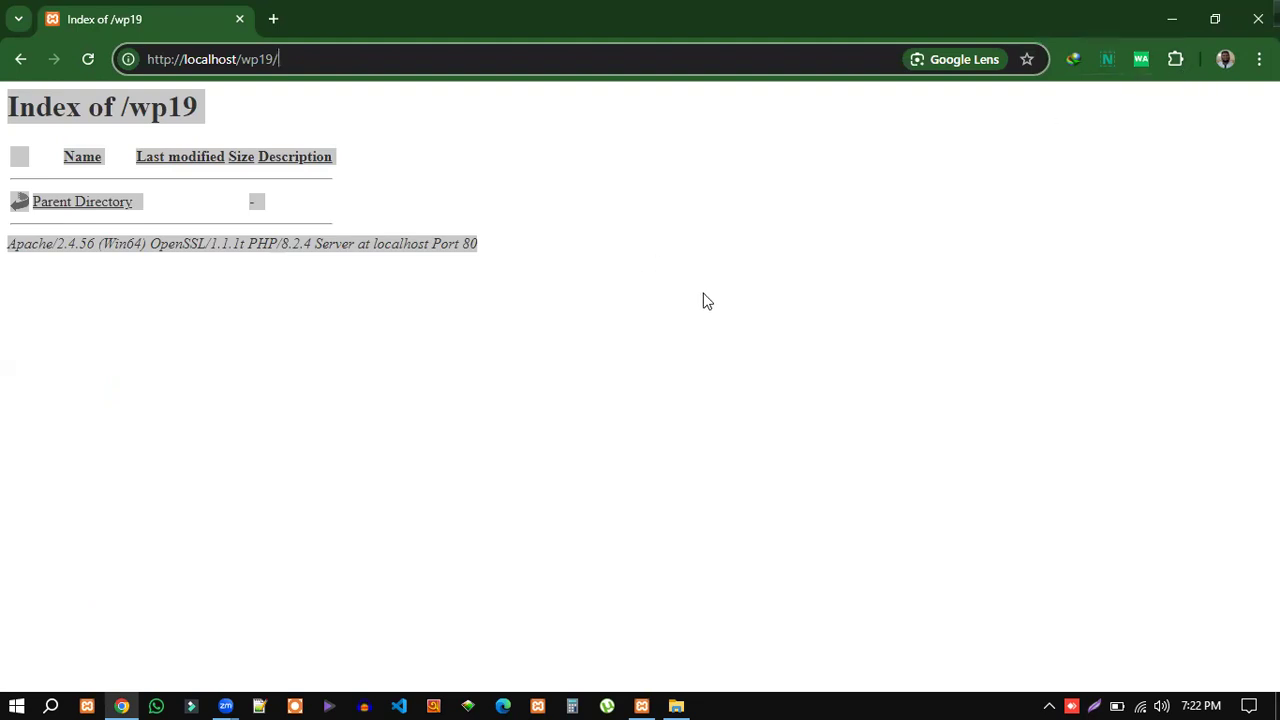
pyautogui.click(450, 150)
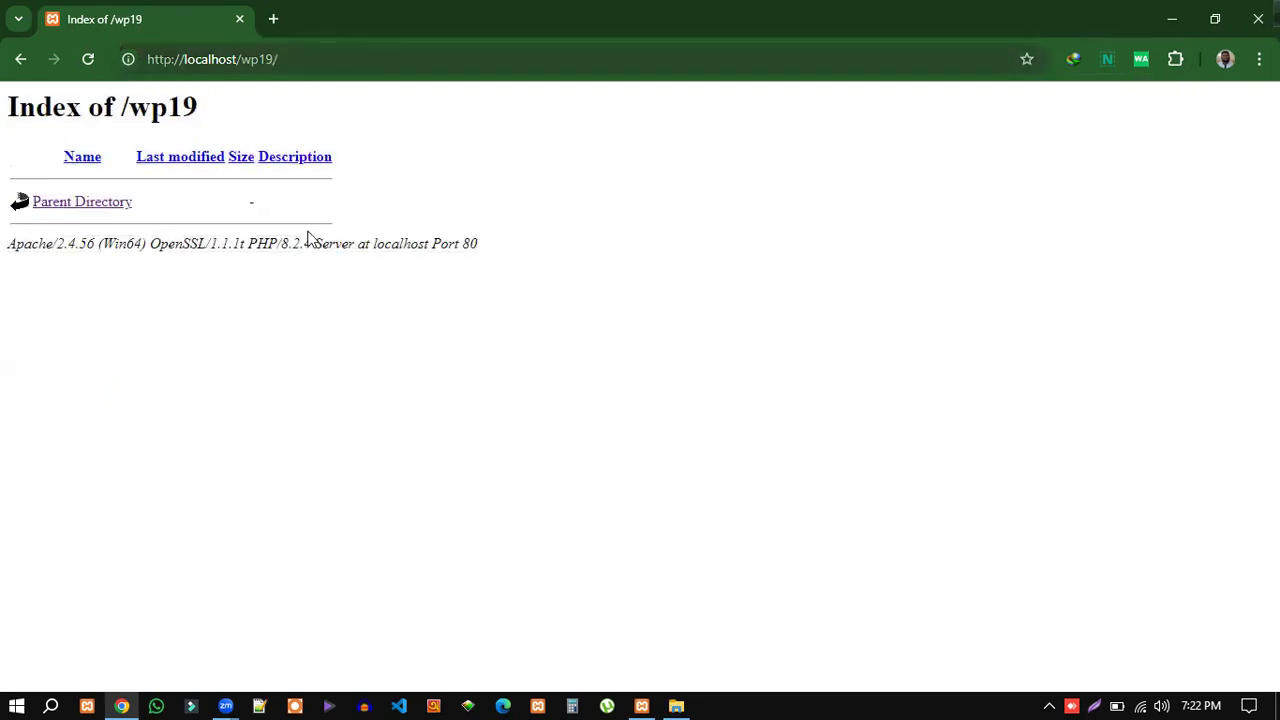
pyautogui.hotkey('alt', 'Tab')
pyautogui.doubleClick(216, 296)
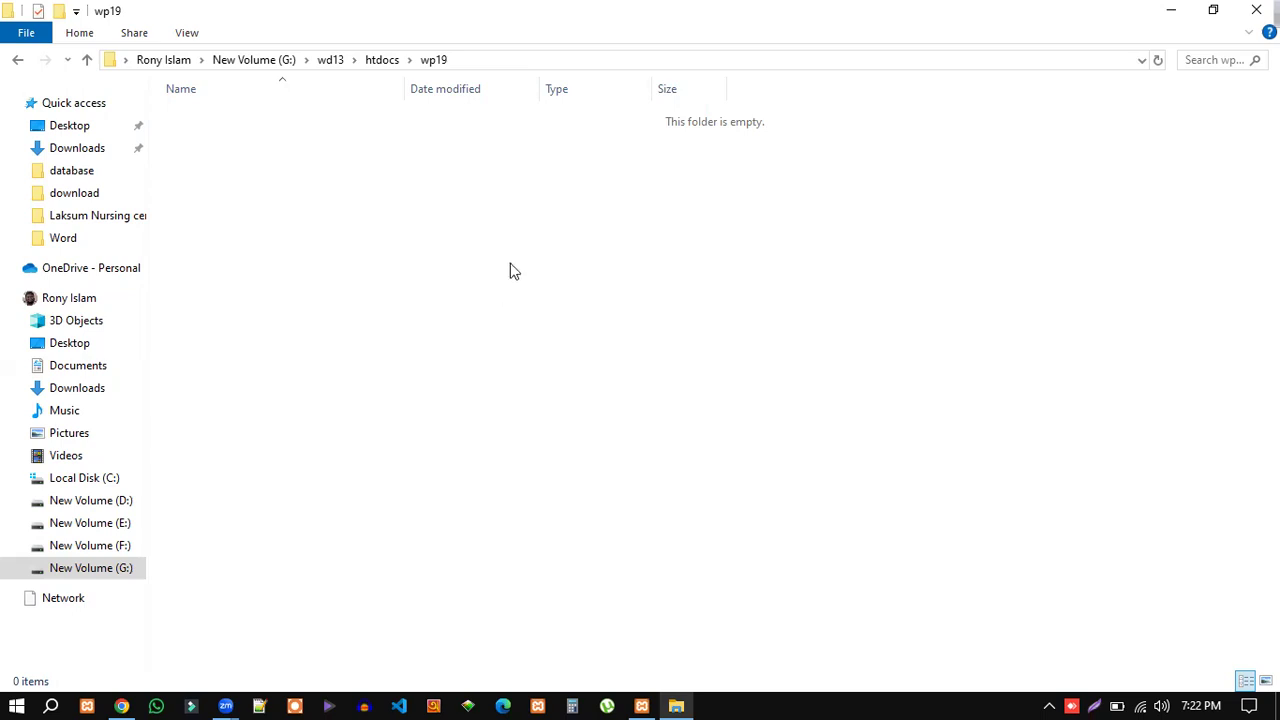
pyautogui.click(121, 706)
# Search Google for 'wordpress download' and open the WordPress.org download page.
pyautogui.click(273, 19)
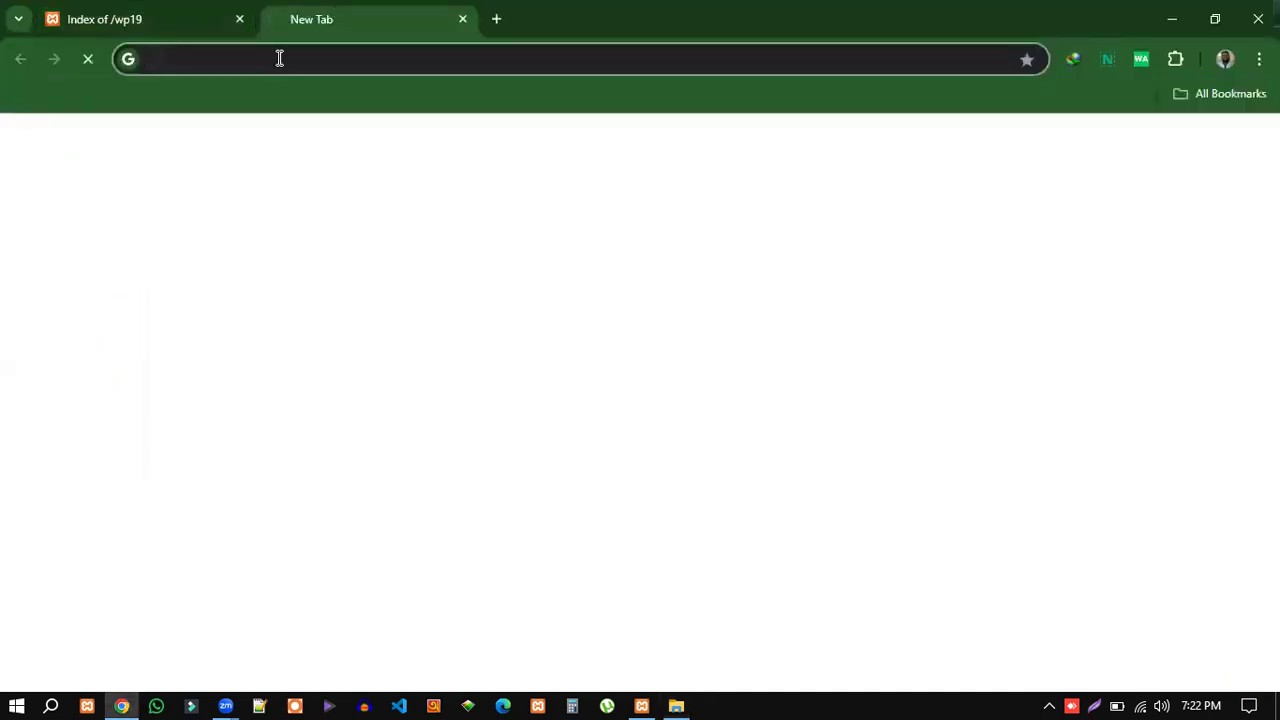
pyautogui.write('wordpress.com')
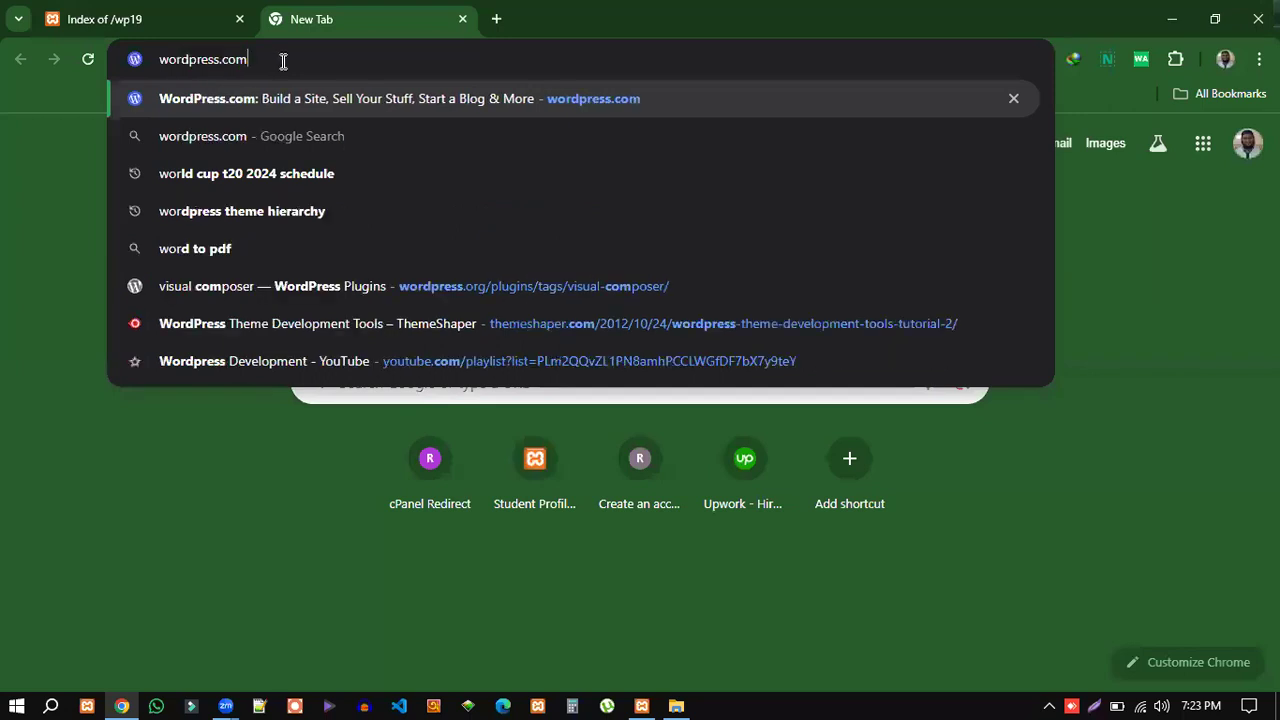
pyautogui.press('Right')
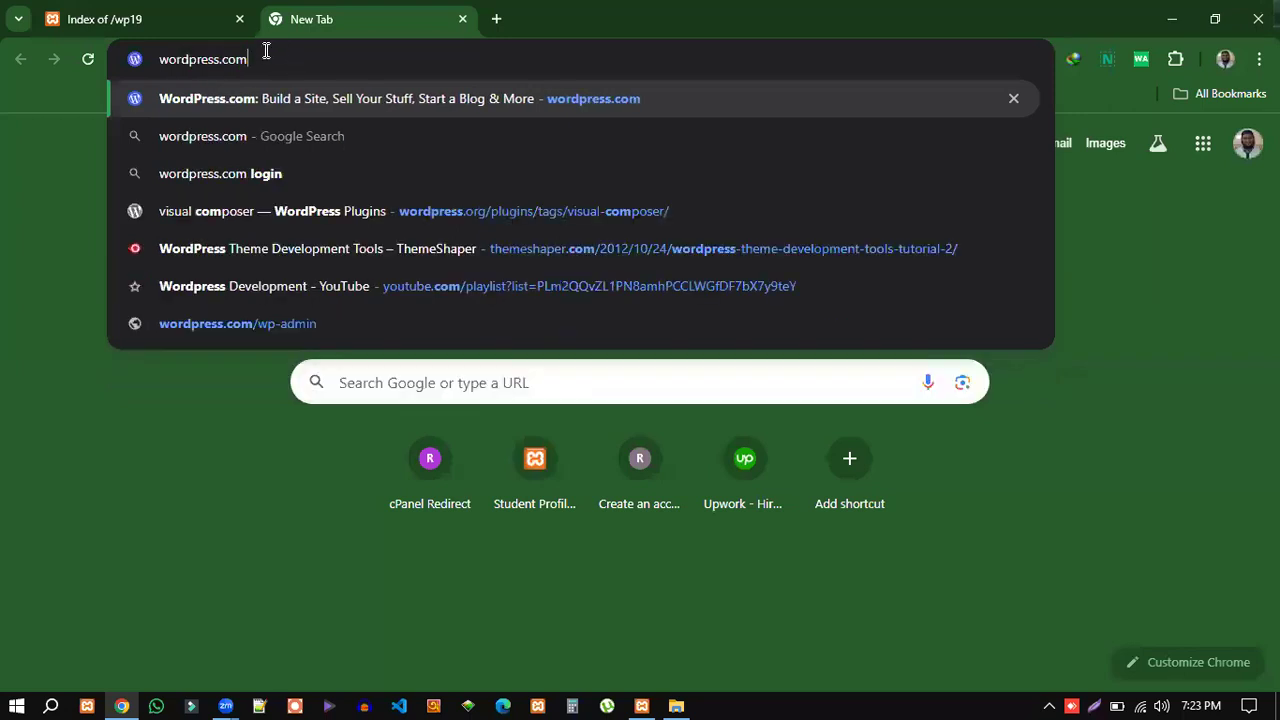
pyautogui.press('BackSpace')
pyautogui.press('BackSpace')
pyautogui.press('BackSpace')
pyautogui.press('BackSpace')
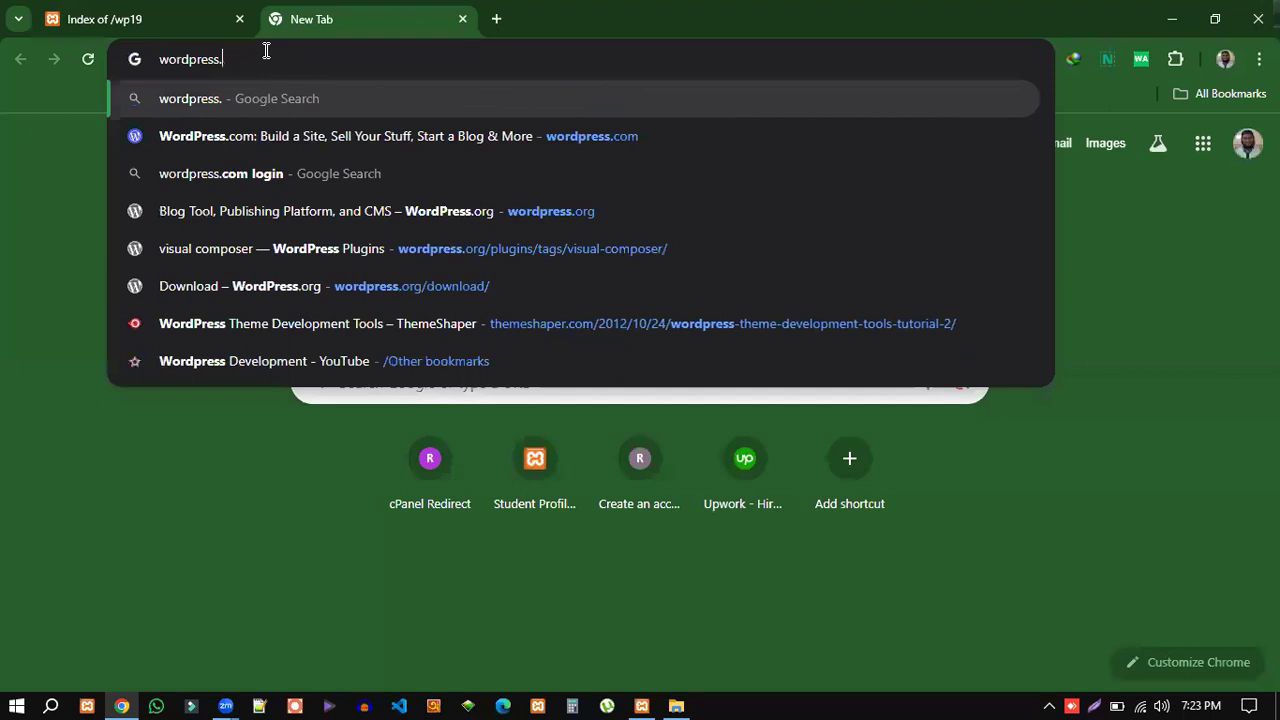
pyautogui.write('do')
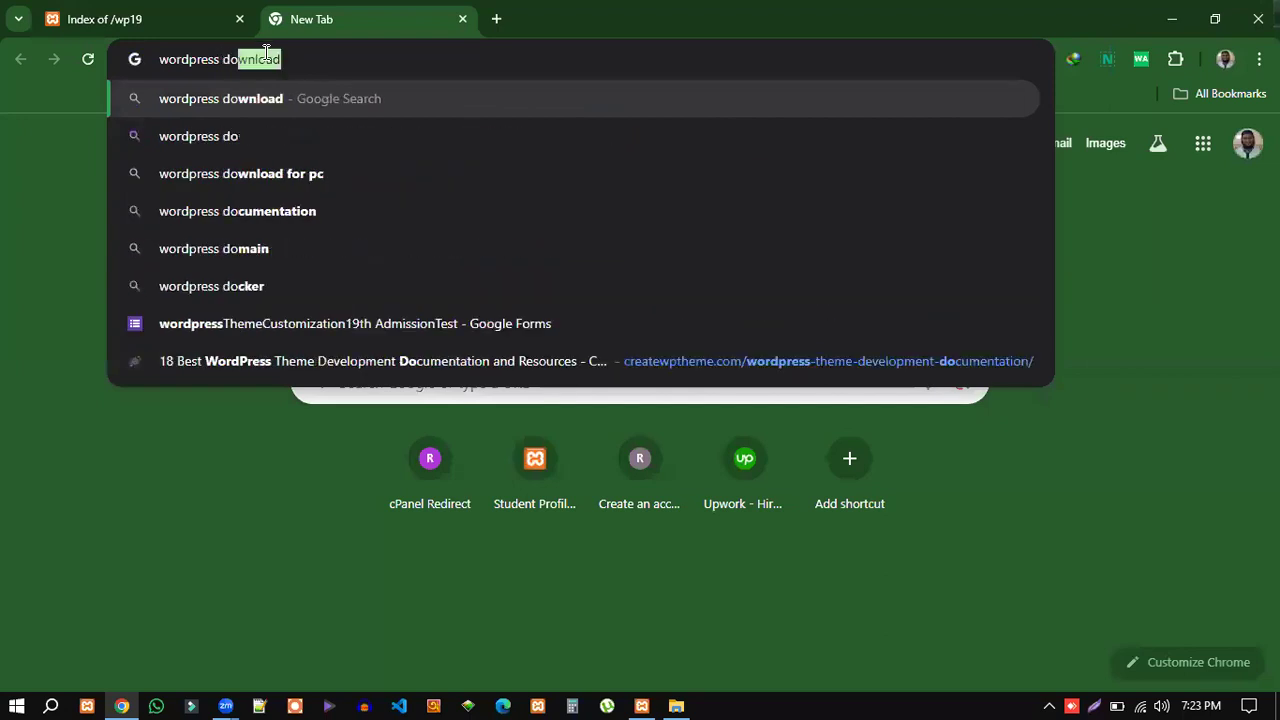
pyautogui.press('Return')
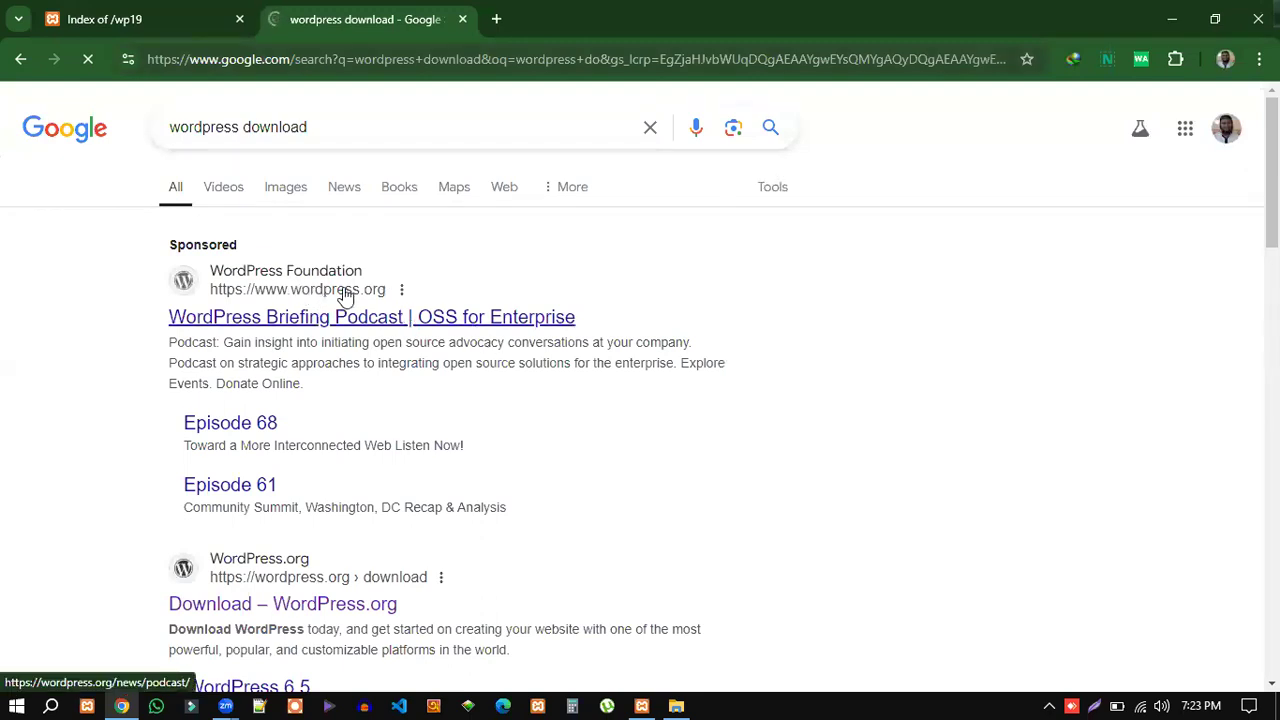
pyautogui.scroll(-2, 440, 450)
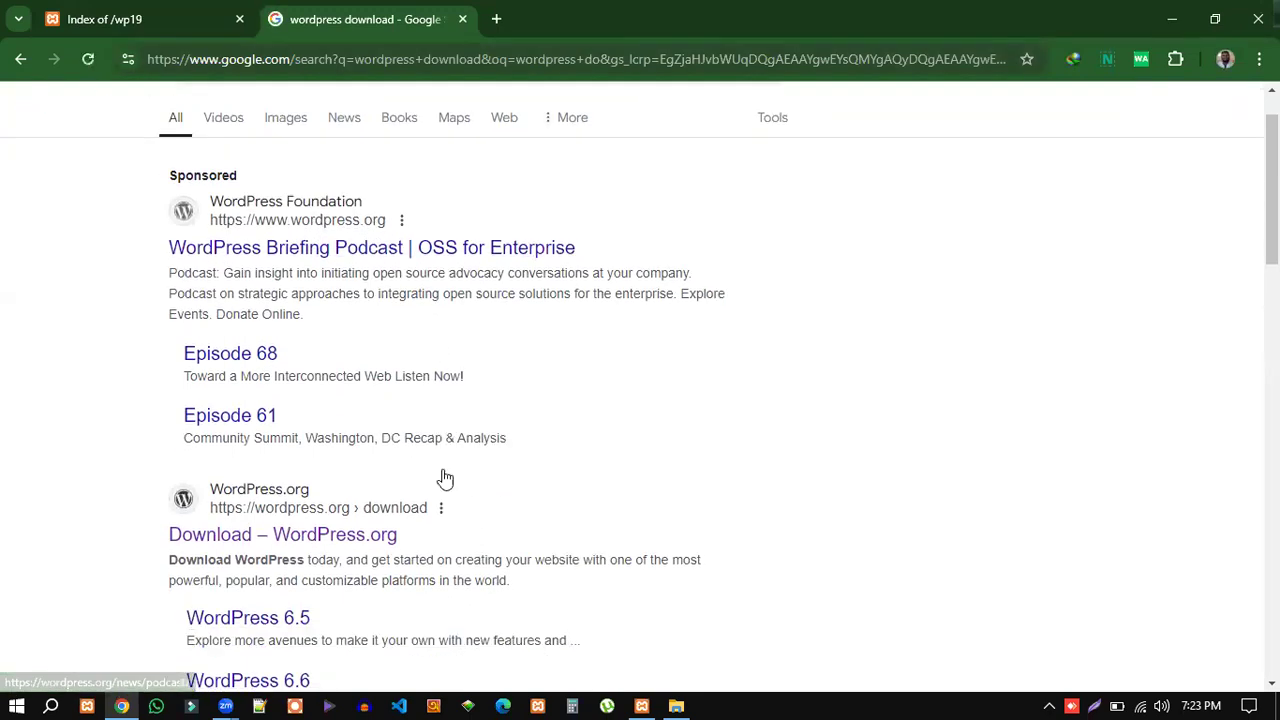
pyautogui.click(369, 484)
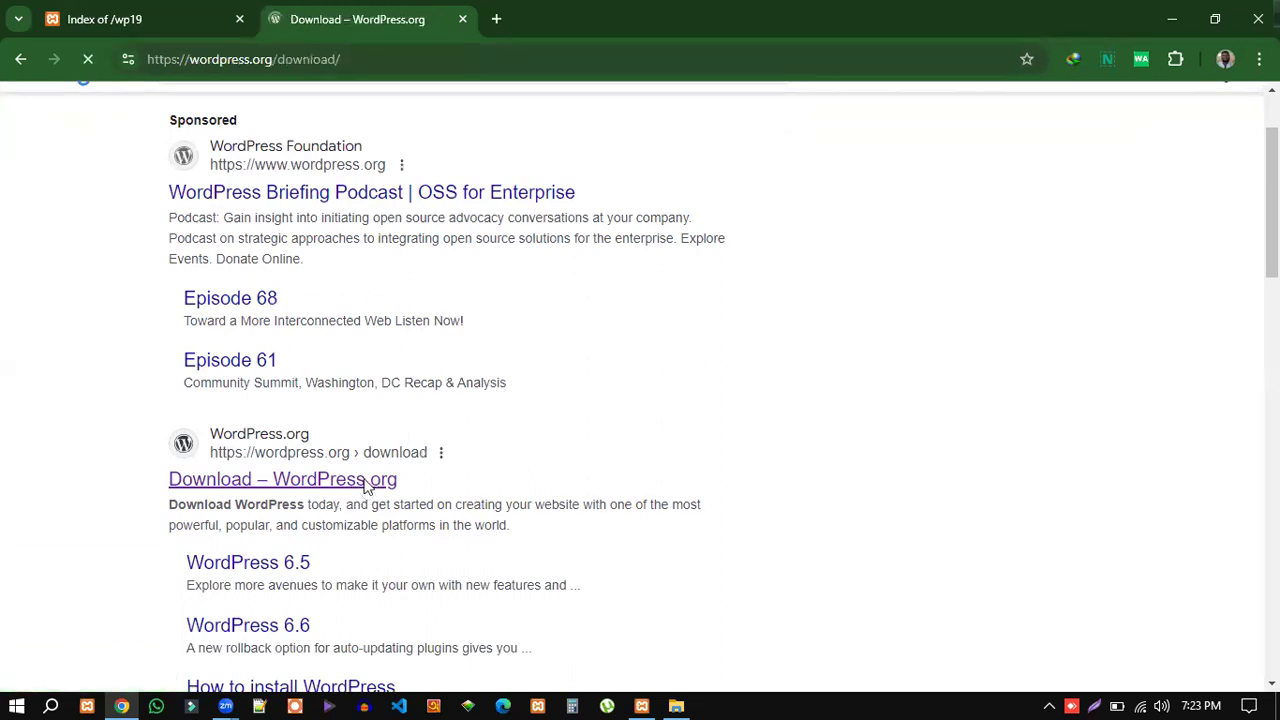
# Review the WordPress 6.6.2 download page, then close that tab and minimize Chrome.
pyautogui.scroll(-3, 1114, 391)
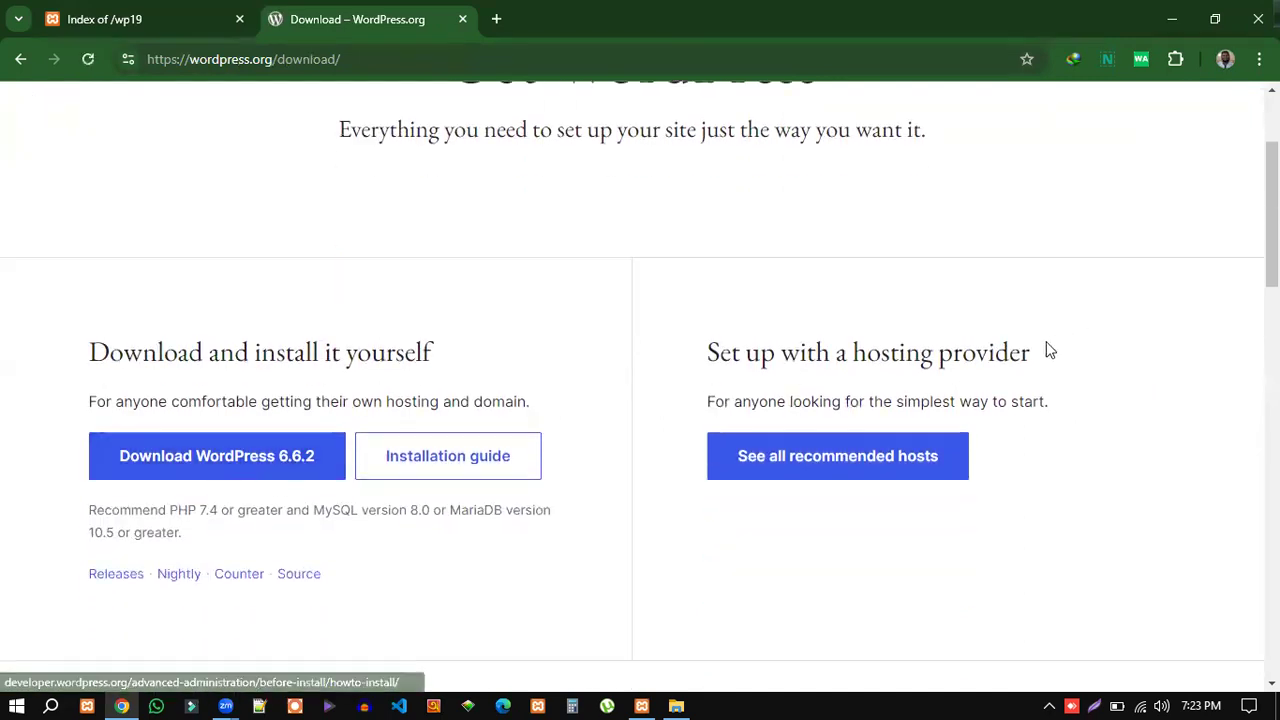
pyautogui.scroll(2, 1060, 348)
pyautogui.scroll(1, 1065, 348)
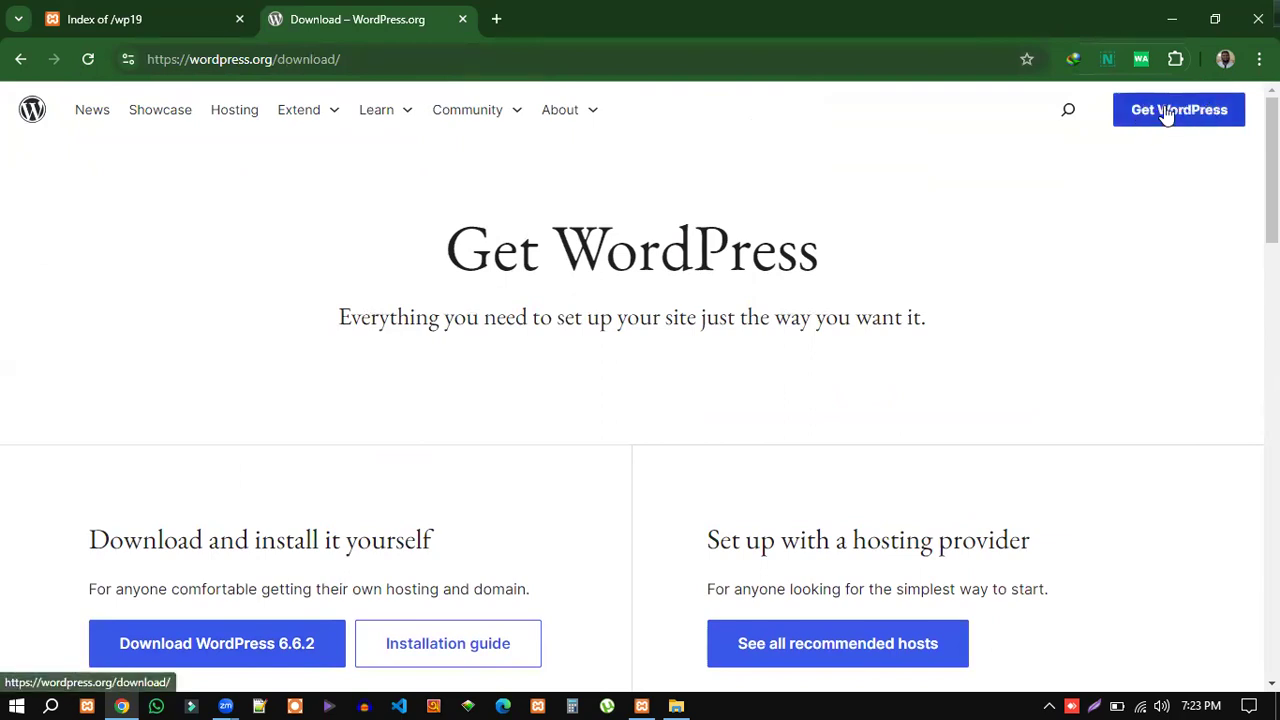
pyautogui.scroll(-4, 460, 517)
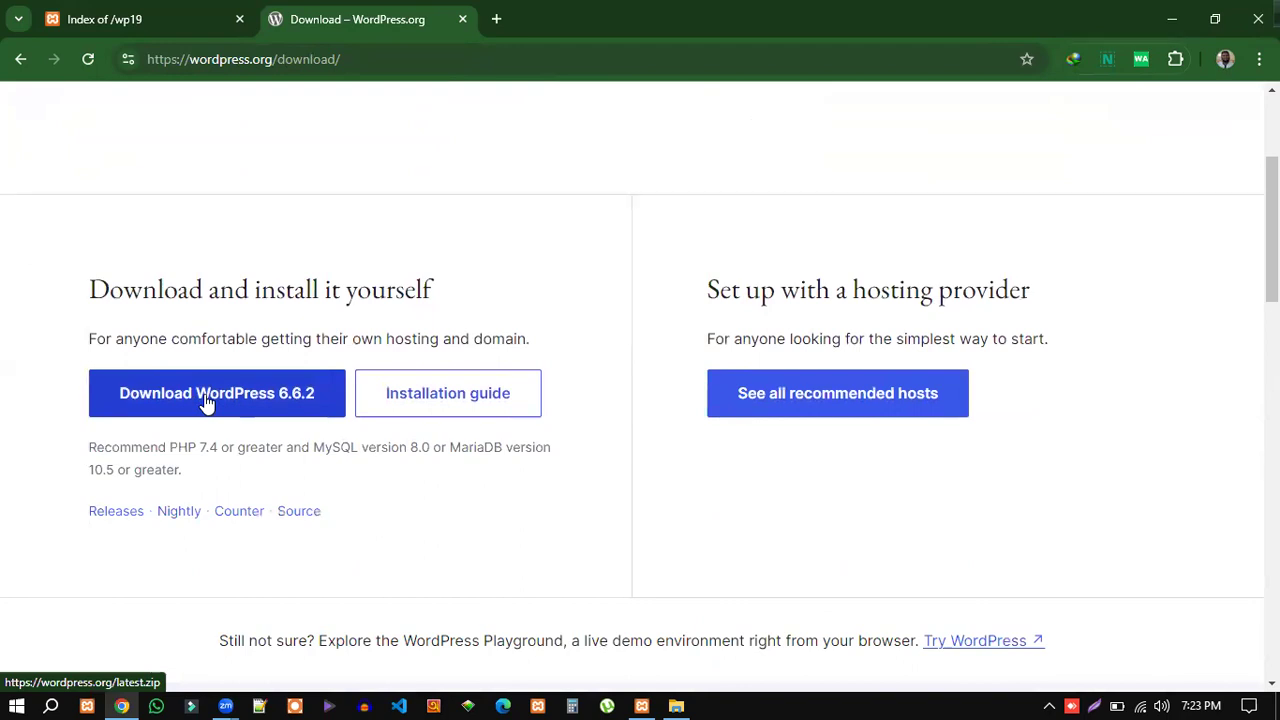
pyautogui.click(461, 20)
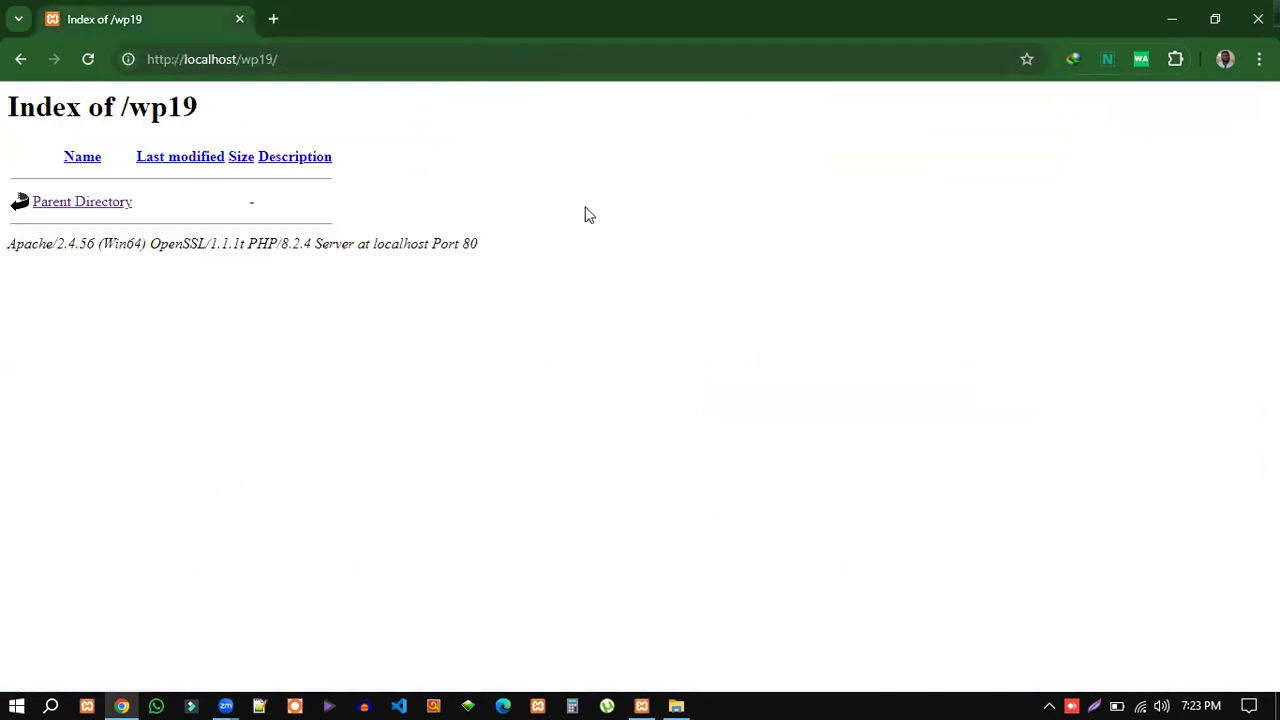
pyautogui.click(1173, 23)
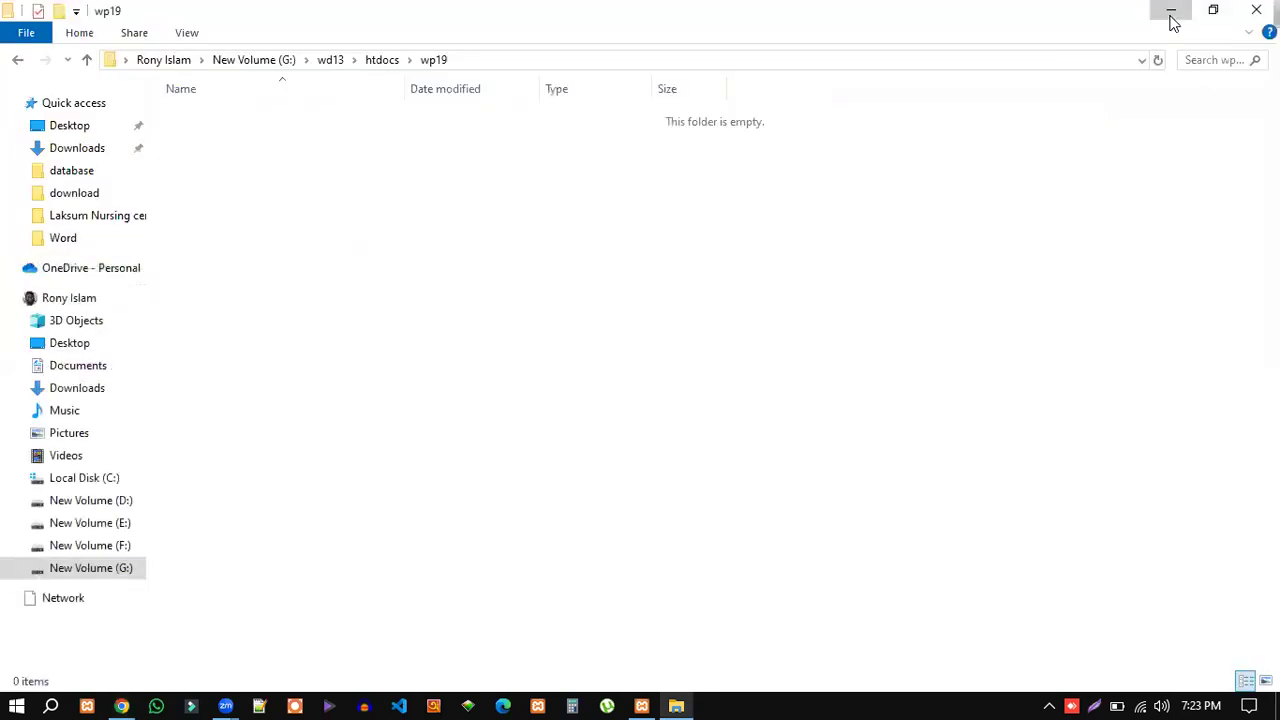
# Move the desktop wordpress folder to top centre, open it, select all 19 items, then minimize it.
pyautogui.click(1172, 21)
pyautogui.click(614, 30)
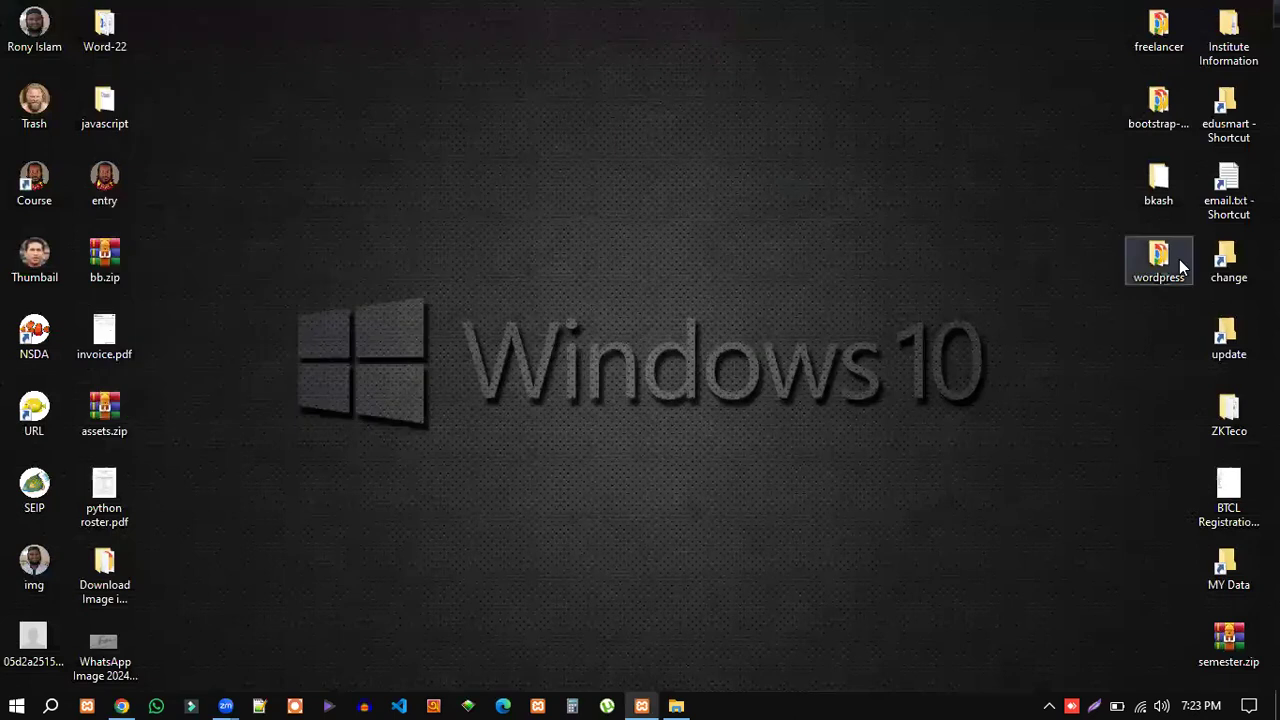
pyautogui.moveTo(1157, 258); pyautogui.dragTo(454, 38)
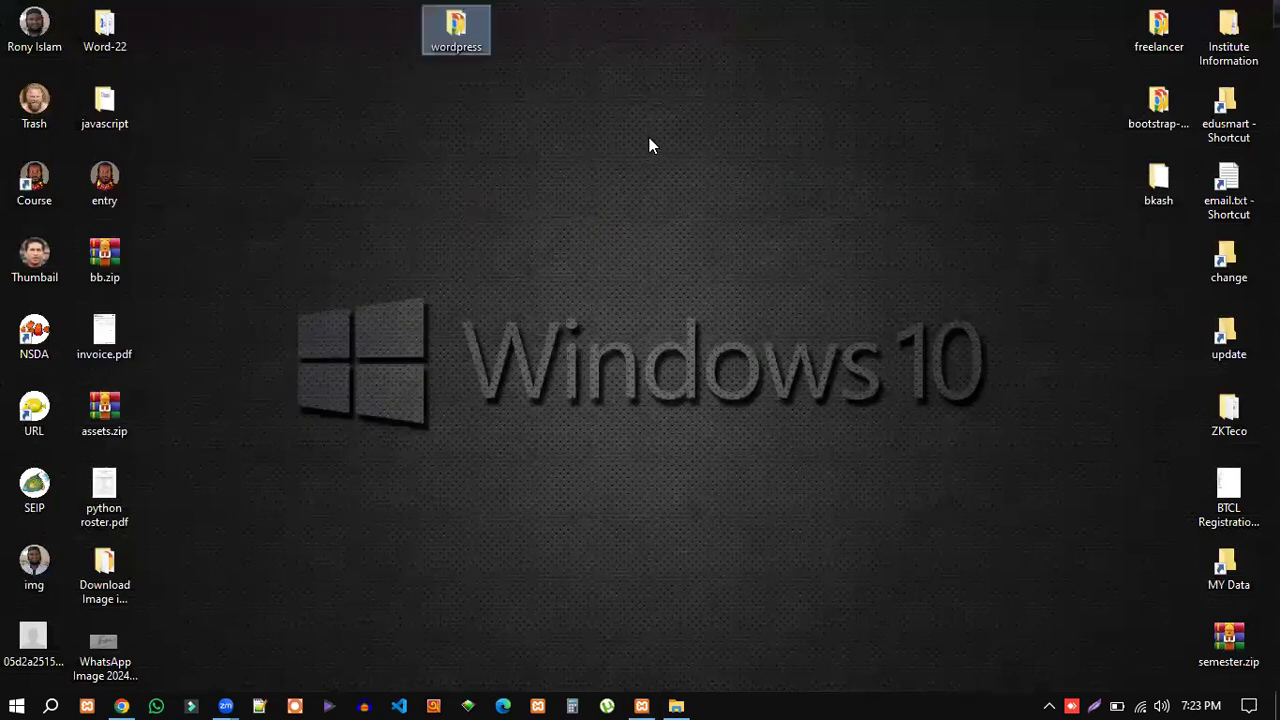
pyautogui.click(570, 80)
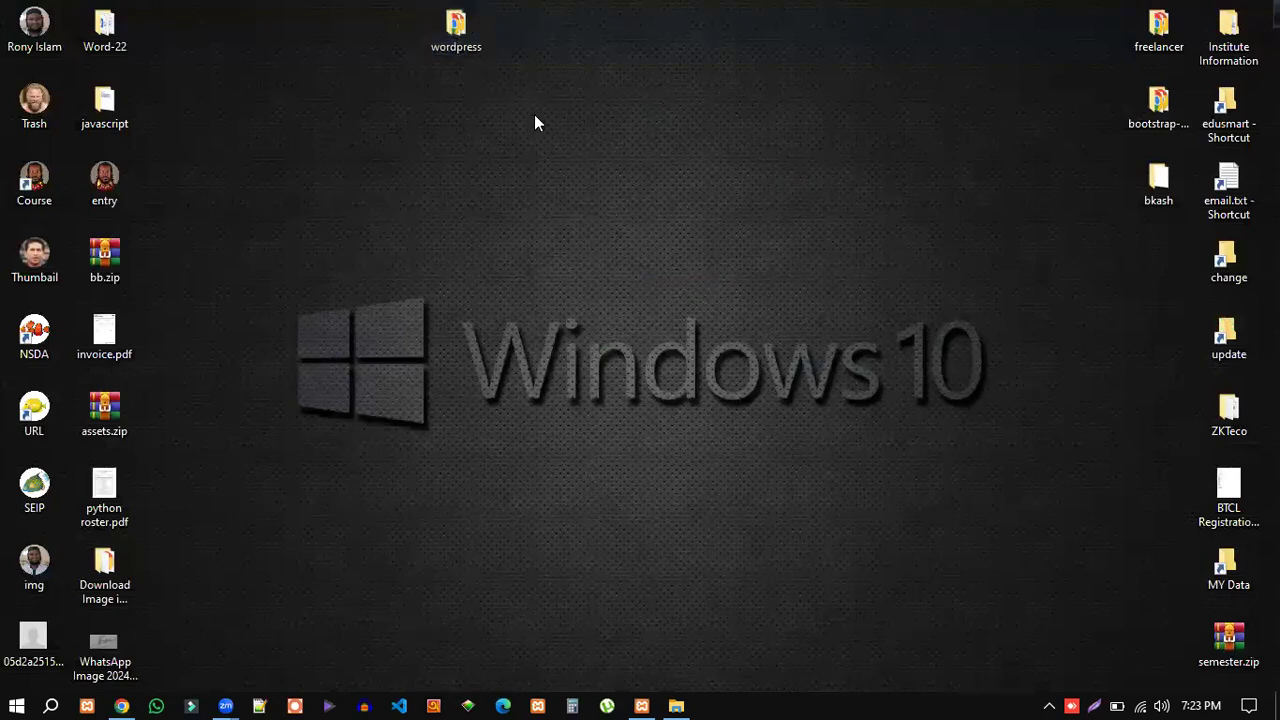
pyautogui.doubleClick(456, 24)
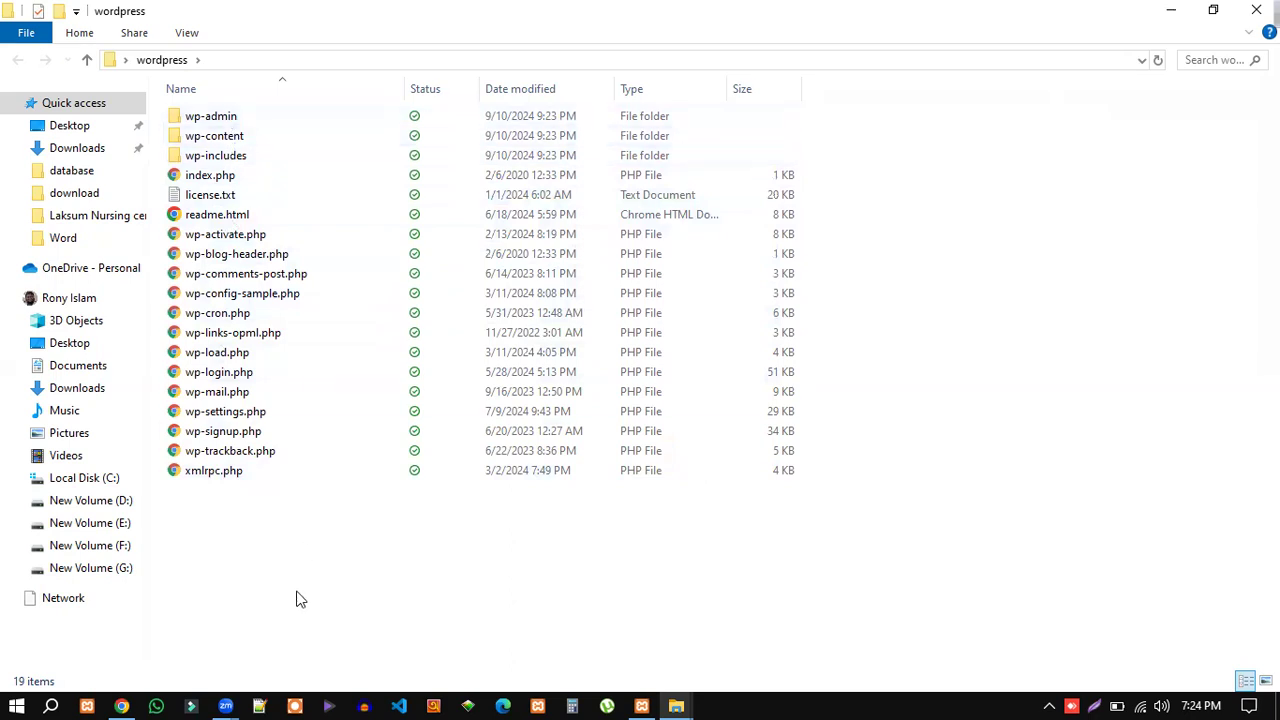
pyautogui.hotkey('ctrl', 'a')
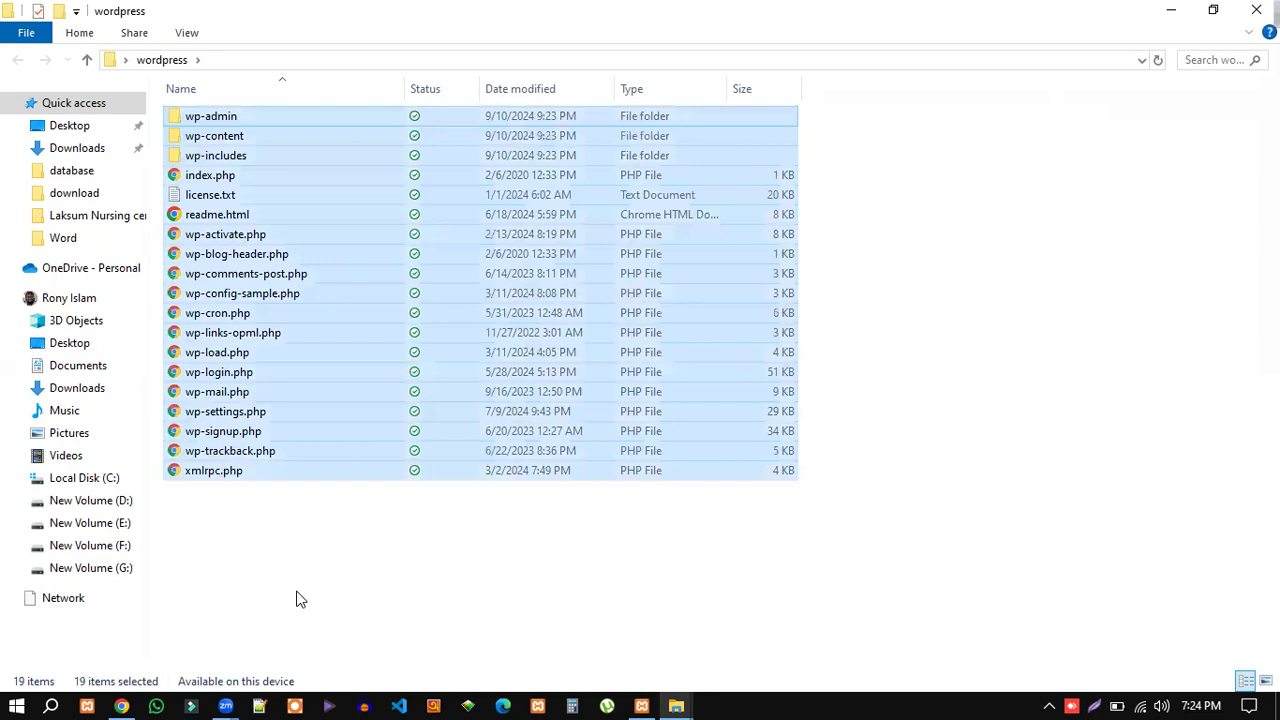
pyautogui.click(1175, 15)
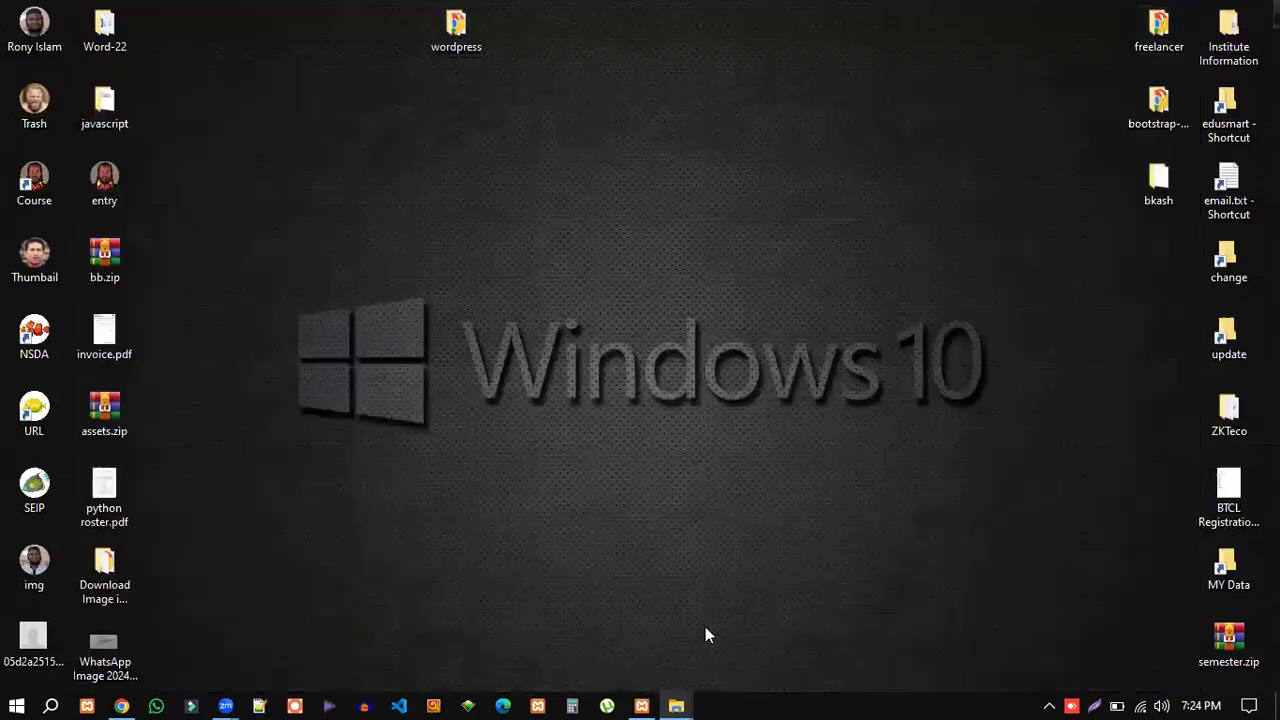
# From XAMPP, open the empty G:\wd13\htdocs\wp19 folder in a maximized File Explorer window.
pyautogui.click(641, 703)
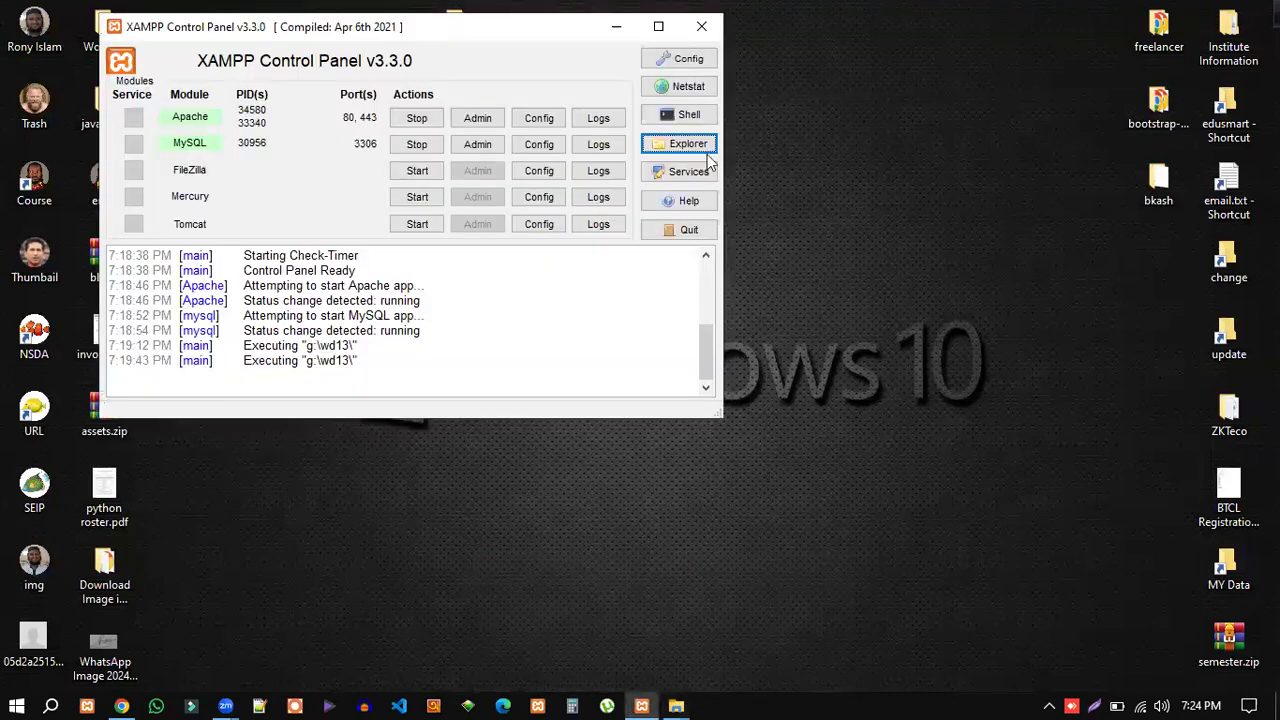
pyautogui.click(681, 147)
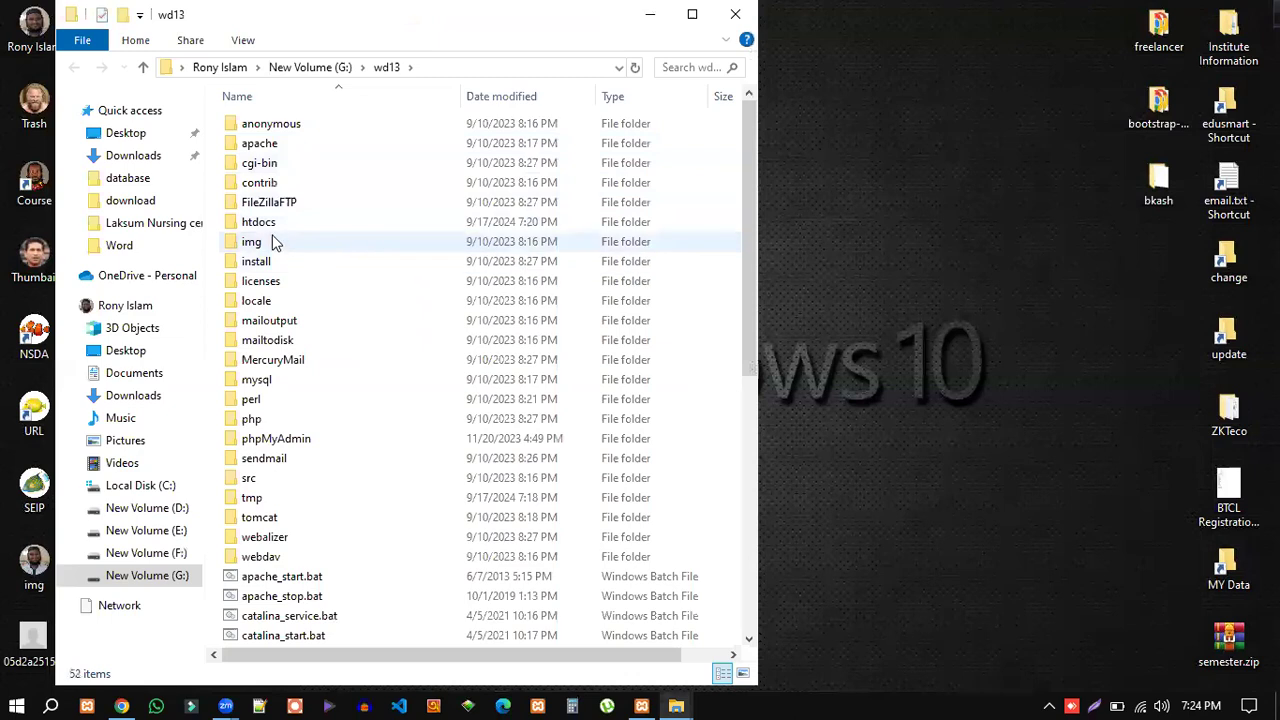
pyautogui.doubleClick(268, 232)
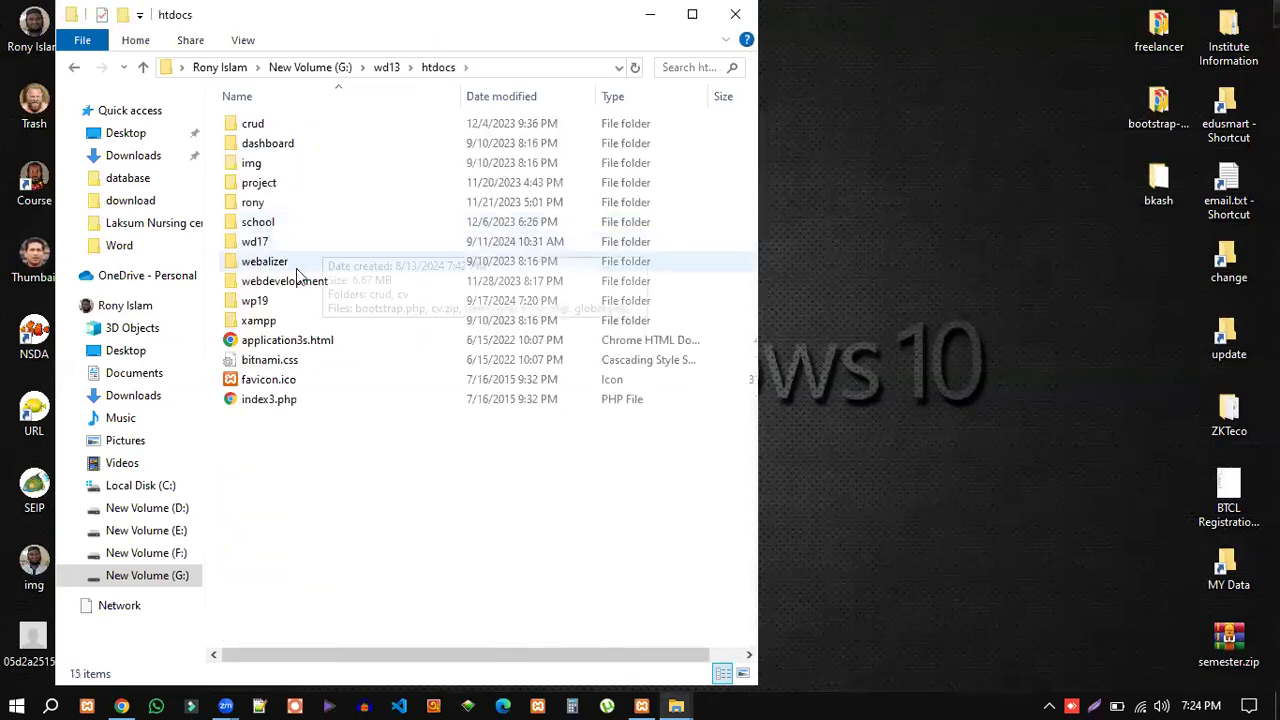
pyautogui.click(259, 306)
pyautogui.doubleClick(262, 306)
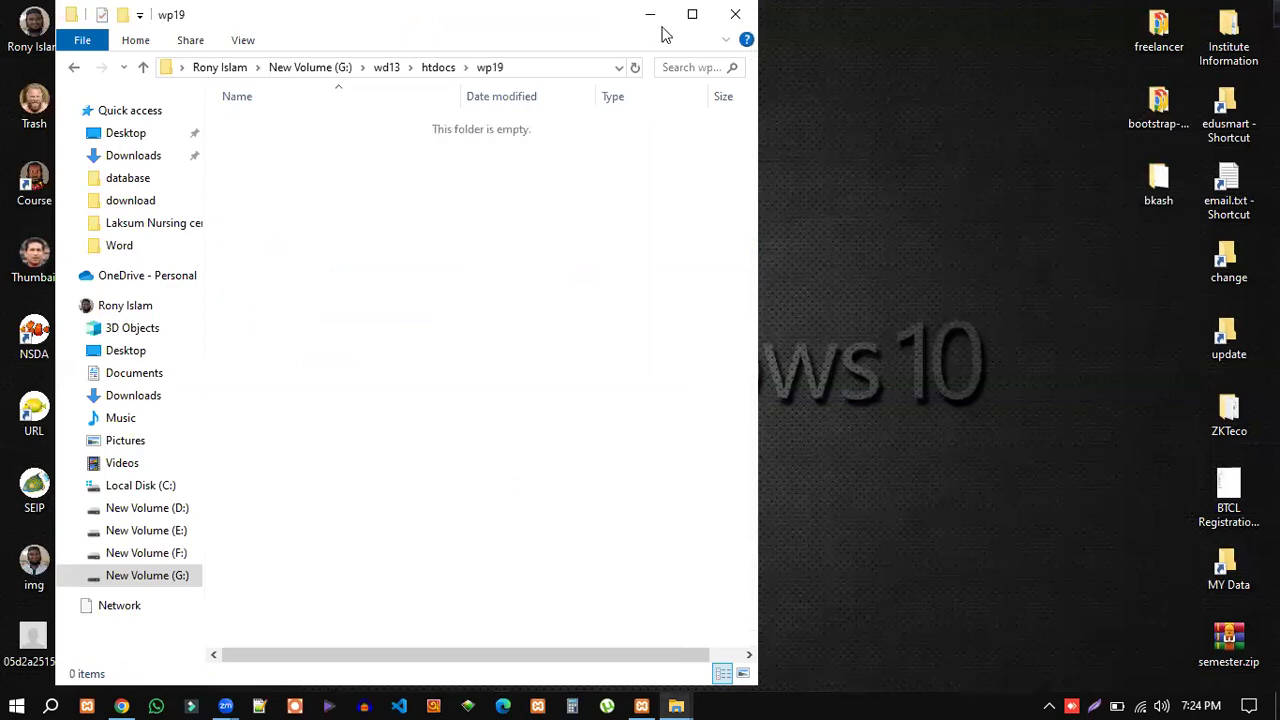
pyautogui.click(692, 14)
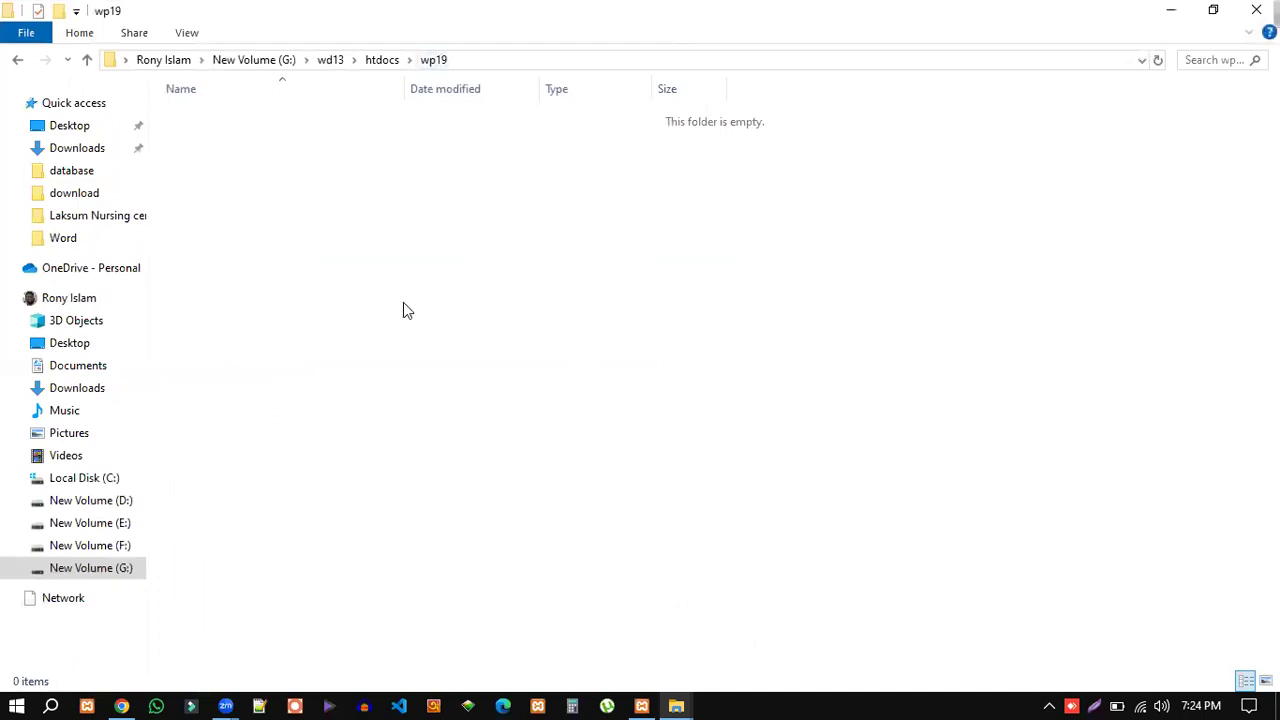
# Paste the 19 WordPress items, including wp-admin, wp-content and wp-includes, into wp19.
pyautogui.rightClick(353, 182)
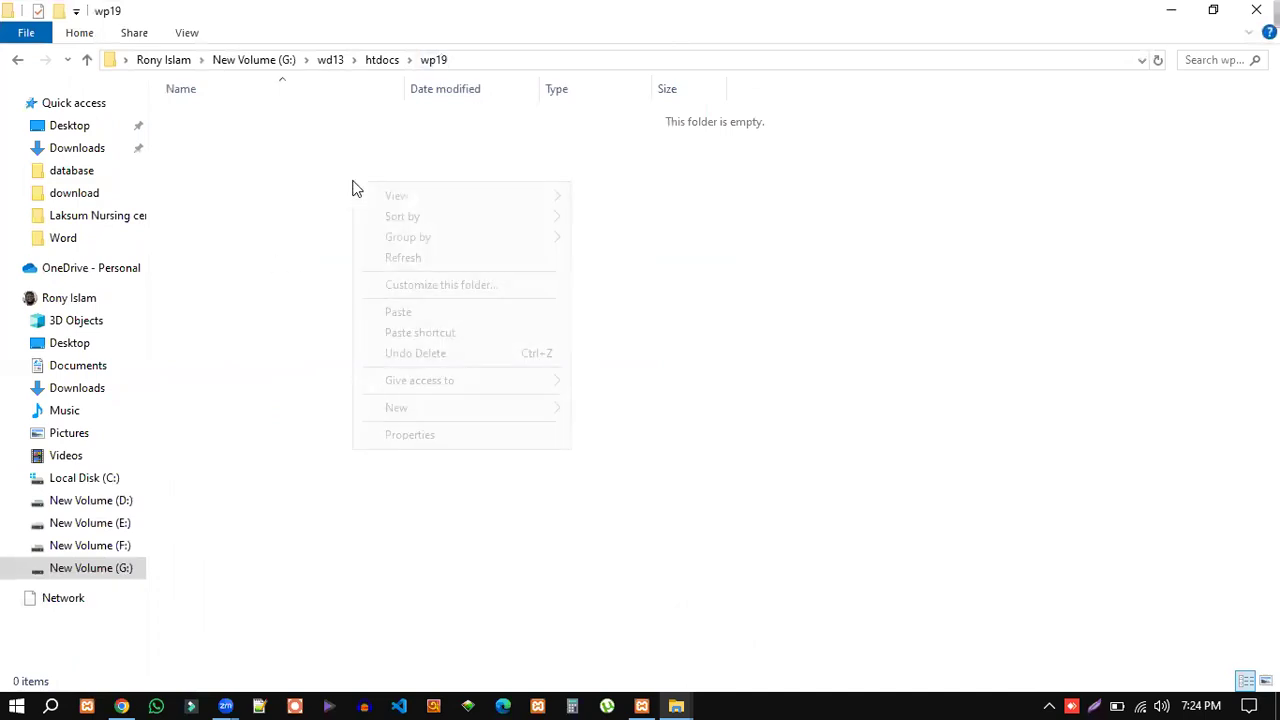
pyautogui.click(398, 312)
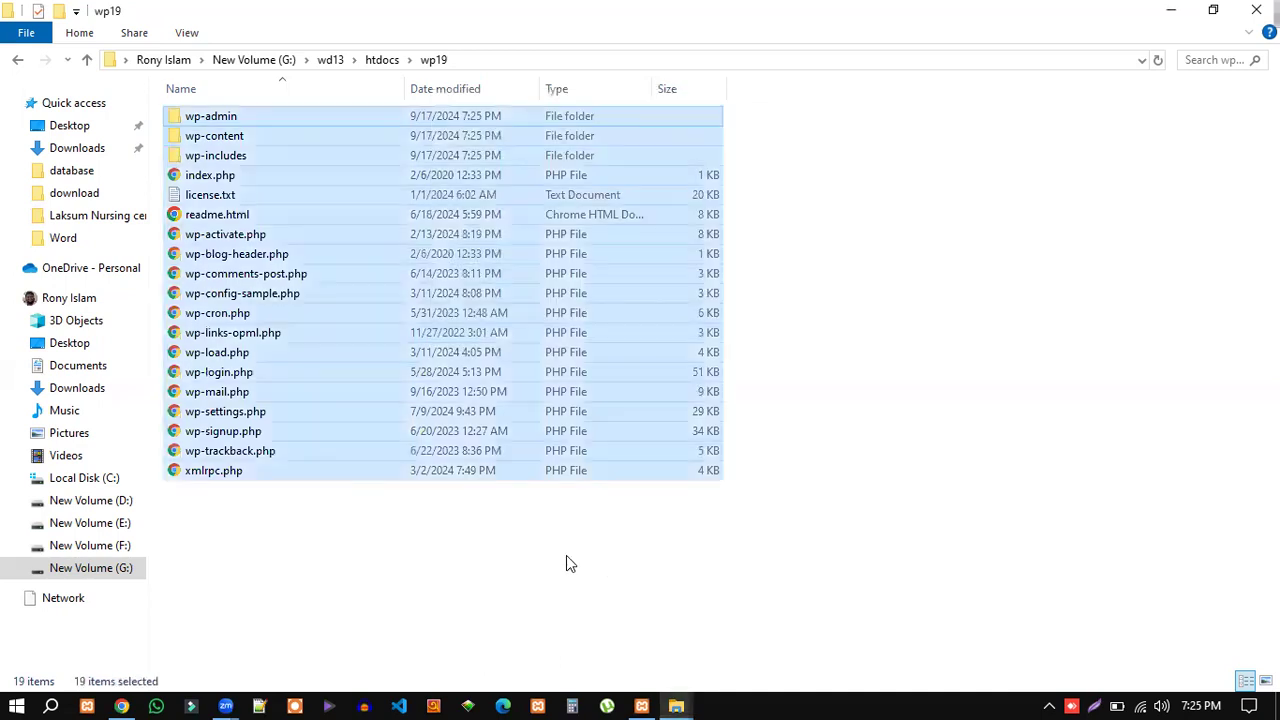
pyautogui.click(566, 557)
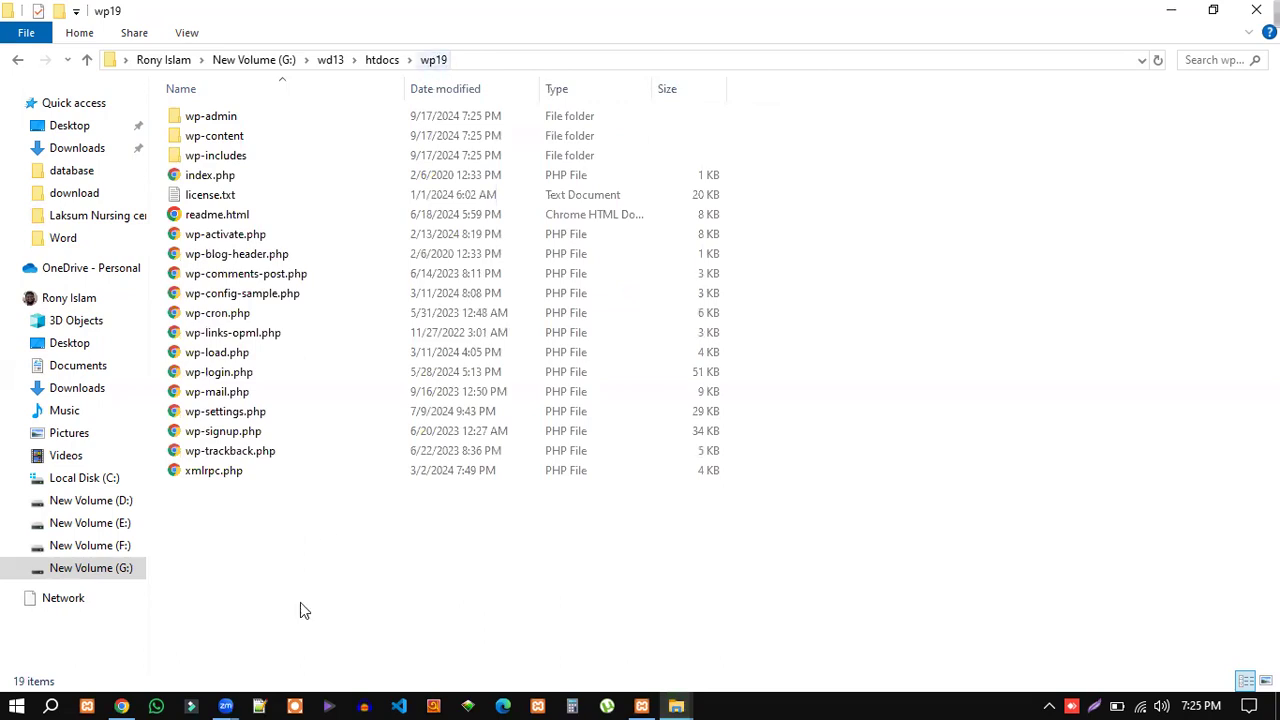
# Reload localhost/wp19 in Chrome to bring up the WordPress setup language list.
pyautogui.click(122, 705)
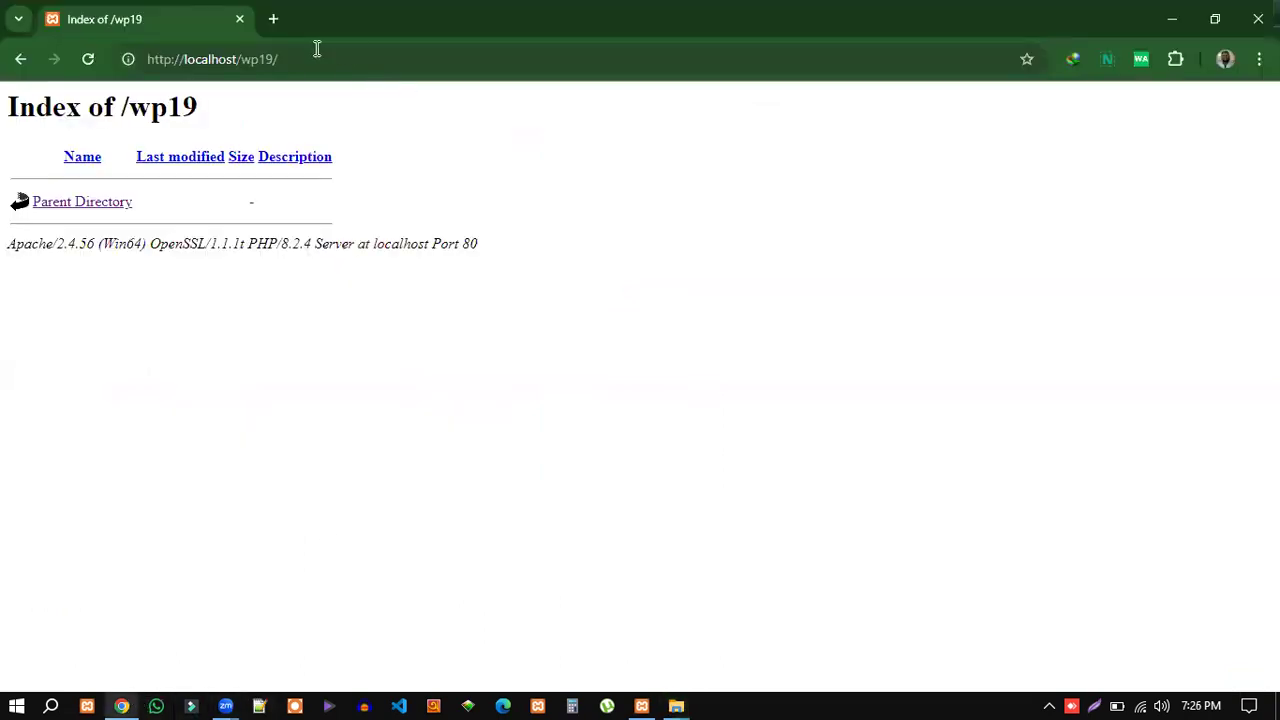
pyautogui.click(298, 59)
pyautogui.click(334, 61)
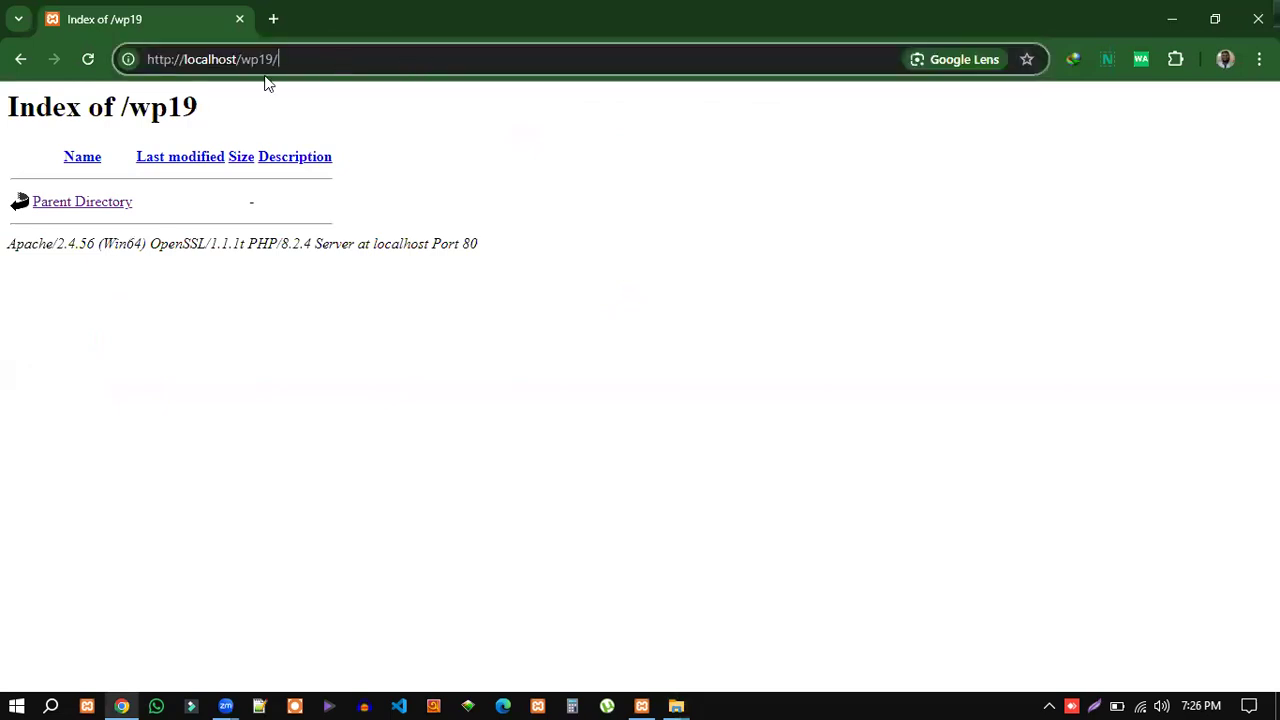
pyautogui.doubleClick(237, 60)
pyautogui.moveTo(217, 65); pyautogui.dragTo(140, 62)
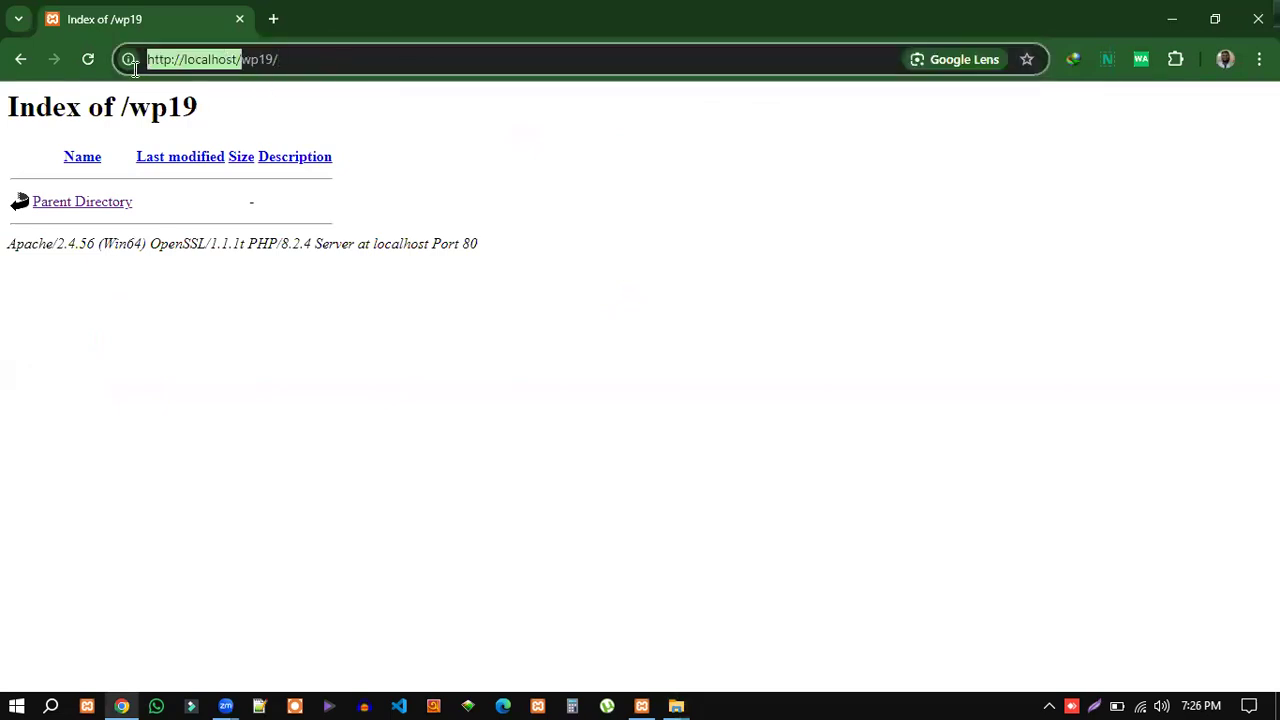
pyautogui.click(283, 60)
pyautogui.moveTo(283, 60); pyautogui.dragTo(241, 59)
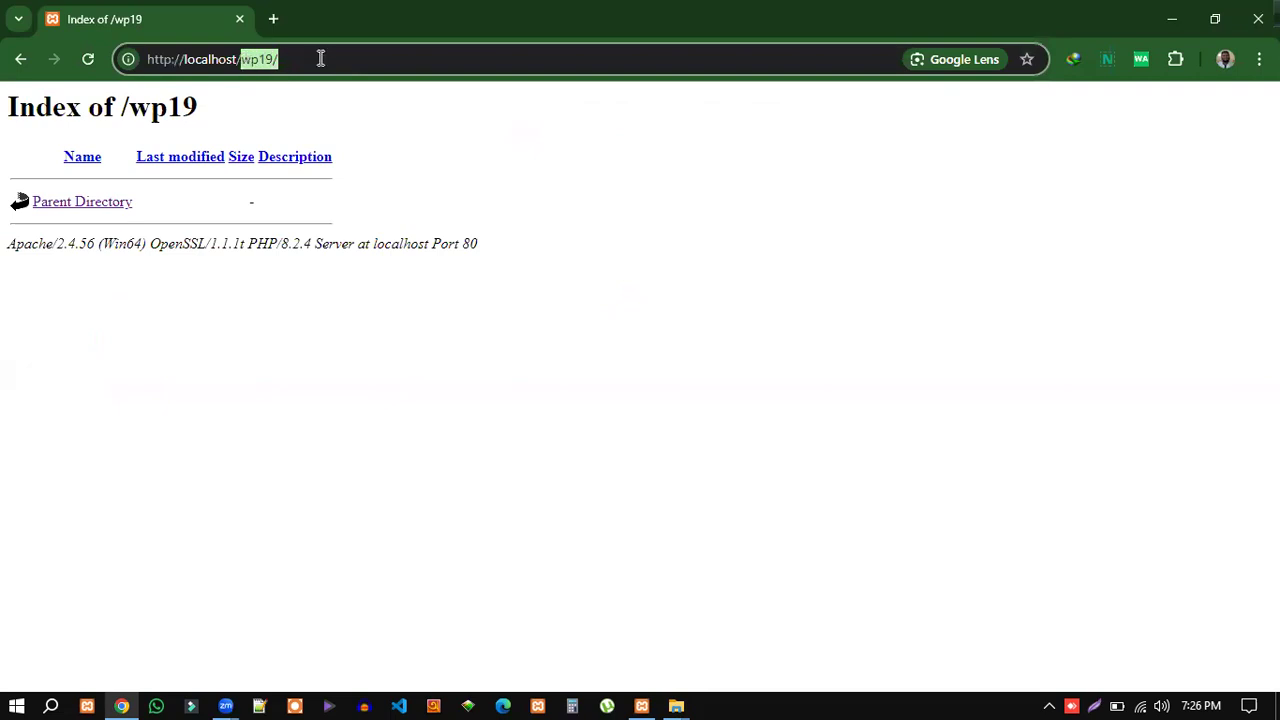
pyautogui.moveTo(282, 59); pyautogui.dragTo(146, 62)
pyautogui.click(295, 59)
pyautogui.press('Return')
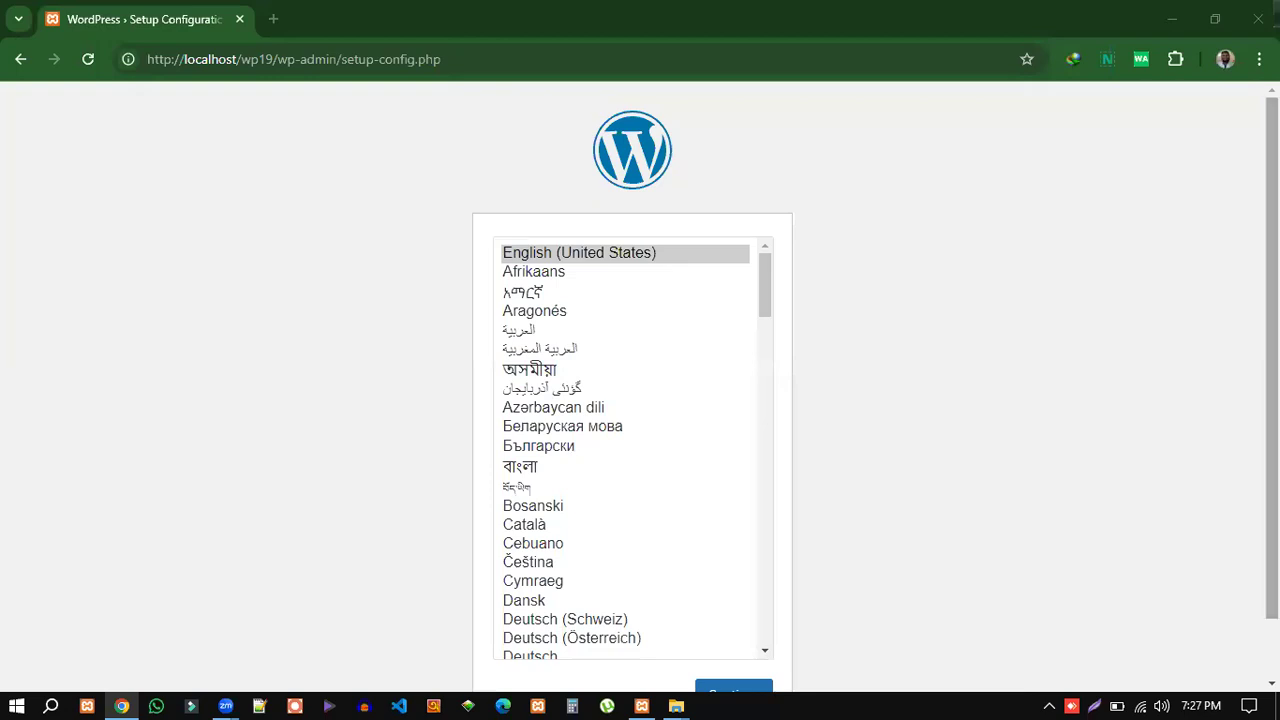
# Keep English (United States) and continue to the database-details welcome page.
pyautogui.scroll(-1, 965, 397)
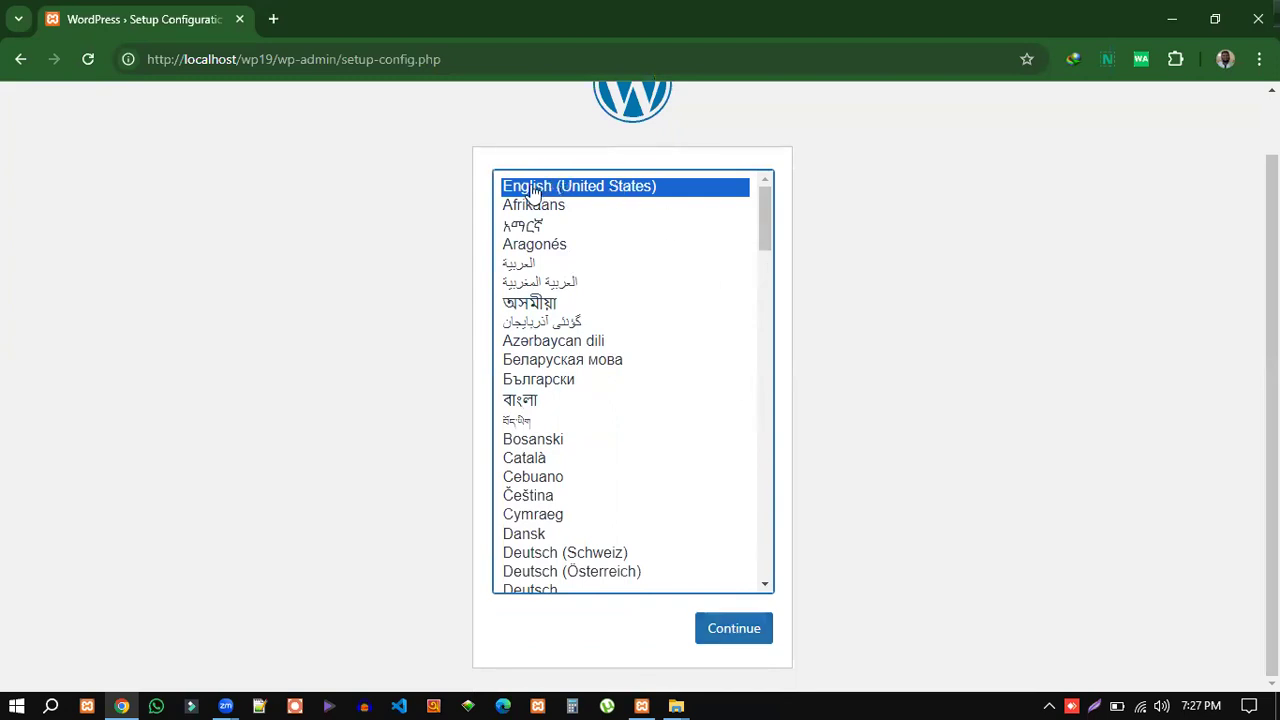
pyautogui.click(716, 634)
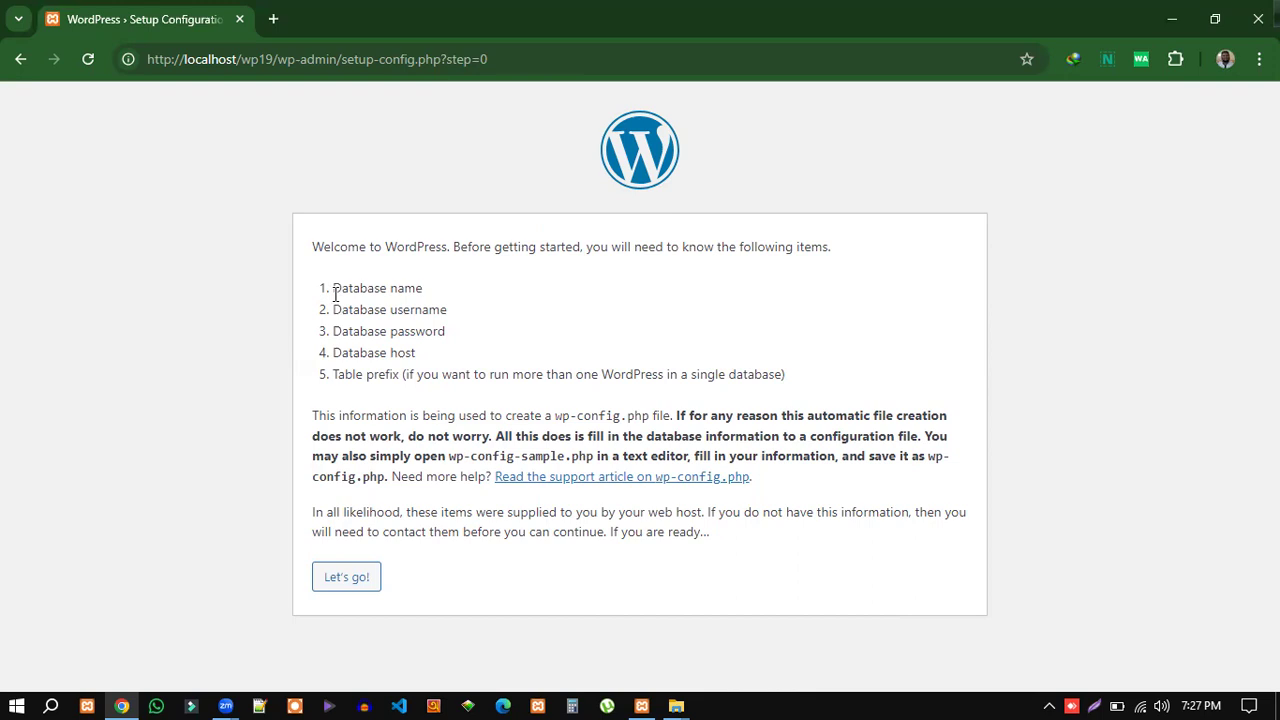
# Highlight the required database details and the wp-config explanation paragraph on the setup page.
pyautogui.moveTo(335, 287); pyautogui.dragTo(418, 356)
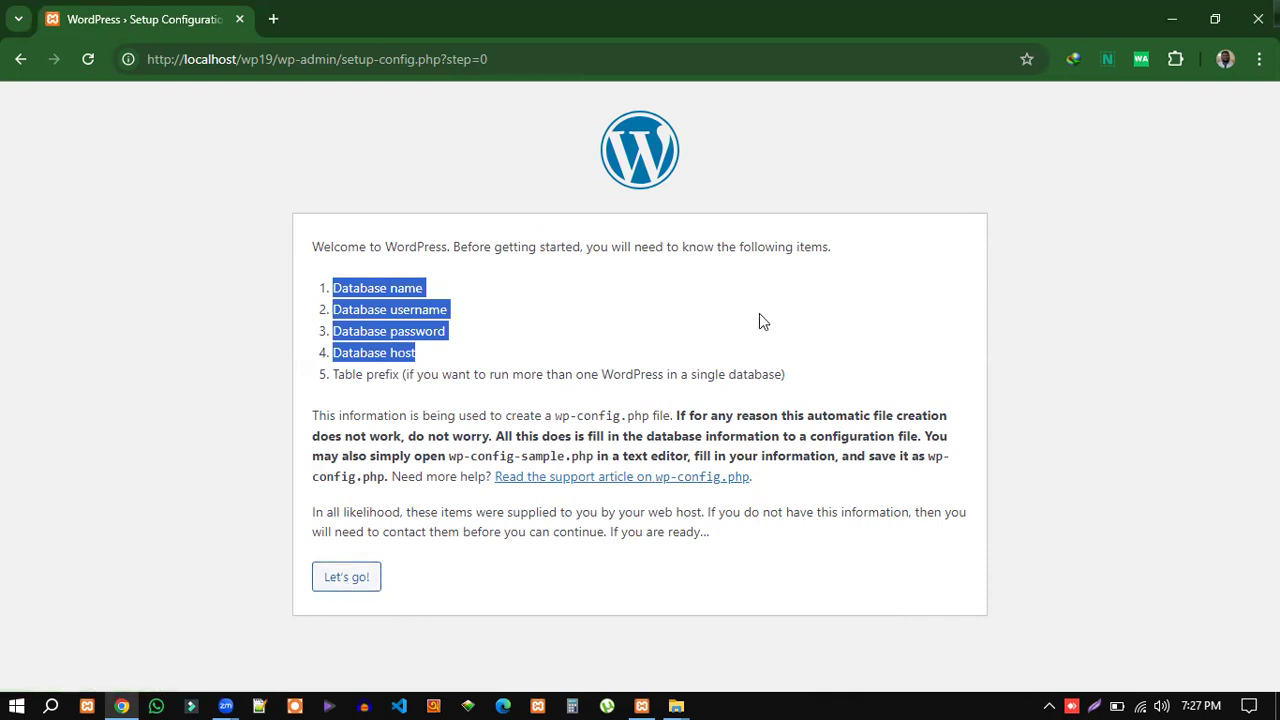
pyautogui.click(420, 357)
pyautogui.moveTo(417, 355); pyautogui.dragTo(342, 287)
pyautogui.moveTo(312, 416); pyautogui.dragTo(789, 480)
pyautogui.click(811, 482)
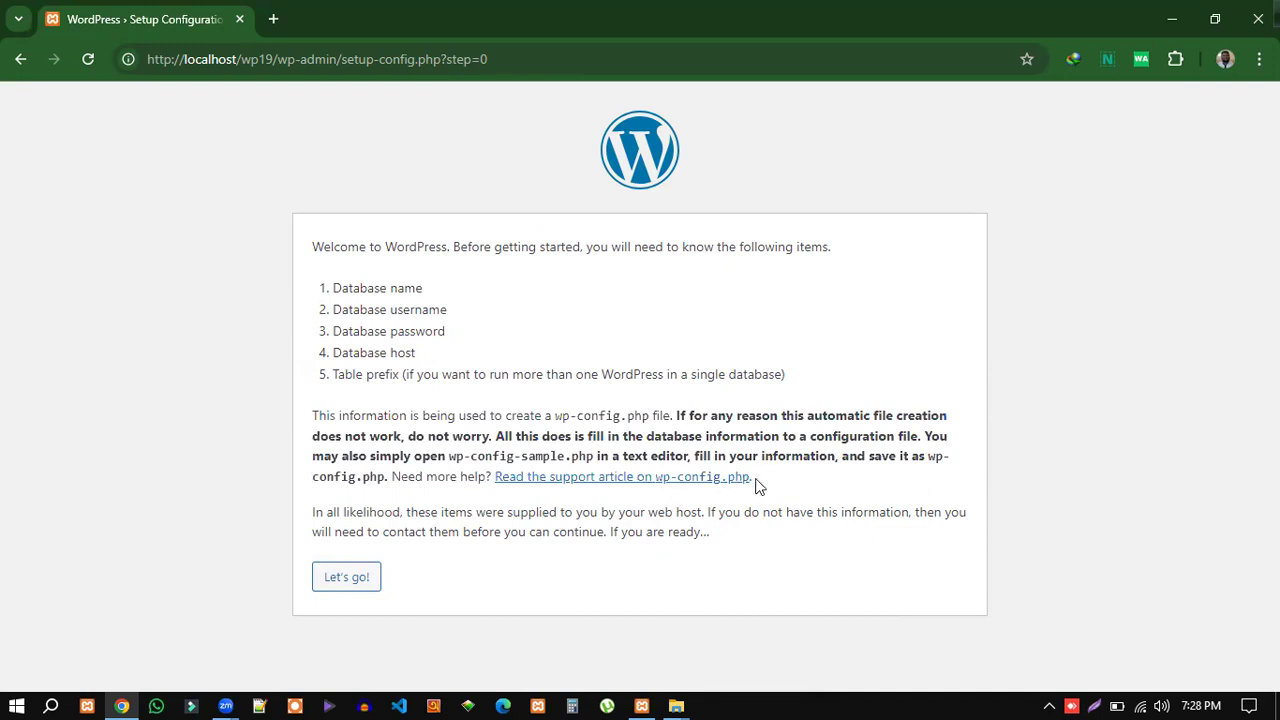
# Close the extra wordpress and duplicate wp19 Explorer windows, bringing the wp19 folder forward.
pyautogui.click(677, 705)
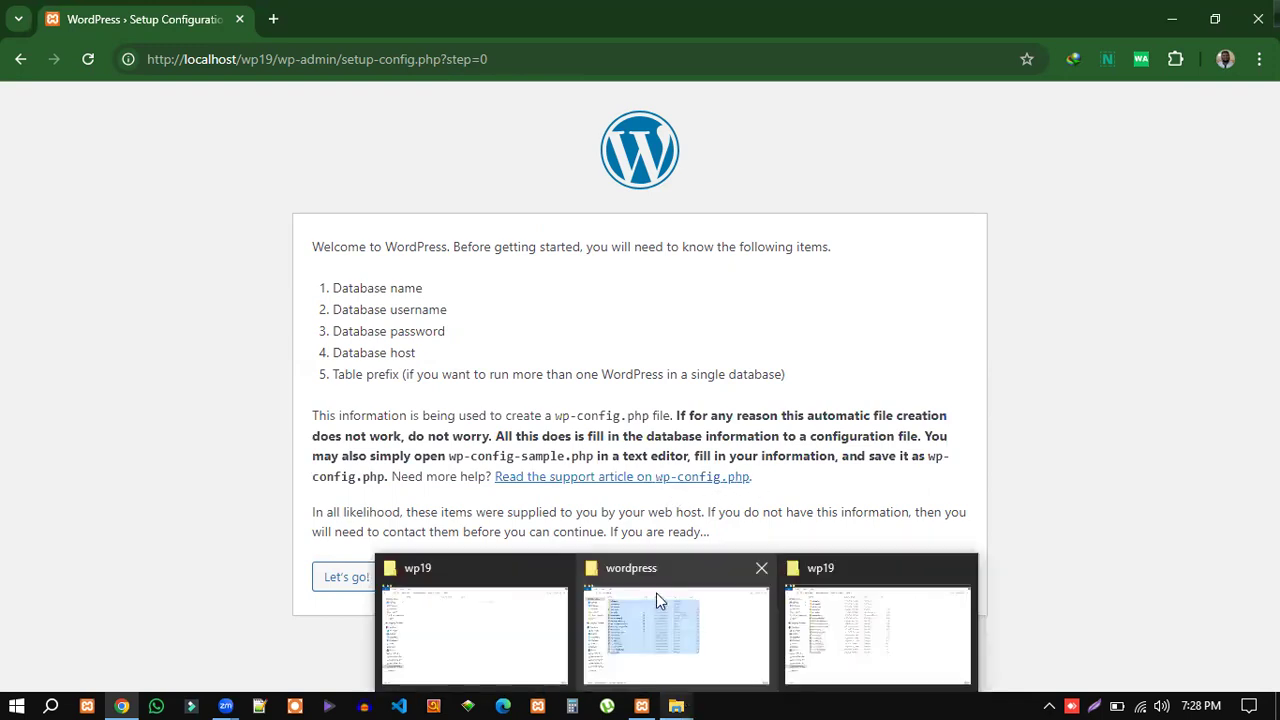
pyautogui.click(763, 569)
pyautogui.click(860, 567)
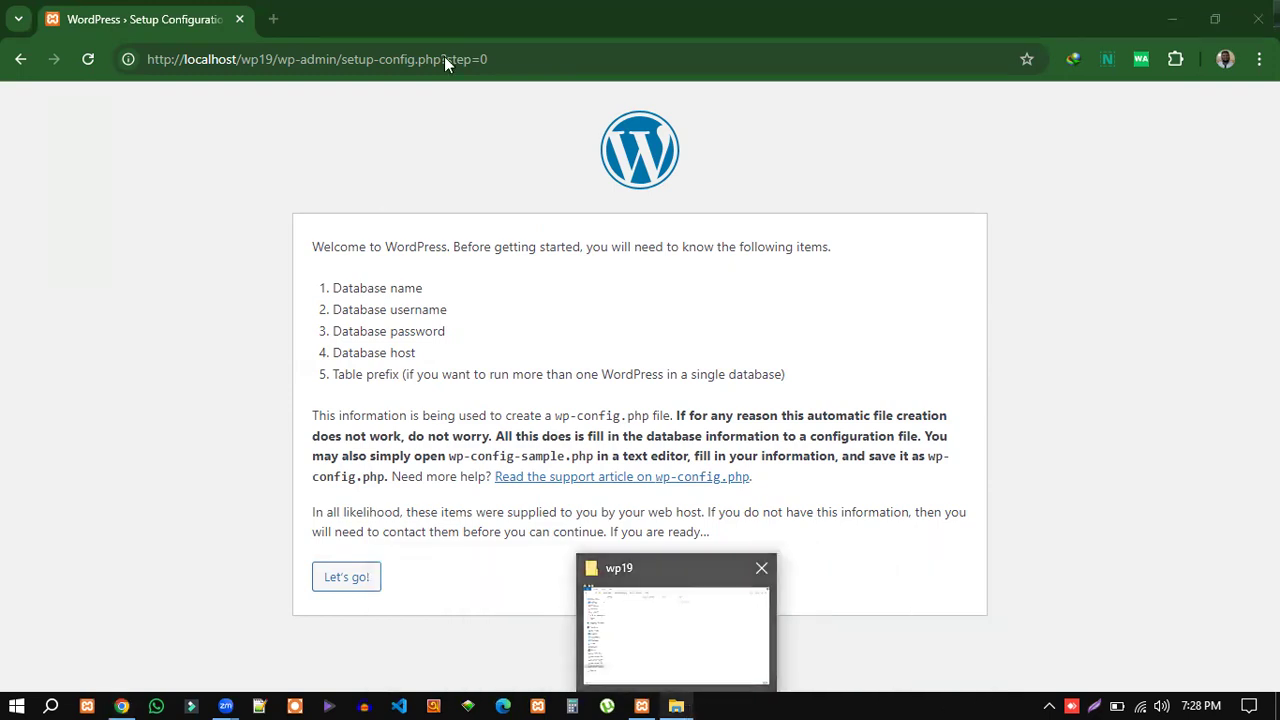
pyautogui.hotkey('alt', 'Tab')
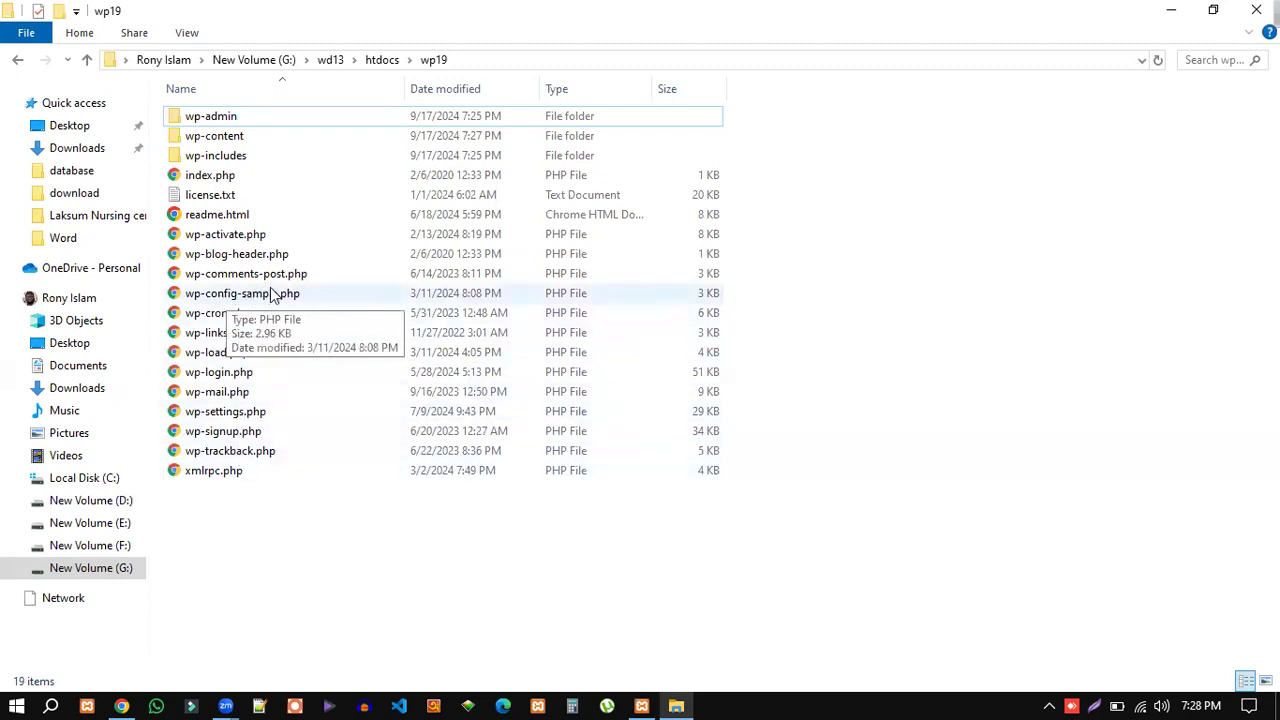
# Point out wp-config-sample.php, then minimize the wp19 folder window to return to setup.
pyautogui.click(270, 293)
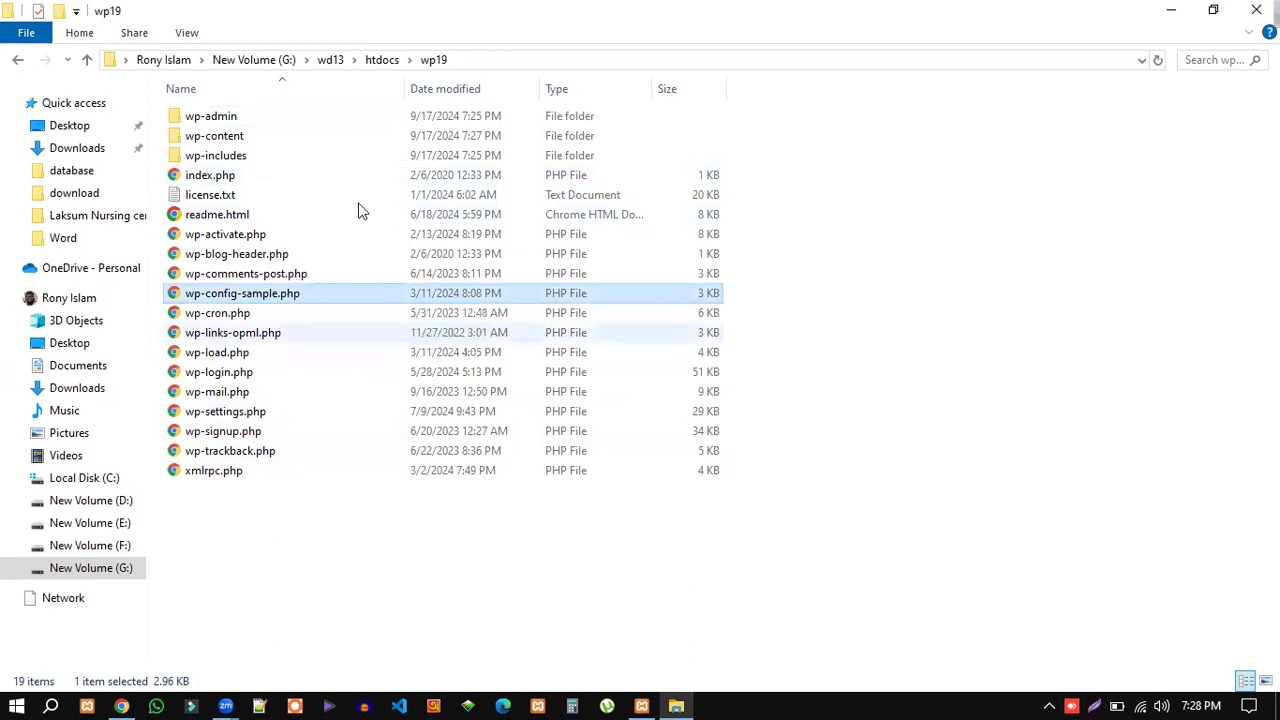
pyautogui.click(1168, 10)
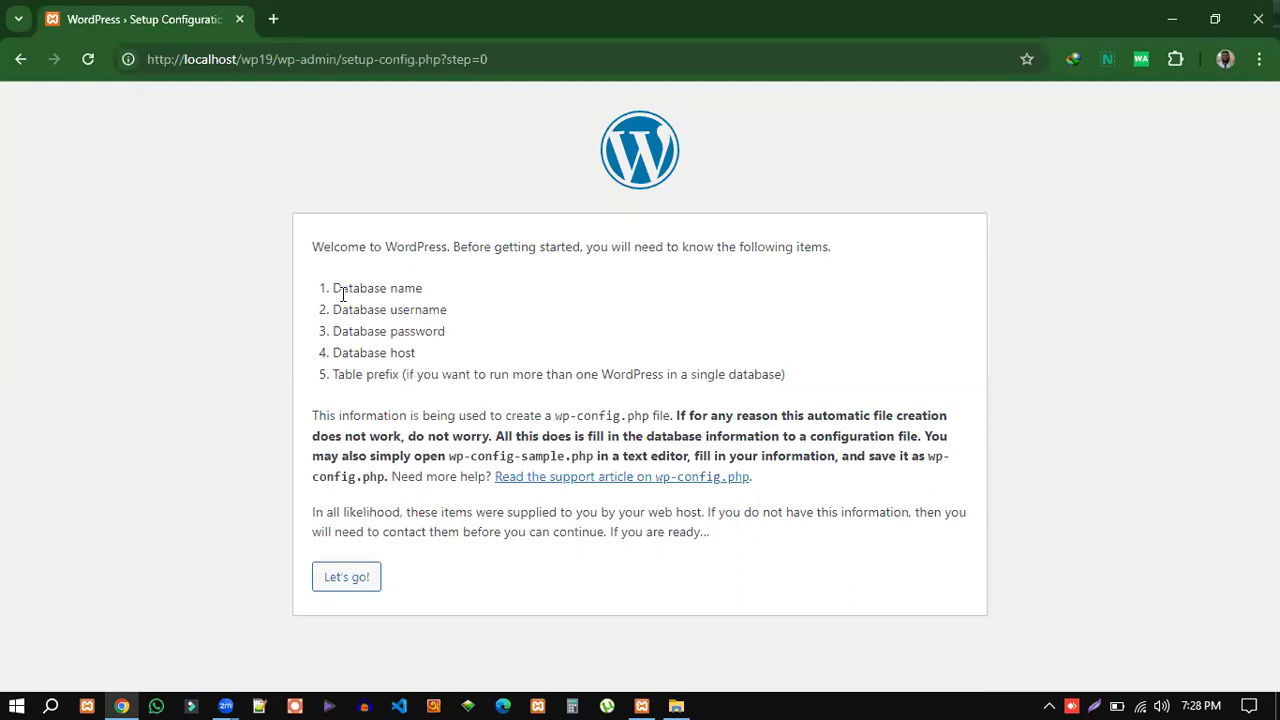
# Highlight the database name, username and password requirements, then bring up XAMPP Control Panel.
pyautogui.moveTo(332, 290); pyautogui.dragTo(429, 288)
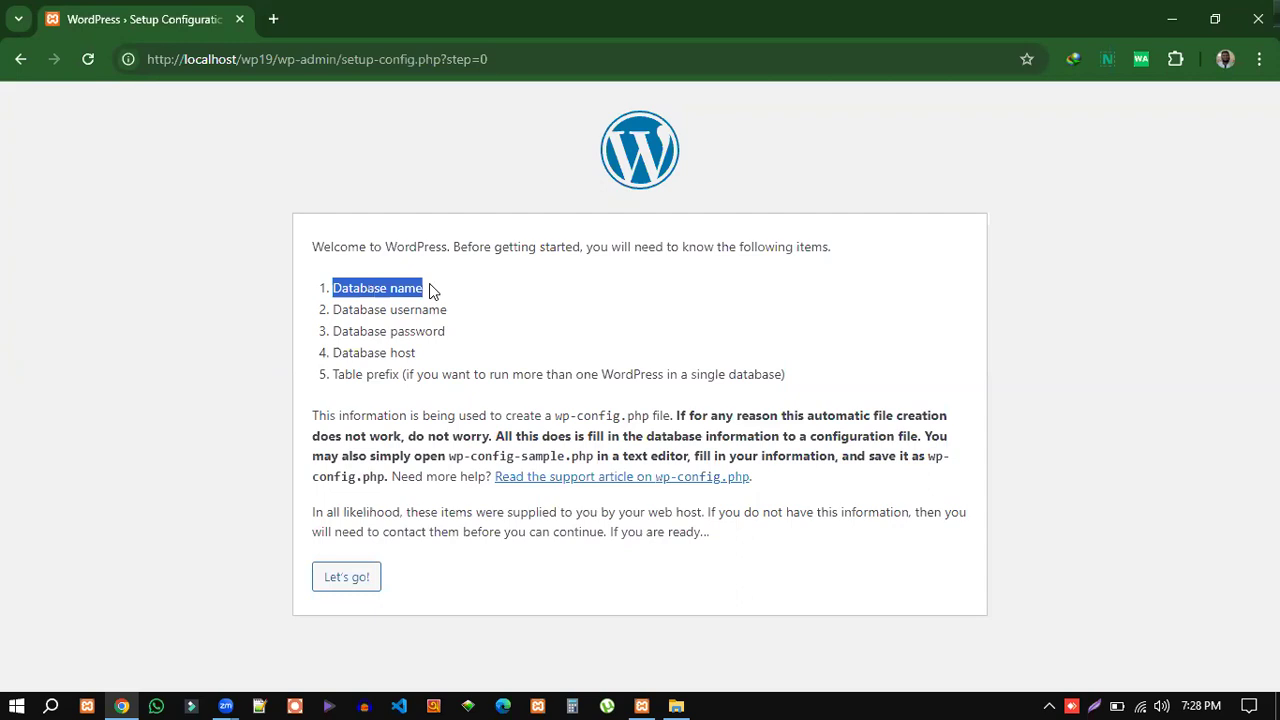
pyautogui.moveTo(331, 309); pyautogui.dragTo(460, 314)
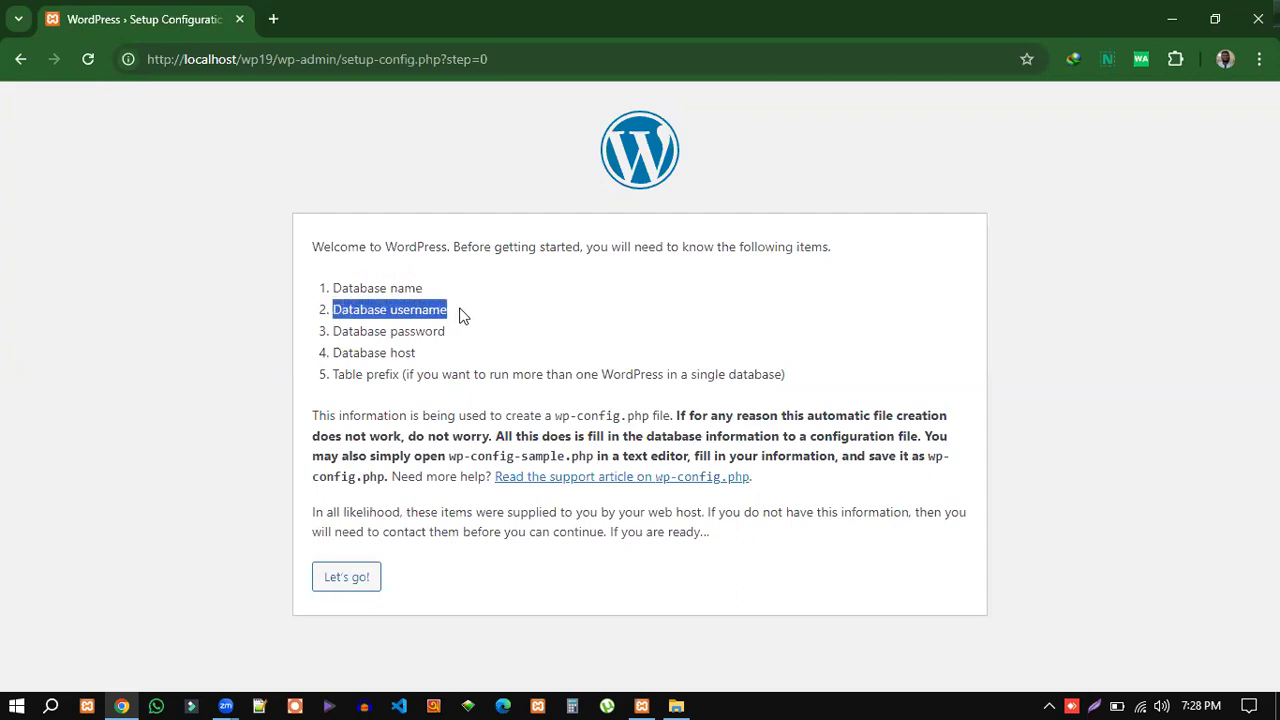
pyautogui.moveTo(333, 333)
pyautogui.mouseDown()
pyautogui.moveTo(454, 340)
pyautogui.moveTo(333, 353)
pyautogui.mouseUp()
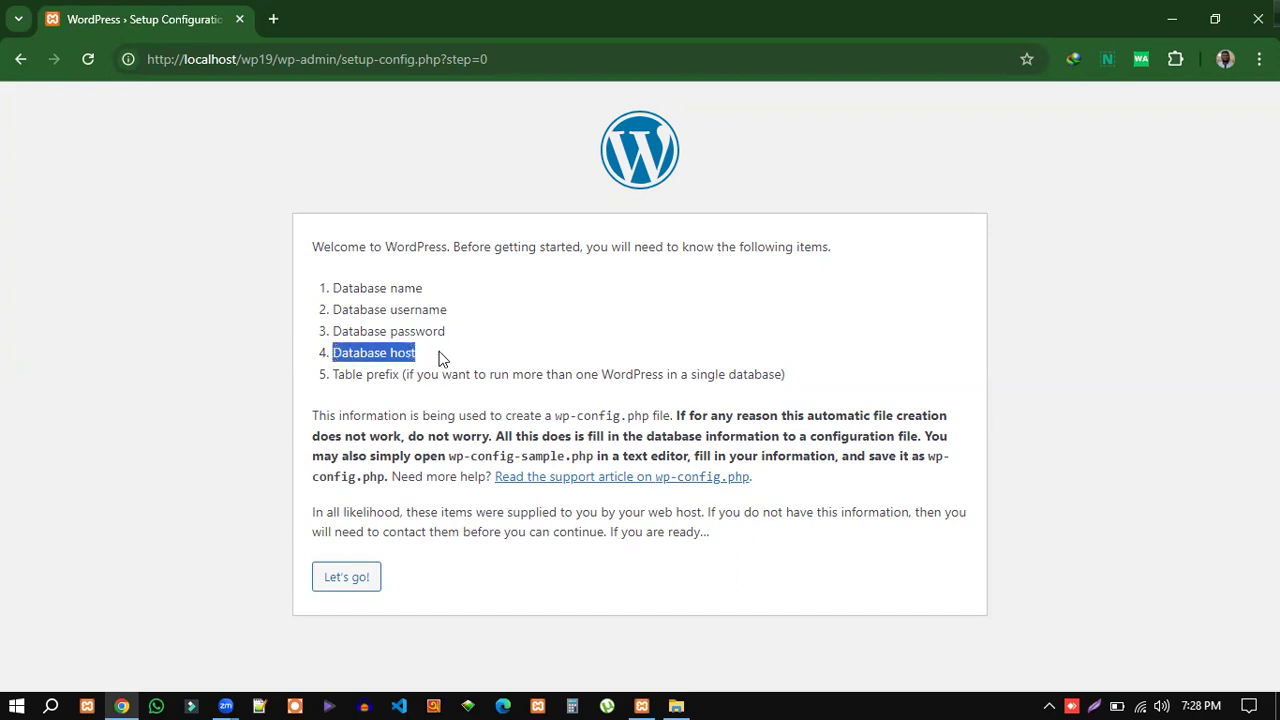
pyautogui.click(480, 332)
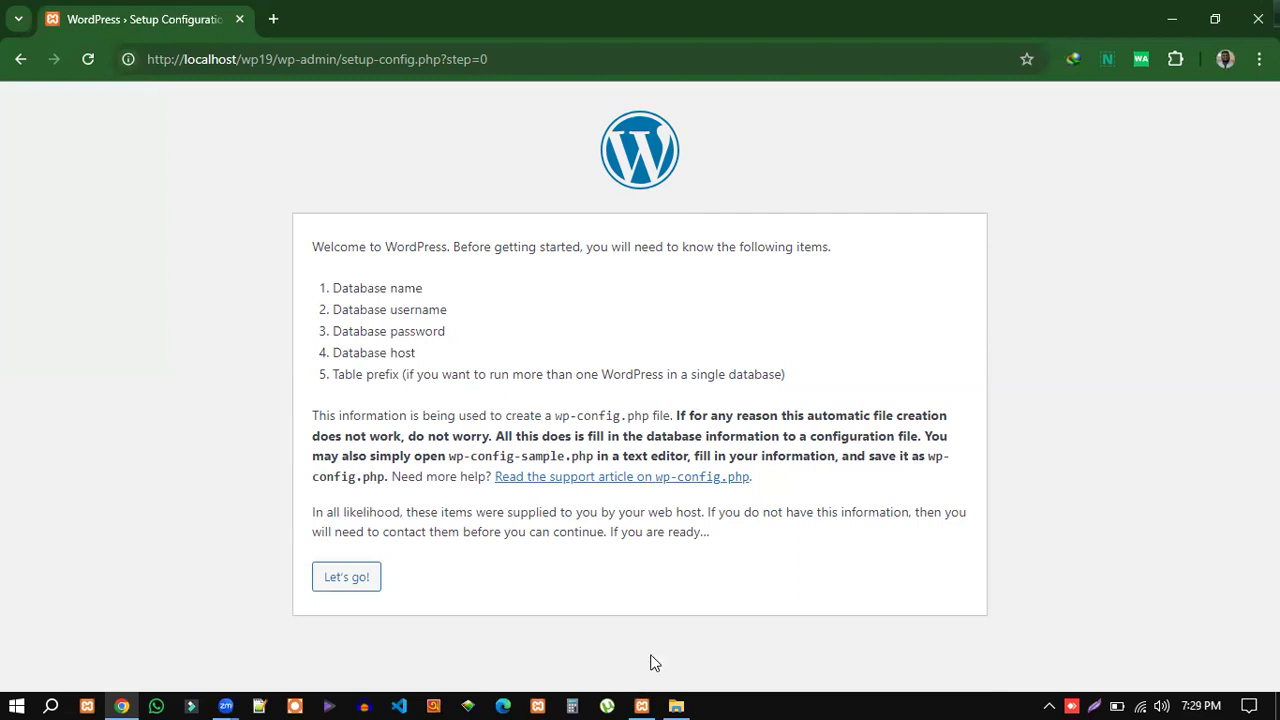
pyautogui.click(638, 700)
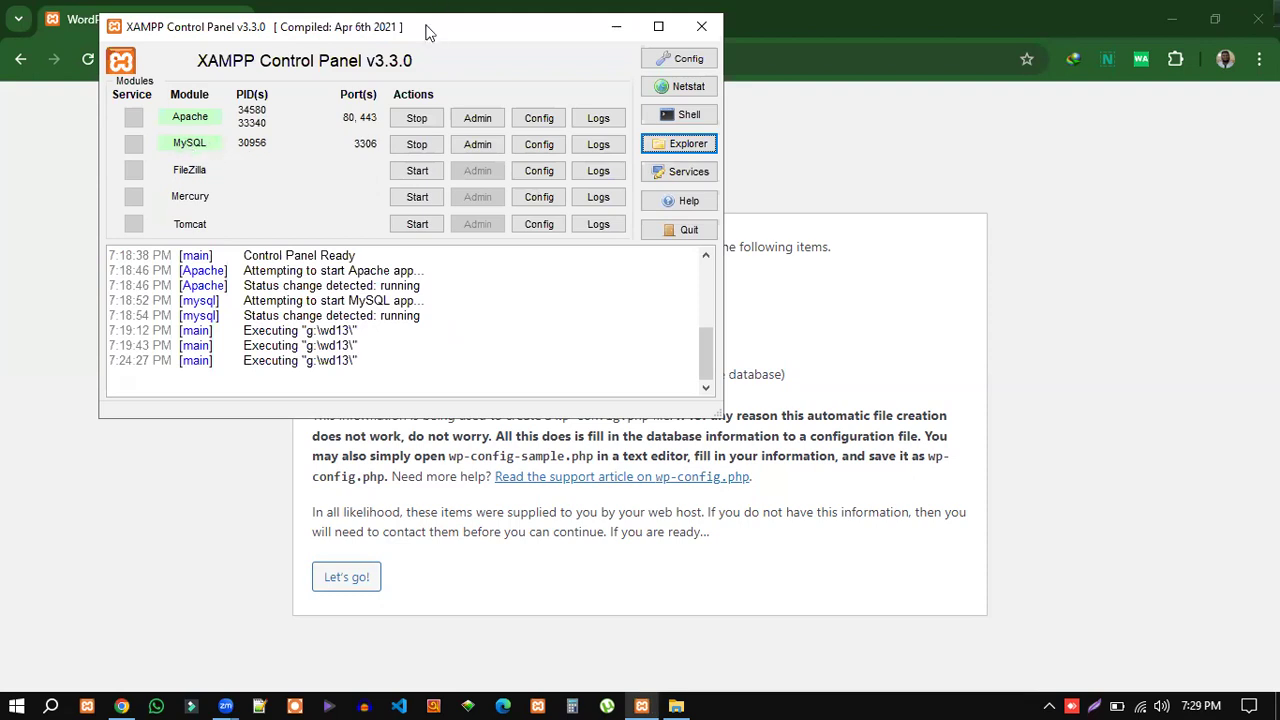
# Move the XAMPP Control Panel aside to reveal the setup page, then minimize it.
pyautogui.moveTo(425, 33); pyautogui.dragTo(670, 102)
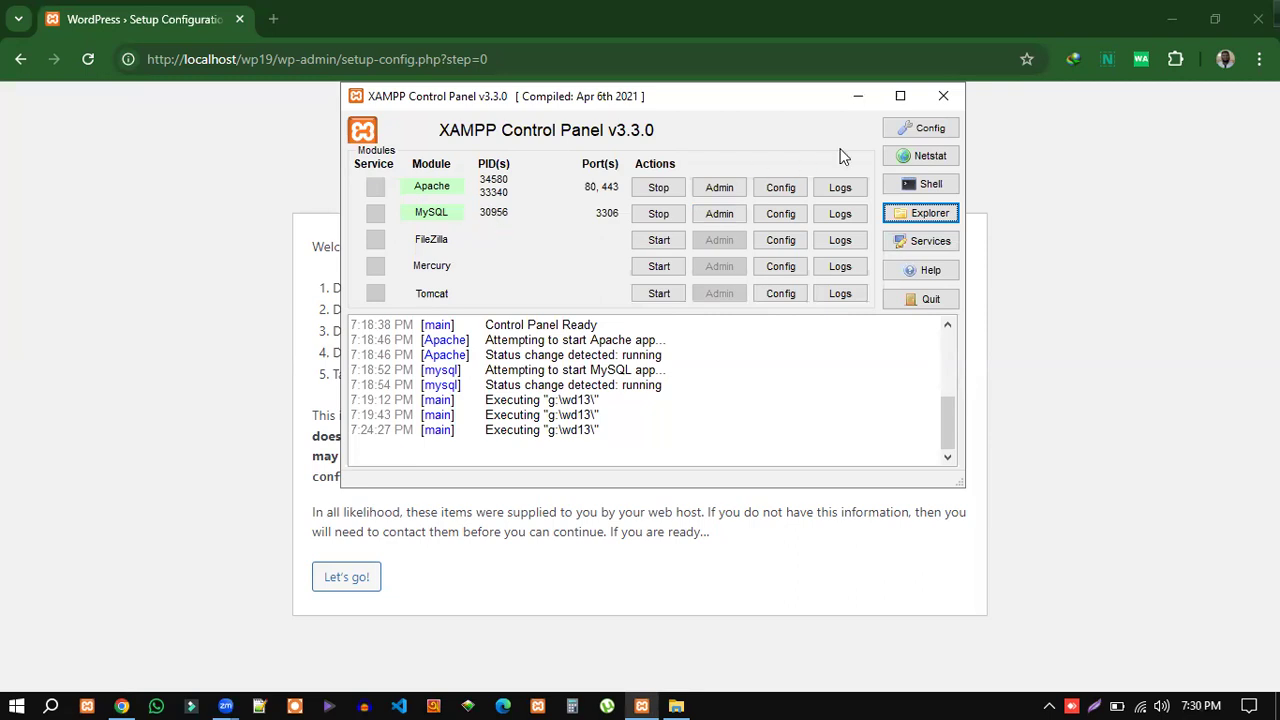
pyautogui.click(853, 97)
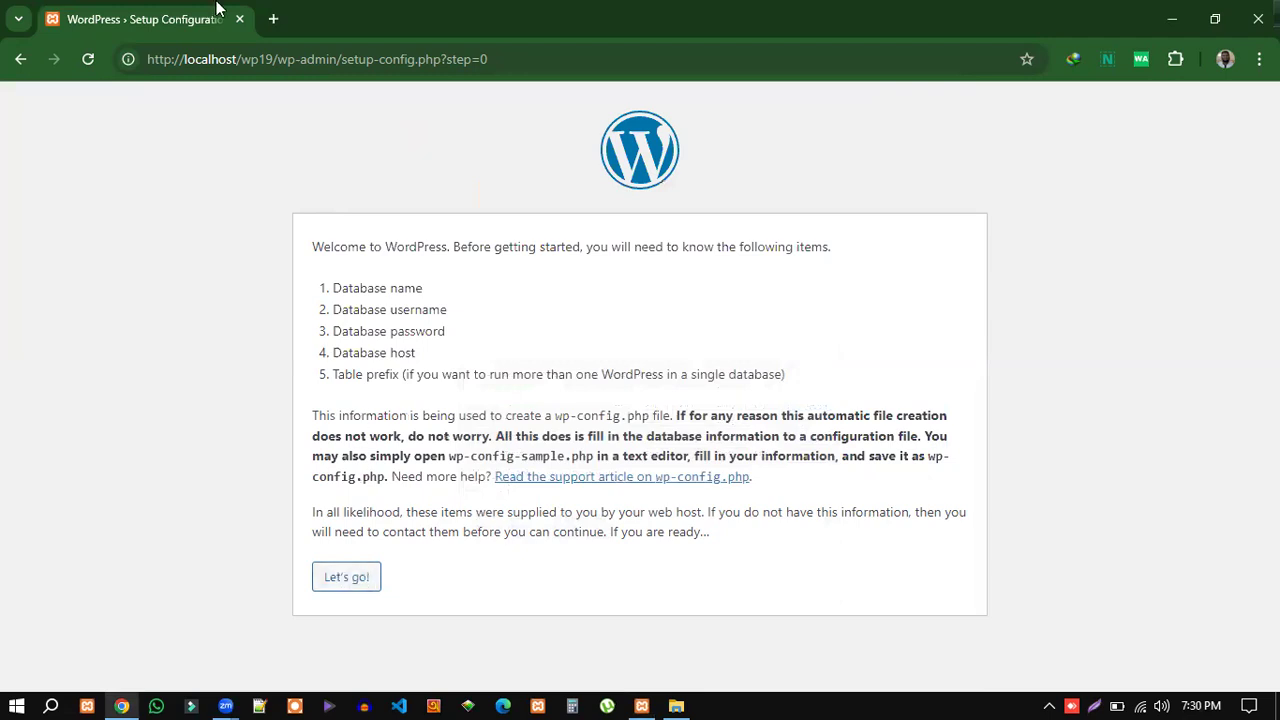
# Open a new browser tab and accept the localhost/phpmyadmin address suggestion.
pyautogui.click(274, 20)
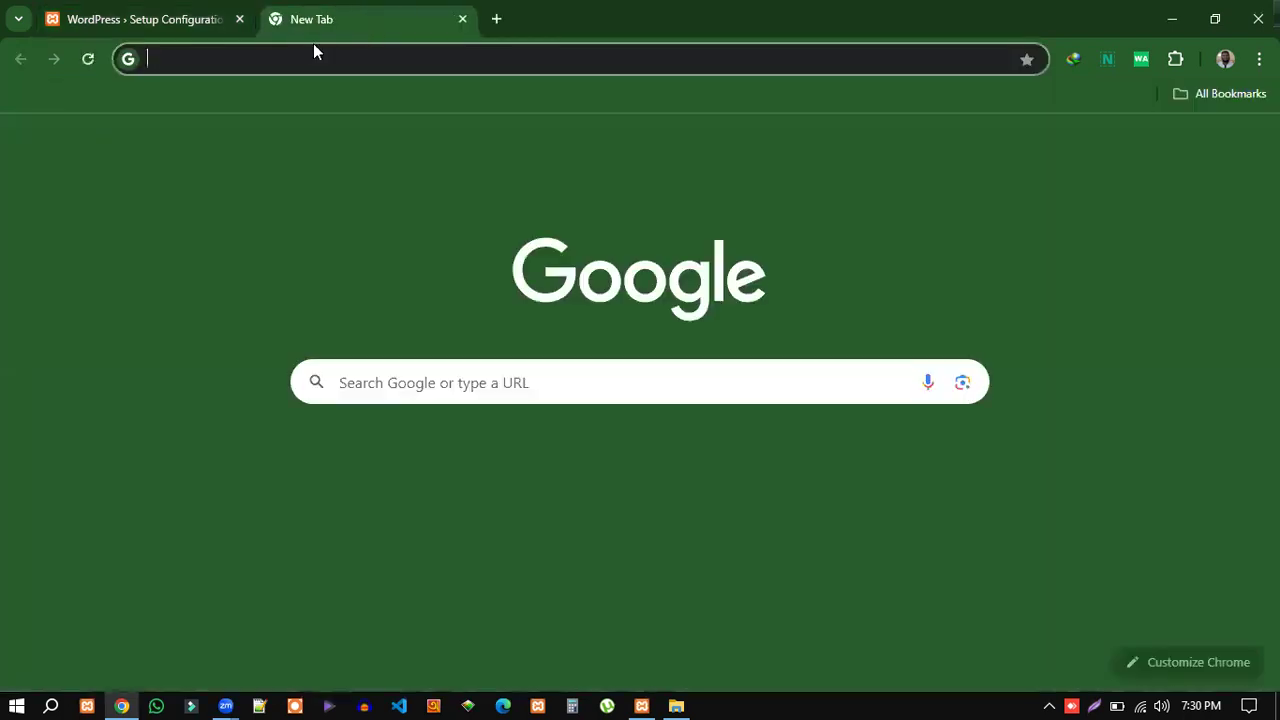
pyautogui.click(285, 55)
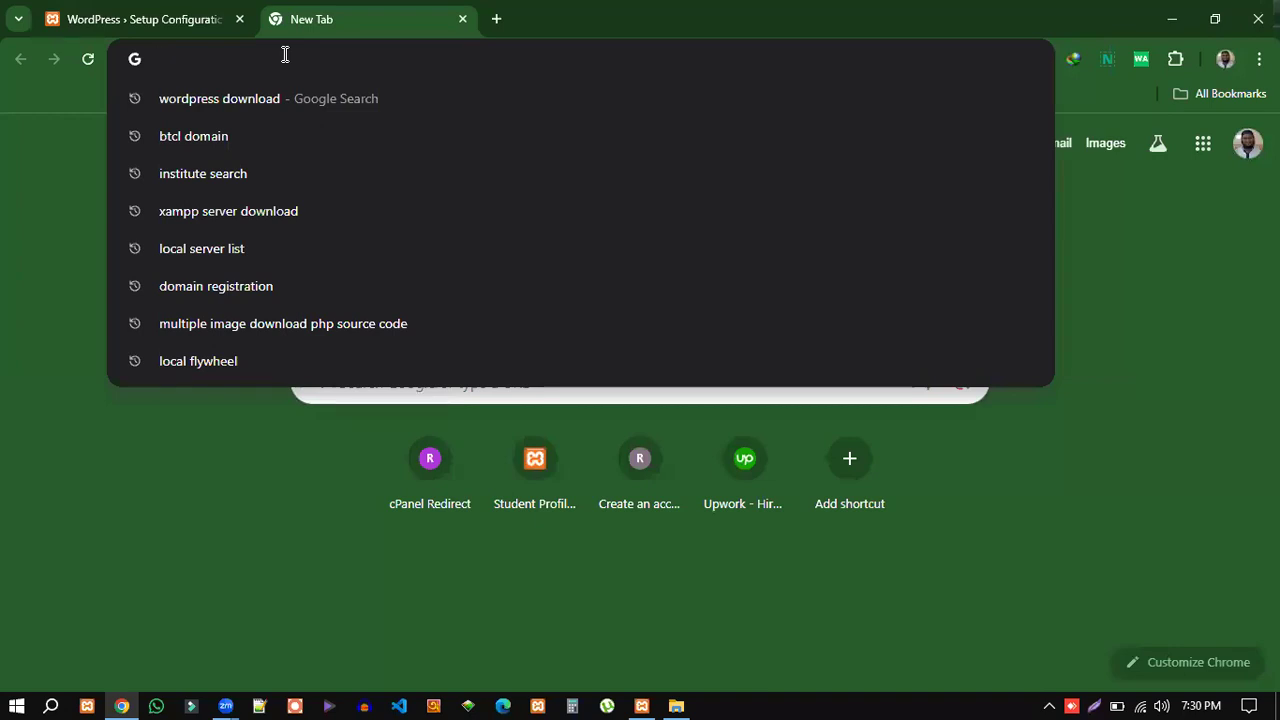
pyautogui.write('lo')
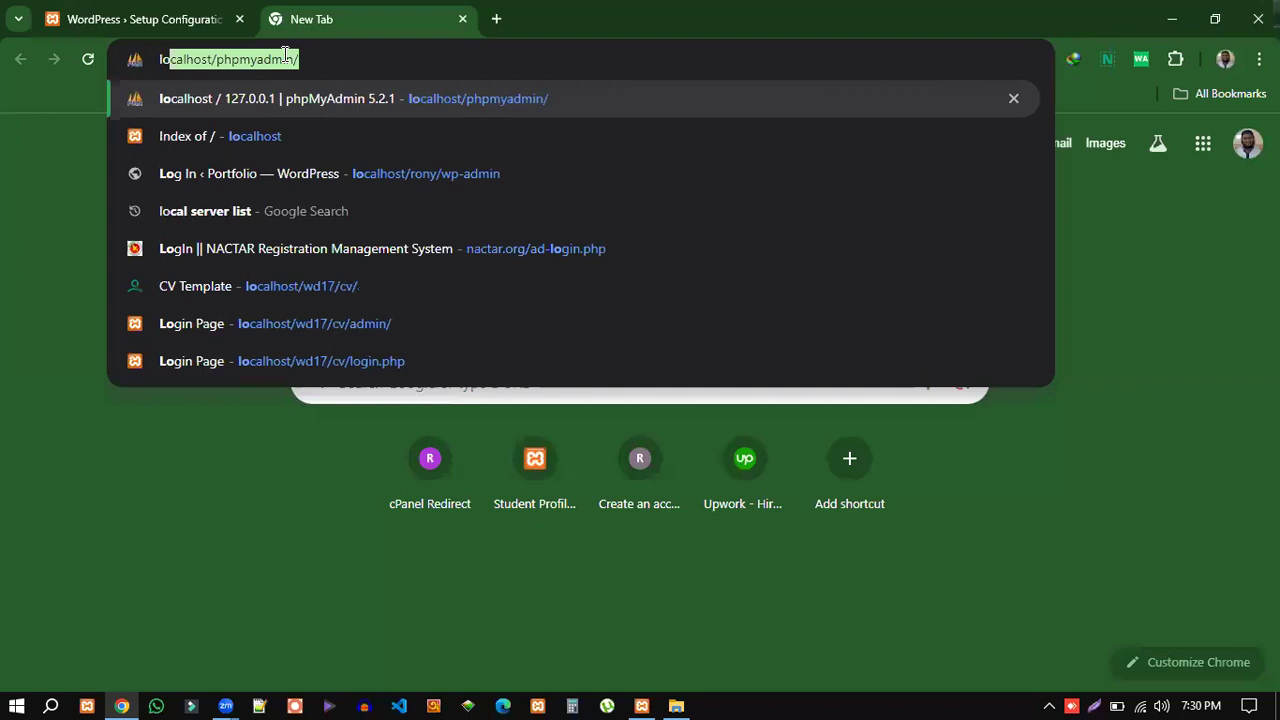
pyautogui.click(300, 59)
# Correct the address to localhost/phpmyadmin and load phpMyAdmin.
pyautogui.moveTo(300, 59); pyautogui.dragTo(217, 59)
pyautogui.click(309, 59)
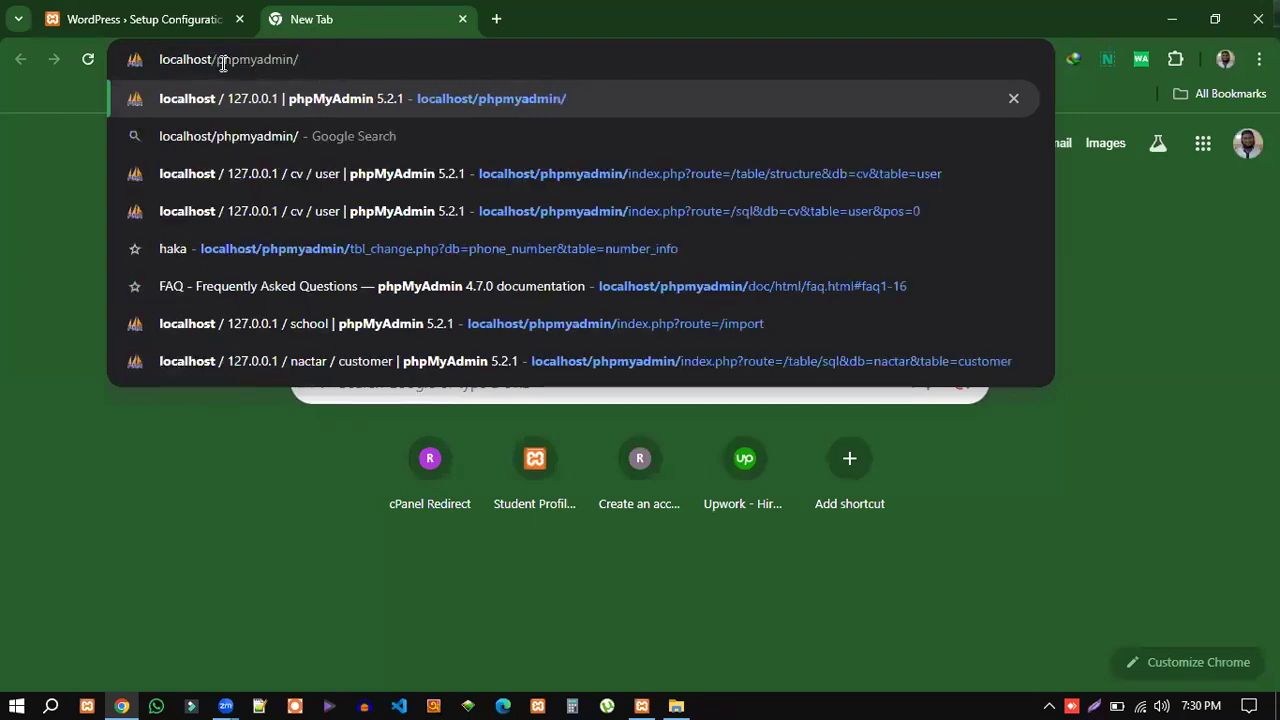
pyautogui.moveTo(216, 59); pyautogui.dragTo(308, 59)
pyautogui.click(308, 59)
pyautogui.moveTo(213, 59); pyautogui.dragTo(316, 61)
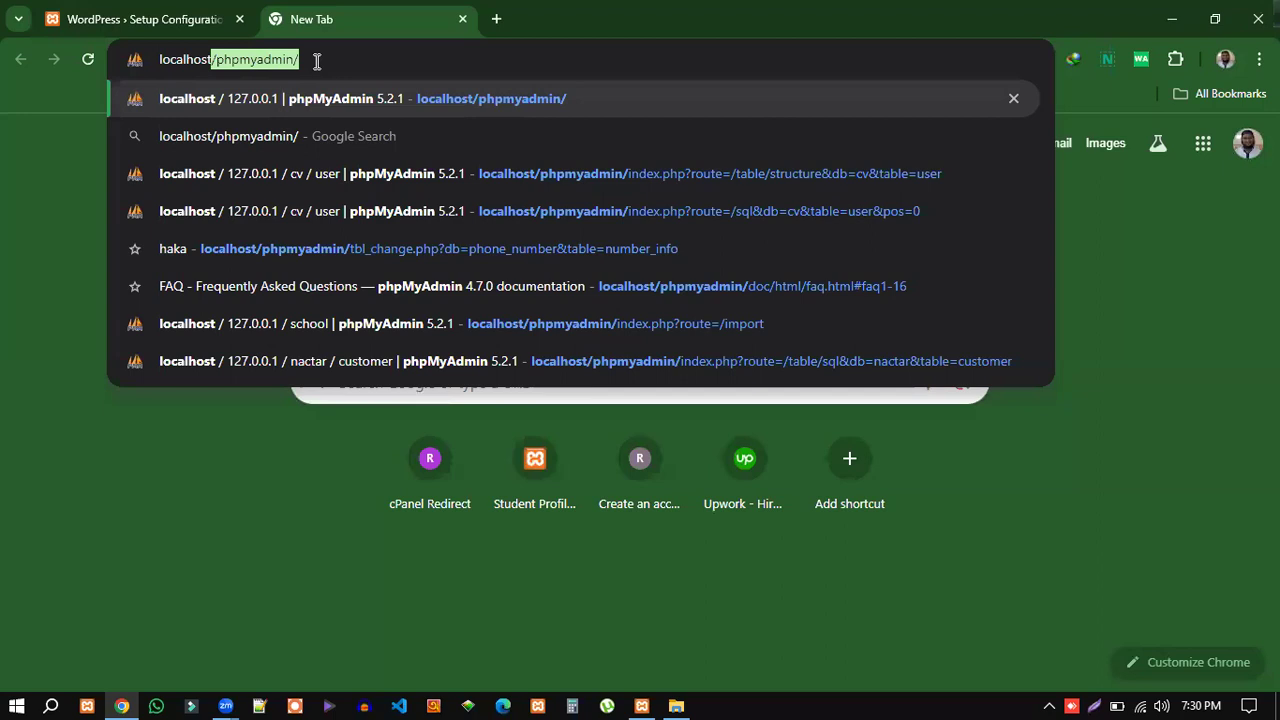
pyautogui.write('php')
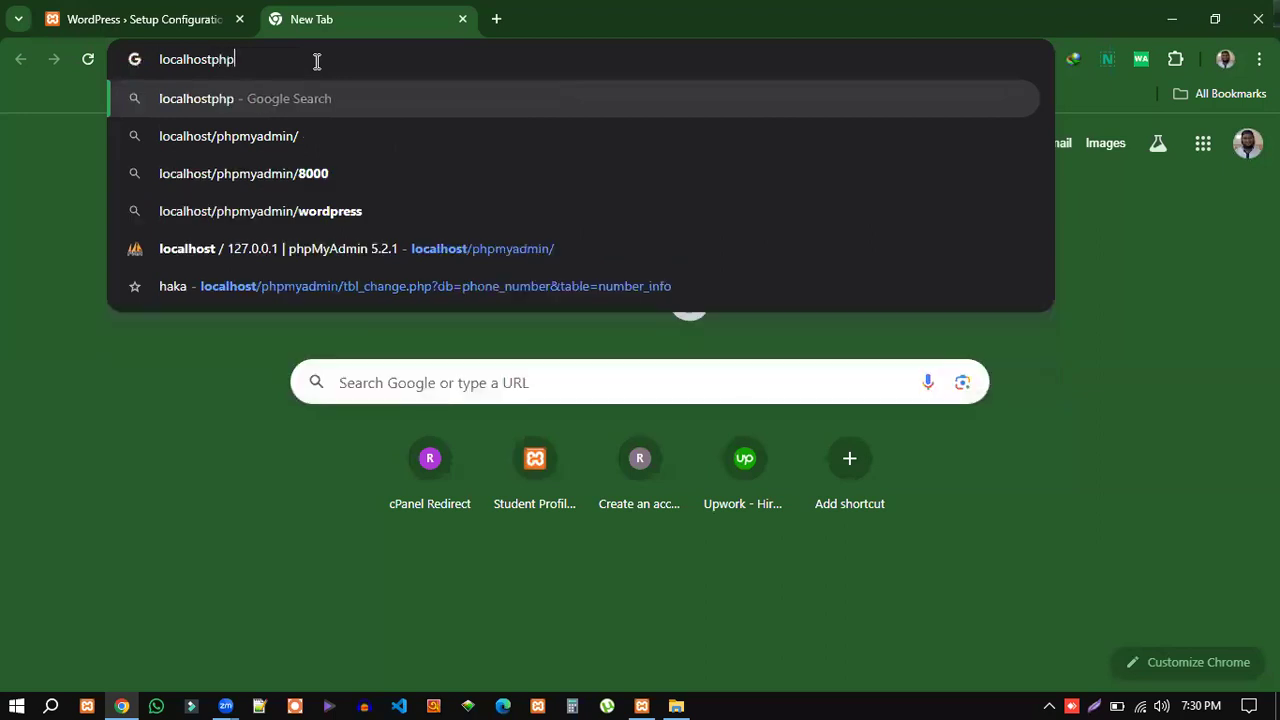
pyautogui.press('BackSpace')
pyautogui.press('BackSpace')
pyautogui.press('BackSpace')
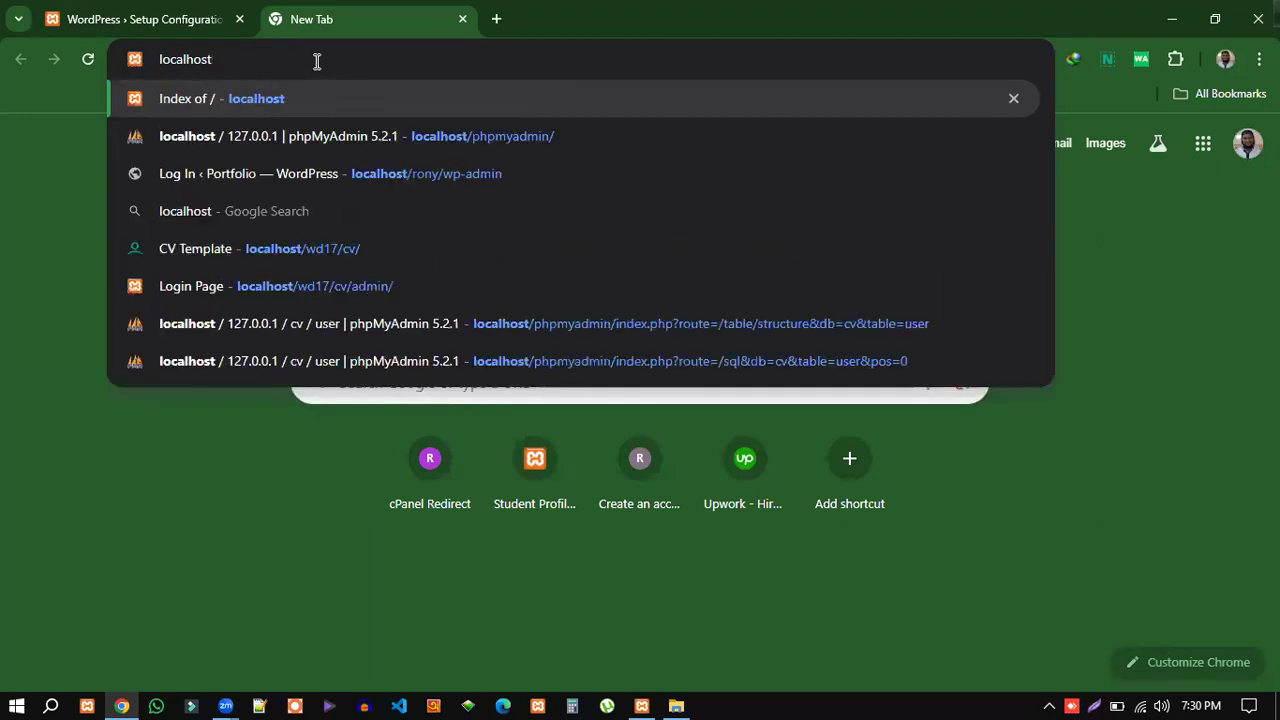
pyautogui.write('/php')
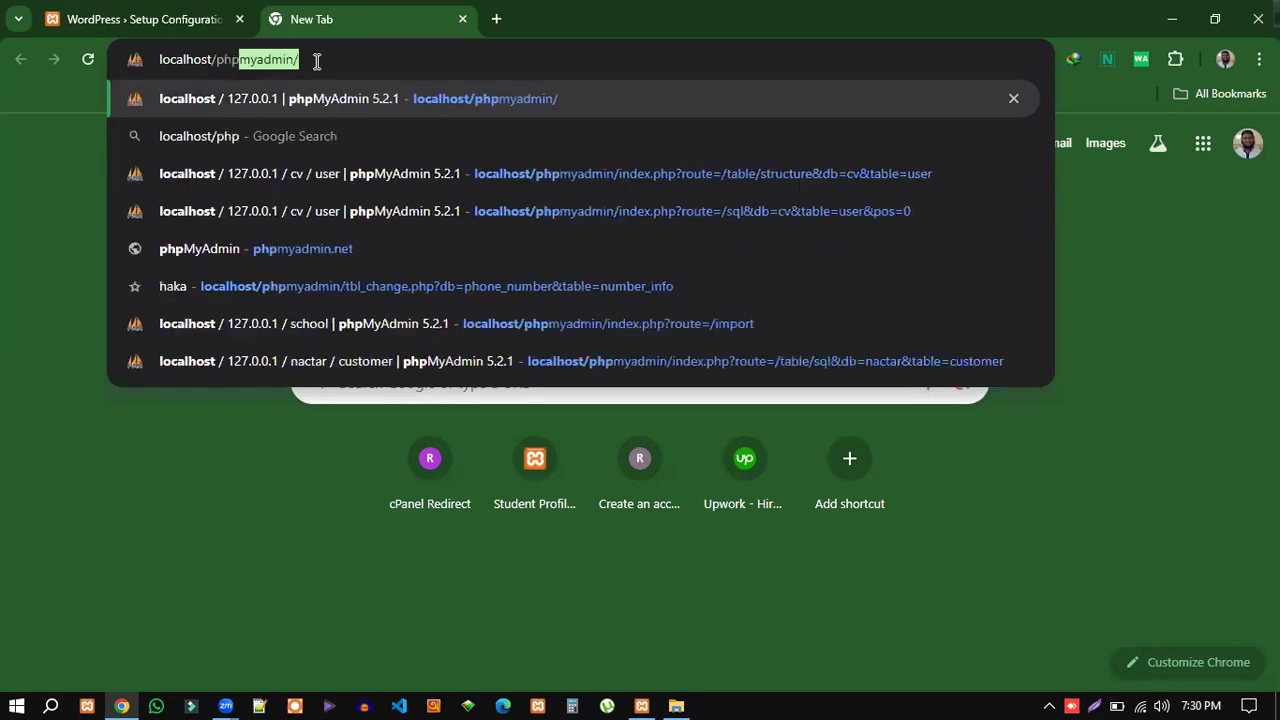
pyautogui.write('myad')
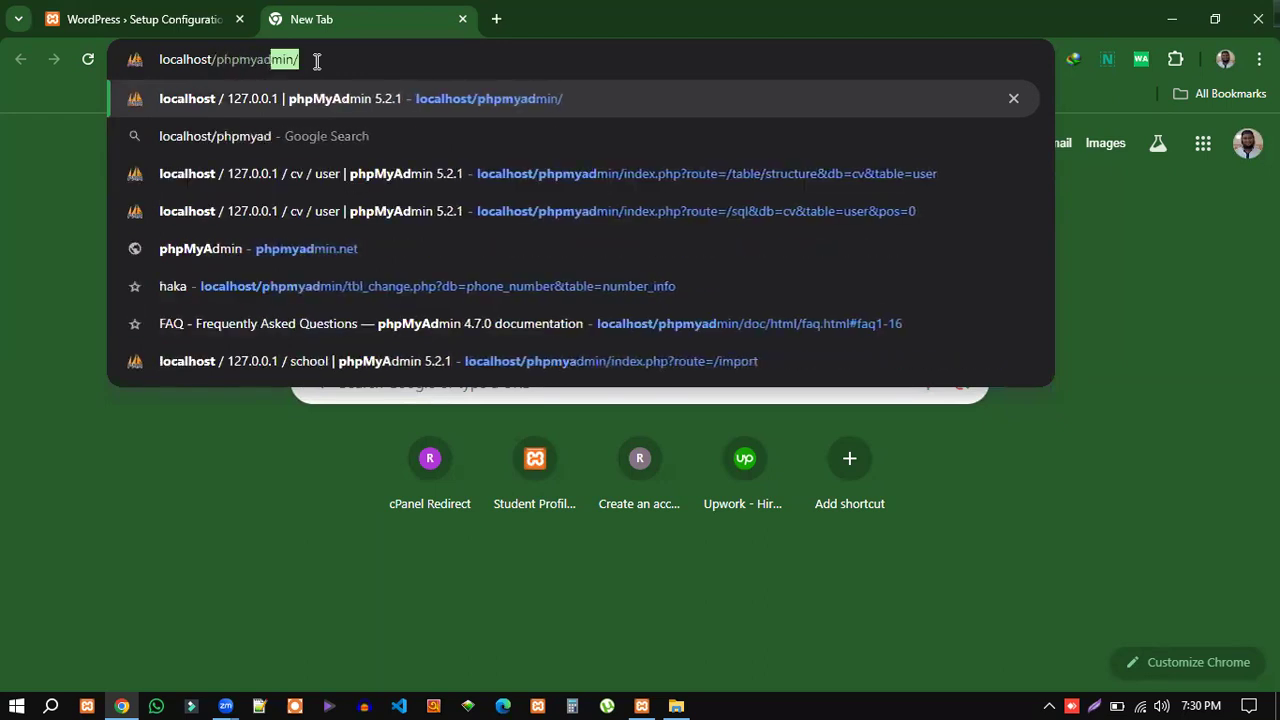
pyautogui.write('min')
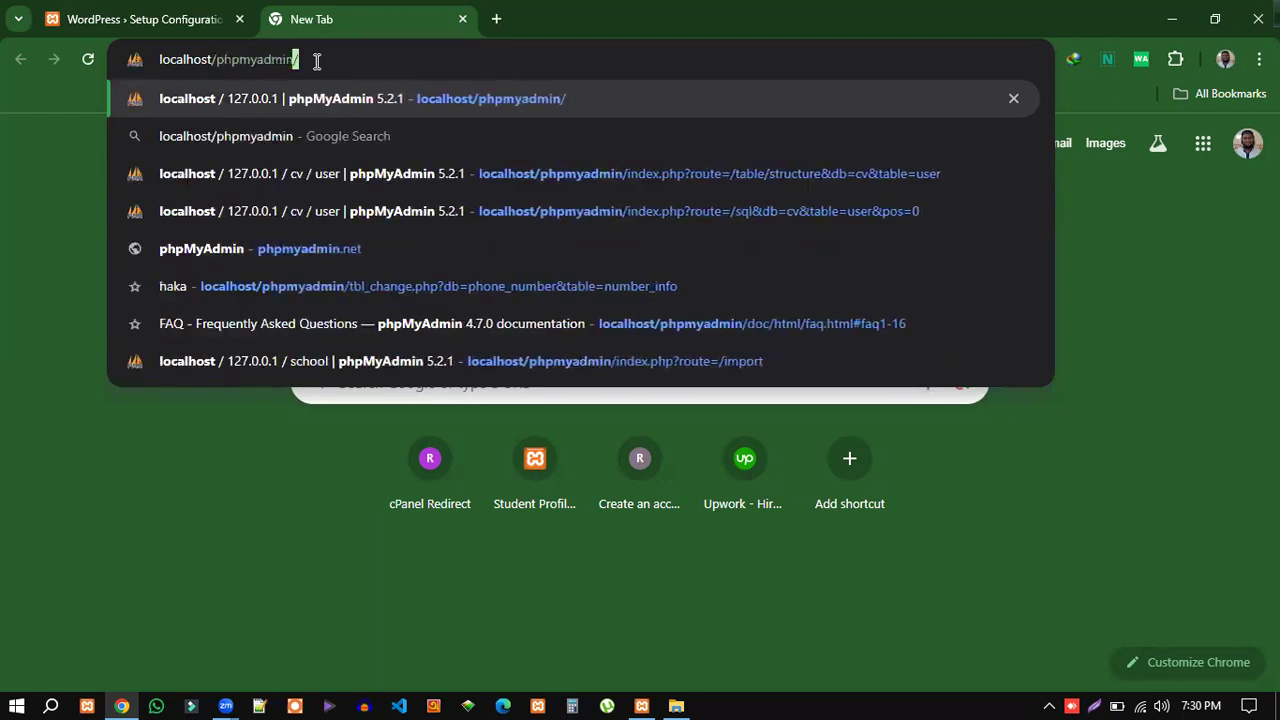
pyautogui.press('Return')
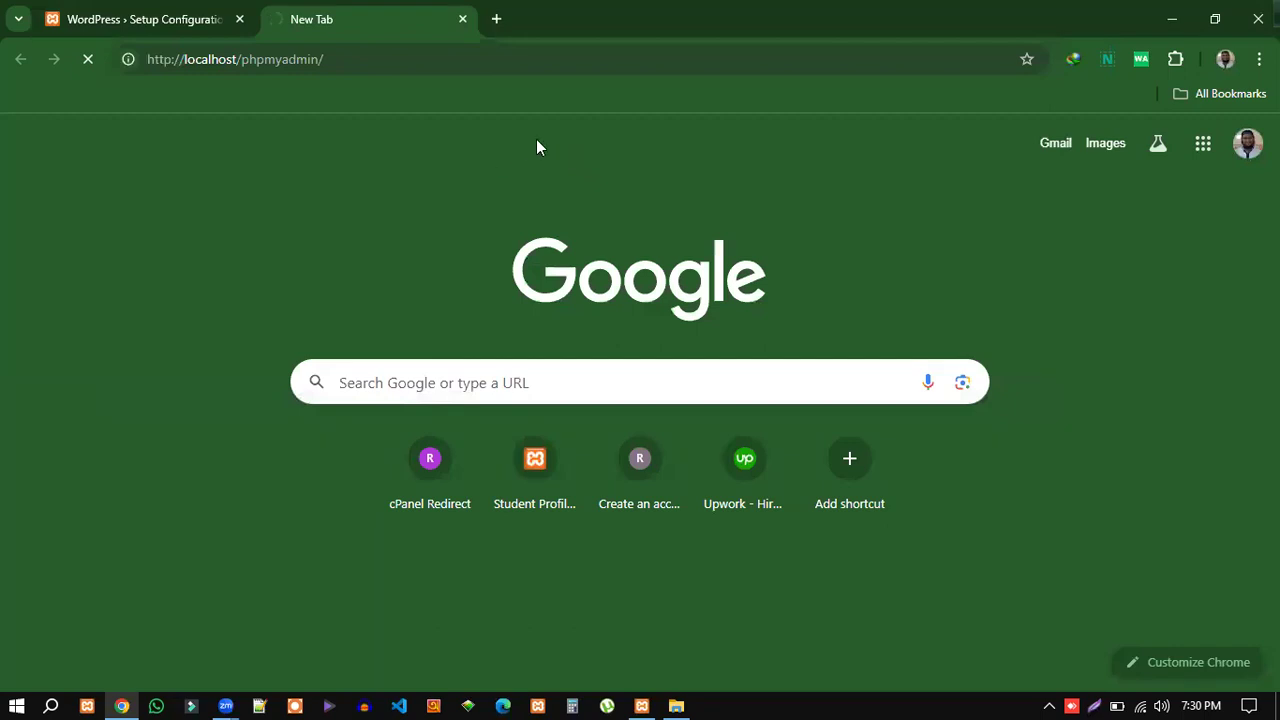
pyautogui.click(141, 20)
pyautogui.moveTo(326, 288); pyautogui.dragTo(434, 356)
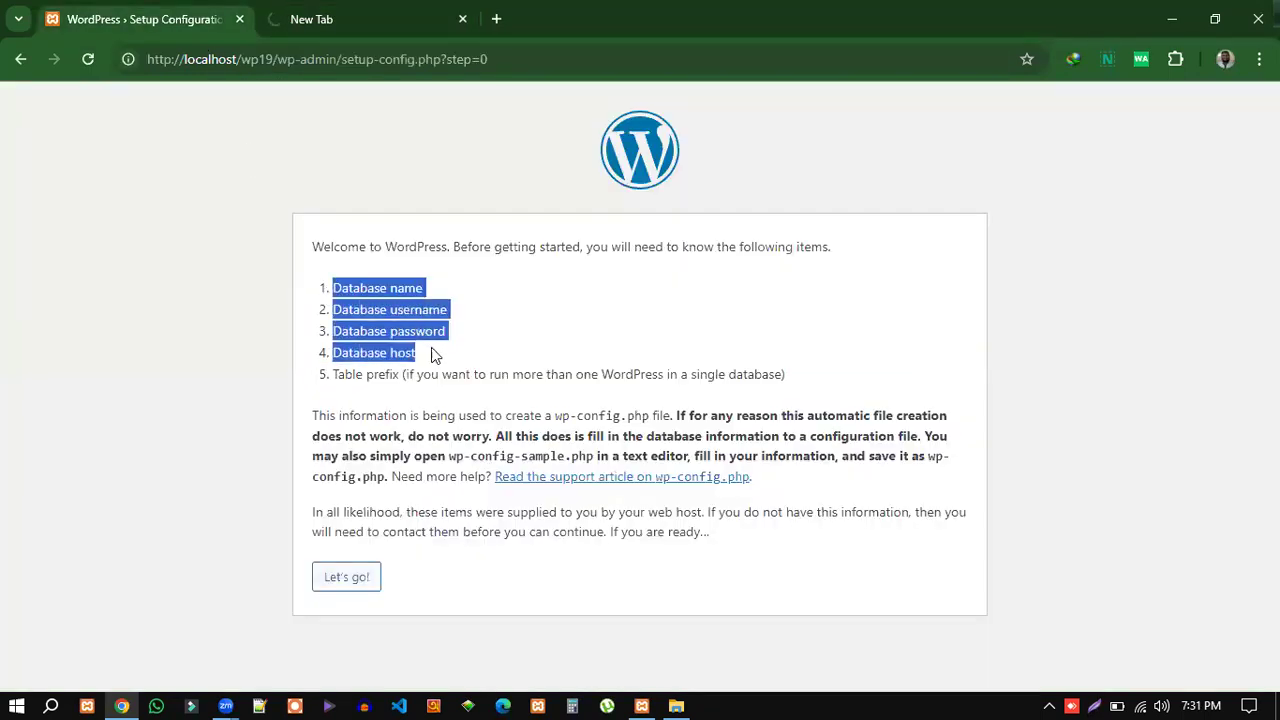
pyautogui.click(346, 583)
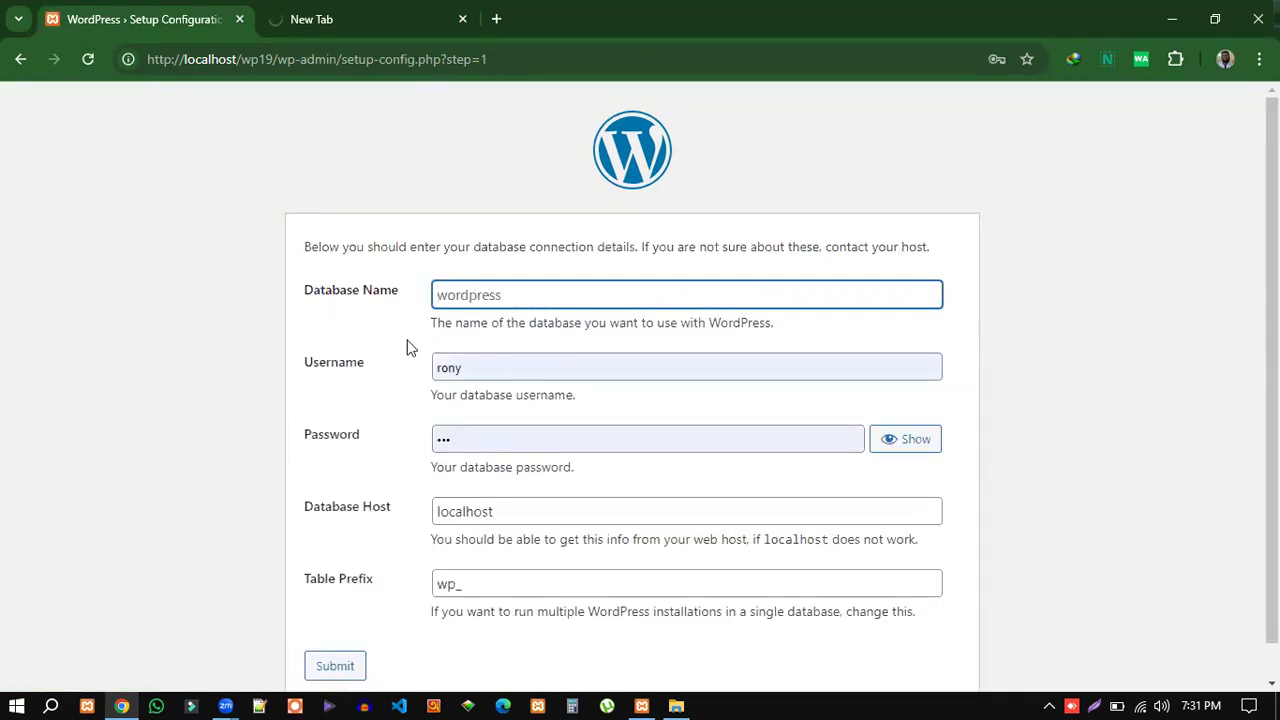
pyautogui.click(446, 296)
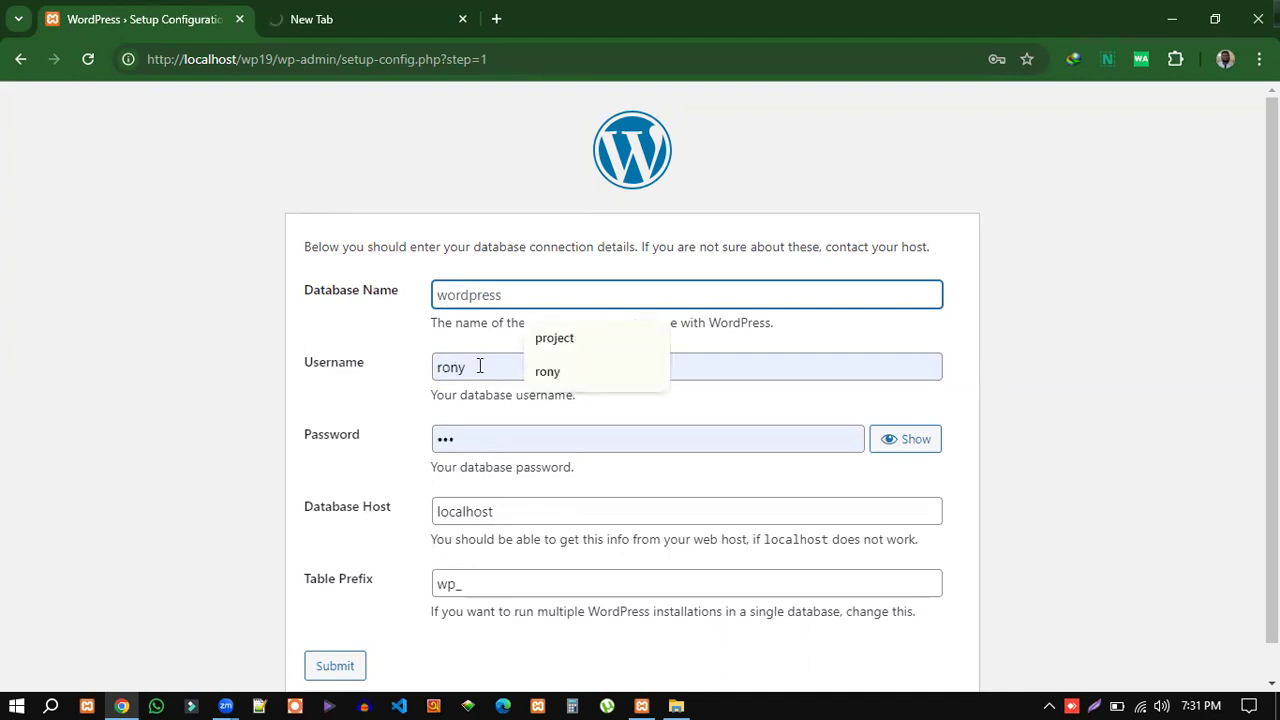
pyautogui.click(472, 367)
pyautogui.click(478, 441)
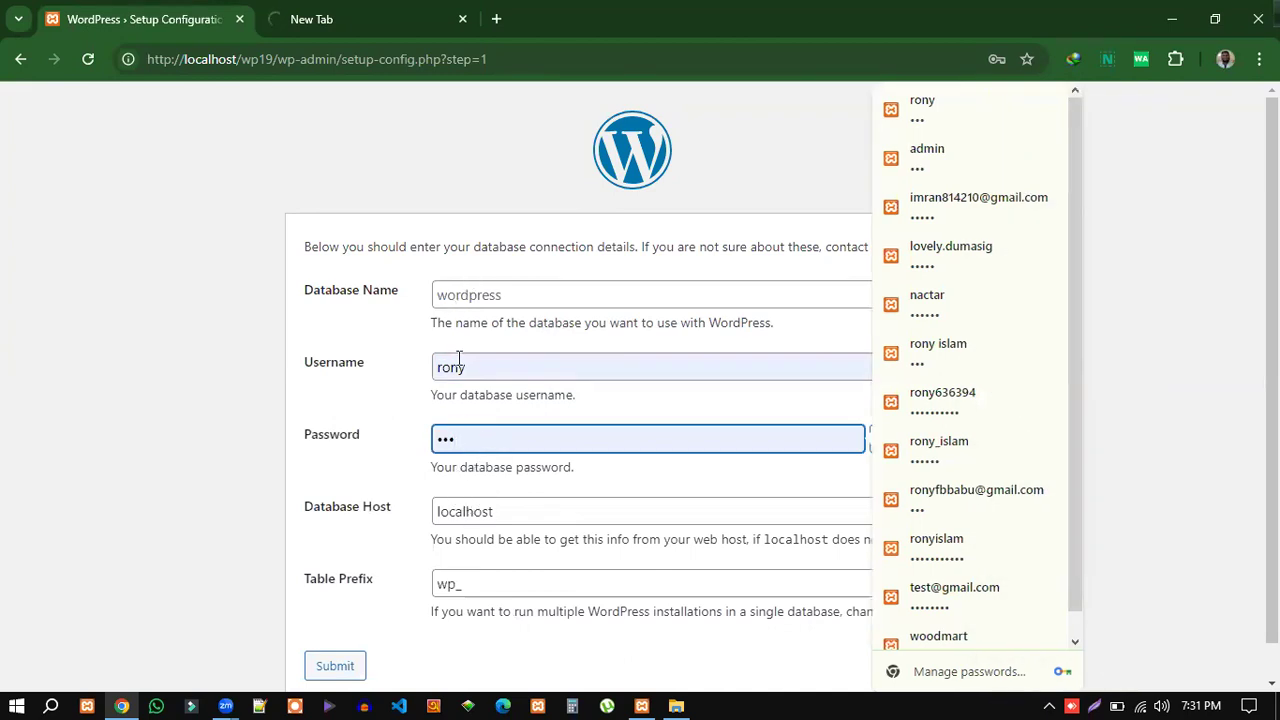
pyautogui.click(386, 371)
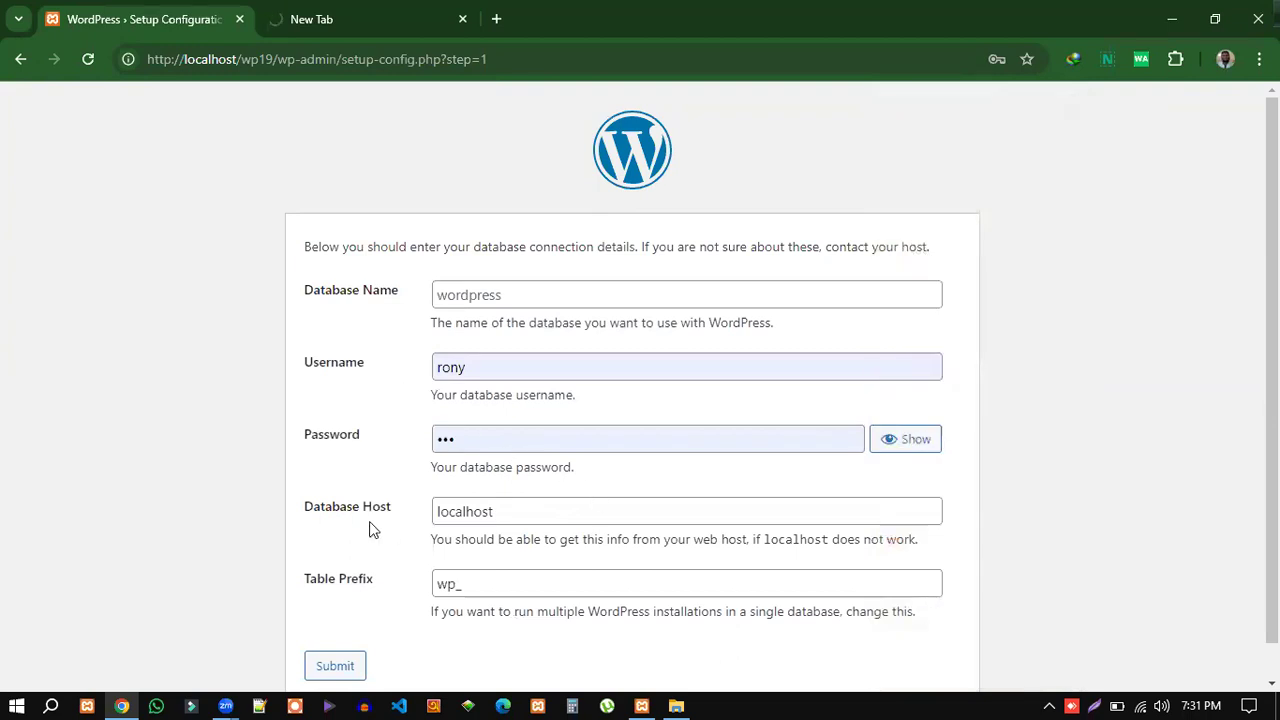
pyautogui.click(510, 511)
pyautogui.click(523, 583)
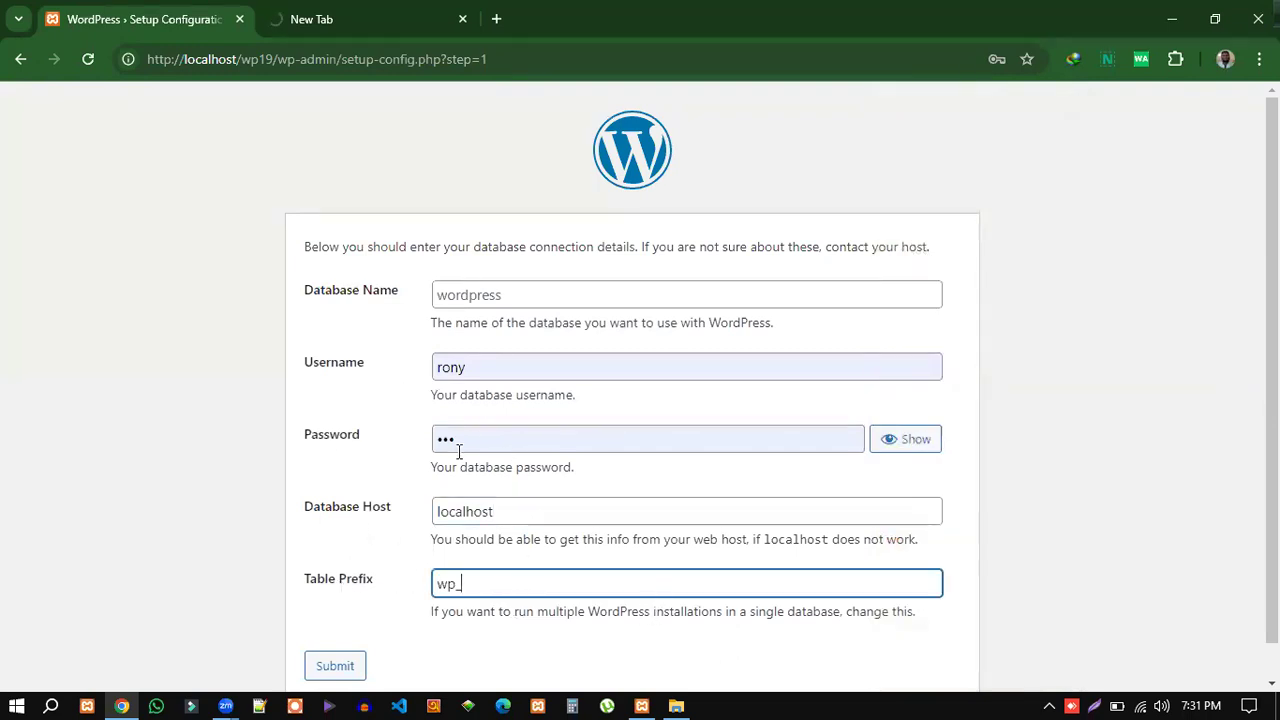
pyautogui.click(491, 511)
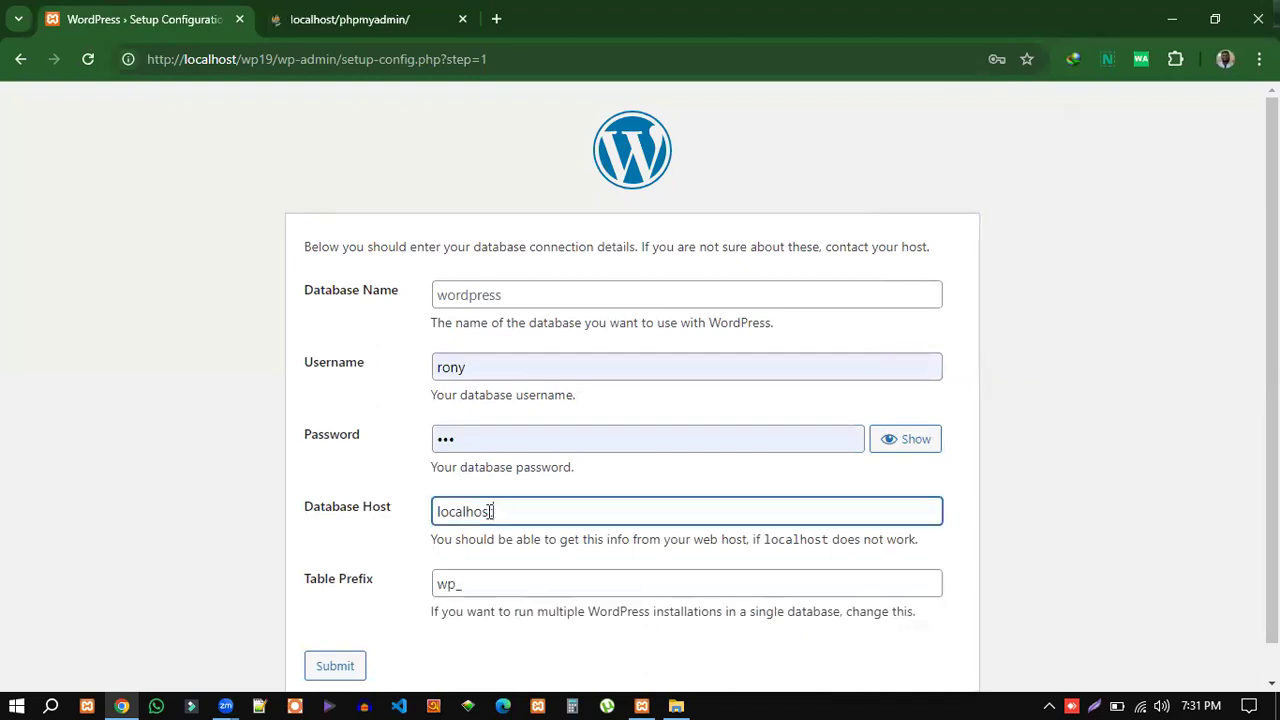
pyautogui.moveTo(491, 511); pyautogui.dragTo(433, 511)
pyautogui.click(486, 530)
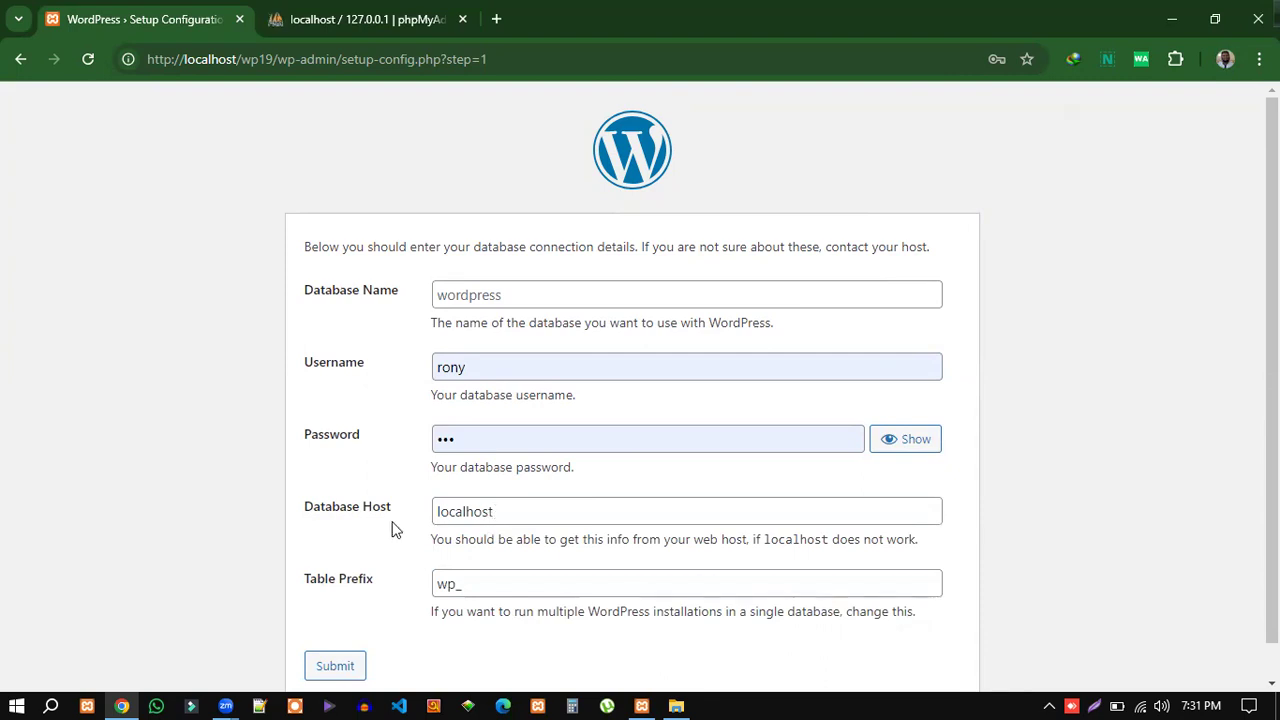
pyautogui.moveTo(493, 512); pyautogui.dragTo(439, 511)
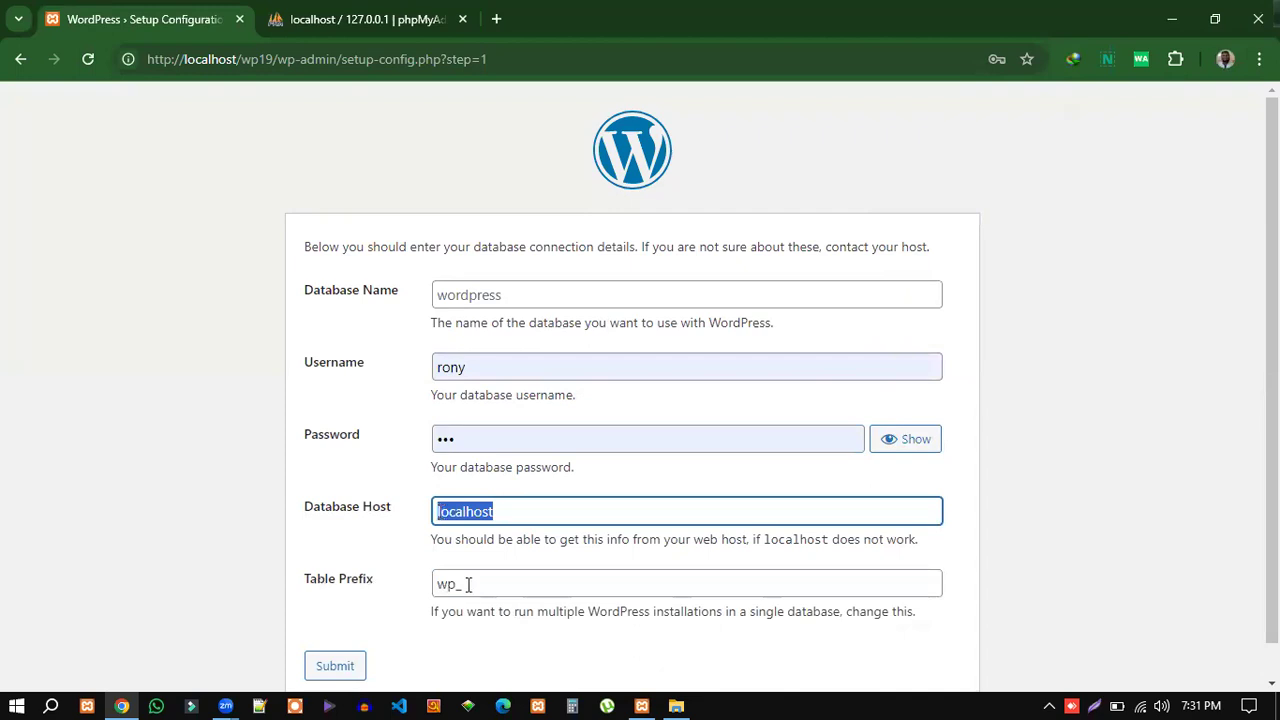
pyautogui.moveTo(468, 584); pyautogui.dragTo(441, 588)
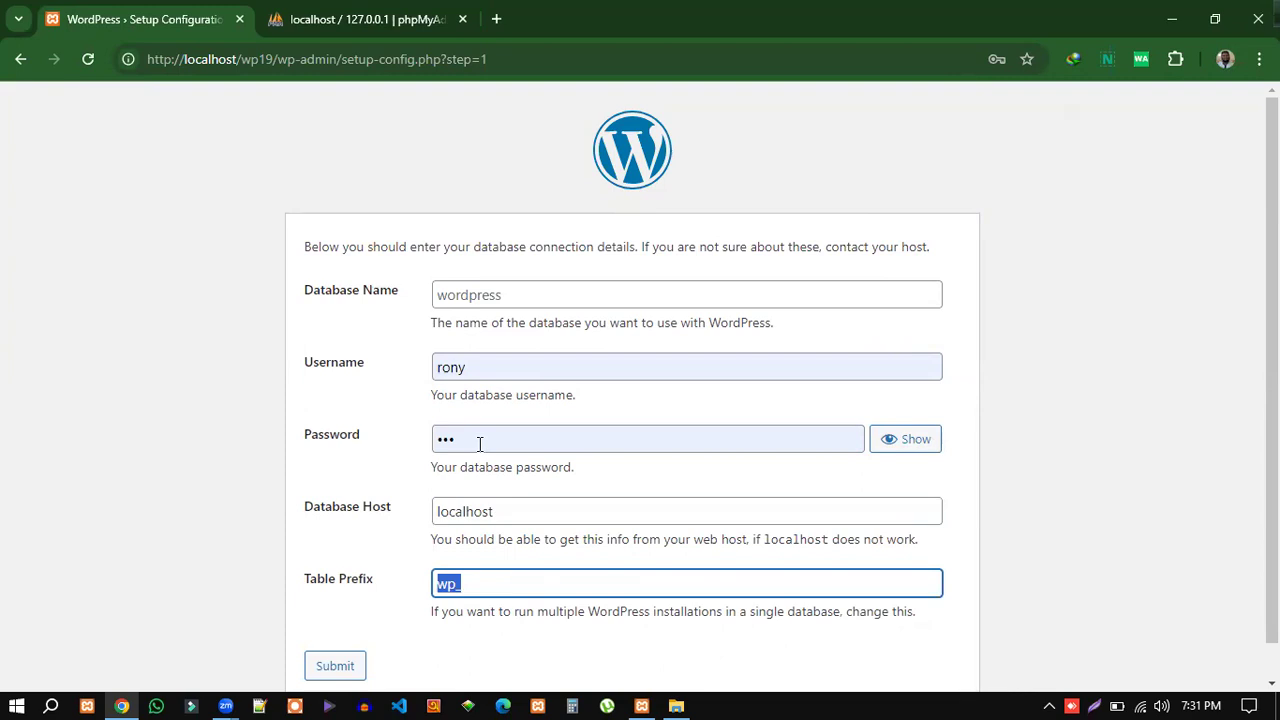
pyautogui.click(470, 296)
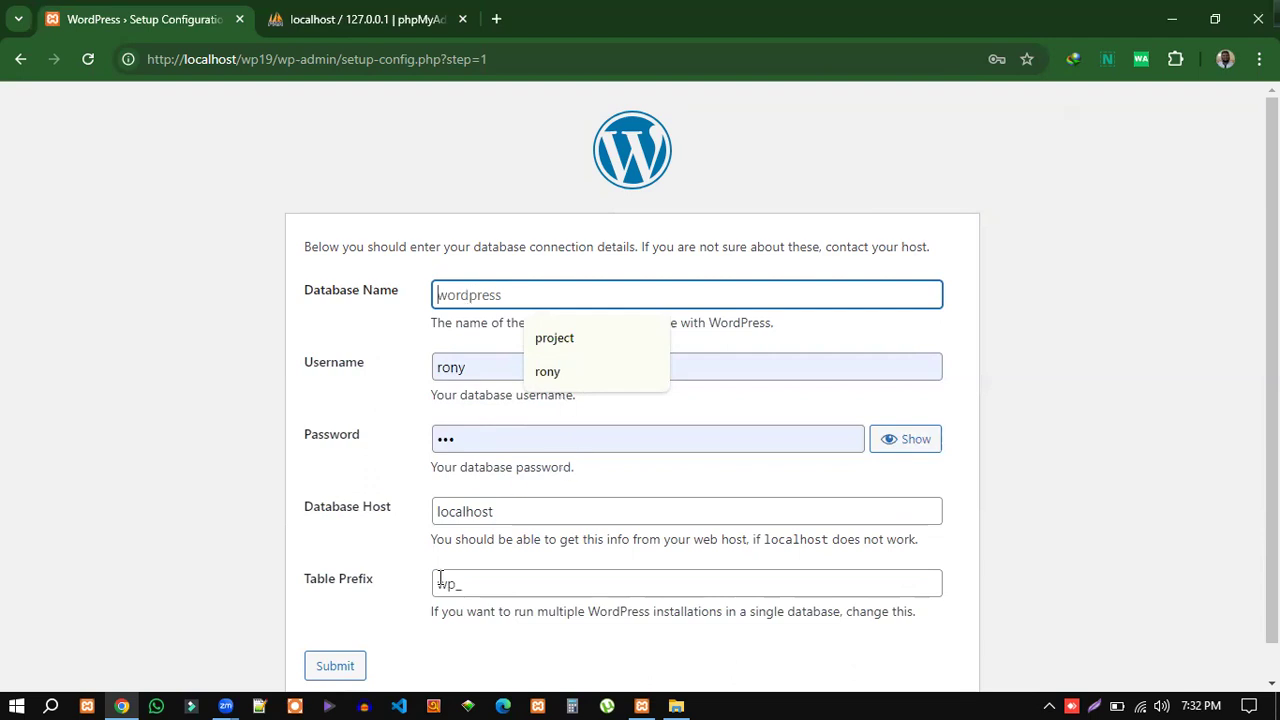
# Clear the autofilled database Username and Password, keeping host localhost and table prefix wp_.
pyautogui.moveTo(436, 583); pyautogui.dragTo(461, 581)
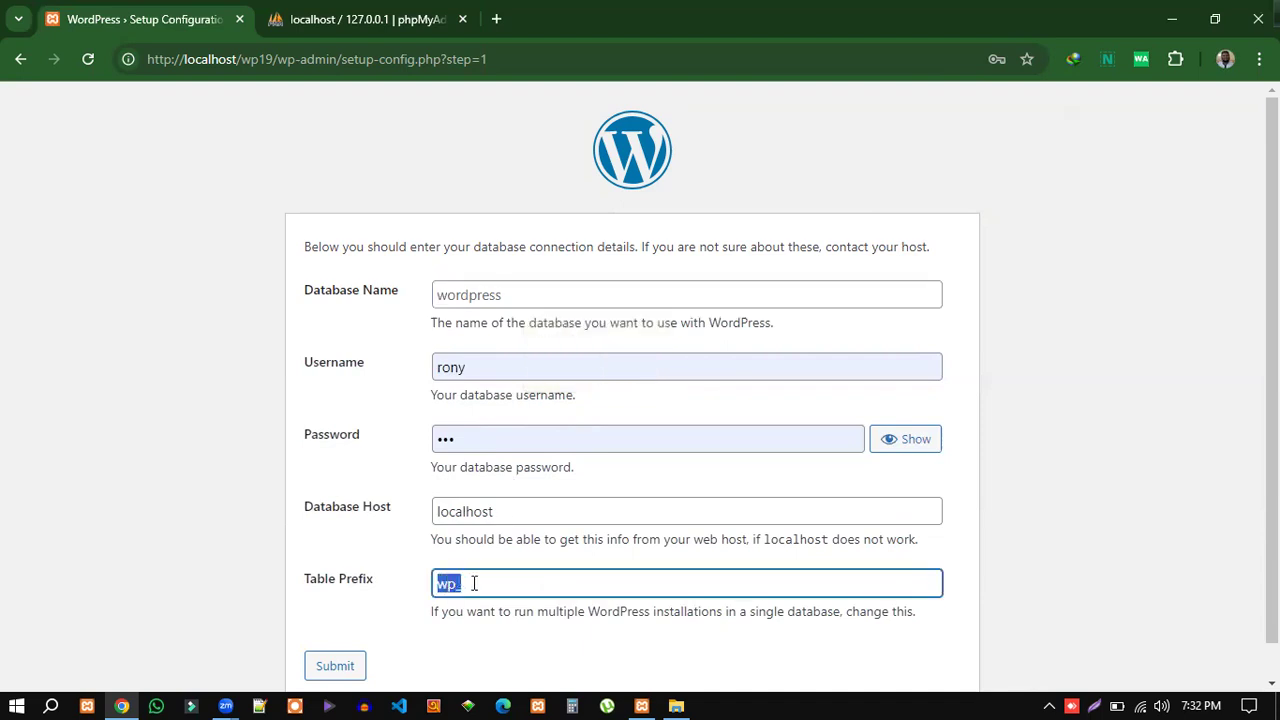
pyautogui.click(484, 585)
pyautogui.doubleClick(478, 366)
pyautogui.press('BackSpace')
pyautogui.doubleClick(480, 440)
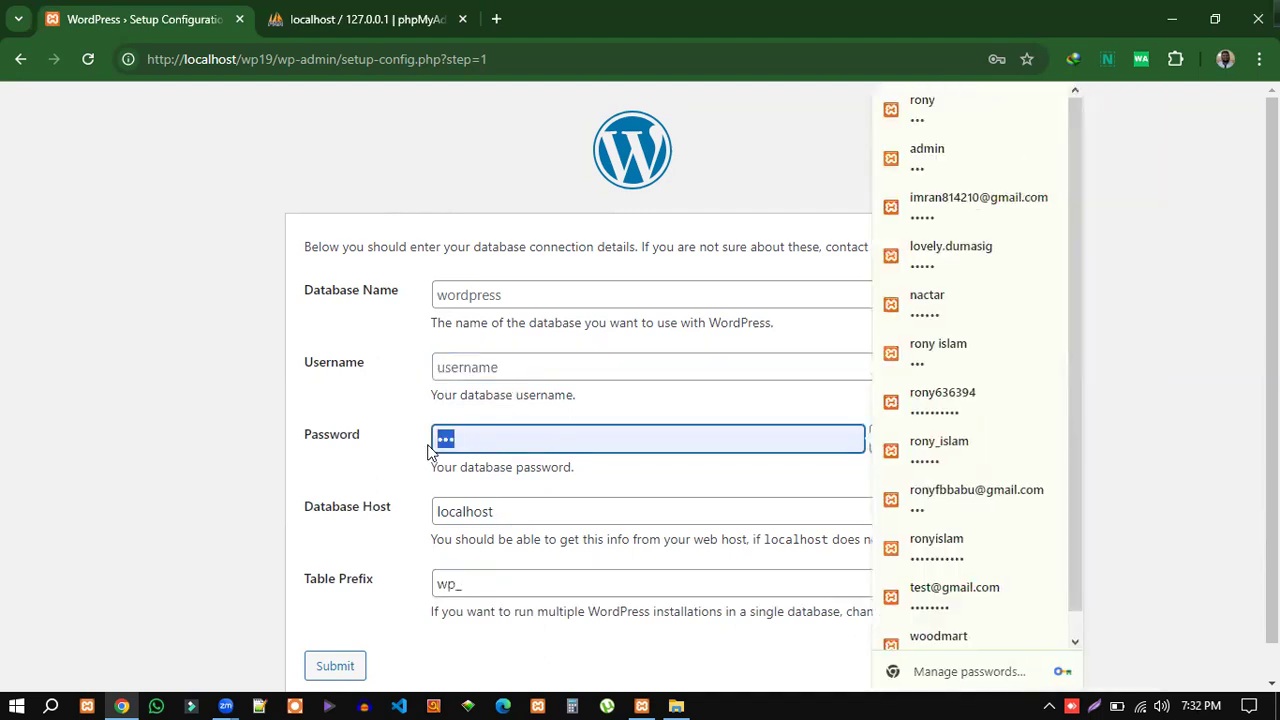
pyautogui.press('BackSpace')
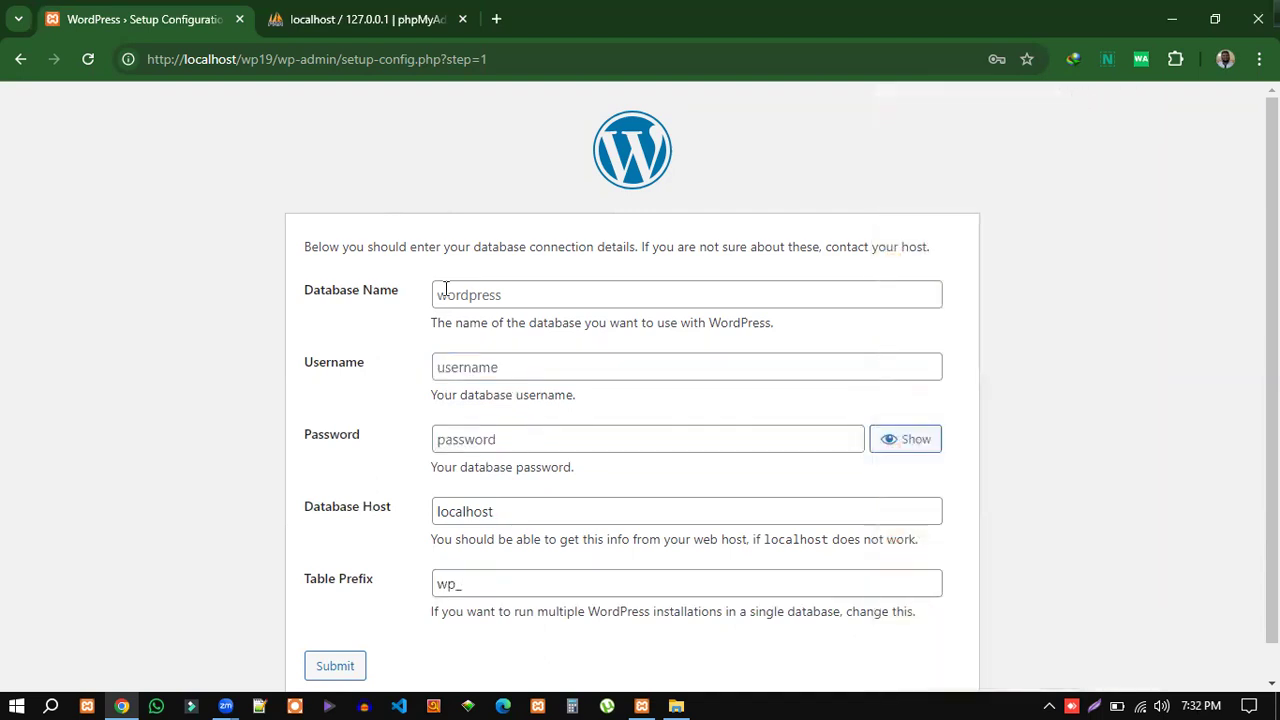
pyautogui.click(440, 293)
pyautogui.click(455, 366)
pyautogui.click(470, 438)
pyautogui.click(416, 402)
# Switch to the phpMyAdmin tab and open its Databases page.
pyautogui.click(352, 19)
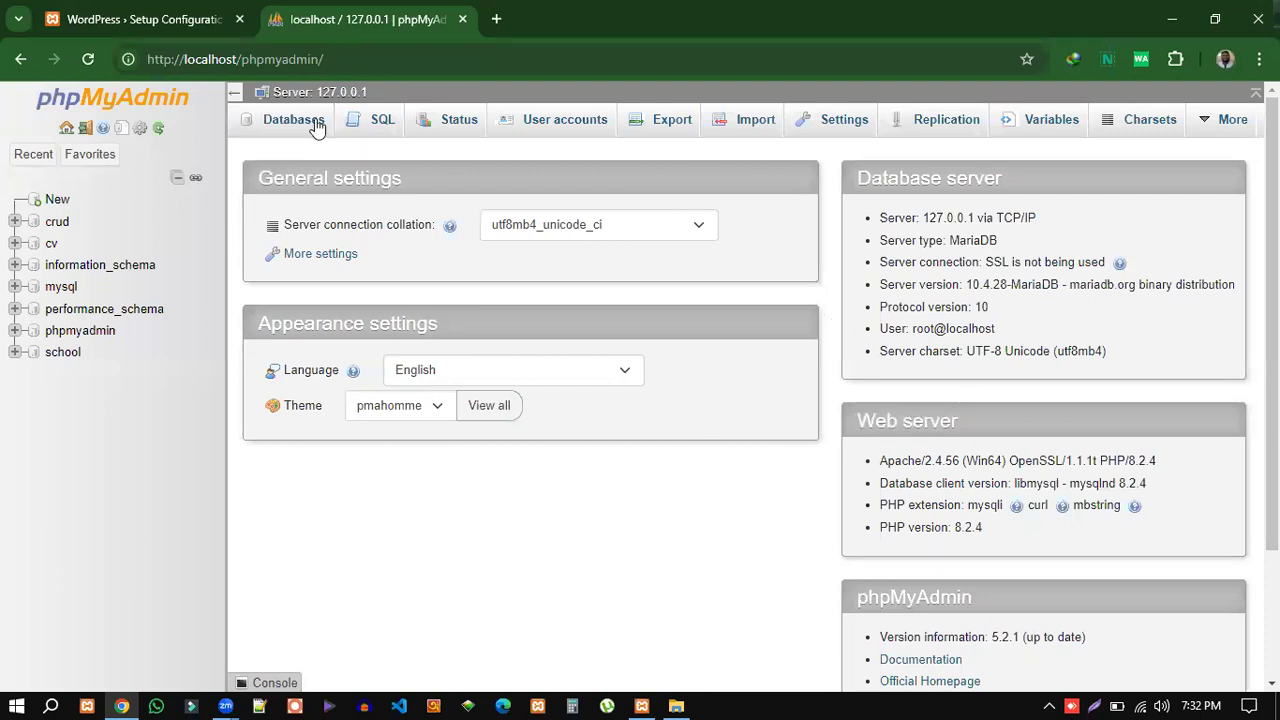
pyautogui.moveTo(328, 59); pyautogui.dragTo(180, 57)
pyautogui.moveTo(337, 59); pyautogui.dragTo(146, 60)
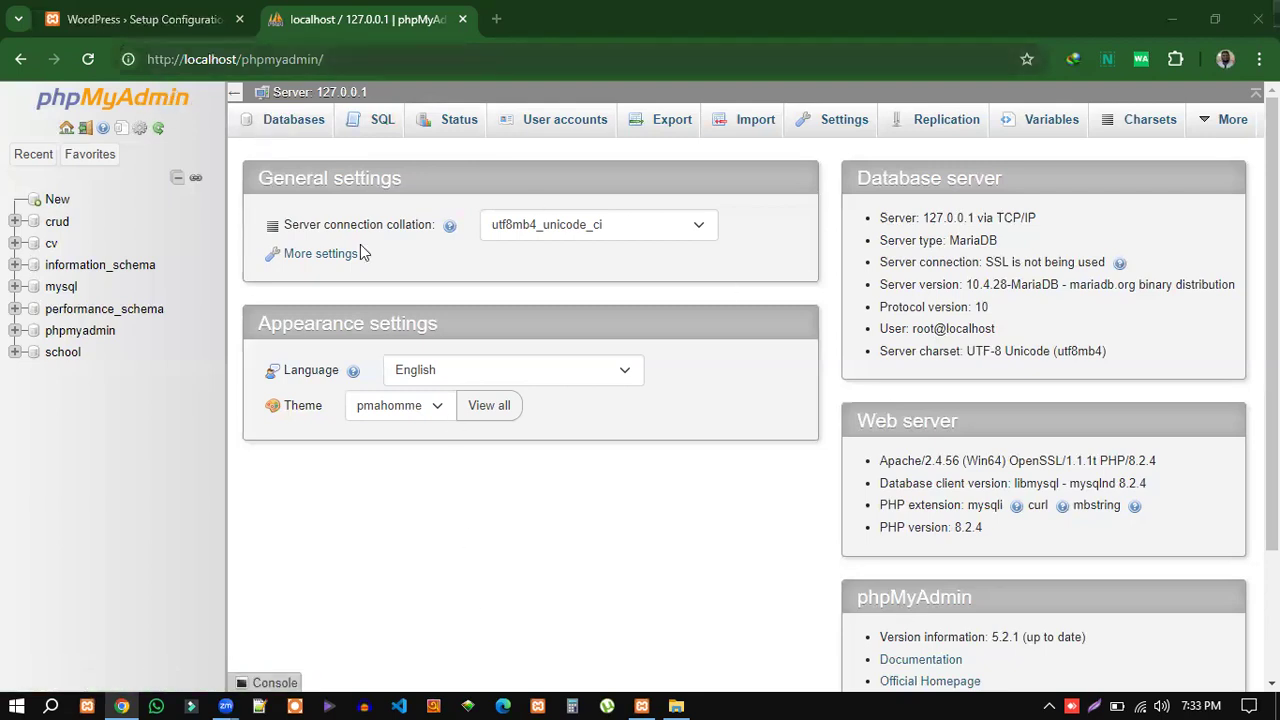
pyautogui.click(289, 127)
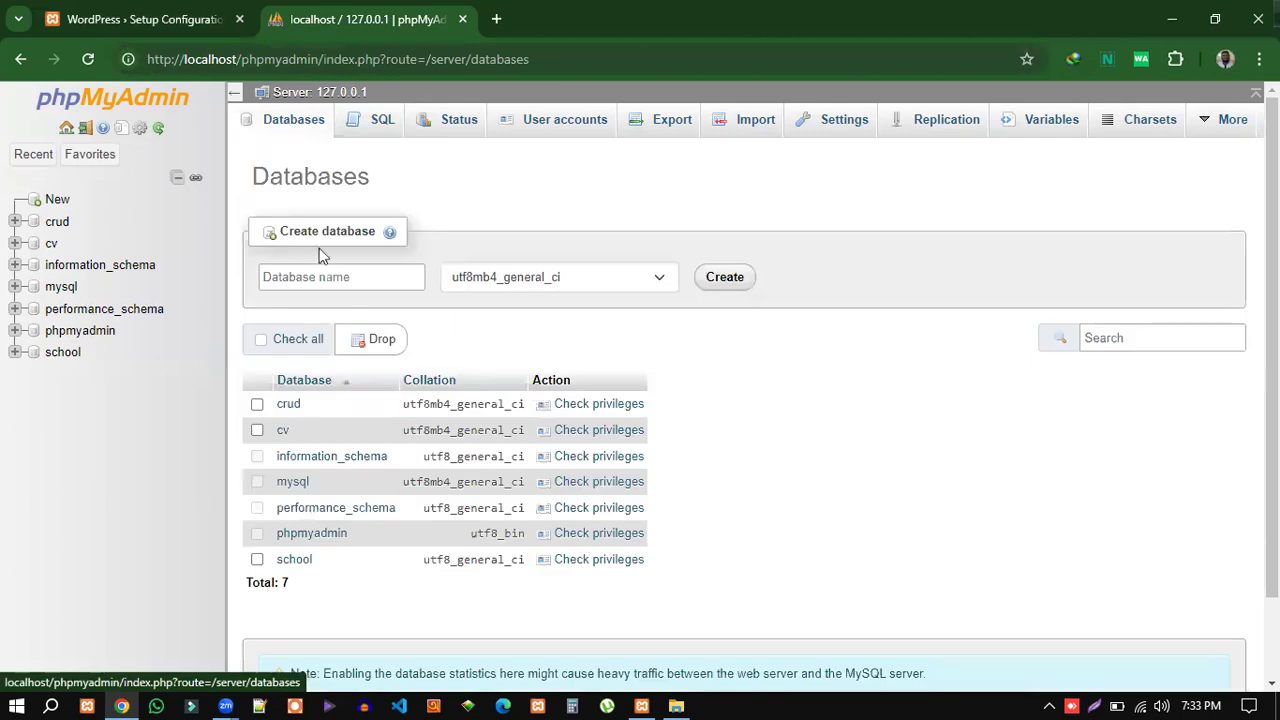
# Enter a trial name (jhgf jkdjg) in the Create database box, then clear it.
pyautogui.click(305, 284)
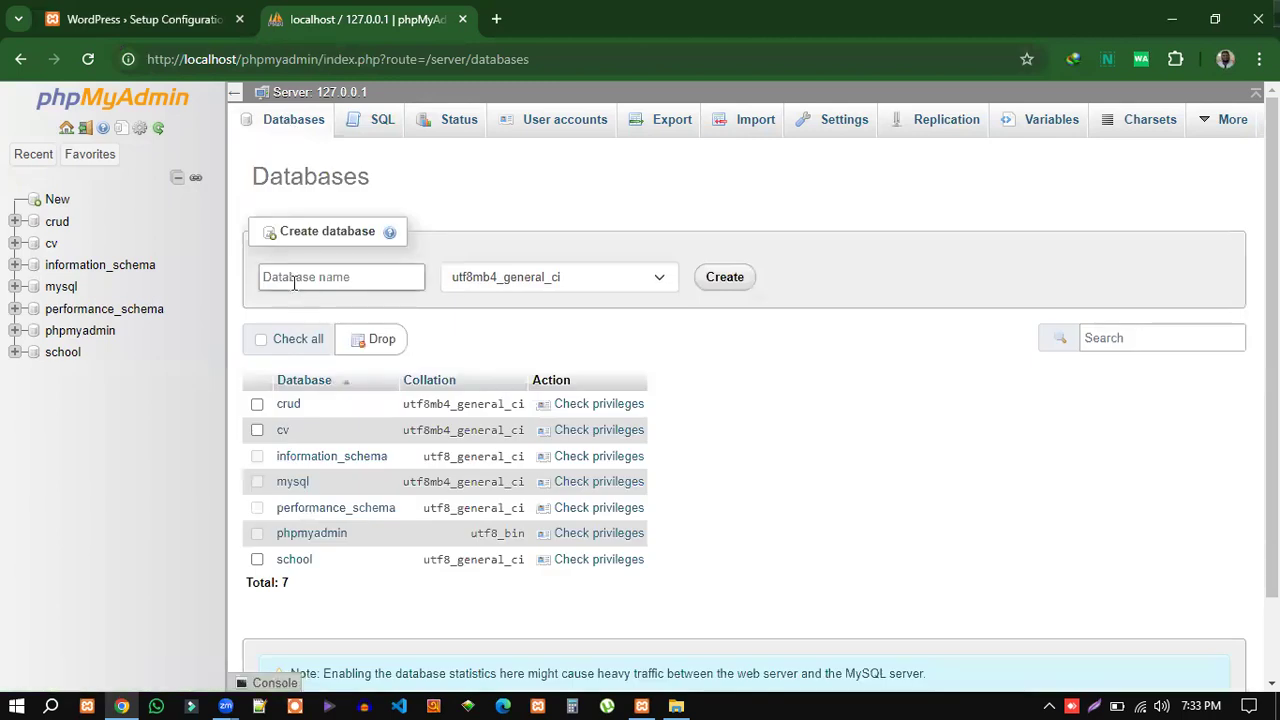
pyautogui.click(297, 279)
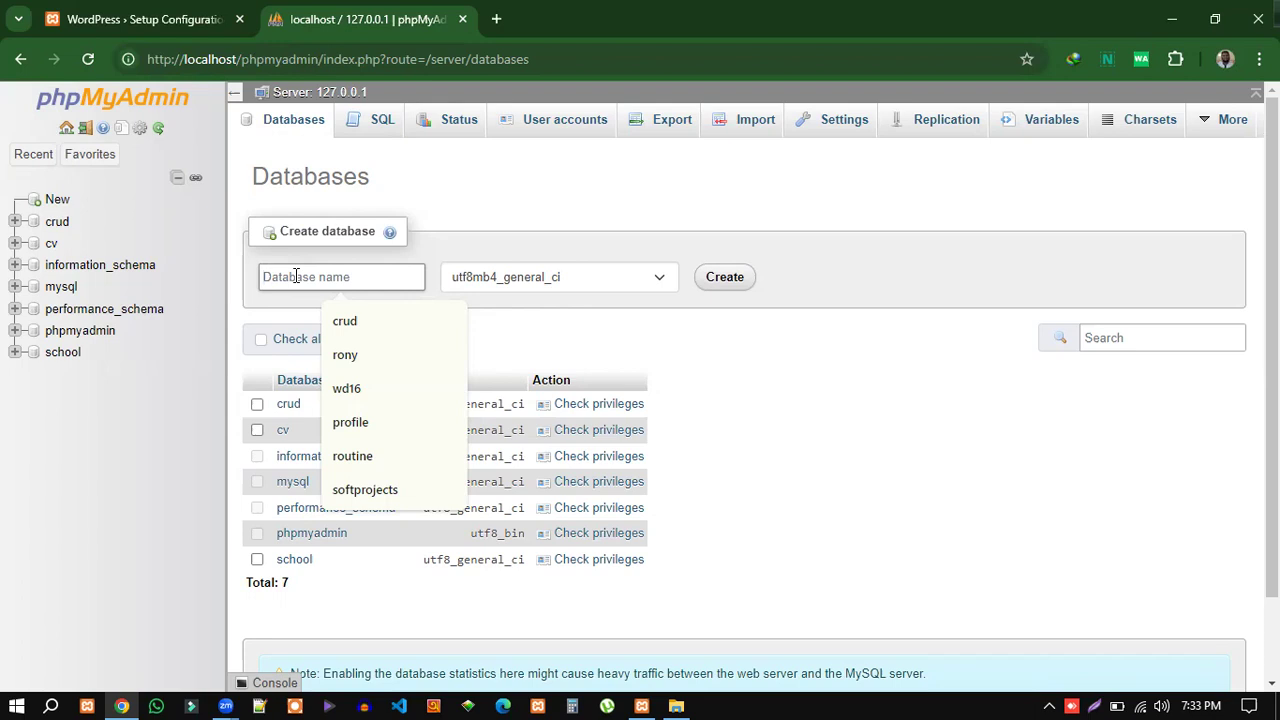
pyautogui.write('jhgf ')
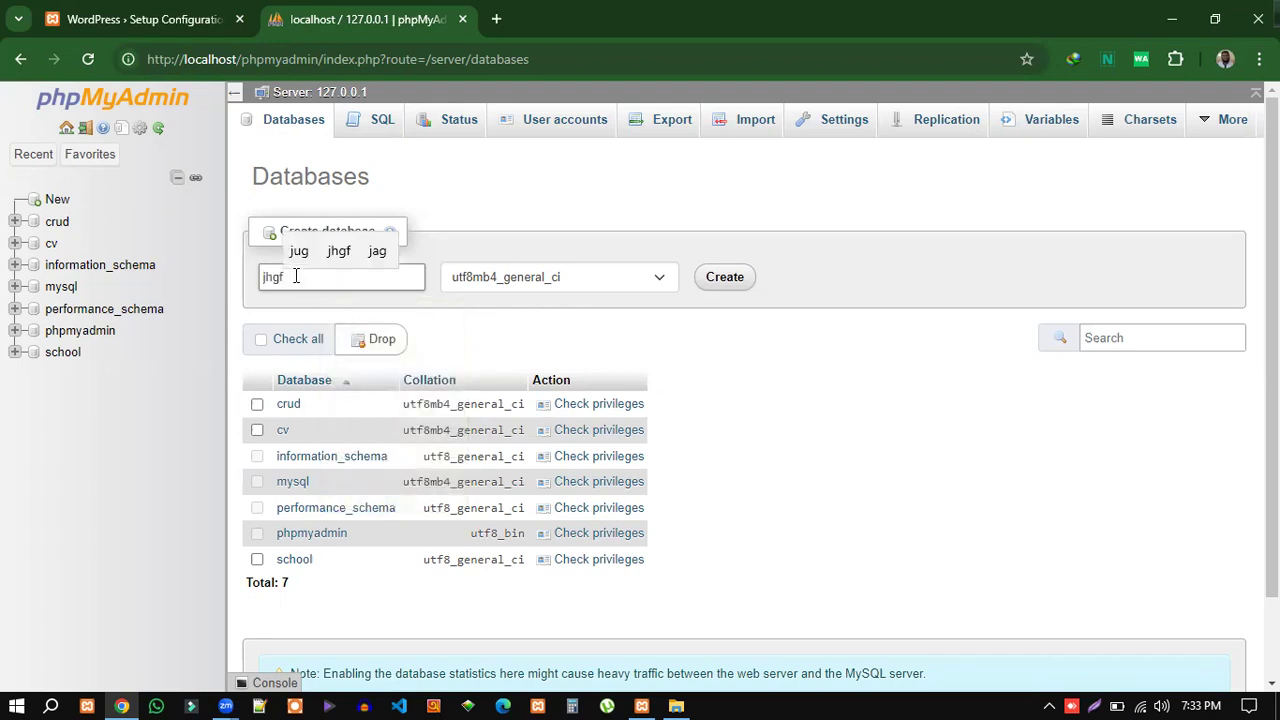
pyautogui.write('jkdjg')
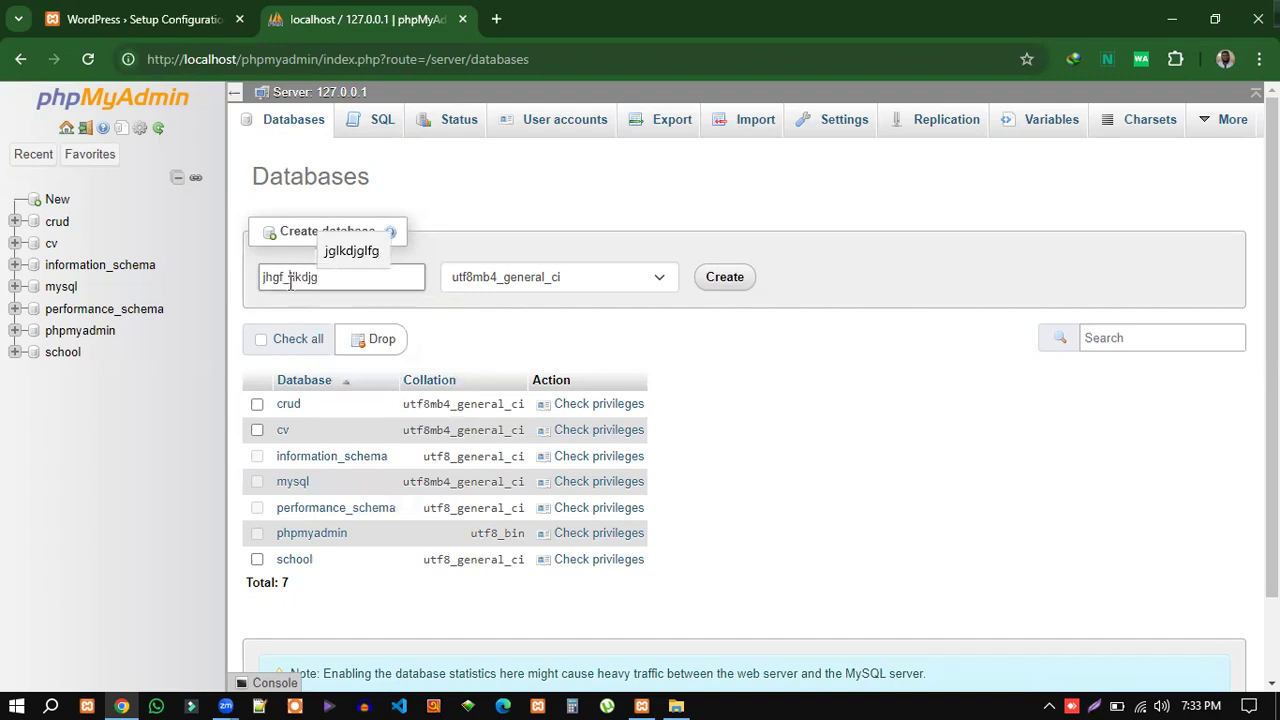
pyautogui.press('Left')
pyautogui.press('Left')
pyautogui.press('Left')
pyautogui.press('Left')
pyautogui.press('Left')
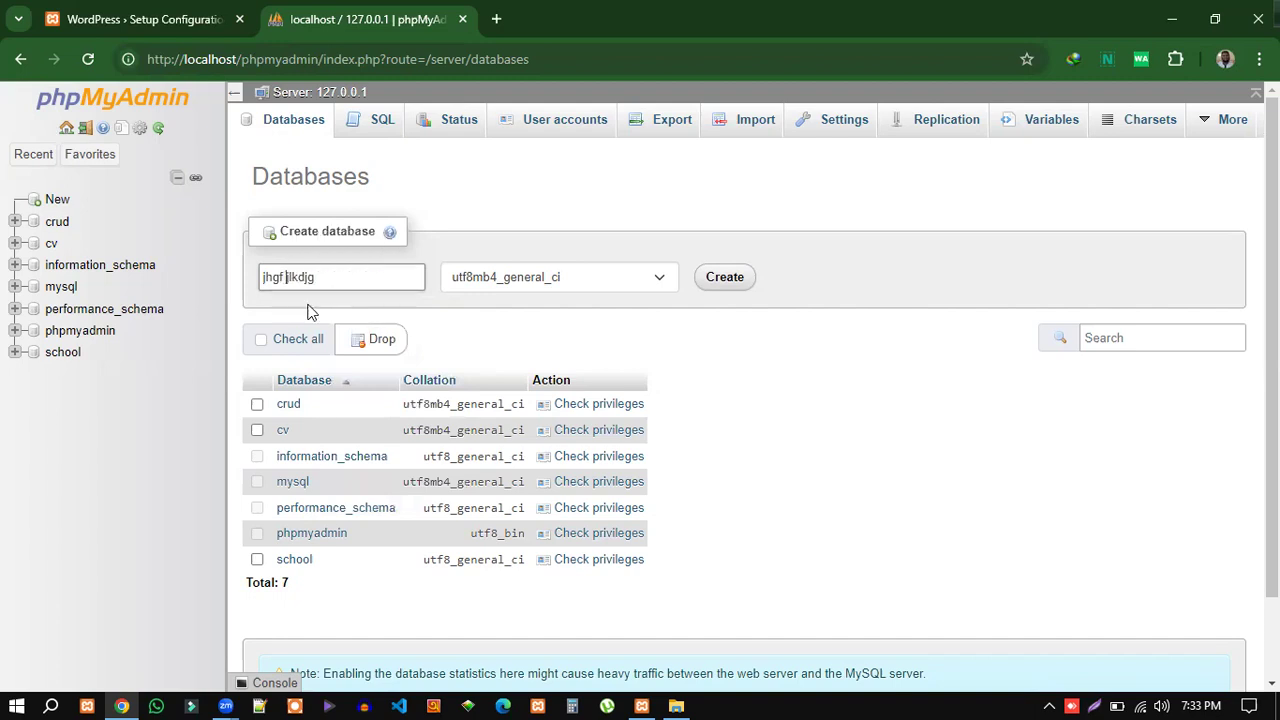
pyautogui.press('BackSpace')
pyautogui.write('-')
pyautogui.click(337, 283)
pyautogui.moveTo(310, 279); pyautogui.dragTo(262, 280)
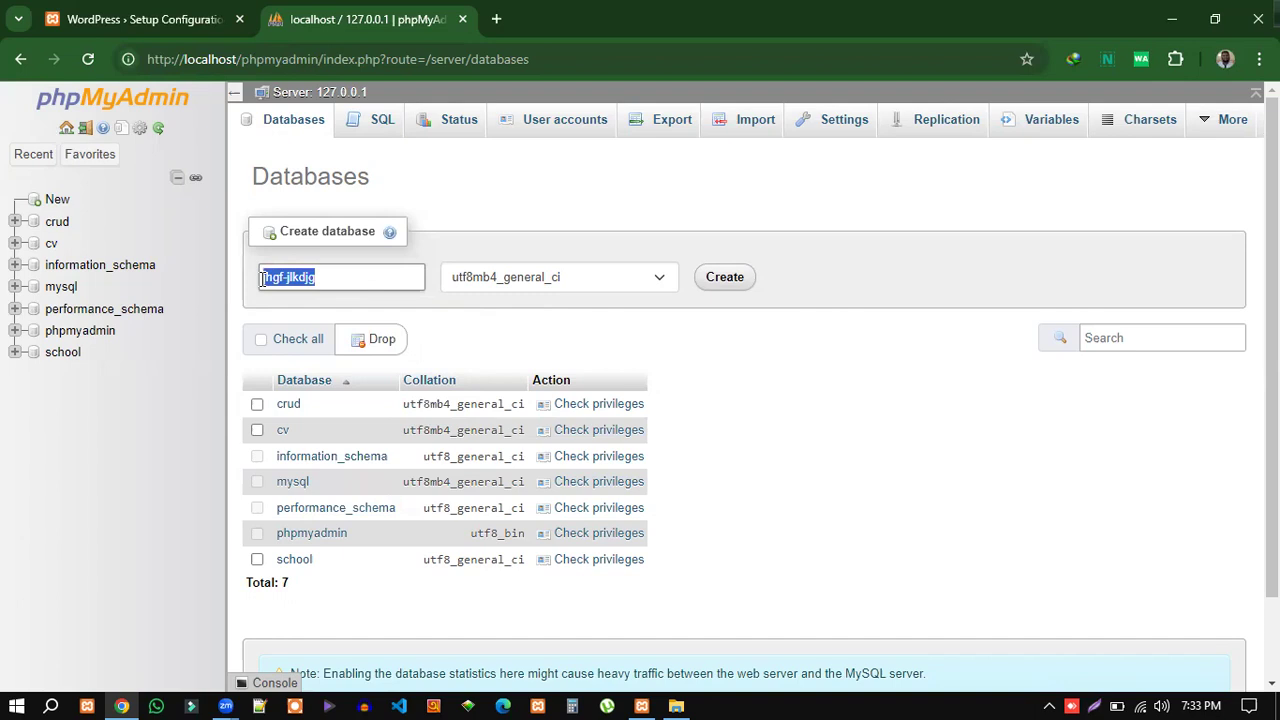
pyautogui.press('BackSpace')
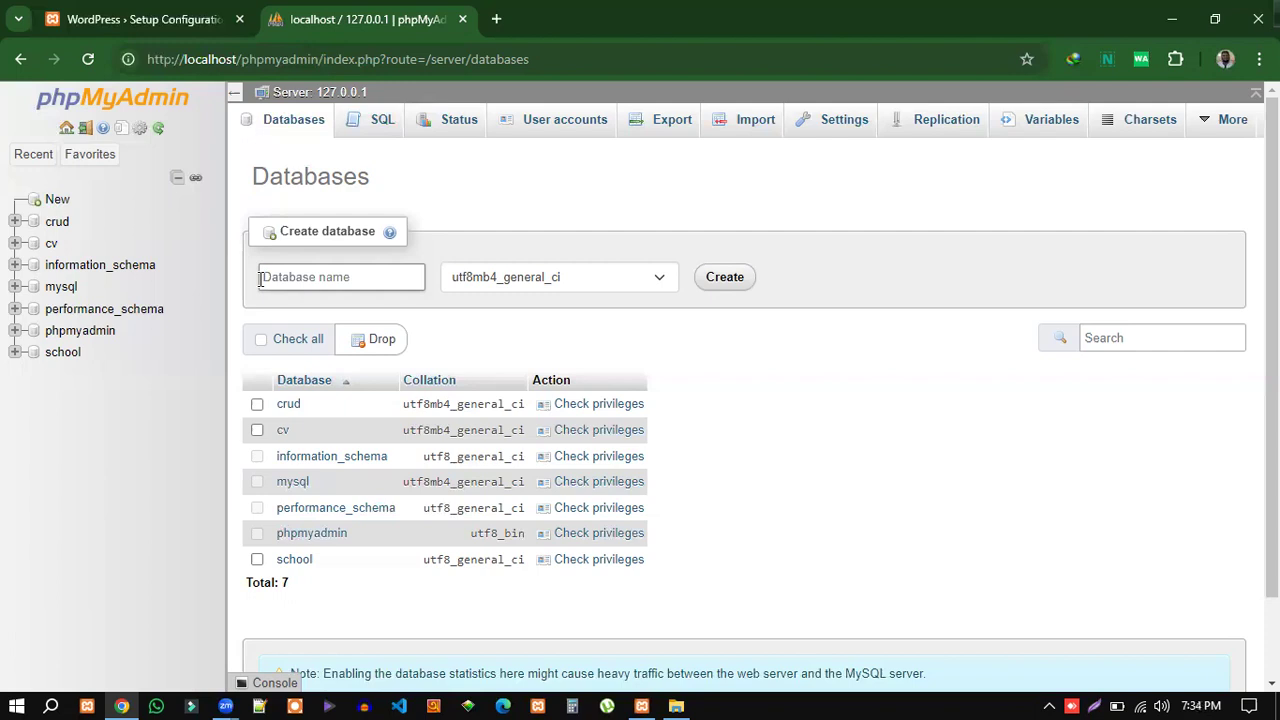
# Create a new database named wp19 with the default utf8mb4_general_ci collation.
pyautogui.write('wp19')
pyautogui.moveTo(300, 278); pyautogui.dragTo(279, 278)
pyautogui.click(268, 278)
pyautogui.moveTo(290, 277); pyautogui.dragTo(262, 277)
pyautogui.click(305, 310)
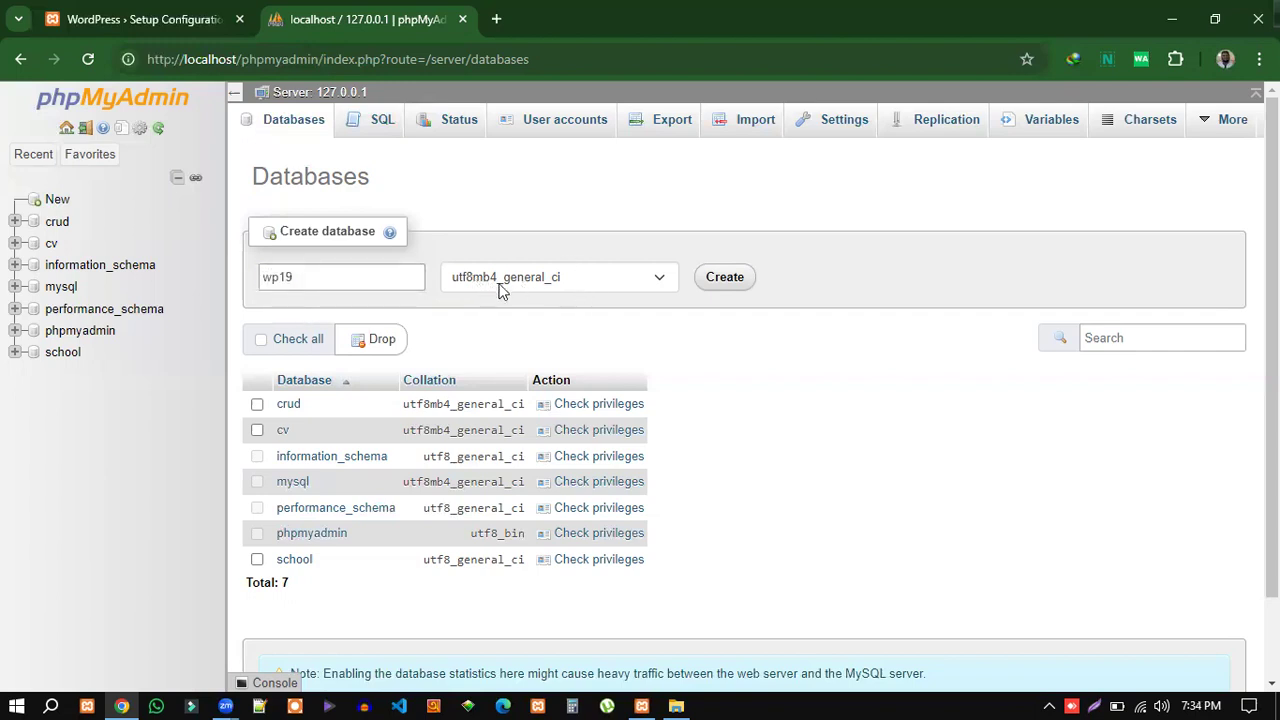
pyautogui.click(722, 285)
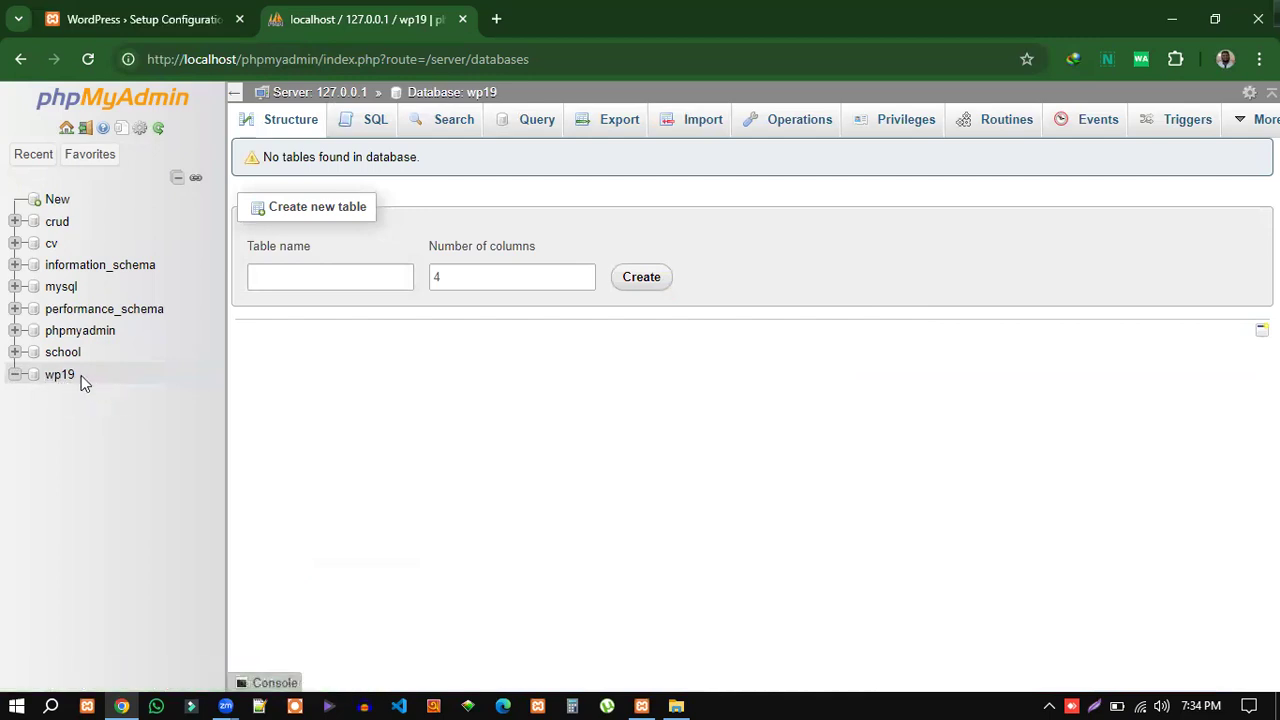
# Enter wp19 as the setup form's Database Name and check the empty wp19 database in phpMyAdmin.
pyautogui.click(141, 25)
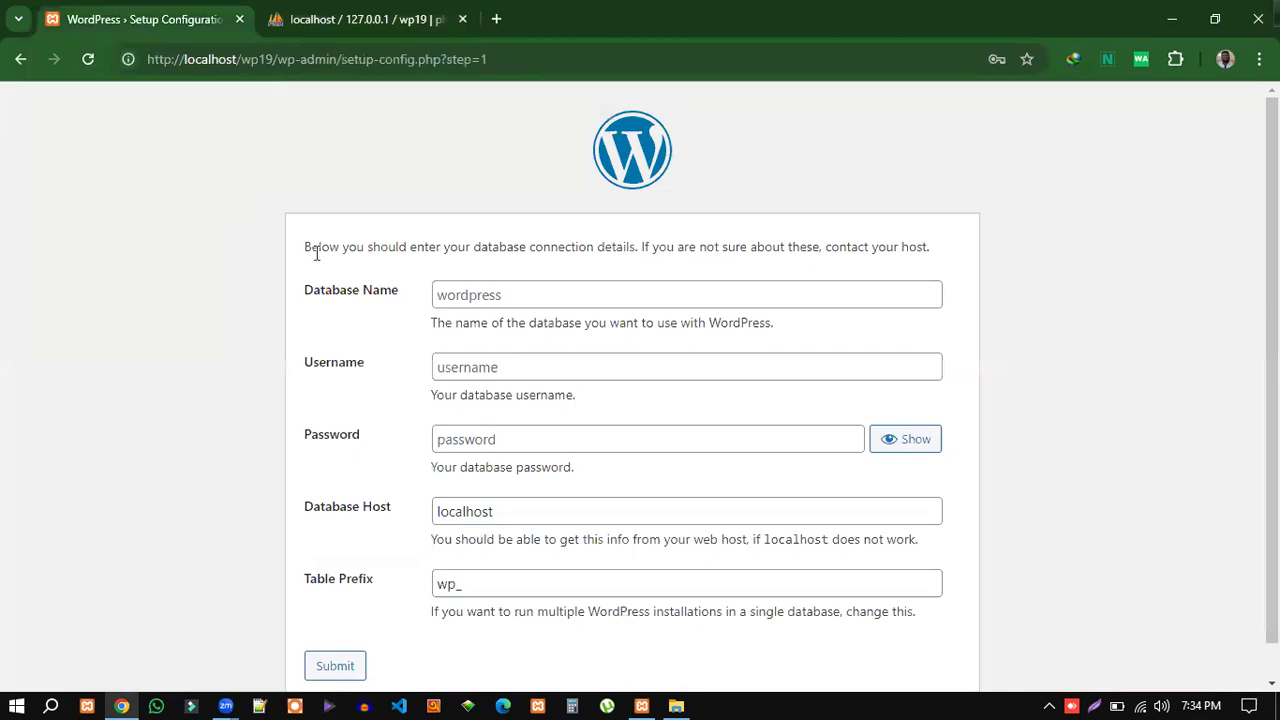
pyautogui.click(447, 305)
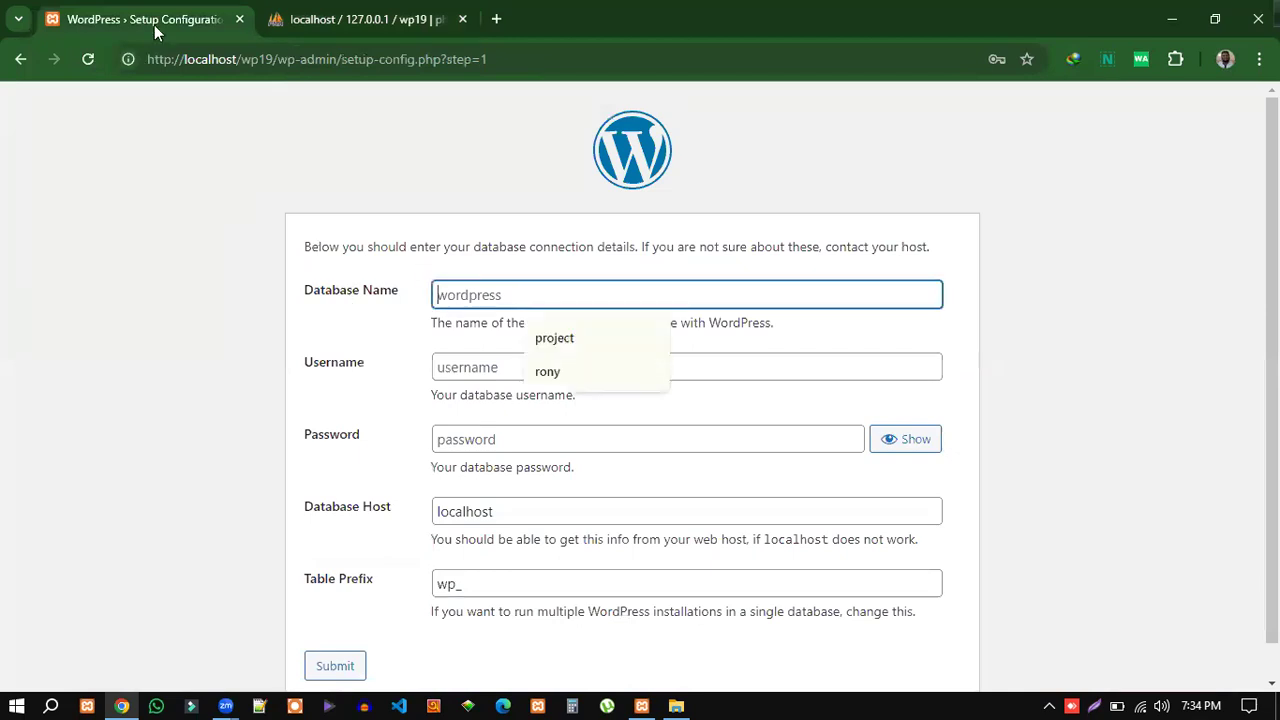
pyautogui.click(366, 22)
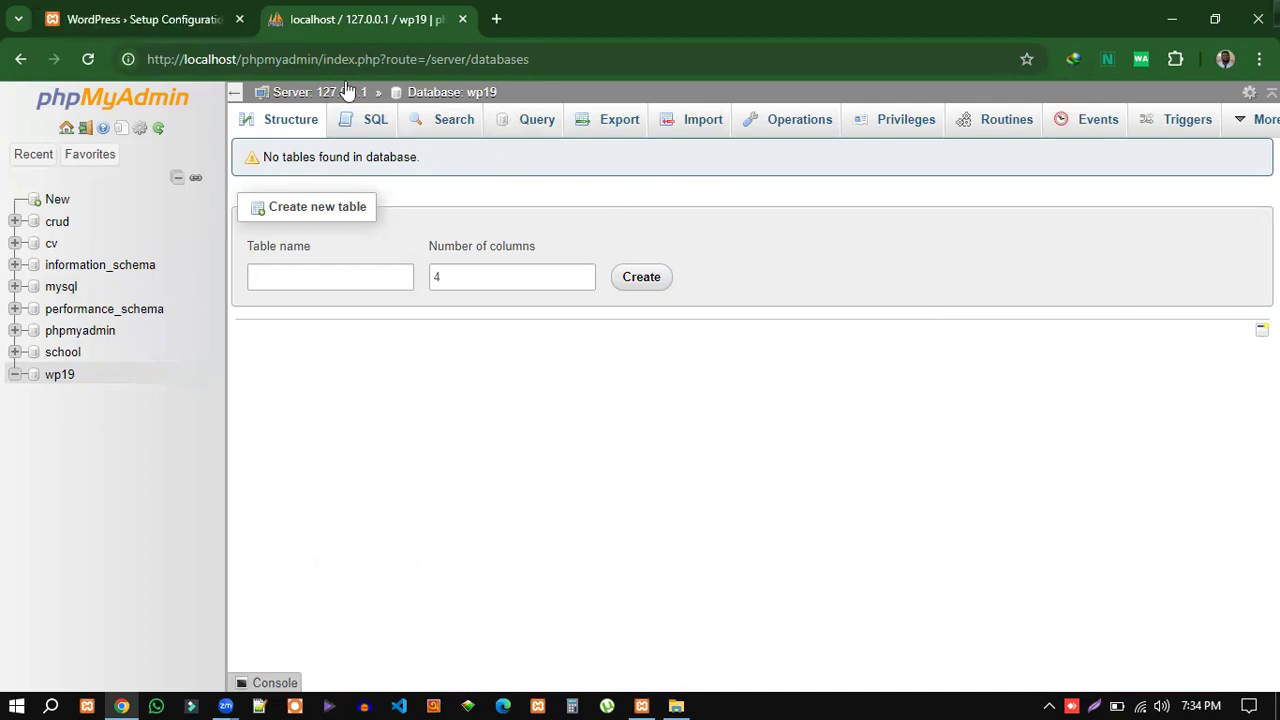
pyautogui.click(173, 20)
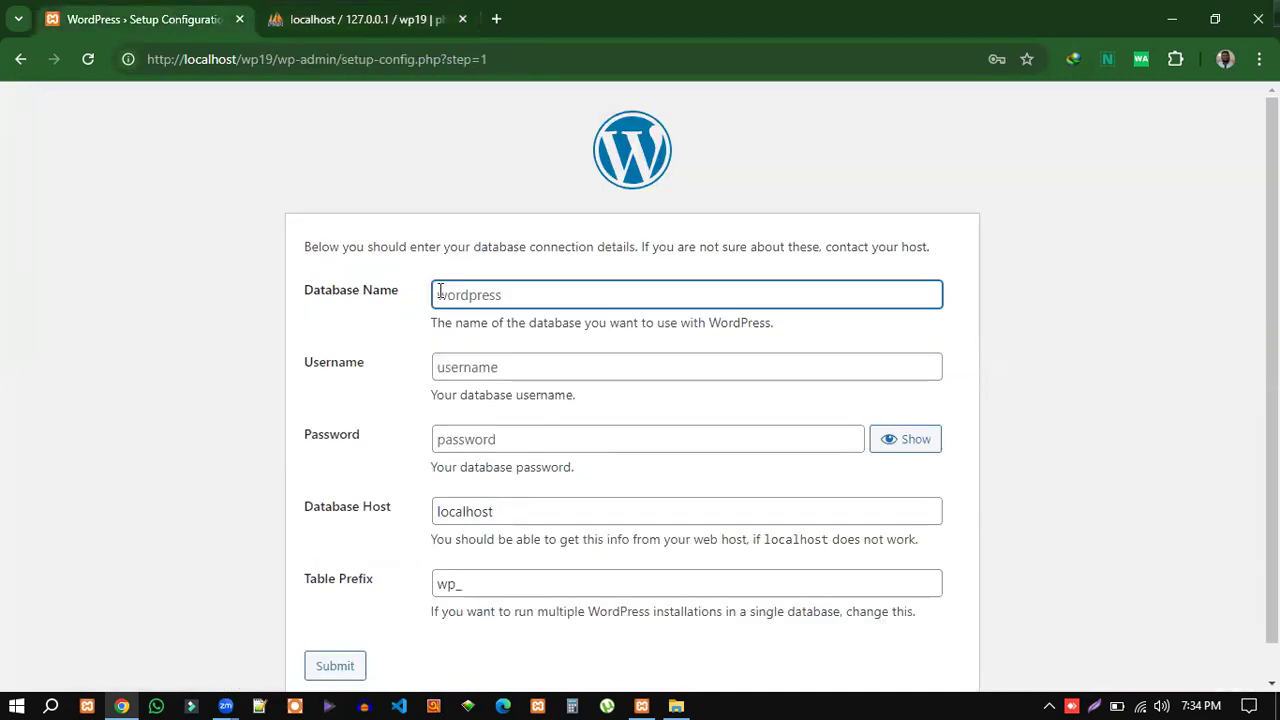
pyautogui.write('wp19')
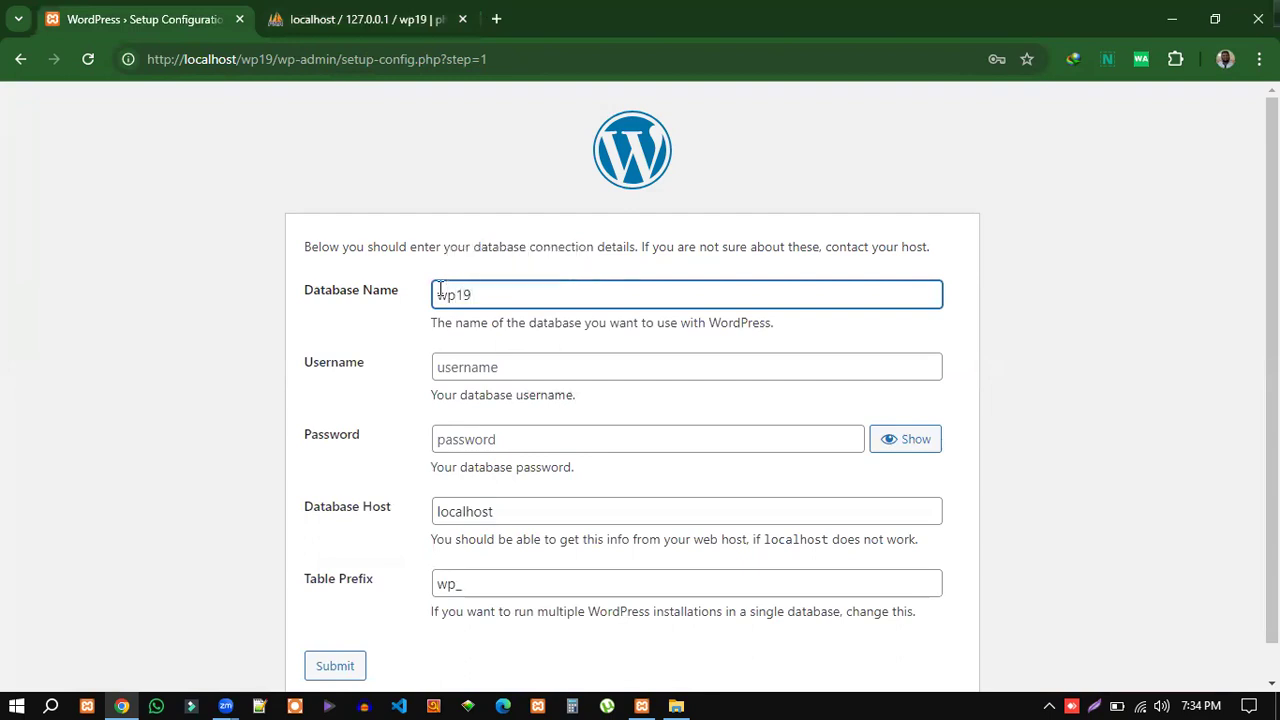
pyautogui.click(396, 15)
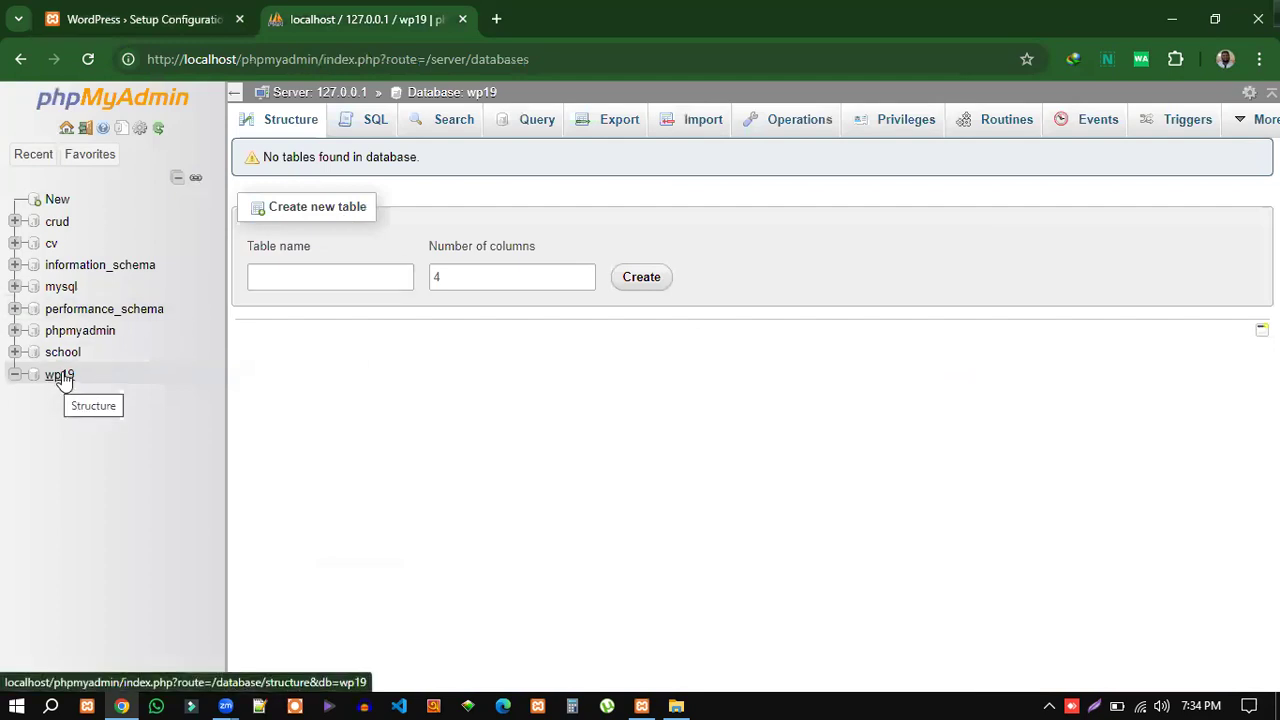
pyautogui.click(125, 382)
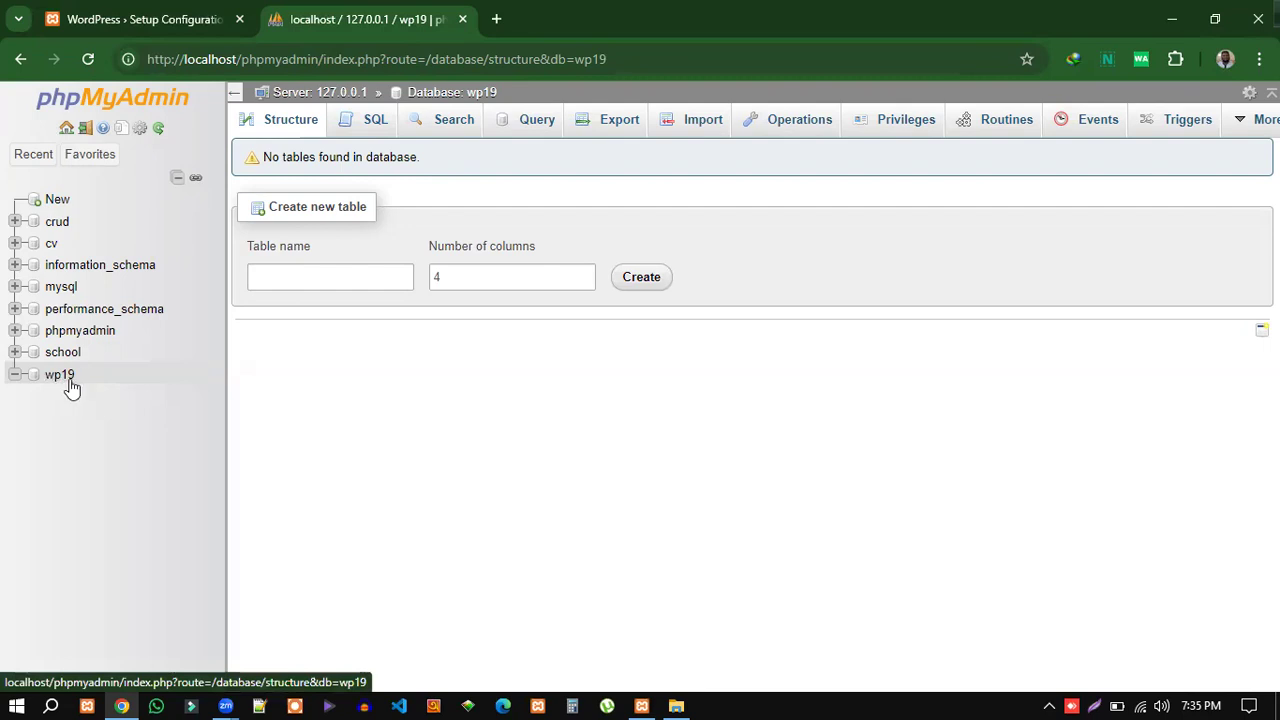
pyautogui.click(187, 18)
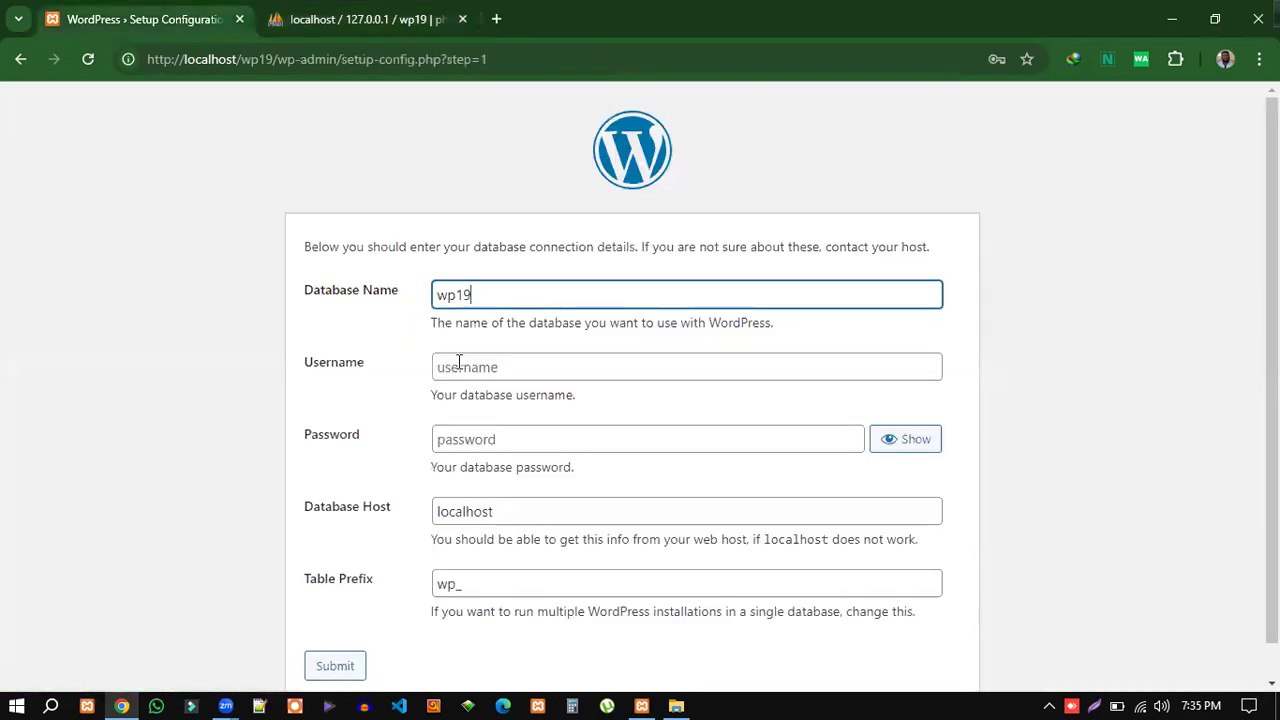
# Enter root as the database username.
pyautogui.click(457, 362)
pyautogui.write('root')
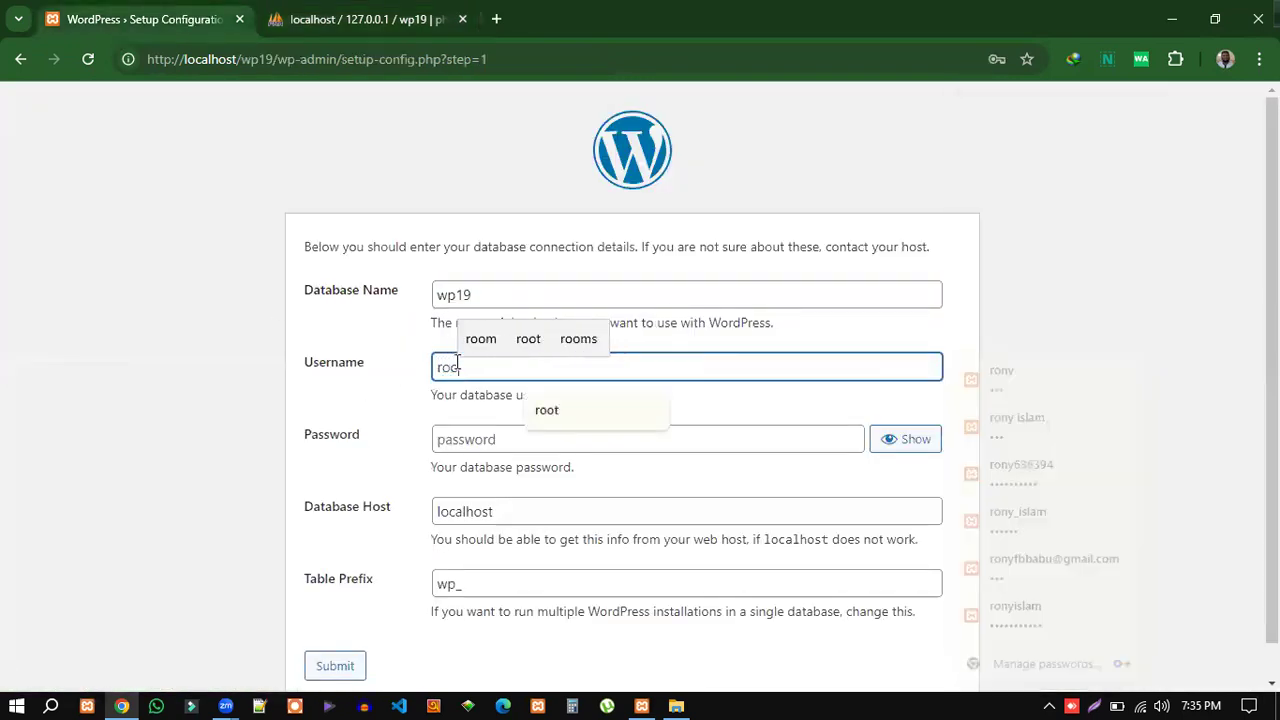
pyautogui.click(378, 423)
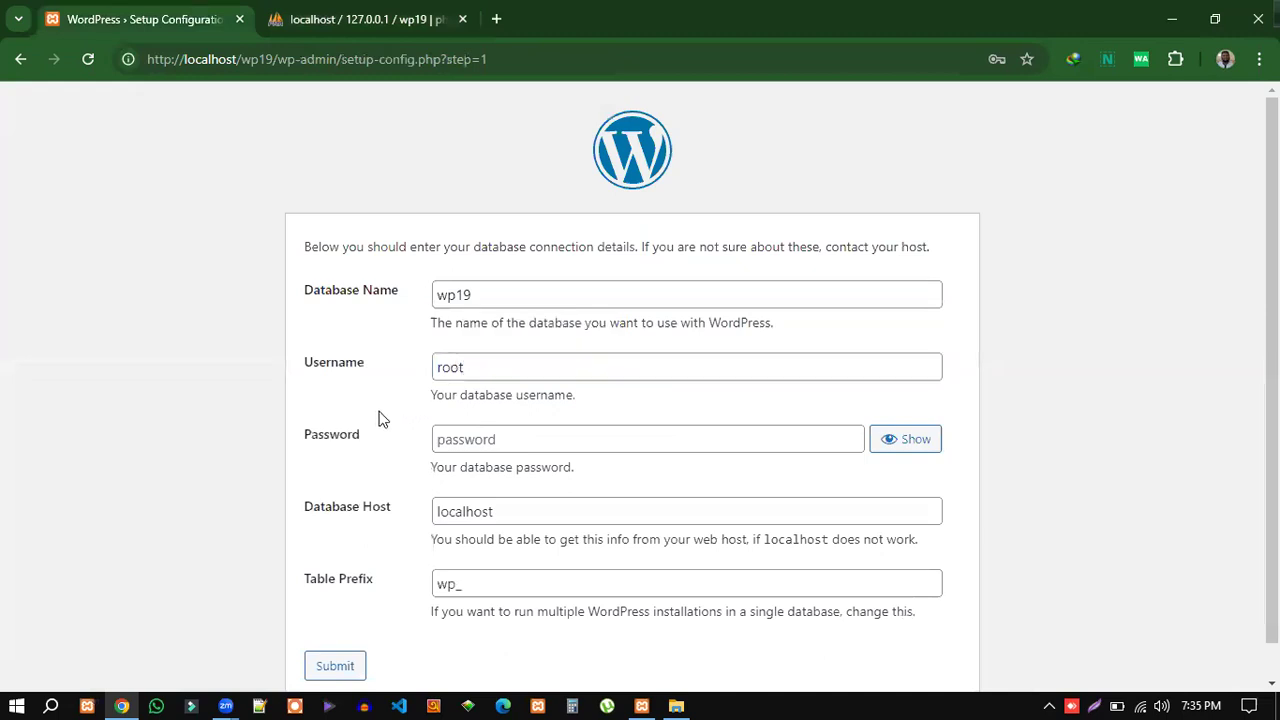
pyautogui.moveTo(371, 363); pyautogui.dragTo(309, 363)
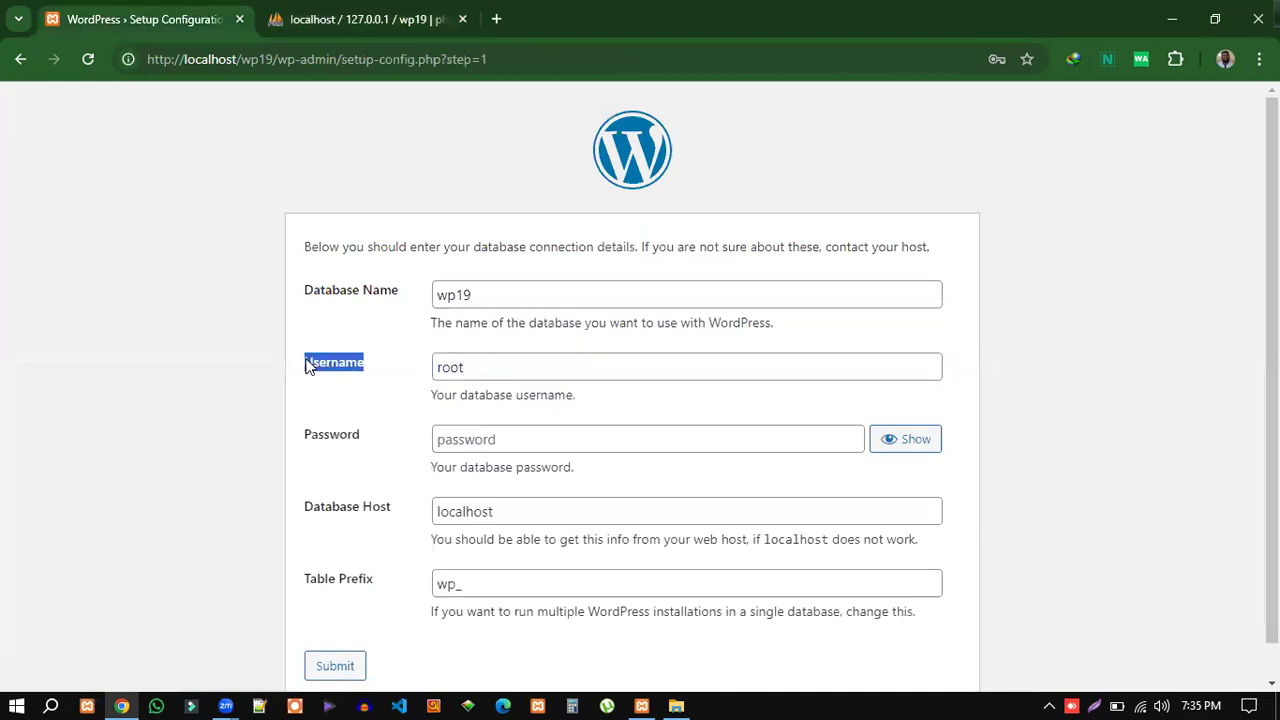
pyautogui.moveTo(477, 366); pyautogui.dragTo(435, 369)
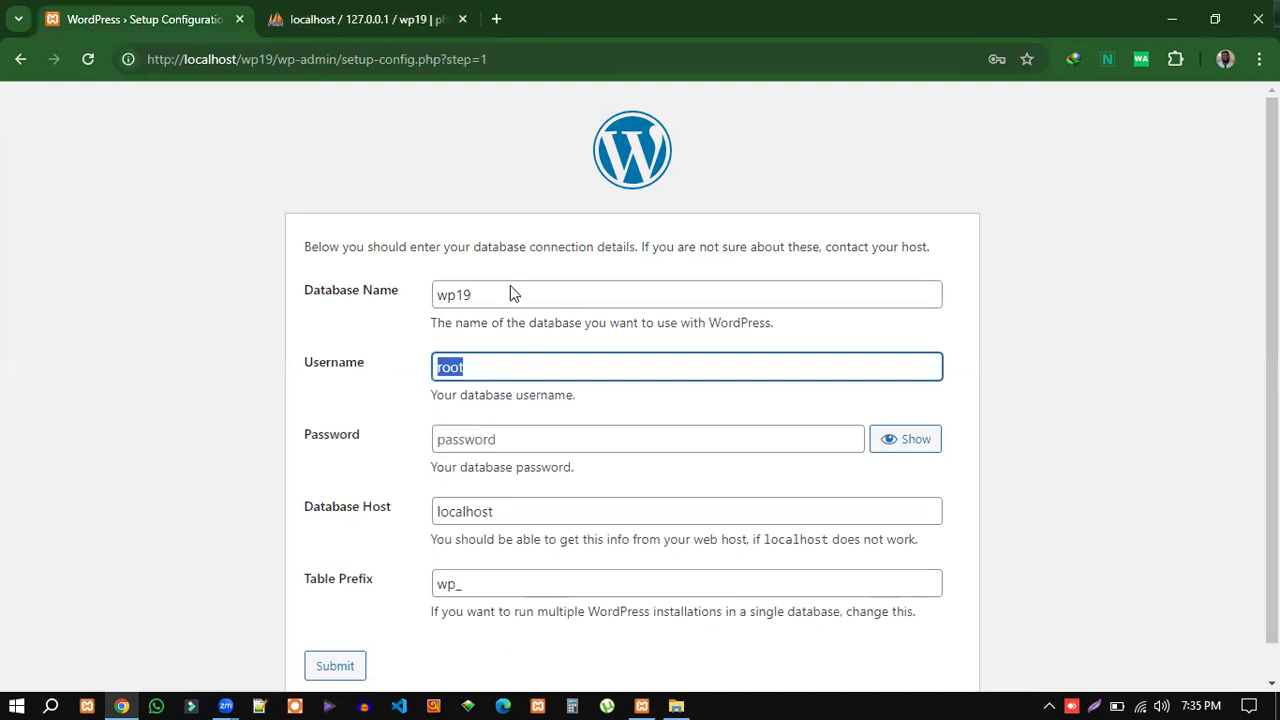
# Leave the database password blank, then switch to the wp19 phpMyAdmin tab.
pyautogui.click(461, 444)
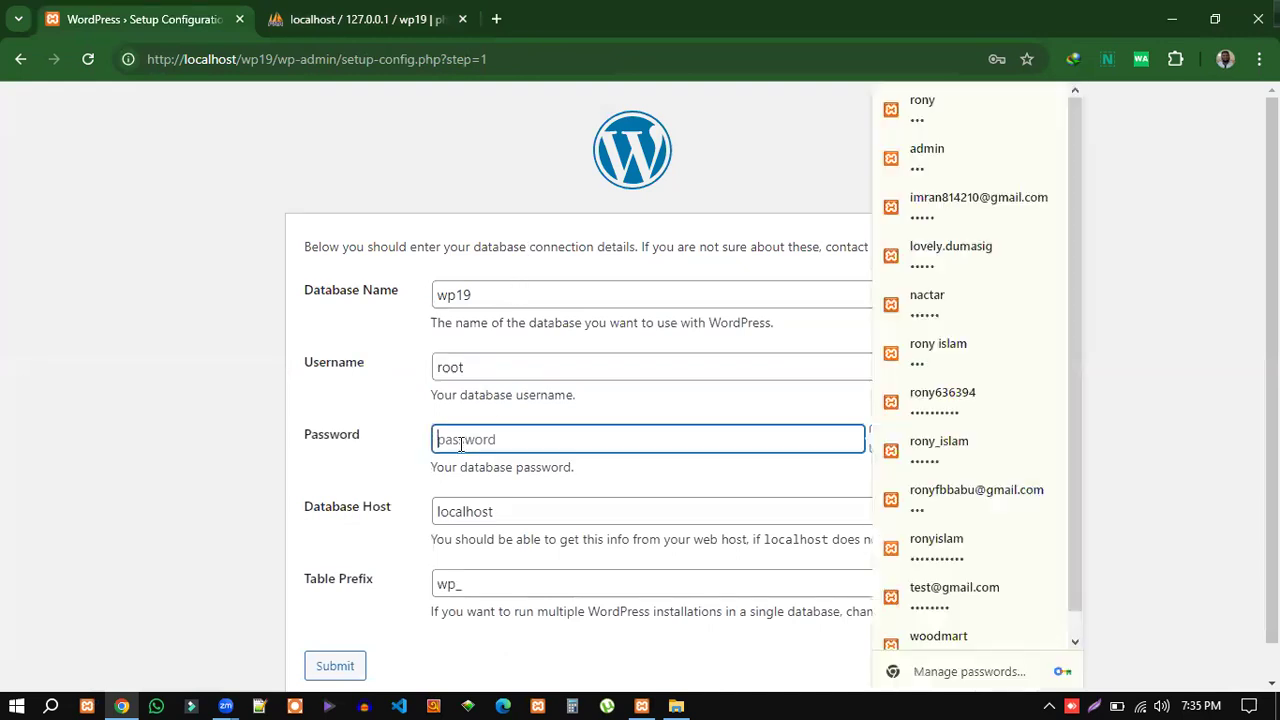
pyautogui.write('root')
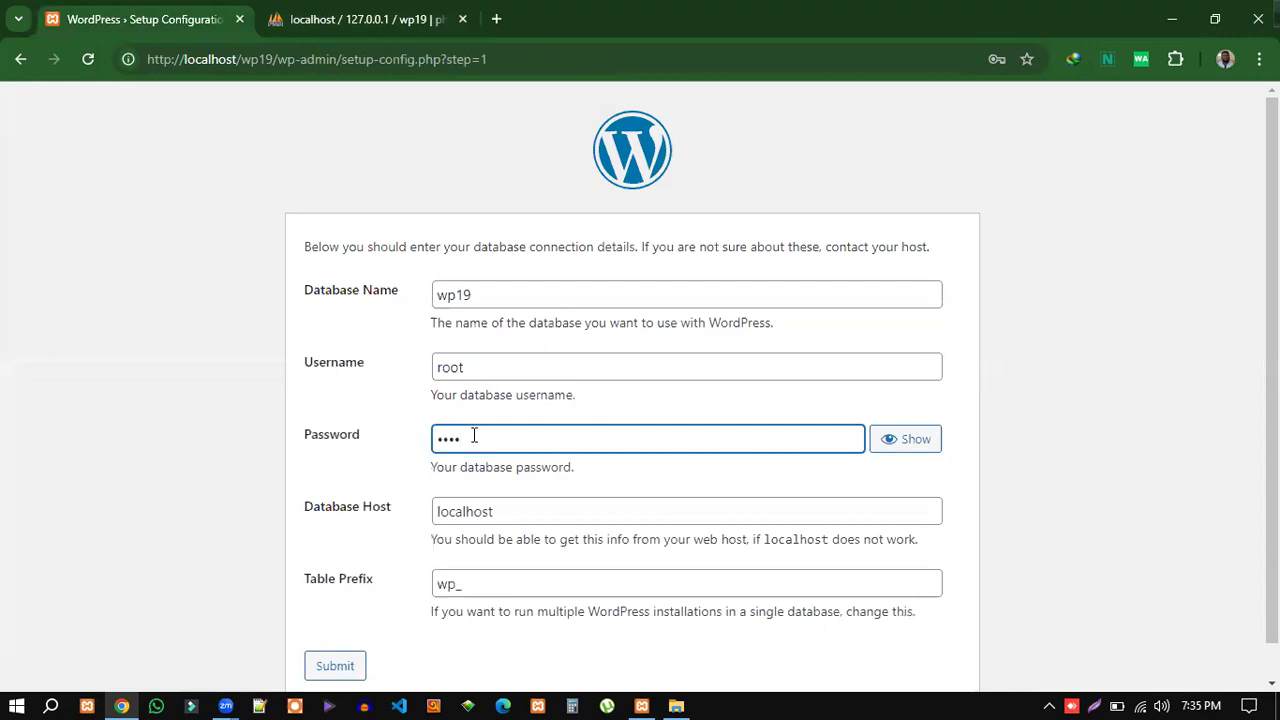
pyautogui.press('BackSpace')
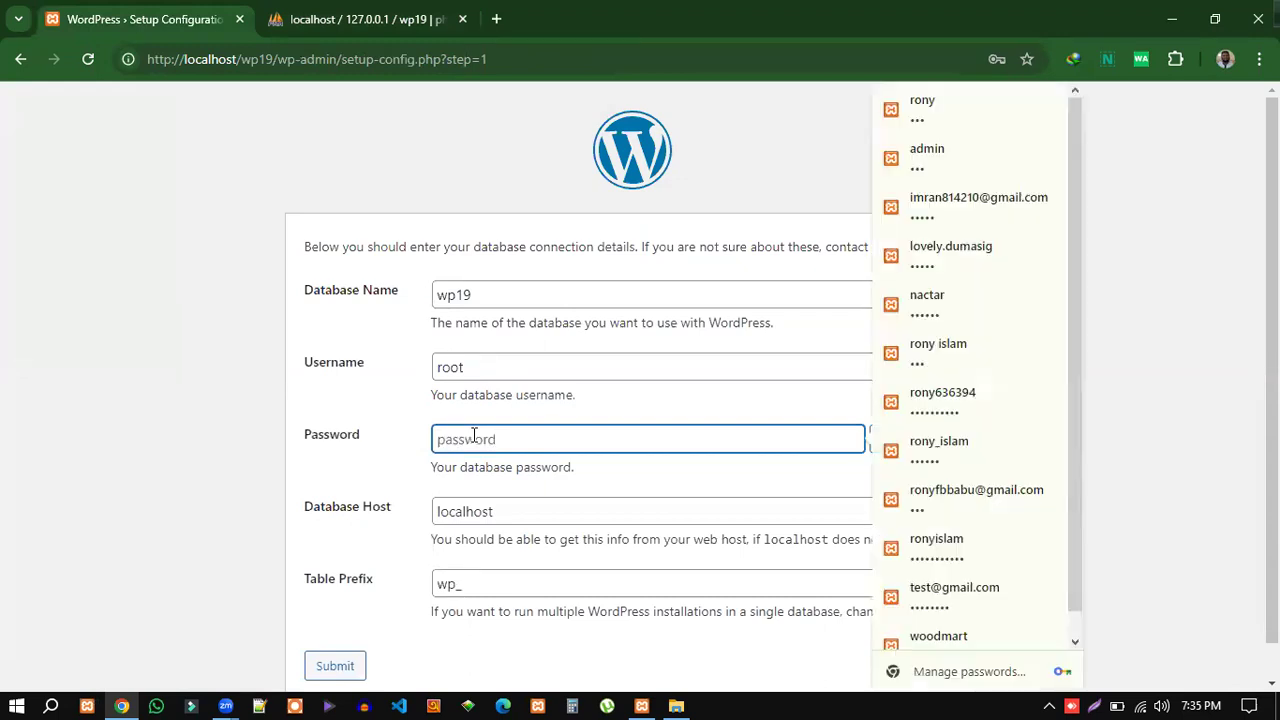
pyautogui.click(375, 471)
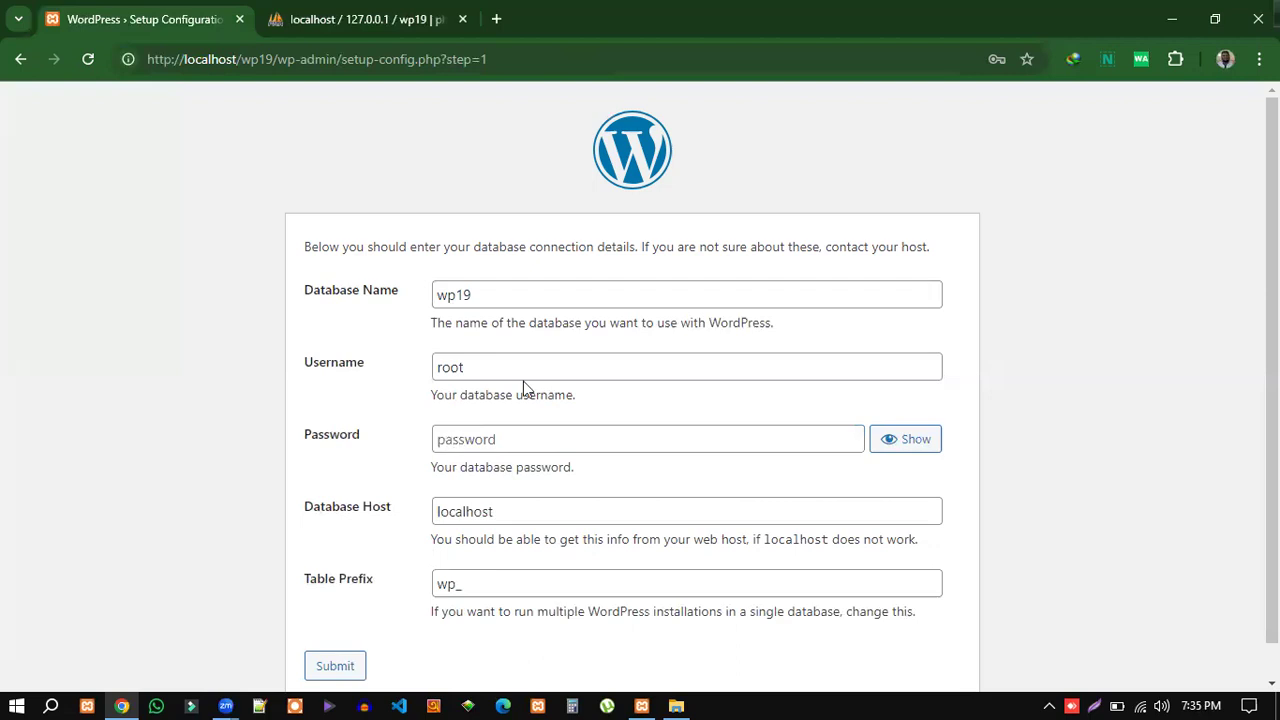
pyautogui.scroll(-1, 537, 362)
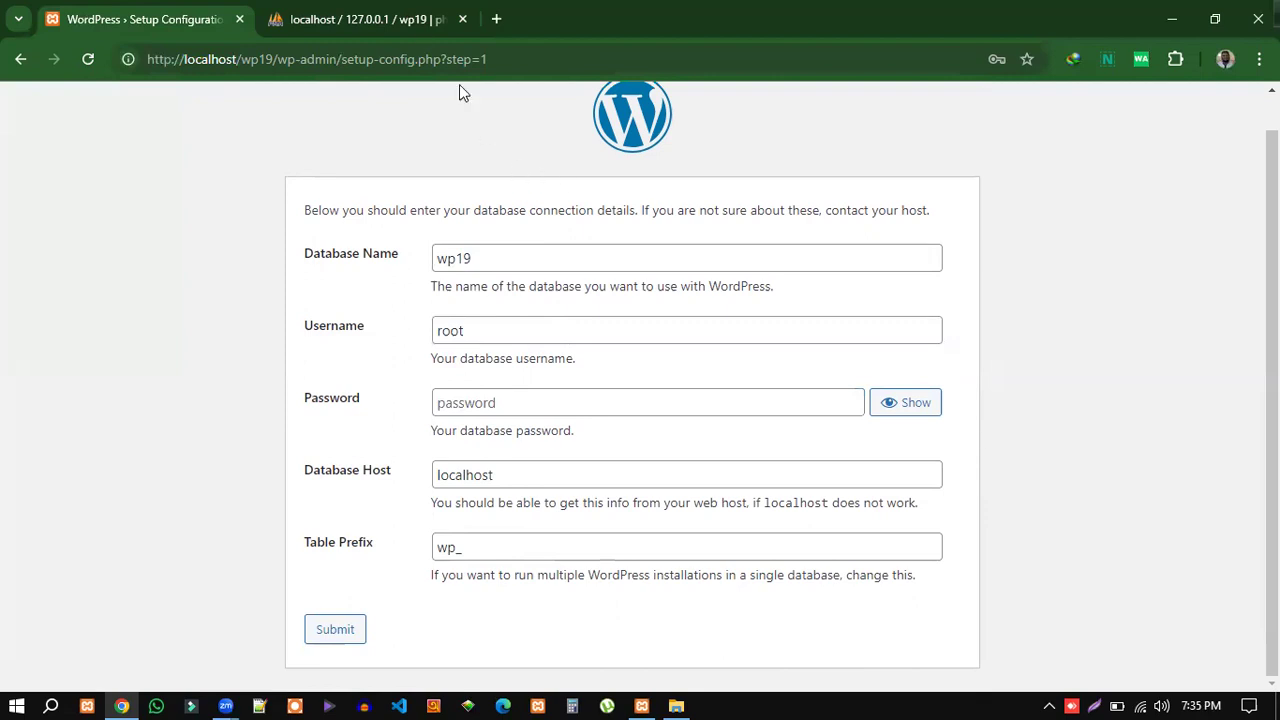
pyautogui.click(398, 20)
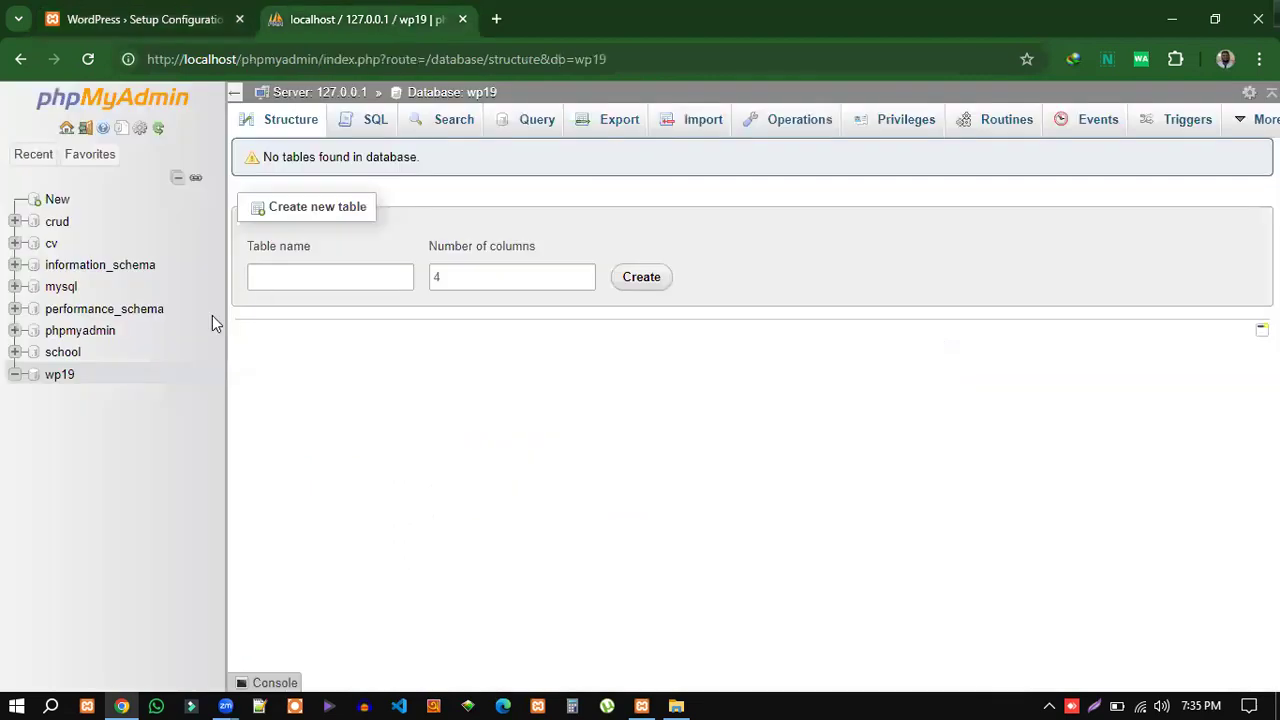
# Check wp19's Privileges list in phpMyAdmin to confirm root has access.
pyautogui.click(59, 376)
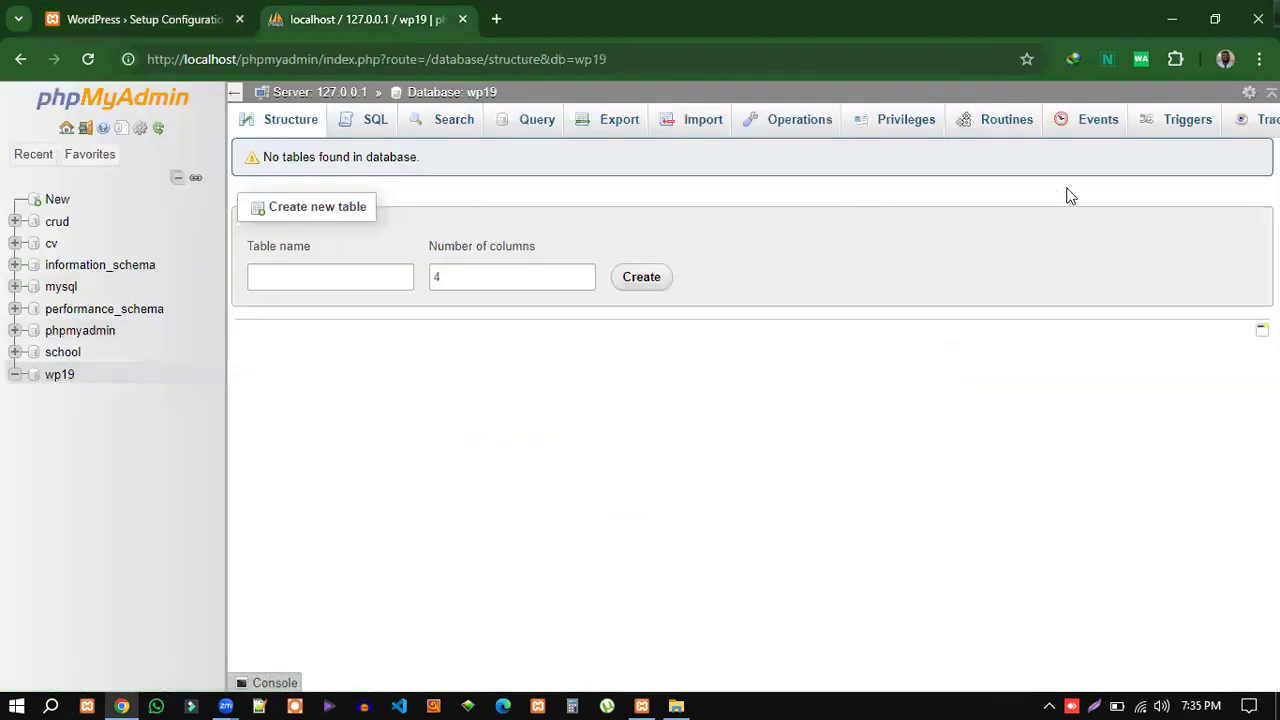
pyautogui.click(903, 122)
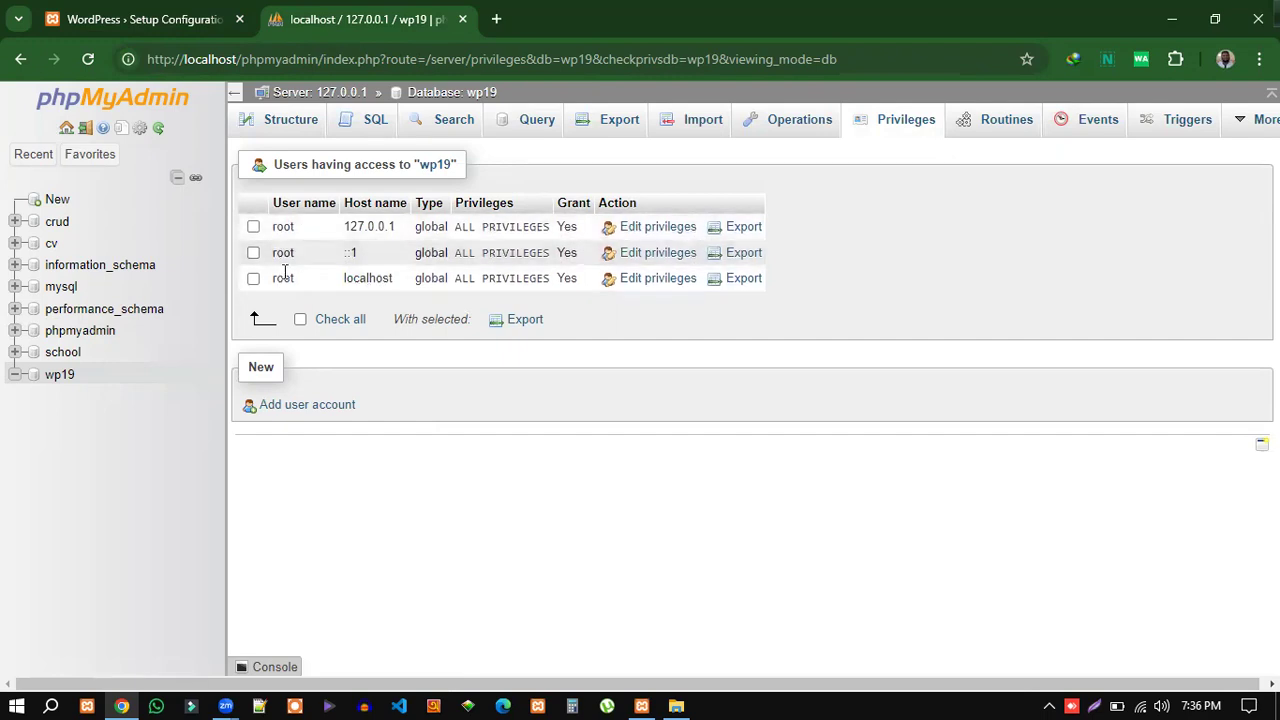
pyautogui.click(128, 28)
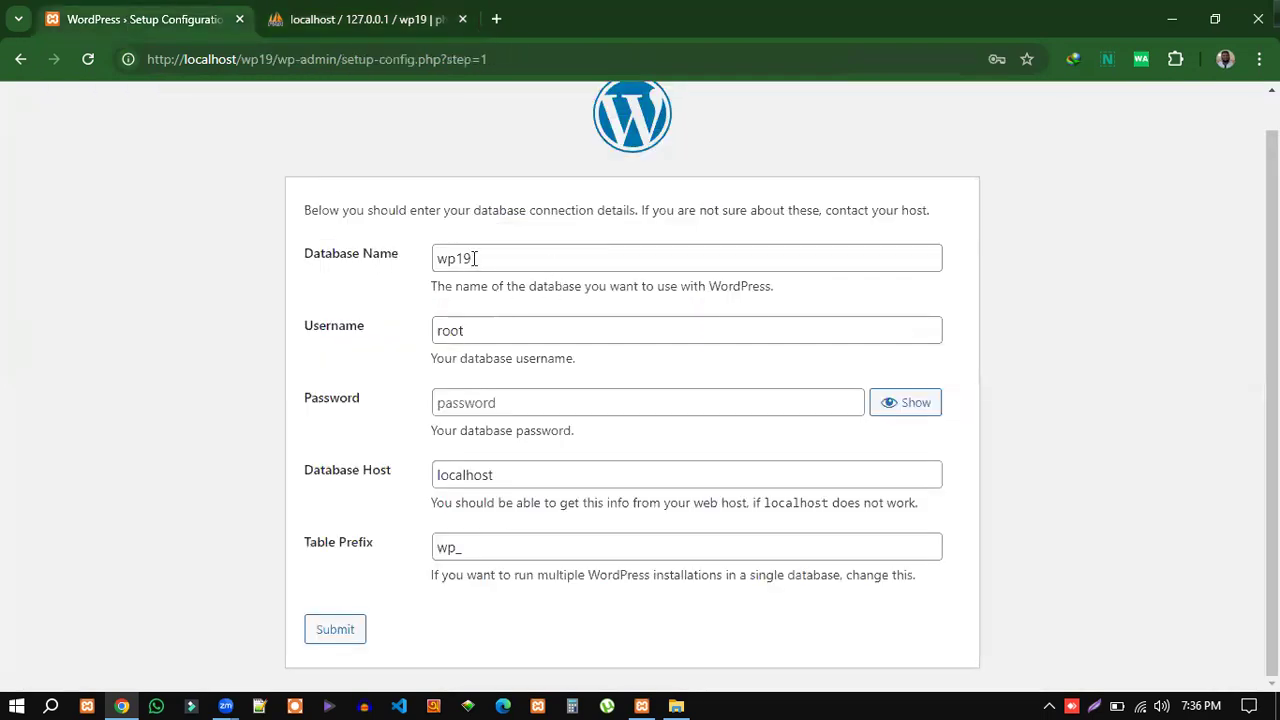
pyautogui.click(368, 19)
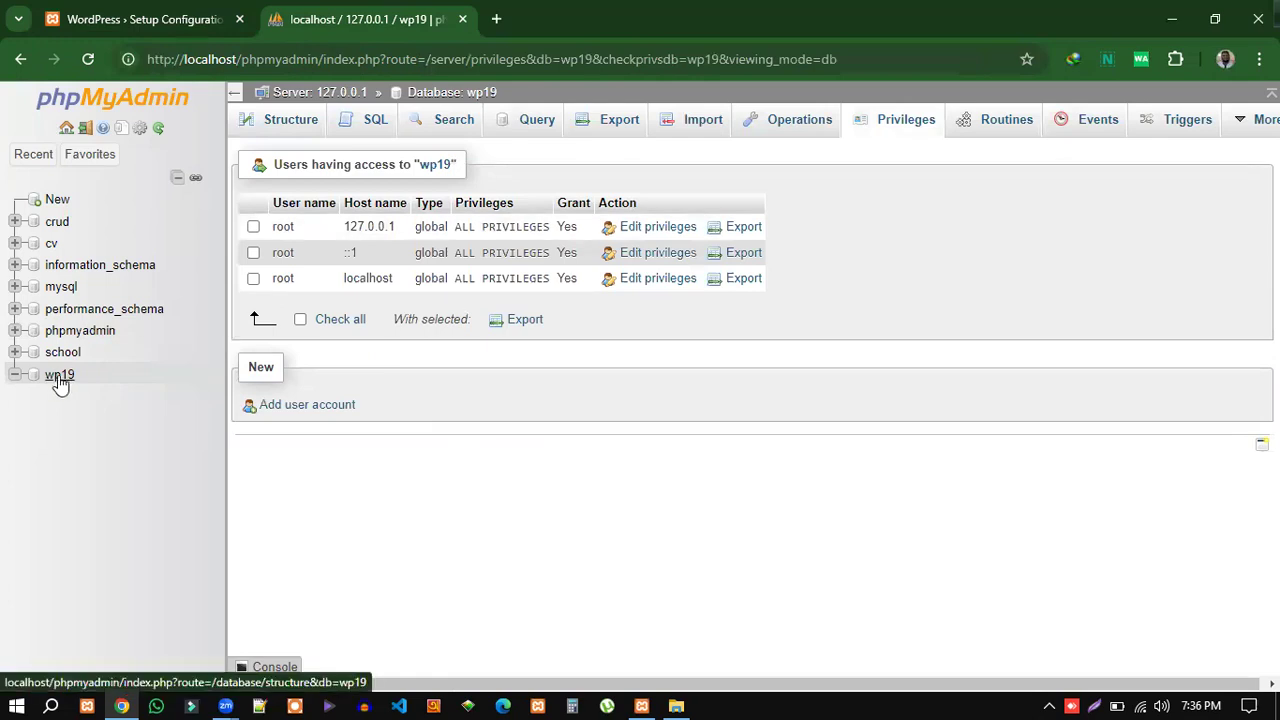
# Back in WordPress setup, verify database wp19 and username root, then submit.
pyautogui.click(140, 18)
pyautogui.moveTo(473, 258); pyautogui.dragTo(436, 258)
pyautogui.moveTo(466, 331); pyautogui.dragTo(438, 333)
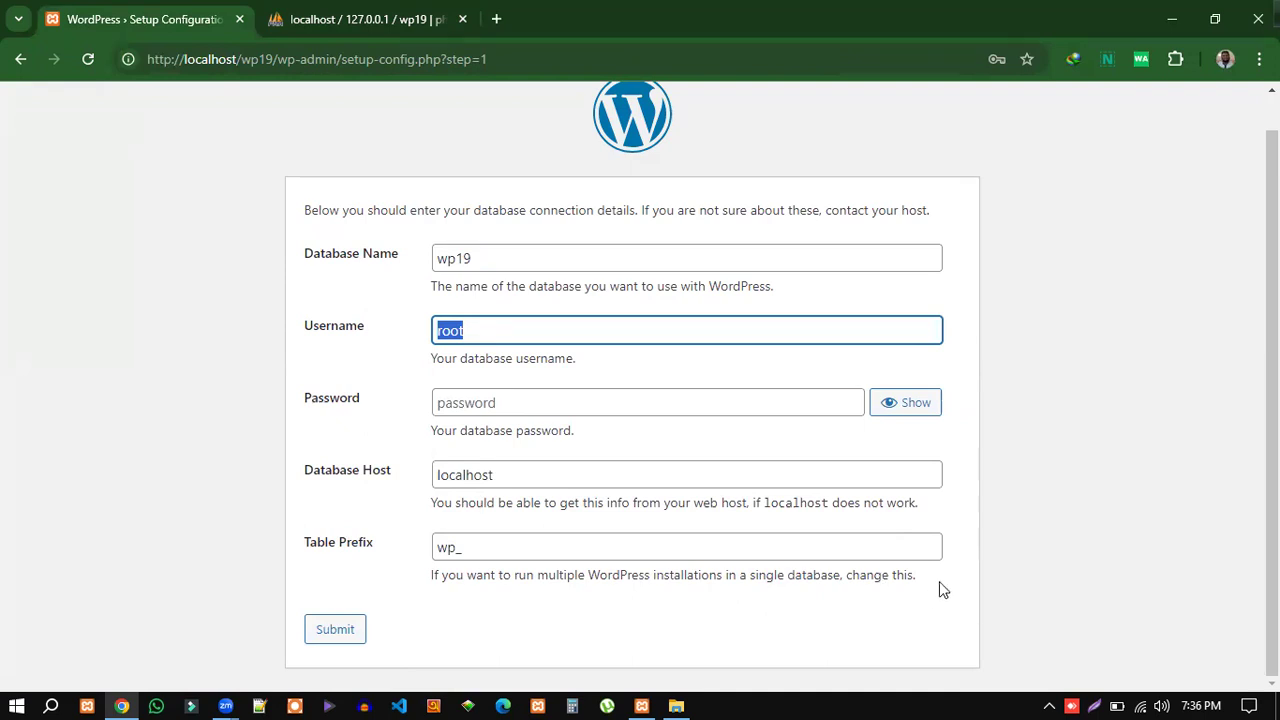
pyautogui.click(336, 632)
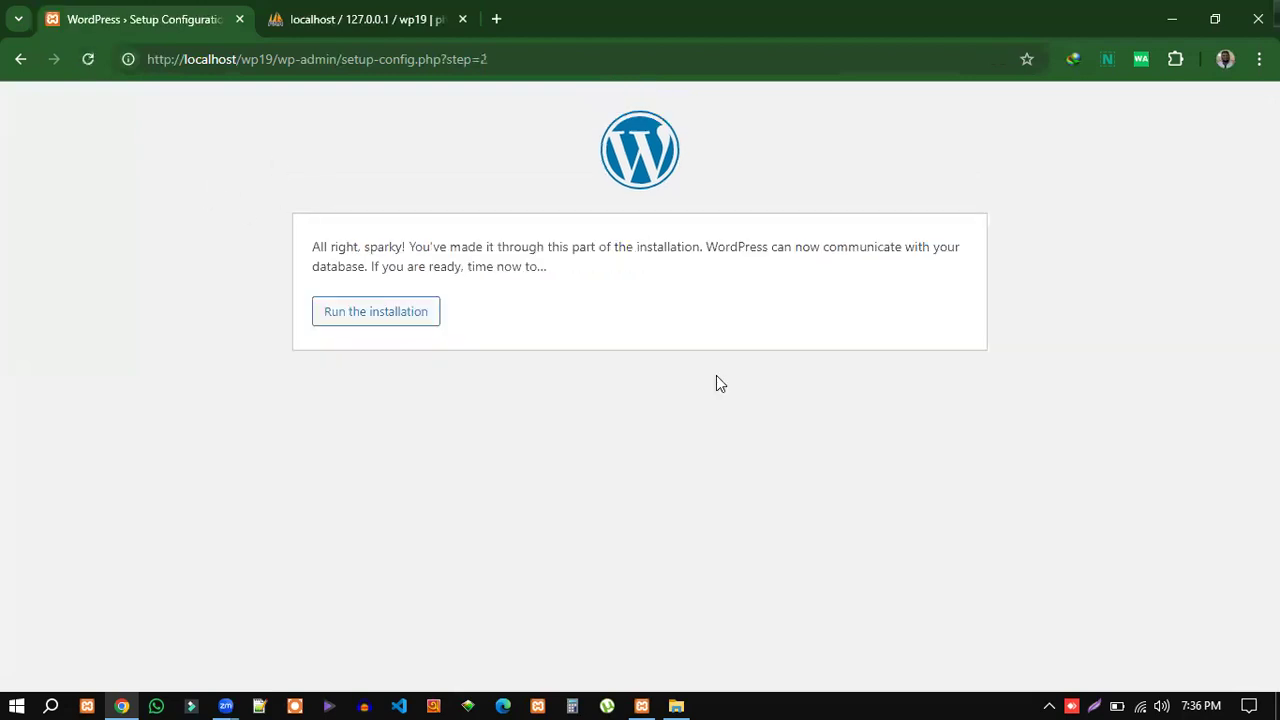
# Run the WordPress installation to open its Welcome page.
pyautogui.click(360, 318)
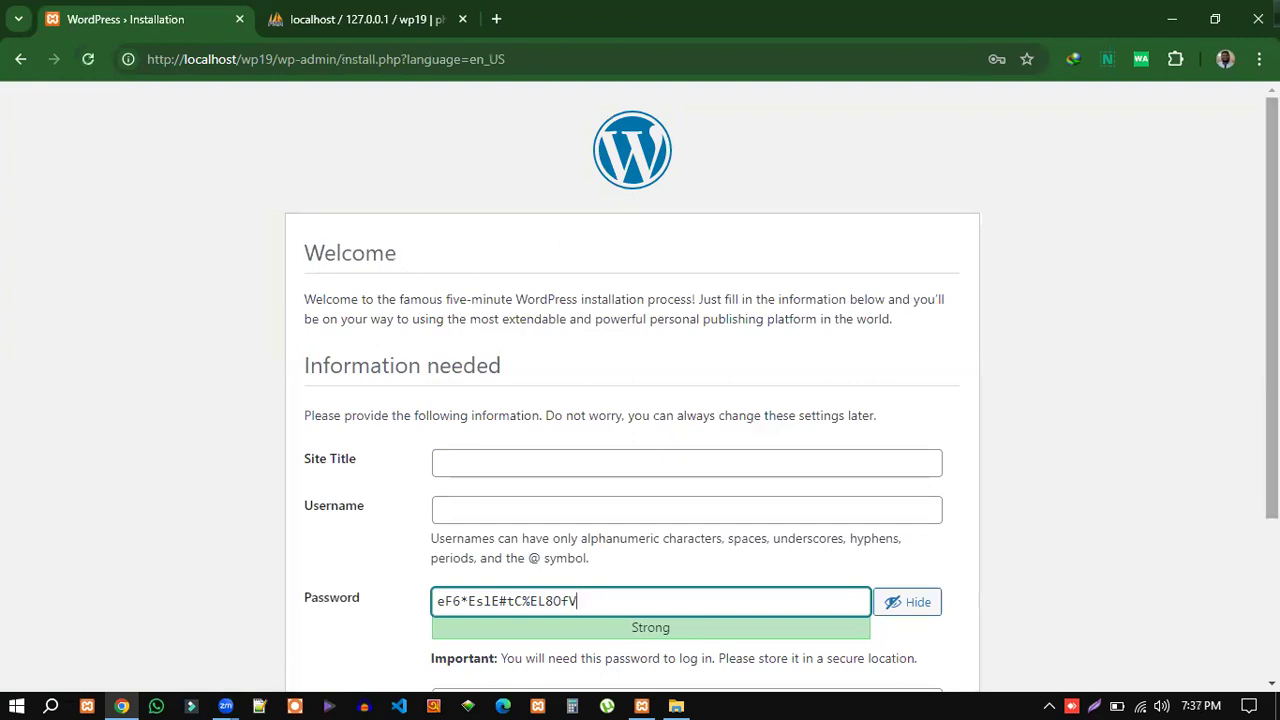
# Enter NACTAR as the site title on the install form.
pyautogui.scroll(-3, 1270, 300)
pyautogui.scroll(1, 1226, 394)
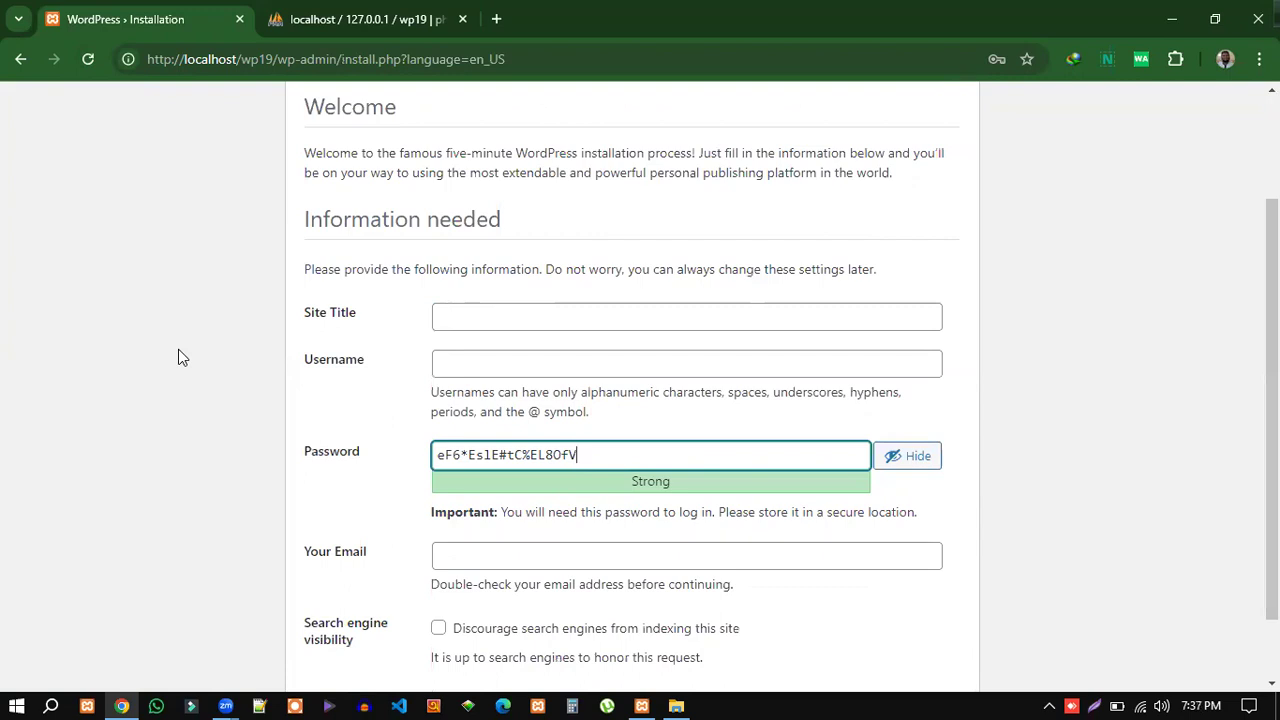
pyautogui.scroll(1, 660, 306)
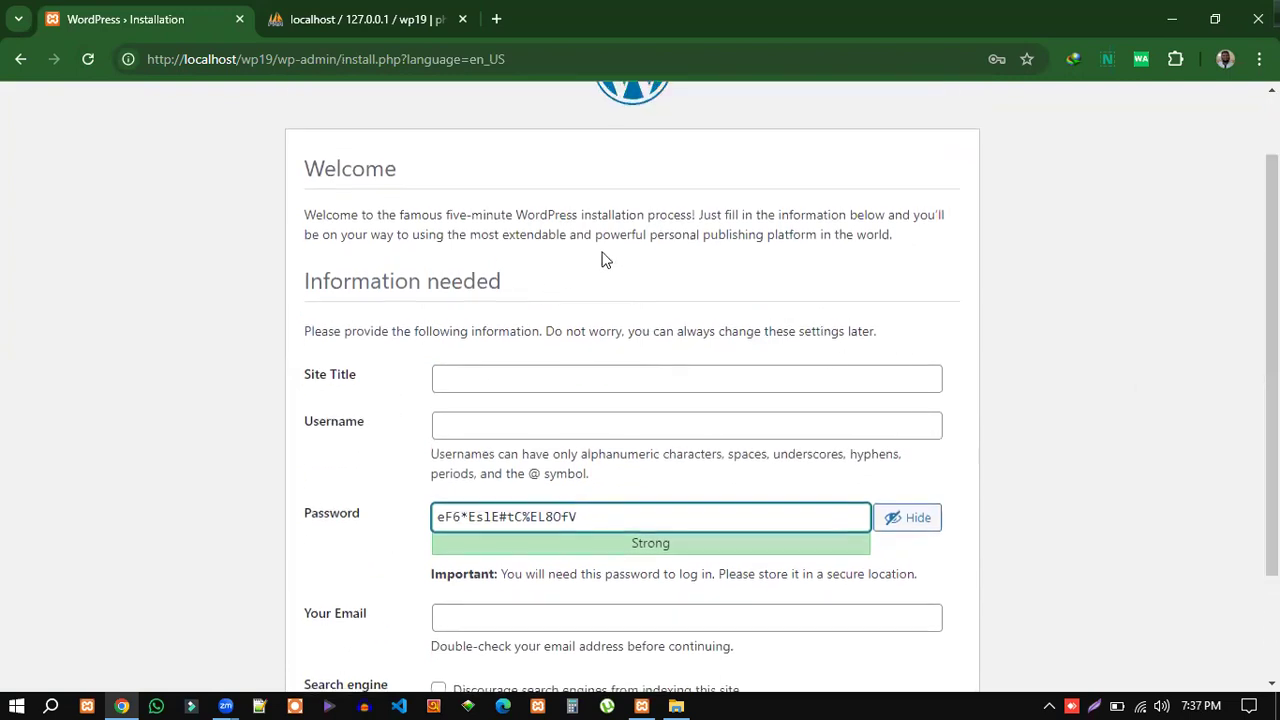
pyautogui.scroll(-2, 829, 414)
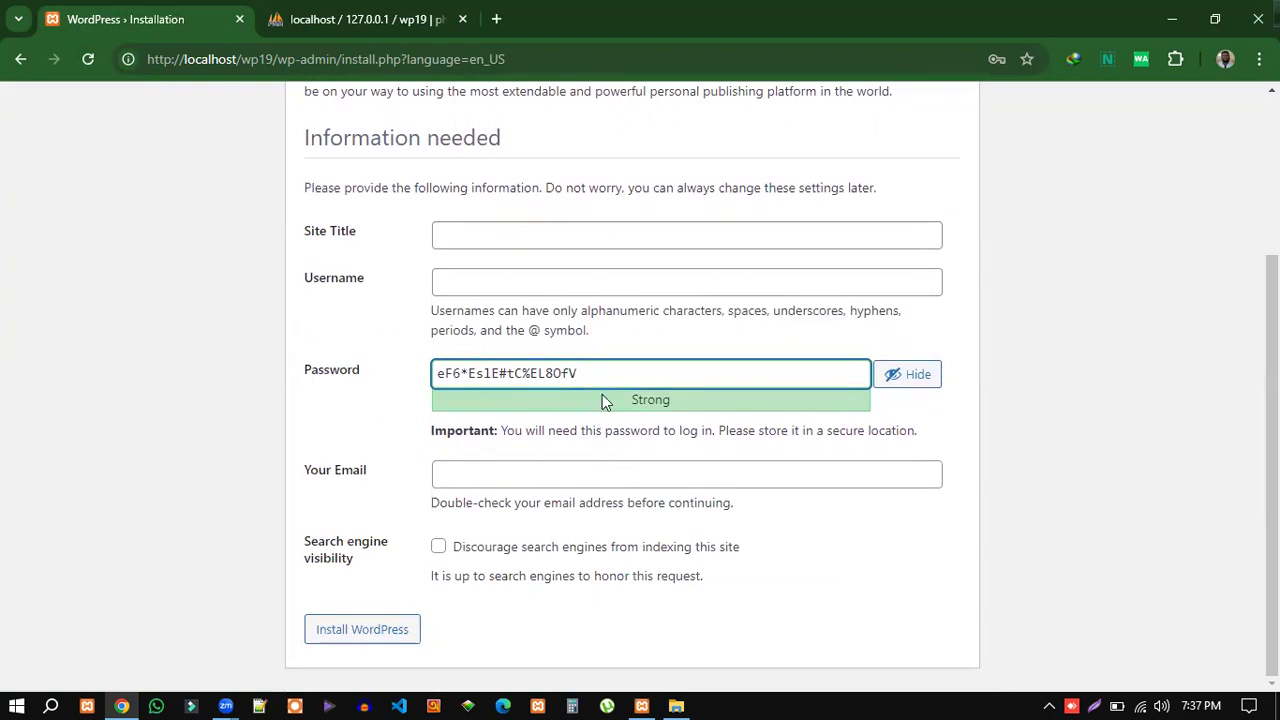
pyautogui.scroll(1, 604, 397)
pyautogui.click(590, 299)
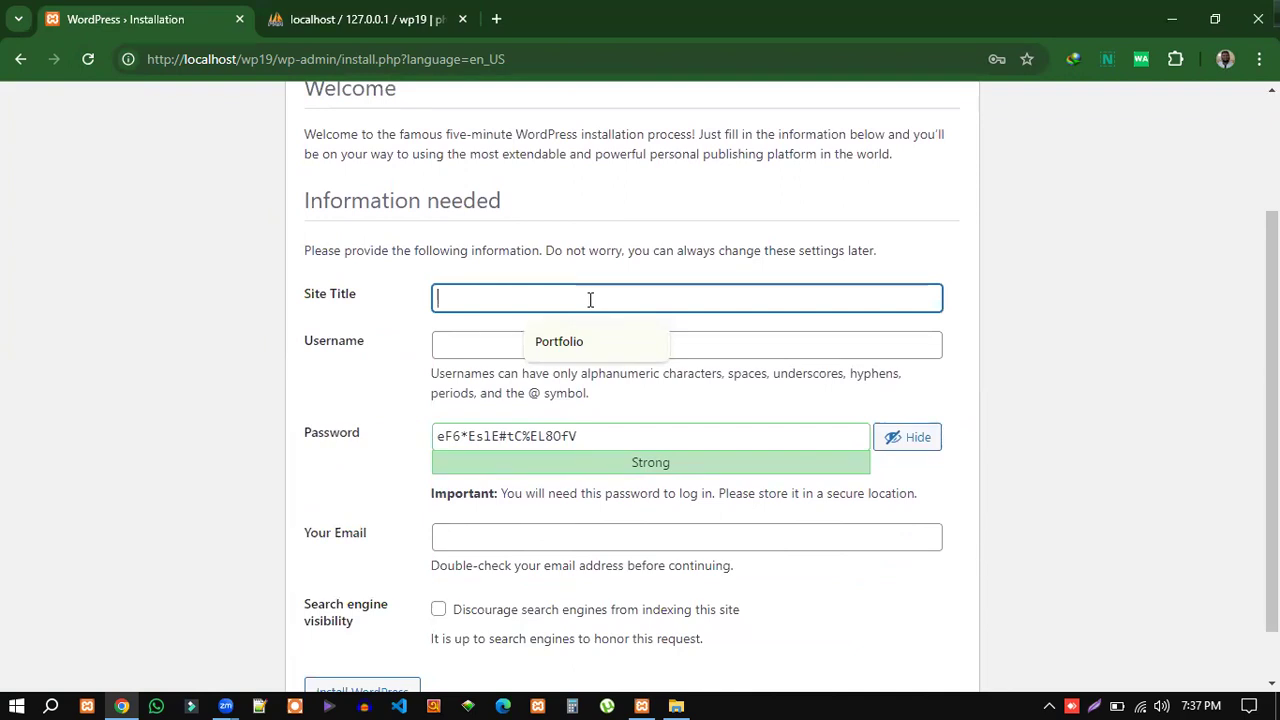
pyautogui.write('NACTAR')
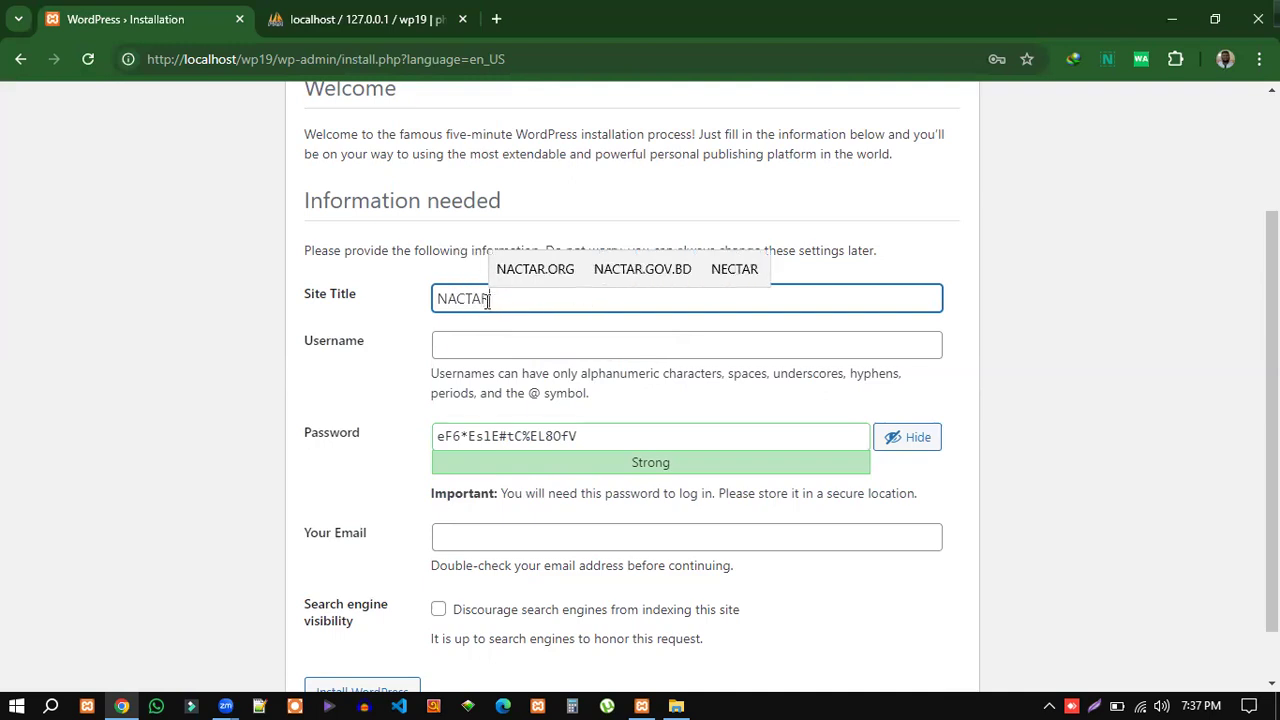
pyautogui.moveTo(488, 300); pyautogui.dragTo(438, 298)
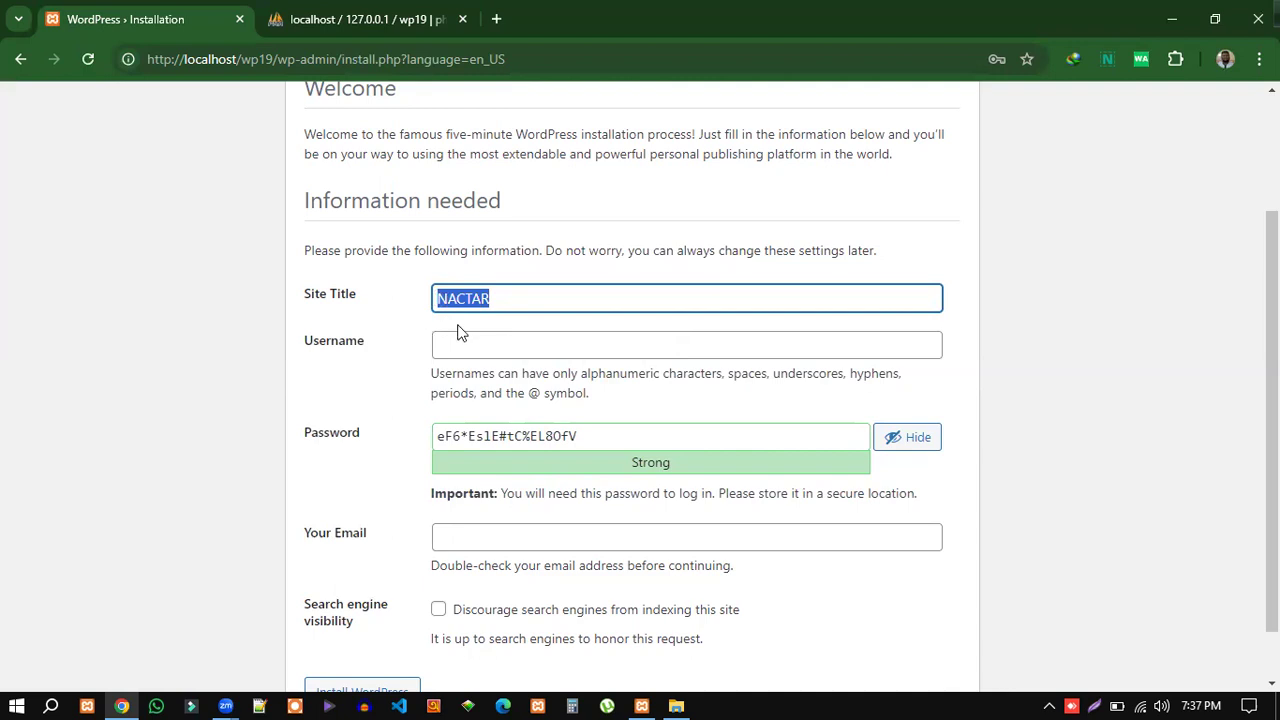
pyautogui.click(403, 336)
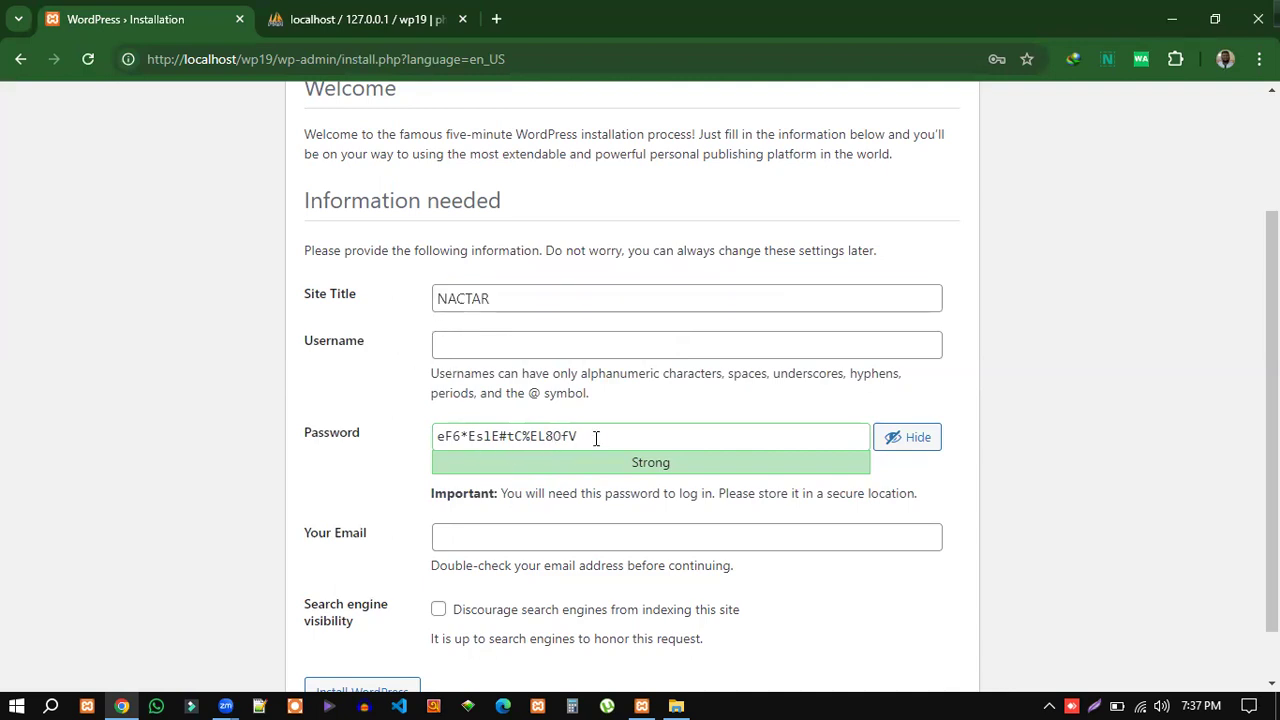
# Delete the pre-generated strong admin password, leaving Username and Password blank.
pyautogui.moveTo(594, 437); pyautogui.dragTo(422, 440)
pyautogui.press('BackSpace')
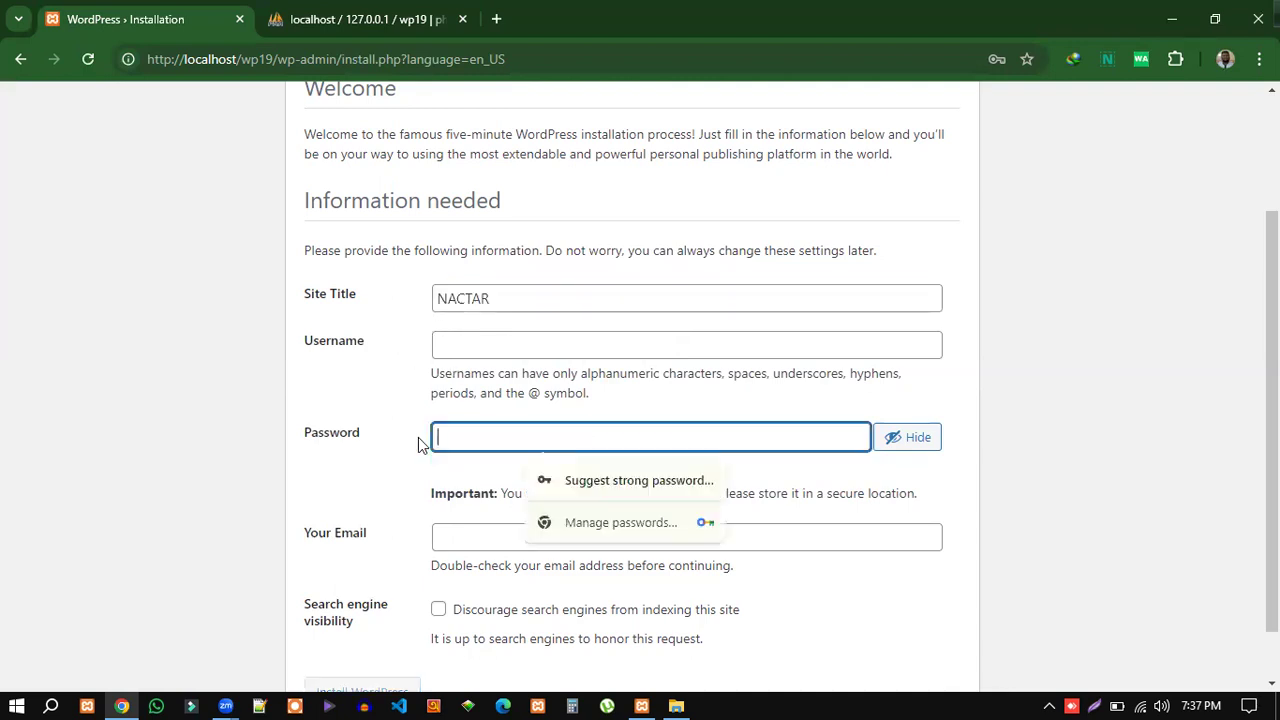
pyautogui.click(394, 470)
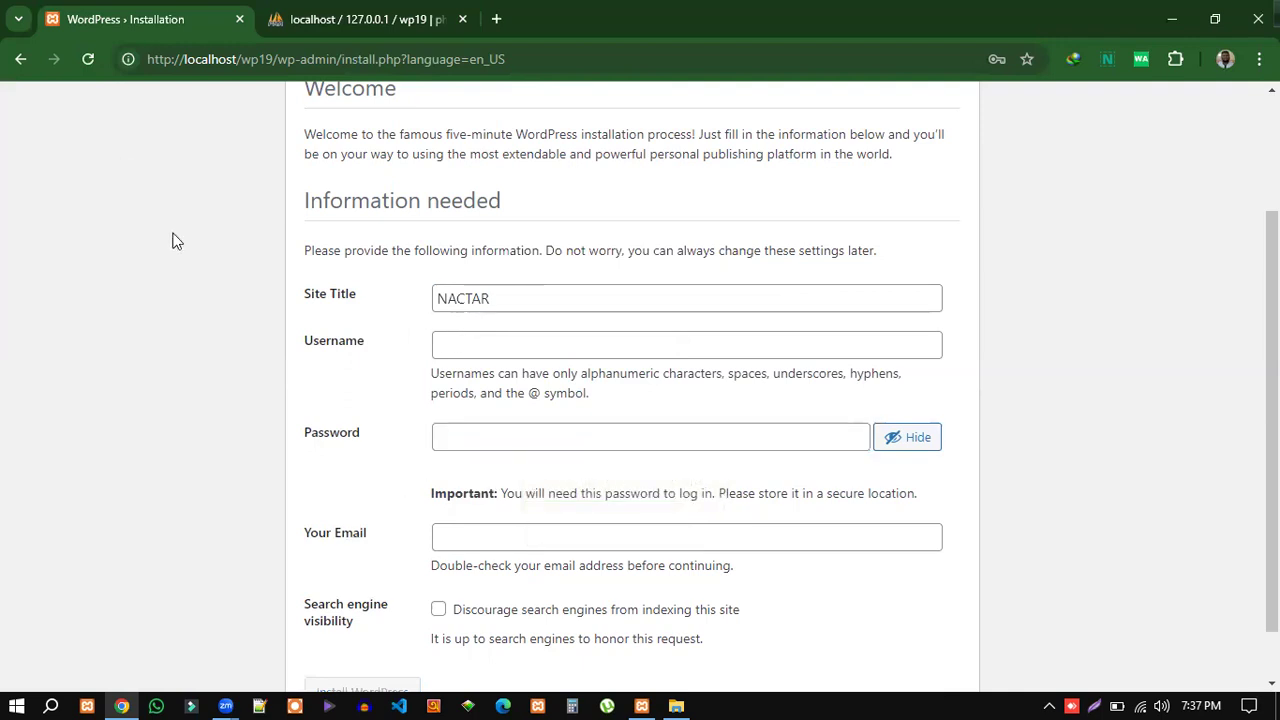
pyautogui.click(474, 346)
pyautogui.click(458, 440)
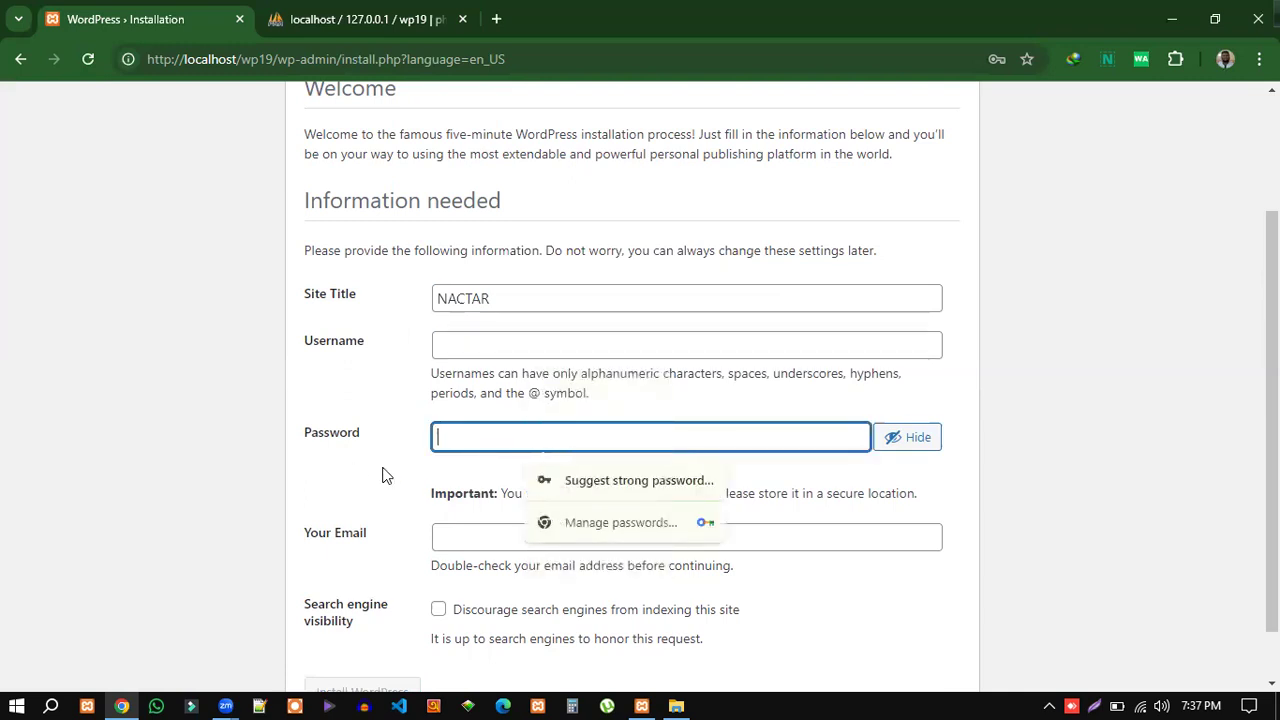
pyautogui.click(390, 481)
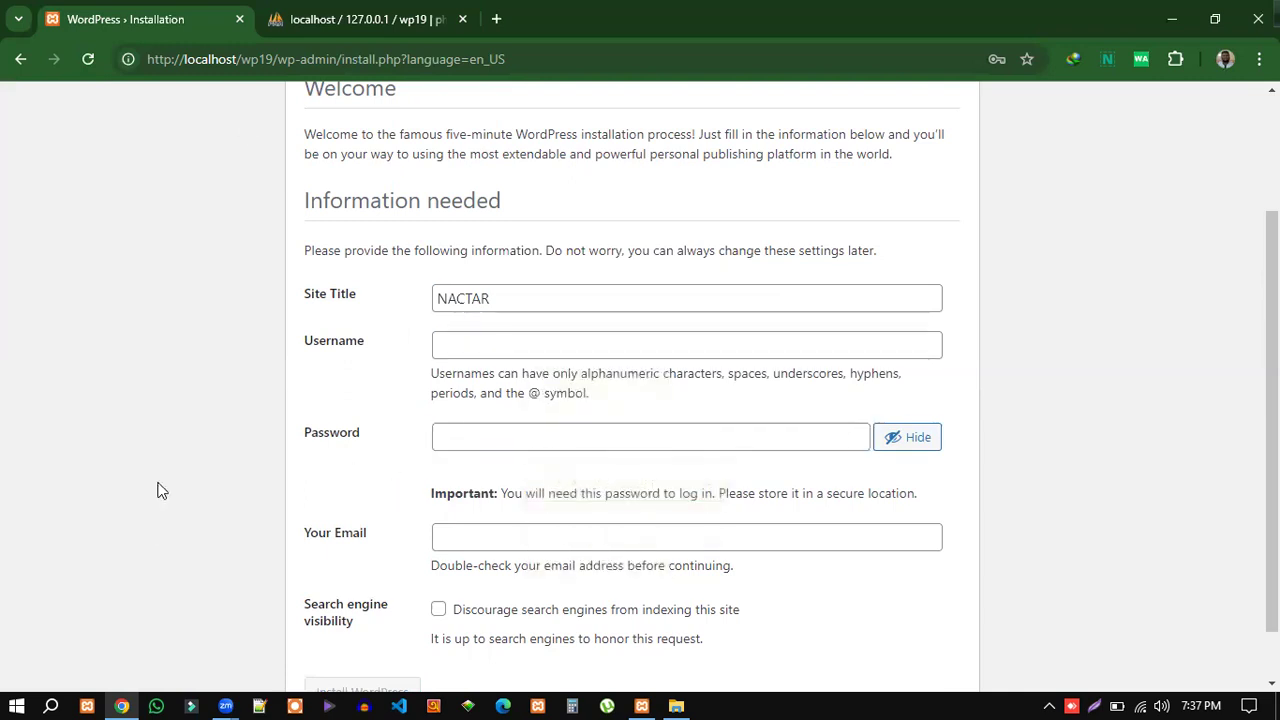
# Recheck the wp19 user list in phpMyAdmin, then return to the Username and Password fields.
pyautogui.scroll(-1, 220, 446)
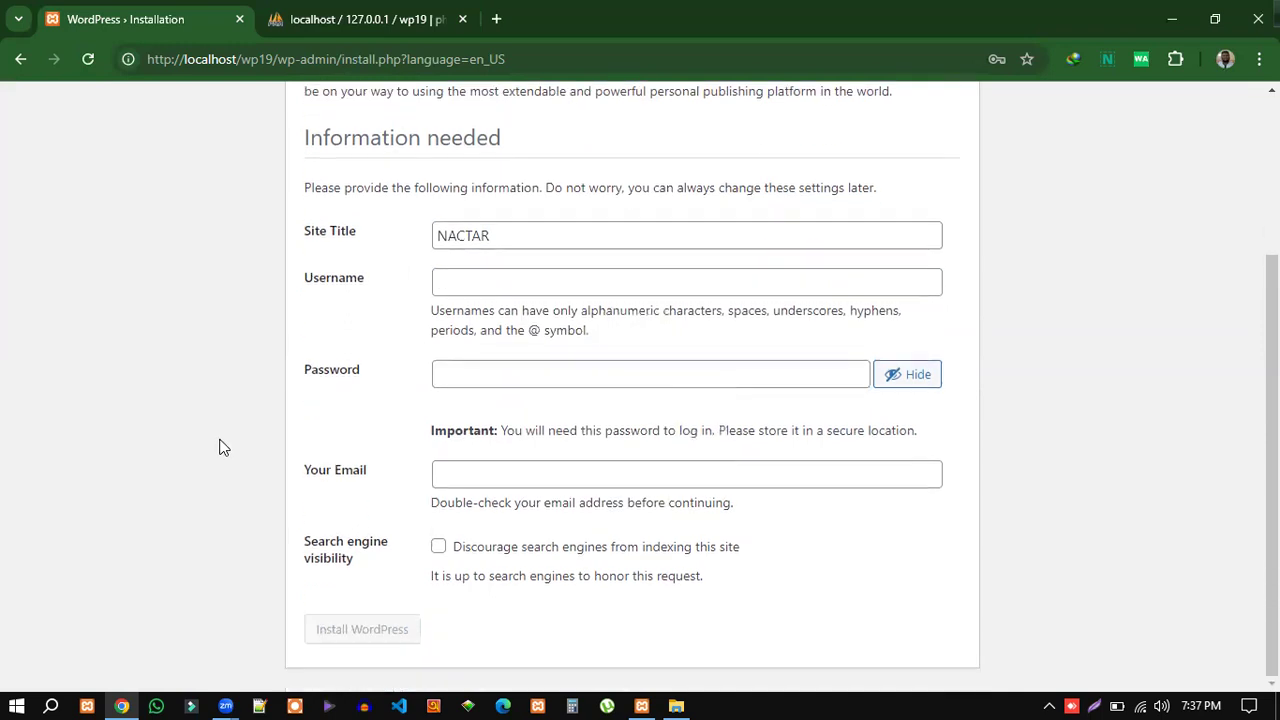
pyautogui.scroll(2, 220, 446)
pyautogui.click(352, 16)
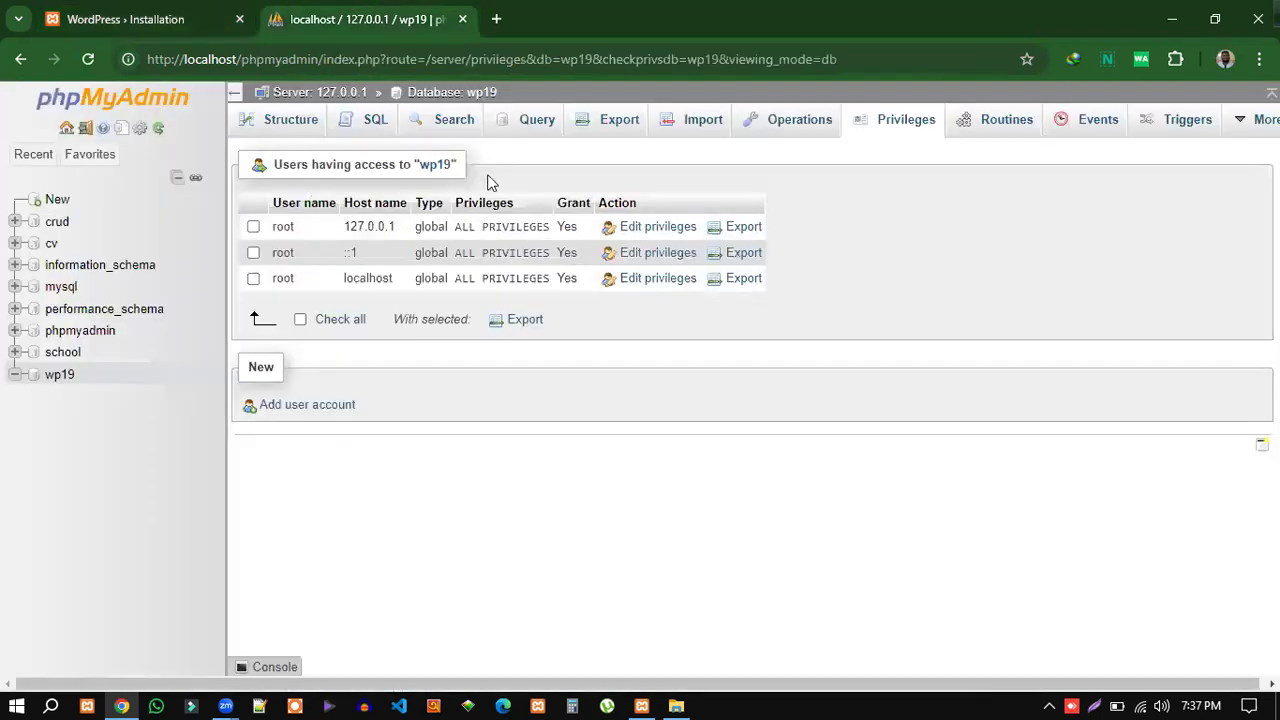
pyautogui.click(145, 20)
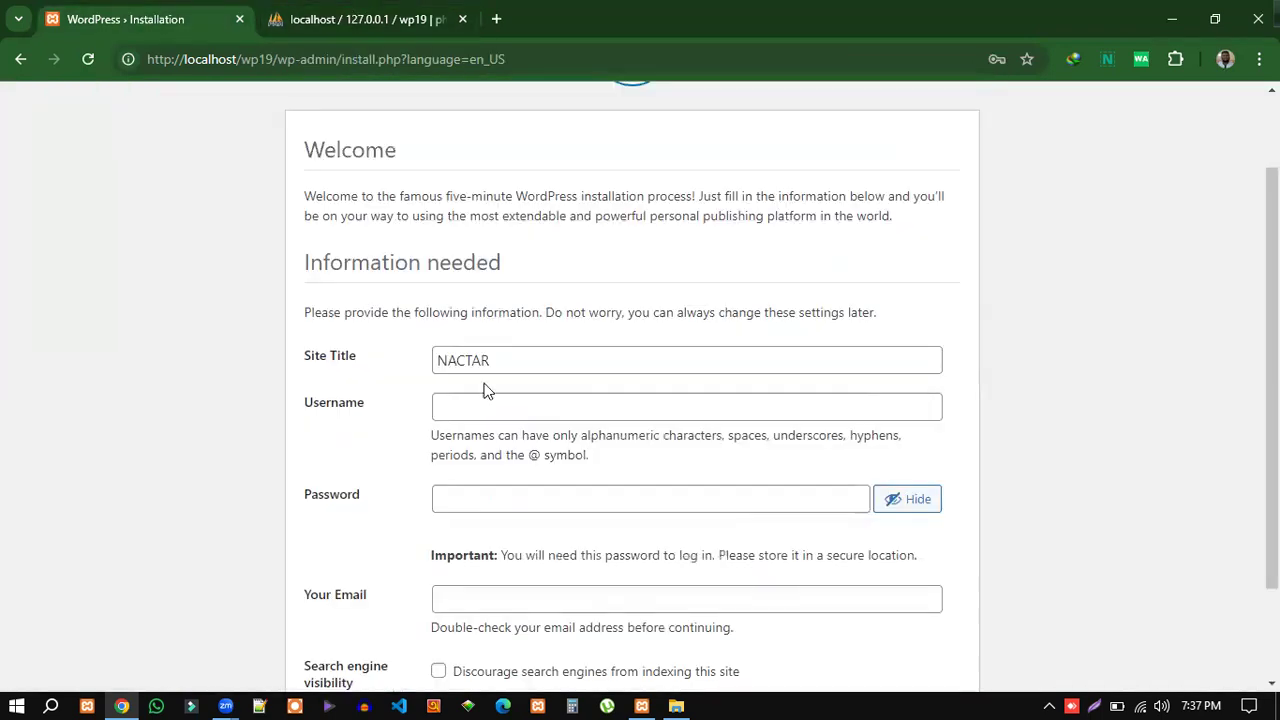
pyautogui.click(466, 410)
pyautogui.click(780, 490)
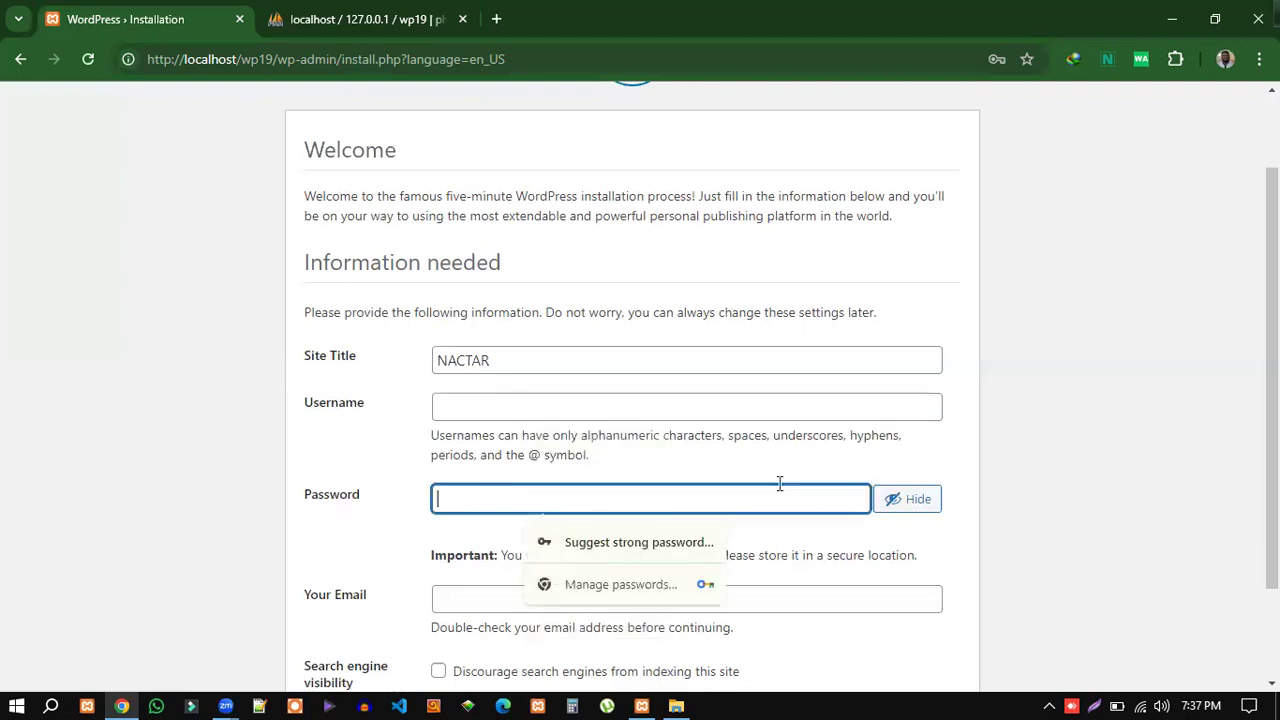
pyautogui.click(955, 451)
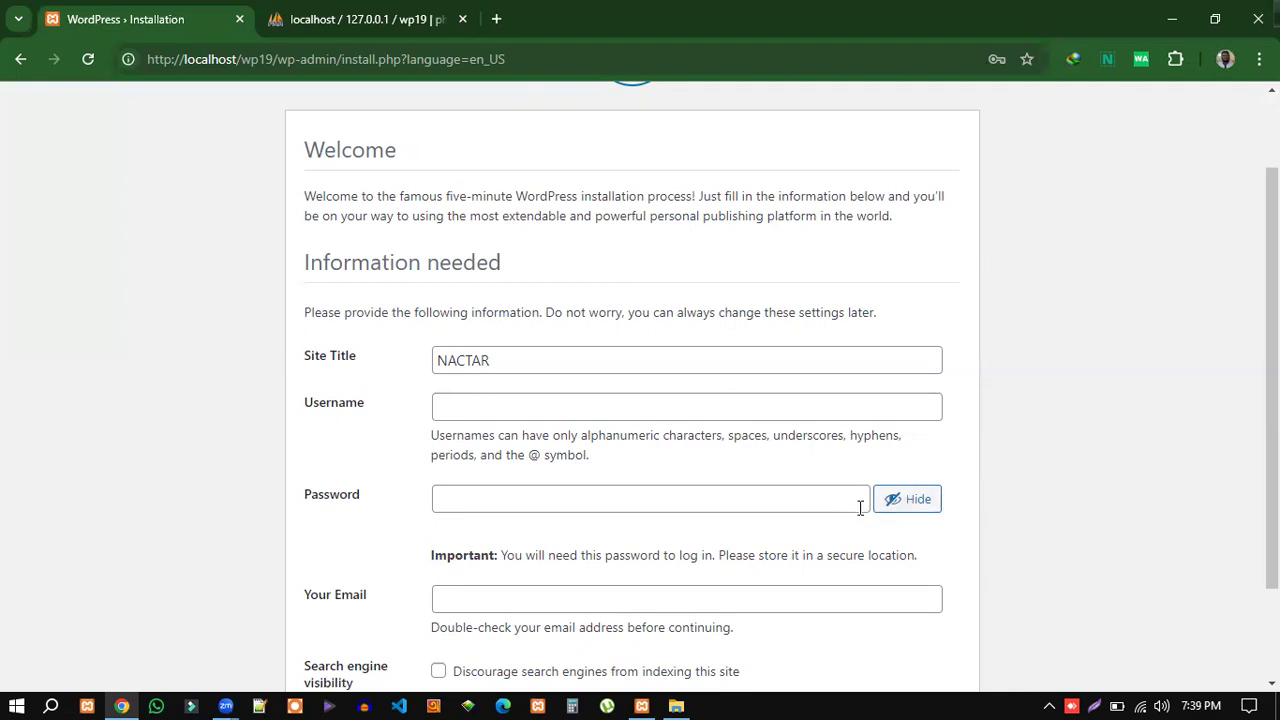
# Bring up the saved username suggestions under the empty Username field.
pyautogui.click(443, 413)
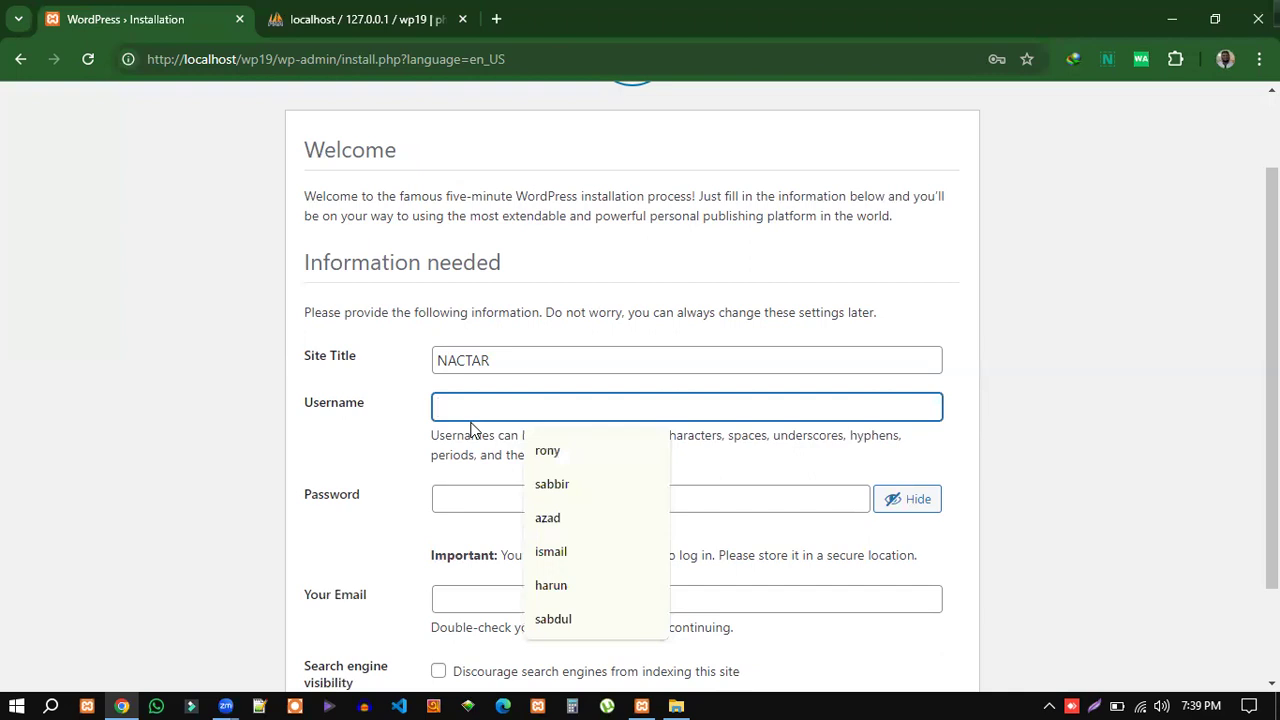
# Fill the administrator username from a saved suggestion and confirm use of the weak password.
pyautogui.click(548, 455)
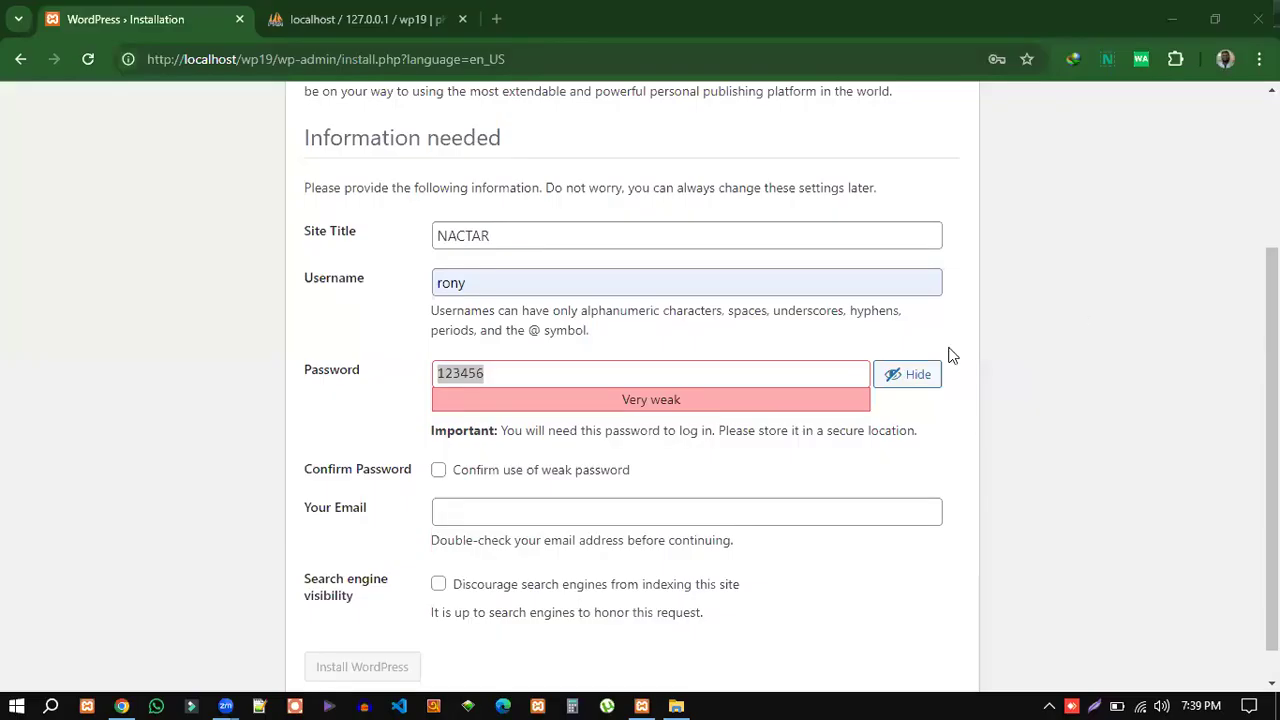
pyautogui.click(478, 283)
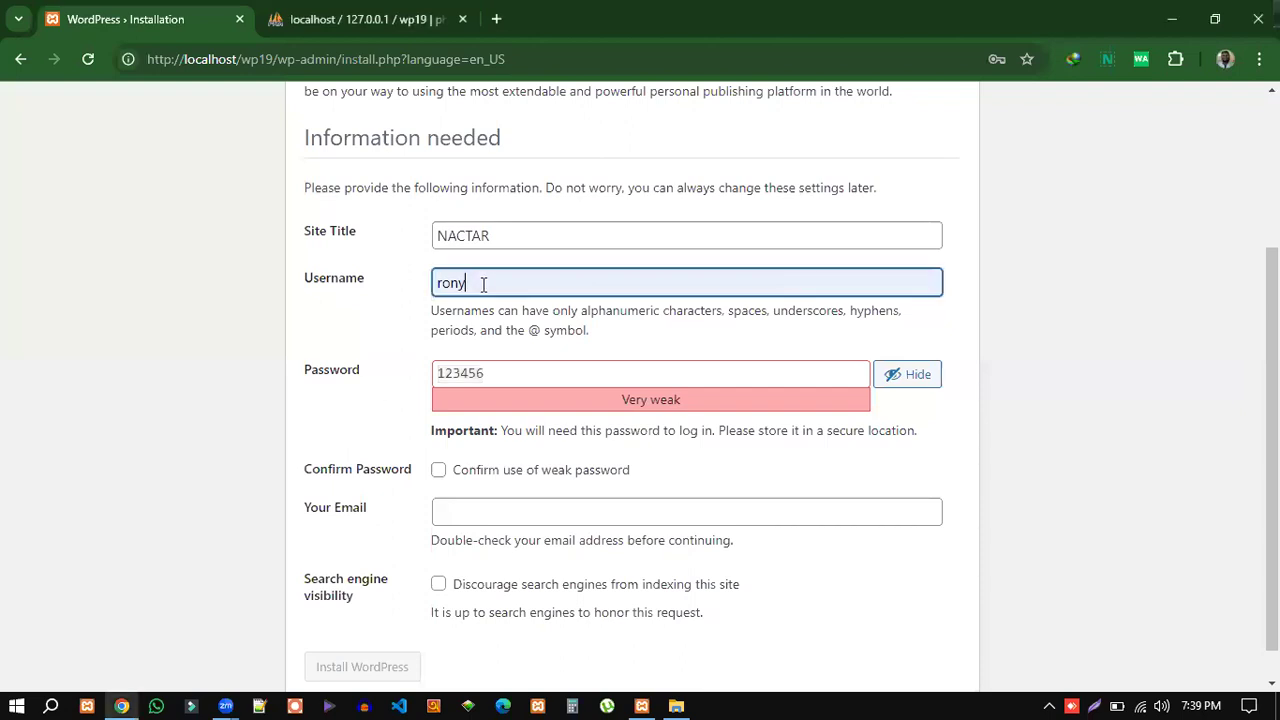
pyautogui.doubleClick(483, 284)
pyautogui.click(443, 340)
pyautogui.moveTo(434, 283); pyautogui.dragTo(480, 285)
pyautogui.moveTo(490, 373); pyautogui.dragTo(438, 374)
pyautogui.click(382, 410)
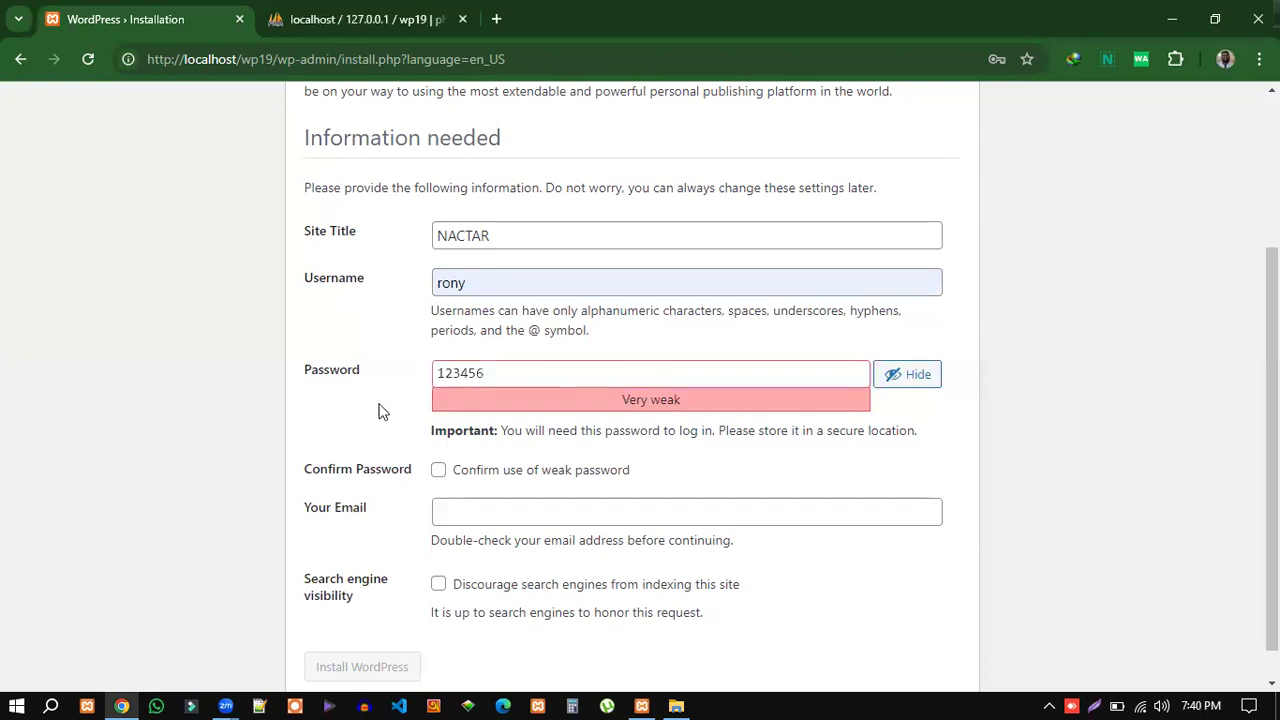
pyautogui.click(438, 470)
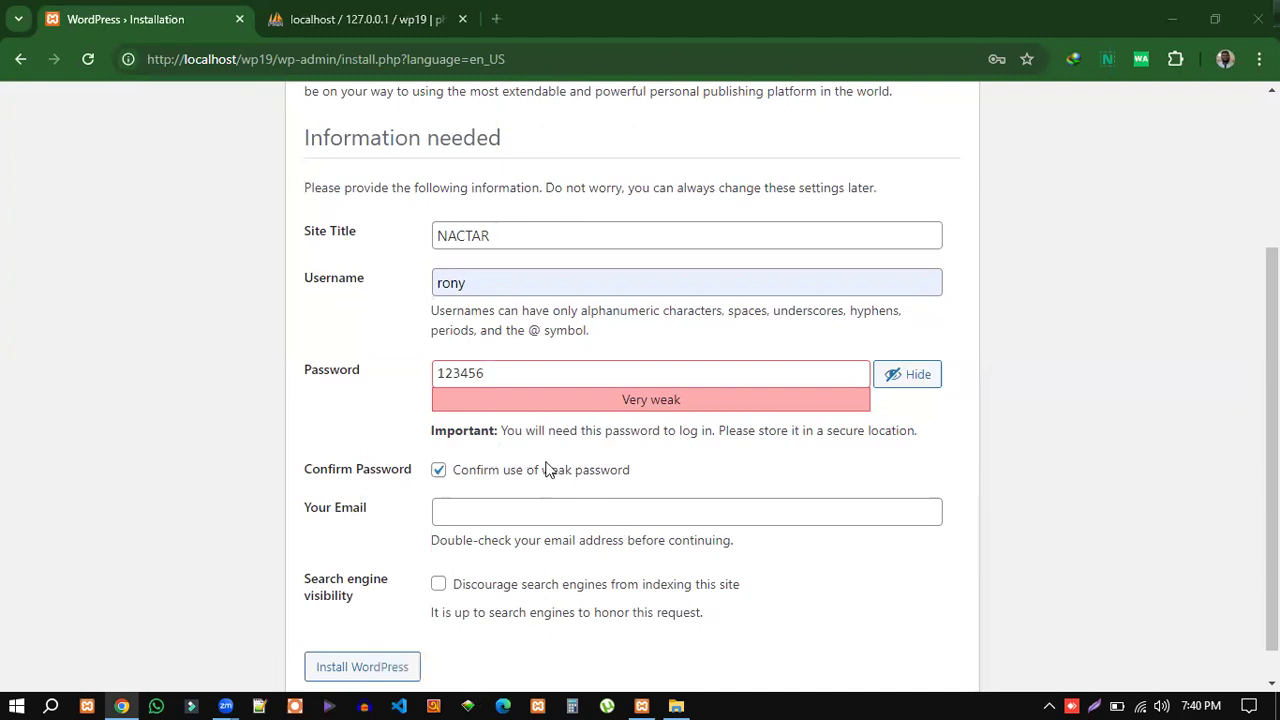
# Review the entered administrator username and very weak password on the install form.
pyautogui.click(442, 284)
pyautogui.doubleClick(450, 284)
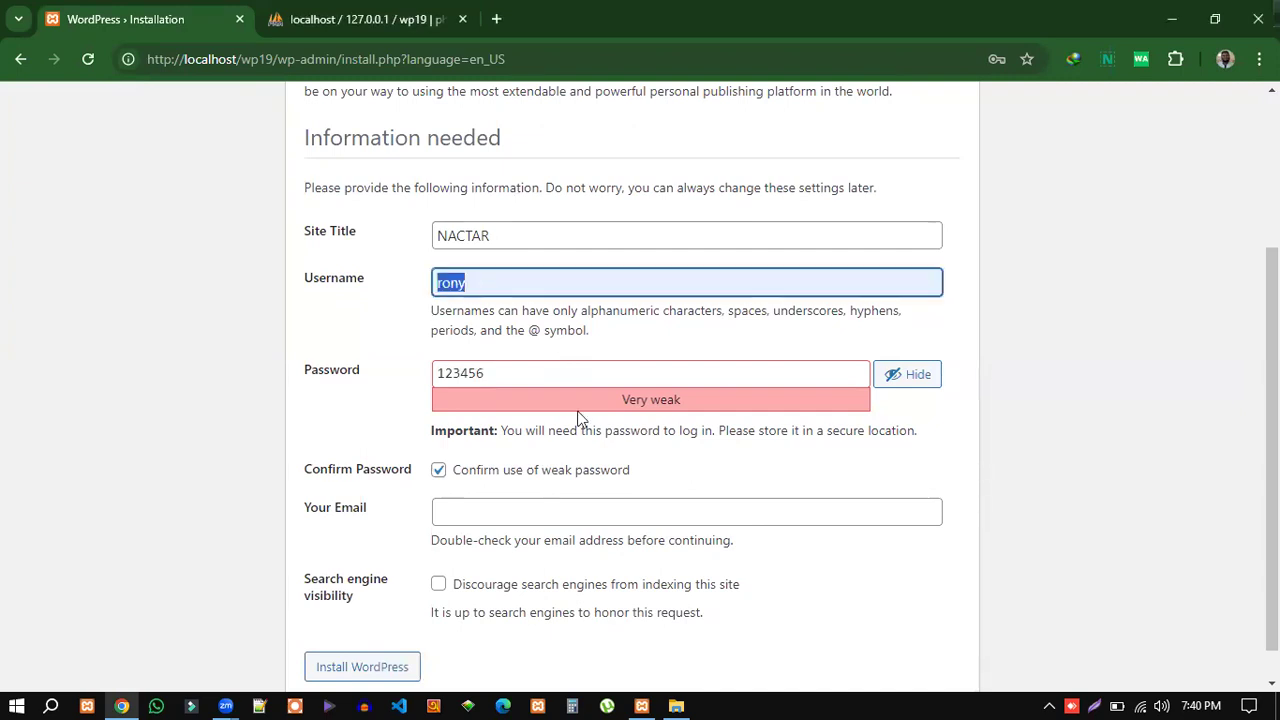
pyautogui.doubleClick(492, 372)
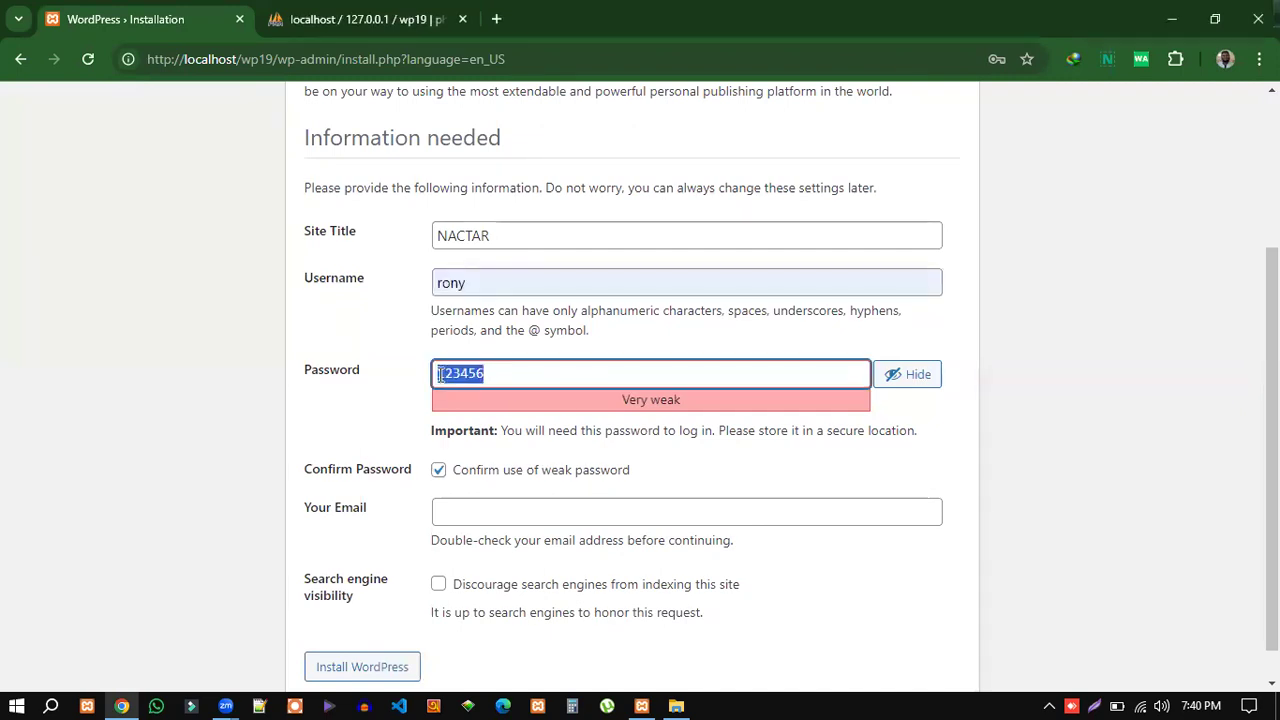
pyautogui.click(464, 283)
pyautogui.doubleClick(448, 284)
pyautogui.doubleClick(489, 370)
pyautogui.doubleClick(441, 284)
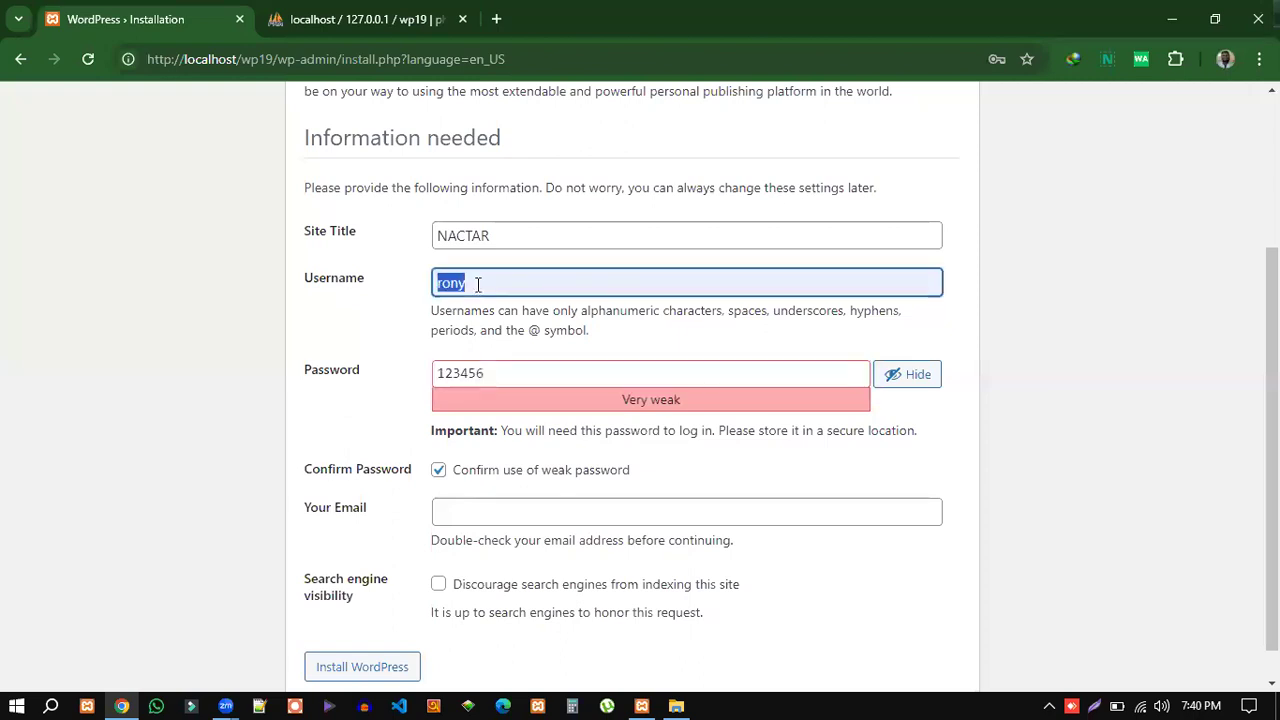
pyautogui.doubleClick(488, 372)
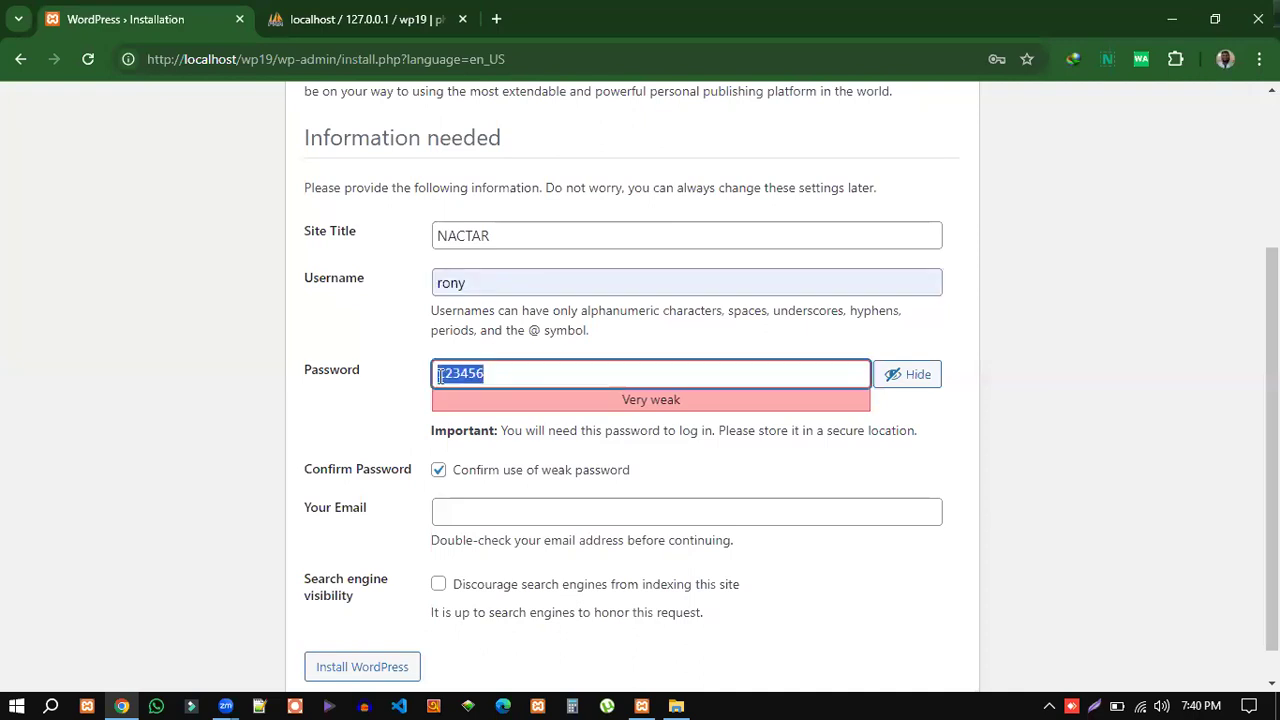
pyautogui.click(466, 288)
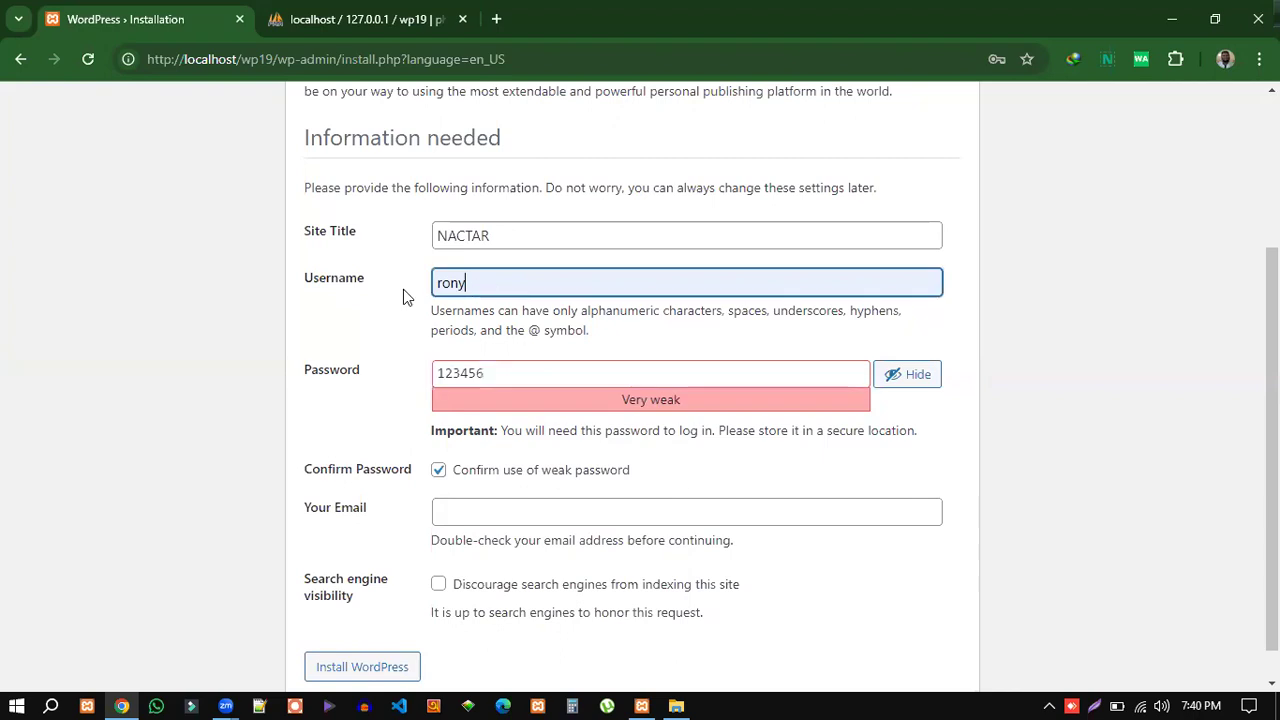
pyautogui.doubleClick(493, 373)
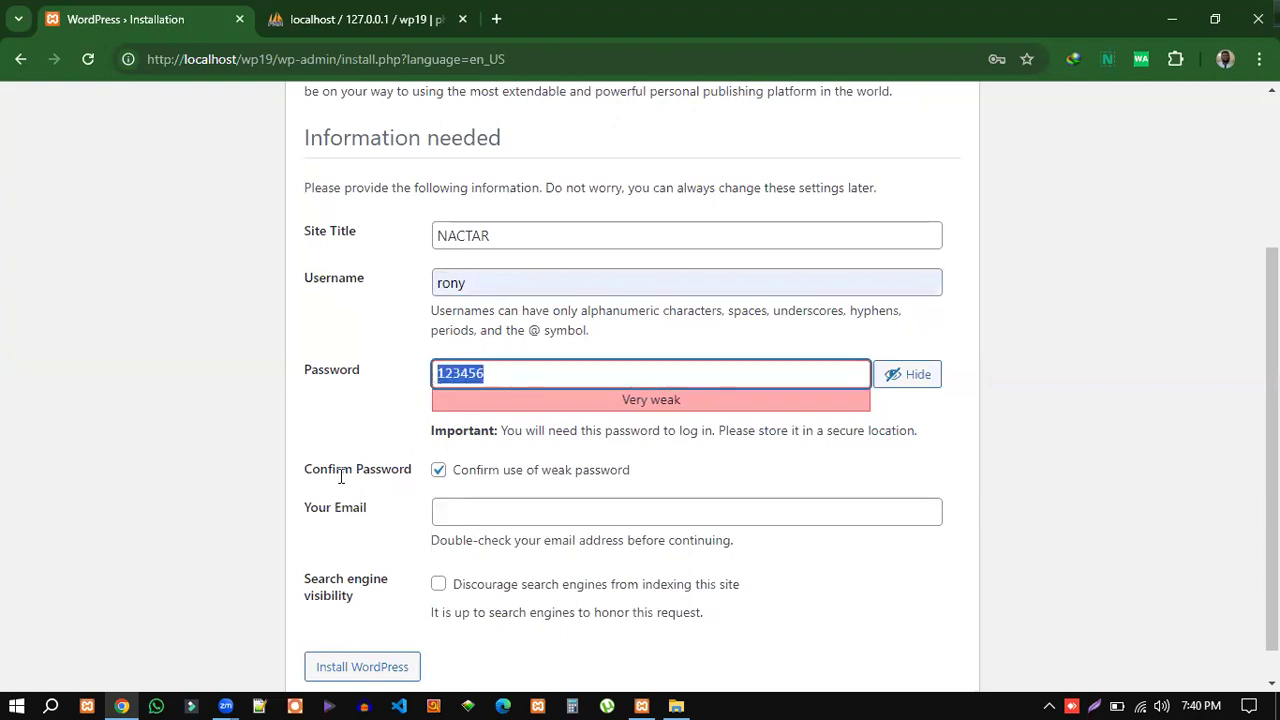
pyautogui.click(493, 375)
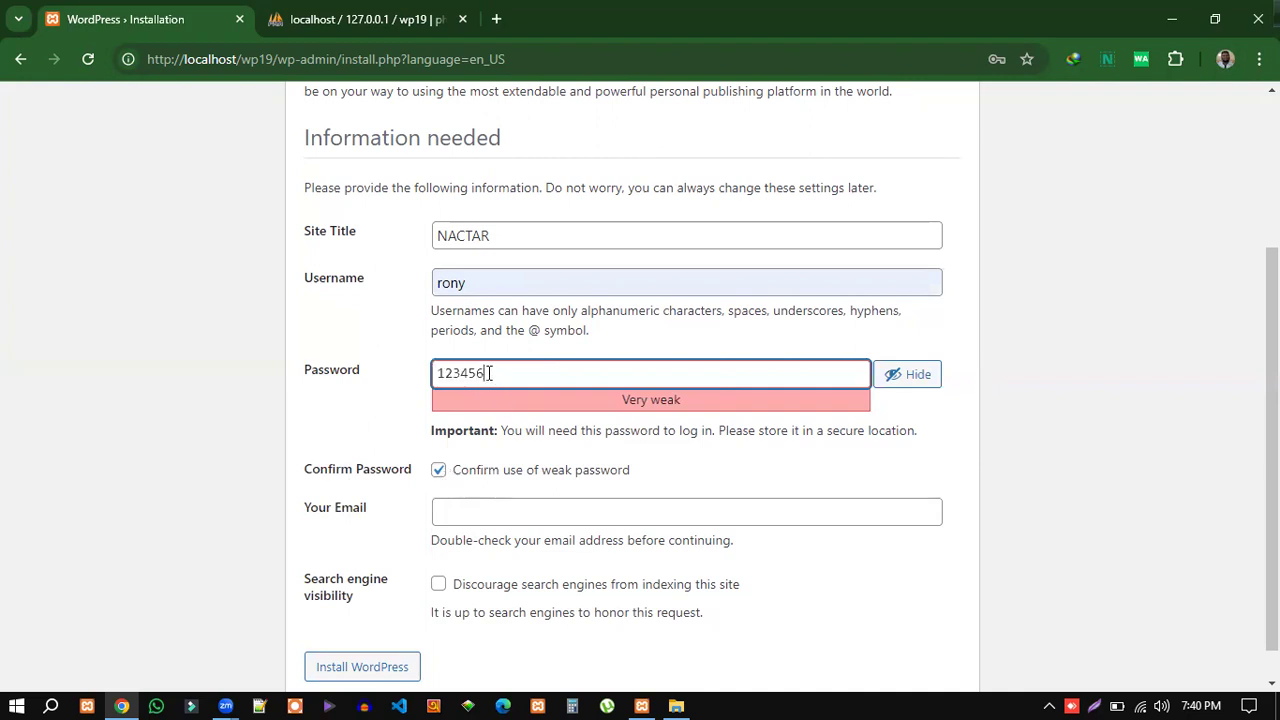
pyautogui.moveTo(493, 375); pyautogui.dragTo(436, 375)
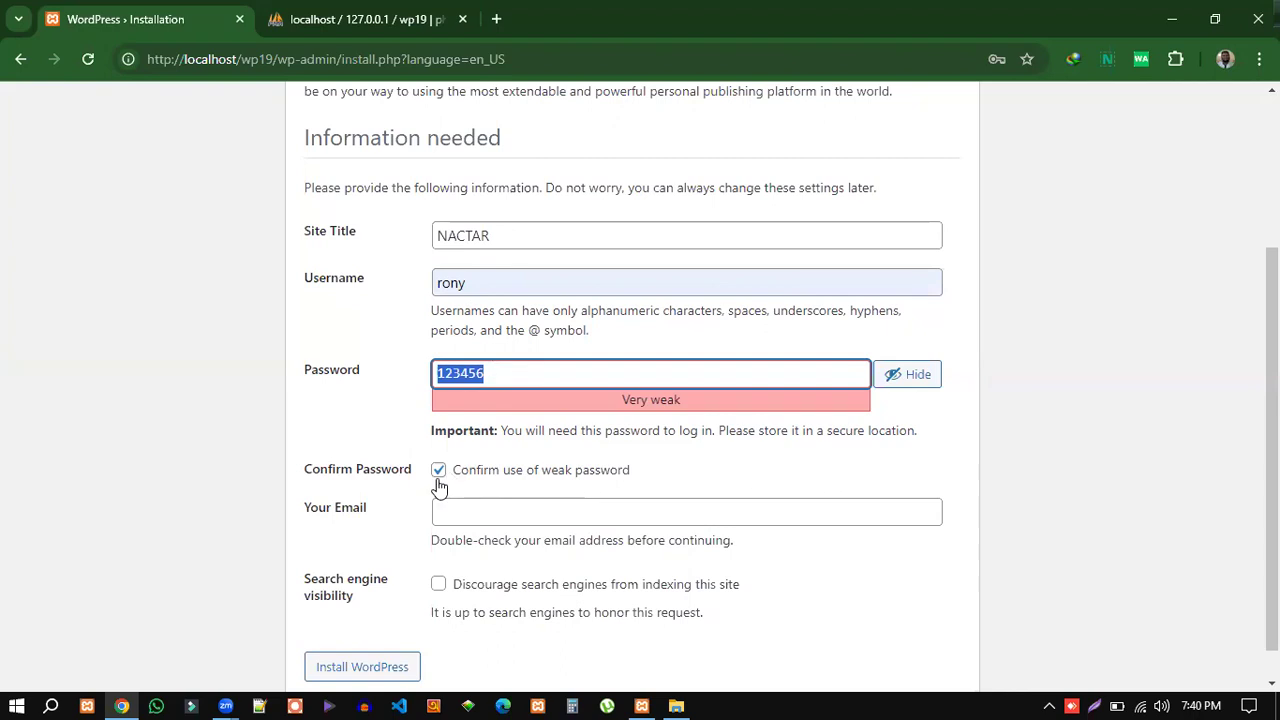
pyautogui.scroll(-1, 614, 469)
# Fill in the admin e-mail from the saved autofill address.
pyautogui.click(483, 479)
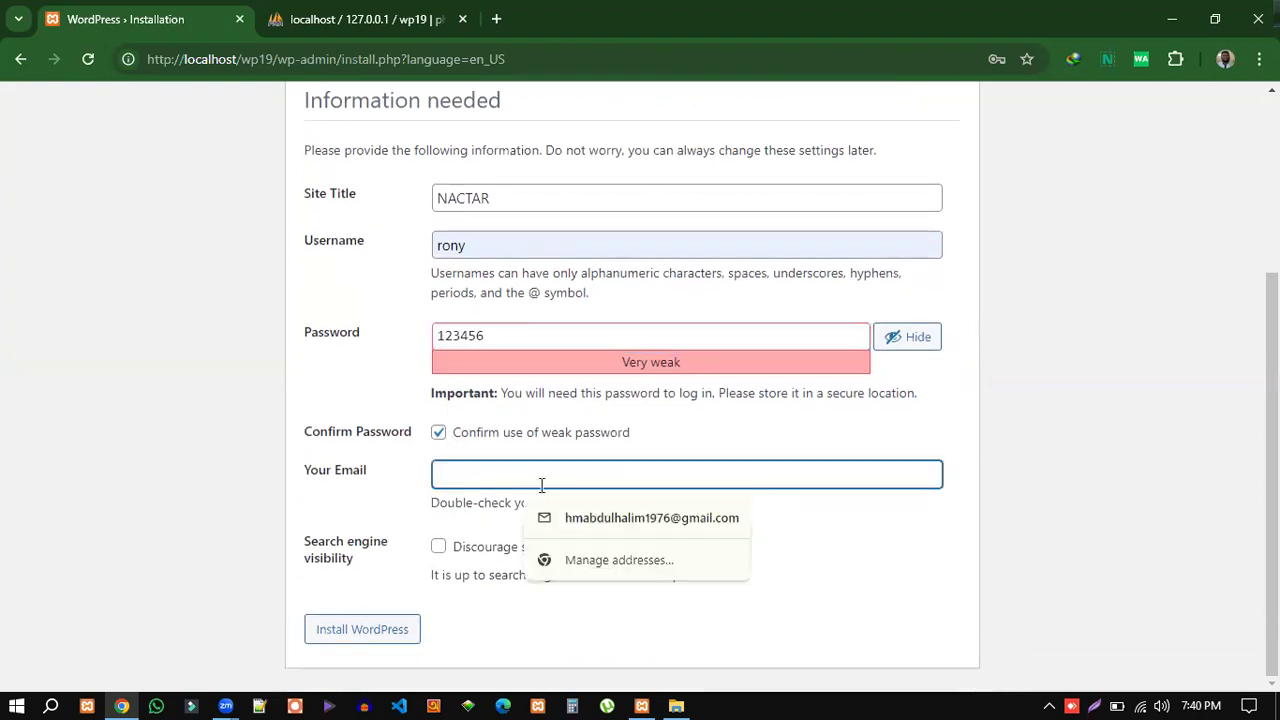
pyautogui.click(590, 530)
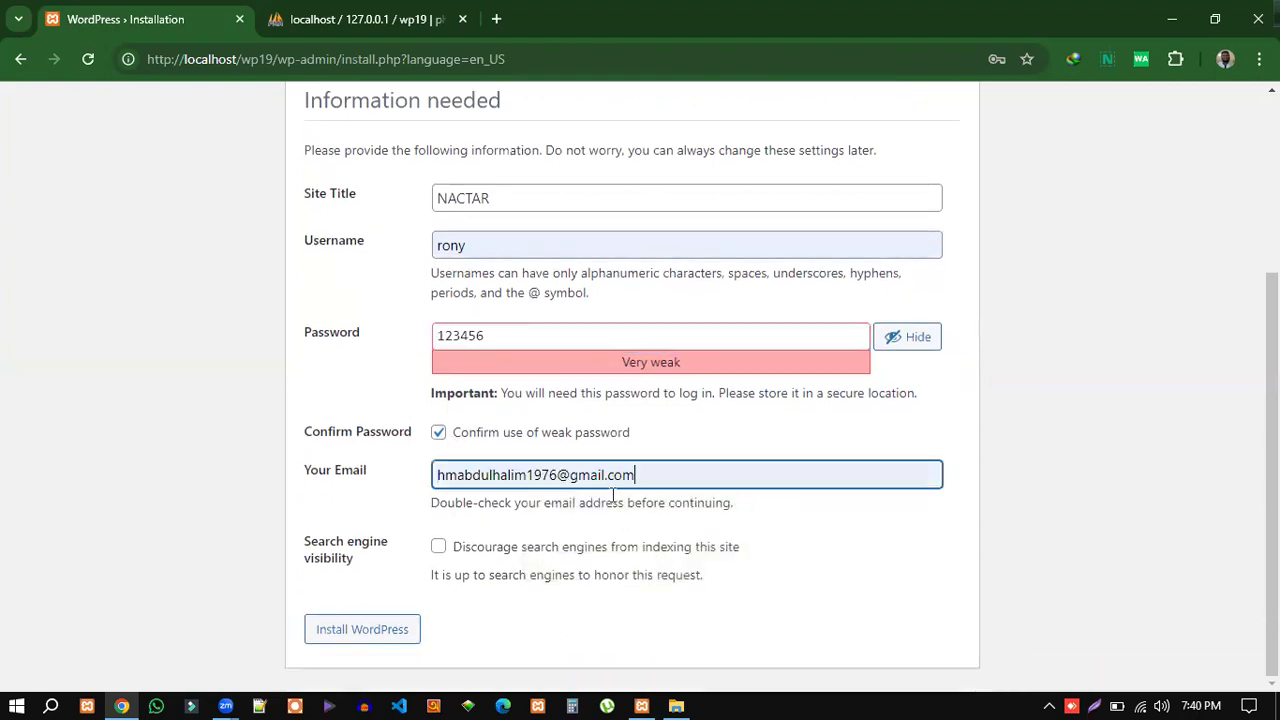
pyautogui.moveTo(636, 475); pyautogui.dragTo(437, 475)
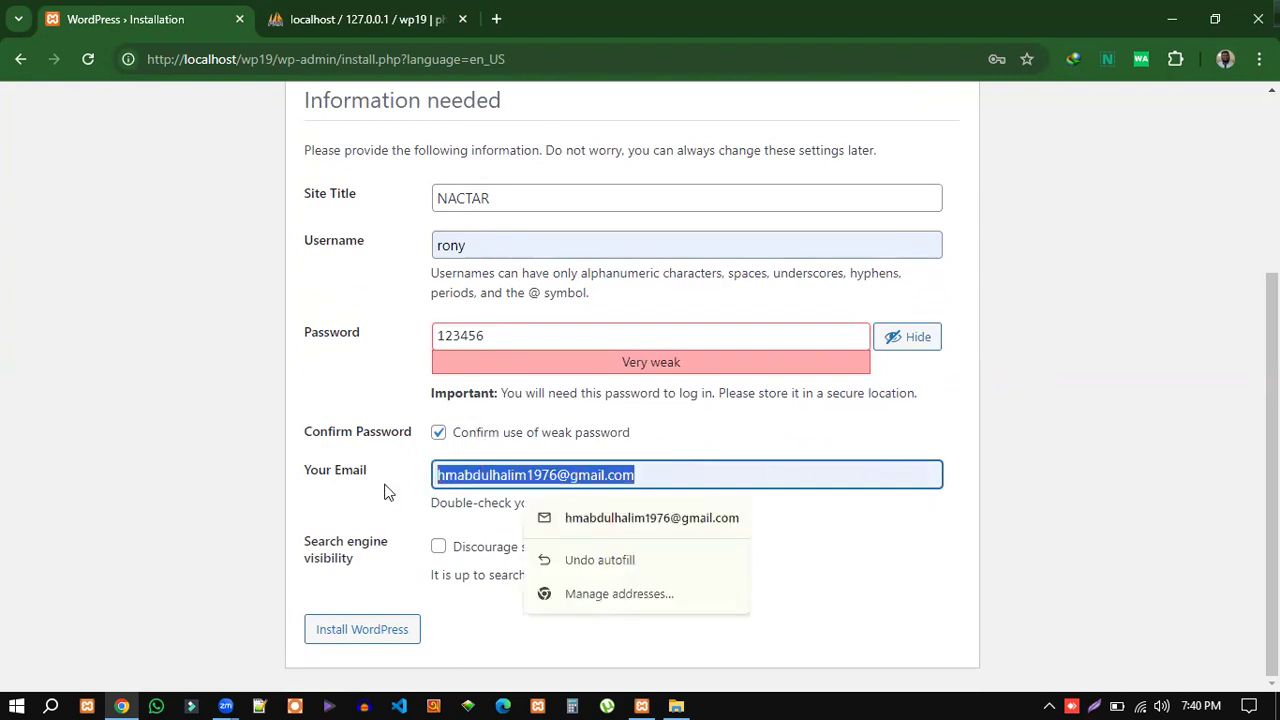
pyautogui.click(791, 540)
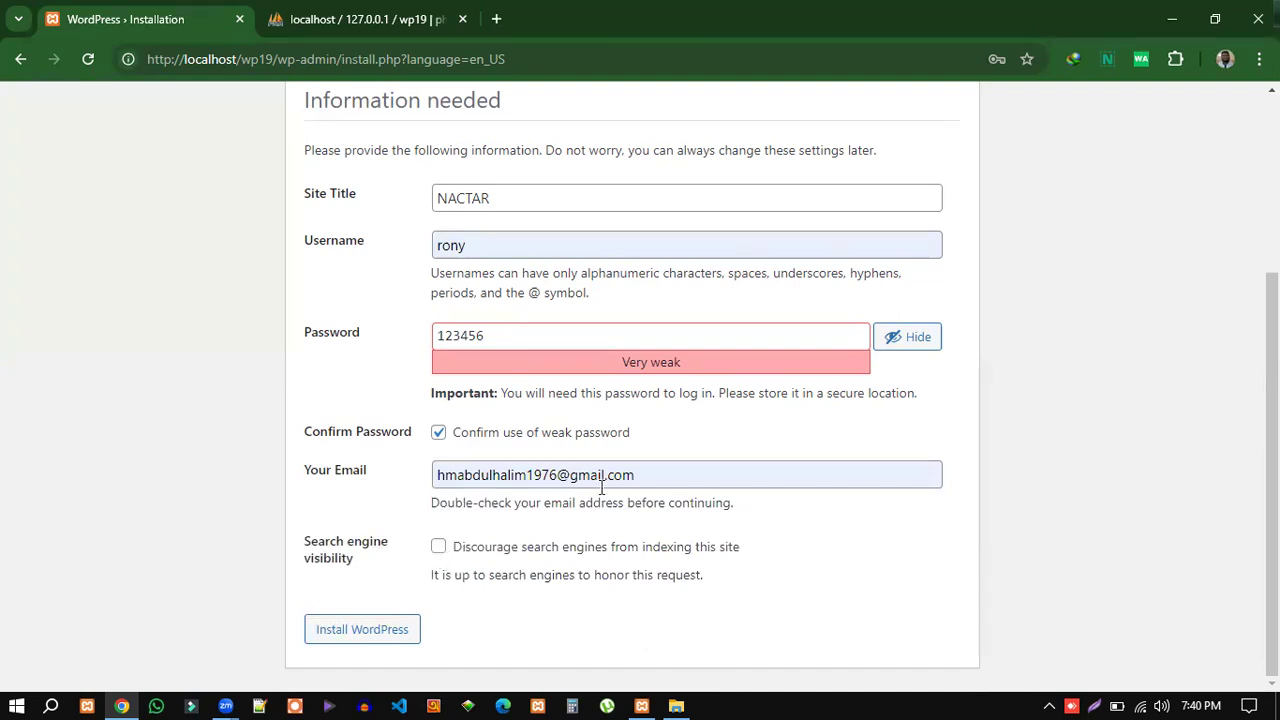
# Install WordPress and dismiss the saved-passwords breach warning.
pyautogui.scroll(1, 536, 270)
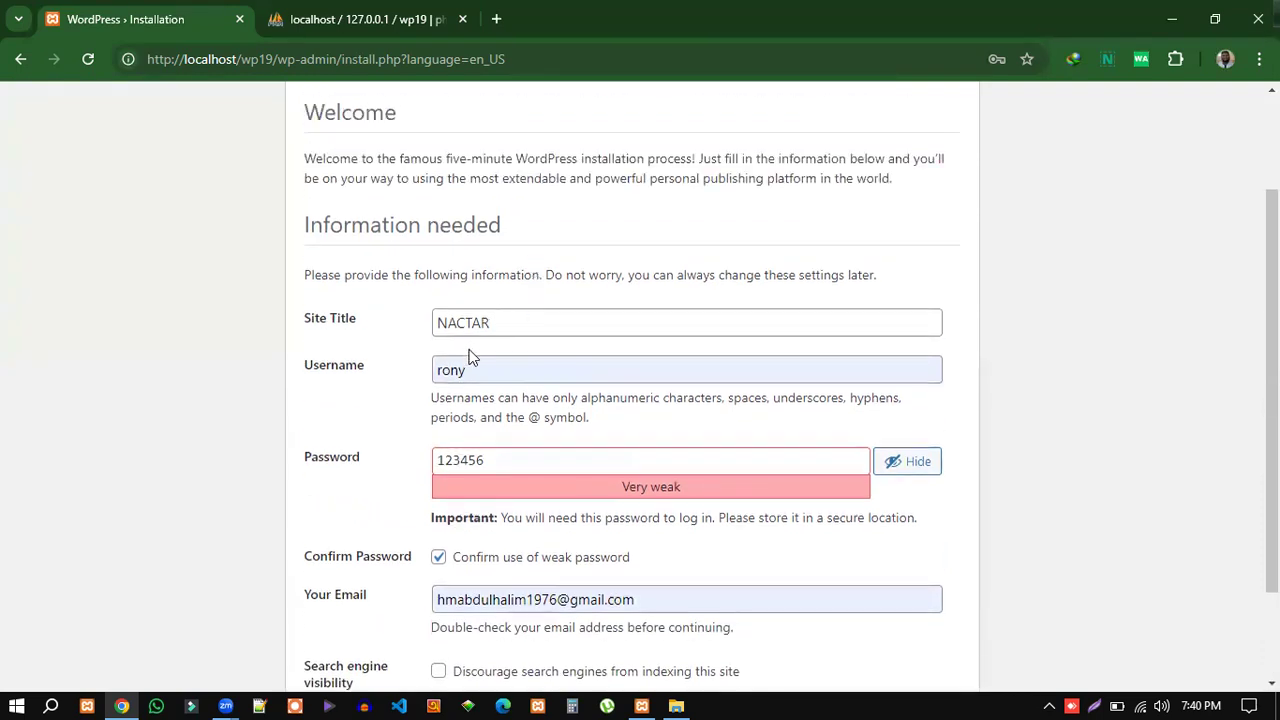
pyautogui.scroll(-1, 481, 325)
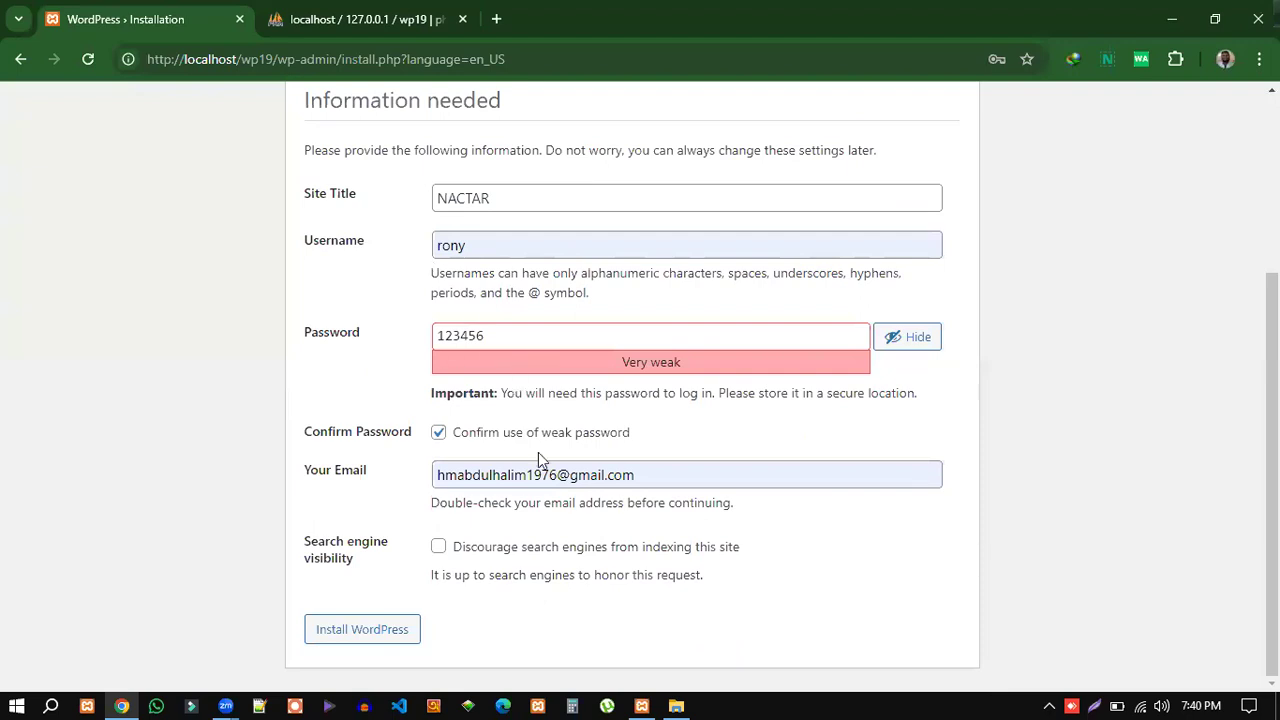
pyautogui.click(412, 622)
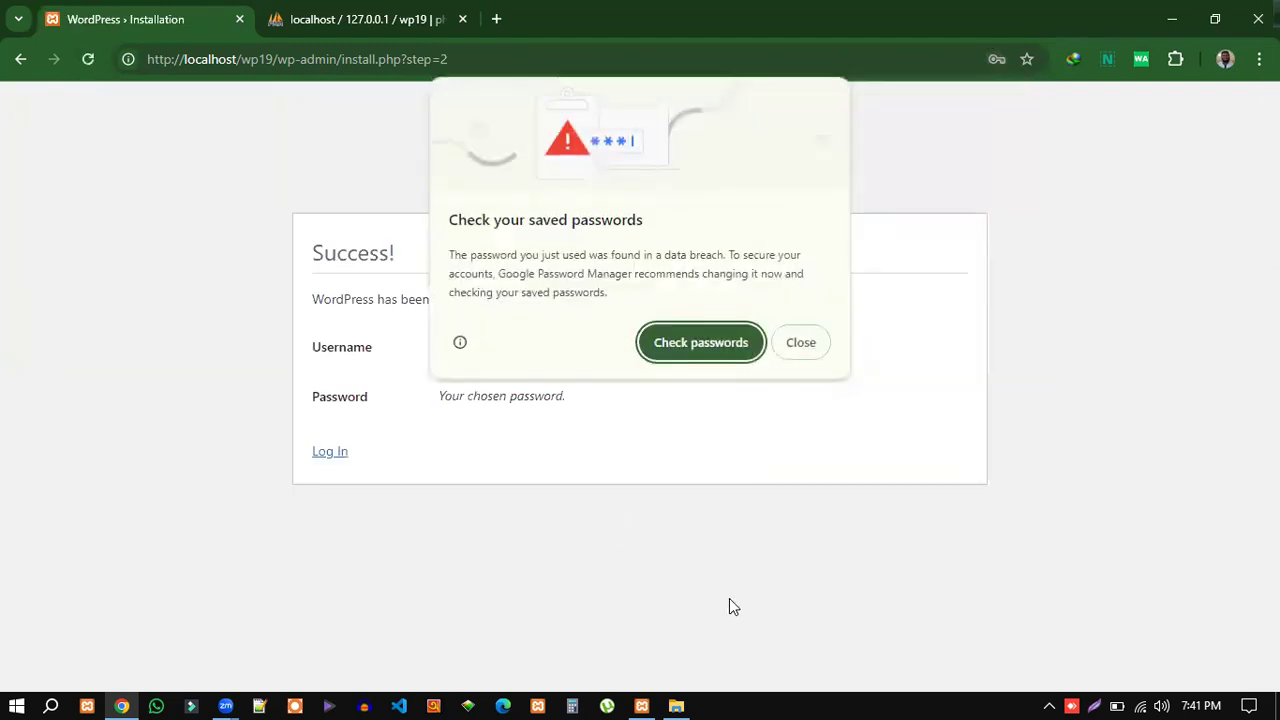
pyautogui.click(1003, 350)
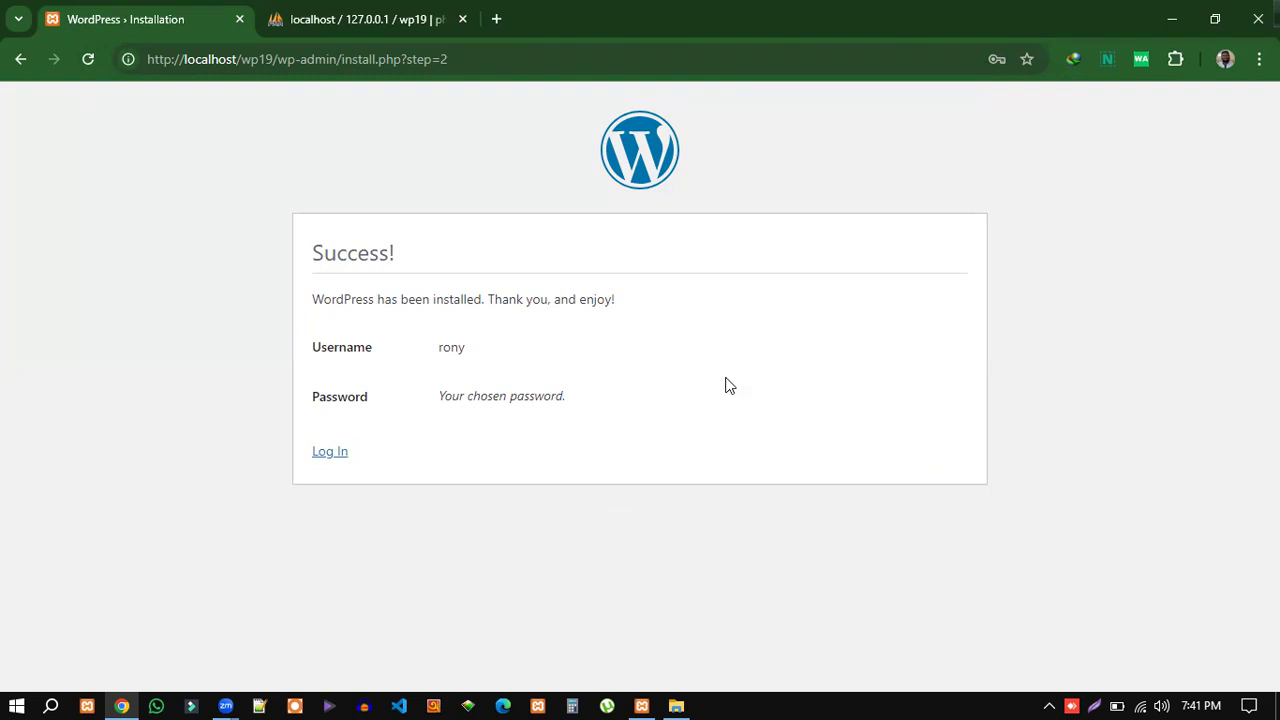
# Load localhost/wp19 in a new tab to view the NACTAR front page.
pyautogui.click(498, 19)
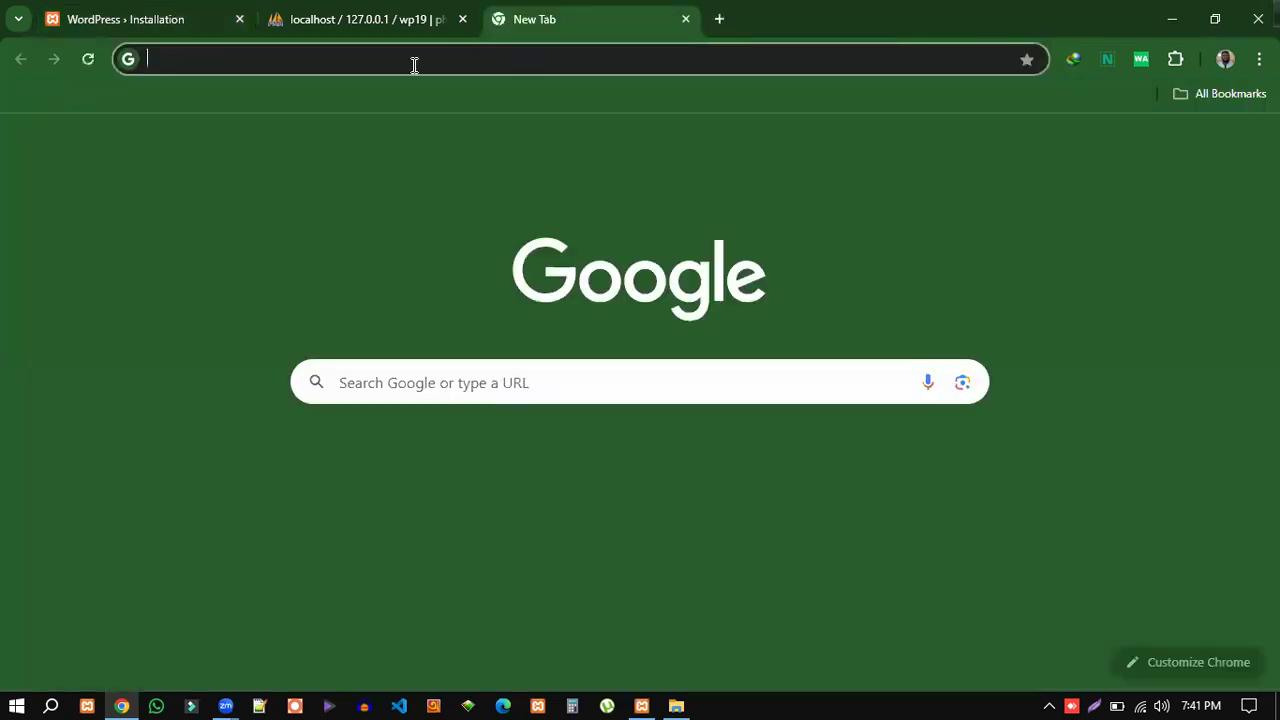
pyautogui.write('lo')
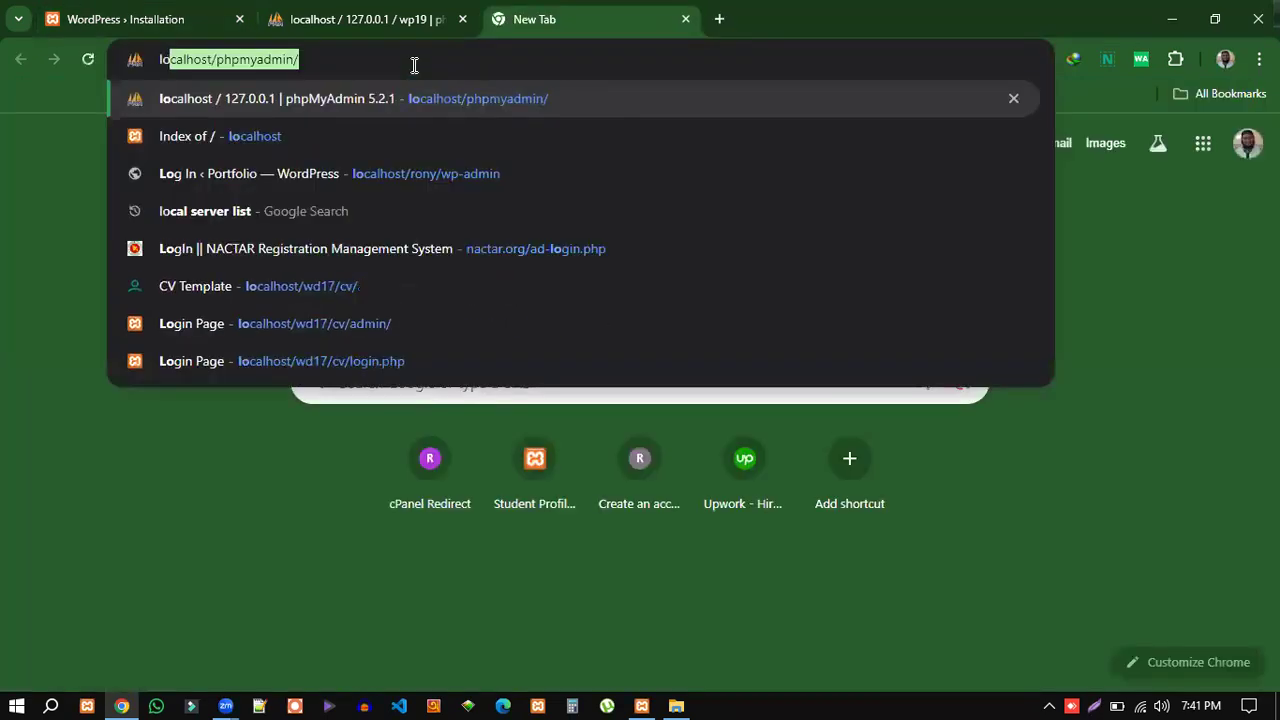
pyautogui.press('Right')
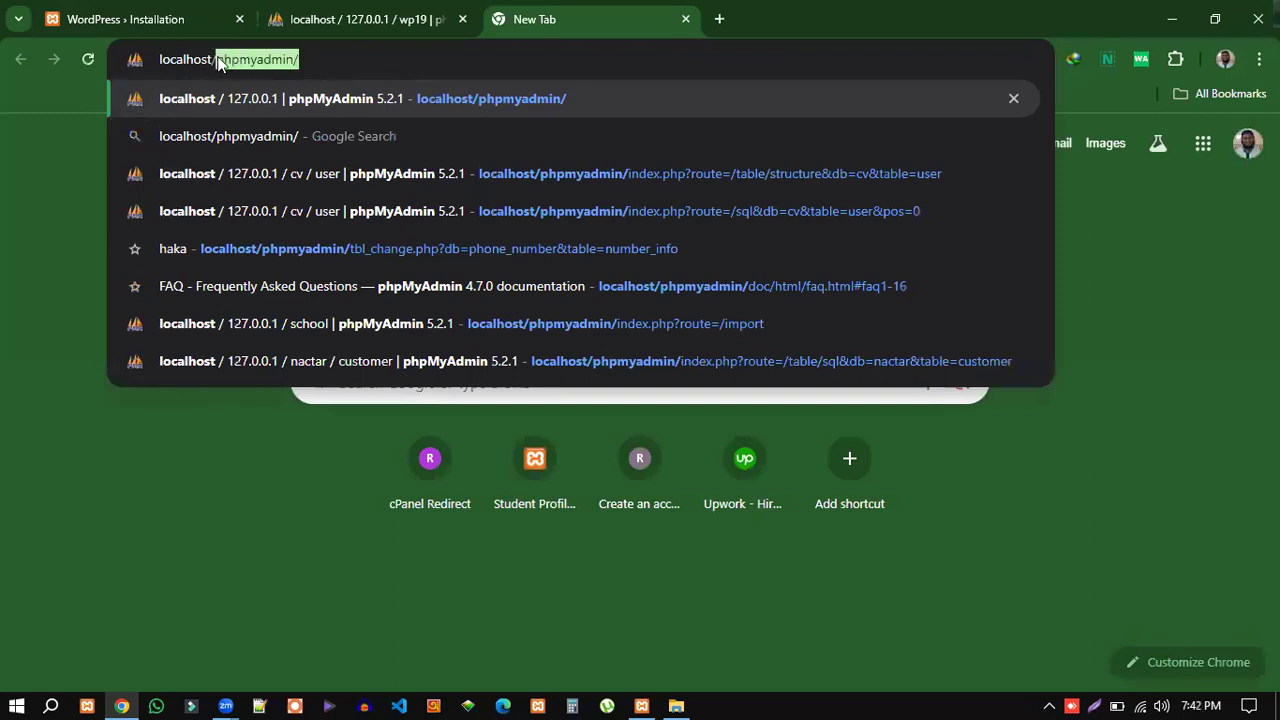
pyautogui.write('wp19')
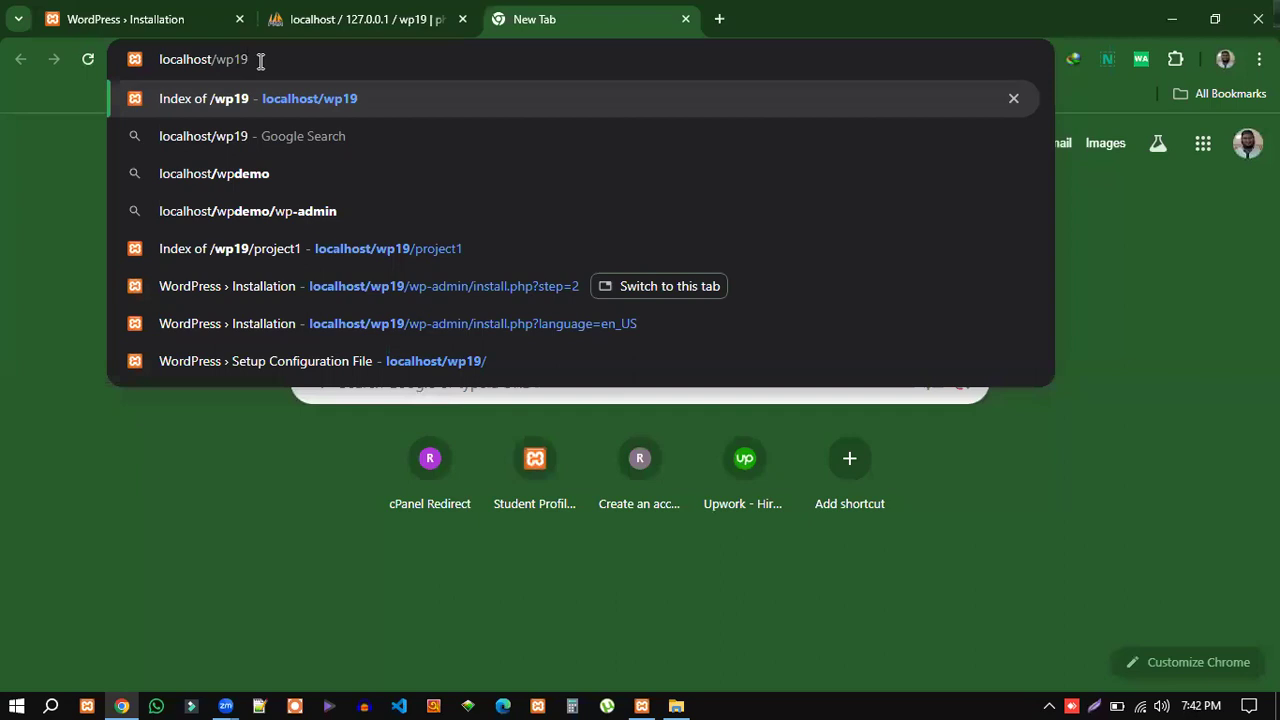
pyautogui.press('Return')
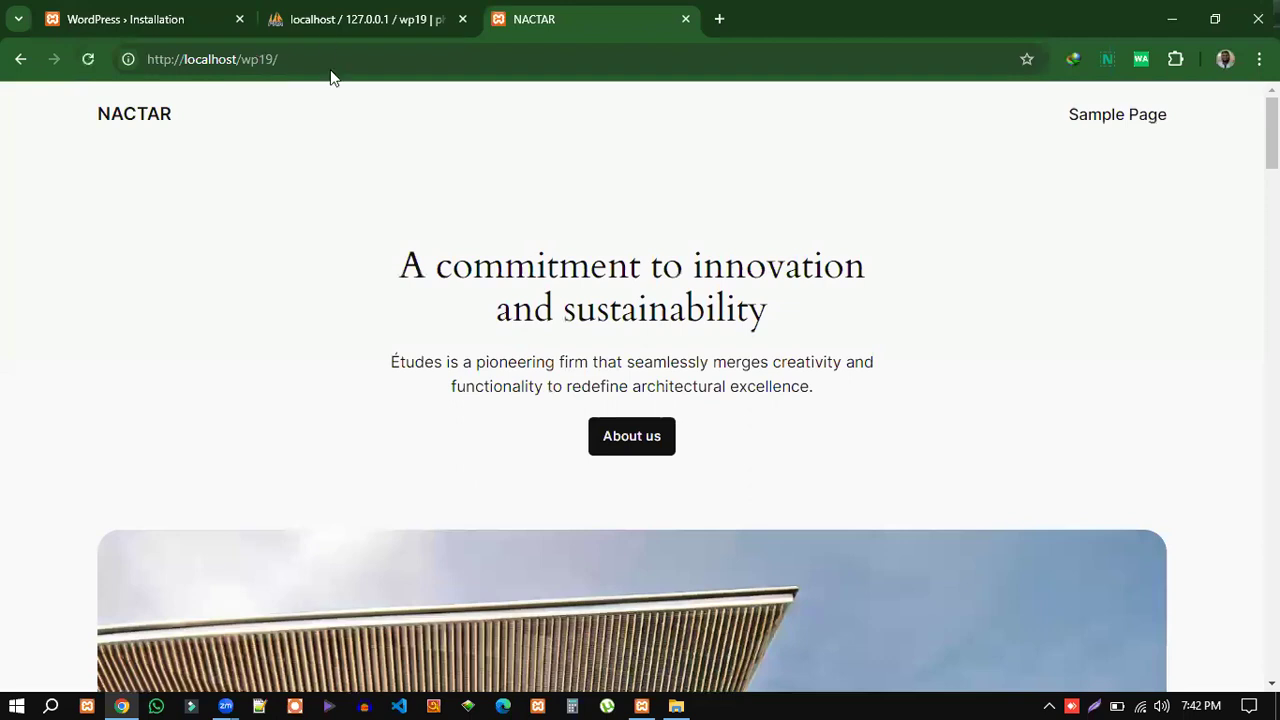
pyautogui.scroll(-1, 1168, 289)
pyautogui.scroll(2, 1103, 297)
pyautogui.scroll(-4, 993, 280)
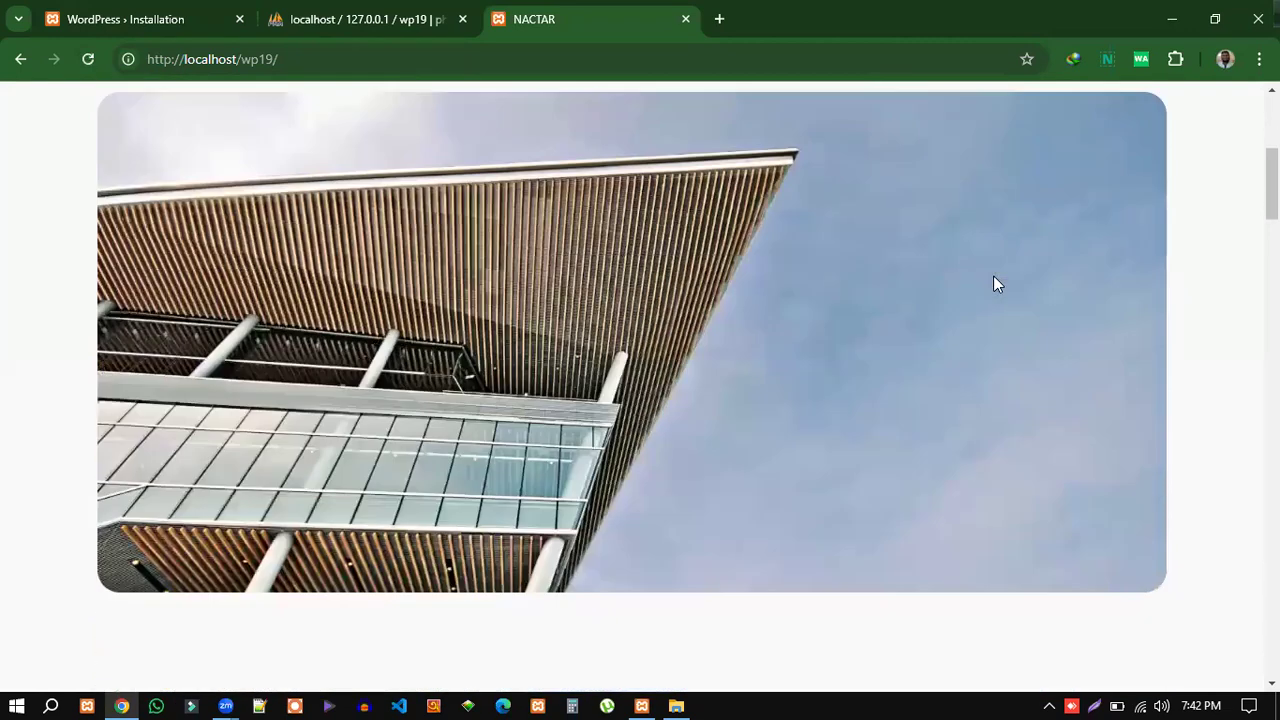
pyautogui.scroll(-4, 1150, 335)
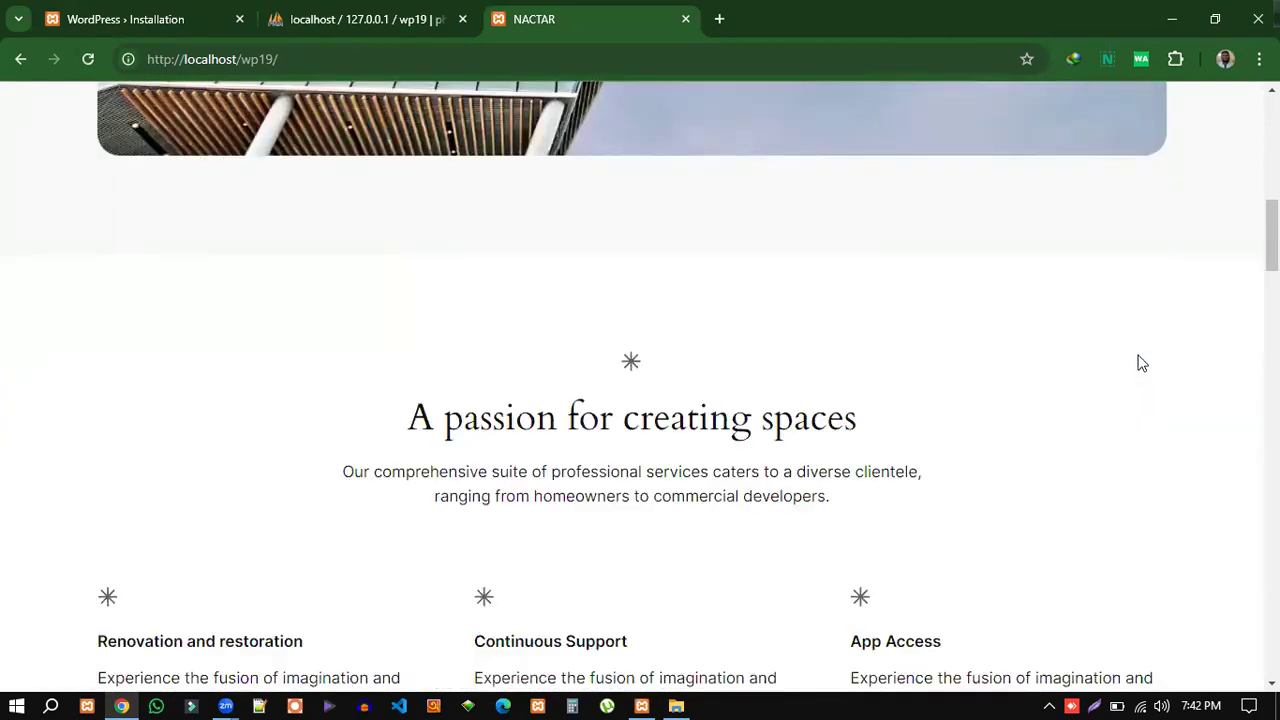
pyautogui.scroll(-6, 1000, 370)
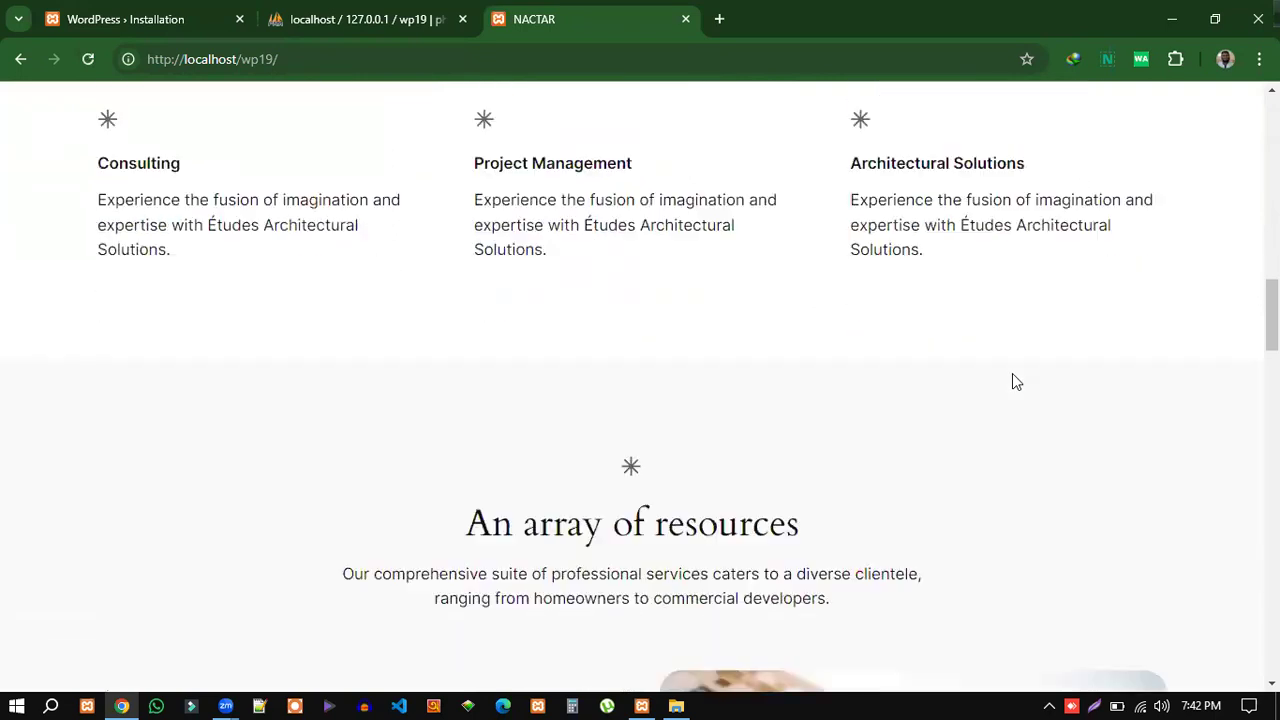
pyautogui.scroll(-7, 1012, 380)
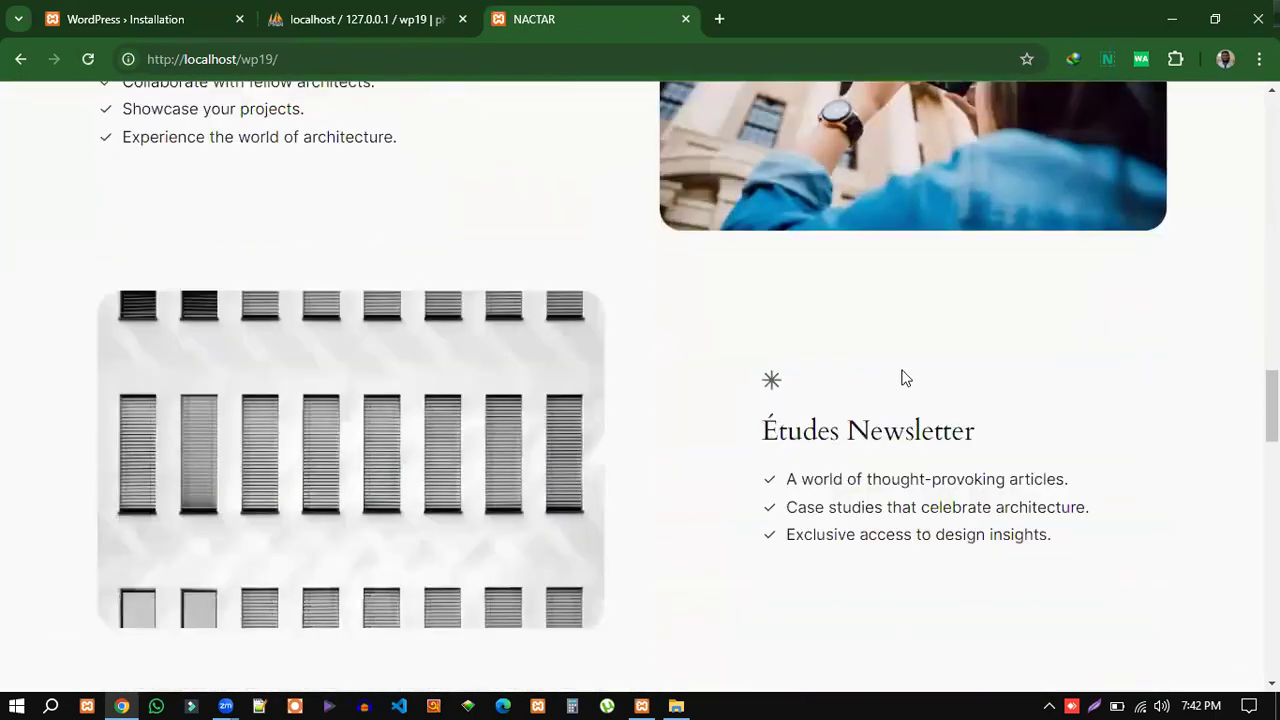
pyautogui.scroll(-11, 903, 377)
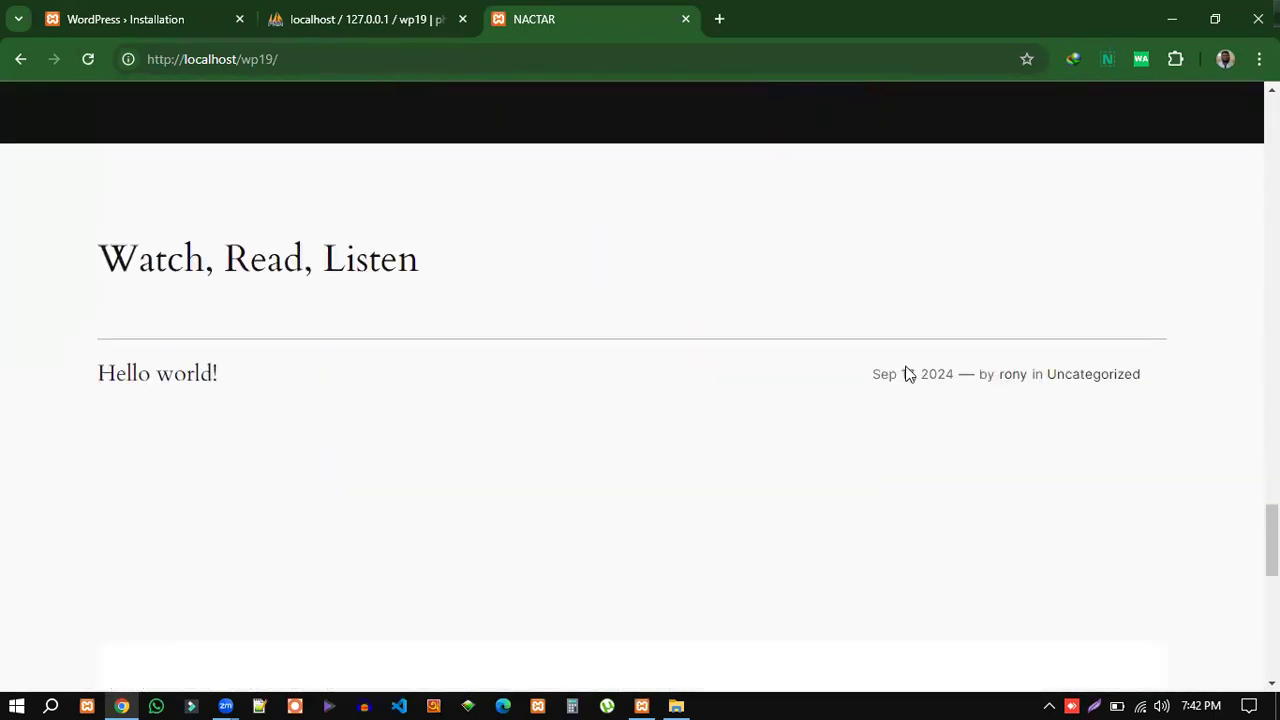
pyautogui.scroll(-8, 908, 373)
pyautogui.scroll(17, 999, 508)
pyautogui.scroll(15, 993, 484)
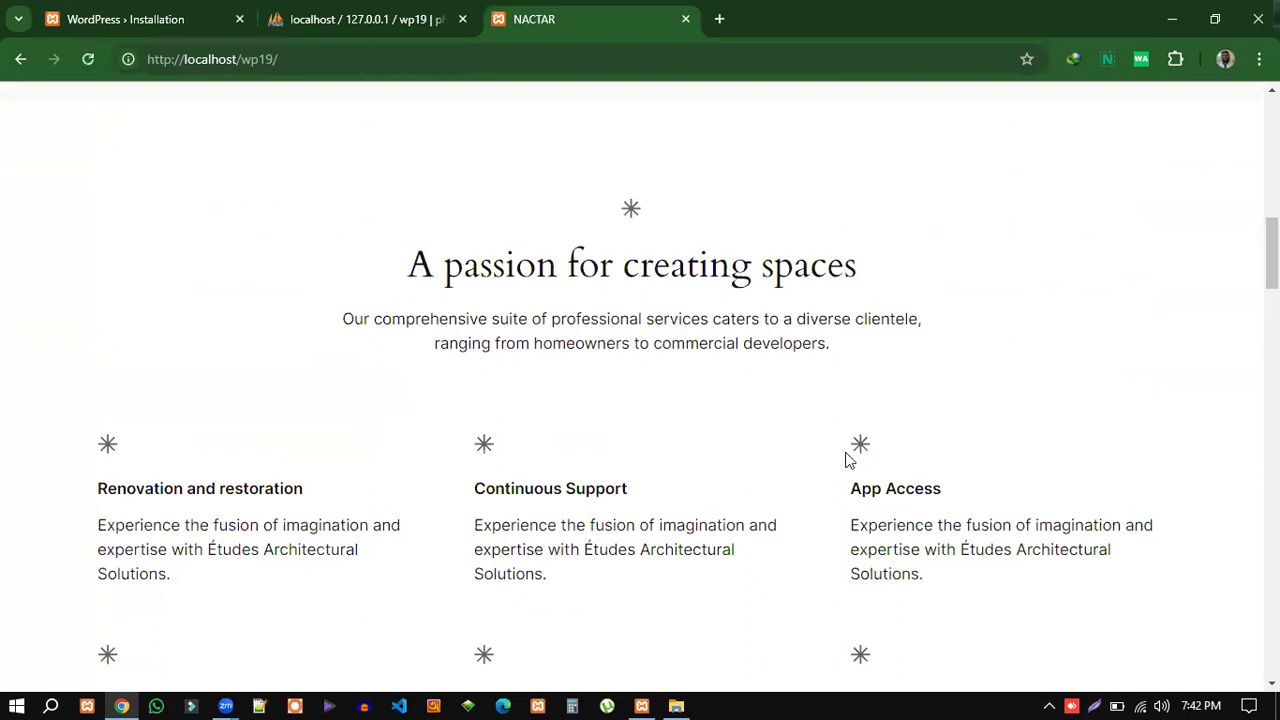
pyautogui.scroll(8, 845, 452)
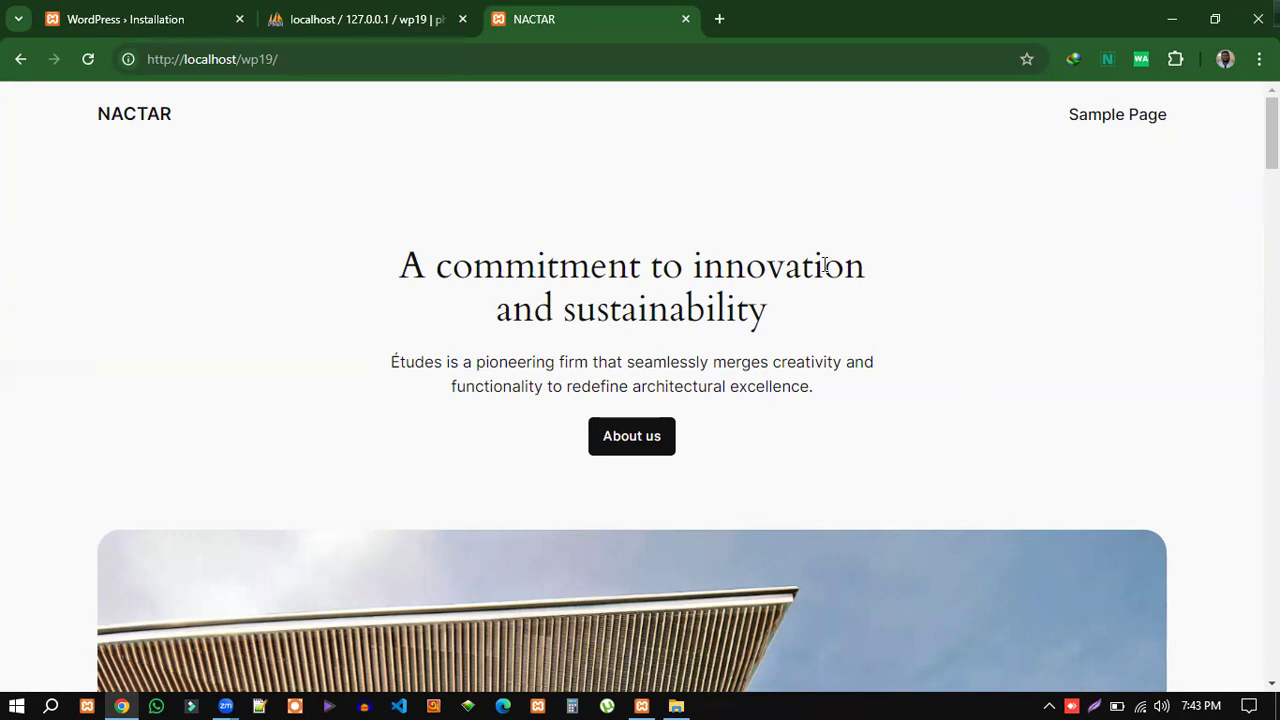
pyautogui.scroll(-1, 1006, 412)
pyautogui.scroll(-15, 1010, 413)
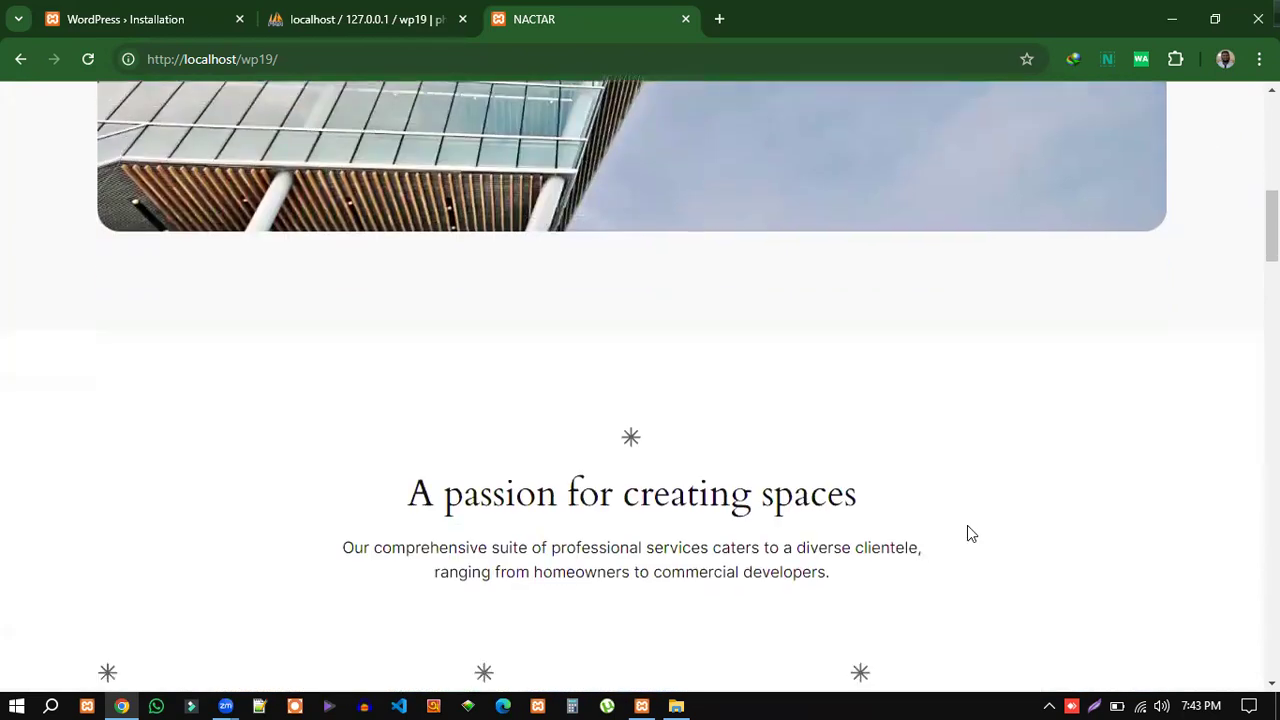
pyautogui.scroll(15, 967, 535)
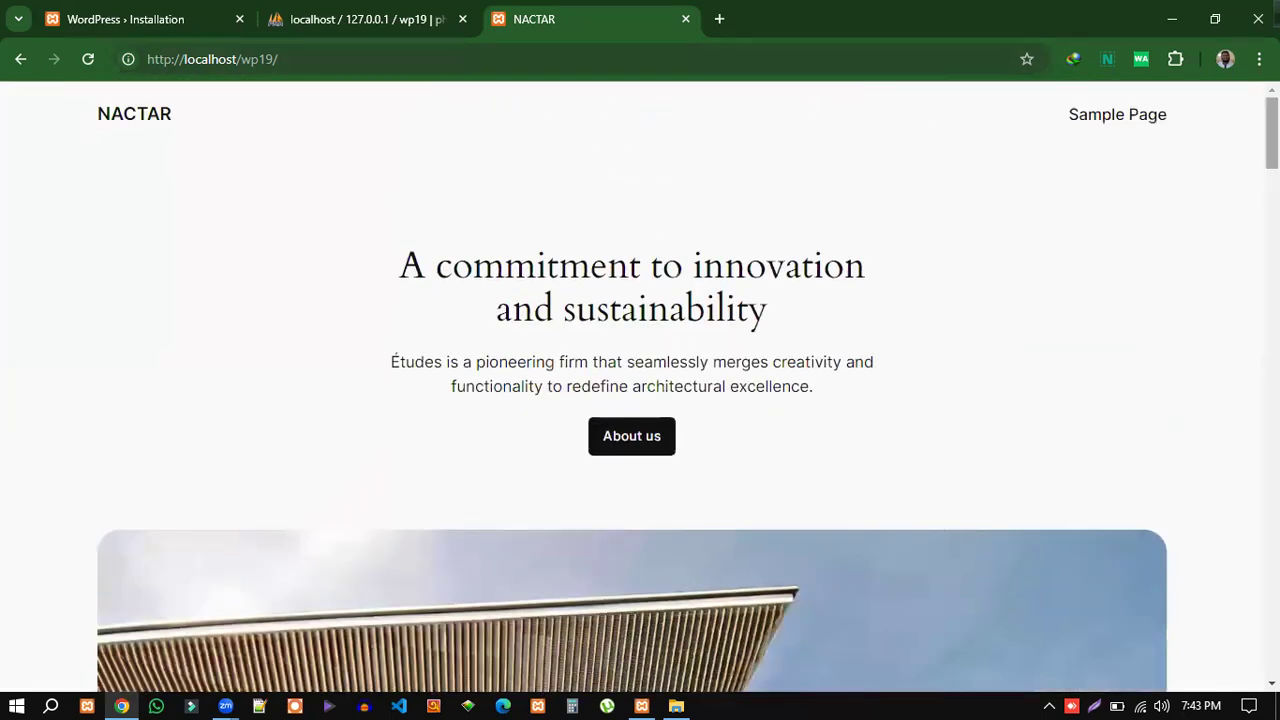
pyautogui.scroll(-3, 960, 450)
pyautogui.scroll(-20, 1074, 500)
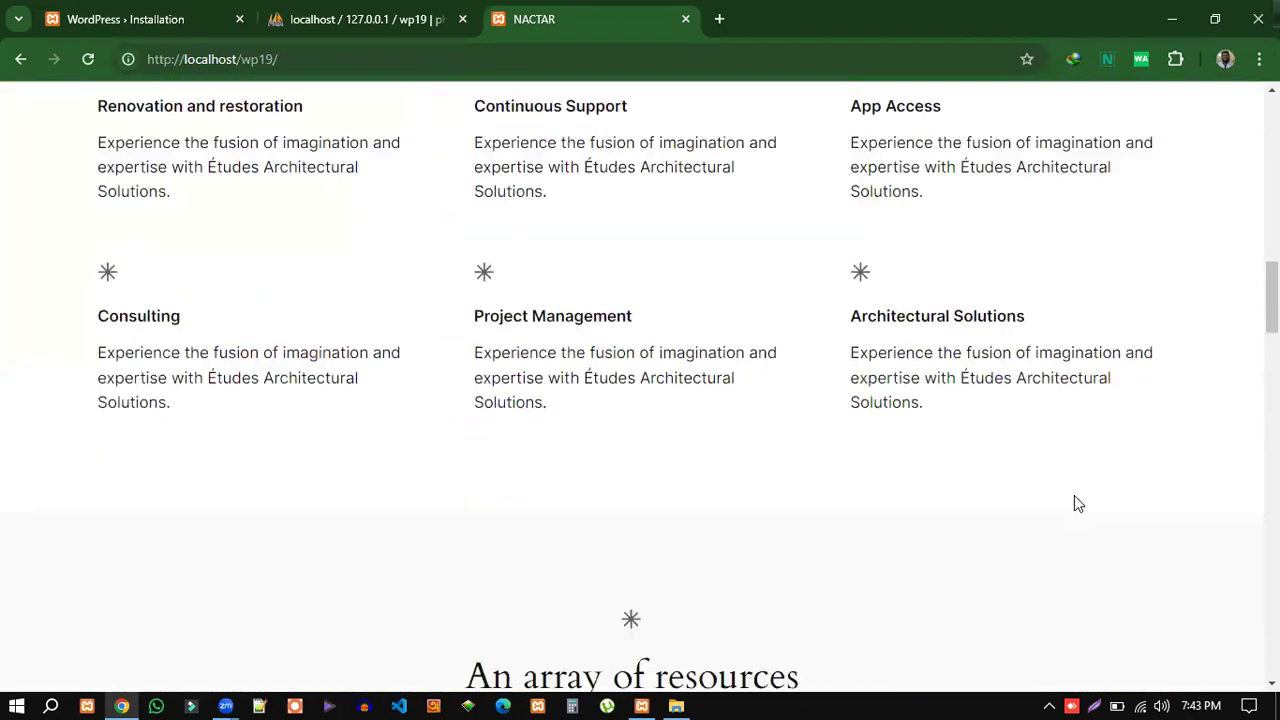
pyautogui.scroll(-10, 1046, 505)
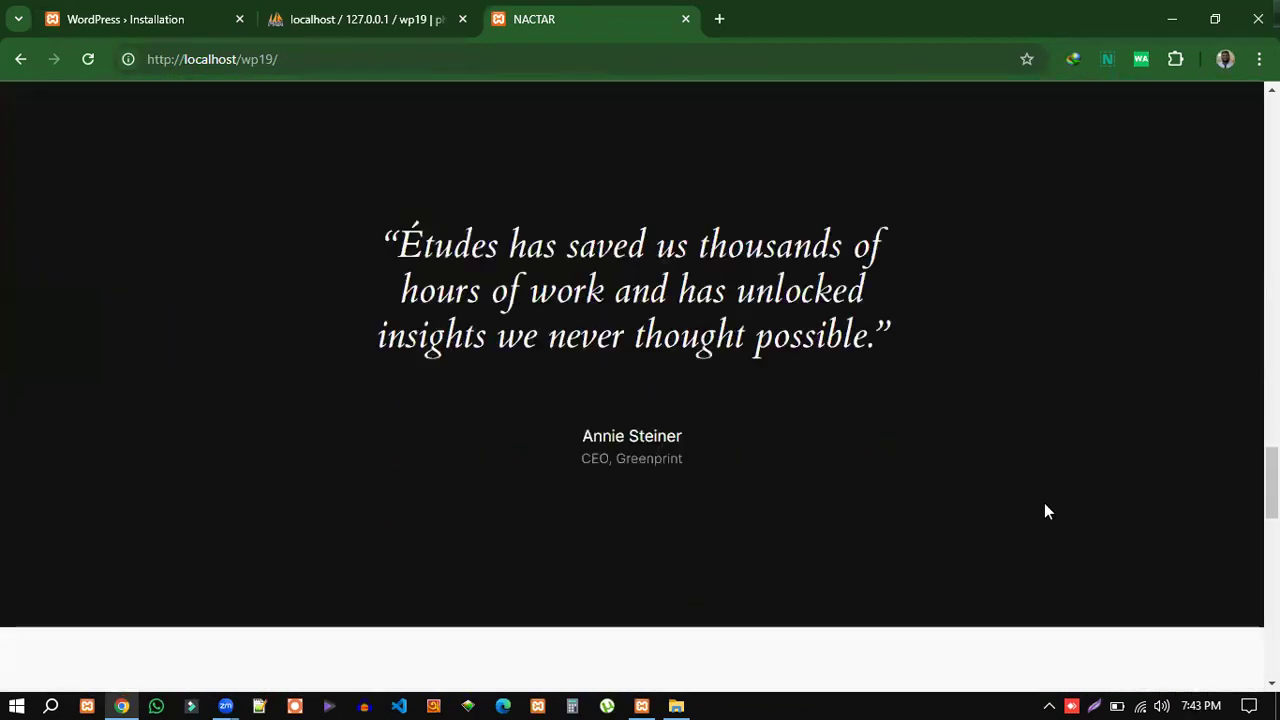
# Close the installation and phpMyAdmin tabs and open a blank tab.
pyautogui.click(239, 19)
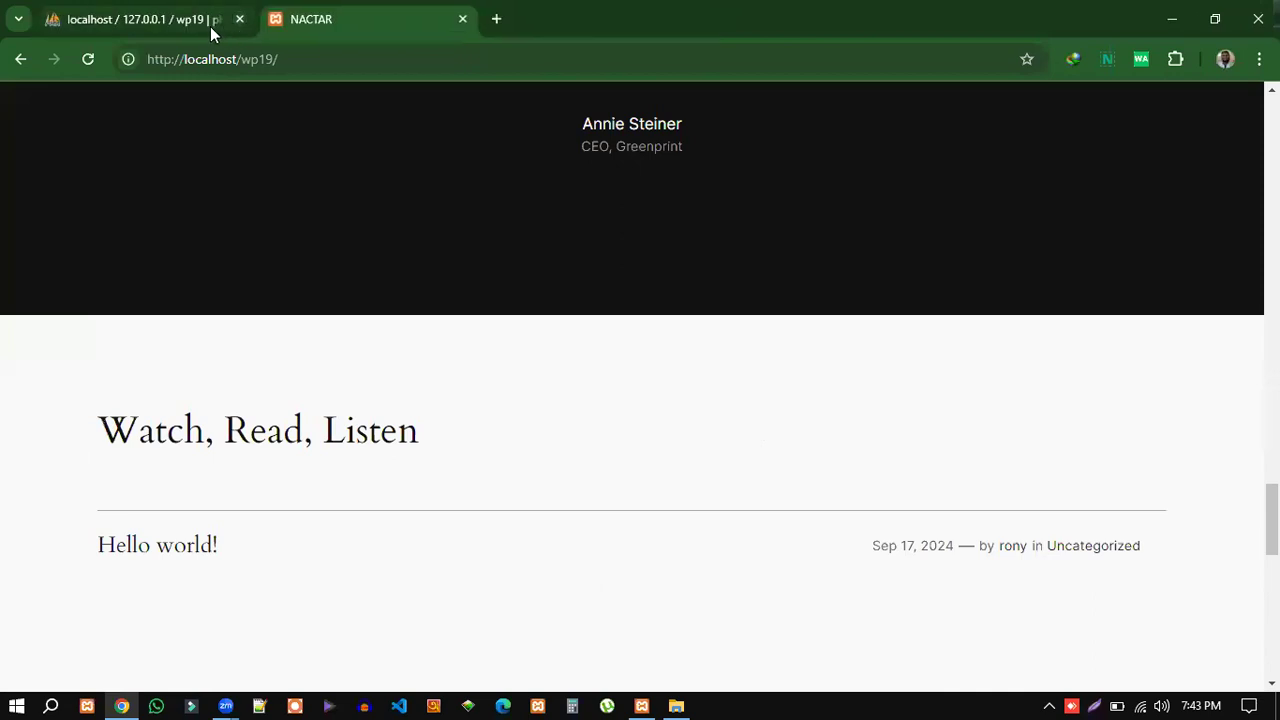
pyautogui.click(239, 20)
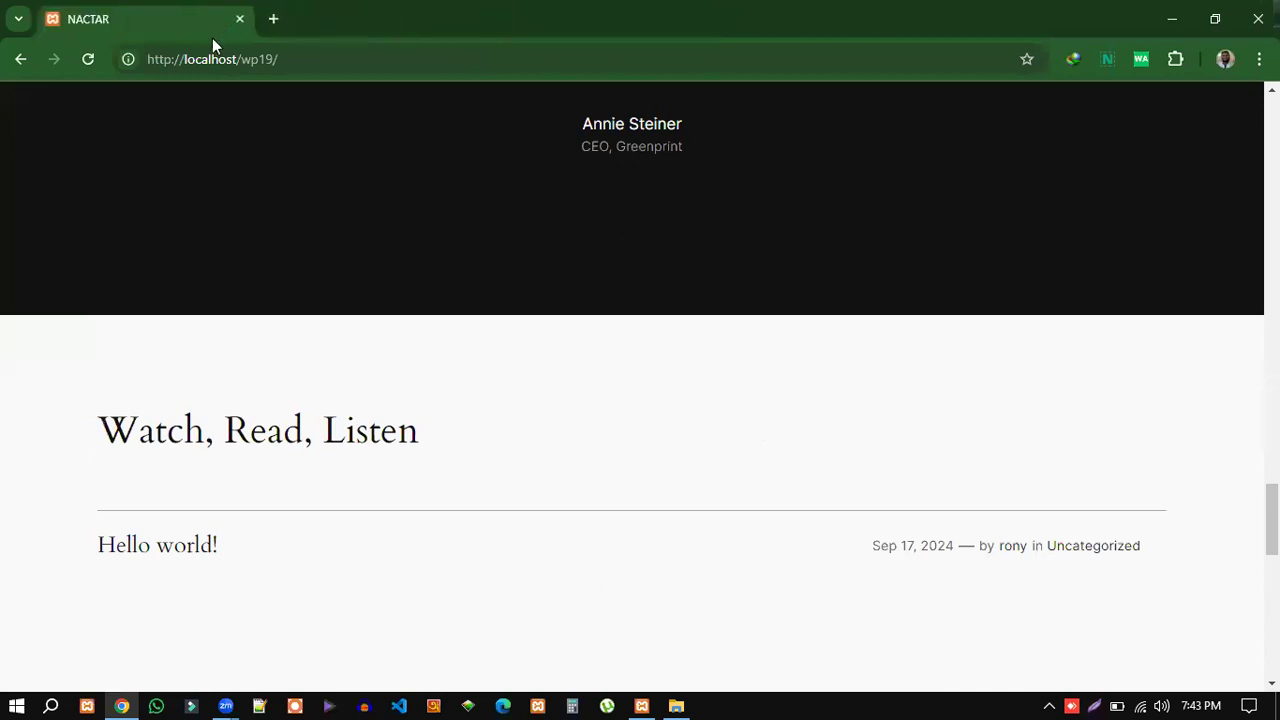
pyautogui.click(275, 20)
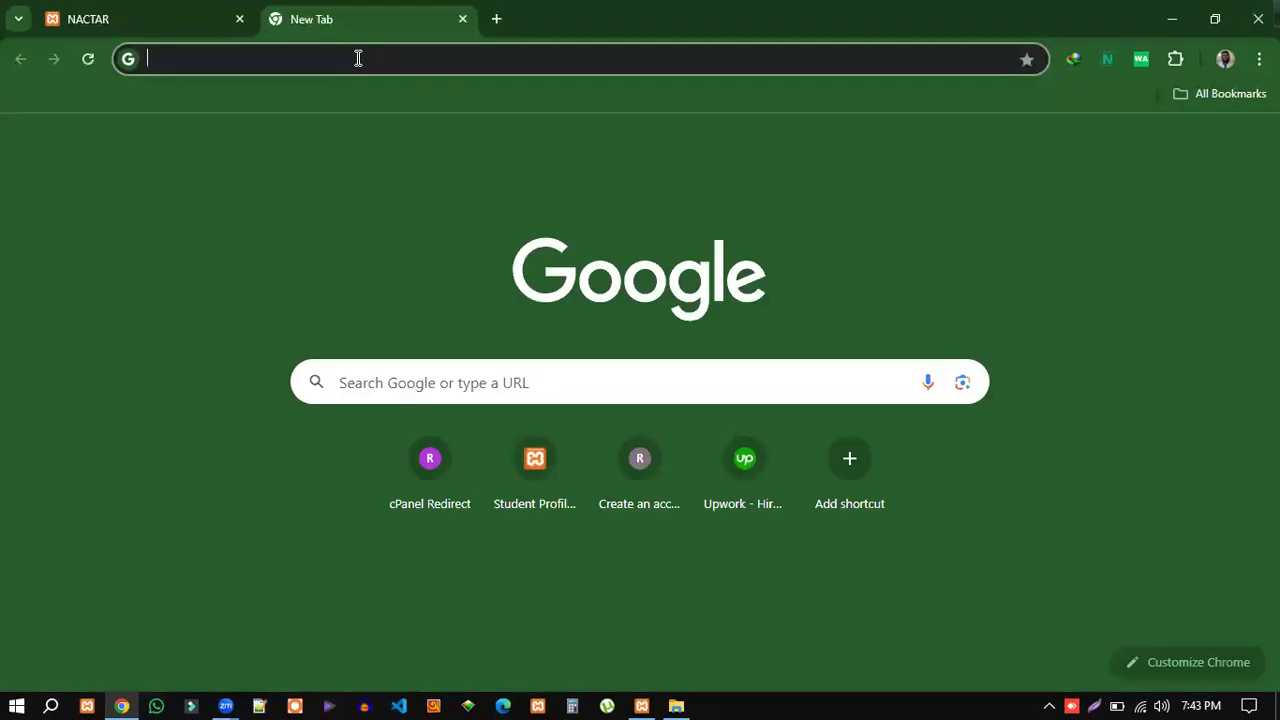
# Go to localhost/wp19/wp-admin to reach the NACTAR login page.
pyautogui.write('lo')
pyautogui.moveTo(358, 59); pyautogui.dragTo(218, 70)
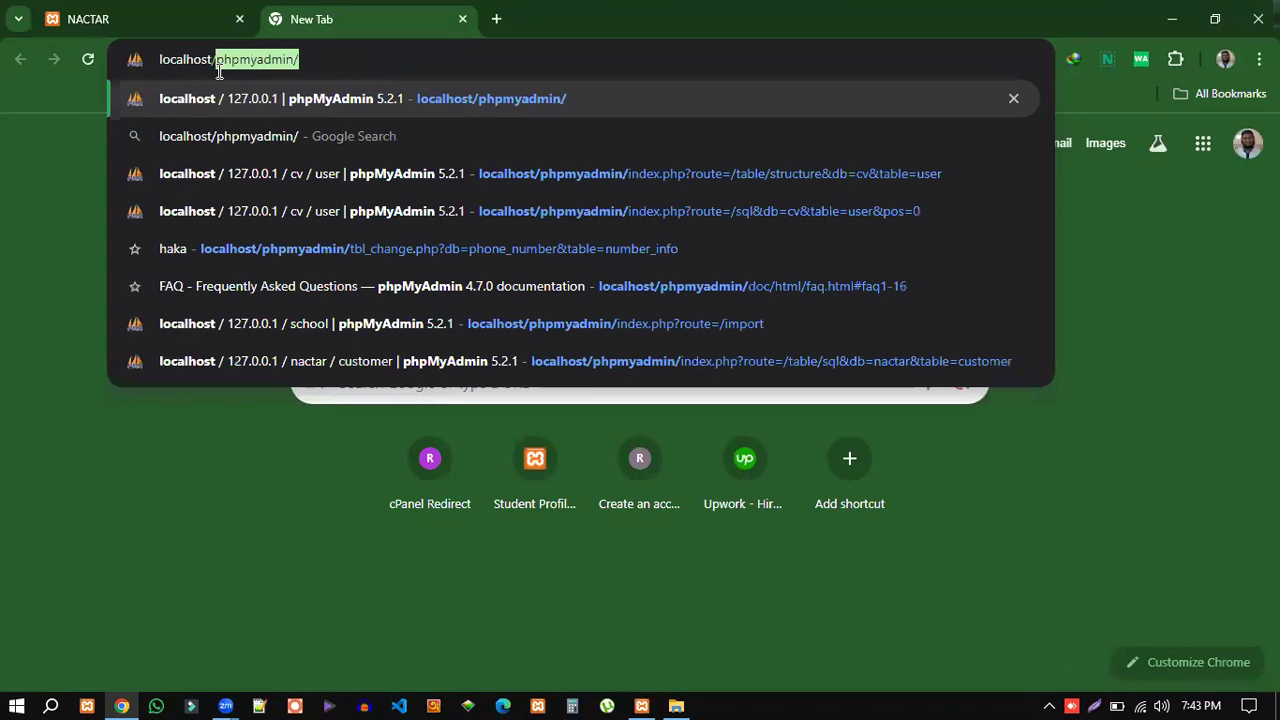
pyautogui.write('wp19')
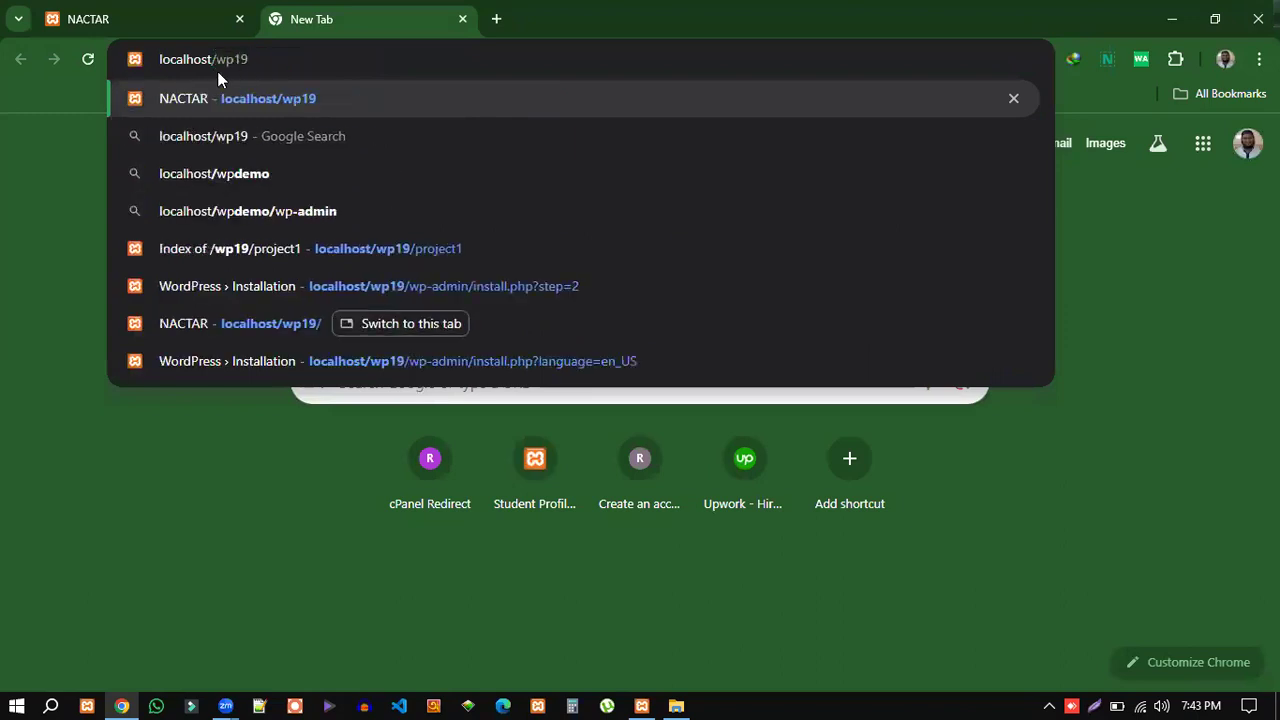
pyautogui.write('/')
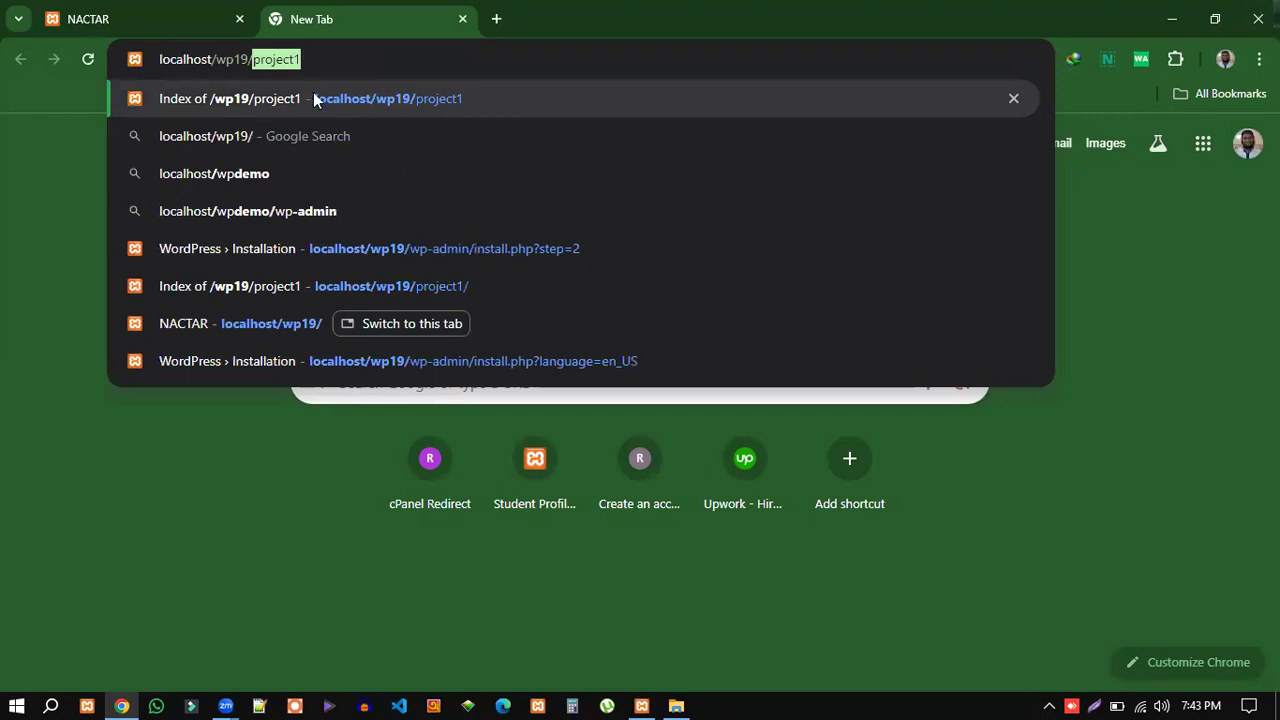
pyautogui.press('BackSpace')
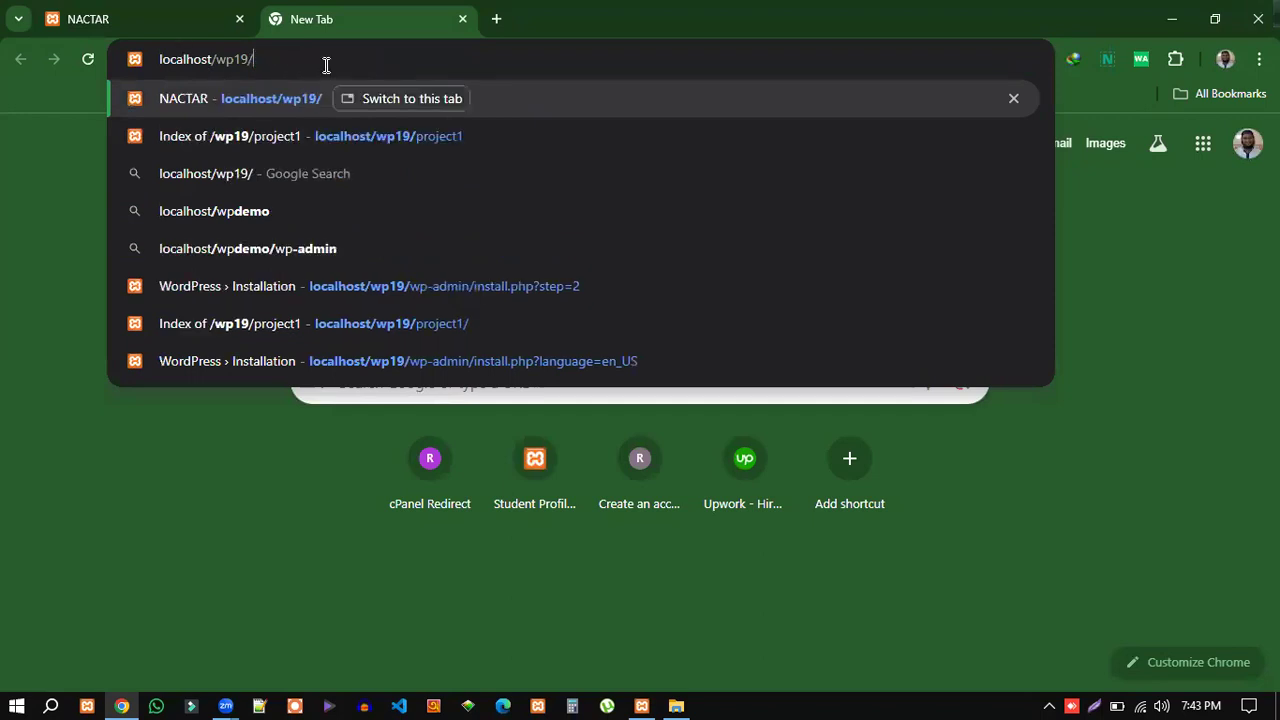
pyautogui.write('wp')
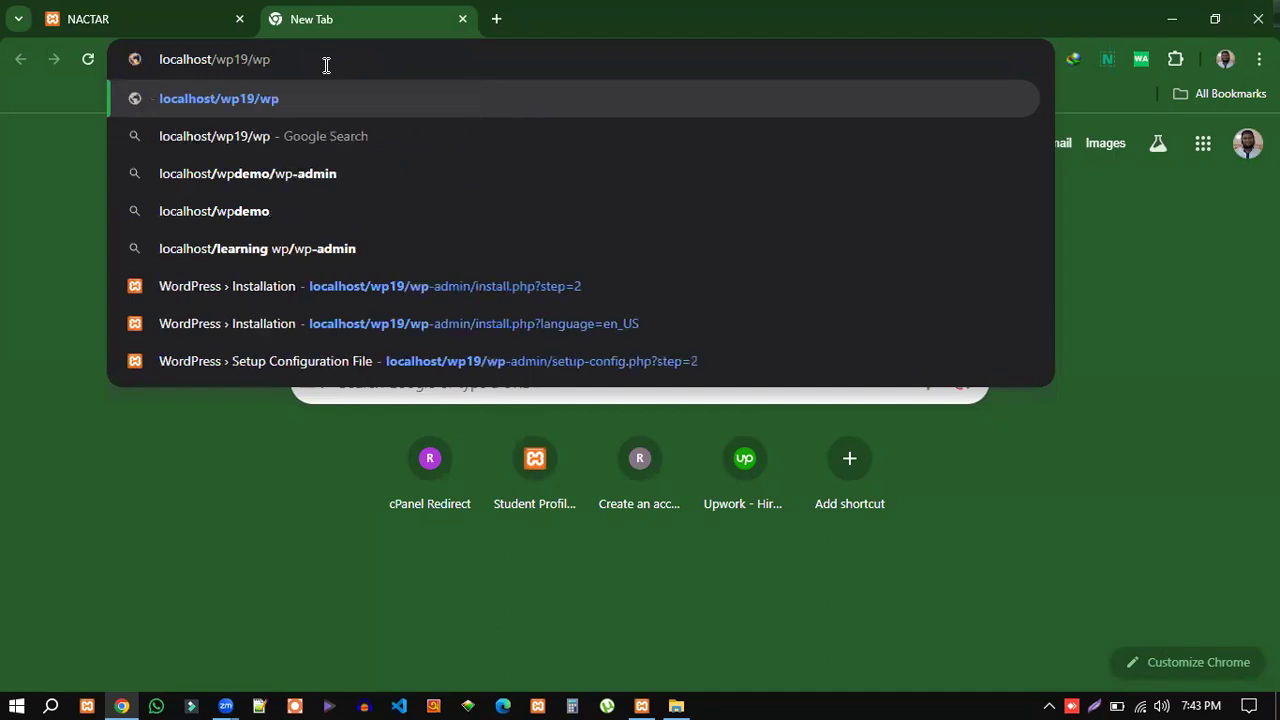
pyautogui.write('-a')
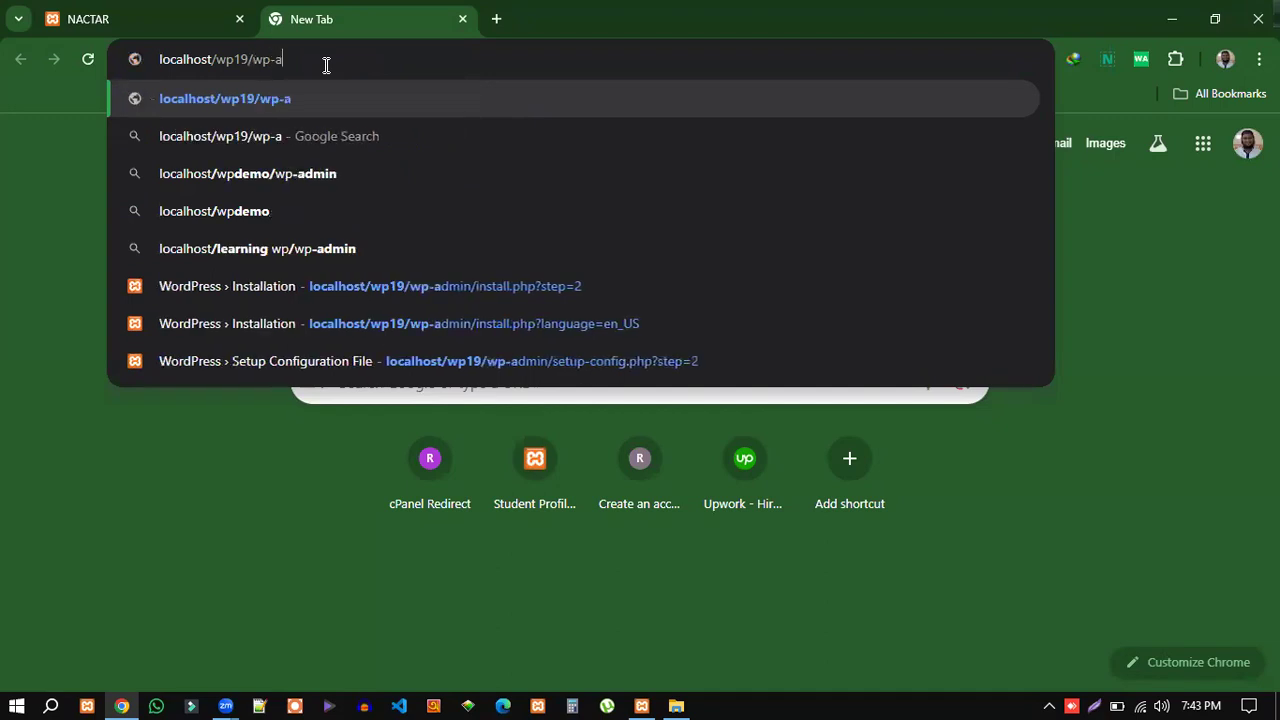
pyautogui.write('dmin')
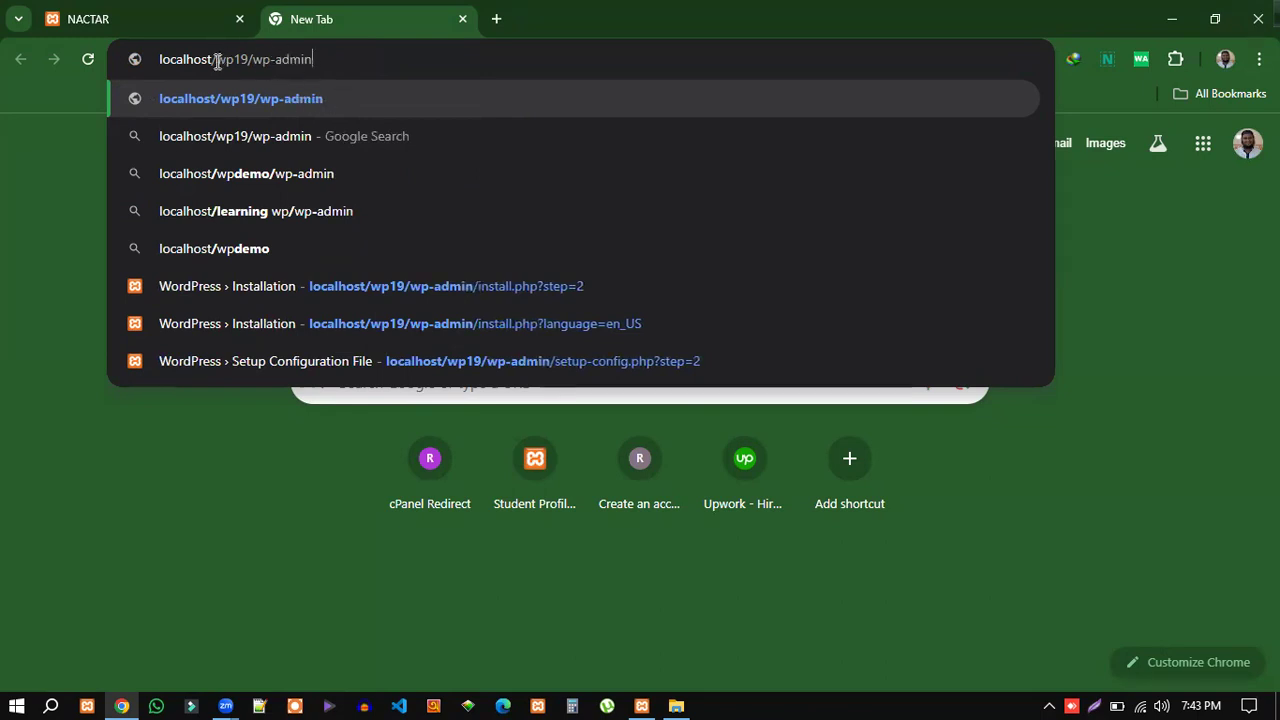
pyautogui.moveTo(216, 60); pyautogui.dragTo(248, 60)
pyautogui.click(256, 59)
pyautogui.moveTo(256, 59); pyautogui.dragTo(314, 59)
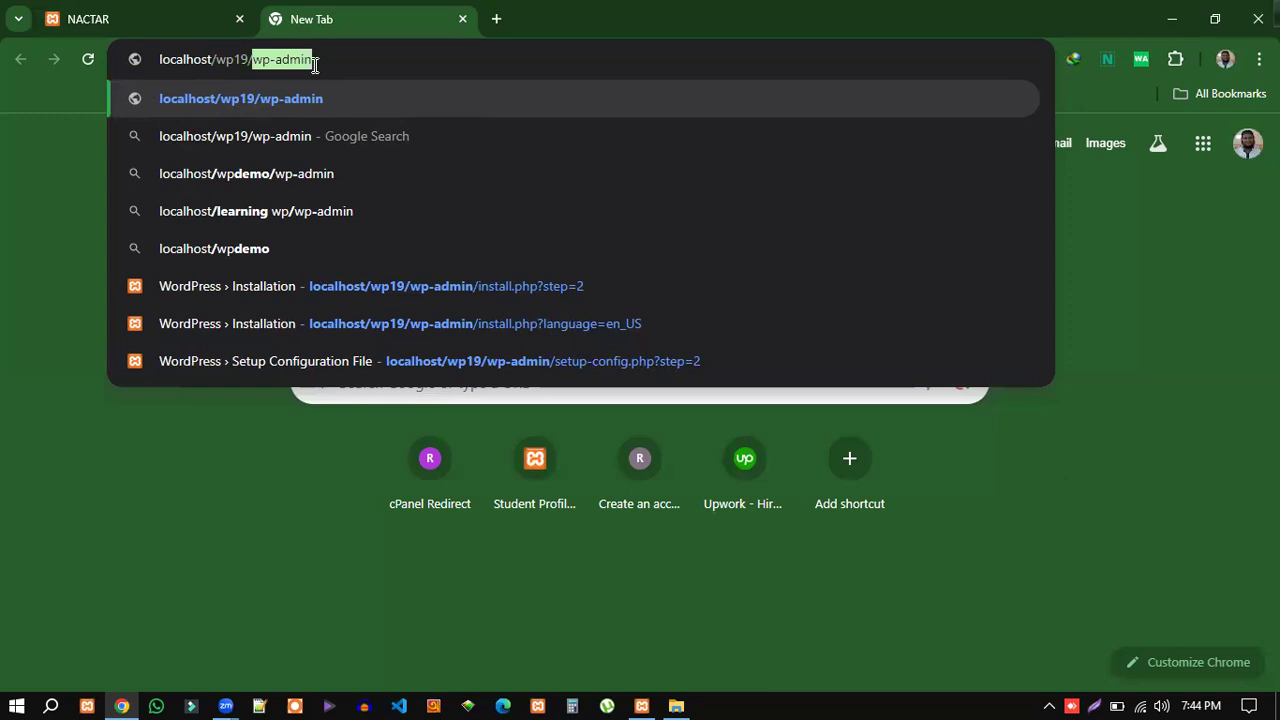
pyautogui.click(367, 67)
pyautogui.press('Return')
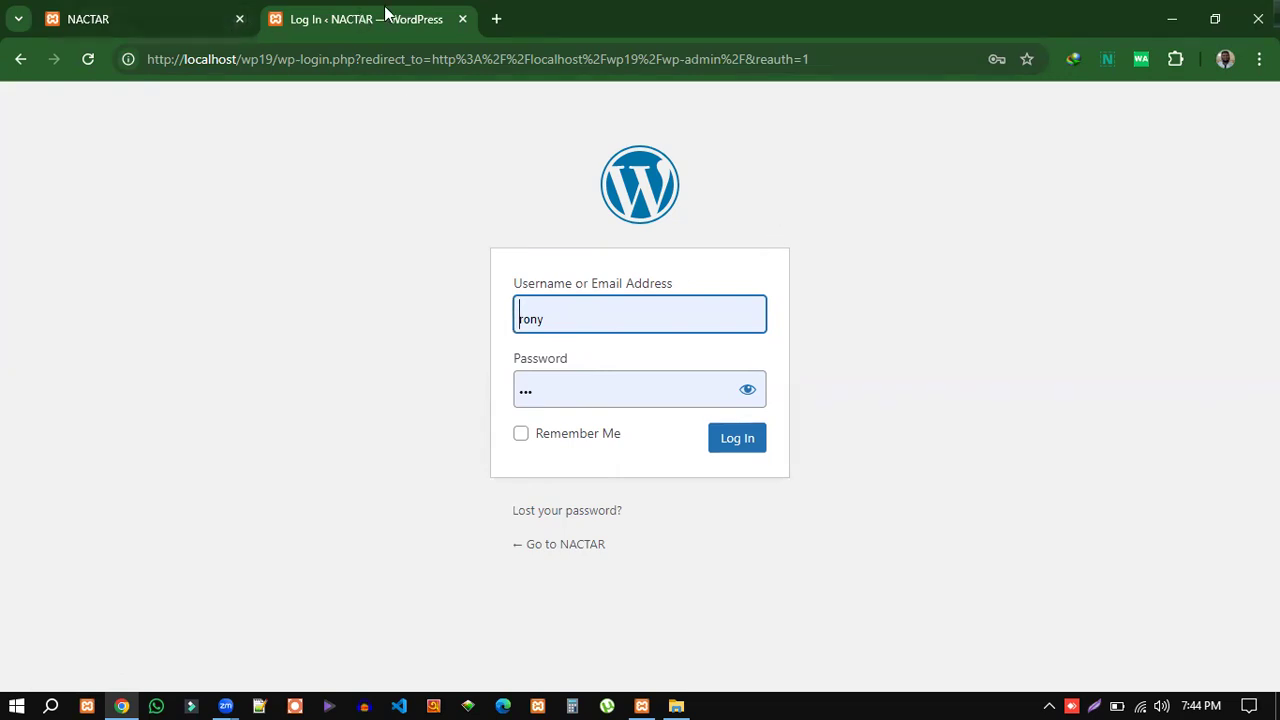
pyautogui.click(126, 28)
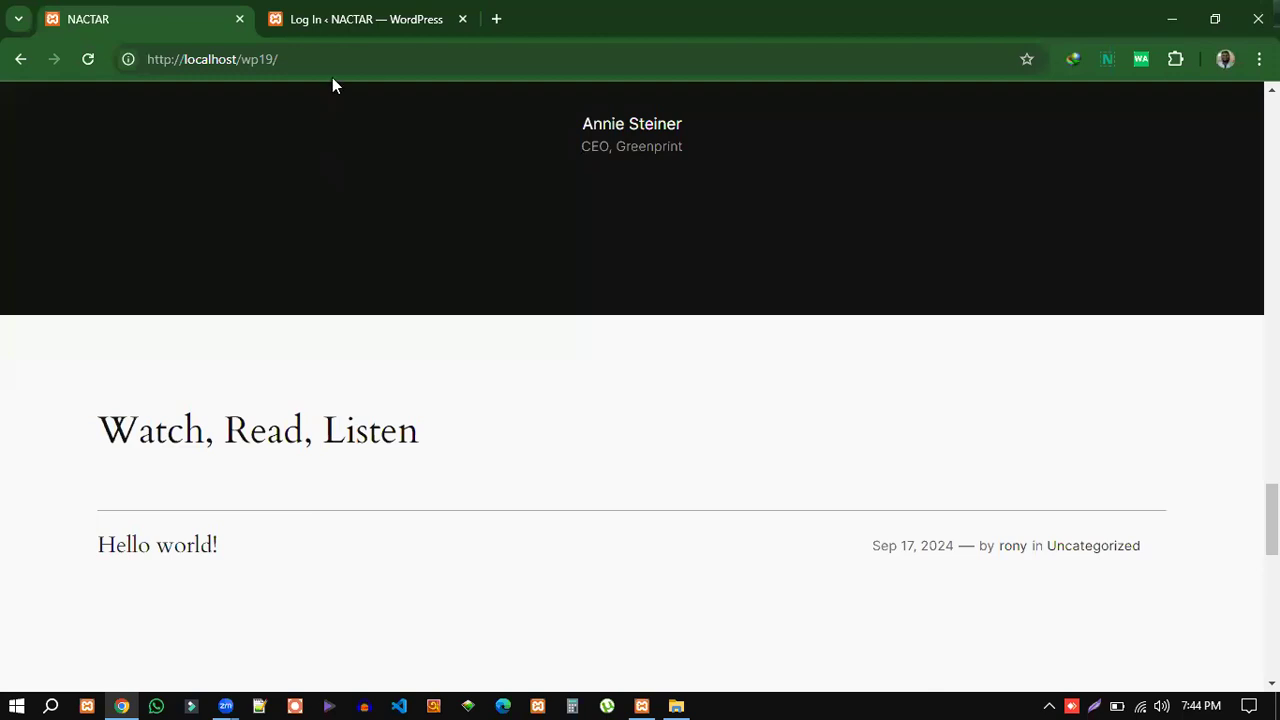
pyautogui.click(380, 18)
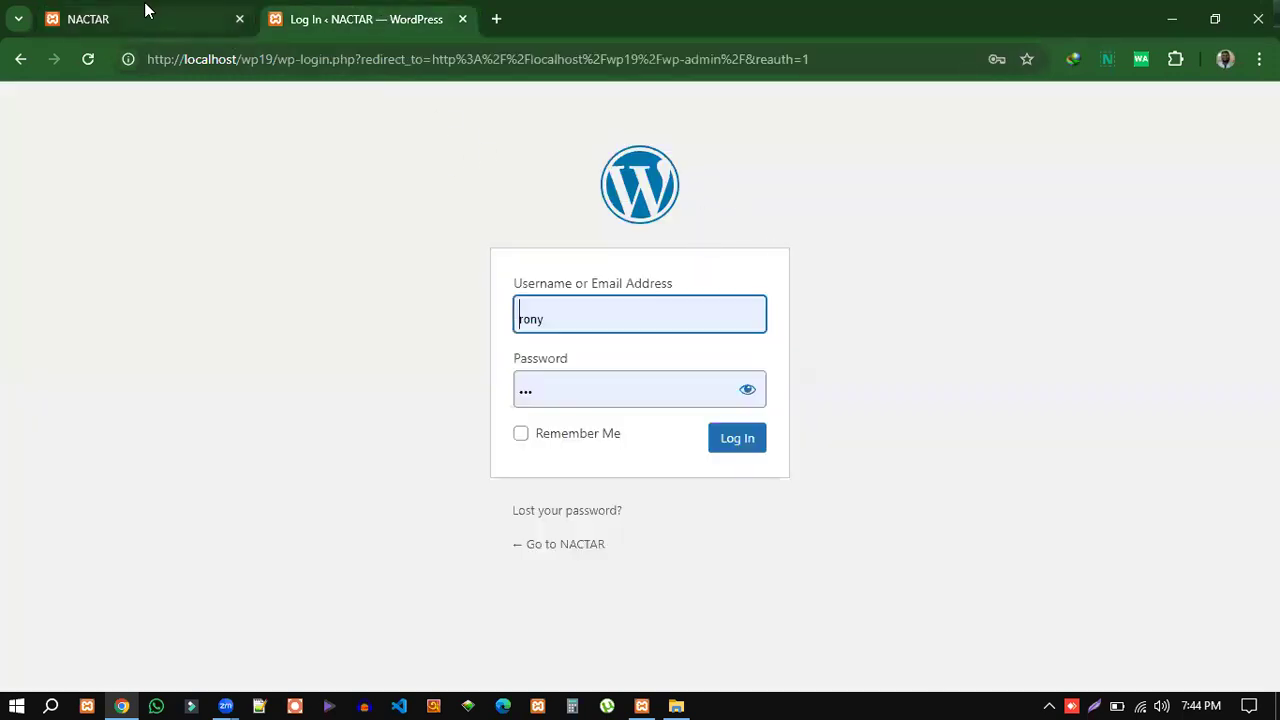
pyautogui.click(144, 10)
pyautogui.scroll(-10, 363, 317)
pyautogui.scroll(1, 996, 463)
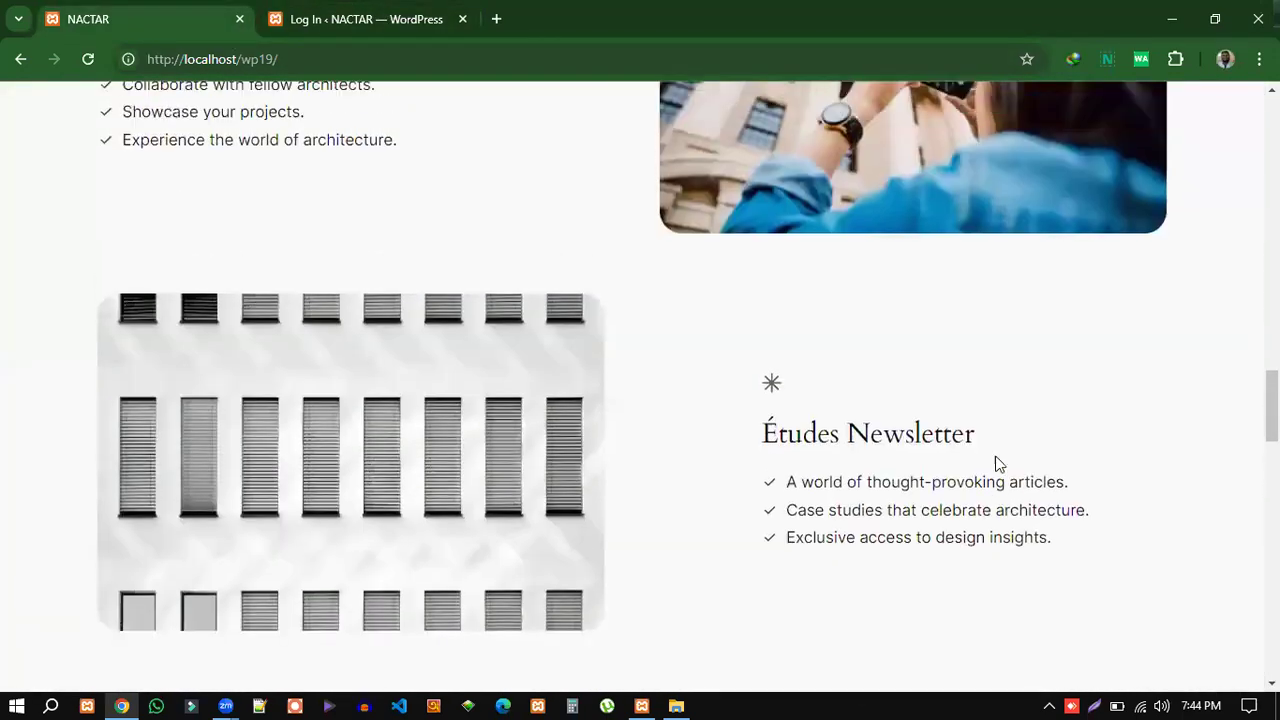
pyautogui.scroll(15, 1005, 457)
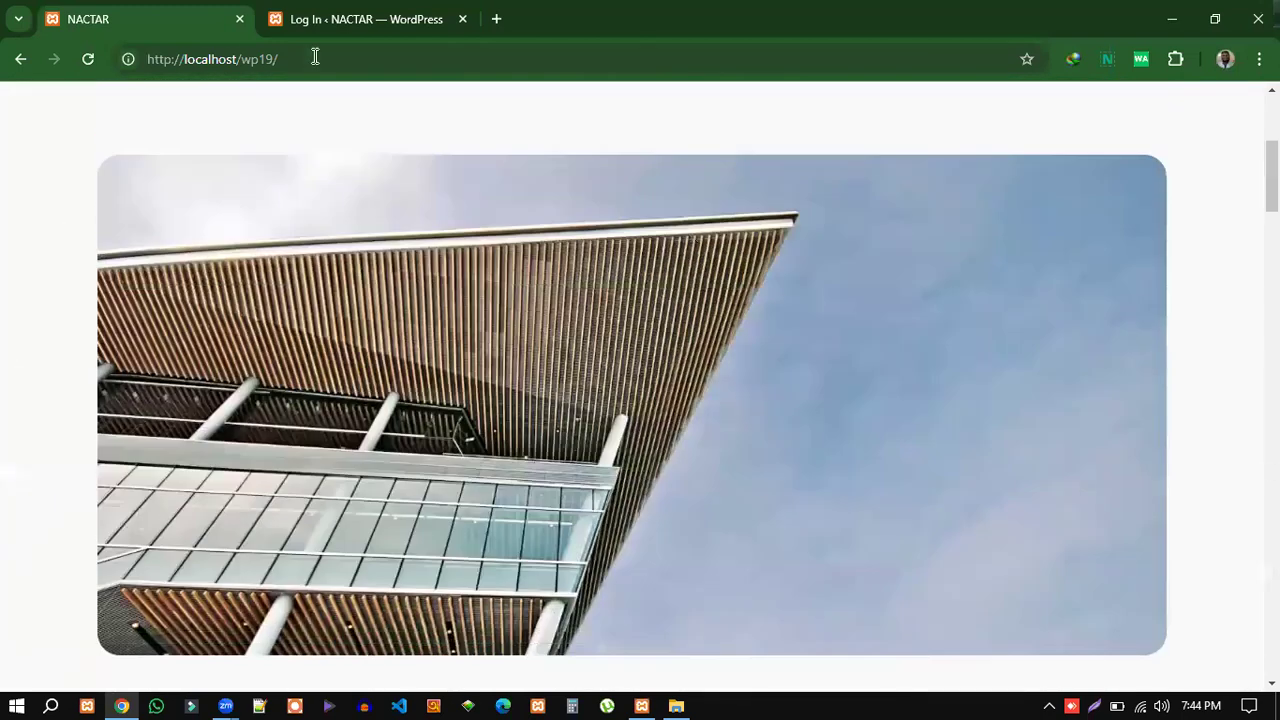
pyautogui.moveTo(240, 59); pyautogui.dragTo(286, 59)
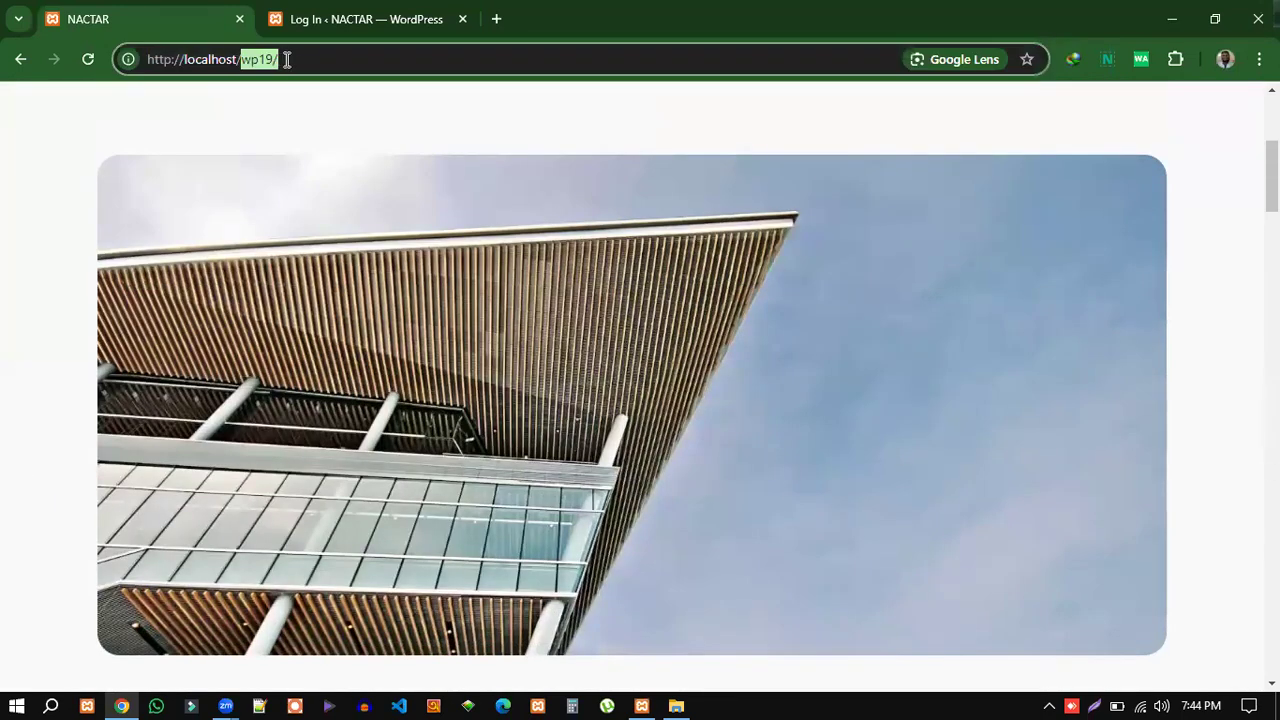
pyautogui.click(290, 59)
pyautogui.doubleClick(290, 59)
pyautogui.click(298, 59)
pyautogui.scroll(-2, 640, 452)
pyautogui.scroll(-3, 640, 445)
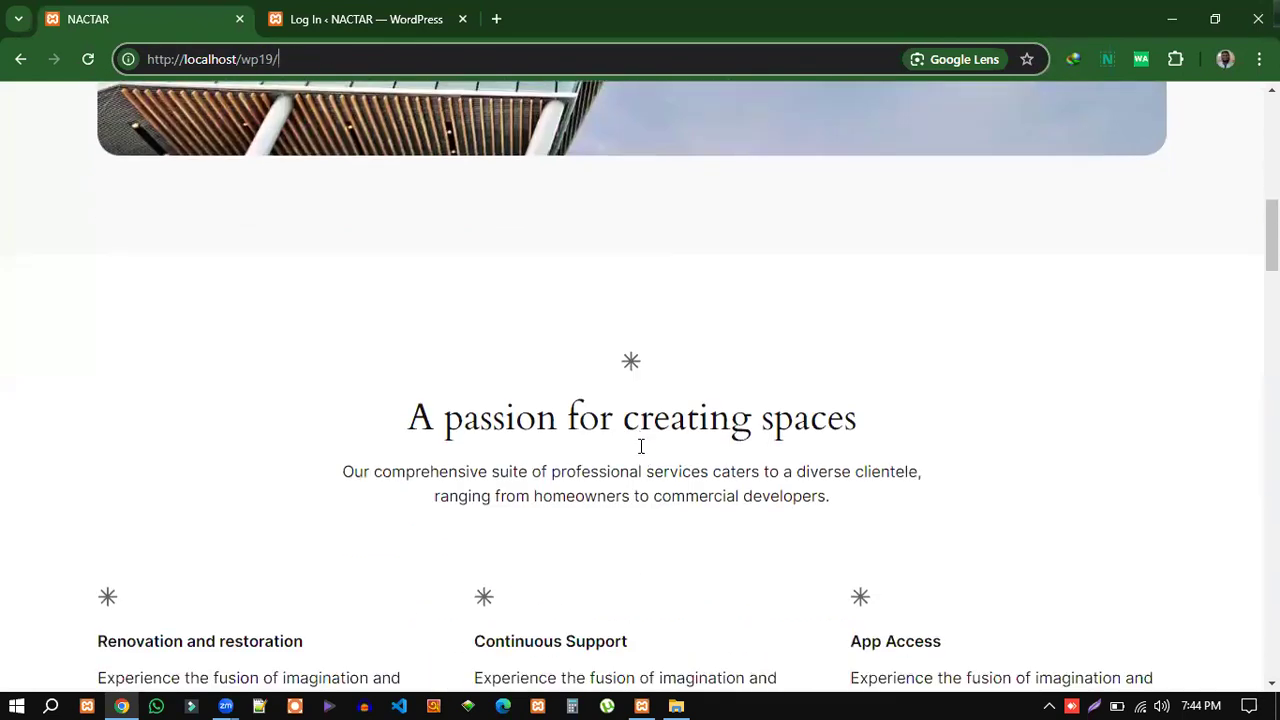
pyautogui.scroll(5, 640, 440)
pyautogui.click(391, 20)
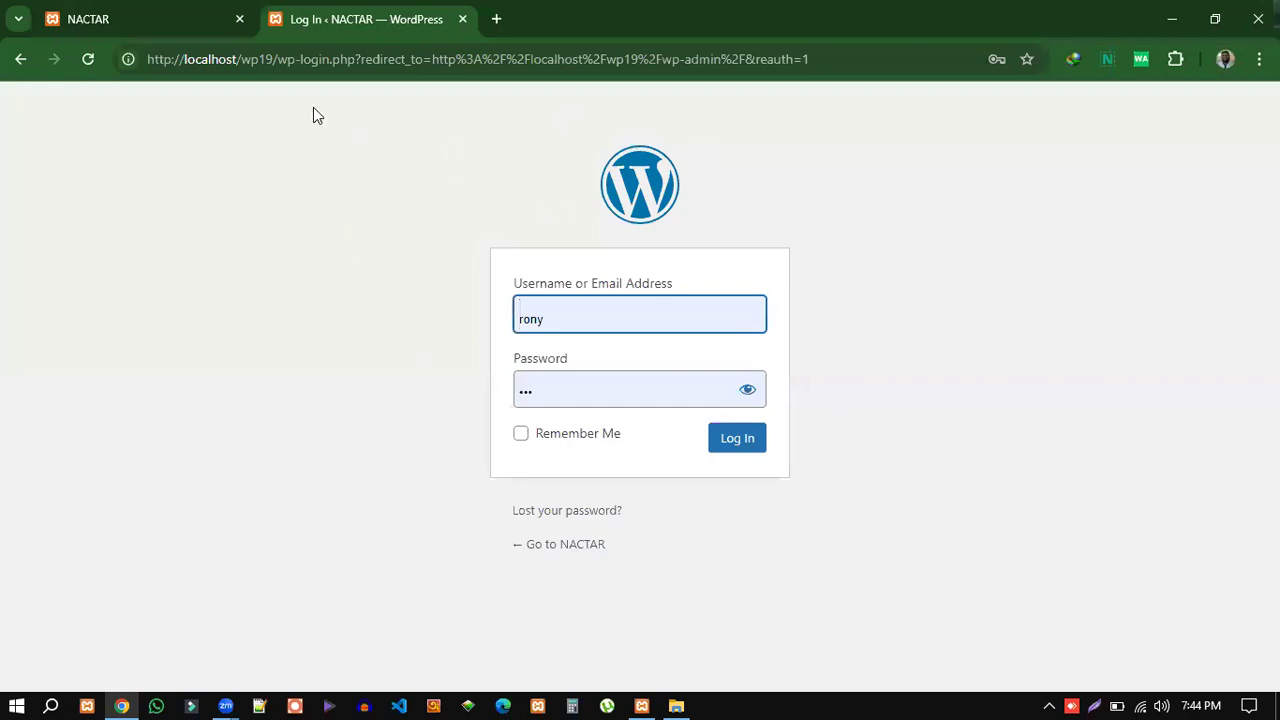
pyautogui.moveTo(273, 59); pyautogui.dragTo(236, 59)
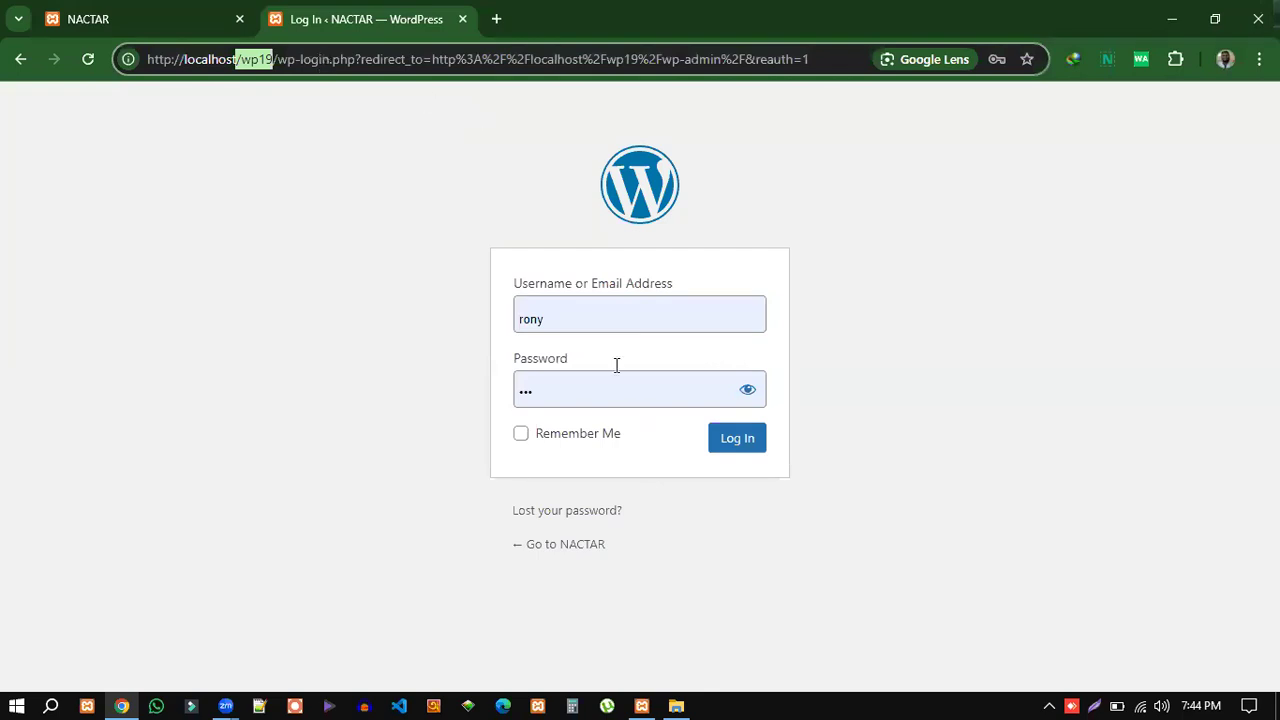
# Clear the autofilled username and password from the login form.
pyautogui.click(553, 317)
pyautogui.moveTo(565, 317); pyautogui.dragTo(521, 318)
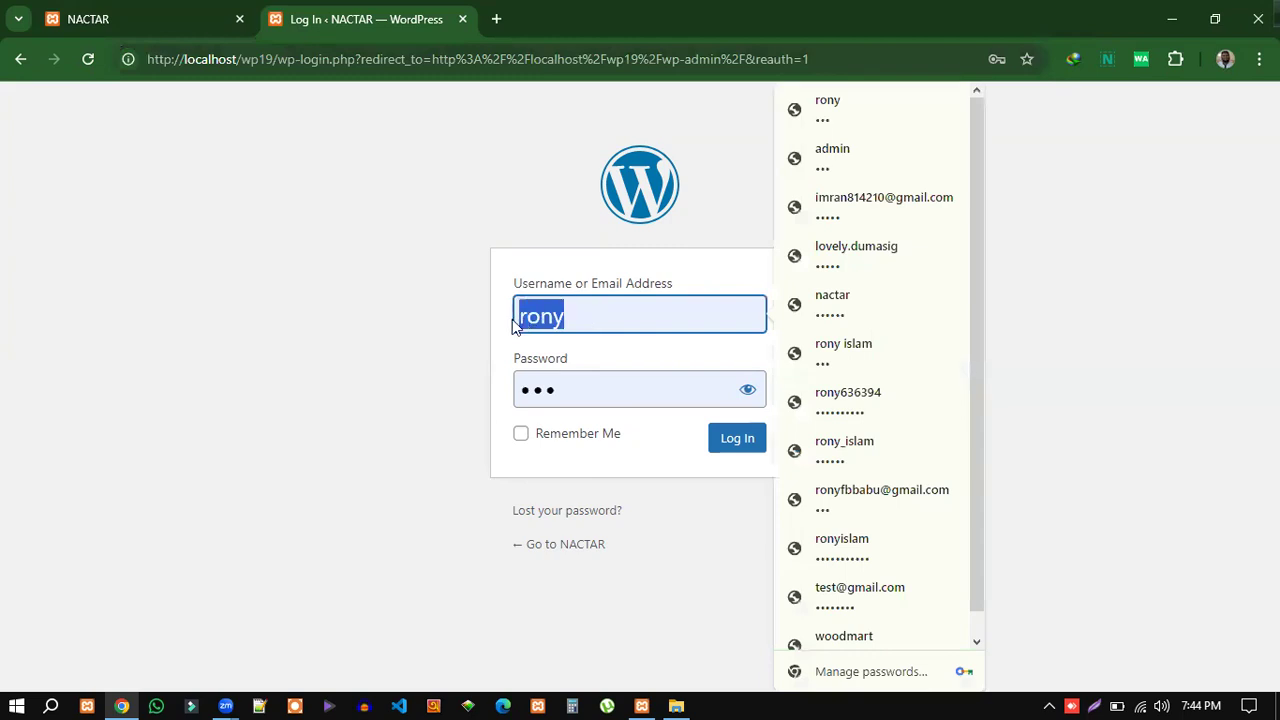
pyautogui.press('BackSpace')
pyautogui.moveTo(568, 391); pyautogui.dragTo(517, 397)
pyautogui.press('BackSpace')
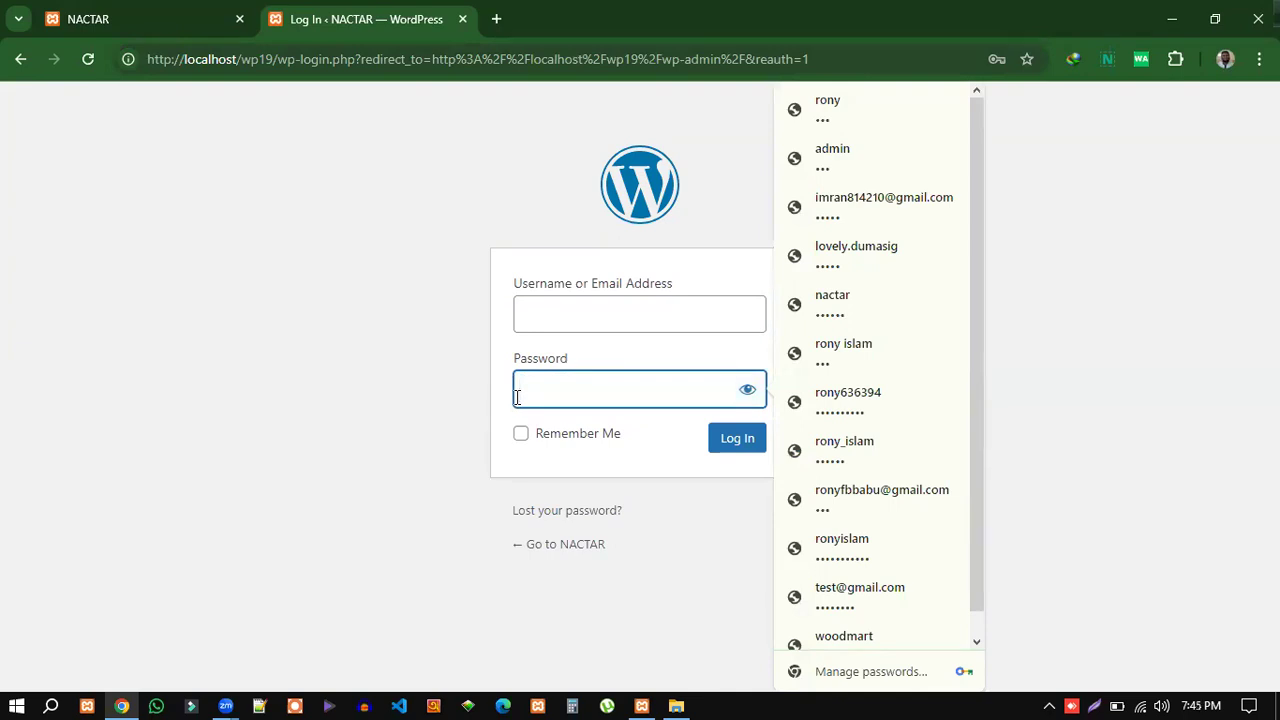
pyautogui.click(549, 309)
pyautogui.click(550, 388)
# Enter the admin username and six-digit password, then log in to the dashboard.
pyautogui.click(564, 317)
pyautogui.write('rony')
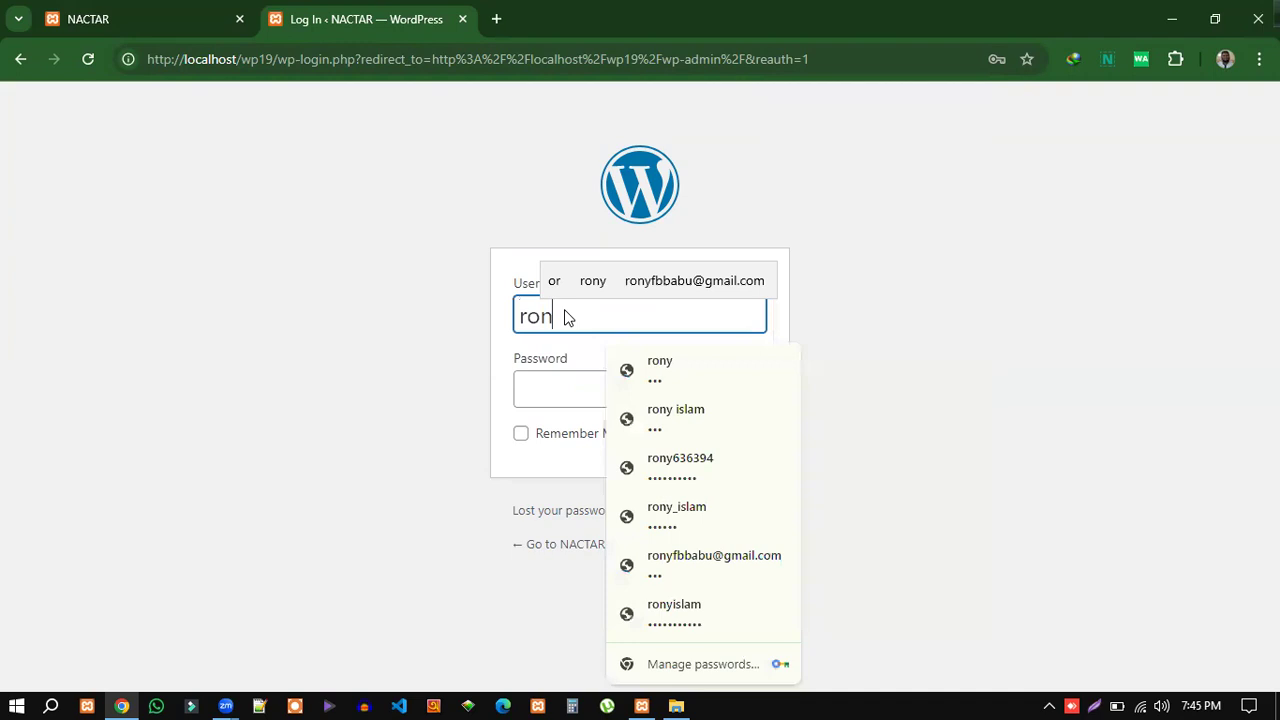
pyautogui.click(560, 391)
pyautogui.write('123456')
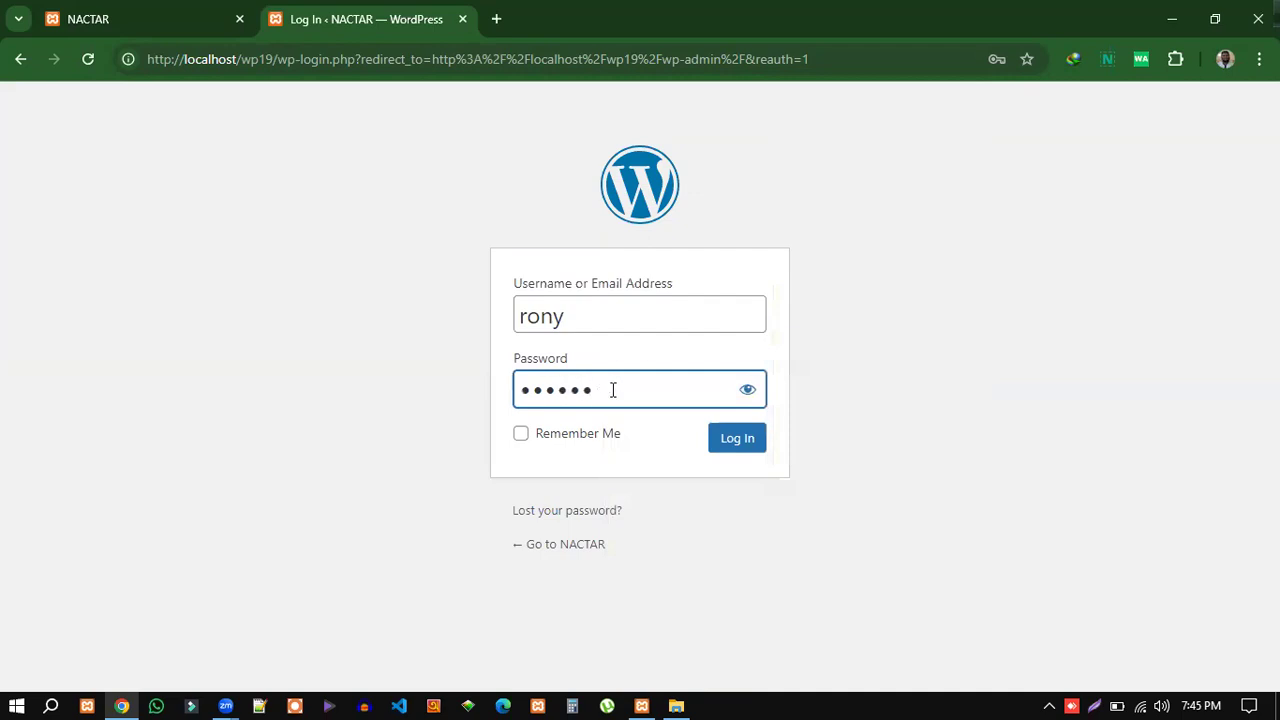
pyautogui.click(733, 446)
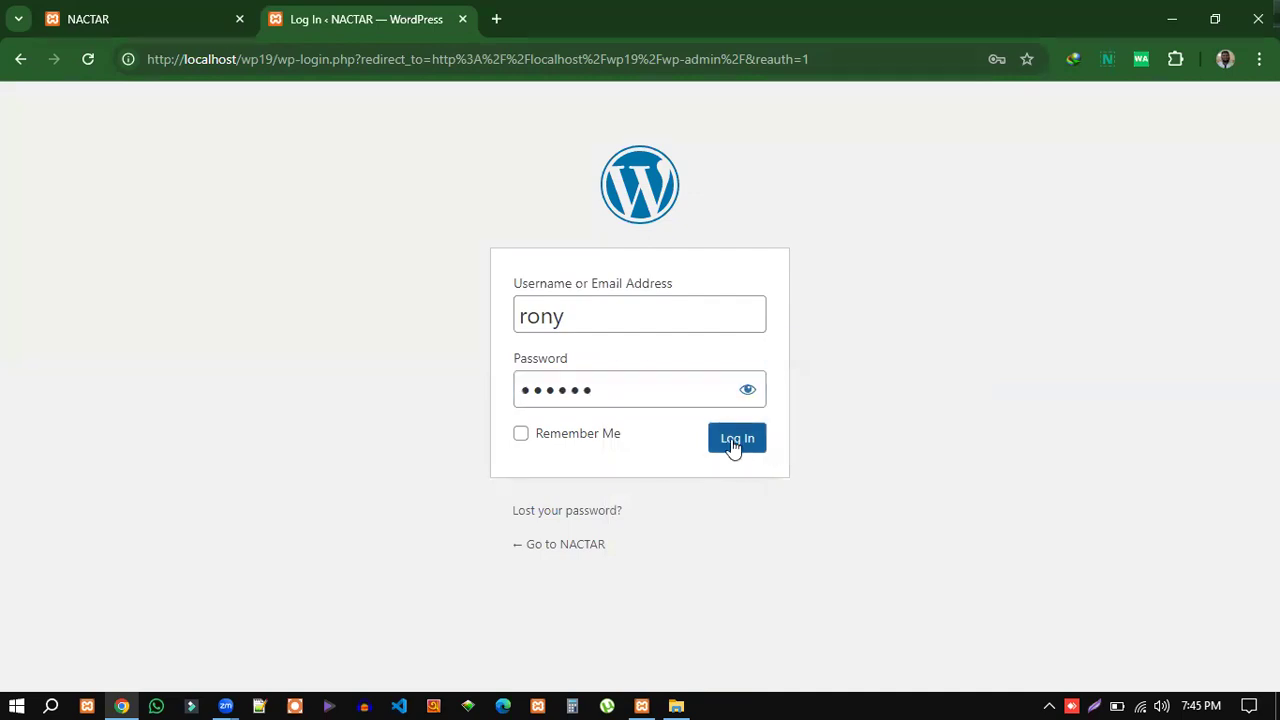
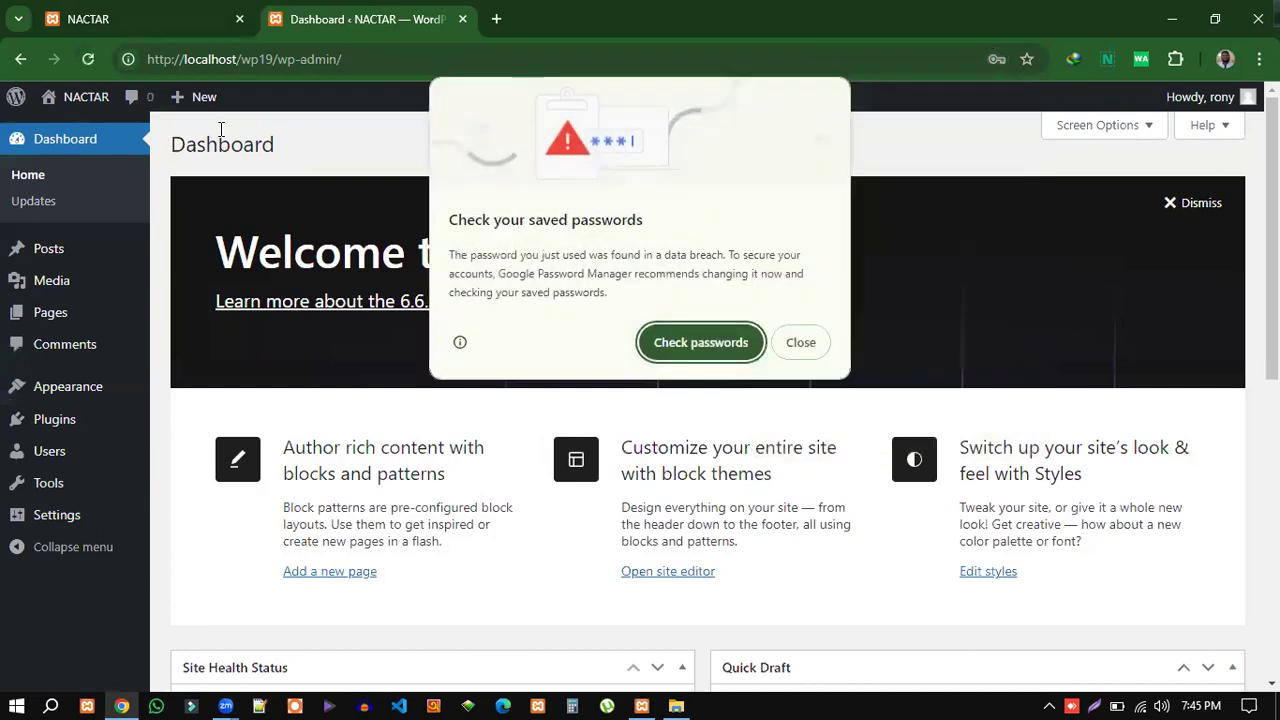
# Close the Chrome password warnings, dismiss the dashboard welcome panel, and view the NACTAR front page.
pyautogui.click(800, 350)
pyautogui.click(983, 352)
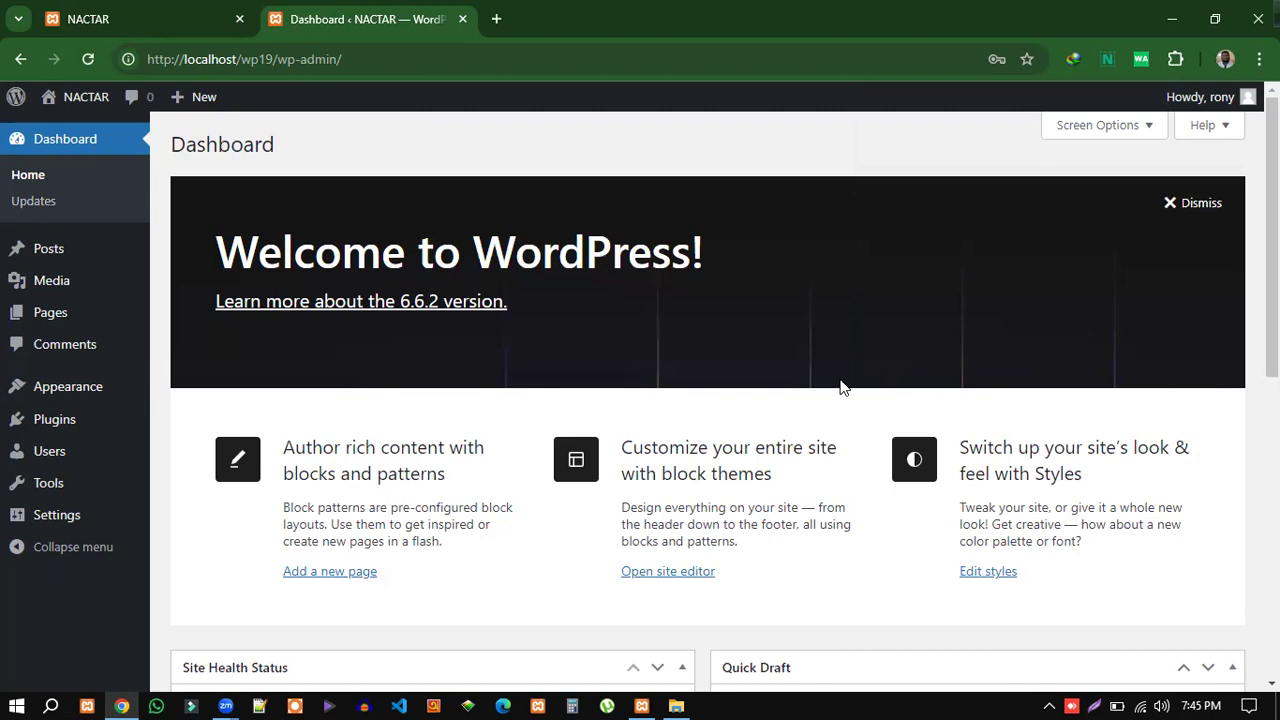
pyautogui.click(1201, 214)
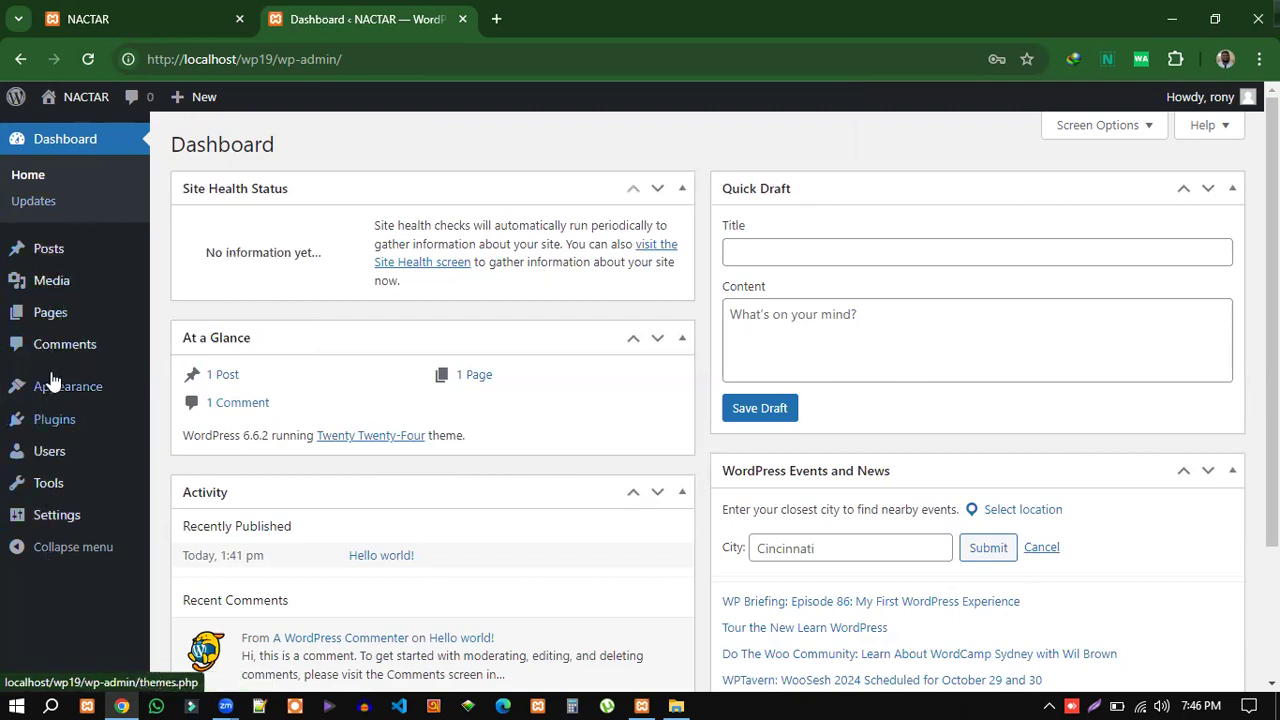
pyautogui.click(120, 19)
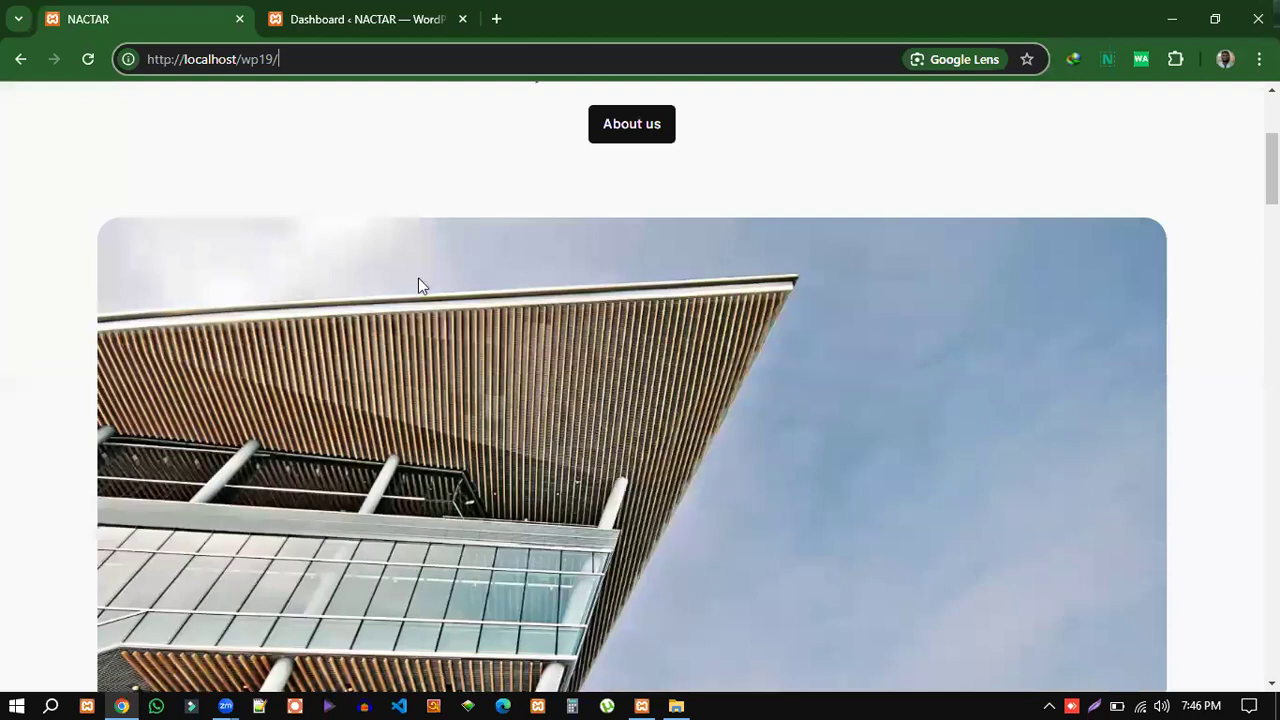
# Look over the NACTAR front page headline and intro text, then go back to the Dashboard.
pyautogui.scroll(3, 1190, 430)
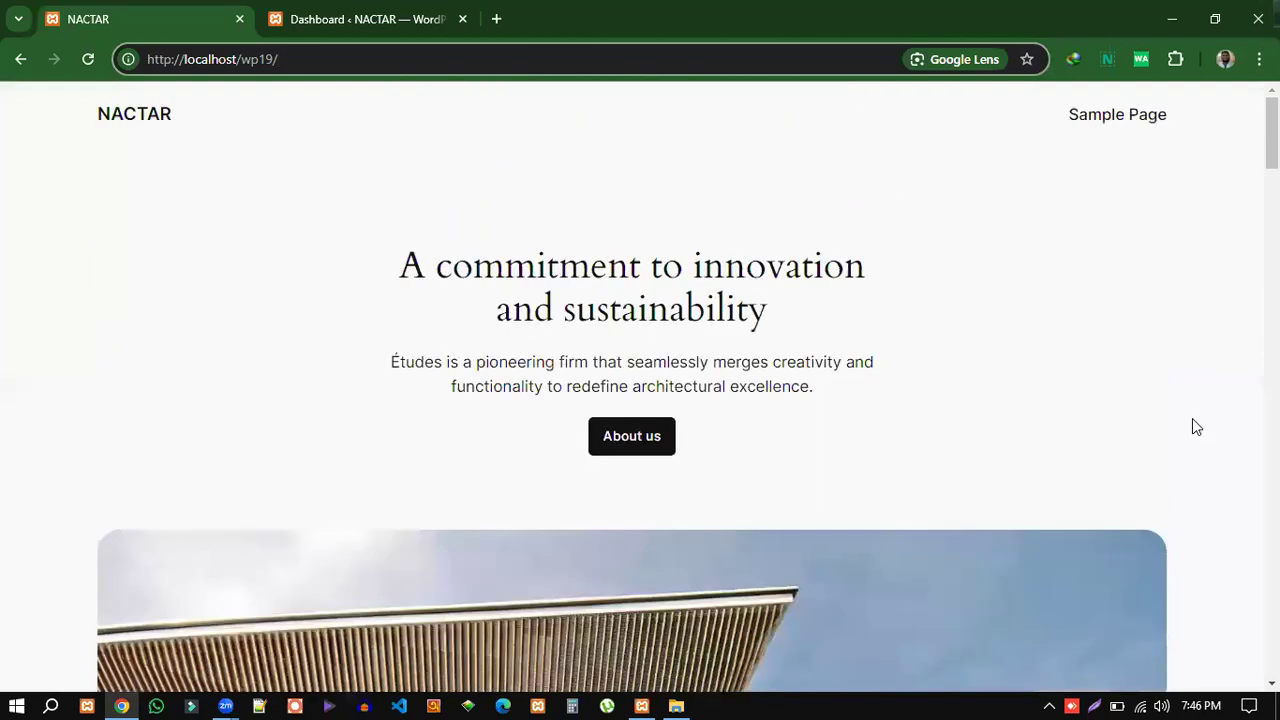
pyautogui.moveTo(346, 234); pyautogui.dragTo(857, 479)
pyautogui.click(954, 466)
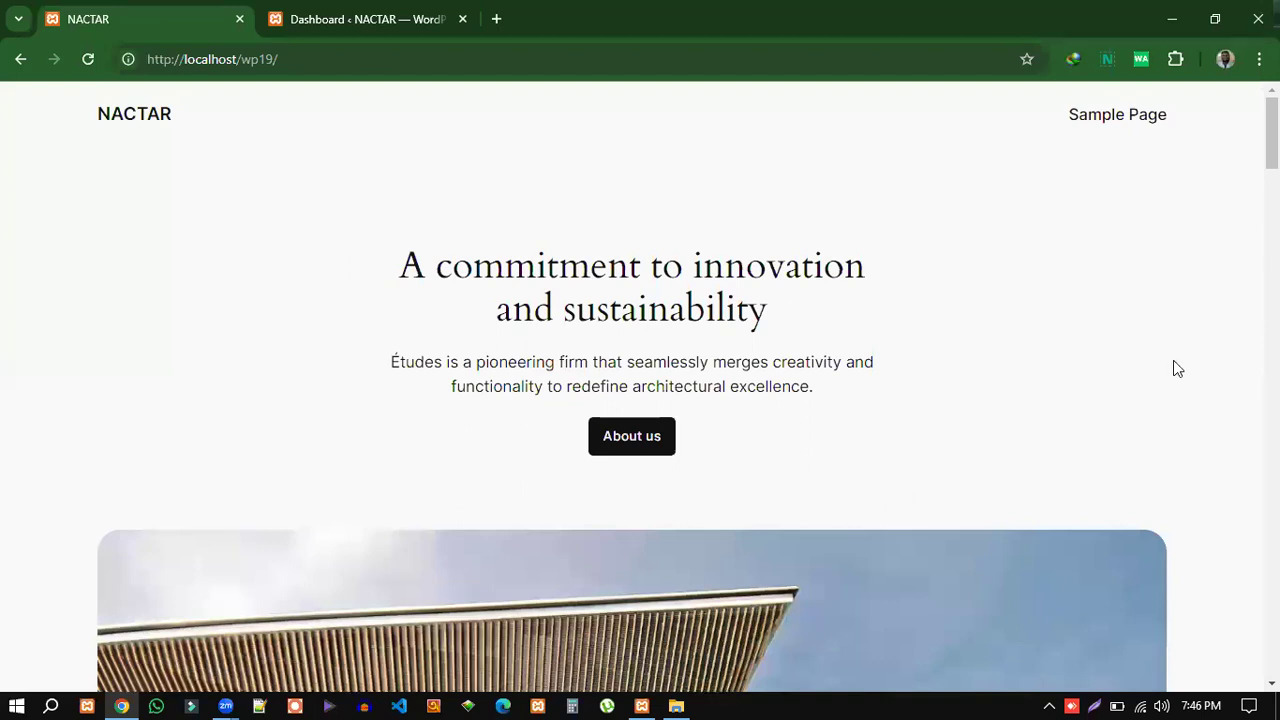
pyautogui.click(307, 22)
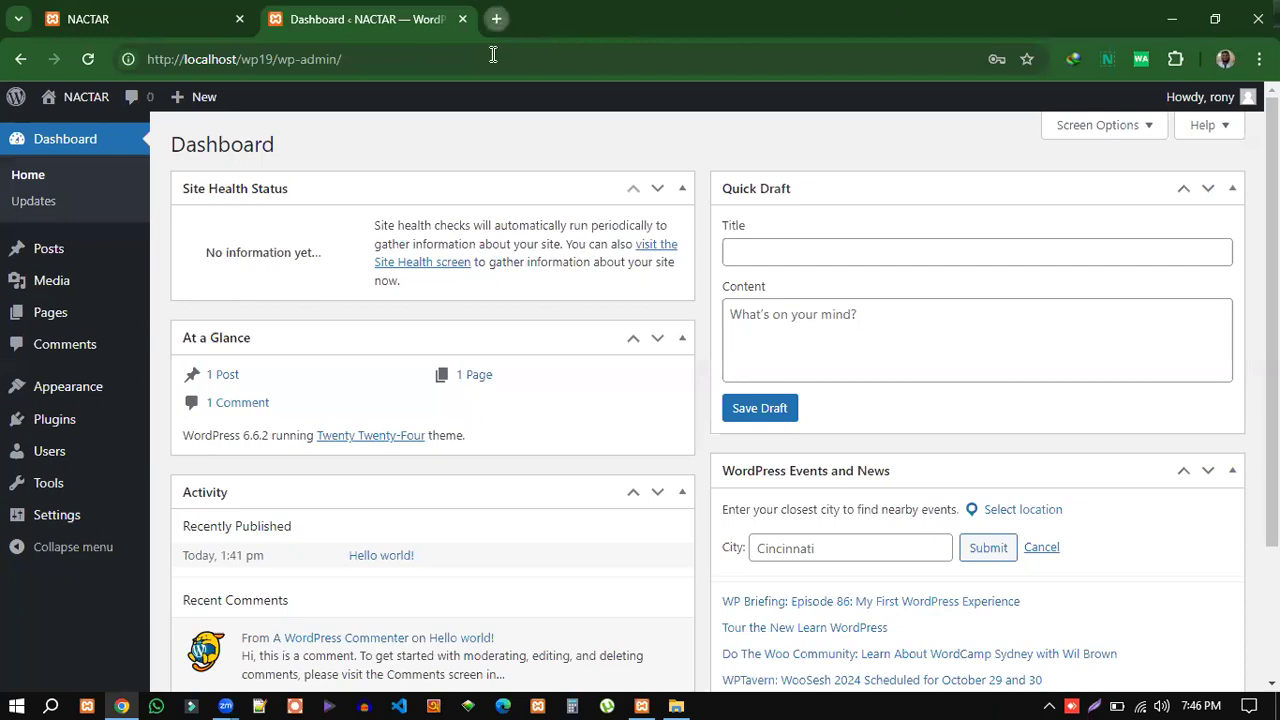
pyautogui.hotkey('ctrl', 't')
pyautogui.write('l')
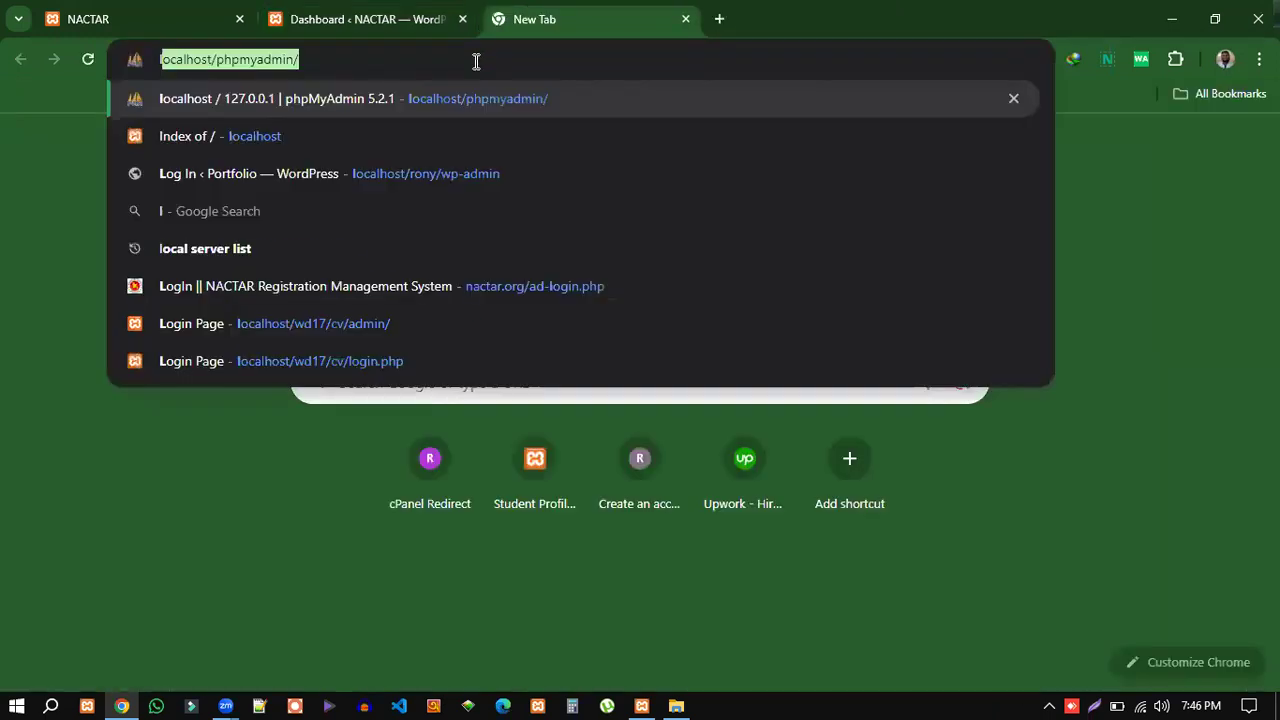
pyautogui.write('ocalhost/')
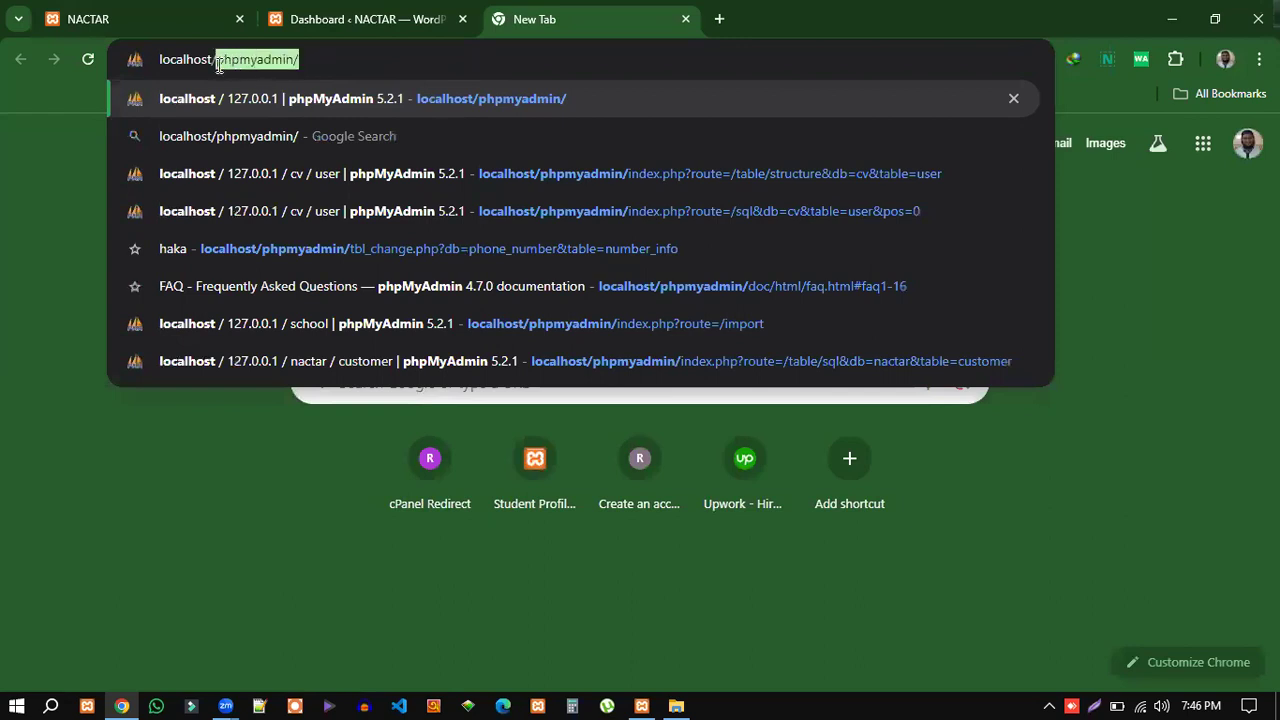
pyautogui.write('wp')
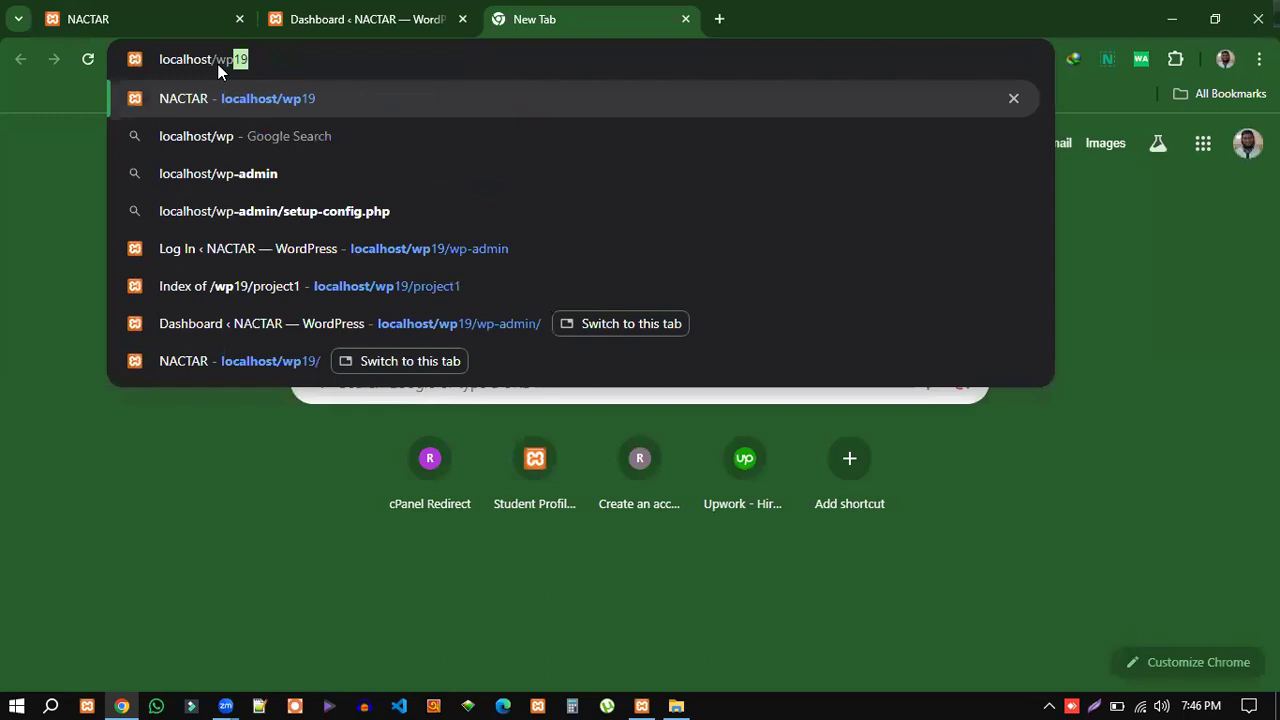
pyautogui.press('Return')
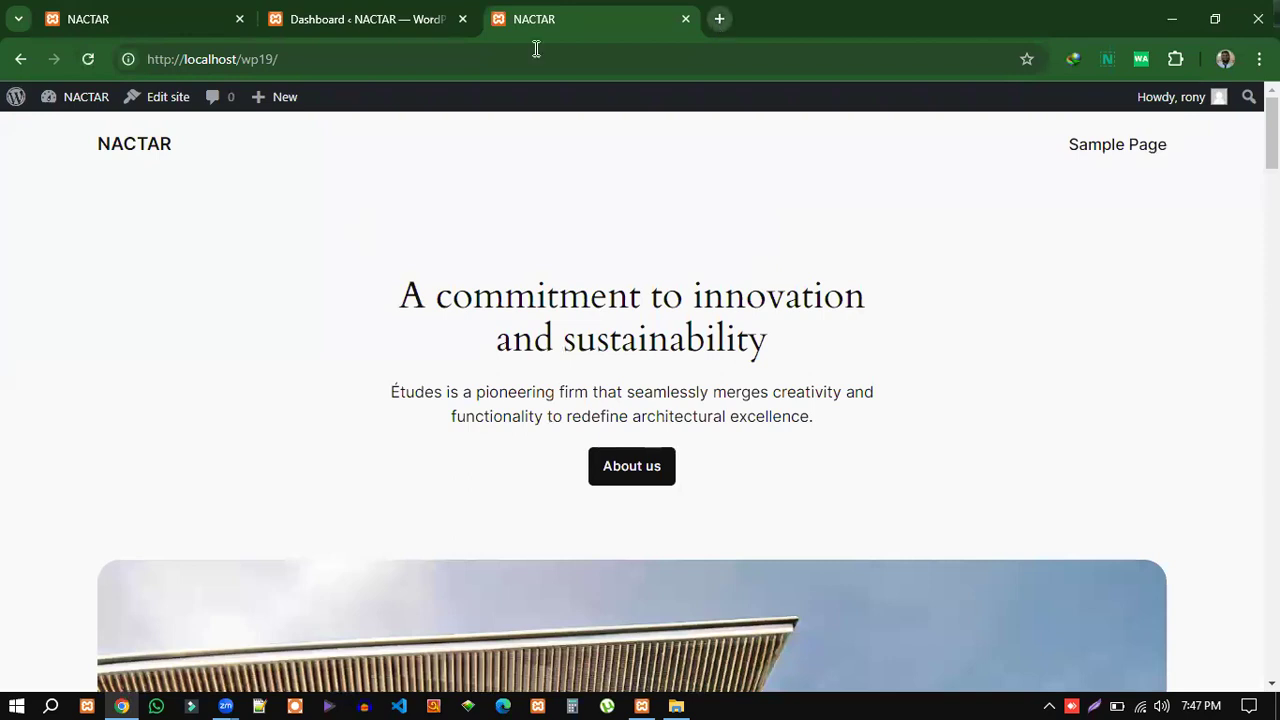
pyautogui.click(334, 59)
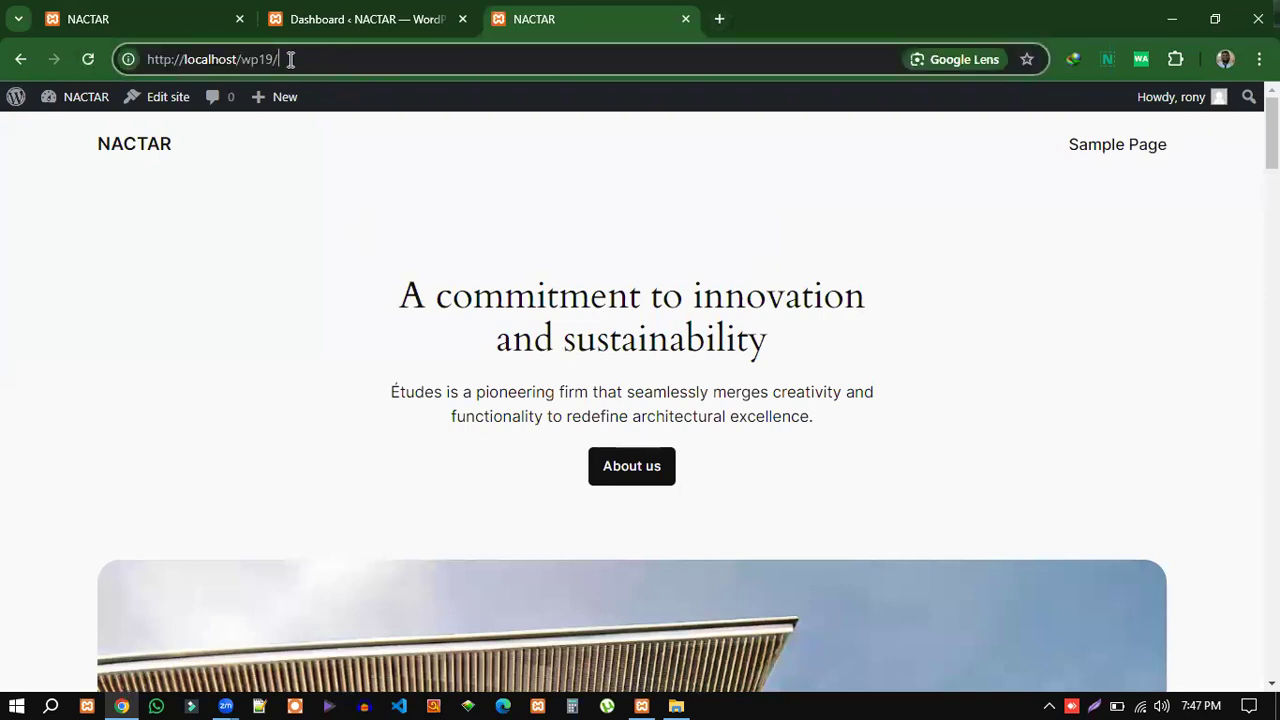
pyautogui.write('w')
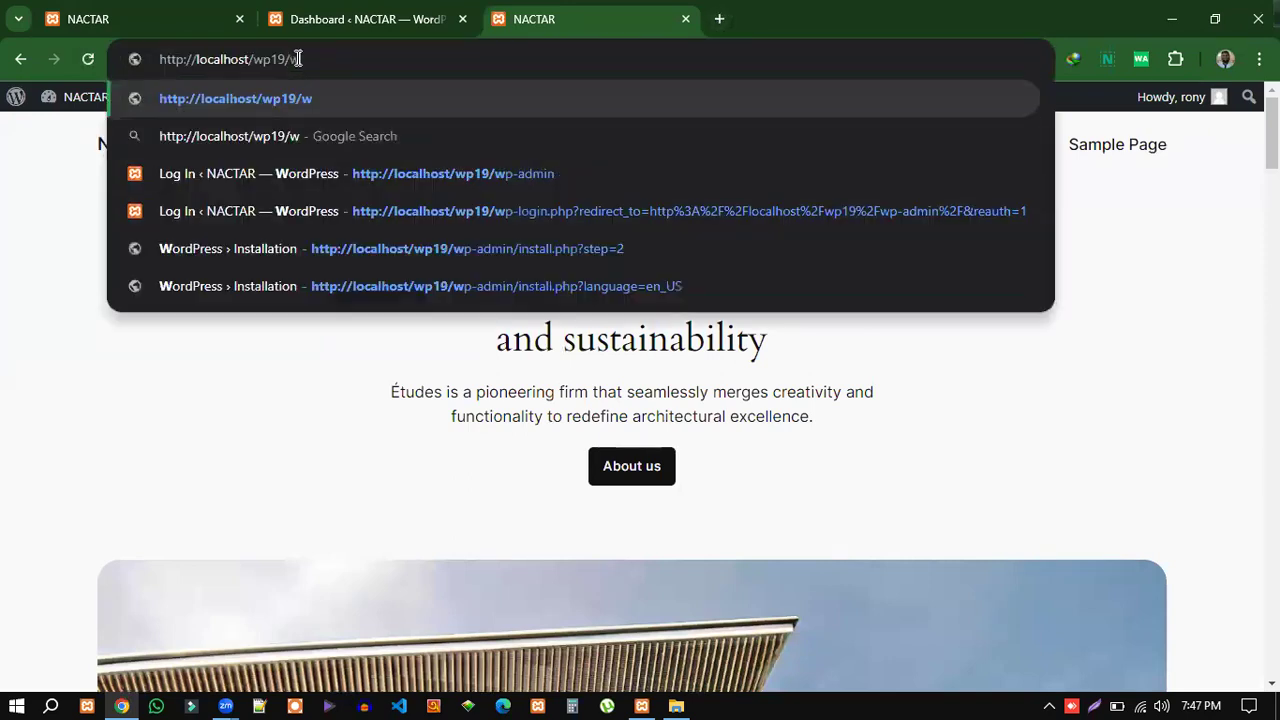
pyautogui.write('p-admin')
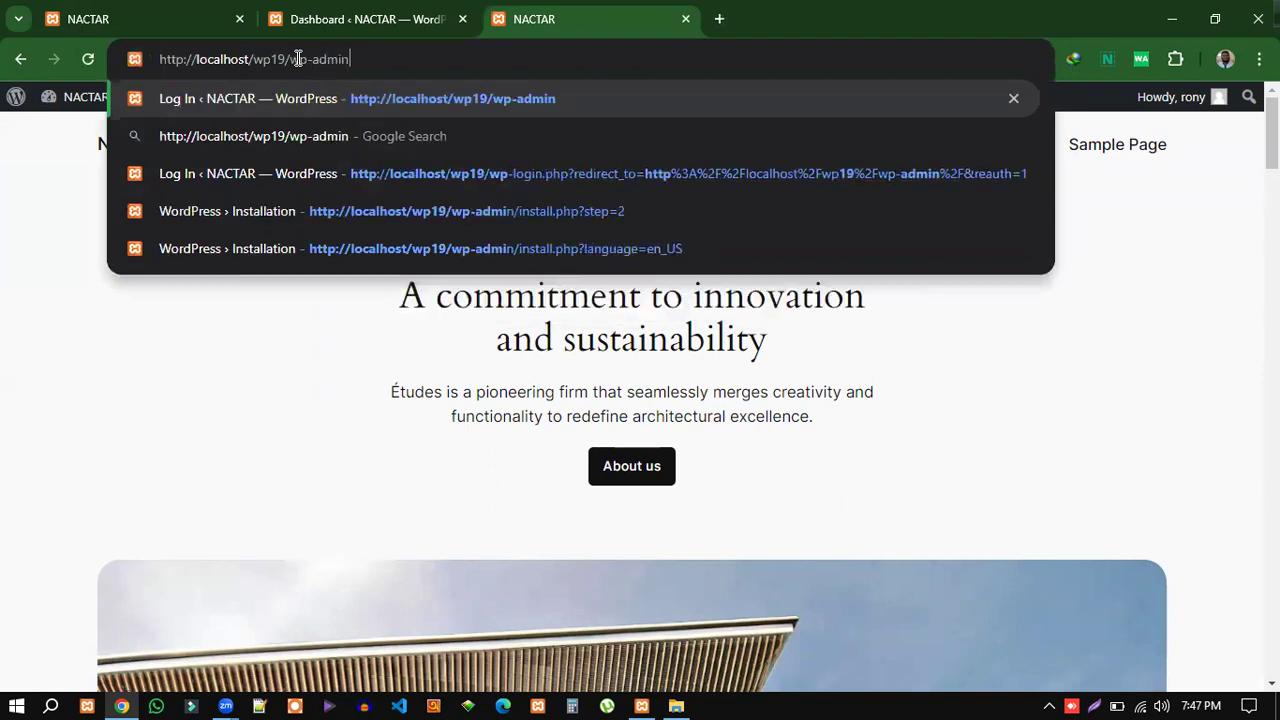
pyautogui.moveTo(289, 60); pyautogui.dragTo(256, 62)
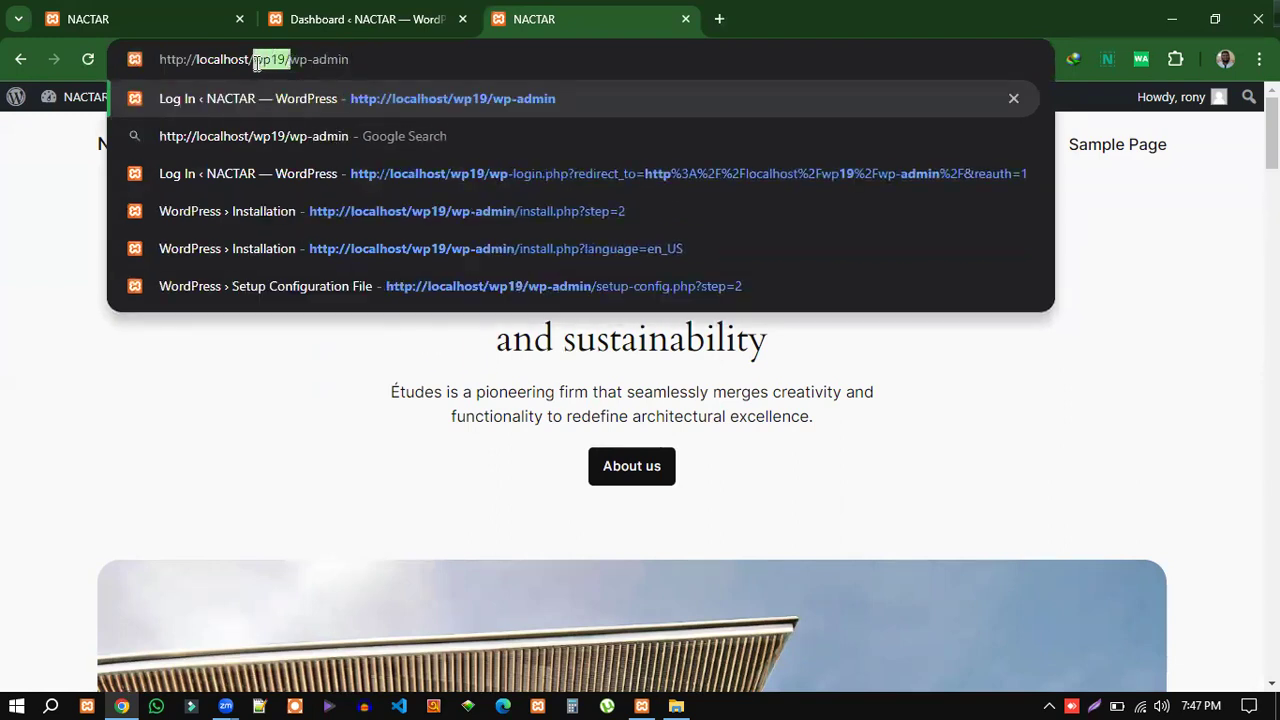
pyautogui.click(350, 60)
pyautogui.moveTo(349, 60); pyautogui.dragTo(294, 60)
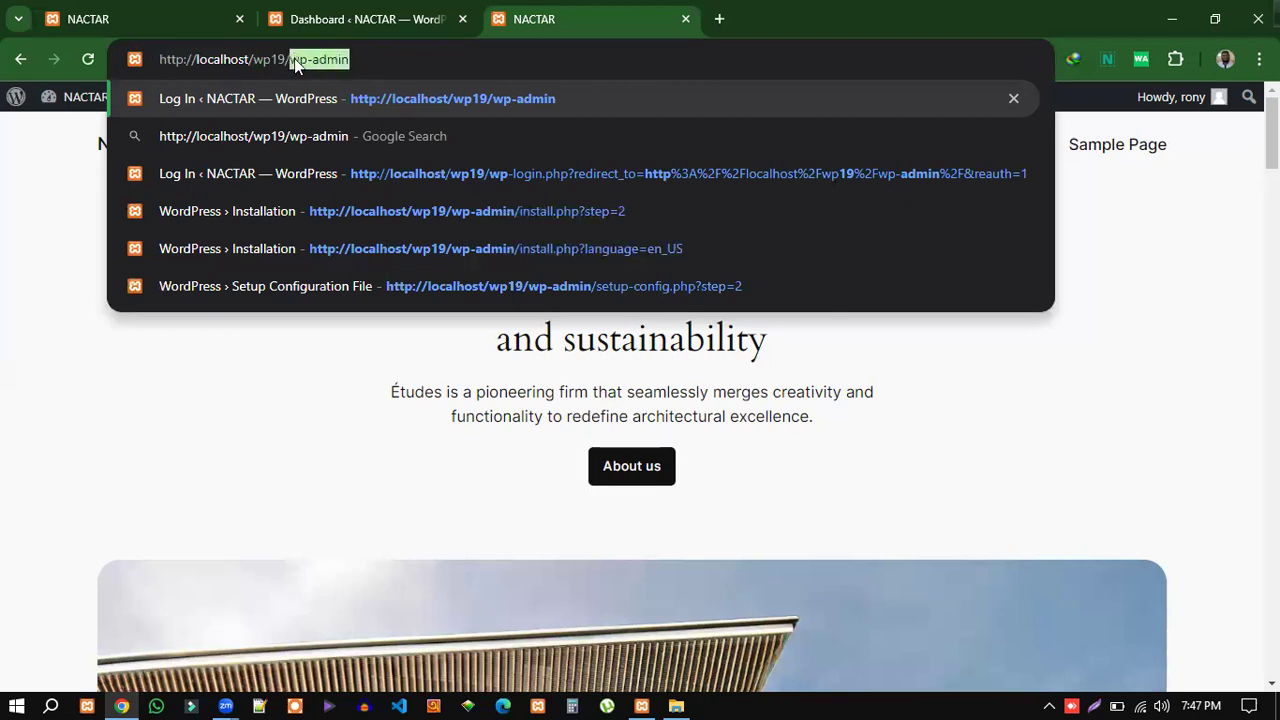
pyautogui.click(428, 62)
pyautogui.click(685, 19)
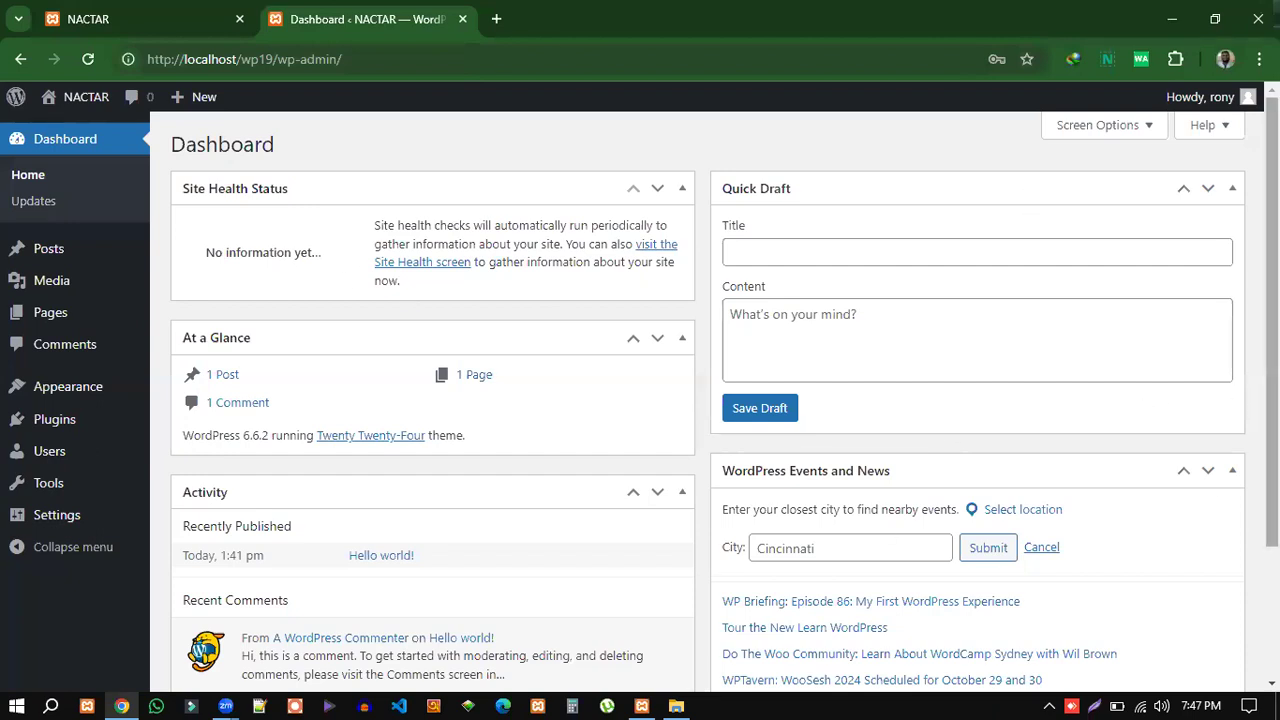
# Load localhost/phpmyadmin/ in a new browser tab.
pyautogui.click(497, 20)
pyautogui.click(448, 58)
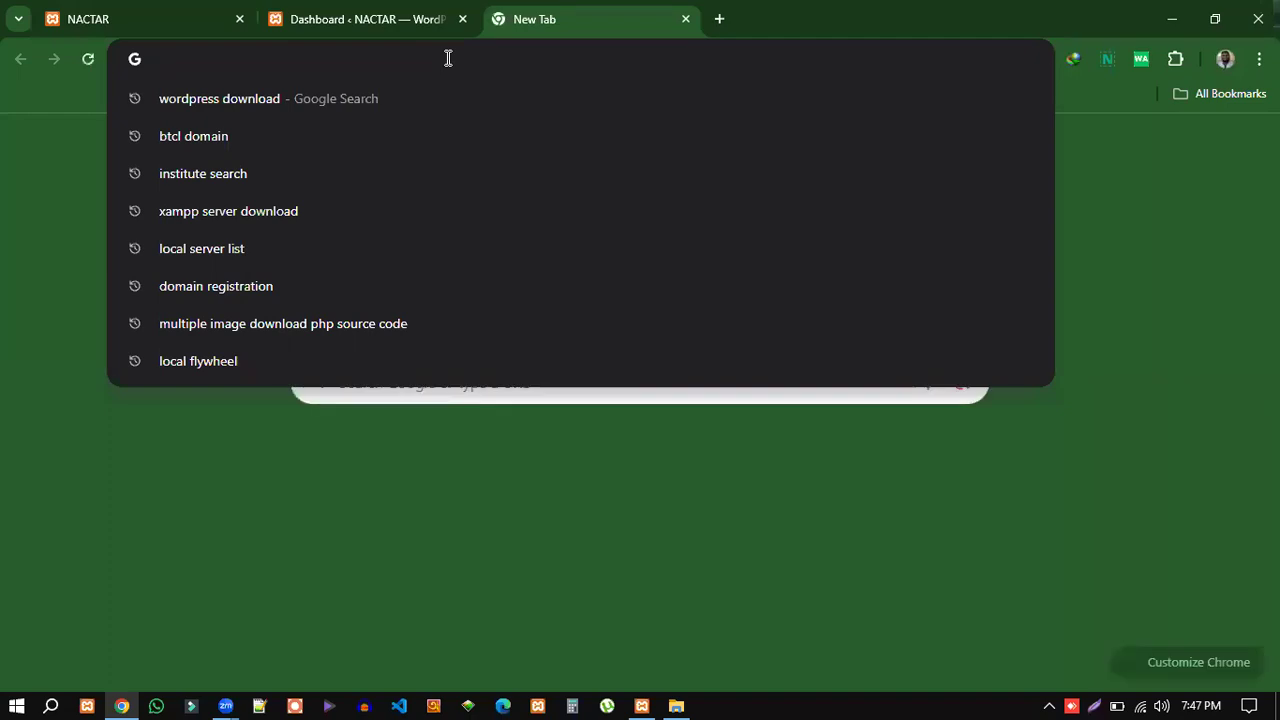
pyautogui.write('lo')
pyautogui.press('Right')
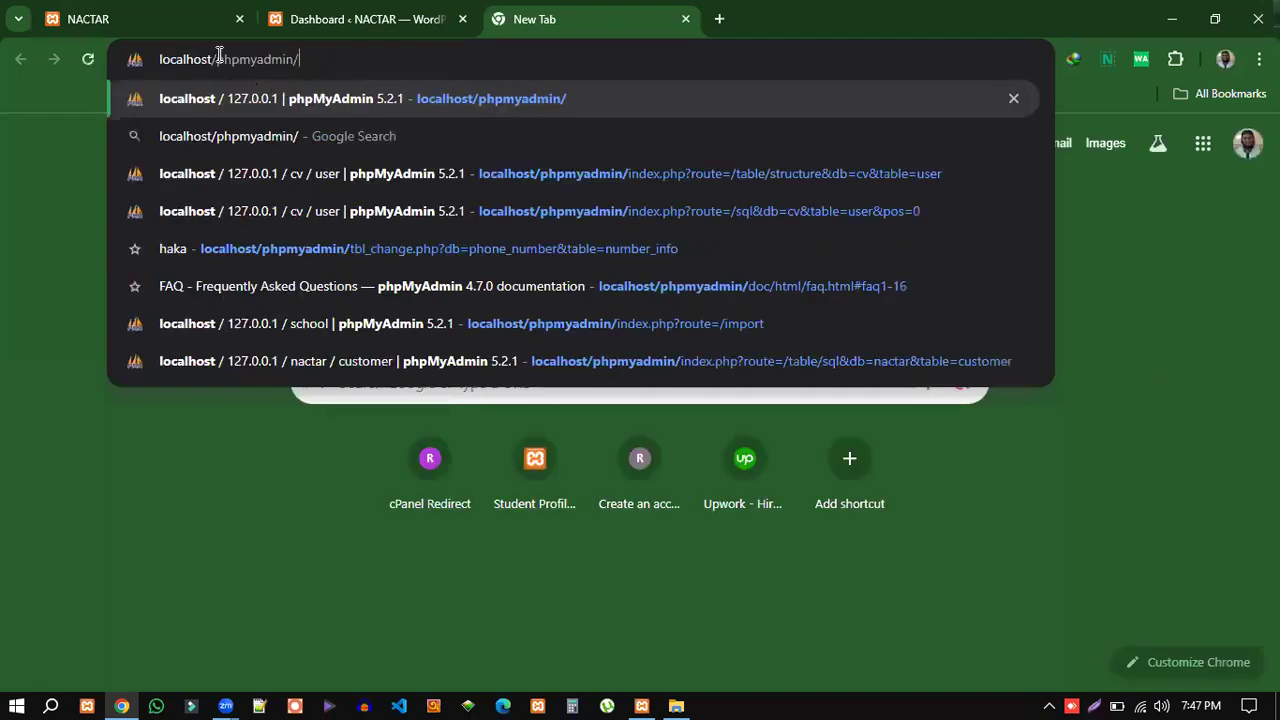
pyautogui.moveTo(205, 58); pyautogui.dragTo(148, 58)
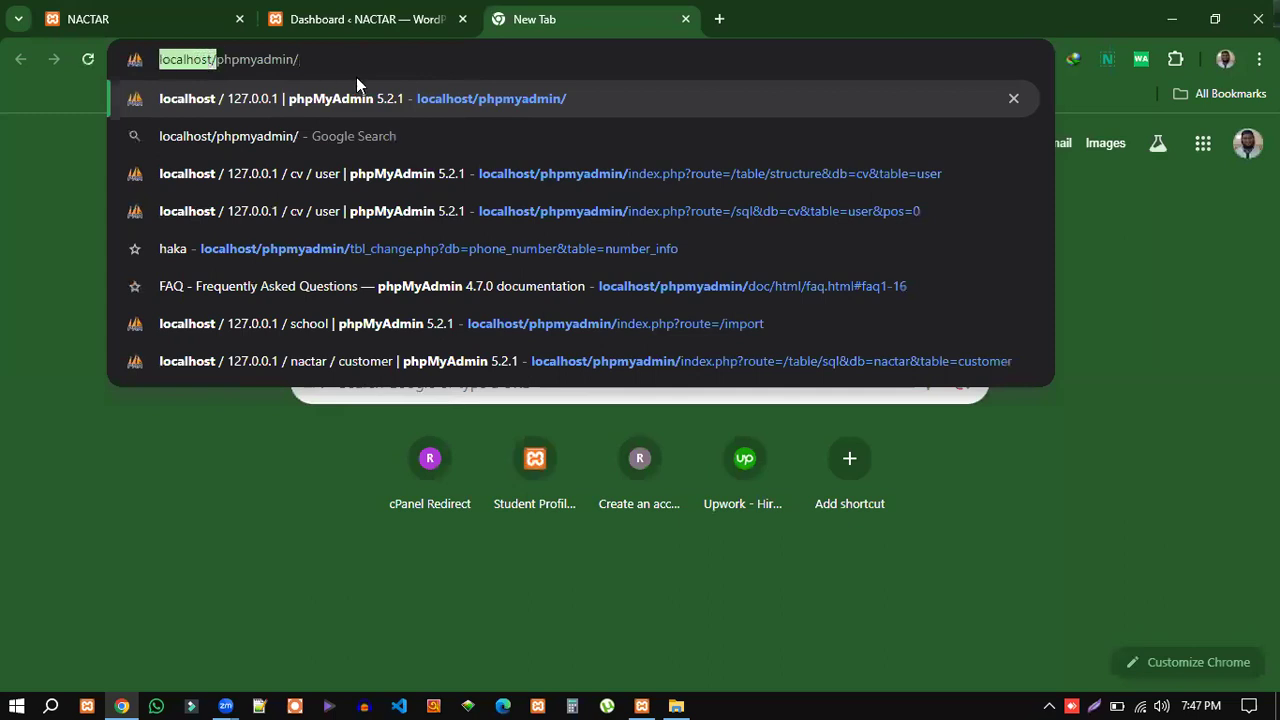
pyautogui.press('Escape')
pyautogui.click(362, 66)
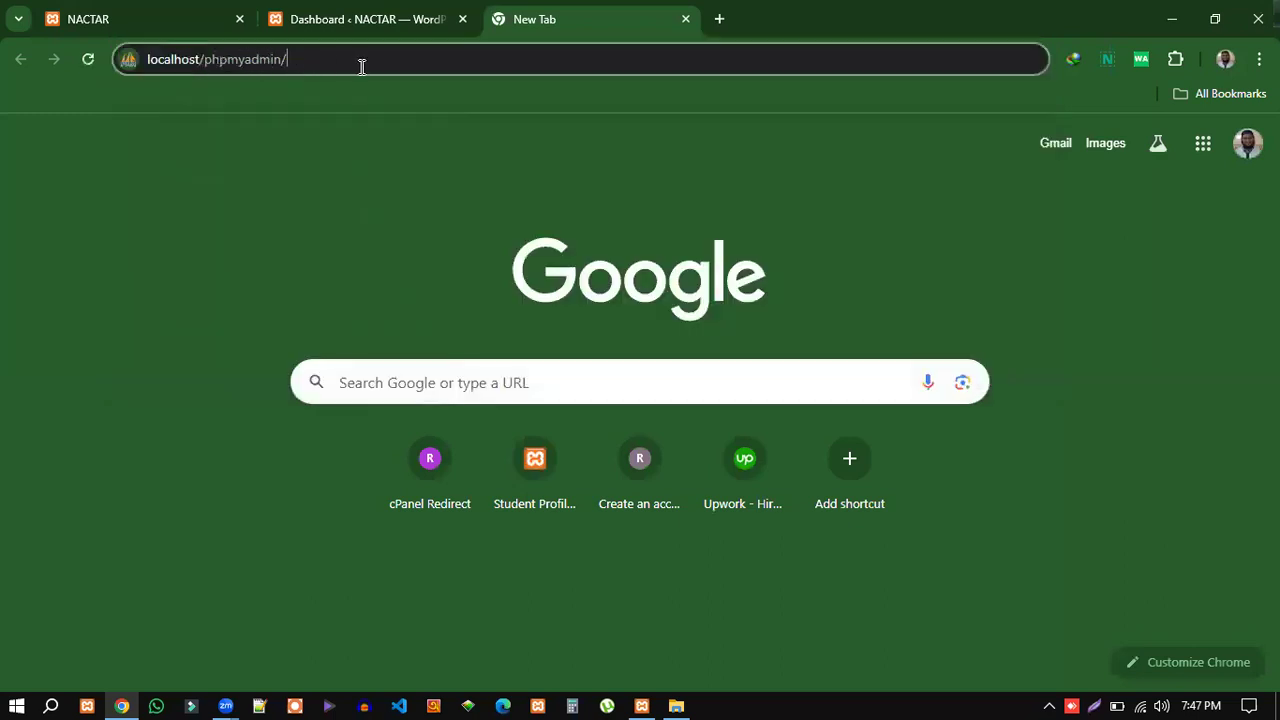
pyautogui.press('Return')
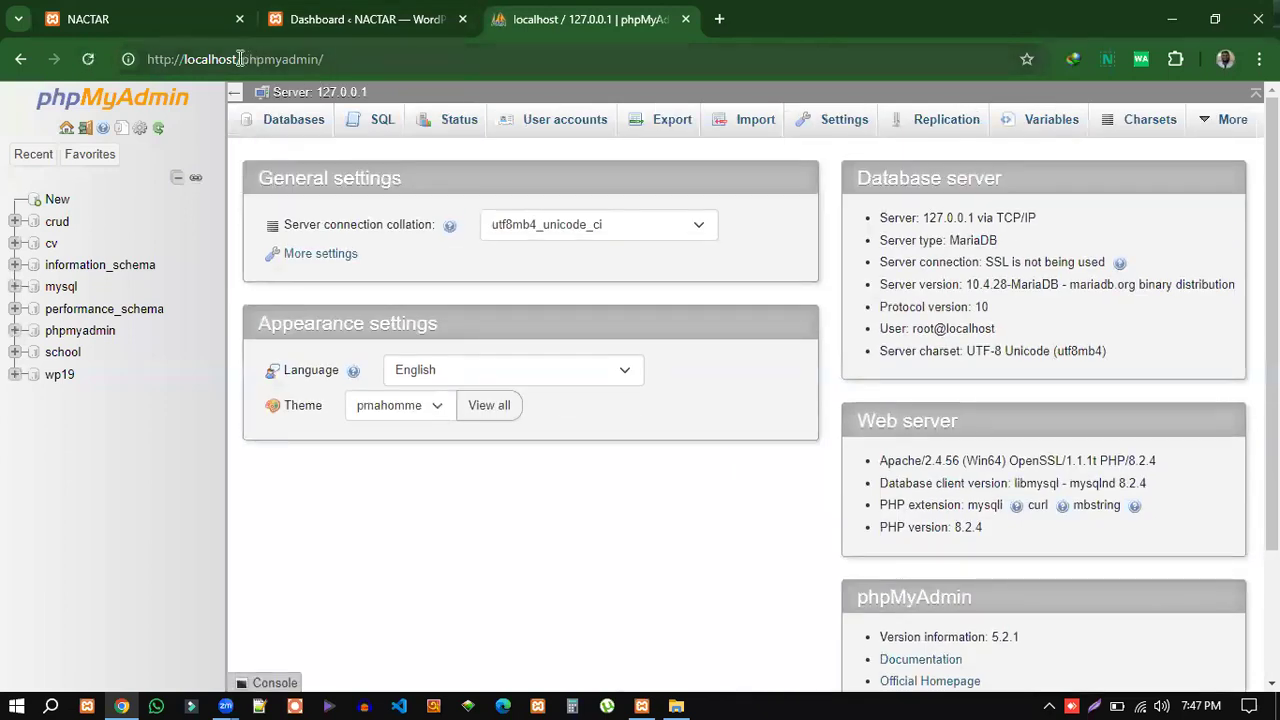
# Check the phpMyAdmin address, then open the wp19 database from the database list.
pyautogui.moveTo(240, 59); pyautogui.dragTo(172, 59)
pyautogui.moveTo(334, 59); pyautogui.dragTo(242, 62)
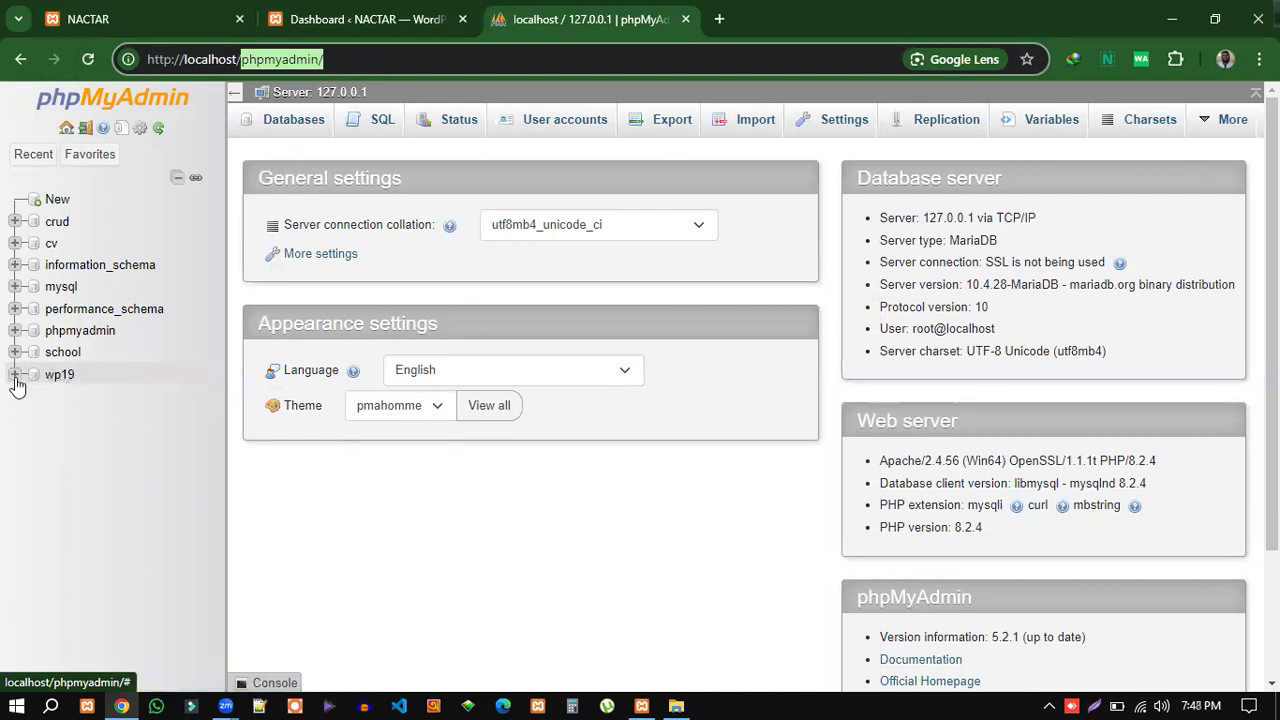
pyautogui.scroll(-3, 435, 500)
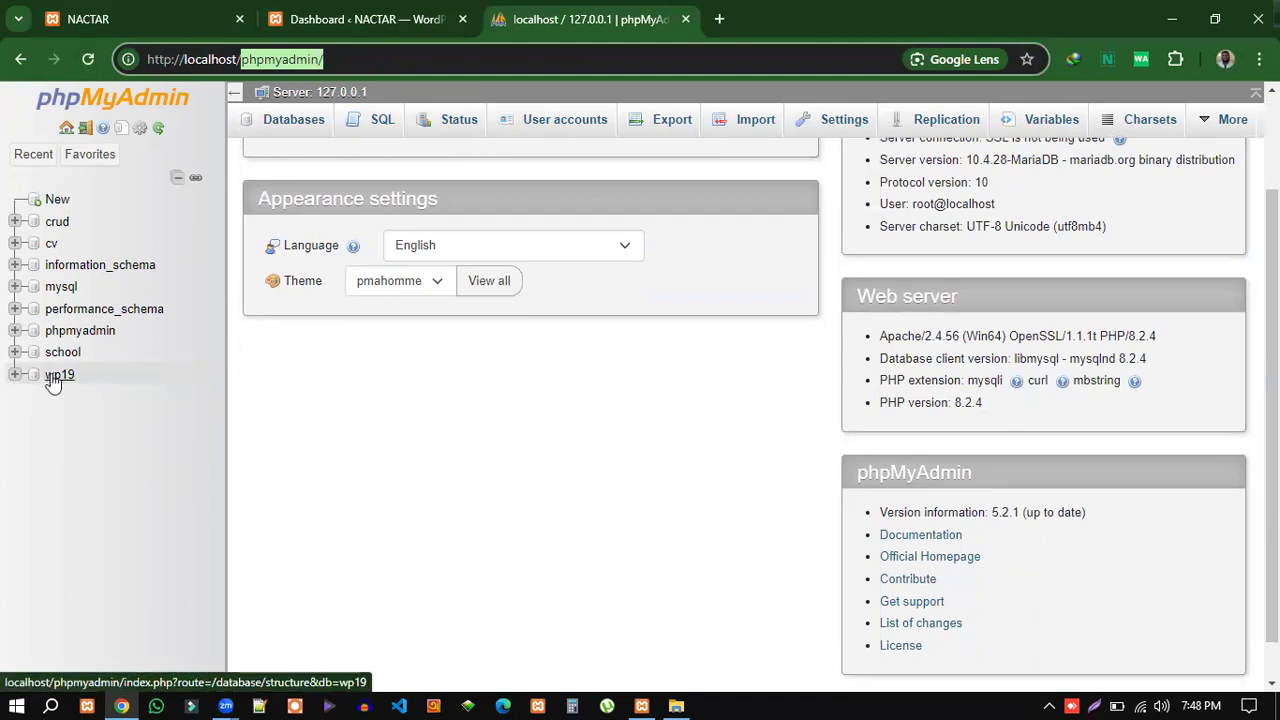
pyautogui.click(53, 378)
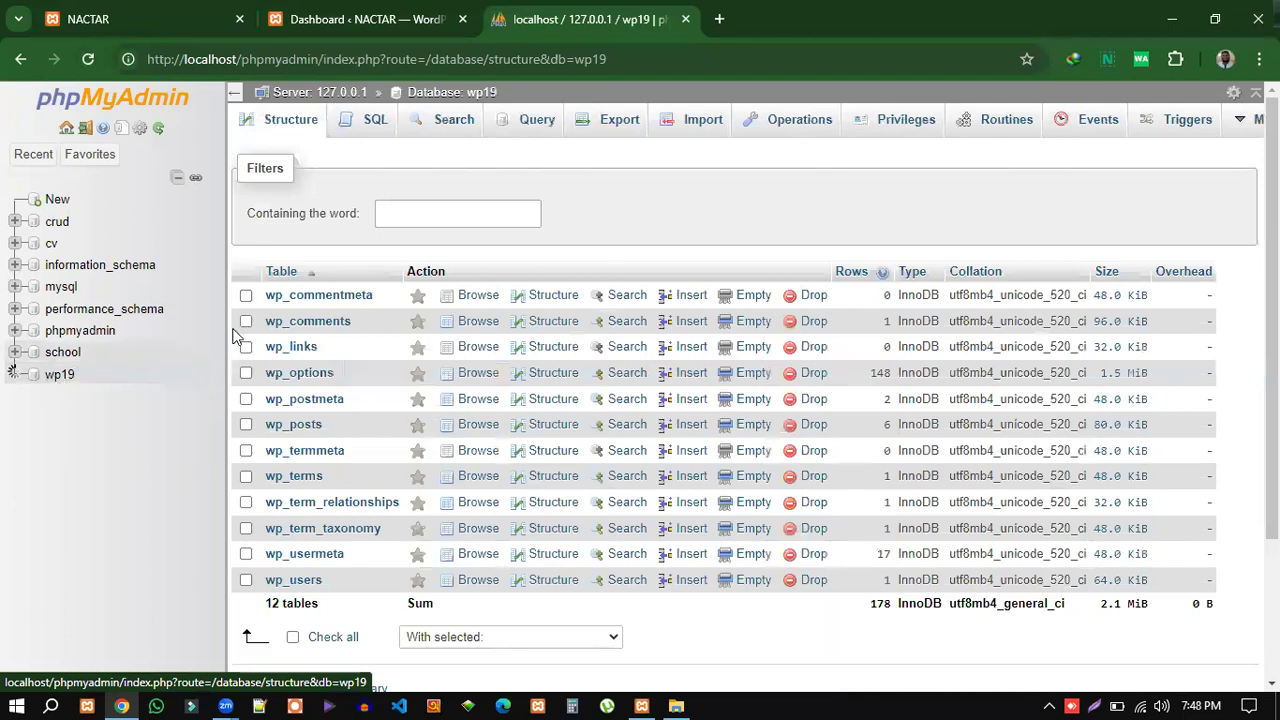
# Review the wp19 database's 12 tables, glance at another tab, and return to the table list.
pyautogui.scroll(-1, 587, 246)
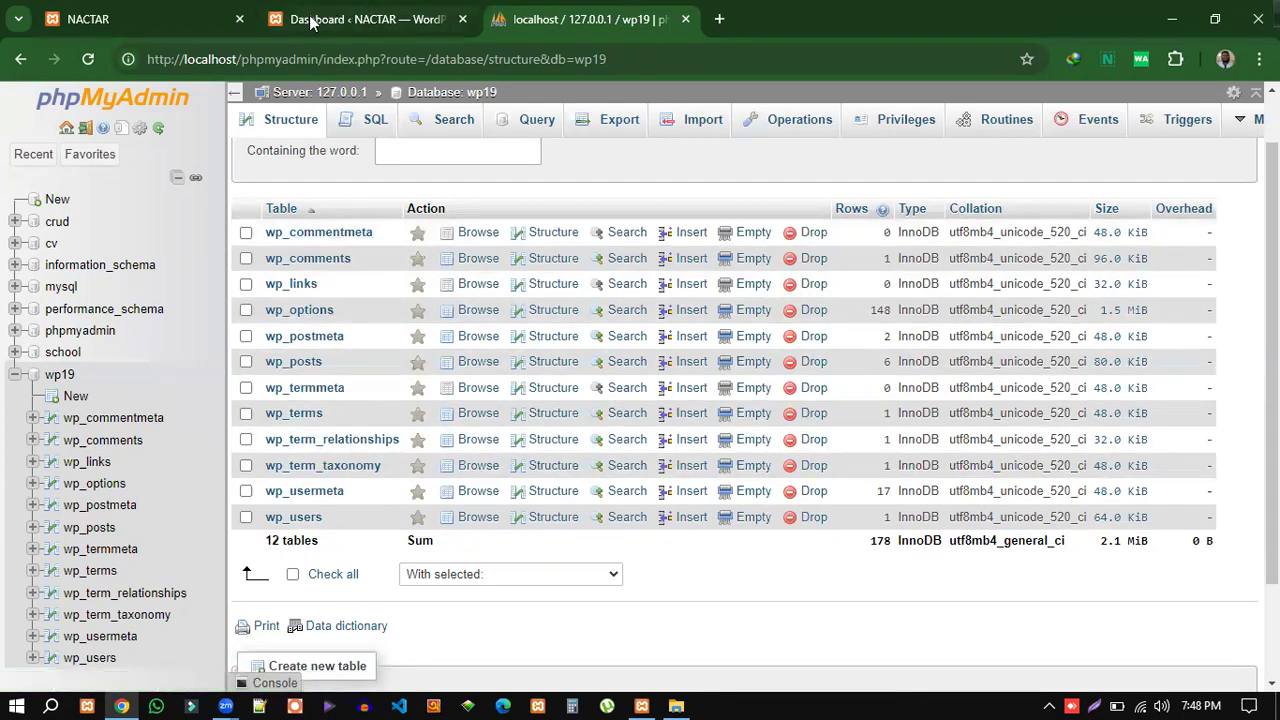
pyautogui.click(174, 22)
pyautogui.click(564, 28)
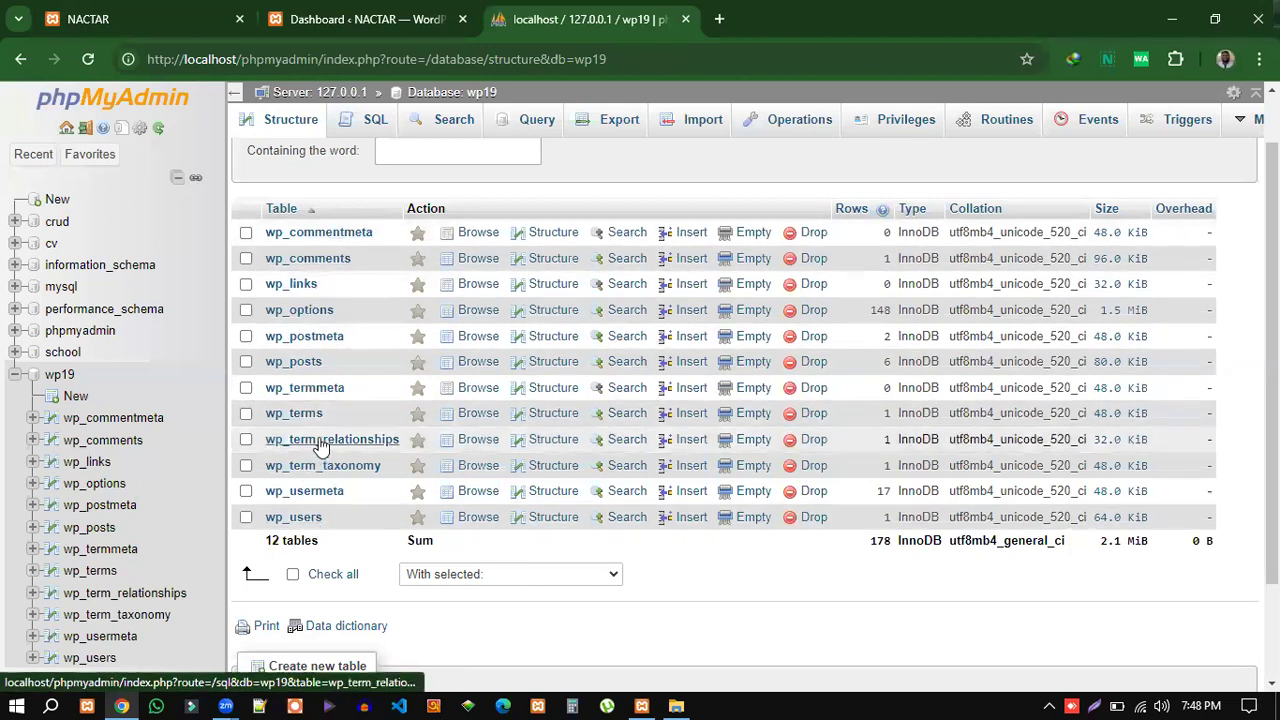
# Move between the Dashboard and phpMyAdmin tabs, then close phpMyAdmin, leaving the Dashboard in front.
pyautogui.click(340, 20)
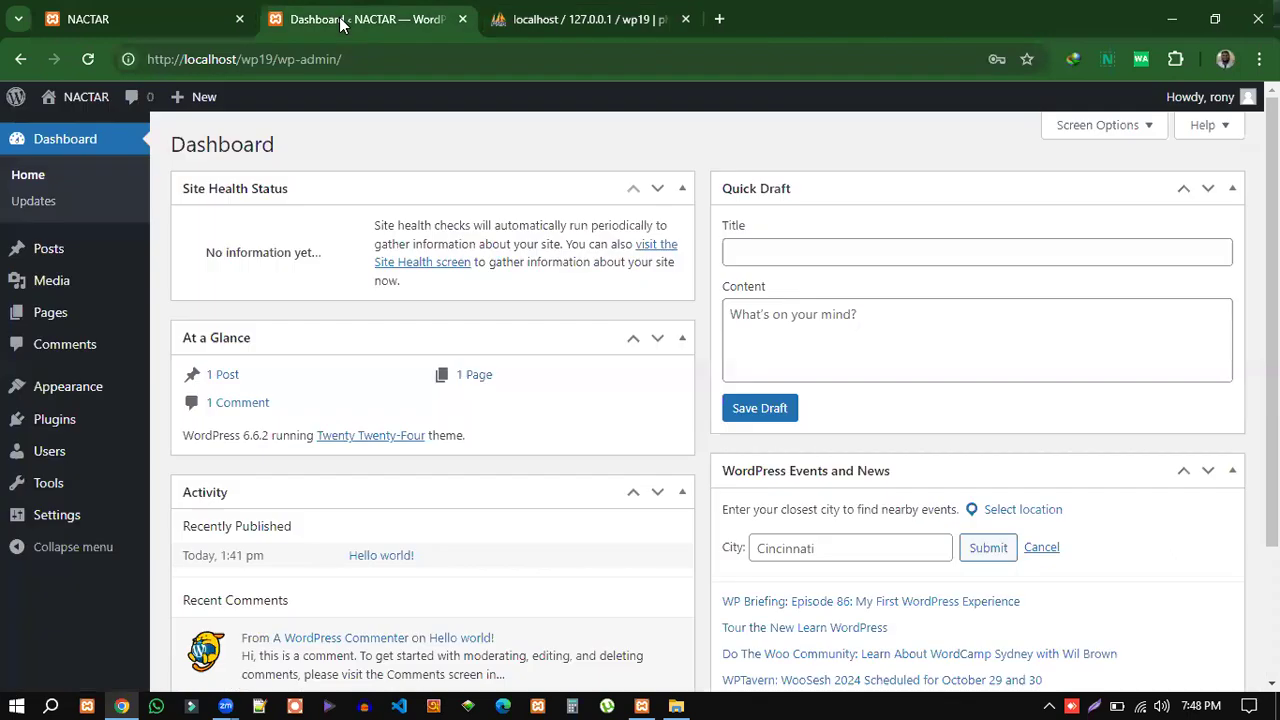
pyautogui.click(548, 20)
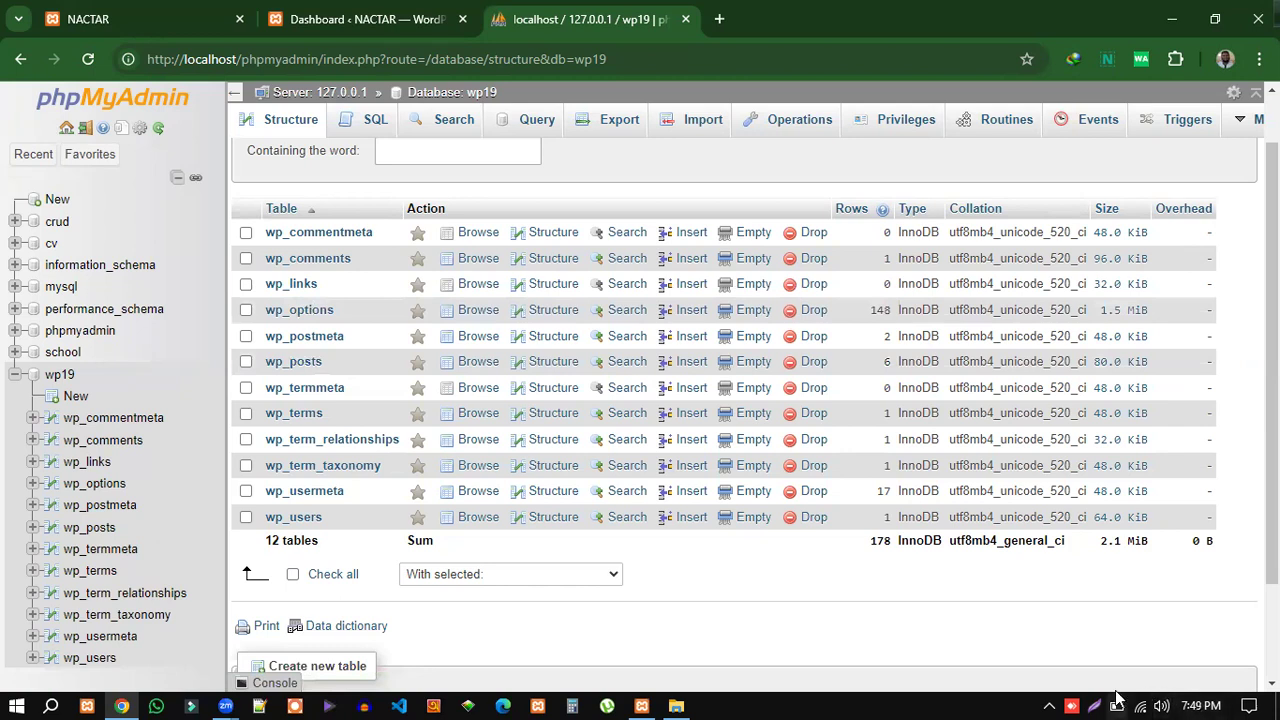
pyautogui.click(343, 20)
pyautogui.click(686, 19)
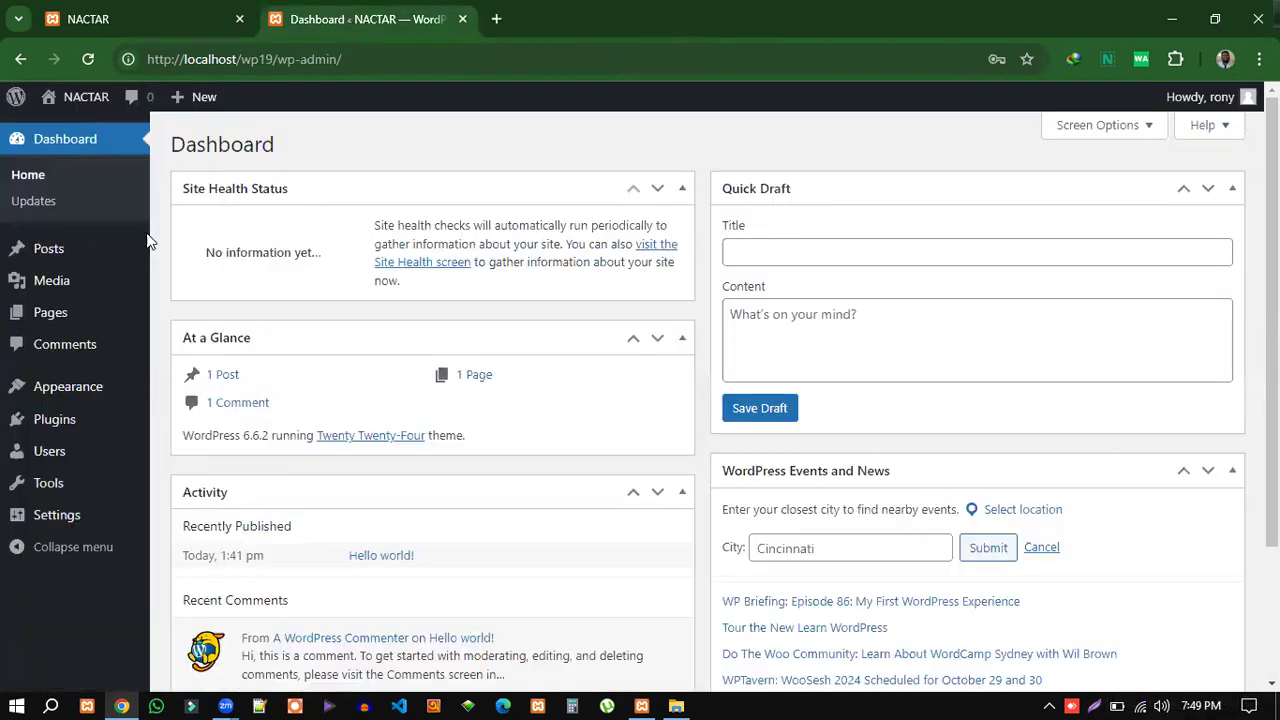
pyautogui.moveTo(42, 305)
pyautogui.moveTo(134, 250)
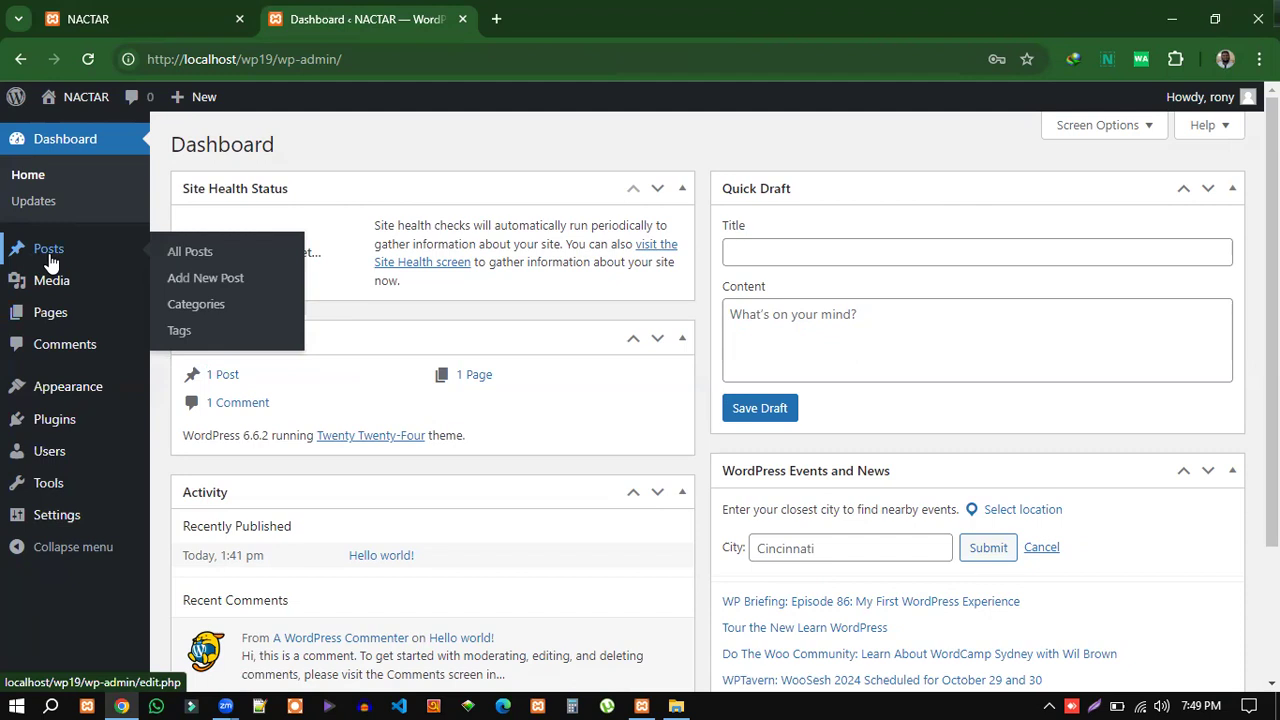
# Search Google for 'prothom alo' from a new Chrome tab.
pyautogui.click(496, 19)
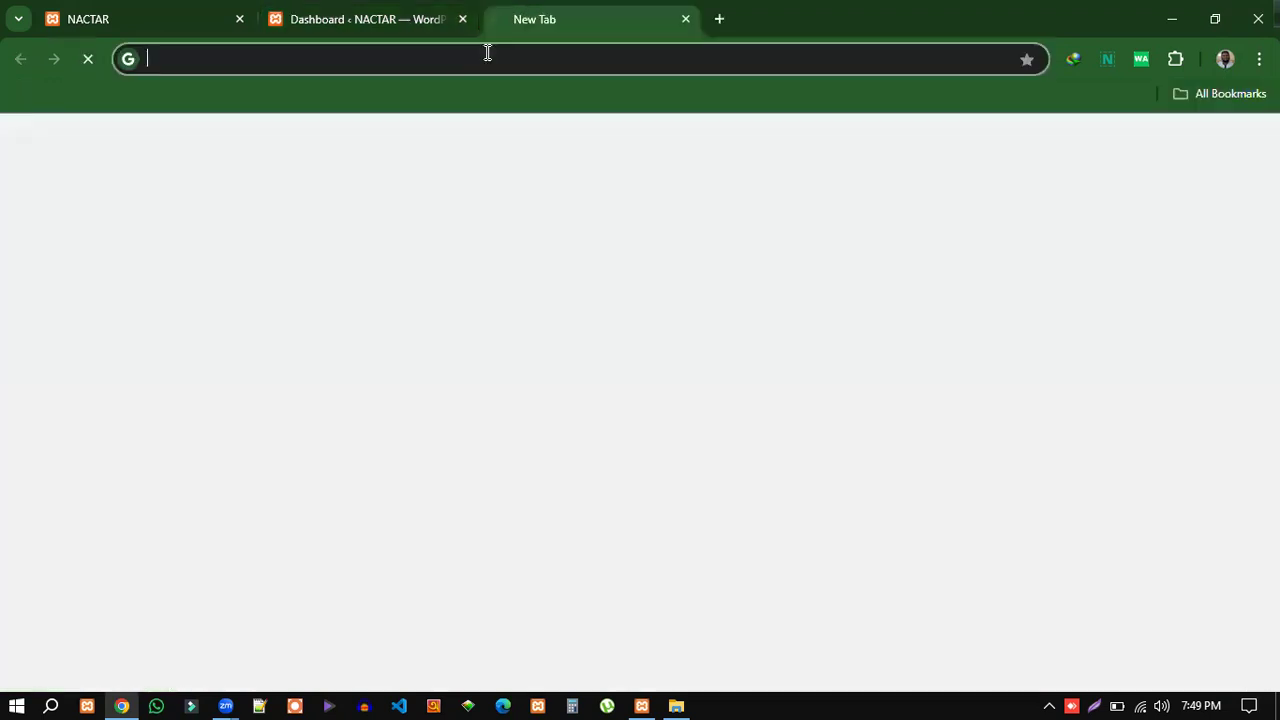
pyautogui.write('new')
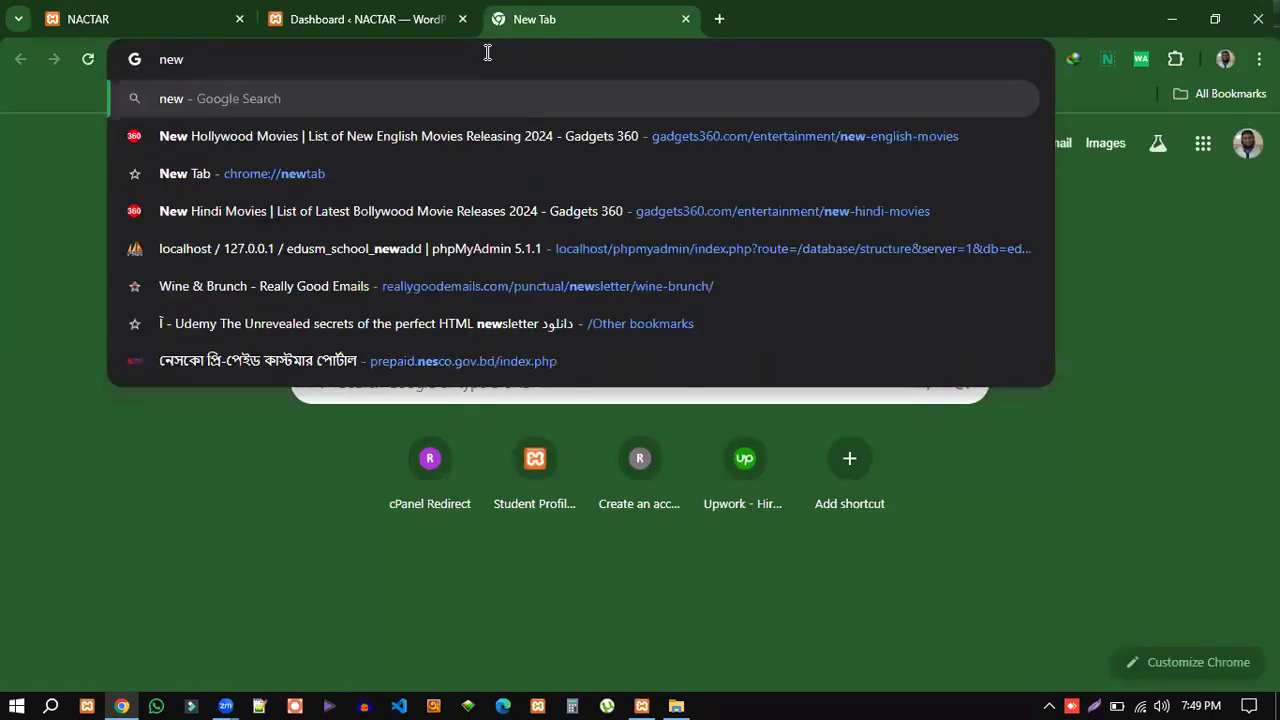
pyautogui.press('BackSpace')
pyautogui.press('BackSpace')
pyautogui.press('BackSpace')
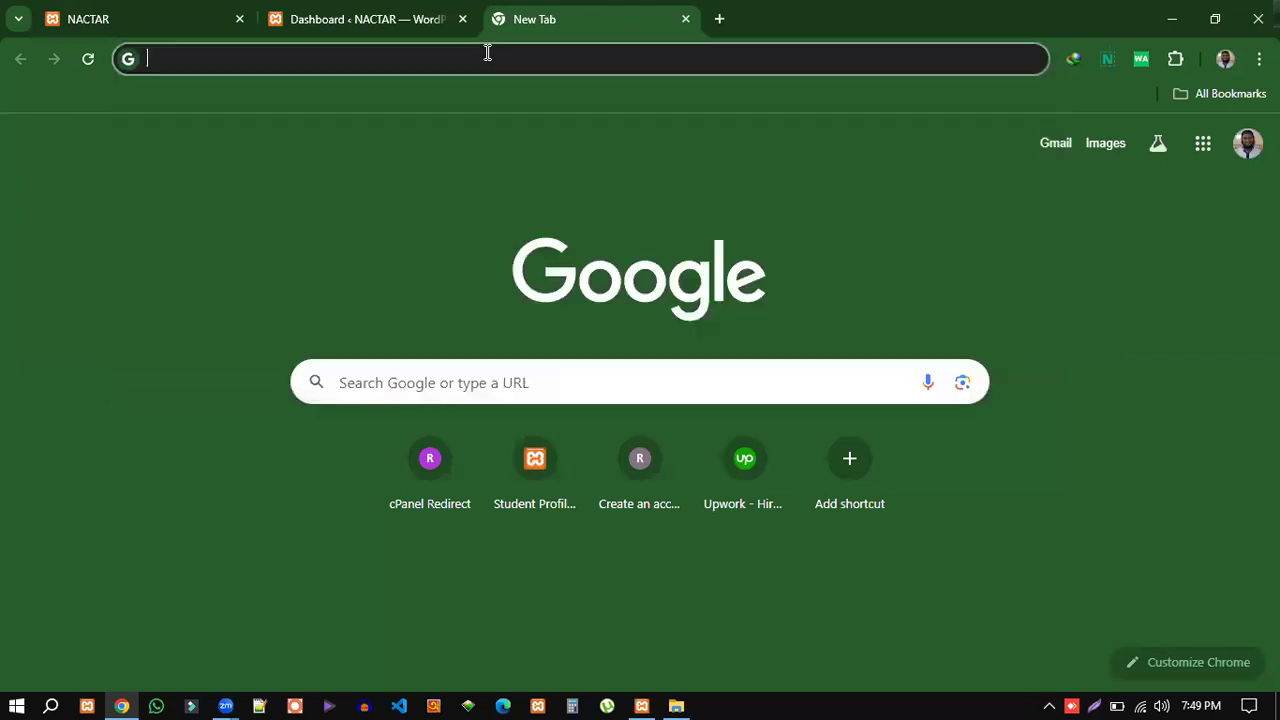
pyautogui.write('th')
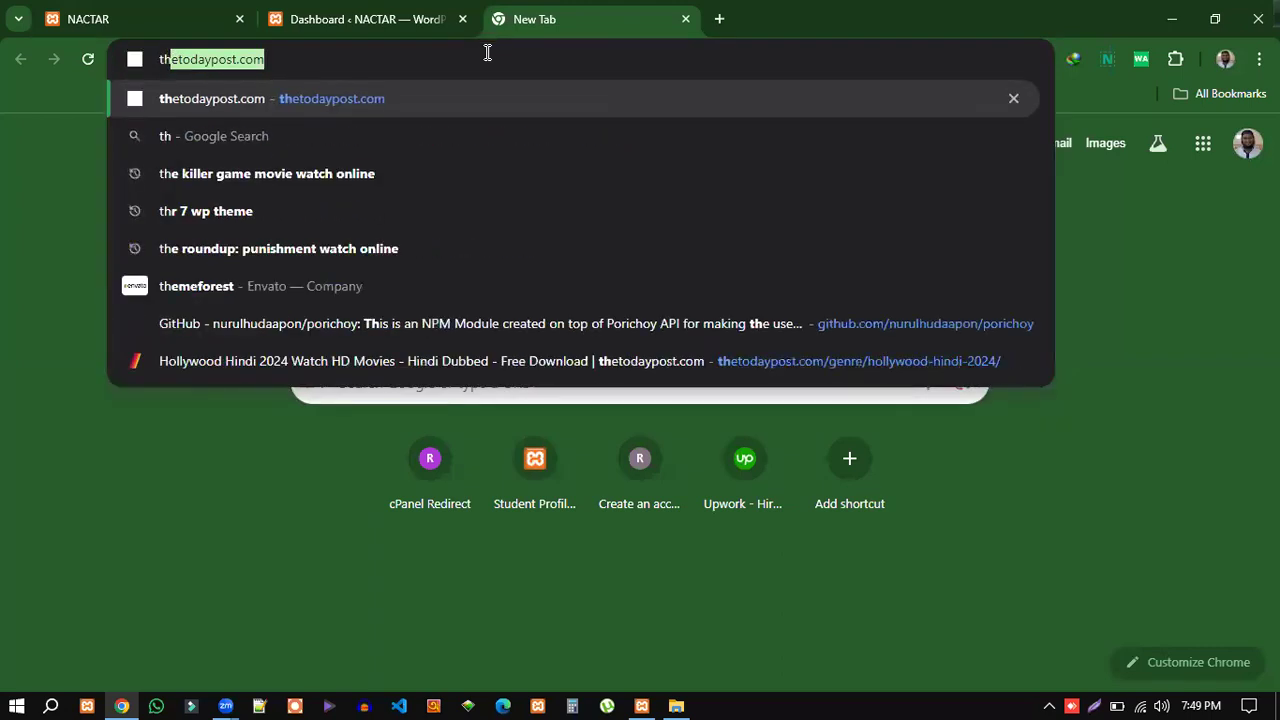
pyautogui.press('BackSpace')
pyautogui.press('BackSpace')
pyautogui.press('BackSpace')
pyautogui.write('pr')
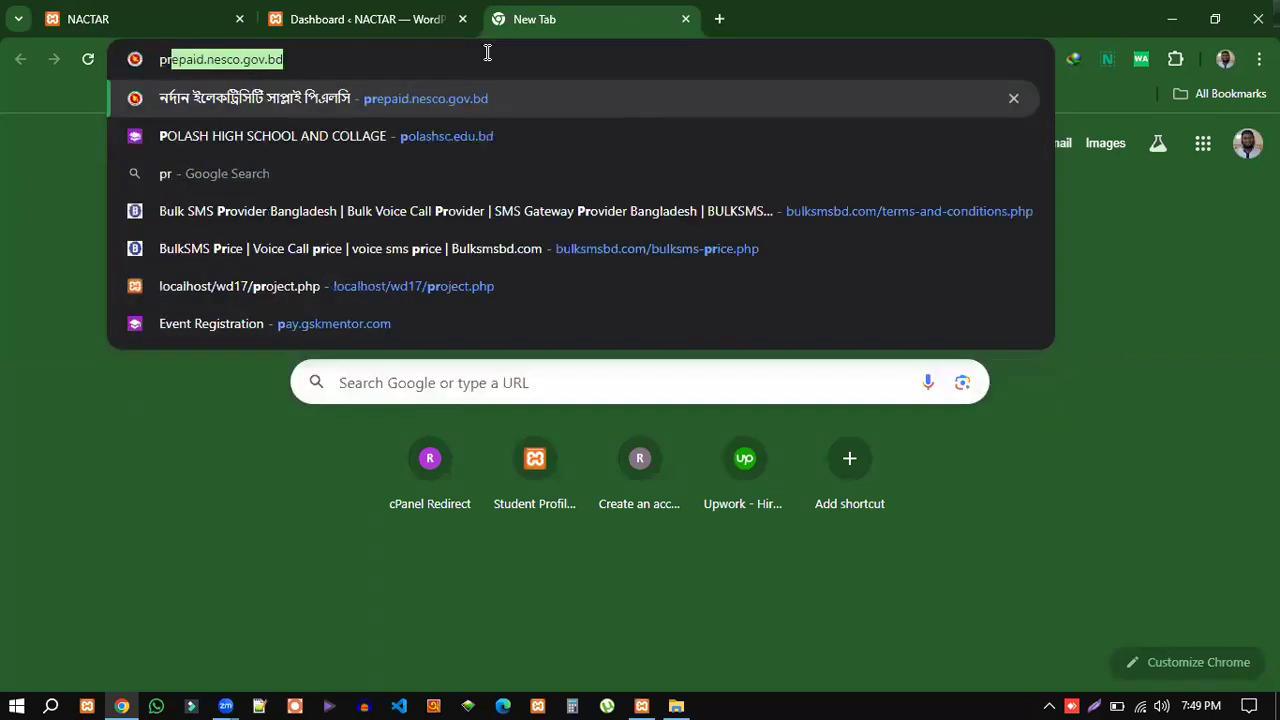
pyautogui.write('othom')
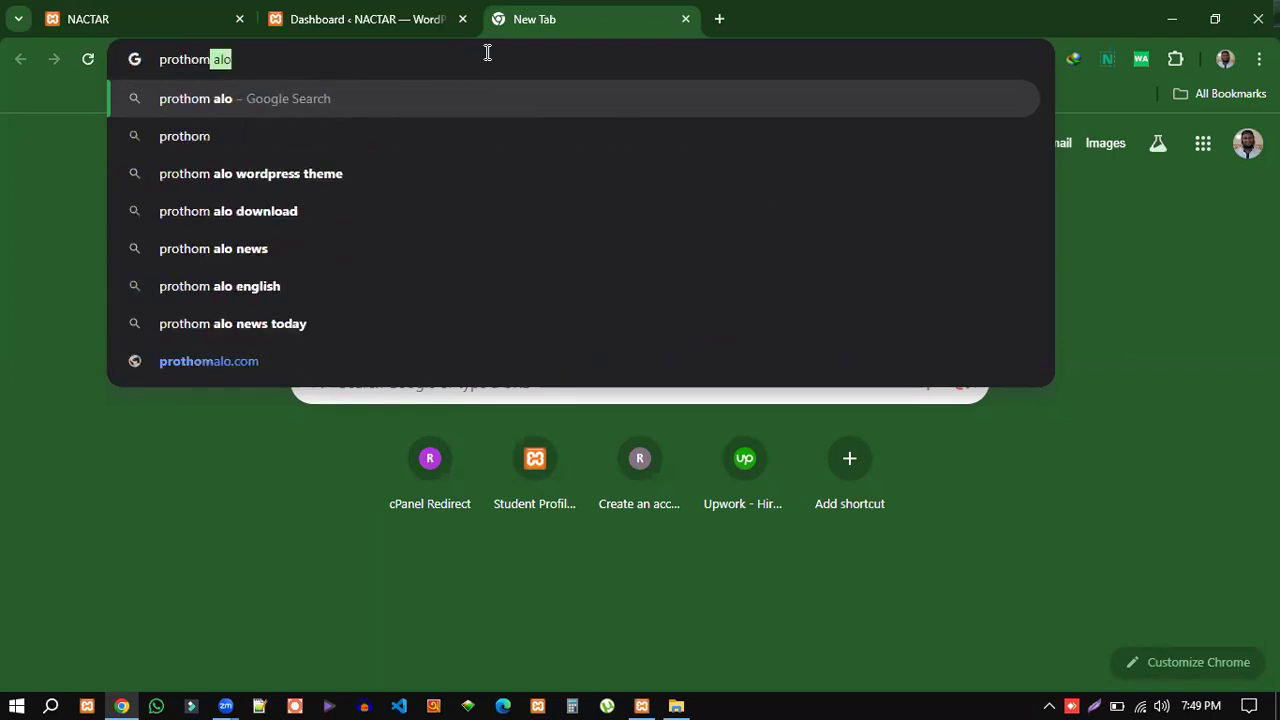
pyautogui.press('Return')
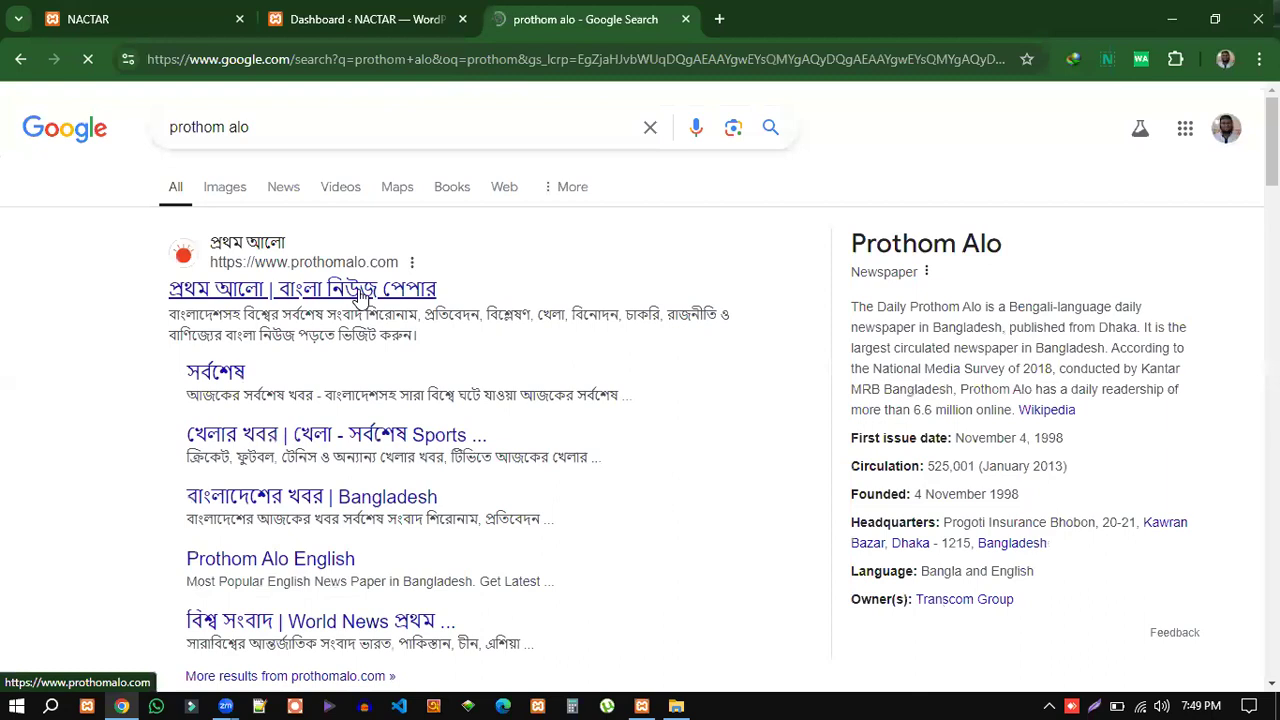
# Open prothomalo.com from the results, decline its news alert prompt, and return to the Dashboard.
pyautogui.click(362, 292)
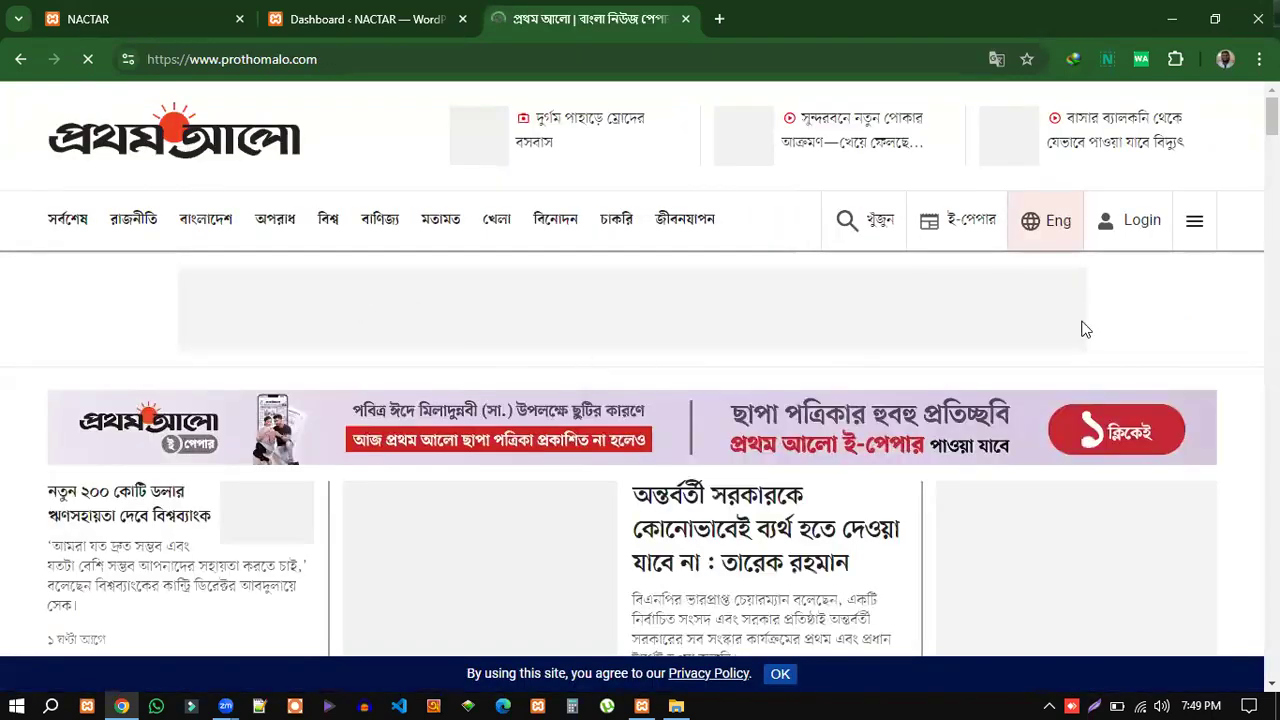
pyautogui.scroll(-2, 606, 400)
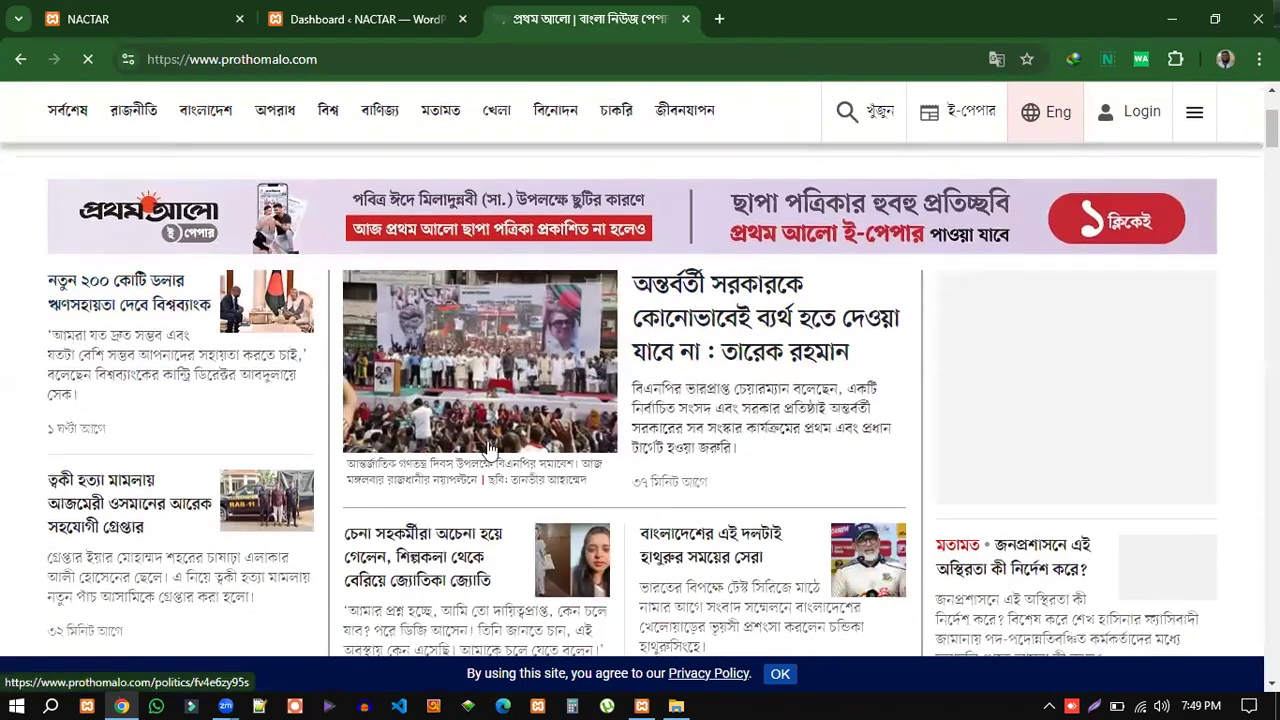
pyautogui.scroll(-2, 490, 447)
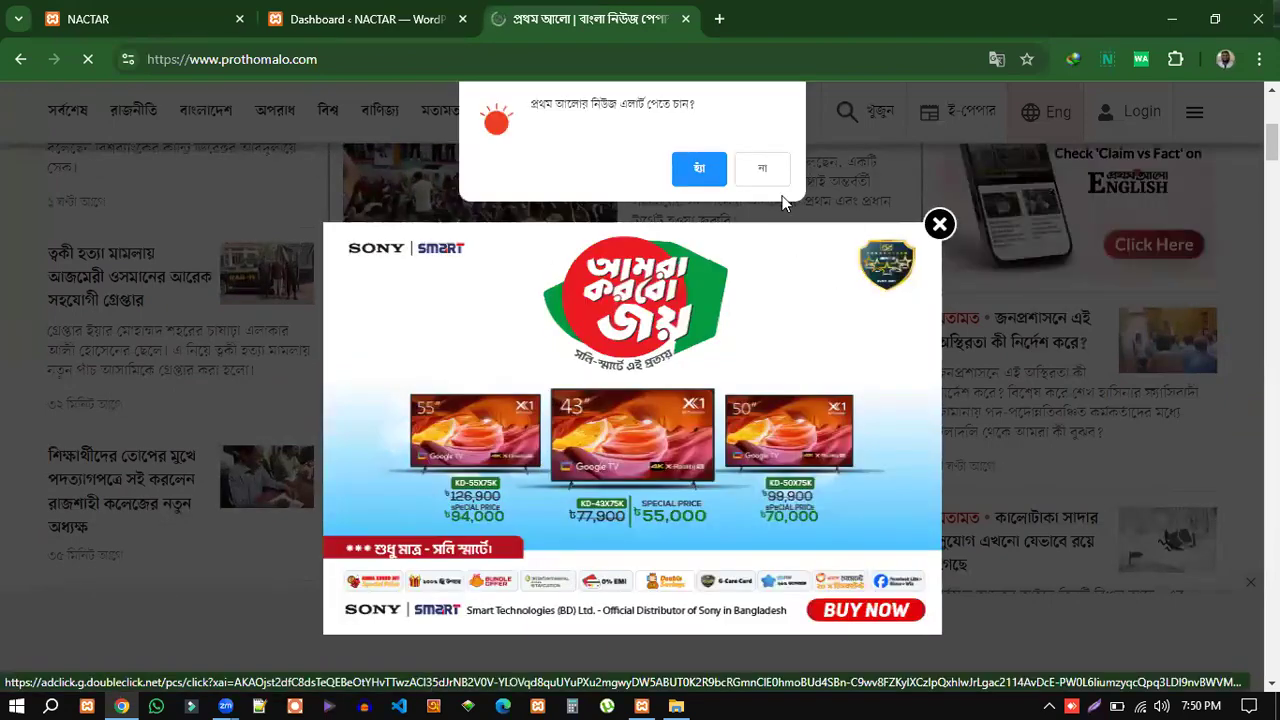
pyautogui.click(762, 172)
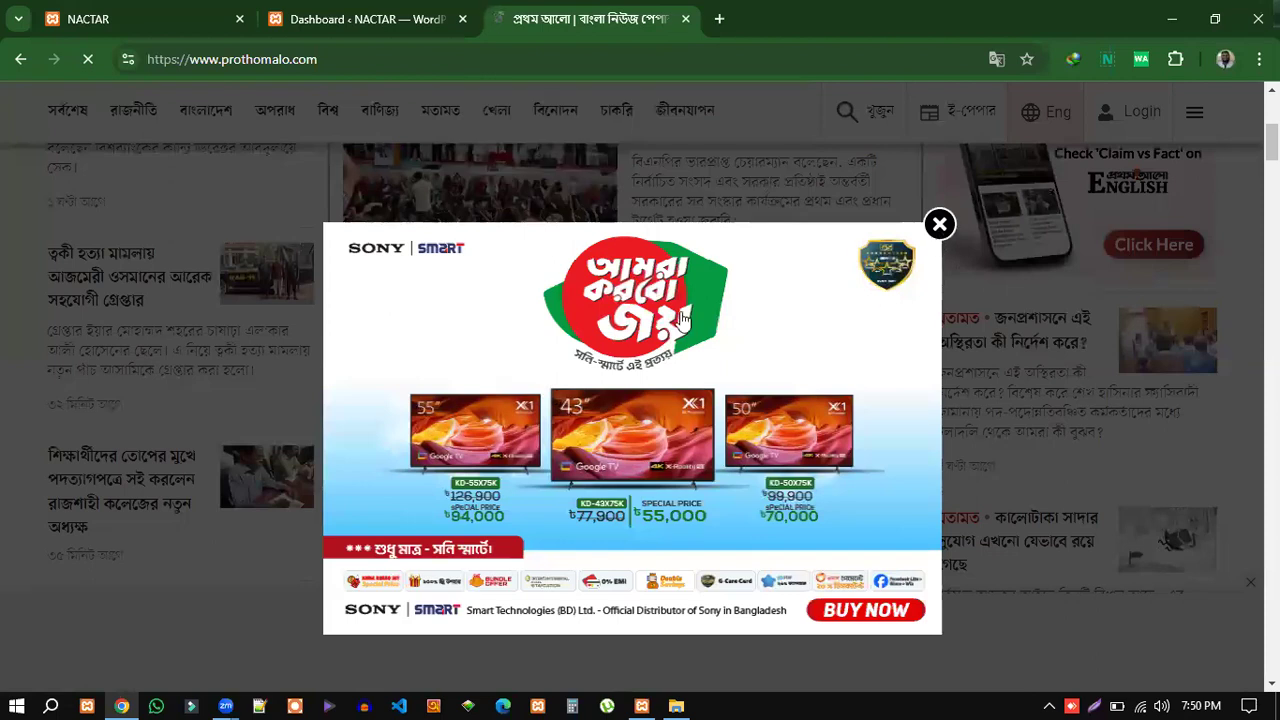
pyautogui.scroll(-1, 806, 397)
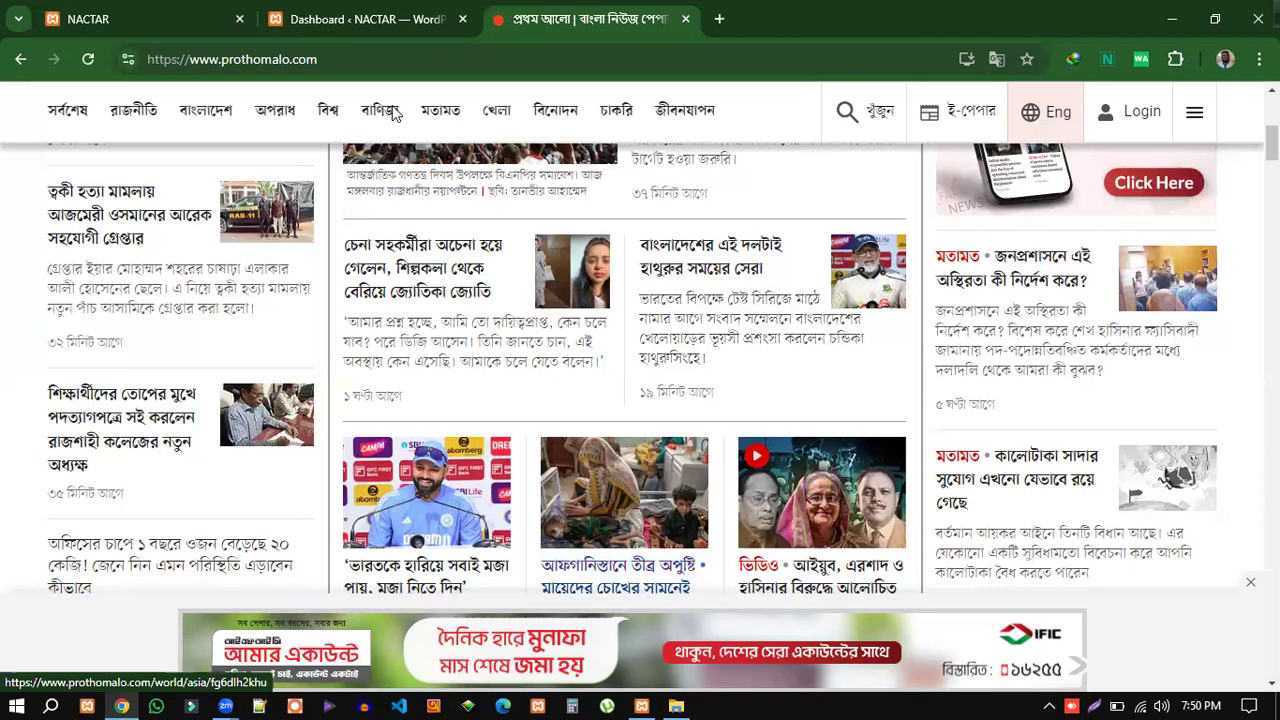
pyautogui.hotkey('ctrl', 'shift', 'Tab')
pyautogui.moveTo(52, 255)
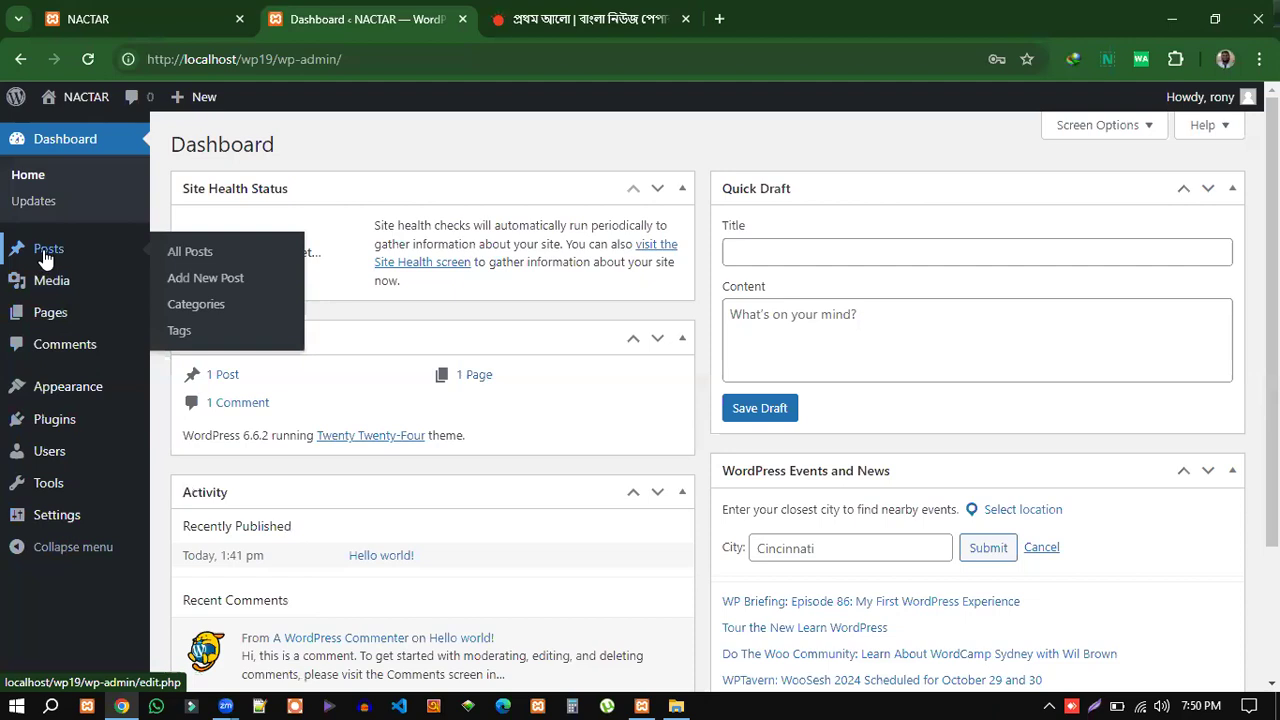
# Alternate between the WordPress Dashboard and Prothom Alo tabs, previewing the Posts, Media and Pages menus.
pyautogui.click(590, 19)
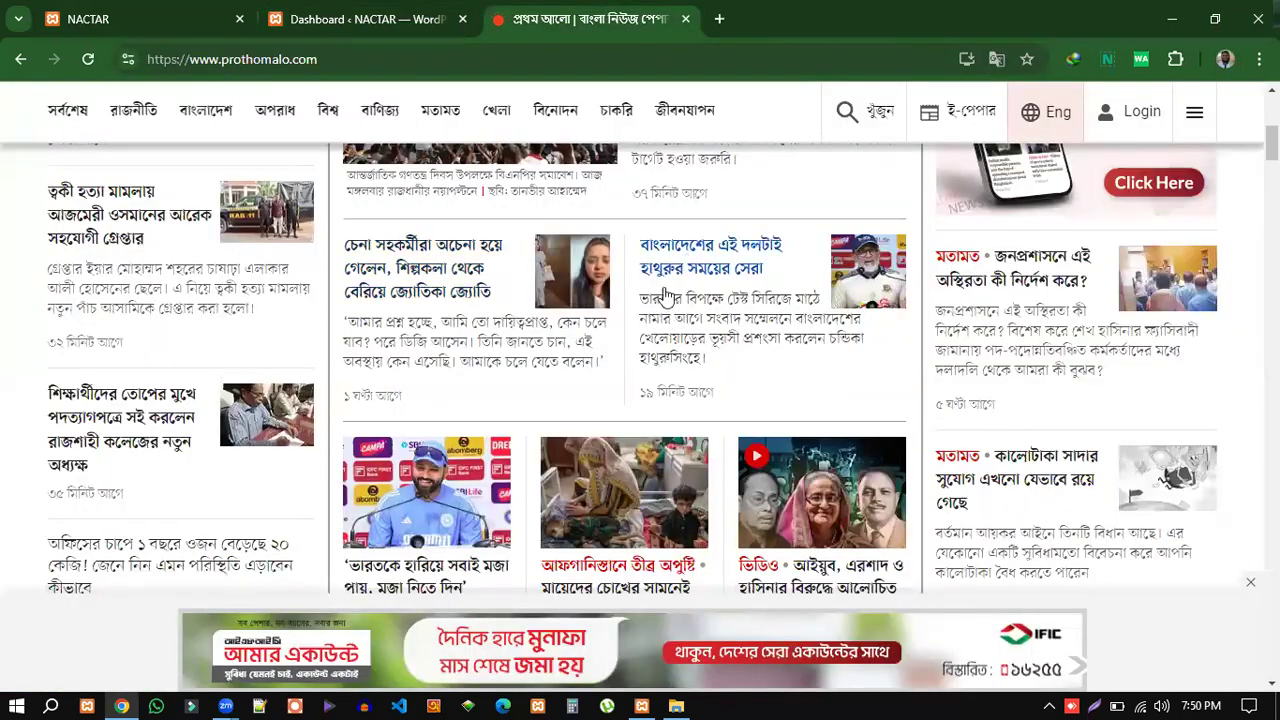
pyautogui.click(350, 20)
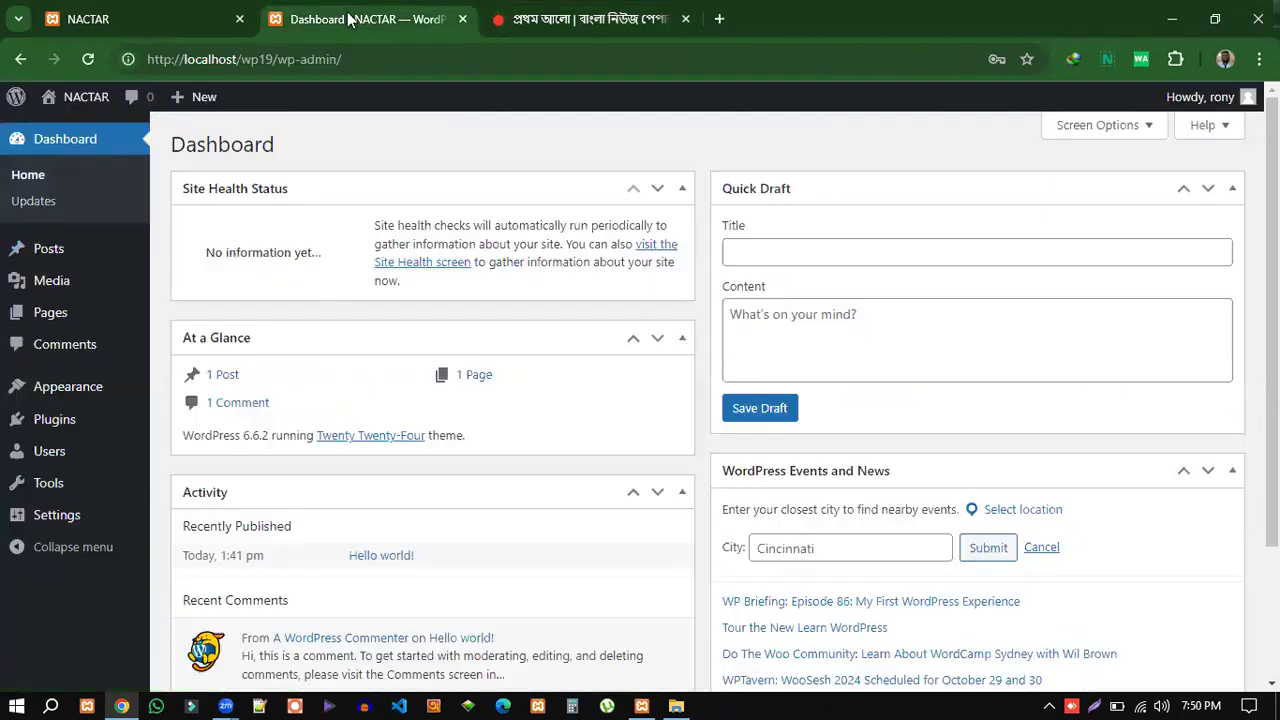
pyautogui.moveTo(53, 287)
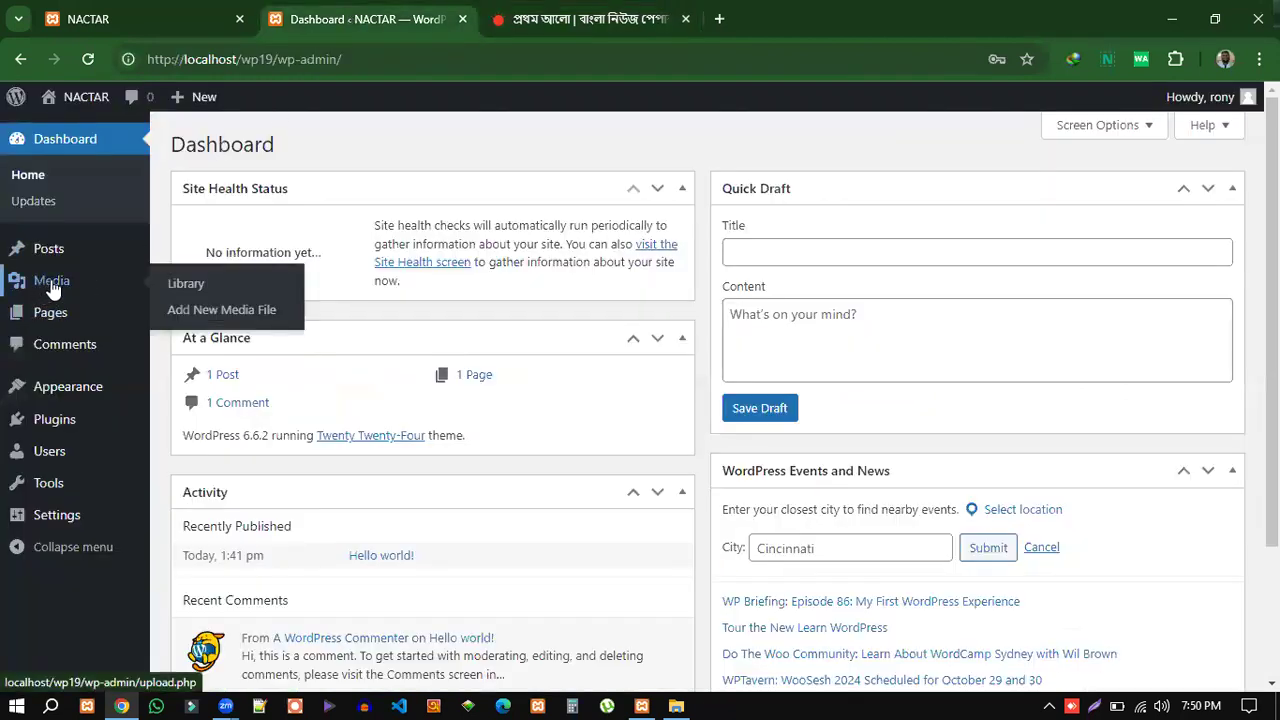
pyautogui.click(622, 22)
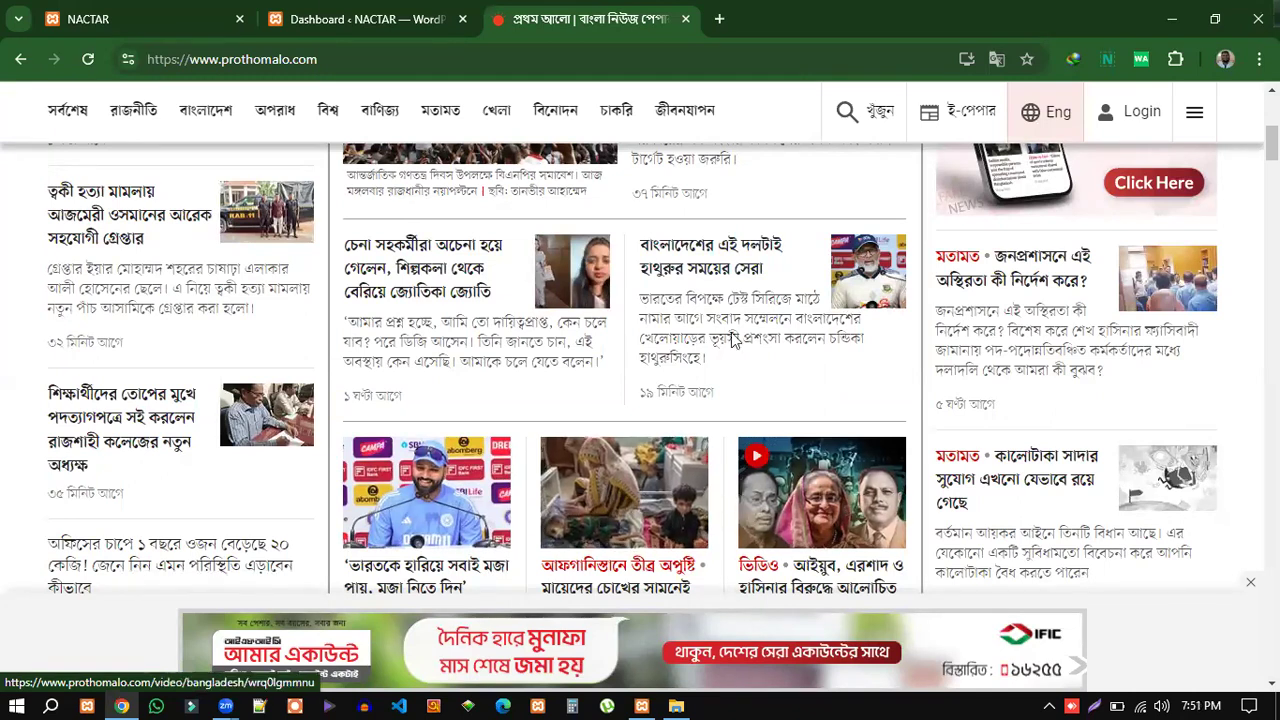
pyautogui.click(343, 21)
pyautogui.moveTo(43, 290)
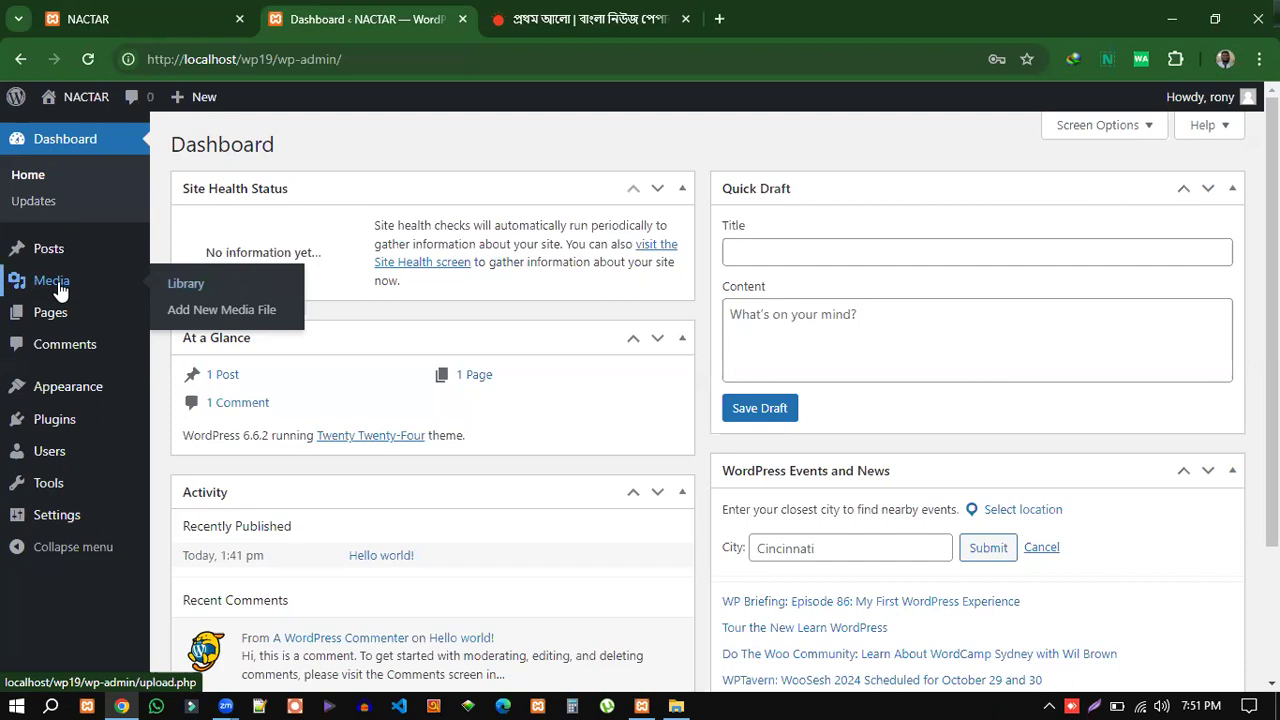
pyautogui.moveTo(48, 322)
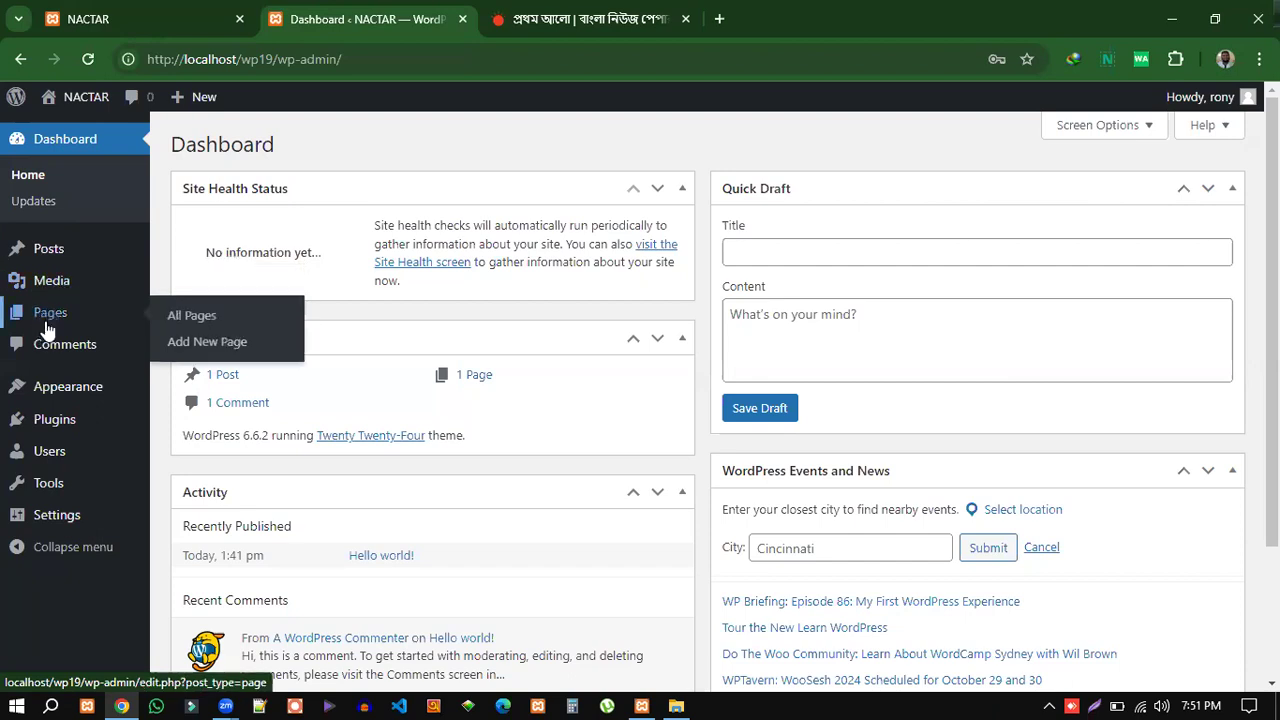
pyautogui.click(586, 20)
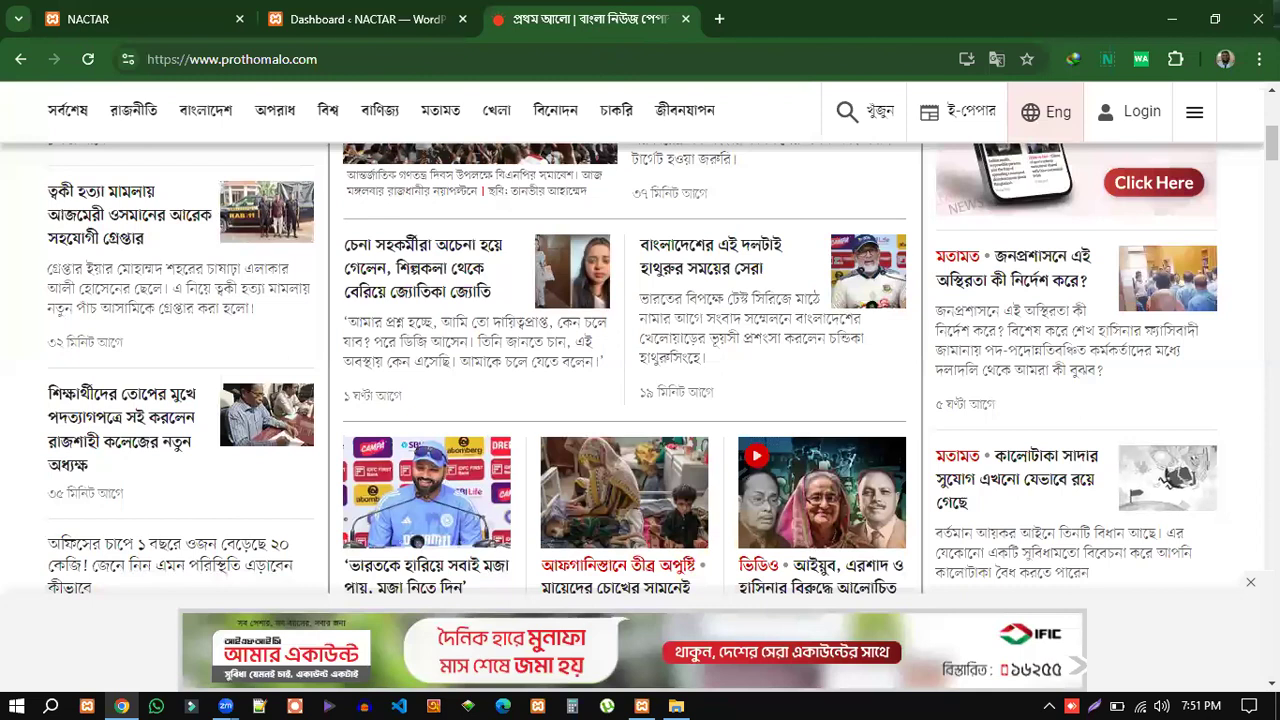
pyautogui.scroll(5, 640, 360)
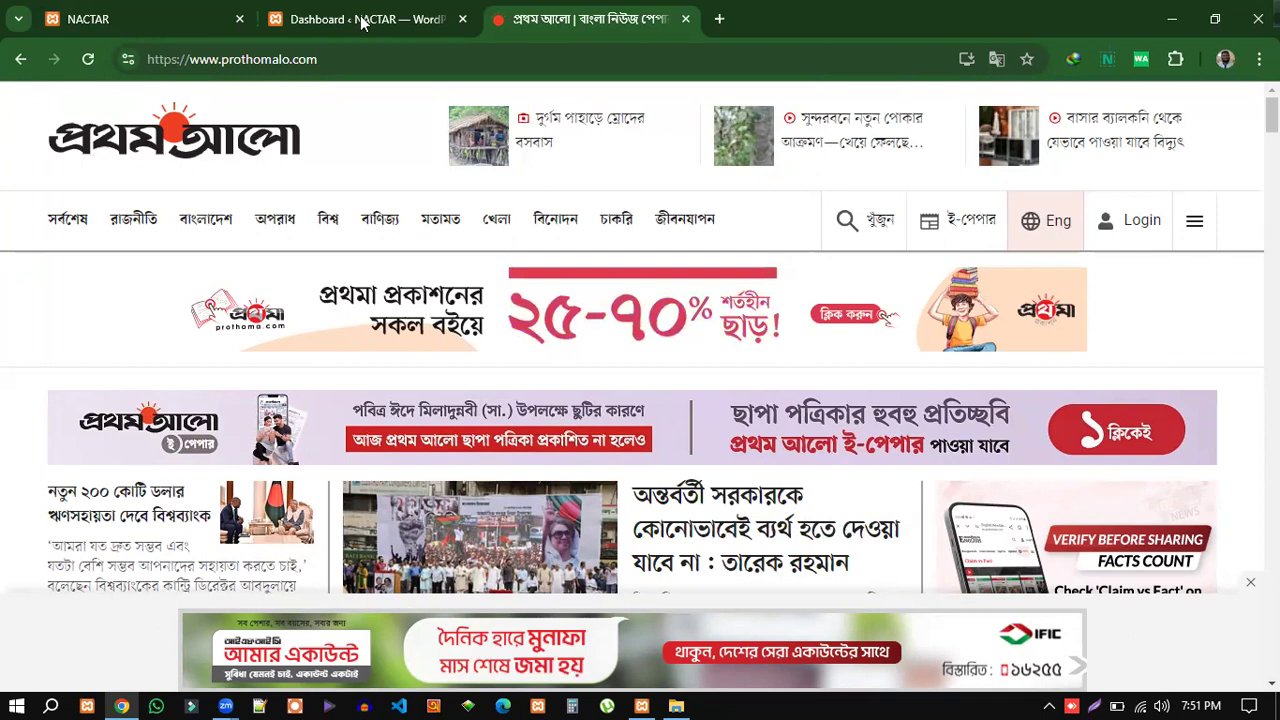
pyautogui.hotkey('ctrl', 'shift', 'Tab')
pyautogui.moveTo(58, 318)
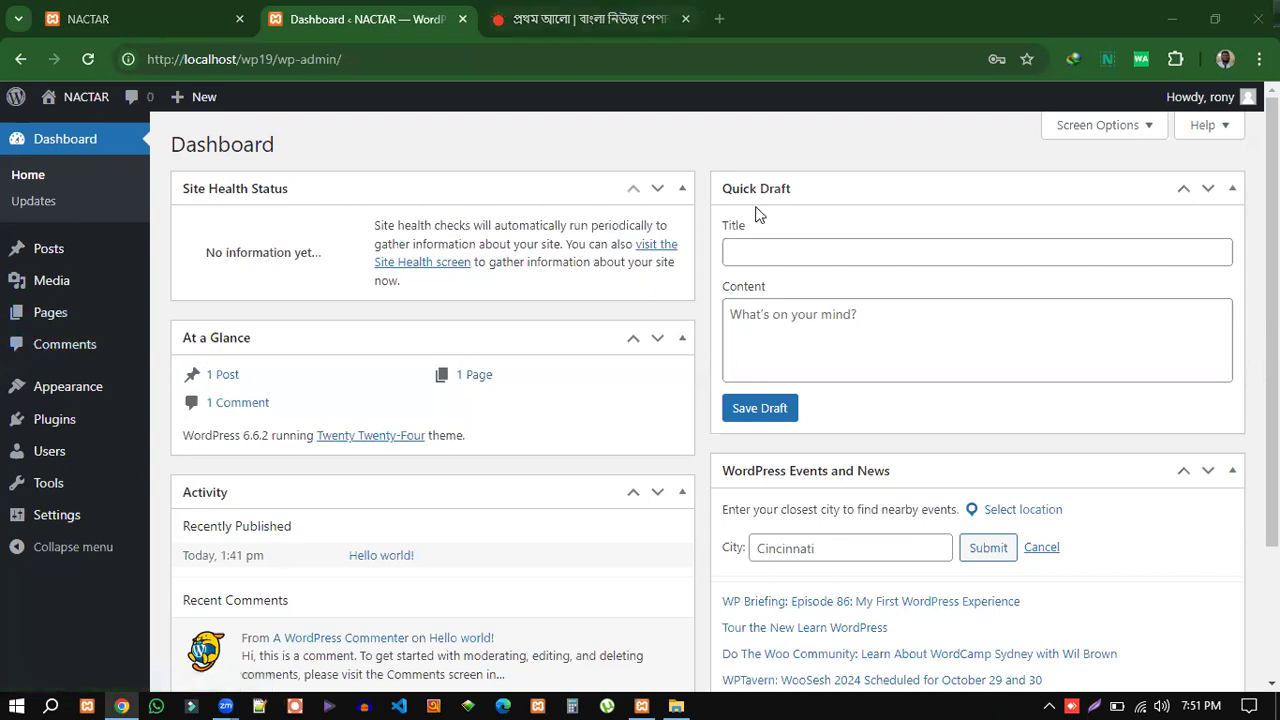
pyautogui.hotkey('ctrl', 'Tab')
pyautogui.scroll(-3, 778, 320)
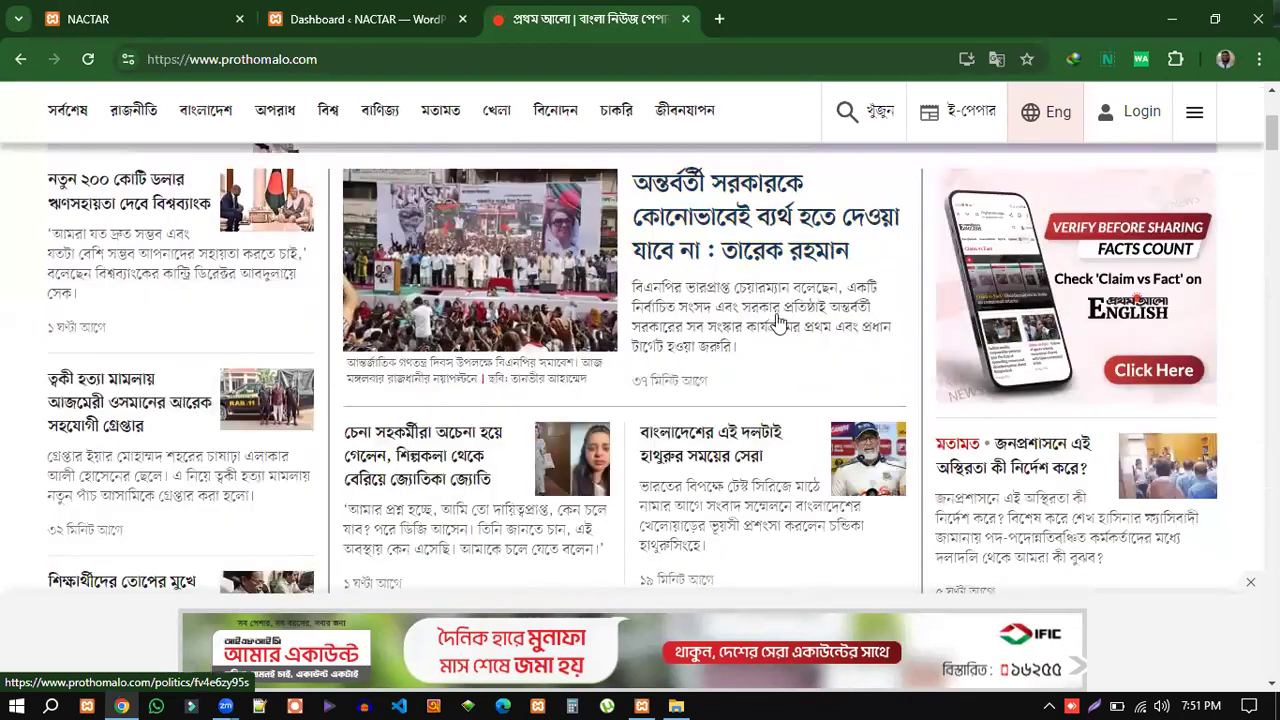
# Open the lead political article, close the canola oil pop-up ad, and scroll through it.
pyautogui.click(684, 227)
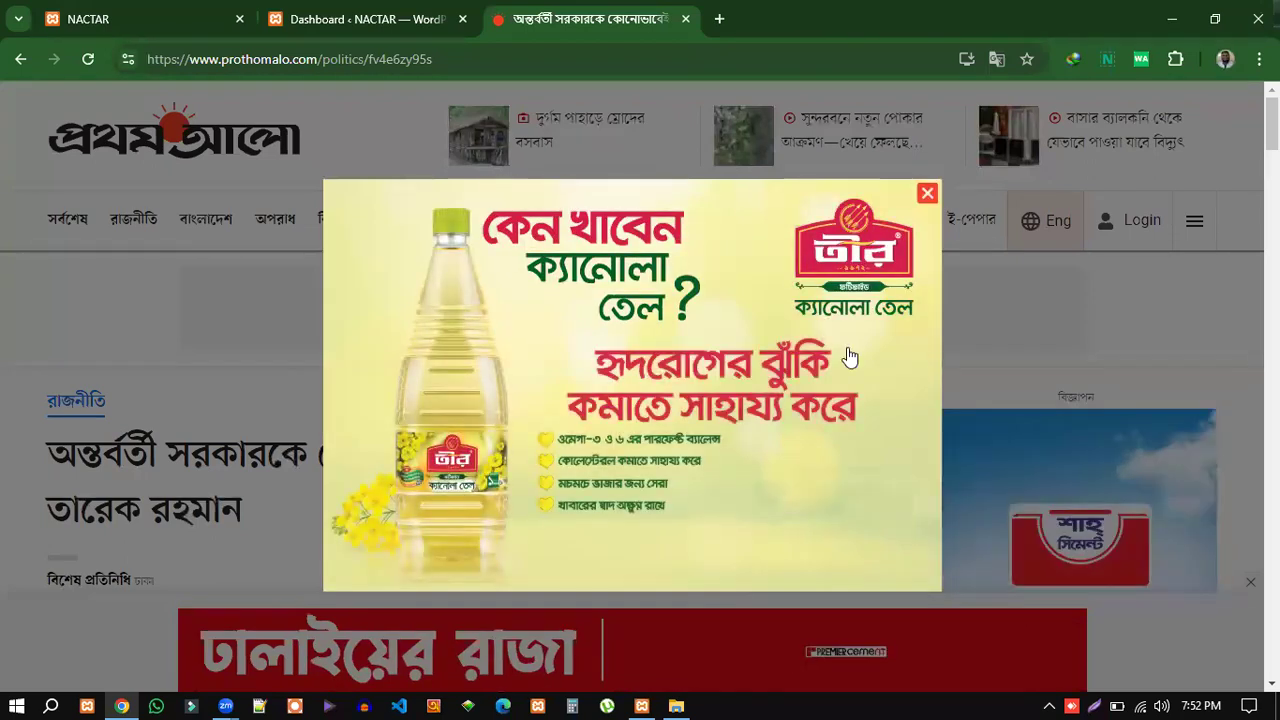
pyautogui.click(926, 193)
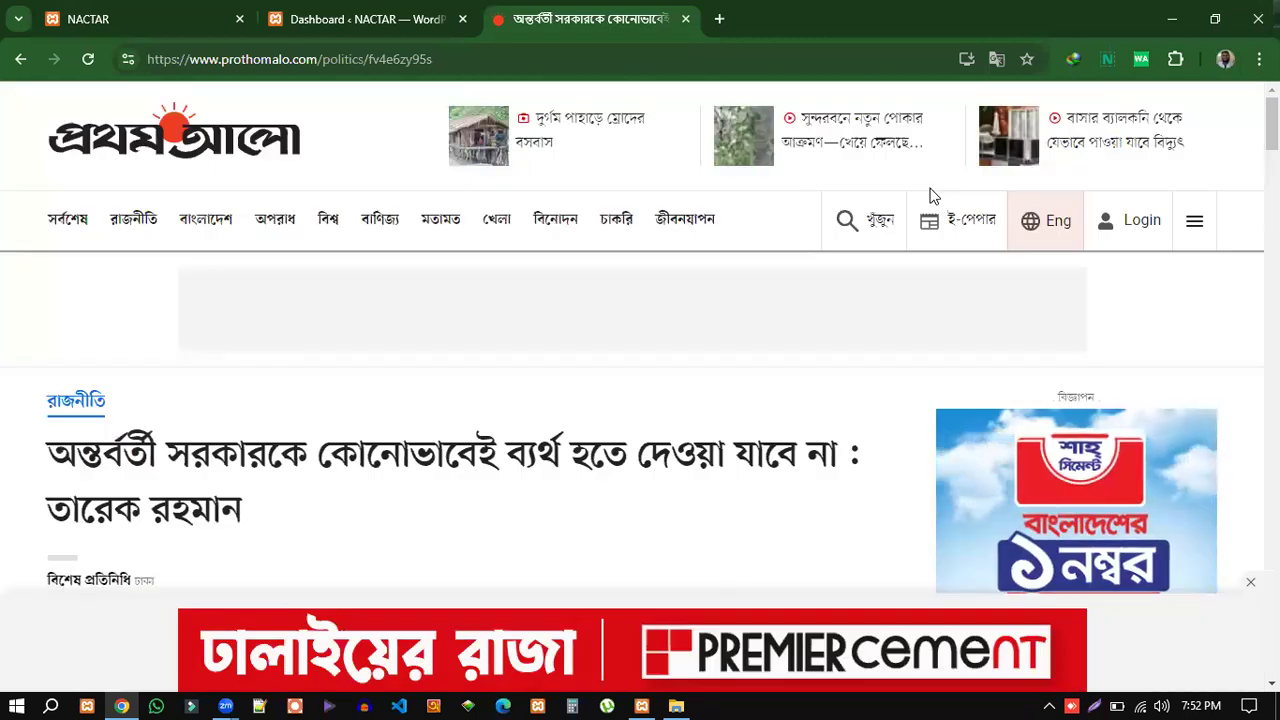
pyautogui.scroll(-4, 634, 449)
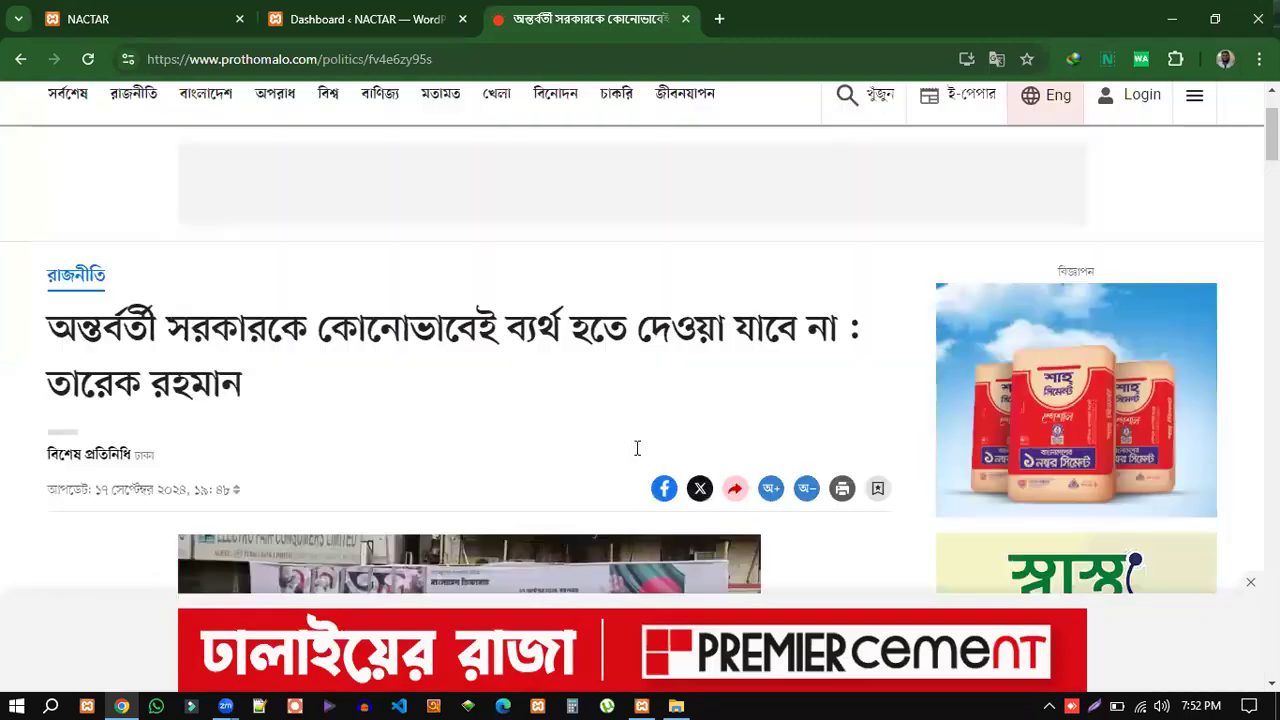
pyautogui.scroll(-6, 748, 476)
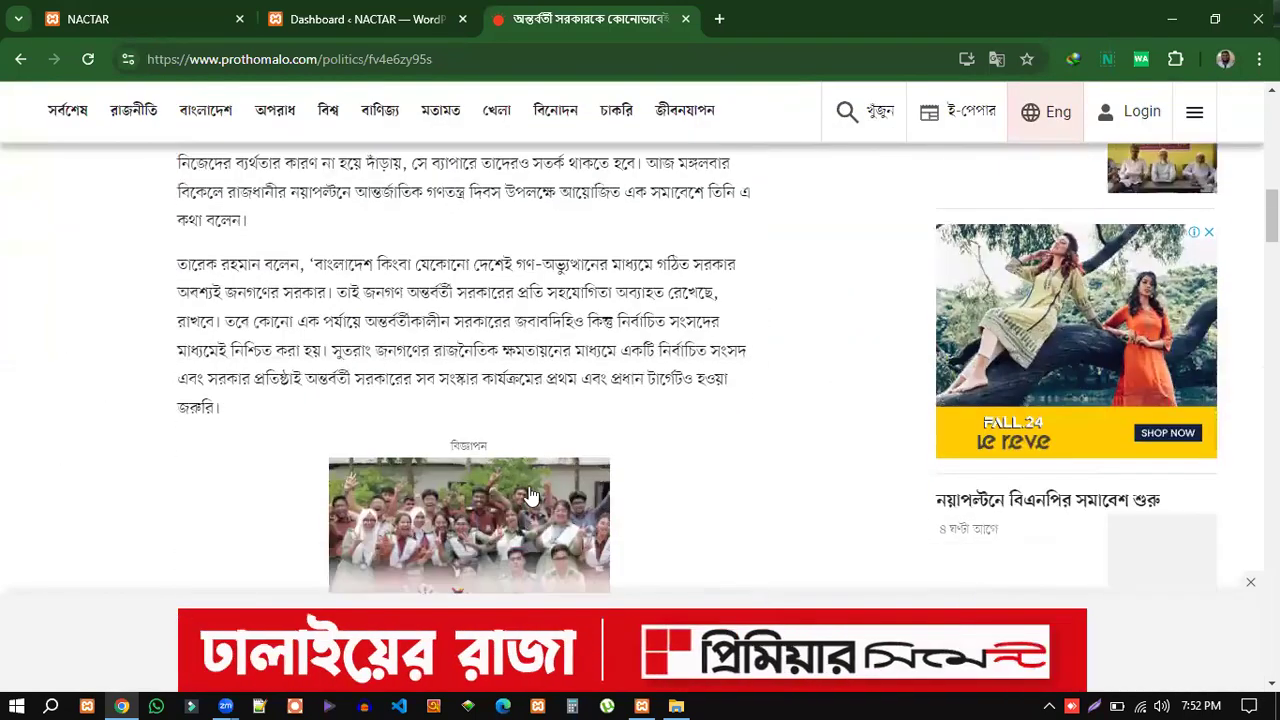
pyautogui.scroll(-8, 521, 490)
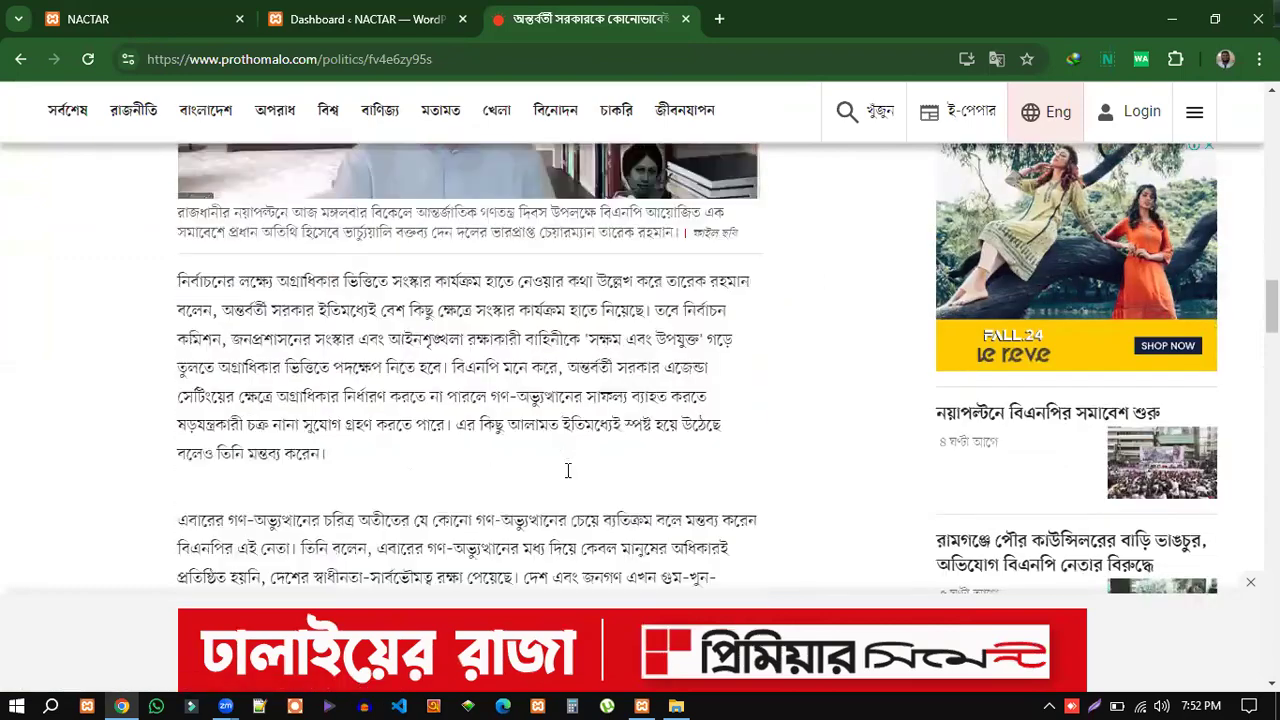
pyautogui.scroll(-10, 559, 483)
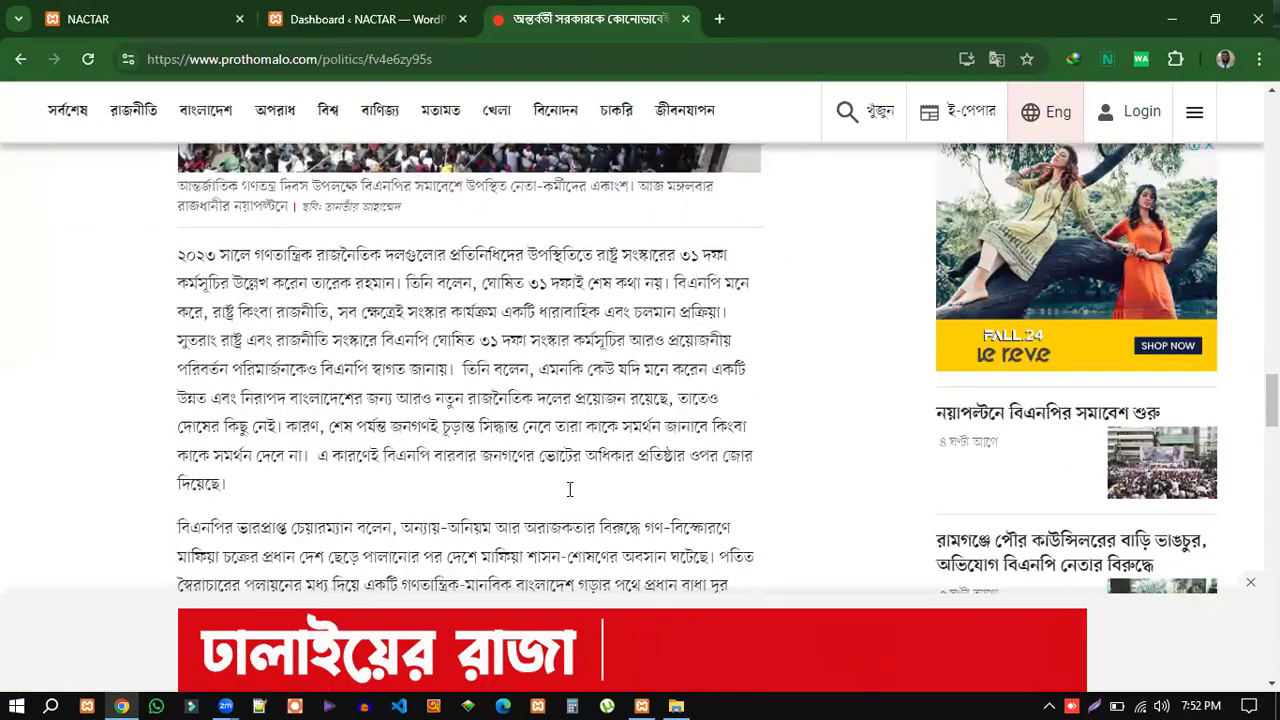
pyautogui.scroll(-10, 574, 497)
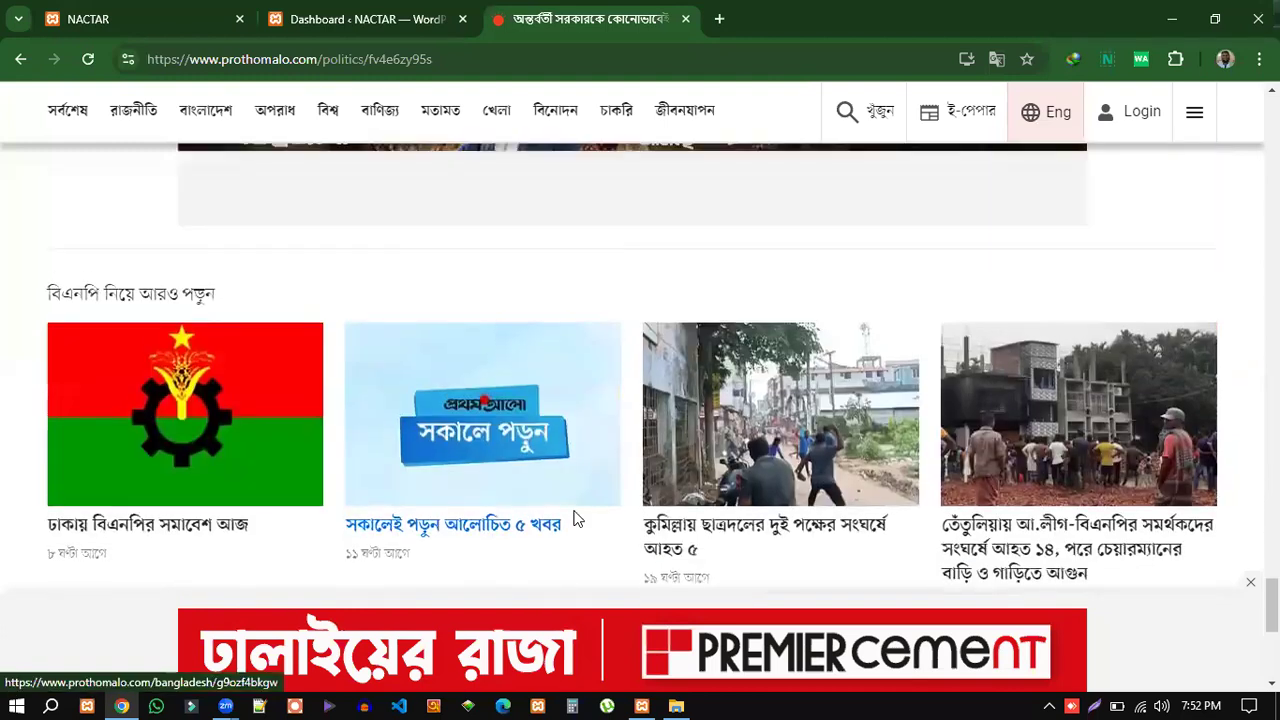
# Scroll the article down to the reactions, then switch to the NACTAR Dashboard tab.
pyautogui.scroll(5, 576, 519)
pyautogui.scroll(-3, 608, 478)
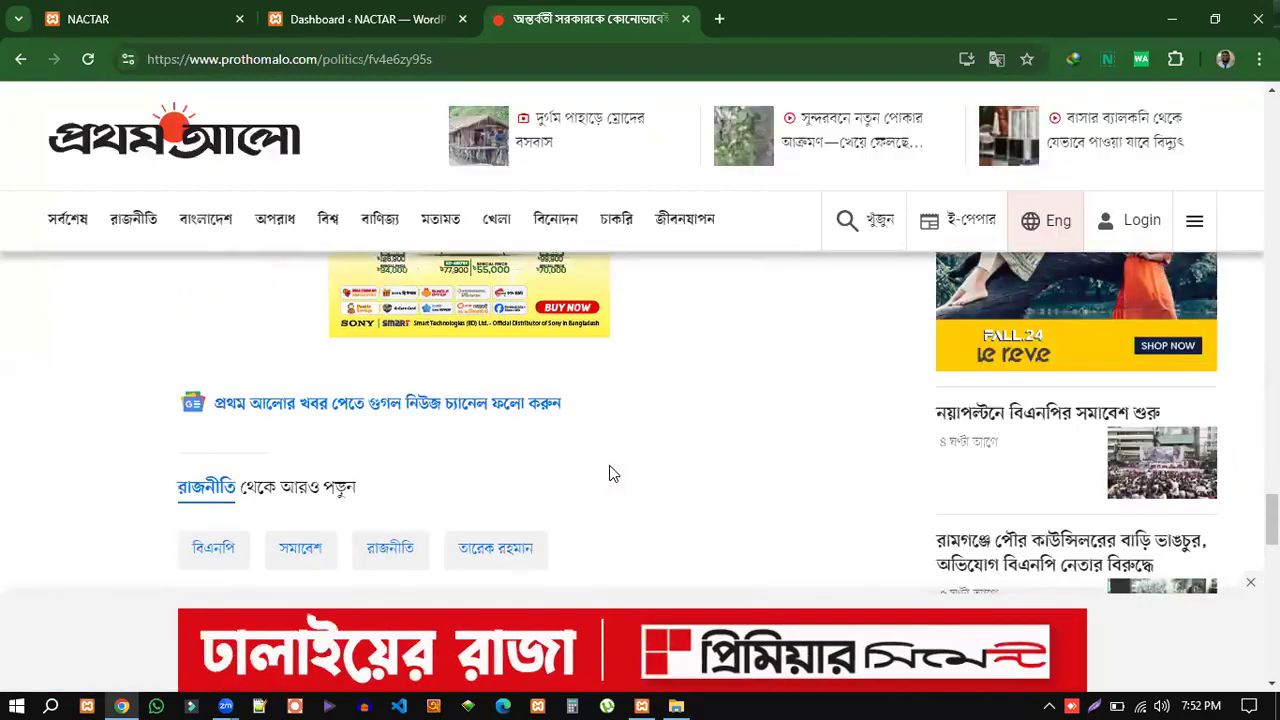
pyautogui.scroll(-2, 613, 473)
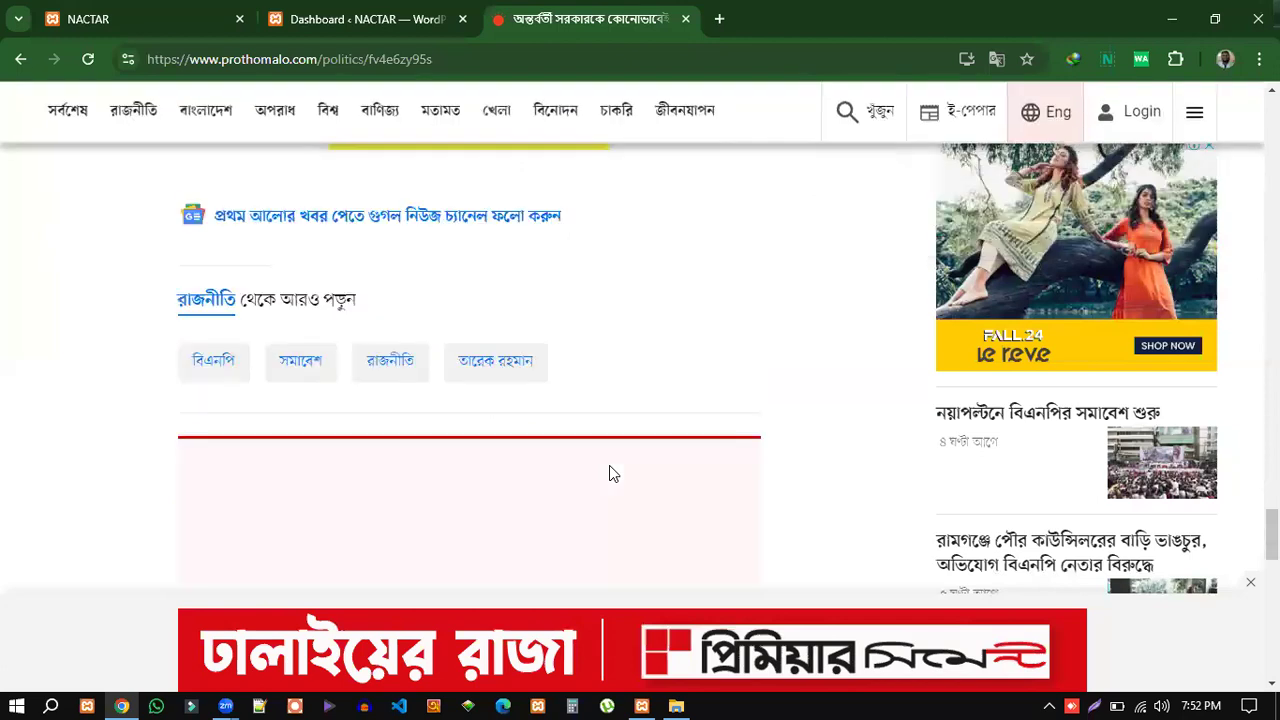
pyautogui.scroll(-1, 613, 473)
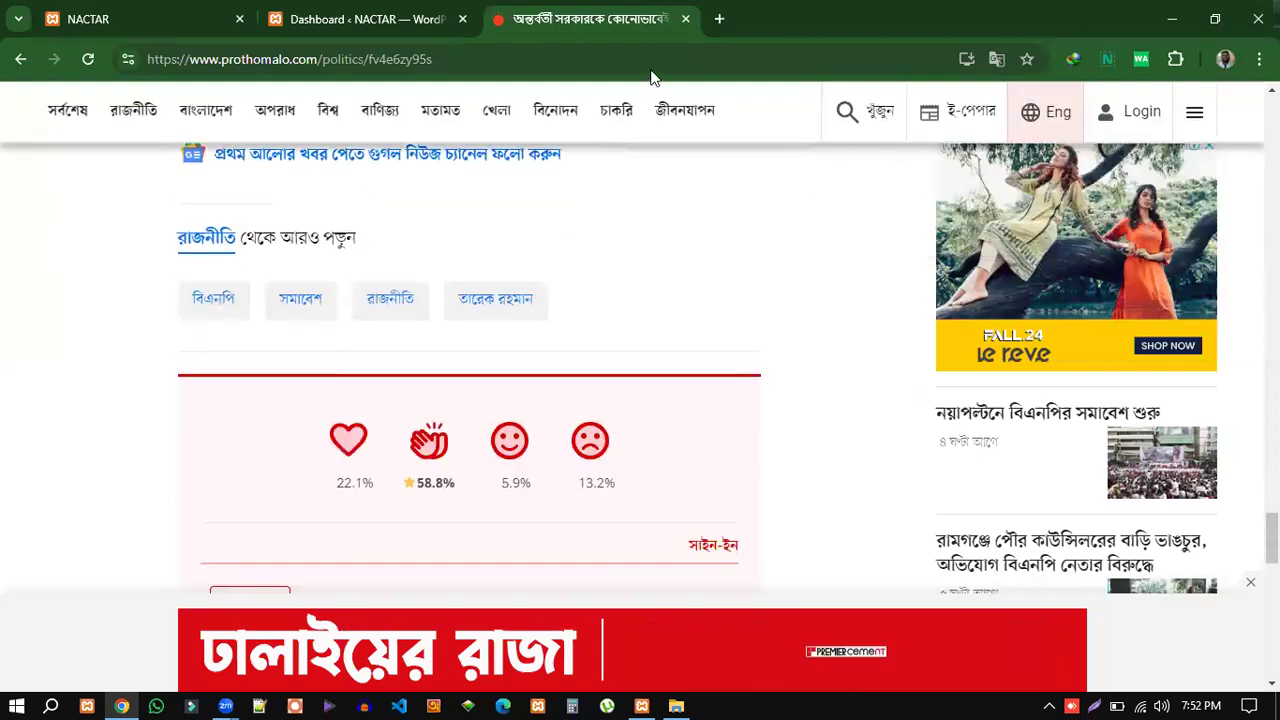
pyautogui.click(306, 21)
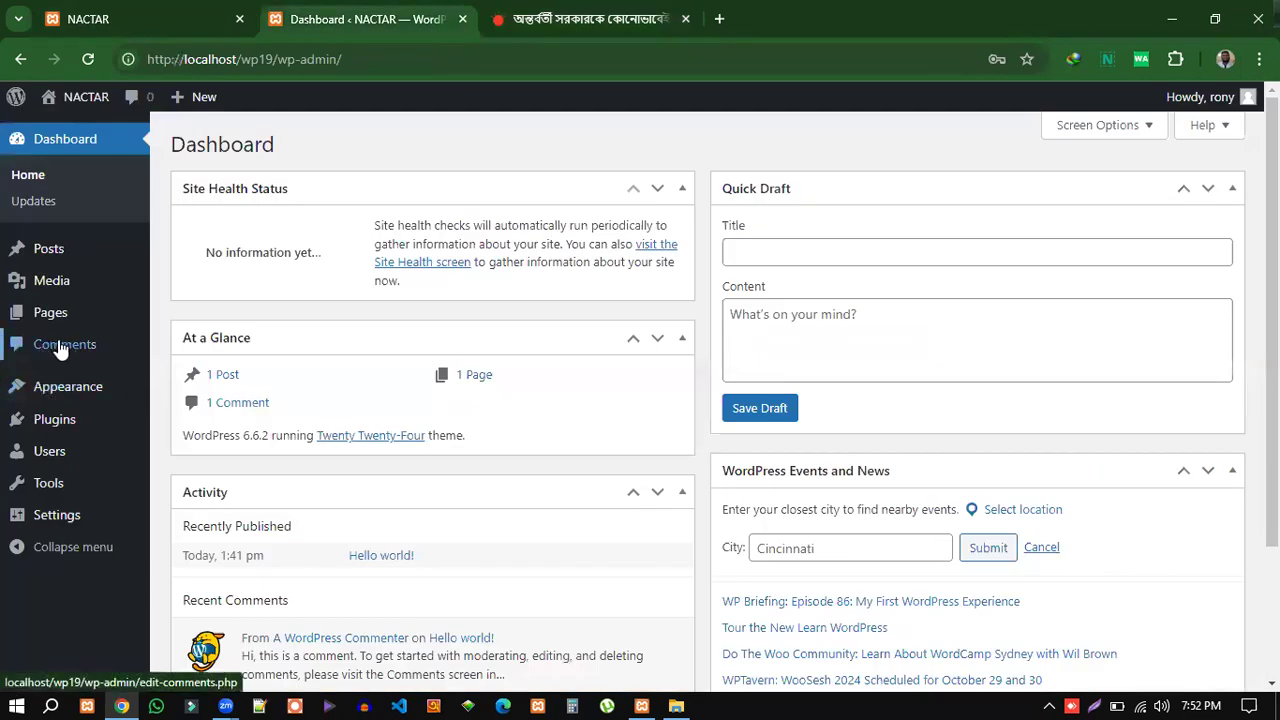
pyautogui.moveTo(48, 391)
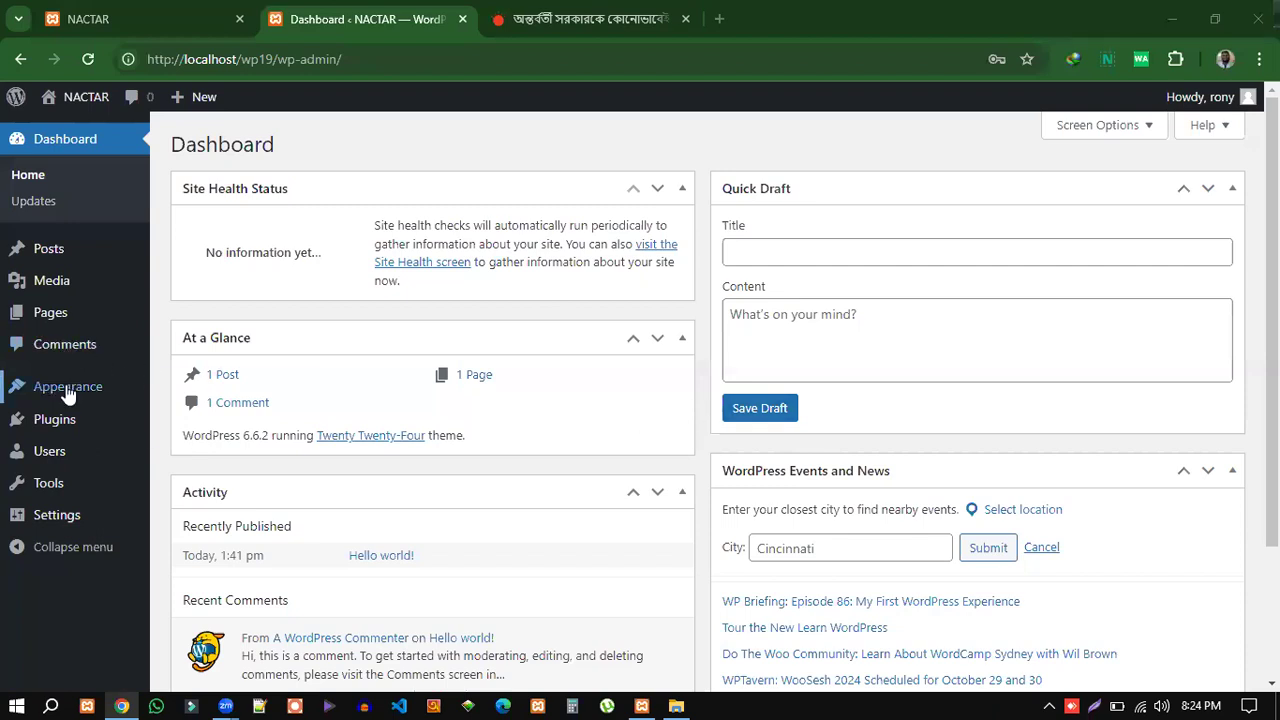
pyautogui.moveTo(68, 395)
pyautogui.moveTo(63, 398)
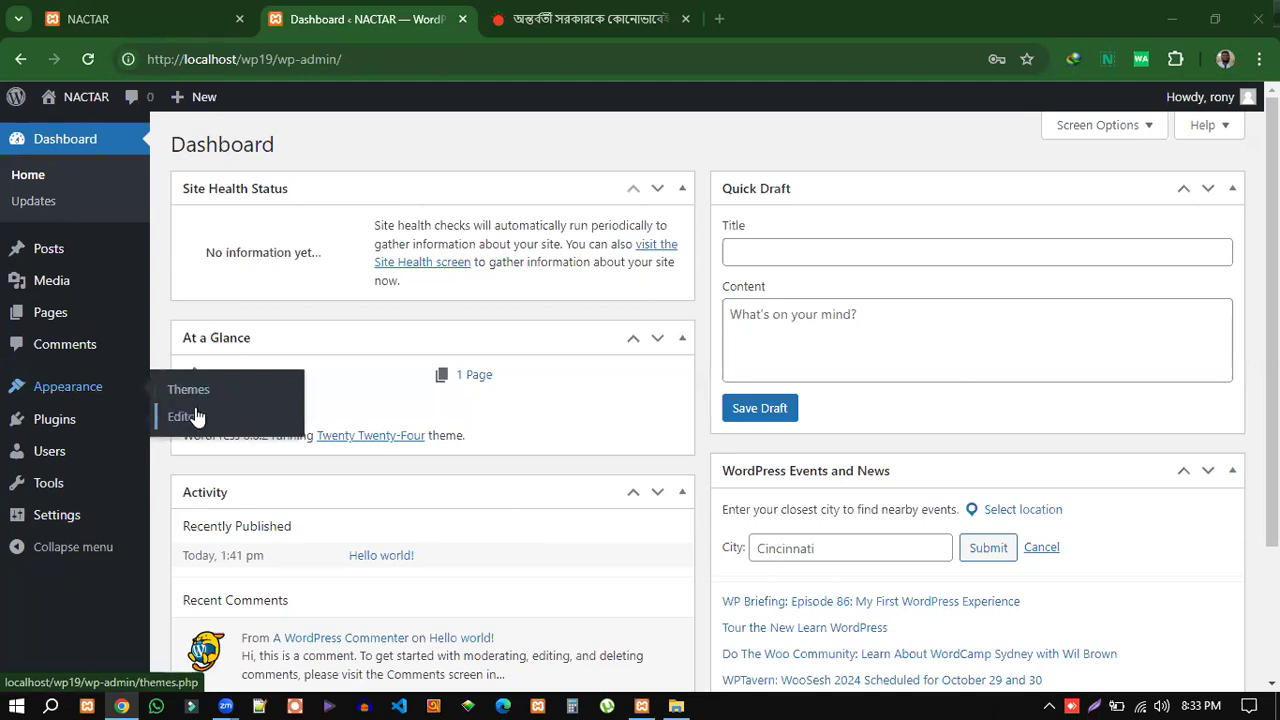
pyautogui.moveTo(30, 430)
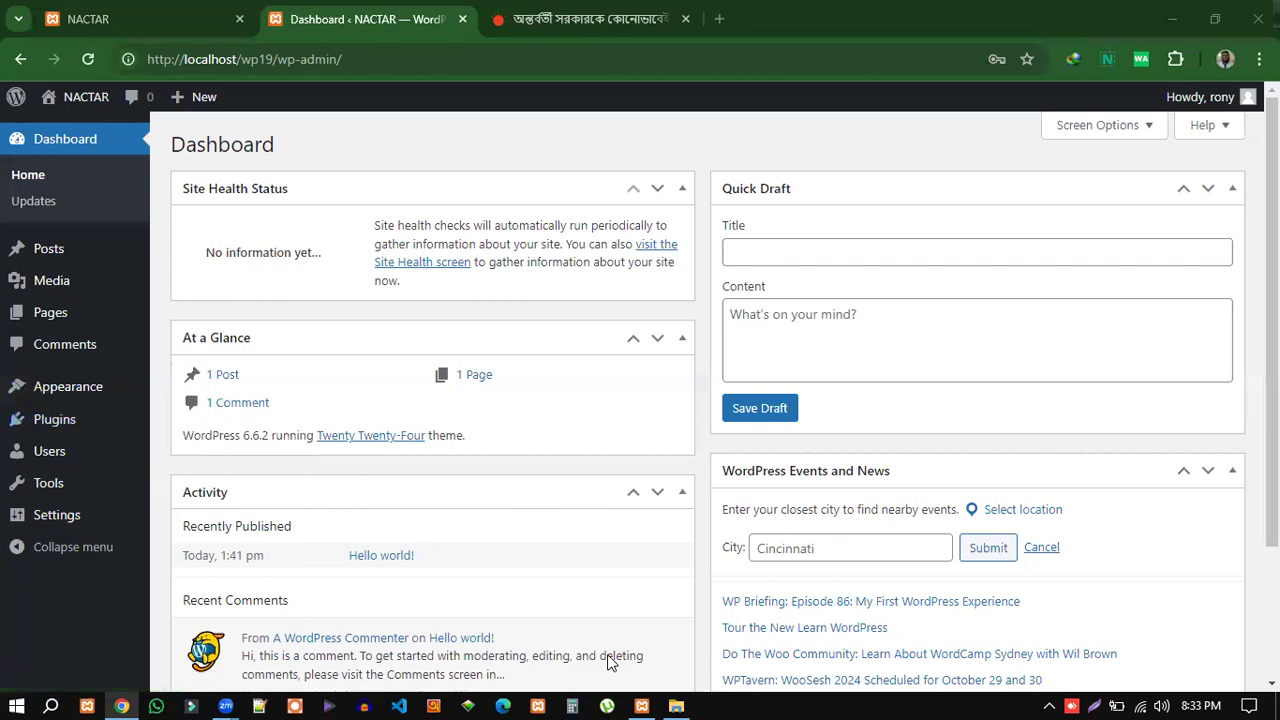
pyautogui.moveTo(44, 455)
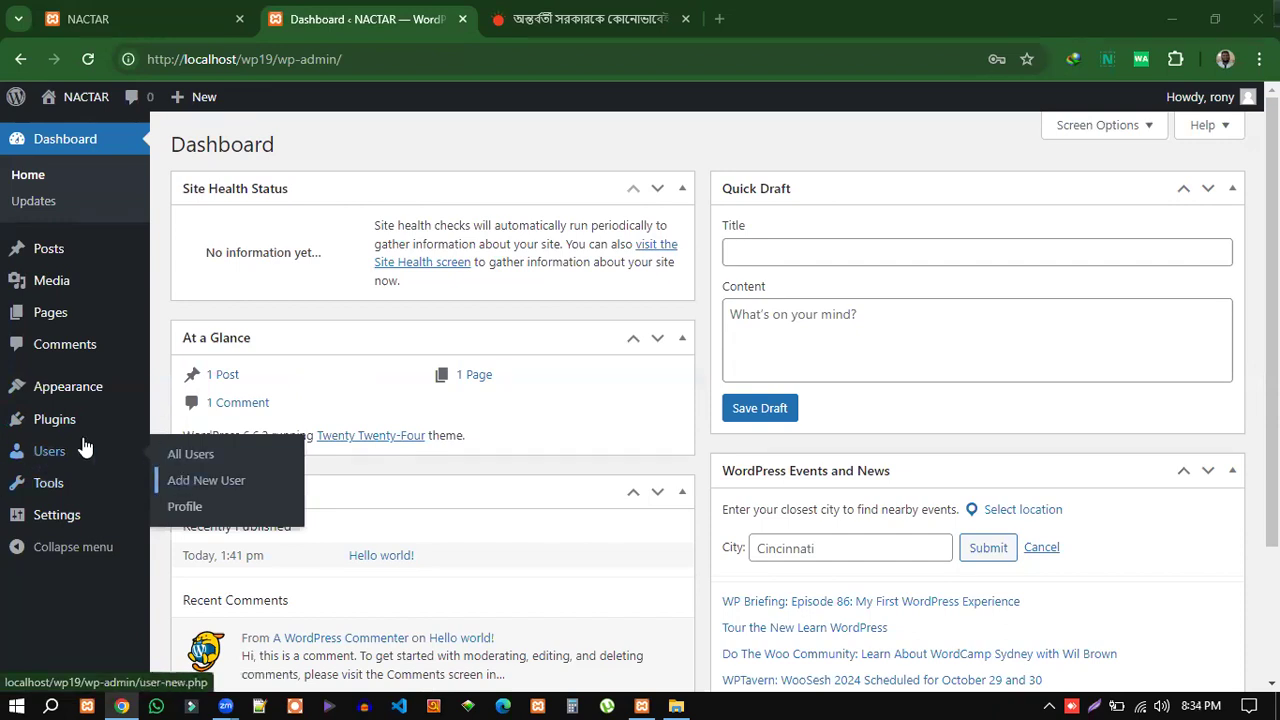
pyautogui.moveTo(40, 489)
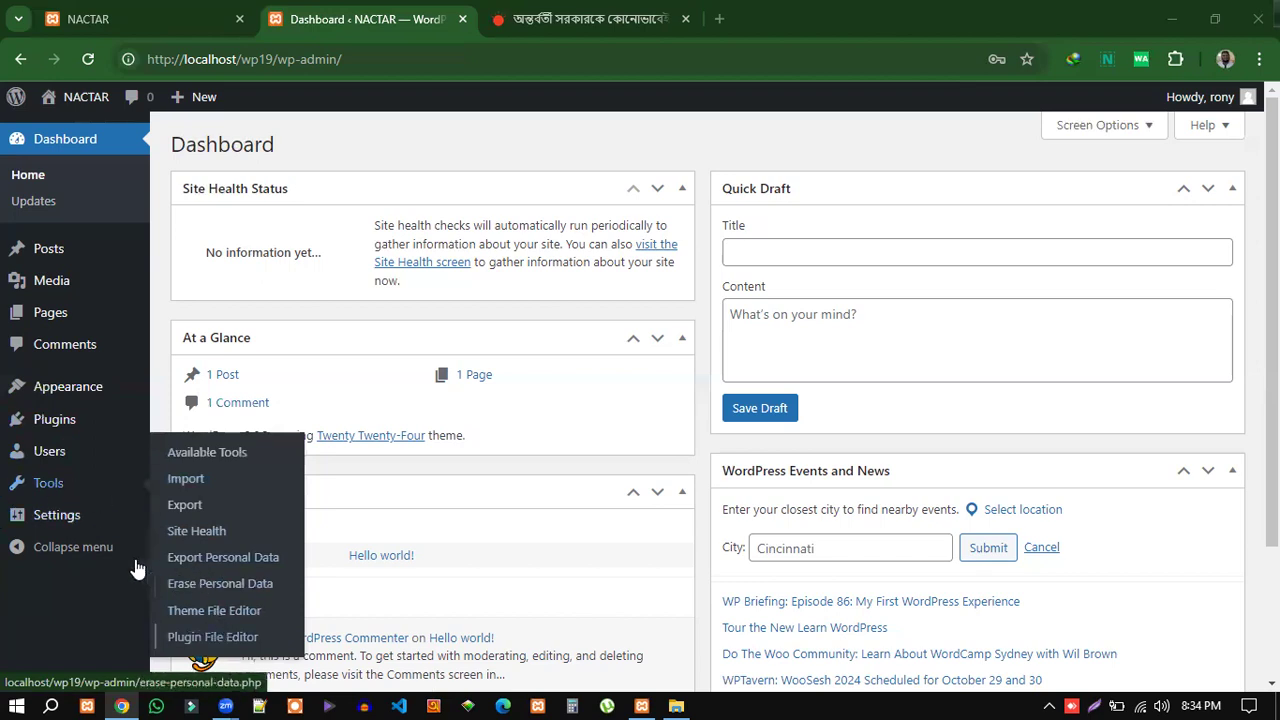
pyautogui.moveTo(60, 522)
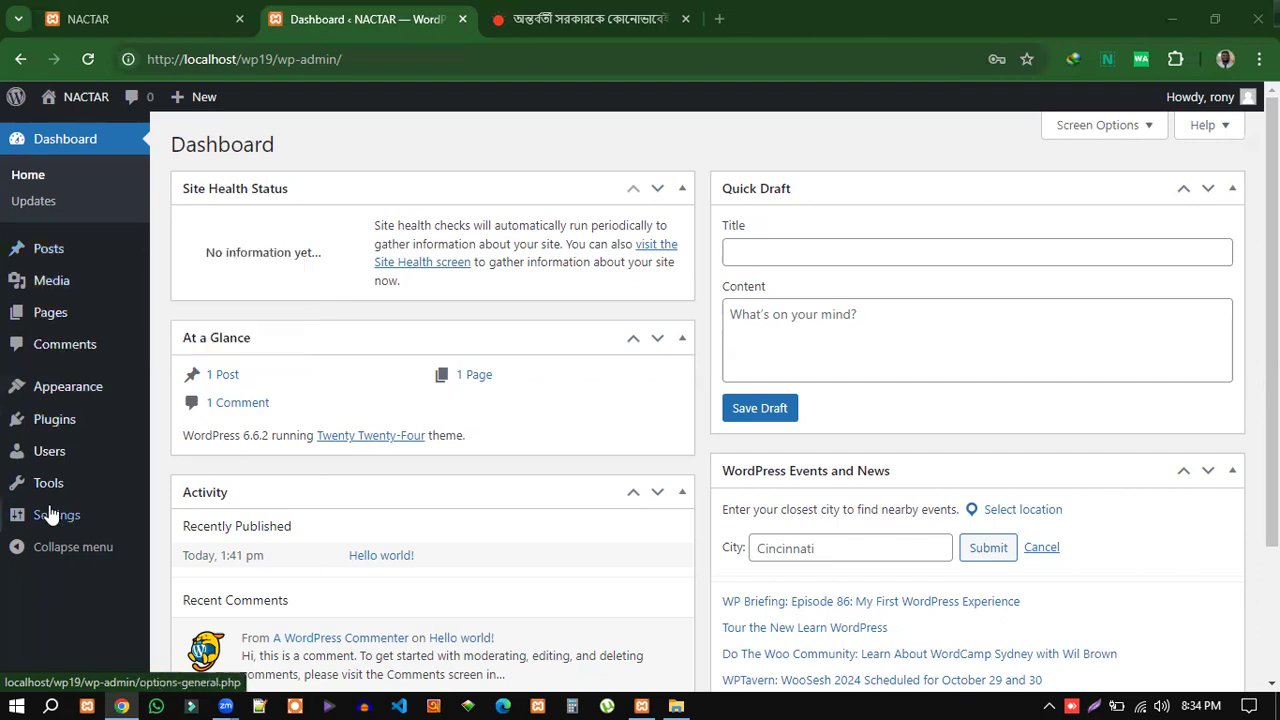
pyautogui.moveTo(54, 534)
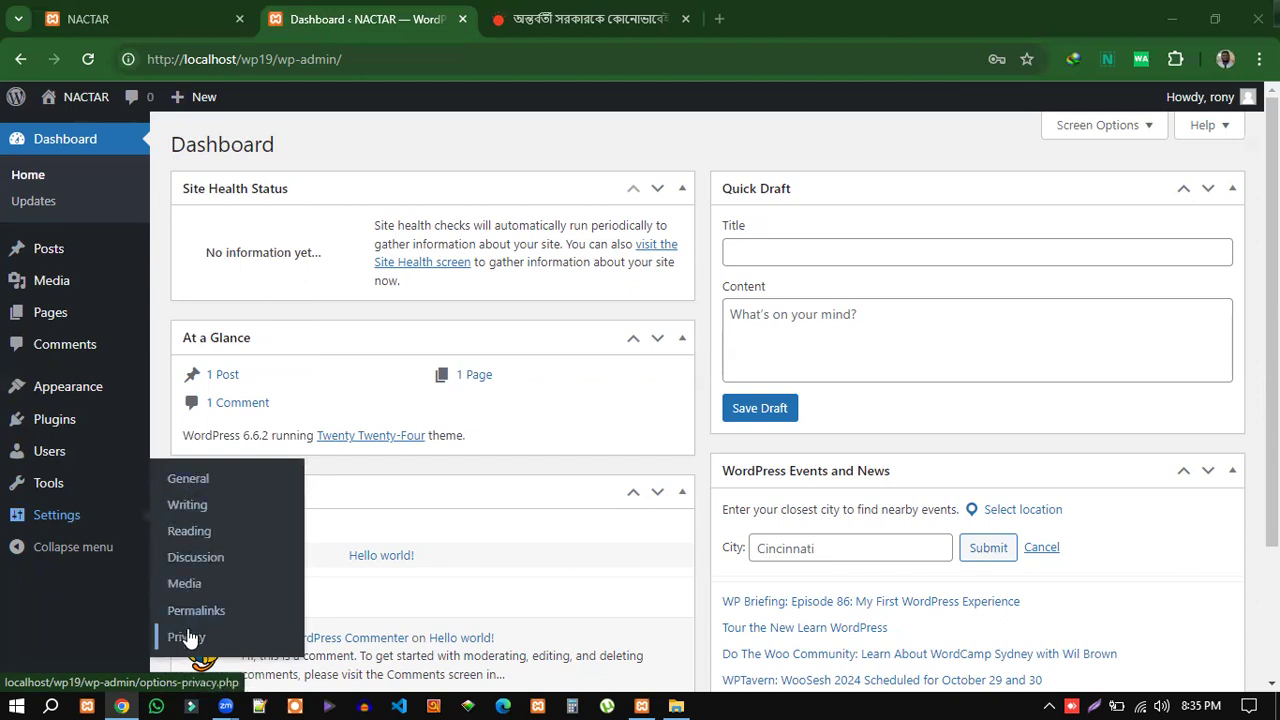
# Open Settings > General and compare the Site Title NACTAR with the front page.
pyautogui.click(188, 480)
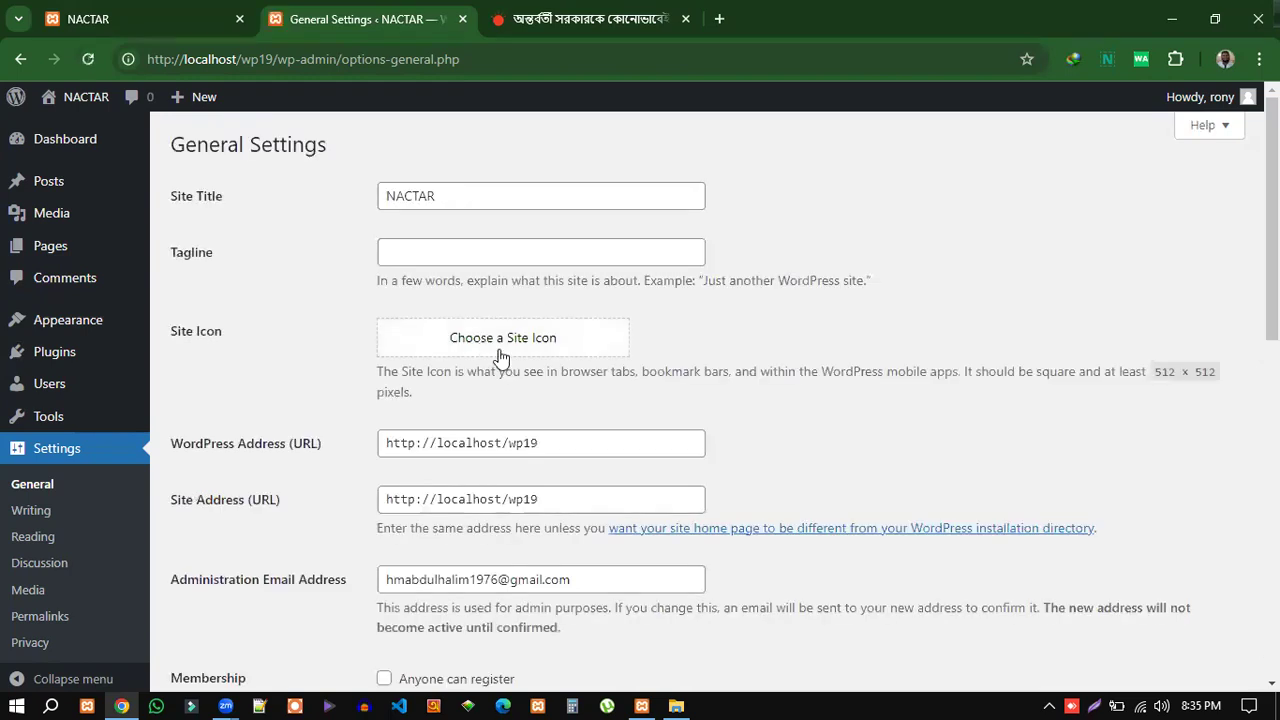
pyautogui.moveTo(389, 196); pyautogui.dragTo(474, 190)
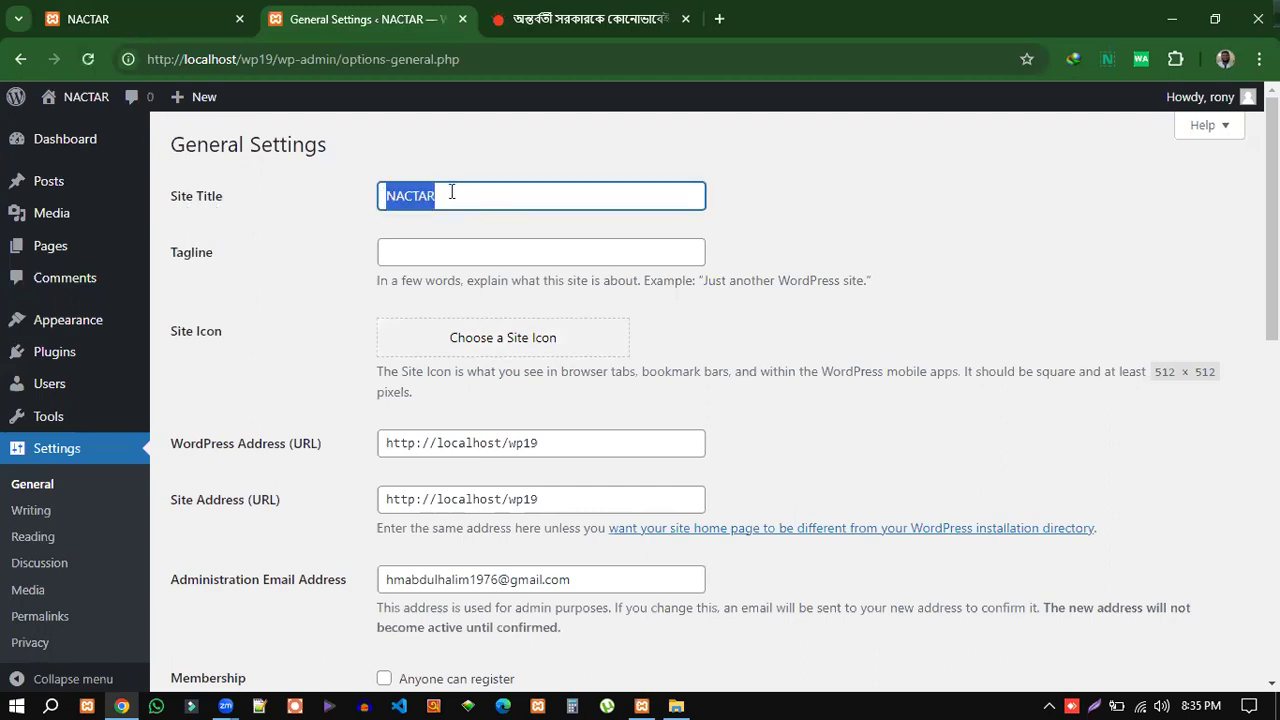
pyautogui.click(451, 192)
pyautogui.click(165, 21)
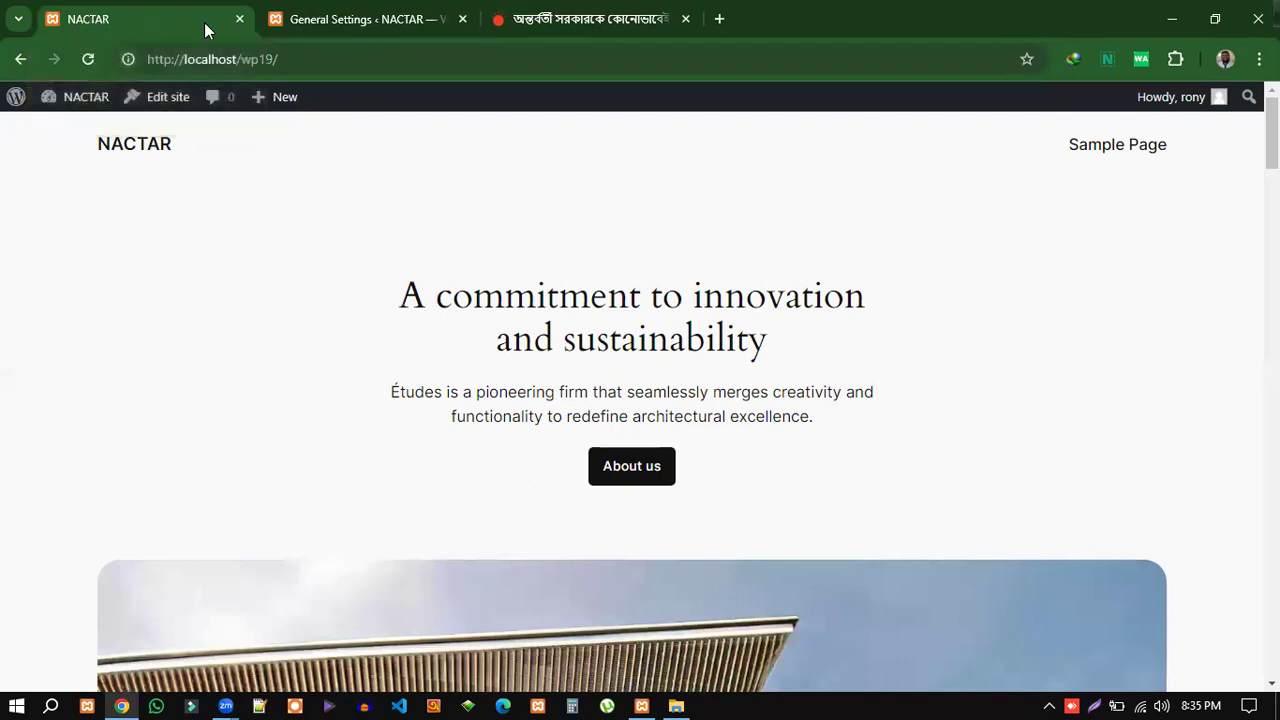
pyautogui.click(362, 21)
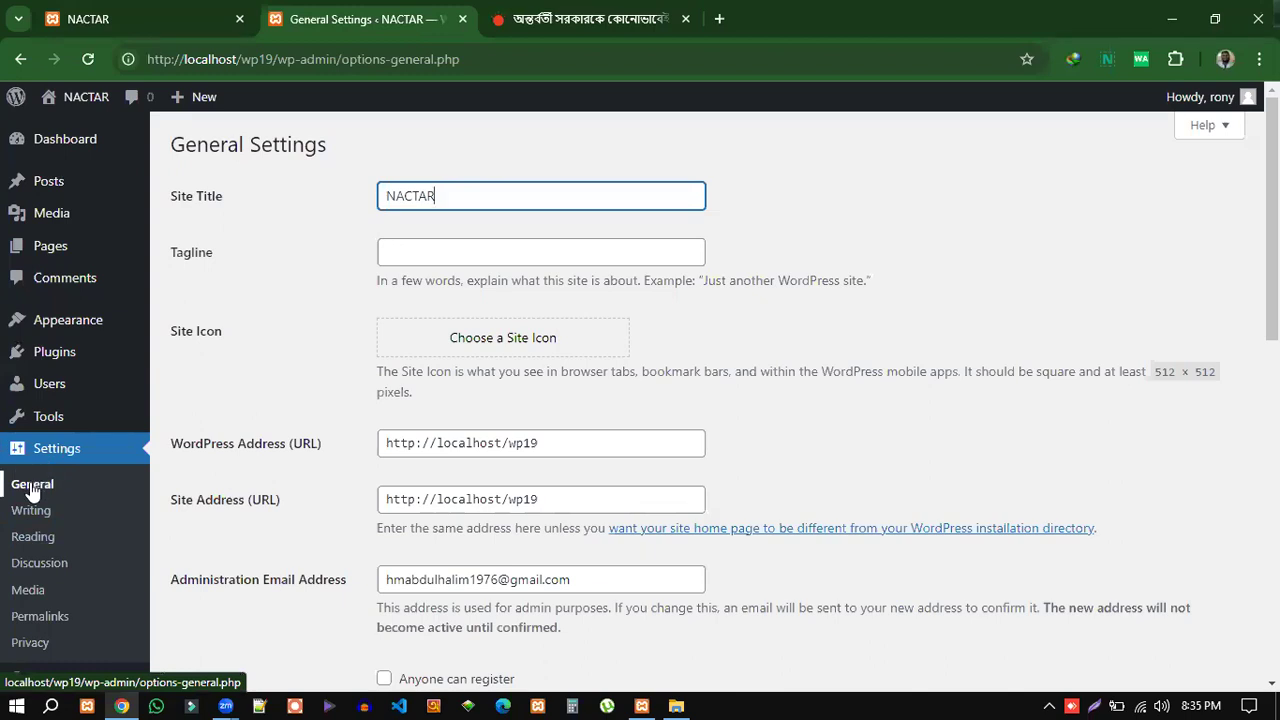
# Recheck the NACTAR Site Title field against the front page, ending on General Settings.
pyautogui.moveTo(437, 197); pyautogui.dragTo(385, 198)
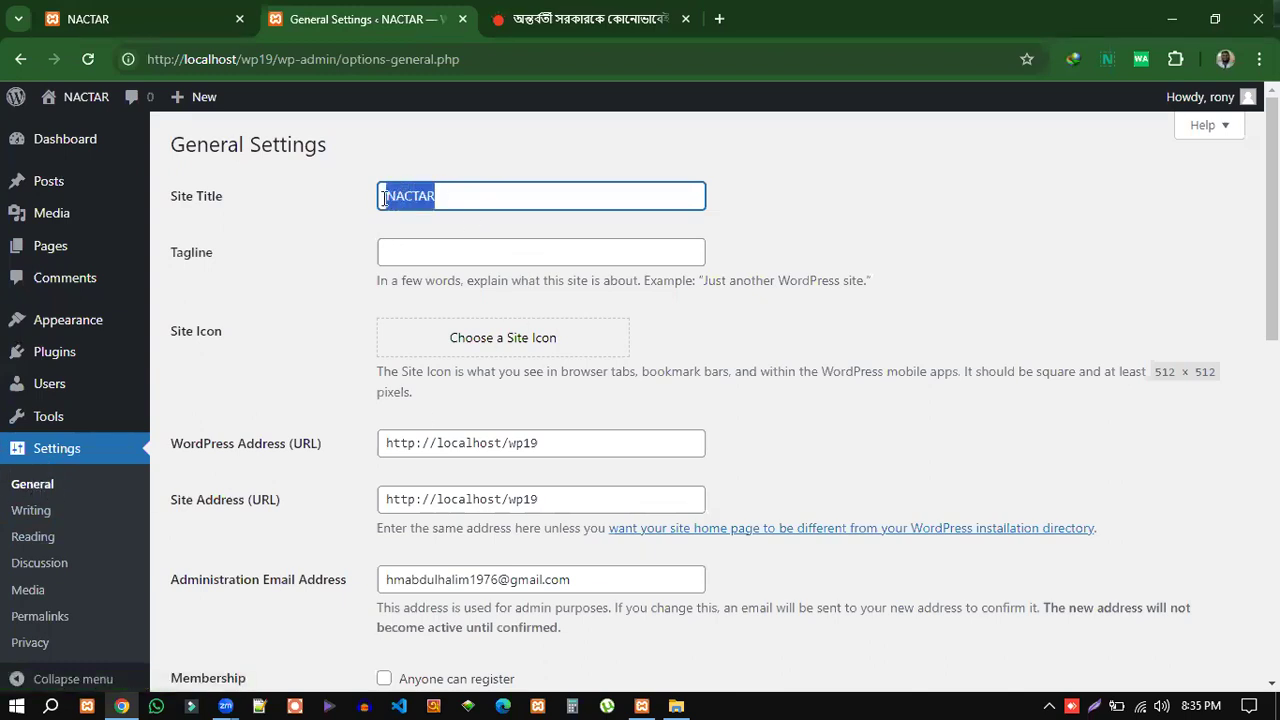
pyautogui.click(414, 198)
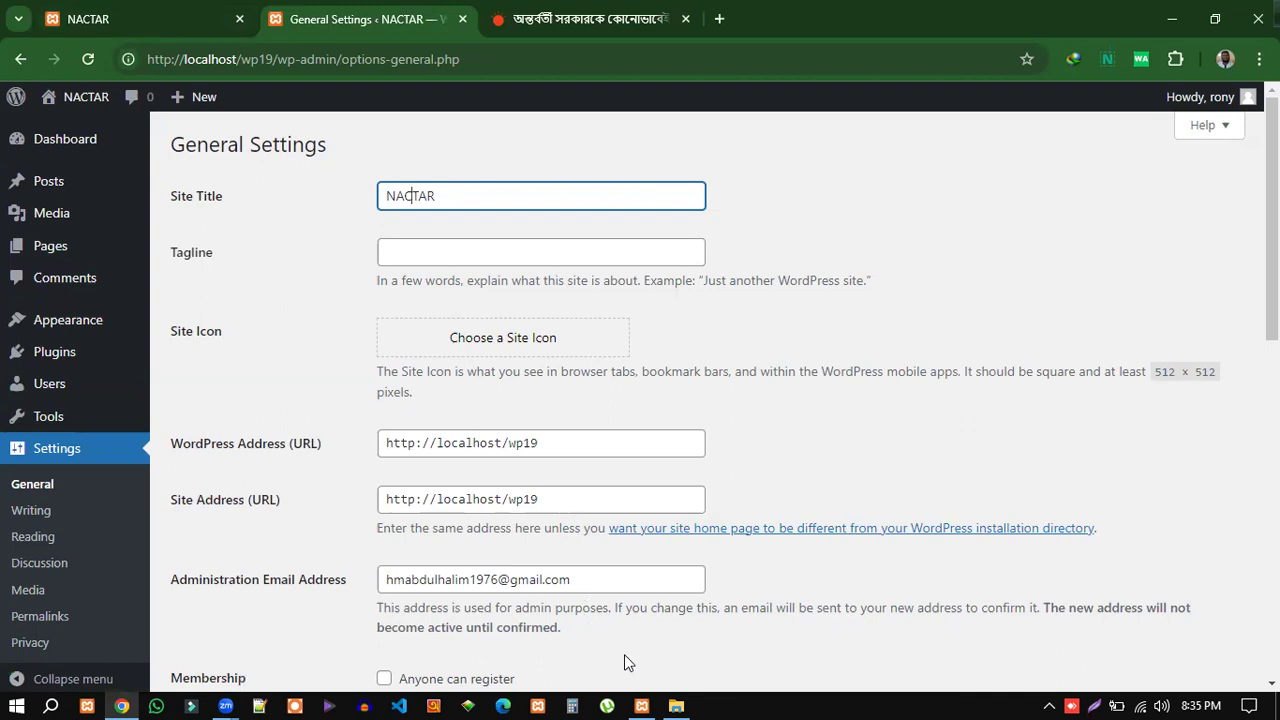
pyautogui.click(128, 26)
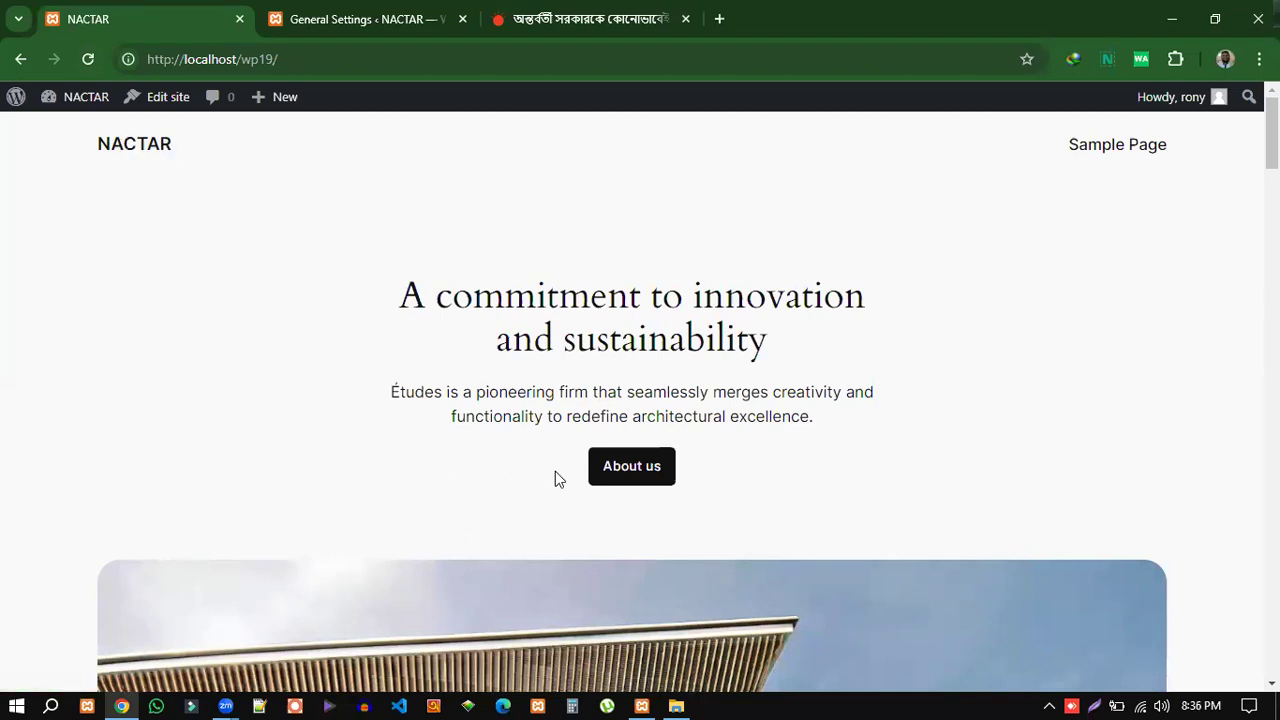
pyautogui.click(372, 19)
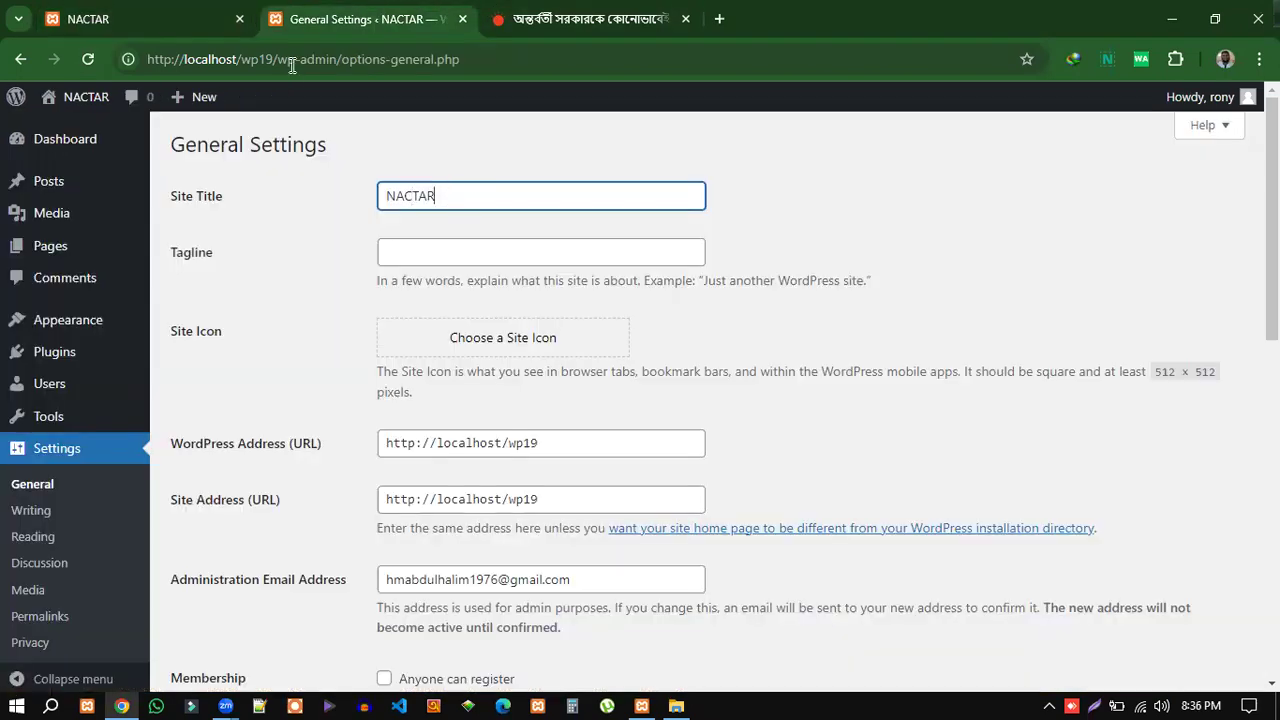
pyautogui.click(126, 22)
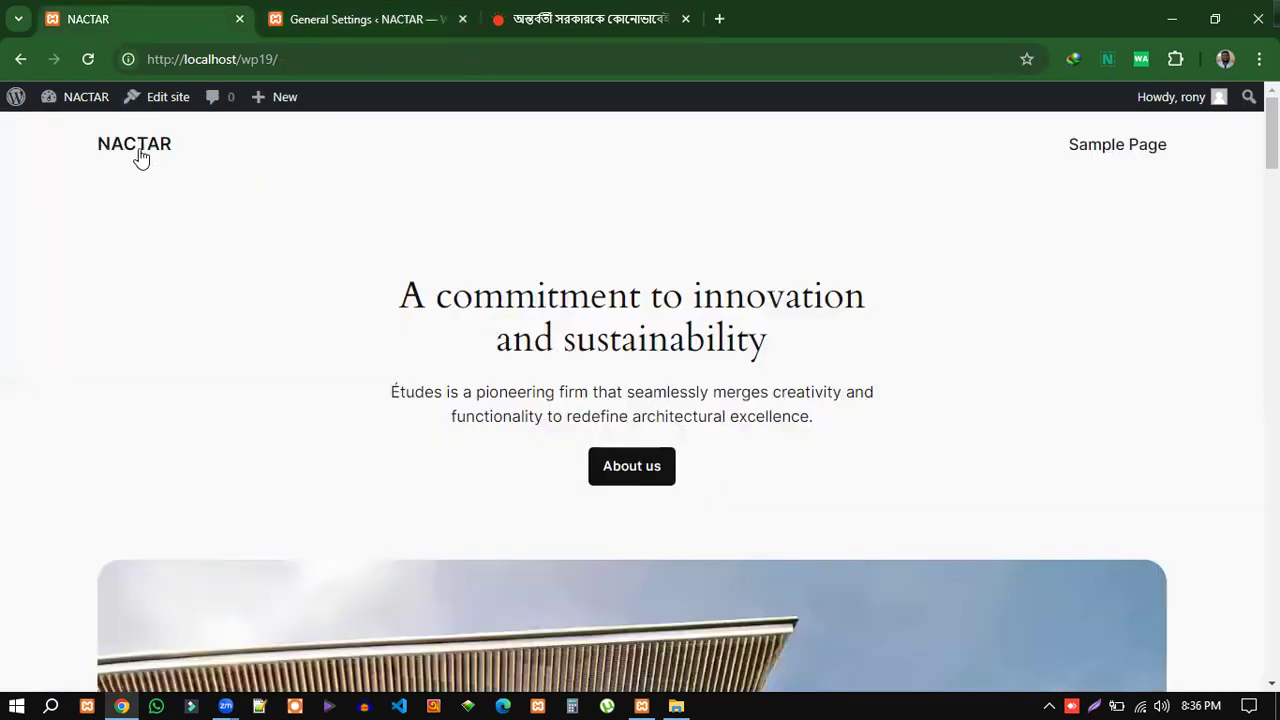
pyautogui.click(376, 16)
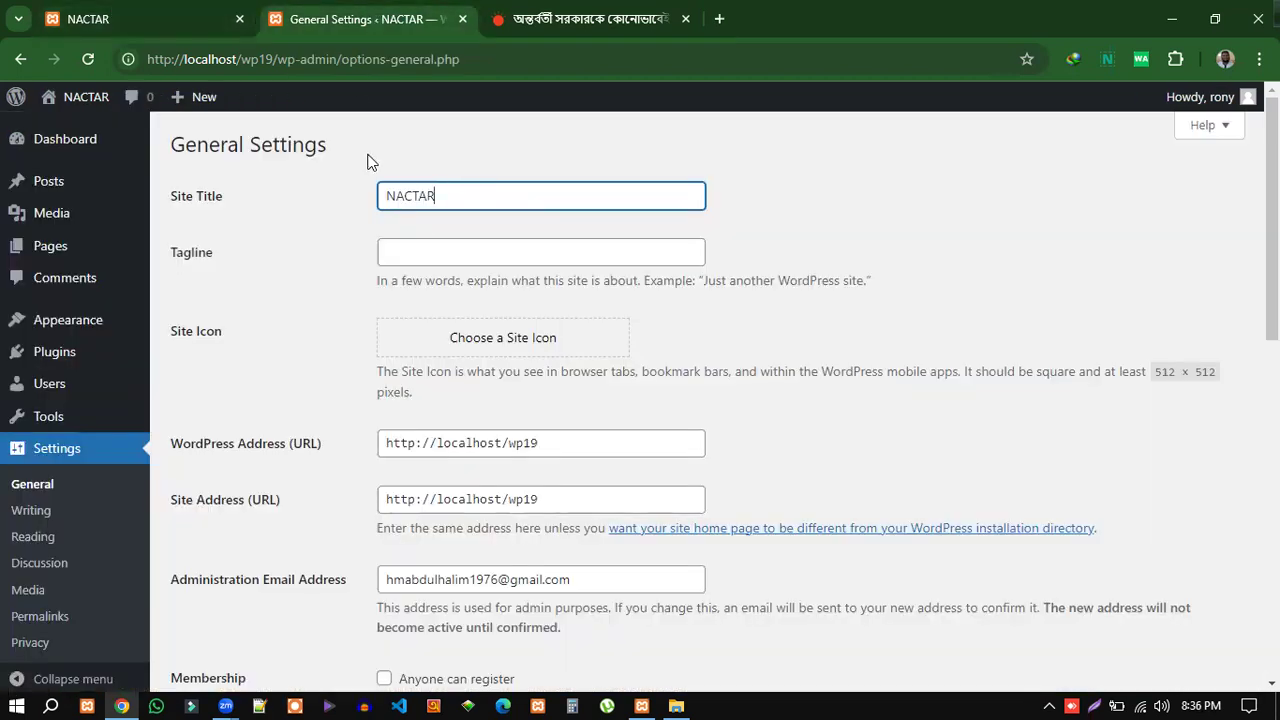
pyautogui.click(429, 253)
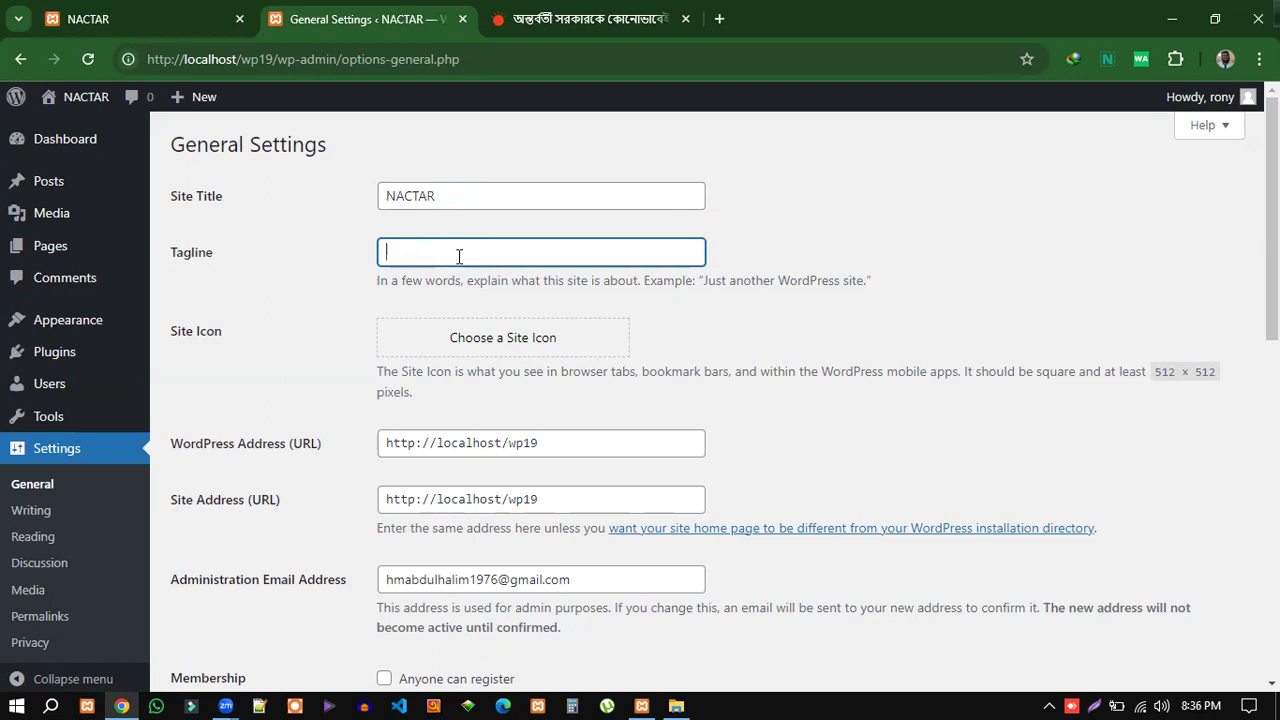
pyautogui.click(173, 24)
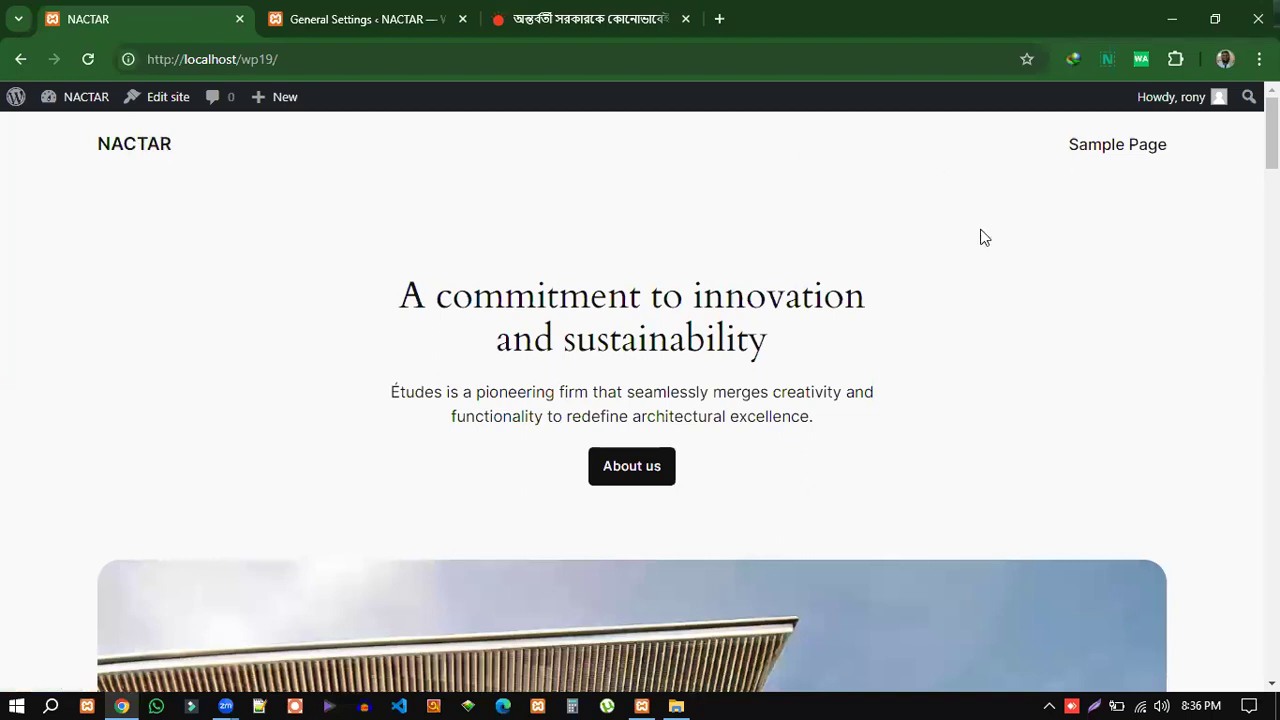
pyautogui.click(399, 15)
pyautogui.click(175, 14)
pyautogui.click(403, 19)
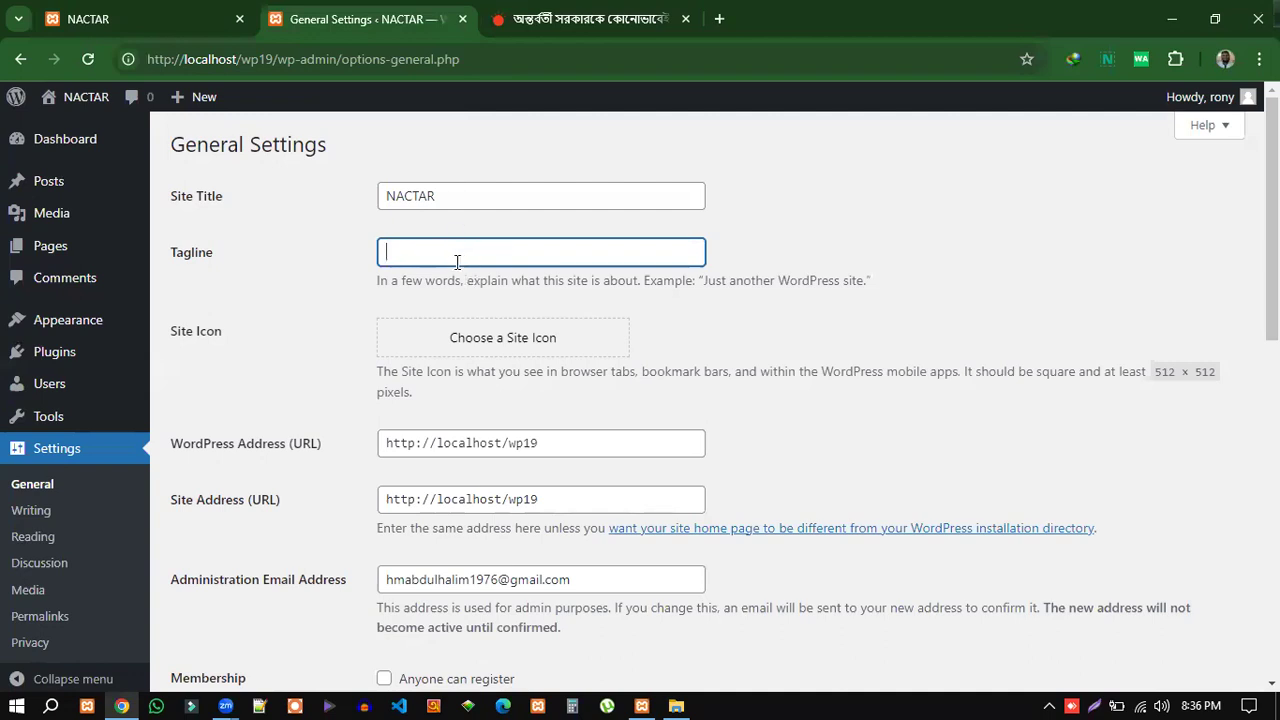
pyautogui.moveTo(892, 283); pyautogui.dragTo(373, 287)
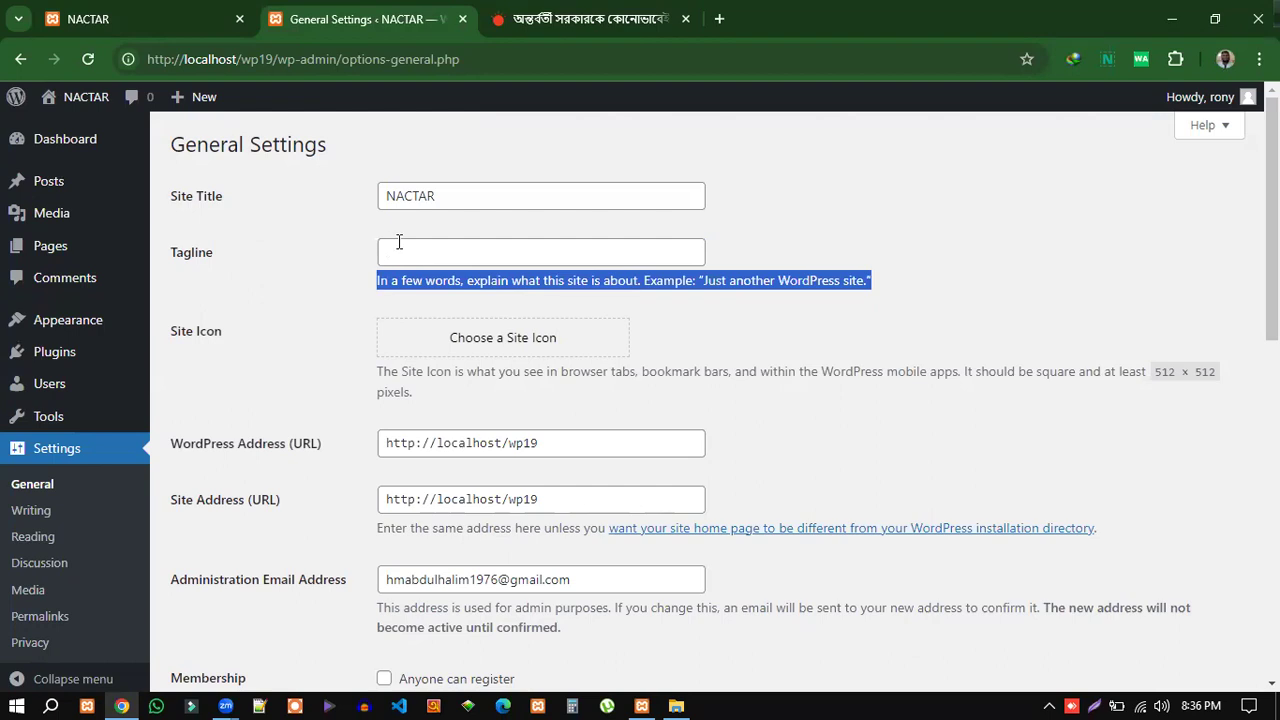
pyautogui.click(397, 243)
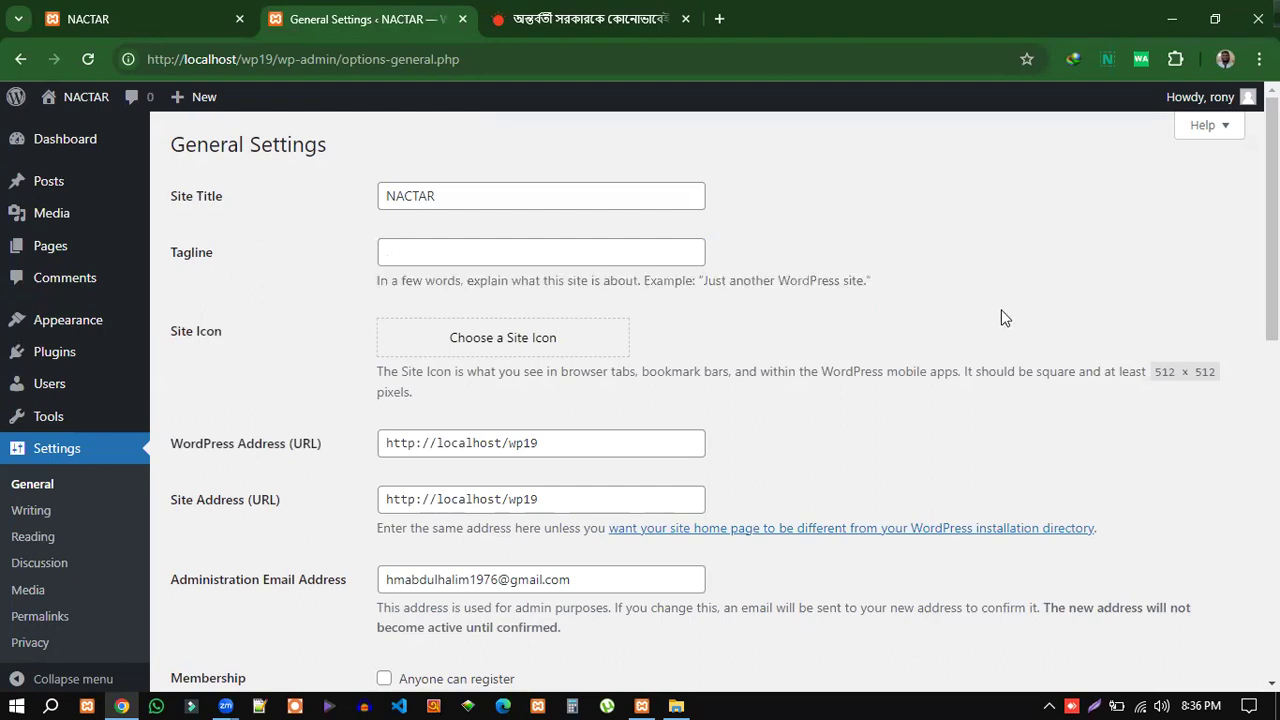
# Scroll down General Settings, then bring the Prothom Alo politics article to the front.
pyautogui.scroll(-1, 823, 289)
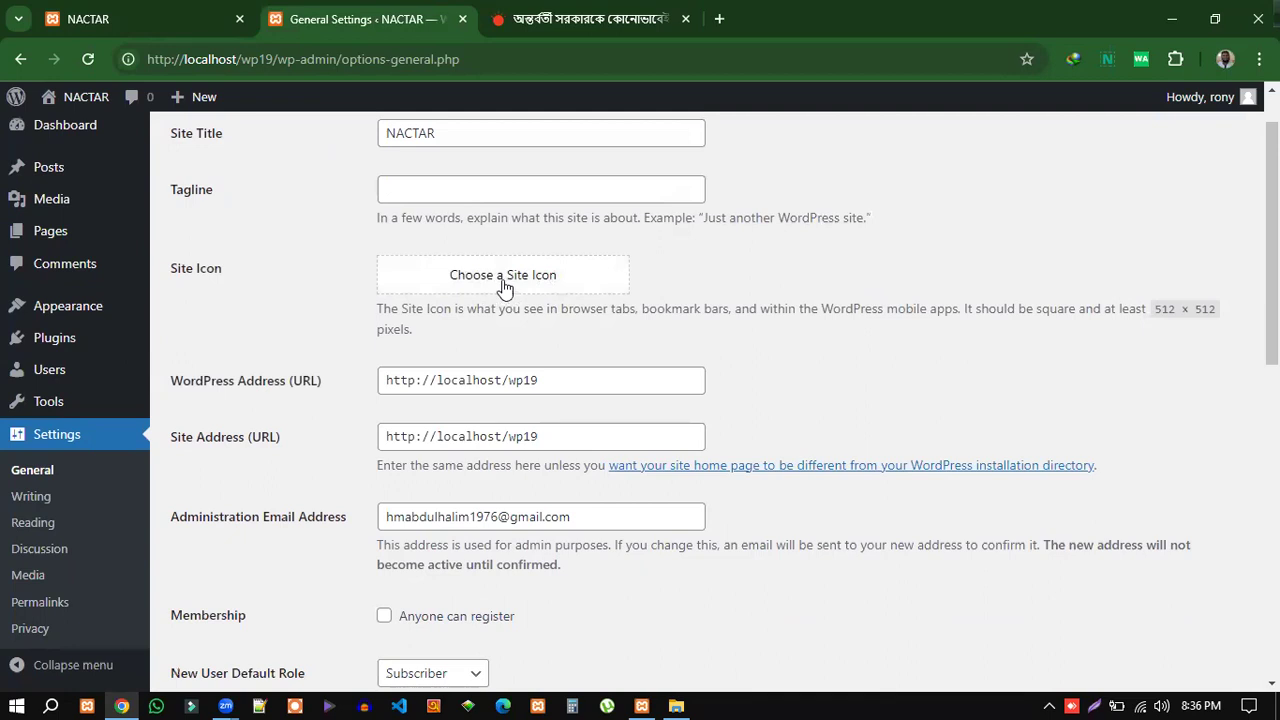
pyautogui.click(581, 21)
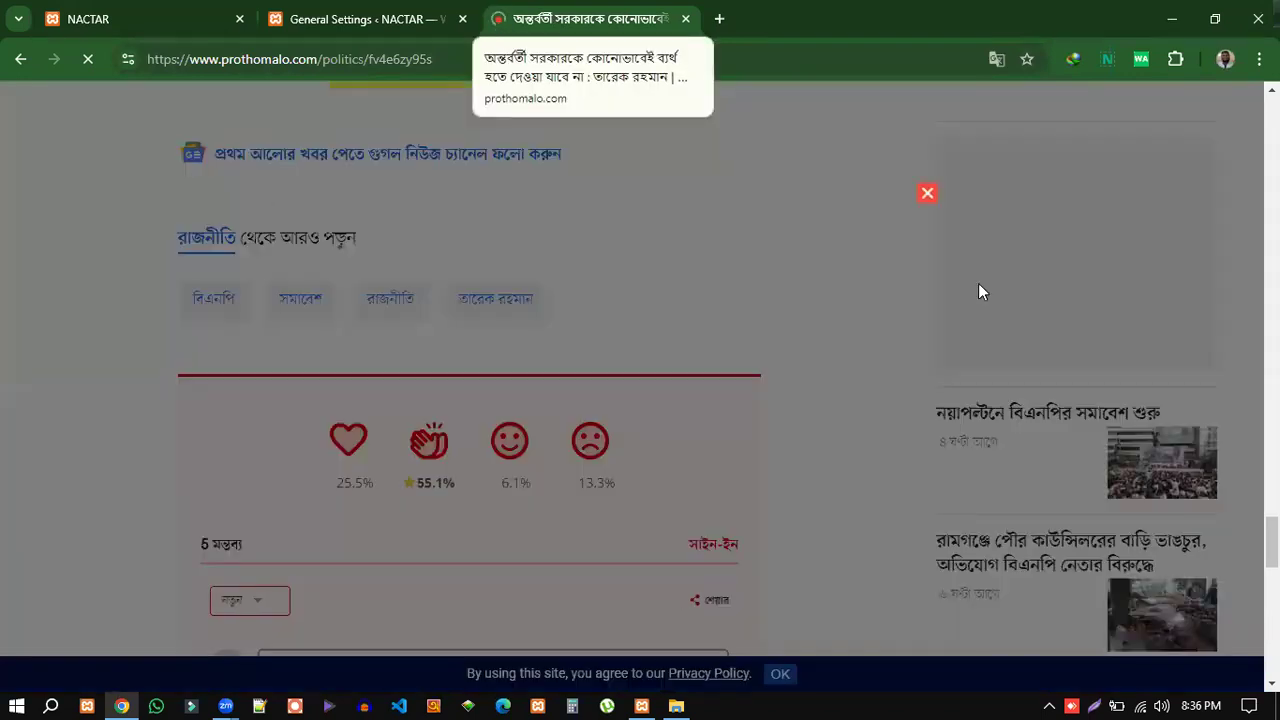
# Dismiss the article's overlay and Google sign-in prompt, then return to NACTAR General Settings.
pyautogui.click(927, 193)
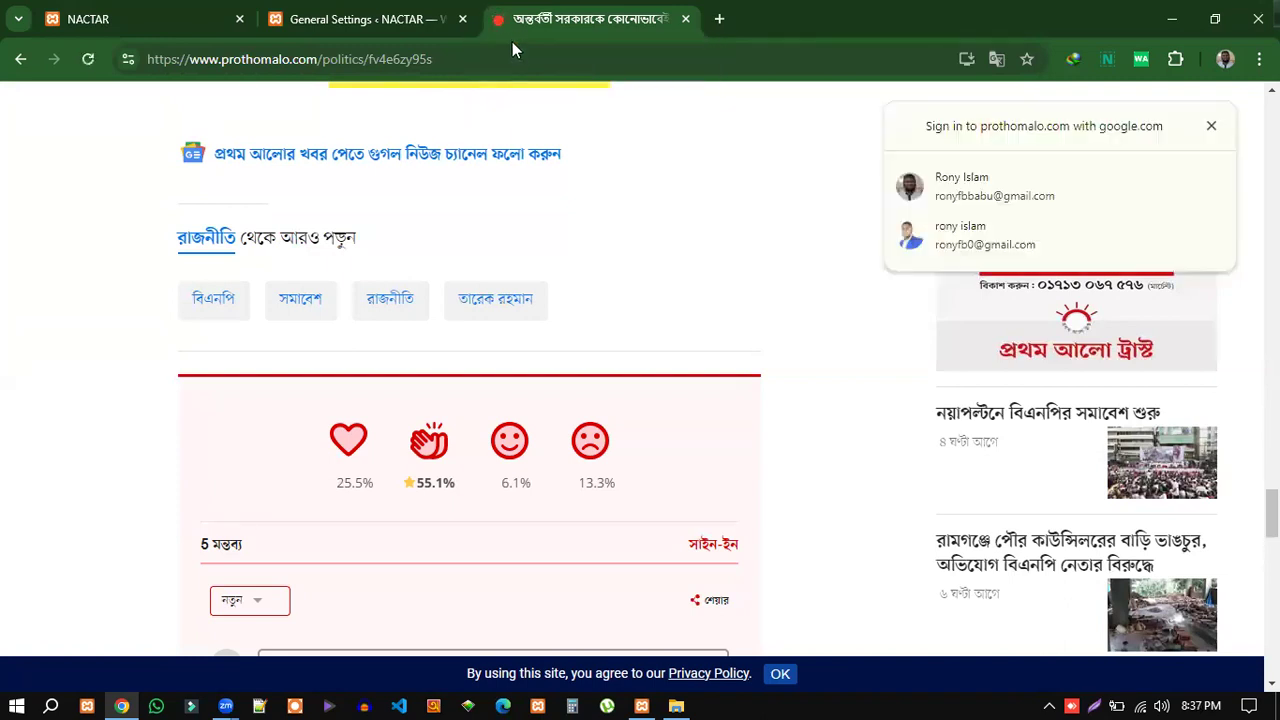
pyautogui.click(1212, 127)
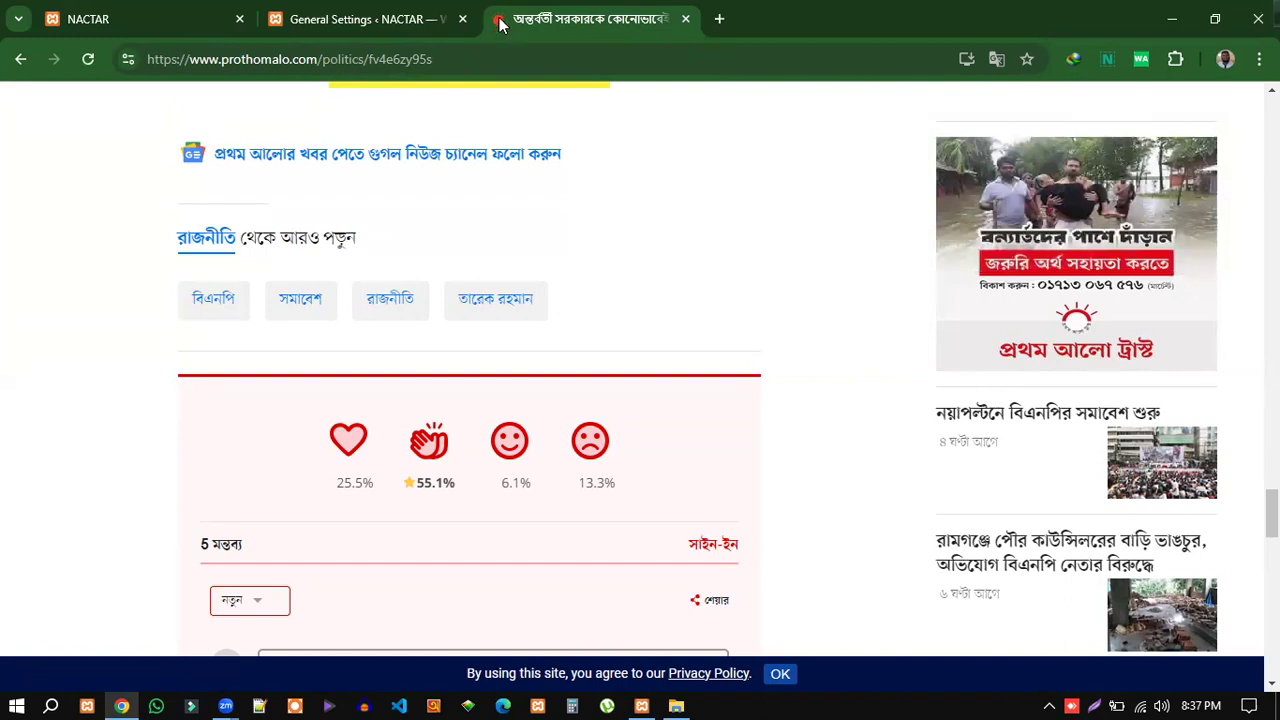
pyautogui.click(126, 12)
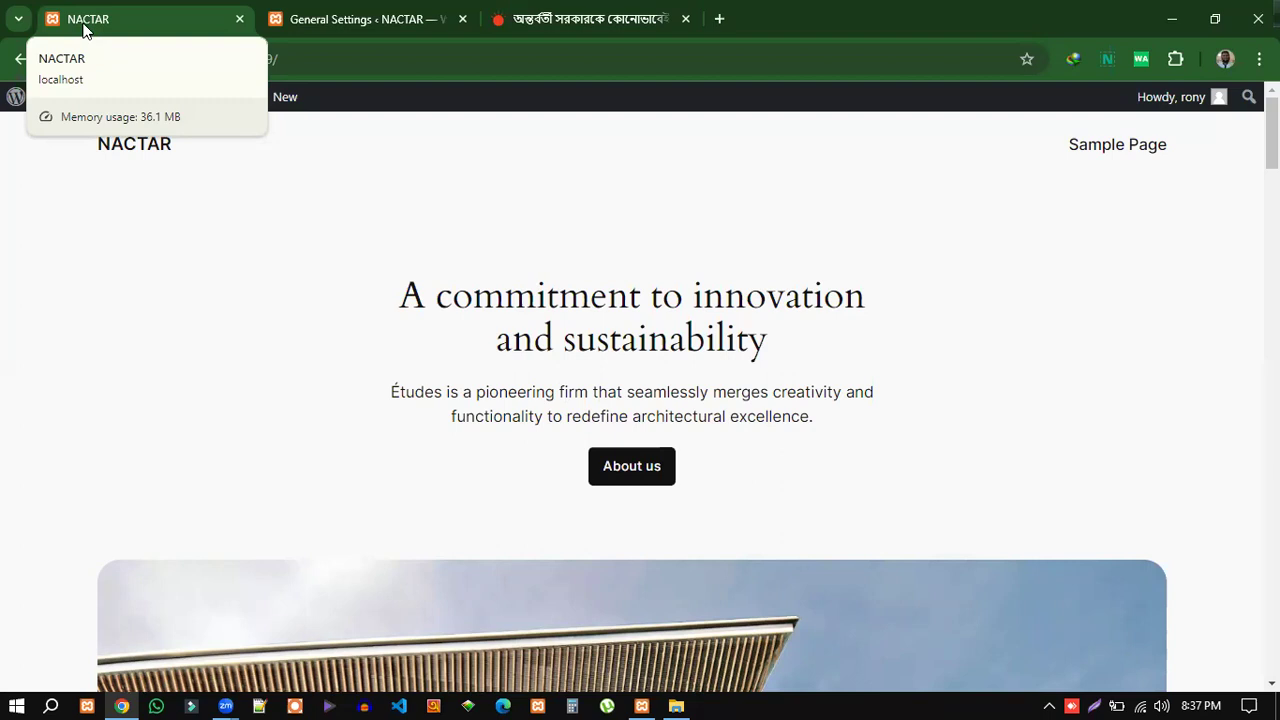
pyautogui.click(372, 20)
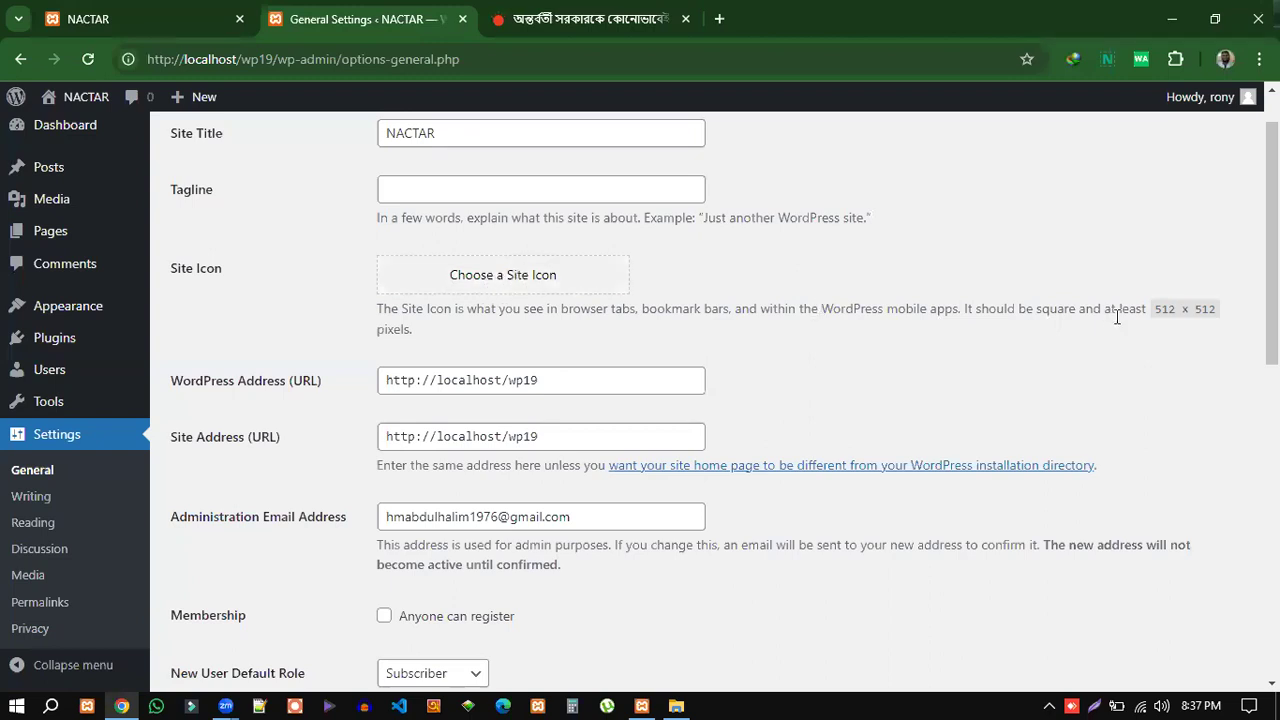
# Highlight the recommended 512 × 512 site icon size and open the Choose a Site Icon window.
pyautogui.moveTo(1158, 309); pyautogui.dragTo(418, 332)
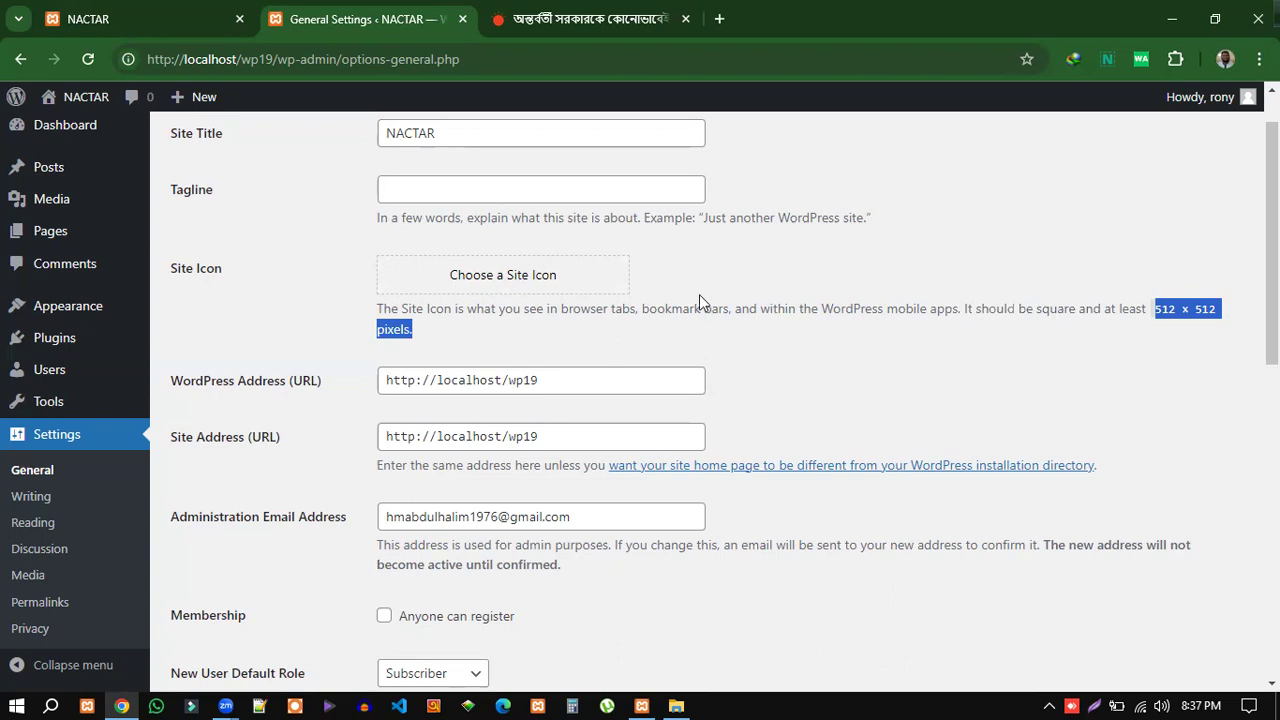
pyautogui.click(498, 285)
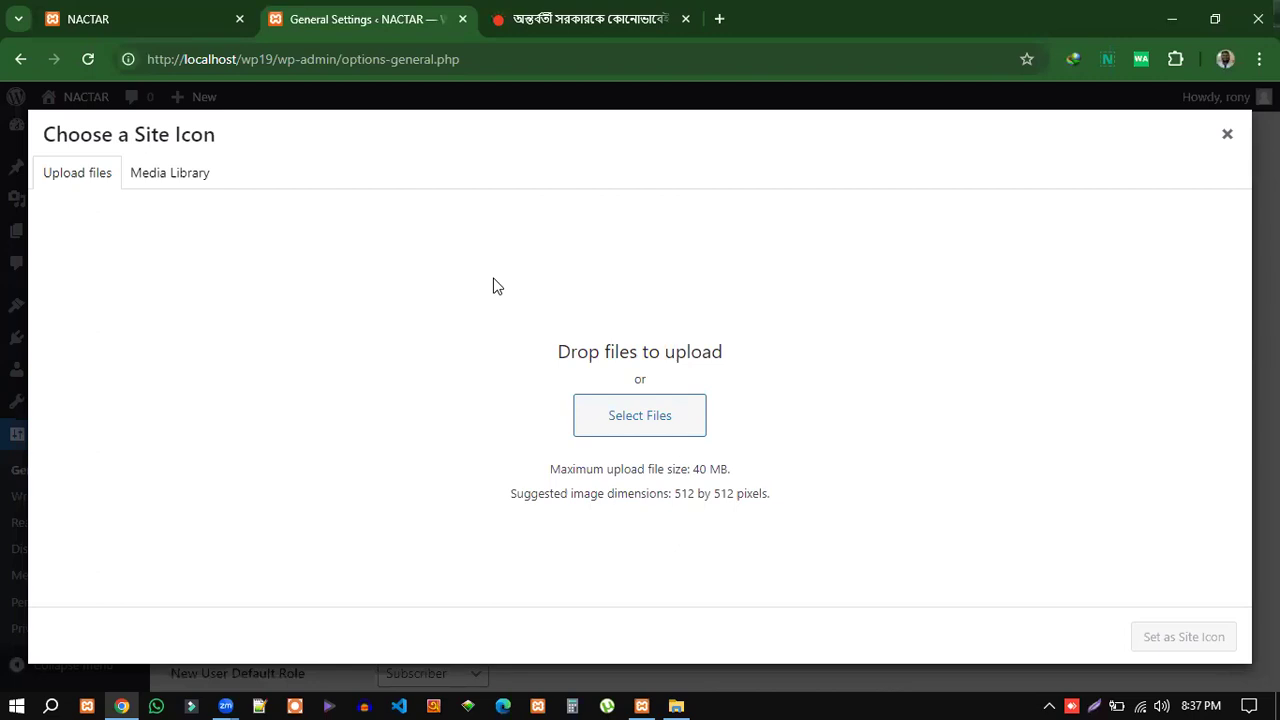
# Glance at the Media Library, then start a new upload and browse the computer for an image.
pyautogui.click(170, 180)
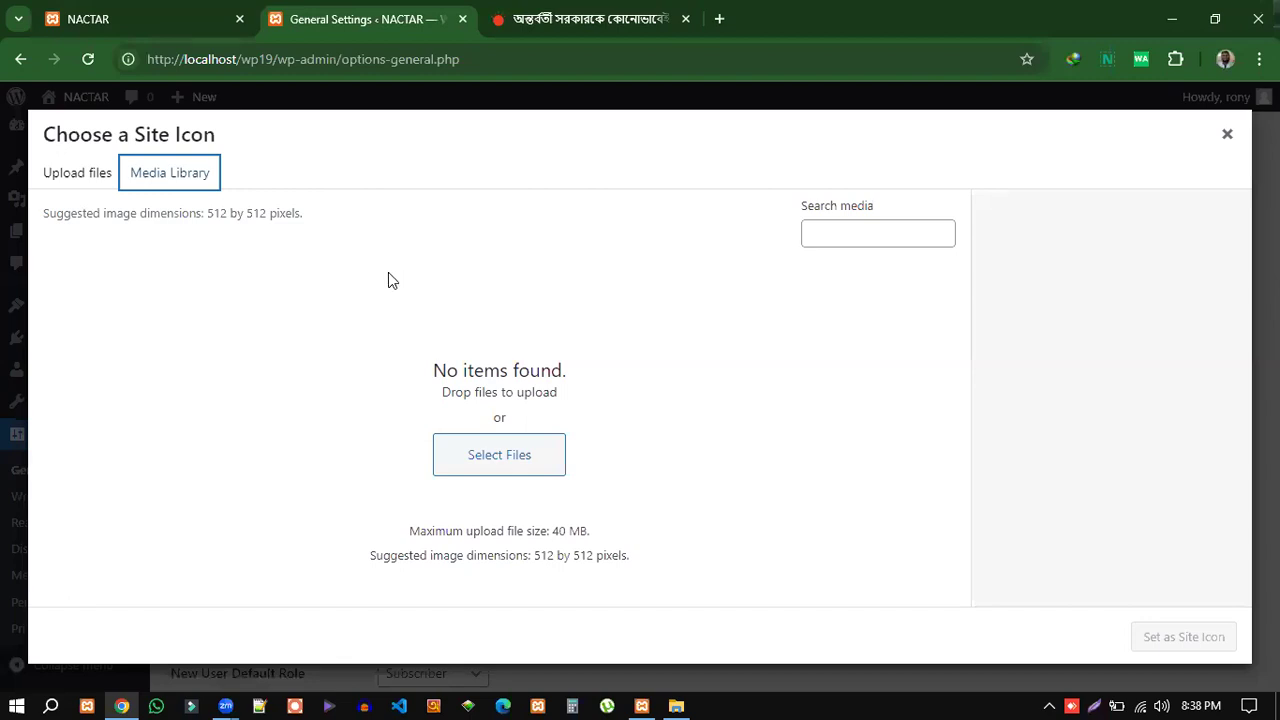
pyautogui.click(72, 180)
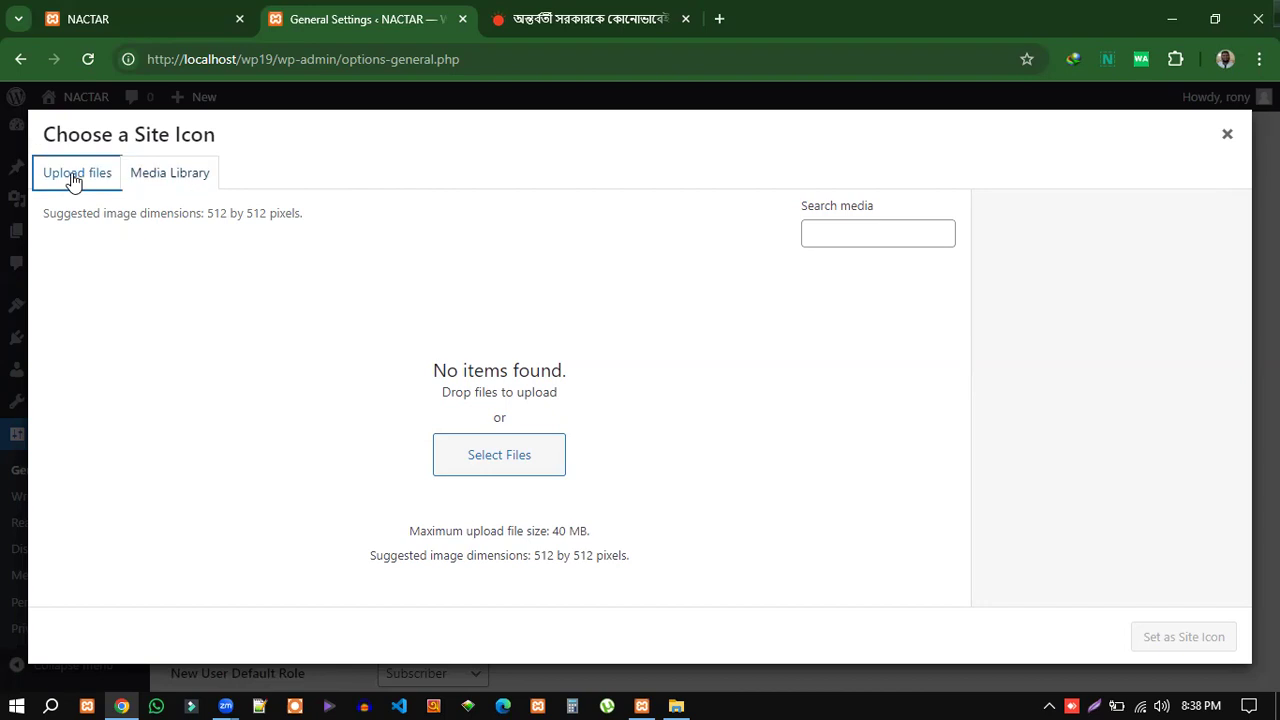
pyautogui.click(620, 425)
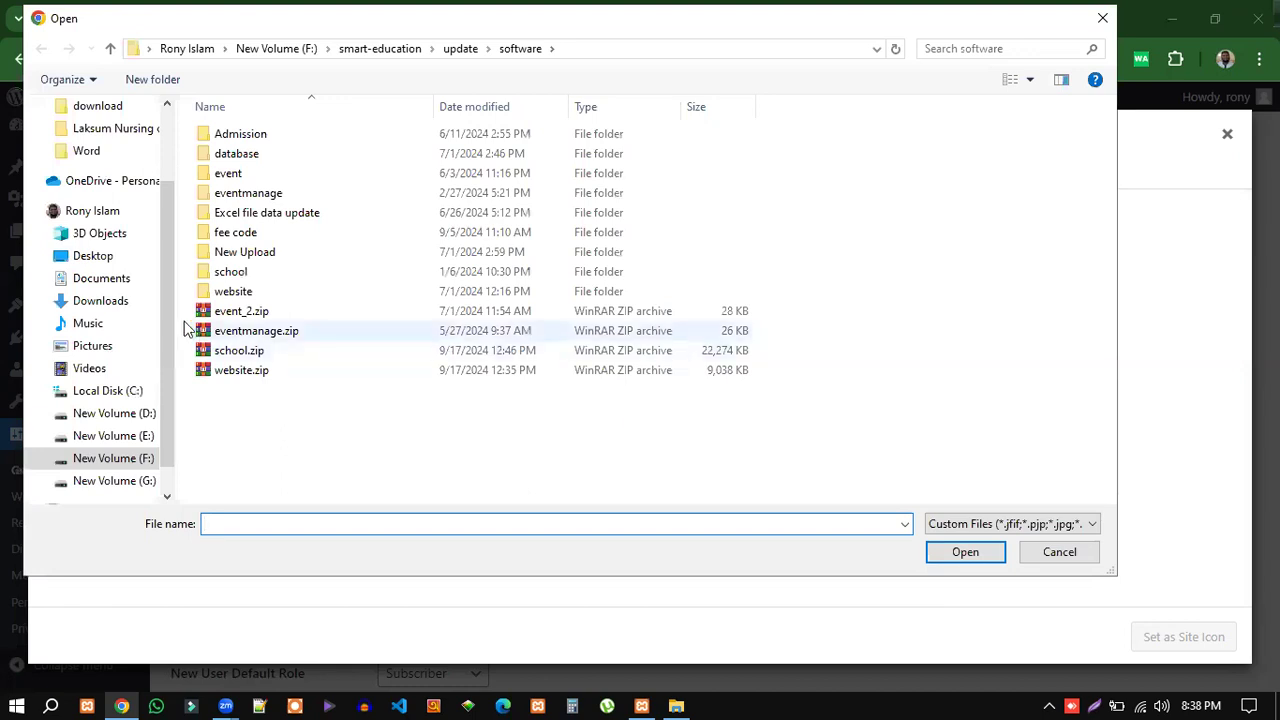
# Upload 3.ico from Desktop > img > folder image as the site icon, then close it after the file-type error.
pyautogui.click(90, 254)
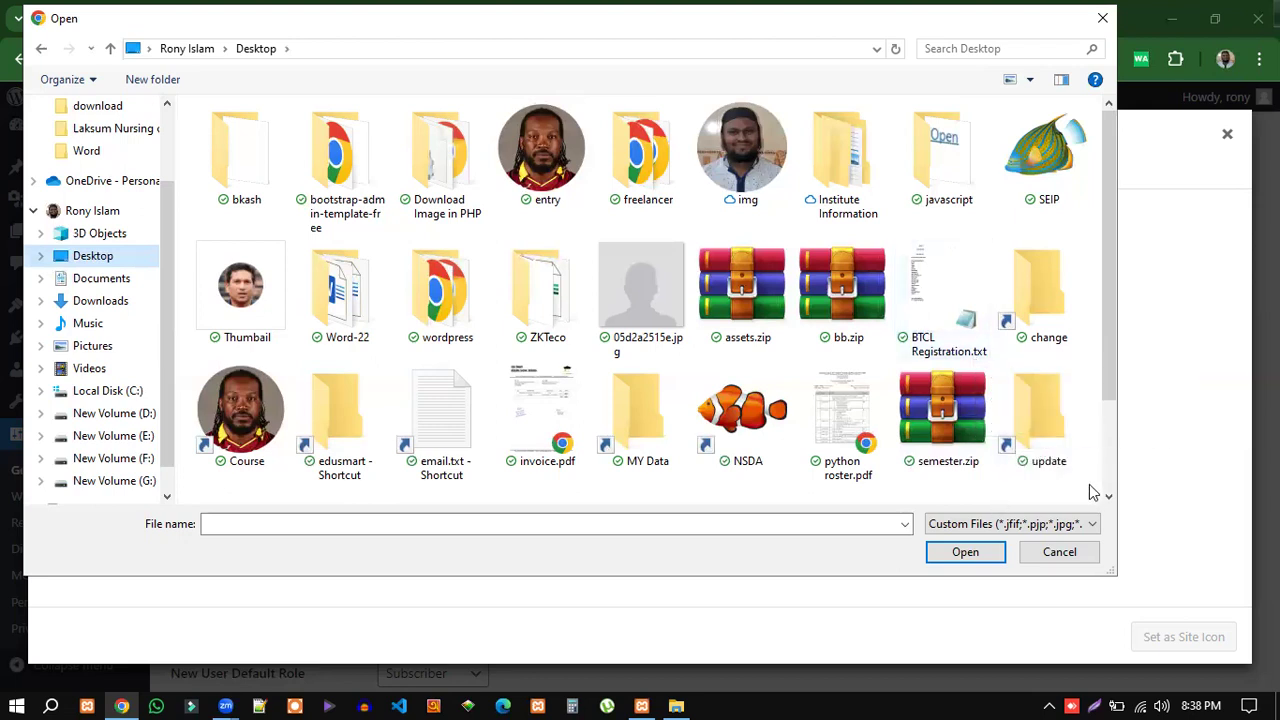
pyautogui.doubleClick(740, 159)
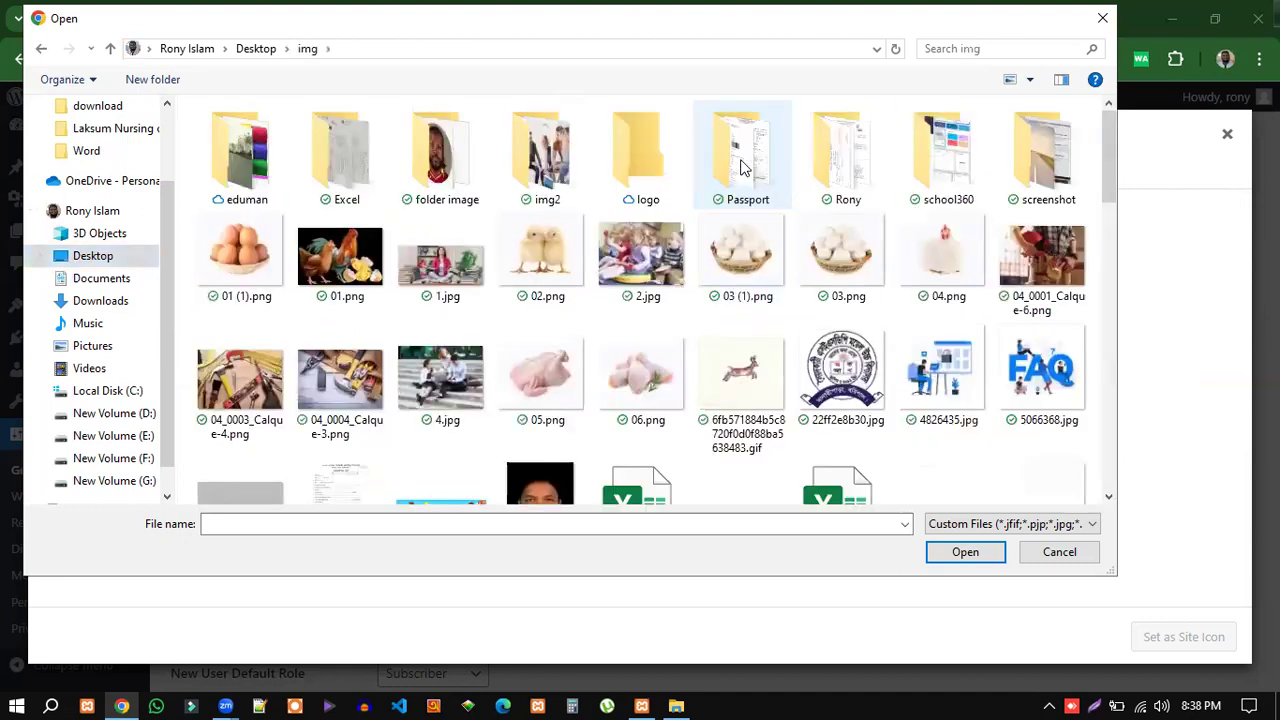
pyautogui.doubleClick(440, 160)
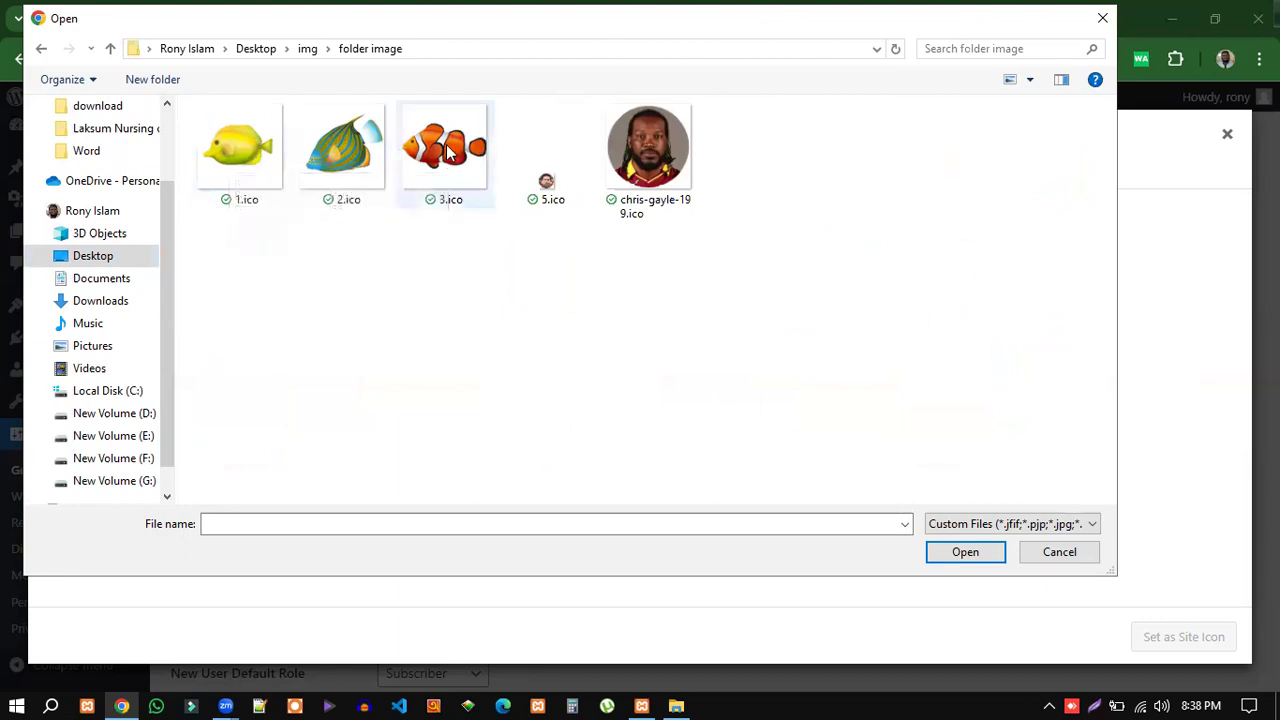
pyautogui.click(432, 150)
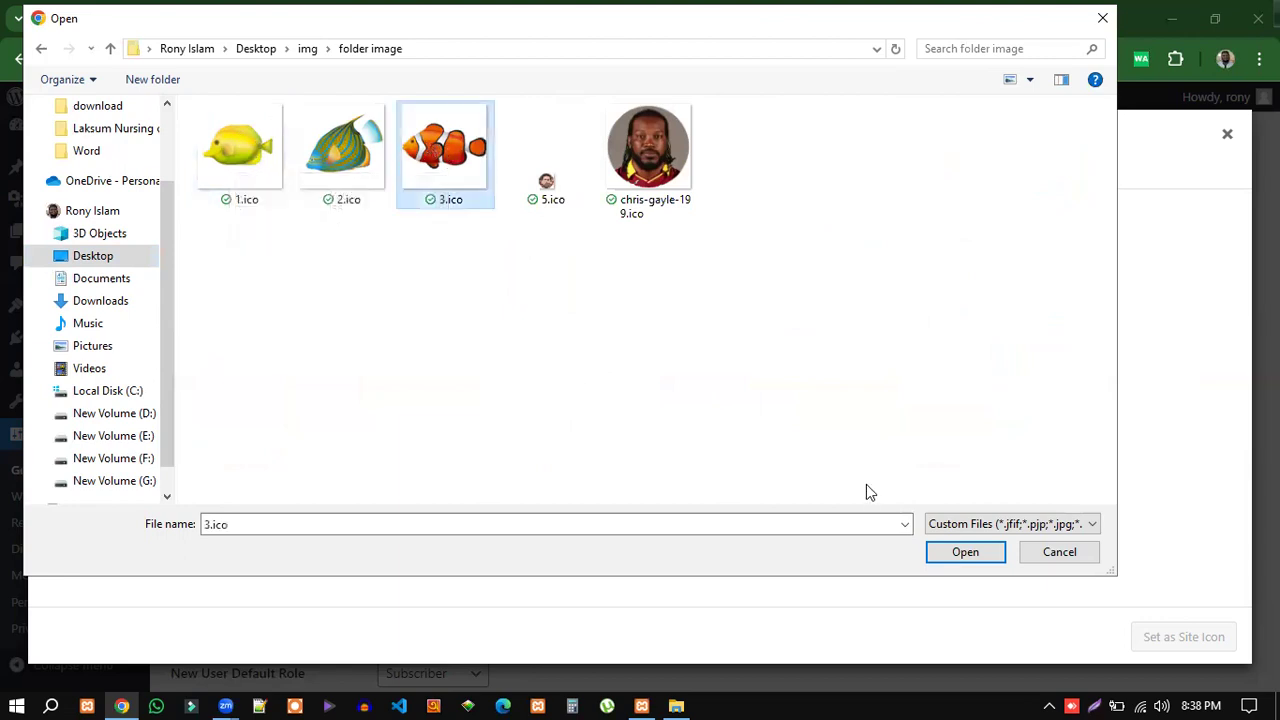
pyautogui.click(966, 553)
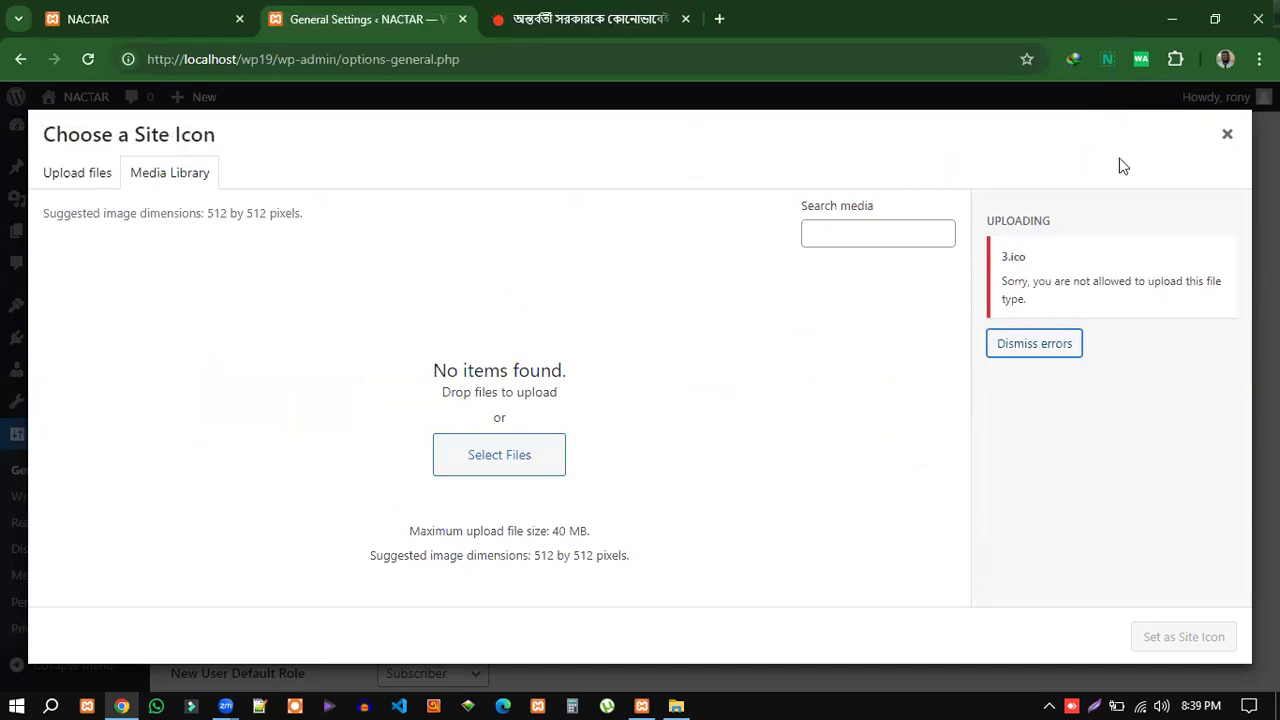
pyautogui.click(1227, 134)
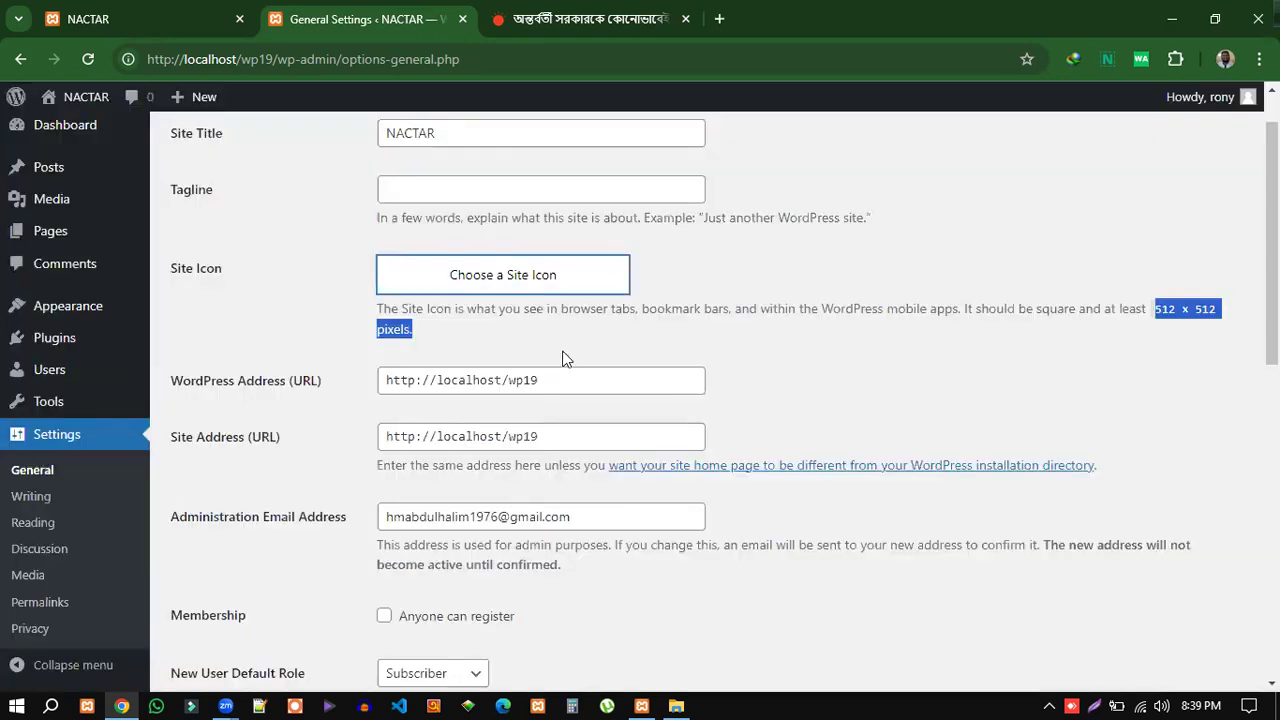
# Reopen the site icon chooser and upload 02.png, the 270×227 chicks image, from the img folder.
pyautogui.click(508, 283)
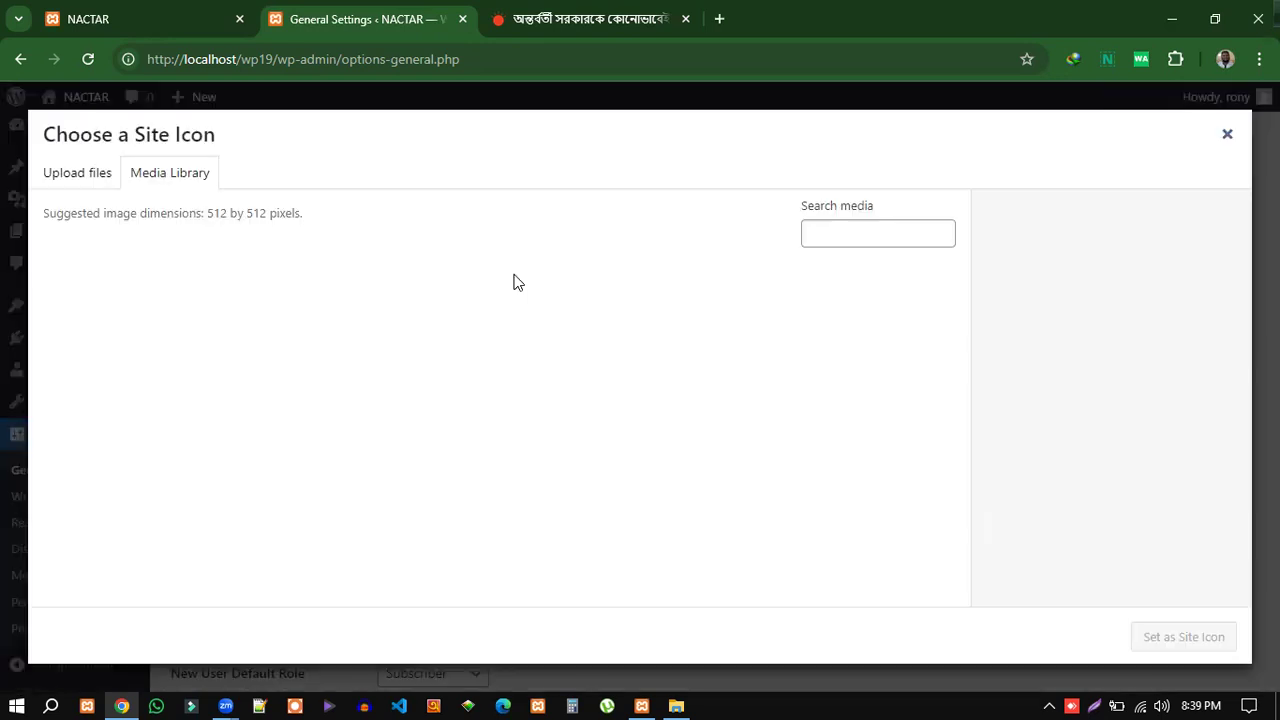
pyautogui.click(86, 177)
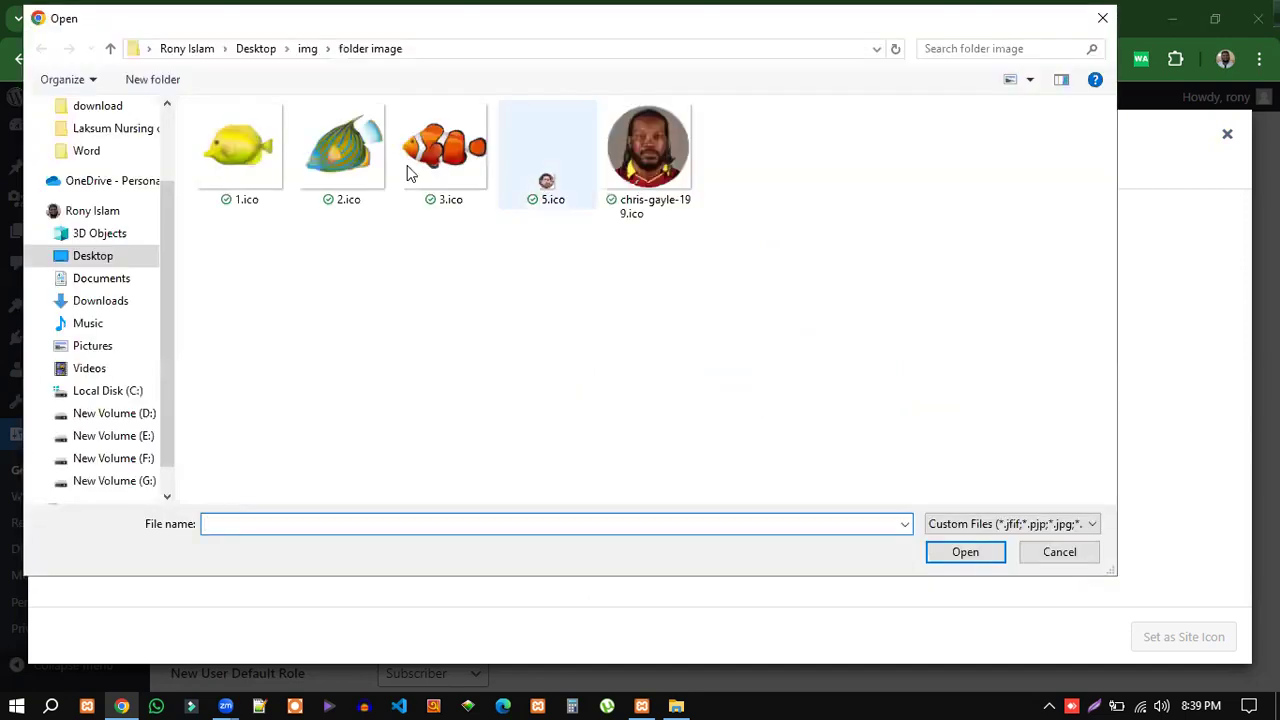
pyautogui.click(111, 49)
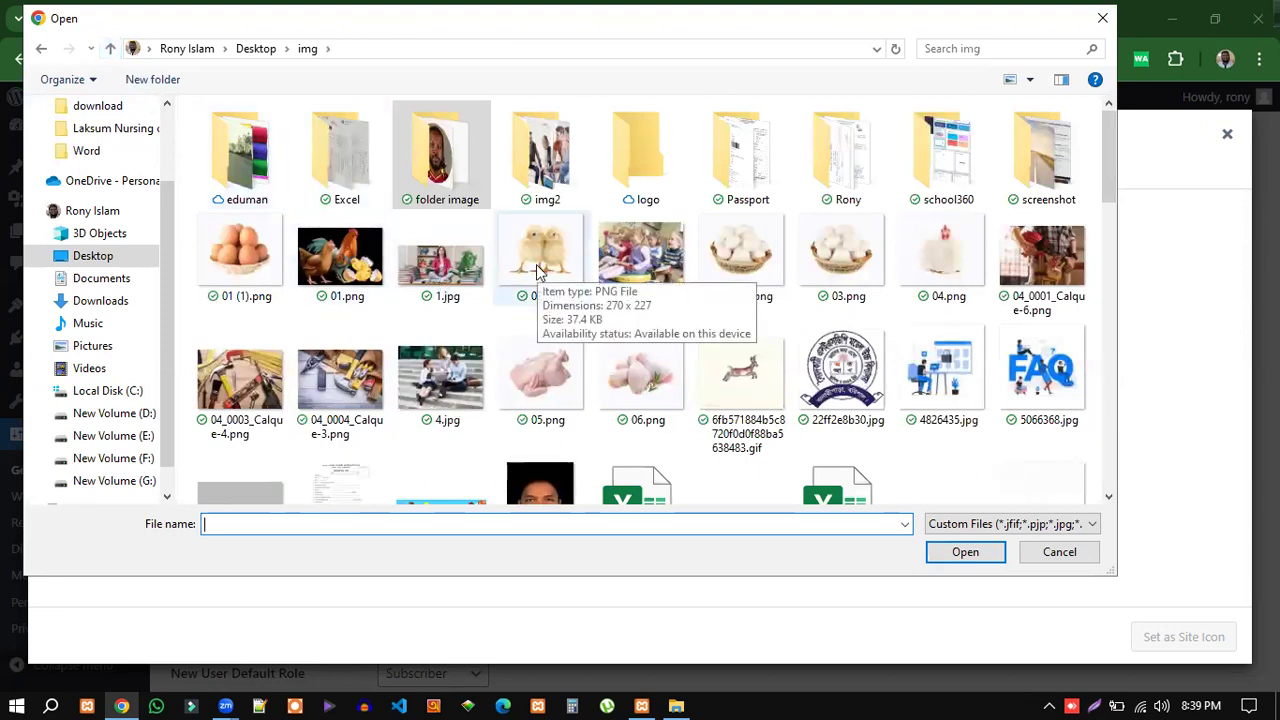
pyautogui.click(536, 264)
pyautogui.click(963, 552)
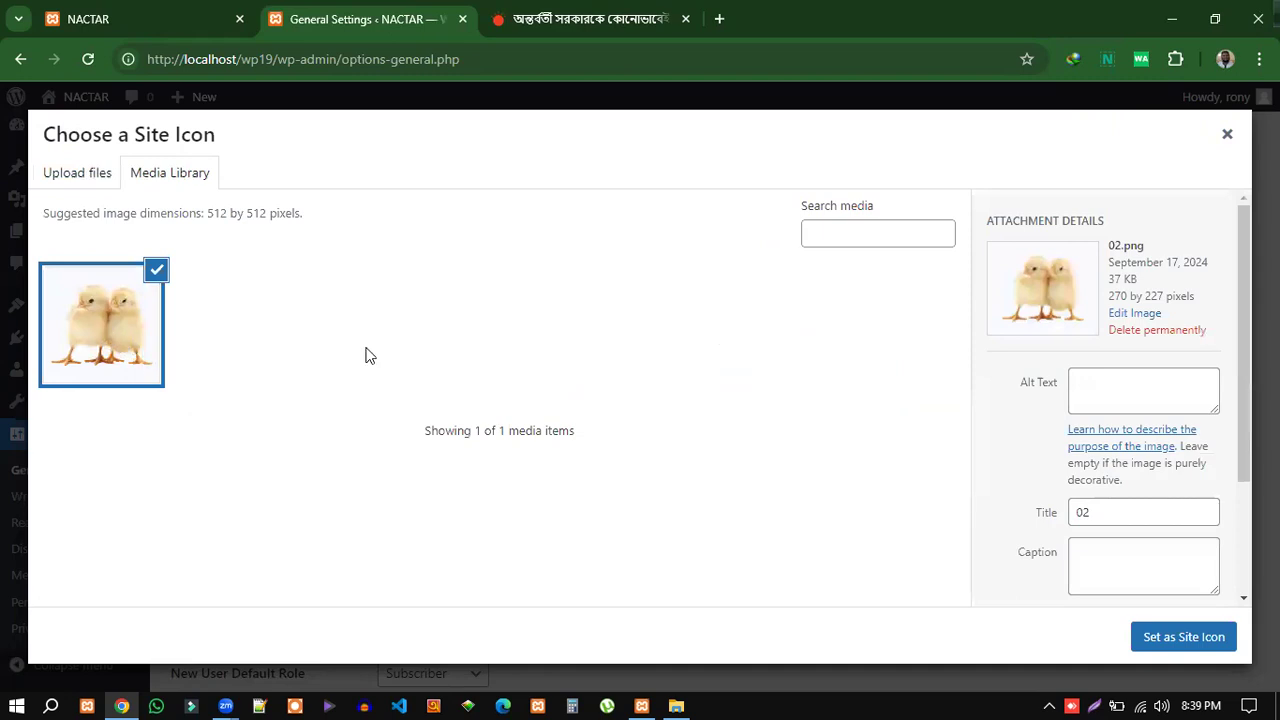
# Set 02.png as the site icon and crop it, then close the crop window after the error.
pyautogui.click(1176, 646)
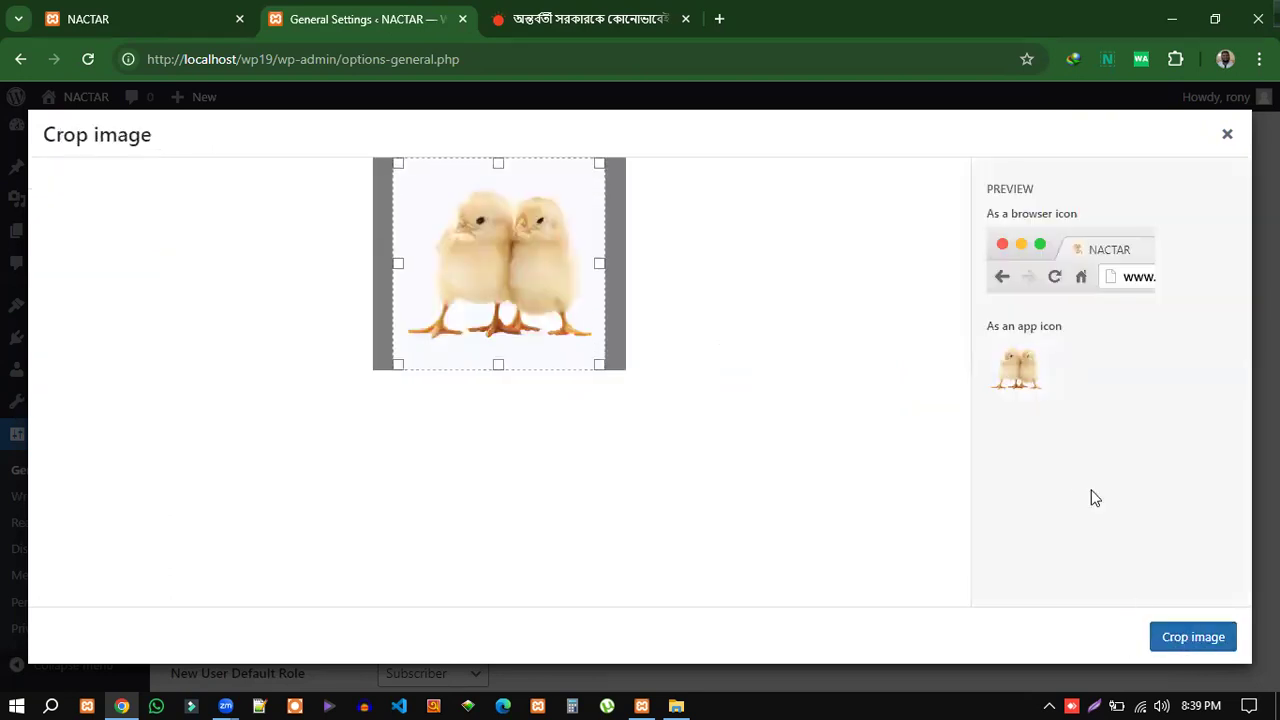
pyautogui.click(1182, 645)
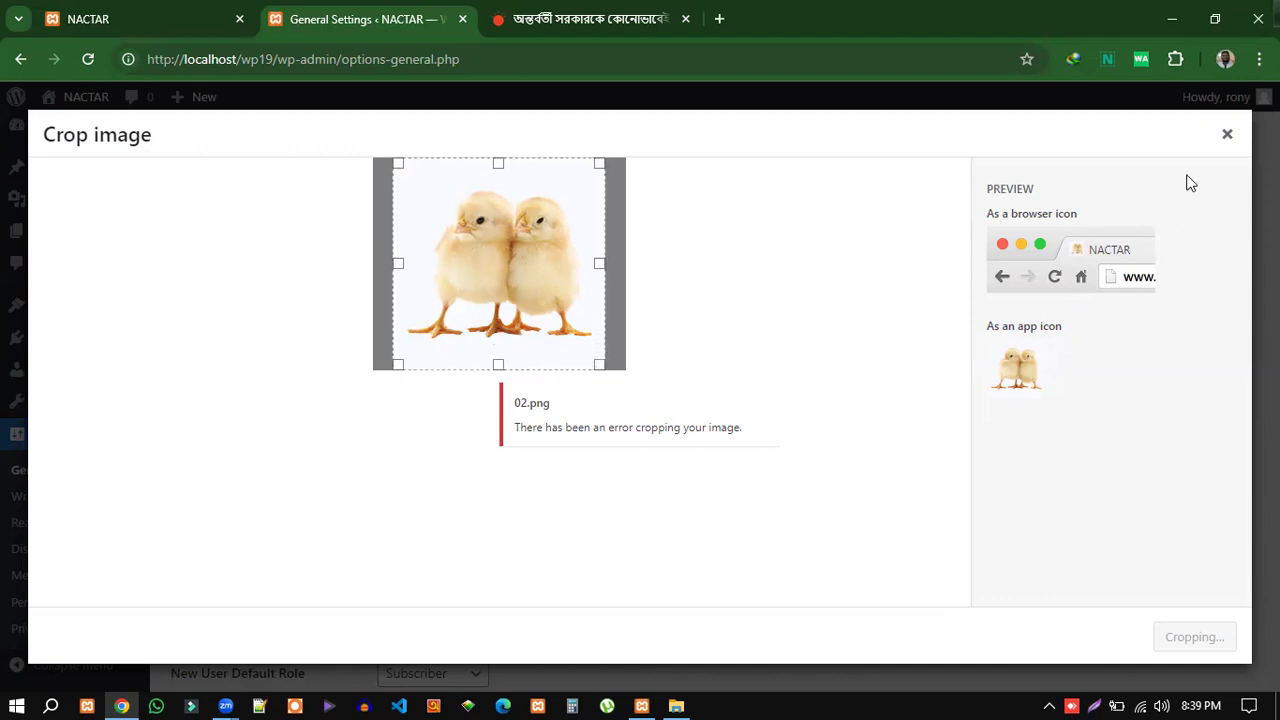
pyautogui.click(1228, 135)
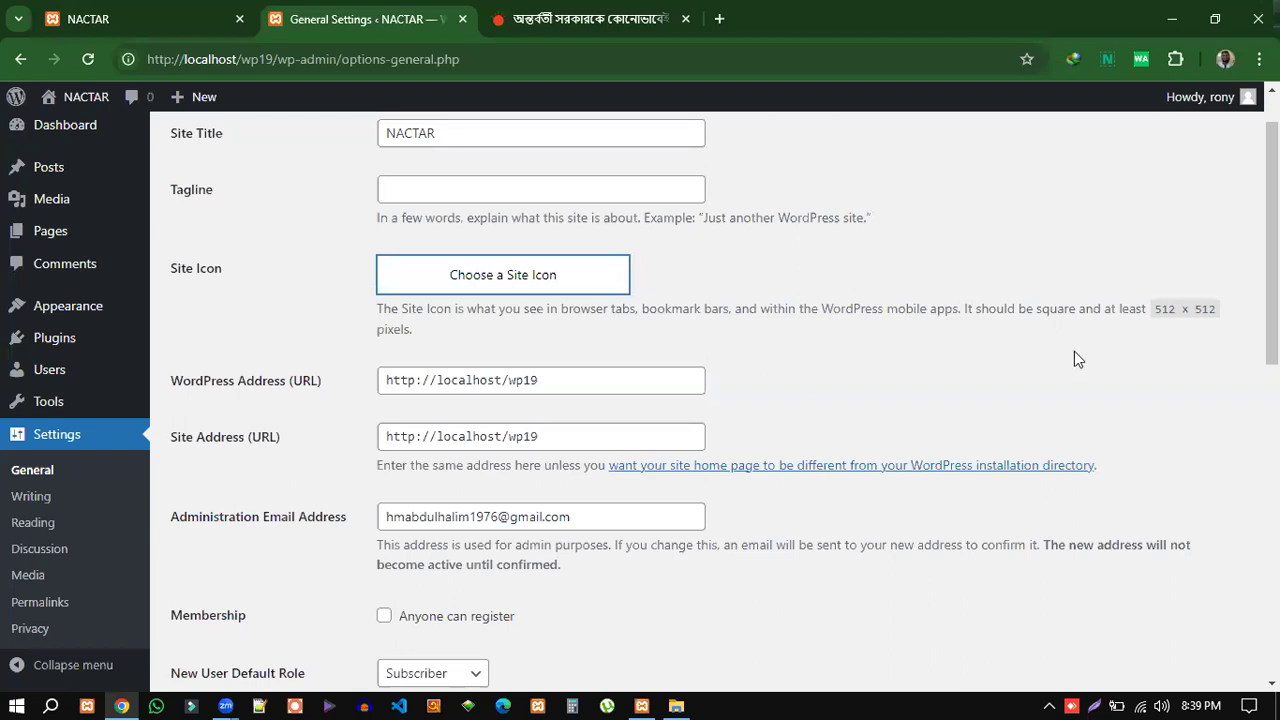
pyautogui.moveTo(1152, 309); pyautogui.dragTo(1219, 315)
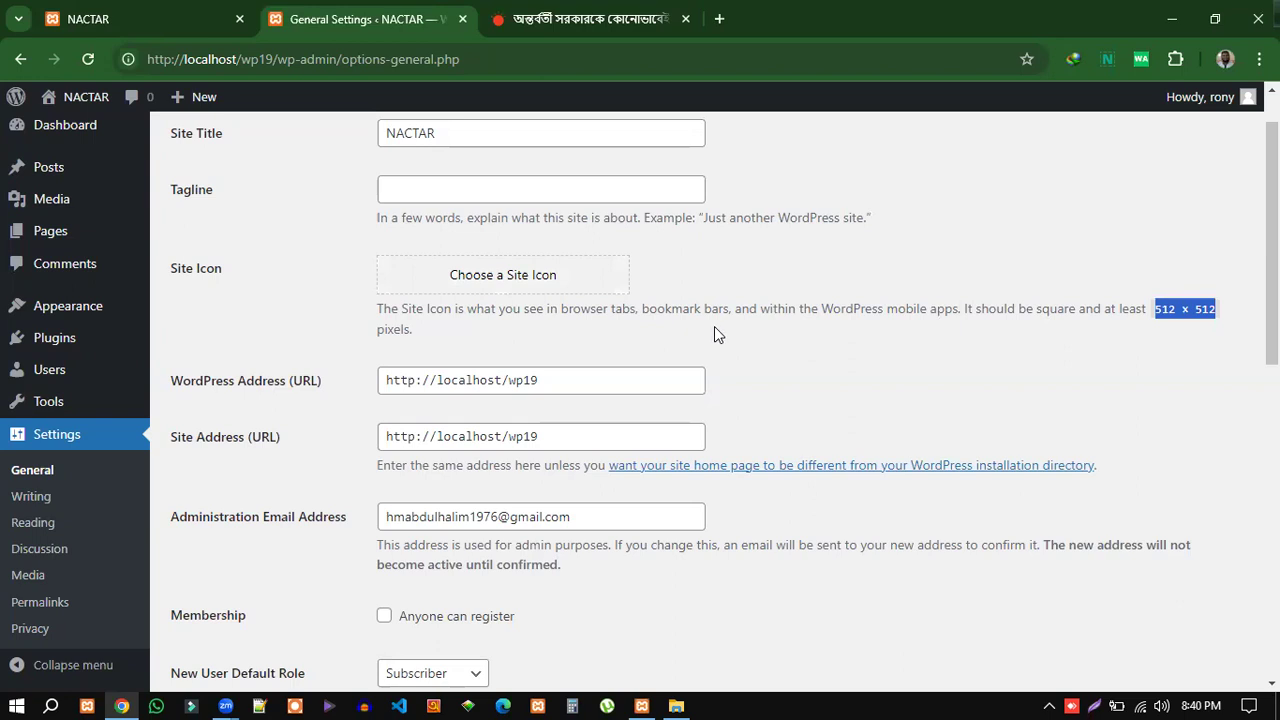
pyautogui.scroll(-1, 714, 326)
pyautogui.scroll(2, 504, 307)
pyautogui.scroll(-2, 737, 346)
pyautogui.click(1164, 252)
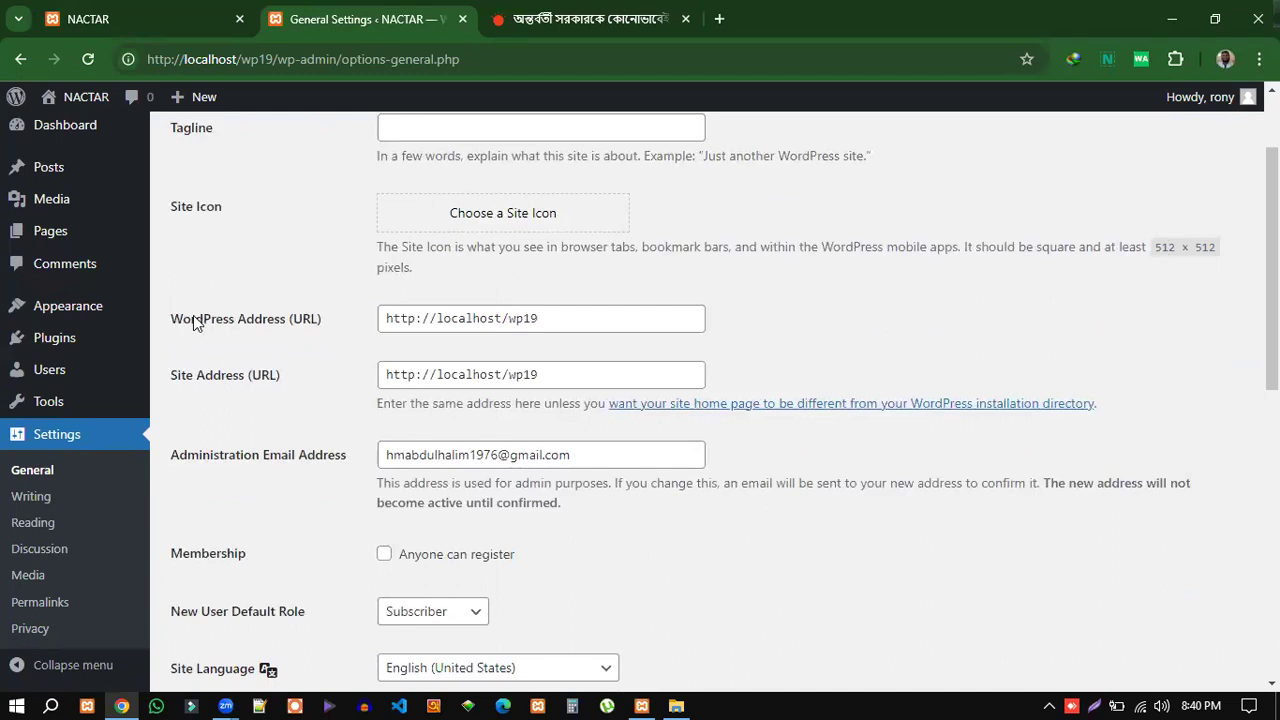
pyautogui.moveTo(188, 316); pyautogui.dragTo(316, 320)
pyautogui.moveTo(563, 372); pyautogui.dragTo(385, 368)
pyautogui.moveTo(538, 320); pyautogui.dragTo(389, 318)
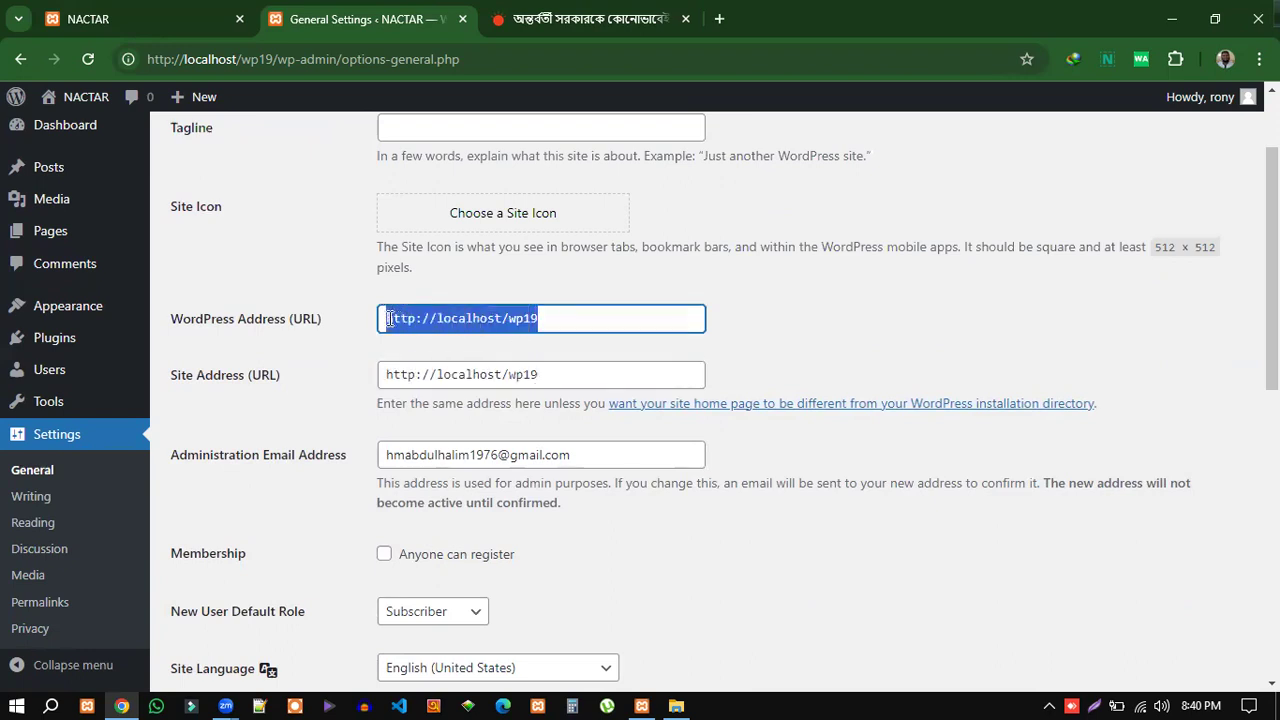
pyautogui.click(776, 354)
pyautogui.click(553, 376)
pyautogui.moveTo(538, 375); pyautogui.dragTo(387, 374)
pyautogui.click(503, 300)
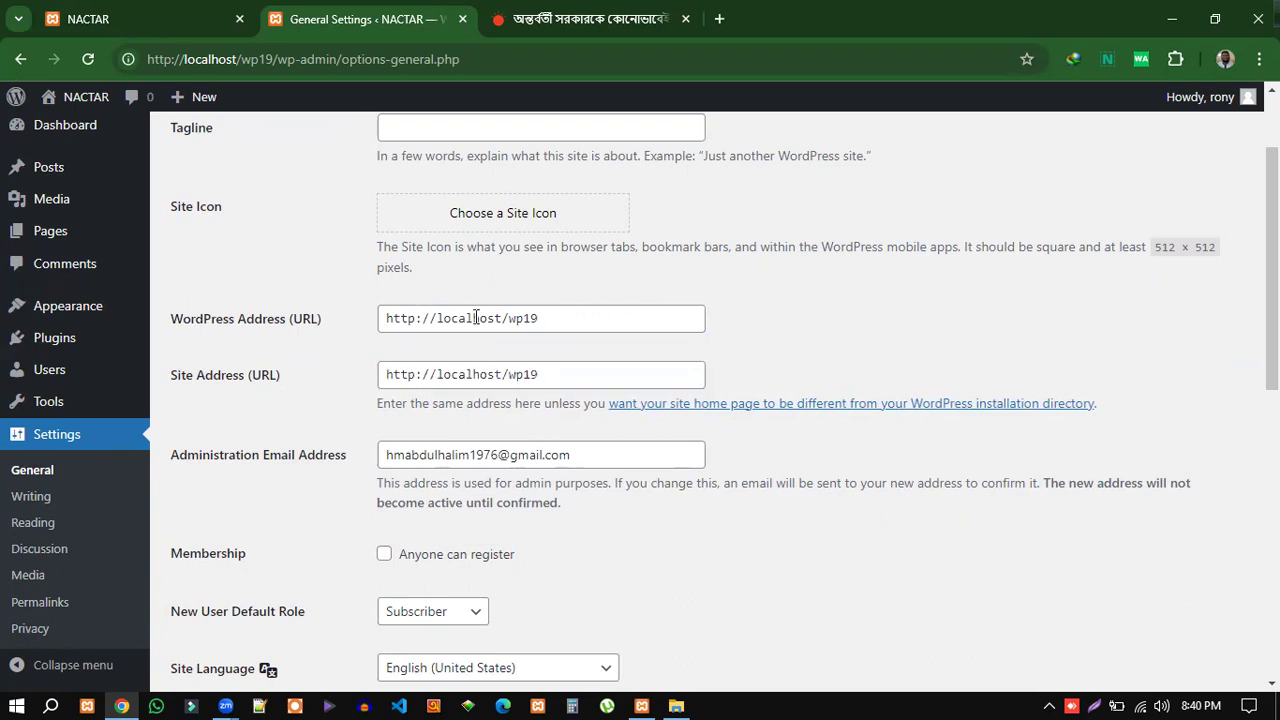
pyautogui.scroll(-2, 806, 476)
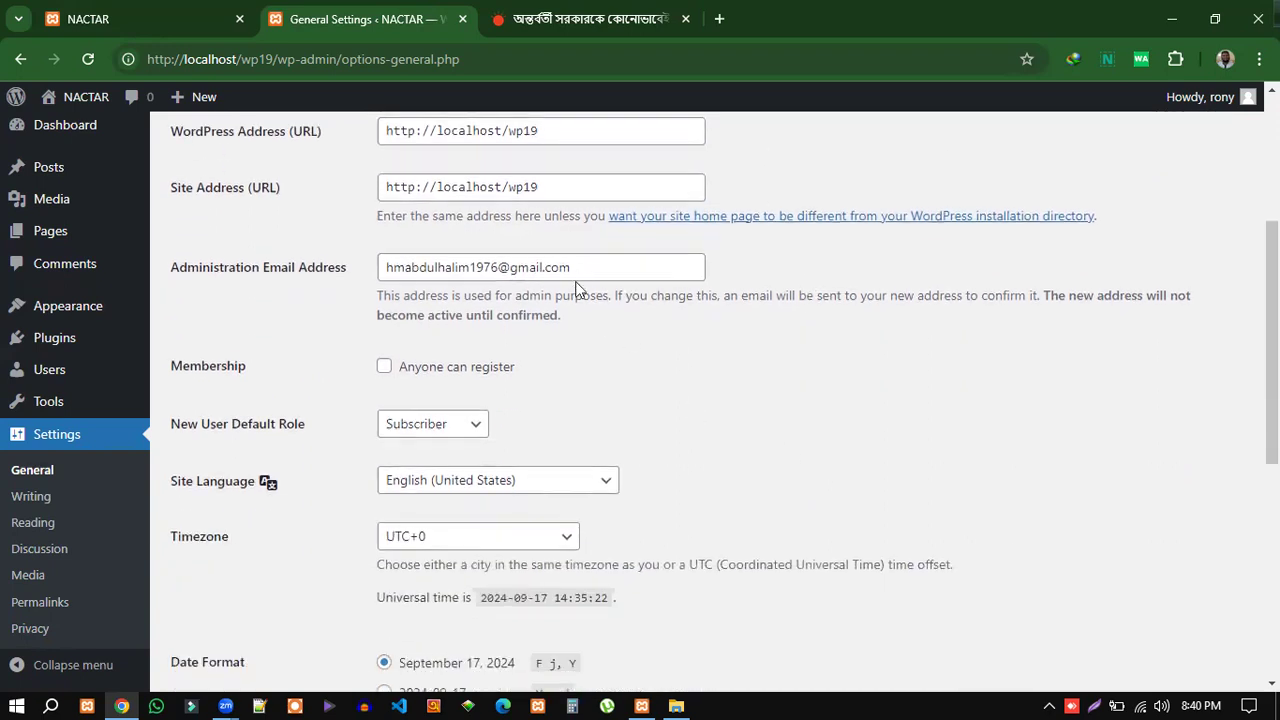
pyautogui.click(575, 267)
pyautogui.moveTo(575, 267); pyautogui.dragTo(383, 267)
pyautogui.click(597, 330)
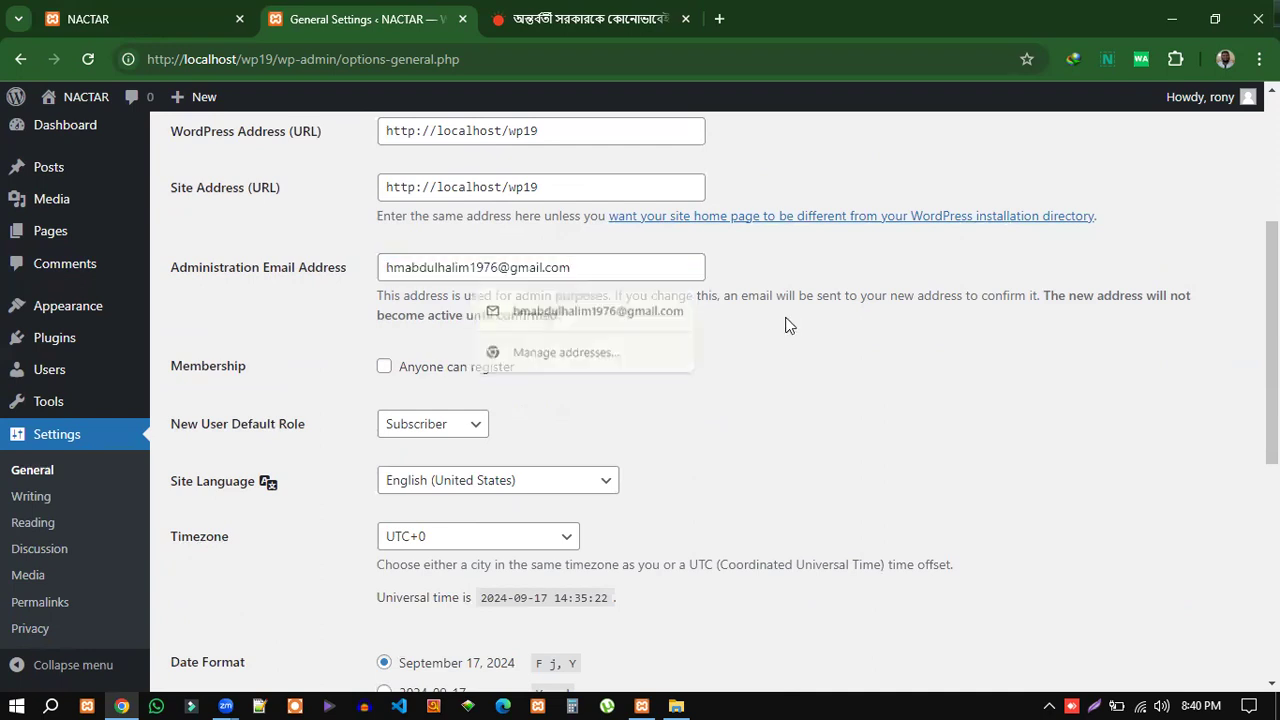
pyautogui.moveTo(583, 266); pyautogui.dragTo(386, 270)
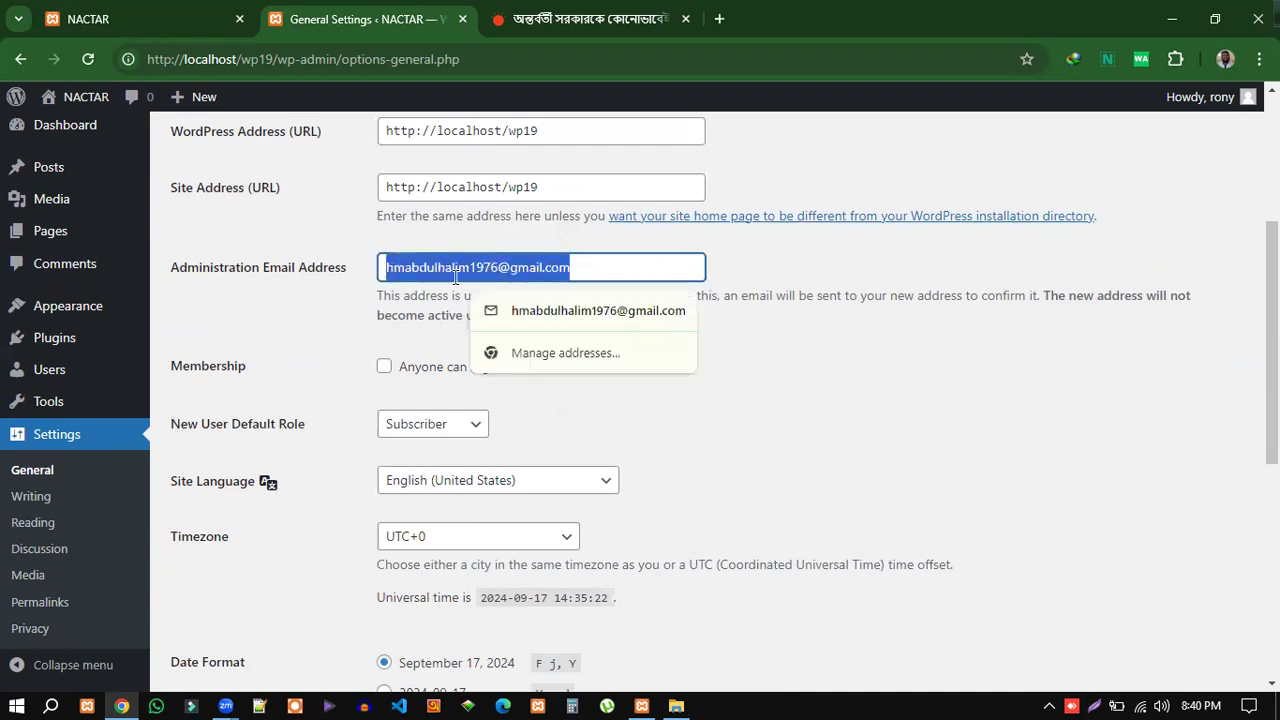
pyautogui.click(779, 366)
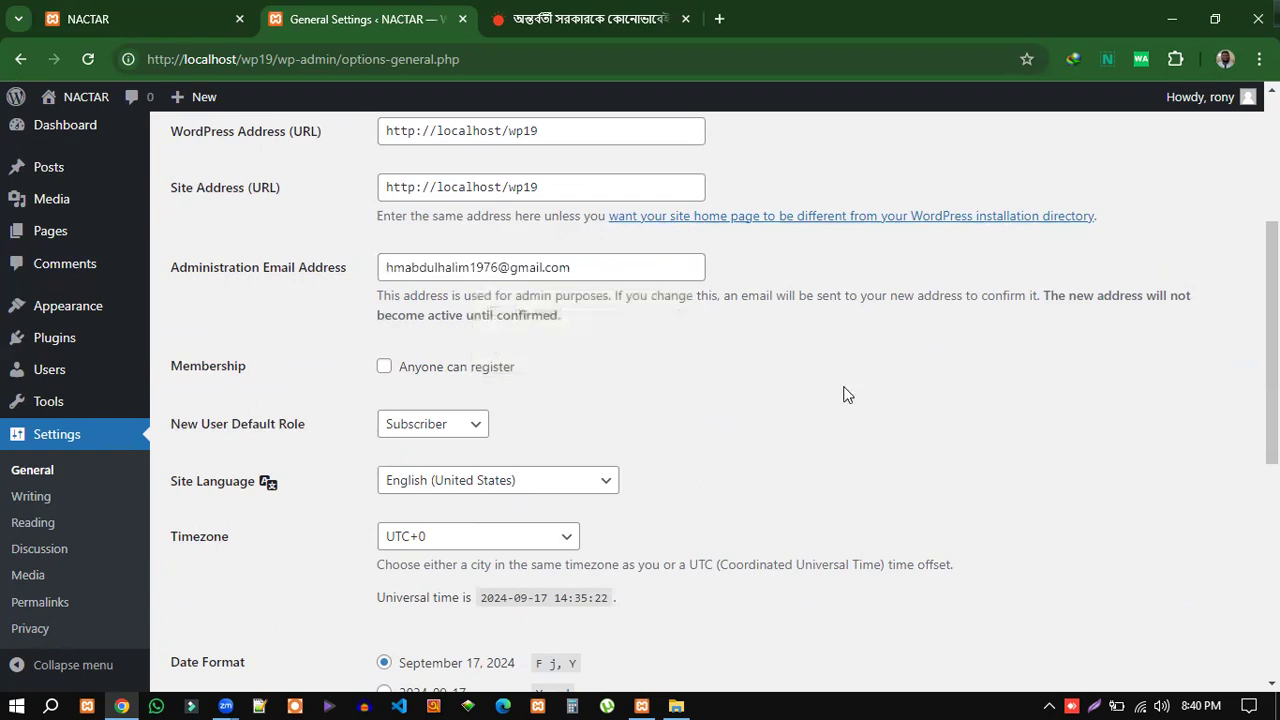
pyautogui.scroll(-1, 846, 394)
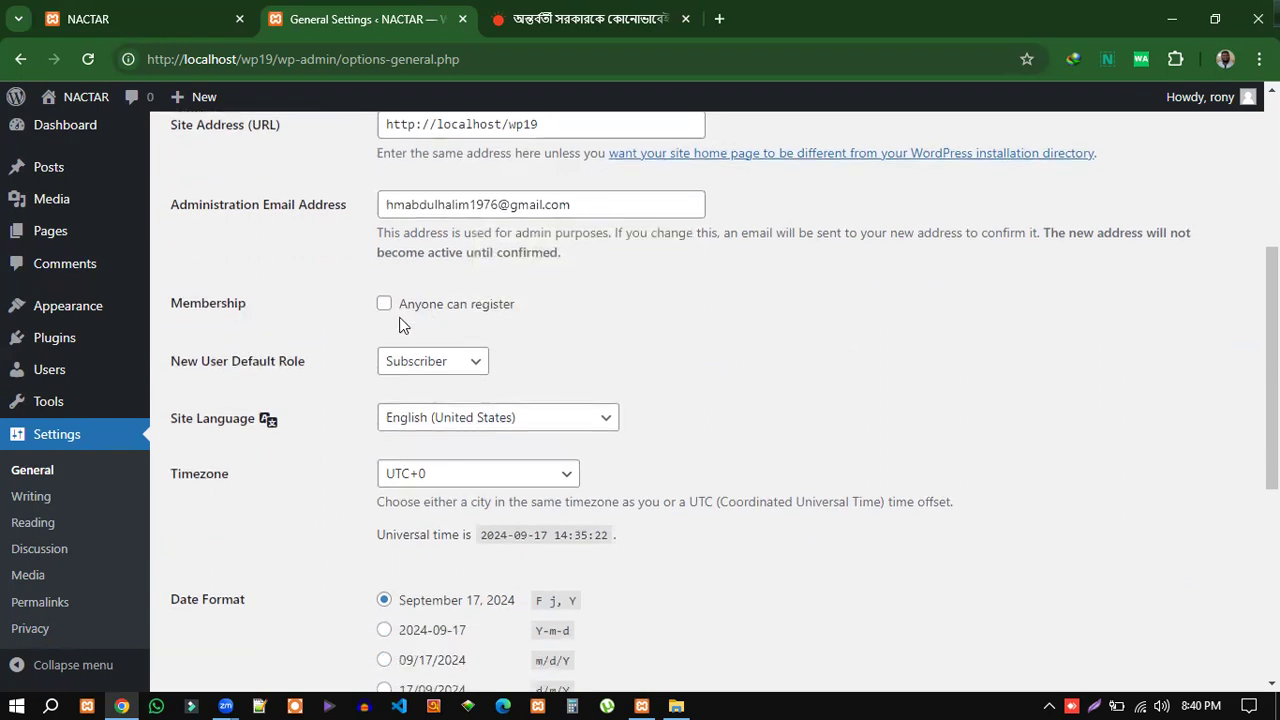
# Flip between the Prothom Alo article and the WordPress General Settings tab twice.
pyautogui.click(578, 16)
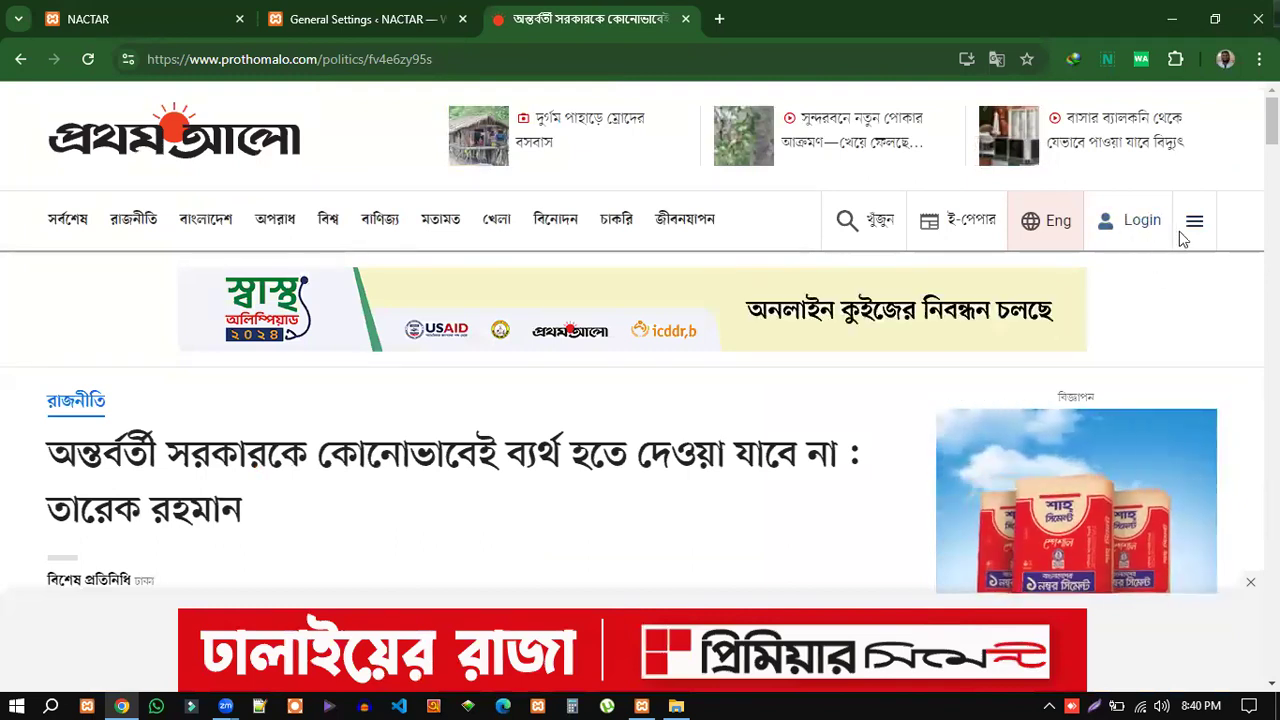
pyautogui.click(333, 19)
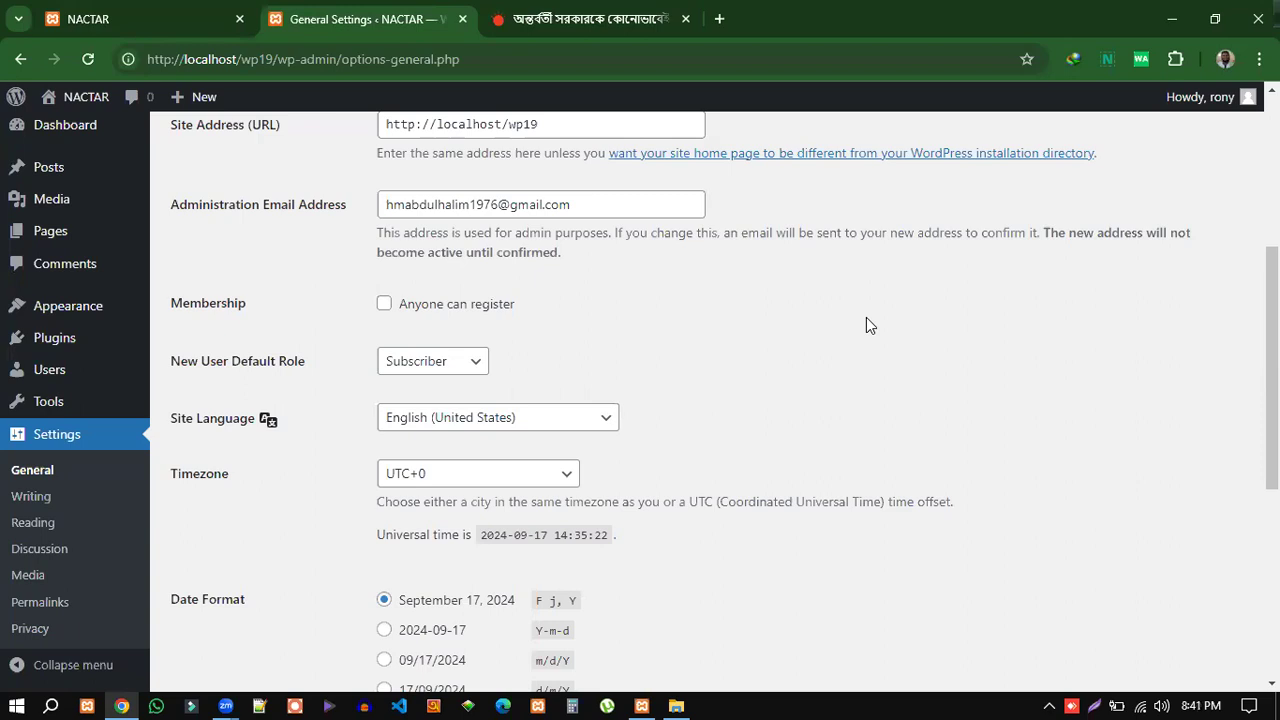
pyautogui.click(585, 19)
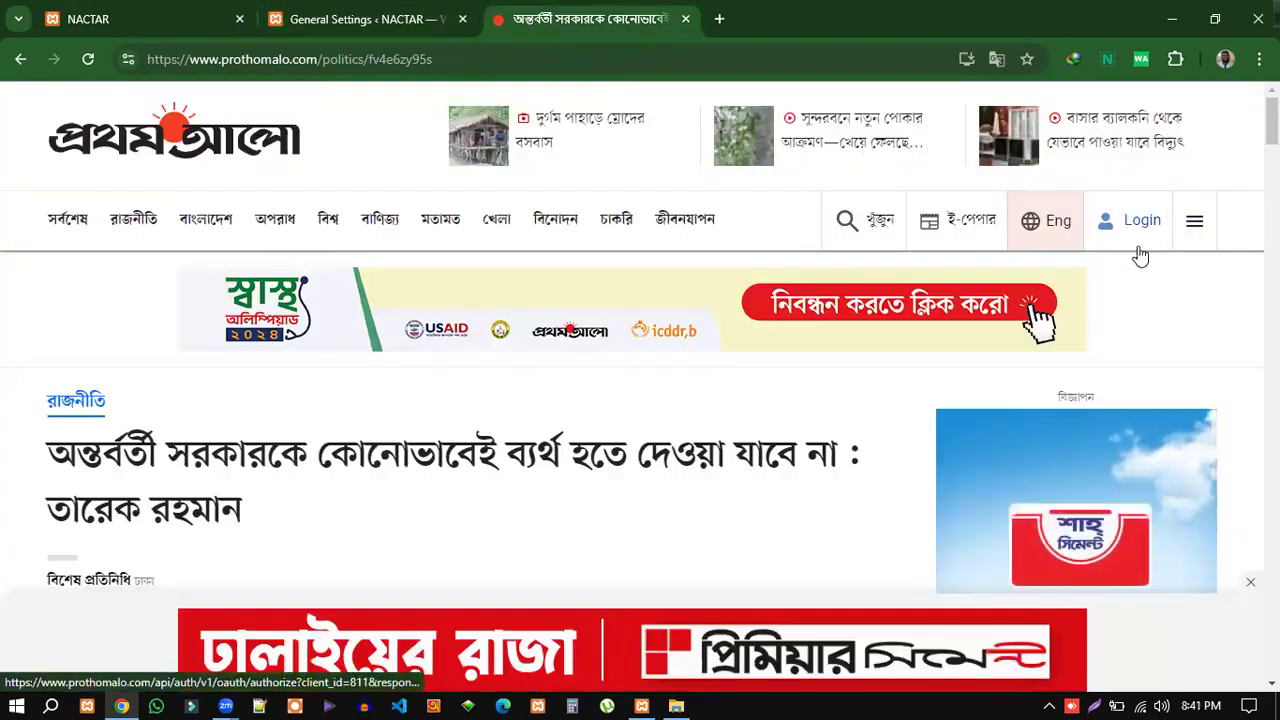
pyautogui.click(337, 15)
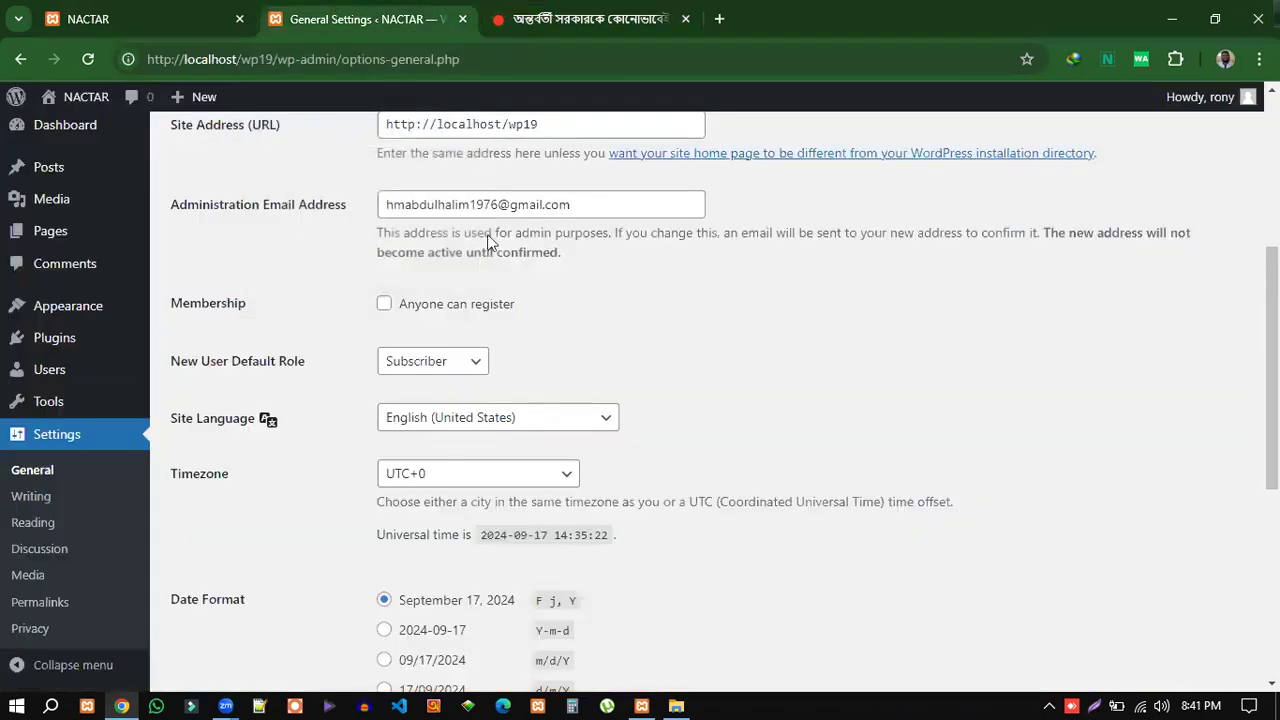
# Turn Membership 'Anyone can register' on and back off, and note the New User Default Role.
pyautogui.click(385, 304)
pyautogui.click(385, 304)
pyautogui.click(385, 305)
pyautogui.moveTo(308, 368); pyautogui.dragTo(168, 365)
pyautogui.click(602, 19)
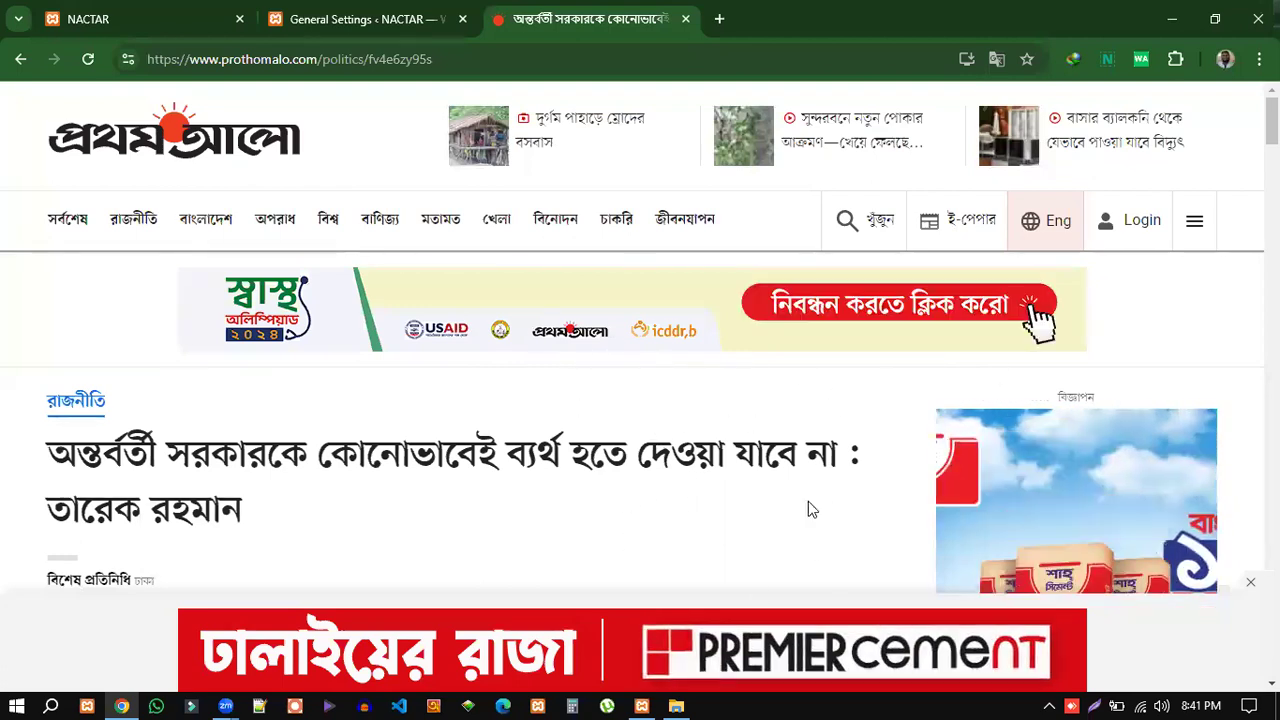
pyautogui.click(366, 21)
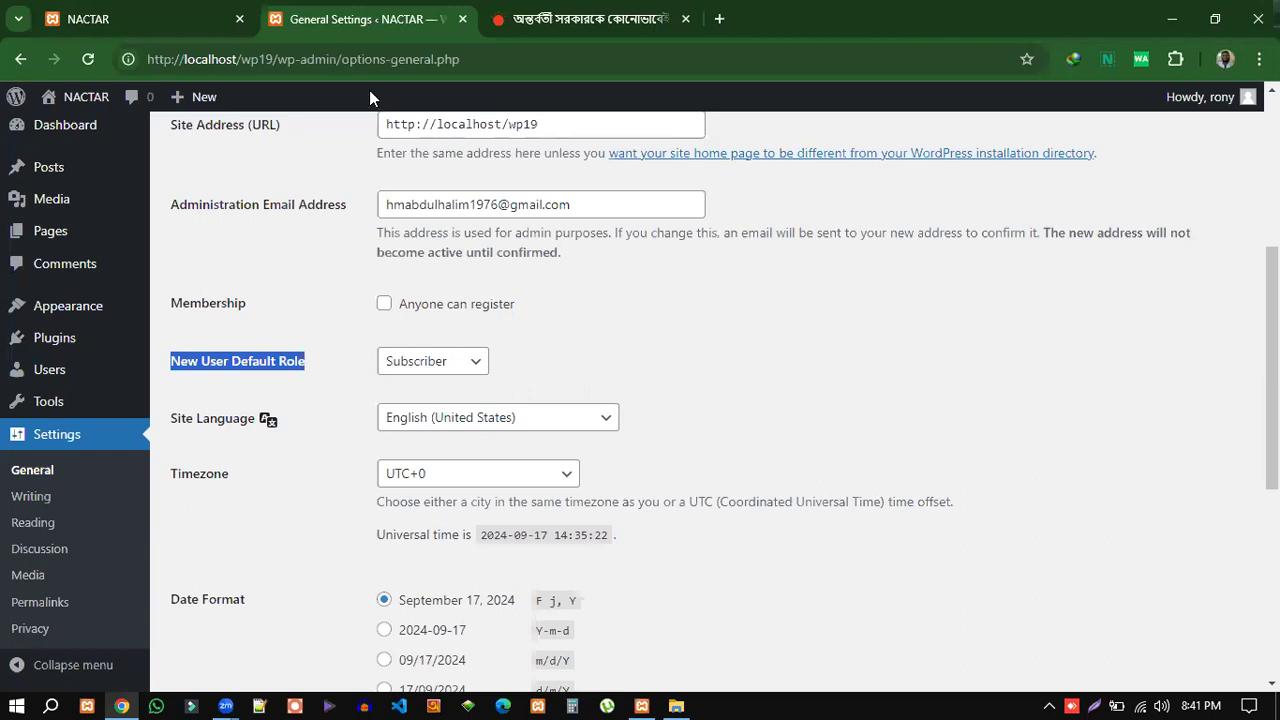
pyautogui.click(329, 376)
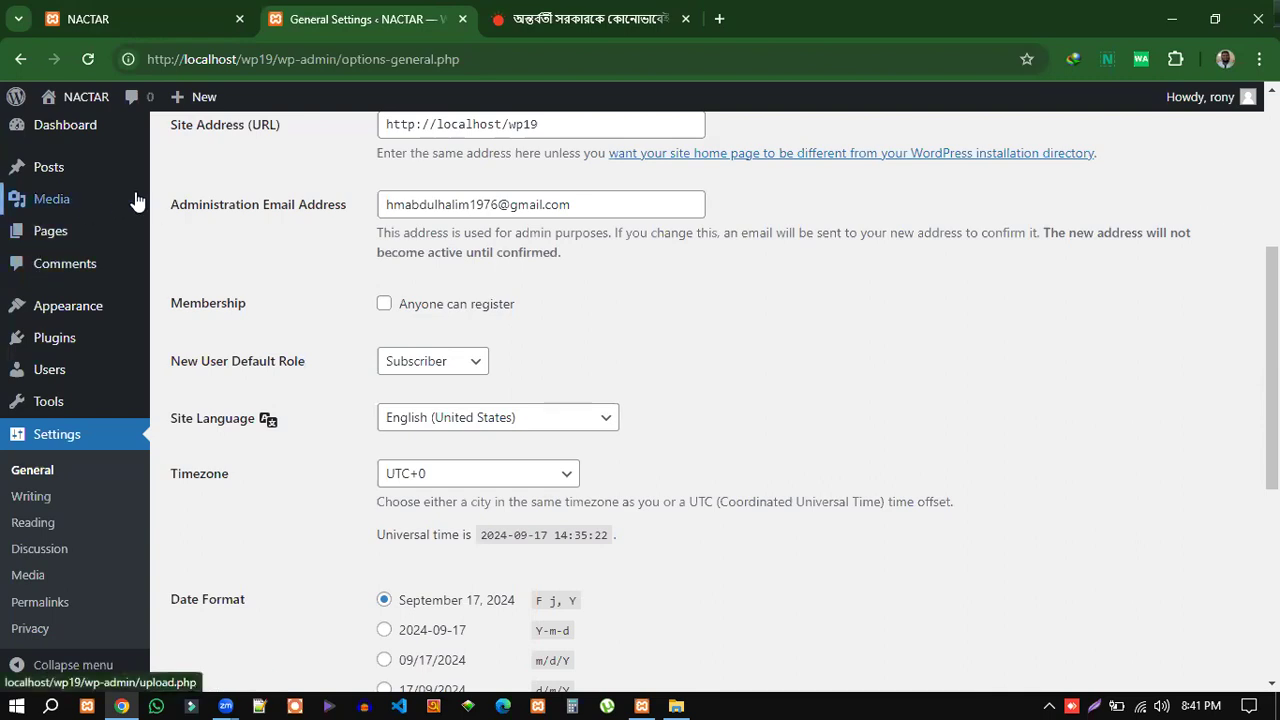
pyautogui.moveTo(56, 171)
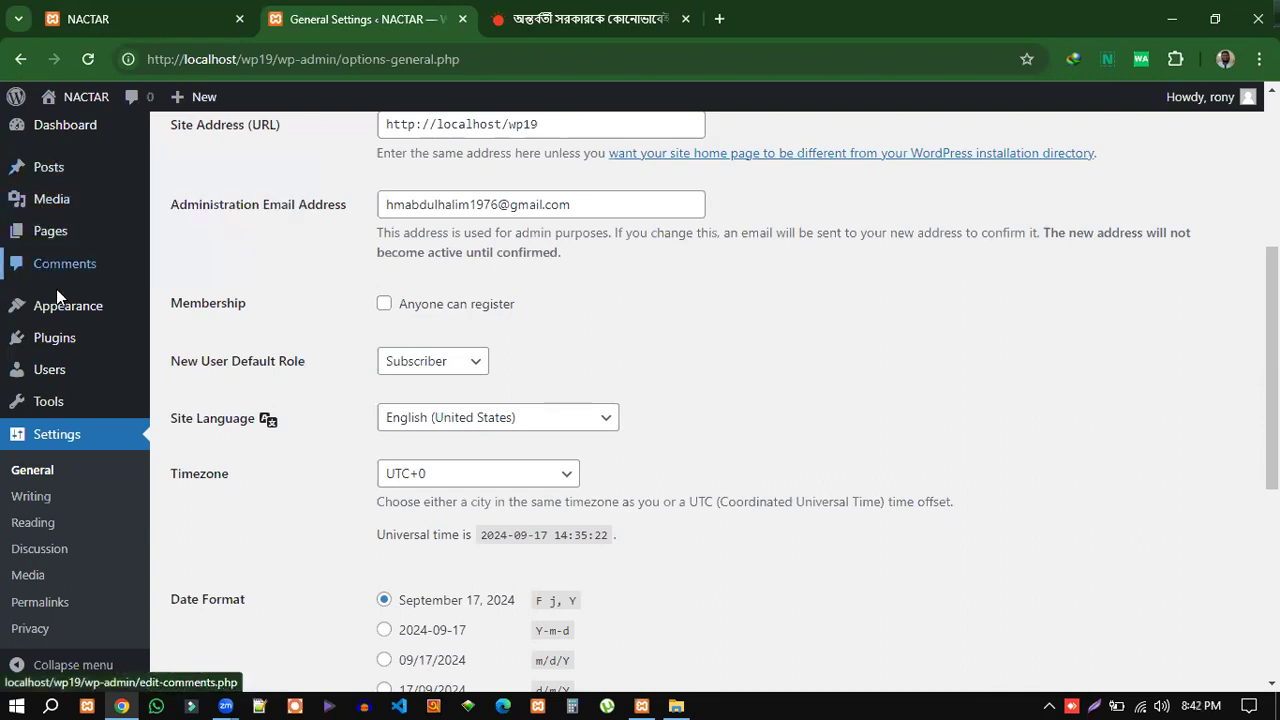
pyautogui.moveTo(50, 408)
pyautogui.click(460, 369)
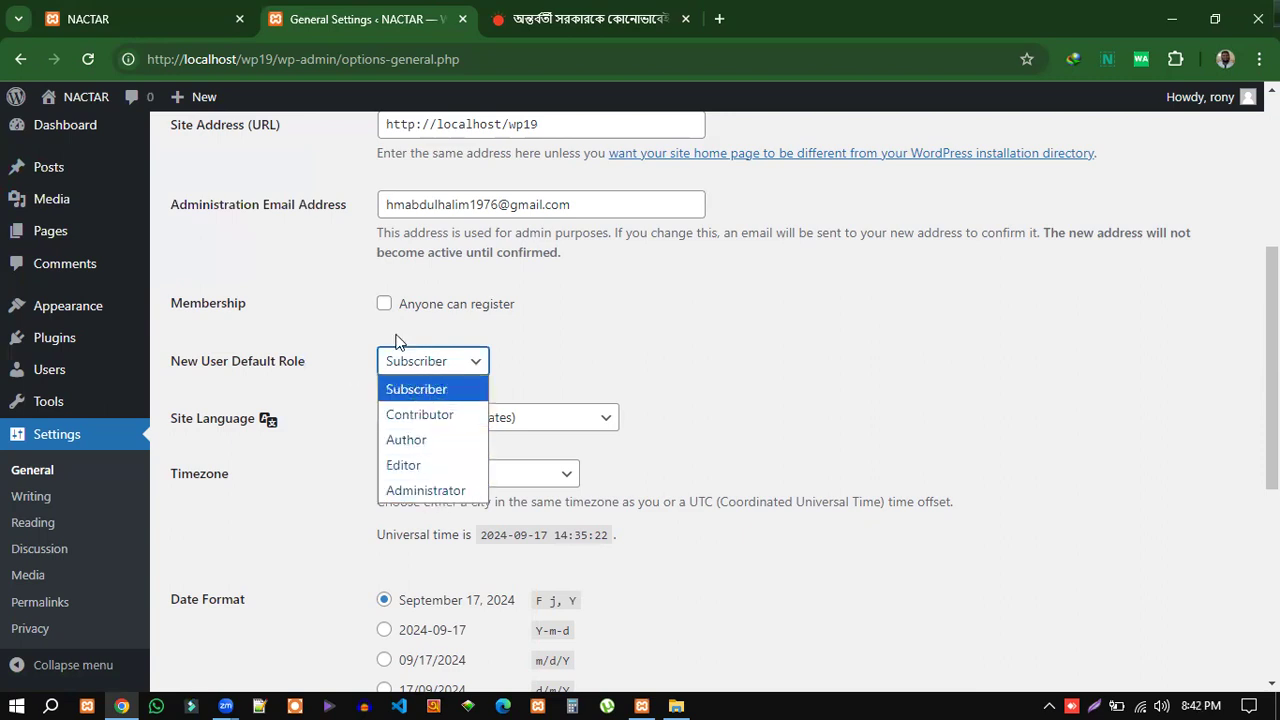
pyautogui.click(410, 397)
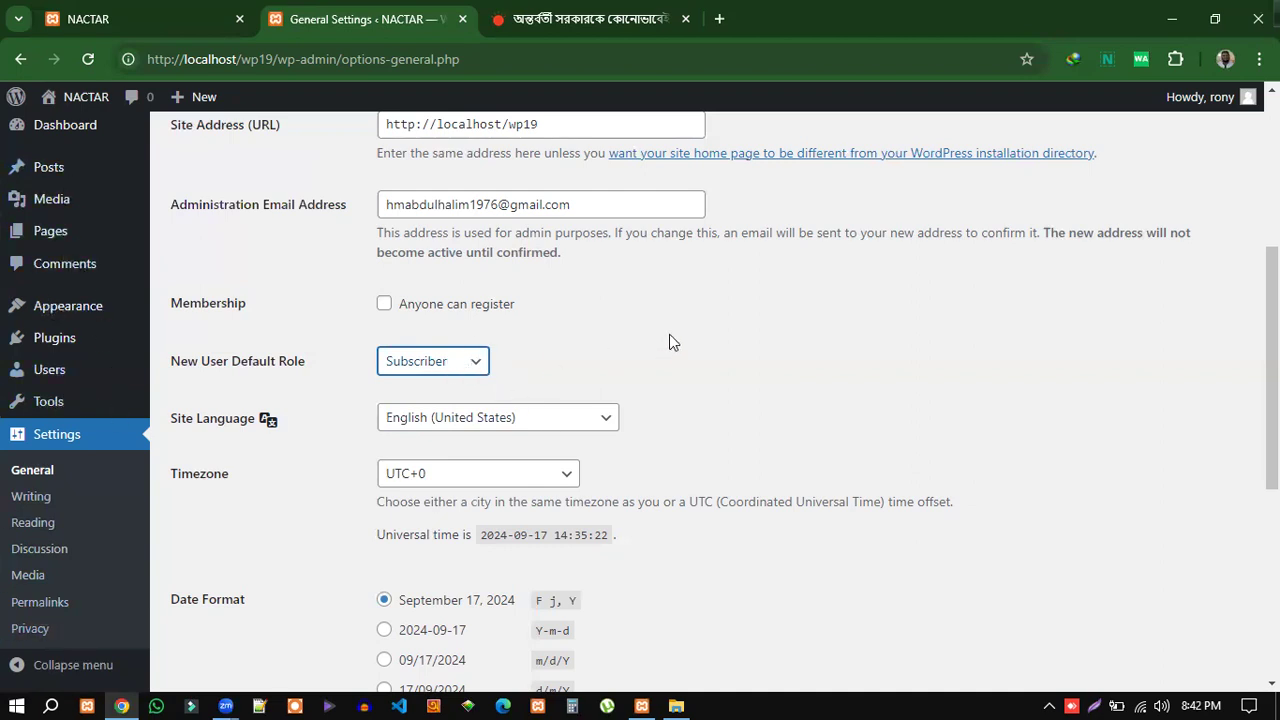
pyautogui.click(472, 361)
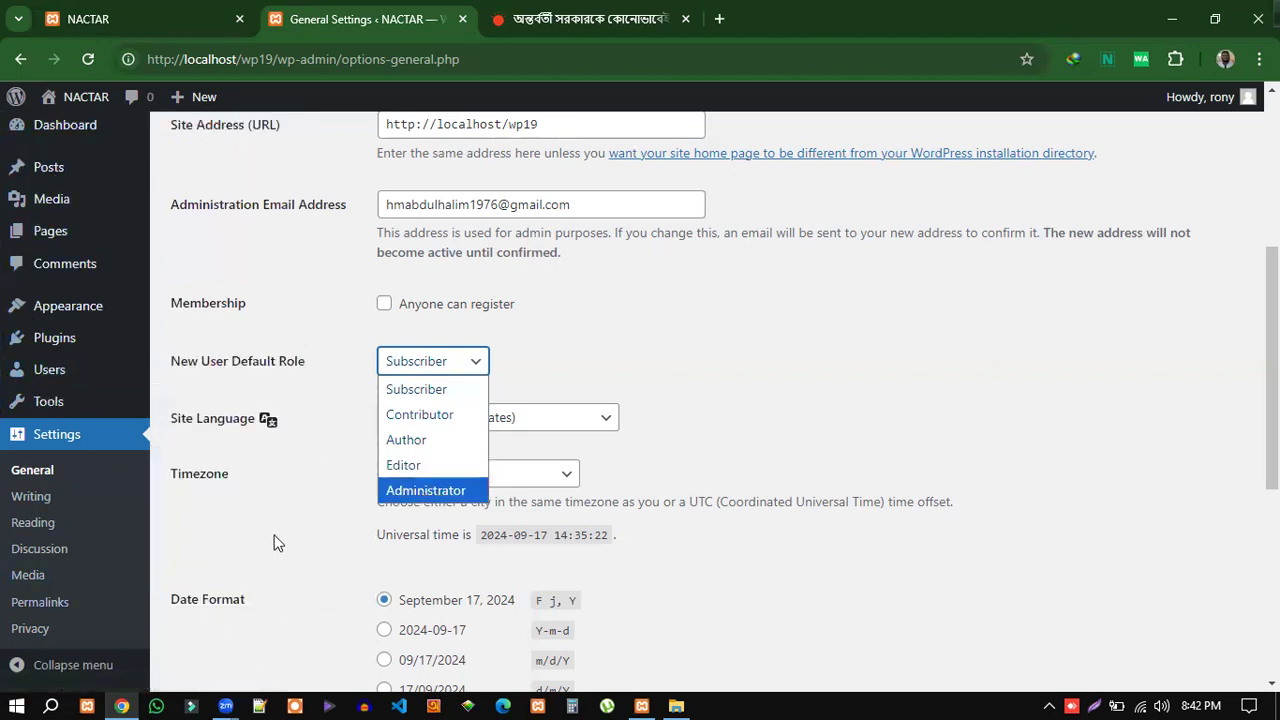
pyautogui.click(270, 543)
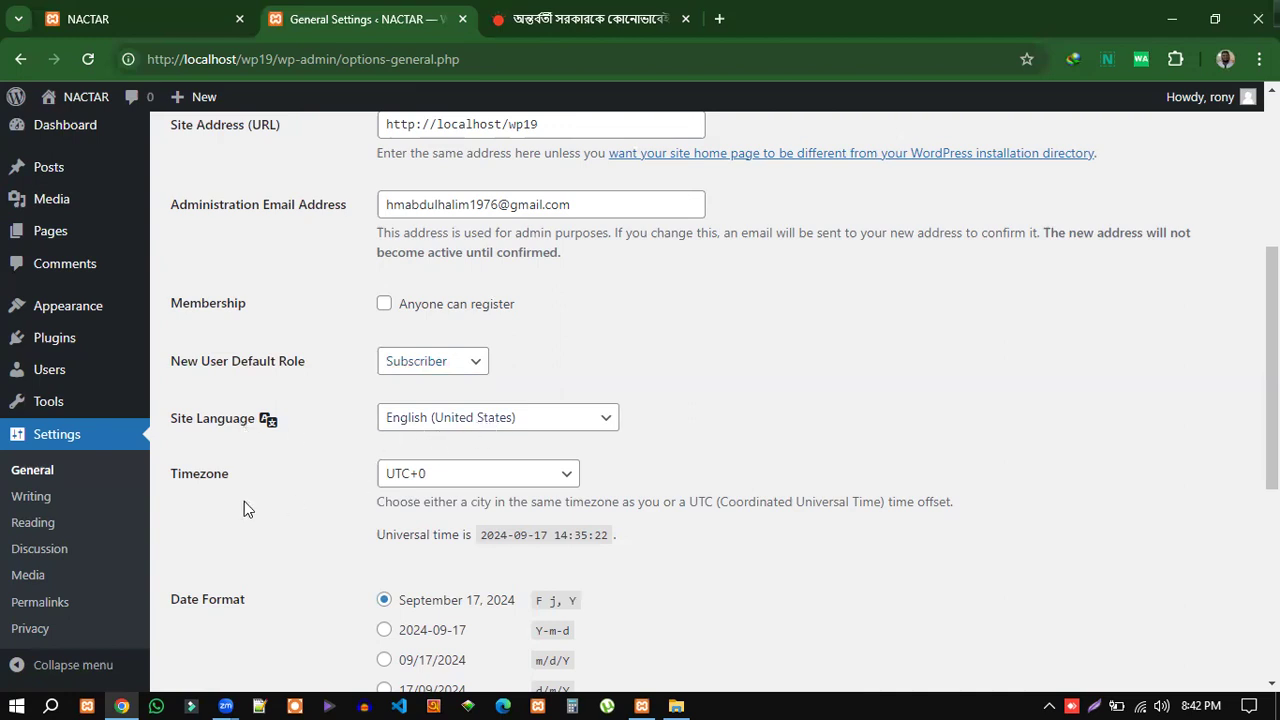
pyautogui.scroll(-2, 928, 420)
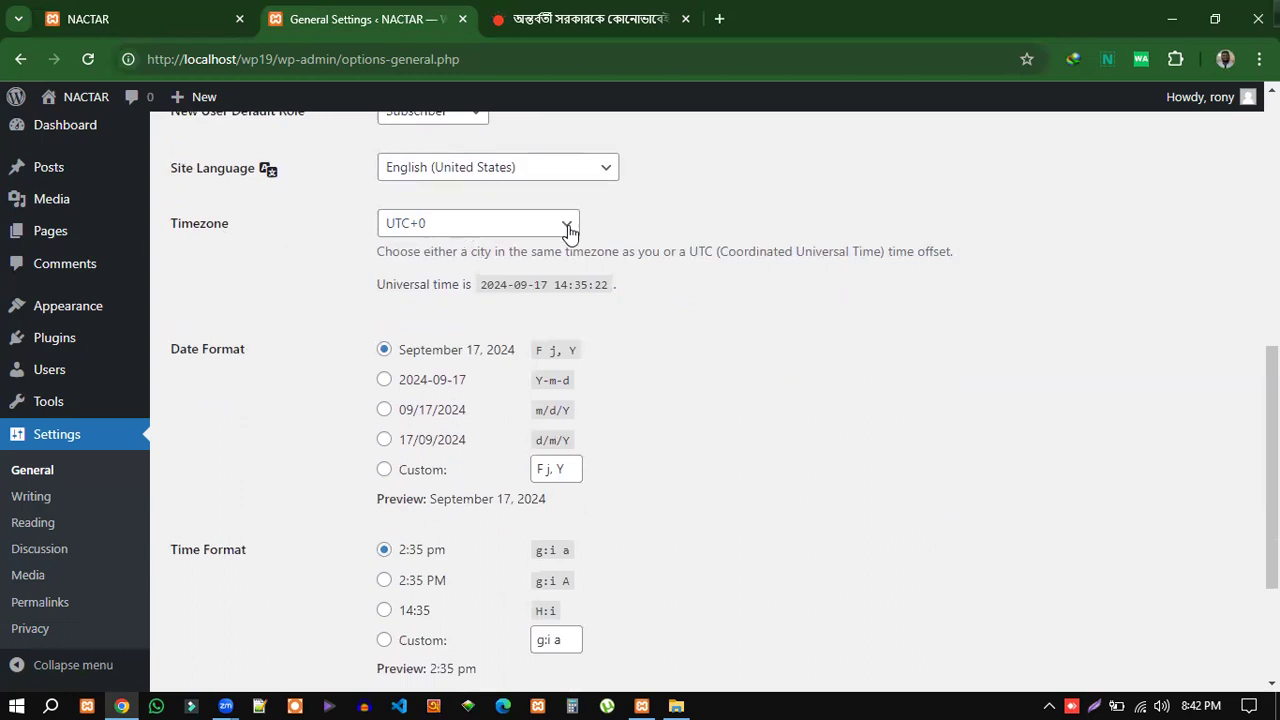
# Check the time on the Prothom Alo article, then go back to General Settings.
pyautogui.click(579, 22)
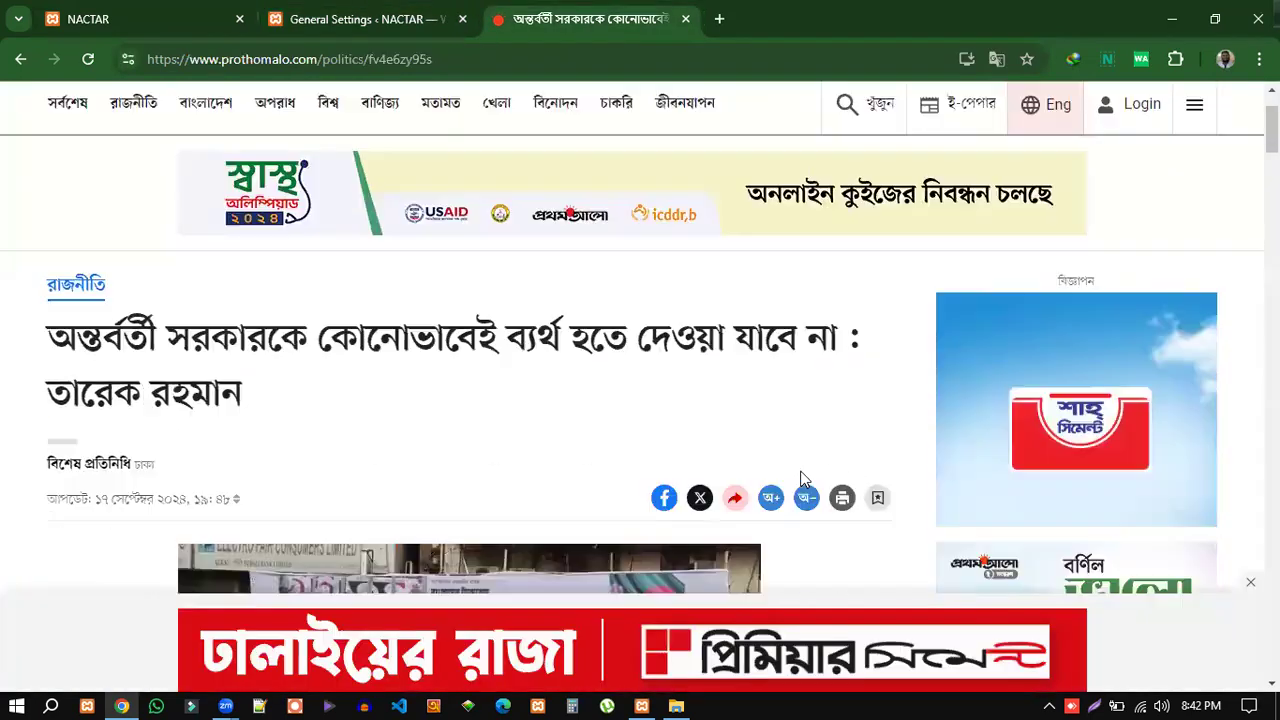
pyautogui.scroll(-3, 800, 480)
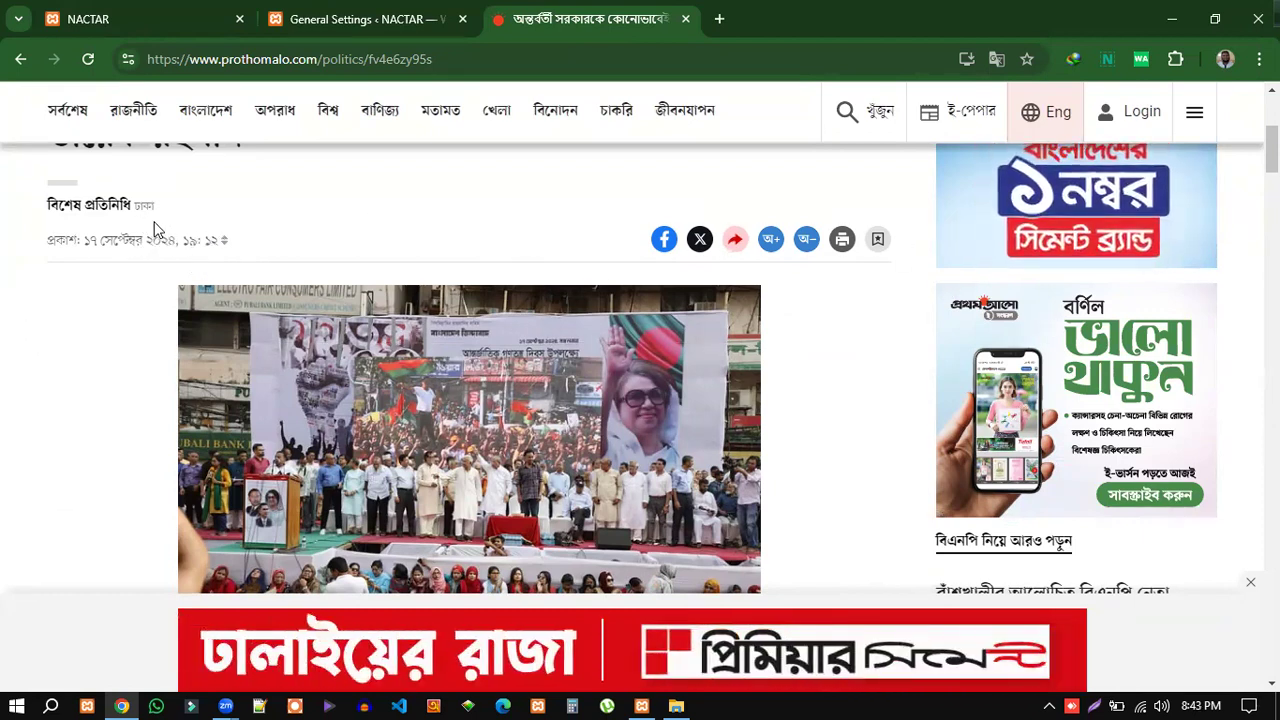
pyautogui.click(330, 19)
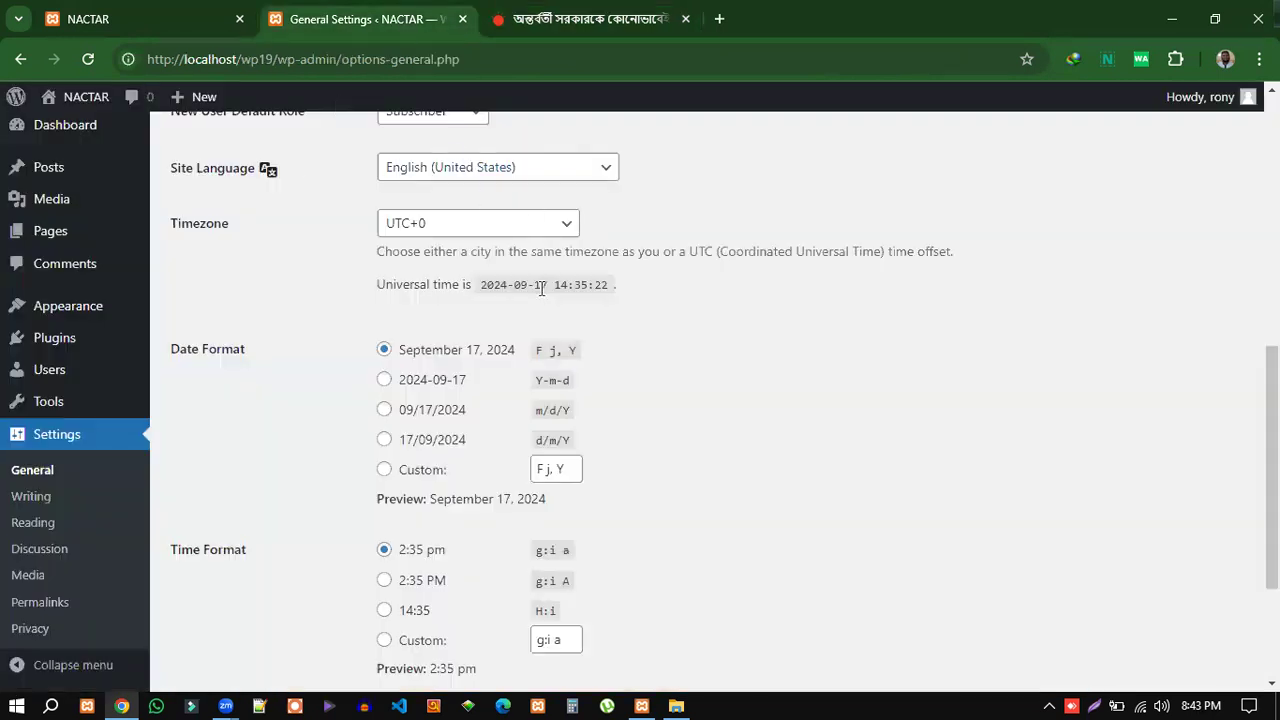
# Change the site Timezone from UTC+0 to UTC+6.
pyautogui.click(568, 230)
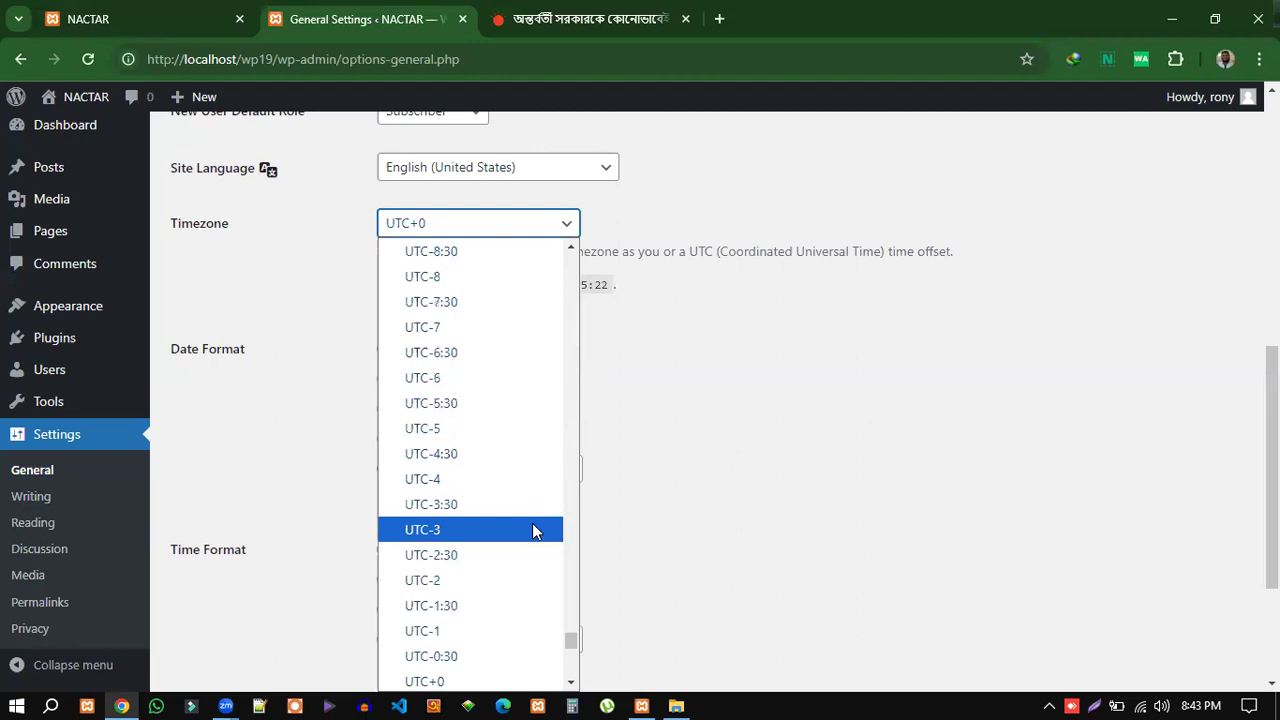
pyautogui.scroll(-4, 533, 525)
pyautogui.scroll(-2, 510, 556)
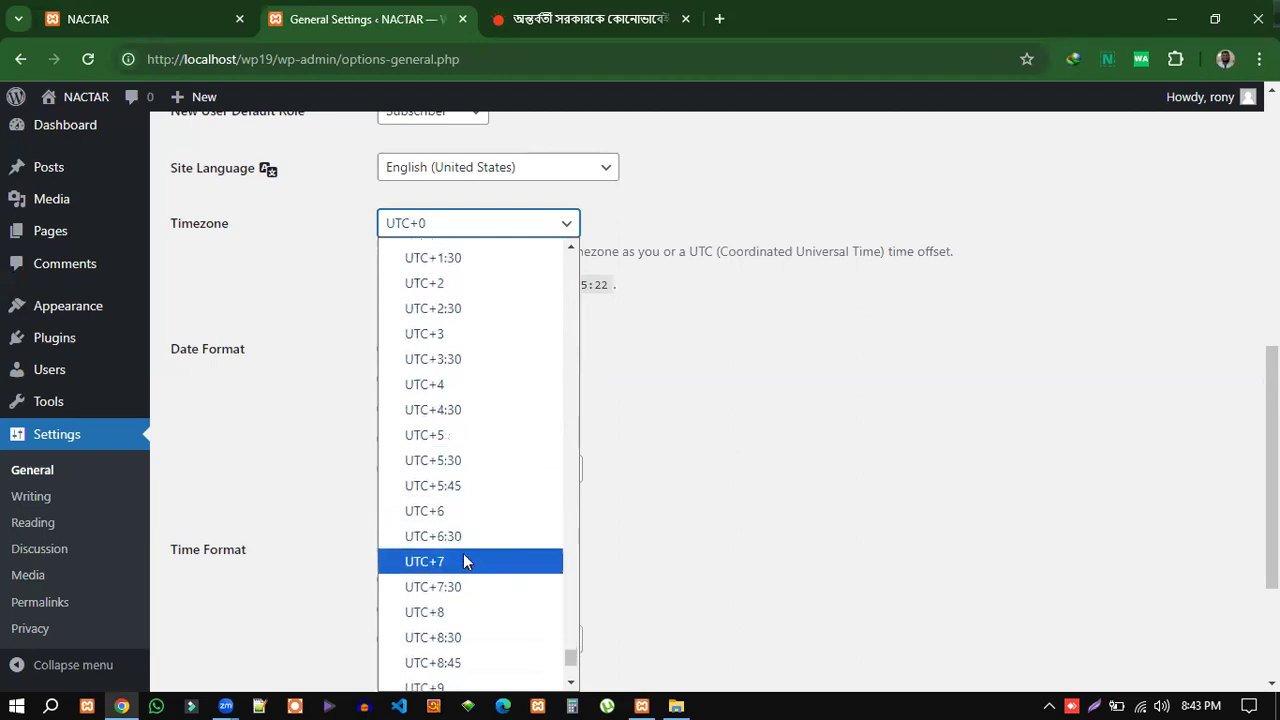
pyautogui.click(440, 518)
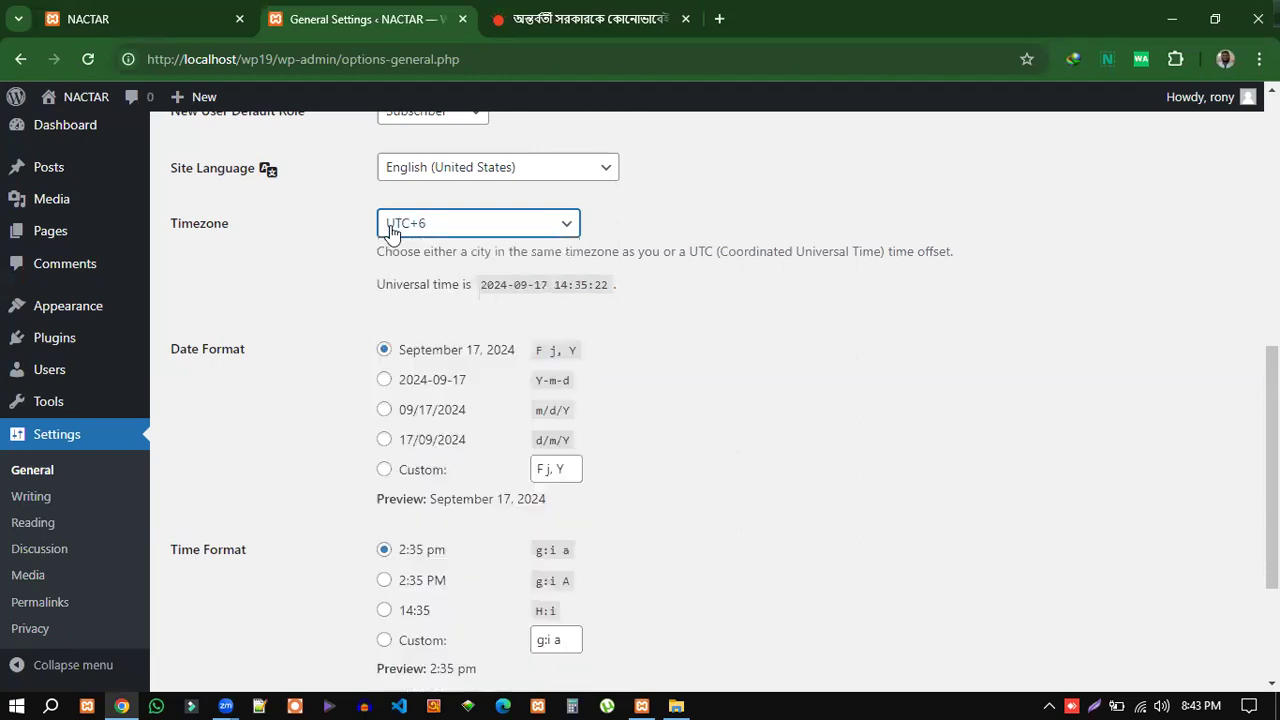
pyautogui.click(474, 229)
pyautogui.scroll(-3, 497, 424)
pyautogui.scroll(-2, 545, 455)
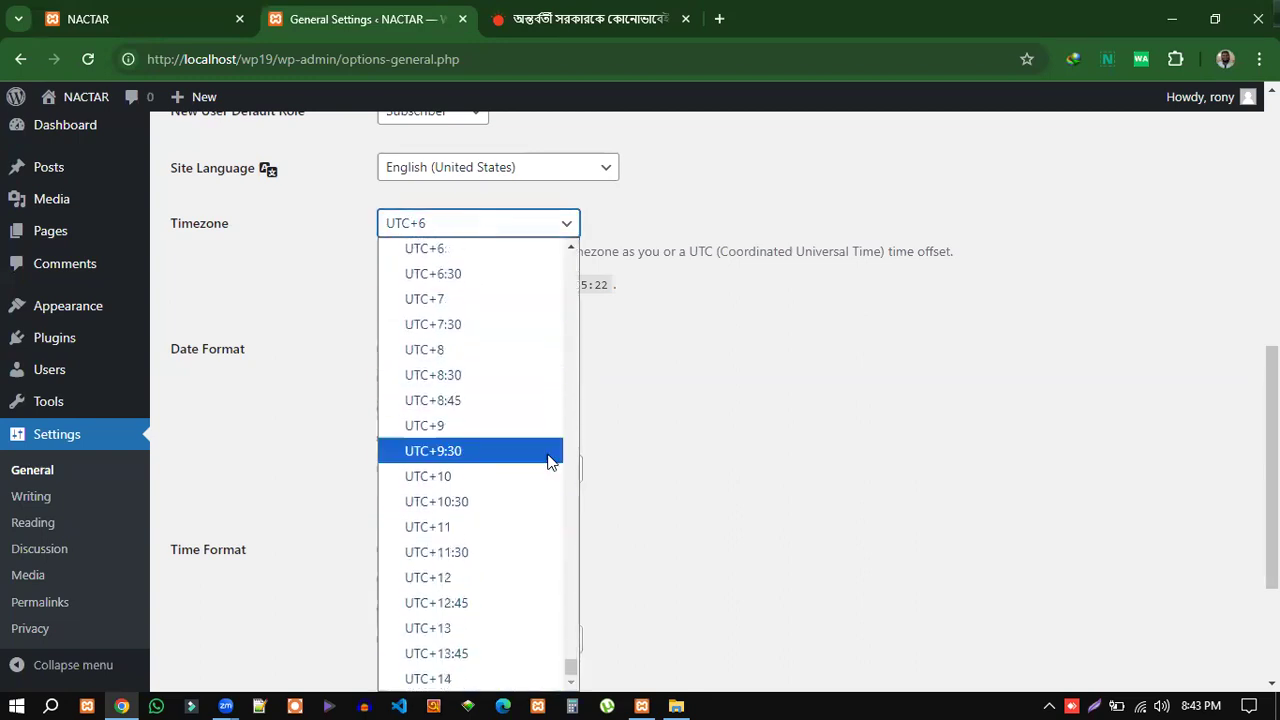
pyautogui.scroll(2, 514, 560)
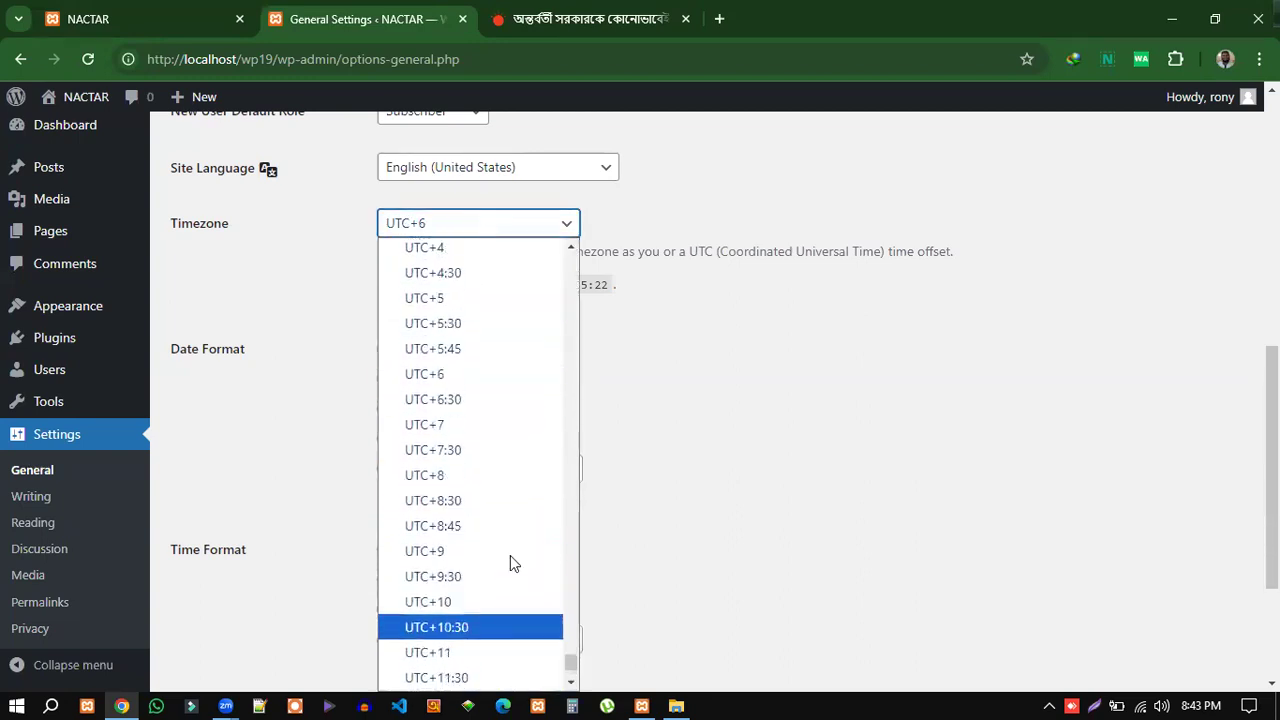
pyautogui.click(447, 383)
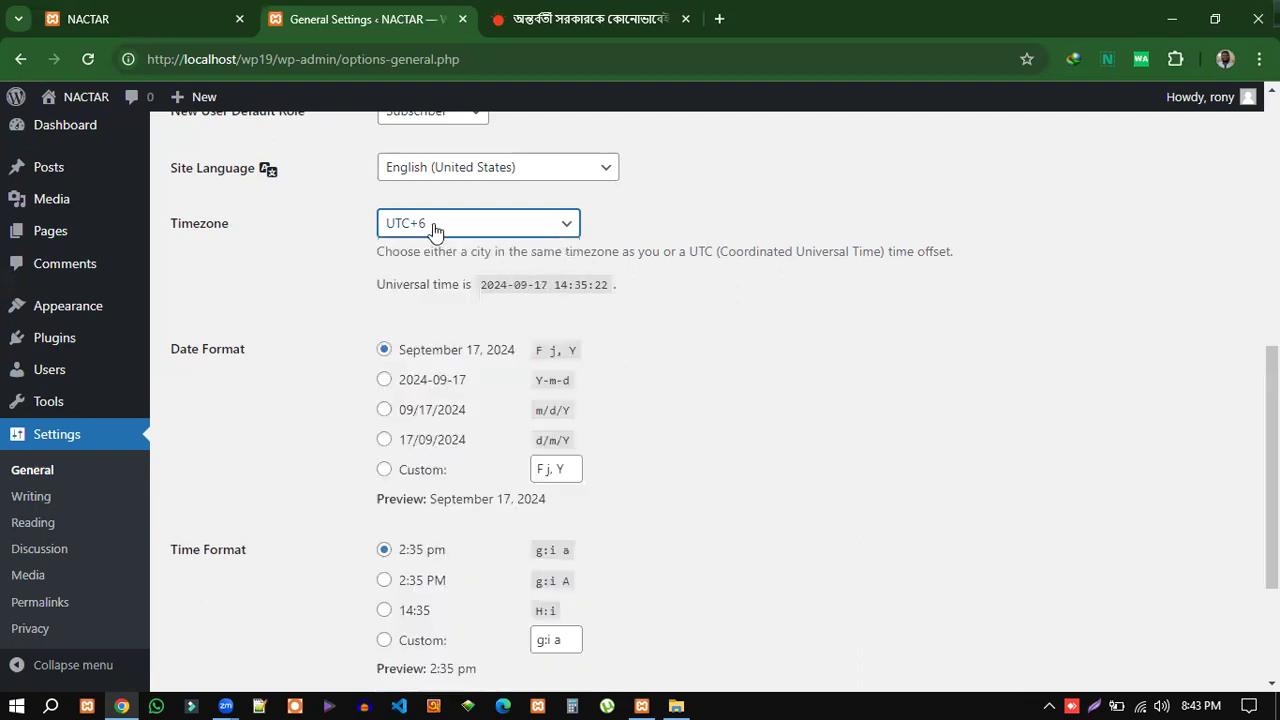
pyautogui.scroll(-1, 712, 350)
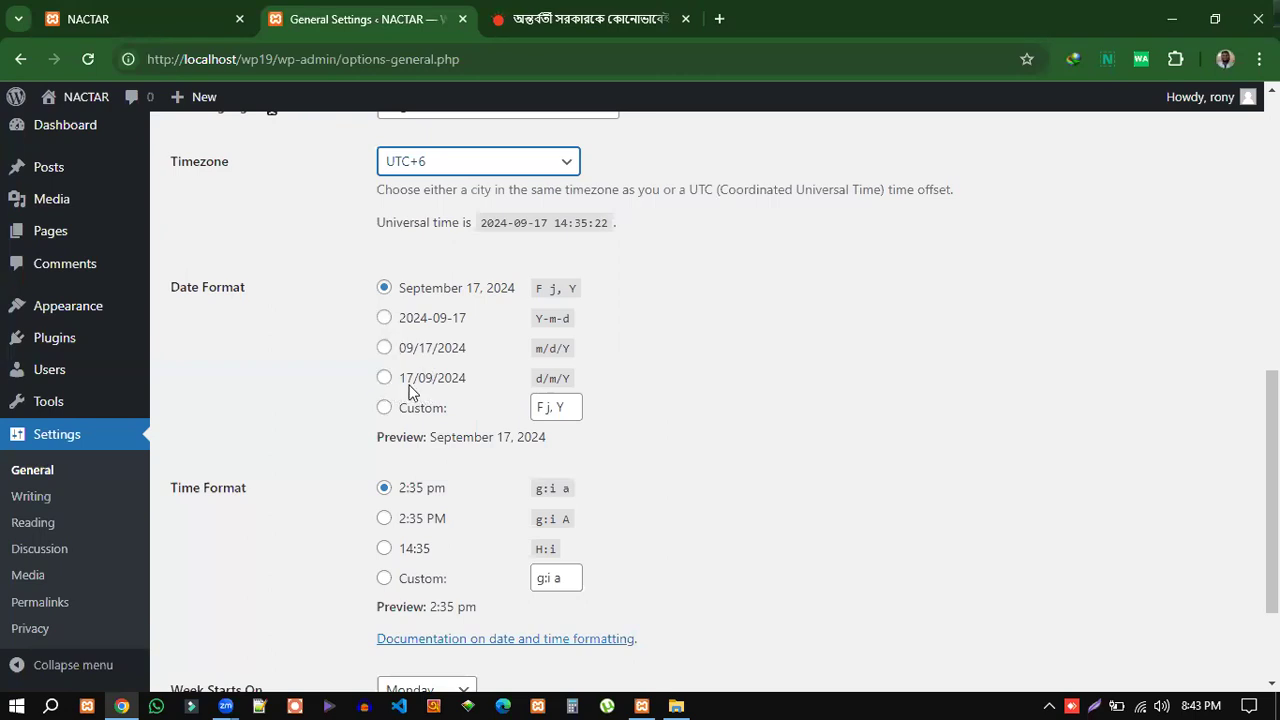
pyautogui.click(590, 20)
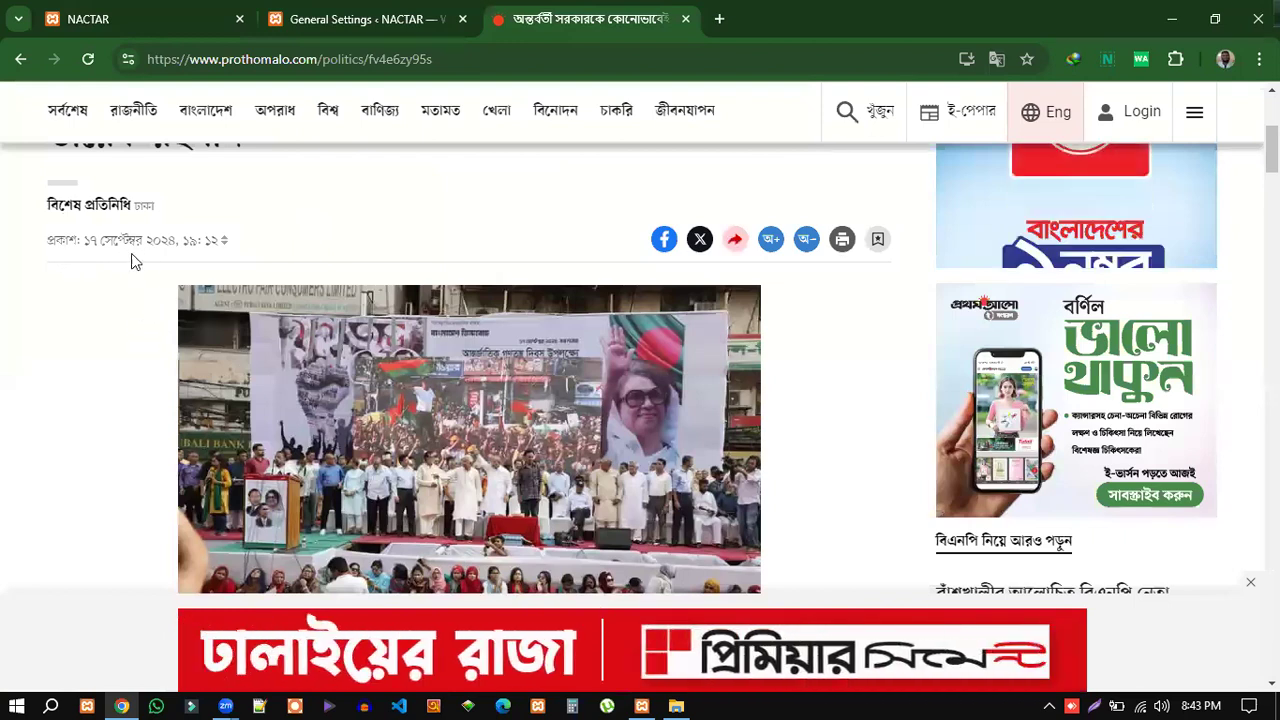
# Compare the news article's publish time against General Settings, ending back on the settings page.
pyautogui.click(325, 20)
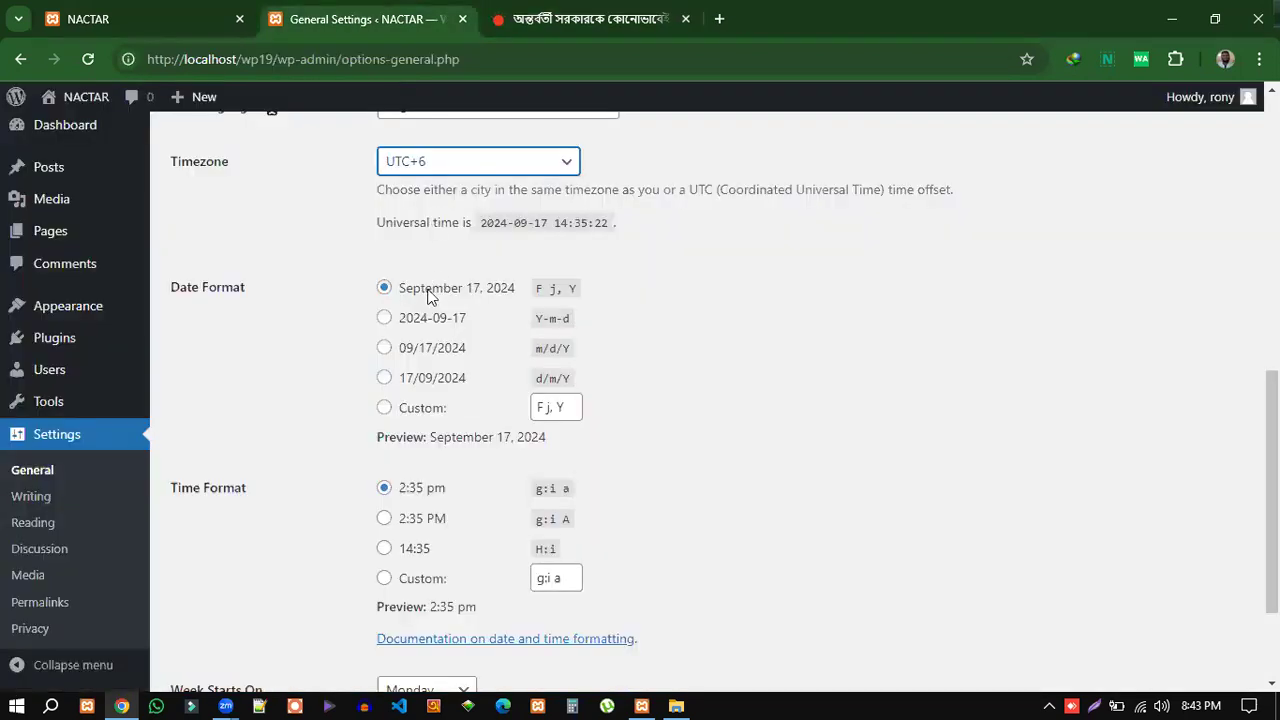
pyautogui.scroll(-2, 793, 436)
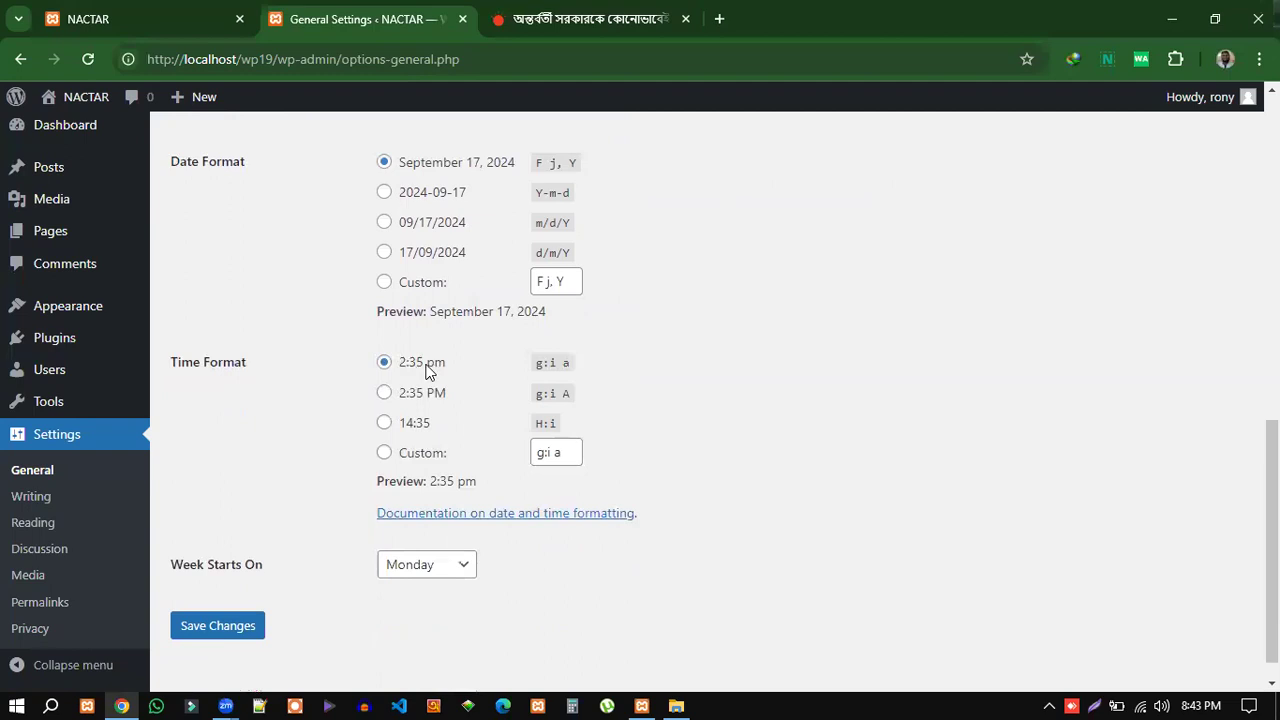
pyautogui.click(542, 20)
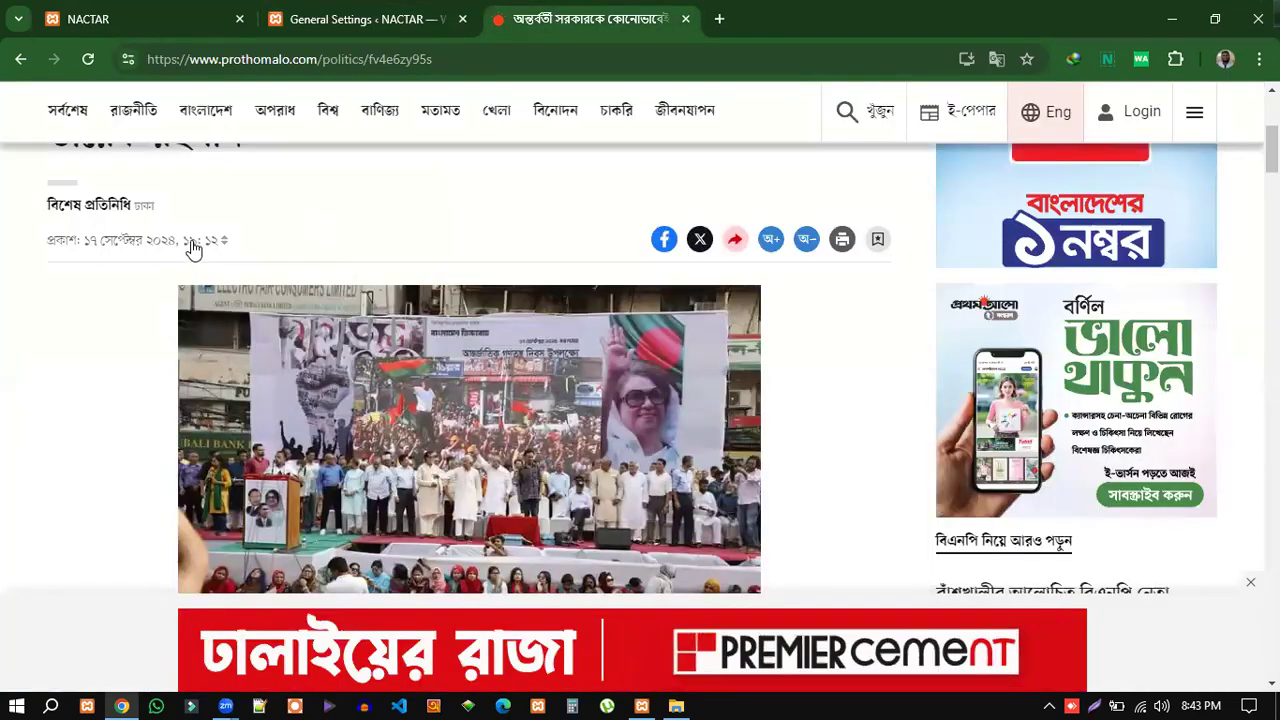
pyautogui.scroll(-2, 763, 405)
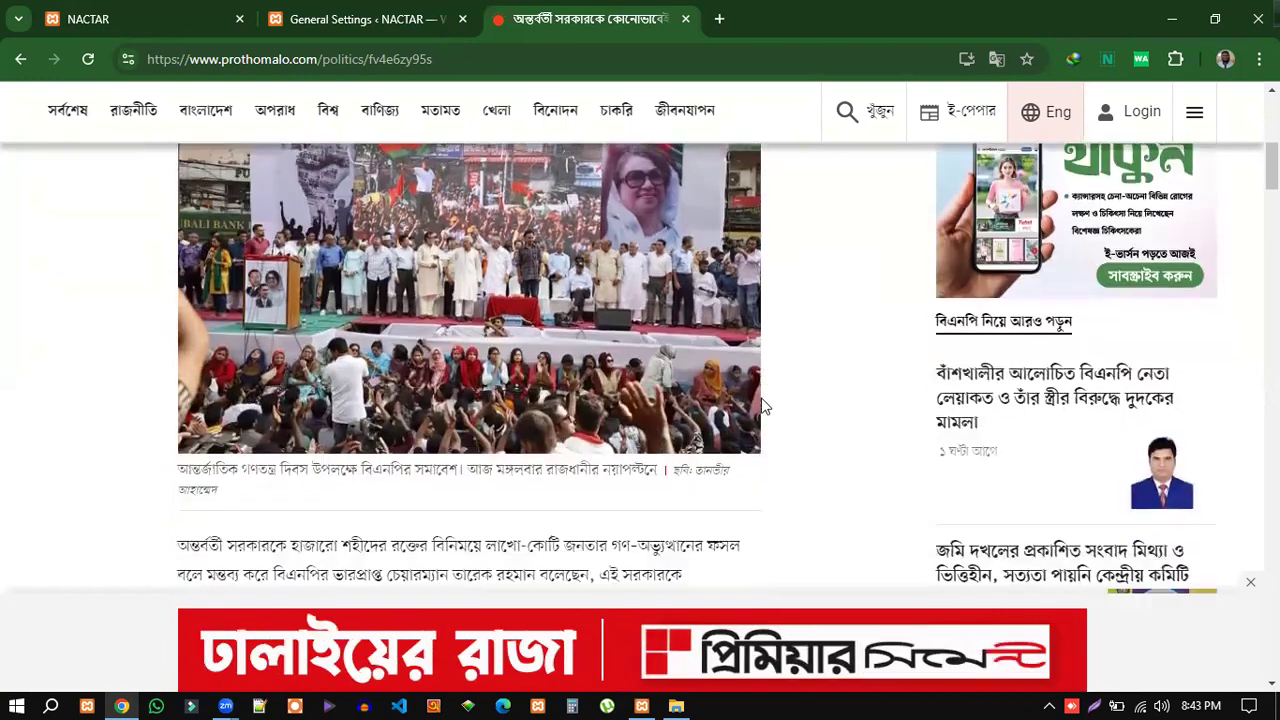
pyautogui.scroll(-1, 763, 405)
pyautogui.click(375, 28)
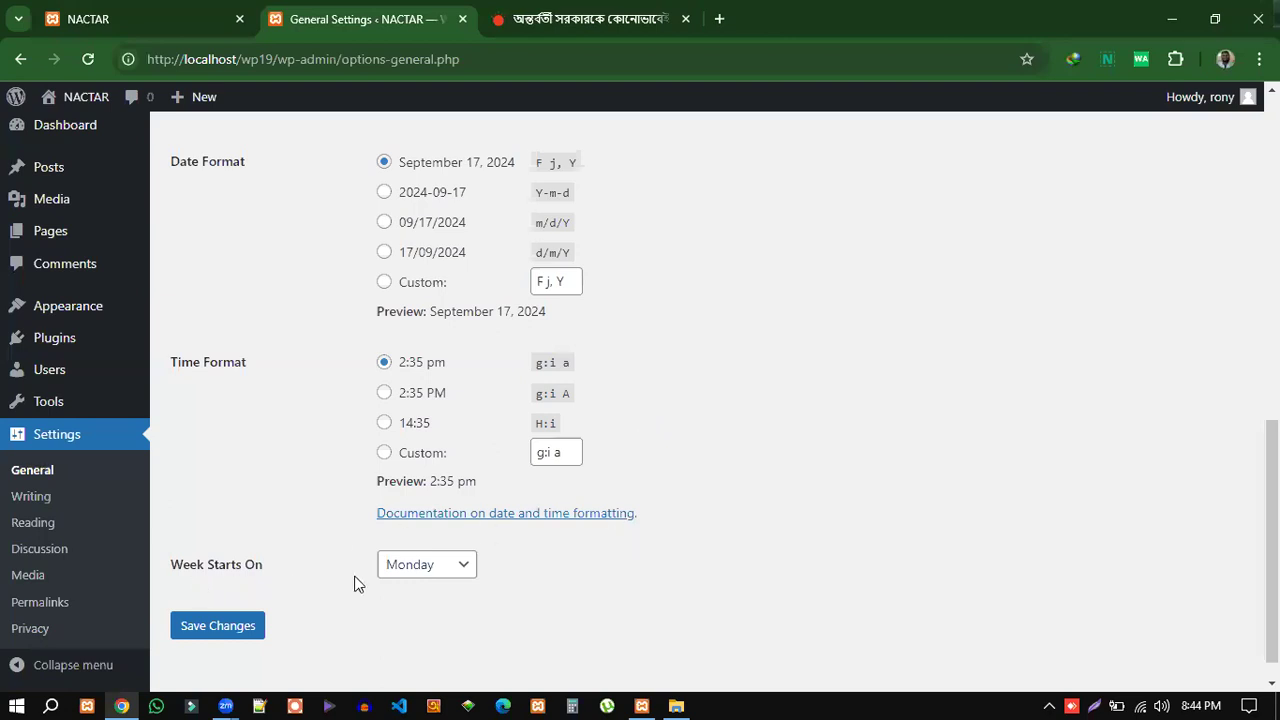
# Change Week Starts On from Monday to Saturday.
pyautogui.click(468, 568)
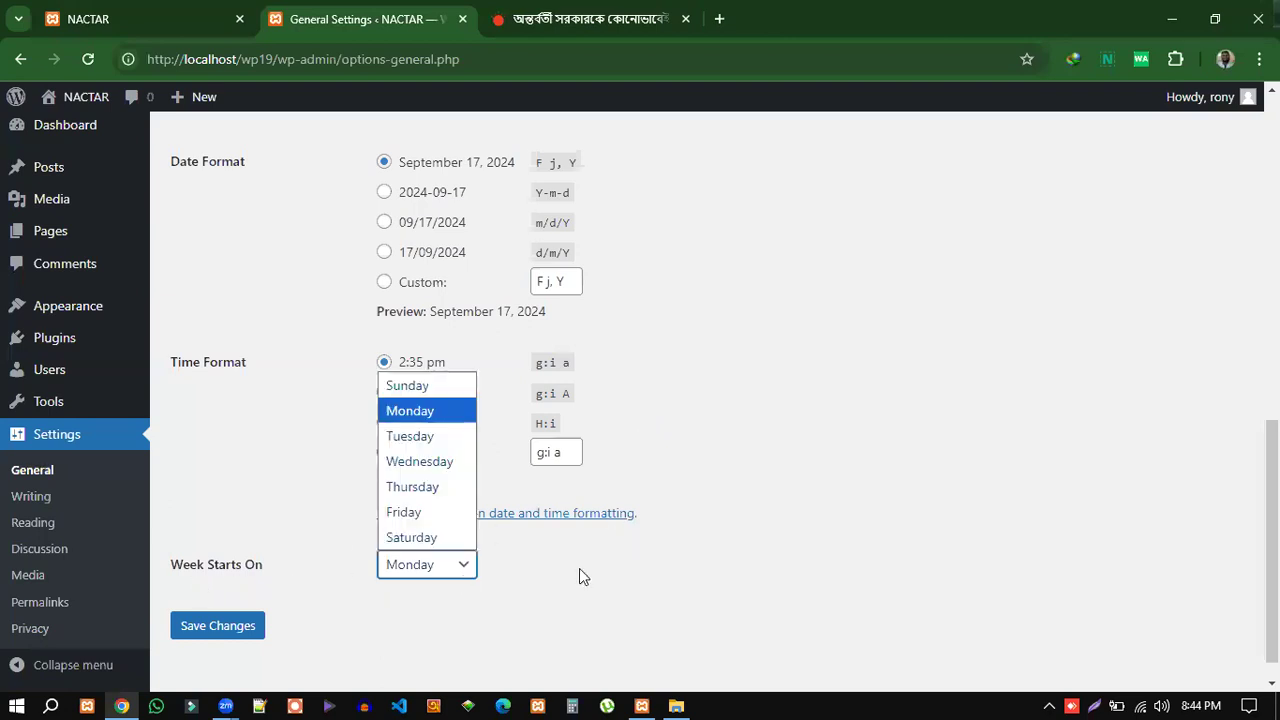
pyautogui.click(416, 540)
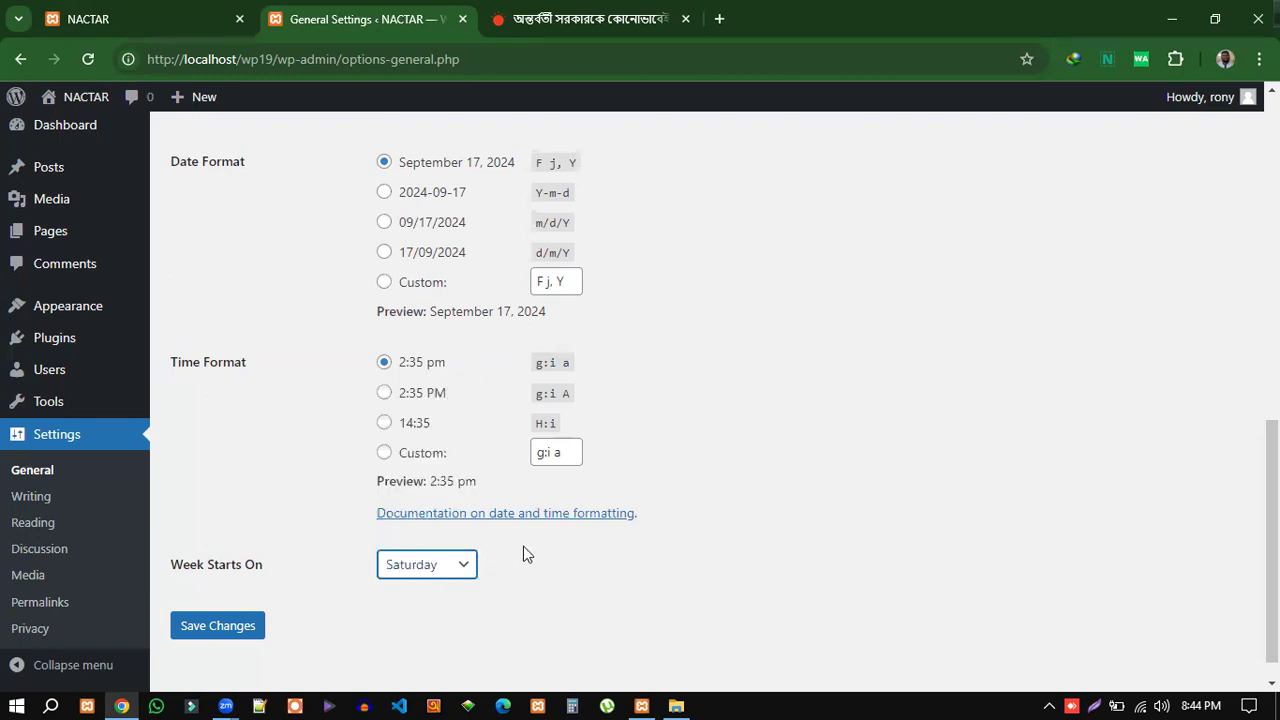
pyautogui.click(440, 570)
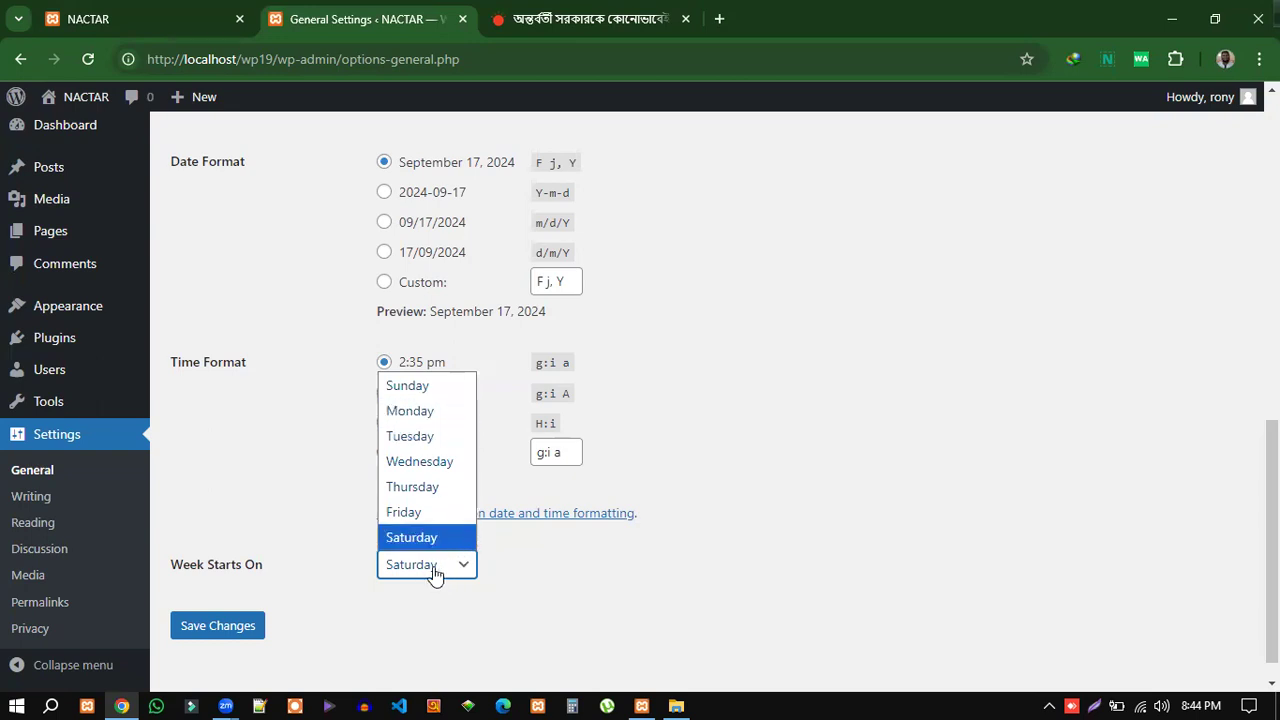
pyautogui.click(528, 570)
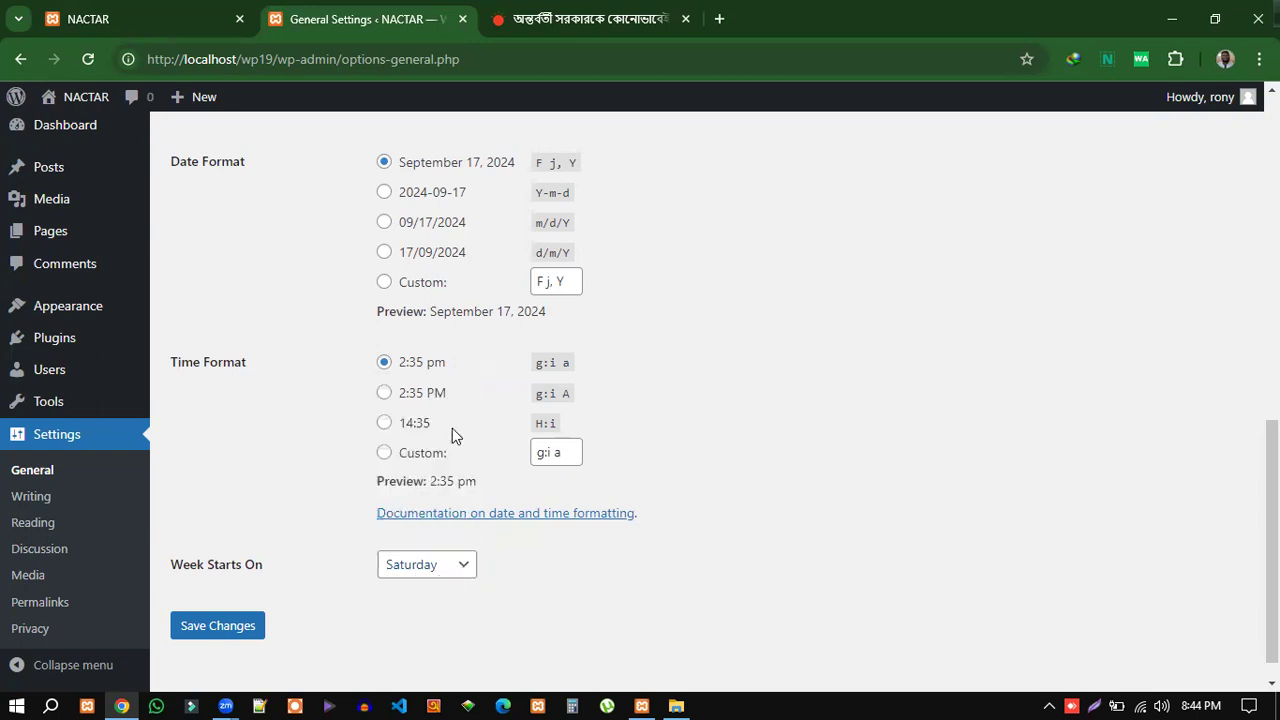
pyautogui.scroll(5, 452, 430)
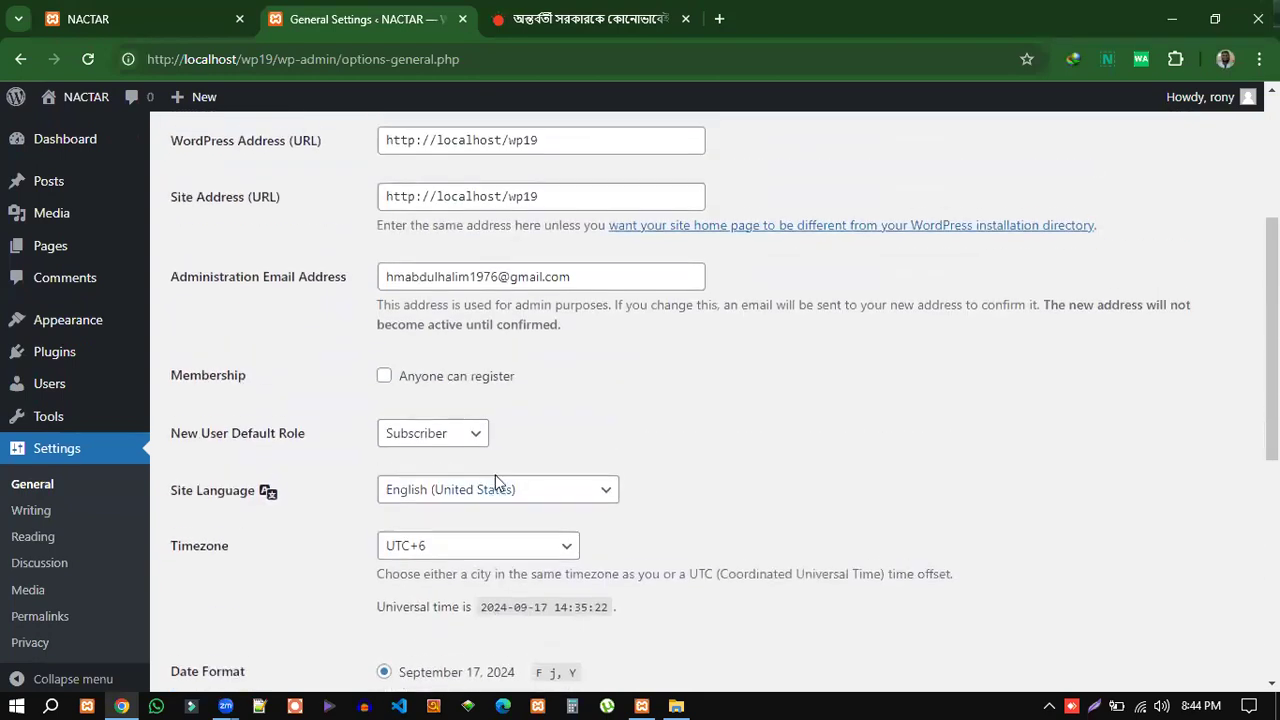
pyautogui.scroll(3, 495, 478)
pyautogui.scroll(-3, 336, 543)
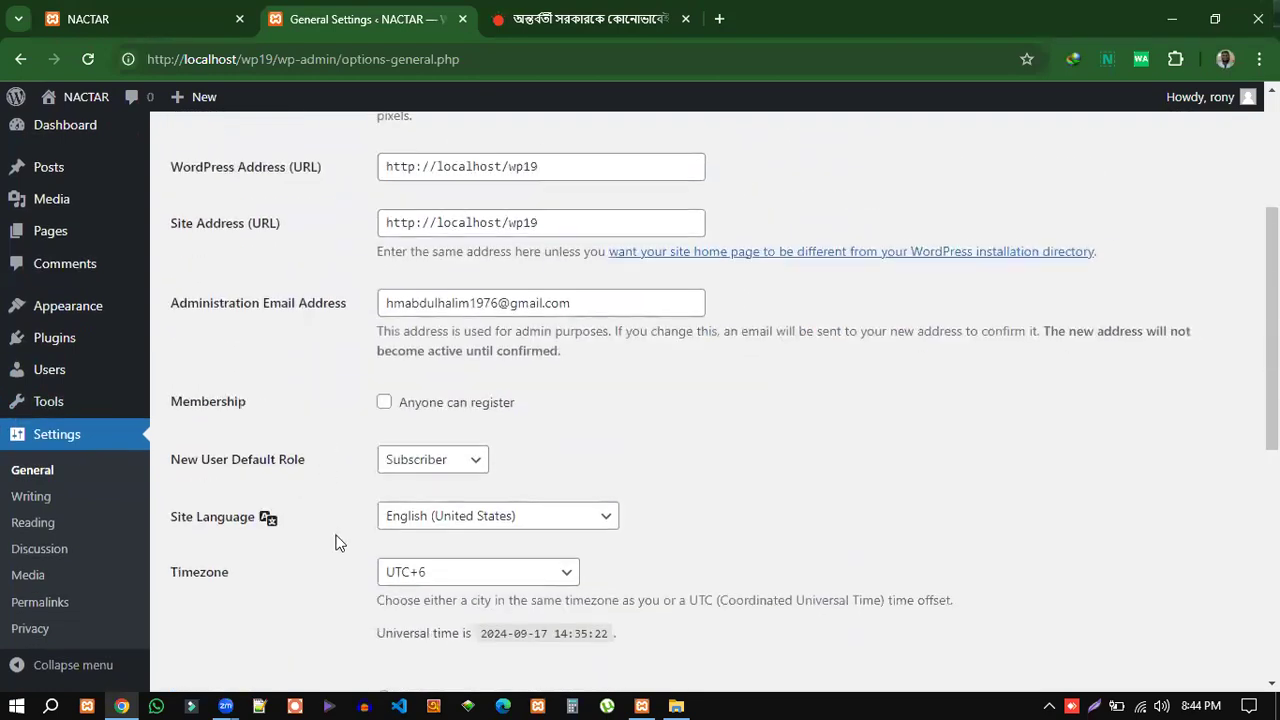
pyautogui.scroll(-6, 336, 543)
pyautogui.click(209, 598)
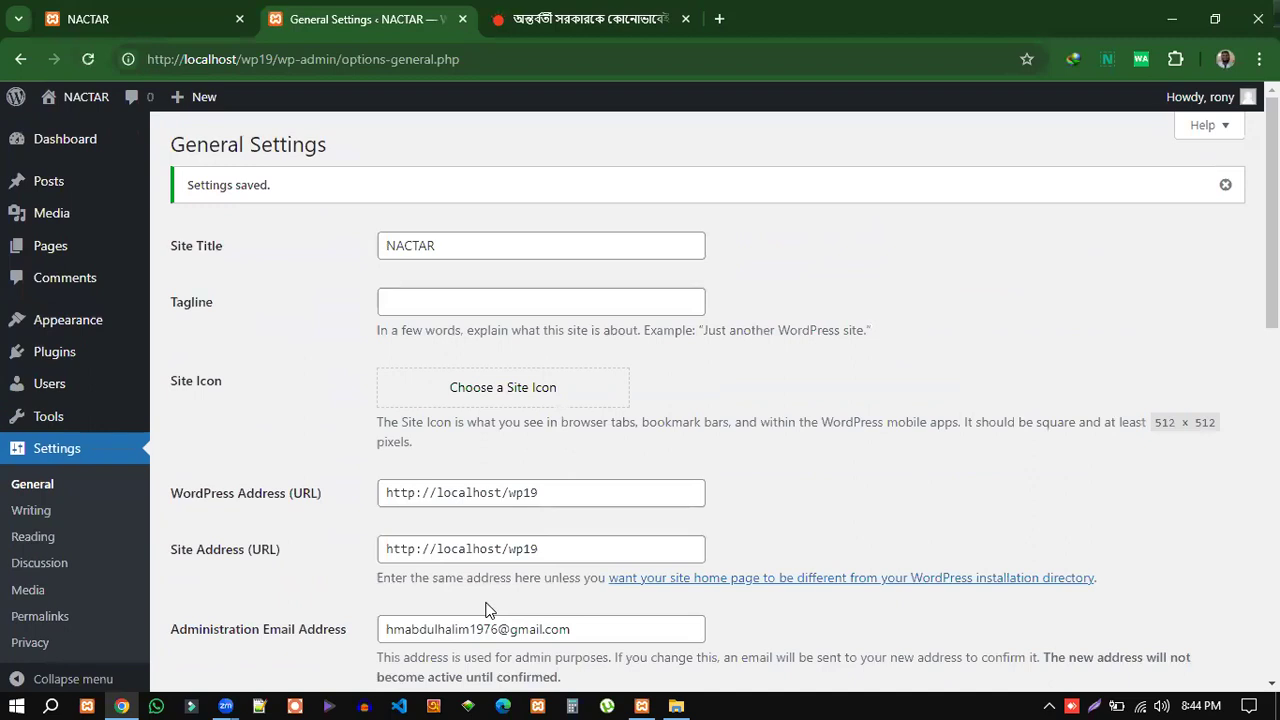
pyautogui.scroll(-5, 747, 418)
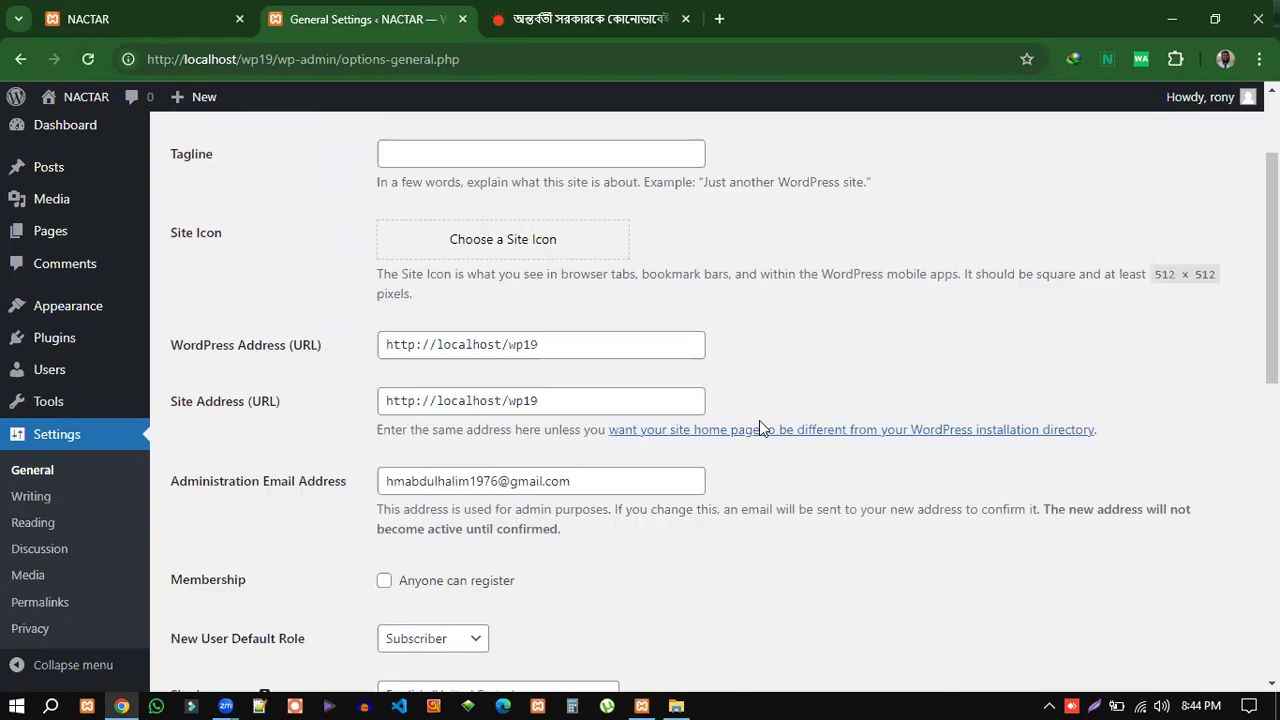
pyautogui.scroll(-3, 500, 463)
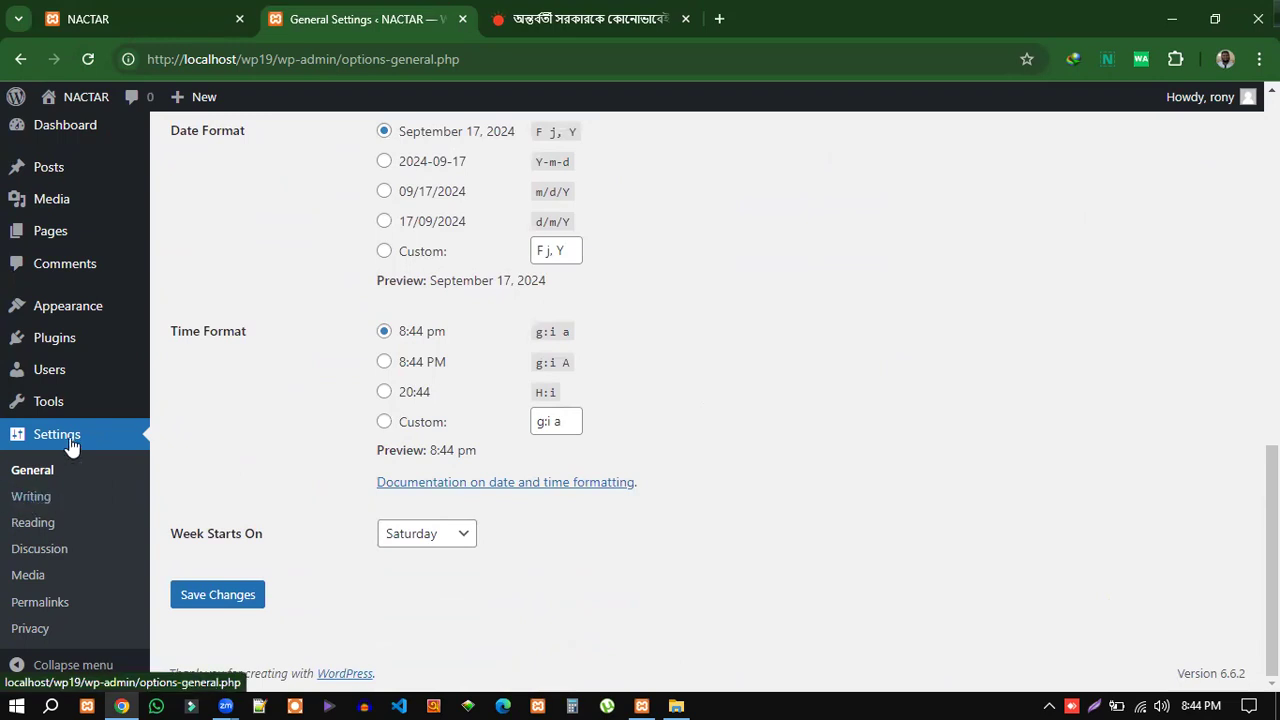
# Open Writing Settings and review the default post category and post format.
pyautogui.click(30, 498)
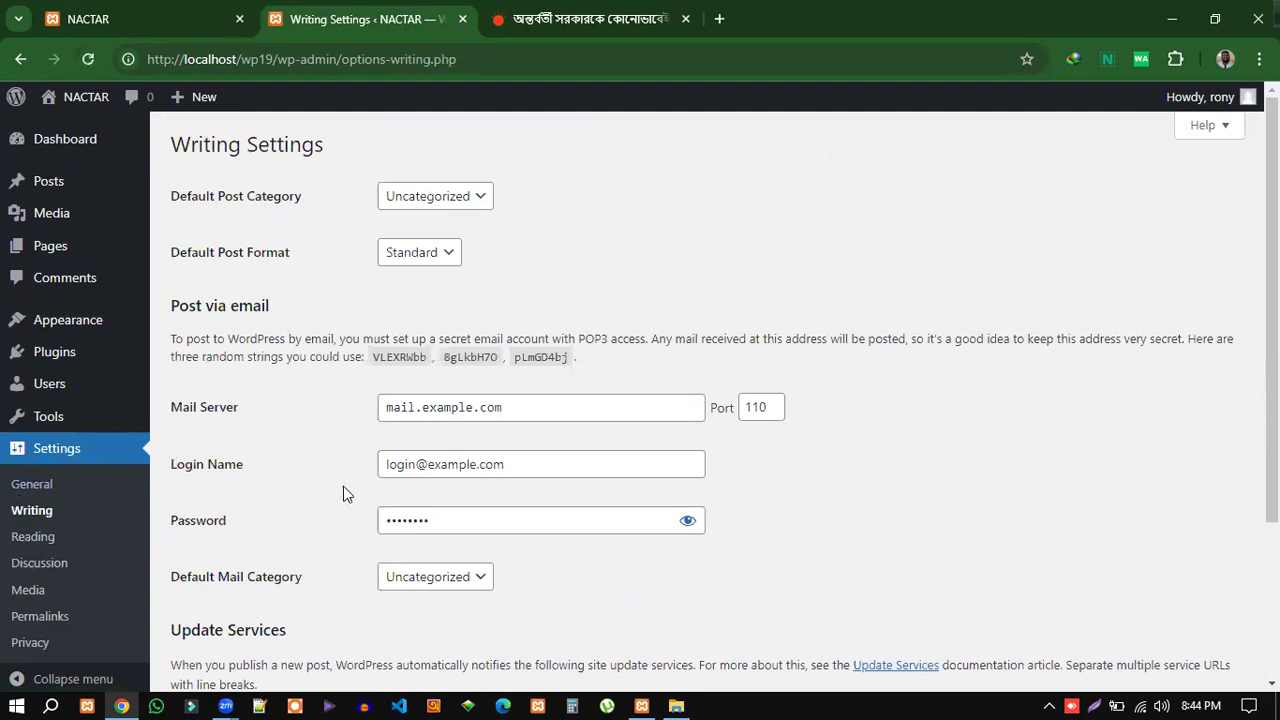
pyautogui.scroll(-3, 397, 569)
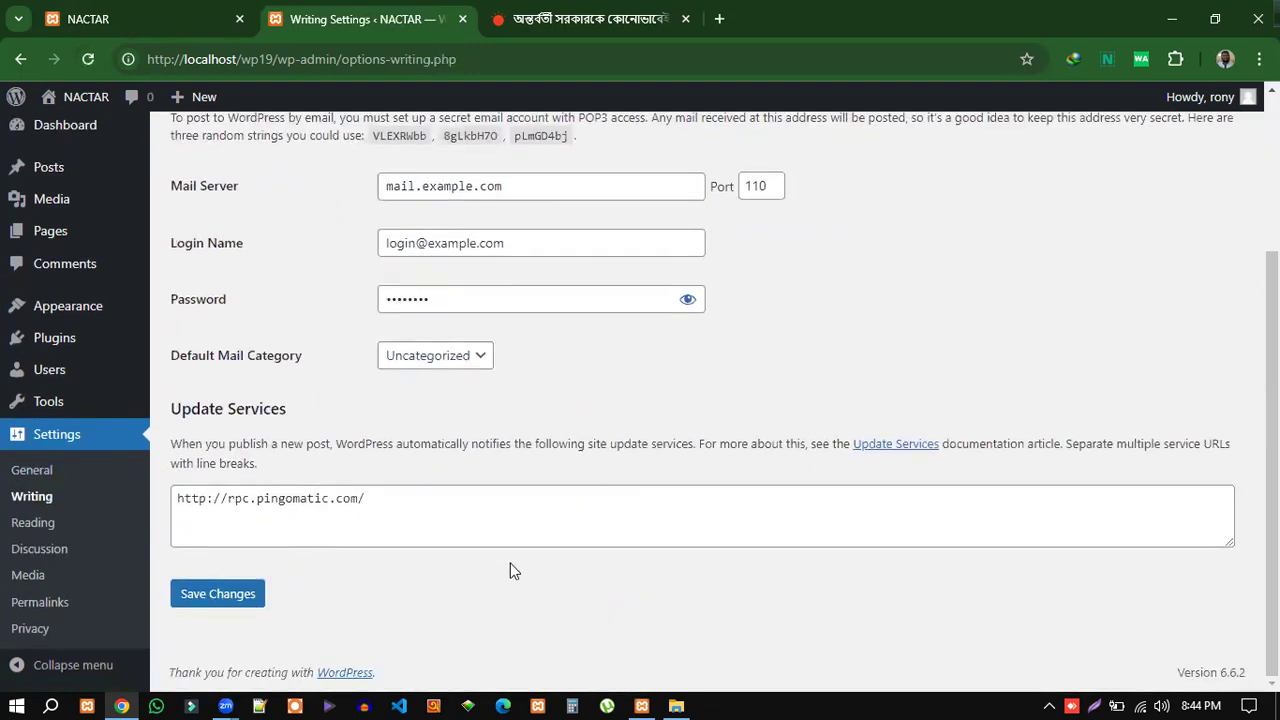
pyautogui.scroll(3, 585, 468)
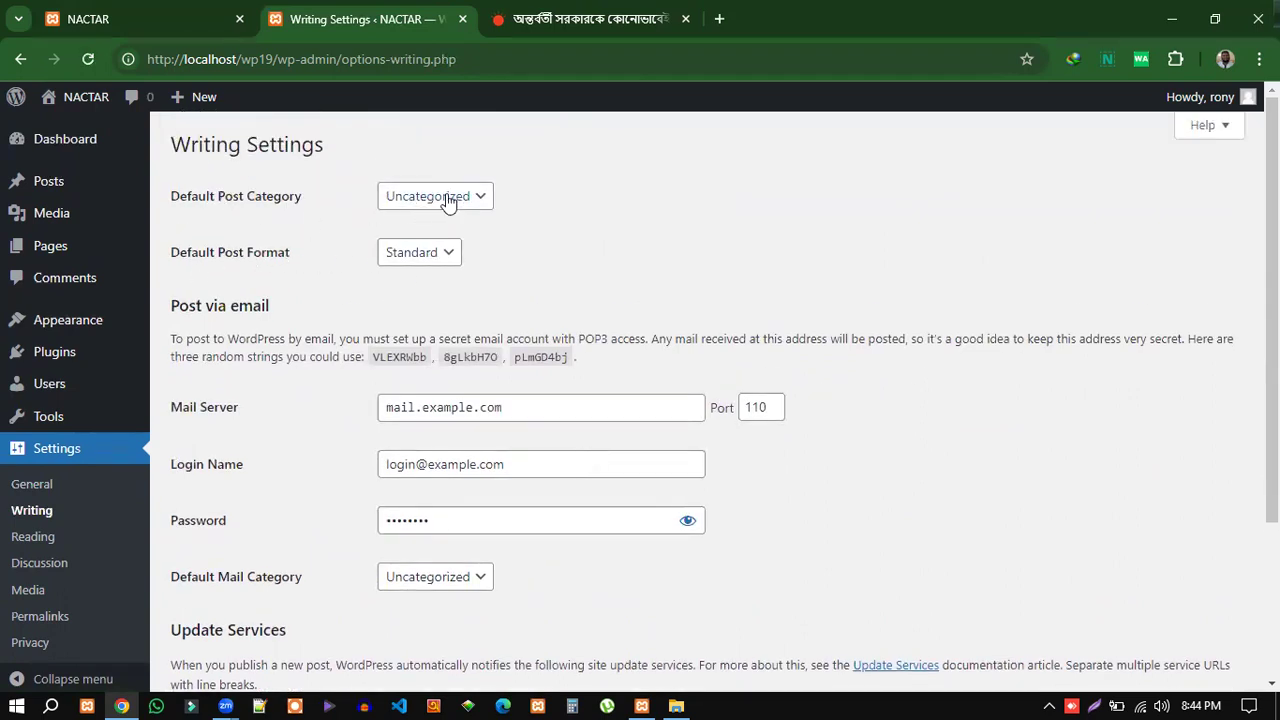
pyautogui.moveTo(489, 266); pyautogui.dragTo(171, 195)
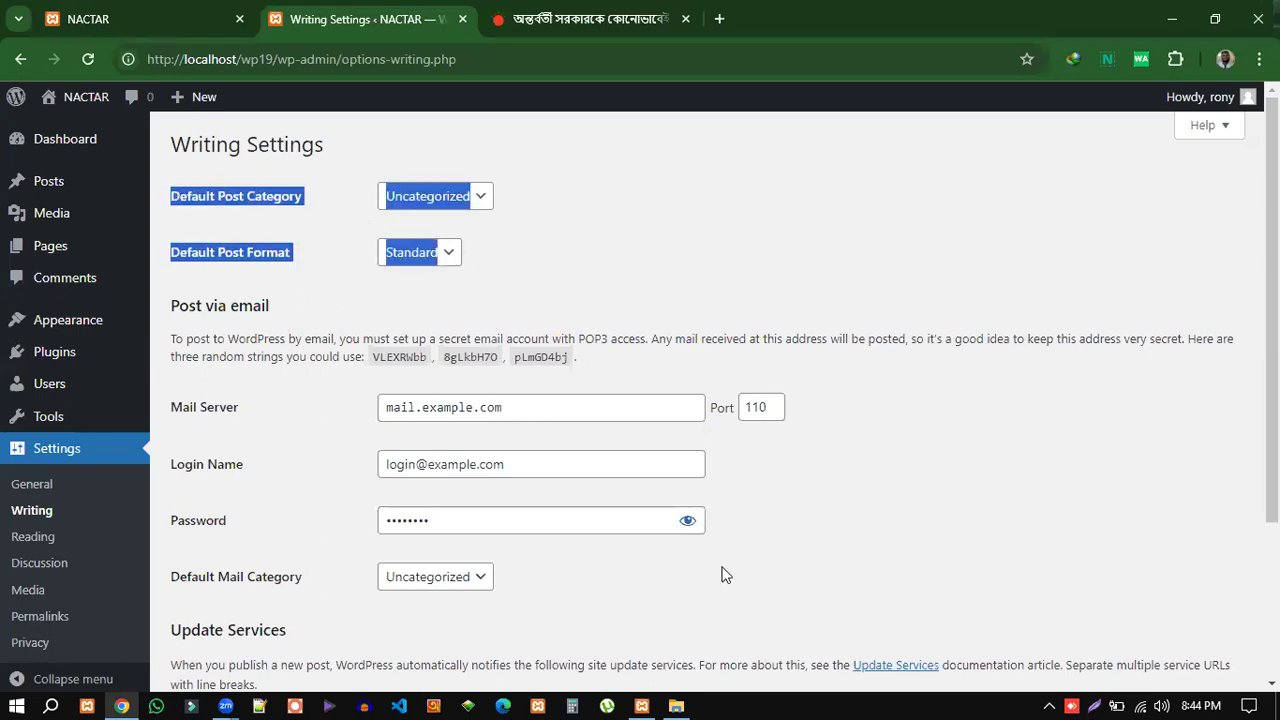
# Show the post-via-email mail account password in plain text.
pyautogui.scroll(-3, 680, 597)
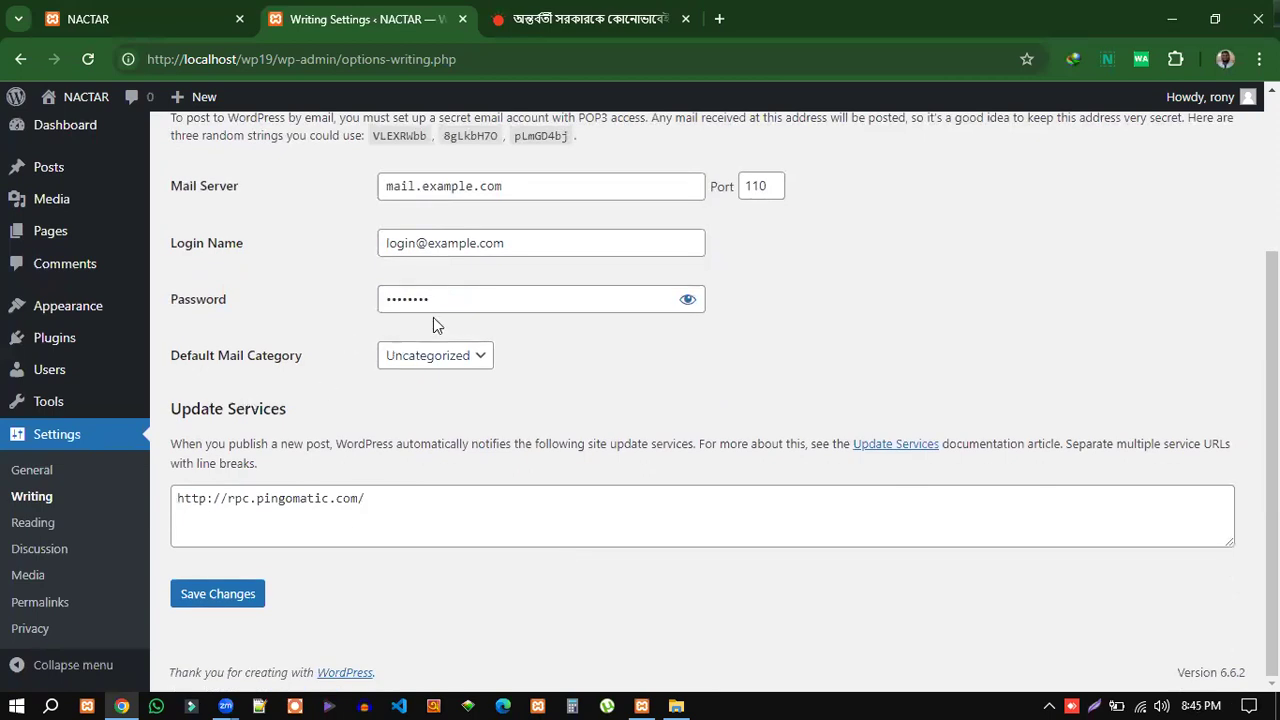
pyautogui.click(685, 303)
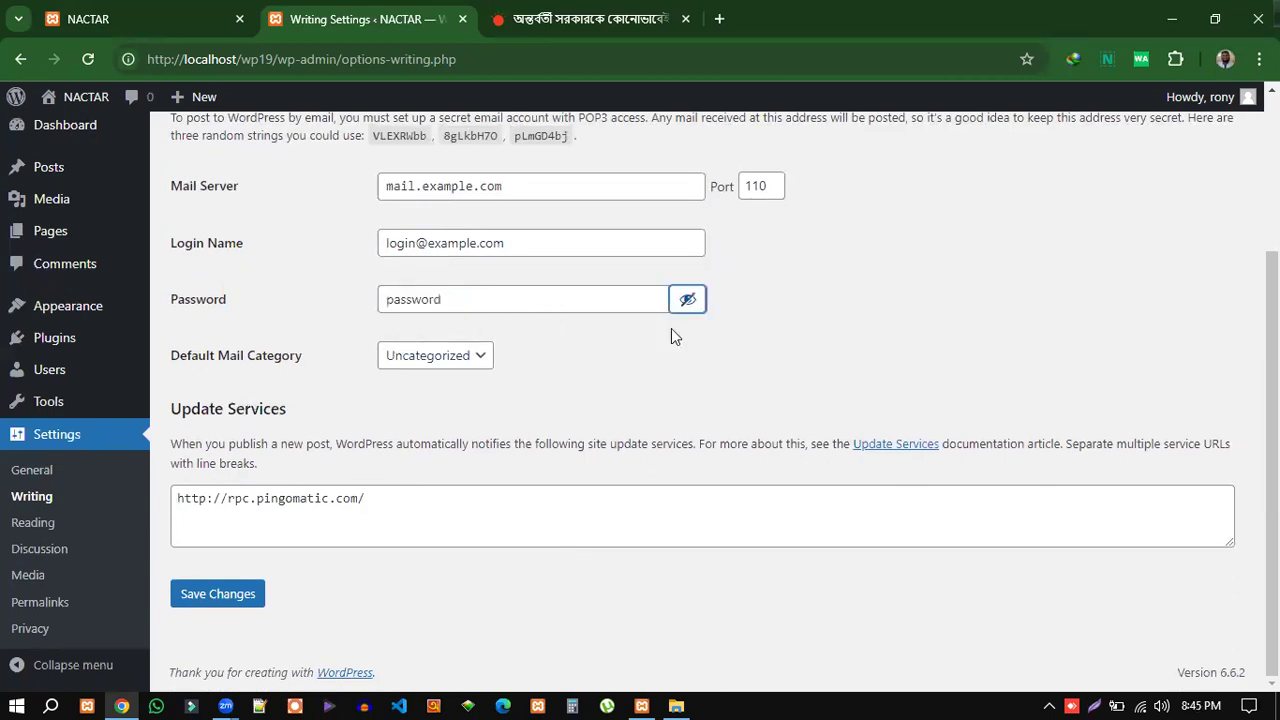
pyautogui.click(804, 399)
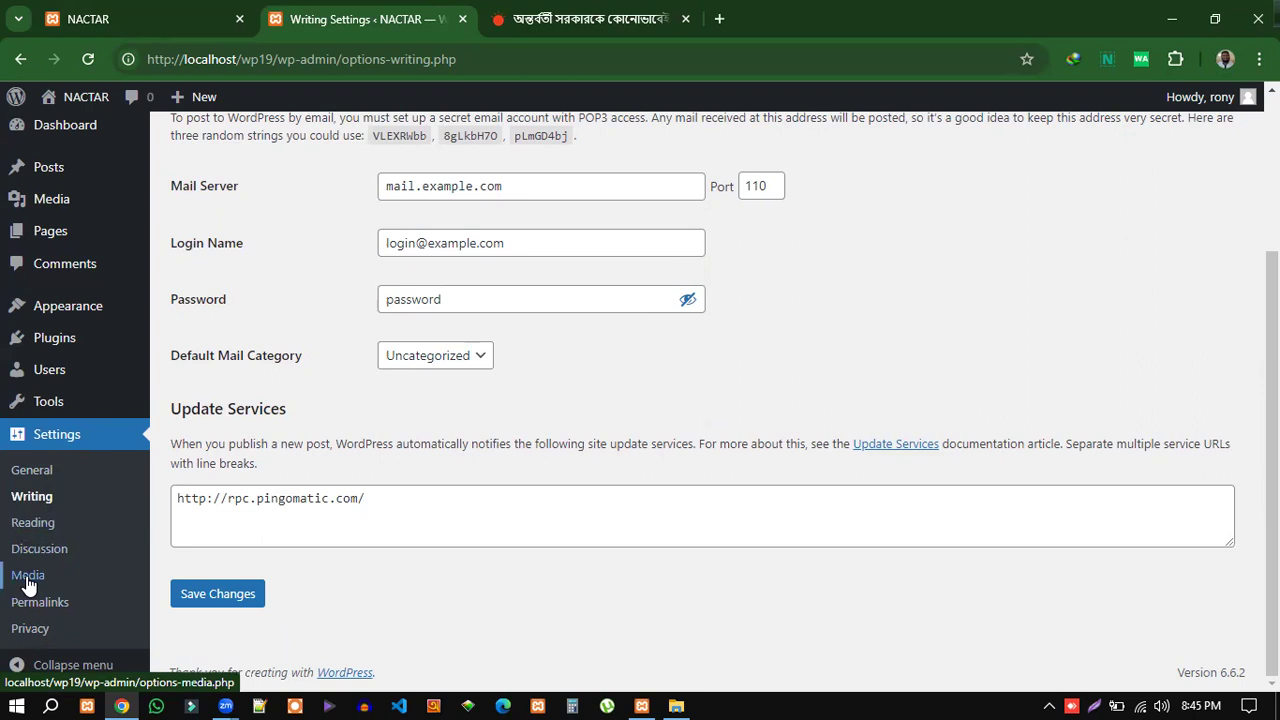
# Open Reading Settings and check 'Your homepage displays', currently latest posts with 10 per page.
pyautogui.click(28, 531)
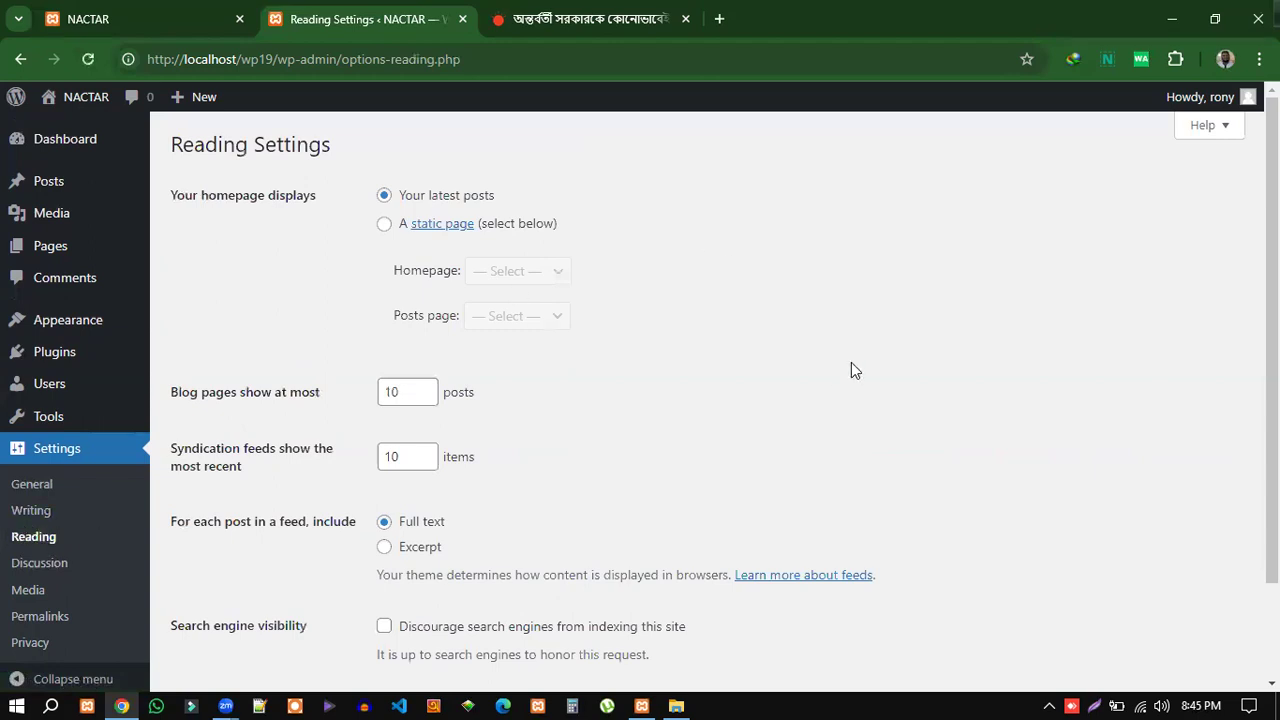
pyautogui.moveTo(171, 194); pyautogui.dragTo(318, 195)
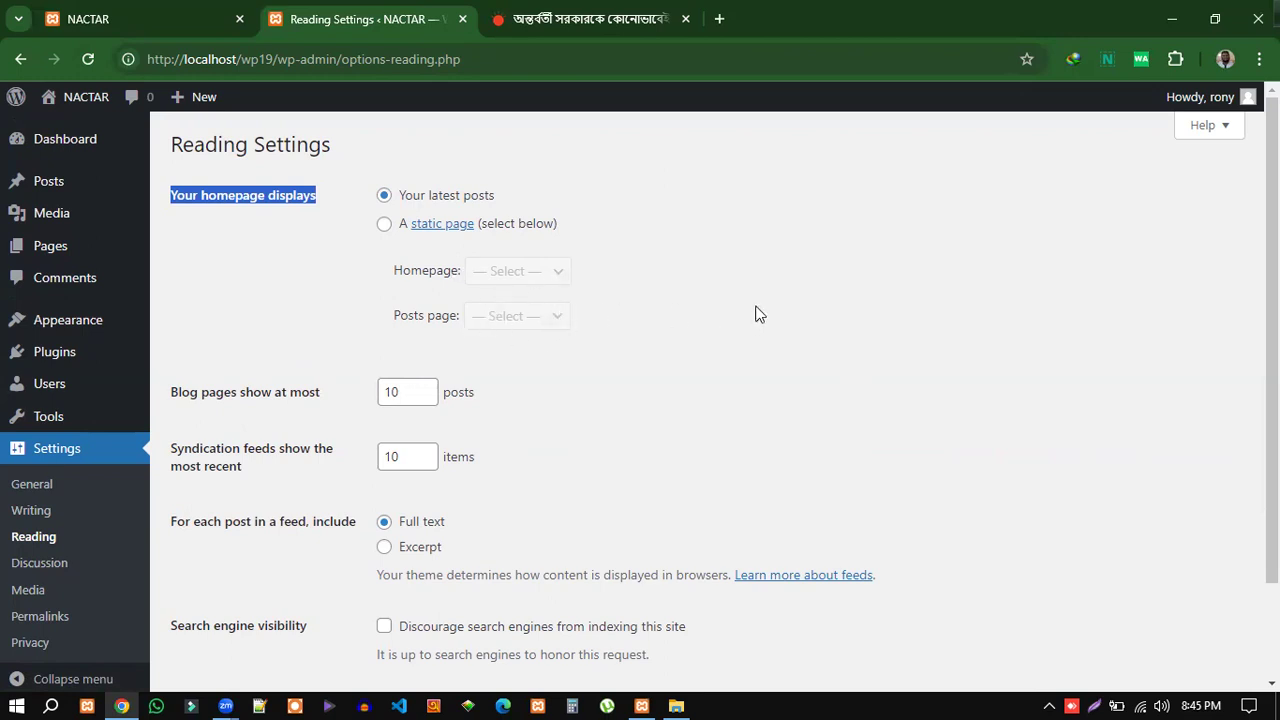
pyautogui.moveTo(190, 19)
# Add an empty browser tab, browse the live NACTAR front page, then return to Reading Settings.
pyautogui.click(720, 20)
pyautogui.click(167, 18)
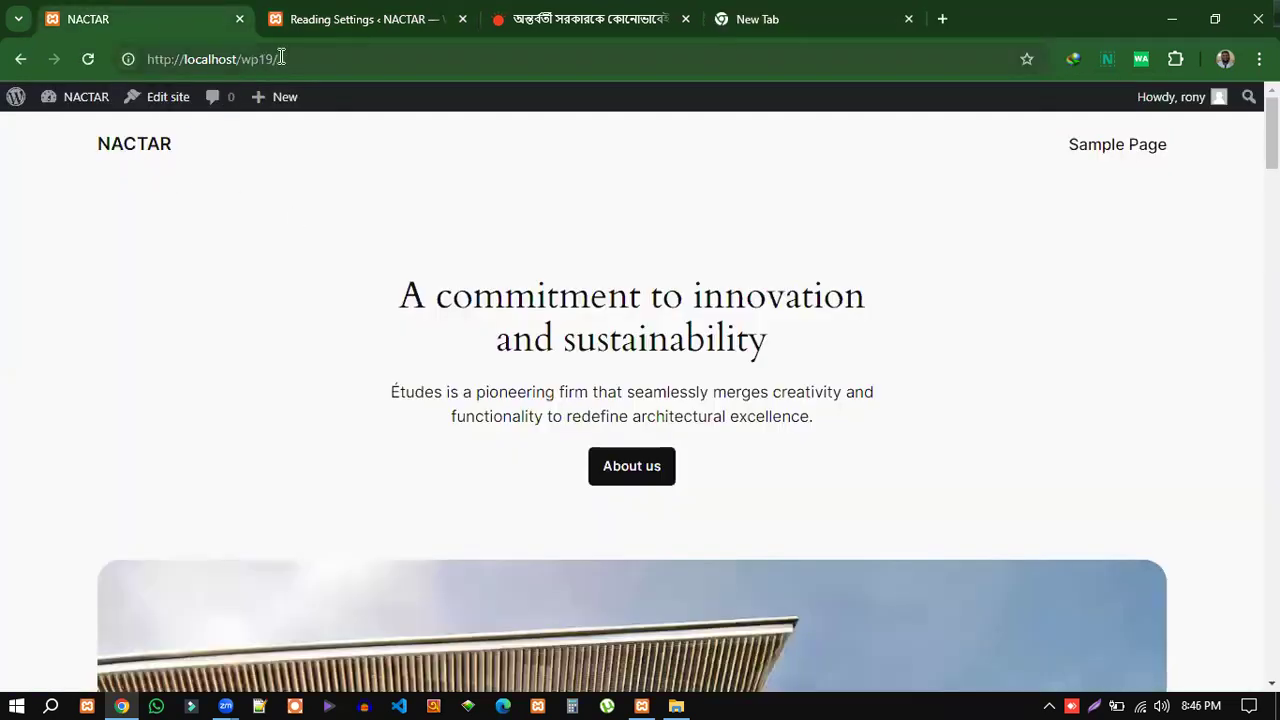
pyautogui.moveTo(285, 59); pyautogui.dragTo(131, 62)
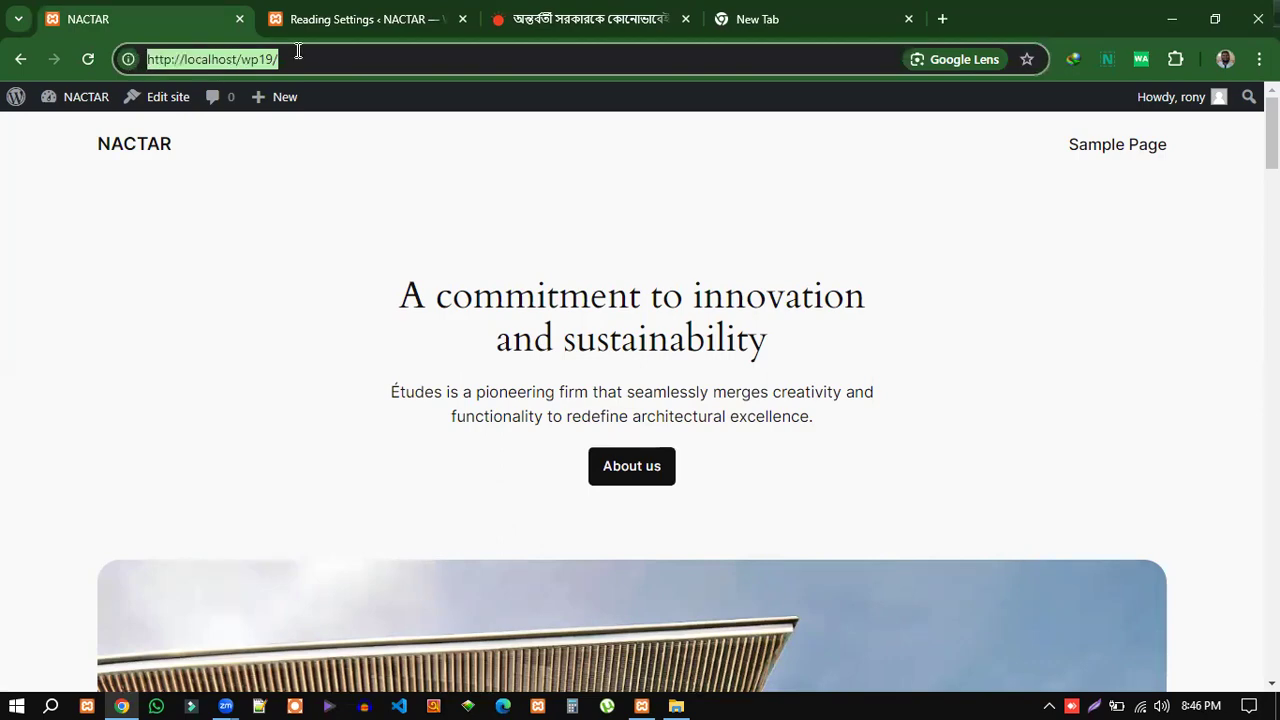
pyautogui.scroll(-20, 1020, 506)
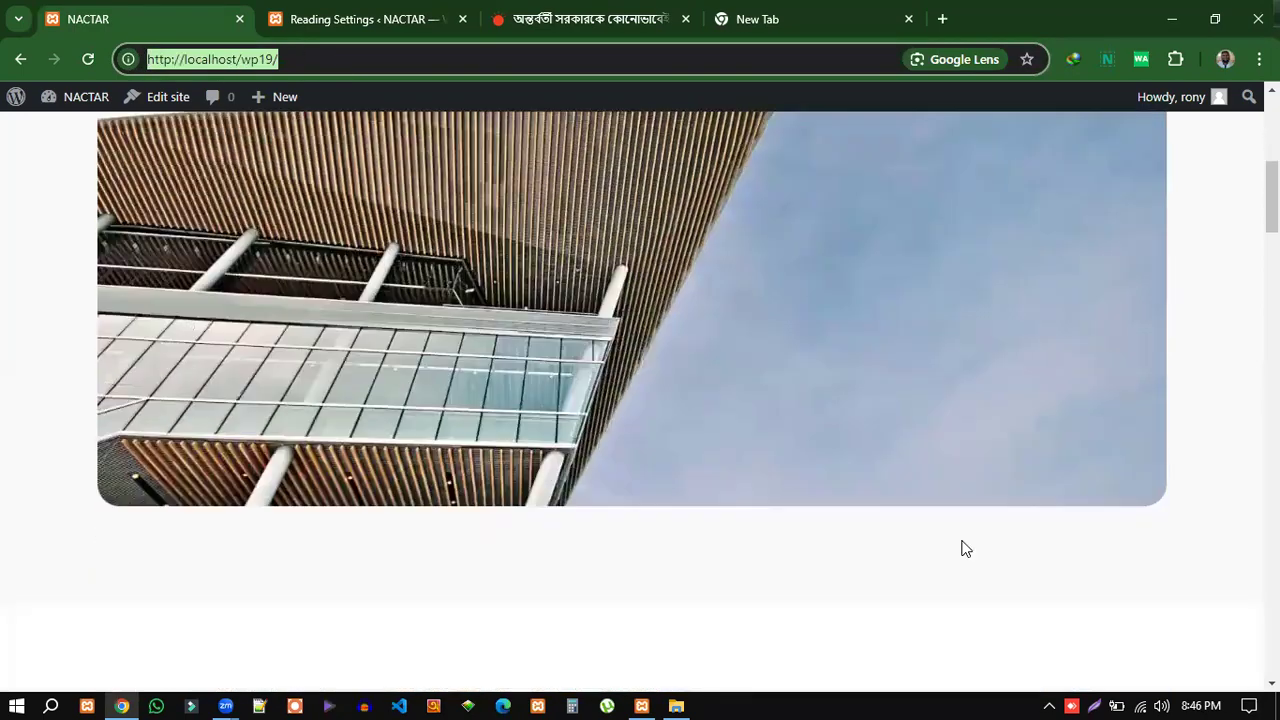
pyautogui.scroll(20, 955, 455)
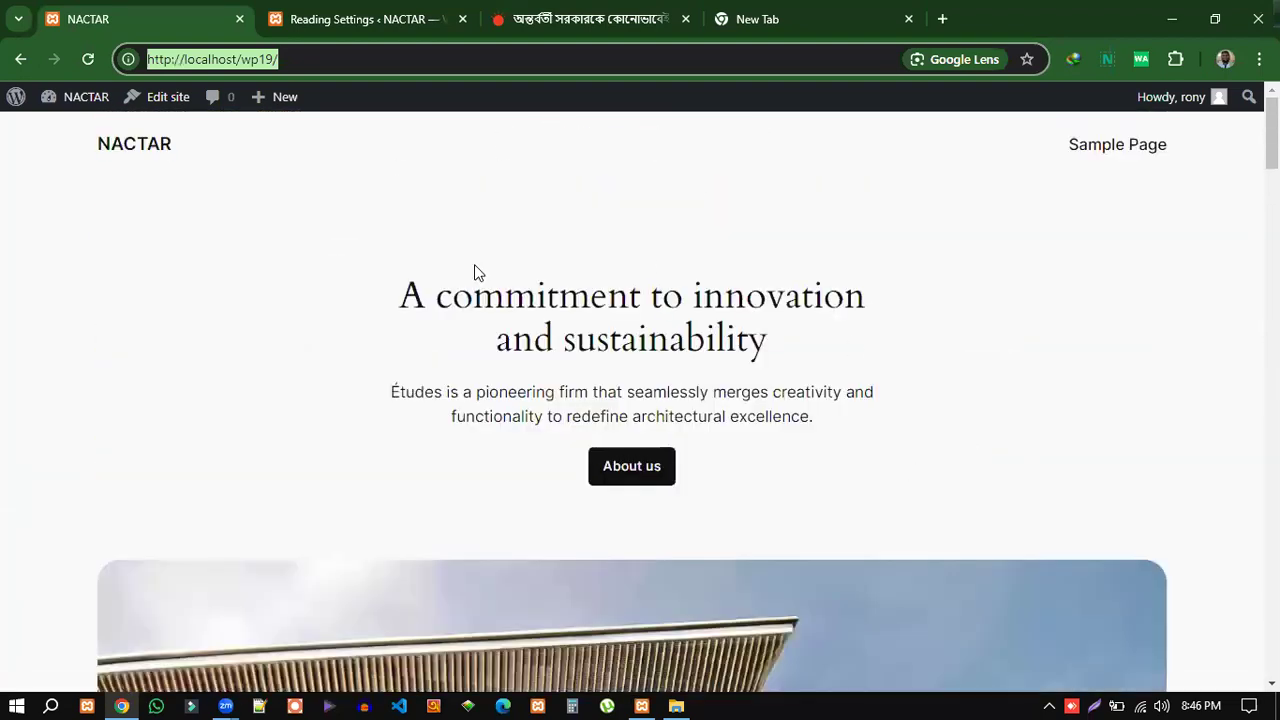
pyautogui.scroll(-10, 1000, 420)
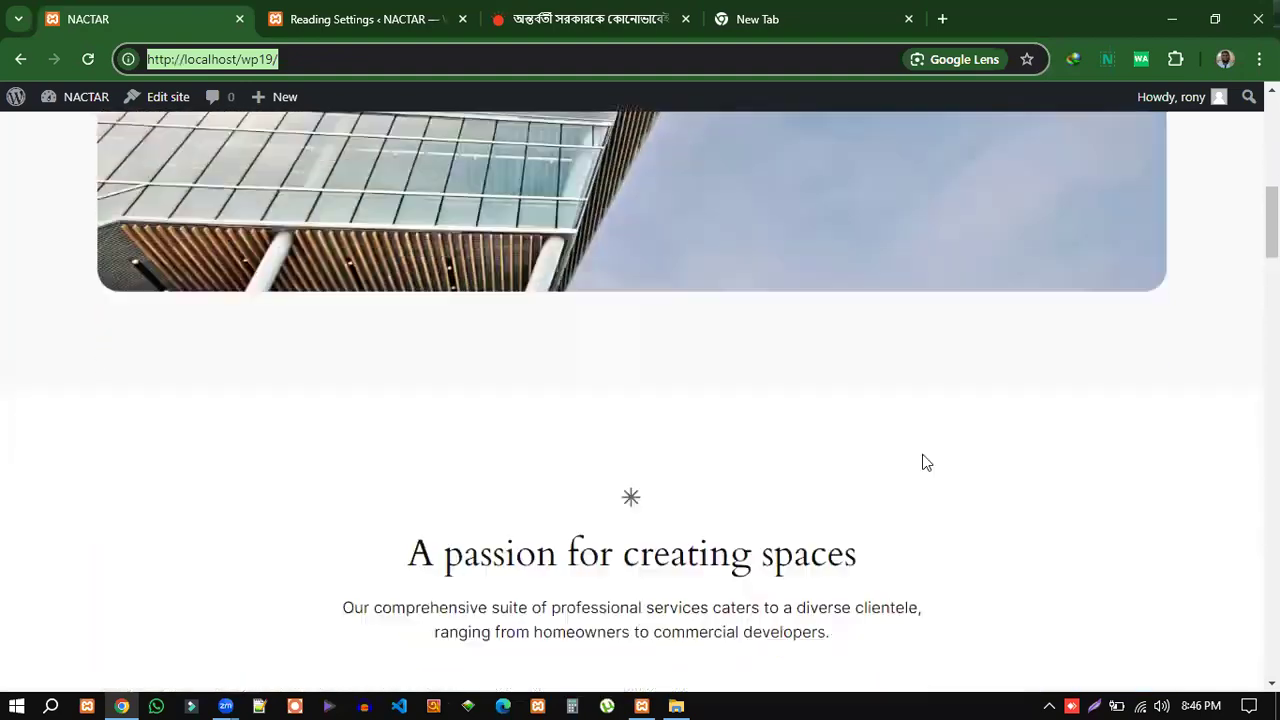
pyautogui.scroll(-10, 855, 525)
pyautogui.scroll(2, 580, 348)
pyautogui.scroll(15, 580, 348)
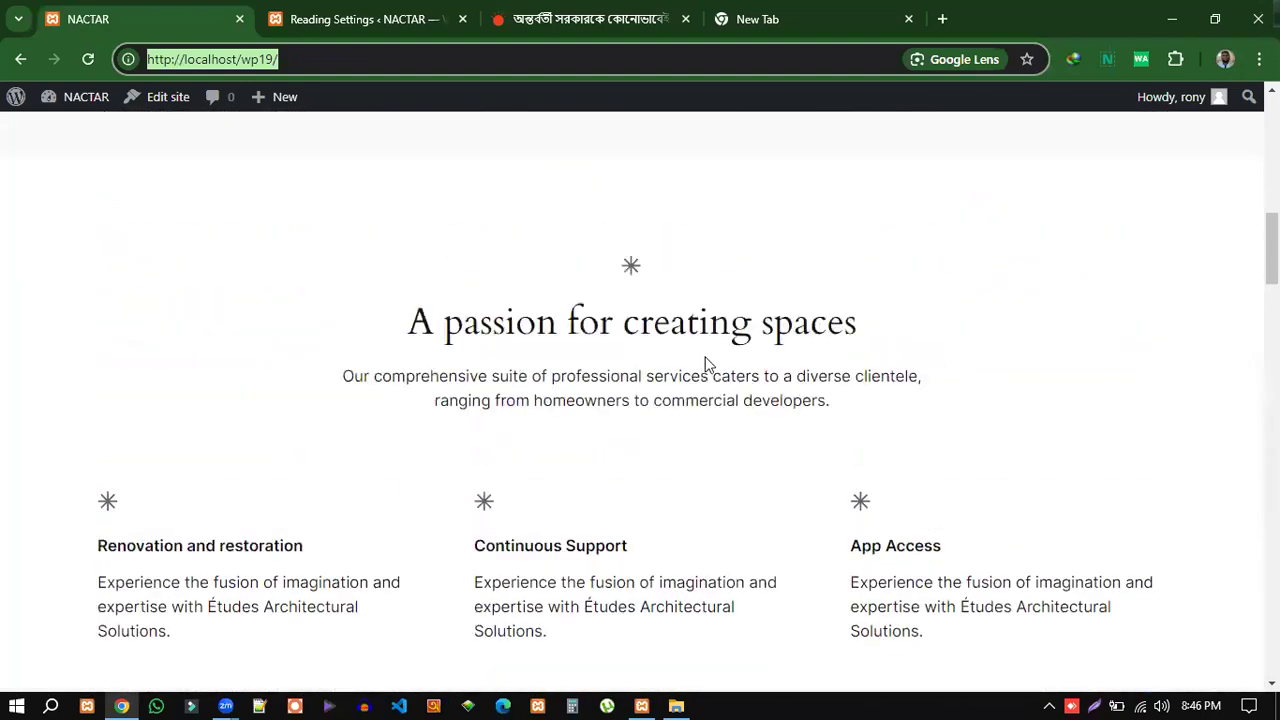
pyautogui.scroll(5, 590, 410)
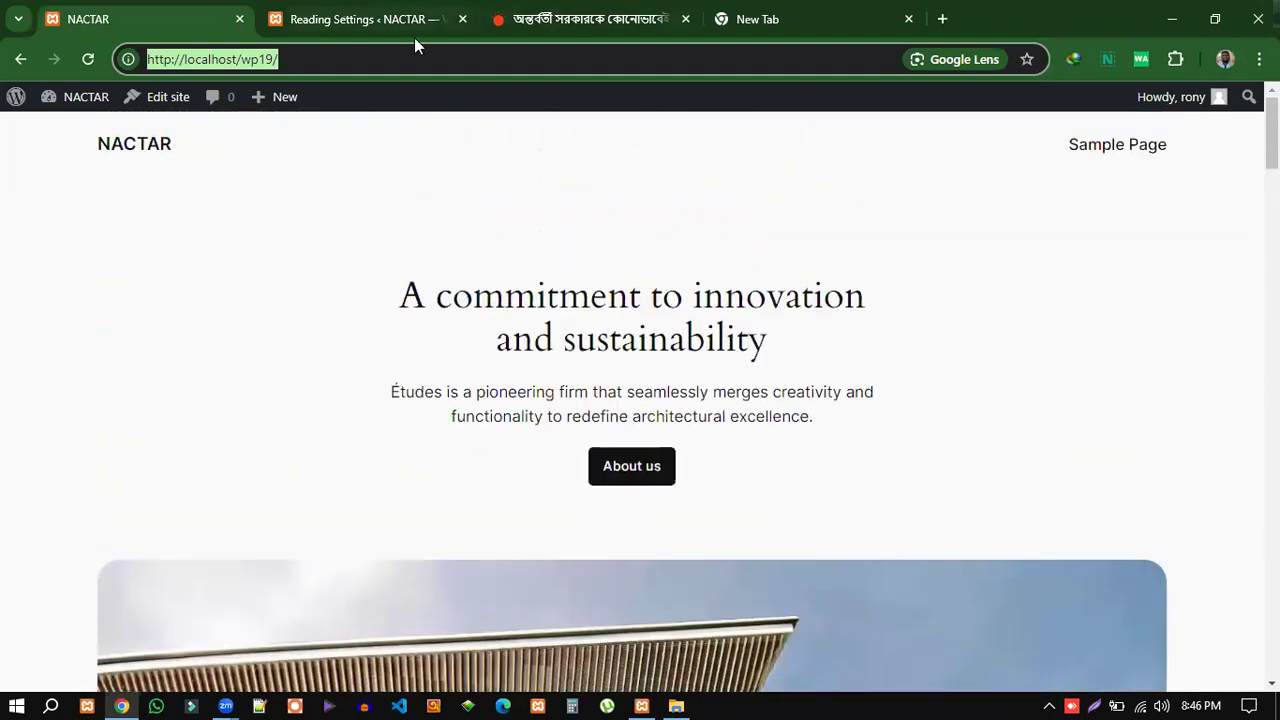
pyautogui.click(398, 24)
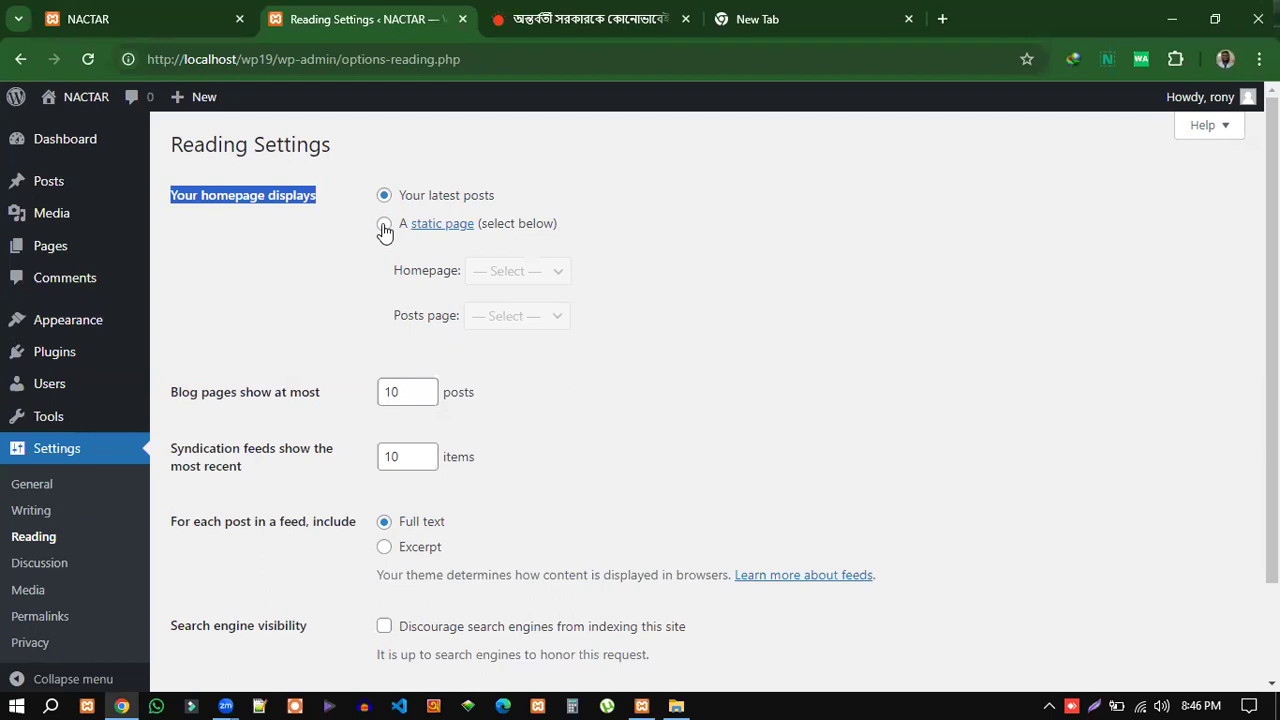
# Try 'A static page' for the homepage and inspect the Homepage and Posts page choices.
pyautogui.click(120, 18)
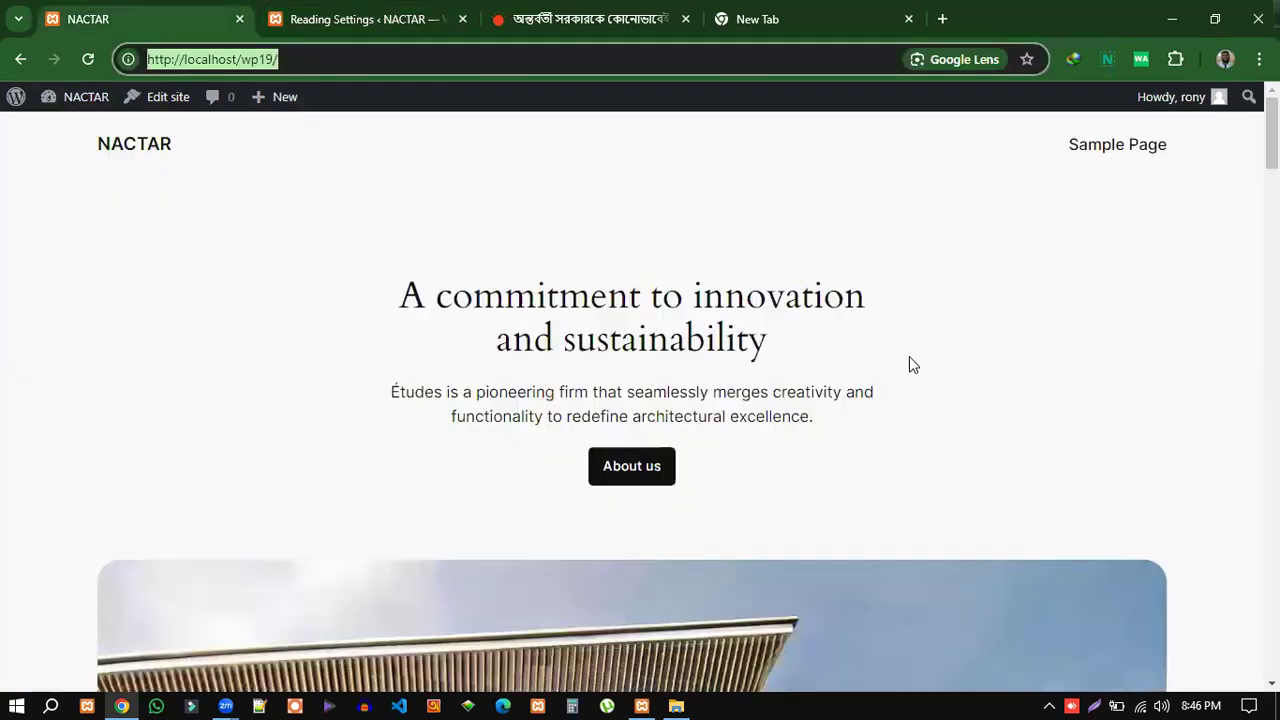
pyautogui.click(418, 20)
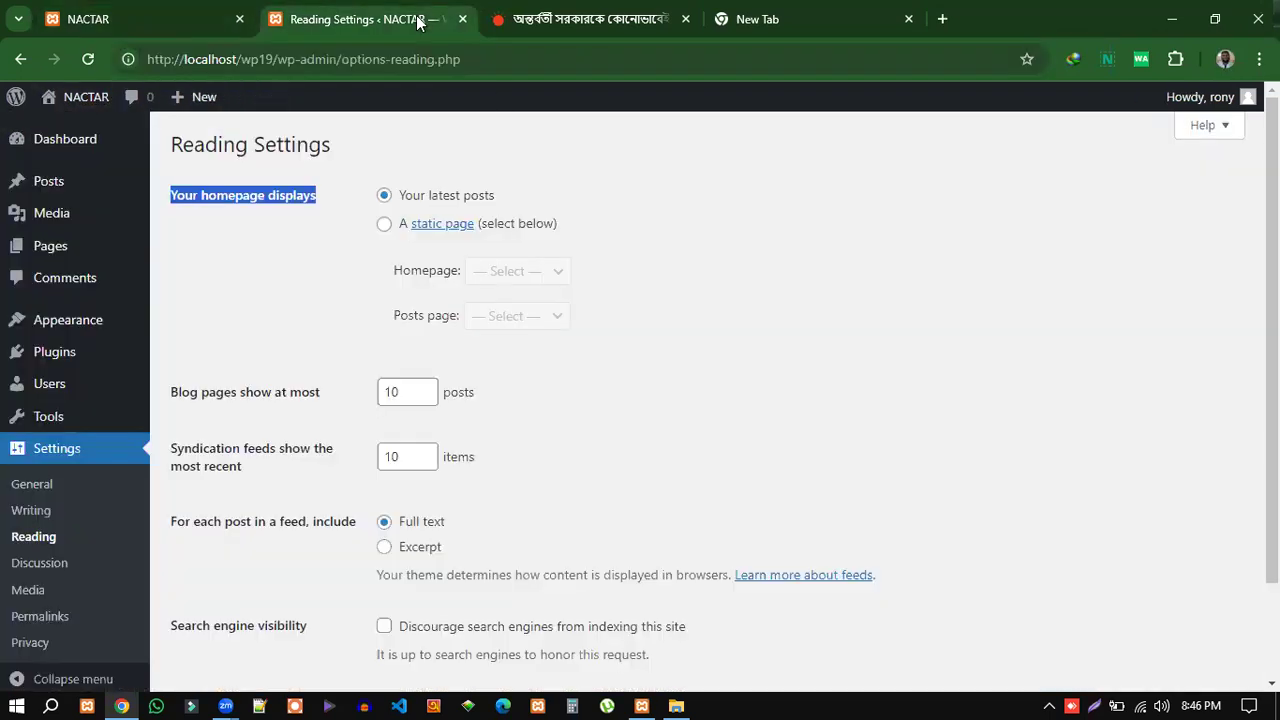
pyautogui.click(384, 223)
pyautogui.click(530, 271)
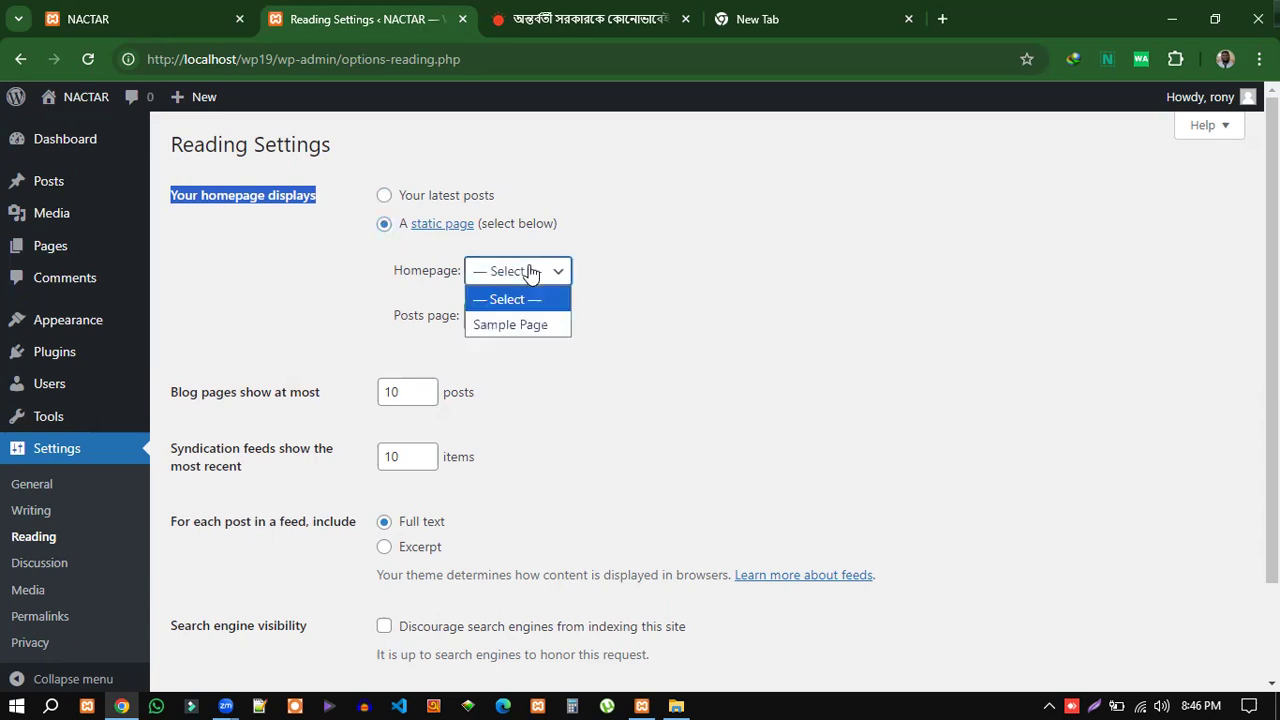
pyautogui.click(663, 346)
pyautogui.click(504, 320)
pyautogui.click(666, 320)
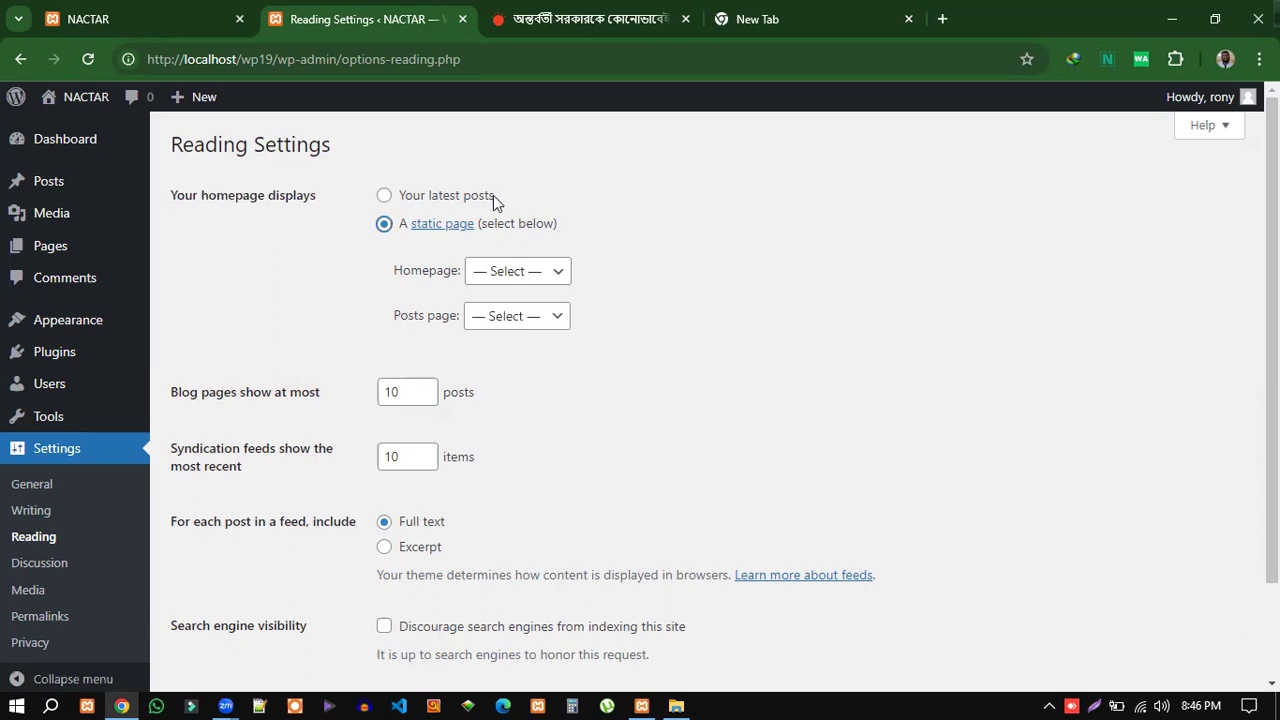
# Switch the homepage back to 'Your latest posts' and view the live front page.
pyautogui.moveTo(493, 196); pyautogui.dragTo(403, 200)
pyautogui.click(387, 199)
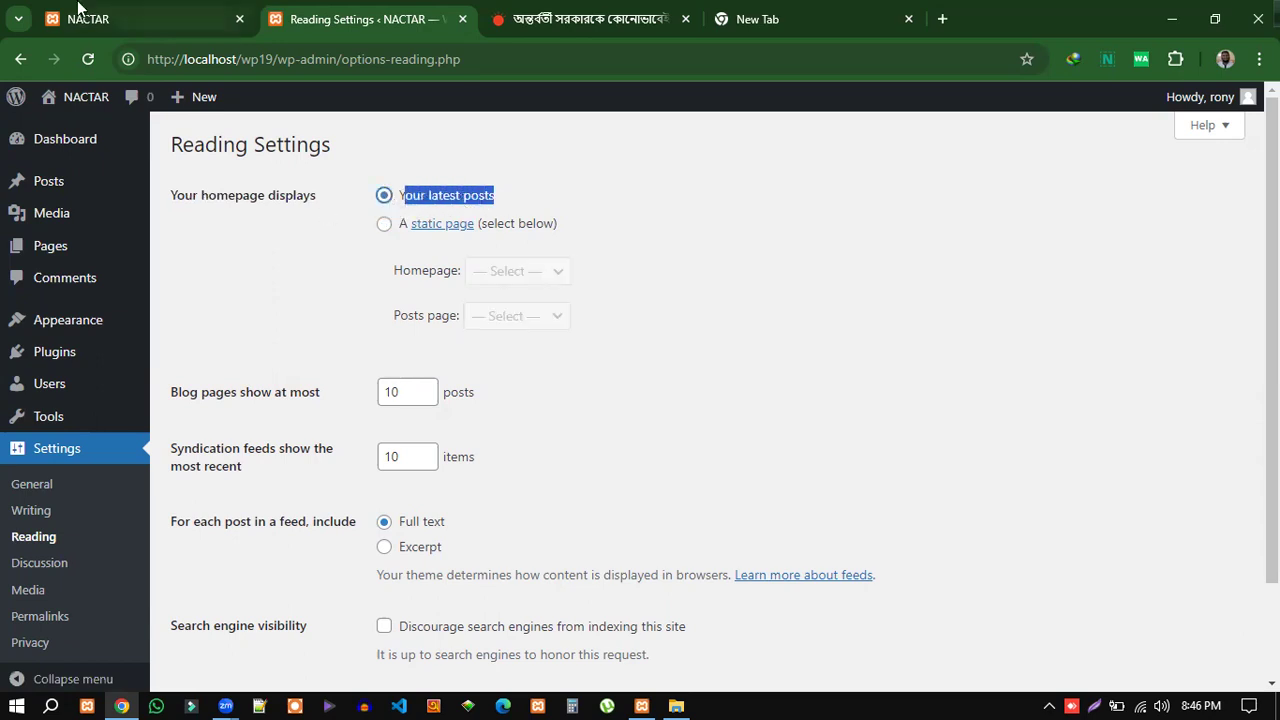
pyautogui.click(151, 18)
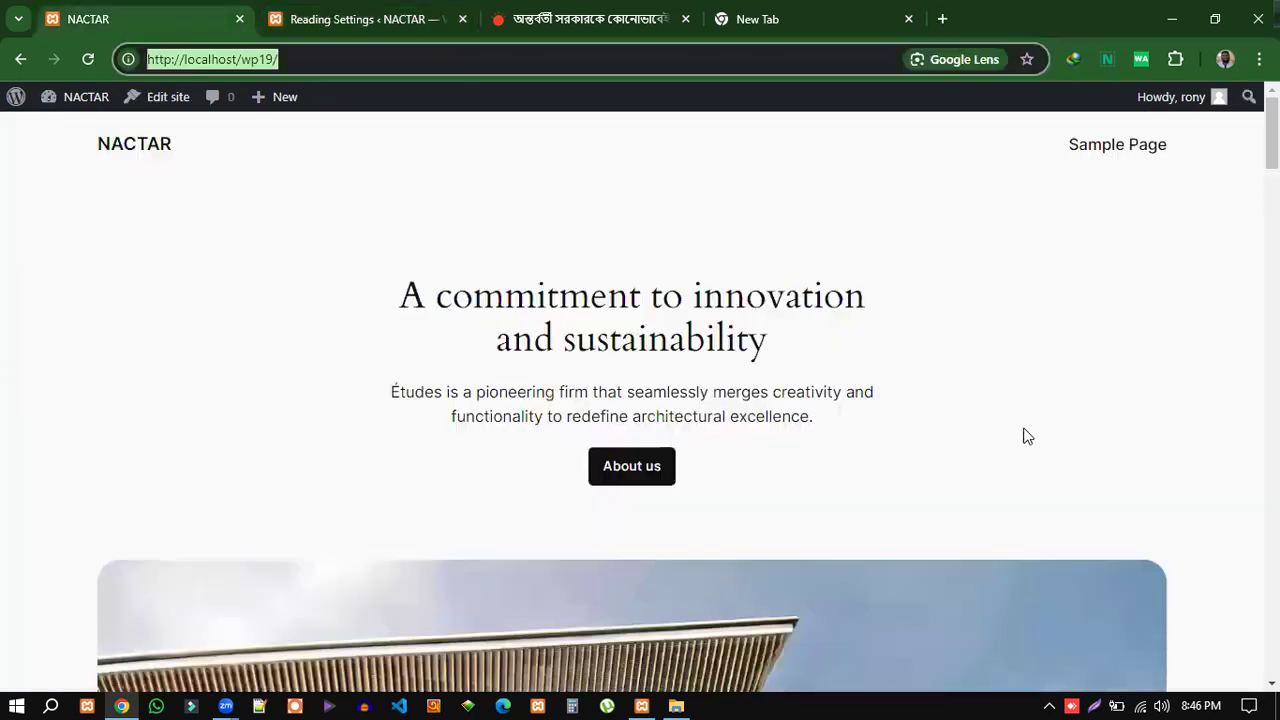
pyautogui.scroll(-5, 1042, 363)
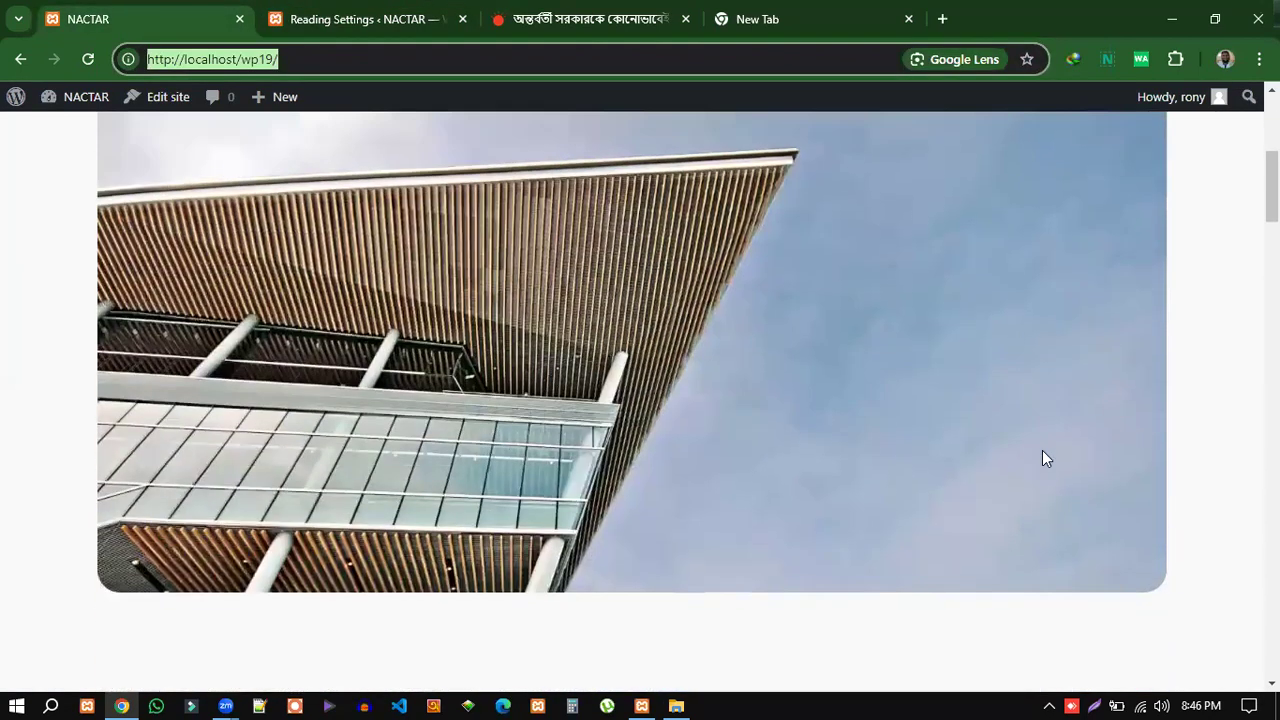
pyautogui.scroll(-5, 1042, 458)
pyautogui.scroll(-12, 677, 491)
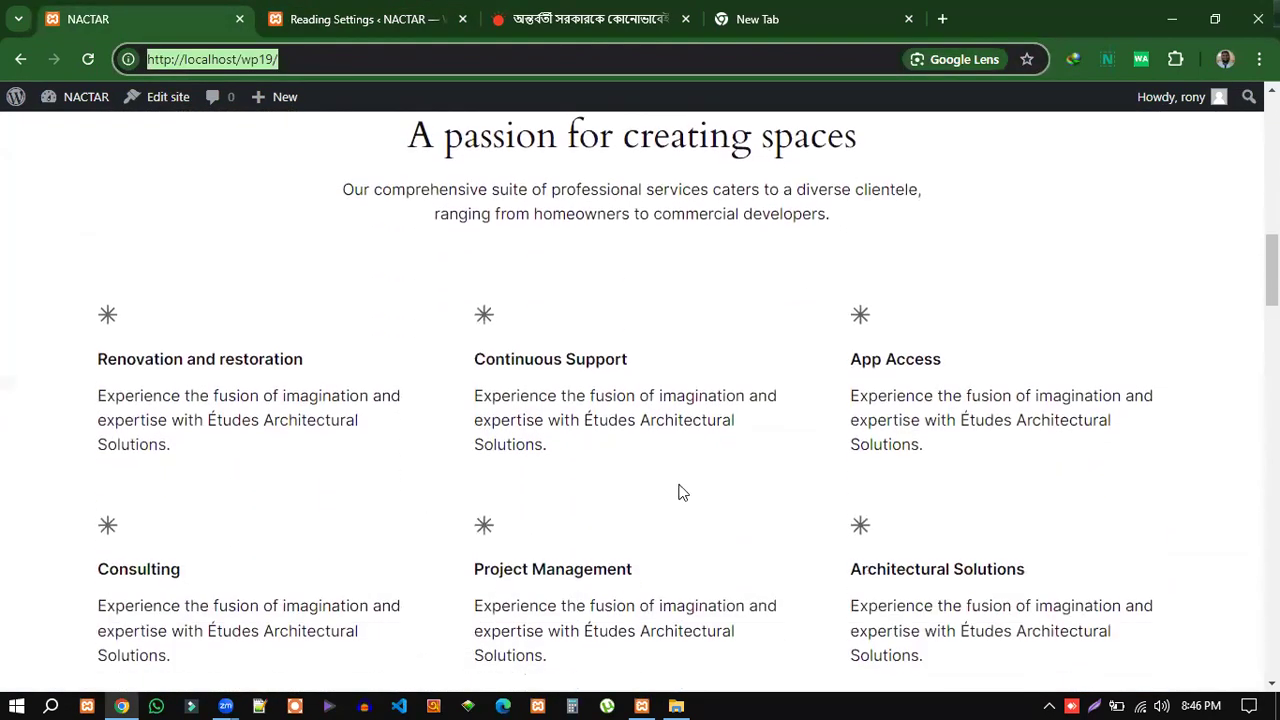
pyautogui.scroll(-12, 399, 484)
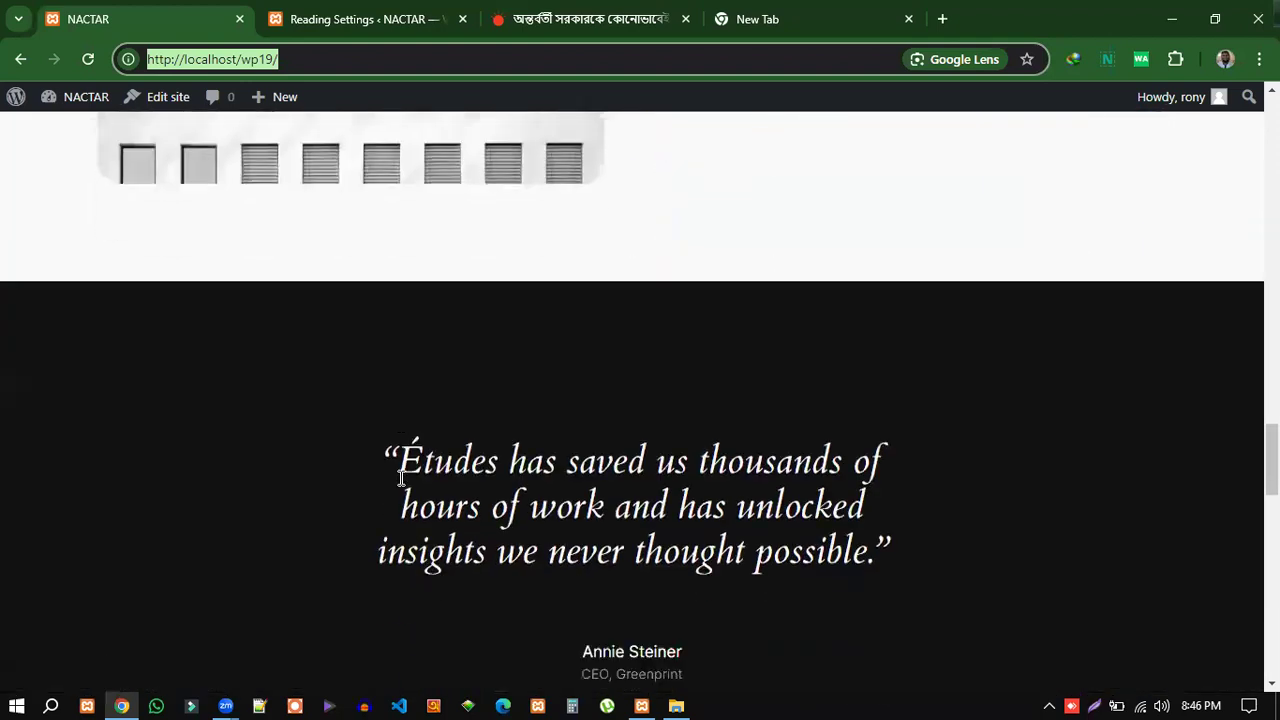
pyautogui.scroll(2, 200, 400)
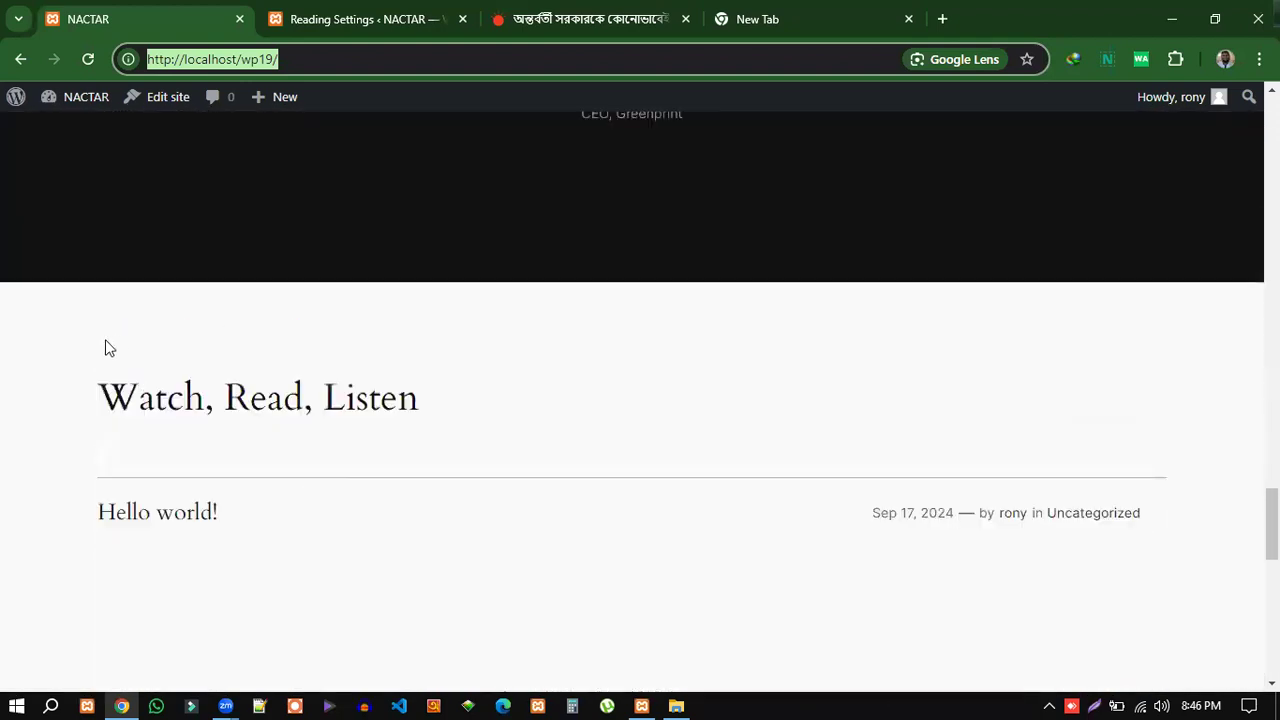
pyautogui.moveTo(139, 410); pyautogui.dragTo(302, 514)
pyautogui.scroll(-6, 769, 546)
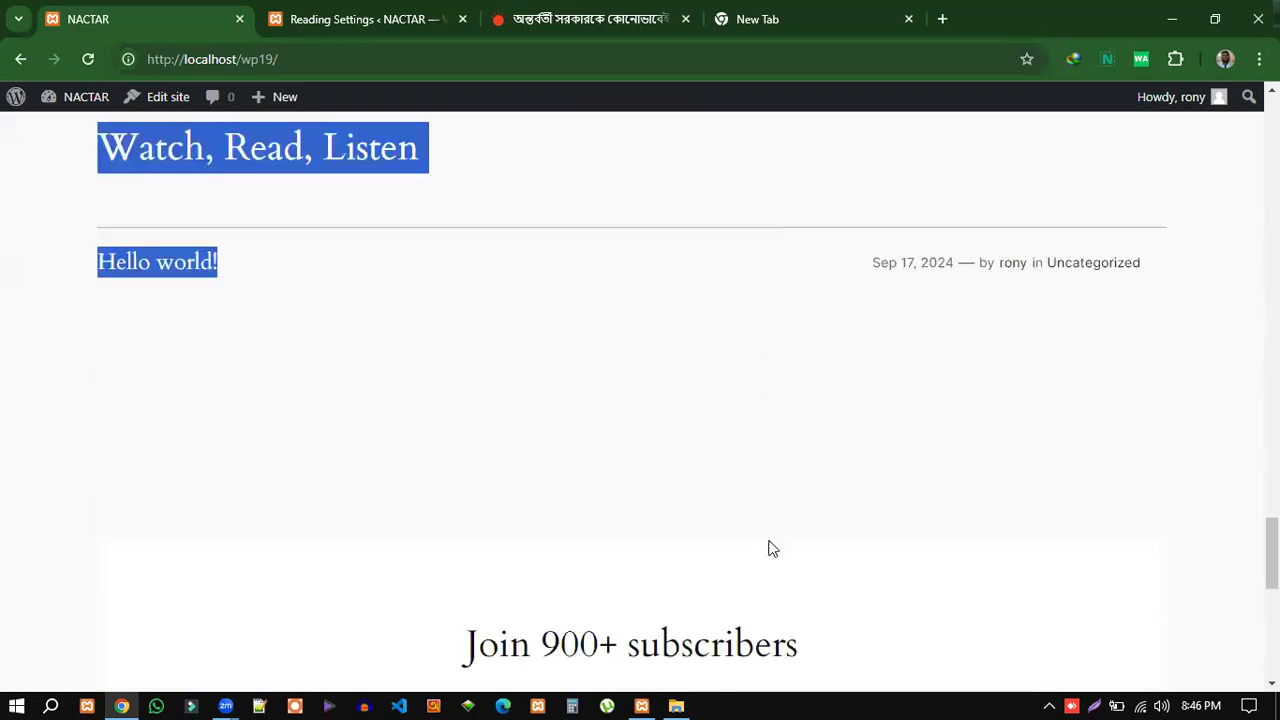
pyautogui.scroll(10, 772, 535)
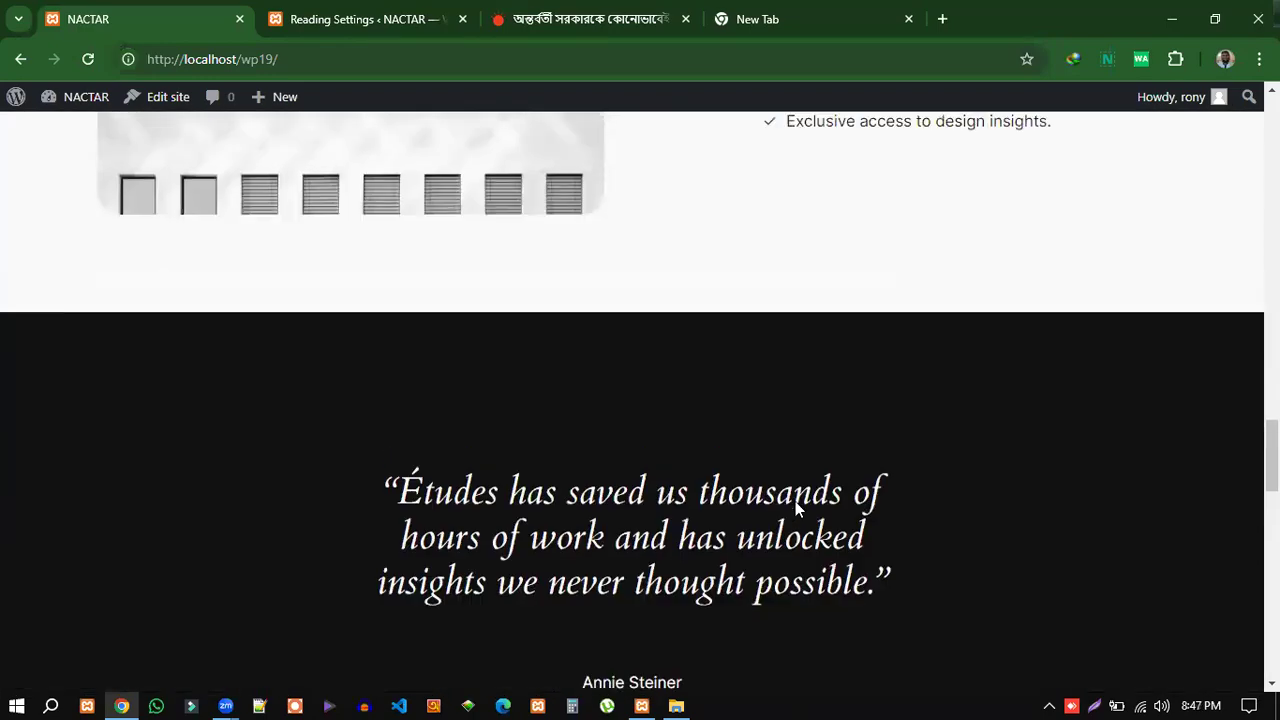
pyautogui.scroll(15, 815, 505)
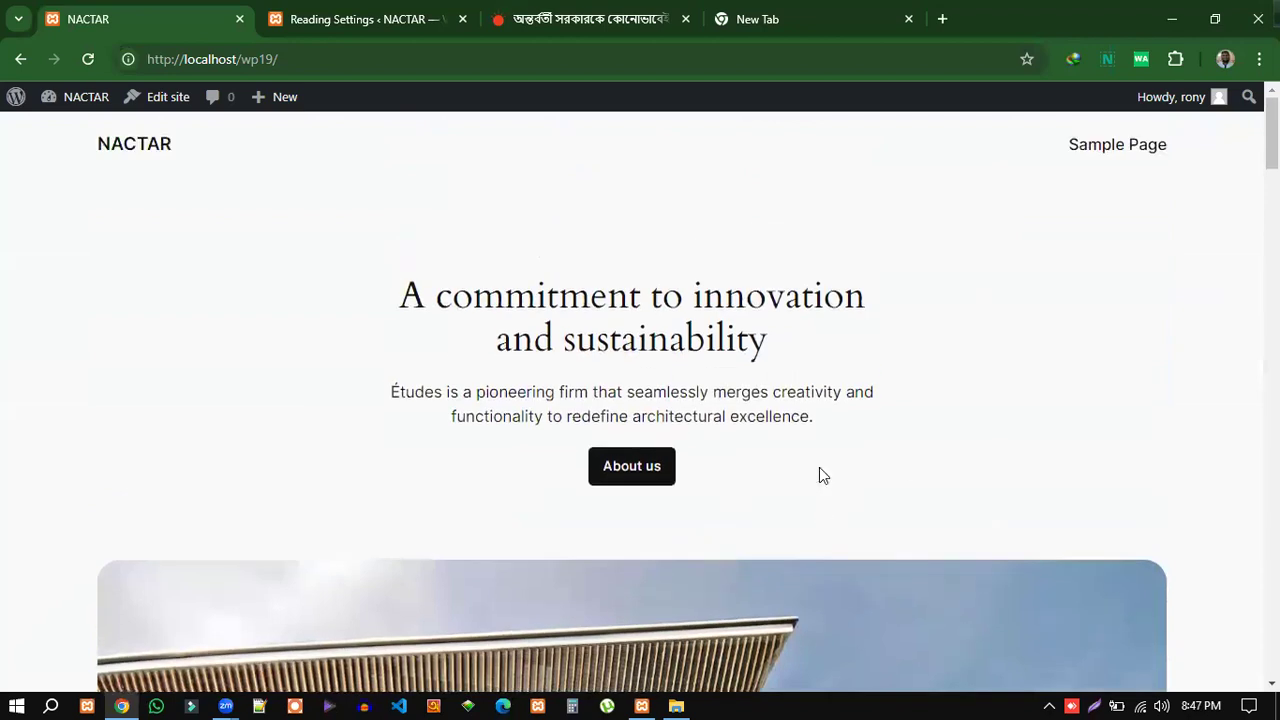
pyautogui.moveTo(396, 298); pyautogui.dragTo(827, 492)
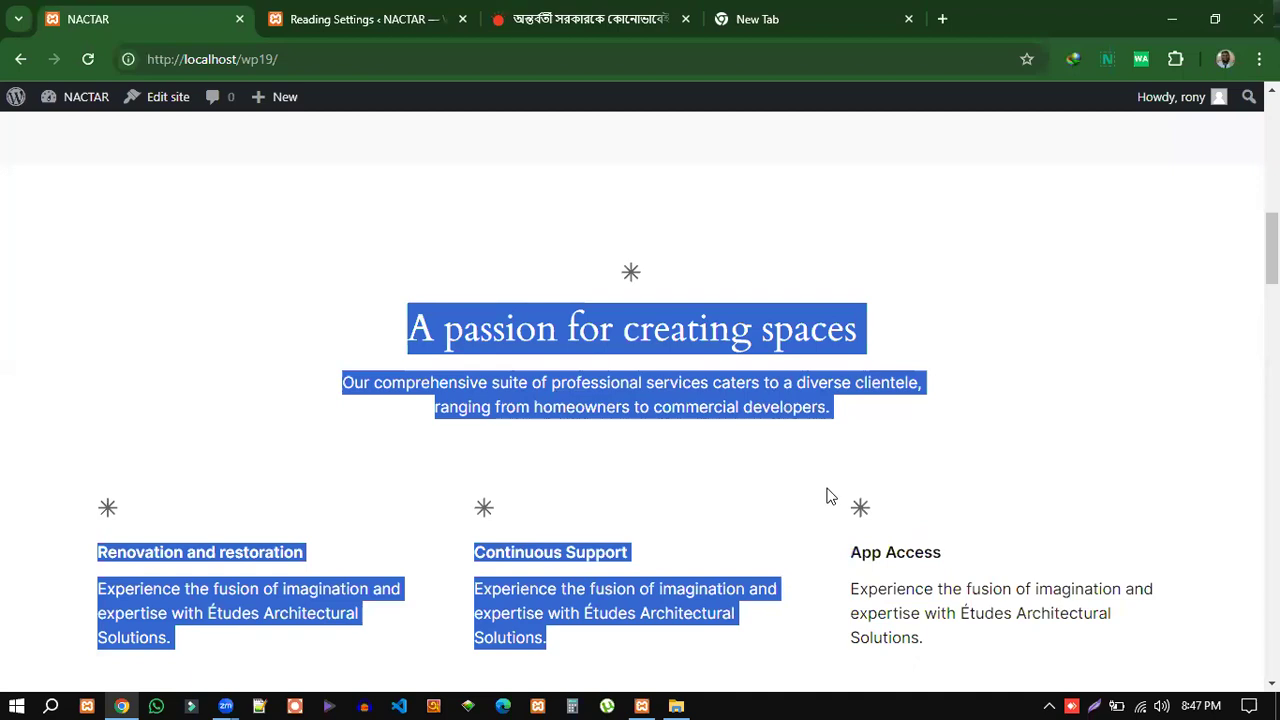
# Select 'A static page' and inspect the Homepage and Posts page lists without choosing any page.
pyautogui.click(350, 18)
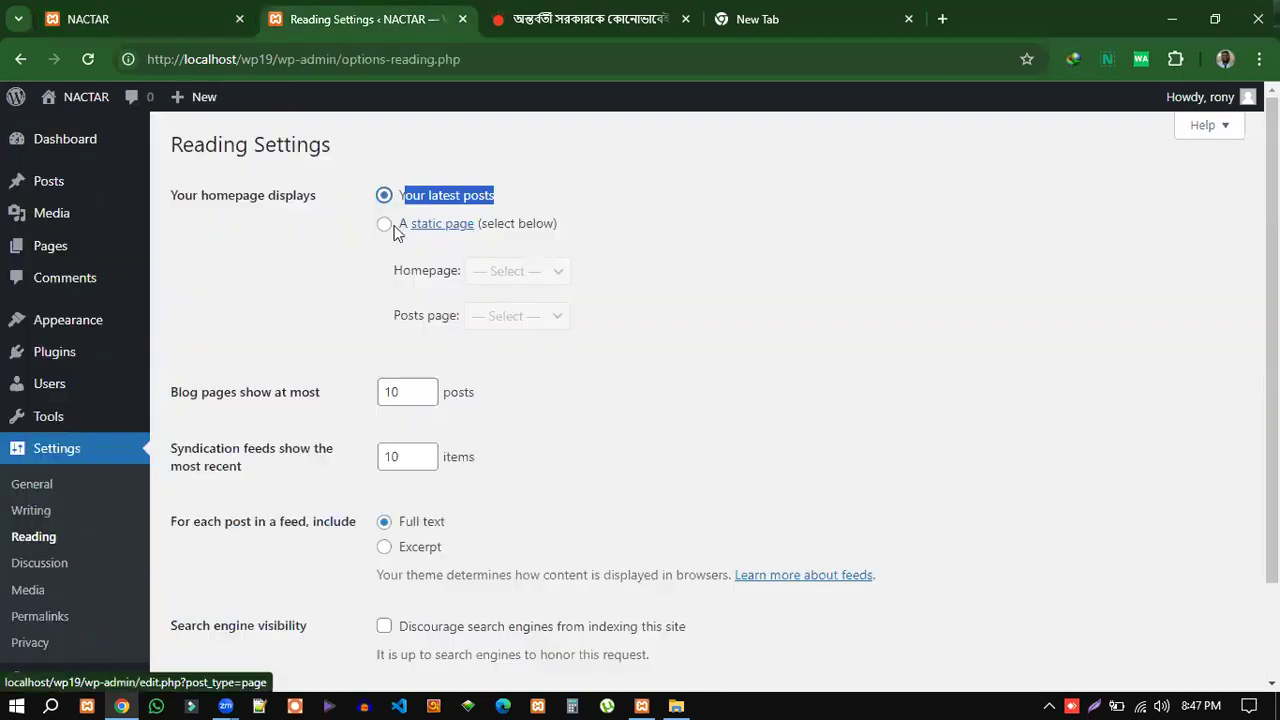
pyautogui.click(384, 224)
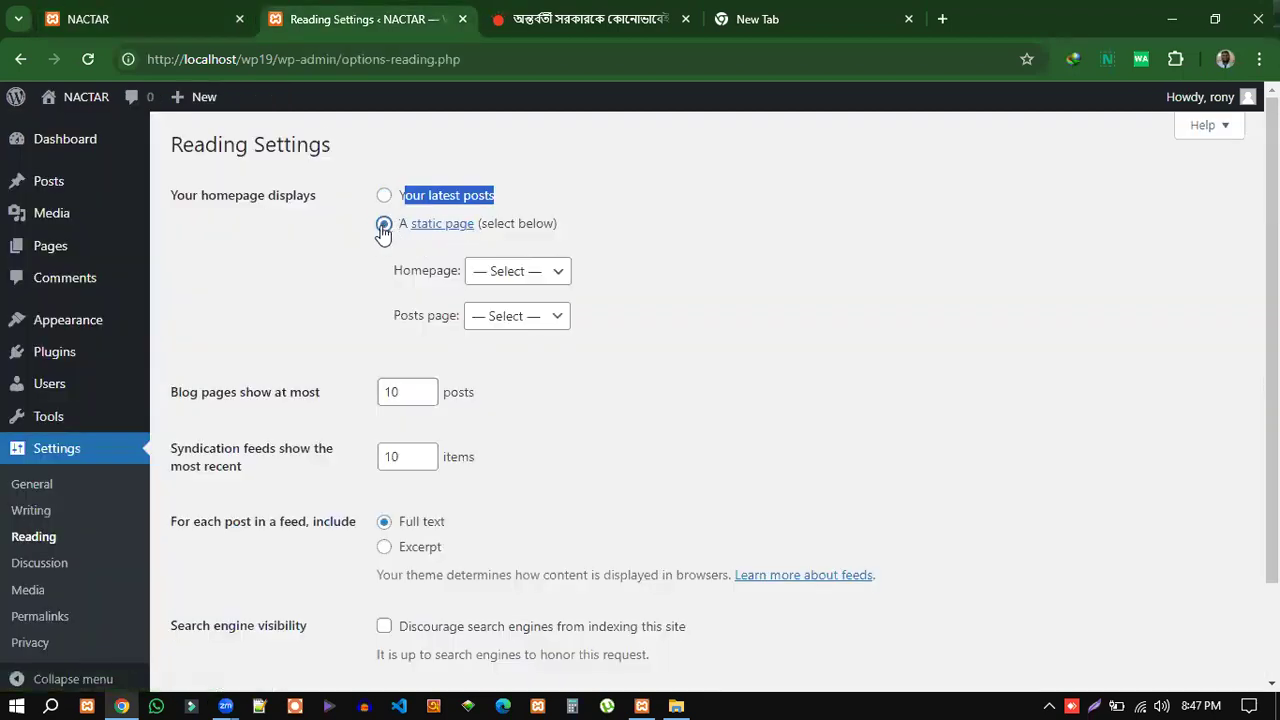
pyautogui.moveTo(390, 271); pyautogui.dragTo(497, 276)
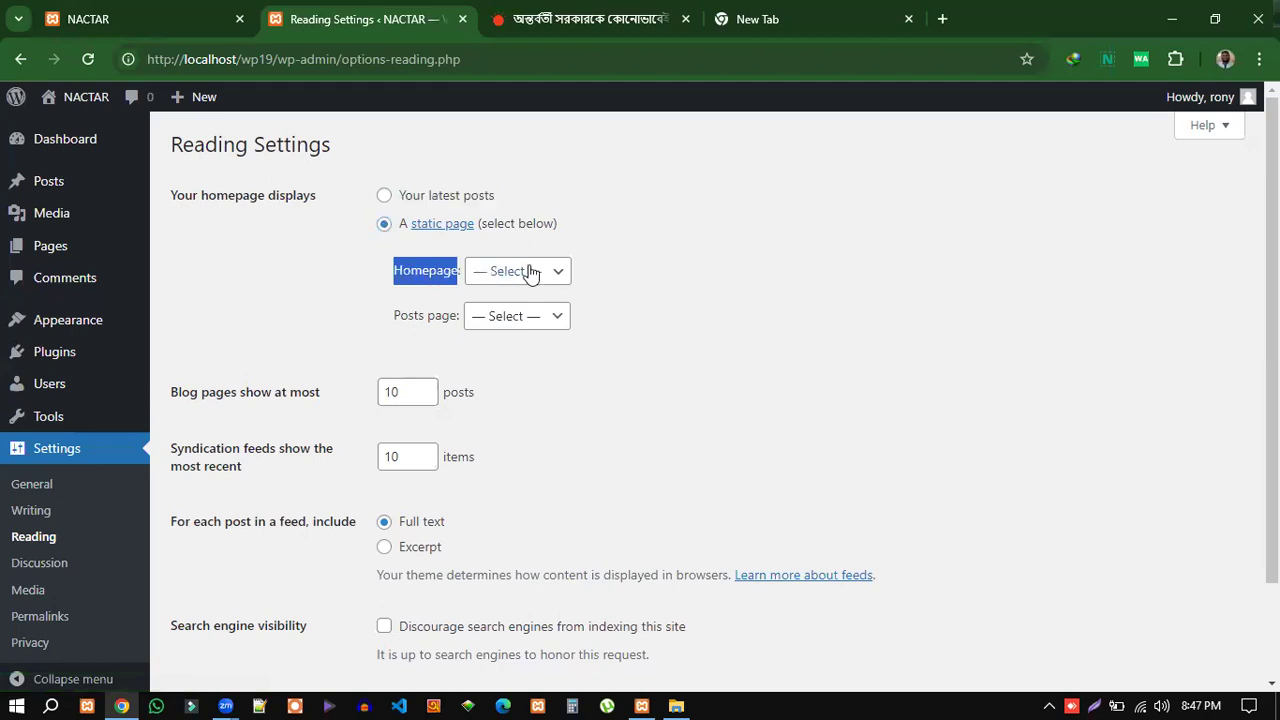
pyautogui.click(399, 320)
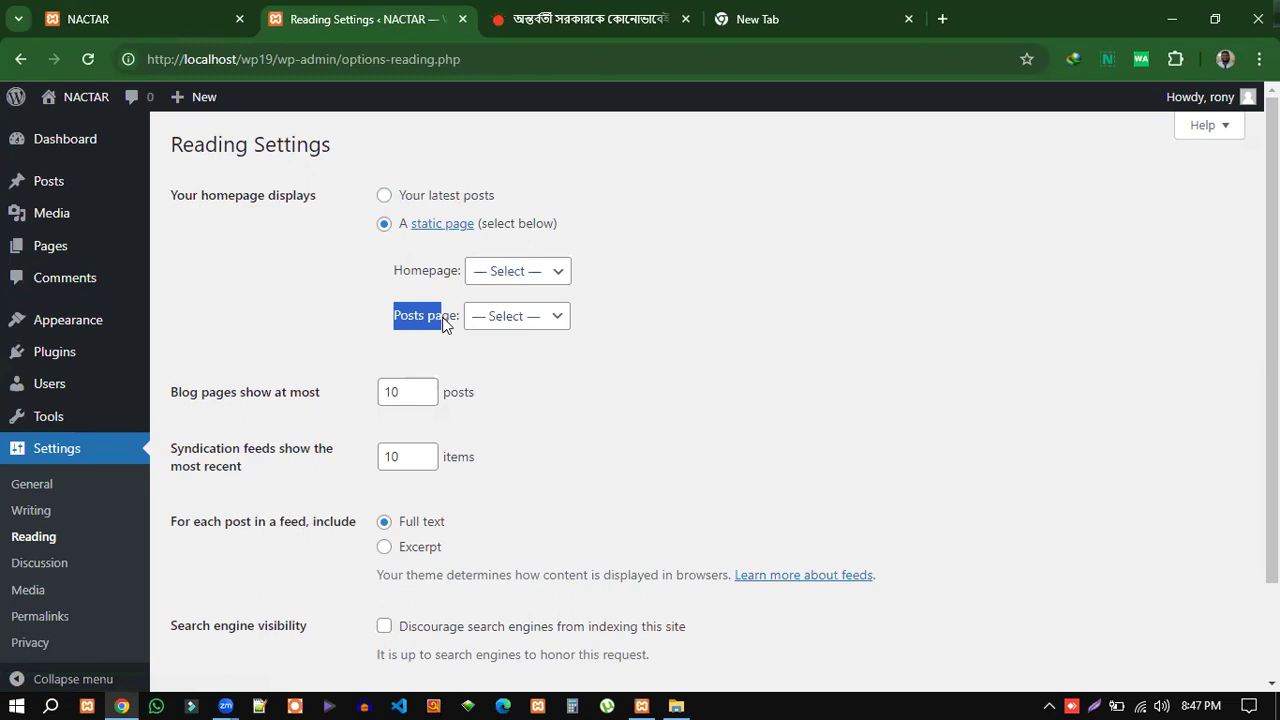
pyautogui.click(514, 316)
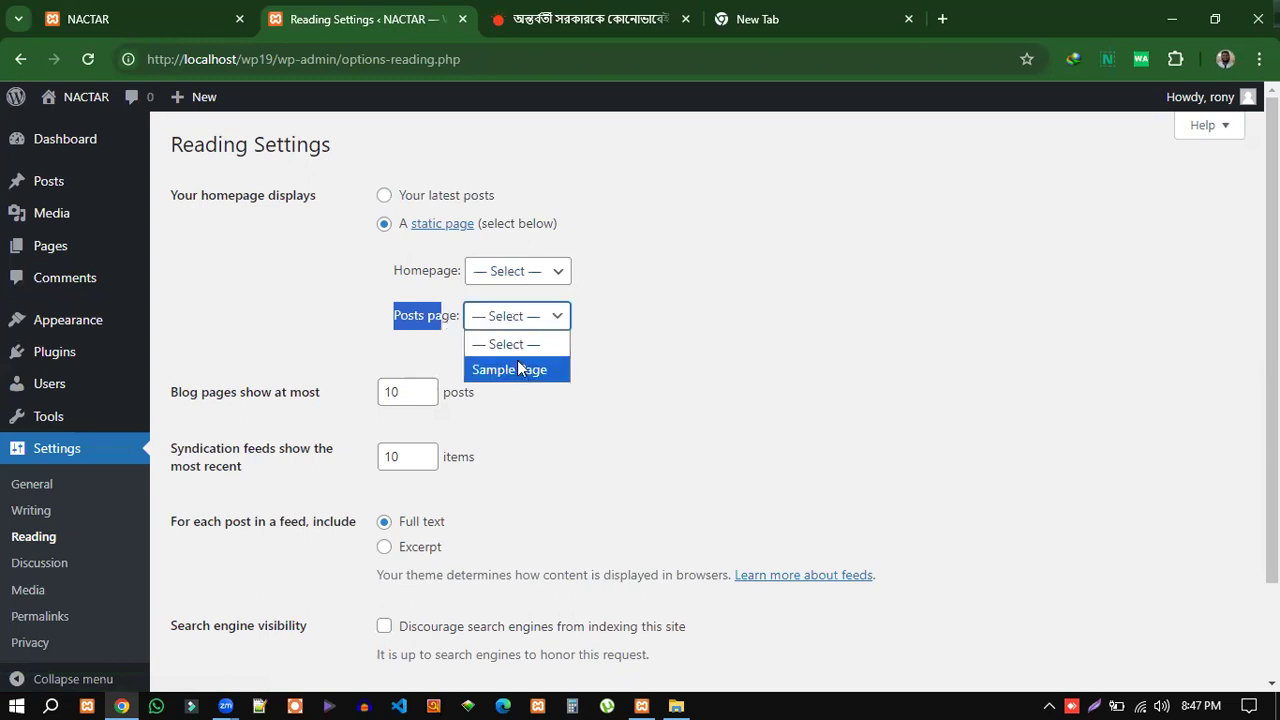
pyautogui.click(658, 332)
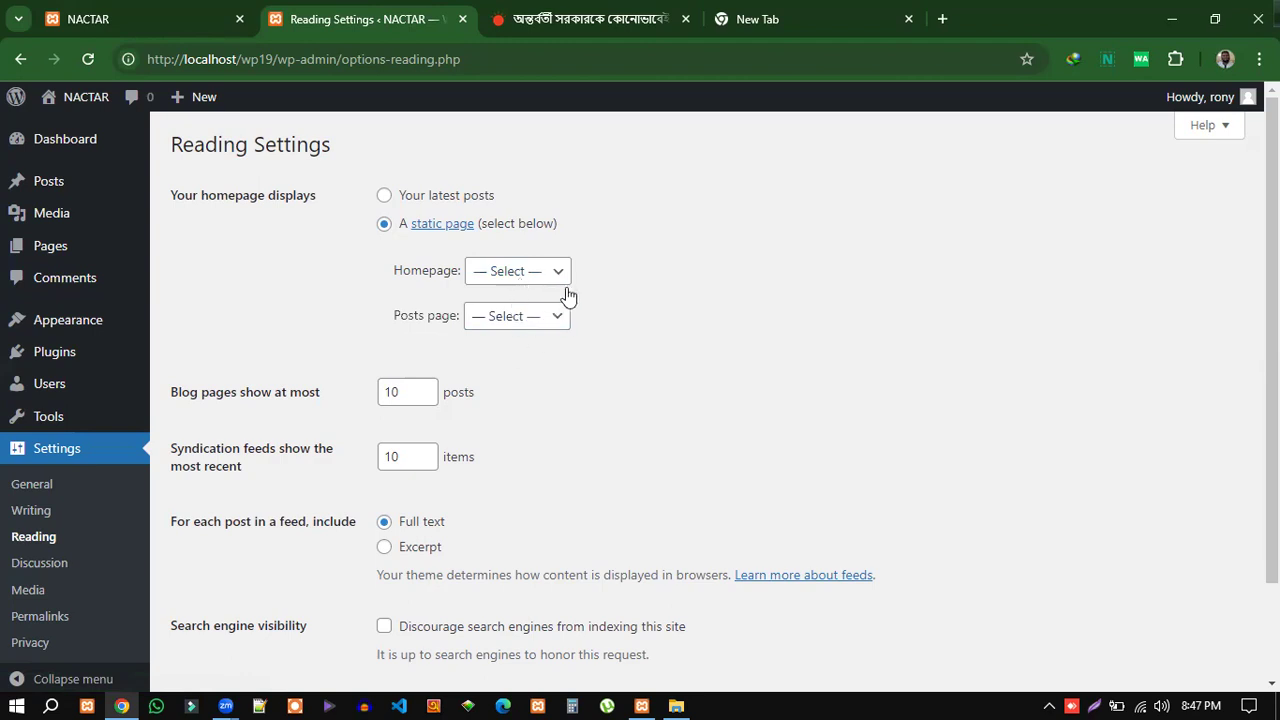
pyautogui.click(510, 273)
pyautogui.click(668, 337)
# Open Prothom Alo's বিনোদন (entertainment) section and scroll down to the end of the page.
pyautogui.click(625, 19)
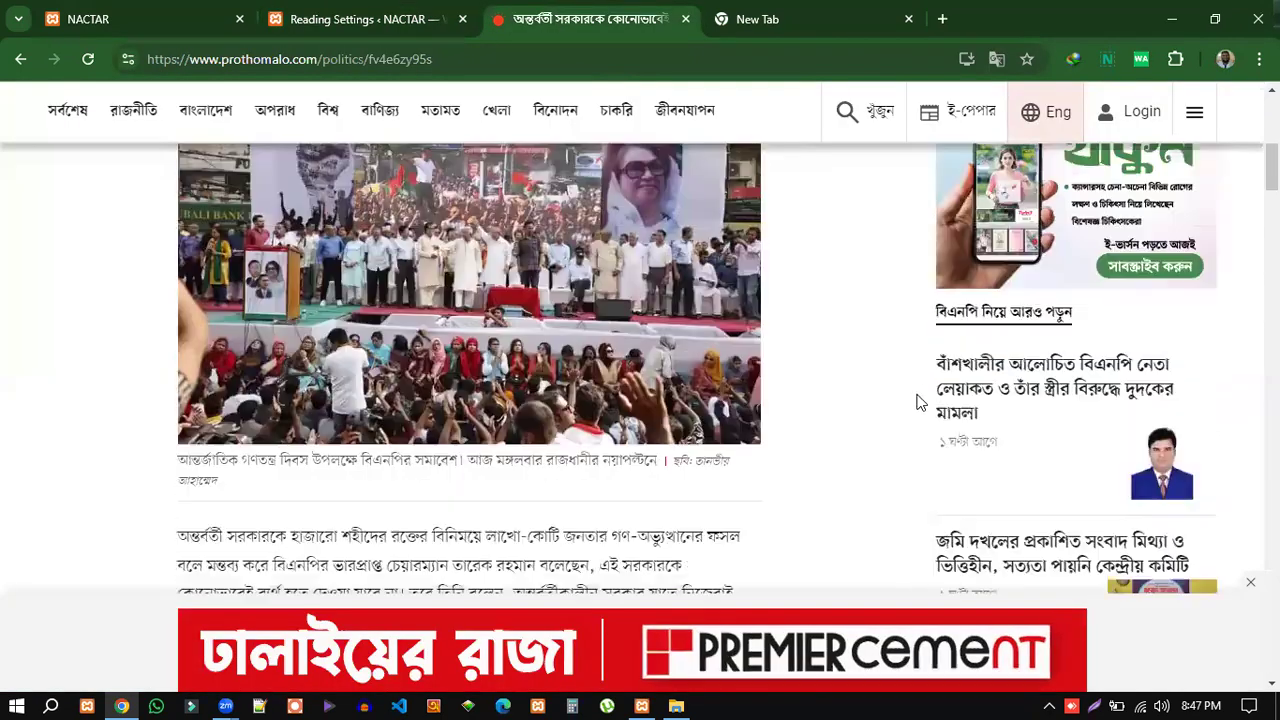
pyautogui.scroll(5, 920, 402)
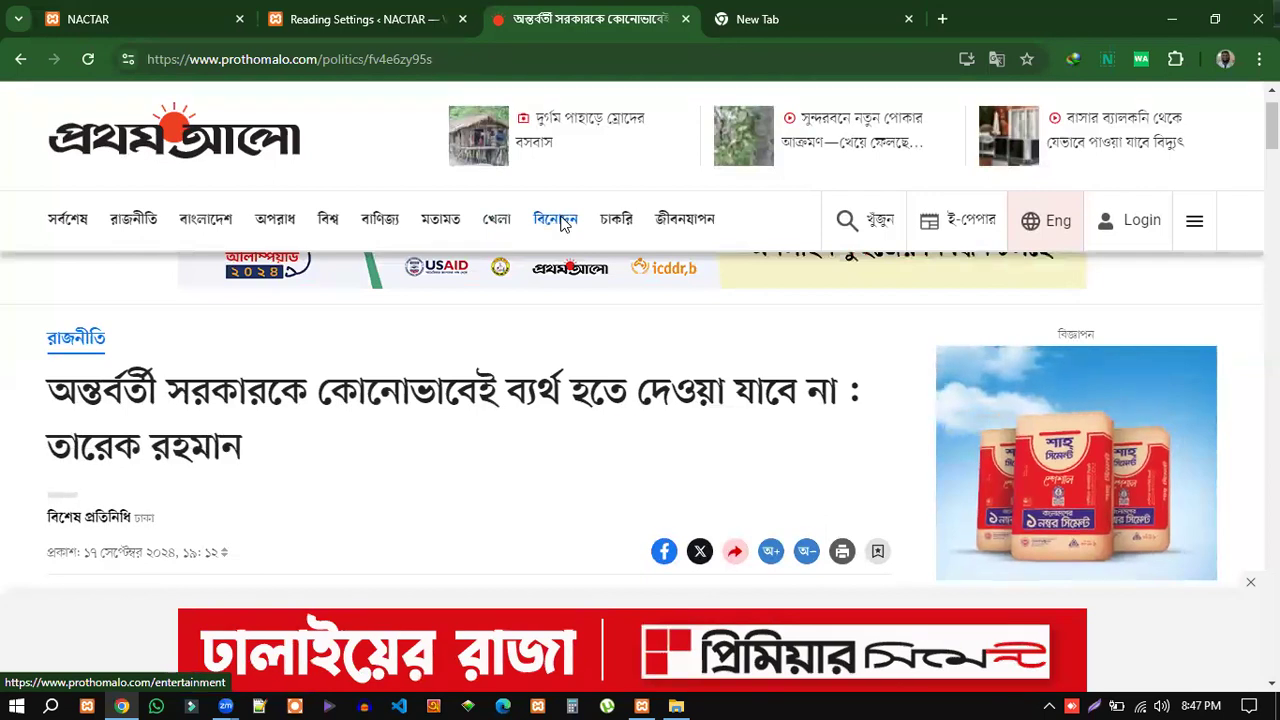
pyautogui.click(556, 219)
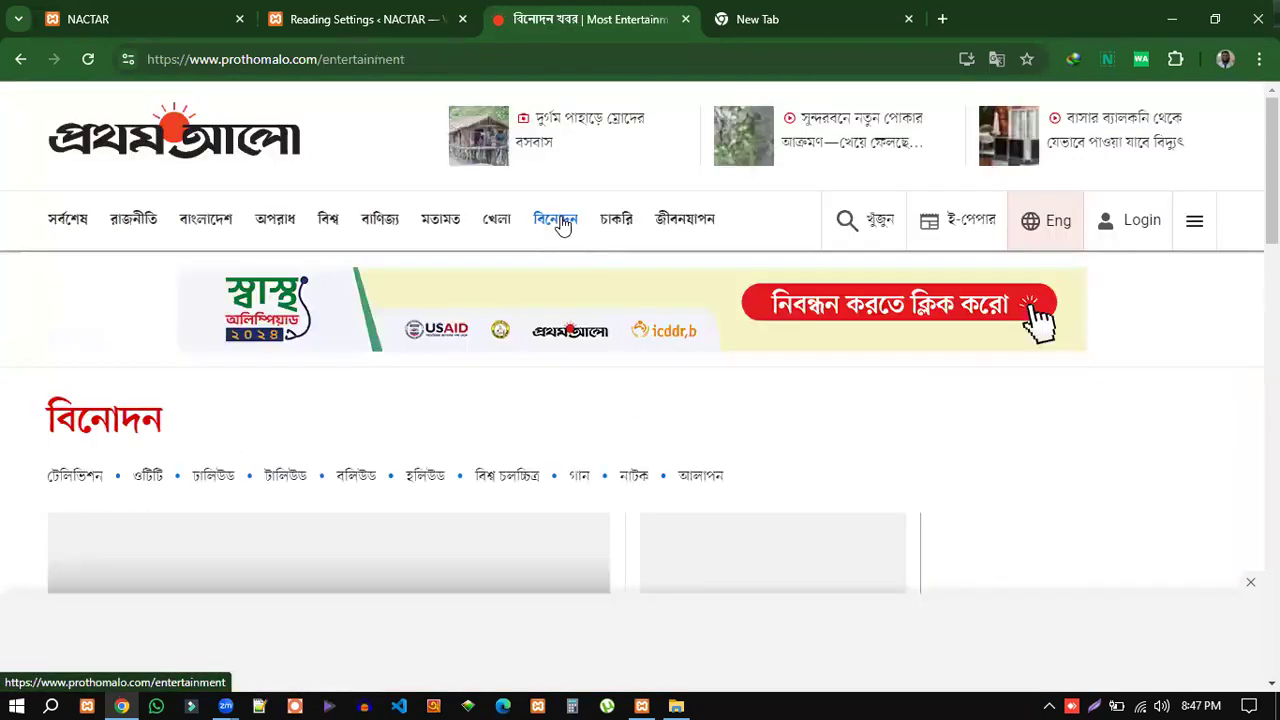
pyautogui.scroll(-8, 562, 445)
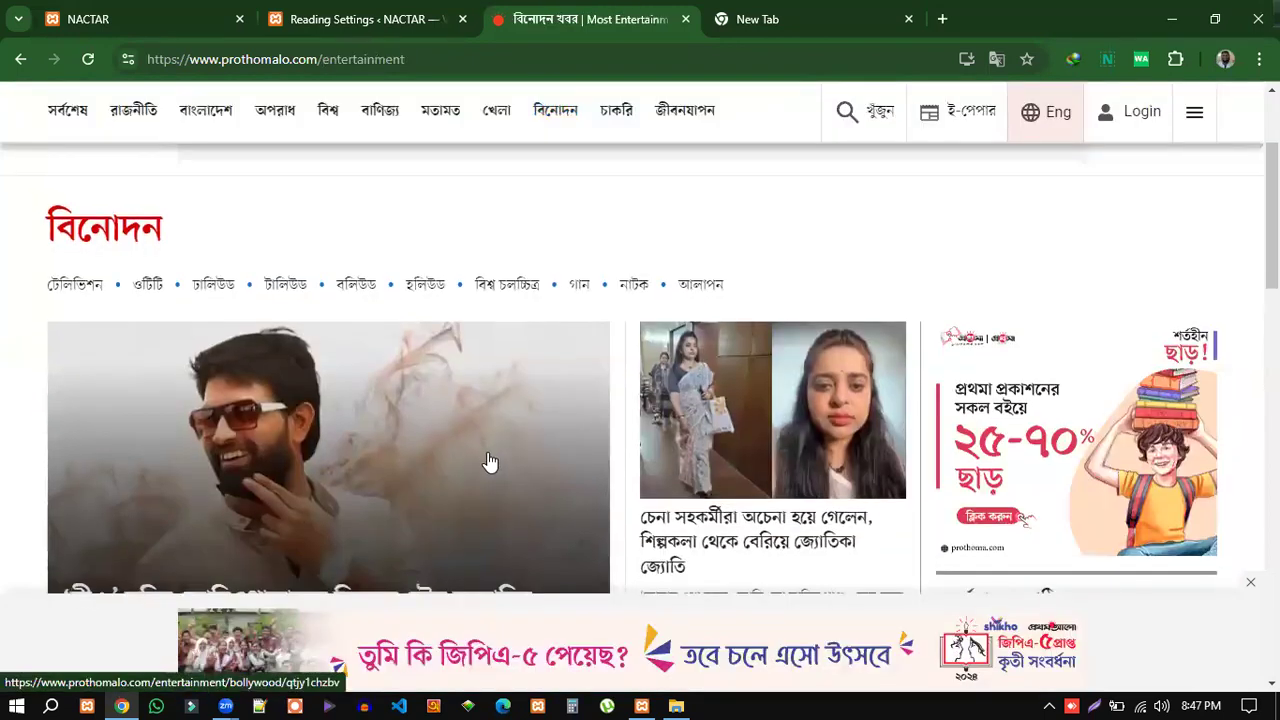
pyautogui.scroll(-2, 503, 437)
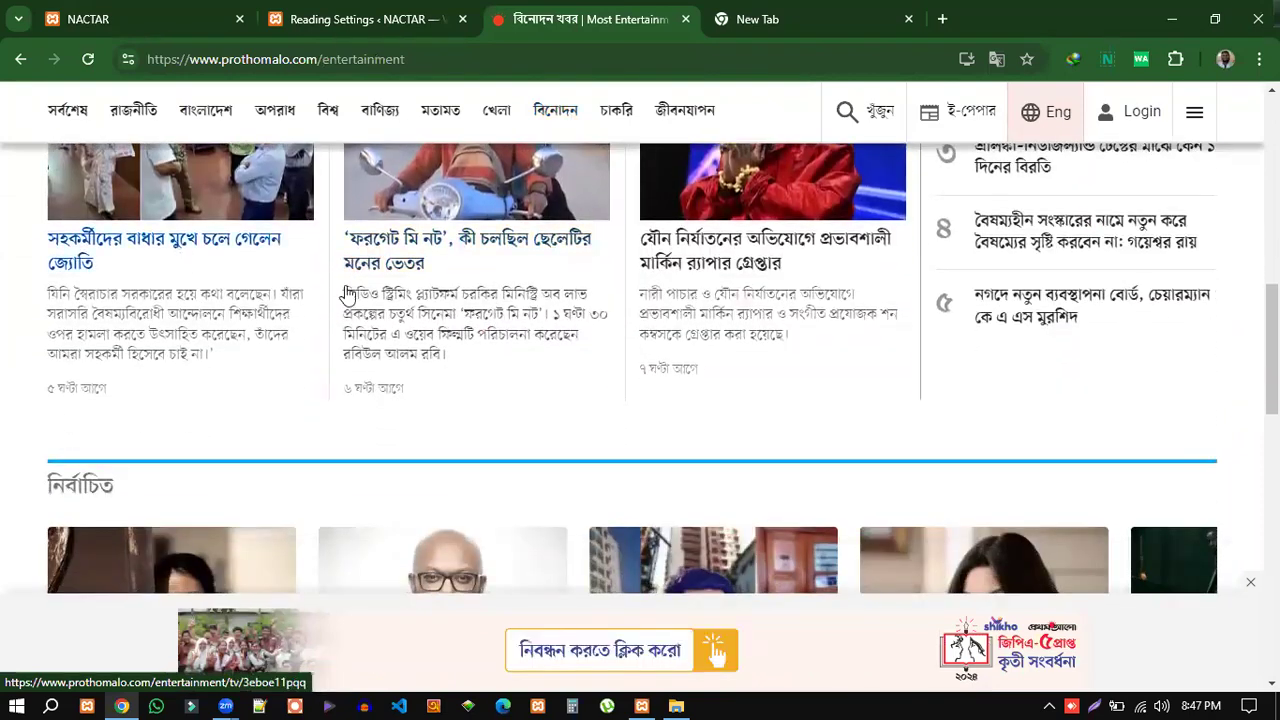
pyautogui.scroll(2, 410, 338)
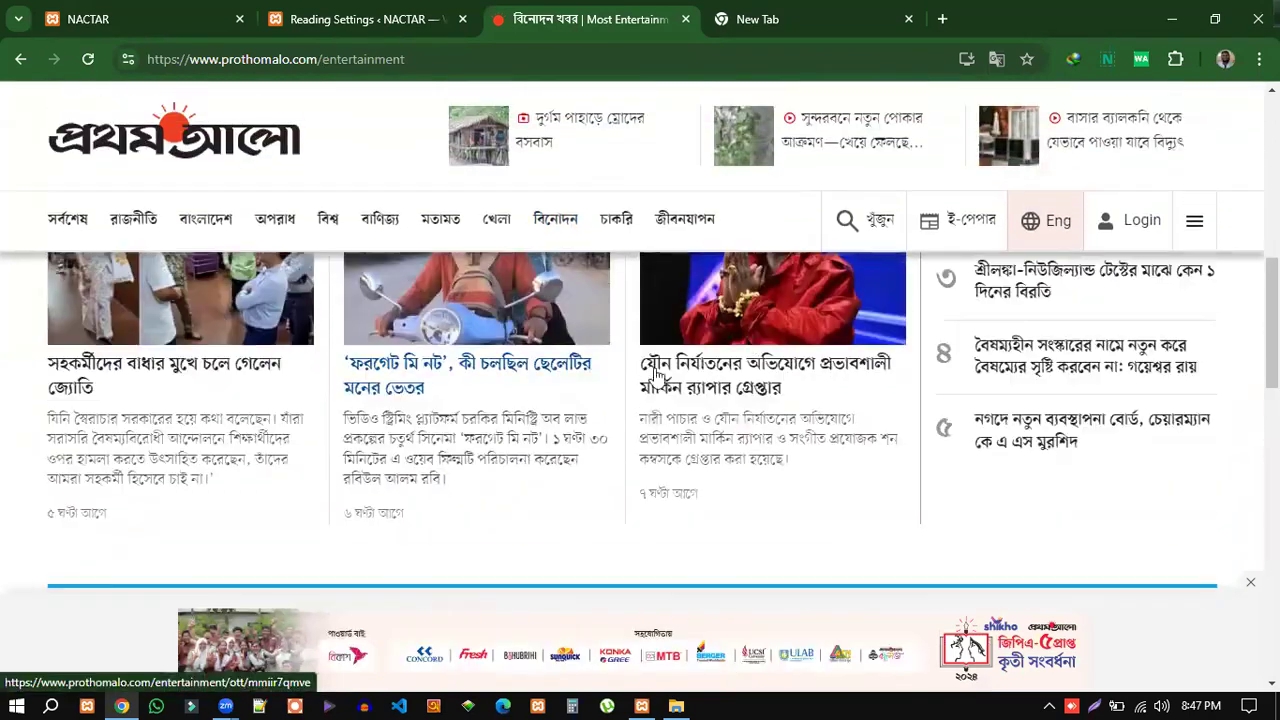
pyautogui.scroll(-5, 450, 360)
pyautogui.scroll(-10, 487, 383)
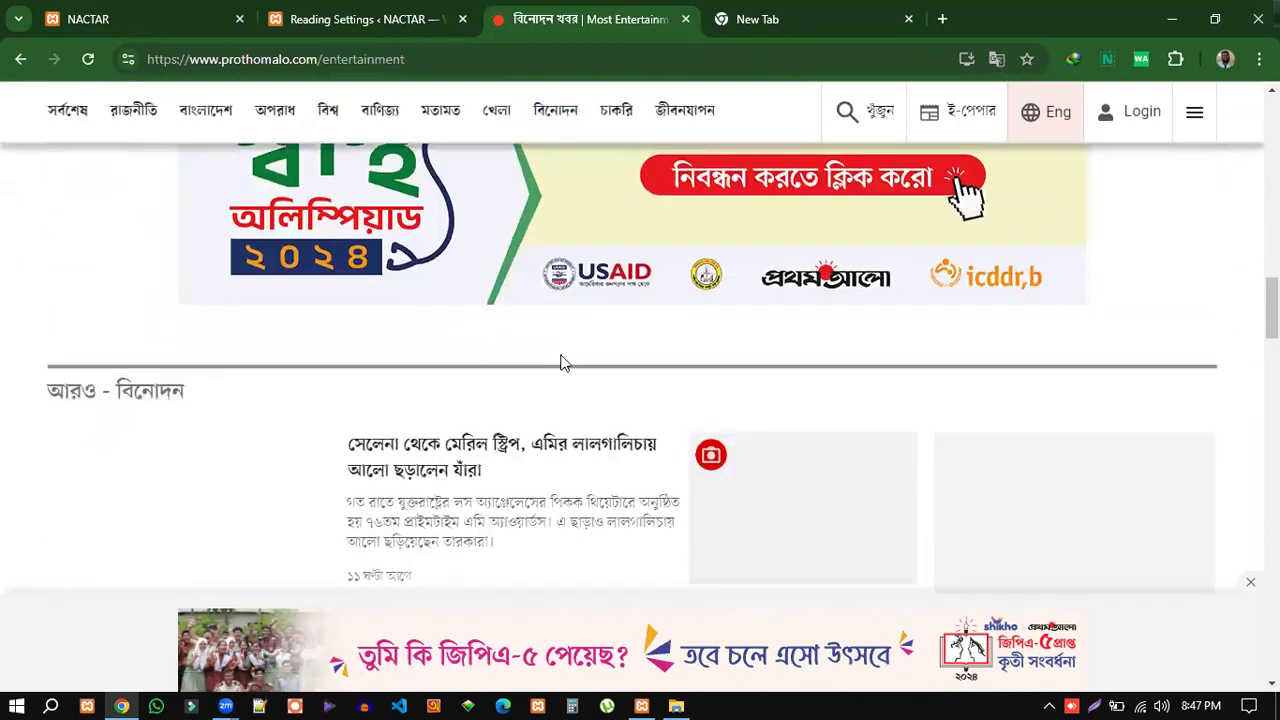
pyautogui.scroll(-12, 521, 400)
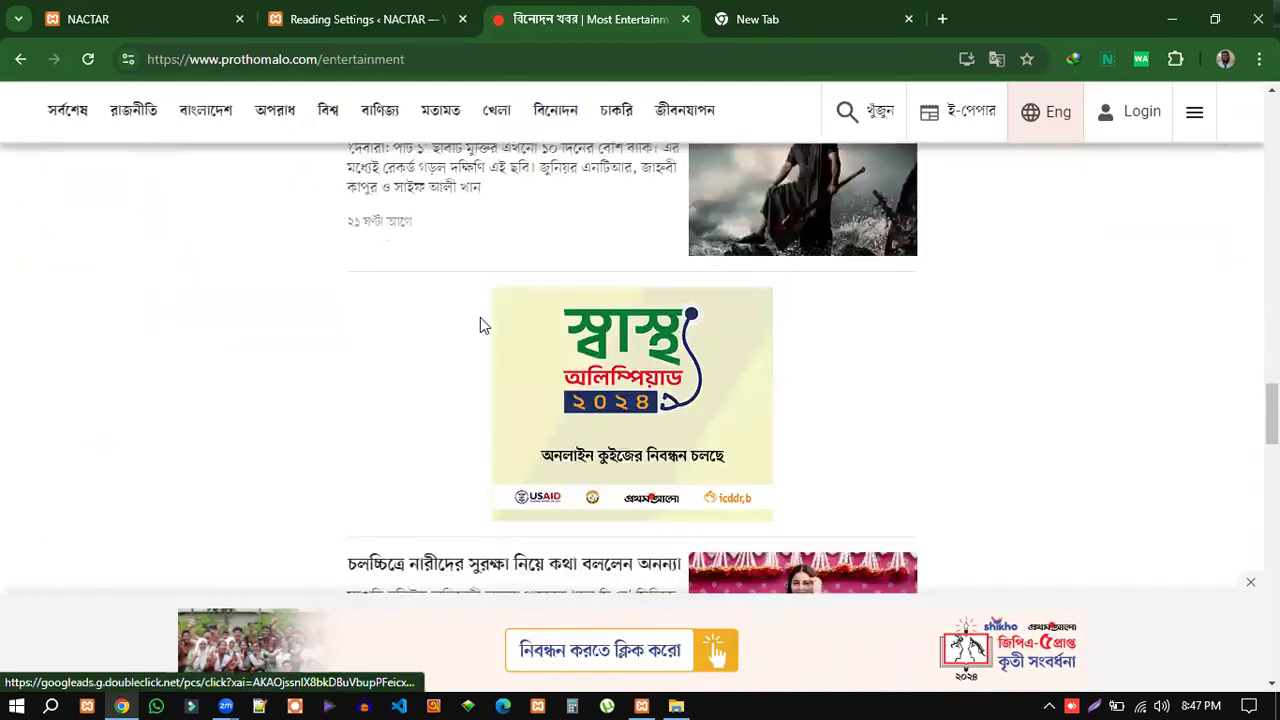
pyautogui.scroll(-12, 487, 300)
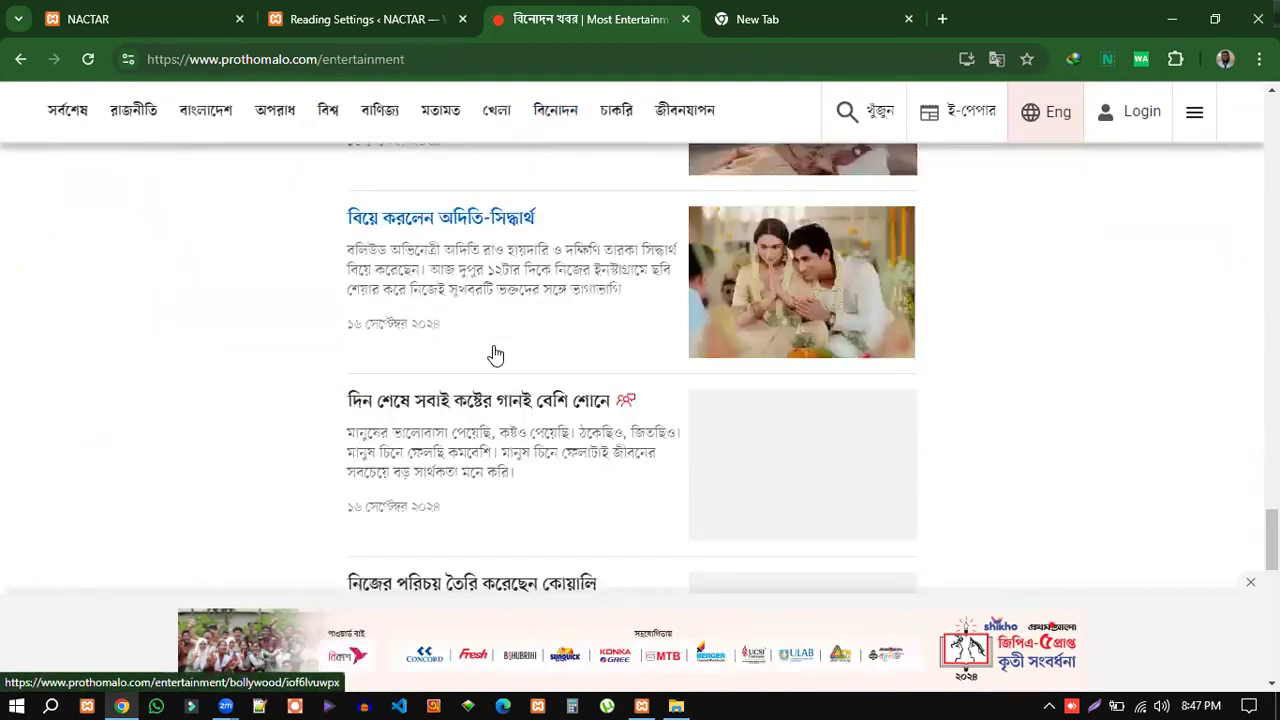
pyautogui.scroll(-2, 502, 464)
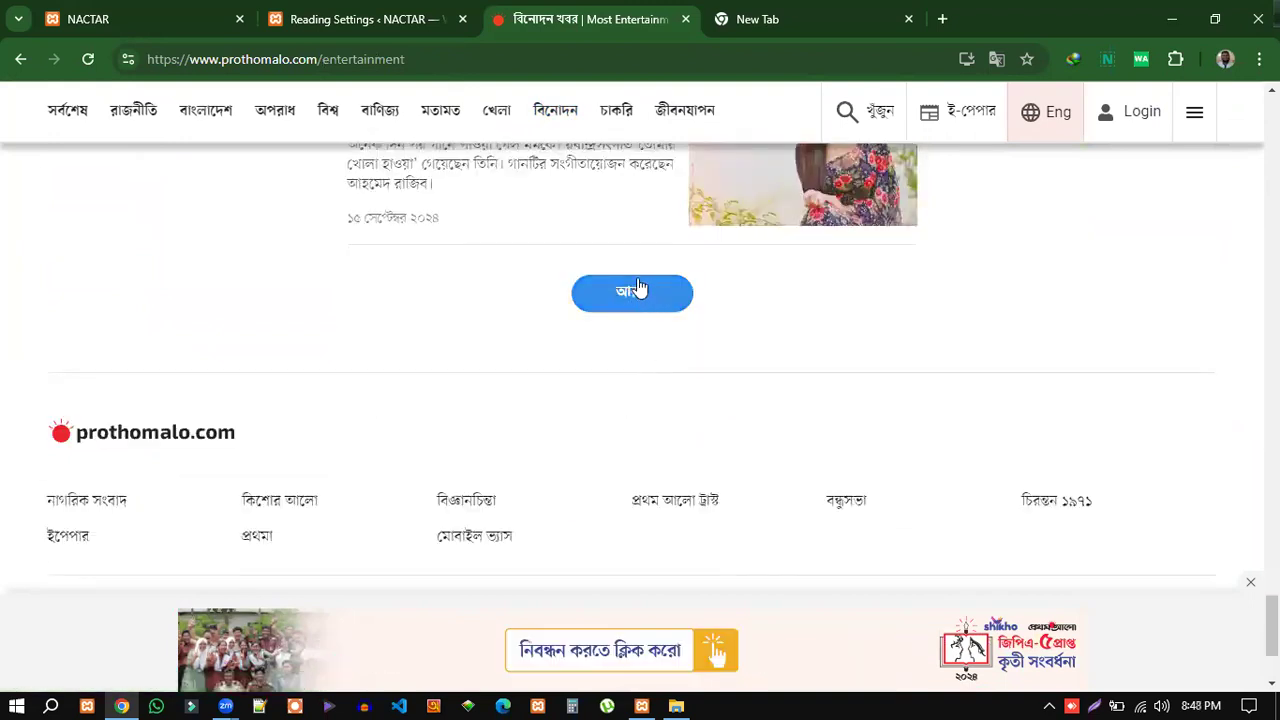
pyautogui.click(360, 20)
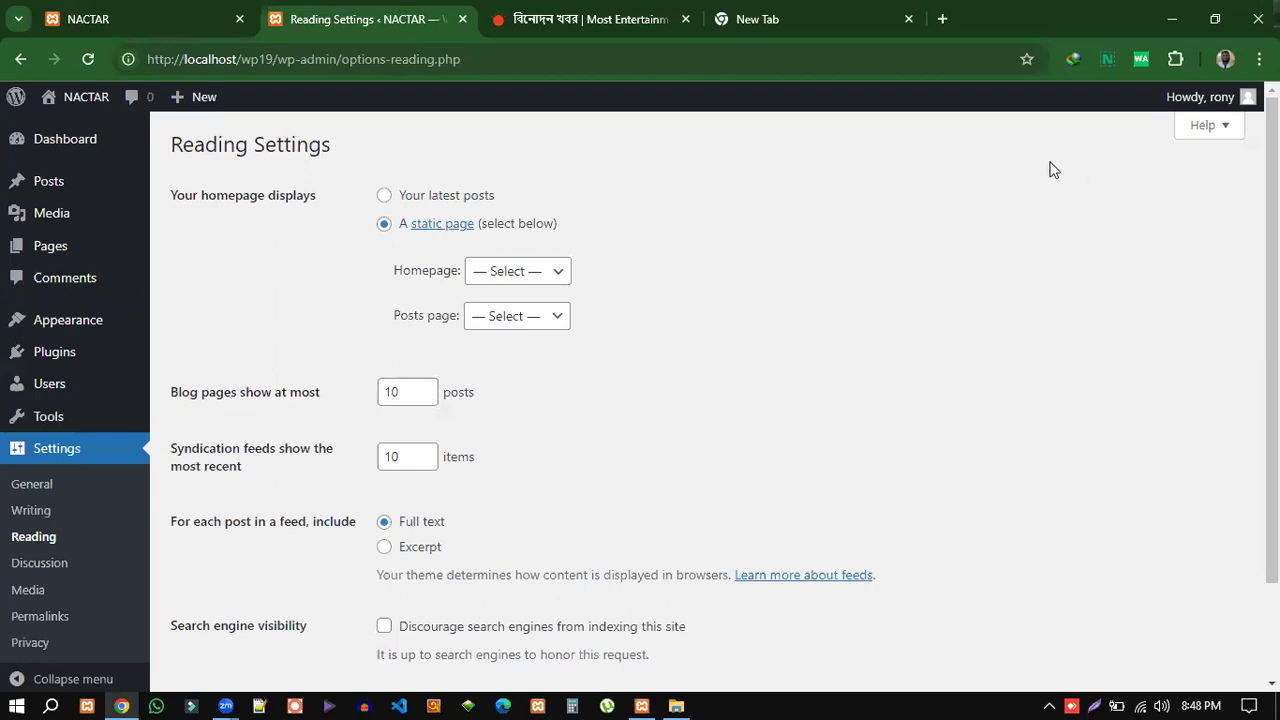
pyautogui.doubleClick(385, 392)
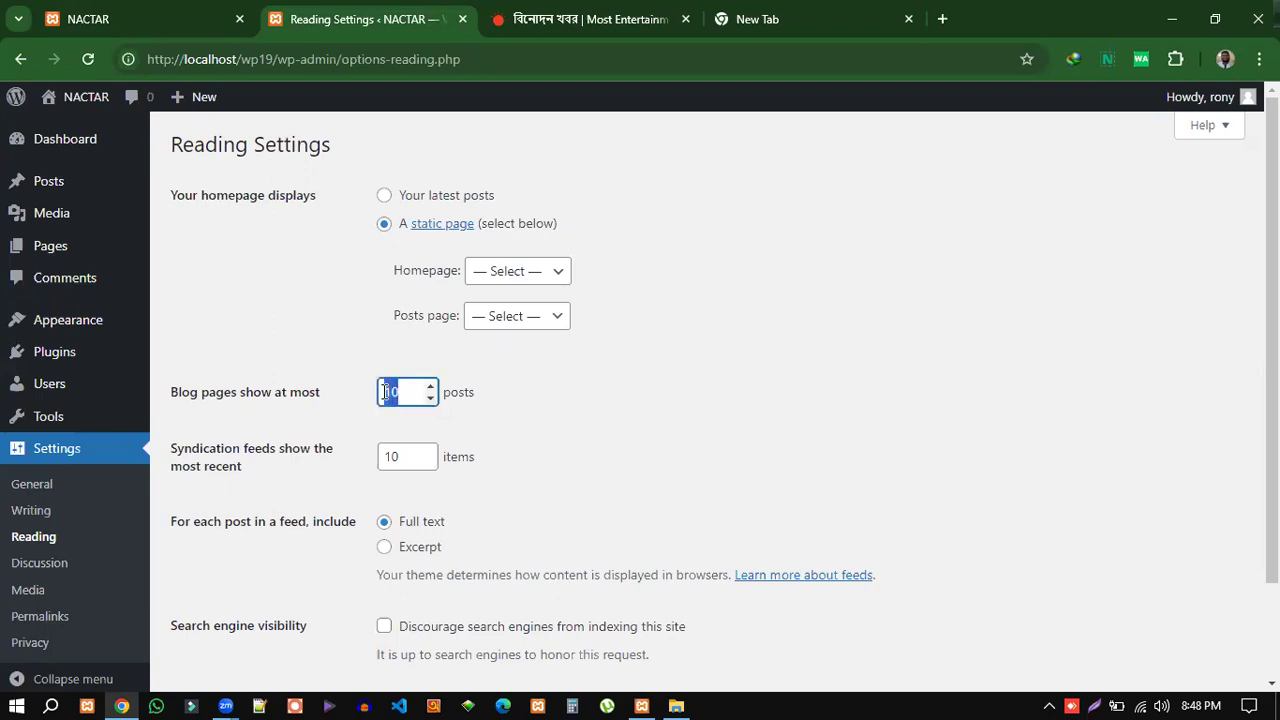
pyautogui.click(585, 400)
pyautogui.doubleClick(385, 392)
pyautogui.write('10')
pyautogui.doubleClick(406, 390)
pyautogui.scroll(-2, 849, 484)
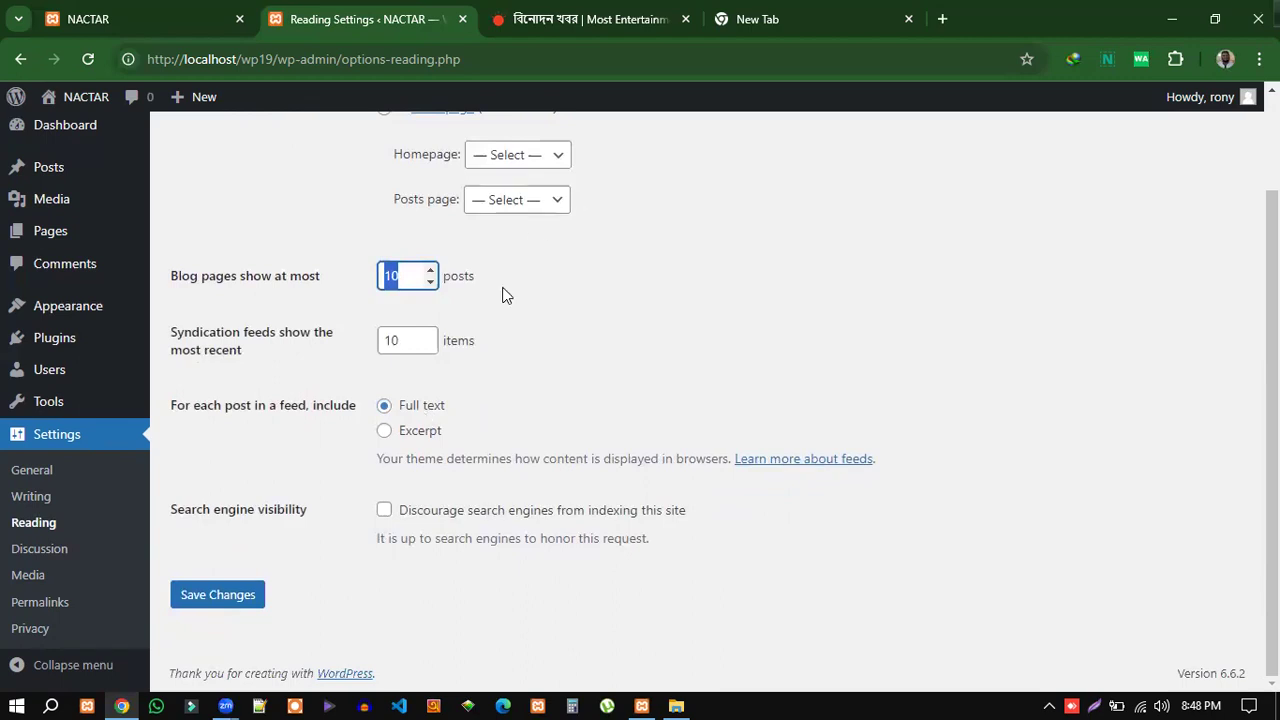
pyautogui.click(603, 15)
pyautogui.scroll(3, 905, 352)
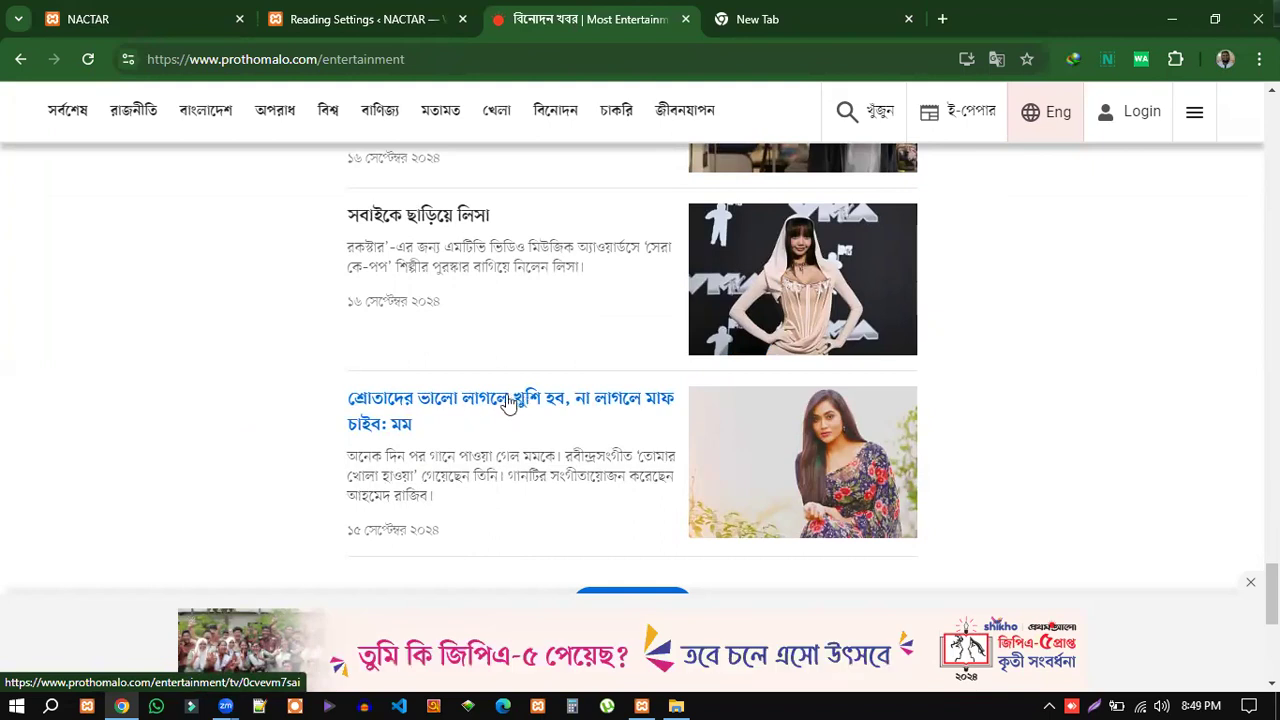
# Read a TV story from the entertainment page, then return to the Reading Settings tab.
pyautogui.click(507, 404)
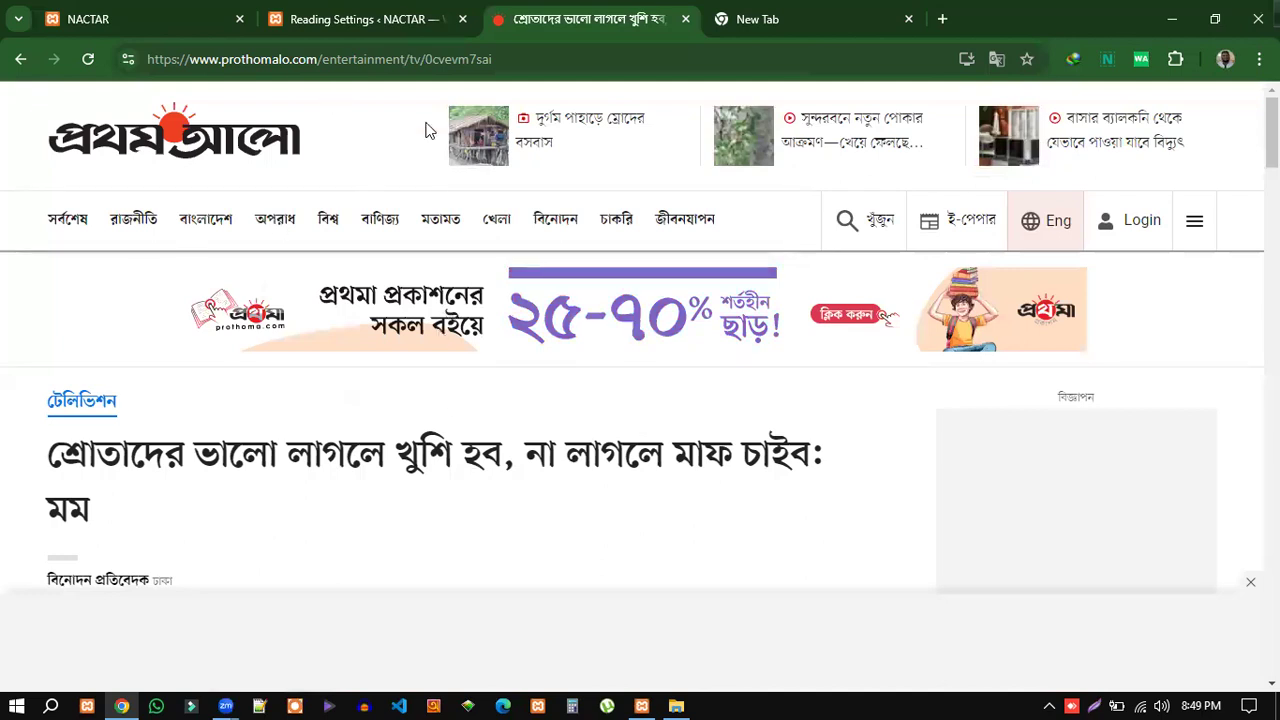
pyautogui.scroll(-2, 420, 437)
pyautogui.scroll(-4, 410, 400)
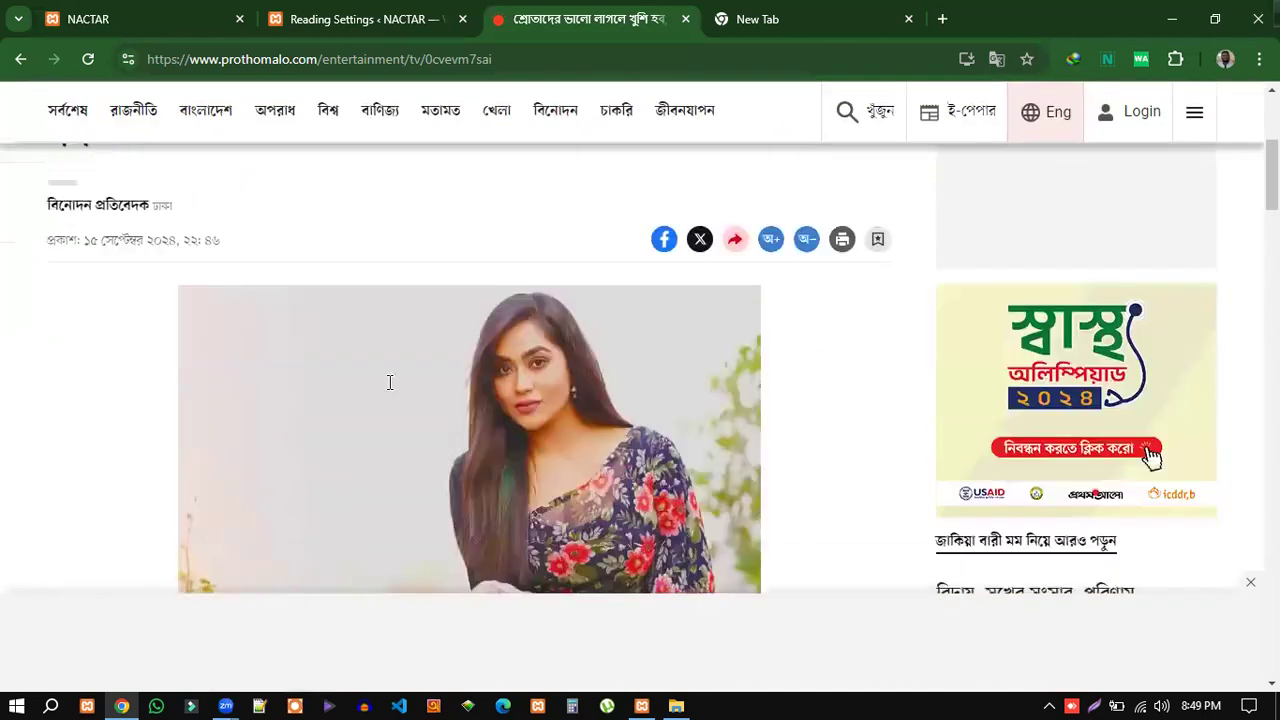
pyautogui.scroll(3, 40, 366)
pyautogui.scroll(-7, 417, 423)
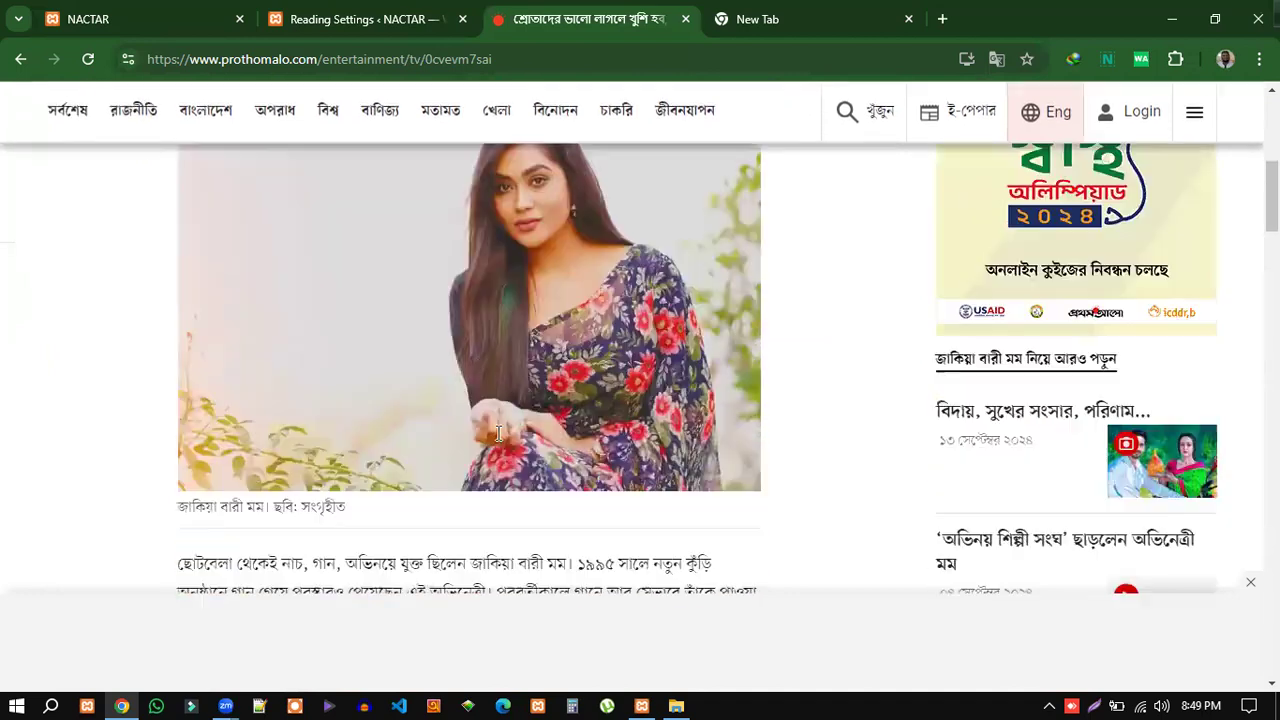
pyautogui.scroll(-5, 430, 400)
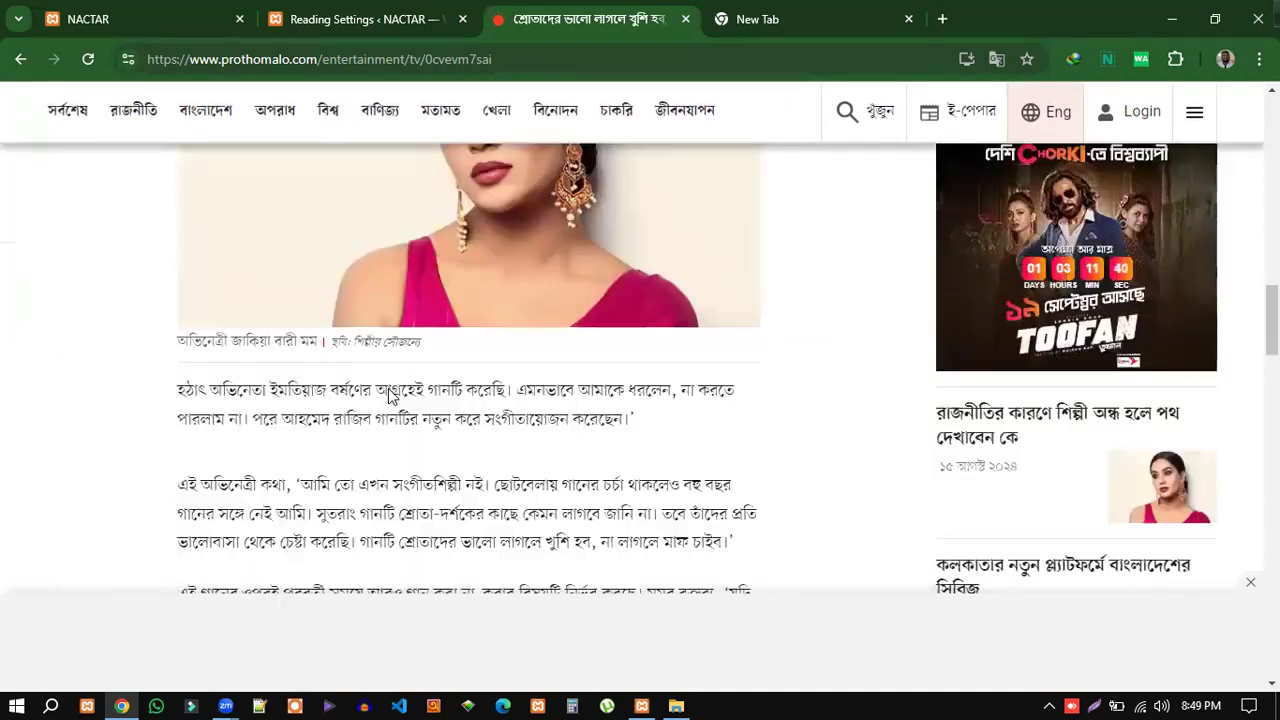
pyautogui.scroll(-8, 460, 394)
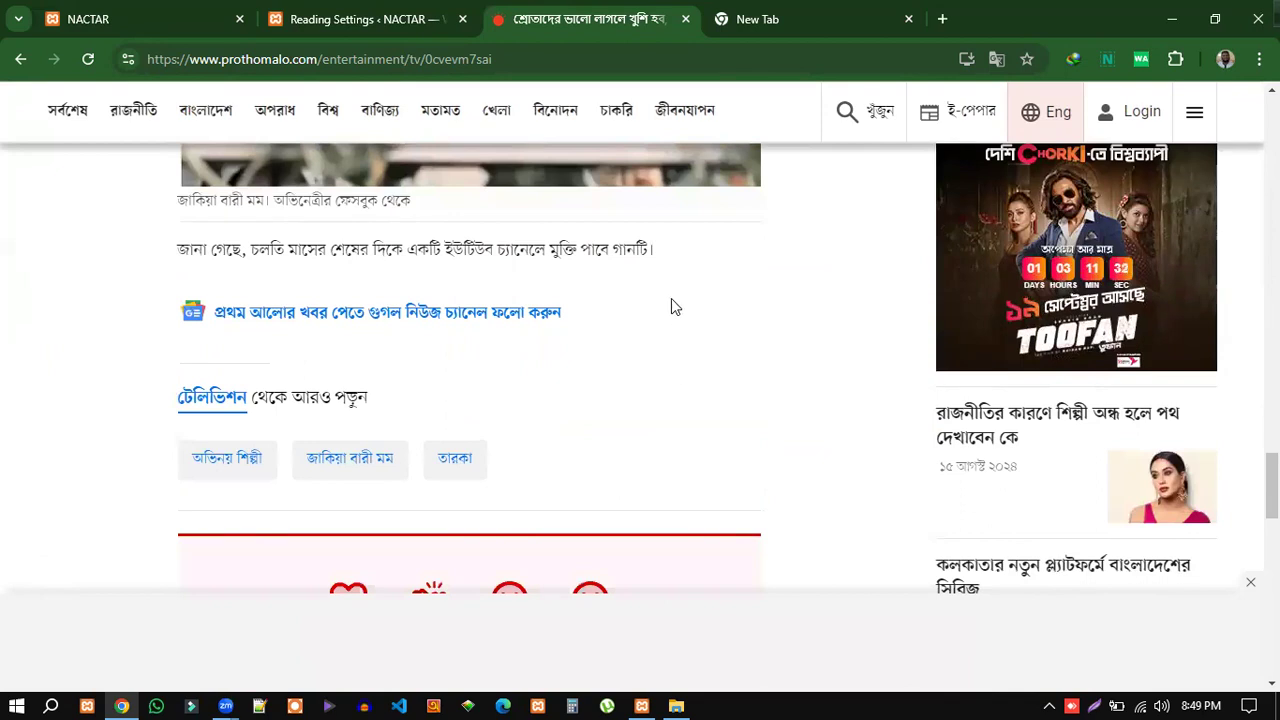
pyautogui.click(355, 18)
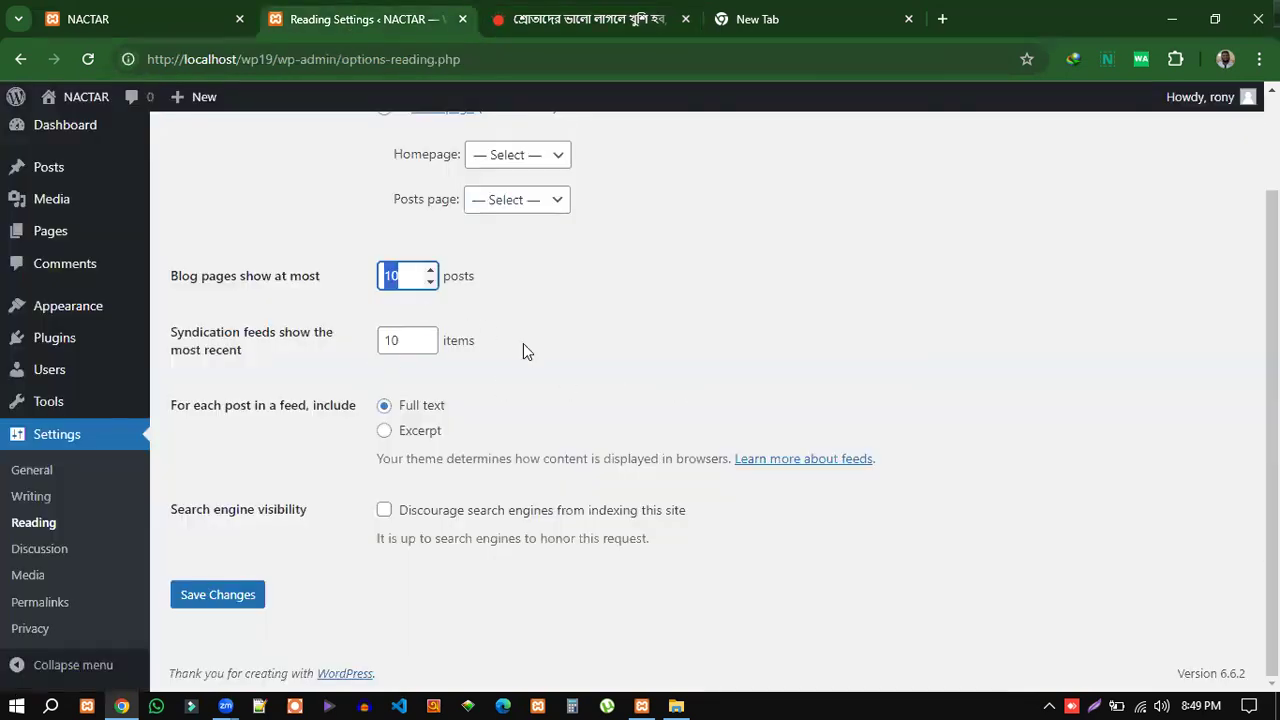
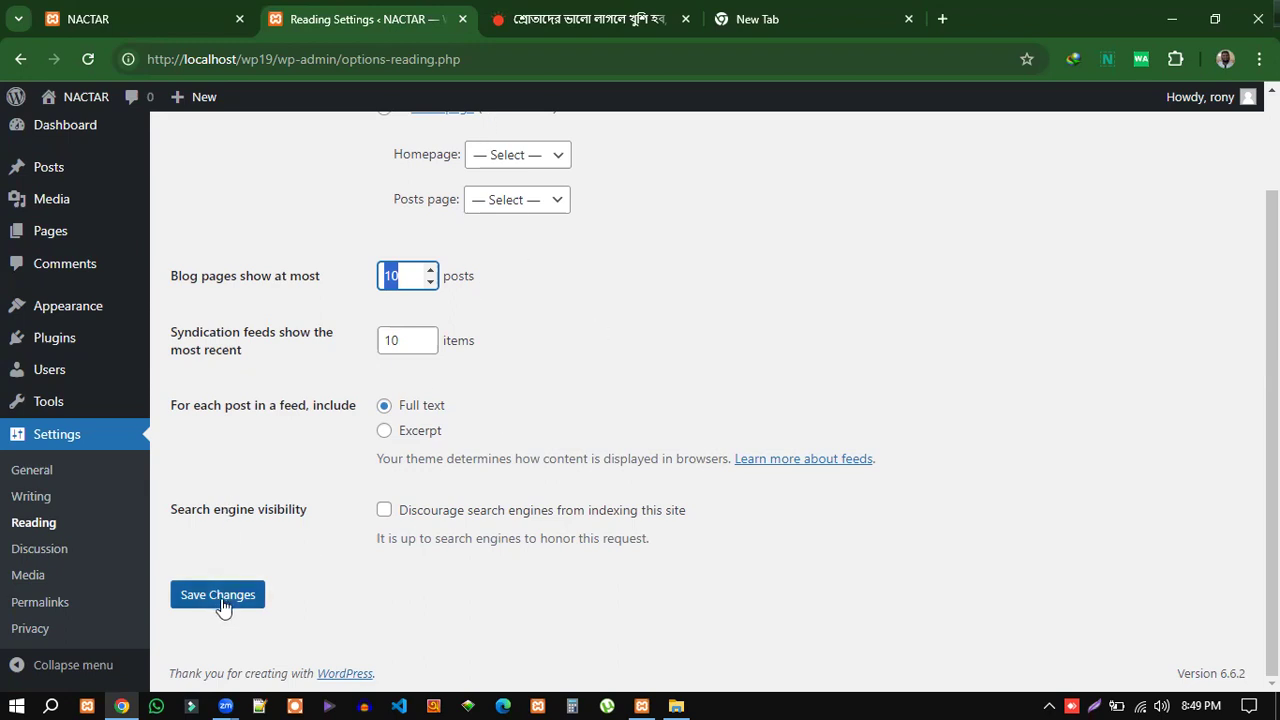
# Open Discussion Settings, then switch to the news article tab.
pyautogui.click(39, 549)
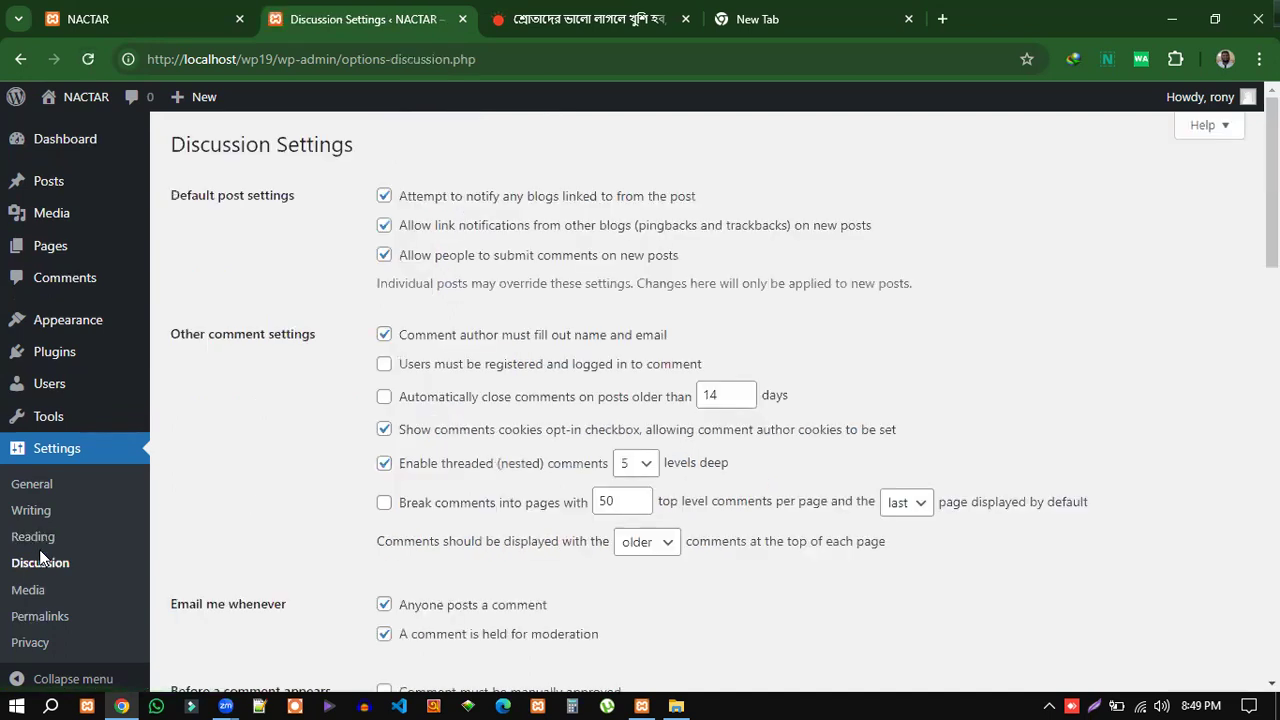
pyautogui.click(547, 28)
# Scroll to the Prothom Alo article's comment box and focus it, then return to Discussion Settings.
pyautogui.scroll(-3, 780, 523)
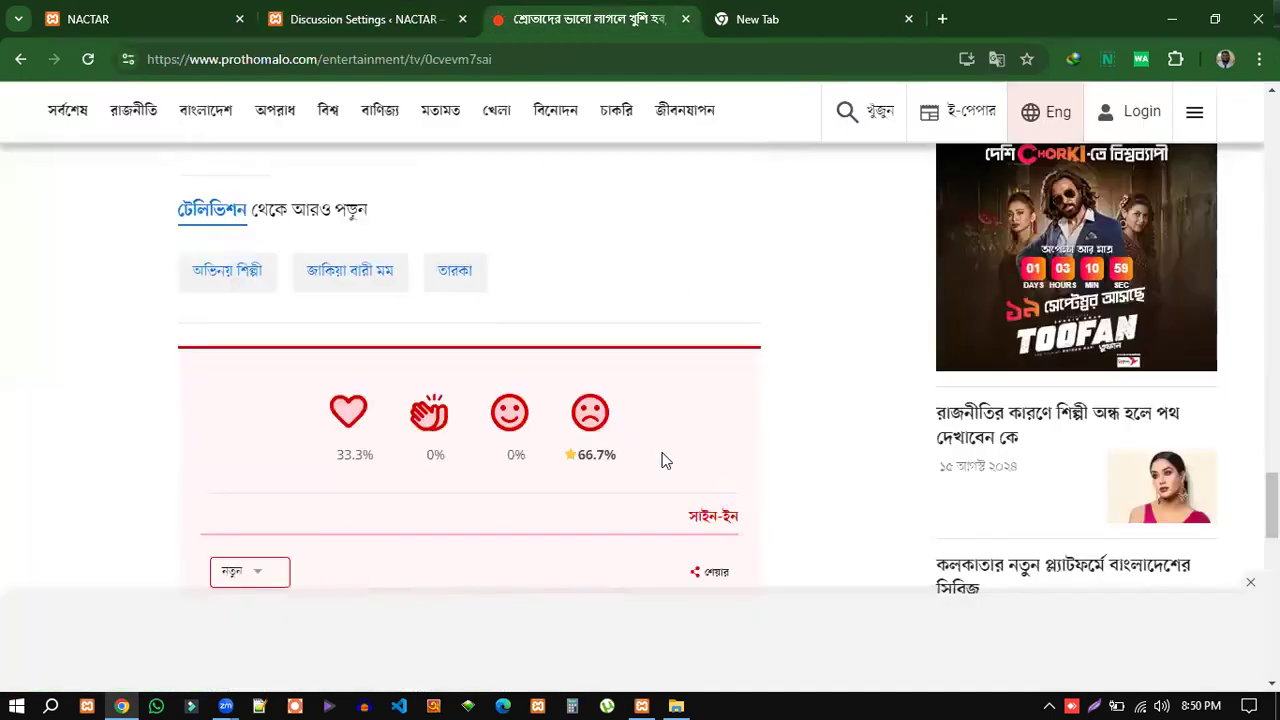
pyautogui.scroll(-2, 582, 460)
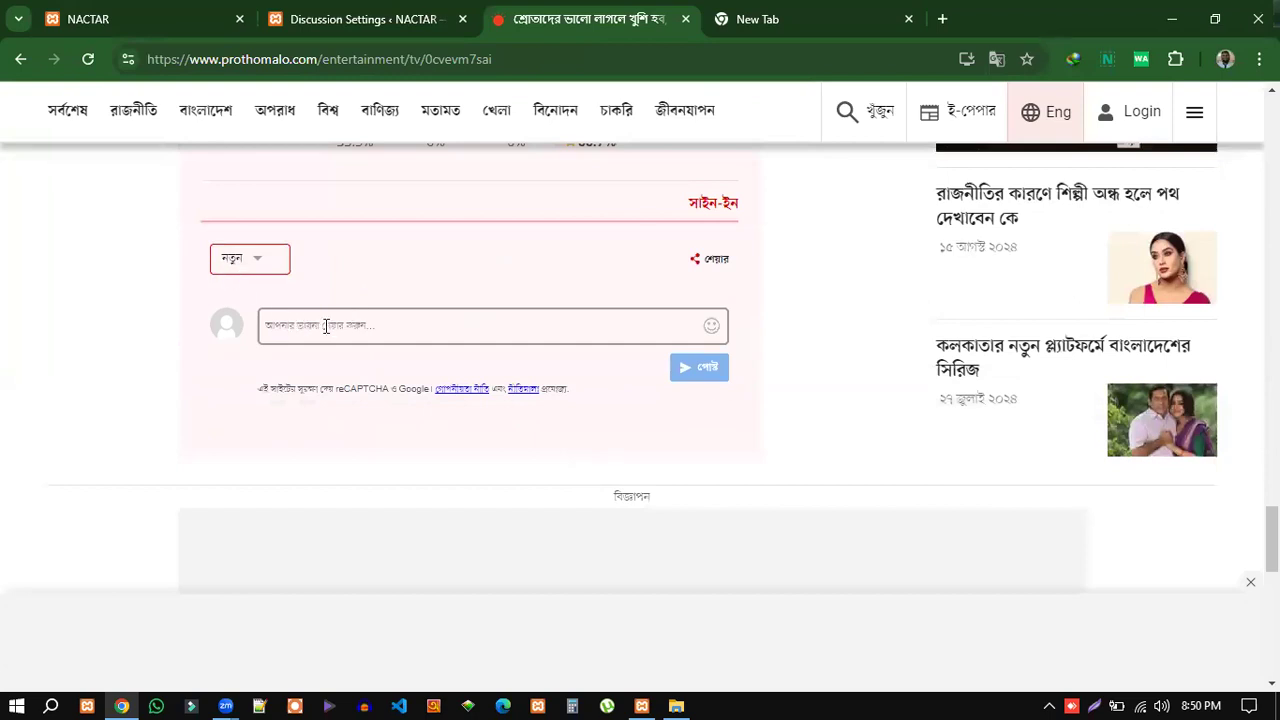
pyautogui.scroll(2, 360, 357)
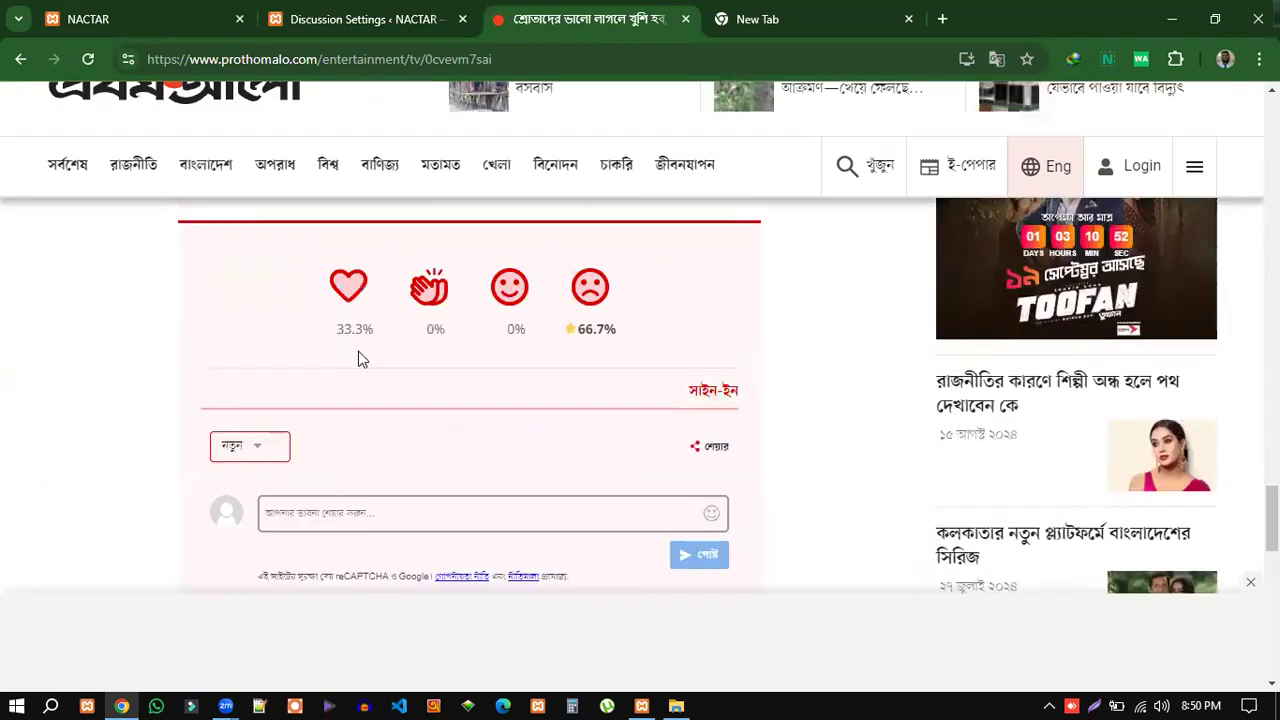
pyautogui.scroll(-3, 300, 330)
pyautogui.click(300, 259)
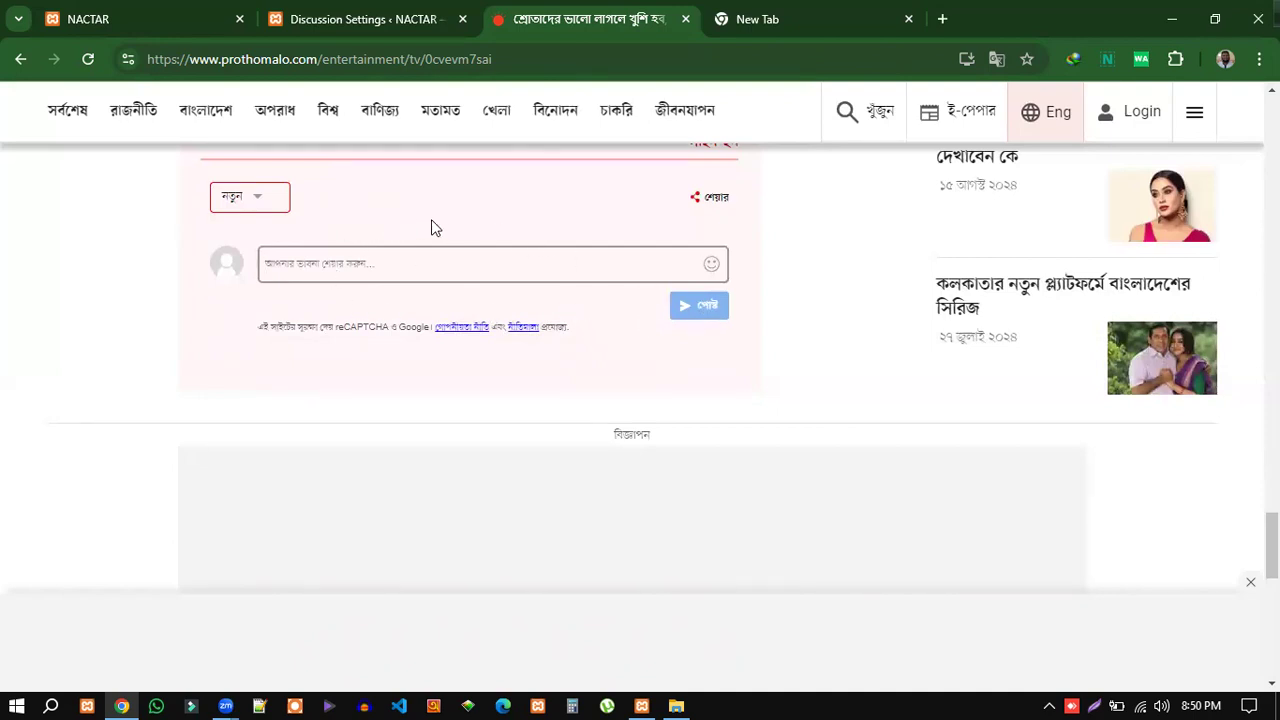
pyautogui.click(329, 33)
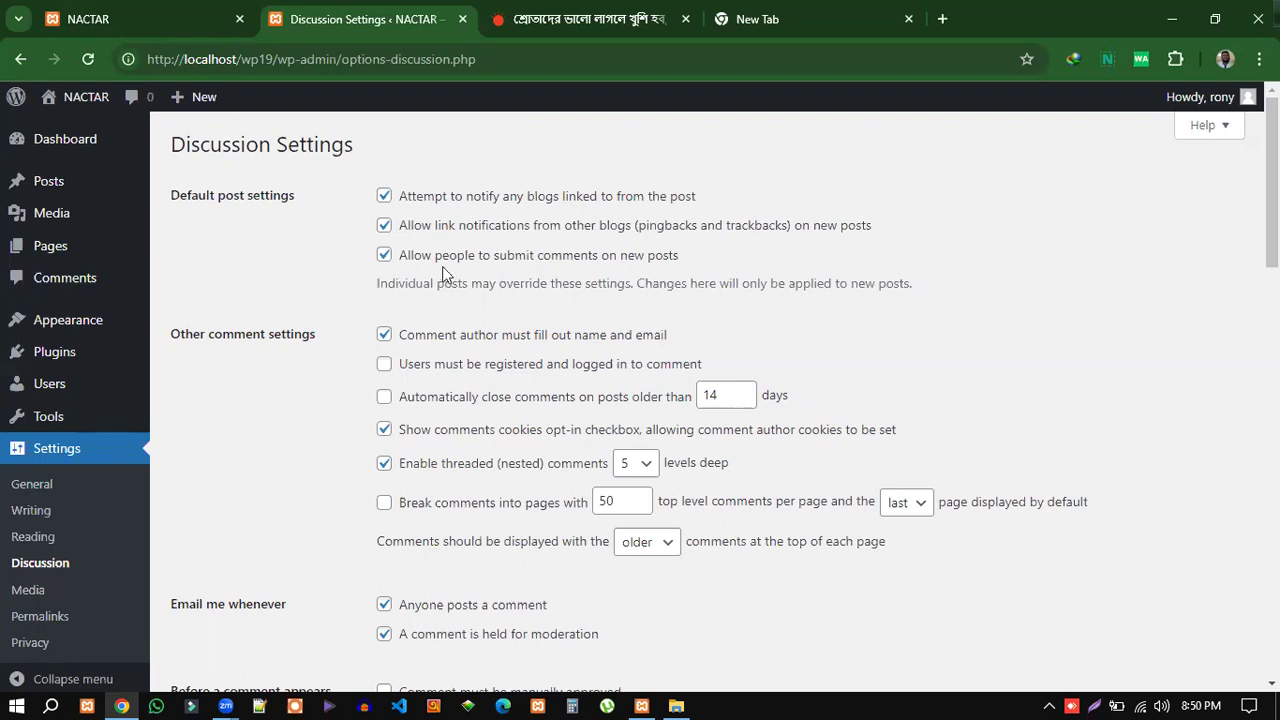
pyautogui.scroll(-7, 346, 391)
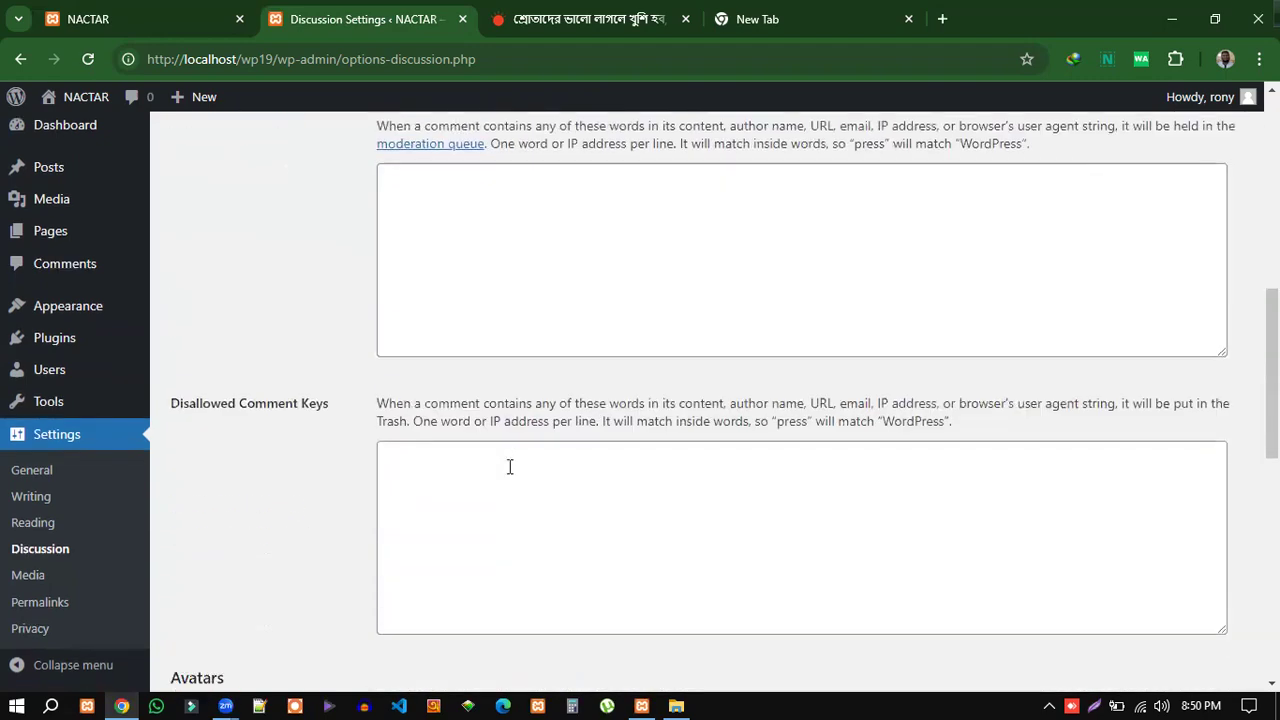
pyautogui.scroll(-8, 509, 467)
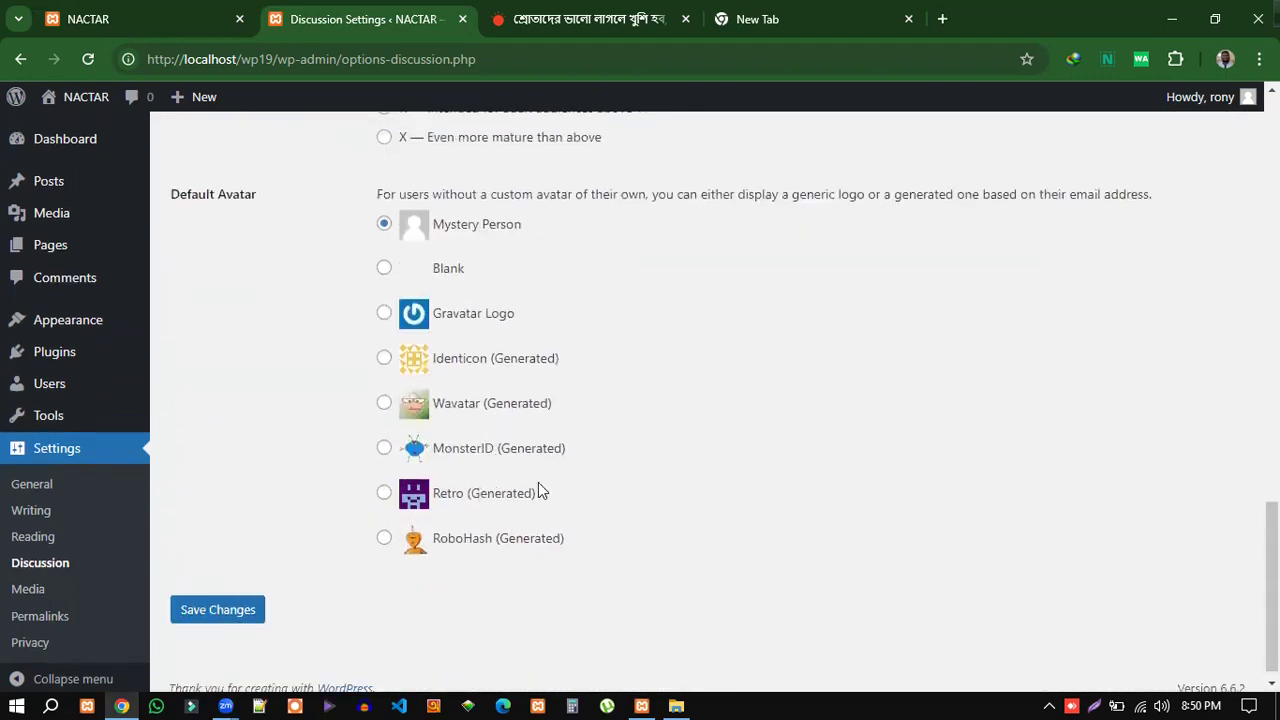
pyautogui.scroll(15, 540, 490)
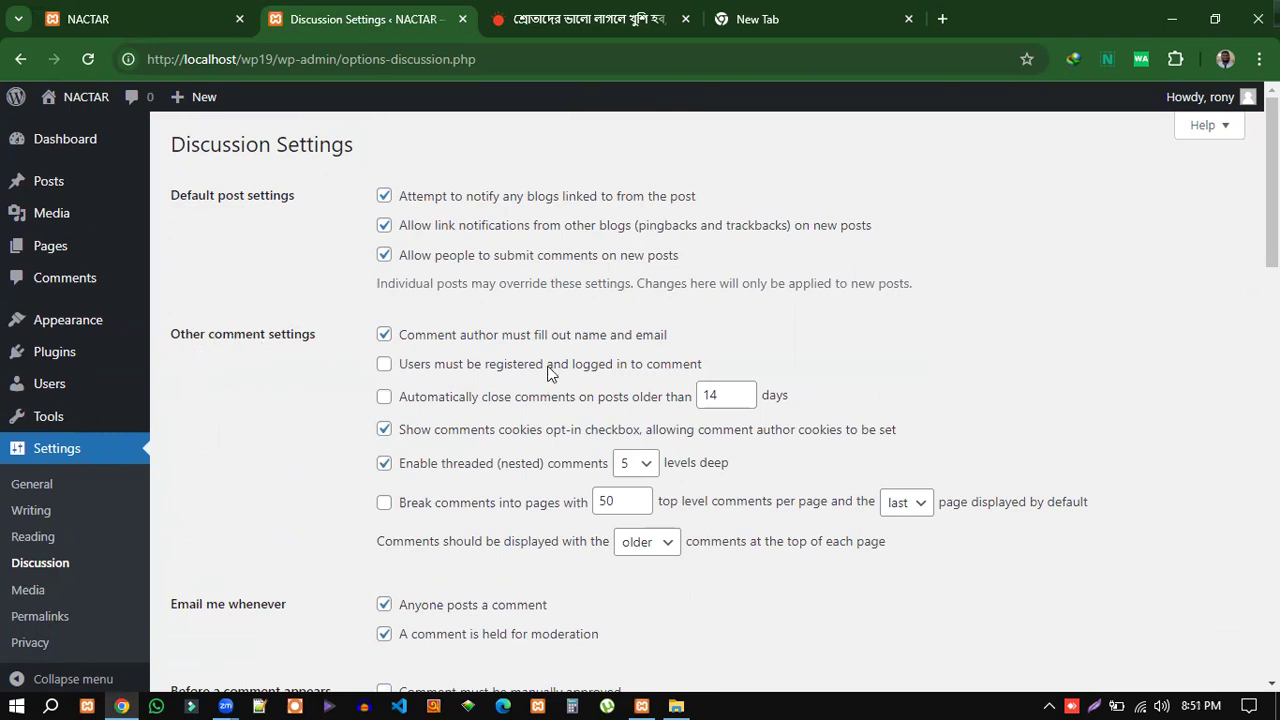
pyautogui.scroll(-1, 548, 374)
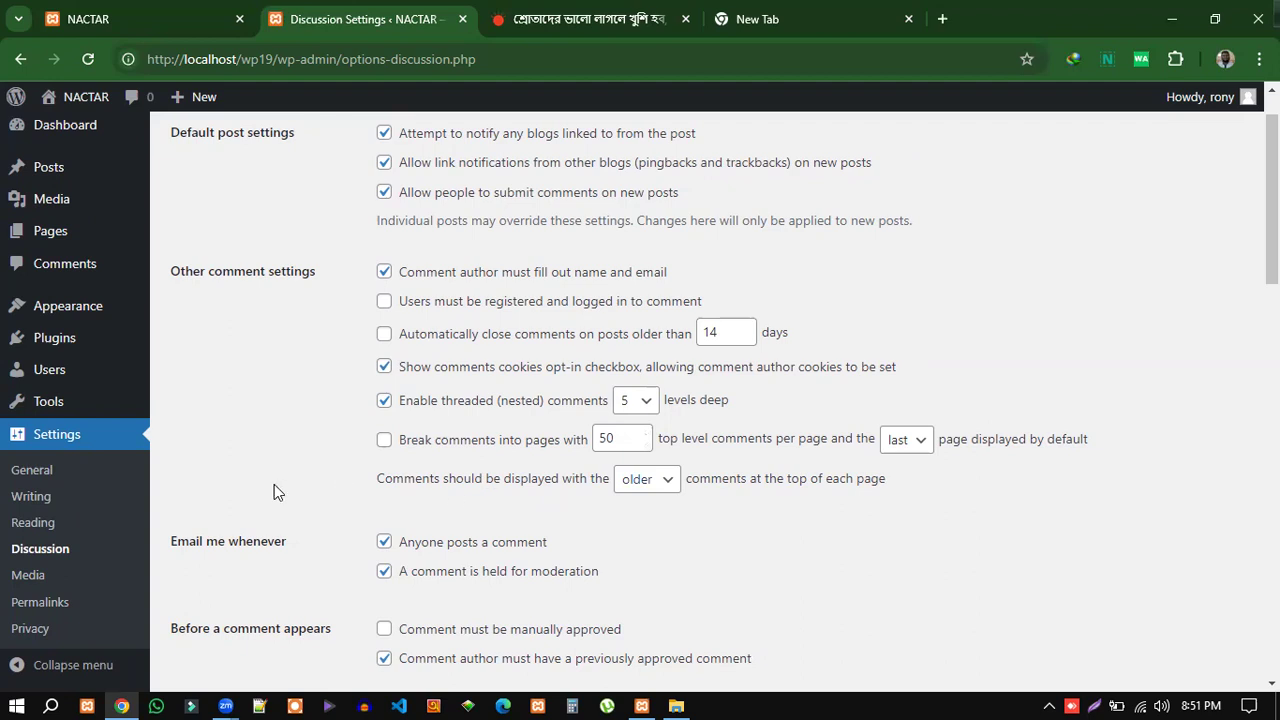
pyautogui.scroll(-1, 309, 494)
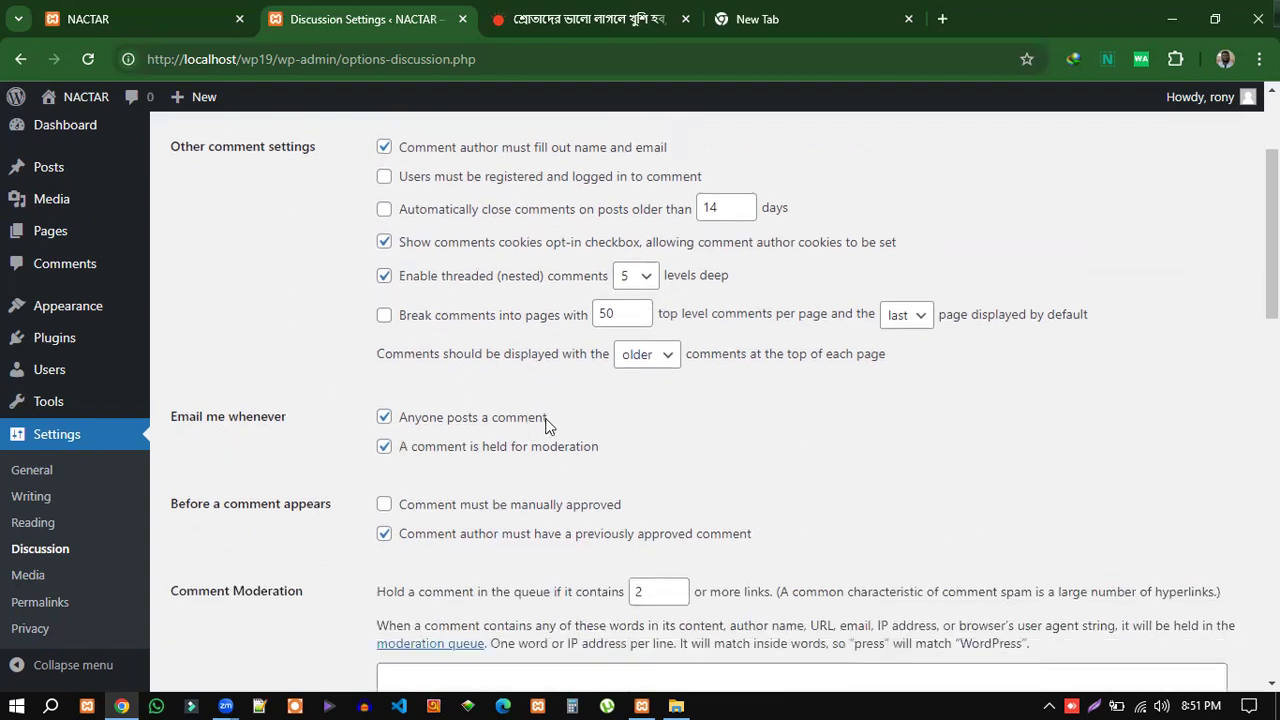
pyautogui.moveTo(550, 422); pyautogui.dragTo(456, 425)
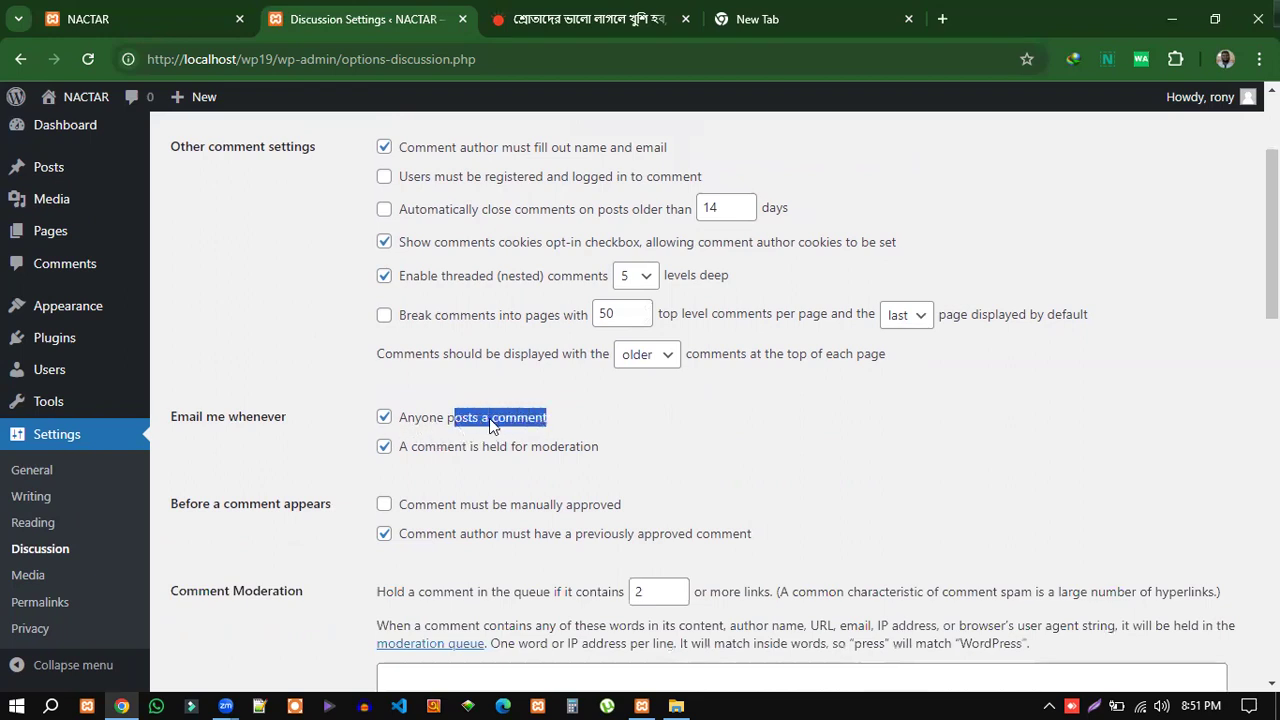
pyautogui.click(566, 421)
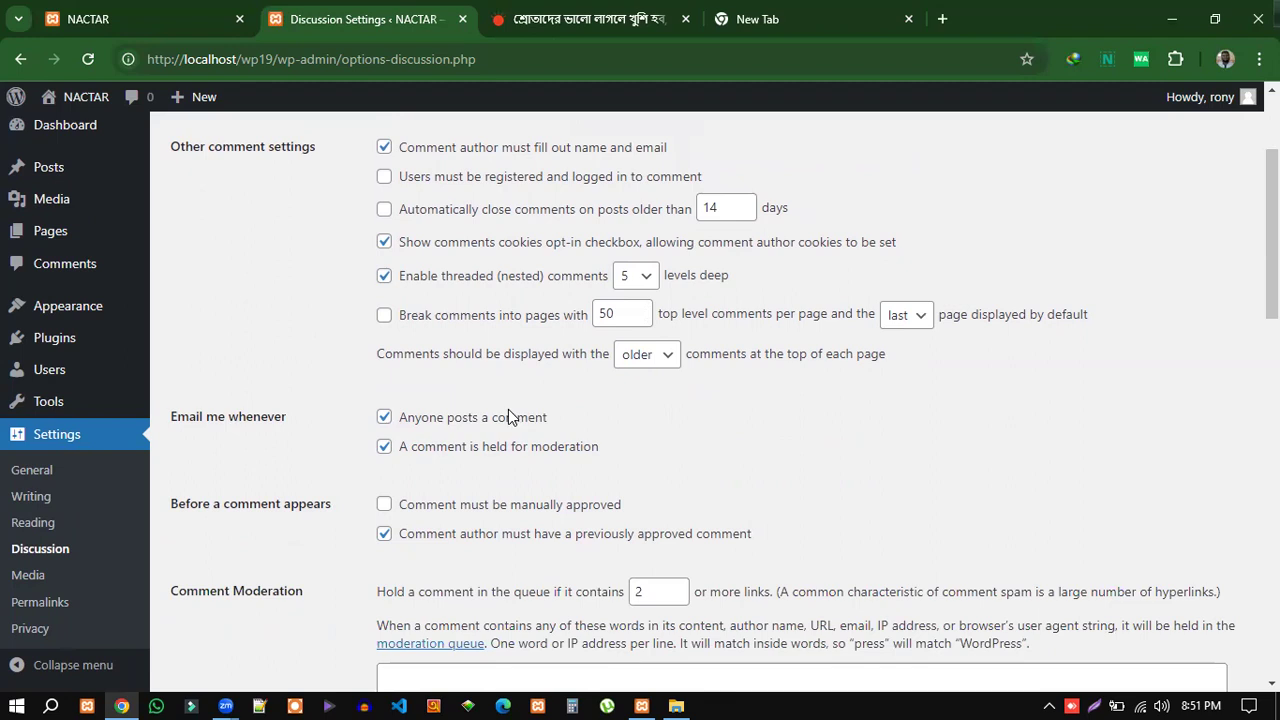
pyautogui.scroll(-2, 264, 411)
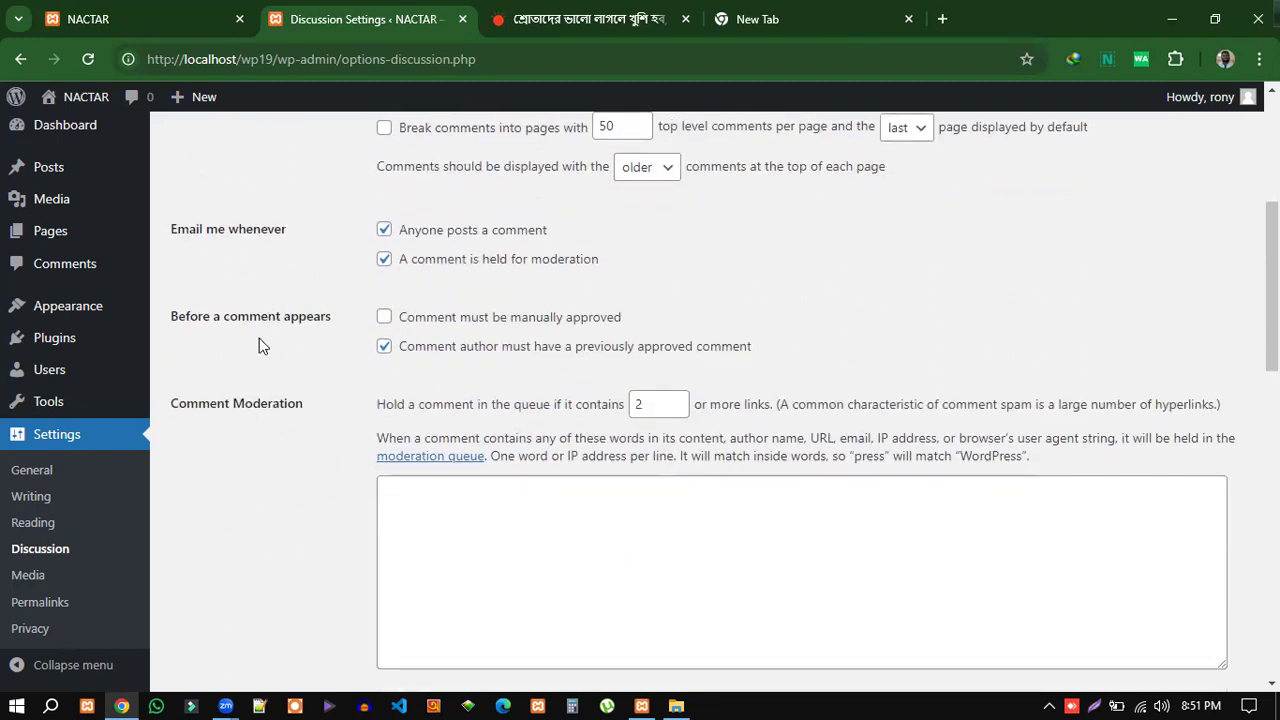
pyautogui.scroll(-3, 363, 386)
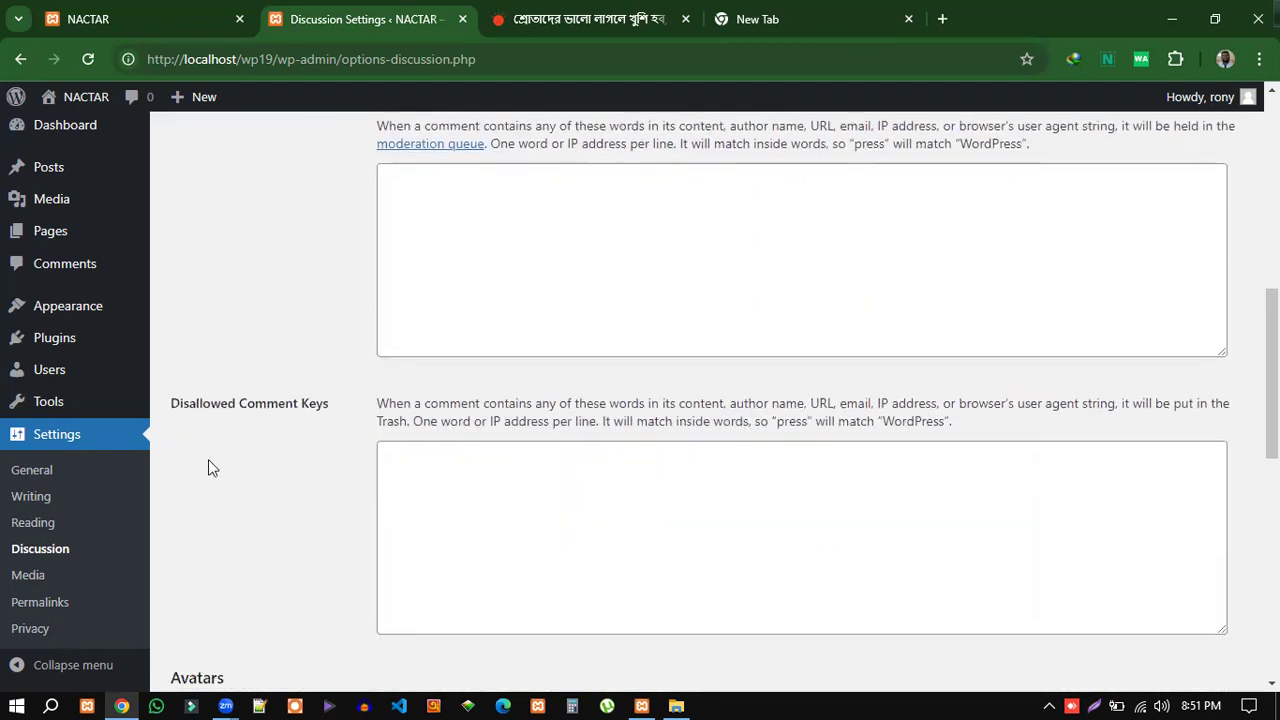
pyautogui.scroll(-4, 443, 449)
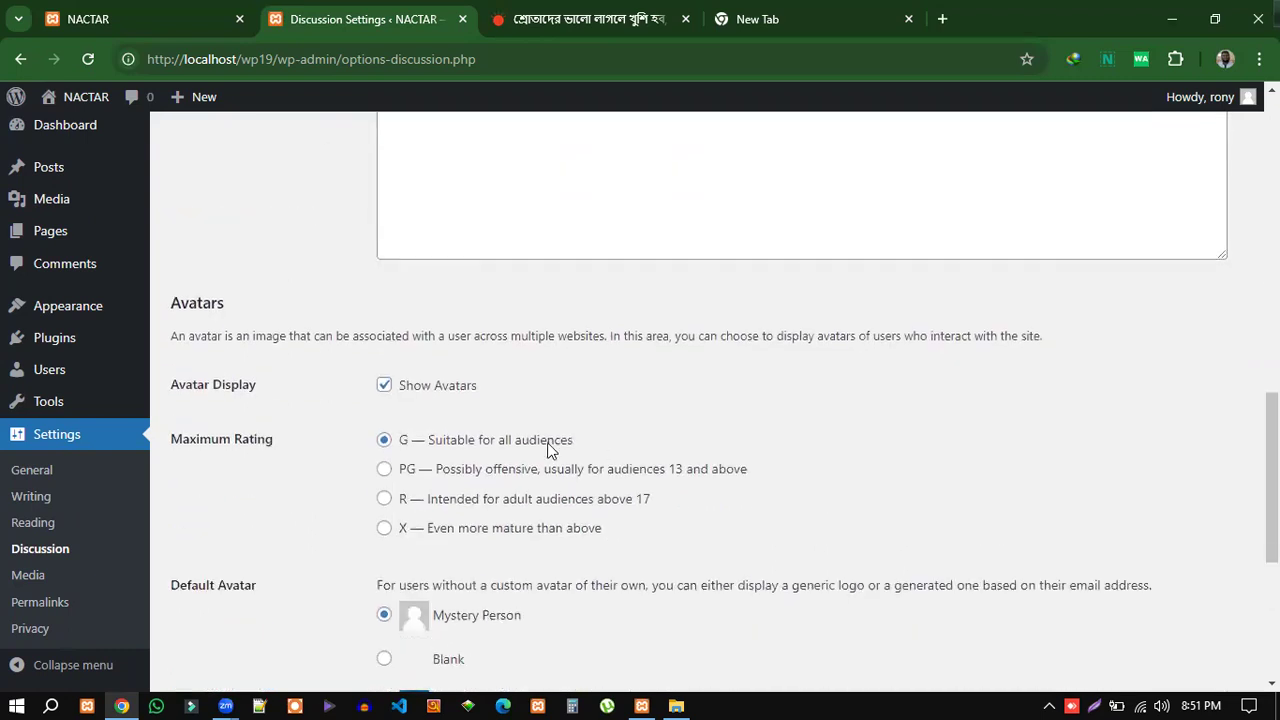
pyautogui.scroll(-4, 603, 434)
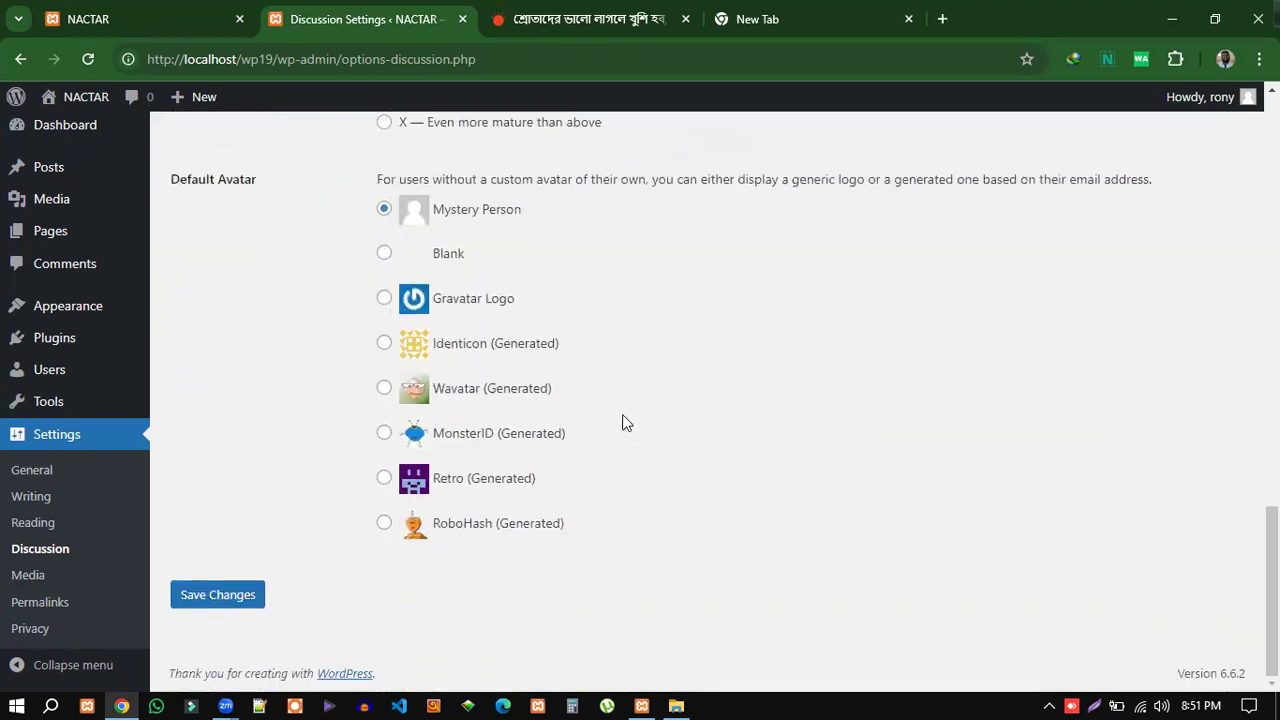
pyautogui.click(36, 580)
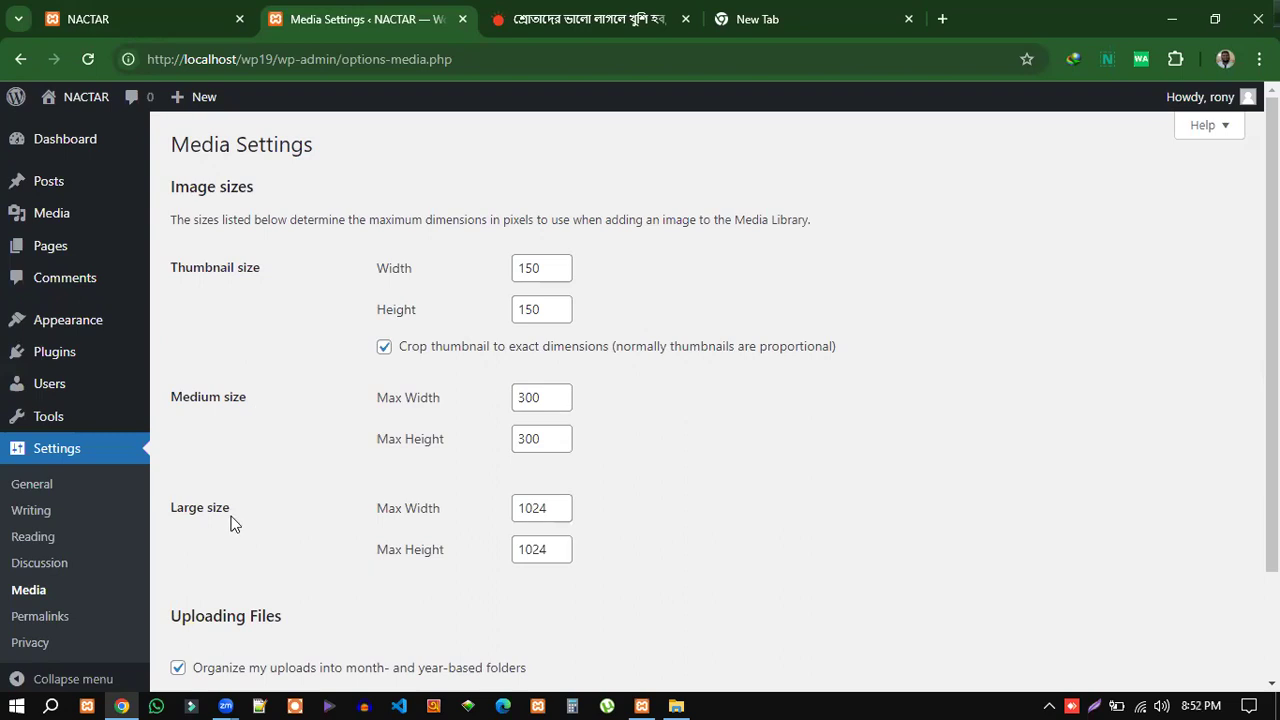
# Highlight the Thumbnail, Medium and Large image size labels on Media Settings.
pyautogui.moveTo(264, 273); pyautogui.dragTo(165, 272)
pyautogui.moveTo(250, 401); pyautogui.dragTo(164, 400)
pyautogui.click(296, 508)
pyautogui.moveTo(272, 272); pyautogui.dragTo(176, 268)
pyautogui.click(251, 406)
pyautogui.tripleClick(198, 502)
pyautogui.moveTo(251, 400); pyautogui.dragTo(277, 320)
pyautogui.click(277, 320)
# Select the thumbnail width 150 and large max width 1024, then go to Permalinks.
pyautogui.doubleClick(558, 268)
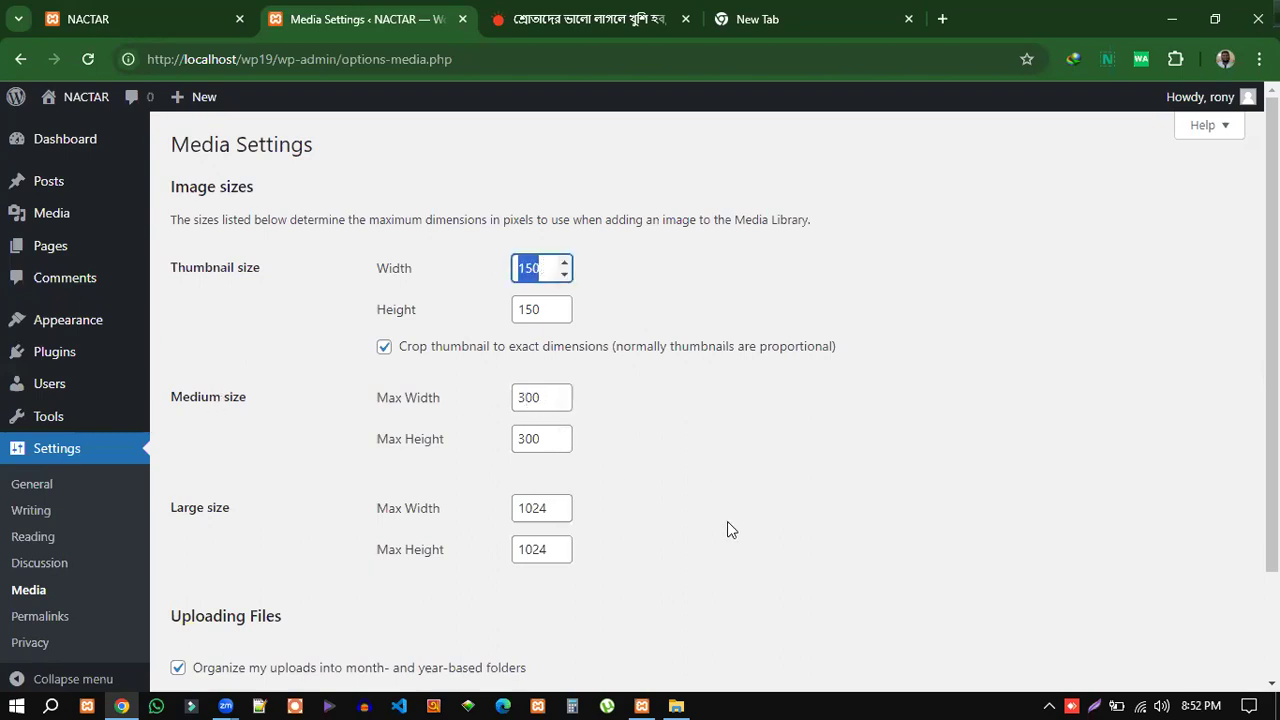
pyautogui.doubleClick(536, 508)
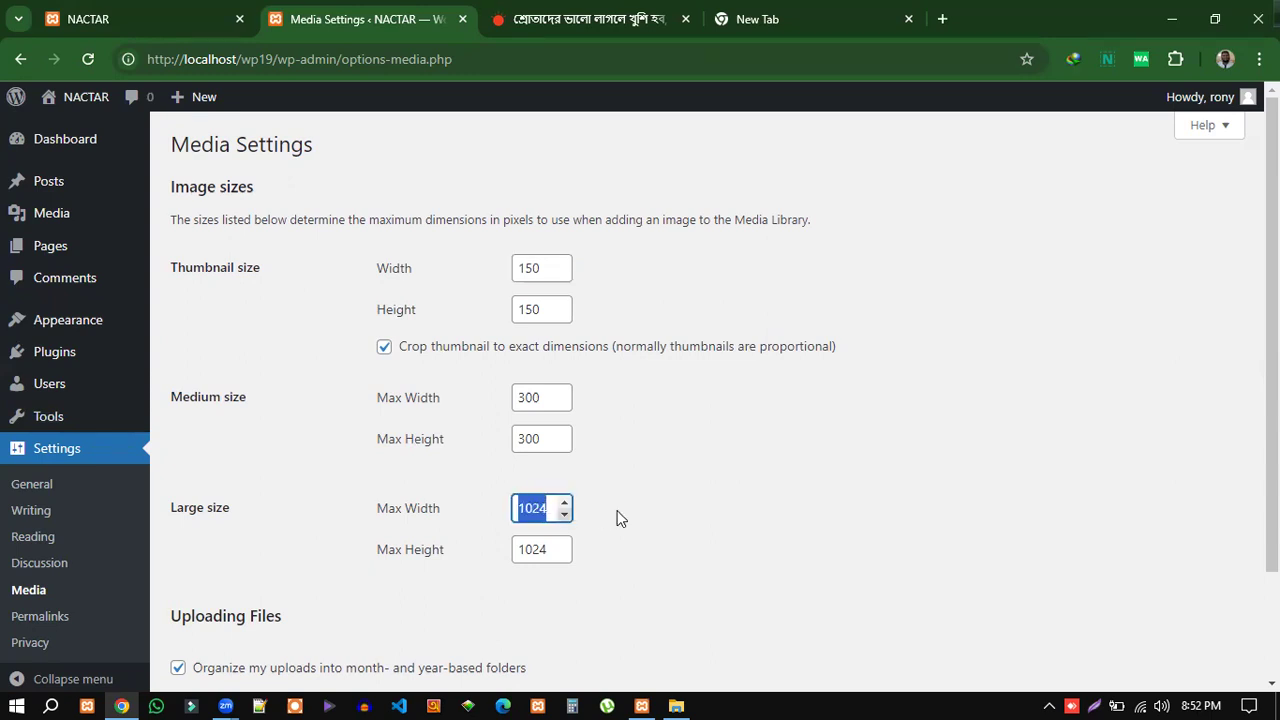
pyautogui.scroll(-3, 617, 518)
pyautogui.scroll(3, 641, 524)
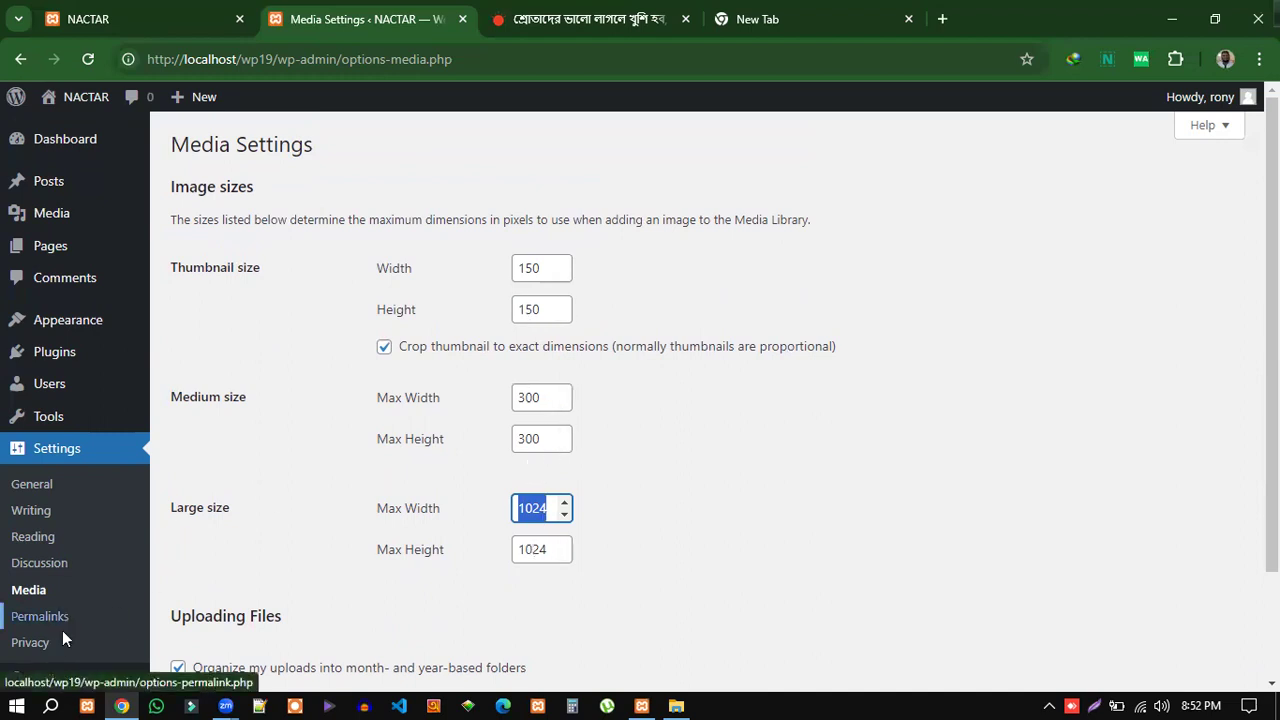
pyautogui.click(36, 622)
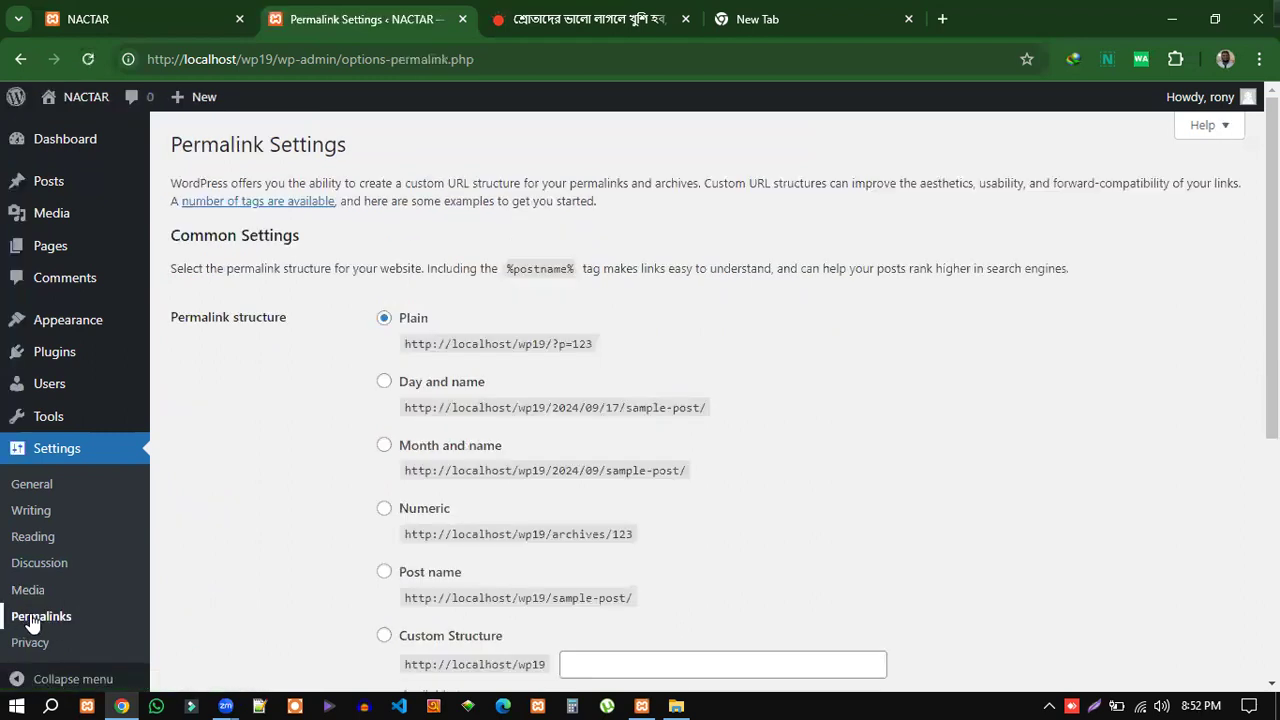
# Highlight the Prothom Alo article URL's domain, then its path, as a readable-link example.
pyautogui.click(602, 21)
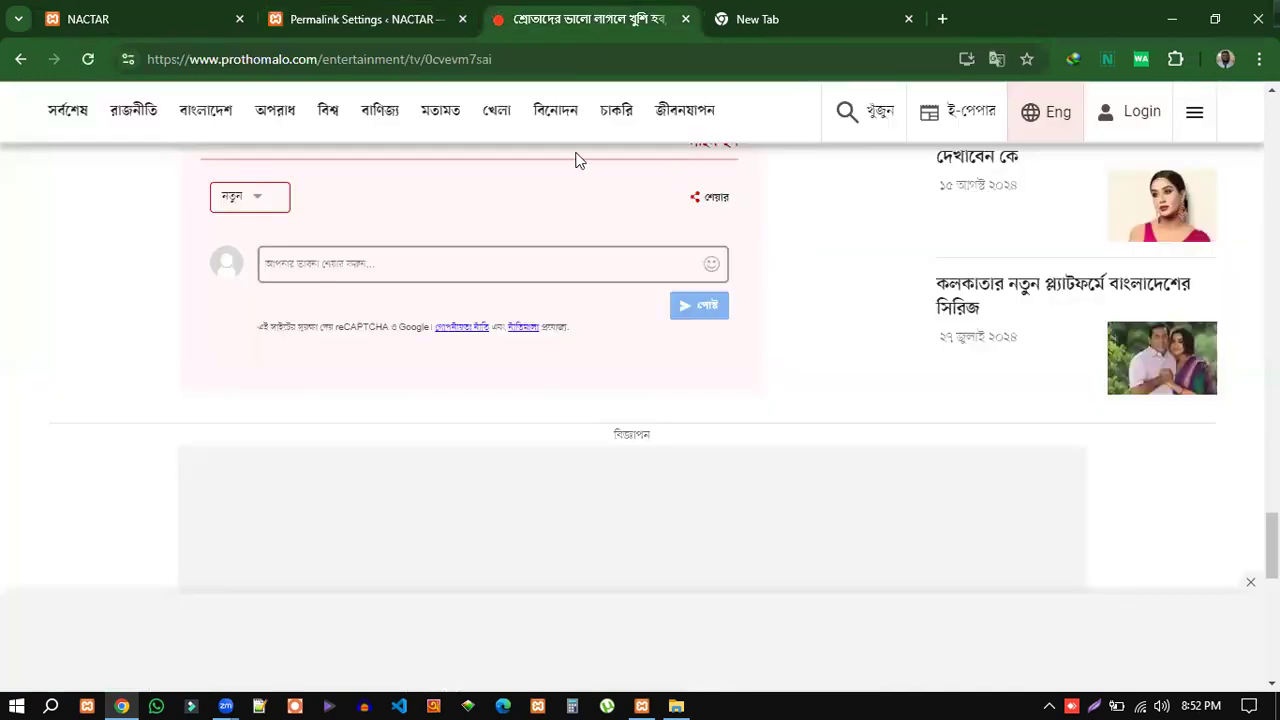
pyautogui.scroll(15, 635, 420)
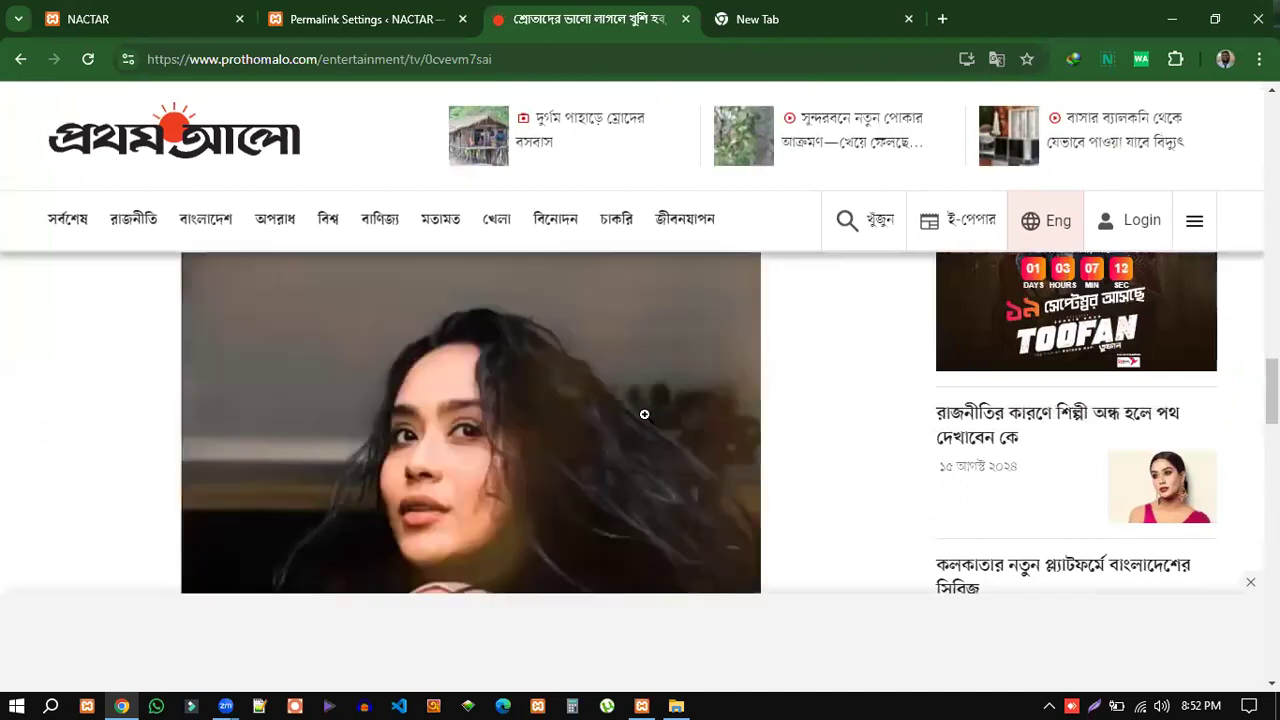
pyautogui.scroll(3, 645, 423)
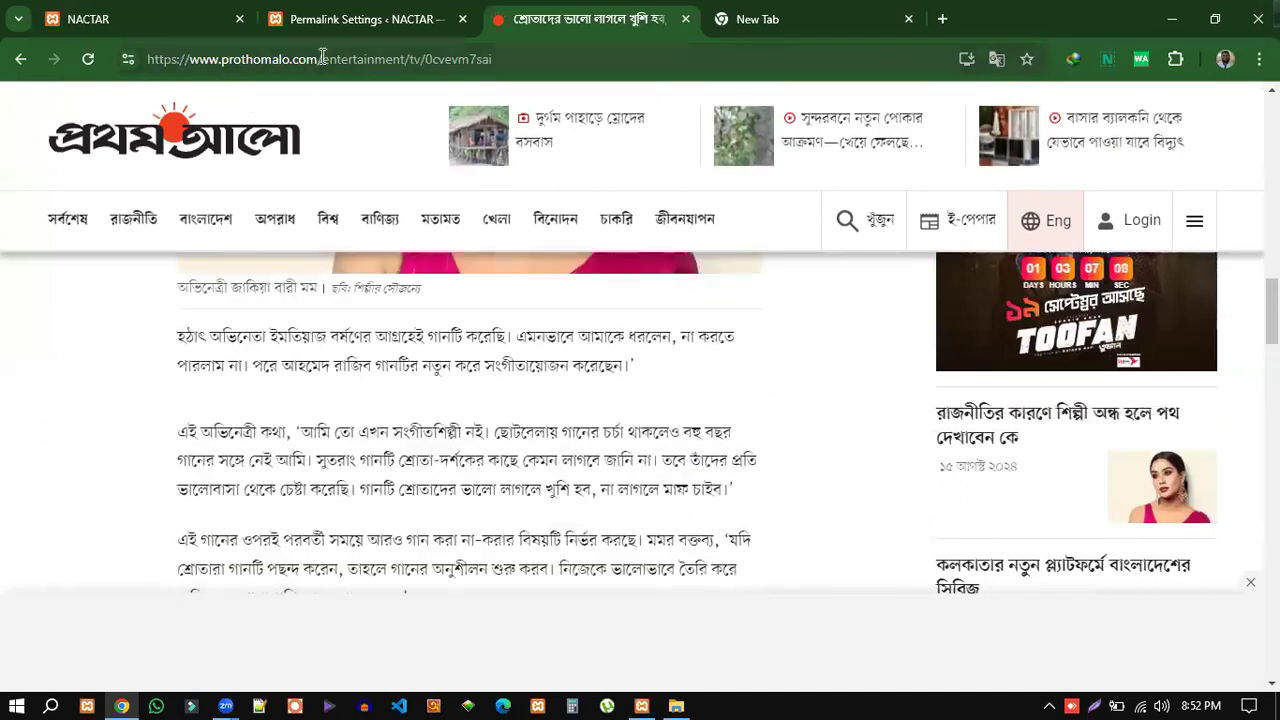
pyautogui.moveTo(321, 58); pyautogui.dragTo(189, 58)
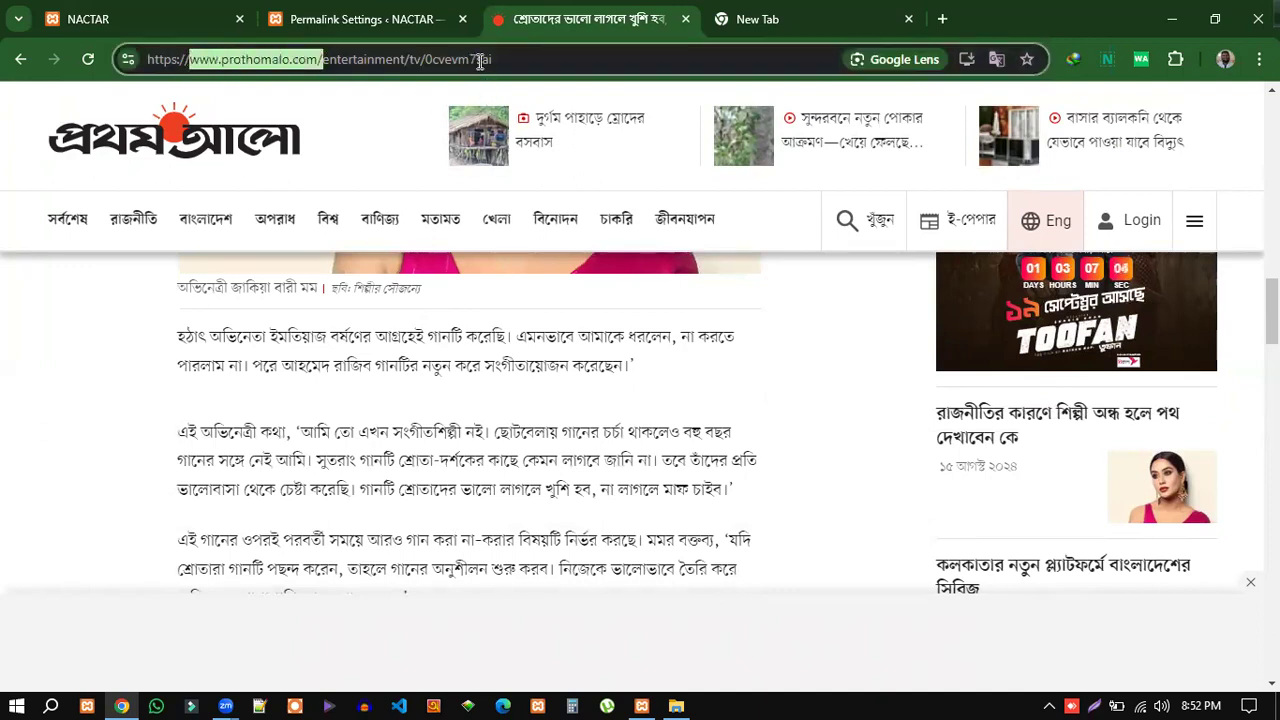
pyautogui.click(324, 60)
pyautogui.moveTo(322, 59); pyautogui.dragTo(510, 59)
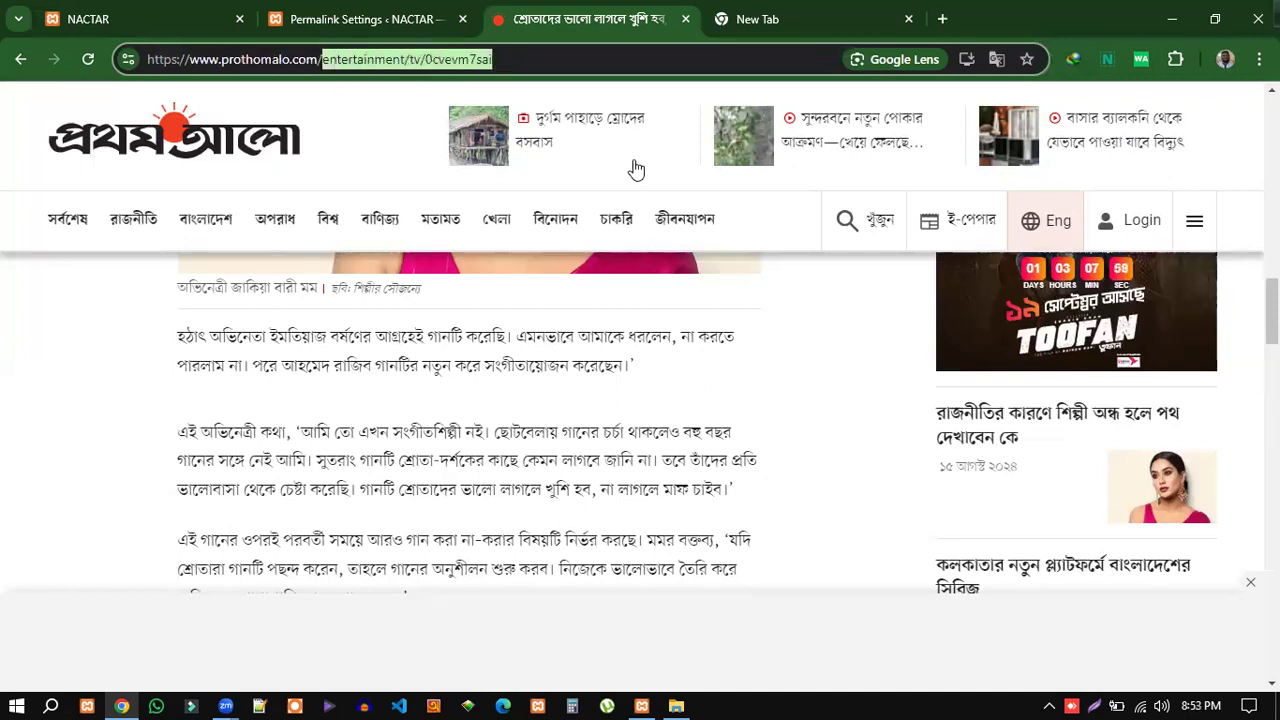
pyautogui.click(392, 14)
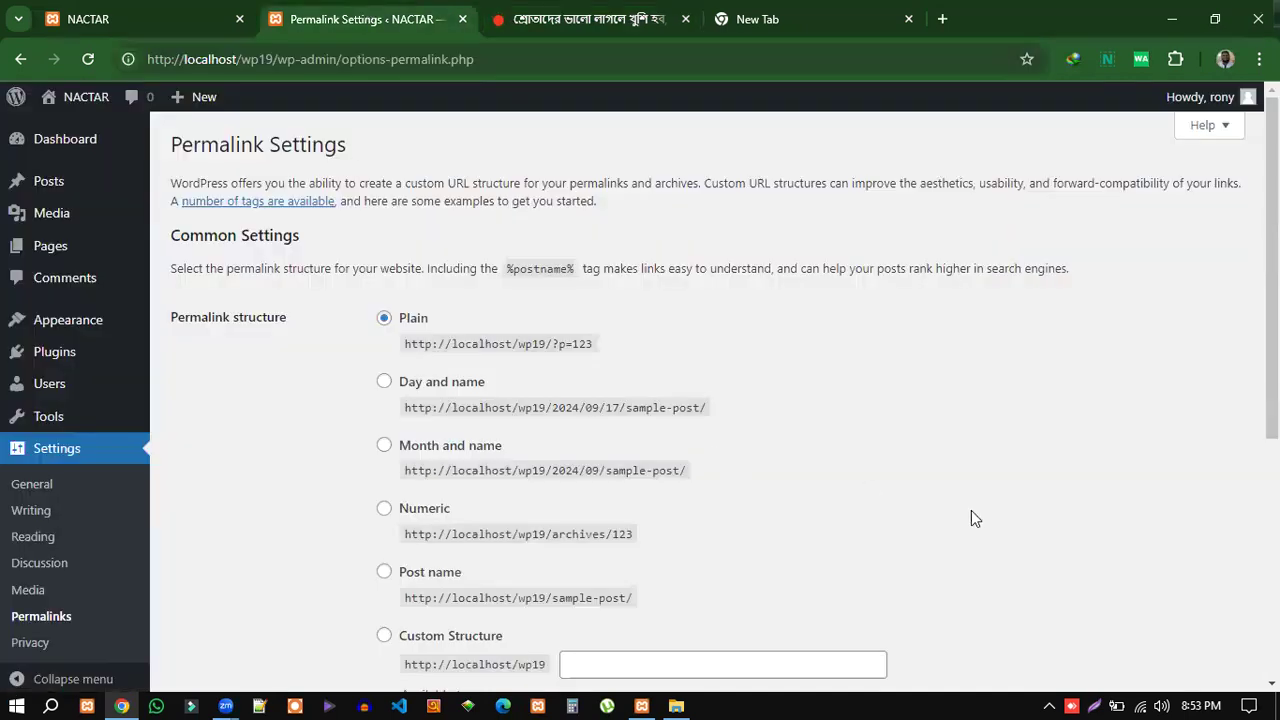
# Point out the ?p=123 ending of the Plain permalink example.
pyautogui.click(614, 17)
pyautogui.click(395, 18)
pyautogui.scroll(-3, 808, 474)
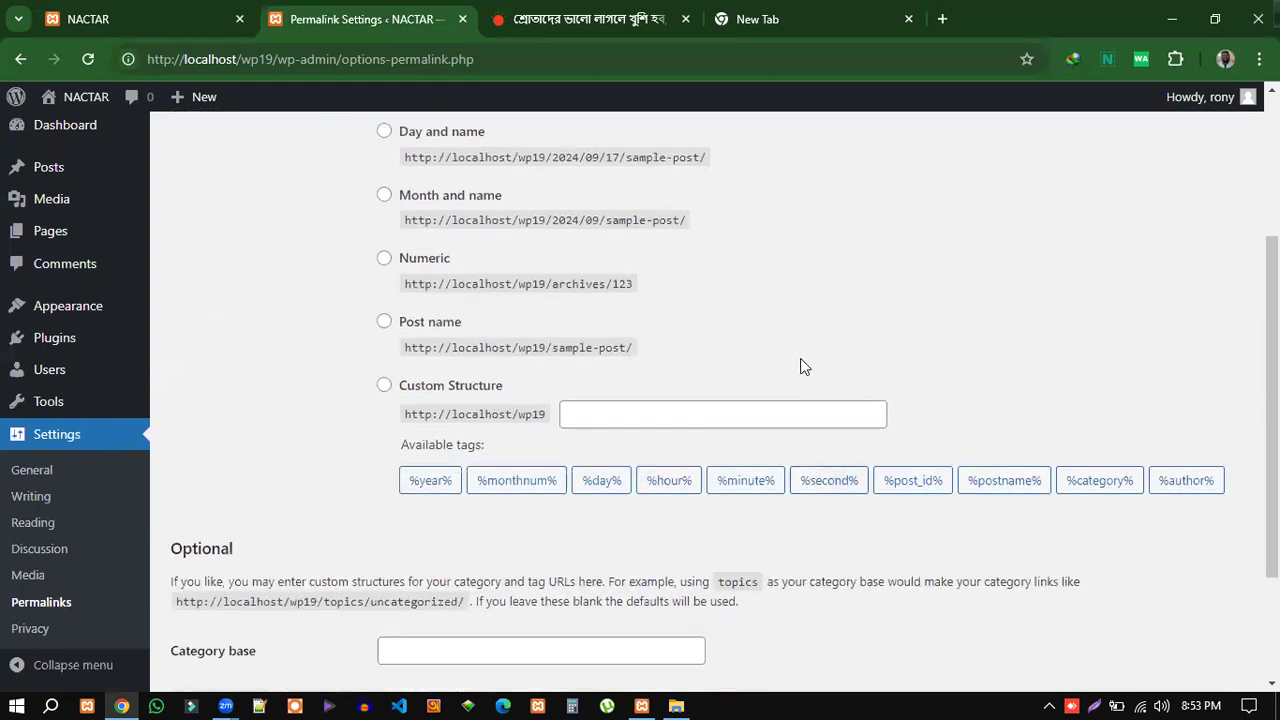
pyautogui.scroll(2, 806, 354)
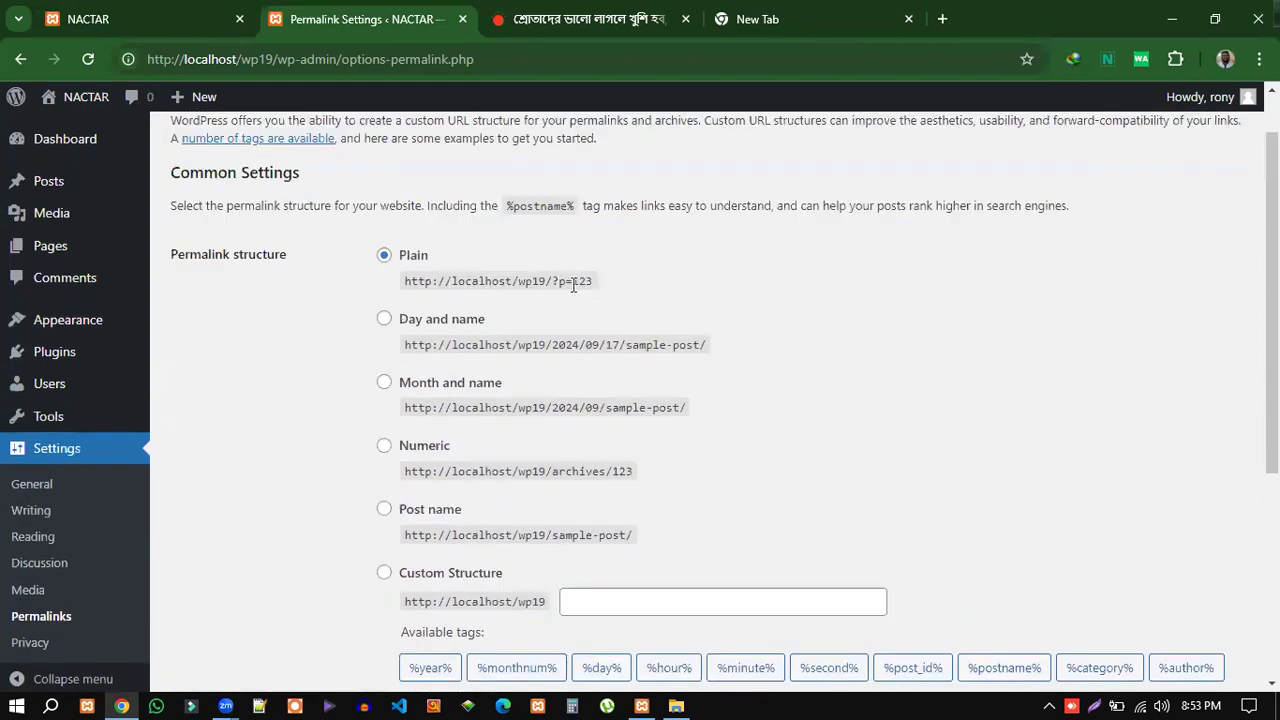
pyautogui.moveTo(551, 281); pyautogui.dragTo(594, 288)
pyautogui.click(633, 289)
# Choose the Post name structure and highlight its example's site address and sample-post/ ending.
pyautogui.click(385, 512)
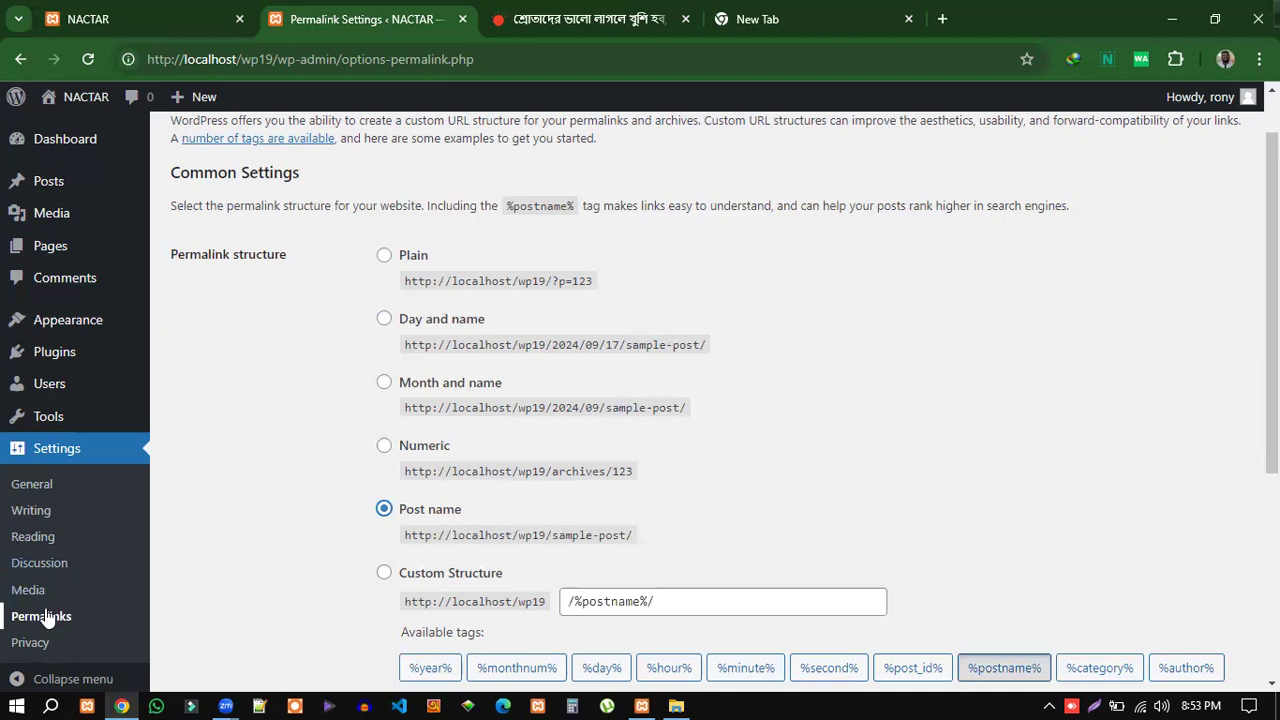
pyautogui.scroll(-1, 836, 509)
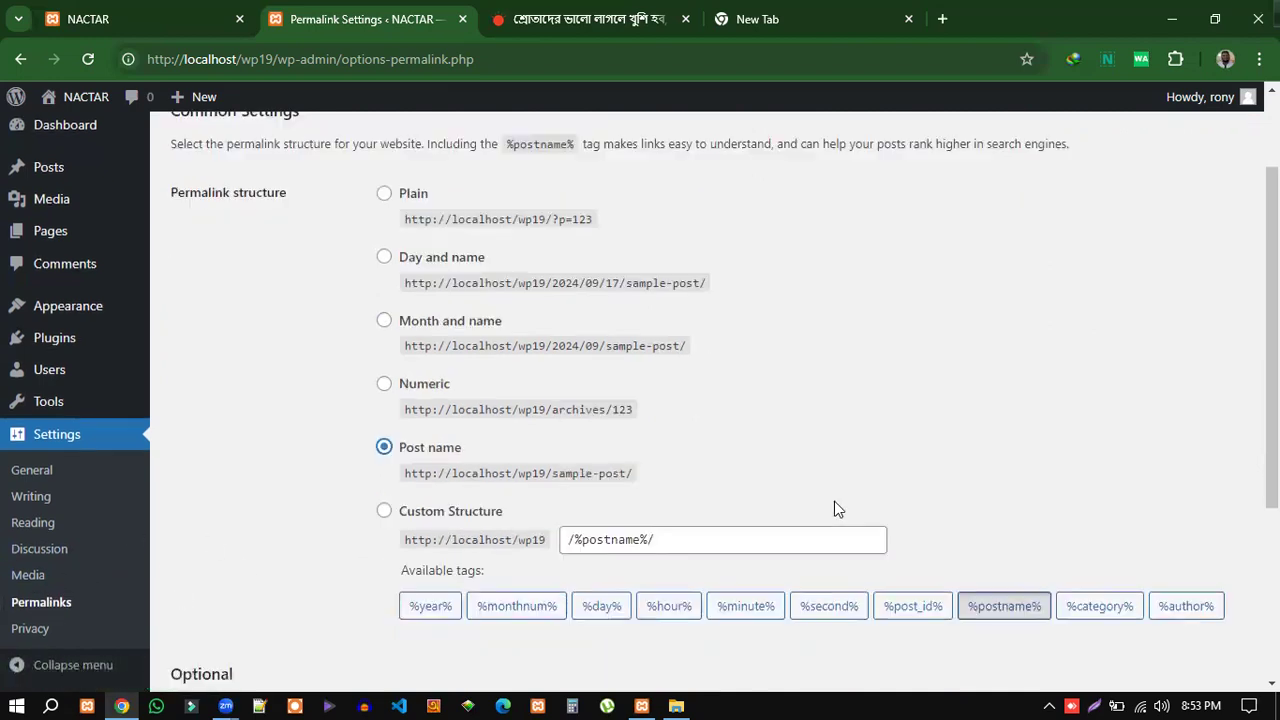
pyautogui.scroll(-2, 837, 494)
pyautogui.moveTo(550, 347); pyautogui.dragTo(402, 347)
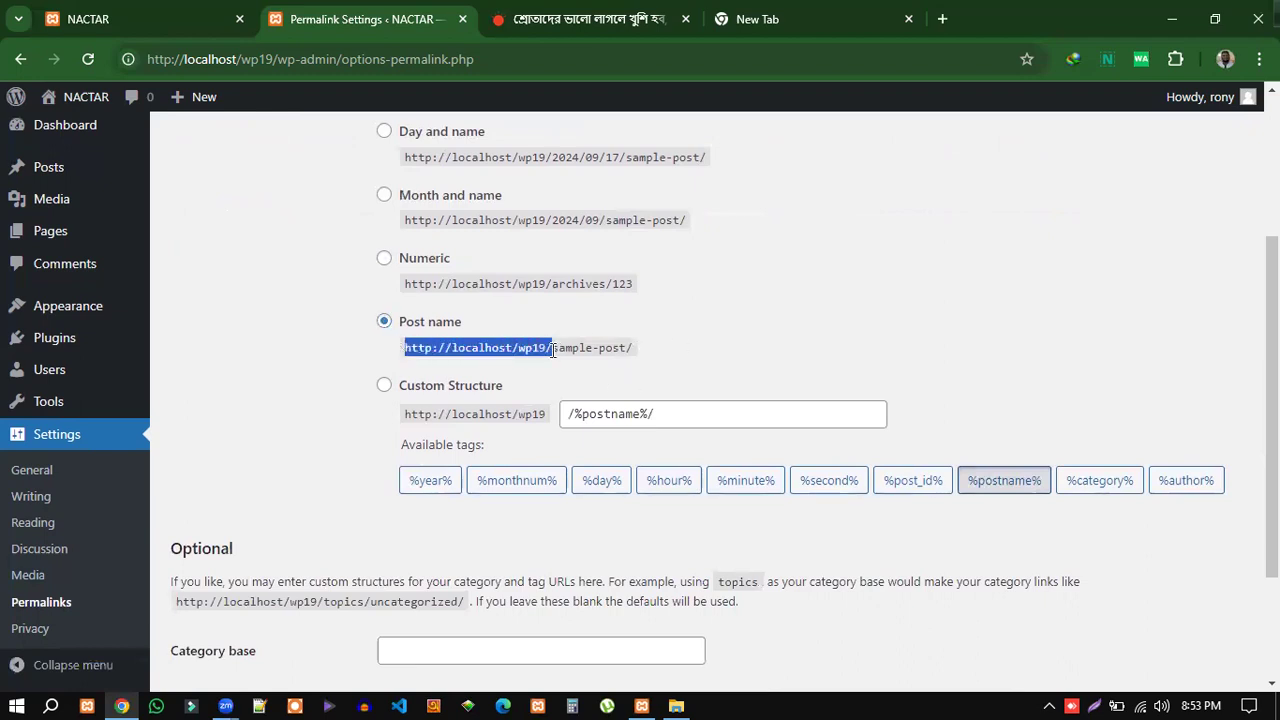
pyautogui.moveTo(633, 347)
pyautogui.mouseDown()
pyautogui.moveTo(558, 347)
pyautogui.moveTo(633, 343)
pyautogui.mouseUp()
pyautogui.click(788, 343)
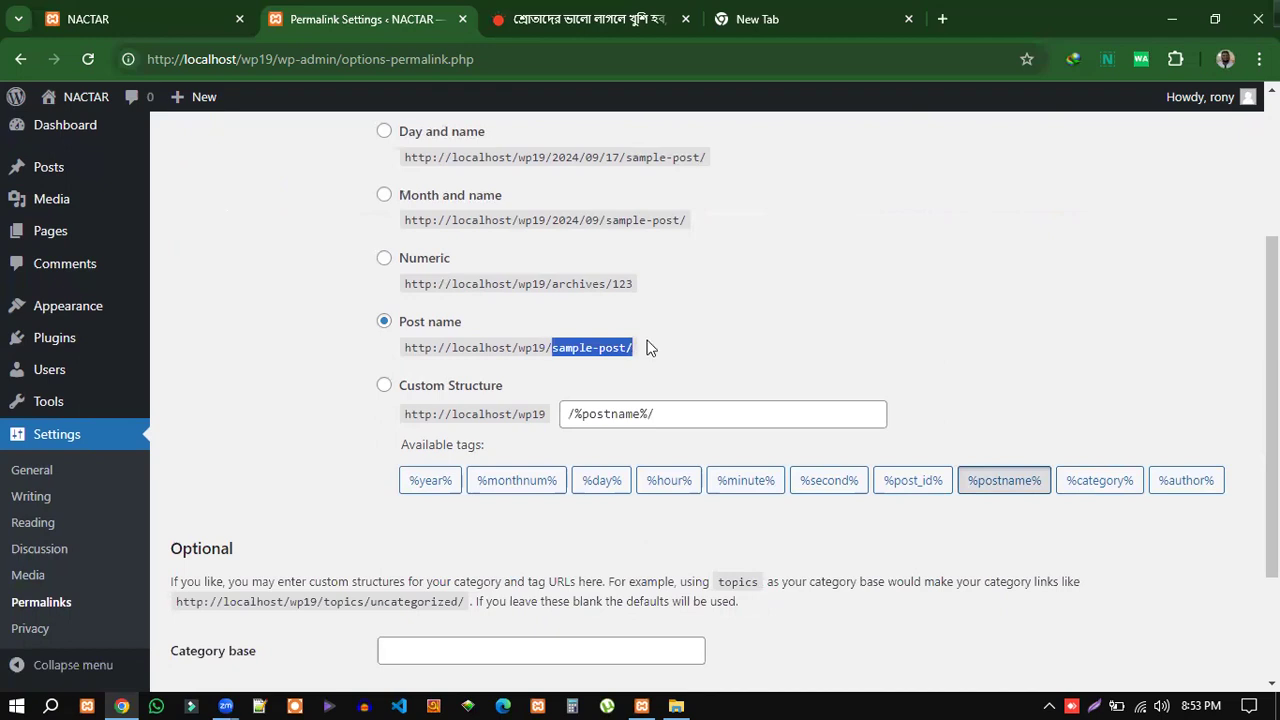
pyautogui.scroll(1, 705, 318)
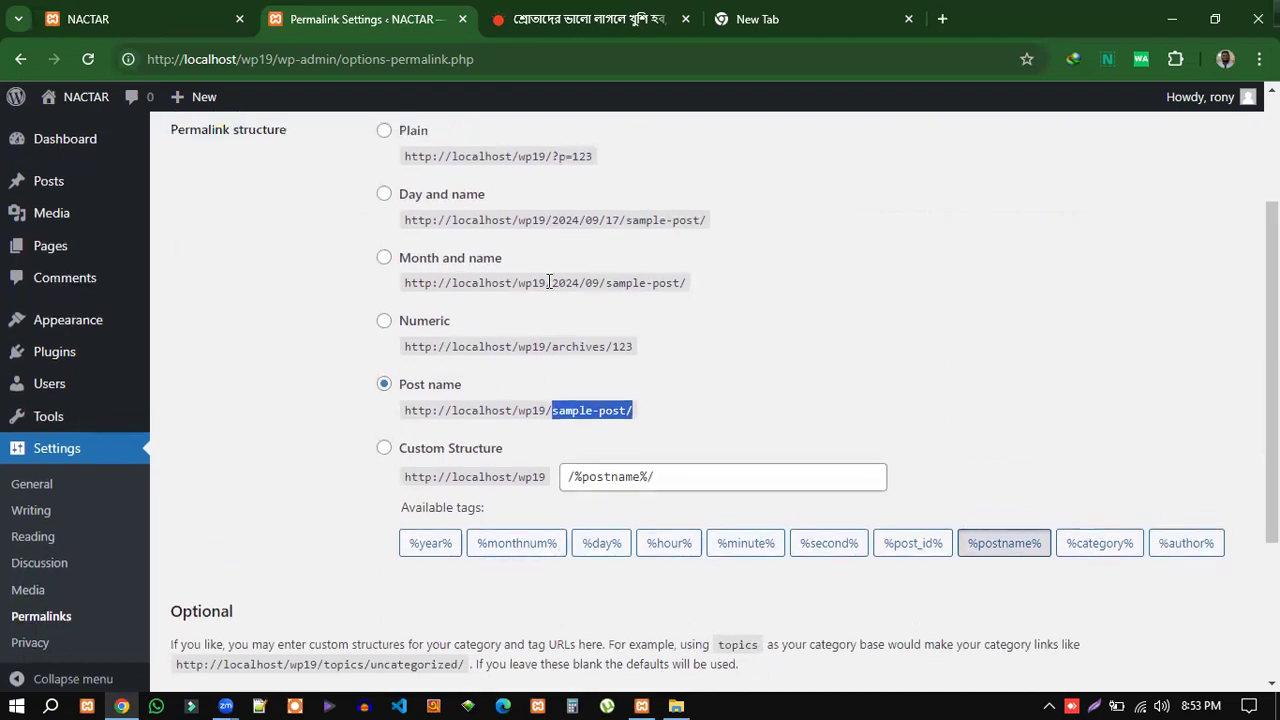
pyautogui.scroll(2, 629, 366)
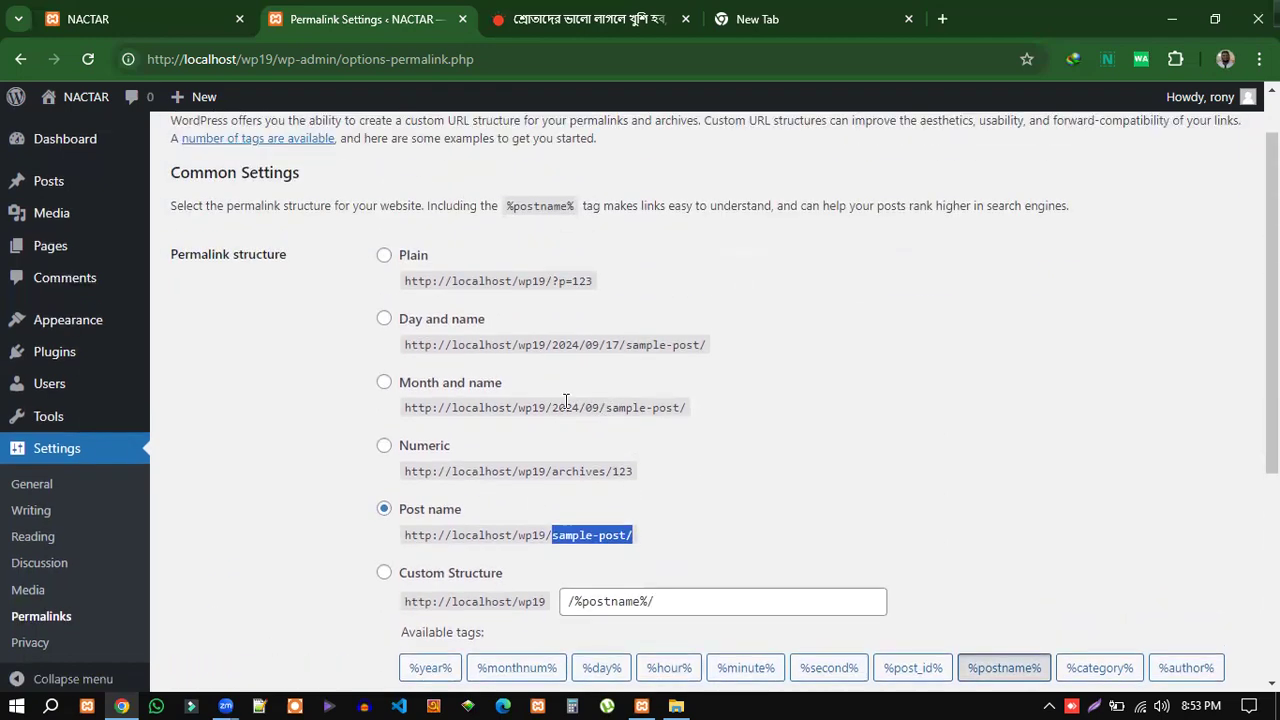
# Compare ?p=123 against sample-post in the examples, then save the Post name structure.
pyautogui.moveTo(551, 281); pyautogui.dragTo(592, 282)
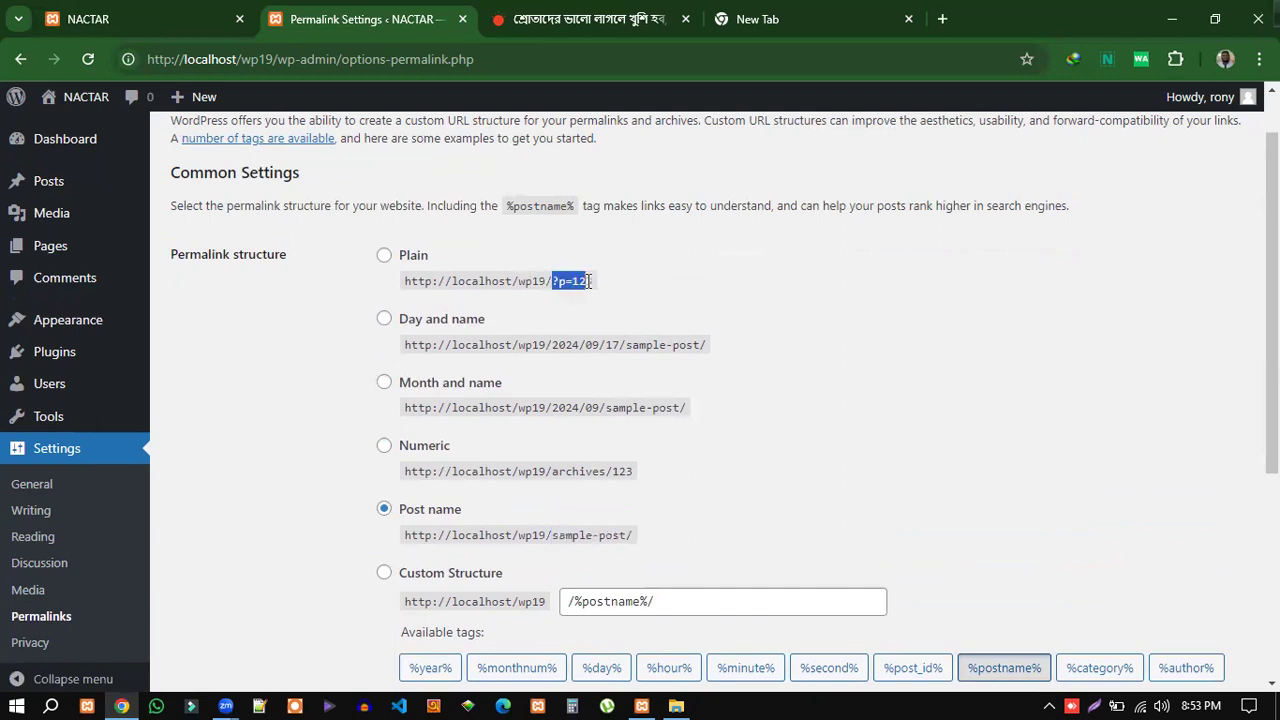
pyautogui.scroll(-3, 591, 431)
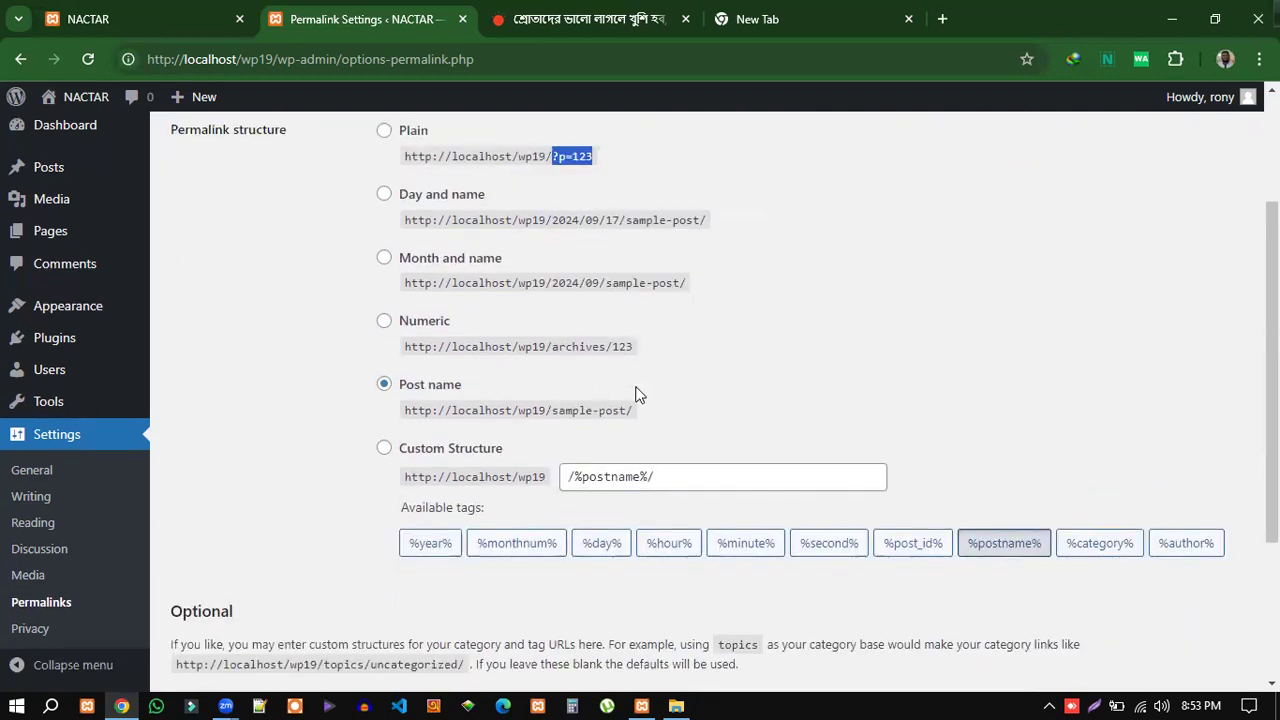
pyautogui.moveTo(552, 347); pyautogui.dragTo(408, 347)
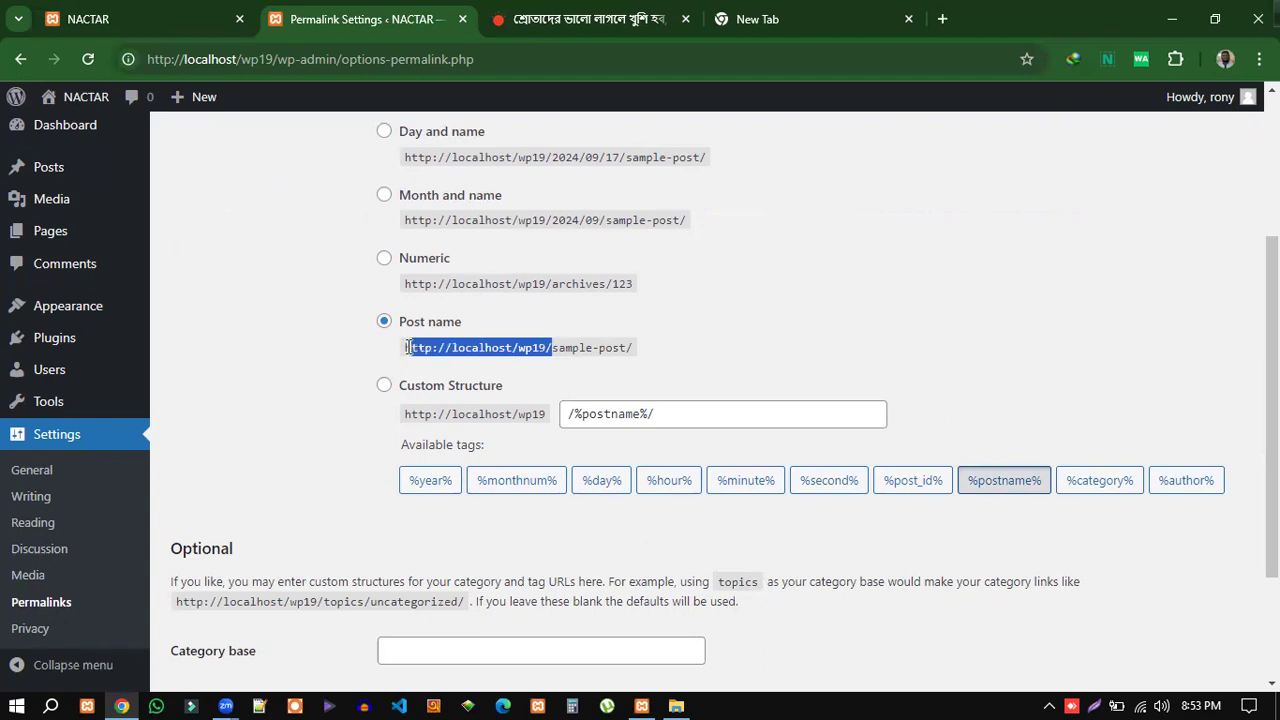
pyautogui.click(562, 350)
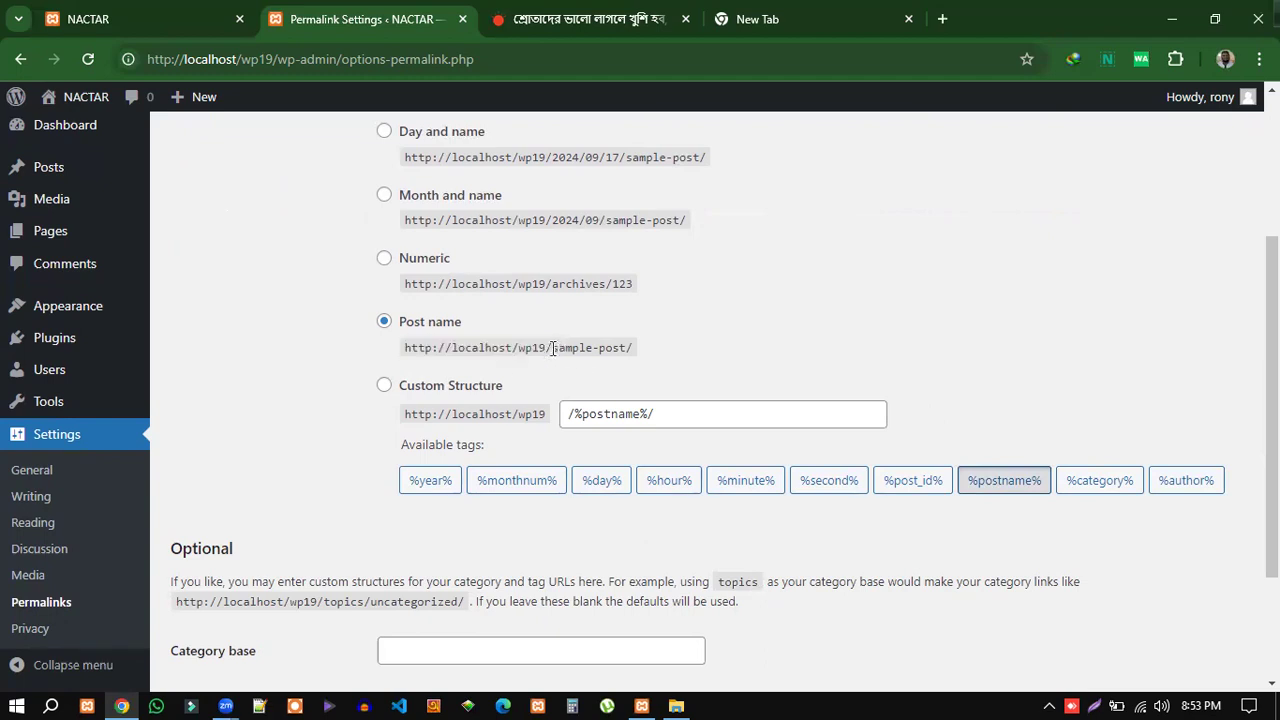
pyautogui.moveTo(553, 348); pyautogui.dragTo(624, 344)
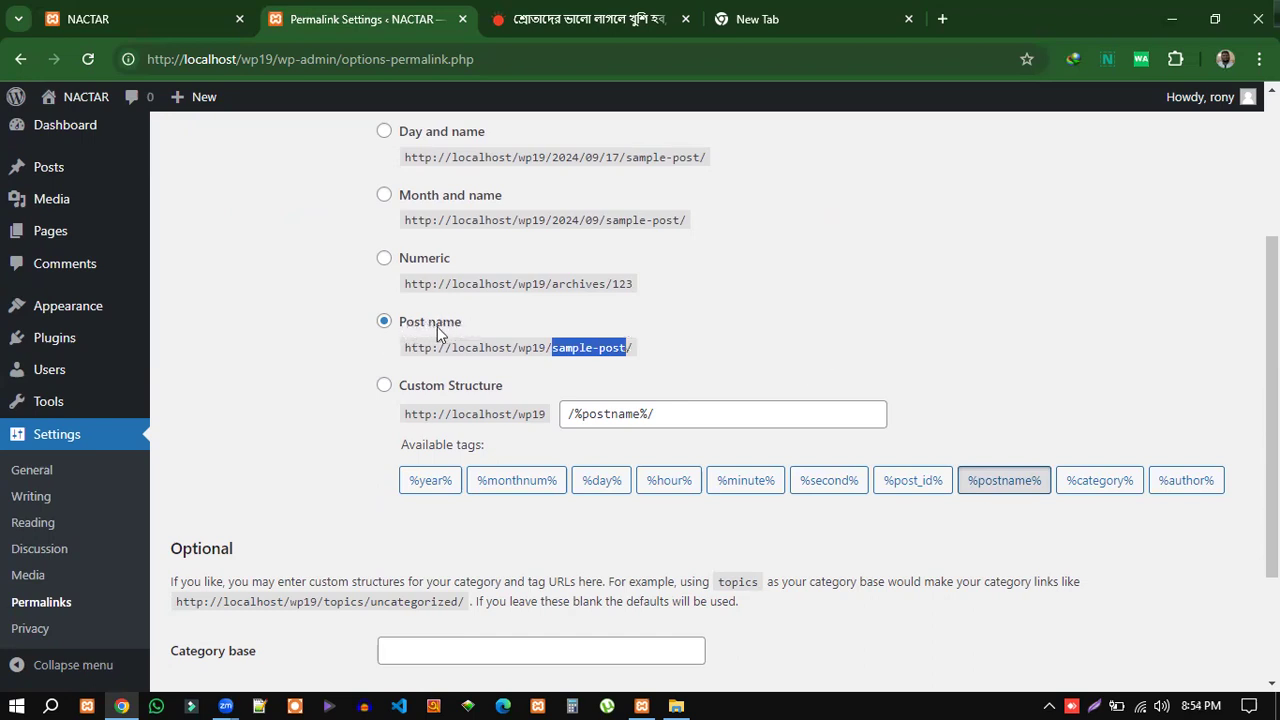
pyautogui.scroll(-3, 349, 528)
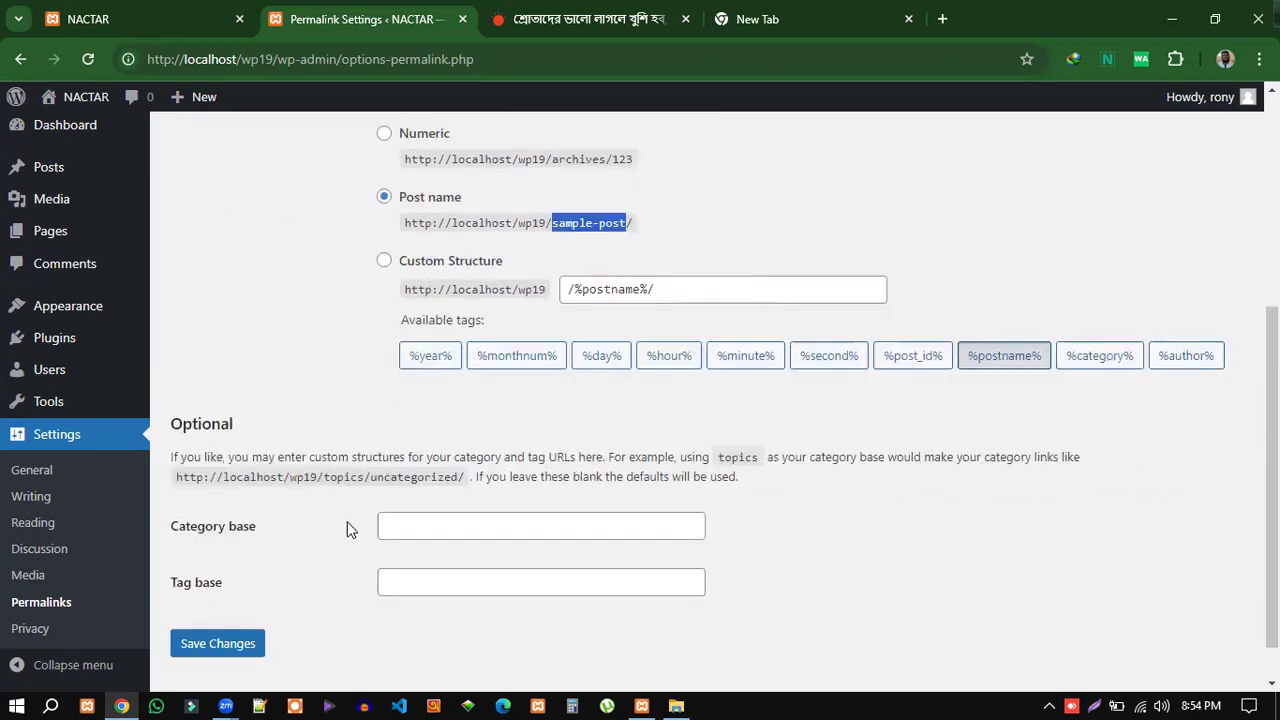
pyautogui.click(213, 598)
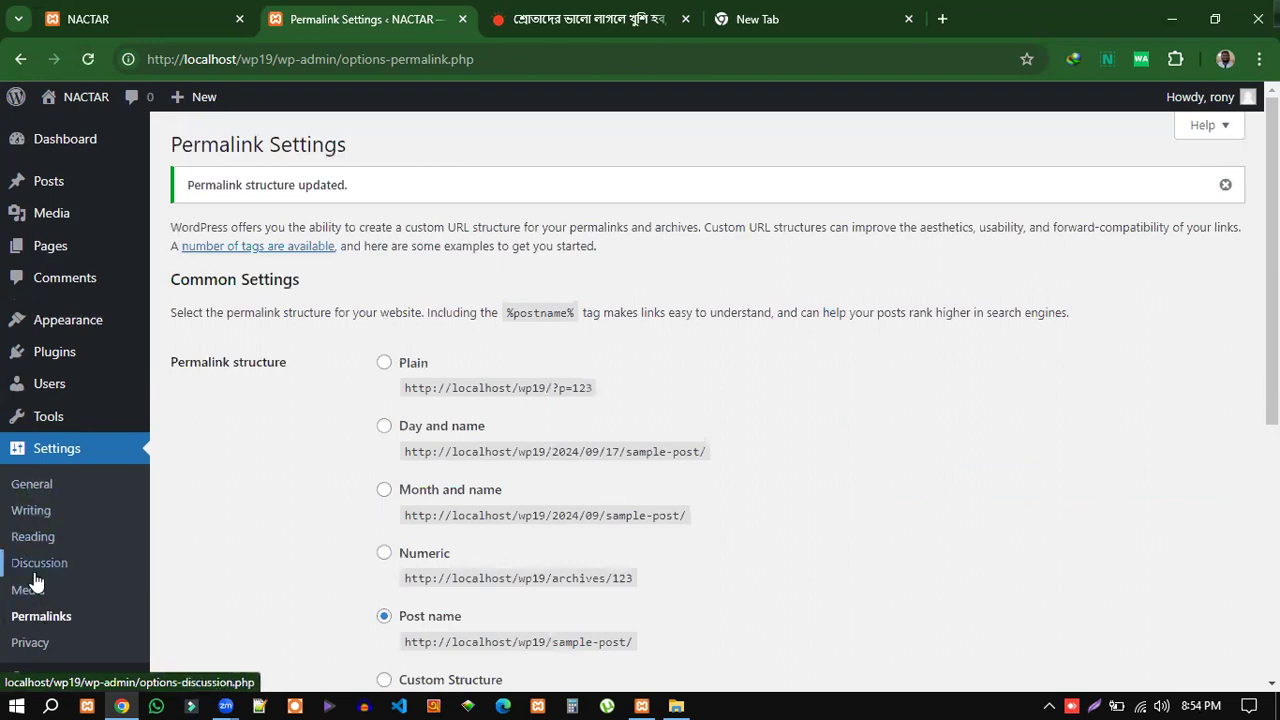
# Scroll past the 'Permalink structure updated' notice to the Post name example.
pyautogui.scroll(-3, 30, 610)
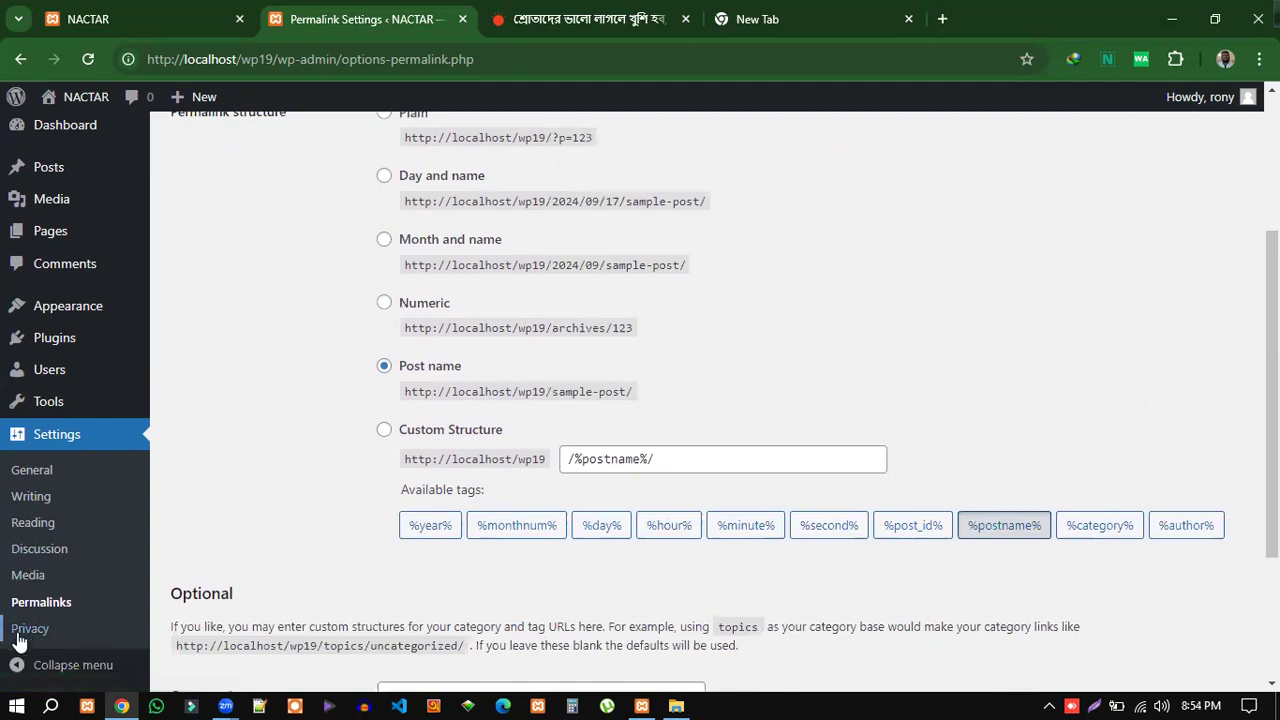
# Browse the Privacy Policy Guide under Settings > Privacy, then go to Tools.
pyautogui.click(100, 638)
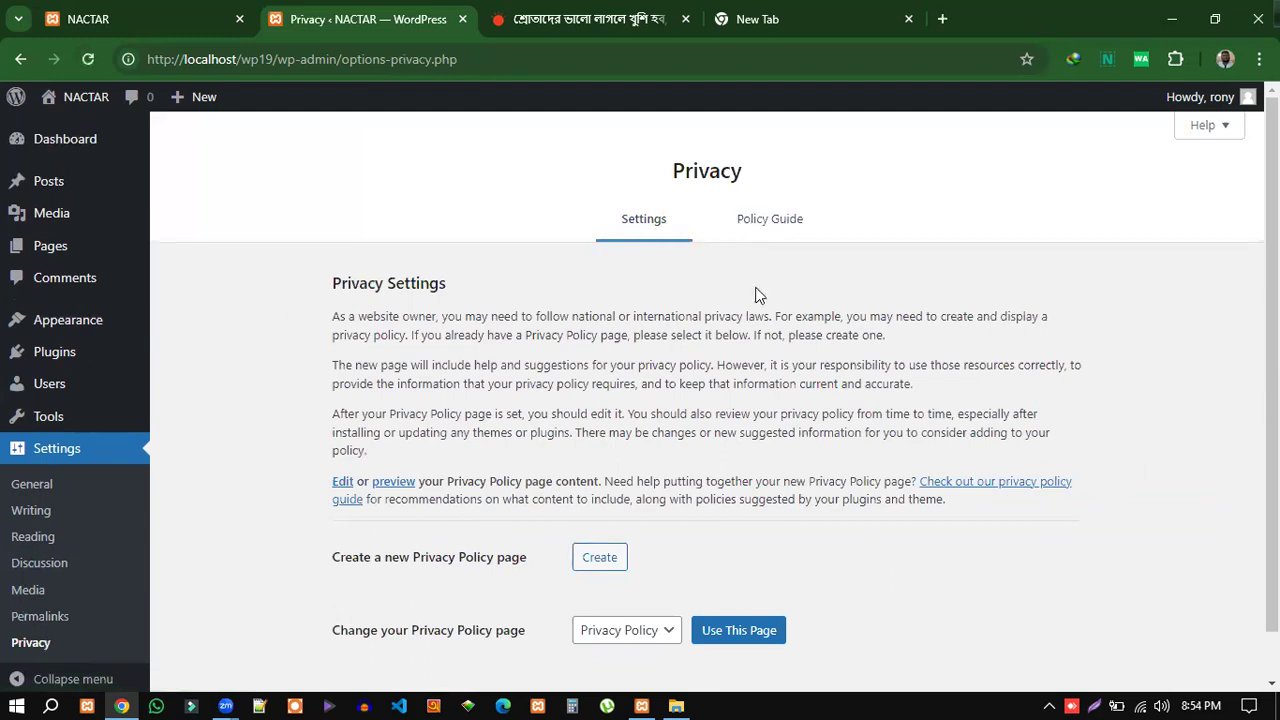
pyautogui.scroll(-1, 760, 310)
pyautogui.scroll(1, 793, 548)
pyautogui.click(767, 222)
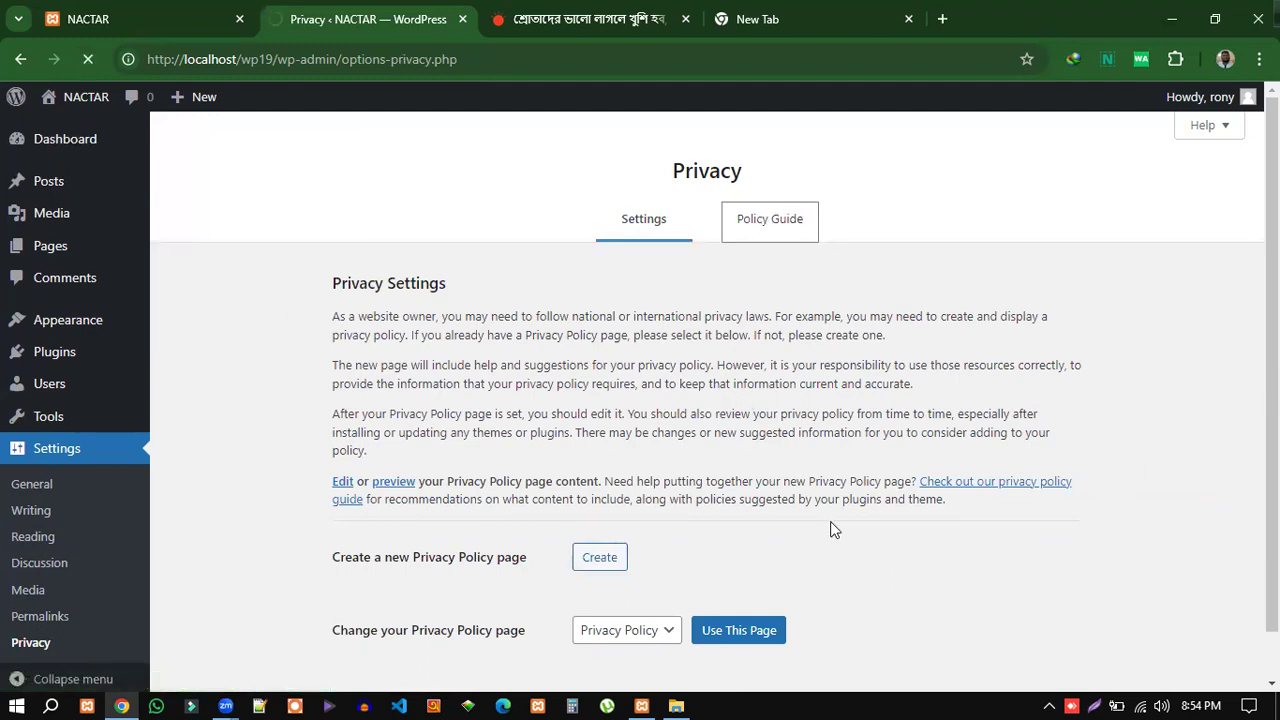
pyautogui.scroll(-1, 830, 521)
pyautogui.scroll(-1, 880, 530)
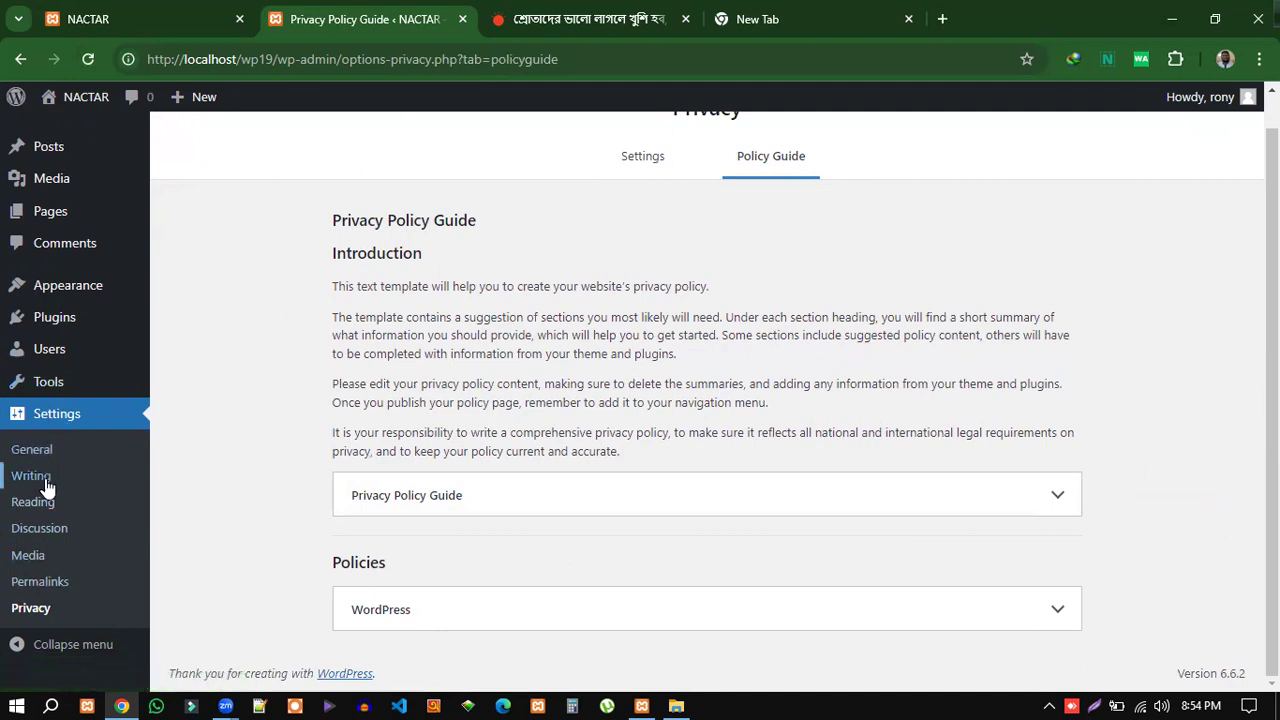
pyautogui.click(54, 385)
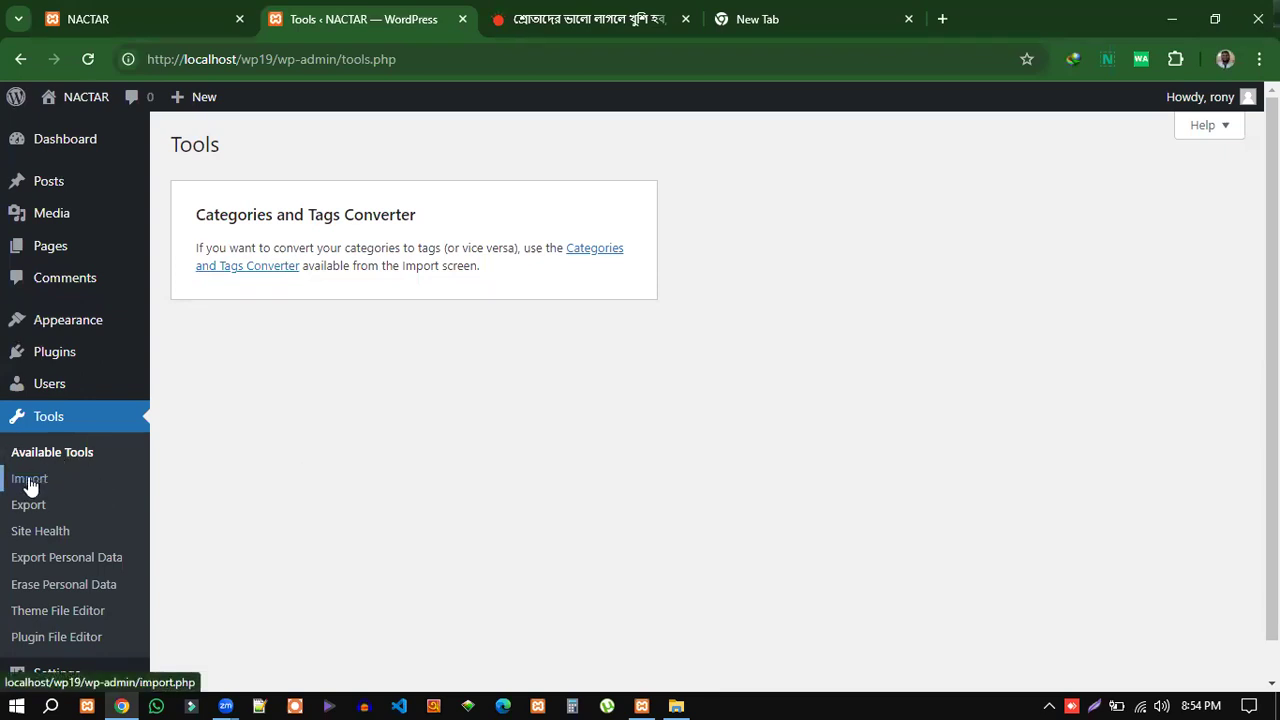
# Review the Import page's importers, highlighting Blogger's description, then go to Site Health.
pyautogui.click(30, 482)
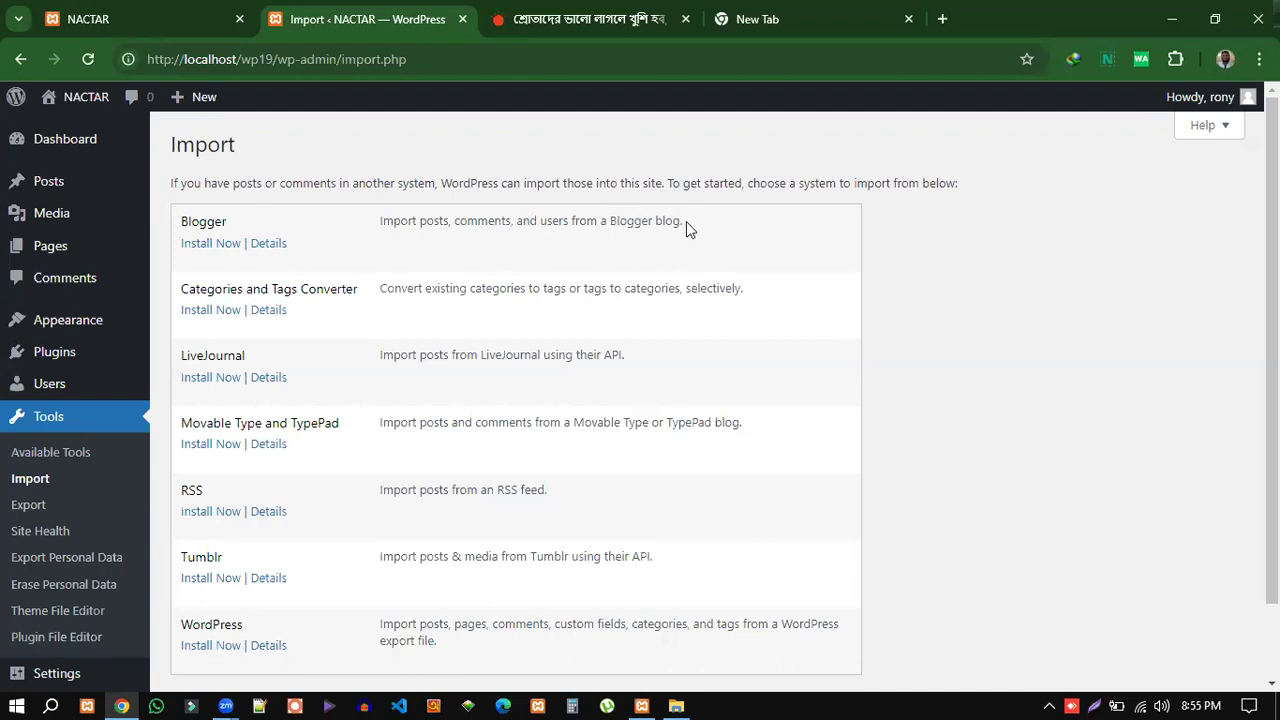
pyautogui.moveTo(682, 221); pyautogui.dragTo(381, 224)
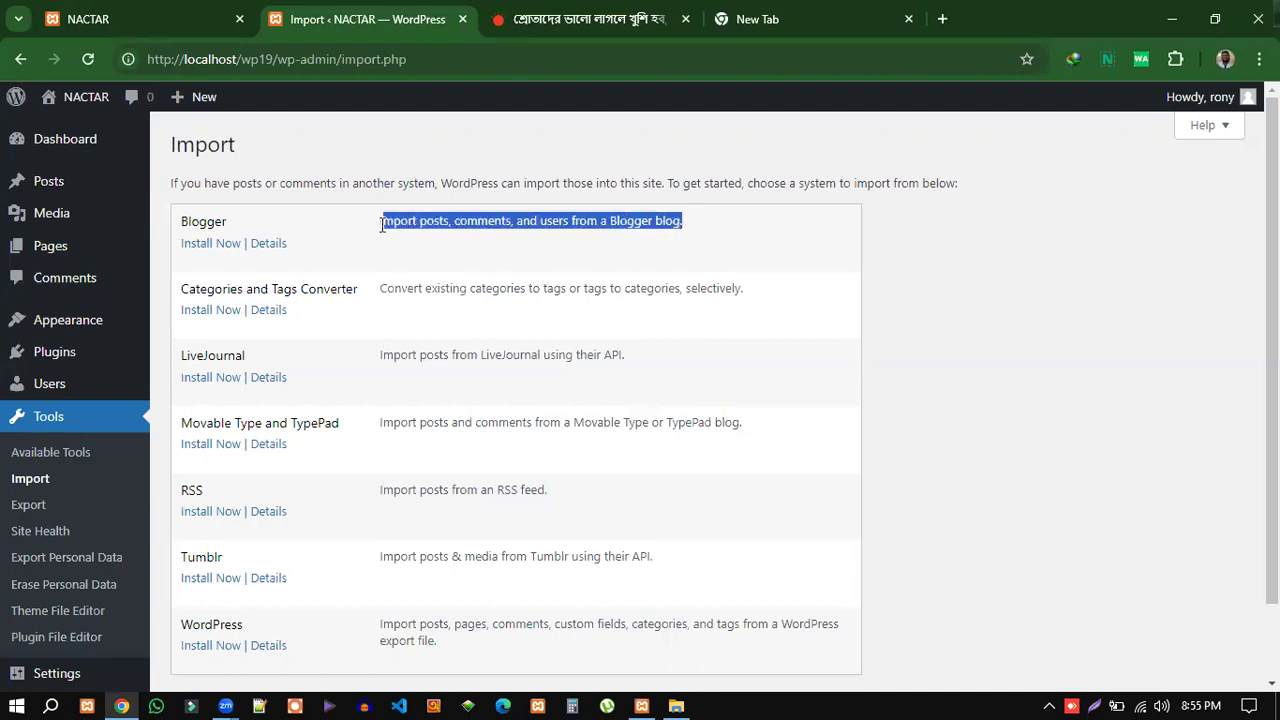
pyautogui.click(588, 235)
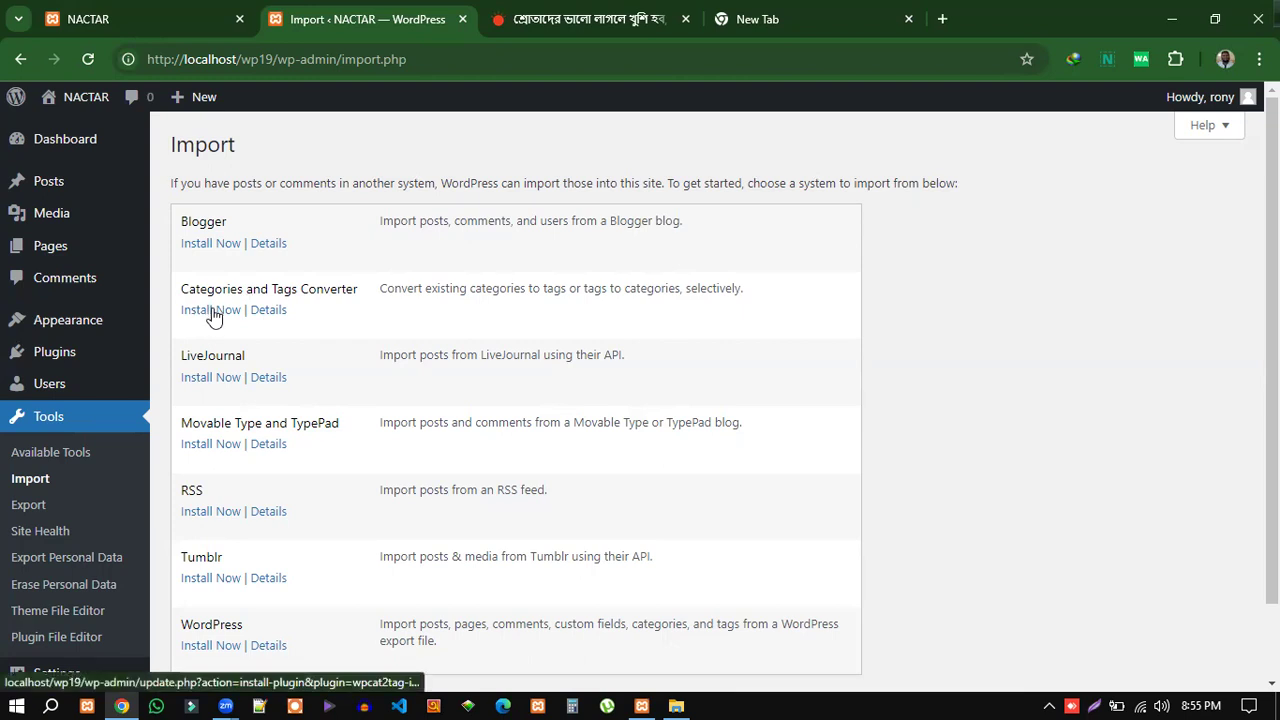
pyautogui.scroll(-2, 466, 417)
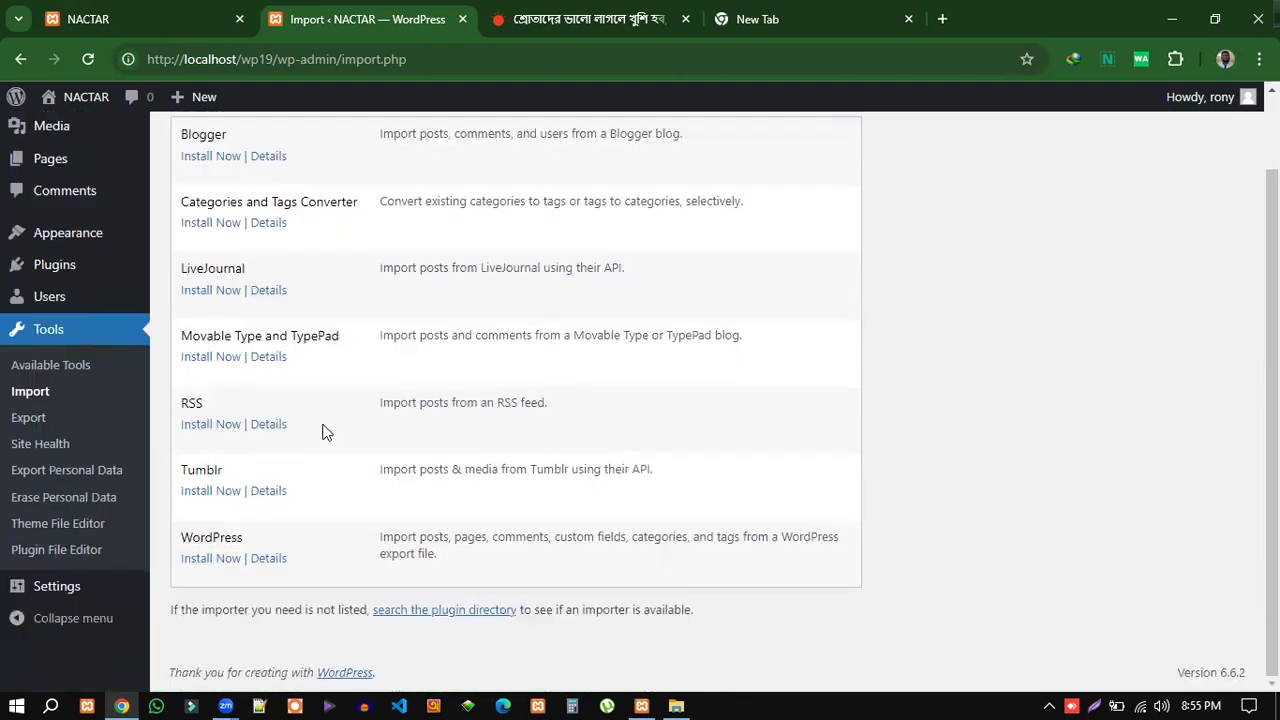
pyautogui.scroll(2, 305, 470)
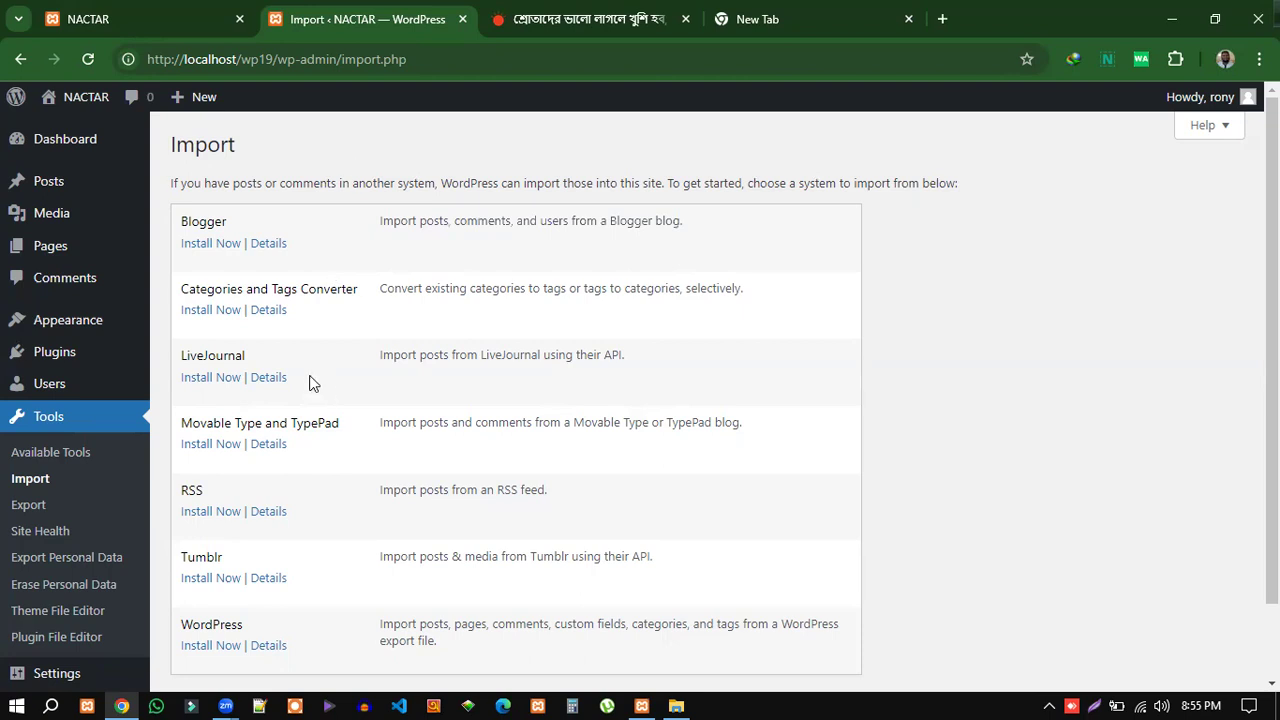
pyautogui.click(50, 533)
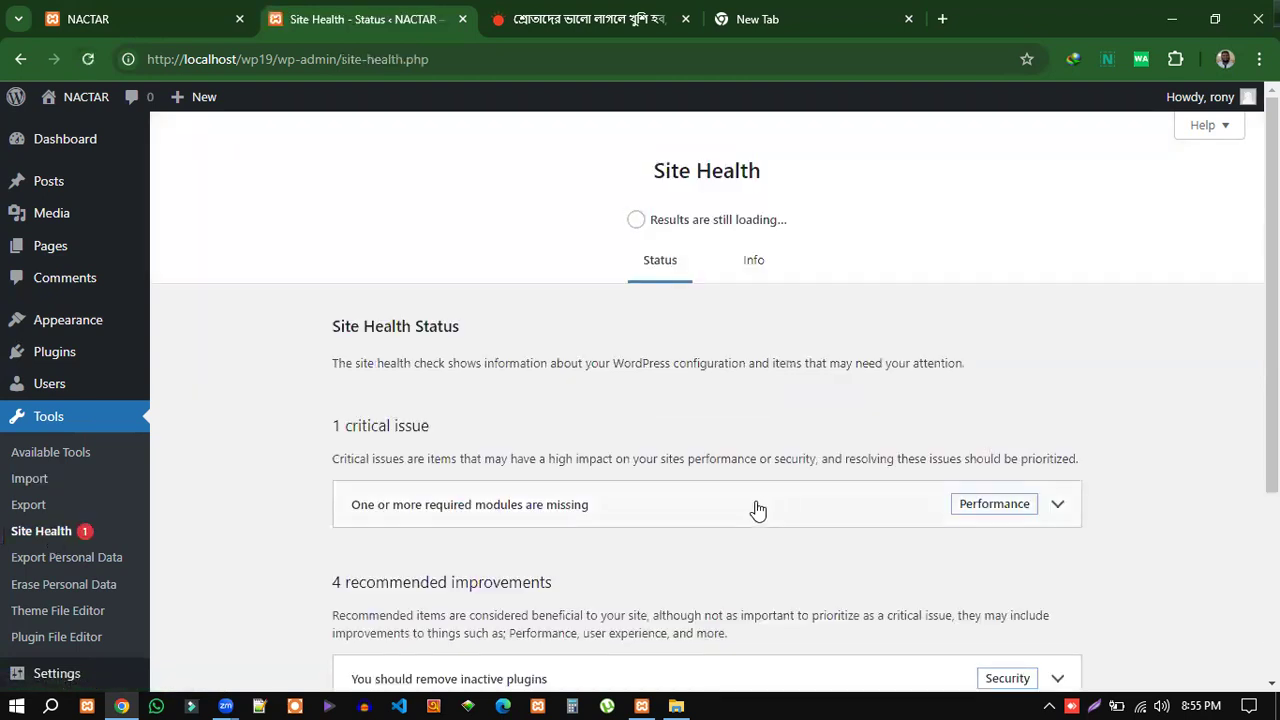
# Scroll the Site Health status report, then browse the Info tab's configuration sections.
pyautogui.scroll(-3, 748, 515)
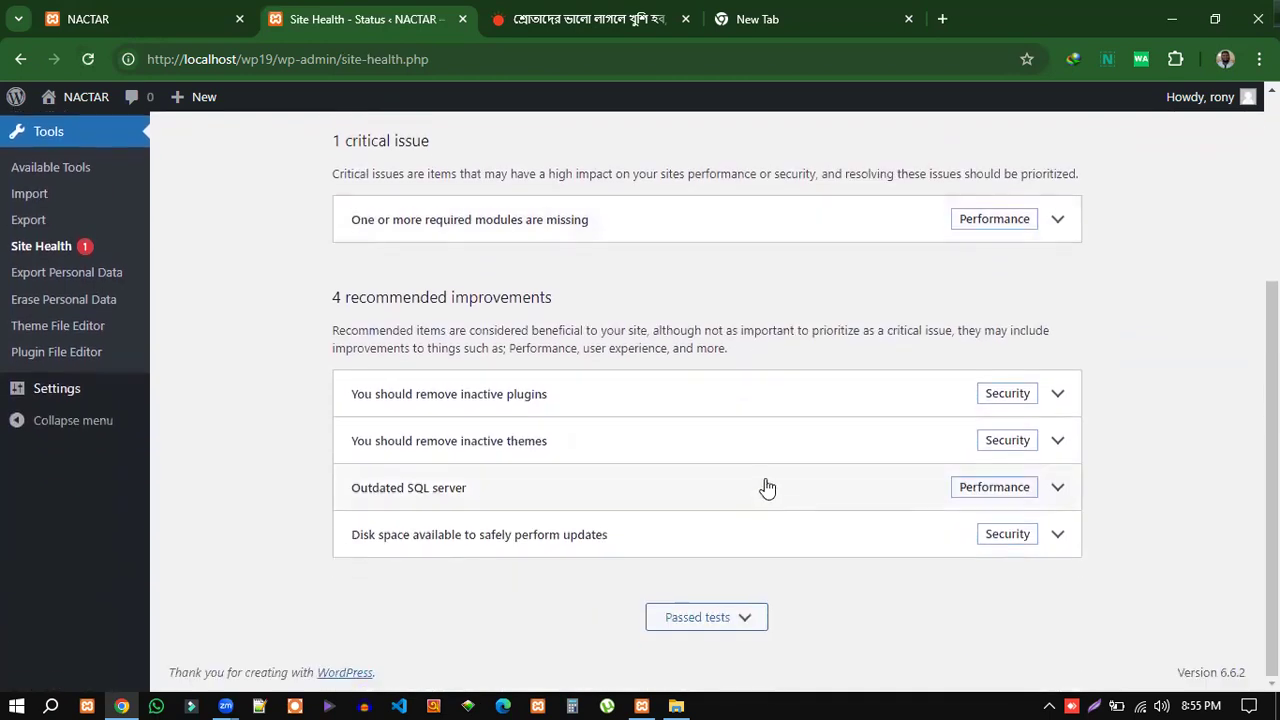
pyautogui.scroll(2, 793, 489)
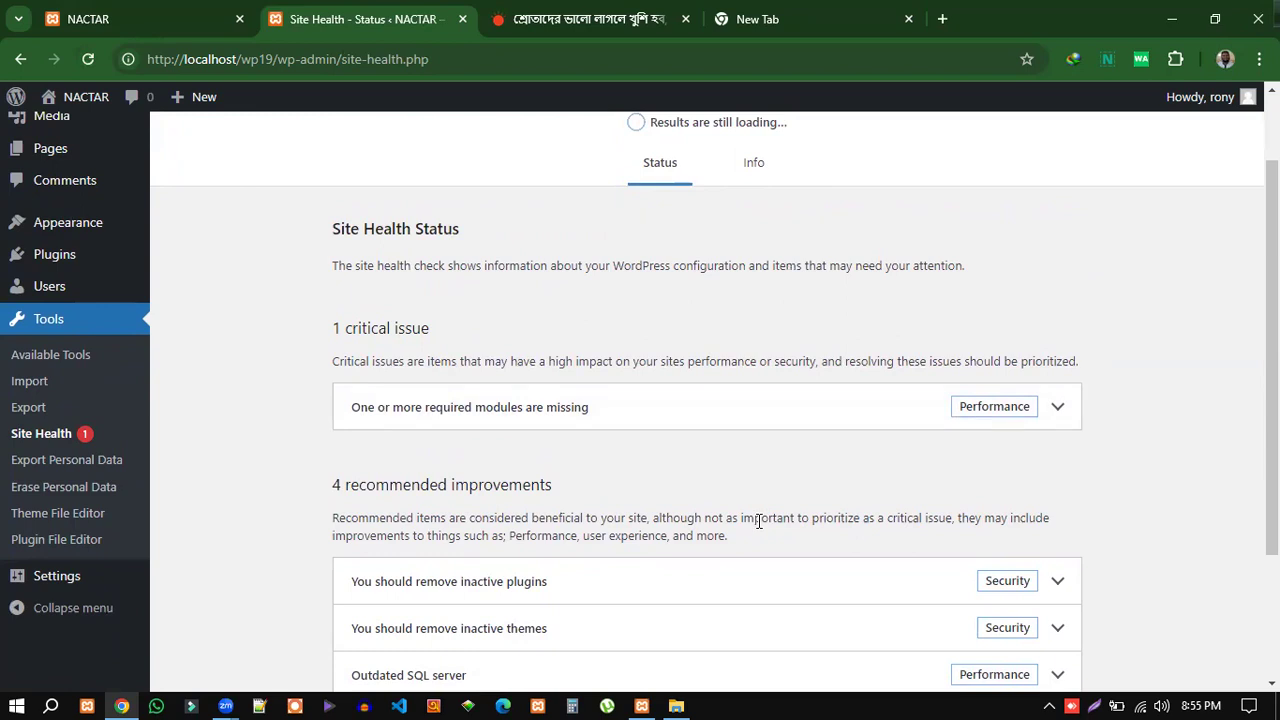
pyautogui.scroll(1, 790, 250)
pyautogui.click(752, 270)
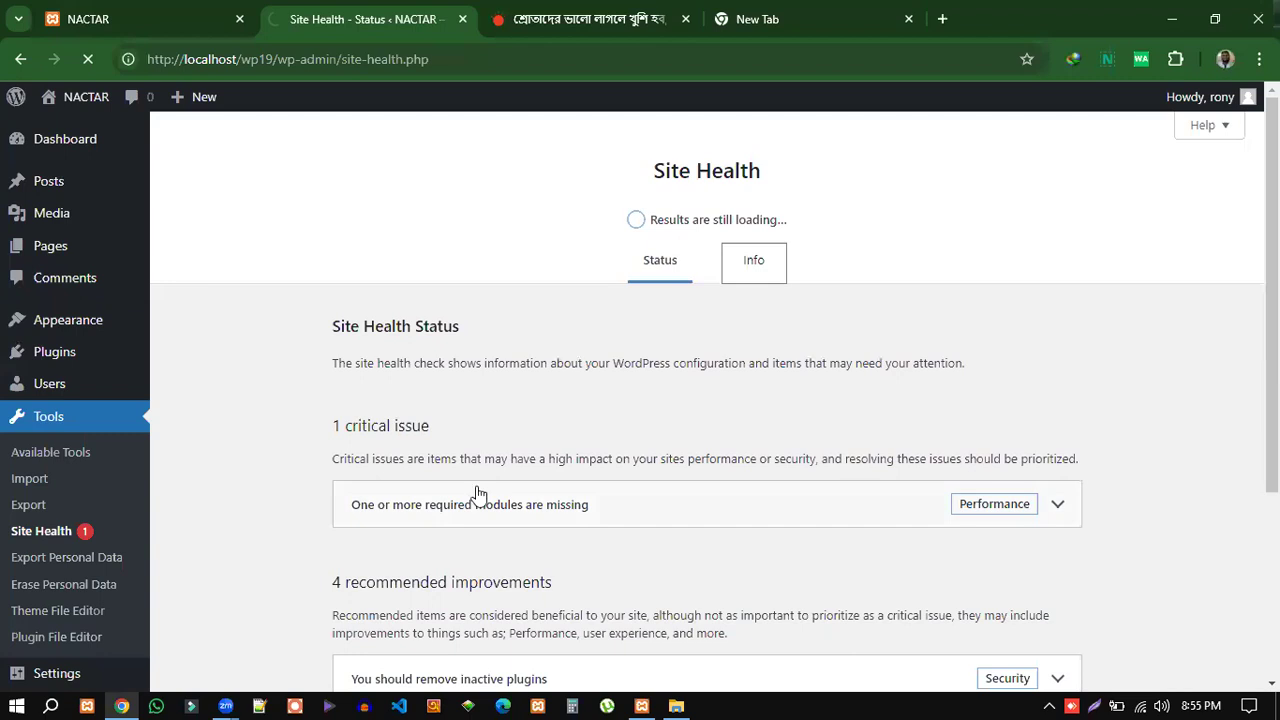
pyautogui.scroll(-3, 821, 484)
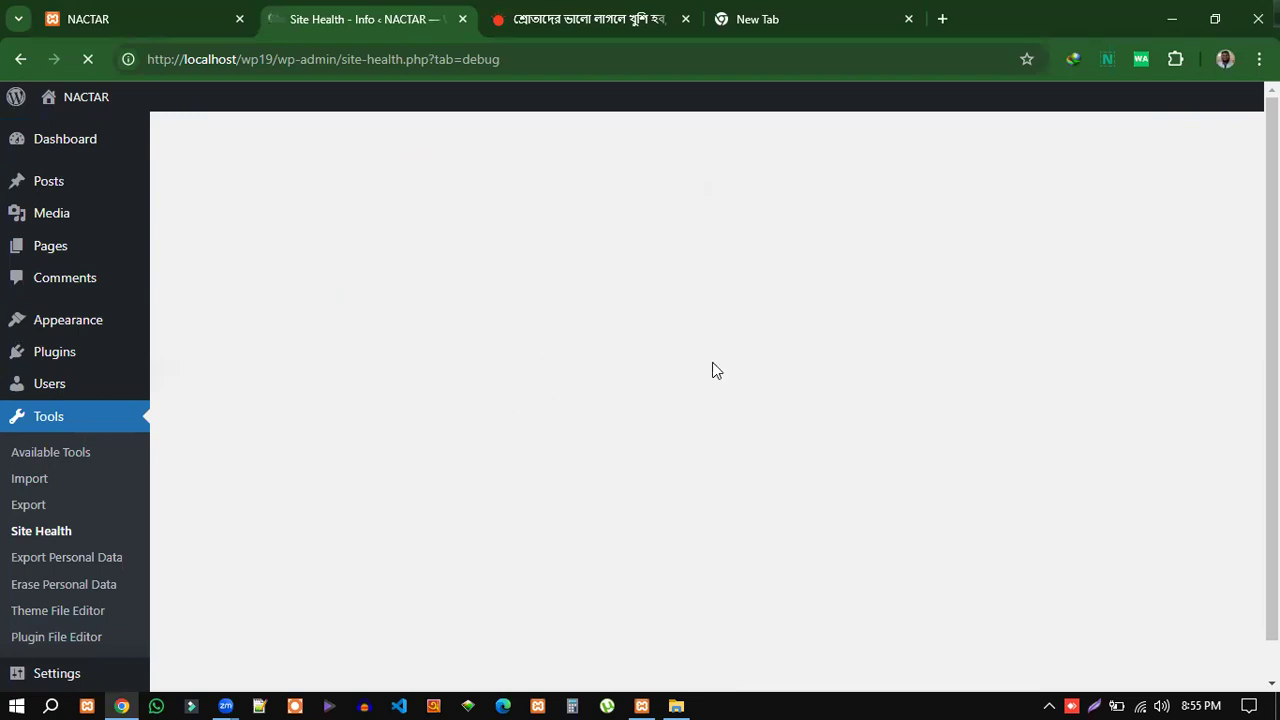
pyautogui.scroll(-1, 60, 570)
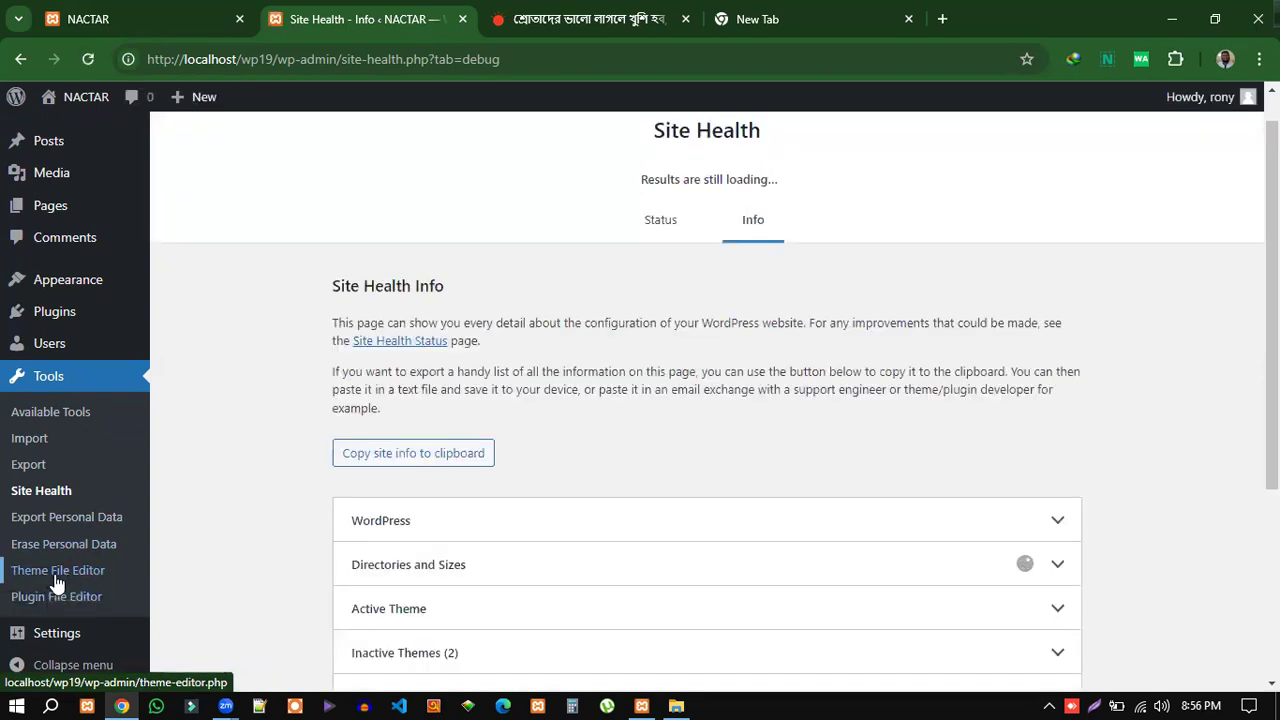
# Open the Theme File Editor past the warning and inspect the stylesheet code.
pyautogui.click(55, 583)
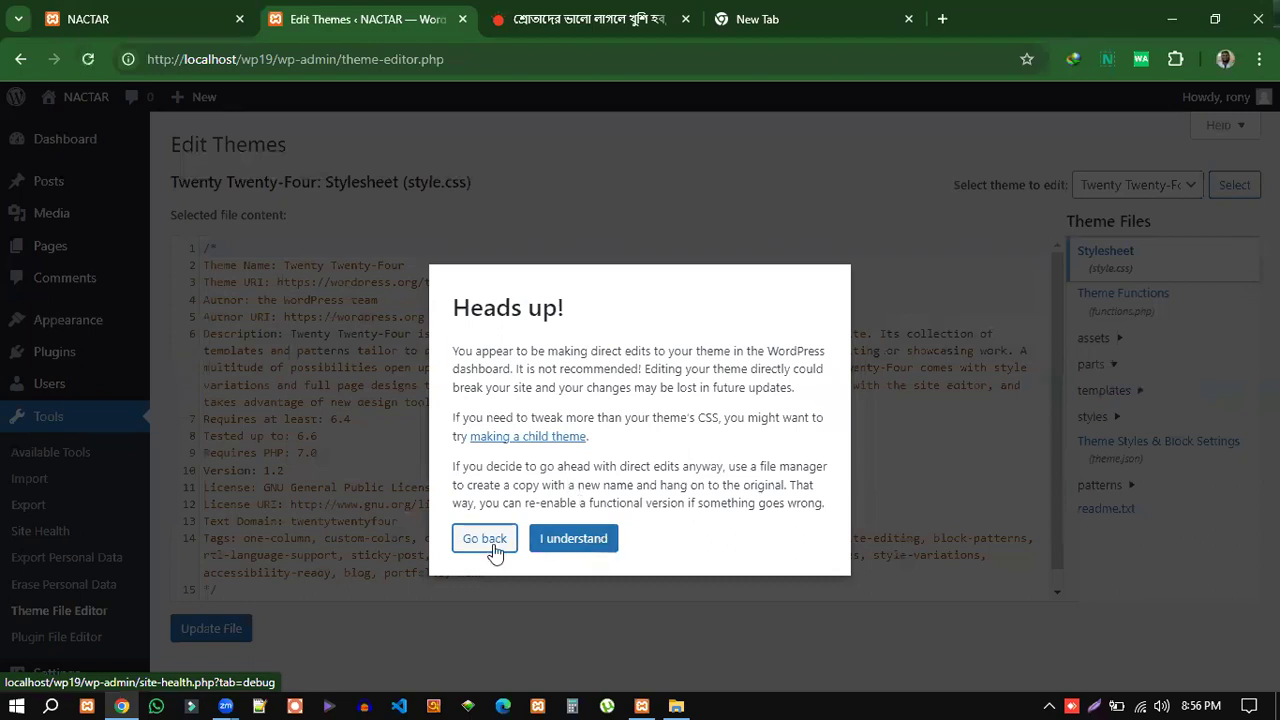
pyautogui.click(574, 545)
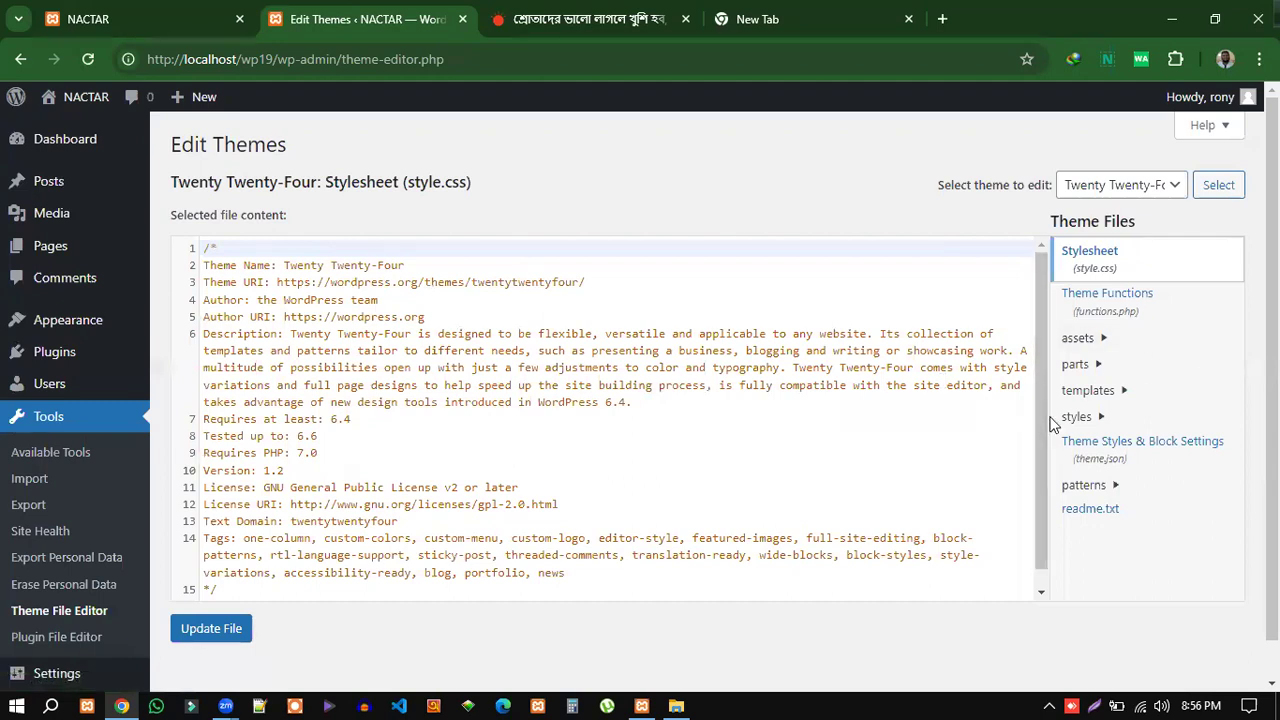
pyautogui.hotkey('ctrl', 'a')
pyautogui.click(894, 487)
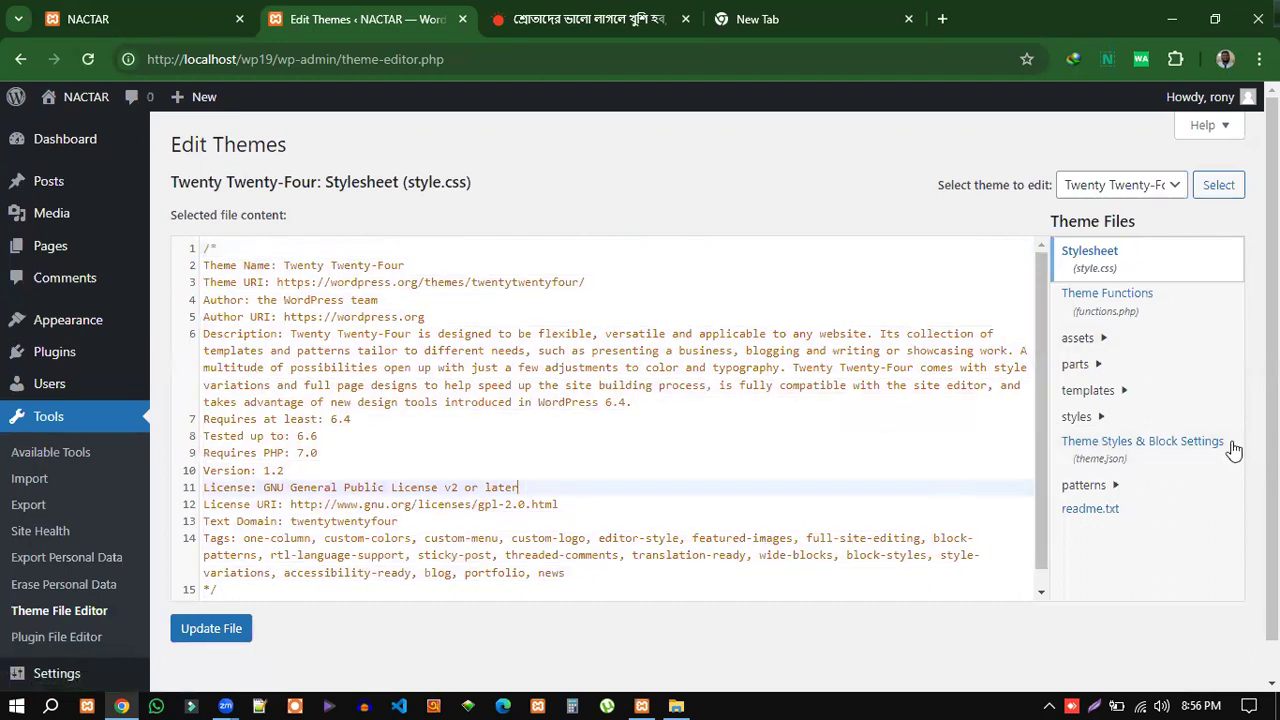
pyautogui.scroll(-1, 1137, 480)
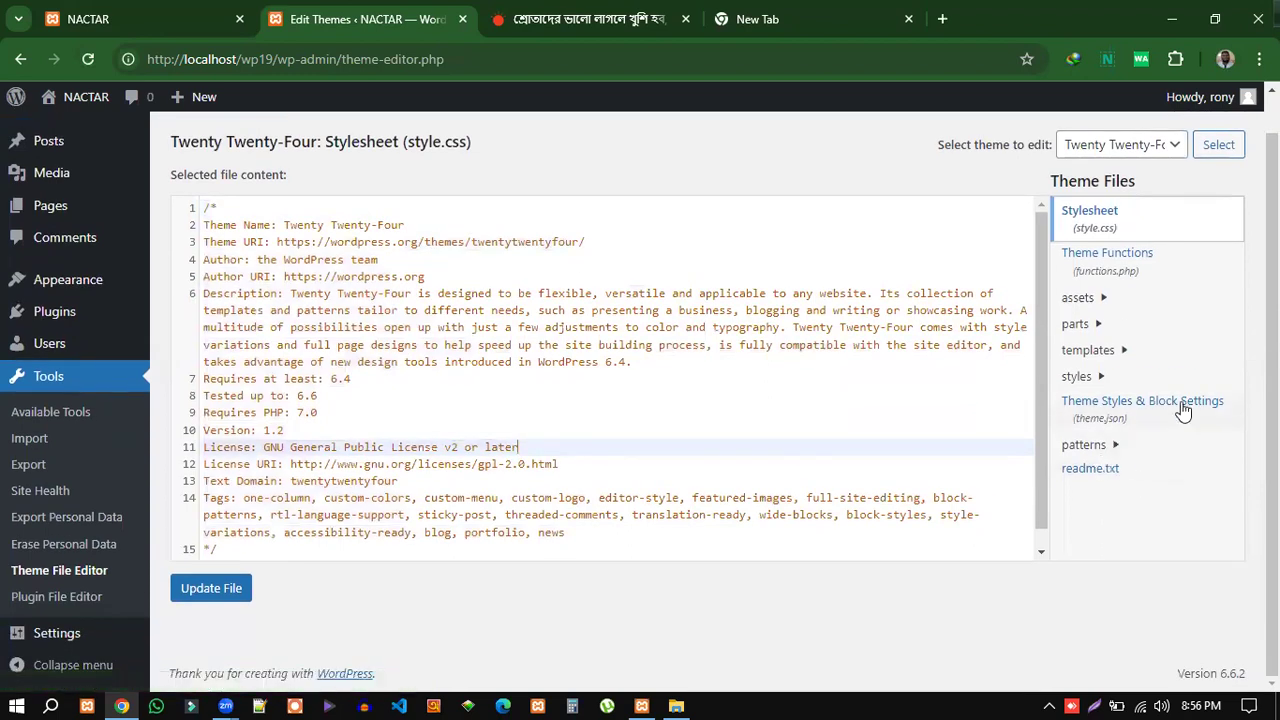
pyautogui.scroll(1, 1183, 410)
# Expand the templates folder and view page.html and index.html, then open the Plugin File Editor.
pyautogui.click(1095, 392)
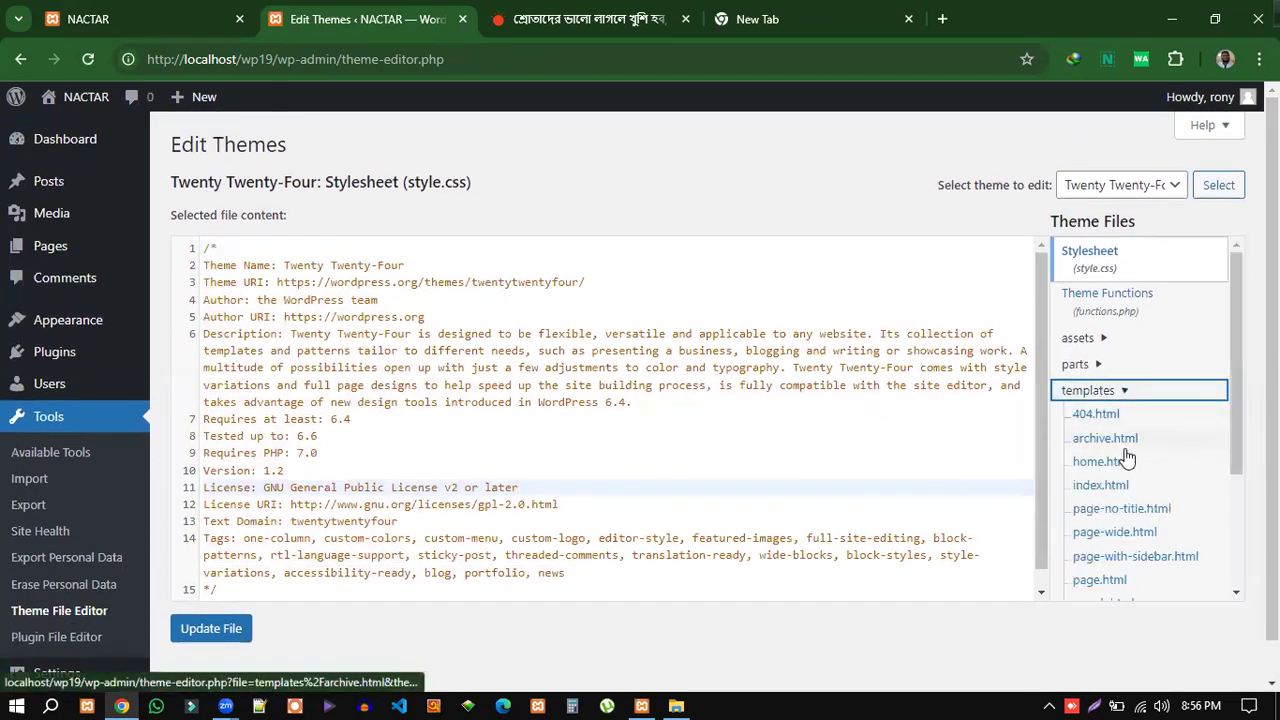
pyautogui.scroll(-2, 1123, 525)
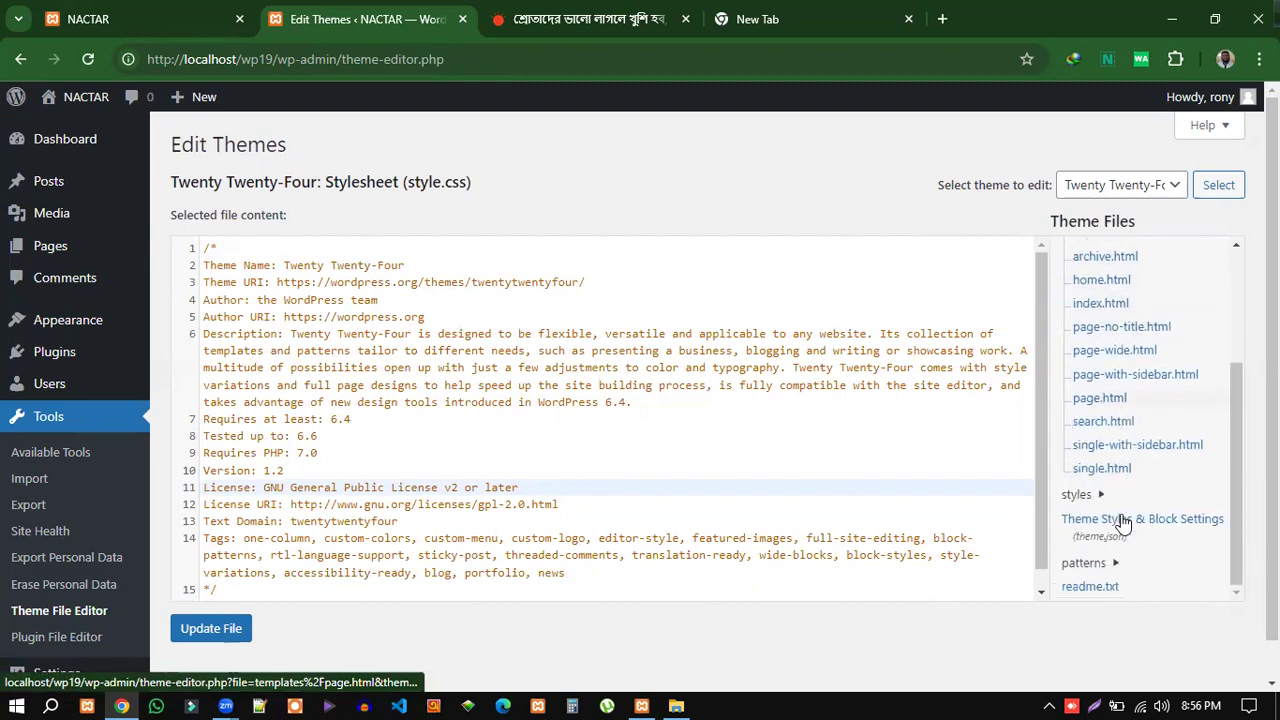
pyautogui.click(1115, 400)
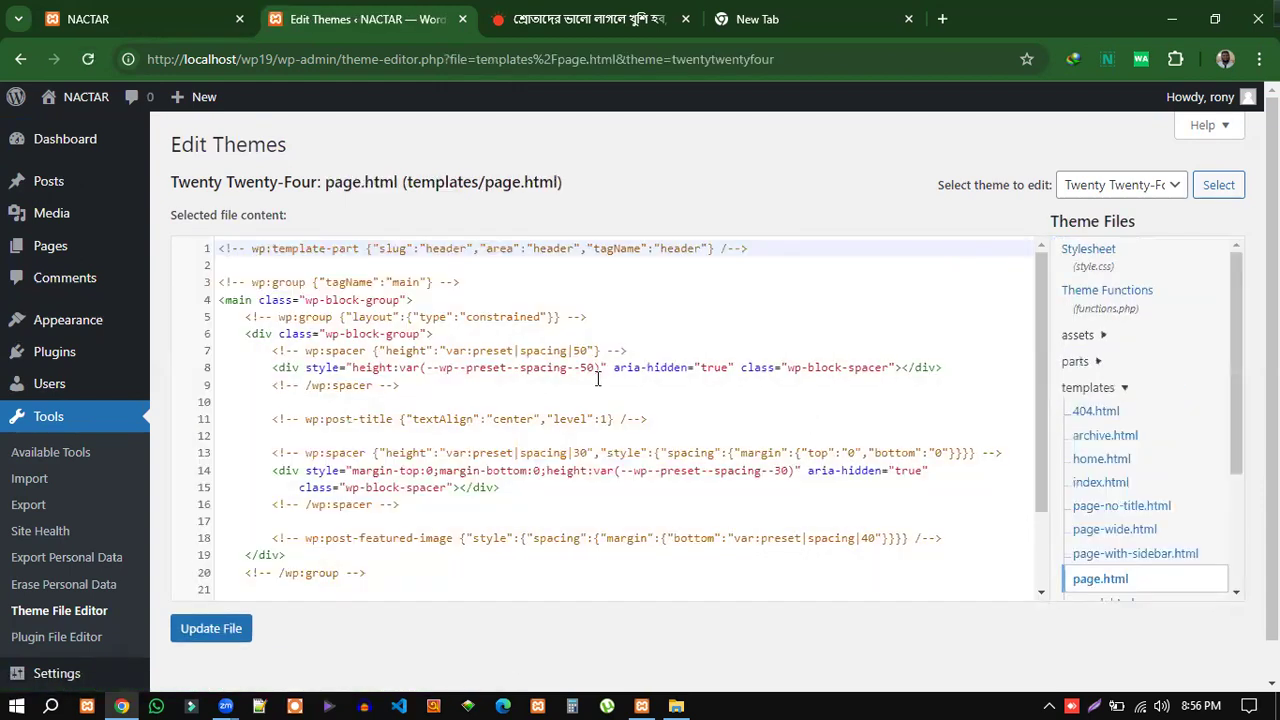
pyautogui.scroll(-1, 577, 430)
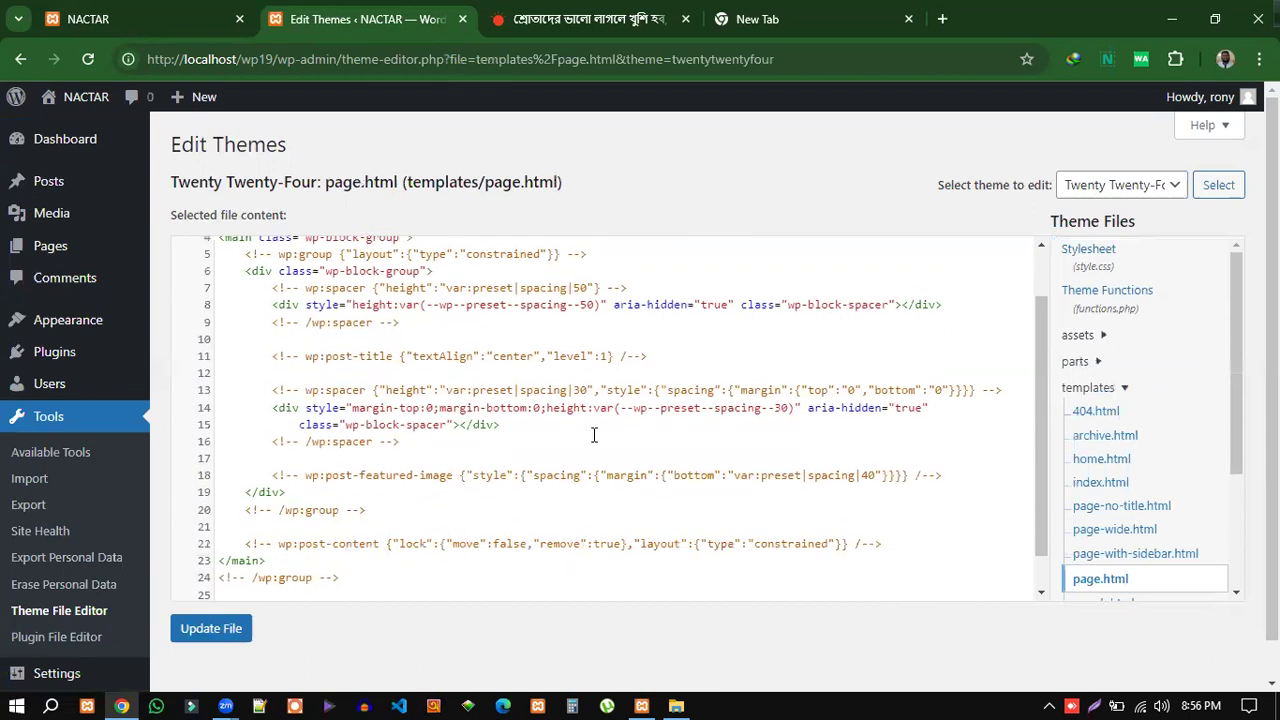
pyautogui.scroll(1, 708, 506)
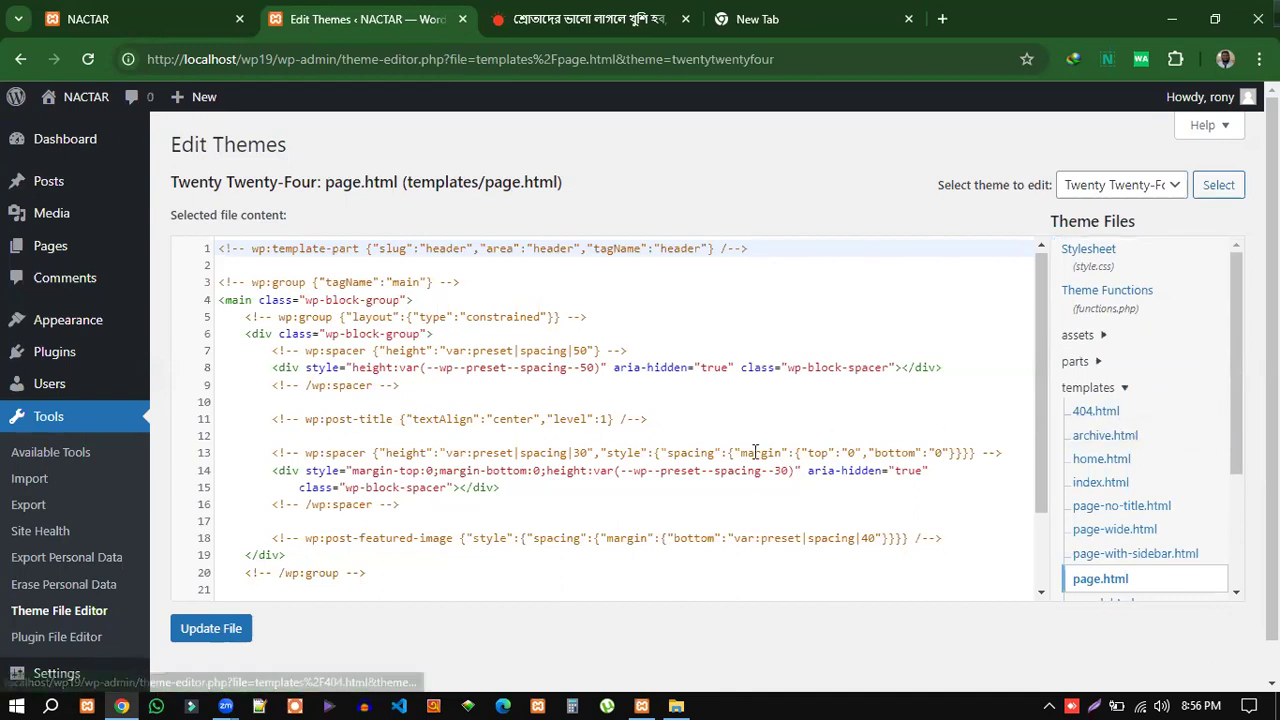
pyautogui.scroll(-2, 614, 457)
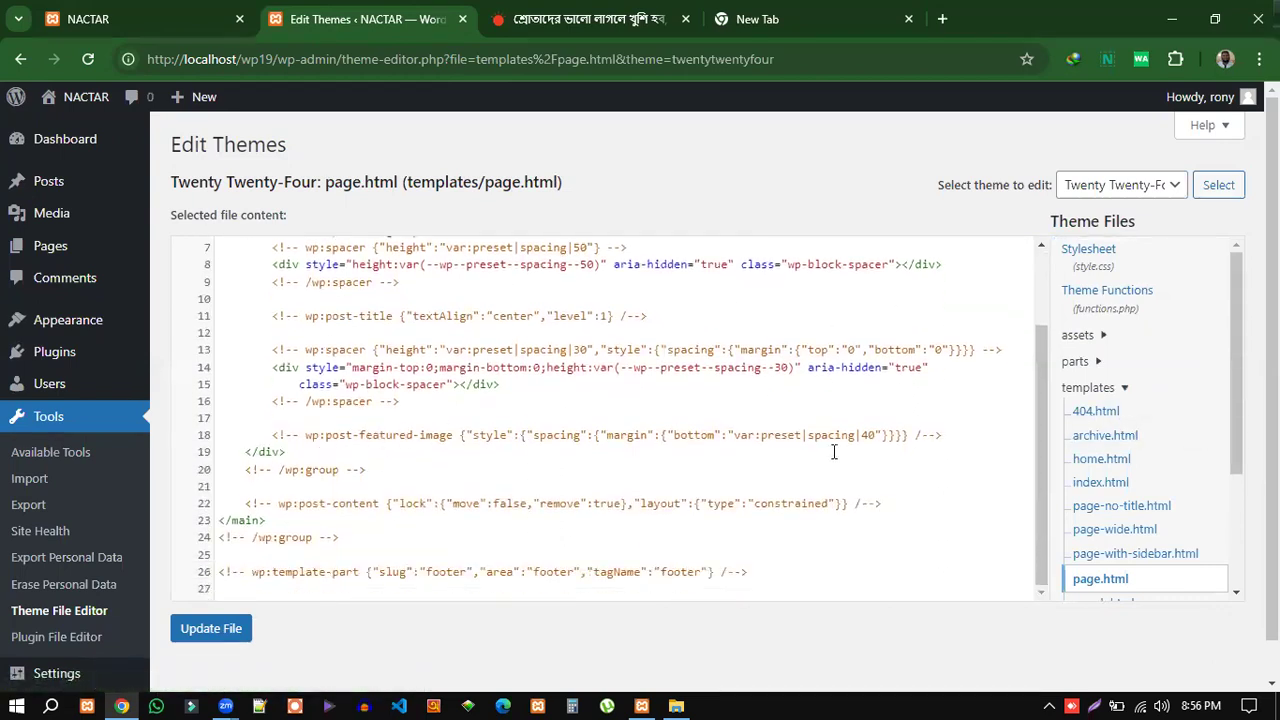
pyautogui.click(1100, 482)
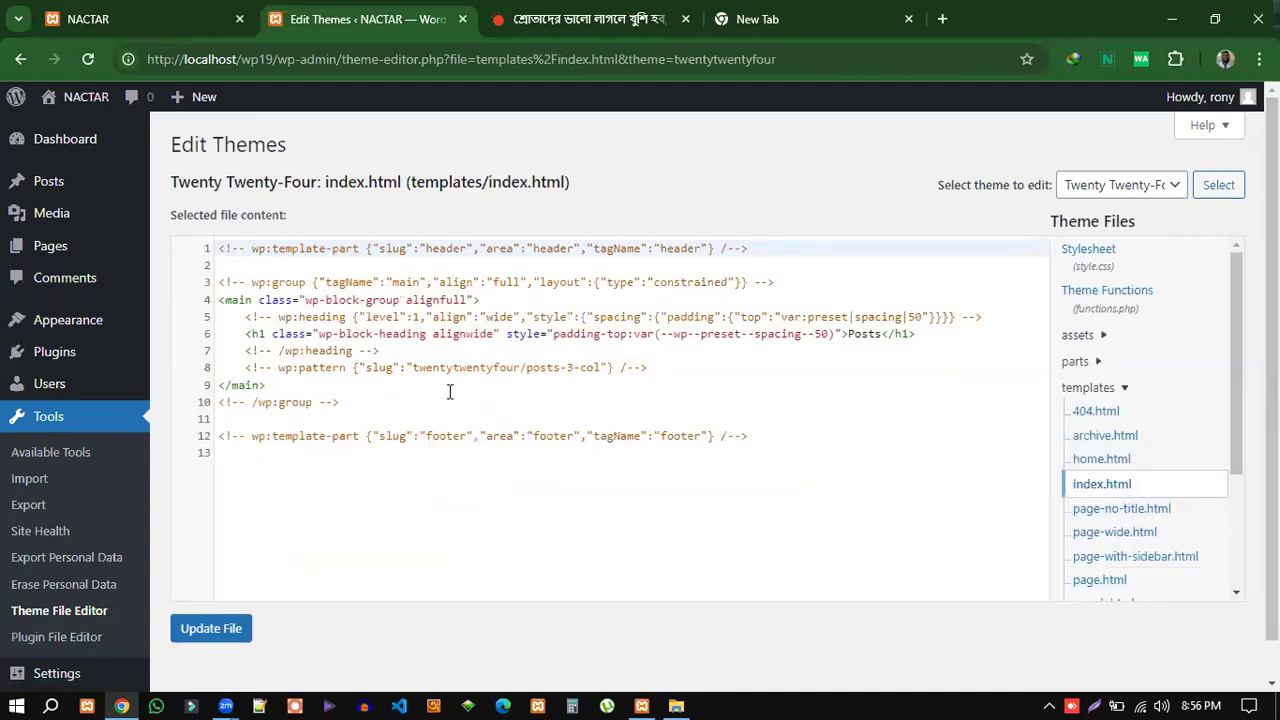
pyautogui.click(86, 636)
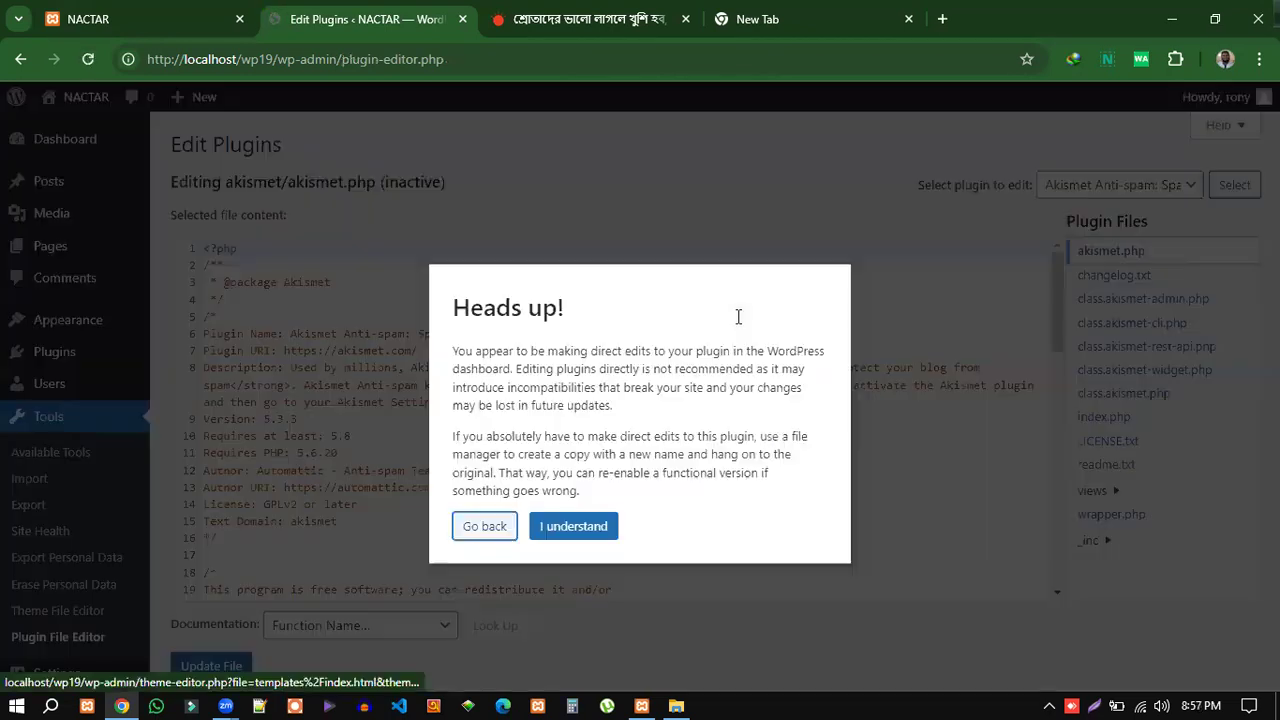
# Accept the plugin-editing warning and scroll through the code of akismet.php.
pyautogui.click(573, 526)
pyautogui.scroll(-4, 955, 458)
pyautogui.scroll(-5, 955, 461)
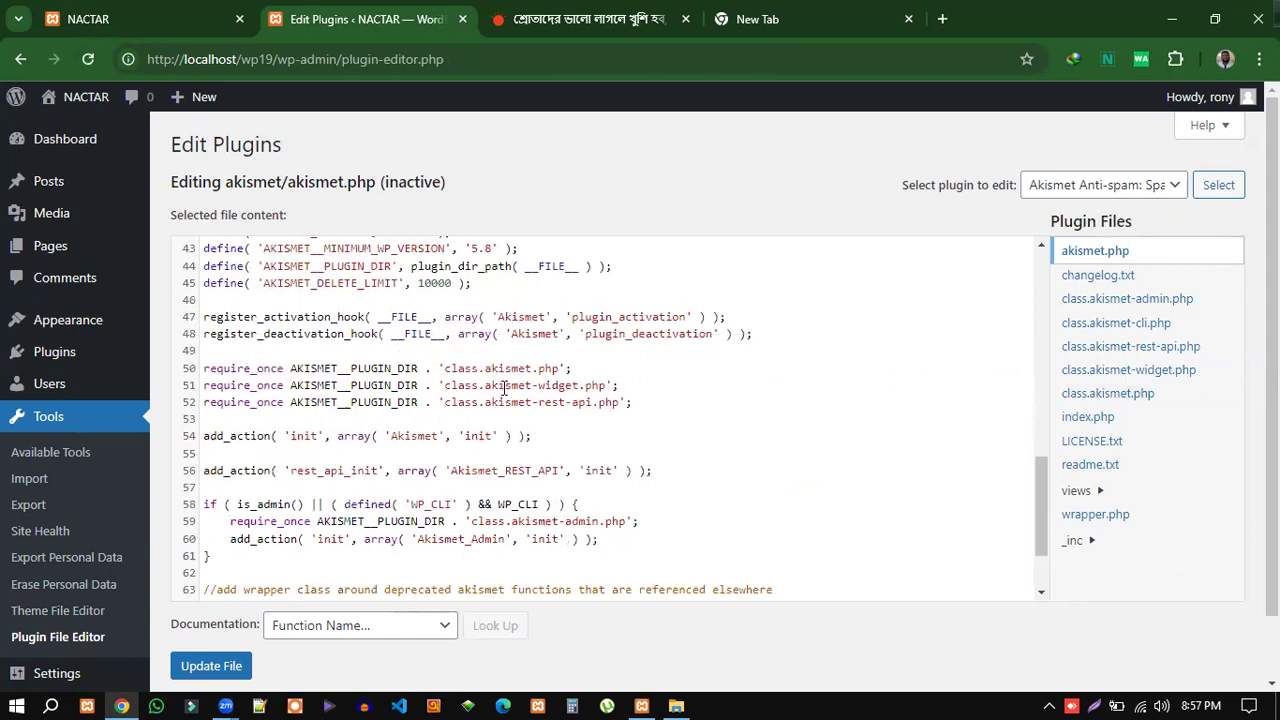
pyautogui.scroll(-3, 505, 388)
pyautogui.scroll(5, 497, 449)
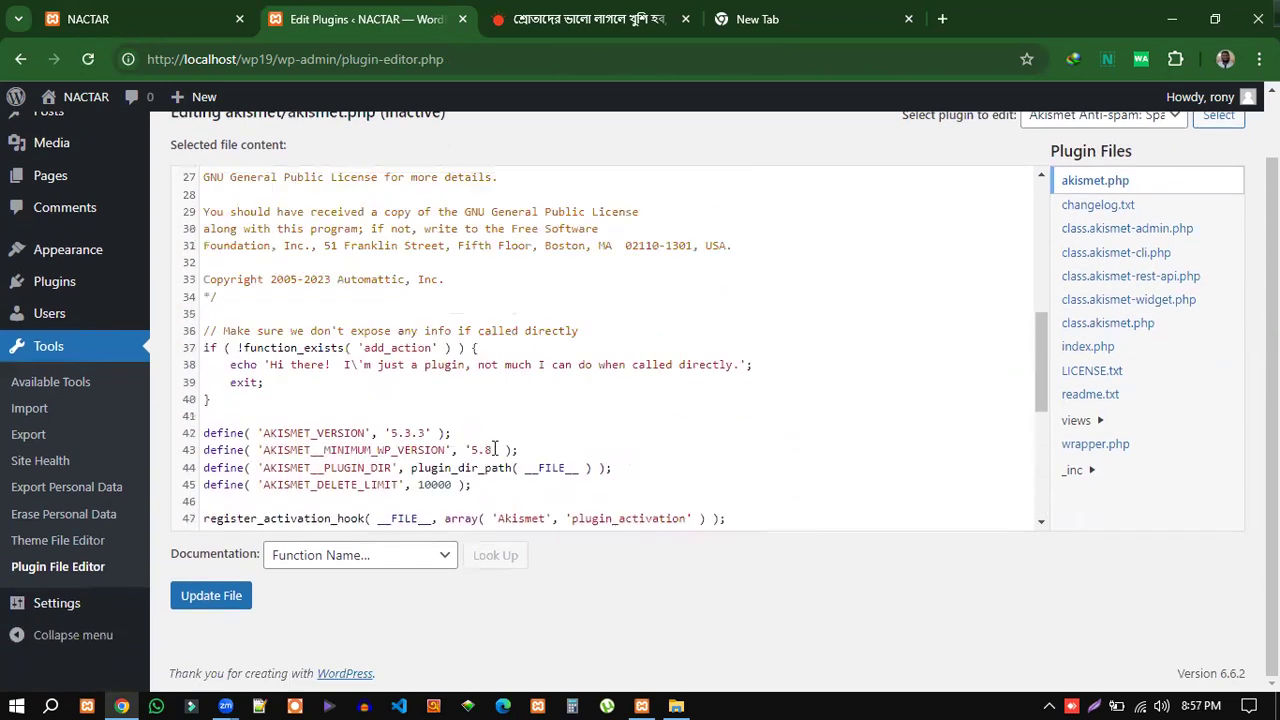
pyautogui.scroll(5, 494, 449)
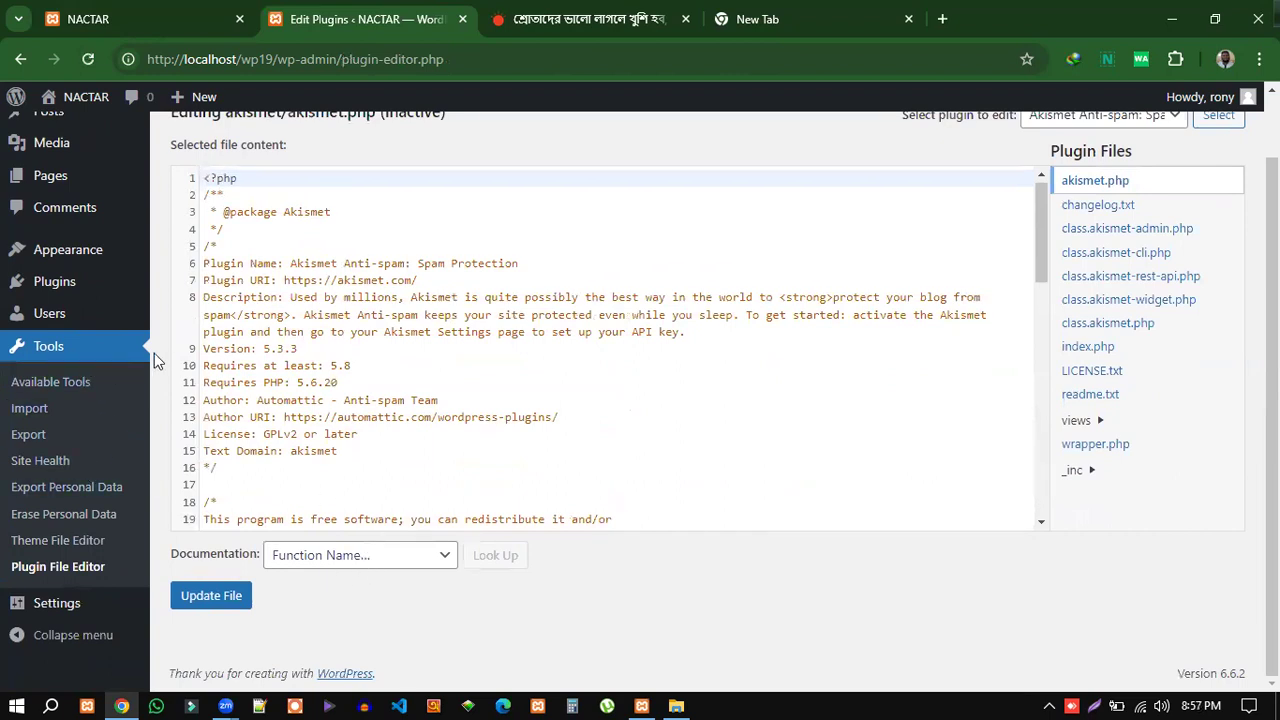
# Open the Users list, select the only user, and inspect the Bulk actions options without applying any.
pyautogui.click(50, 316)
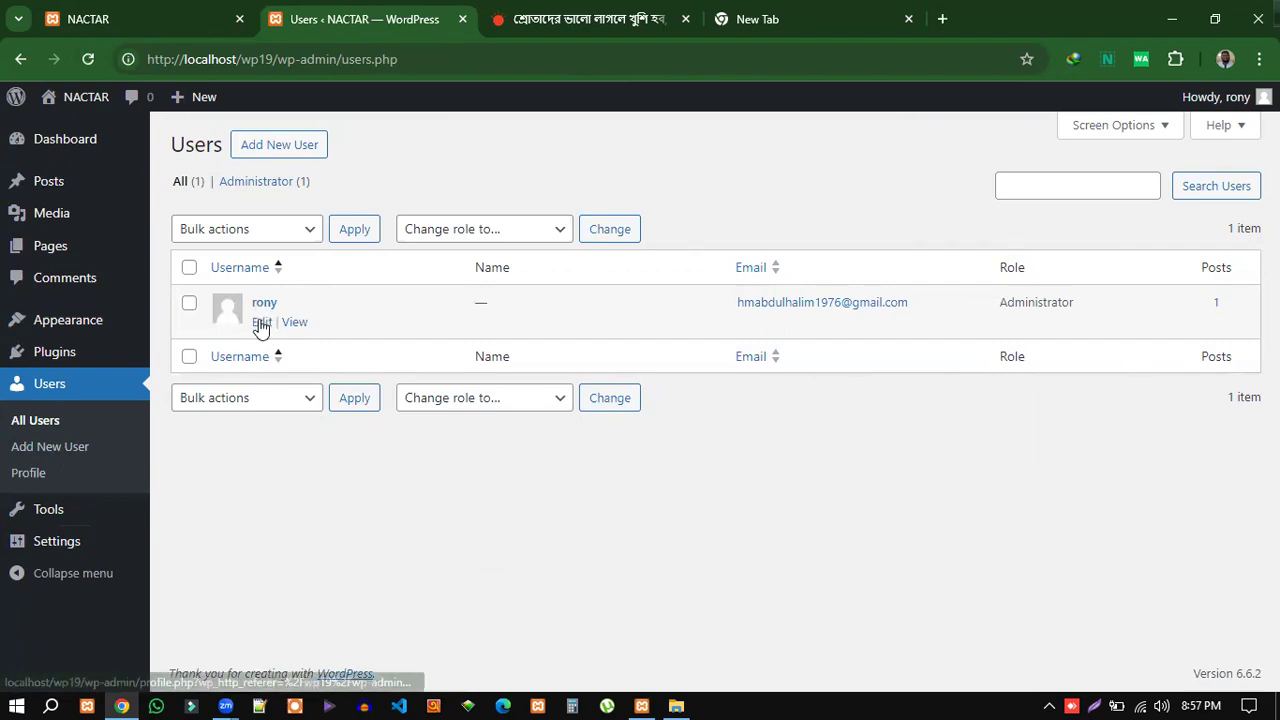
pyautogui.click(289, 236)
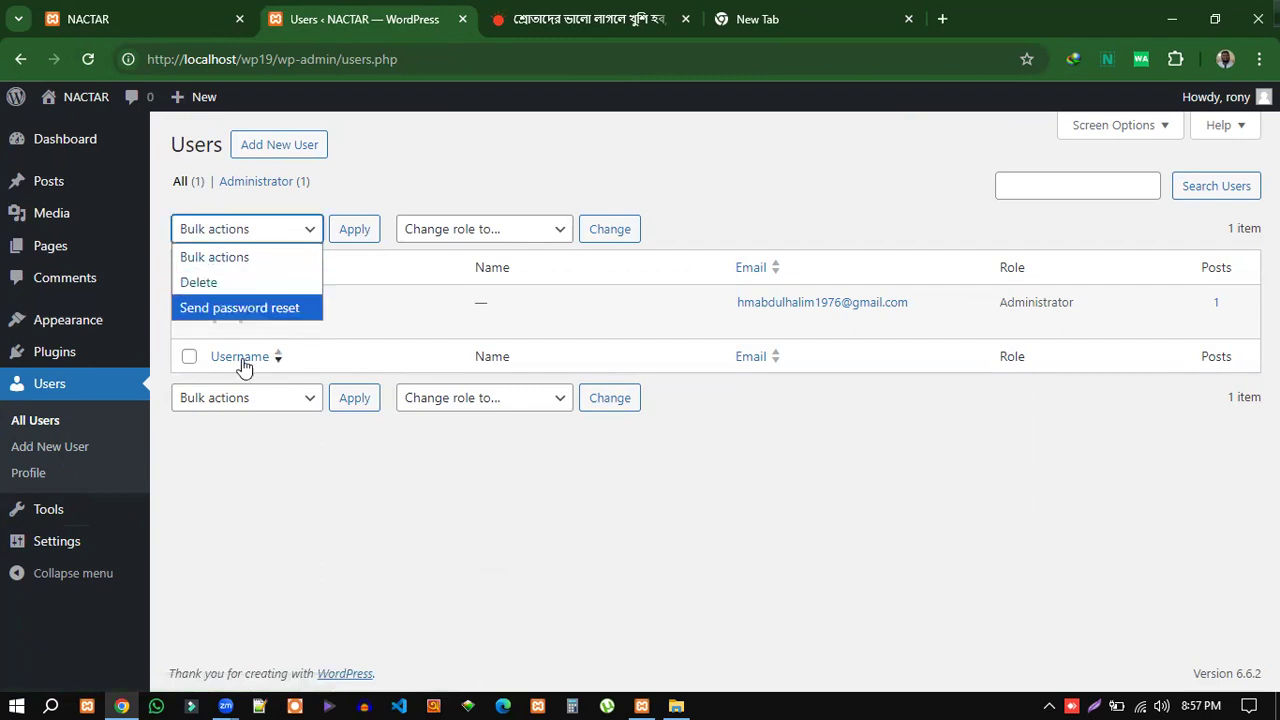
pyautogui.click(237, 470)
pyautogui.click(190, 307)
pyautogui.click(274, 231)
pyautogui.click(742, 463)
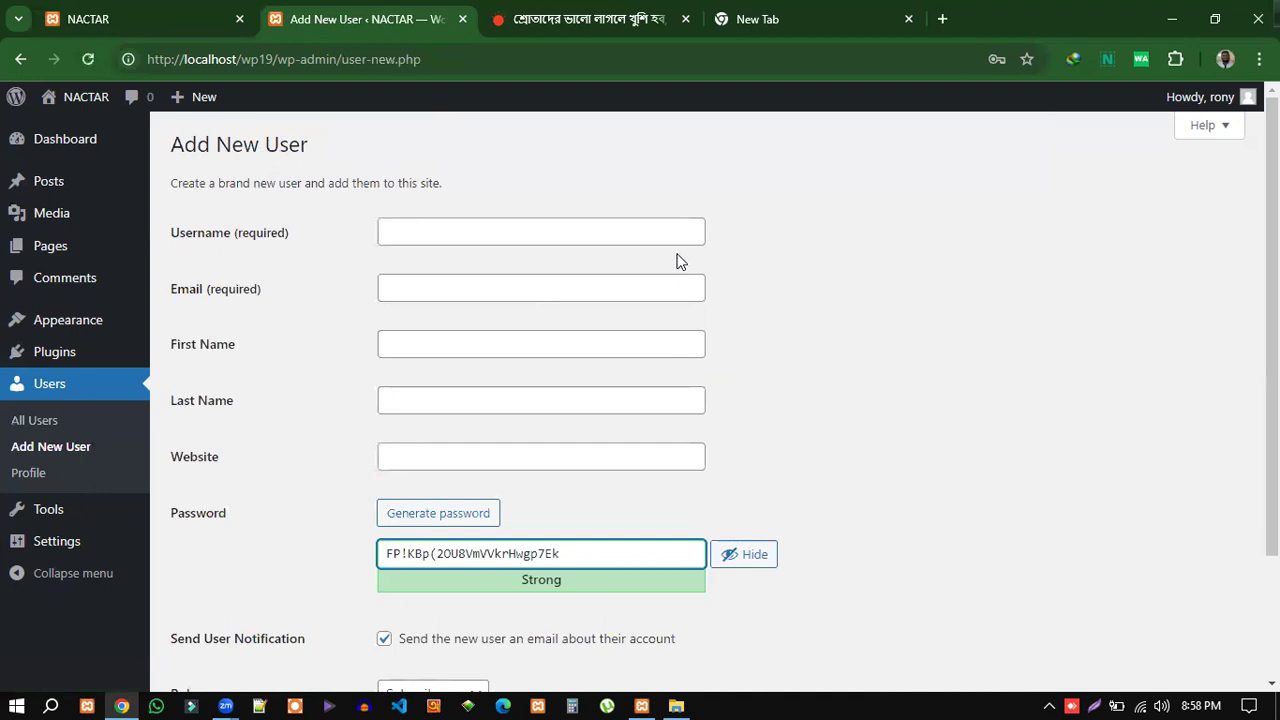
# Enter the username Demo and a sample email address for the new user.
pyautogui.click(977, 448)
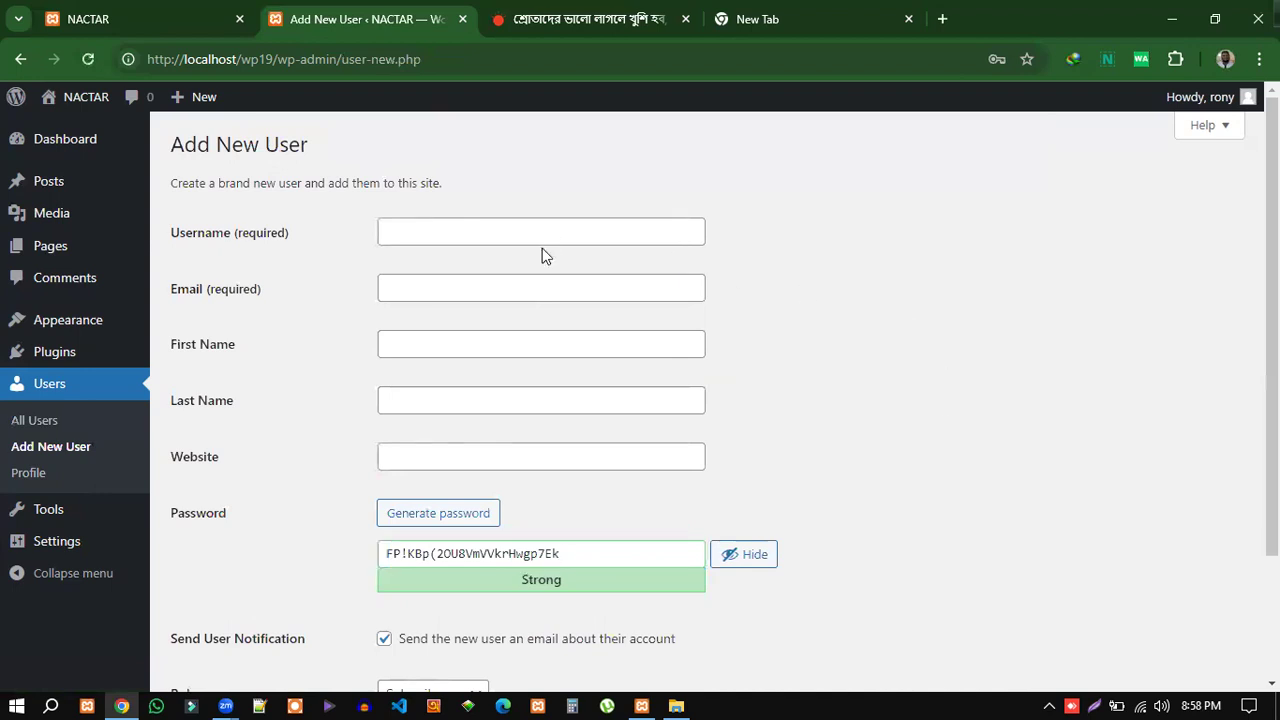
pyautogui.click(404, 234)
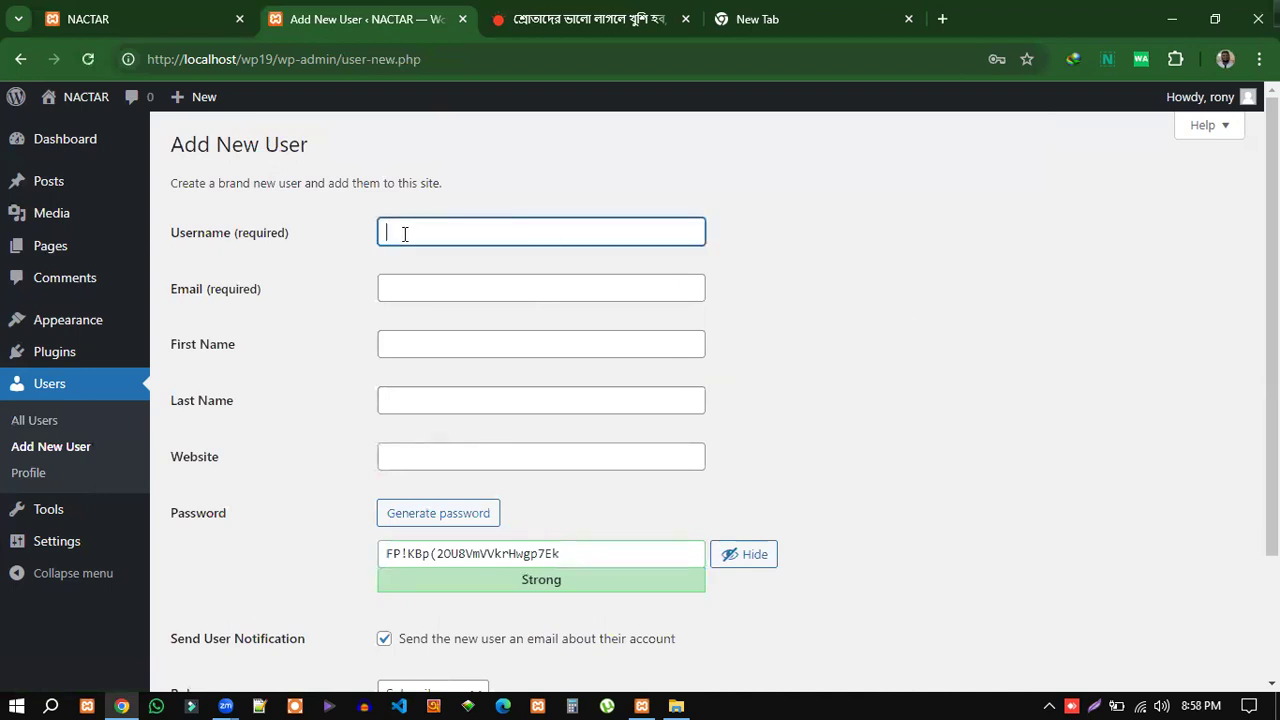
pyautogui.click(417, 292)
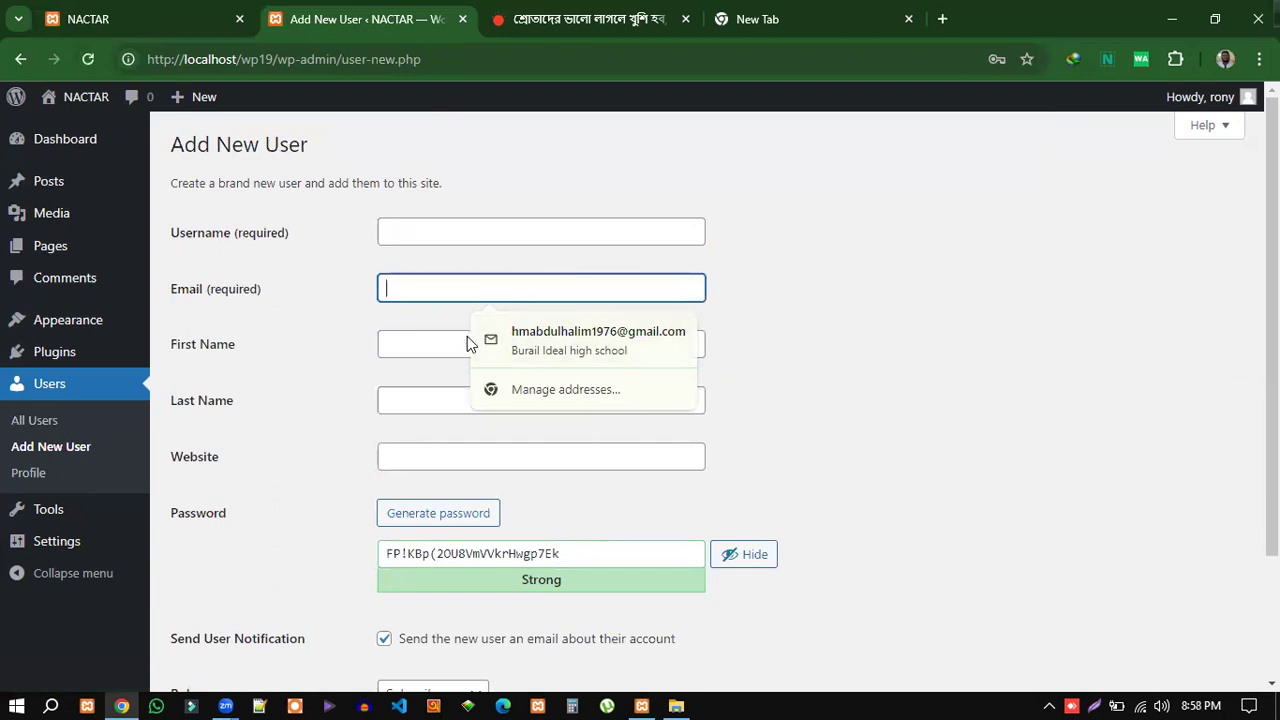
pyautogui.click(410, 343)
pyautogui.click(417, 404)
pyautogui.click(412, 230)
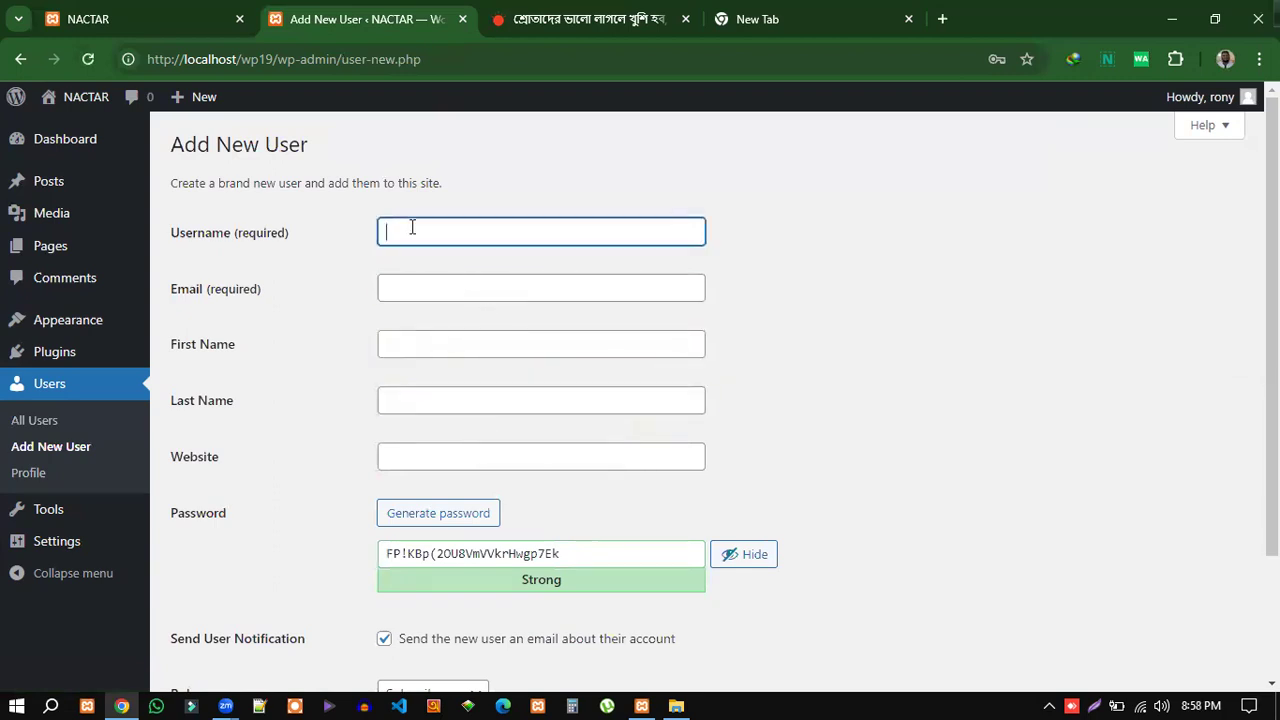
pyautogui.write('Demo')
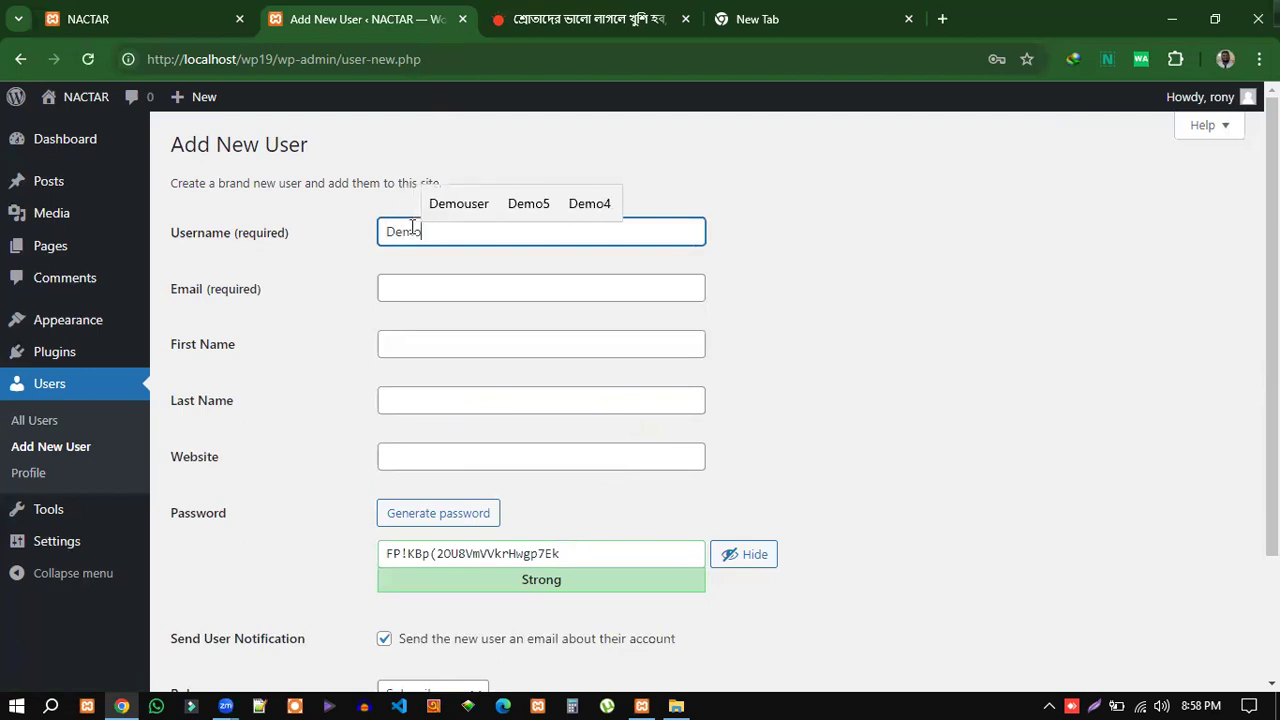
pyautogui.click(410, 288)
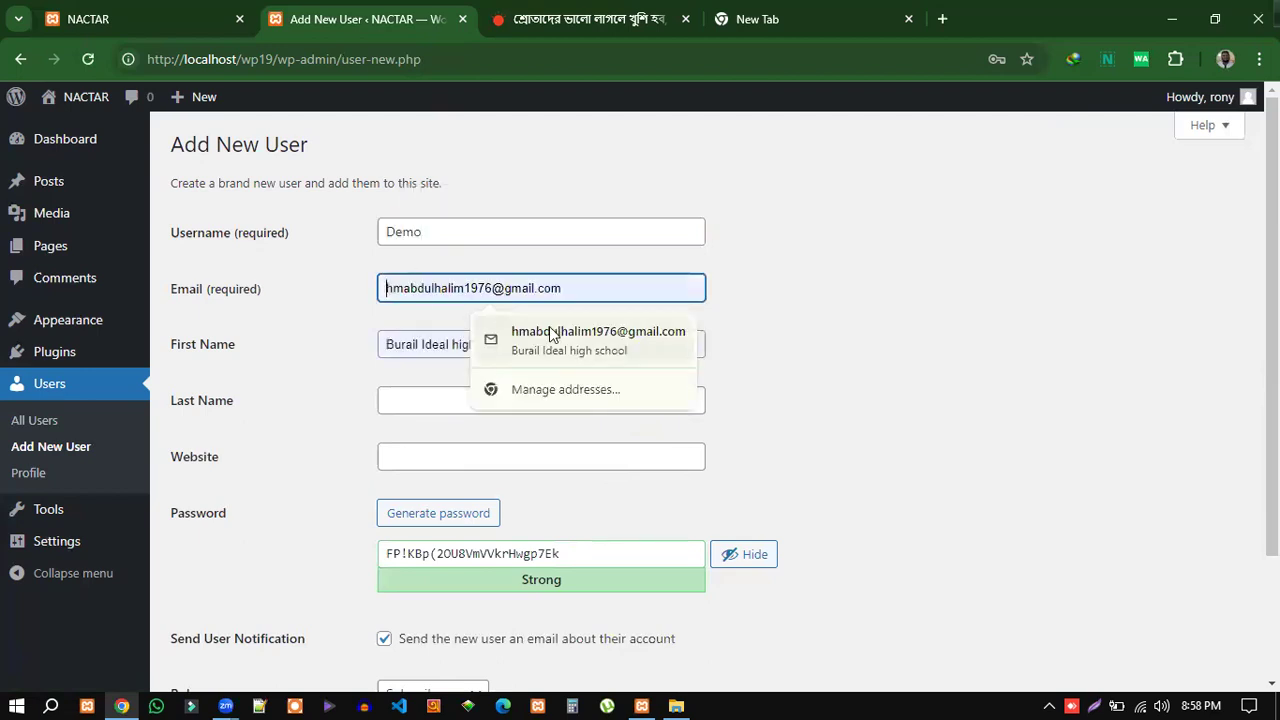
pyautogui.write('d')
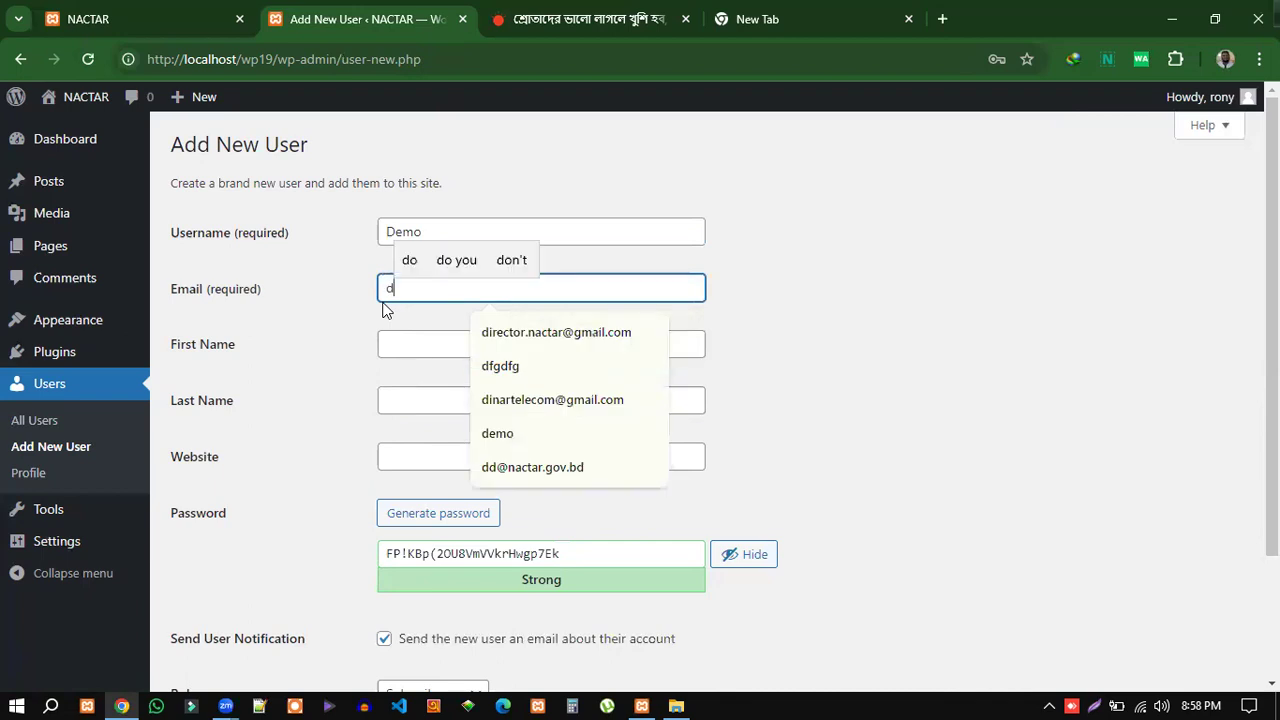
pyautogui.write('@gm')
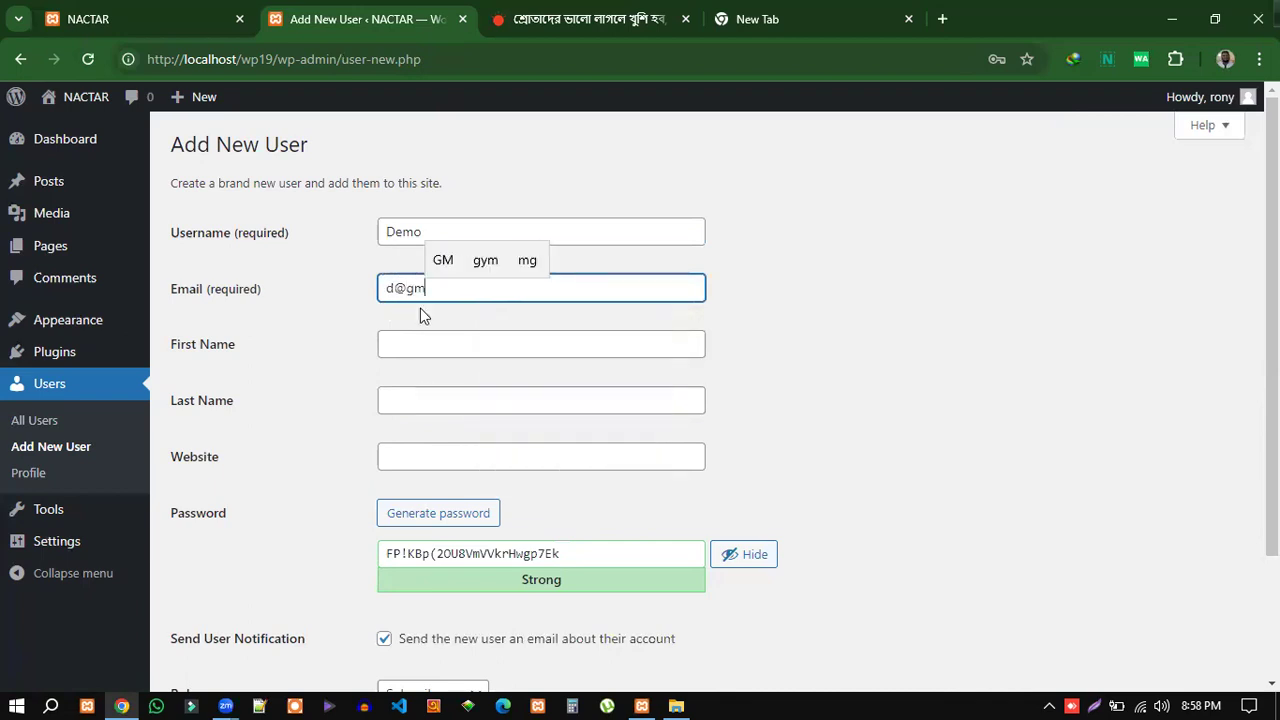
pyautogui.write('ail.com')
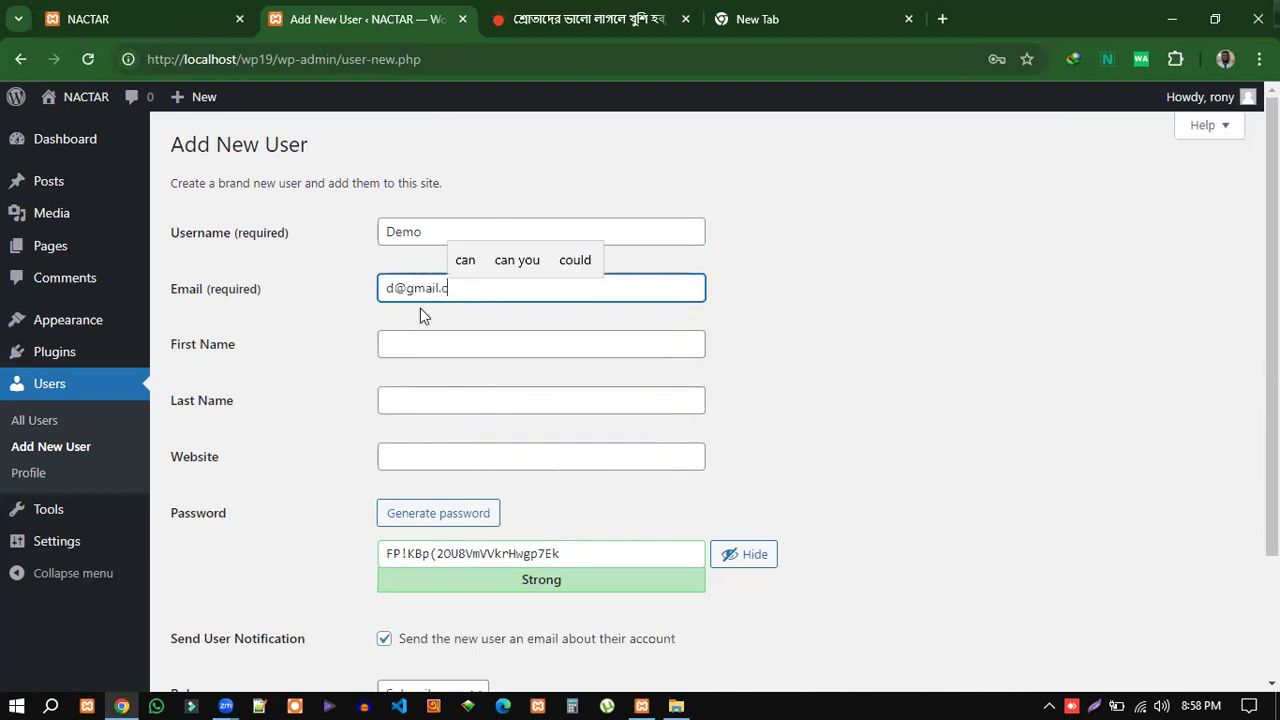
# Enter Demo as both the first name and last name.
pyautogui.click(411, 347)
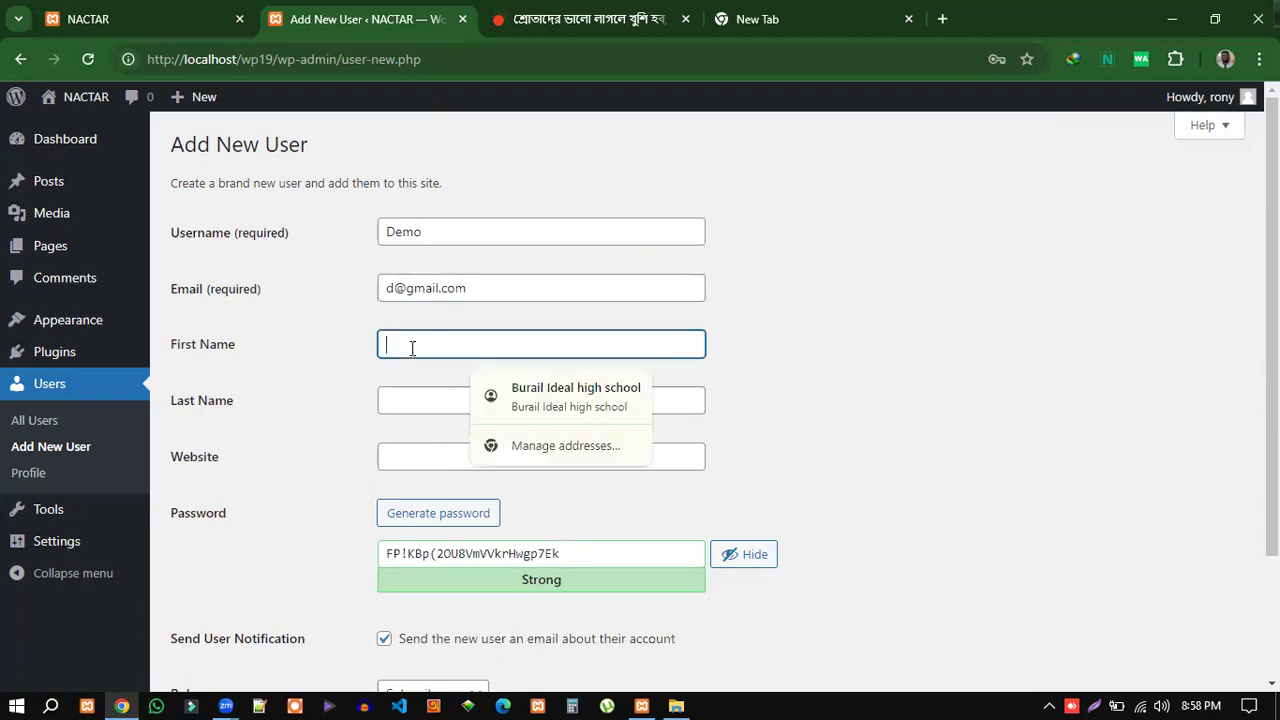
pyautogui.write('Demo')
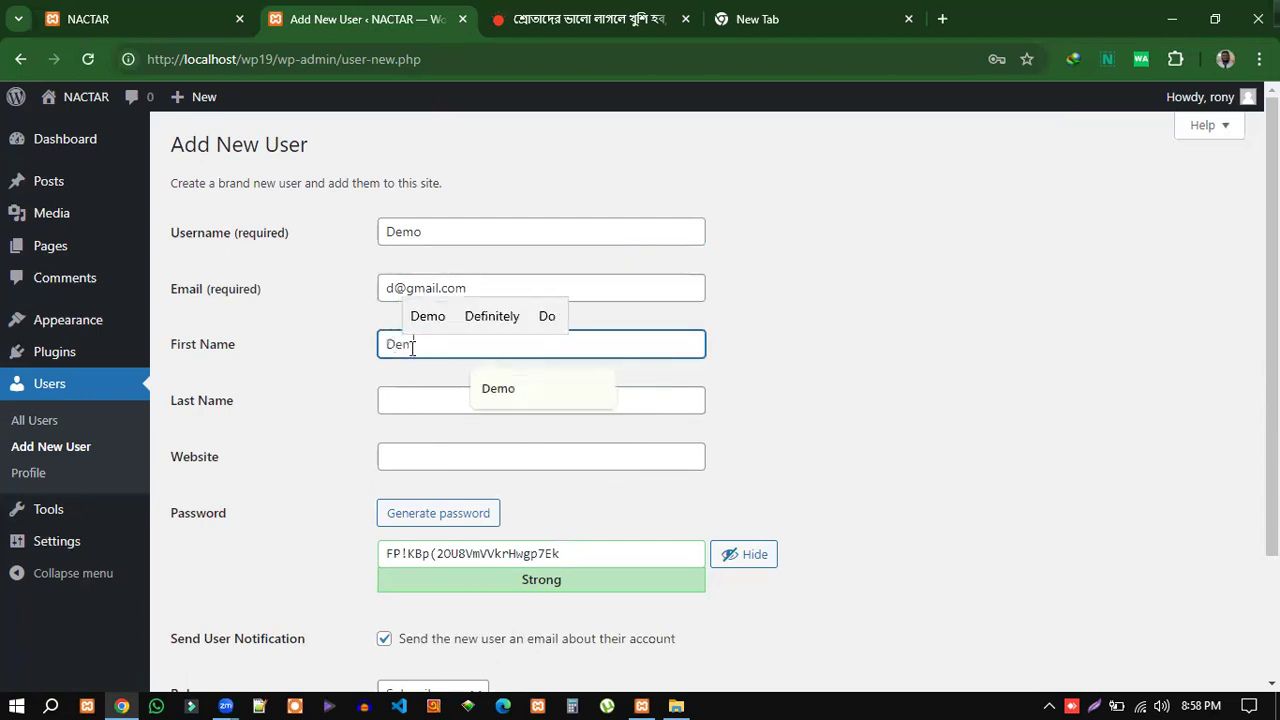
pyautogui.click(398, 410)
pyautogui.click(398, 403)
pyautogui.write('Demo')
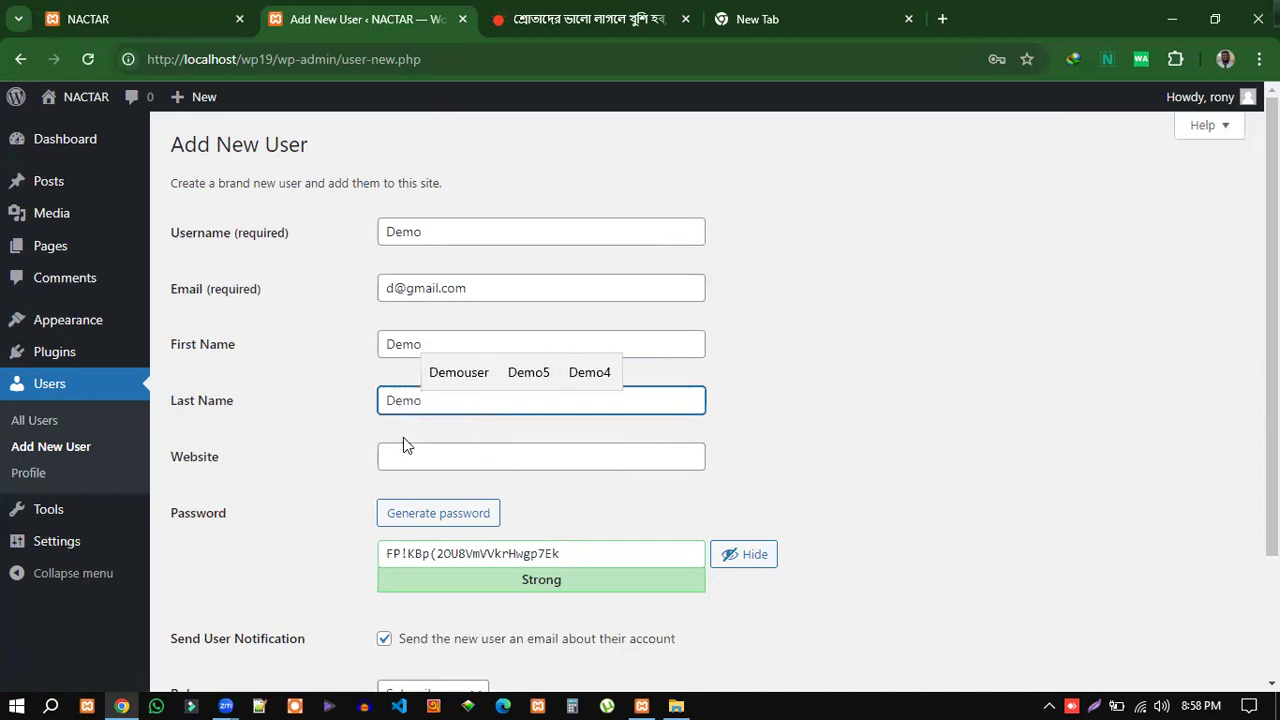
pyautogui.click(411, 449)
# Replace the generated password with a short weak password and confirm its use.
pyautogui.click(821, 486)
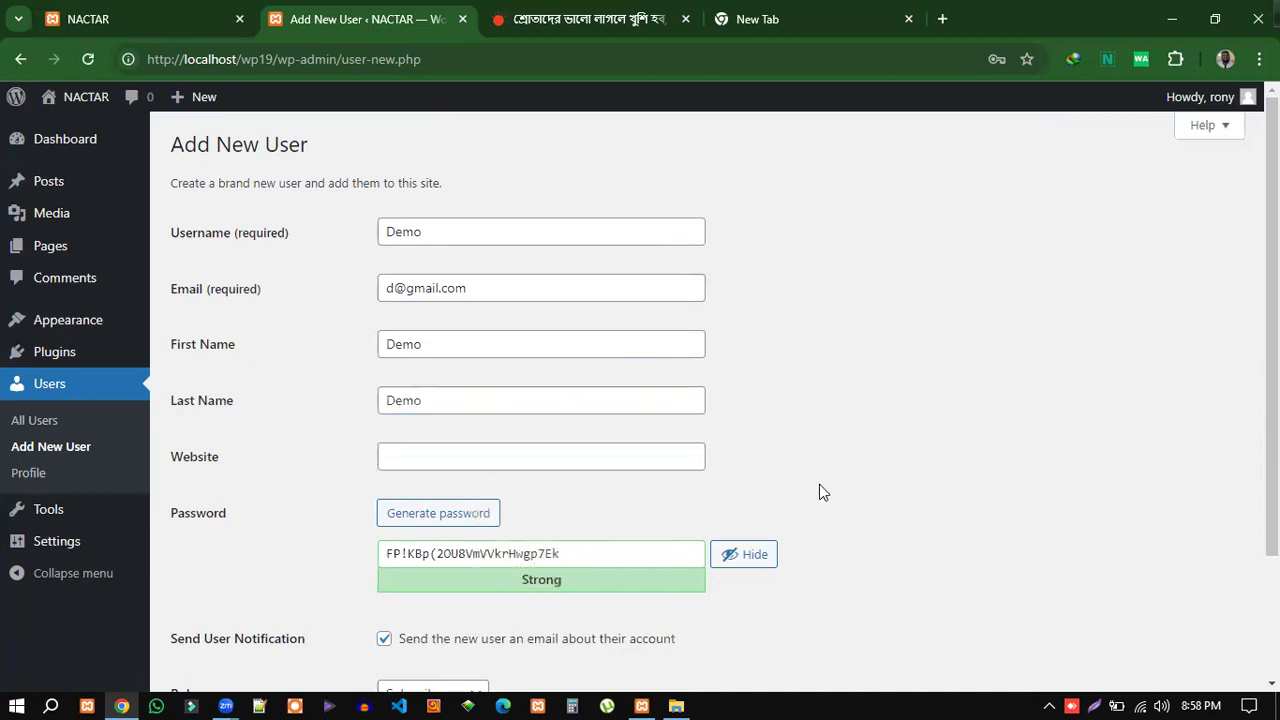
pyautogui.scroll(-2, 819, 484)
pyautogui.moveTo(585, 428); pyautogui.dragTo(385, 432)
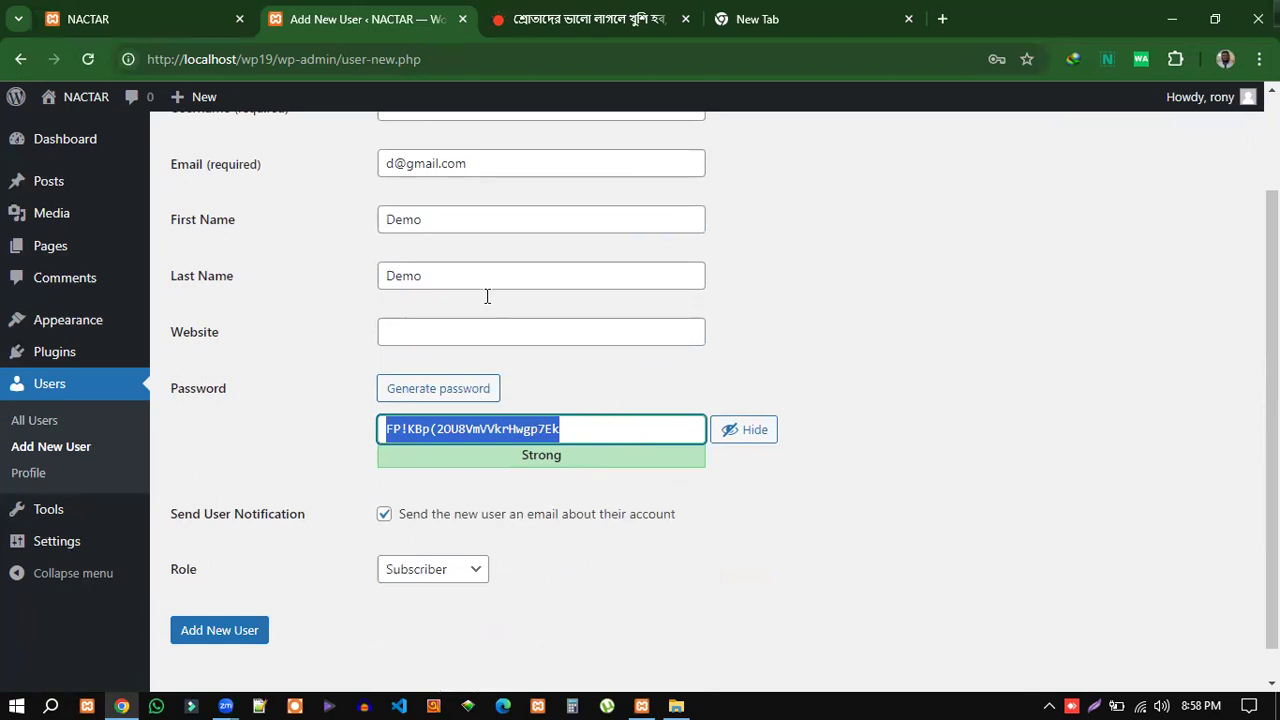
pyautogui.scroll(3, 830, 310)
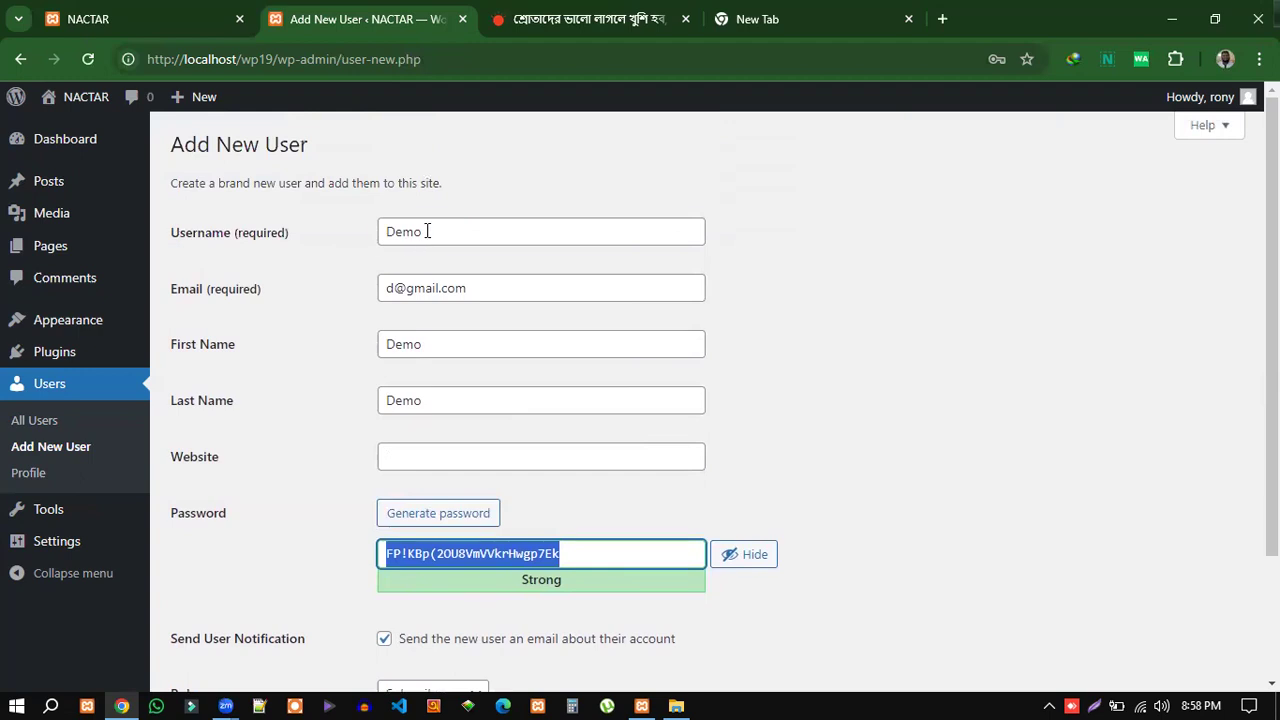
pyautogui.moveTo(431, 231); pyautogui.dragTo(381, 231)
pyautogui.moveTo(564, 553); pyautogui.dragTo(381, 553)
pyautogui.scroll(-2, 849, 510)
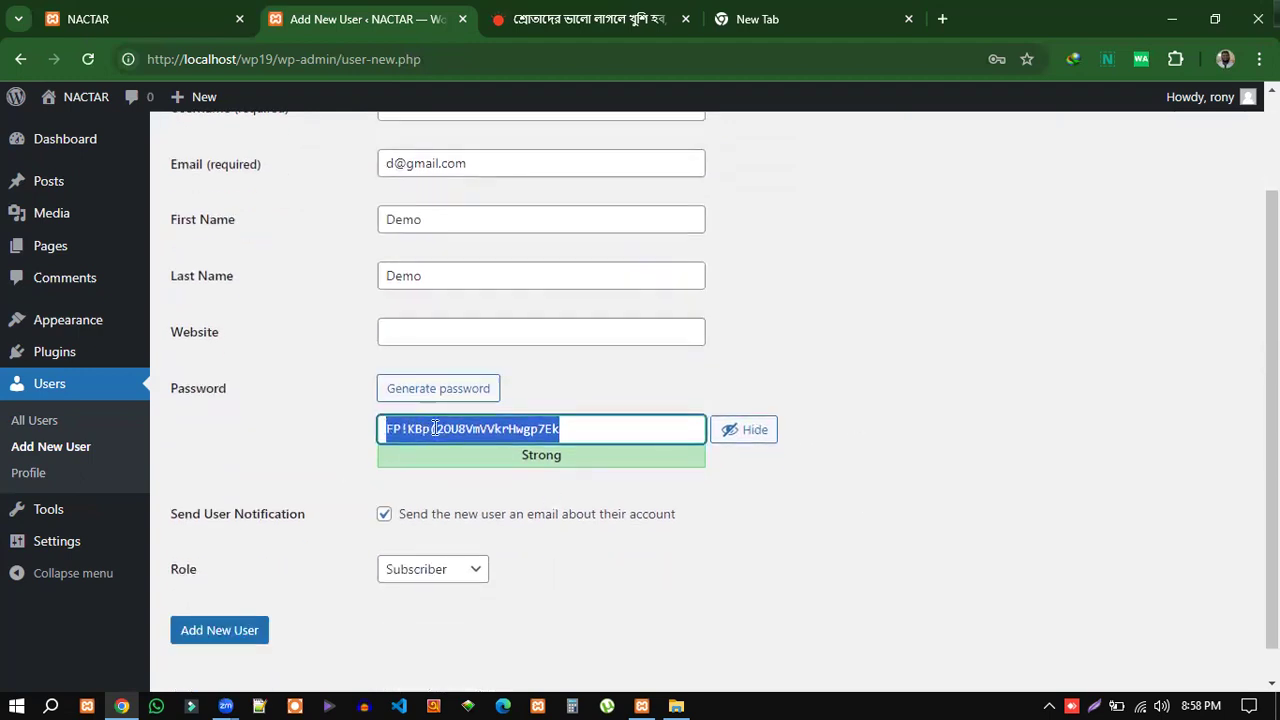
pyautogui.write('123456')
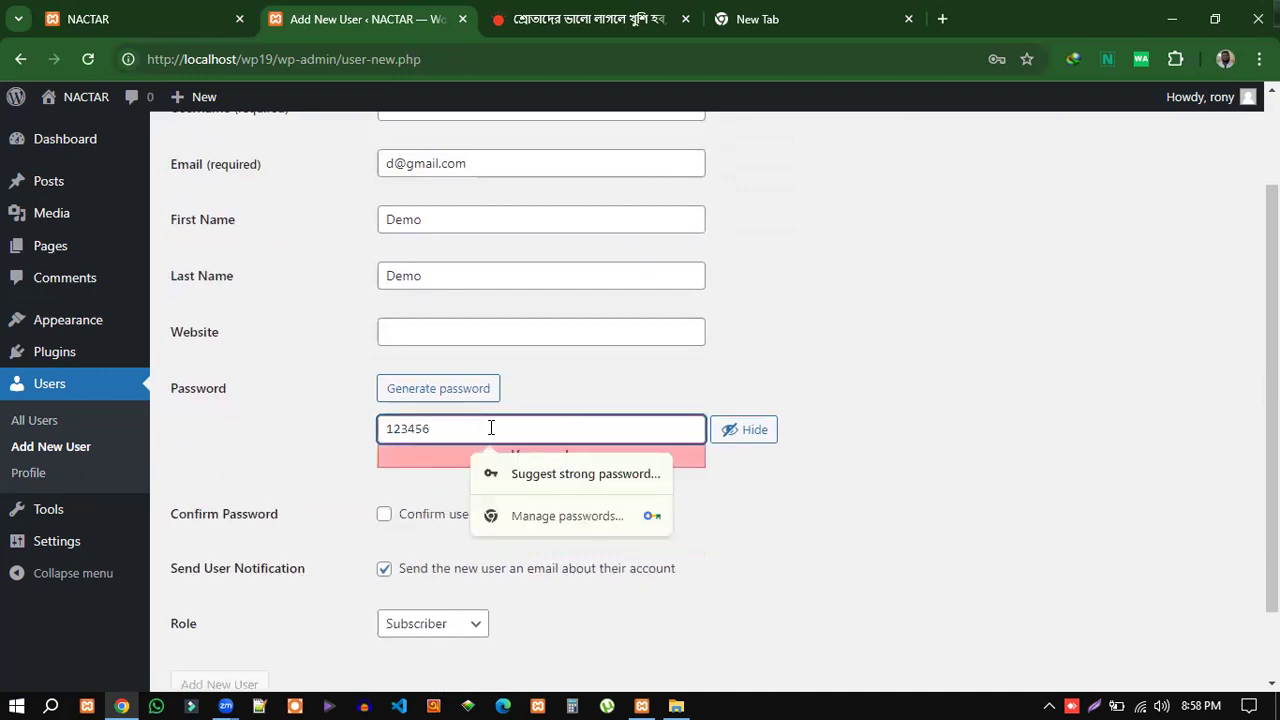
pyautogui.click(816, 441)
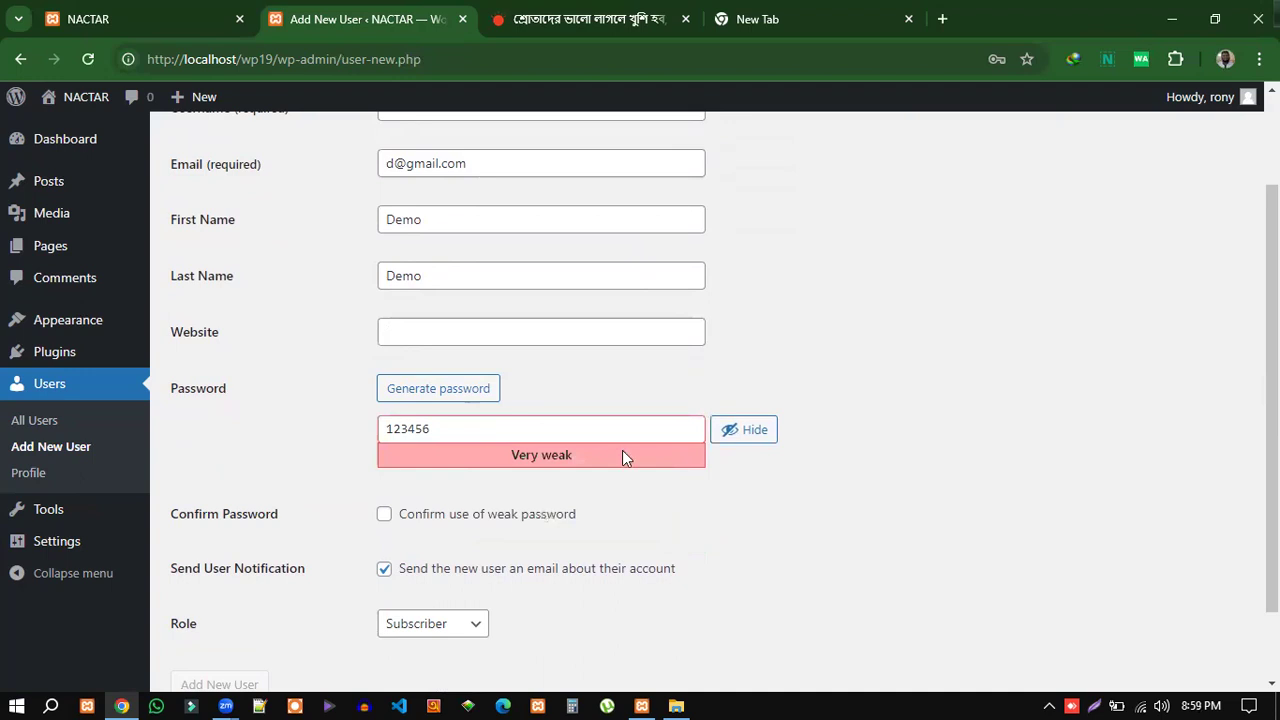
pyautogui.click(383, 516)
# Review the entered email and open the Role list, which still shows Subscriber.
pyautogui.scroll(-2, 711, 540)
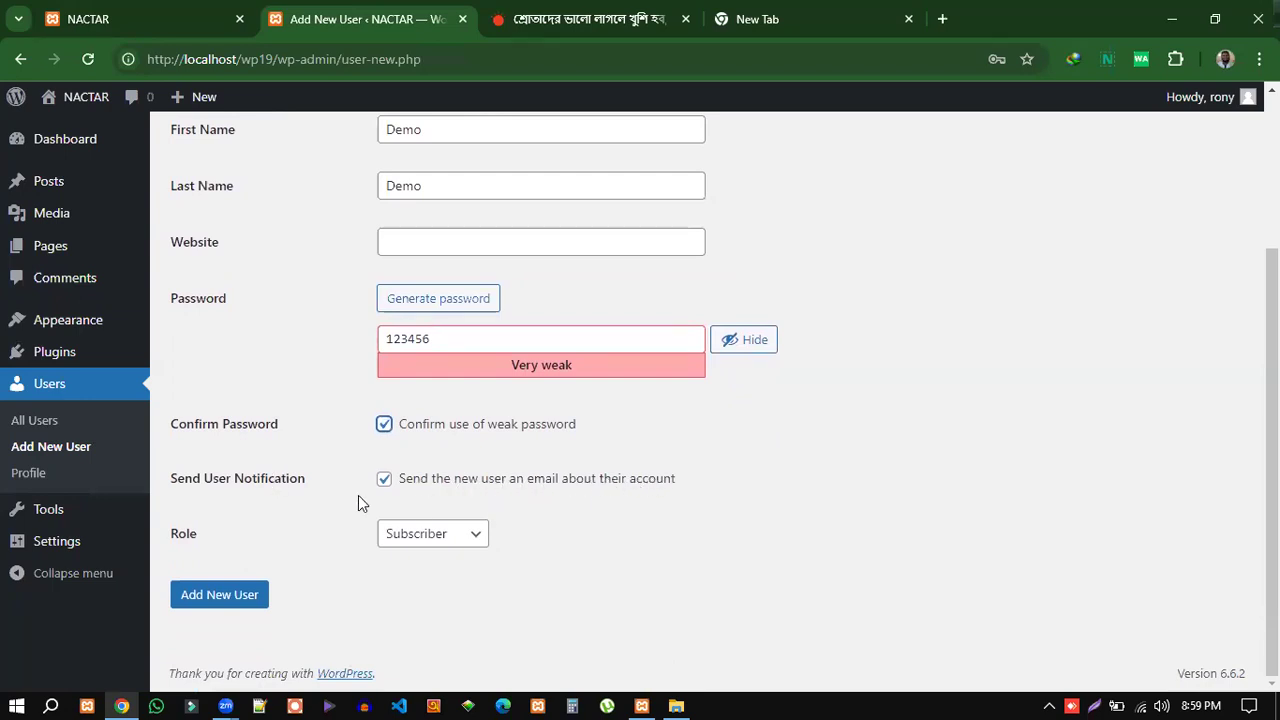
pyautogui.scroll(3, 651, 488)
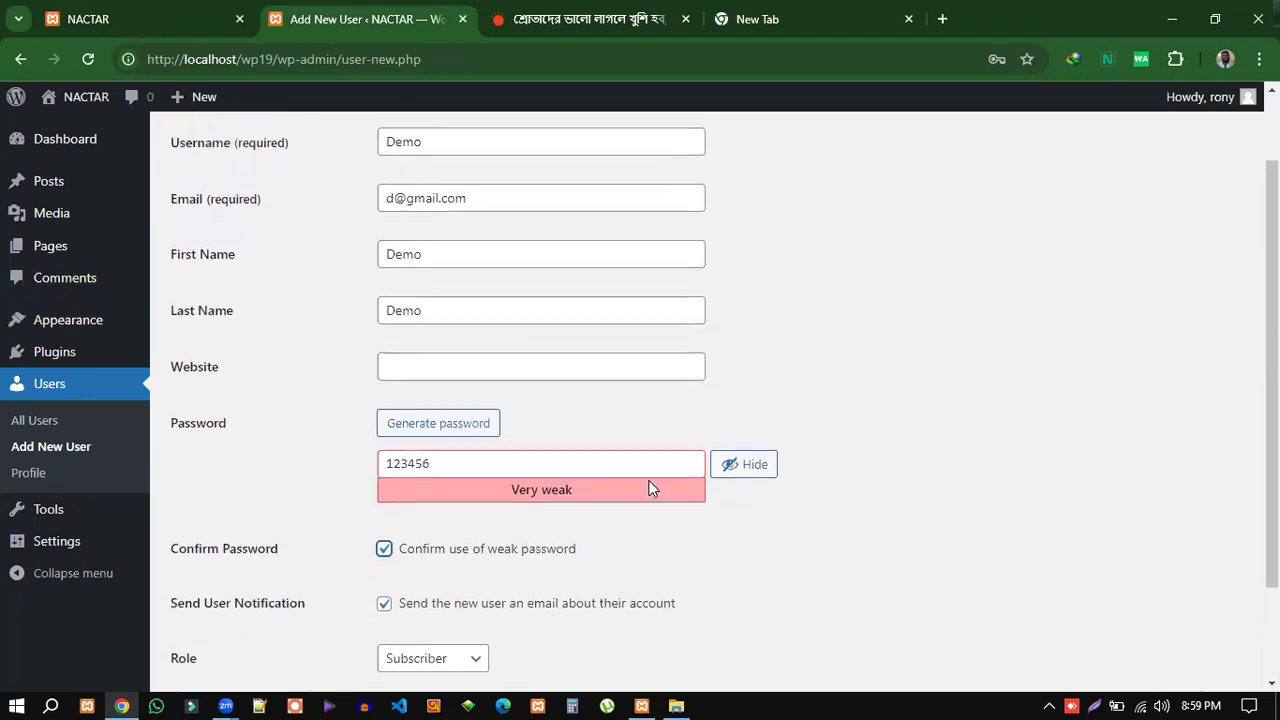
pyautogui.moveTo(474, 257); pyautogui.dragTo(389, 257)
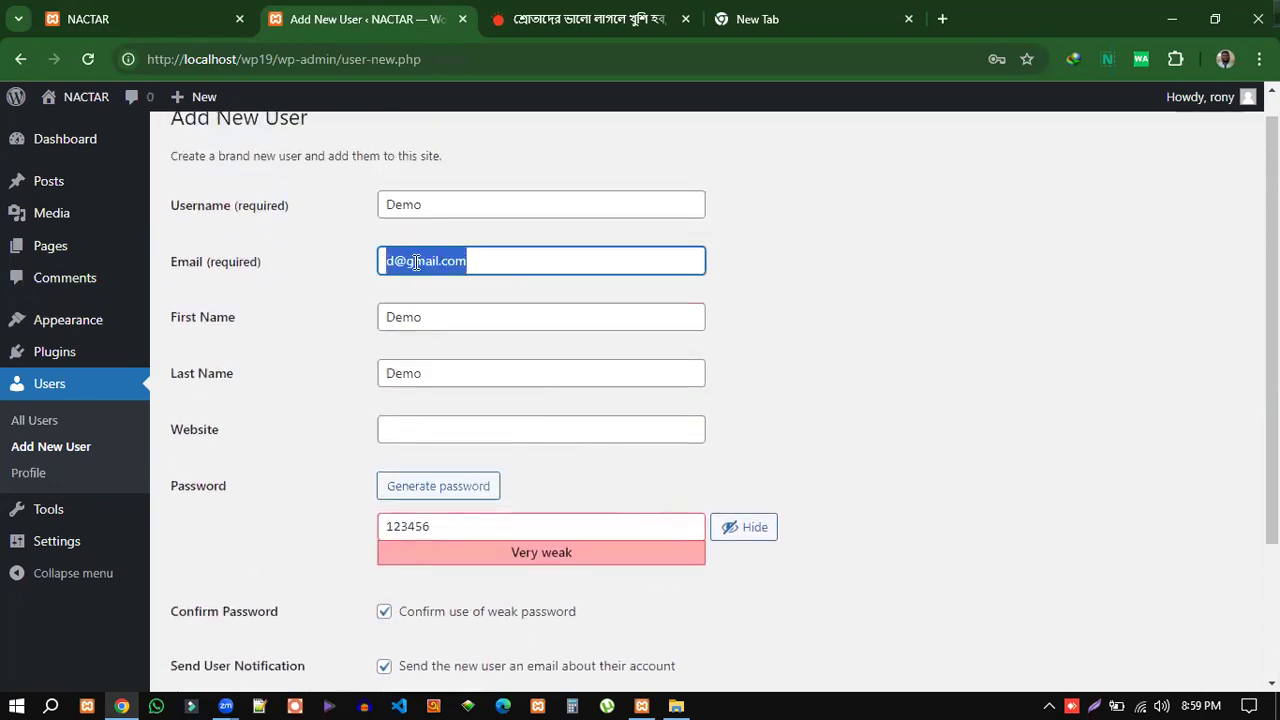
pyautogui.scroll(-3, 815, 600)
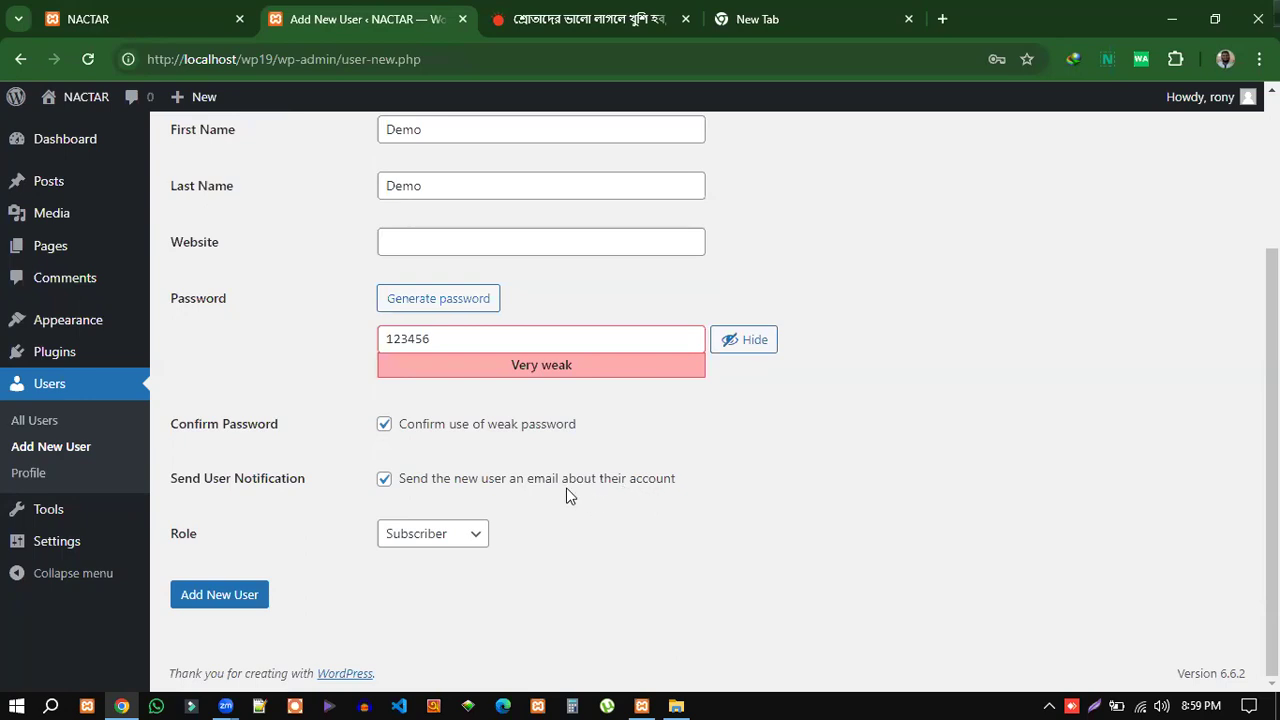
pyautogui.scroll(3, 519, 450)
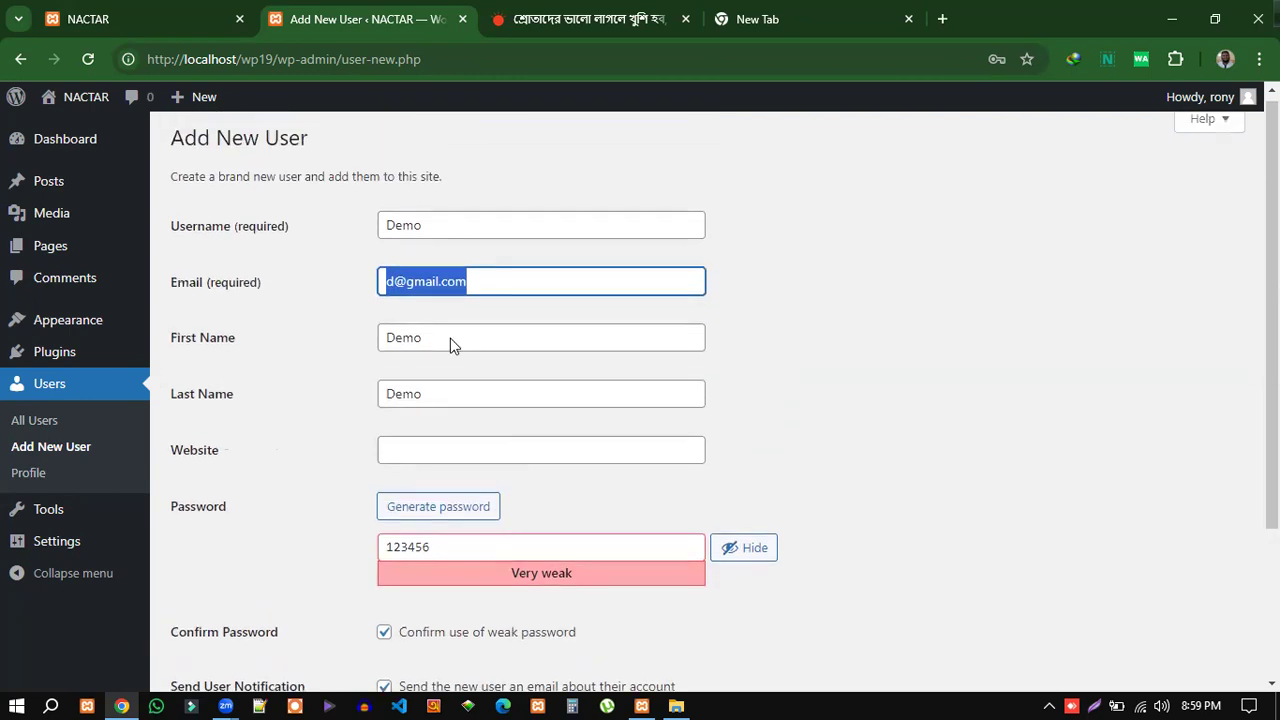
pyautogui.click(309, 277)
pyautogui.scroll(-1, 455, 648)
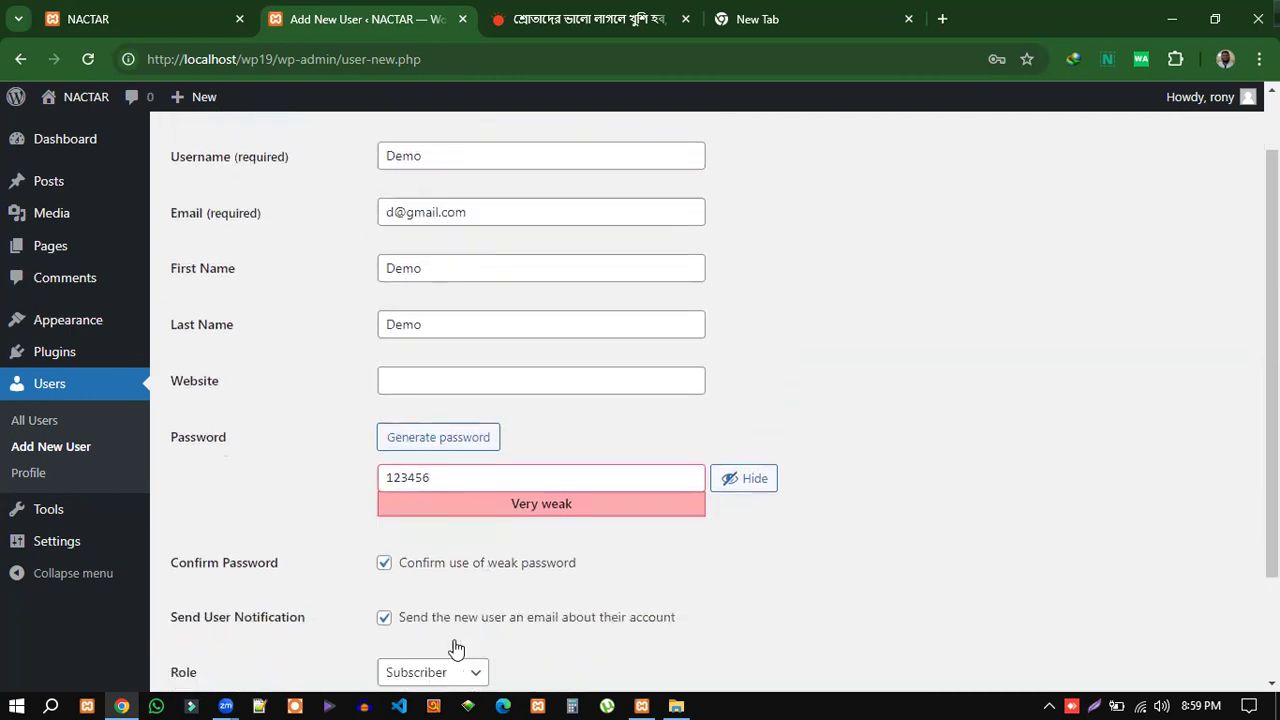
pyautogui.scroll(-2, 455, 648)
pyautogui.click(422, 534)
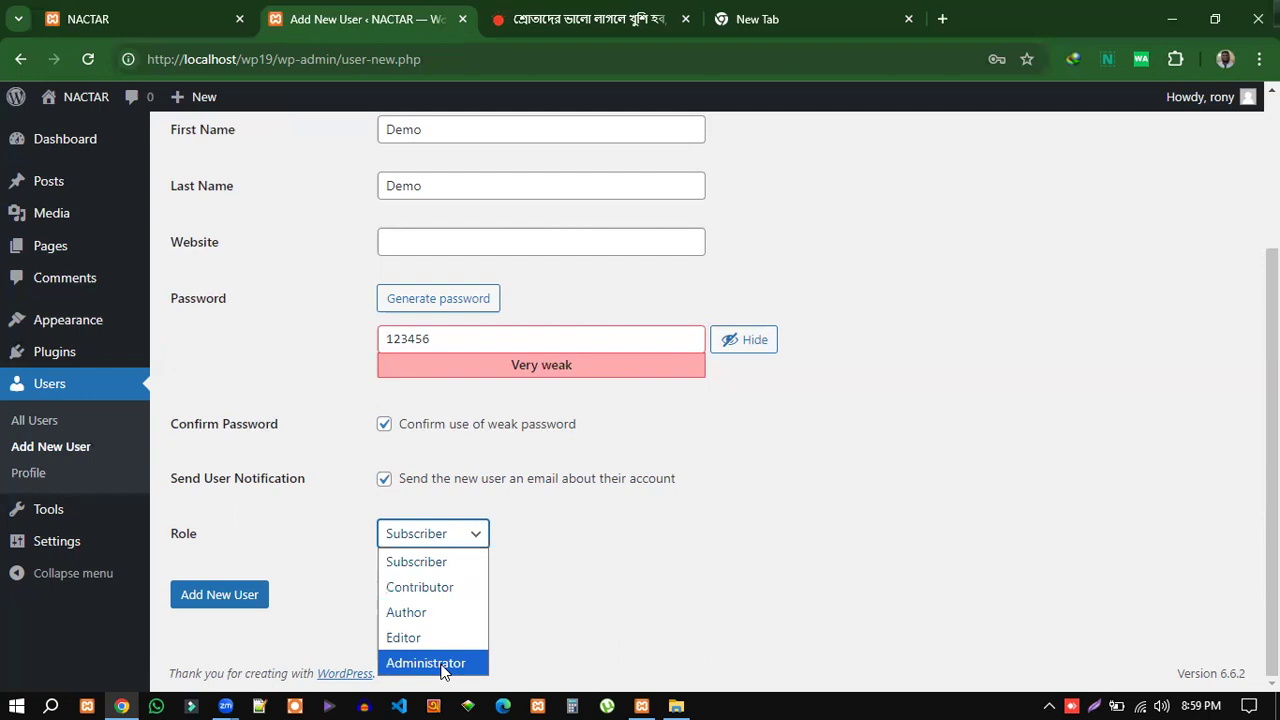
# Keep the Subscriber role, create the Demo user, and dismiss the breached-password warning.
pyautogui.click(425, 564)
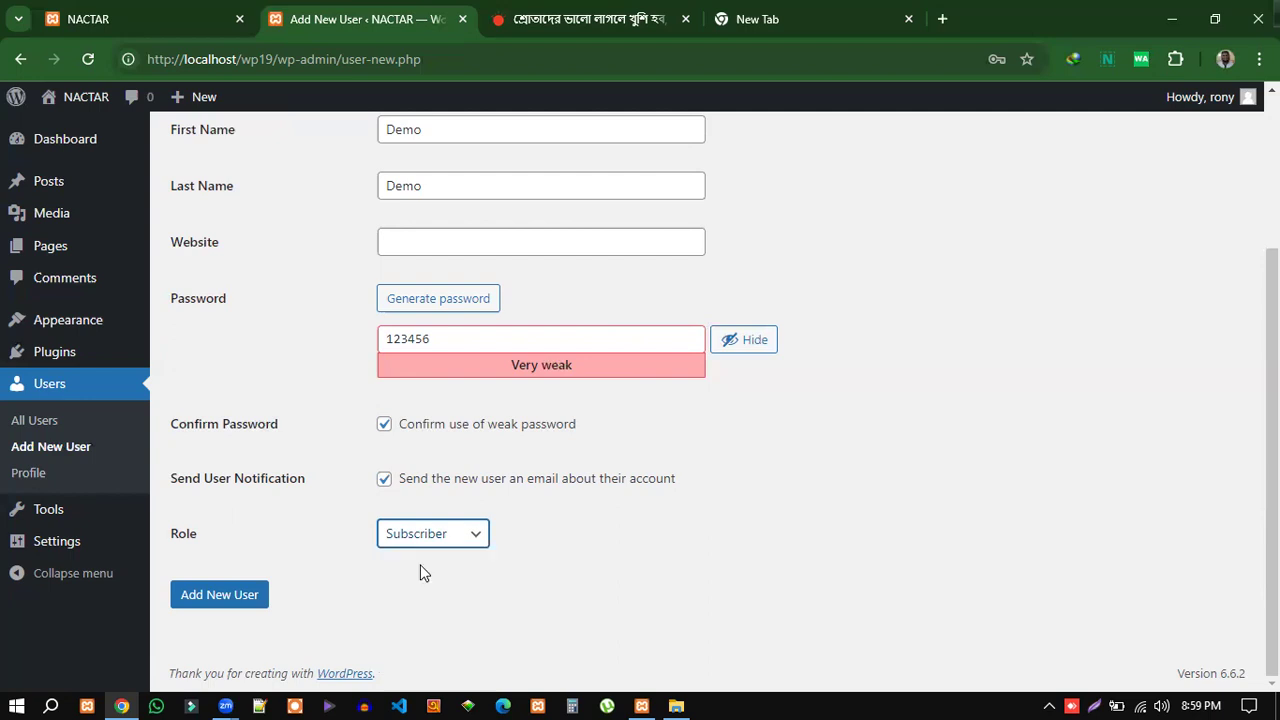
pyautogui.click(213, 602)
pyautogui.click(213, 598)
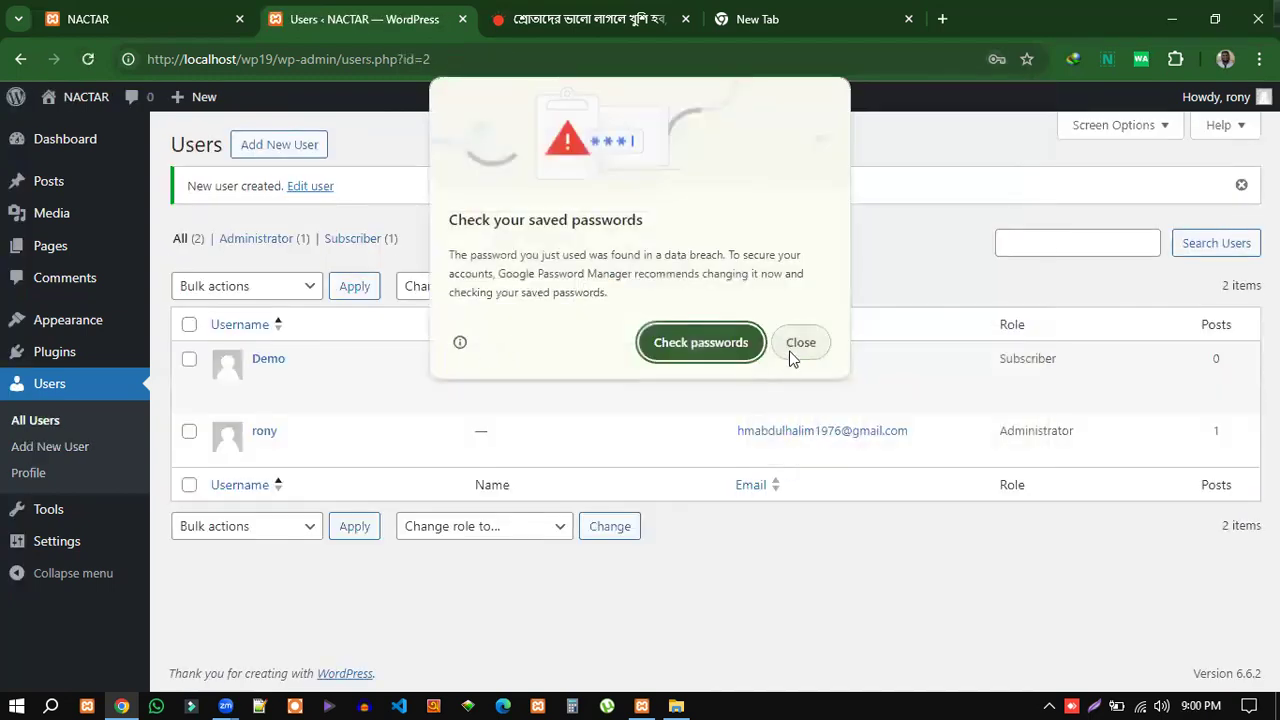
pyautogui.click(791, 352)
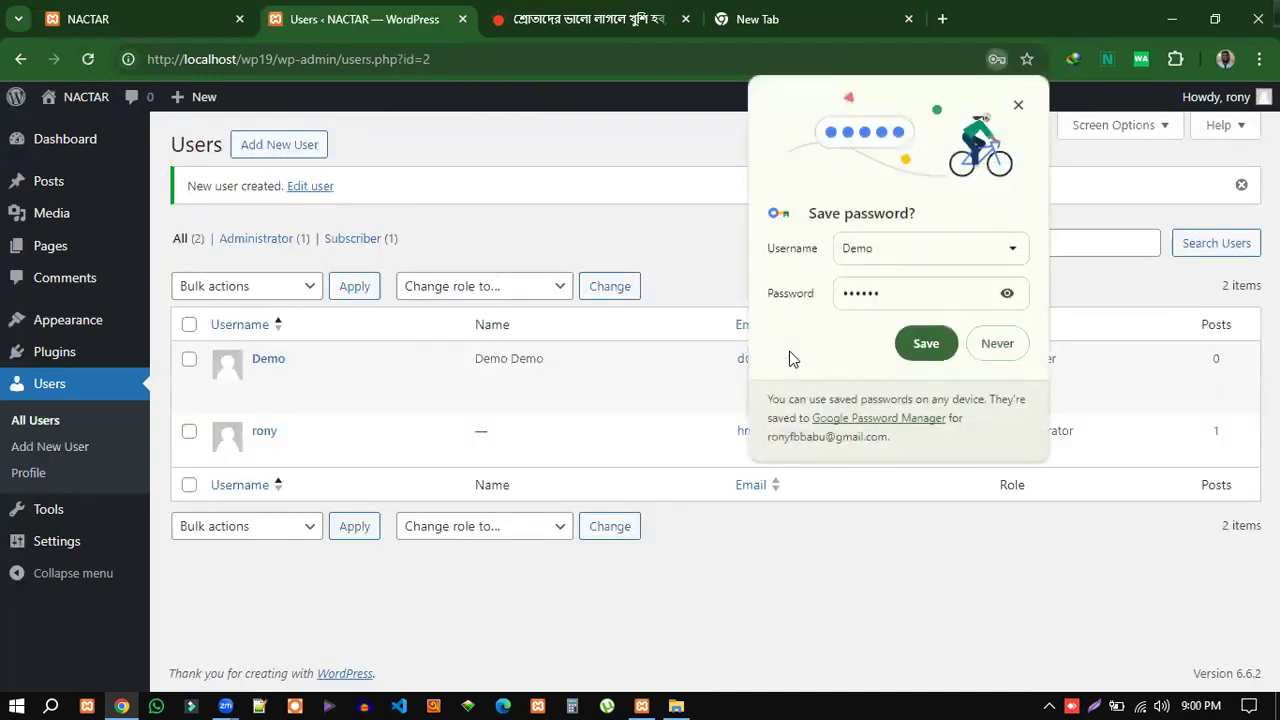
# Decline saving the password in the browser and log out of the admin account.
pyautogui.click(995, 350)
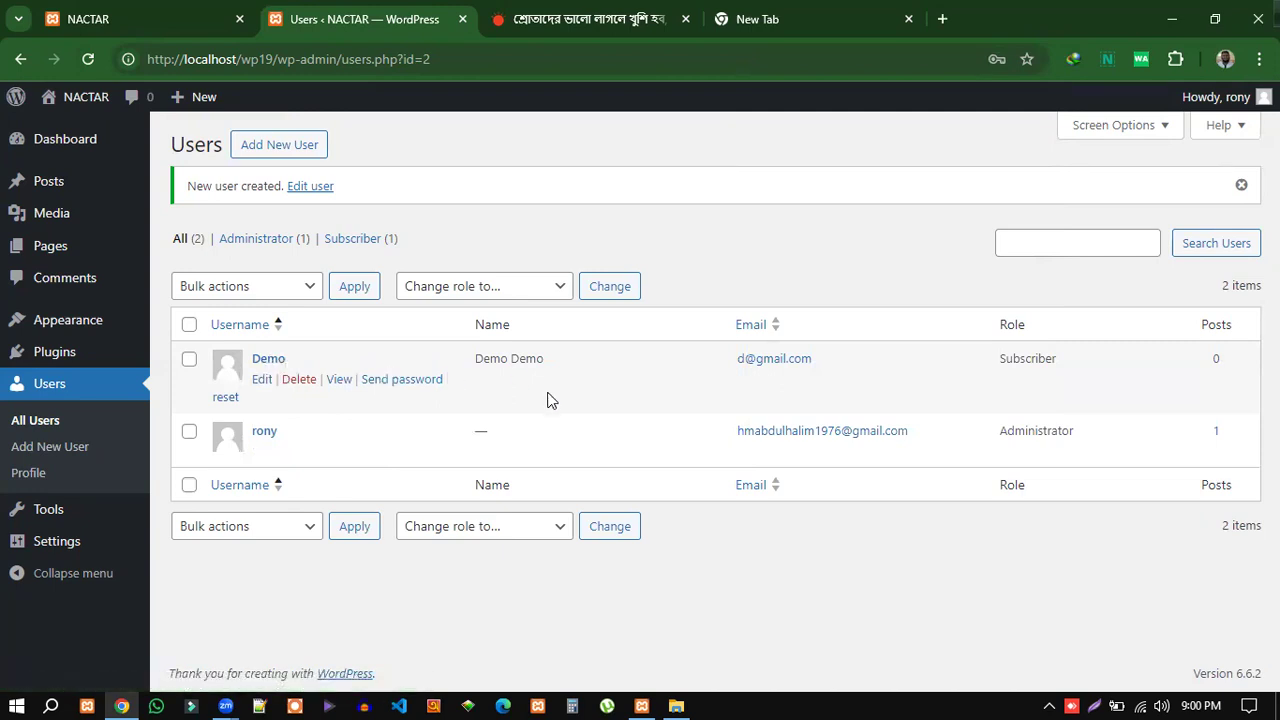
pyautogui.moveTo(1215, 97)
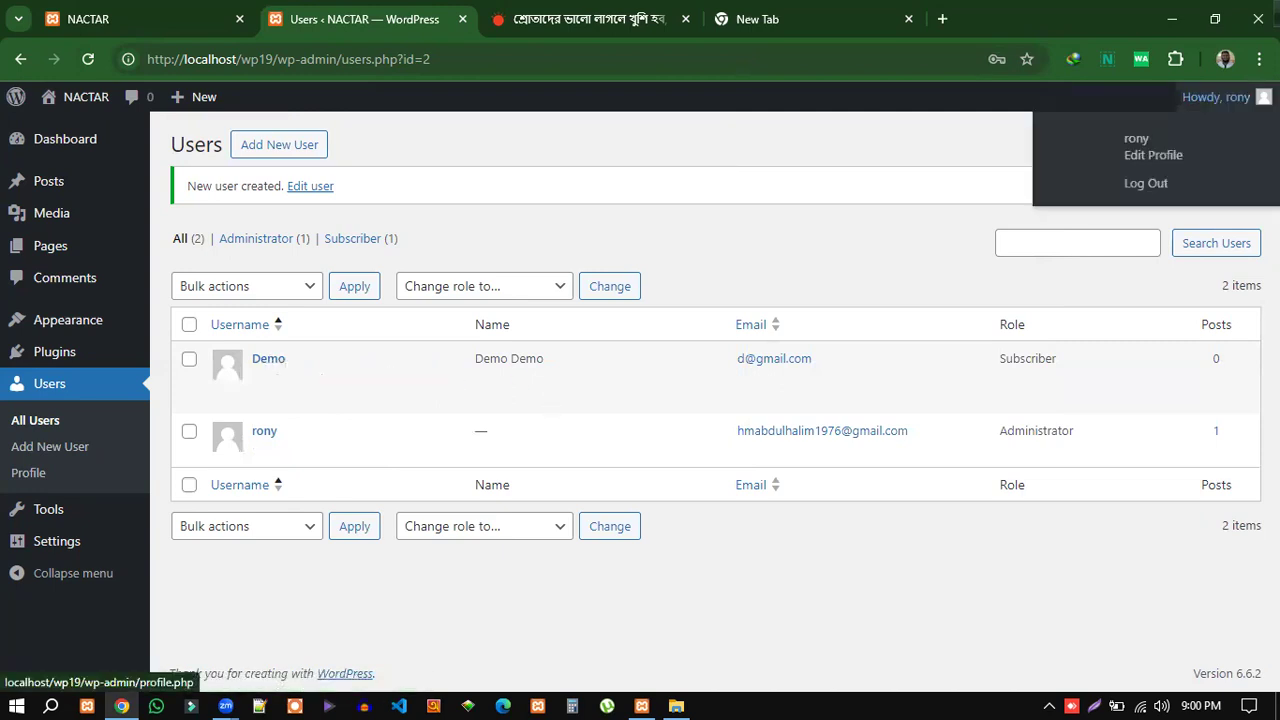
pyautogui.click(1148, 186)
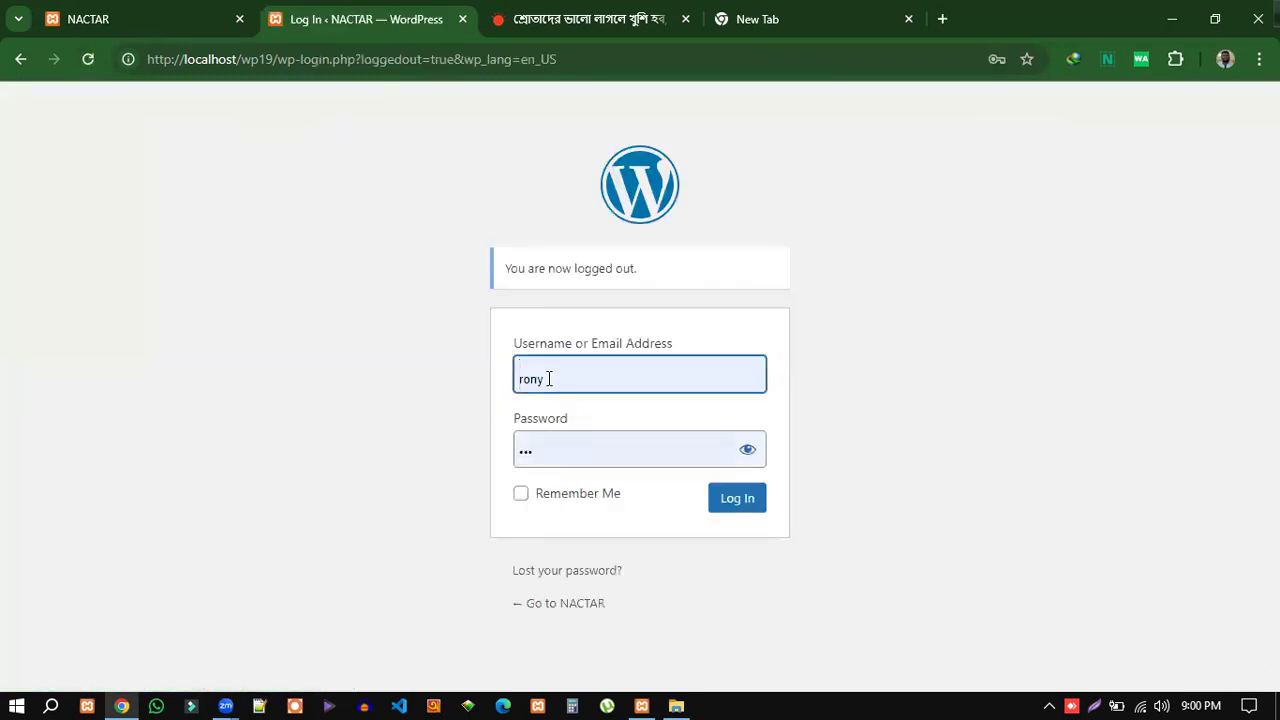
# Log in as the new user with username demo and its password.
pyautogui.click(549, 378)
pyautogui.moveTo(571, 378); pyautogui.dragTo(486, 391)
pyautogui.write('demo')
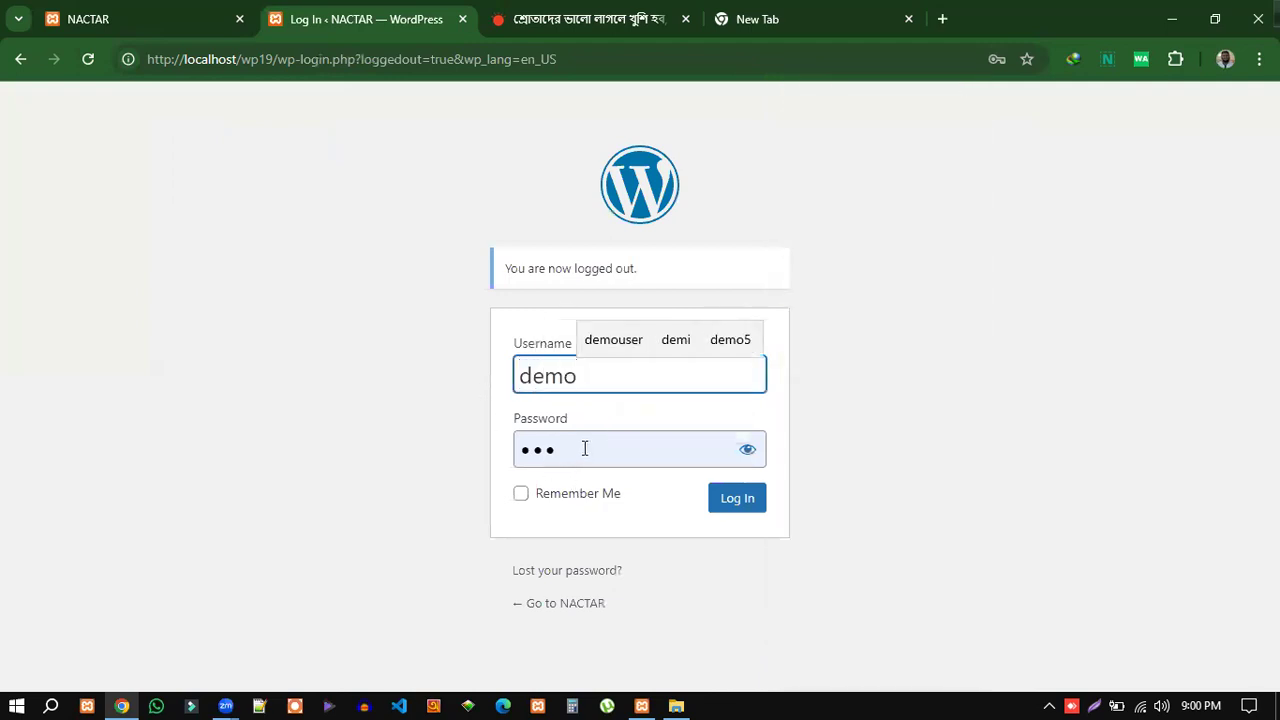
pyautogui.moveTo(585, 448); pyautogui.dragTo(478, 446)
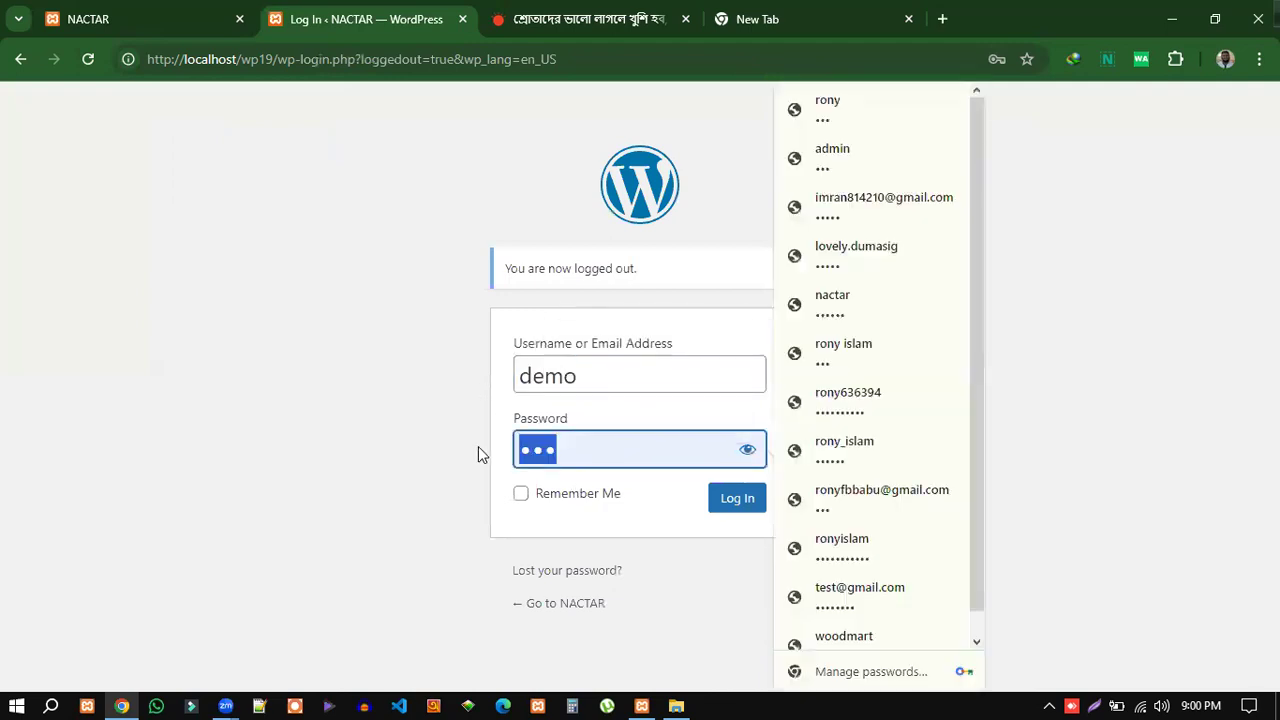
pyautogui.press('BackSpace')
pyautogui.write('demo12')
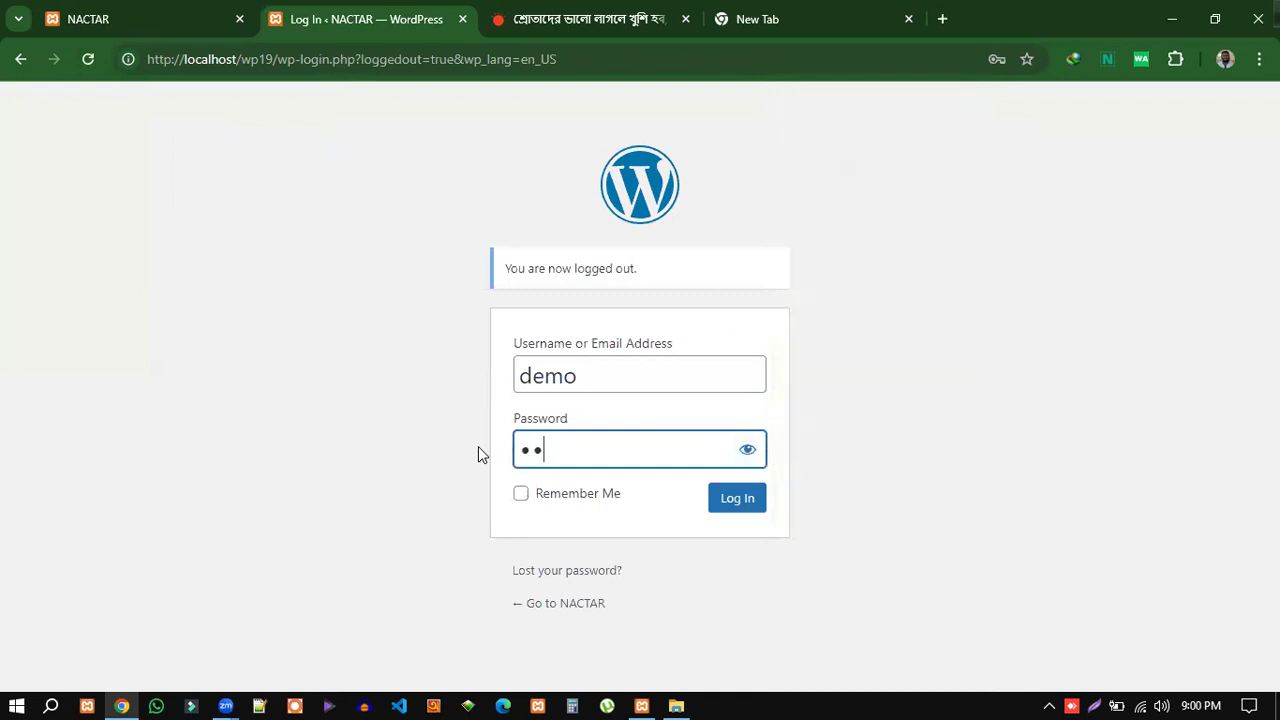
pyautogui.click(728, 505)
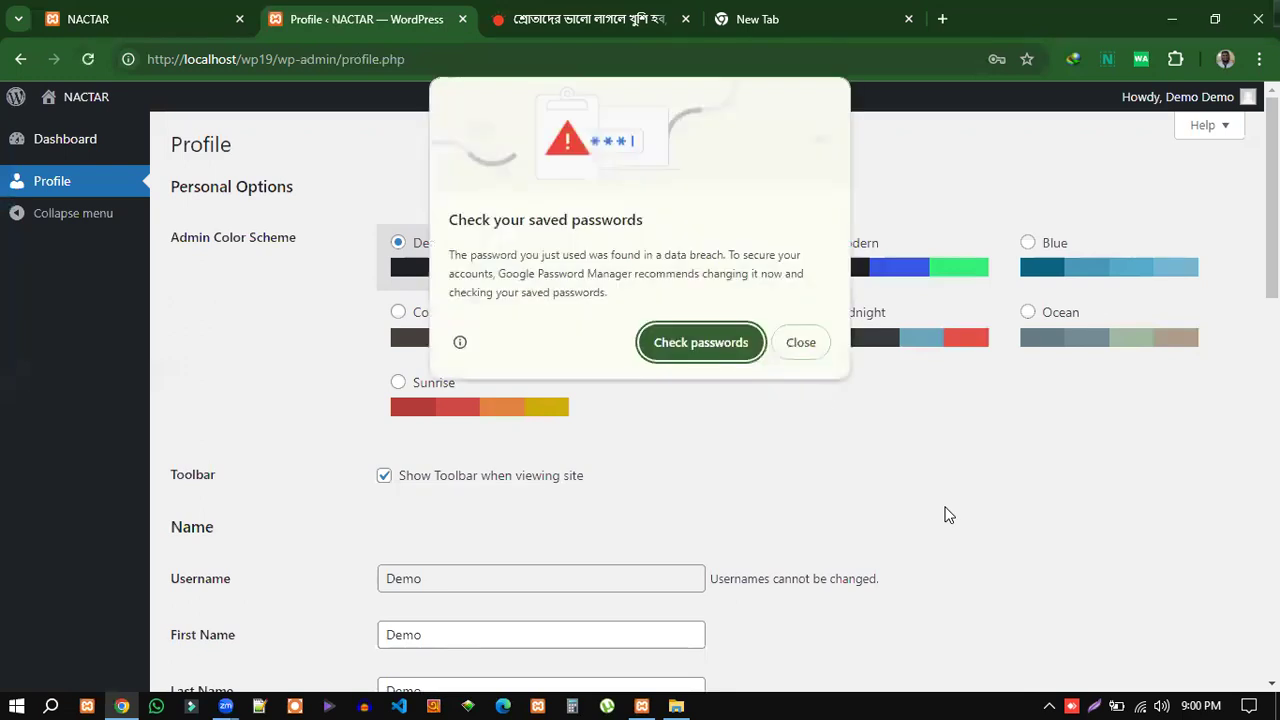
pyautogui.click(804, 352)
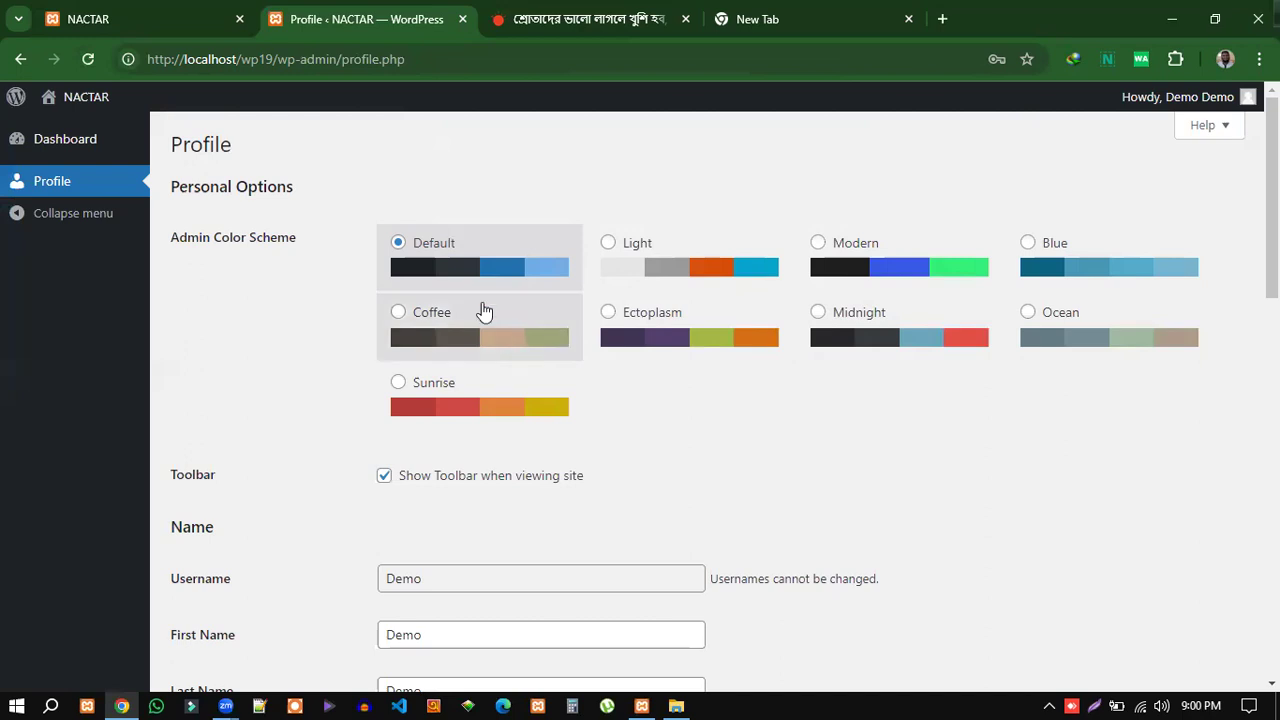
pyautogui.scroll(-3, 446, 408)
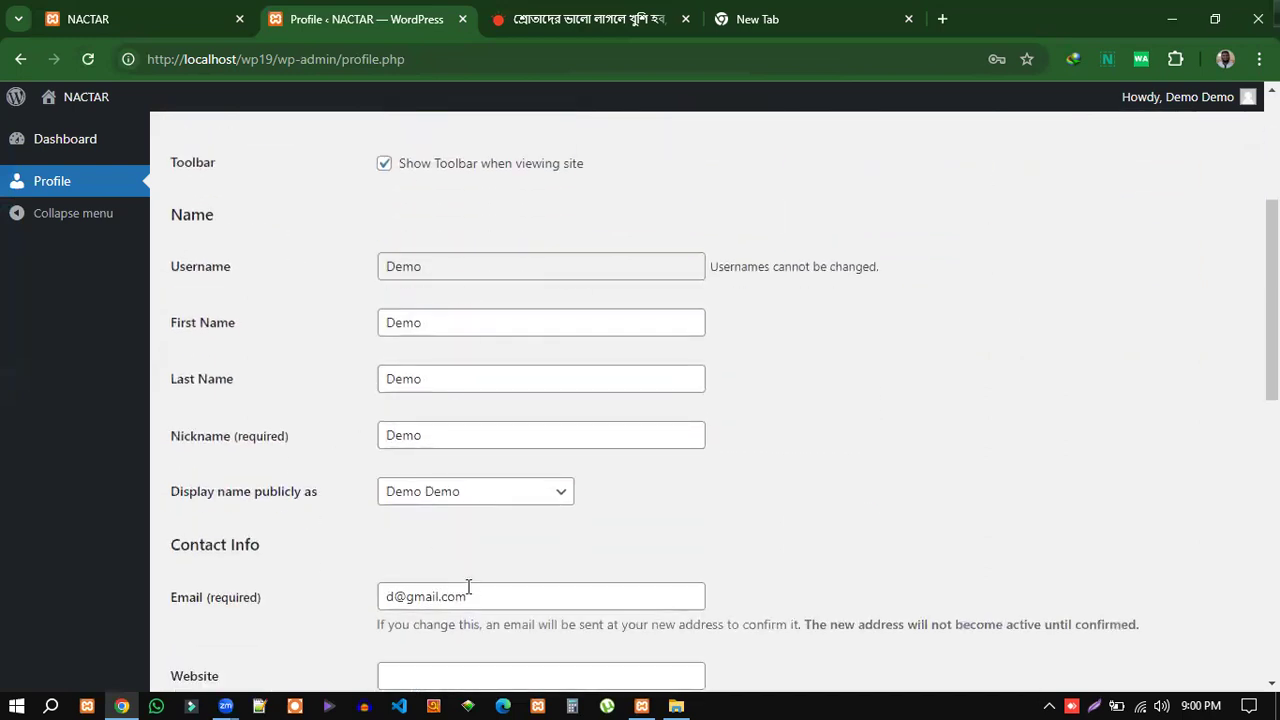
pyautogui.scroll(-8, 468, 586)
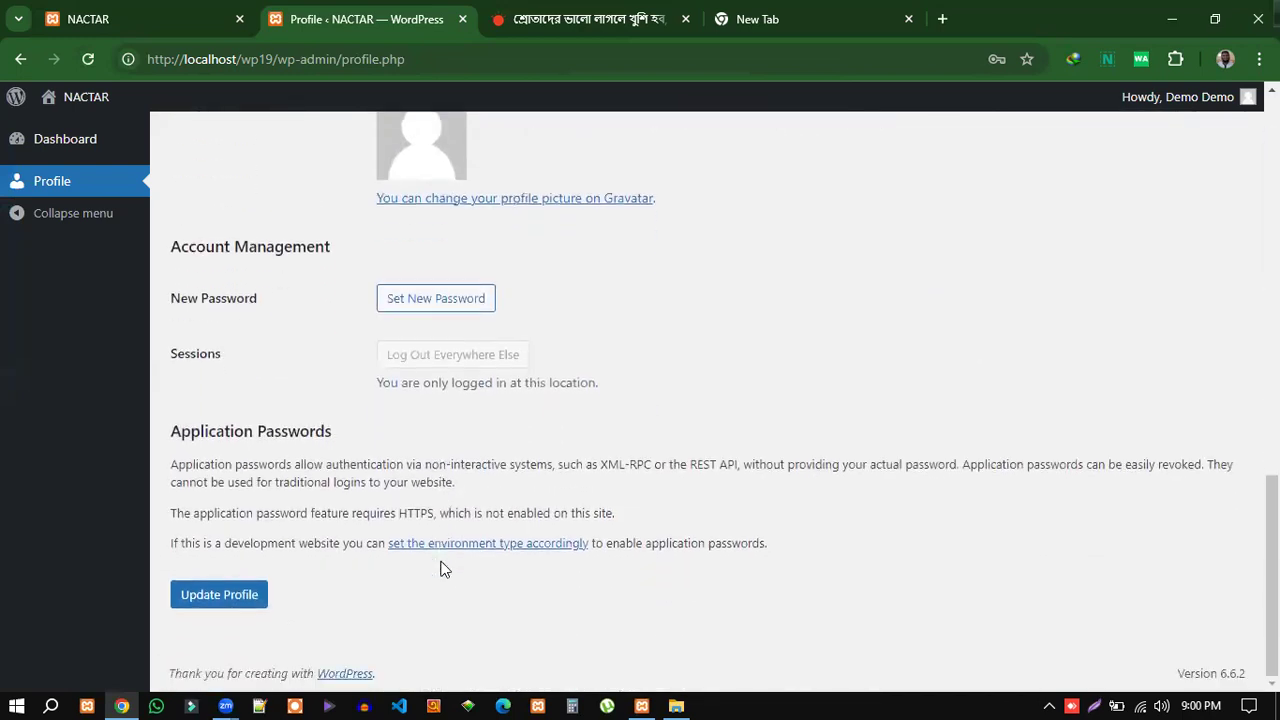
pyautogui.scroll(5, 445, 568)
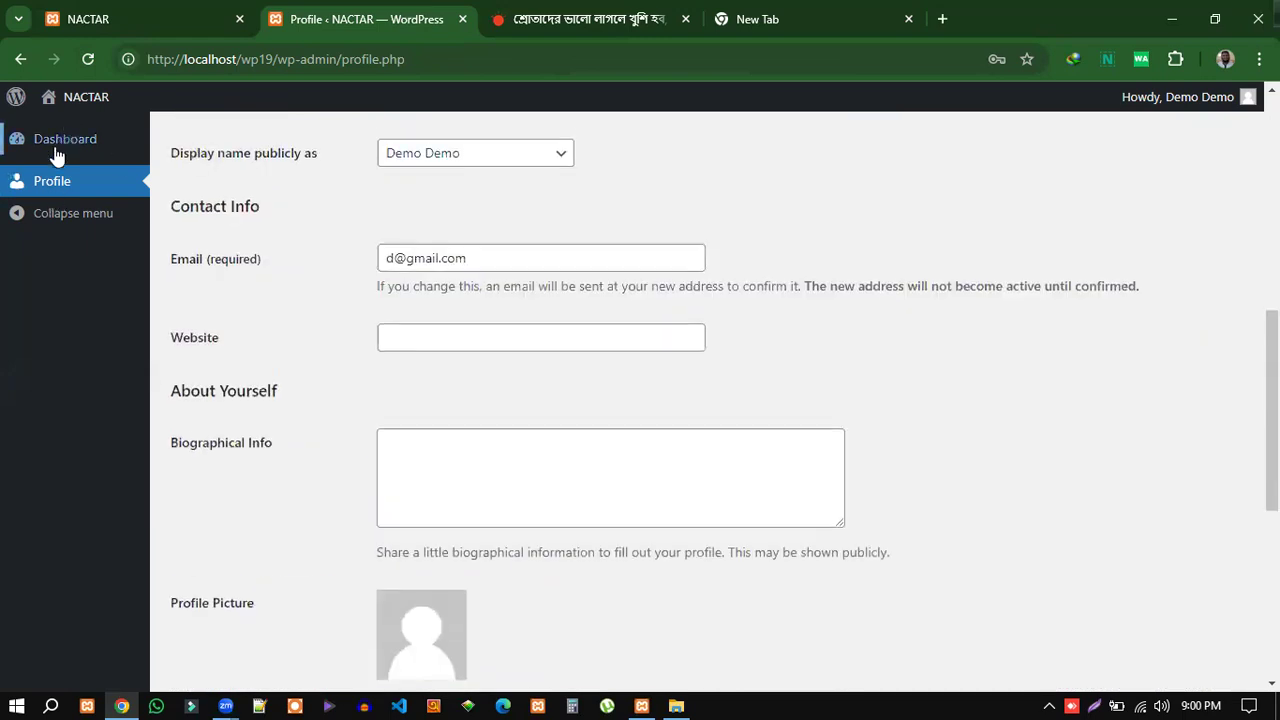
pyautogui.scroll(6, 66, 393)
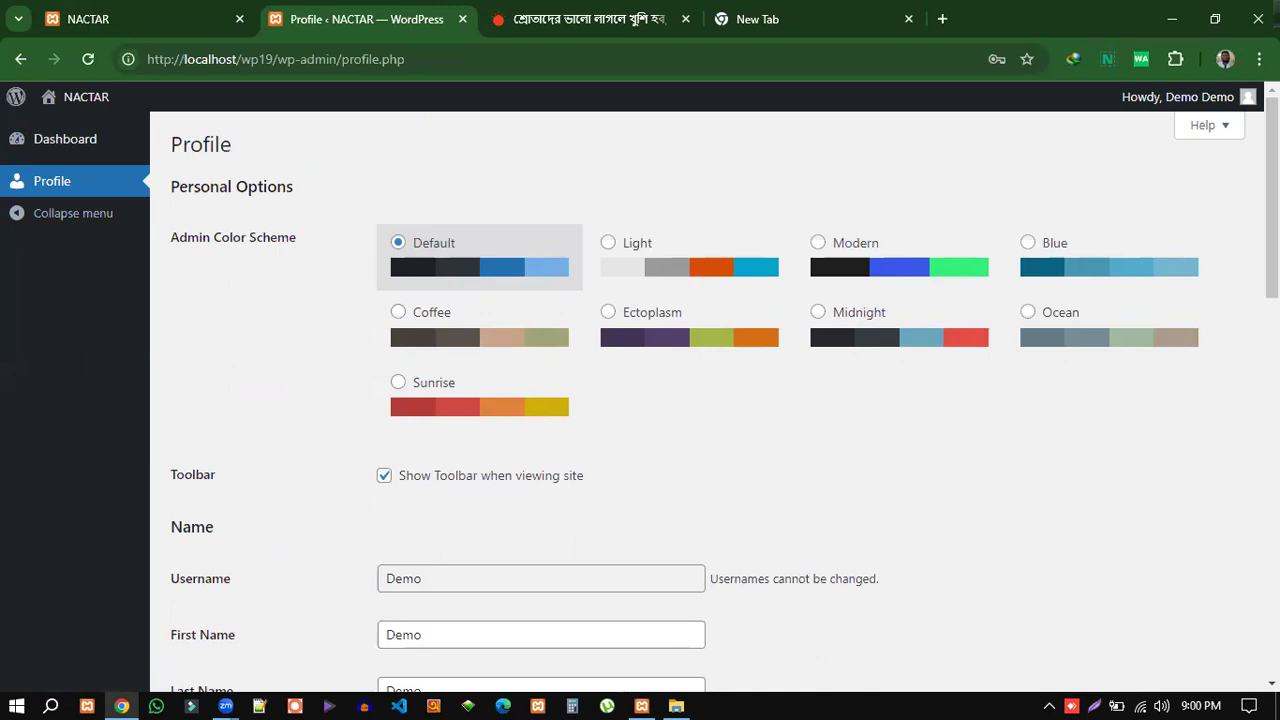
pyautogui.click(1178, 97)
# Log out of the subscriber account and sign back in with the administrator's password.
pyautogui.moveTo(1200, 97)
pyautogui.click(1132, 203)
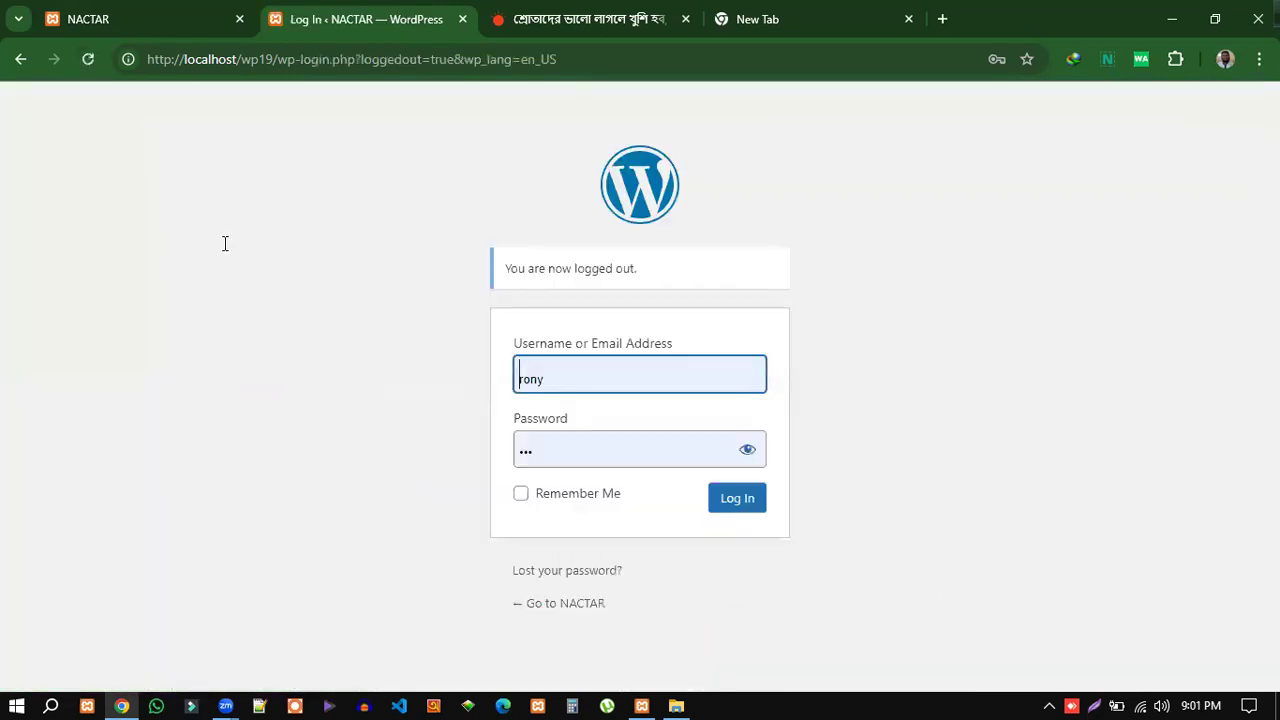
pyautogui.click(551, 451)
pyautogui.moveTo(560, 451); pyautogui.dragTo(516, 449)
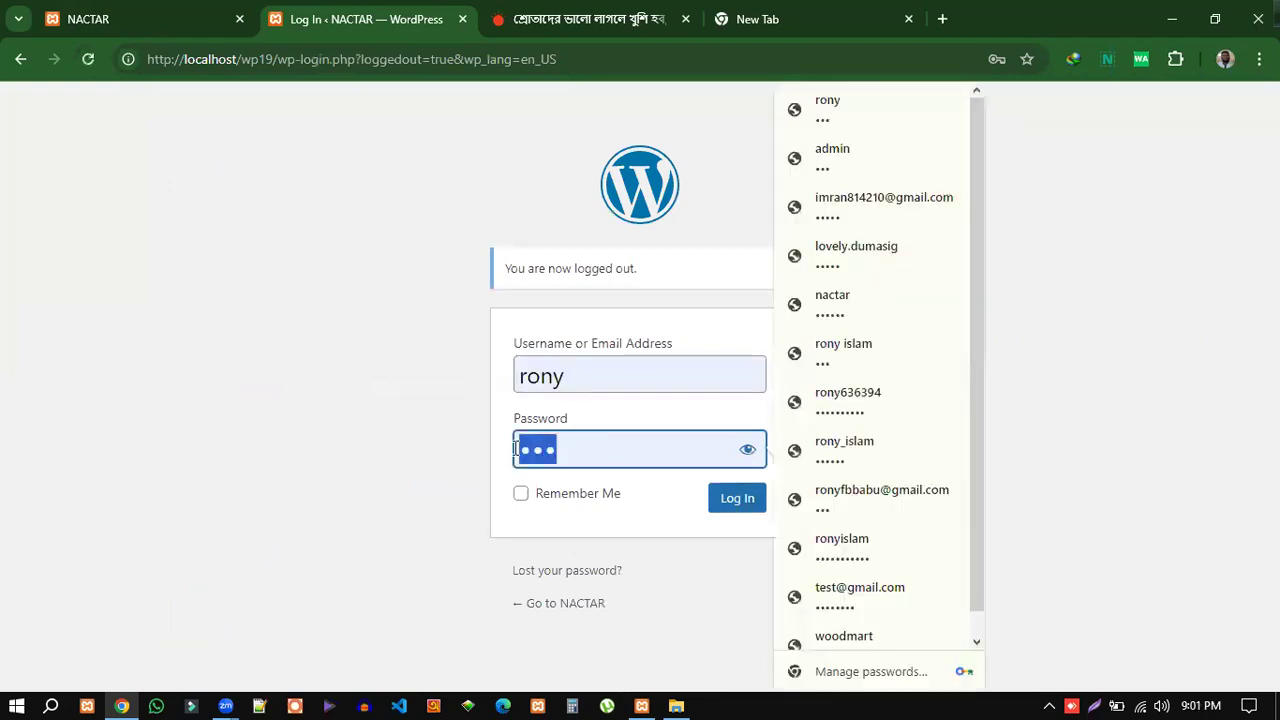
pyautogui.write('123456')
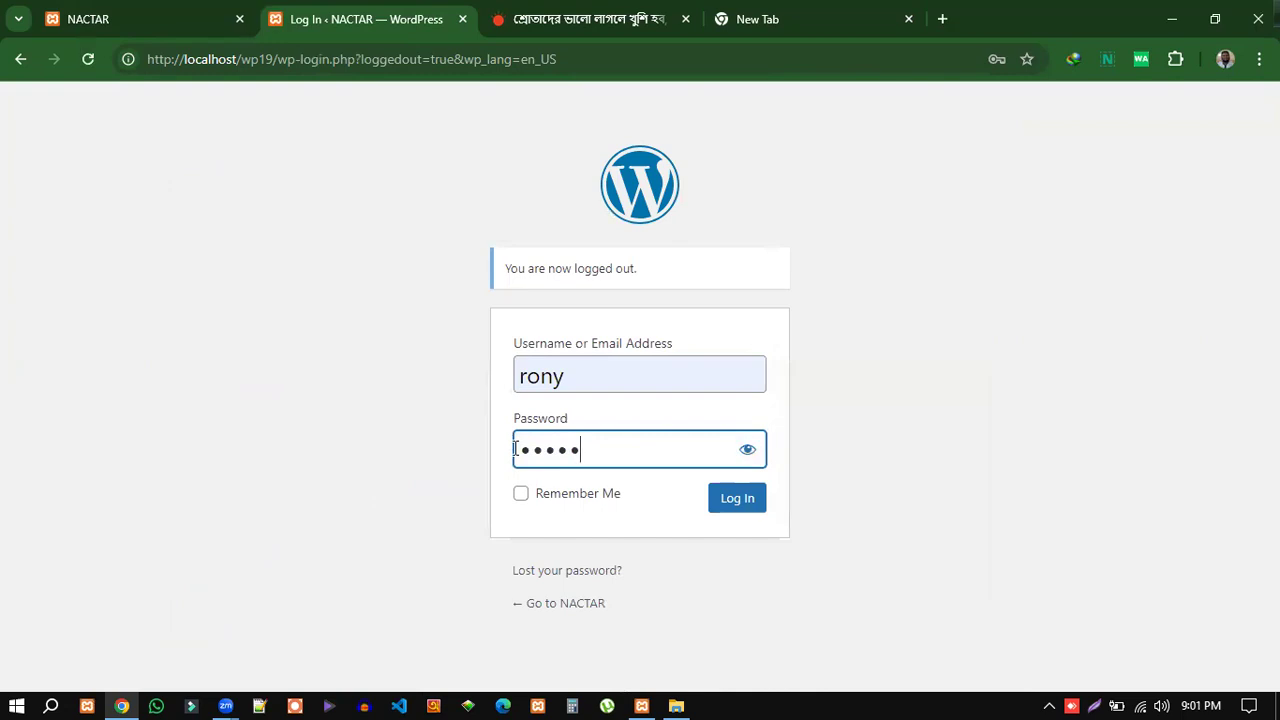
pyautogui.click(730, 505)
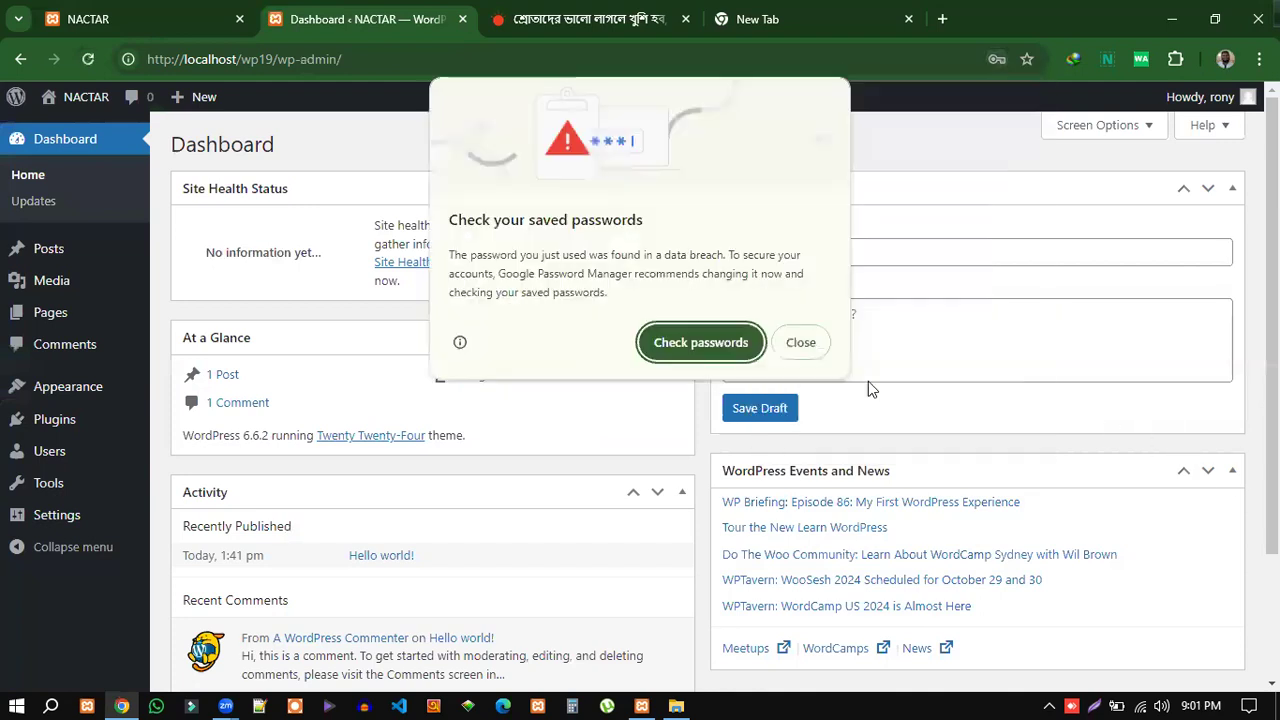
# Dismiss Chrome's password popups and open the administrator's Profile page.
pyautogui.click(801, 342)
pyautogui.click(986, 343)
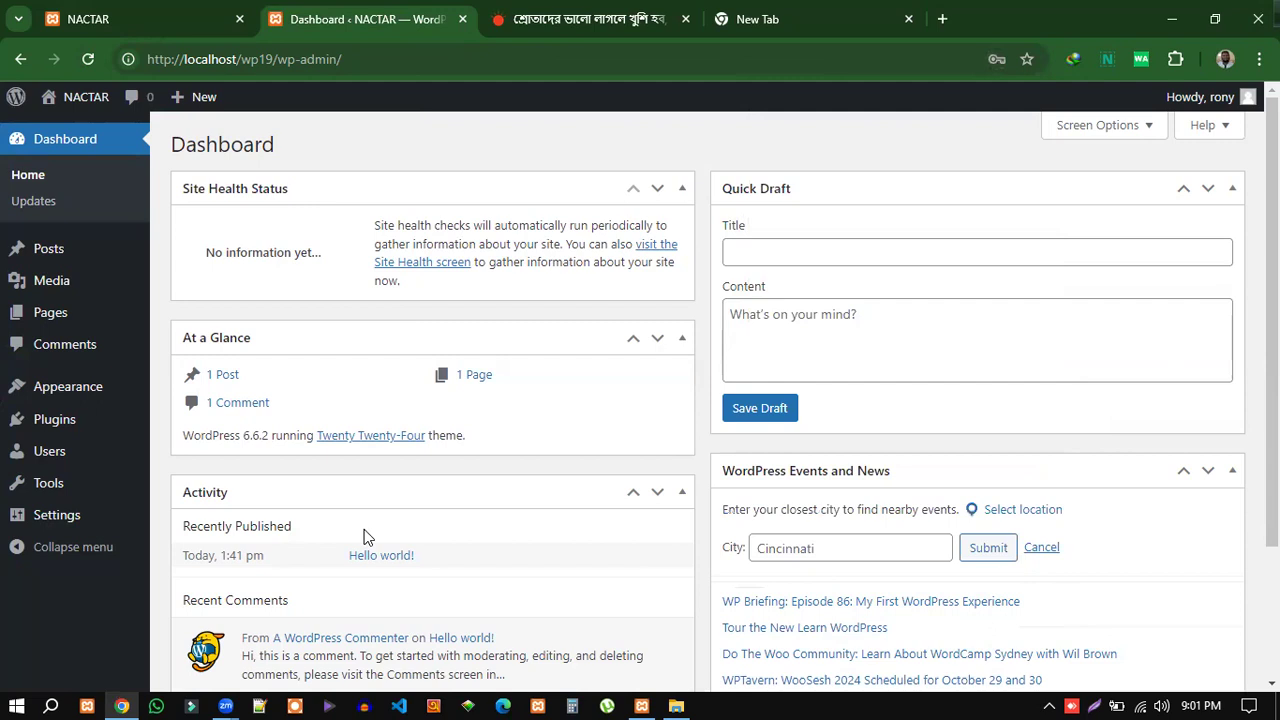
pyautogui.click(42, 455)
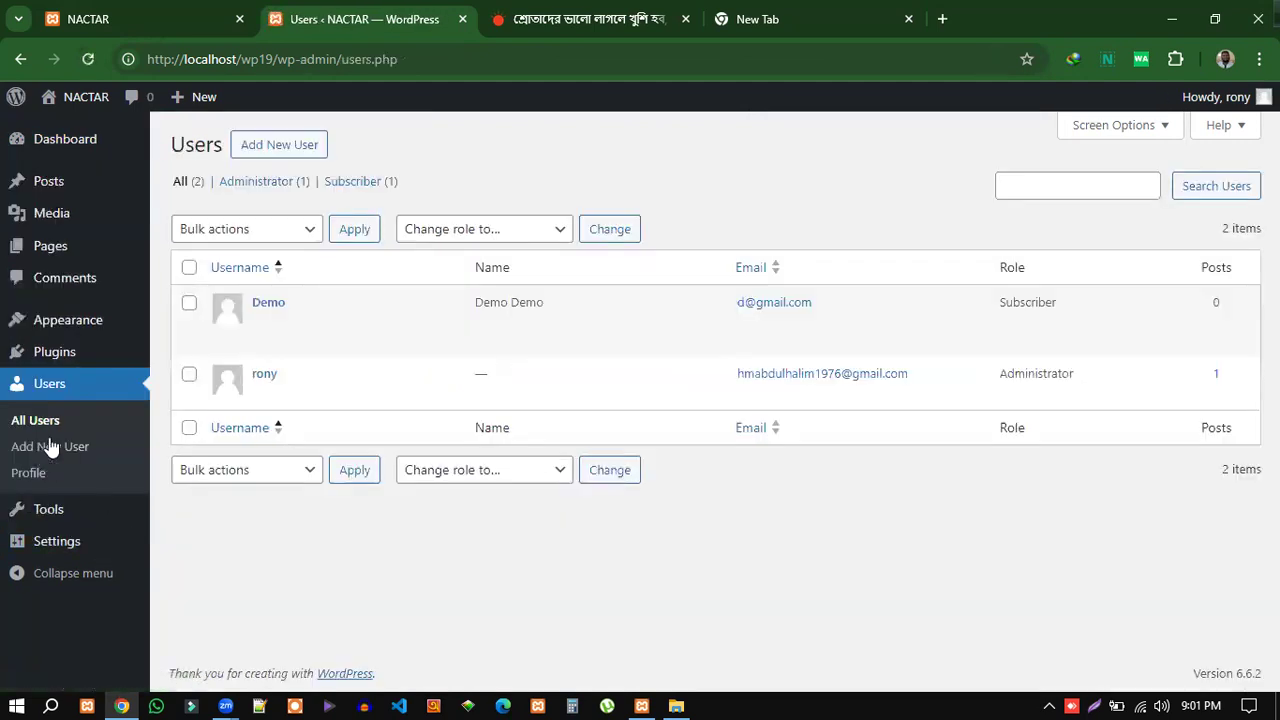
pyautogui.click(27, 478)
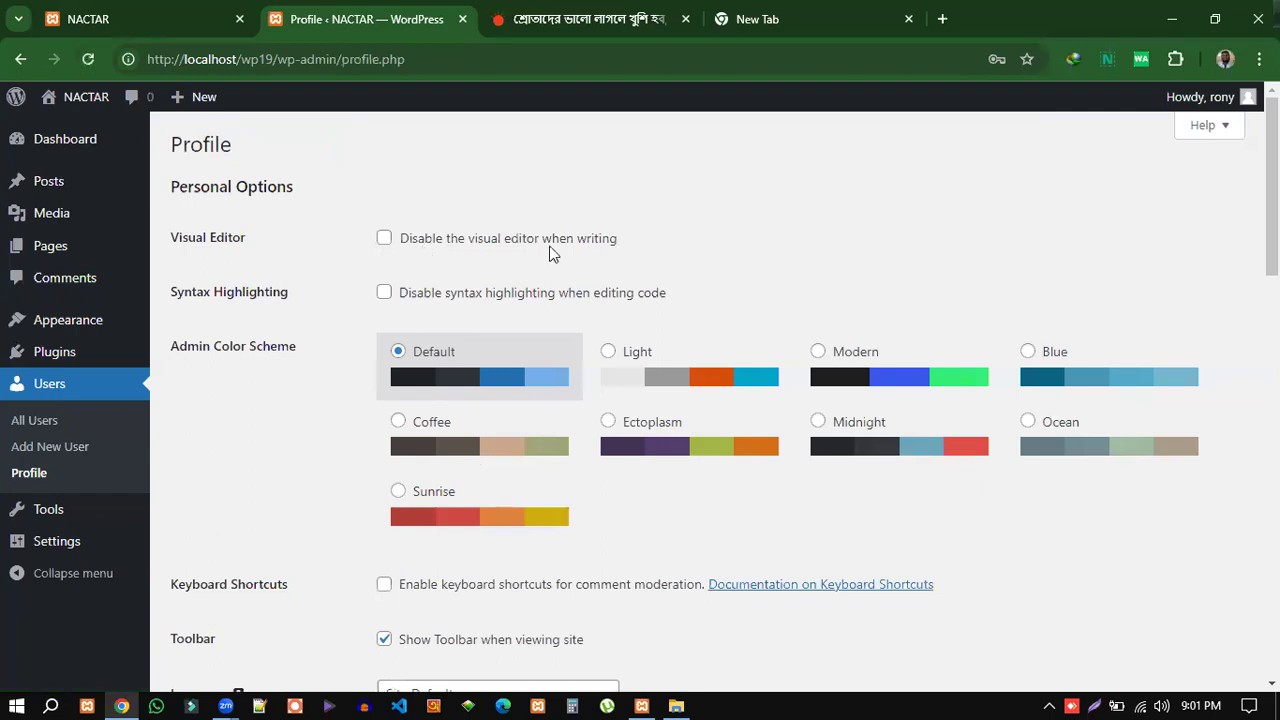
# Switch the admin colour scheme from Default to Modern, then to Midnight.
pyautogui.moveTo(631, 244); pyautogui.dragTo(409, 253)
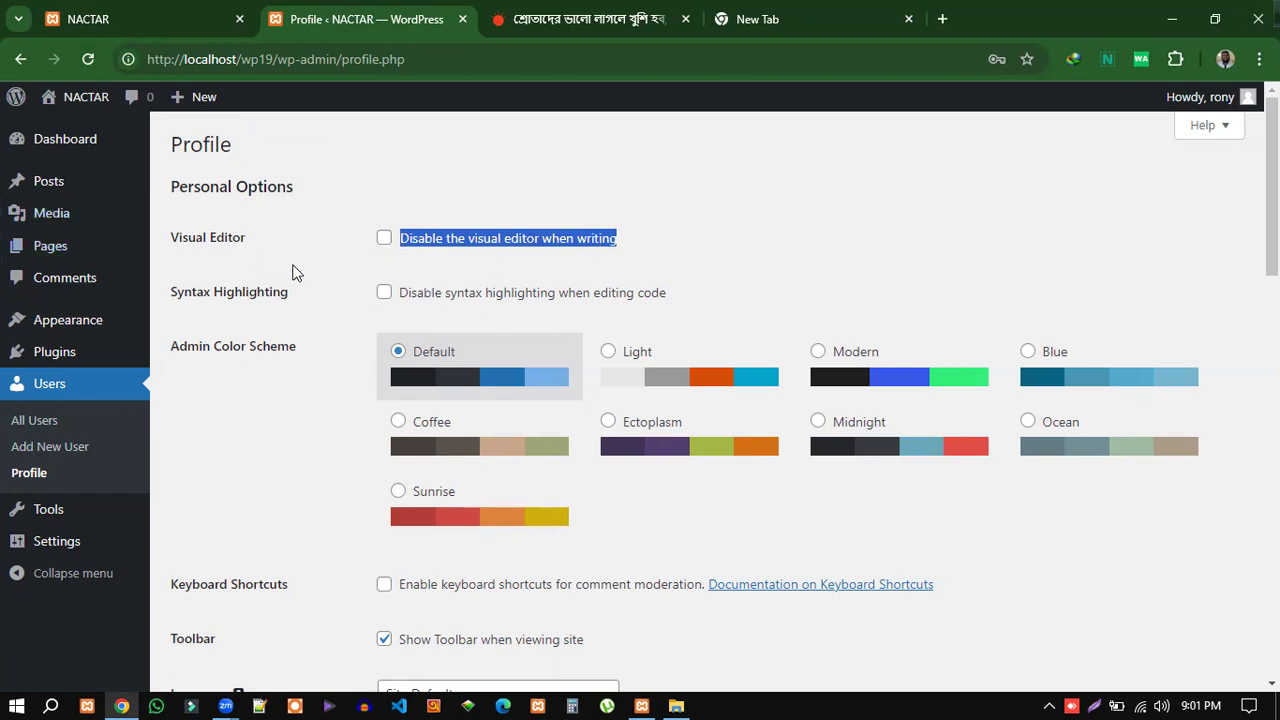
pyautogui.click(562, 263)
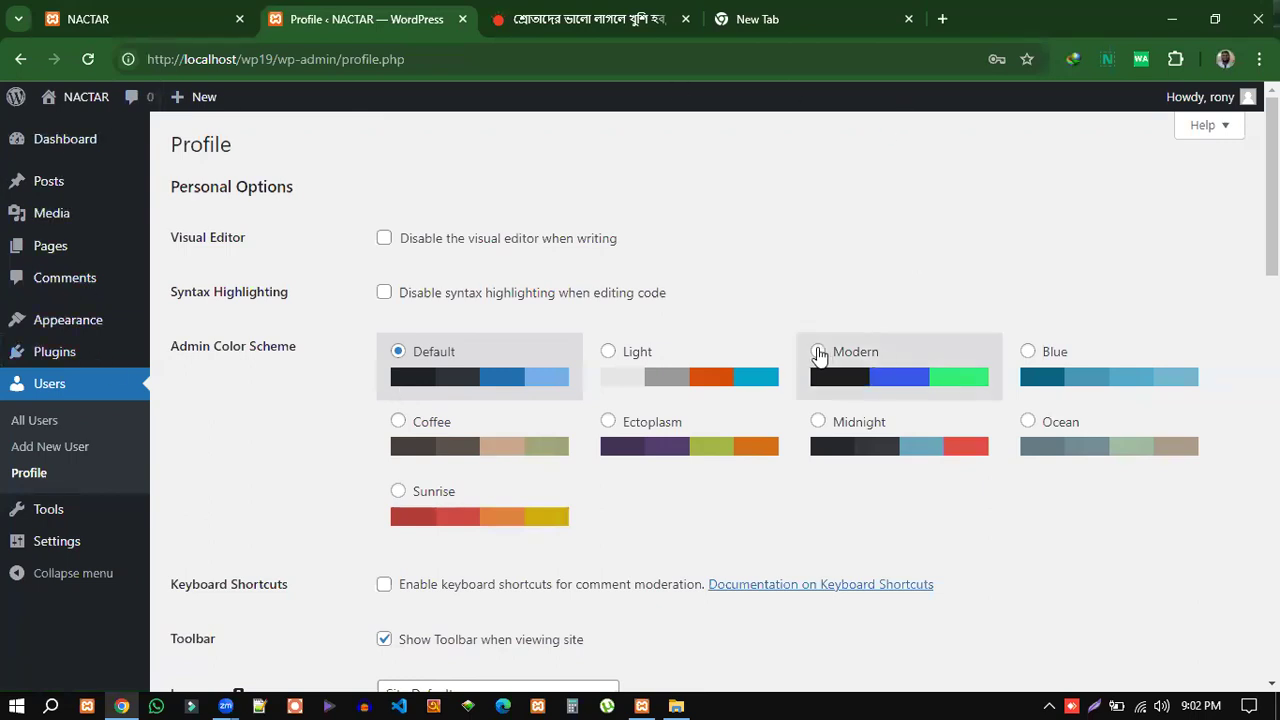
pyautogui.click(818, 353)
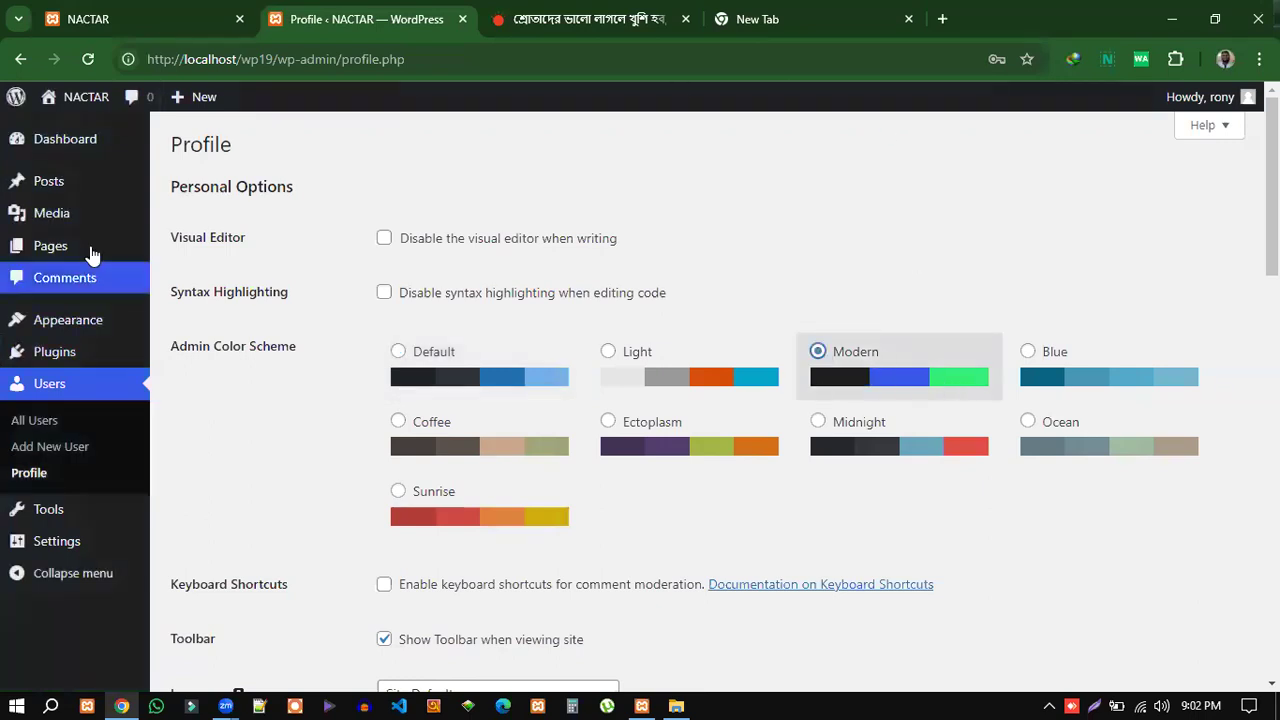
pyautogui.click(819, 424)
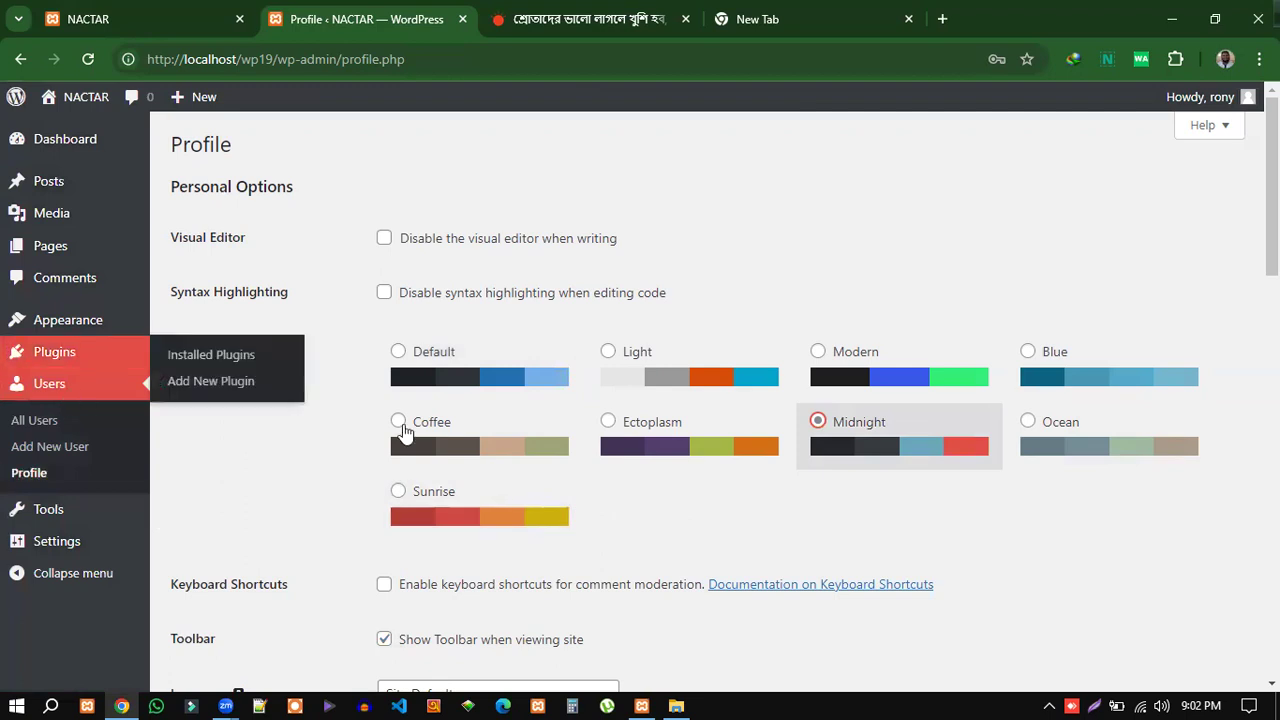
pyautogui.scroll(-1, 755, 508)
pyautogui.scroll(-1, 546, 491)
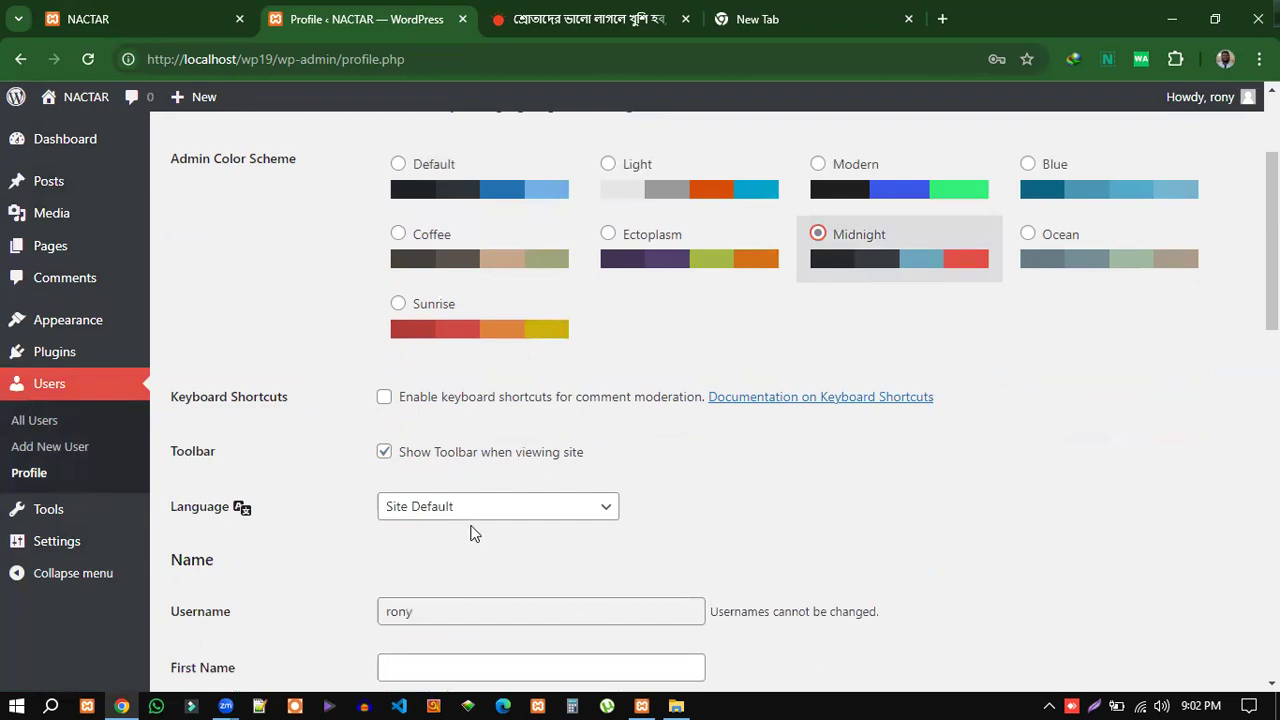
pyautogui.scroll(-2, 460, 536)
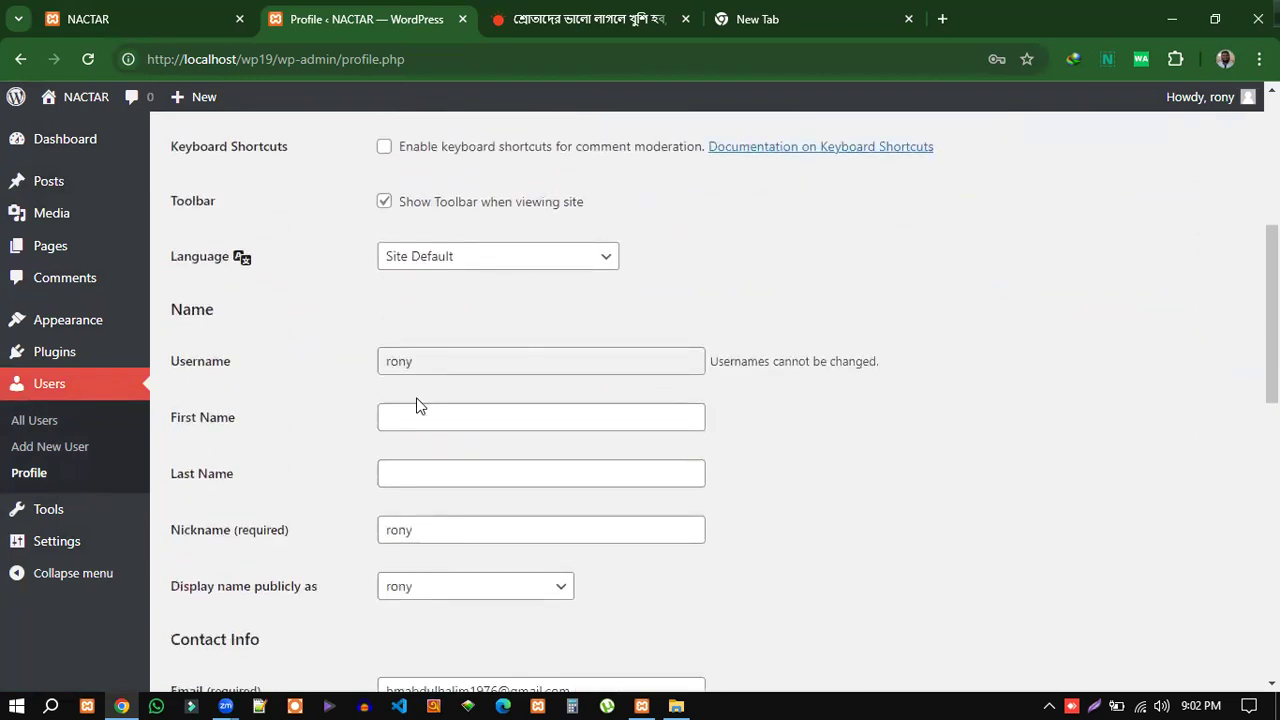
pyautogui.click(414, 417)
pyautogui.click(412, 478)
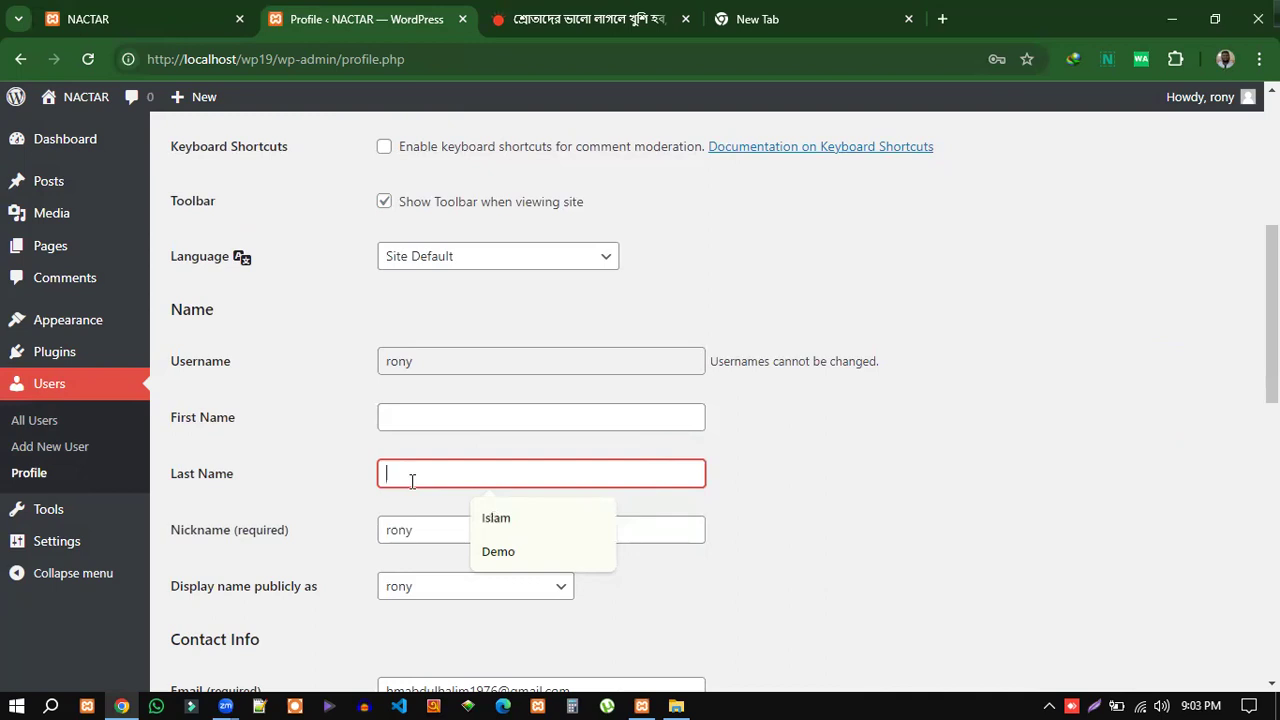
pyautogui.click(454, 530)
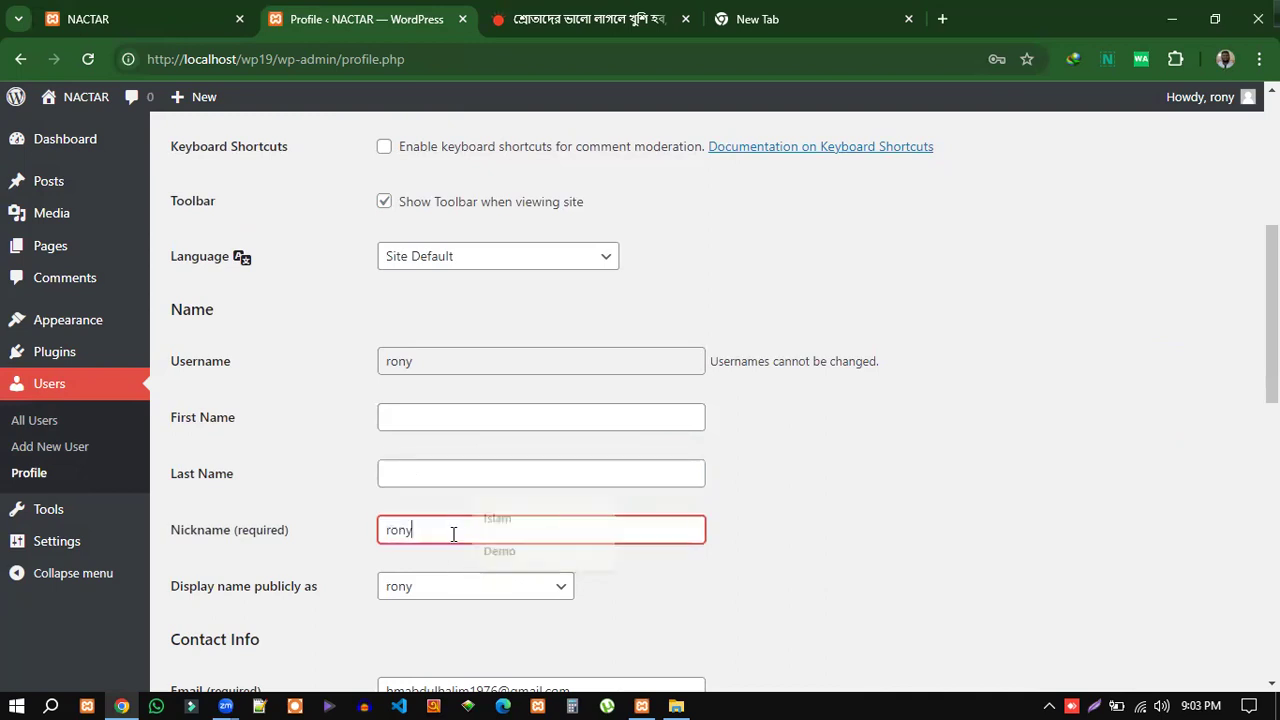
pyautogui.click(421, 592)
pyautogui.click(640, 582)
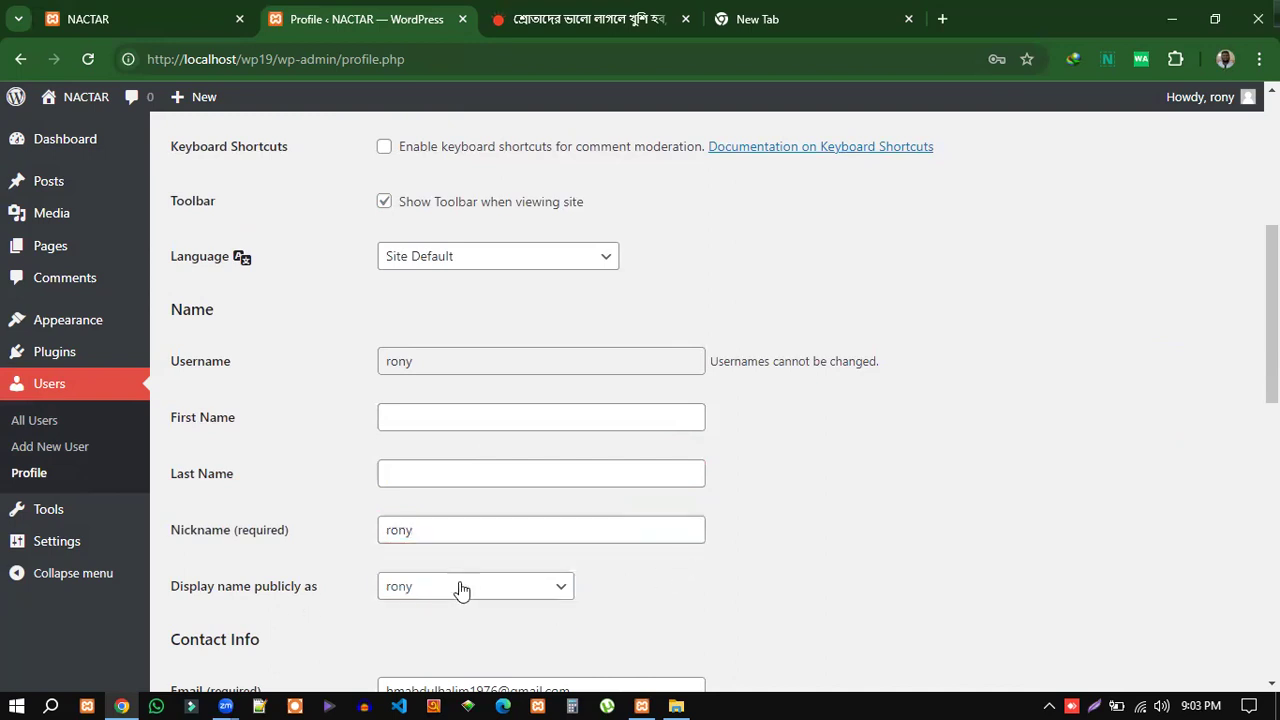
pyautogui.scroll(-3, 461, 590)
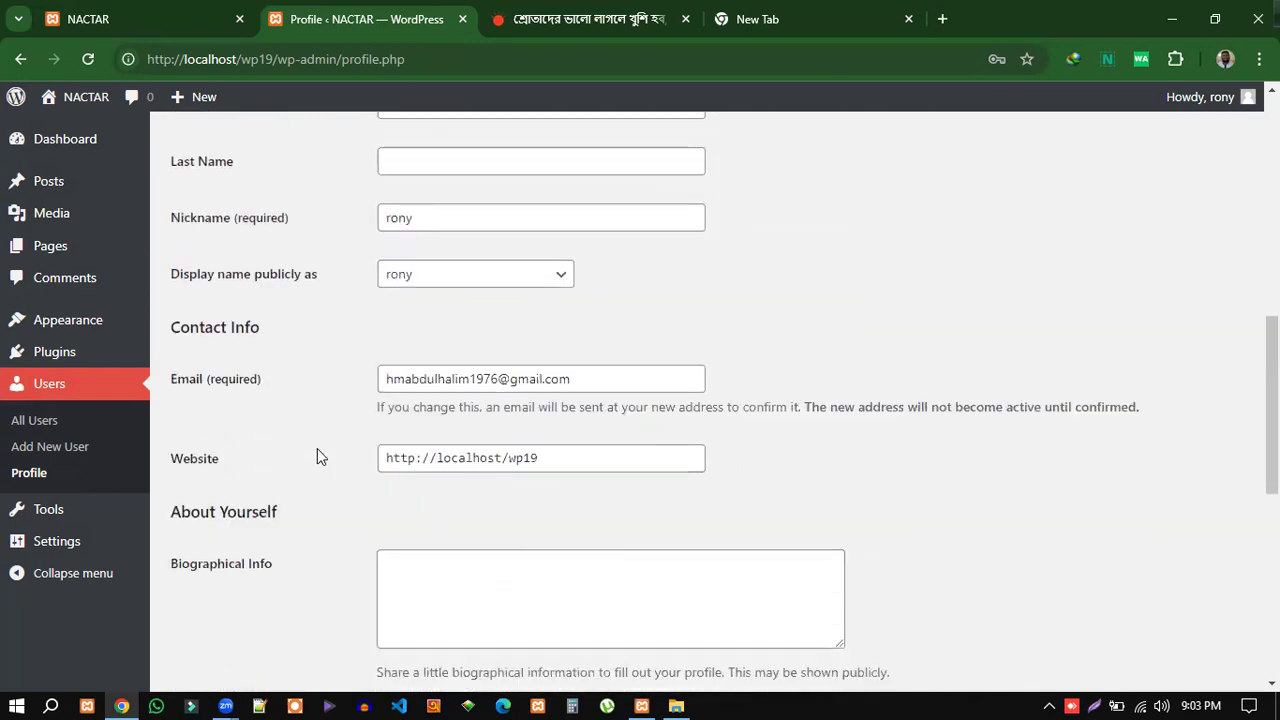
pyautogui.scroll(-1, 257, 578)
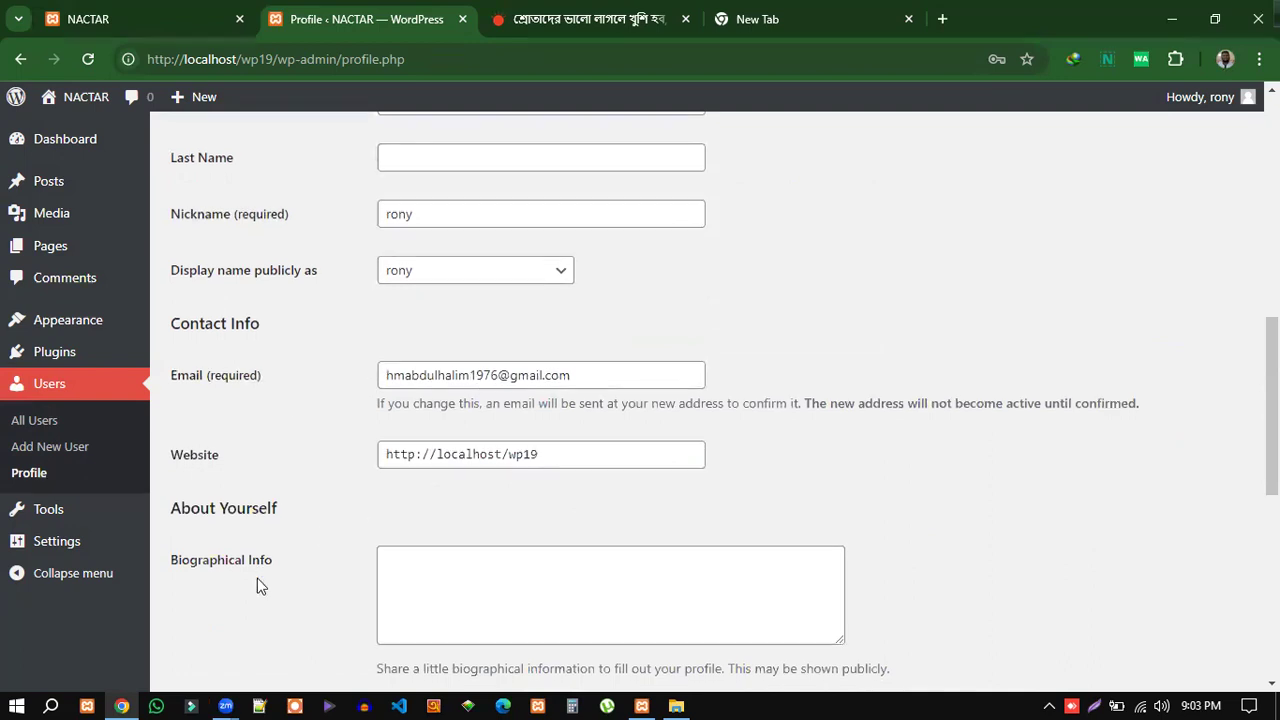
pyautogui.click(403, 472)
pyautogui.scroll(-1, 423, 445)
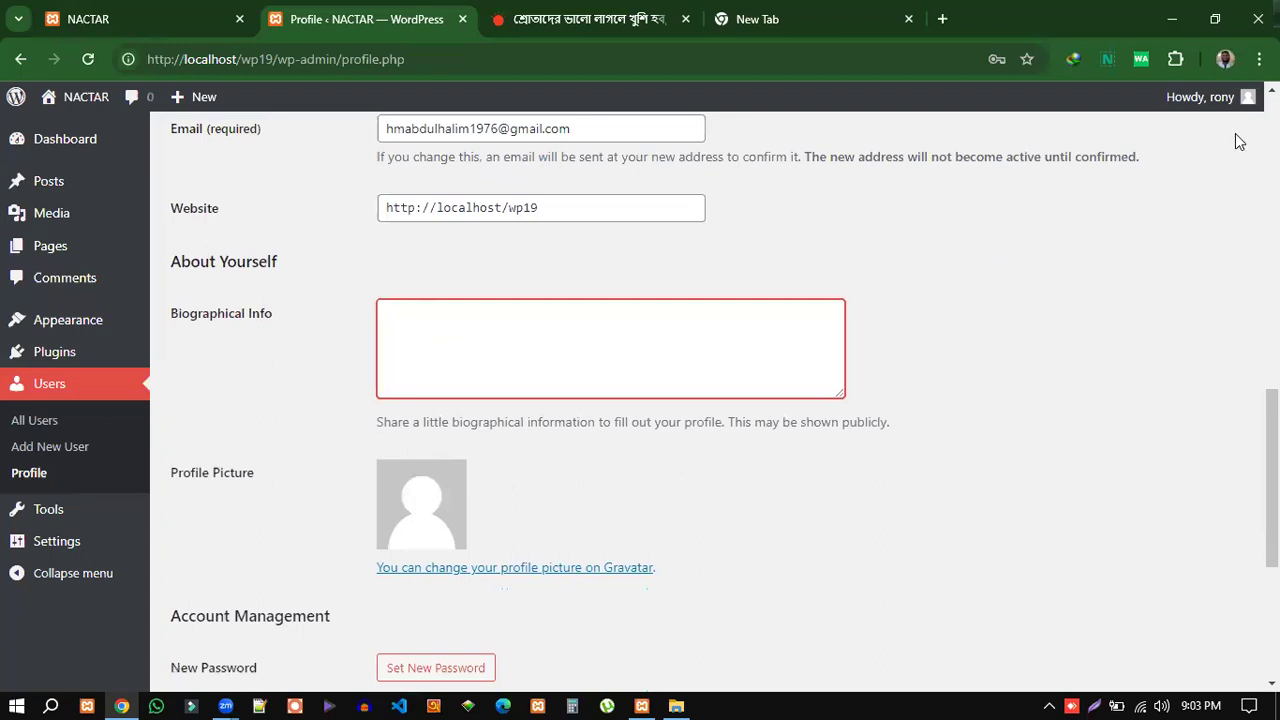
pyautogui.moveTo(1251, 93)
pyautogui.scroll(-2, 596, 467)
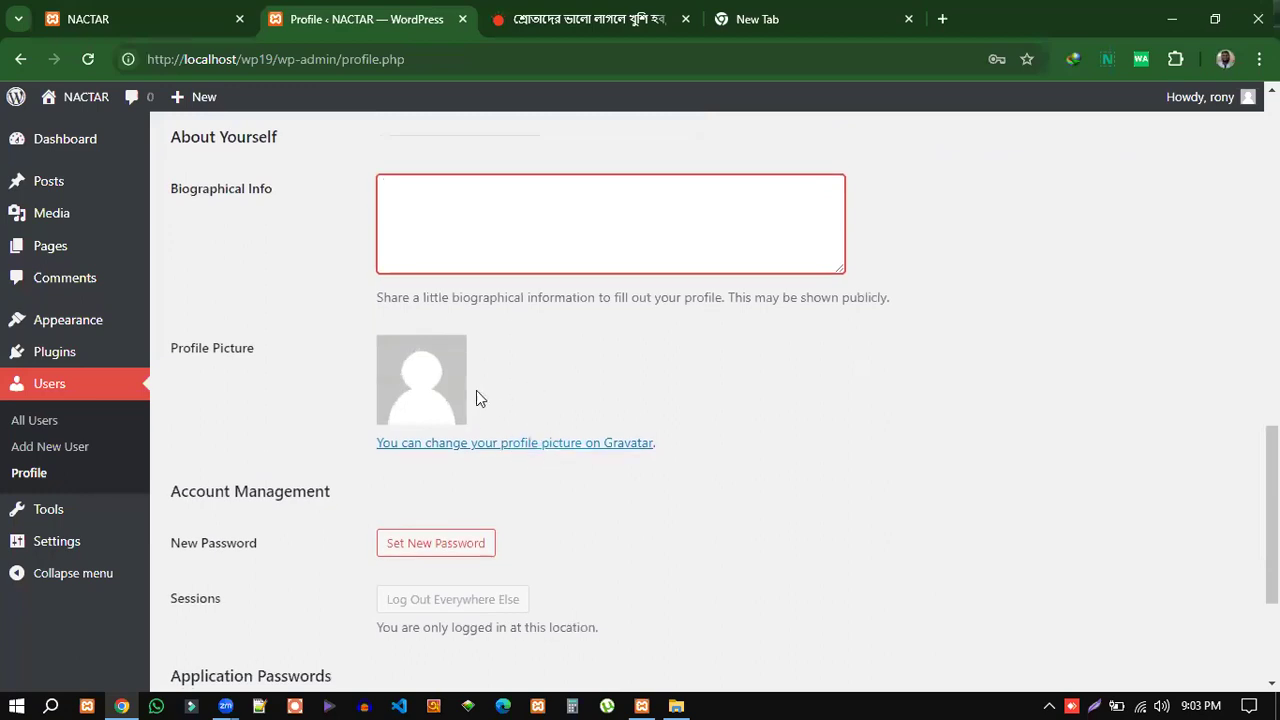
pyautogui.scroll(-2, 620, 515)
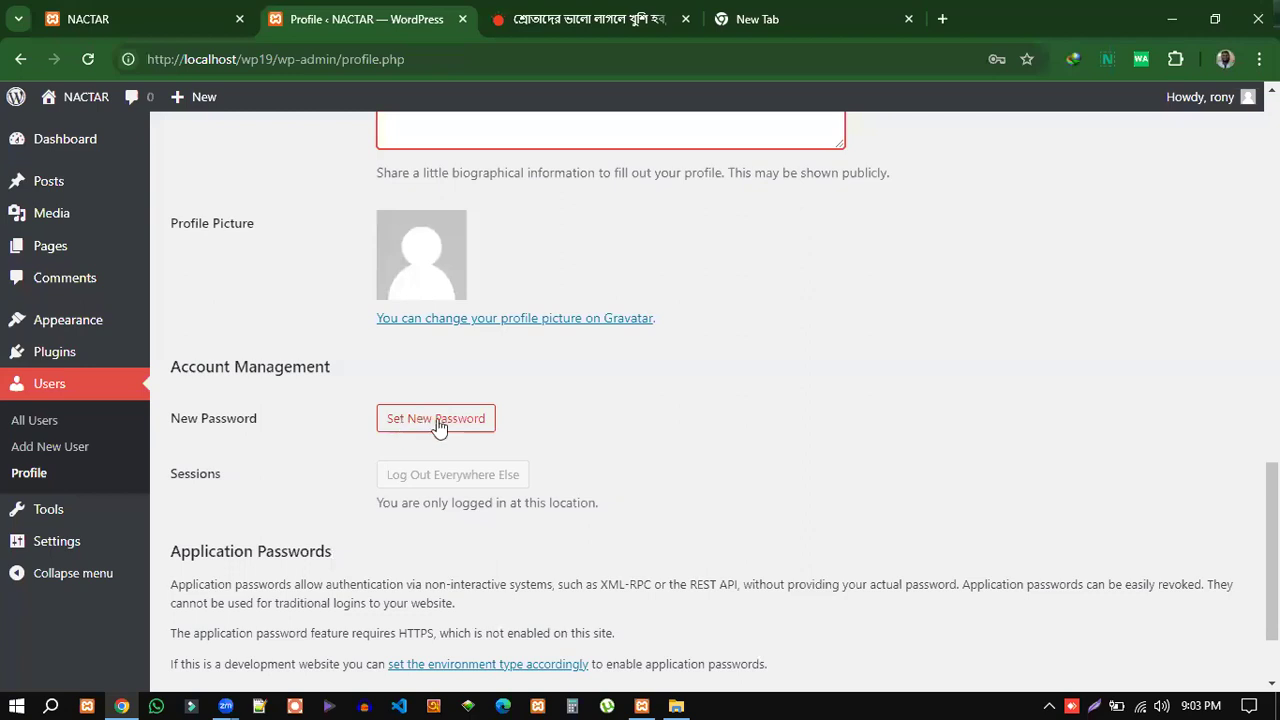
pyautogui.scroll(-2, 551, 523)
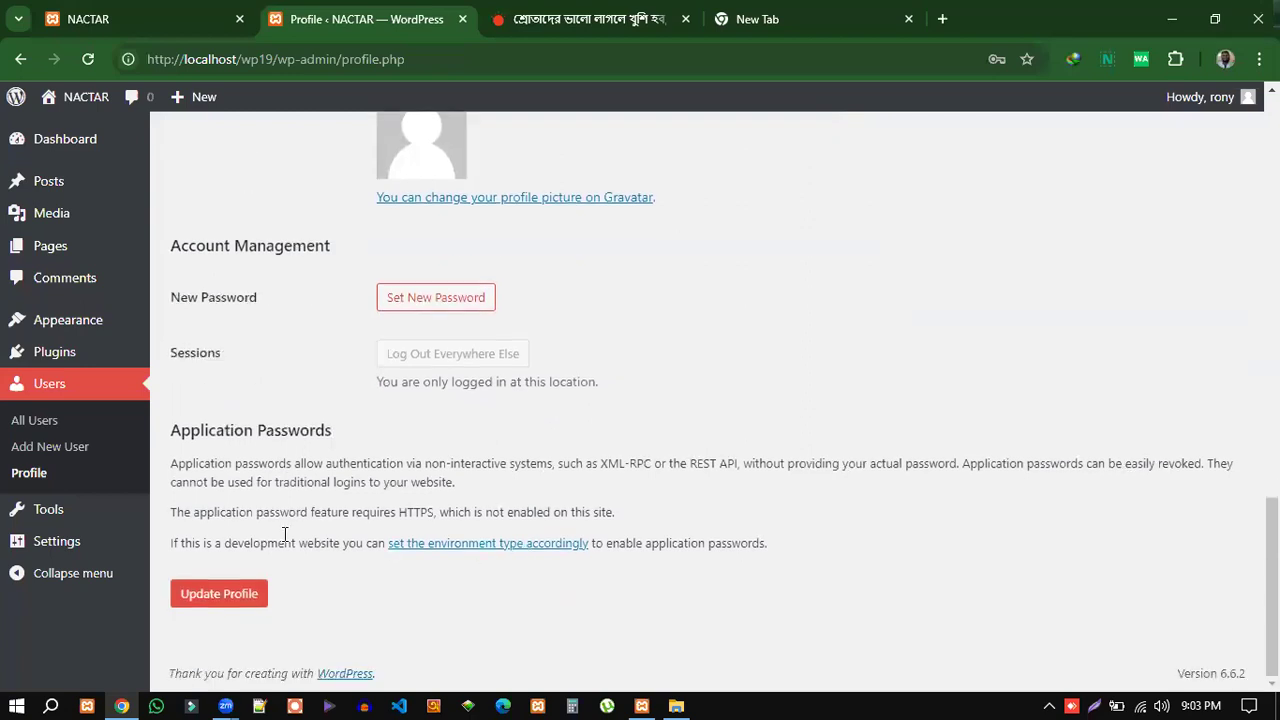
pyautogui.scroll(12, 237, 572)
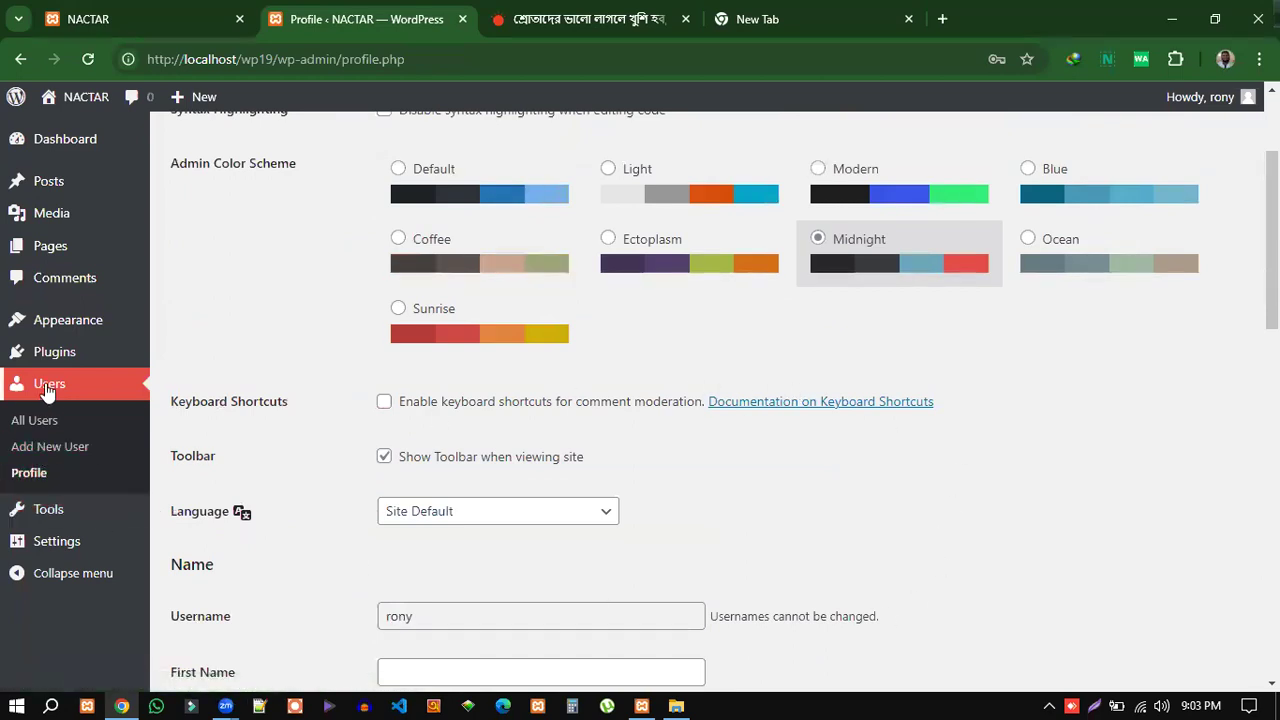
# Go to Plugins and leave the Profile page without saving the Midnight scheme.
pyautogui.moveTo(55, 540)
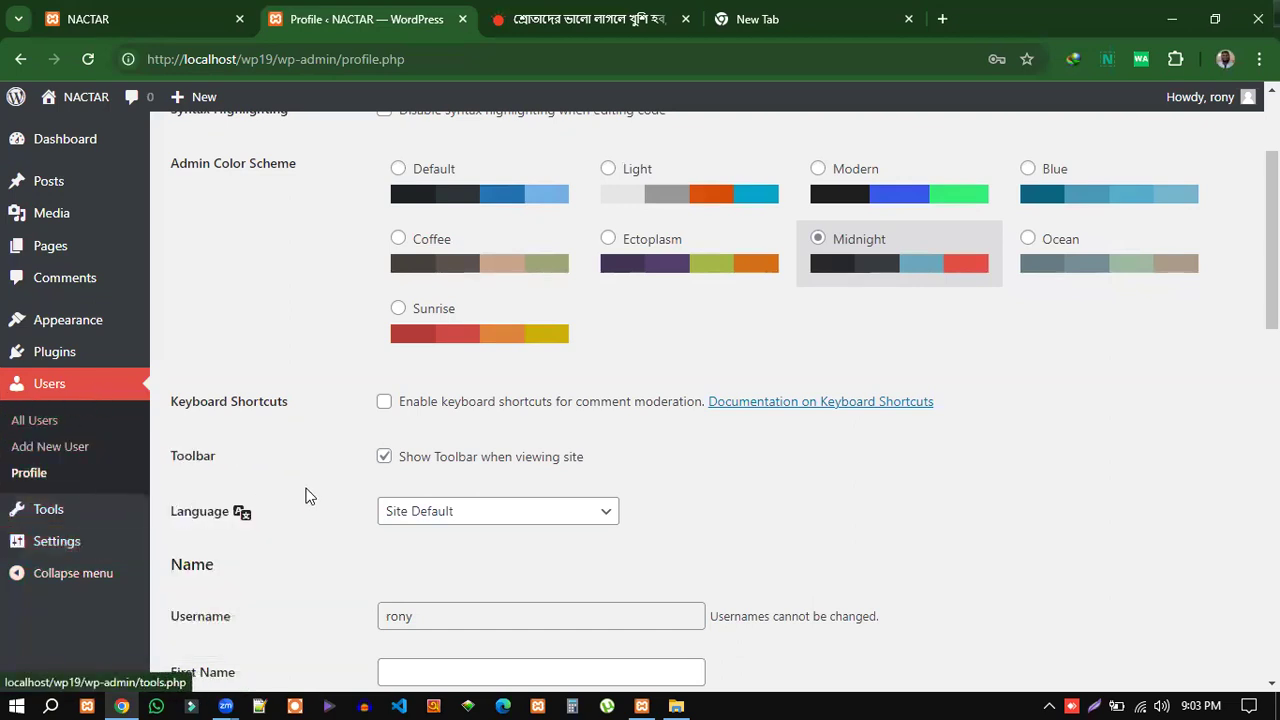
pyautogui.click(39, 353)
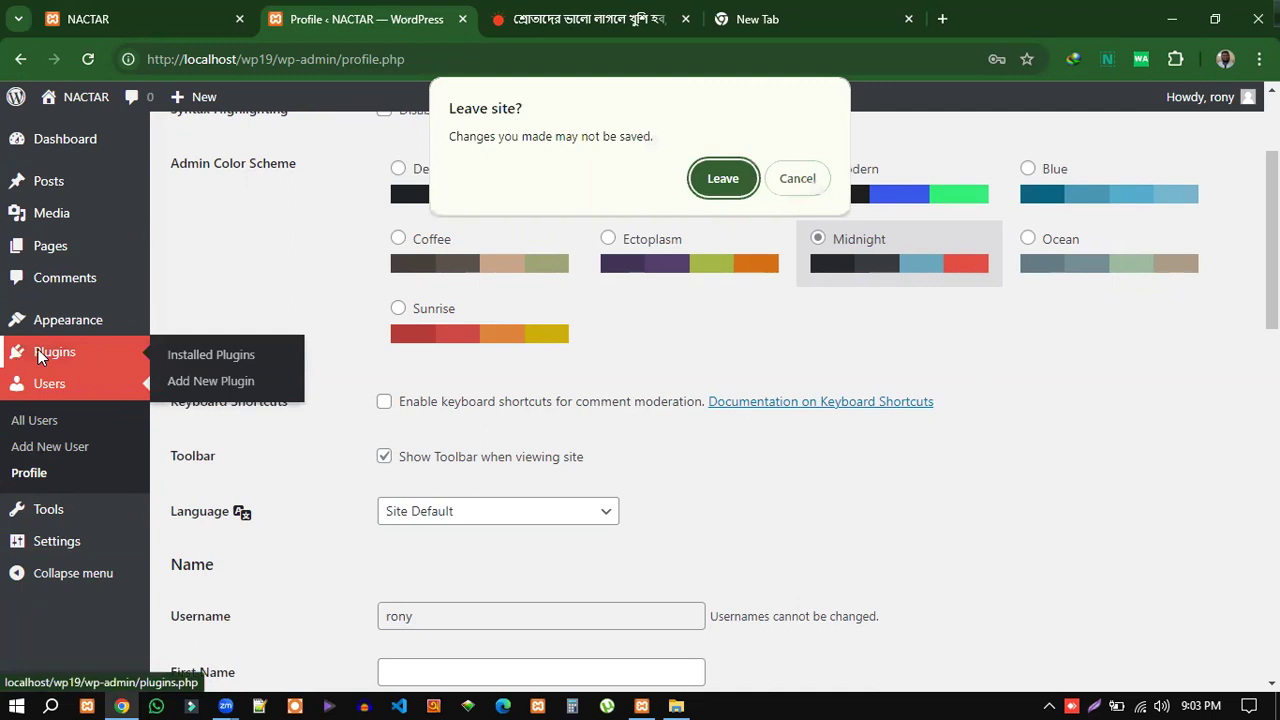
pyautogui.click(740, 184)
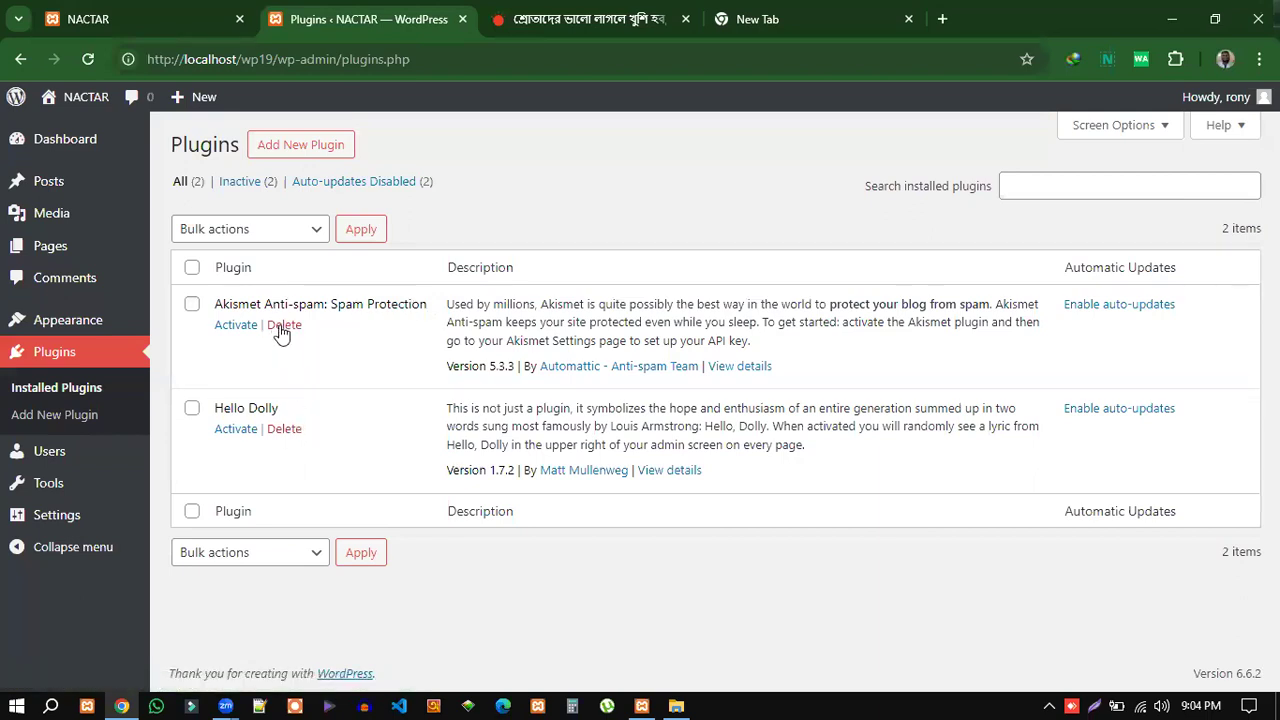
# Check Akismet Anti-spam and Hello Dolly and bulk-delete both, confirming the deletion.
pyautogui.click(191, 304)
pyautogui.click(191, 410)
pyautogui.click(316, 232)
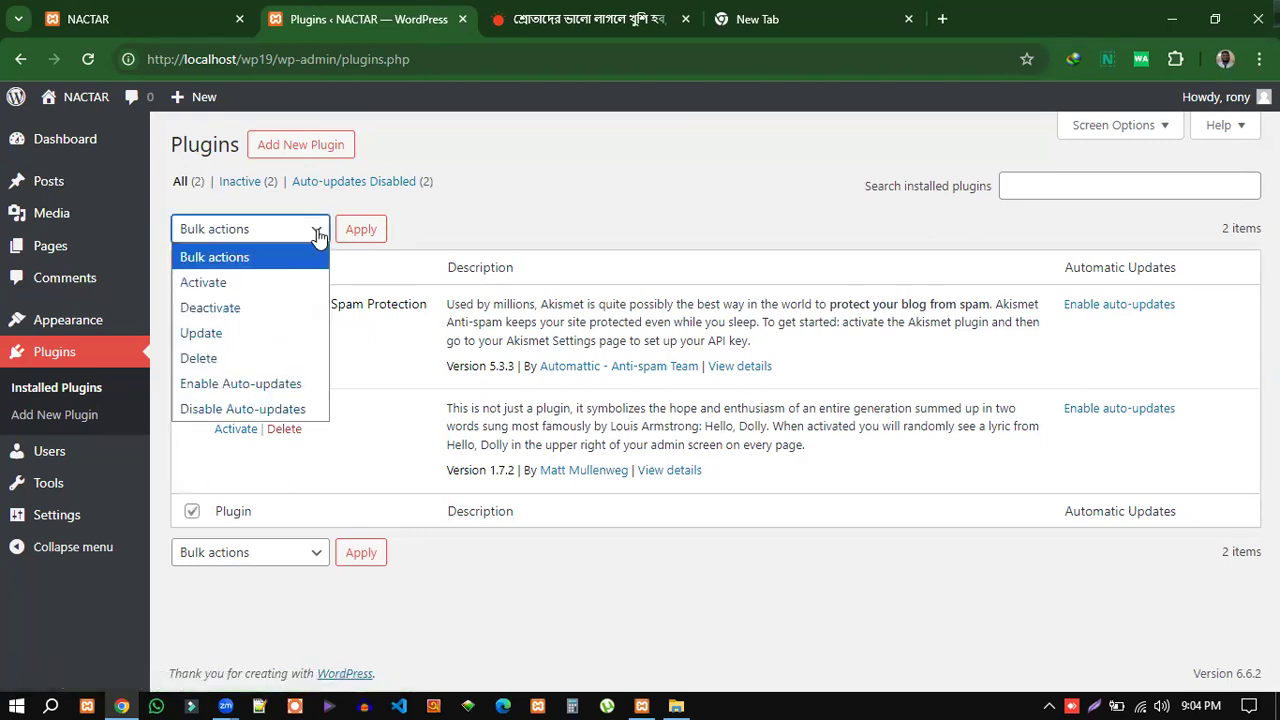
pyautogui.click(200, 360)
pyautogui.click(361, 562)
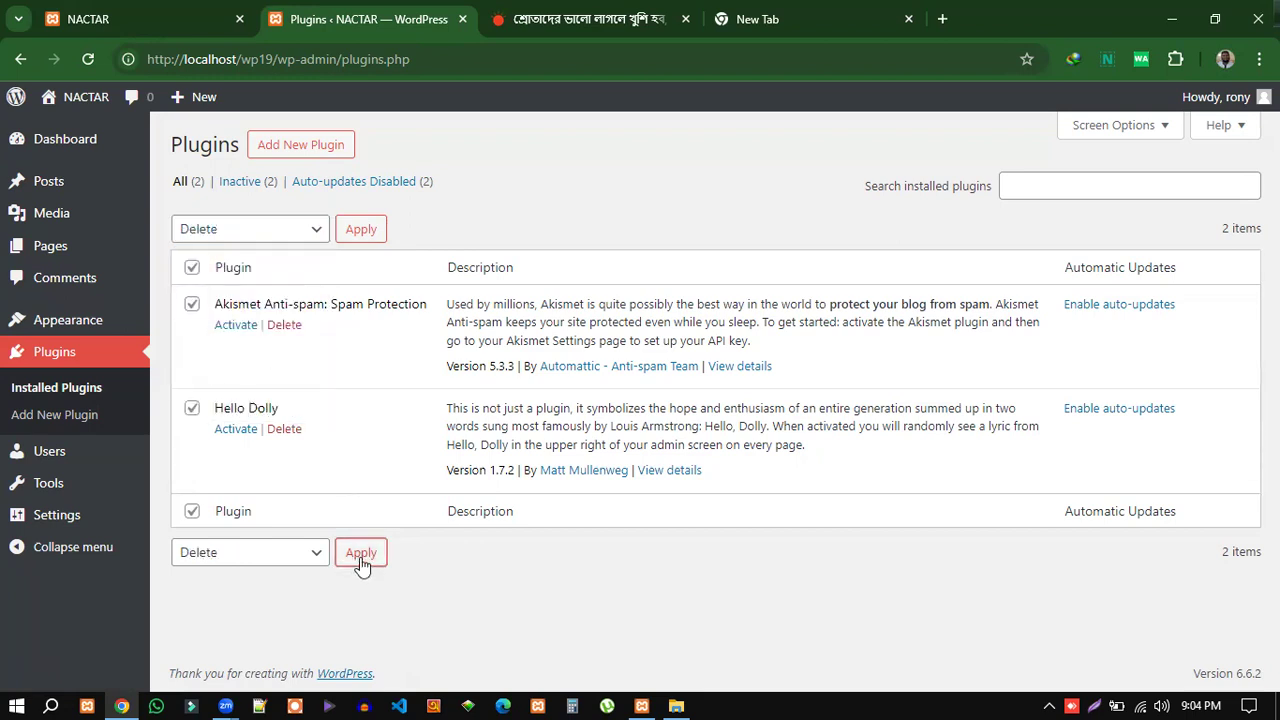
pyautogui.click(712, 194)
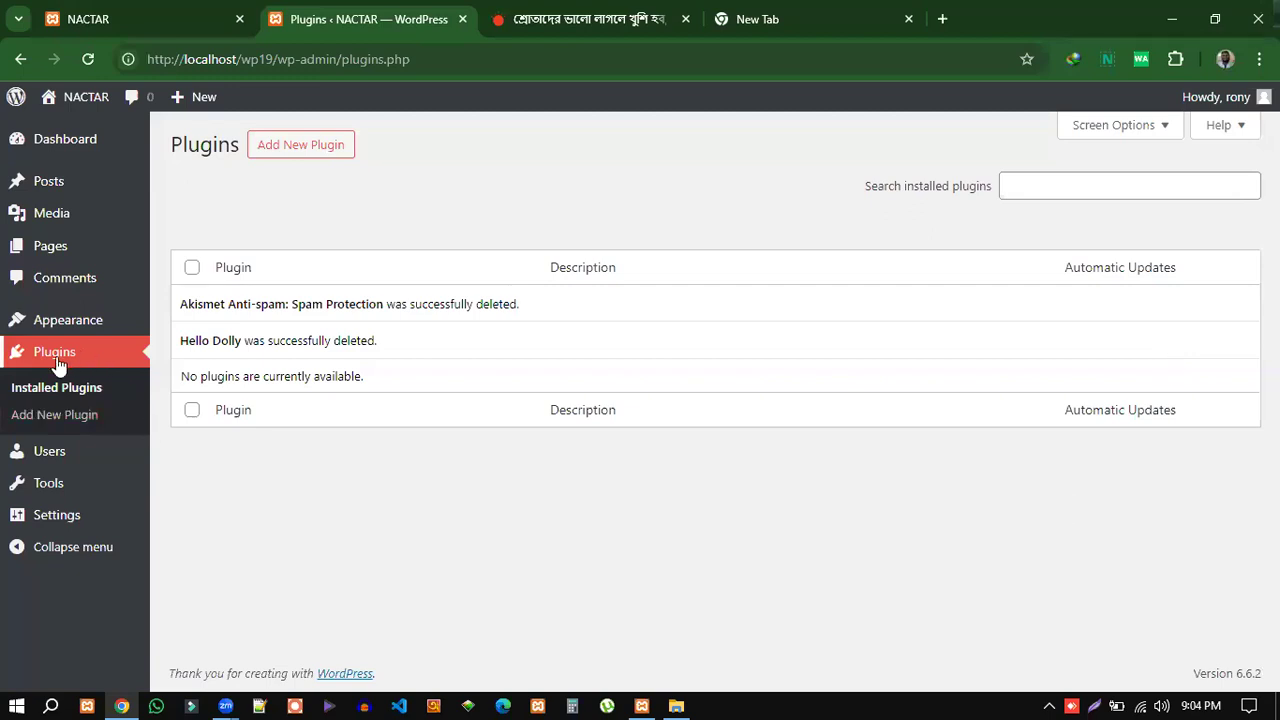
# Open Add New Plugin and look through the Featured plugins list, from Classic Editor to Classic Widgets.
pyautogui.click(290, 147)
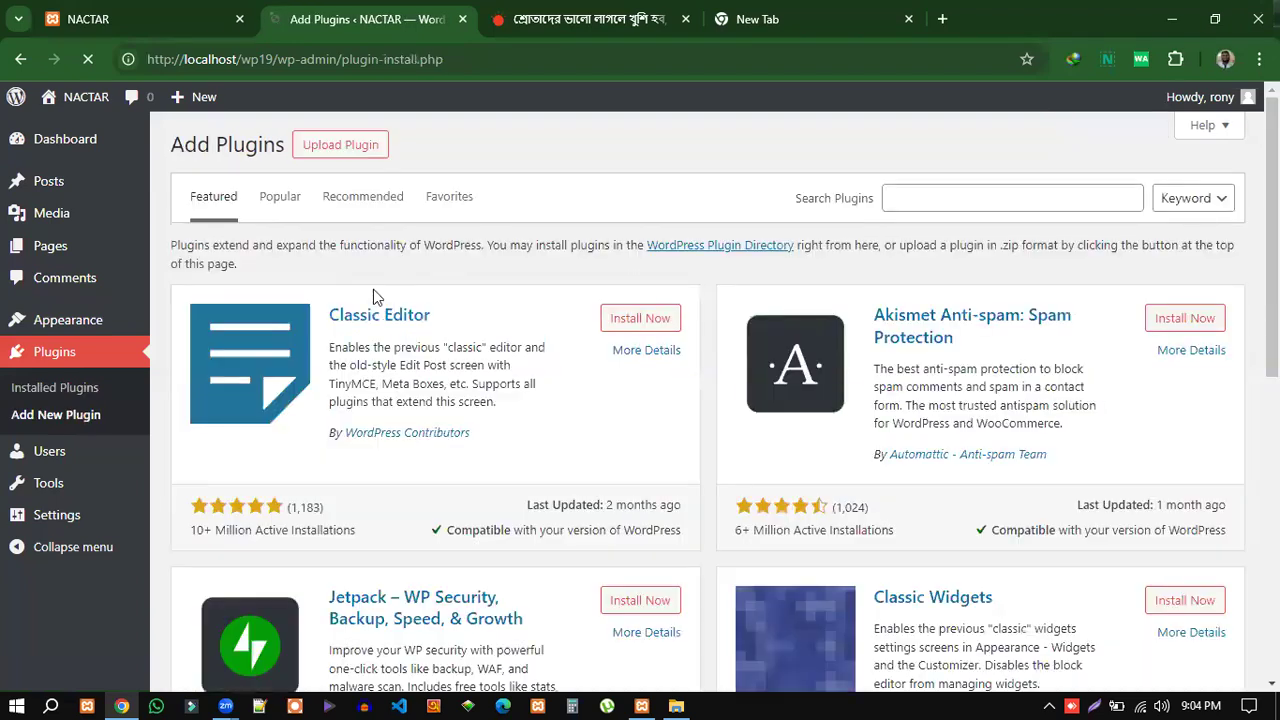
pyautogui.scroll(-10, 1207, 445)
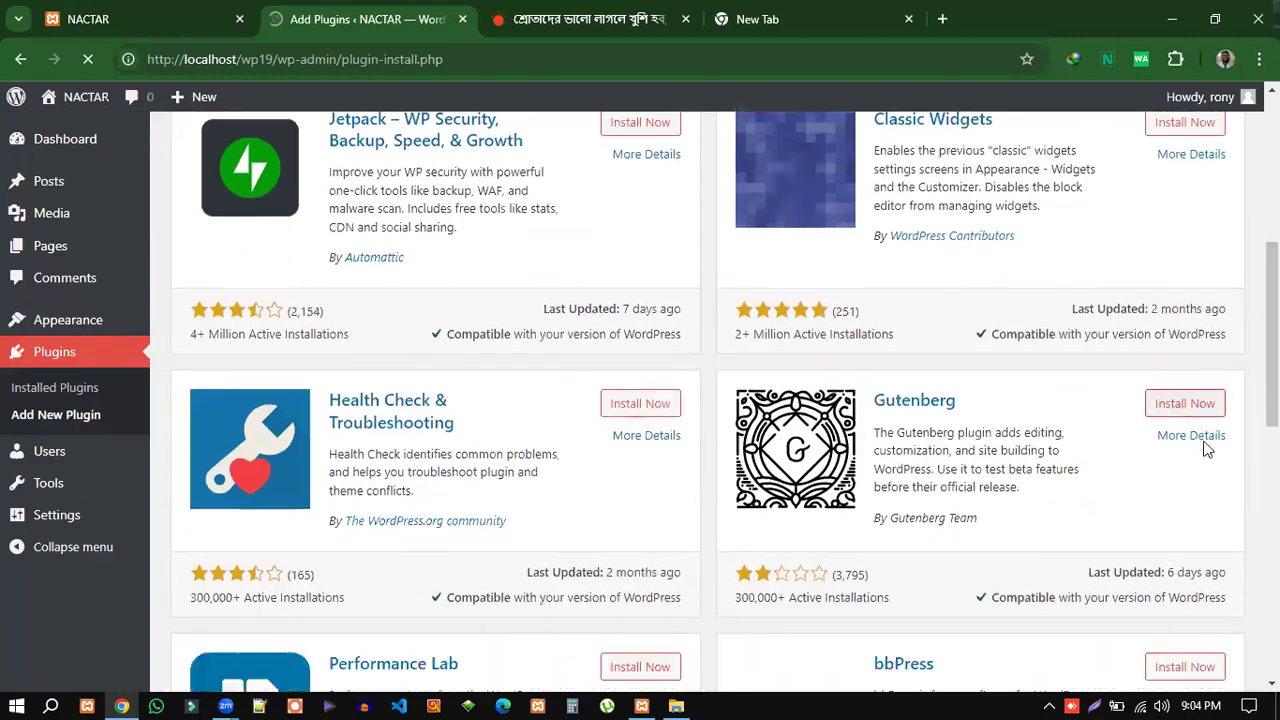
pyautogui.scroll(-3, 1205, 448)
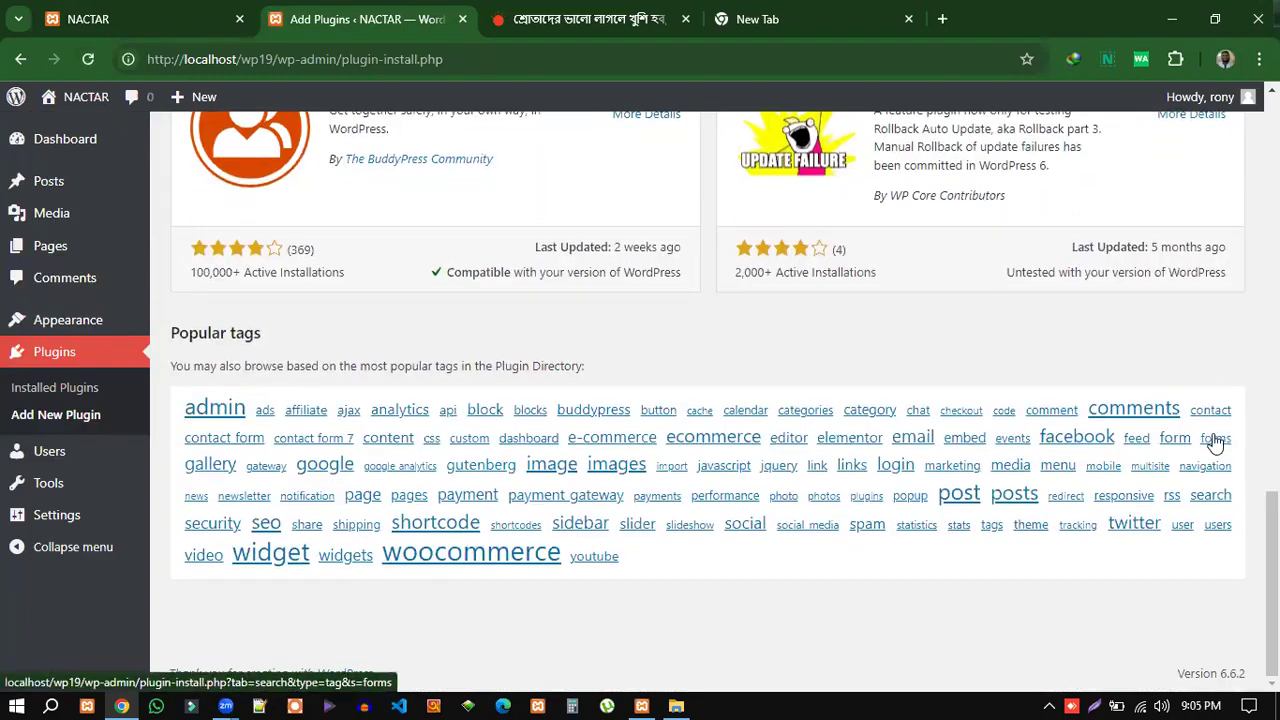
pyautogui.scroll(13, 1232, 415)
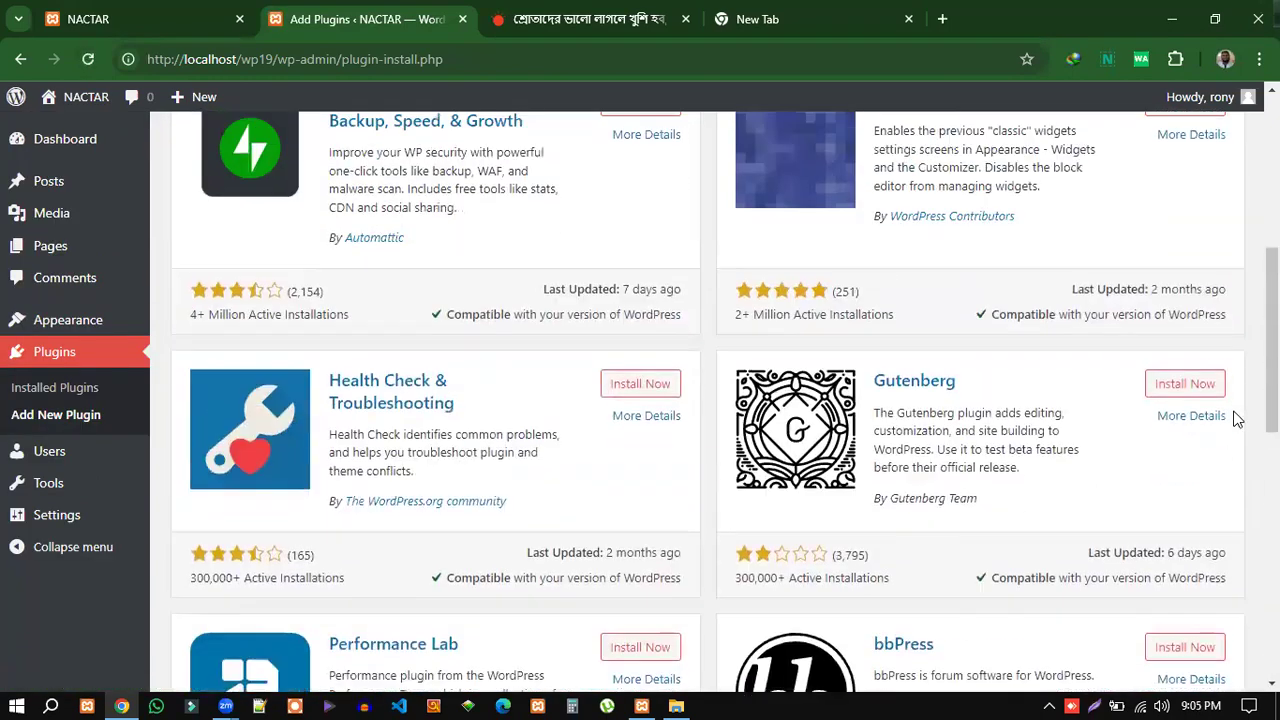
pyautogui.scroll(2, 1235, 415)
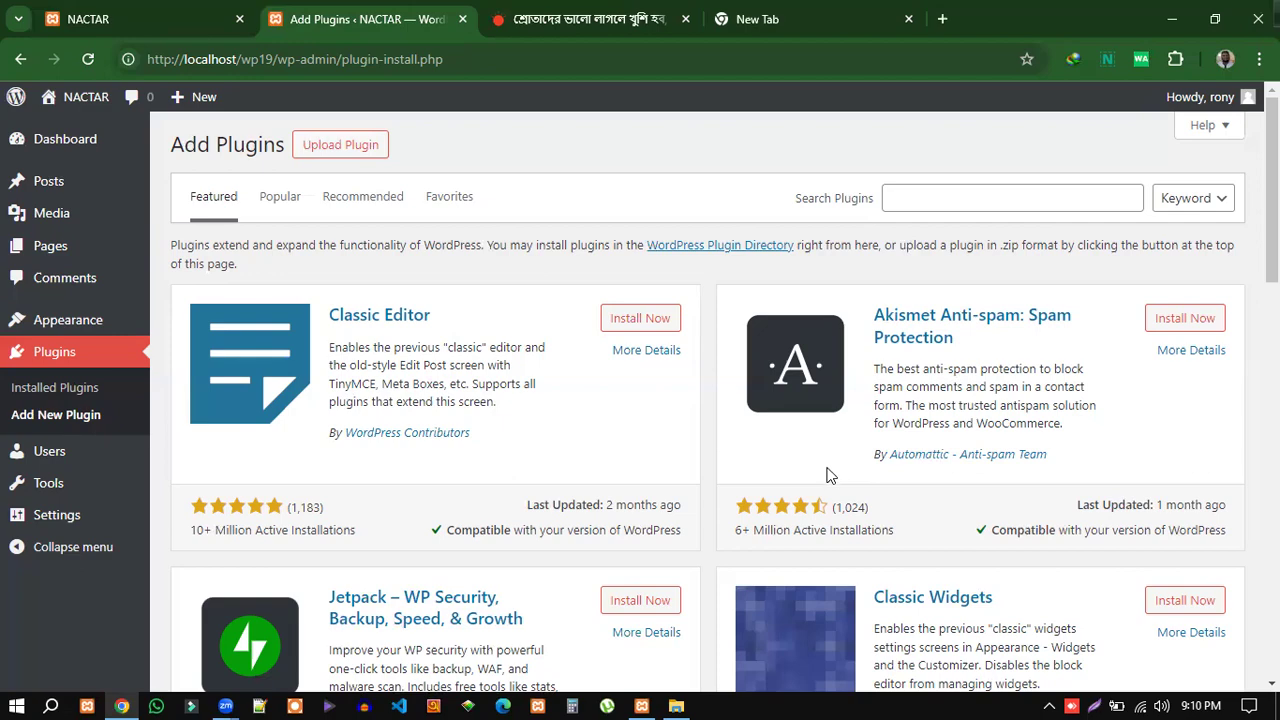
pyautogui.scroll(-2, 1068, 412)
pyautogui.scroll(-15, 1068, 412)
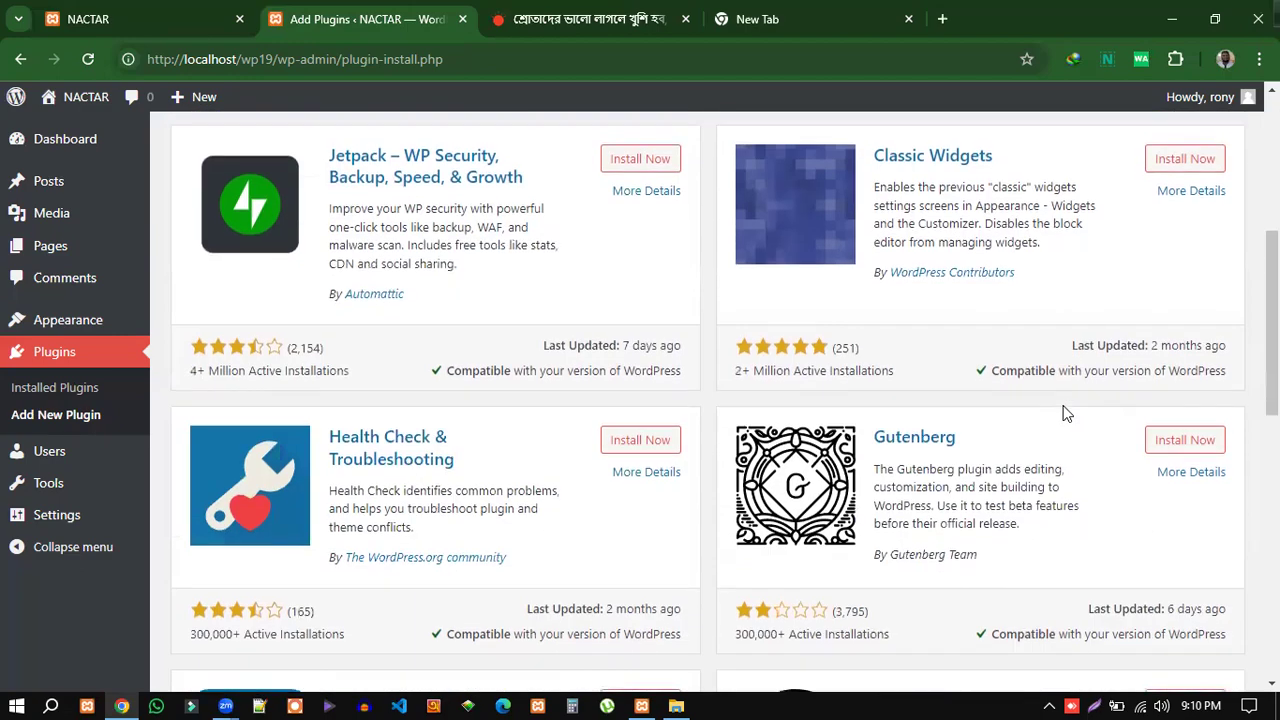
pyautogui.scroll(17, 1044, 390)
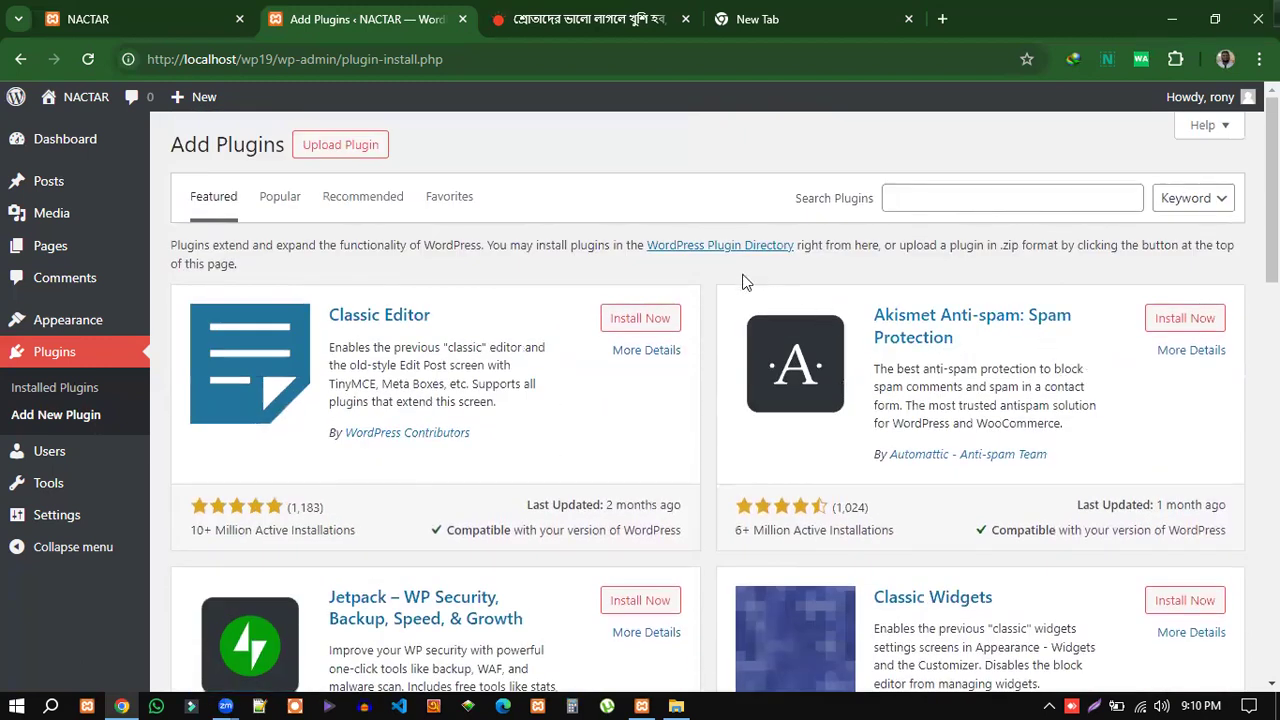
pyautogui.moveTo(330, 318); pyautogui.dragTo(438, 320)
pyautogui.click(517, 289)
pyautogui.moveTo(38, 151)
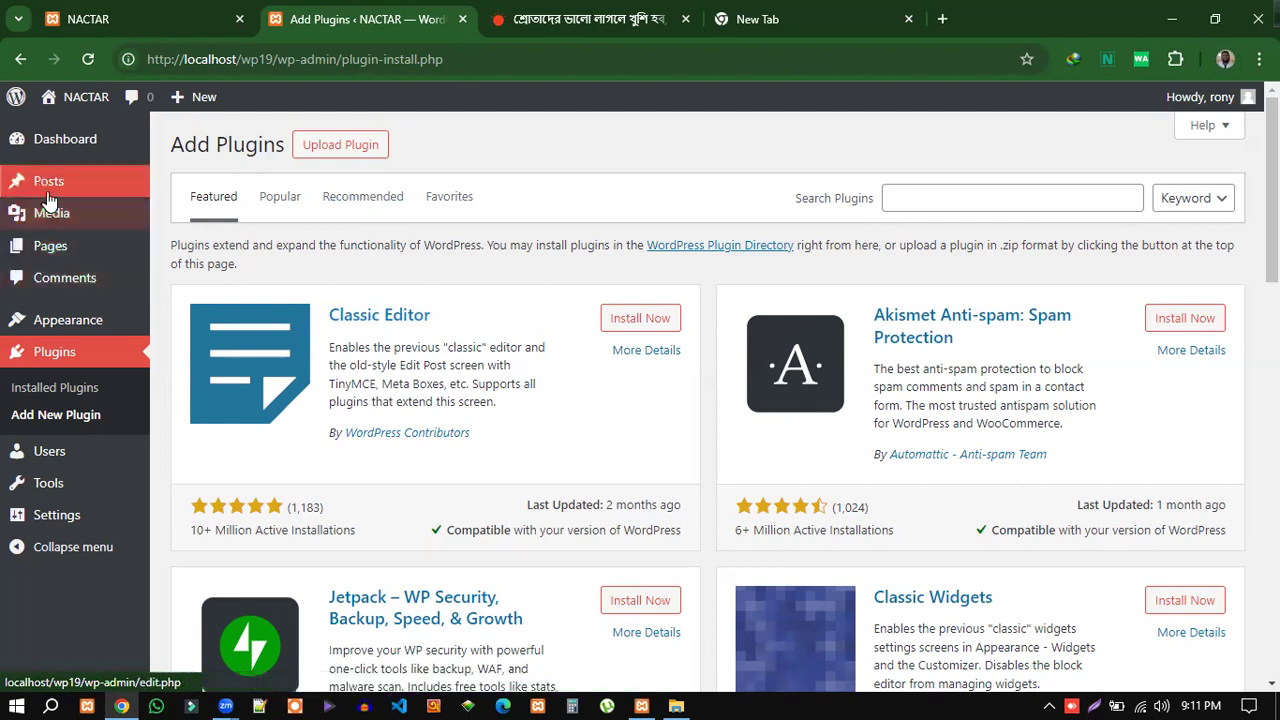
pyautogui.moveTo(38, 252)
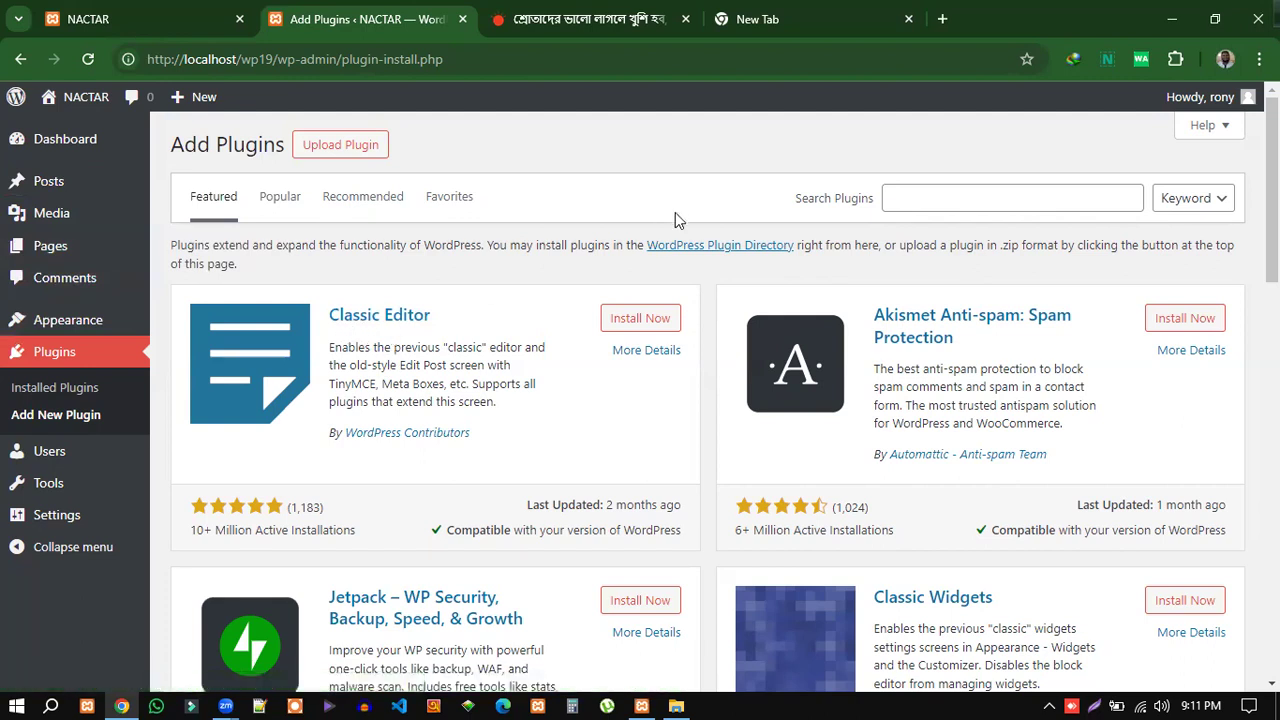
# Open the Posts list in a new browser tab and start a new post from it.
pyautogui.moveTo(62, 189)
pyautogui.rightClick(44, 190)
pyautogui.click(108, 206)
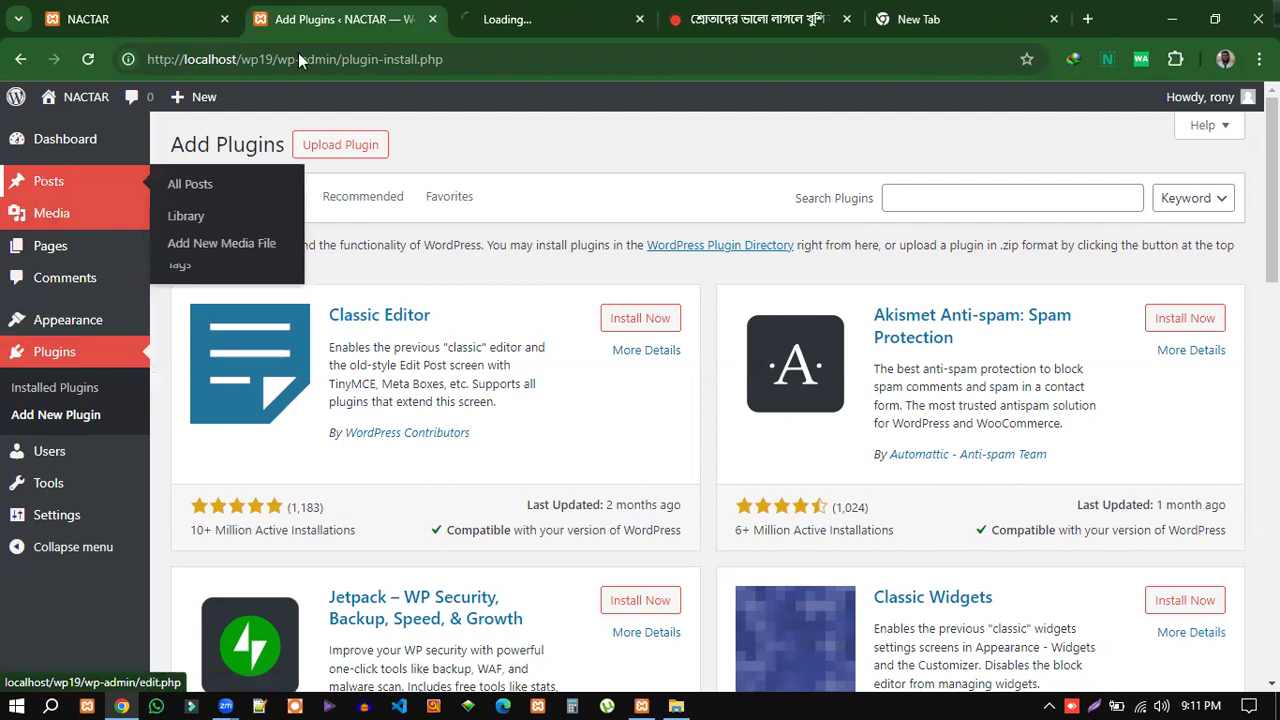
pyautogui.click(505, 24)
pyautogui.click(349, 23)
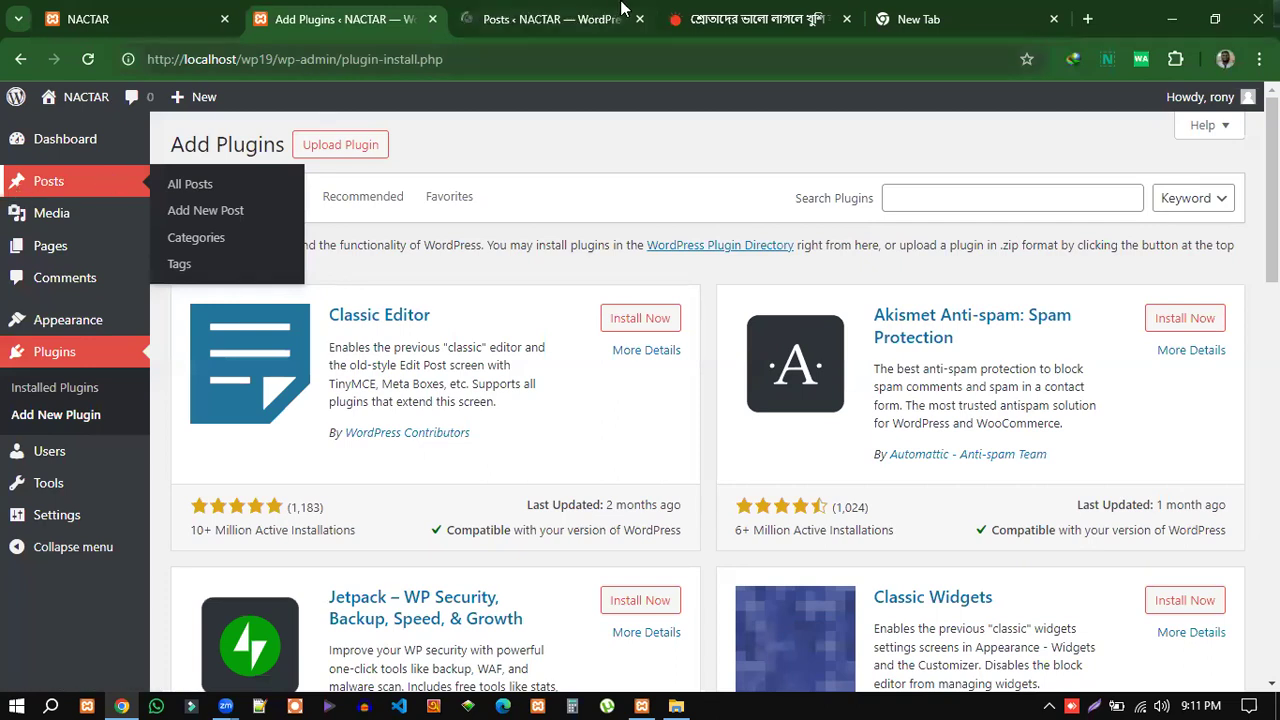
pyautogui.click(530, 22)
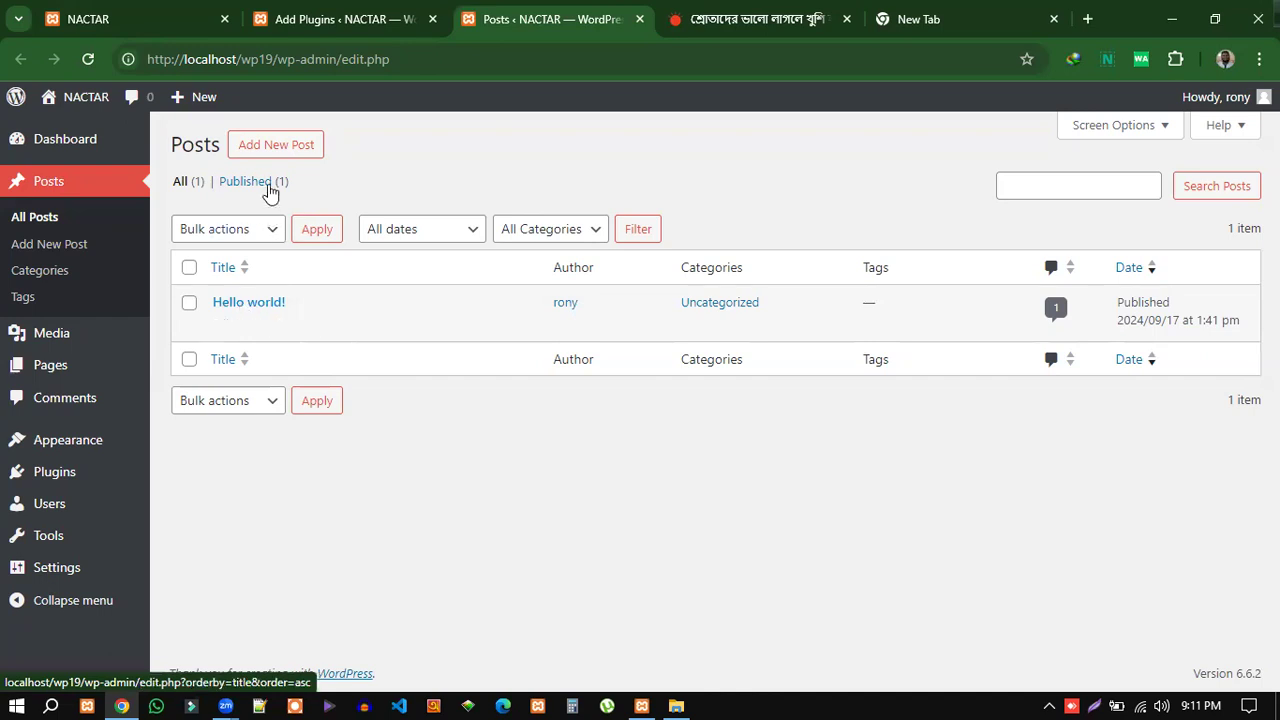
pyautogui.click(268, 150)
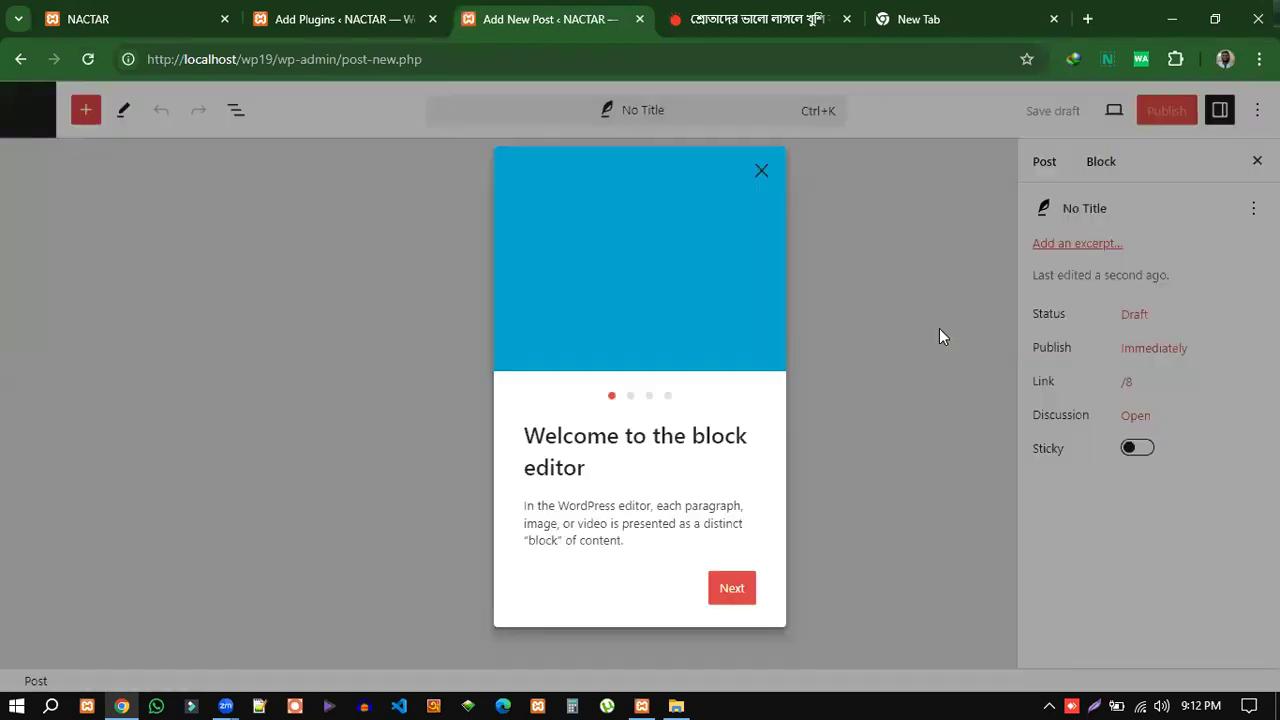
# Dismiss the welcome guide, browse the full block library, then exit via the WordPress logo.
pyautogui.click(762, 173)
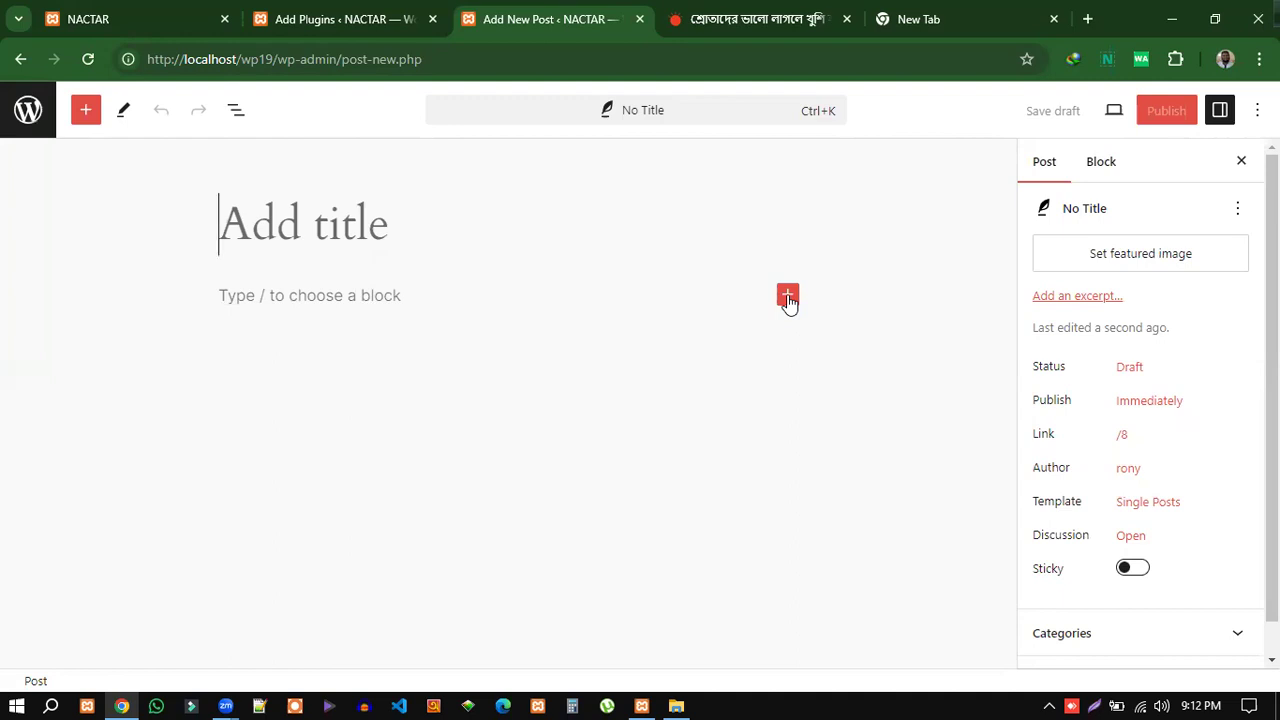
pyautogui.click(788, 298)
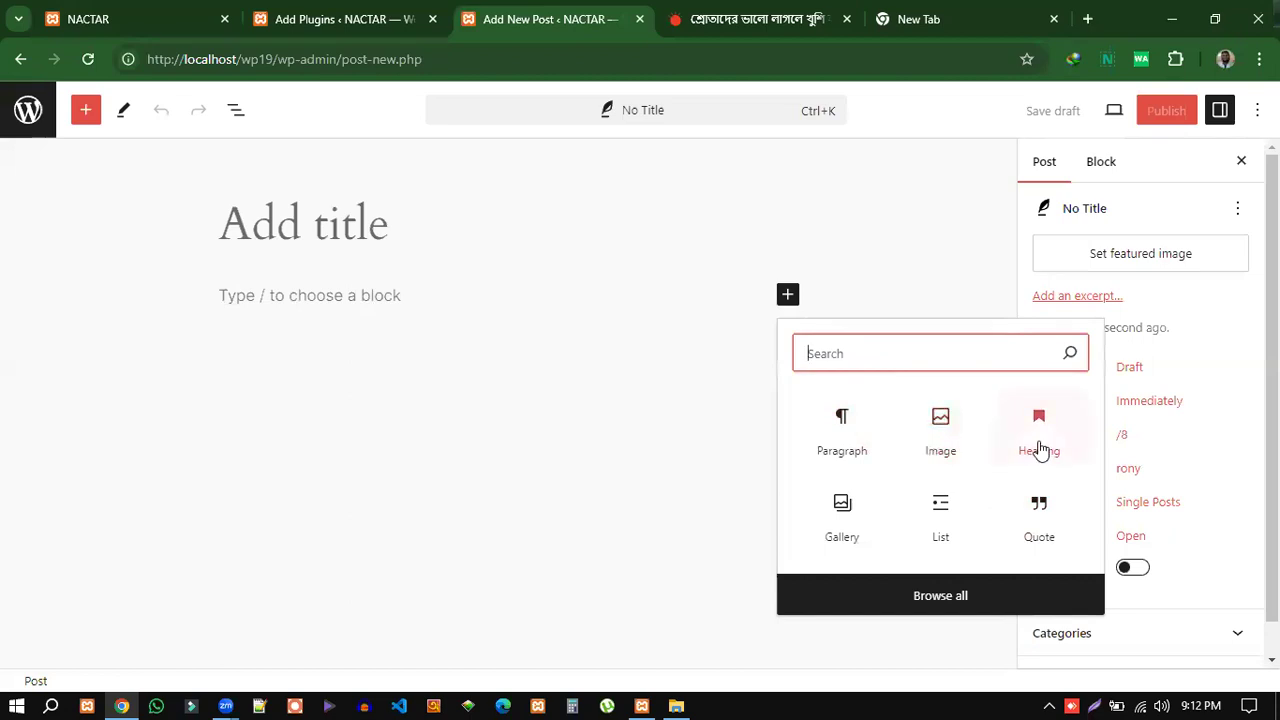
pyautogui.click(936, 598)
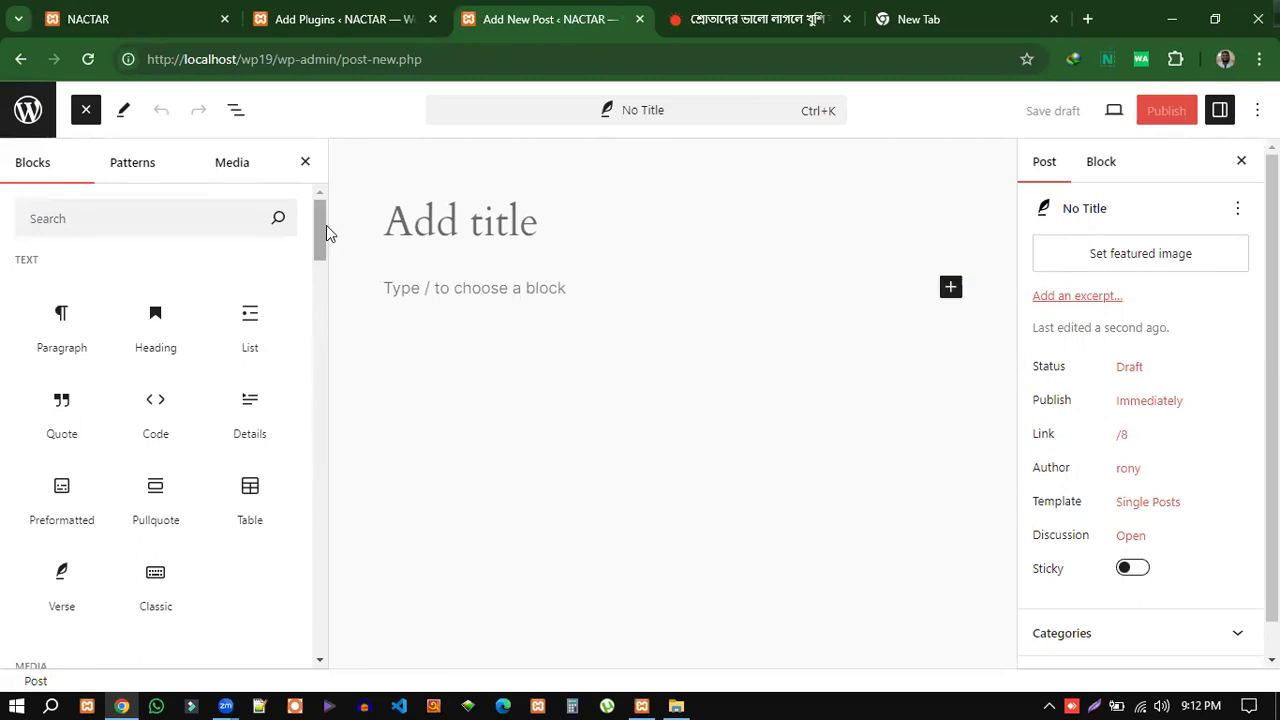
pyautogui.scroll(-1, 322, 240)
pyautogui.scroll(-3, 177, 397)
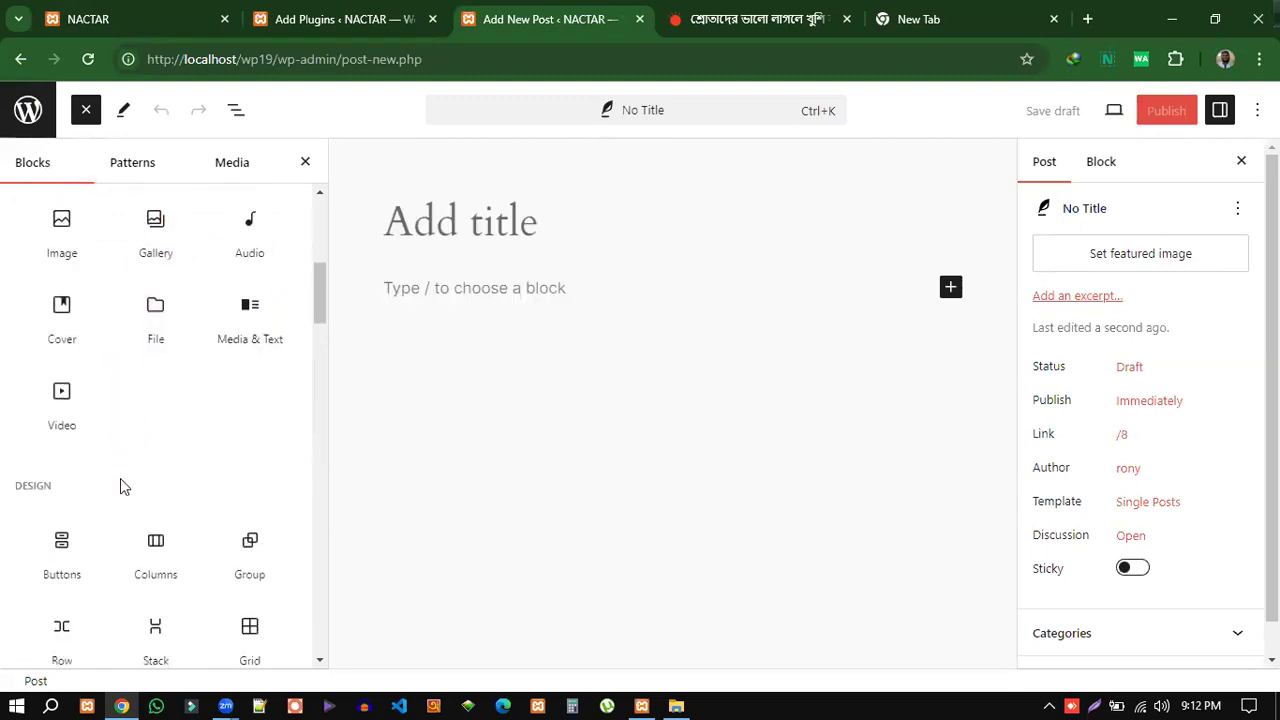
pyautogui.scroll(-1, 110, 478)
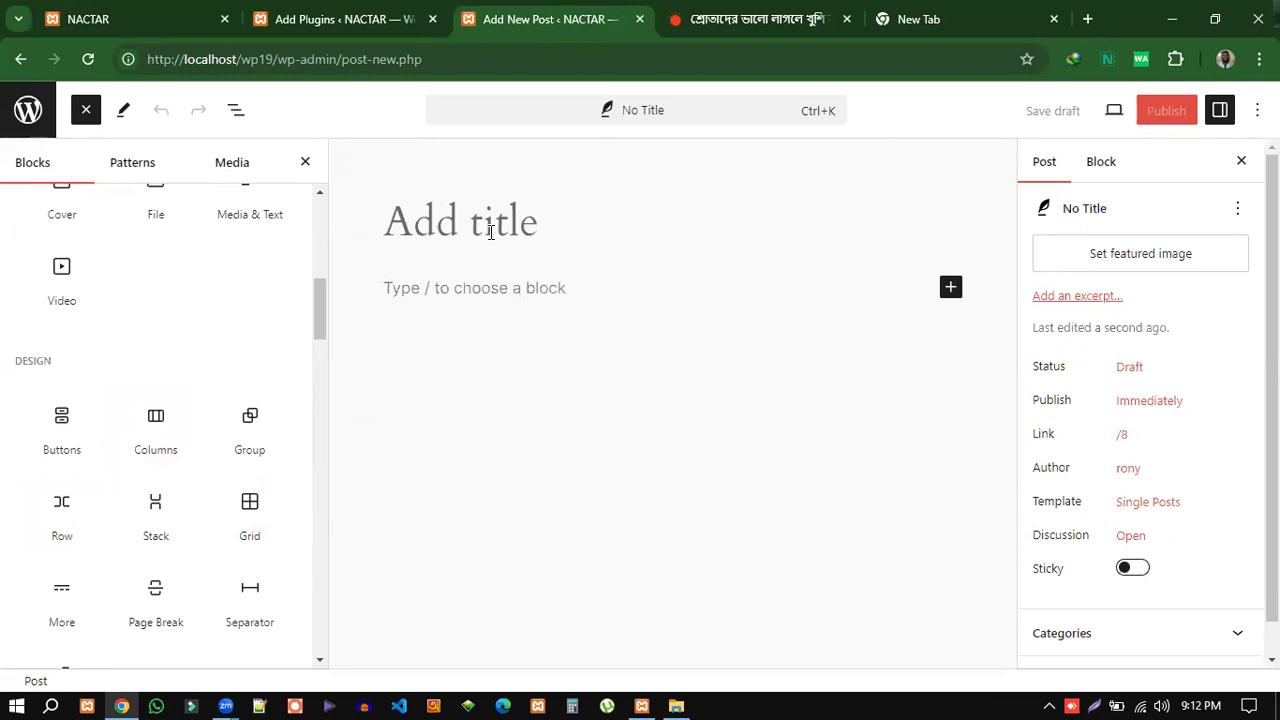
pyautogui.click(308, 165)
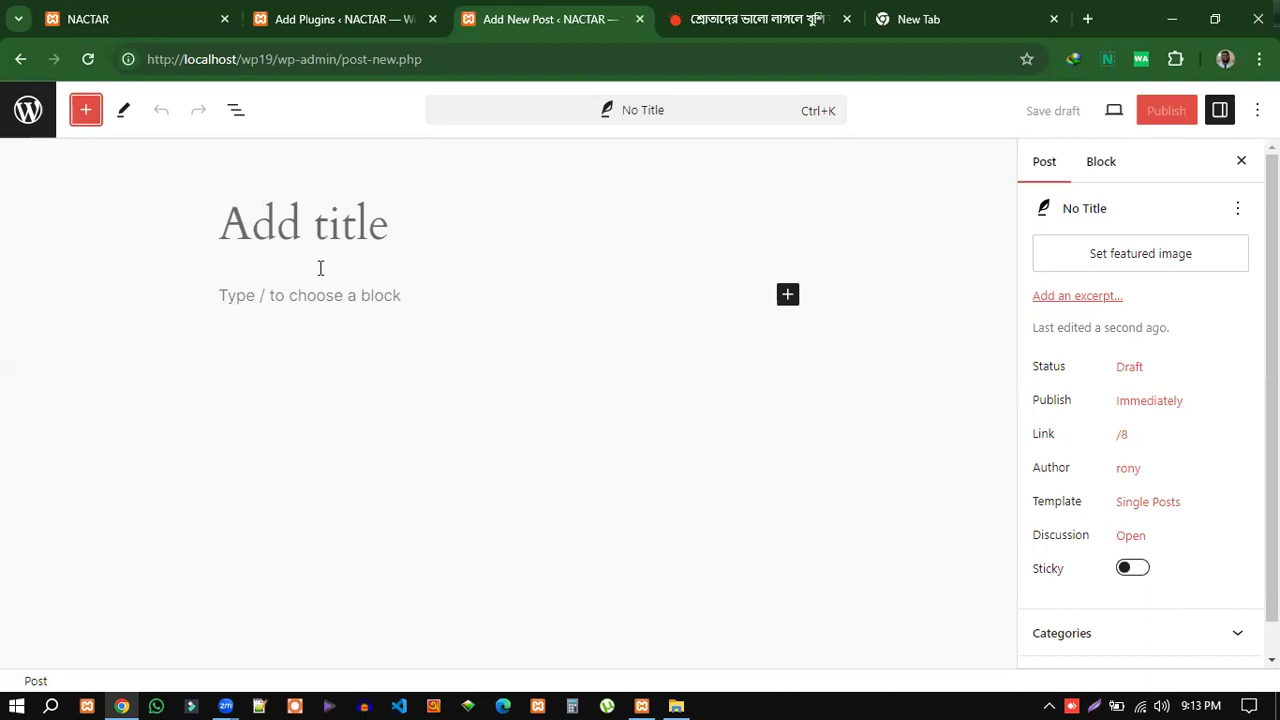
pyautogui.click(30, 111)
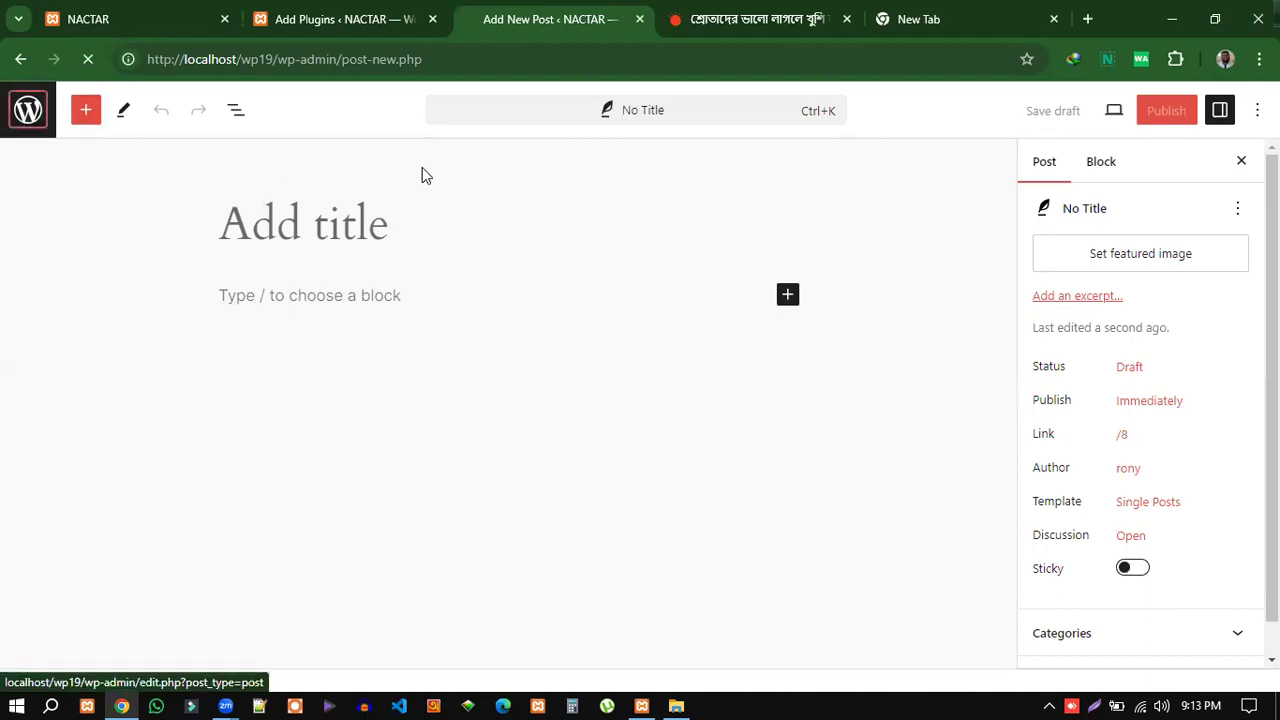
# Switch between the Add Plugins and Posts tabs, ending on Add Plugins.
pyautogui.click(306, 18)
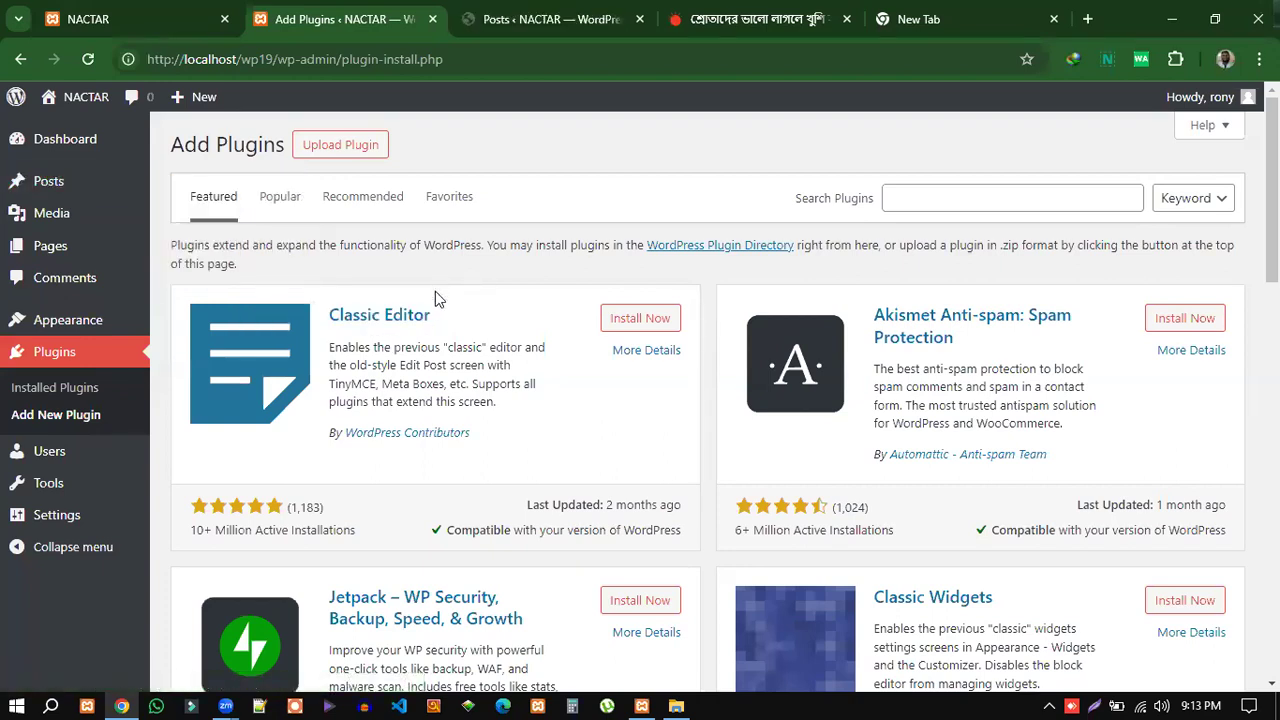
pyautogui.click(563, 22)
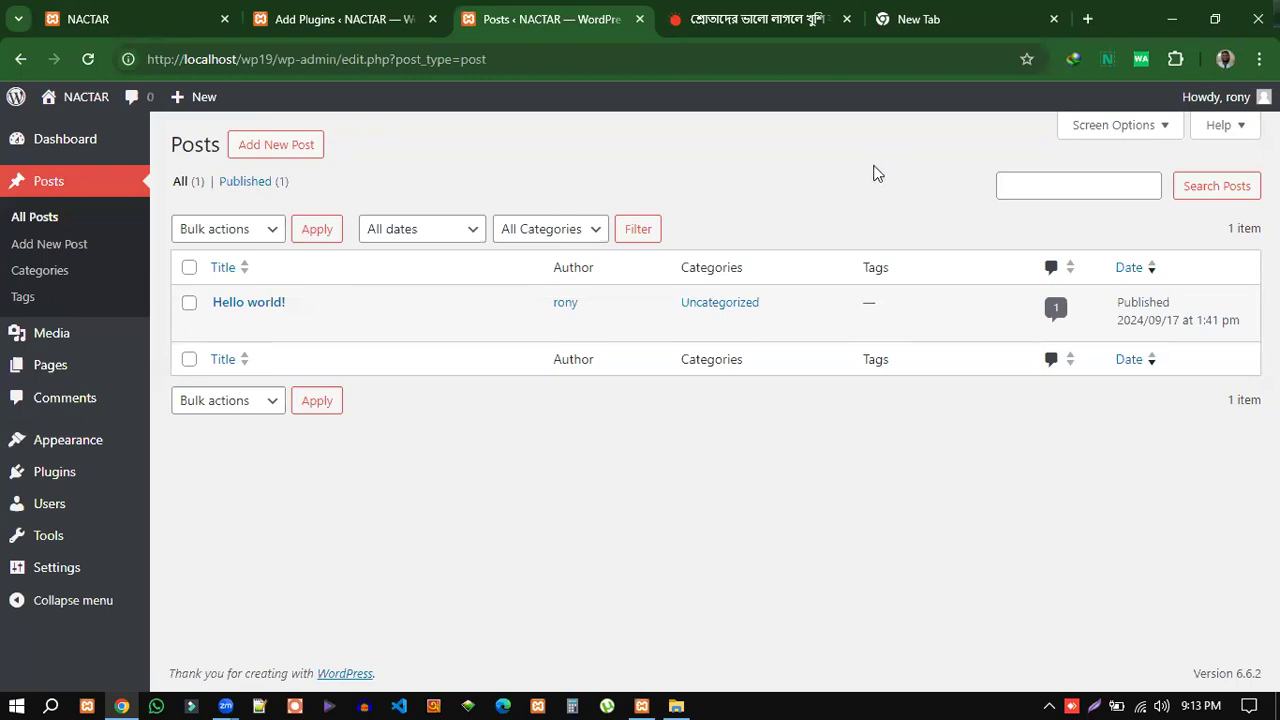
pyautogui.click(345, 22)
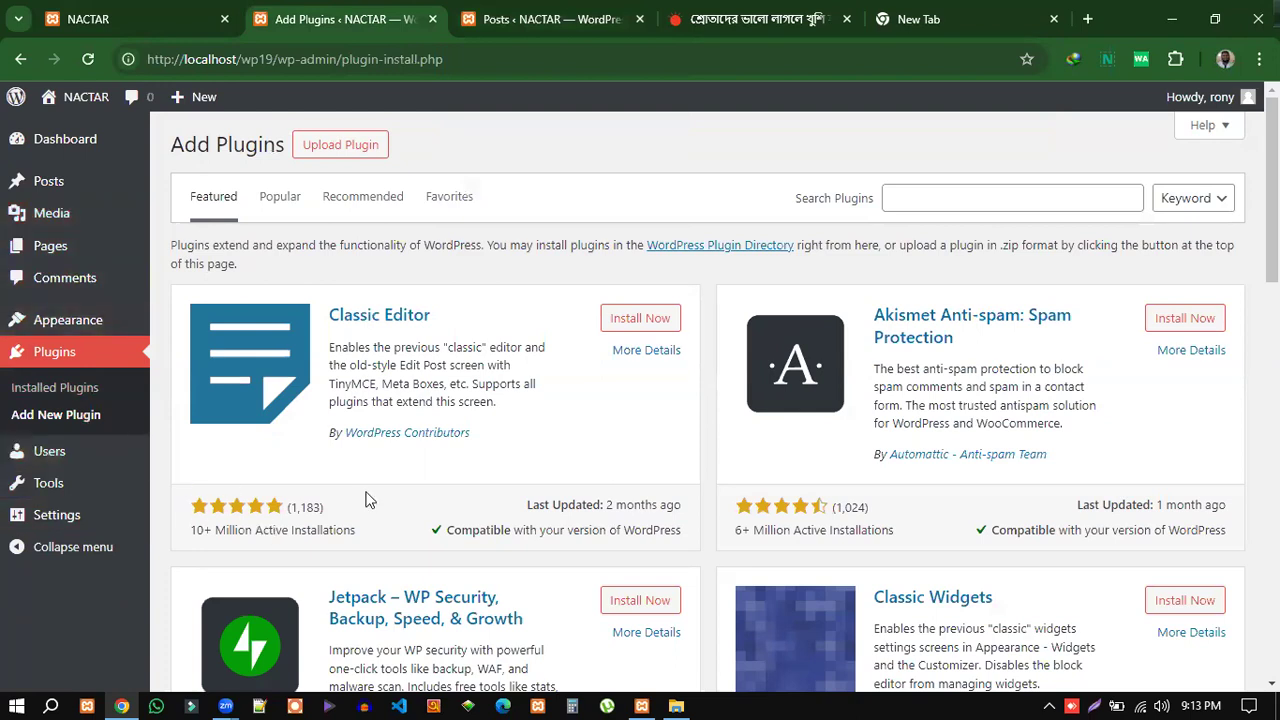
# Install the Classic Editor plugin from its card in the Featured list.
pyautogui.moveTo(433, 318); pyautogui.dragTo(333, 318)
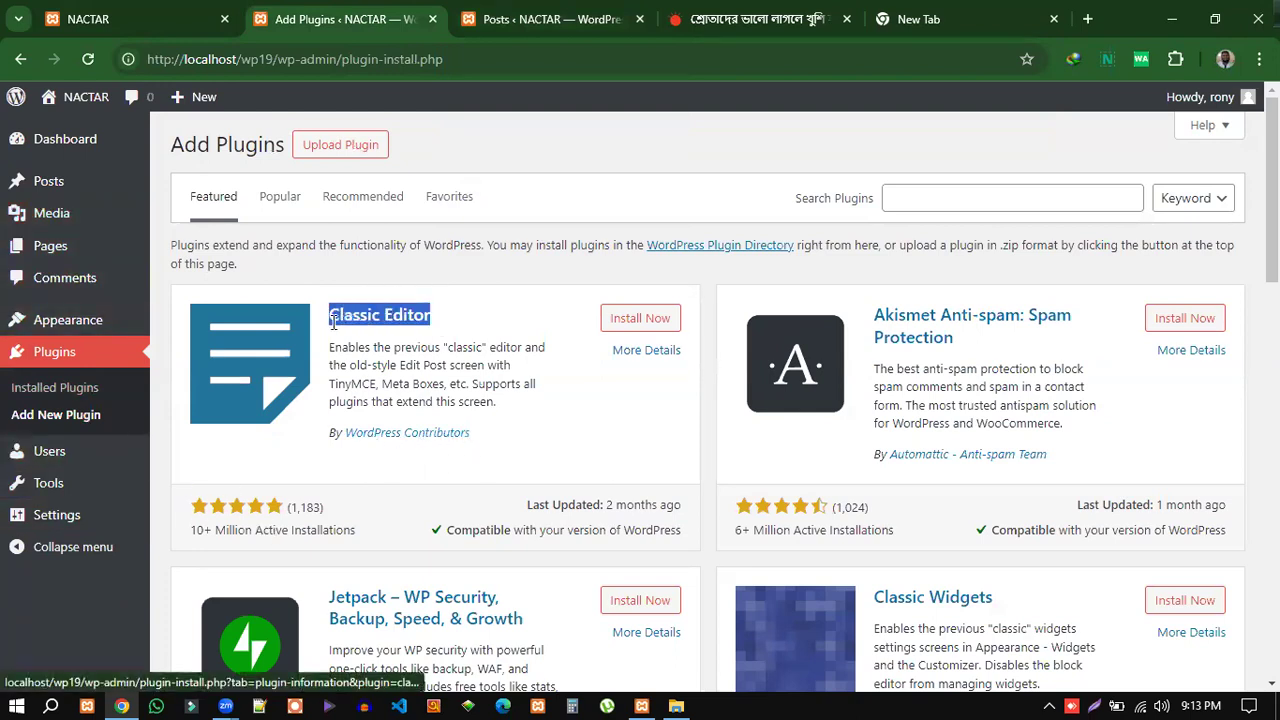
pyautogui.click(270, 470)
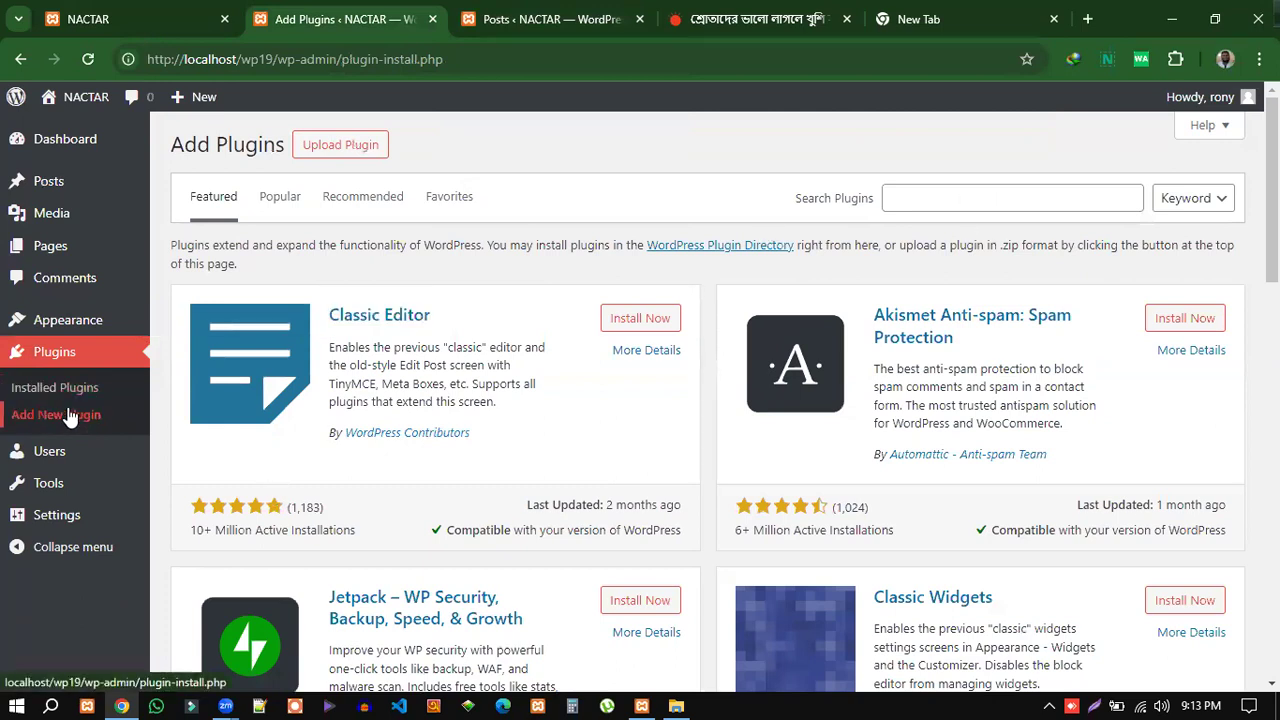
pyautogui.click(632, 325)
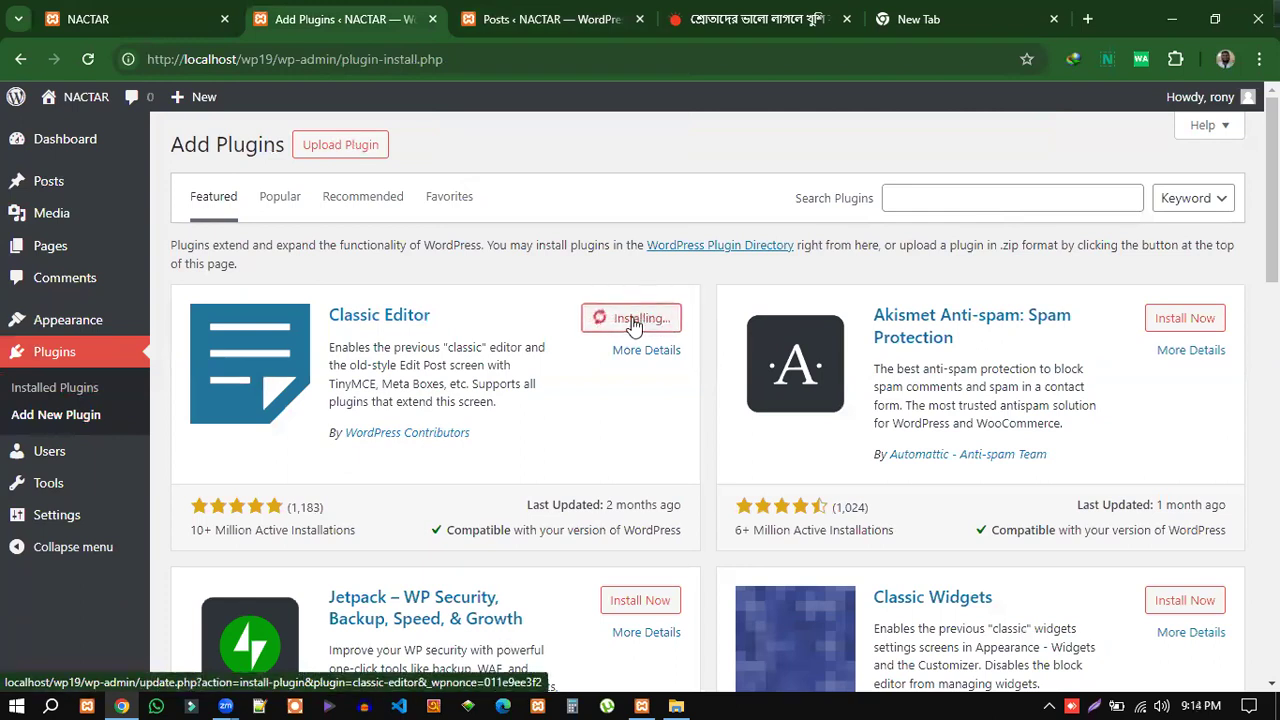
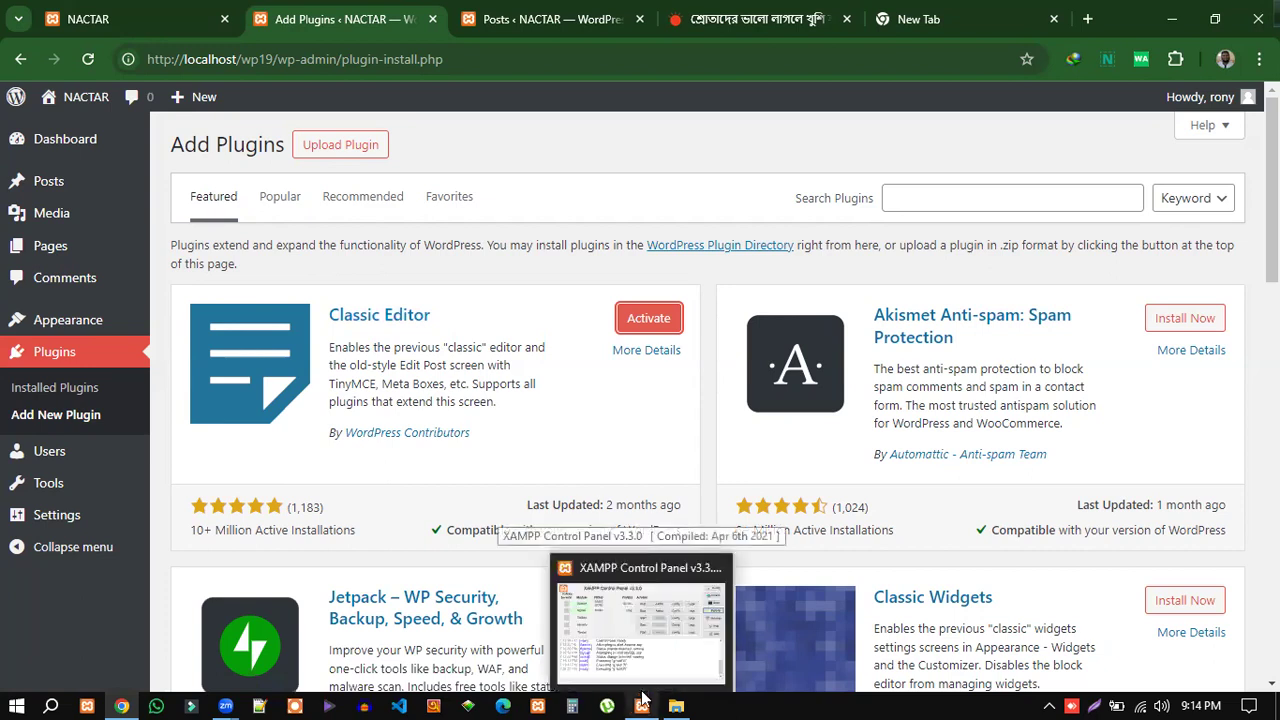
# From the XAMPP Control Panel, browse to the G:\wd13\htdocs folder in File Explorer.
pyautogui.click(645, 699)
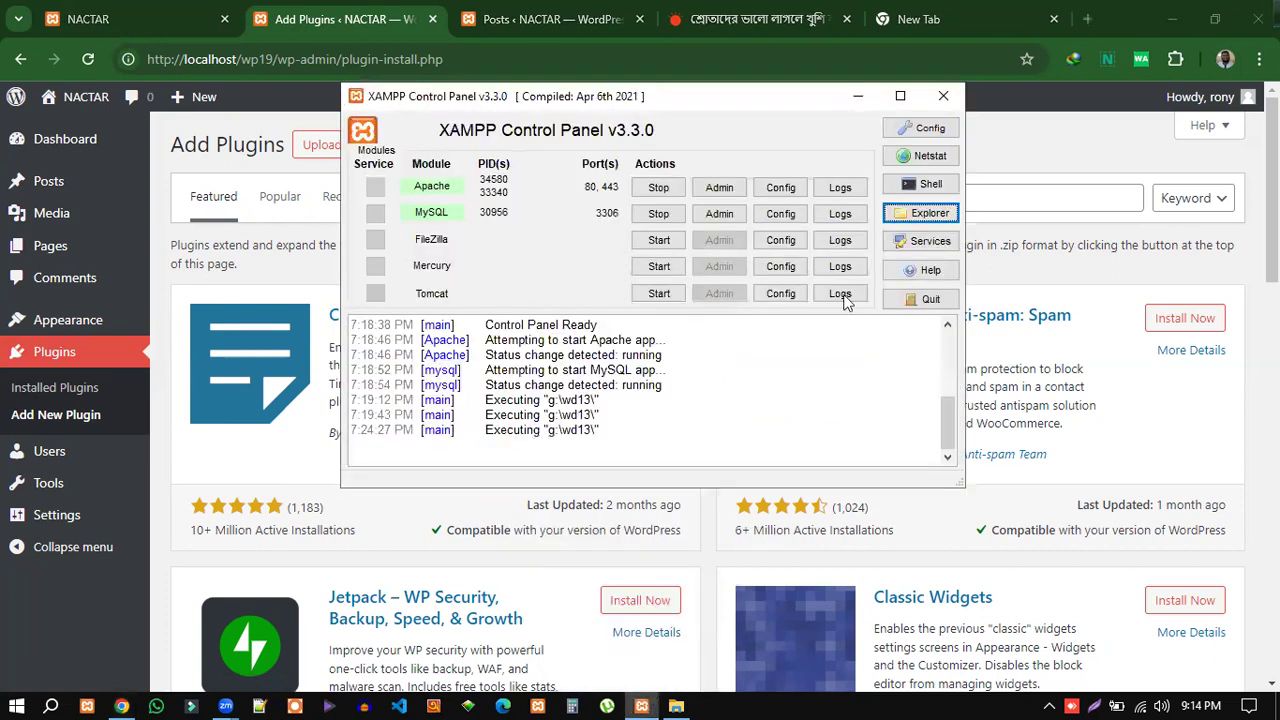
pyautogui.click(928, 214)
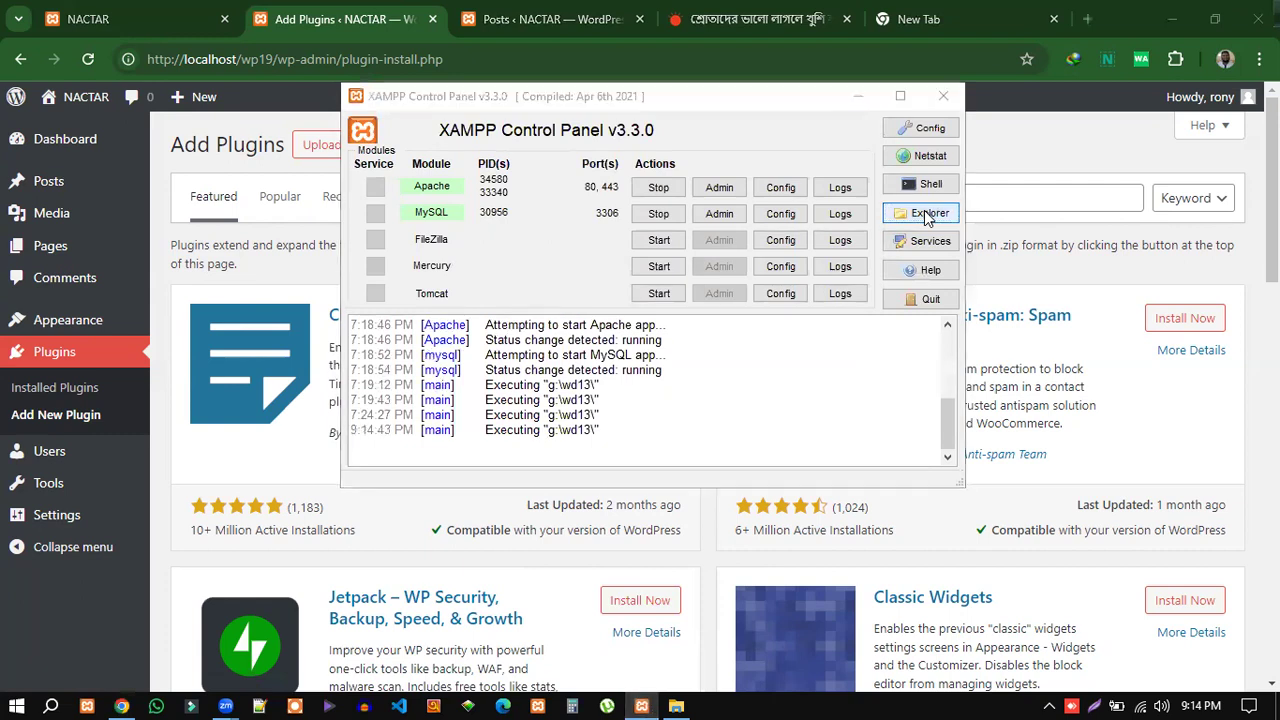
pyautogui.doubleClick(262, 223)
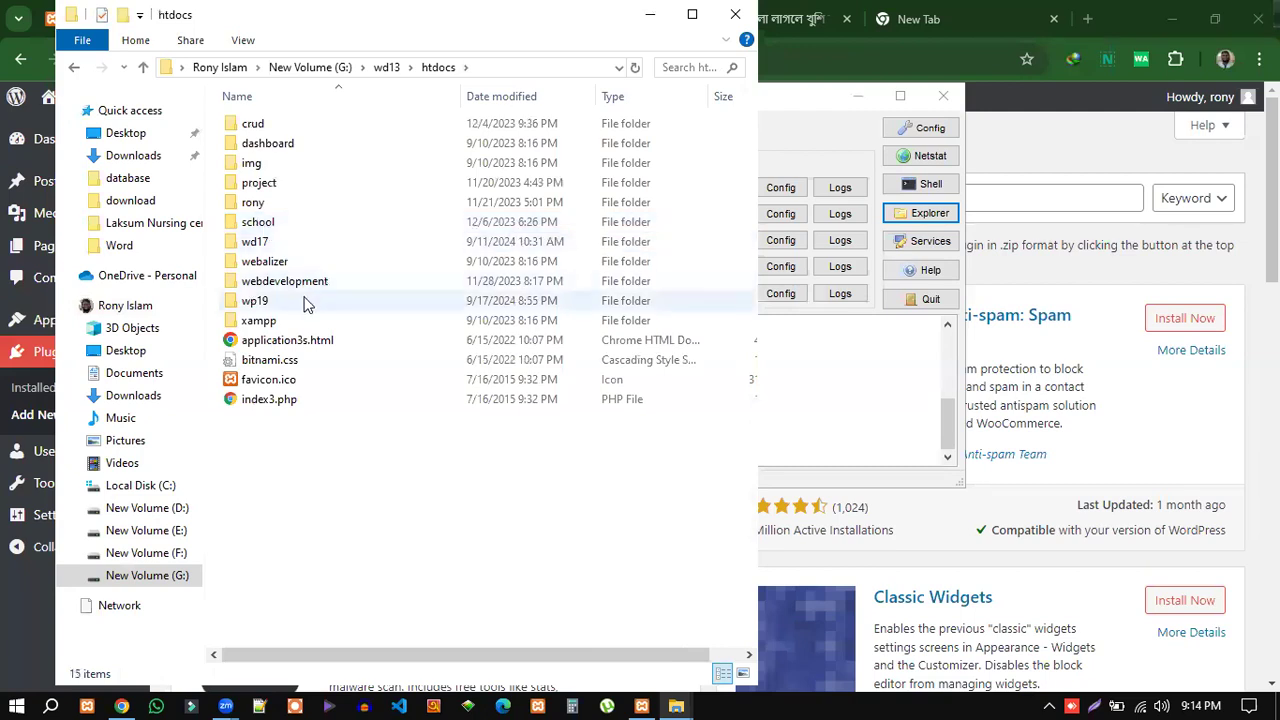
# Navigate into wp19\wp-content\plugins\classic-editor, moving the Explorer window aside.
pyautogui.doubleClick(252, 302)
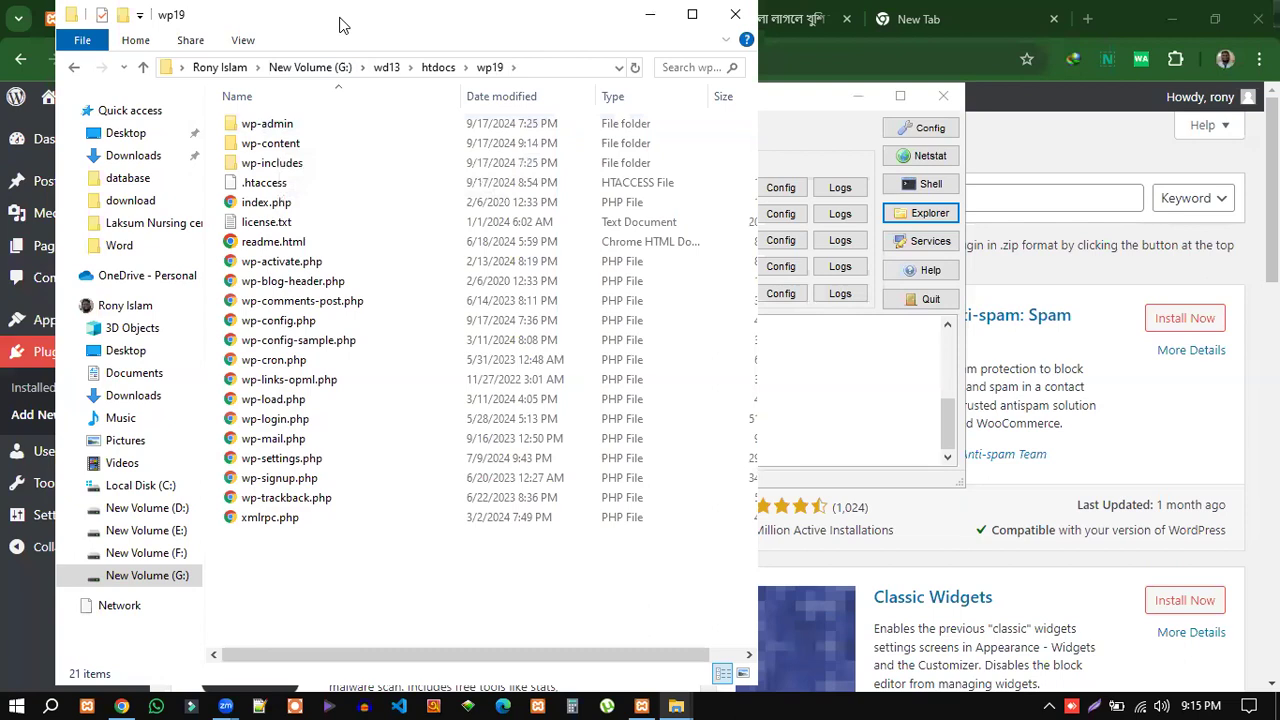
pyautogui.moveTo(340, 24); pyautogui.dragTo(568, 72)
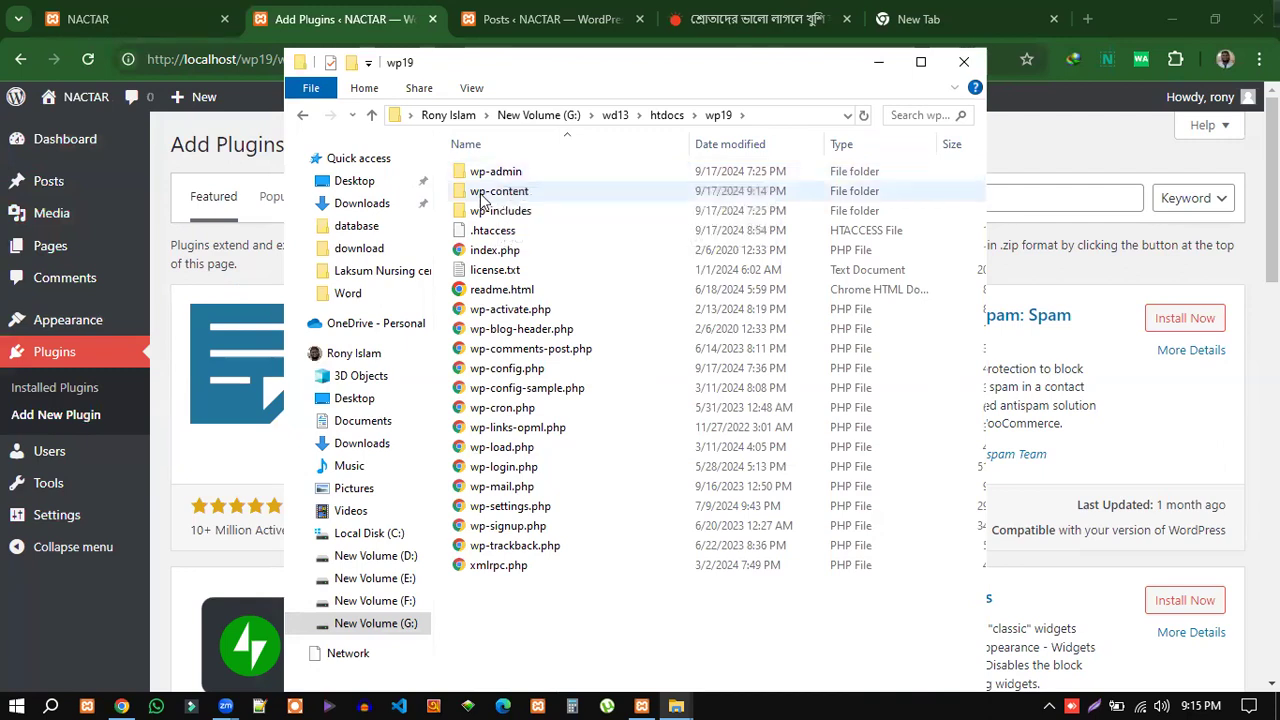
pyautogui.moveTo(505, 200)
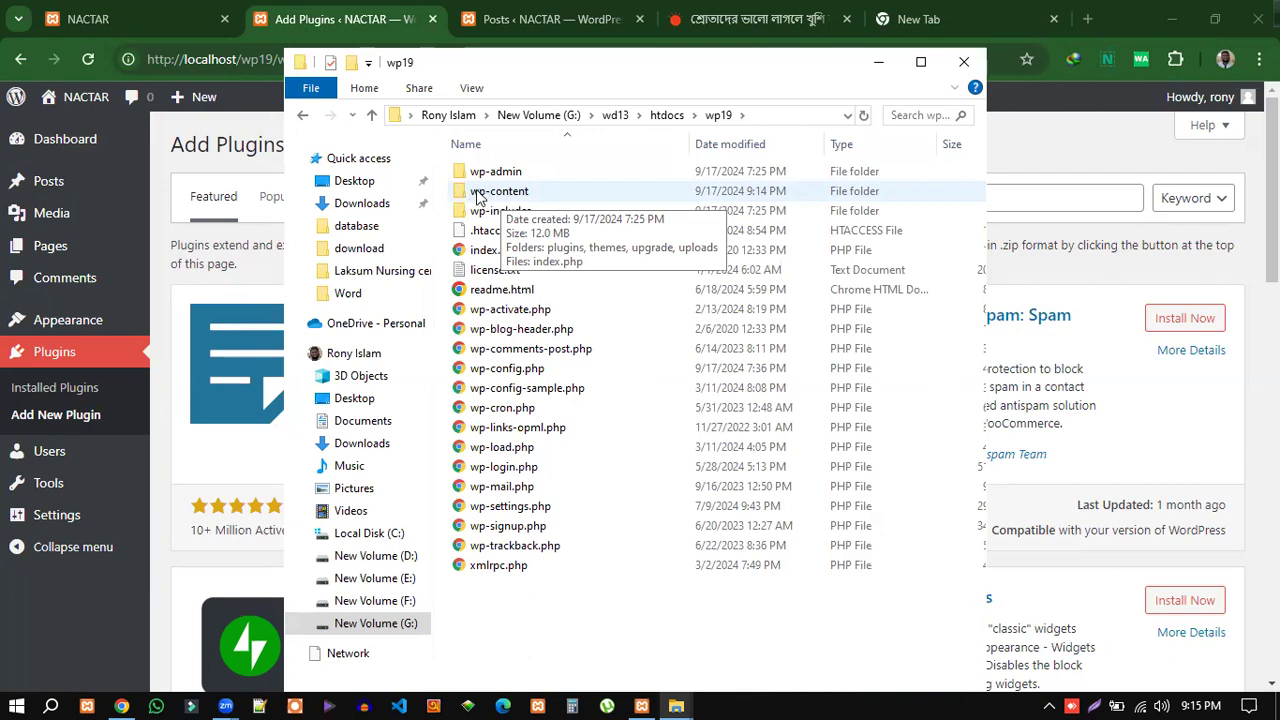
pyautogui.doubleClick(477, 197)
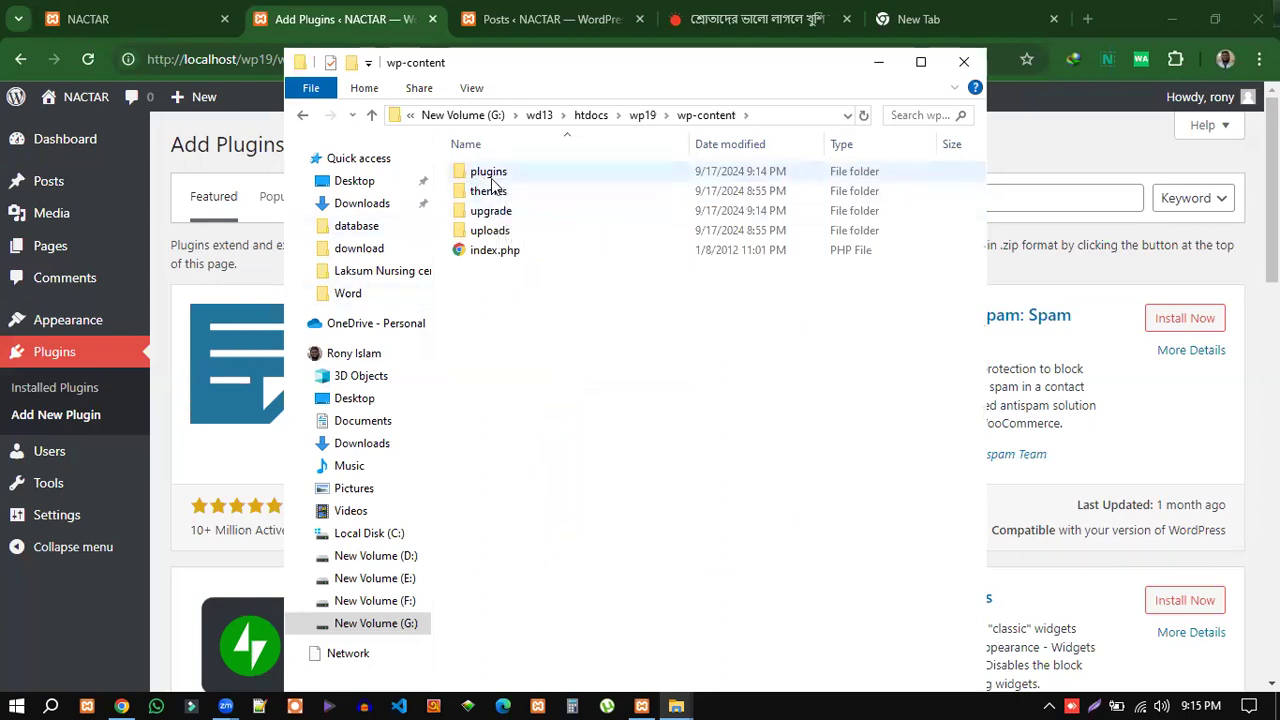
pyautogui.doubleClick(486, 176)
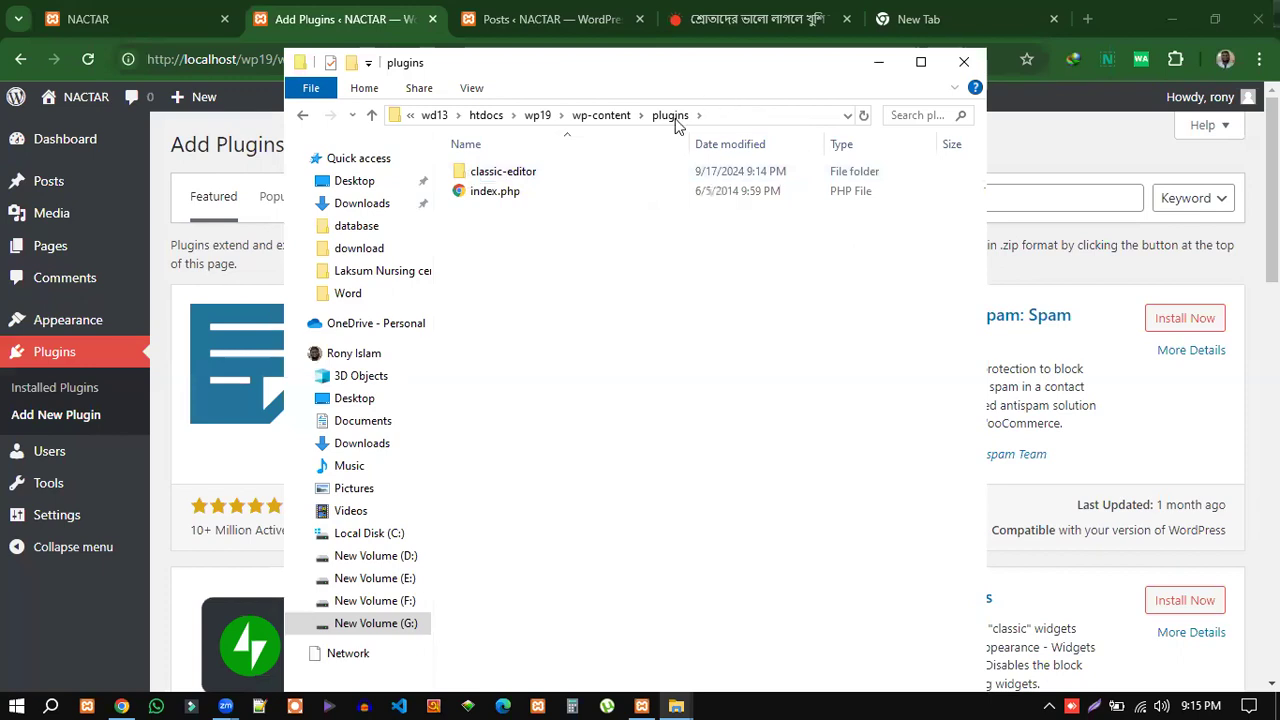
pyautogui.doubleClick(491, 177)
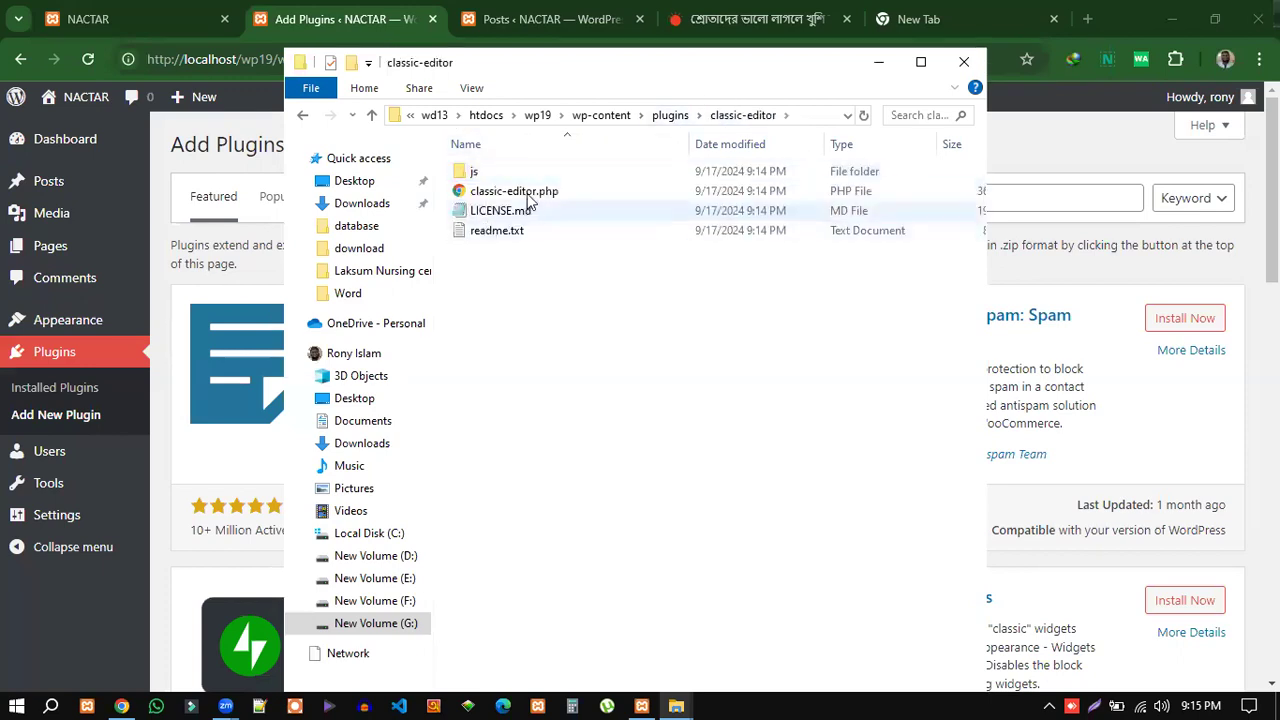
# Return to wp19's plugins folder and minimize File Explorer.
pyautogui.click(371, 115)
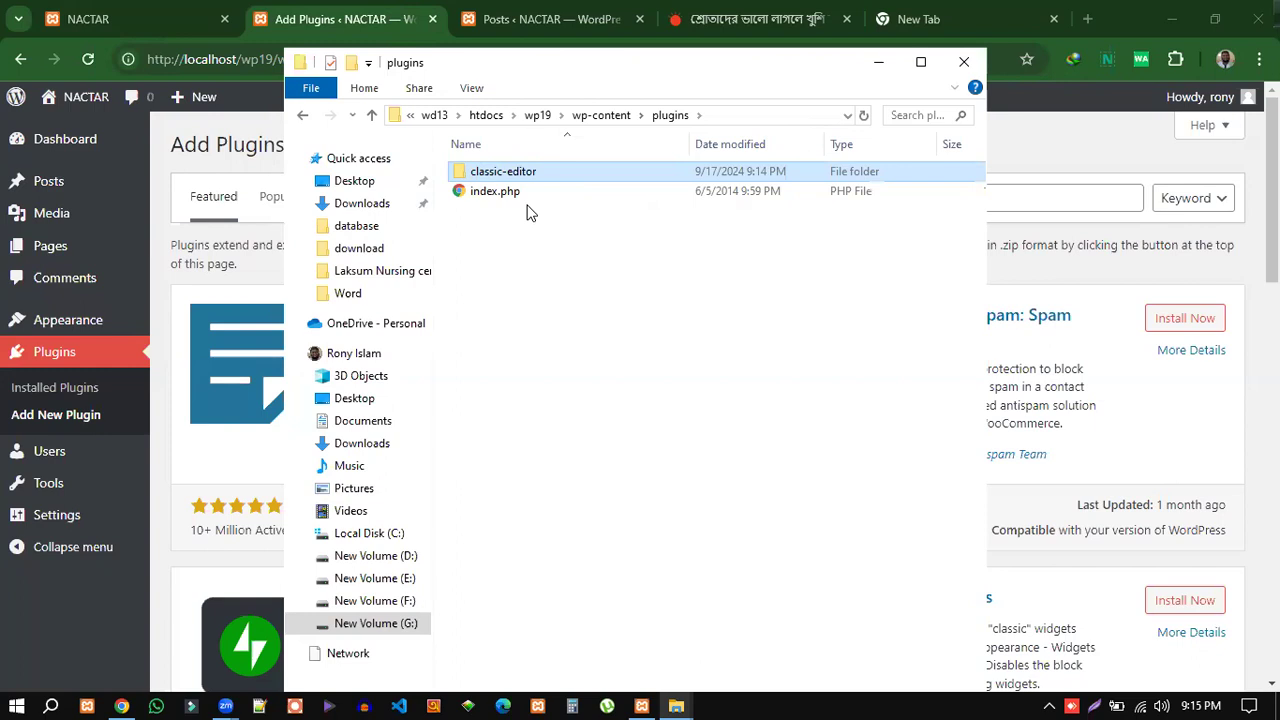
pyautogui.click(602, 115)
pyautogui.doubleClick(486, 176)
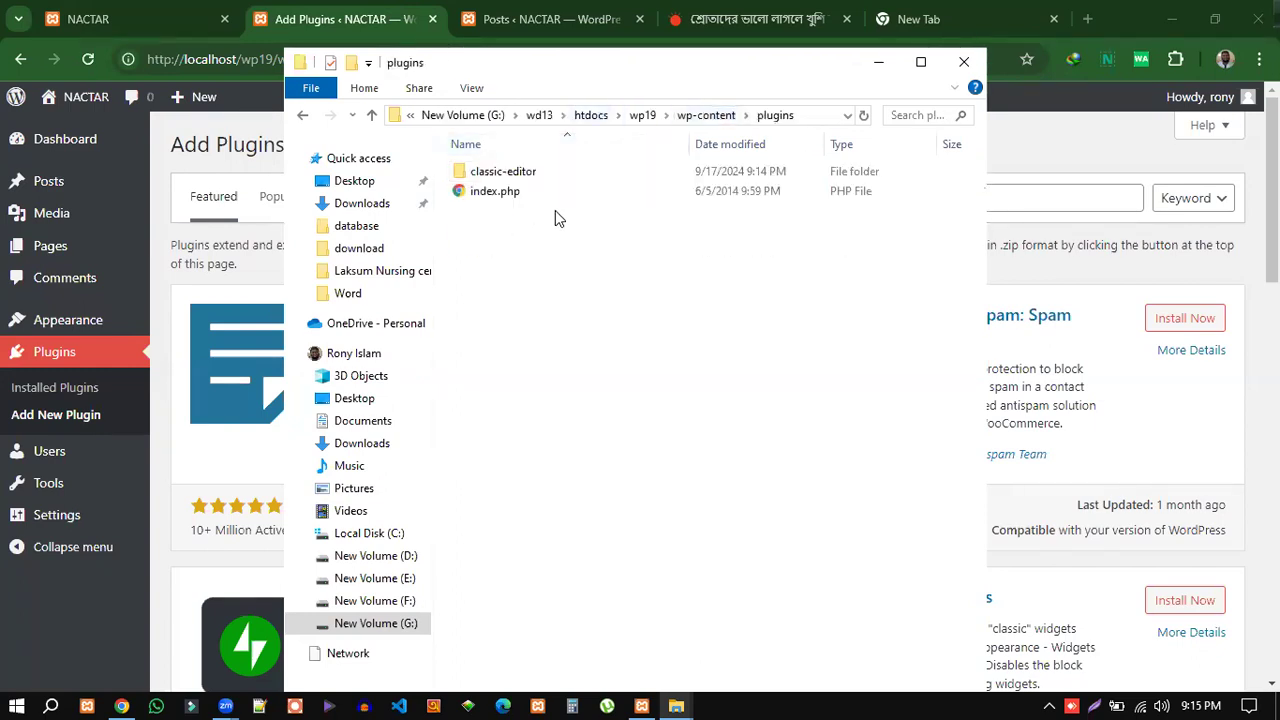
pyautogui.click(879, 62)
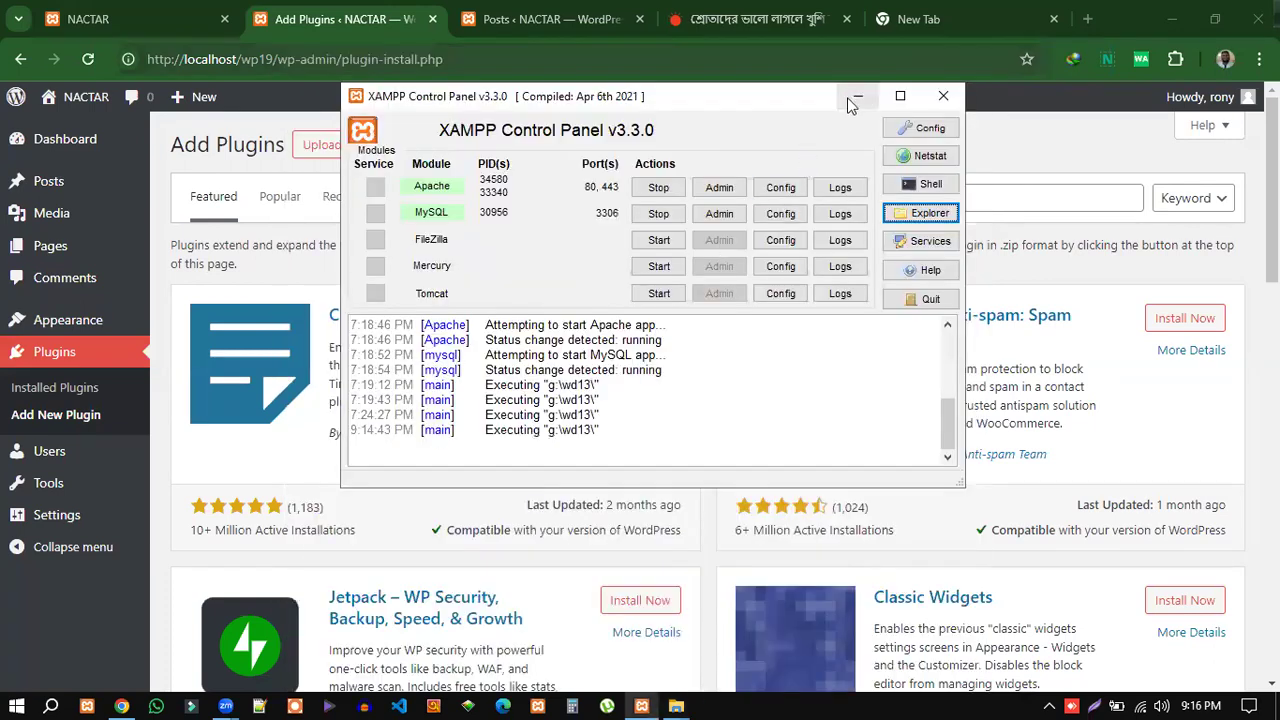
# Minimize XAMPP and choose Activate on the Classic Editor plugin card.
pyautogui.click(857, 96)
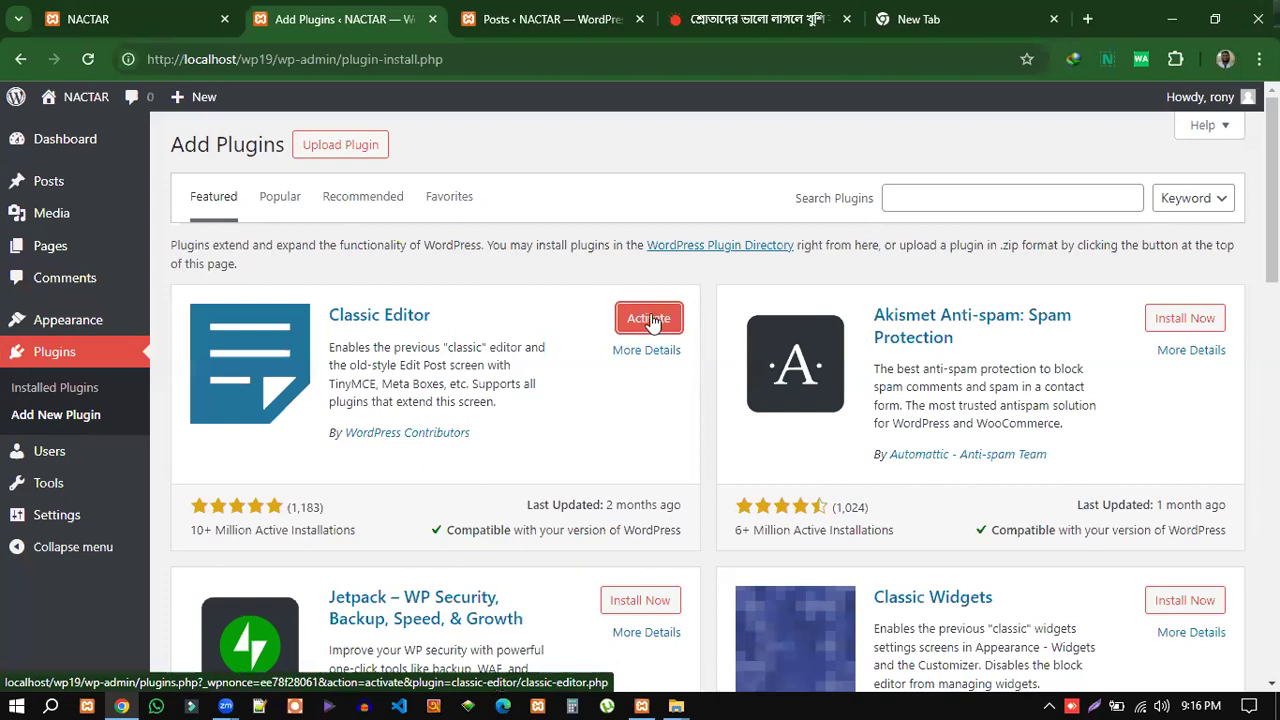
pyautogui.click(59, 390)
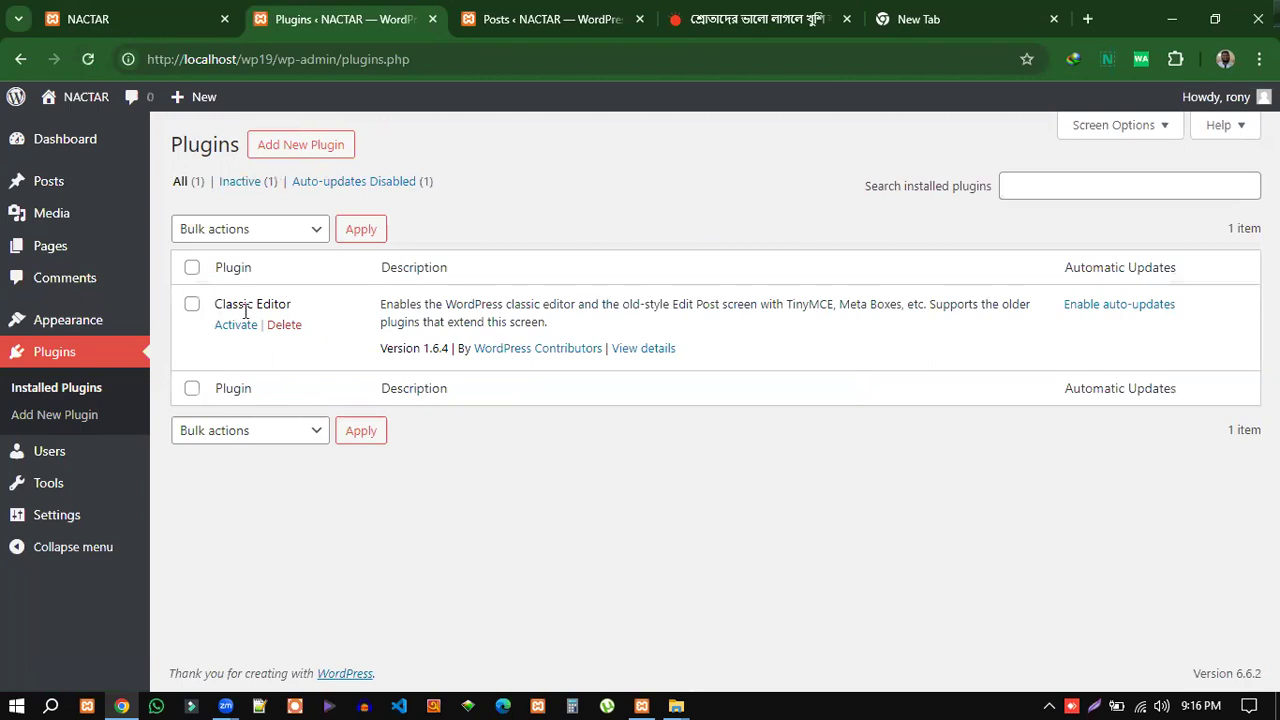
# Activate Classic Editor 1.6.4 from the Installed Plugins list.
pyautogui.click(192, 305)
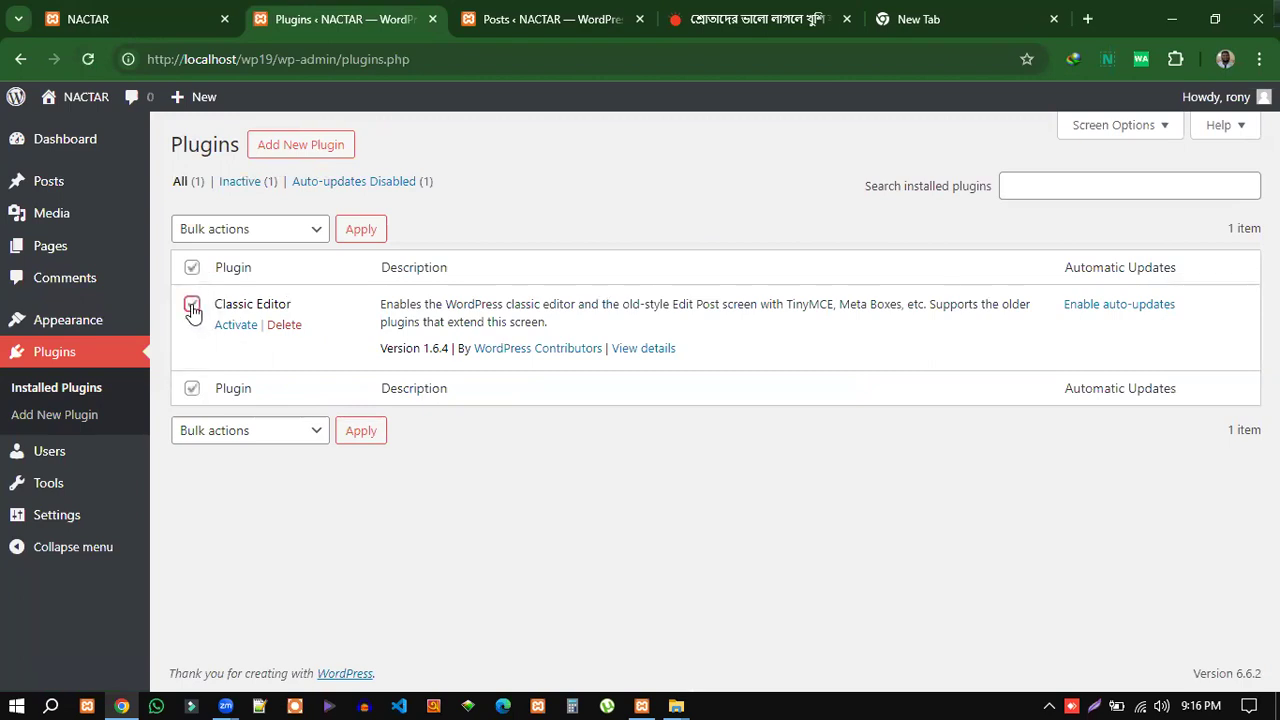
pyautogui.click(267, 240)
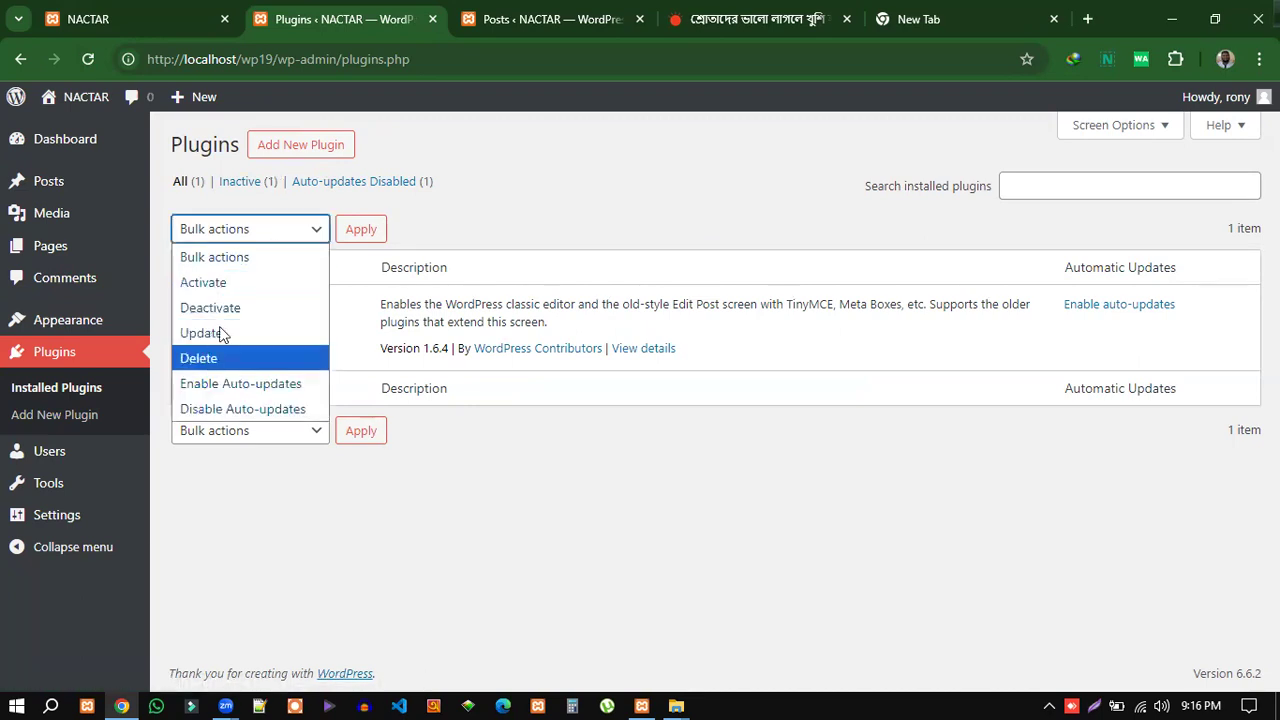
pyautogui.click(527, 184)
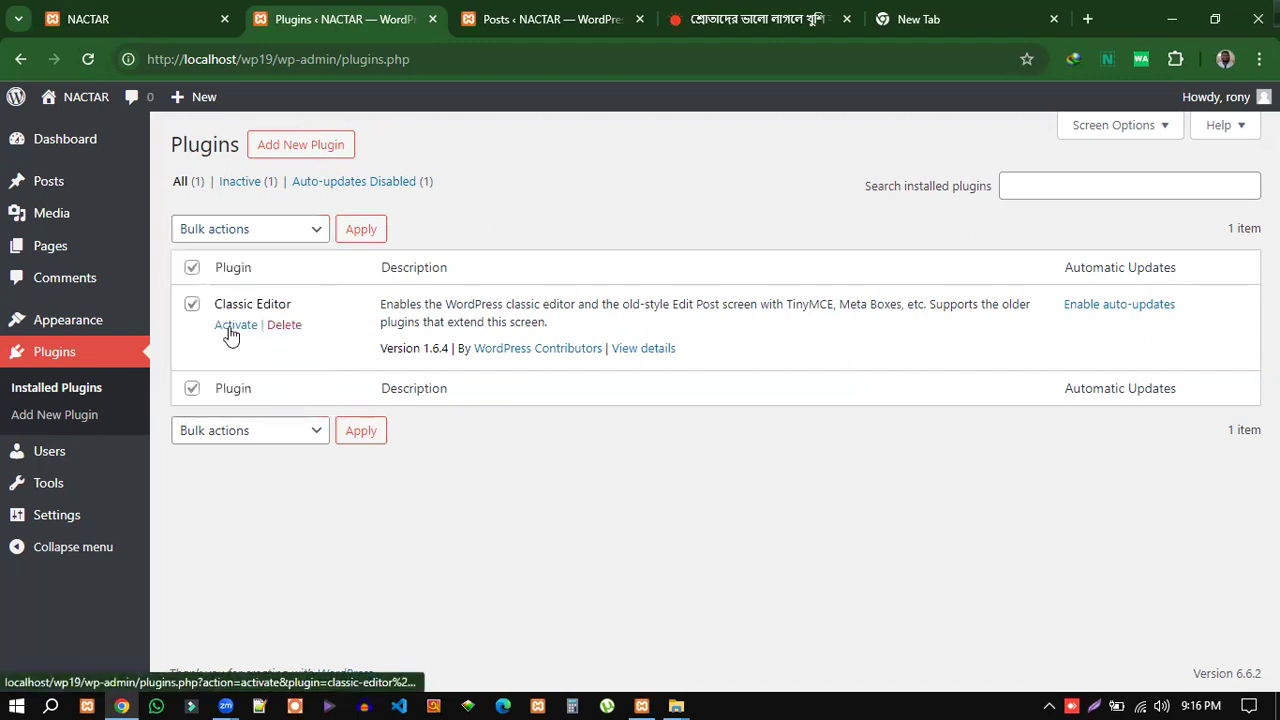
pyautogui.click(232, 334)
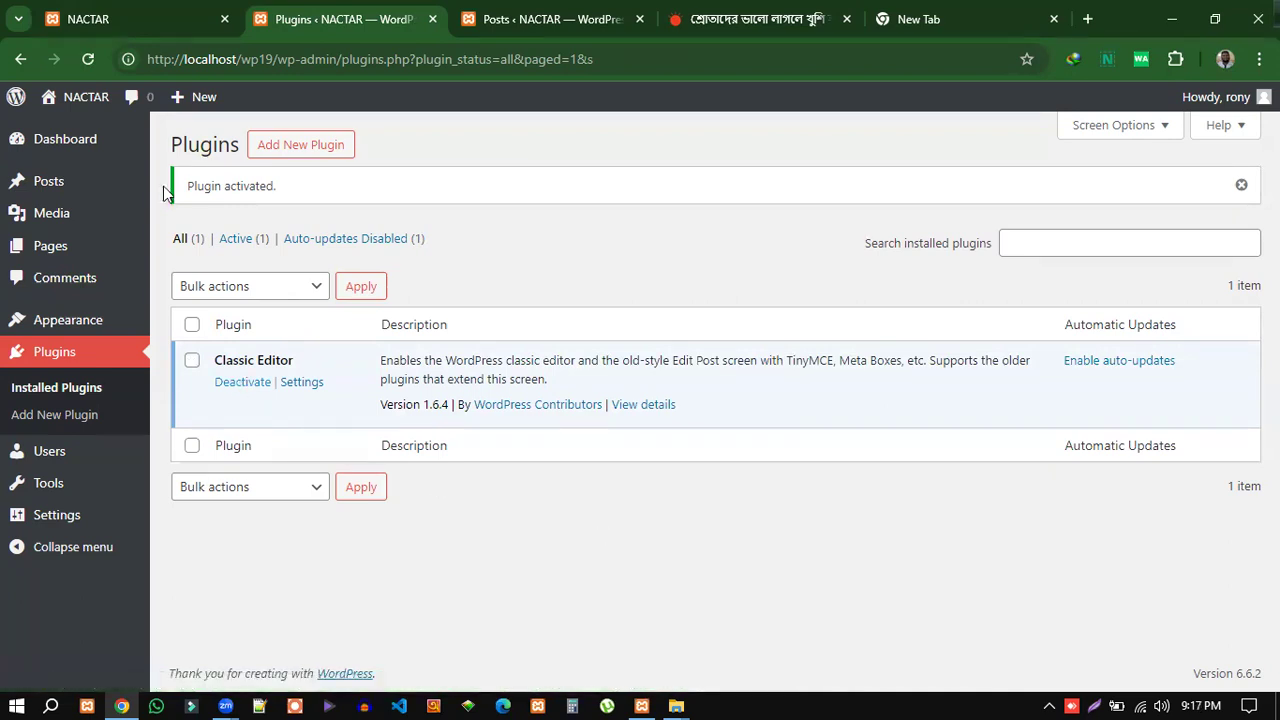
pyautogui.moveTo(80, 190)
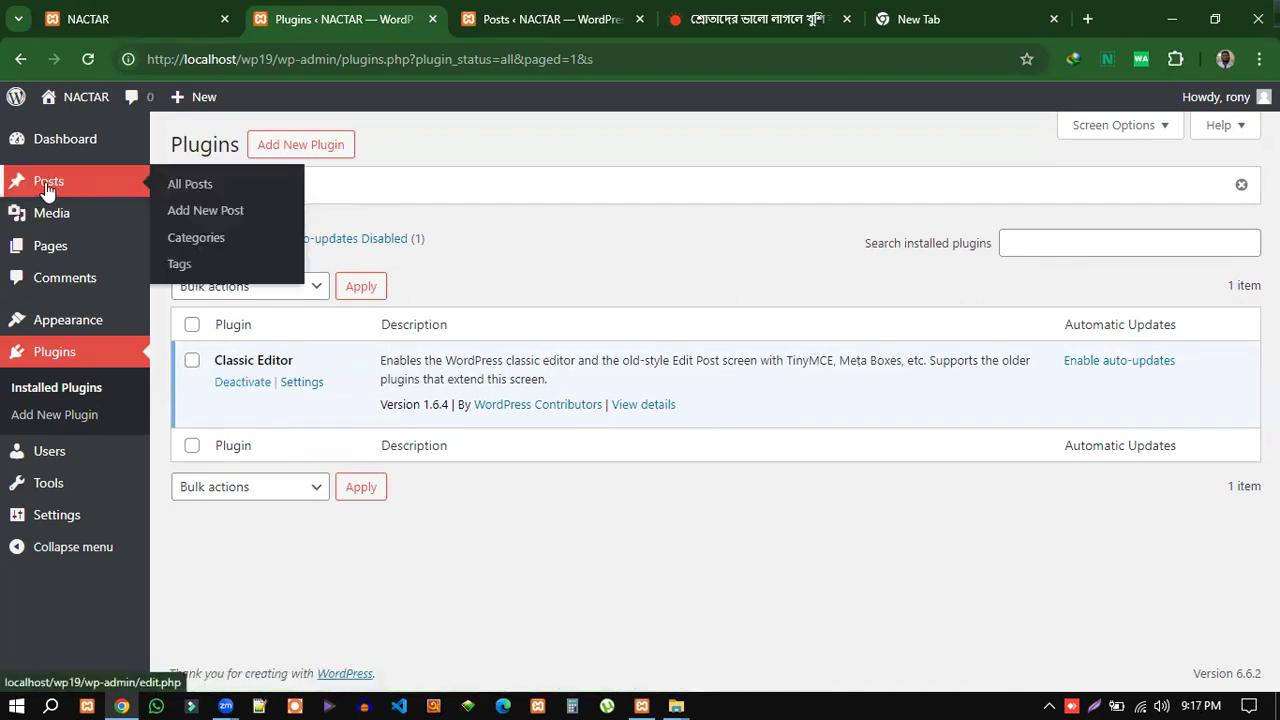
# Start a new post in the classic editor with an empty title and body.
pyautogui.click(200, 218)
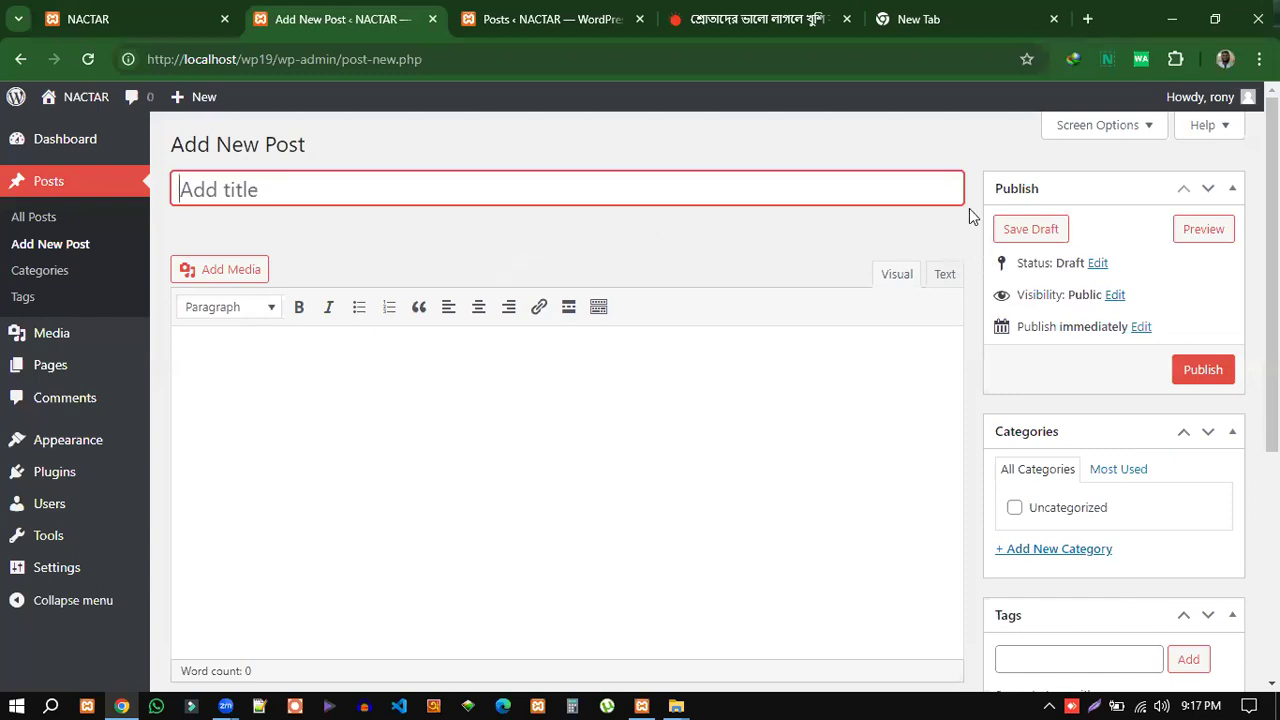
pyautogui.click(1004, 150)
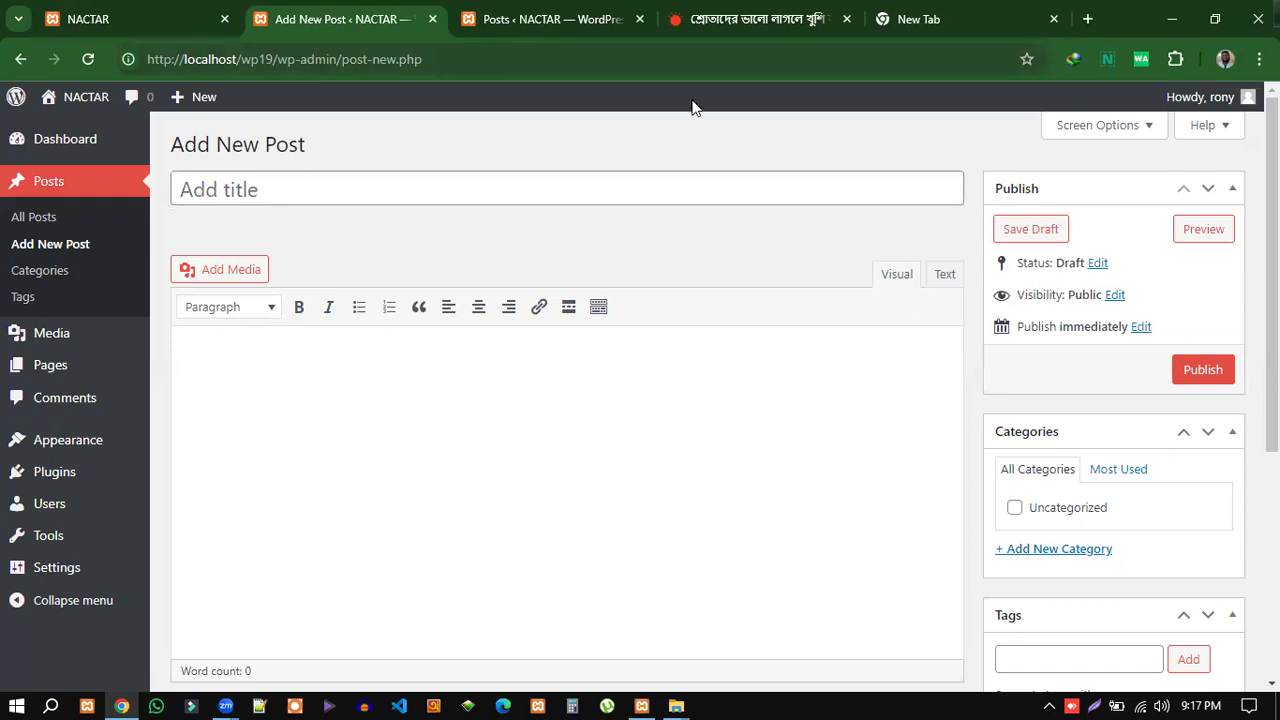
# Hide the Tags, Categories, Post Attributes and Featured image panels via Screen Options.
pyautogui.click(1148, 126)
pyautogui.click(287, 228)
pyautogui.click(196, 228)
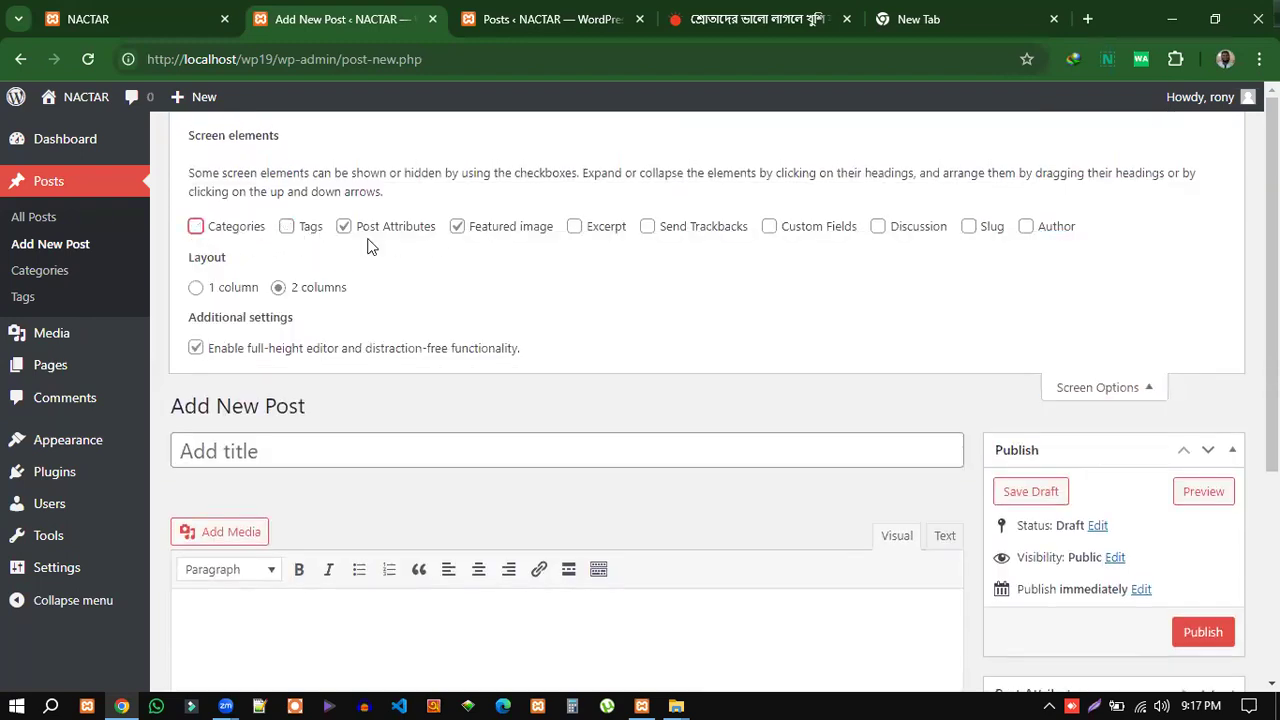
pyautogui.click(343, 228)
pyautogui.click(457, 228)
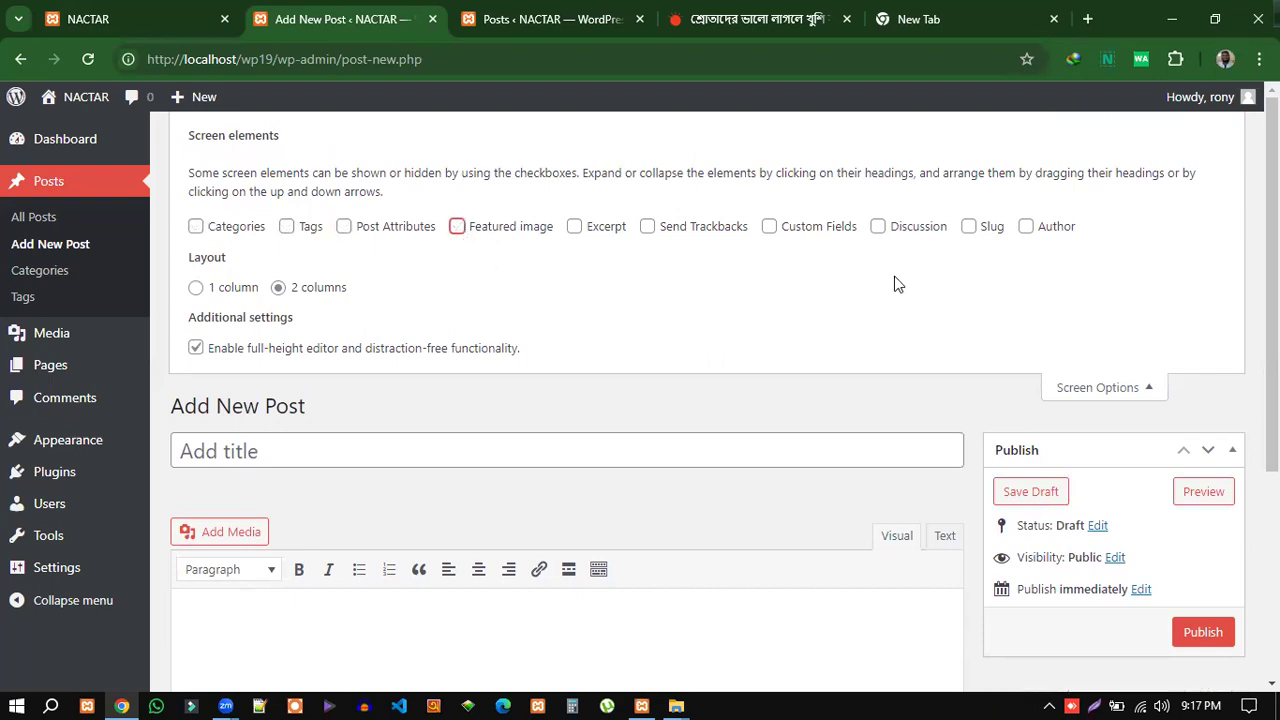
pyautogui.click(1143, 394)
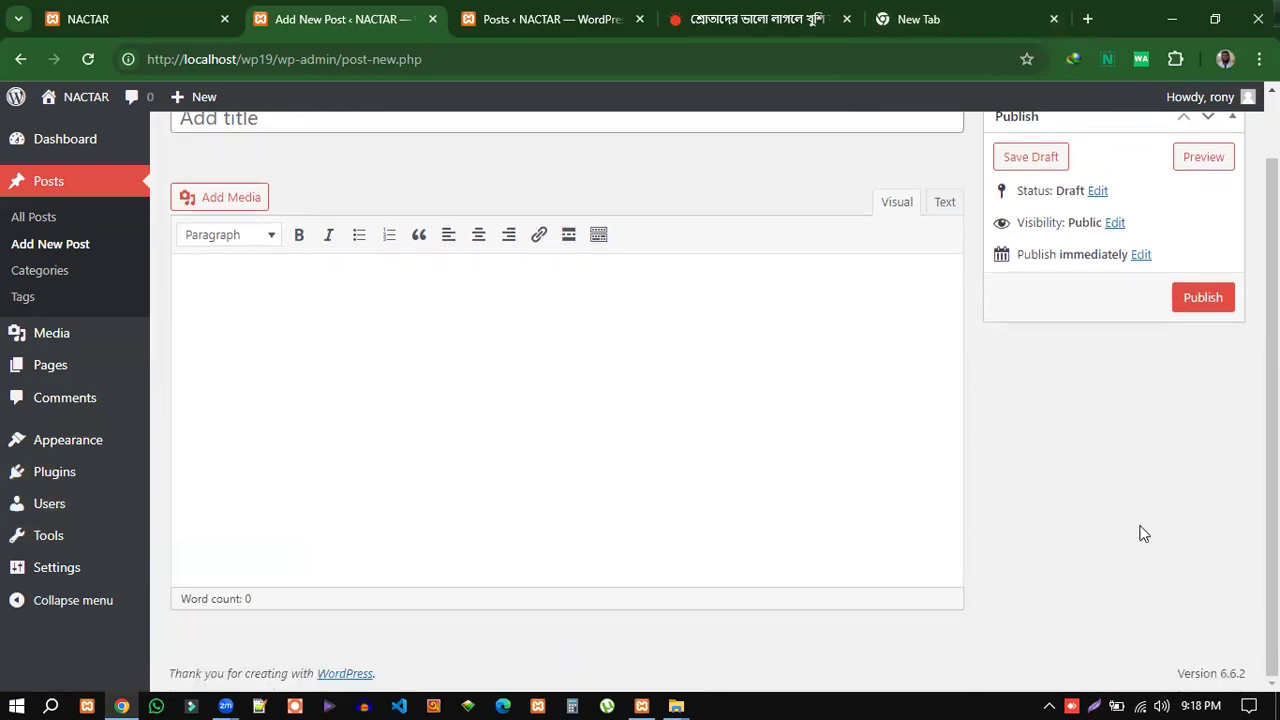
# Check the empty title and body fields of the new post draft.
pyautogui.scroll(1, 1142, 532)
pyautogui.click(227, 188)
pyautogui.click(231, 352)
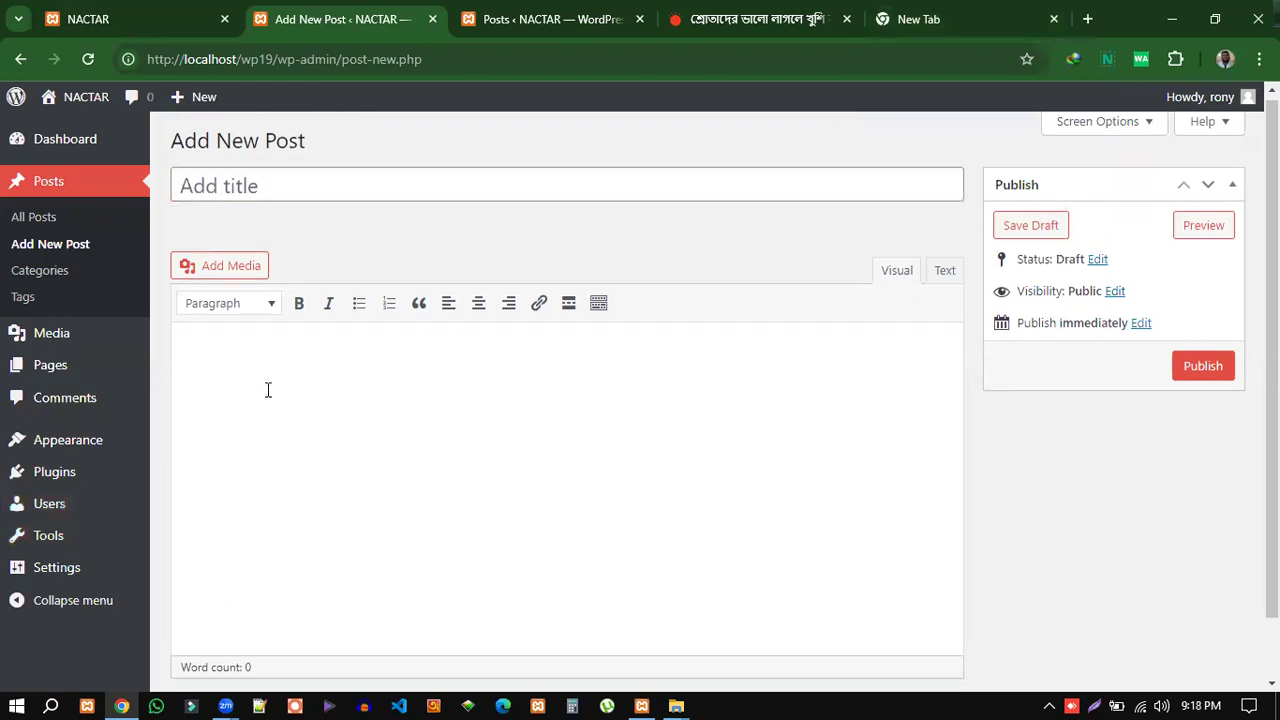
pyautogui.scroll(-1, 270, 380)
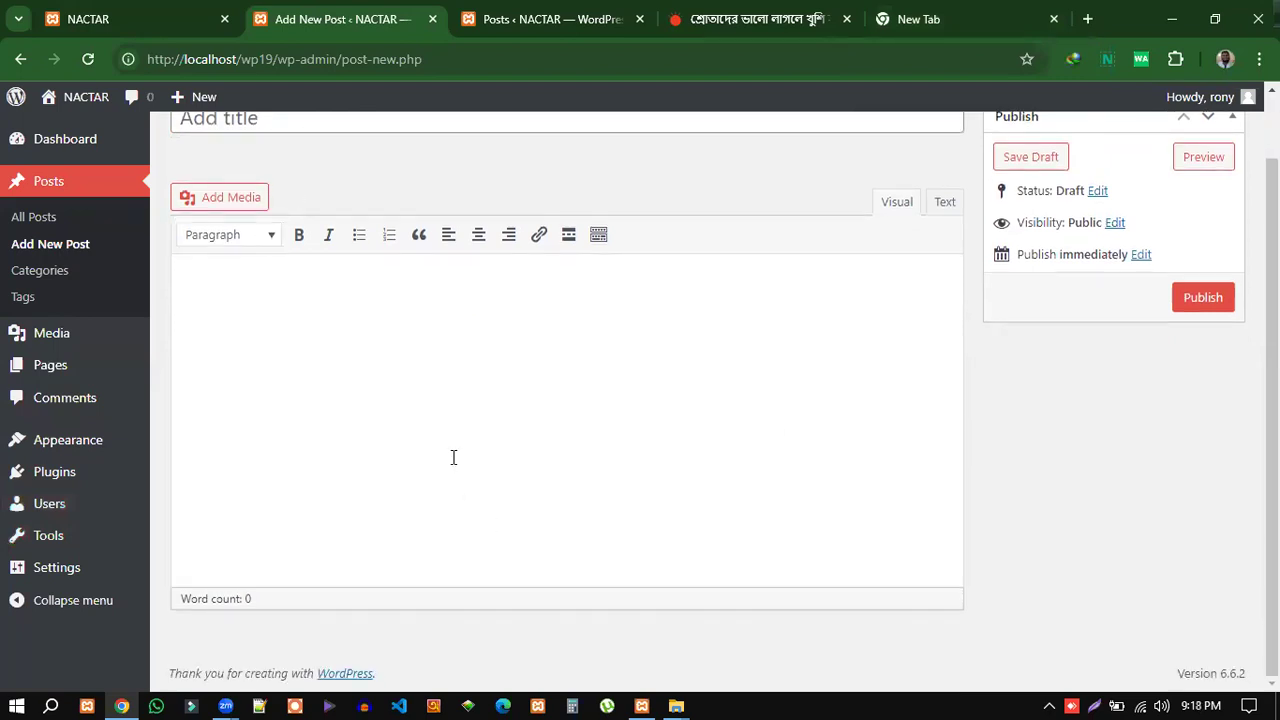
pyautogui.scroll(1, 453, 457)
pyautogui.click(251, 190)
pyautogui.click(309, 378)
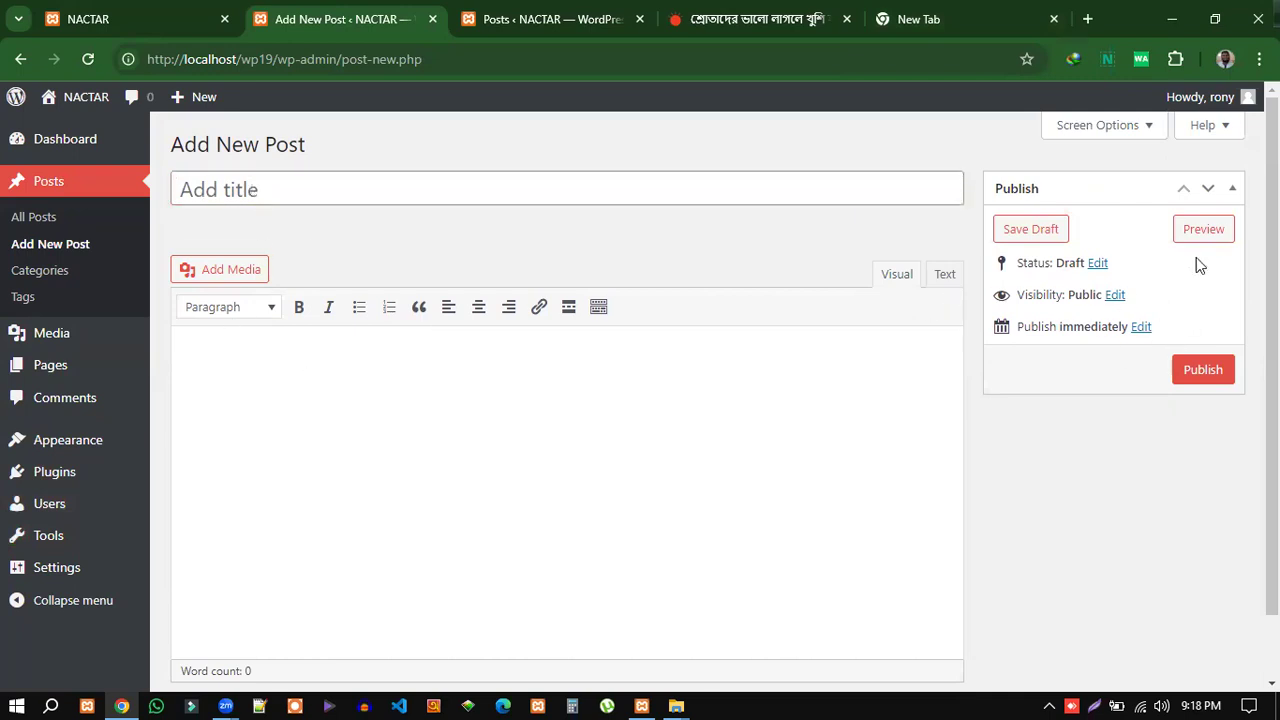
pyautogui.click(329, 178)
pyautogui.click(258, 376)
pyautogui.scroll(-1, 455, 474)
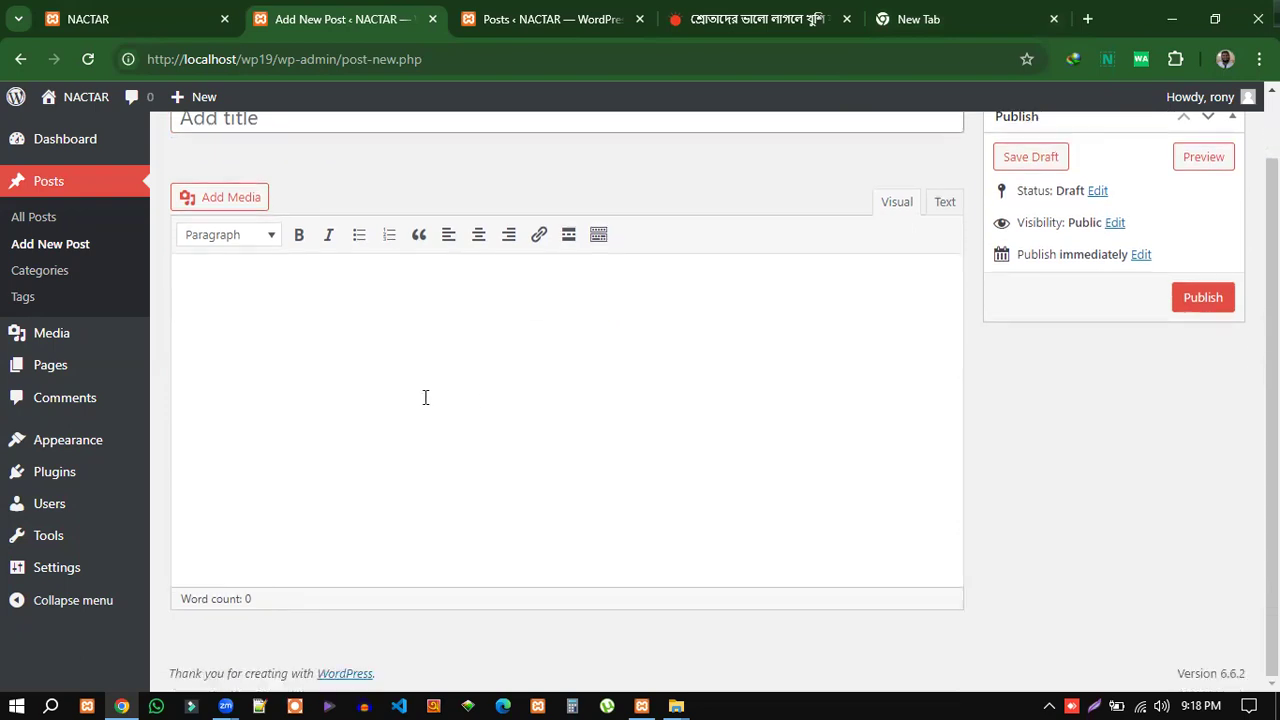
pyautogui.scroll(1, 276, 260)
pyautogui.click(266, 189)
pyautogui.click(228, 350)
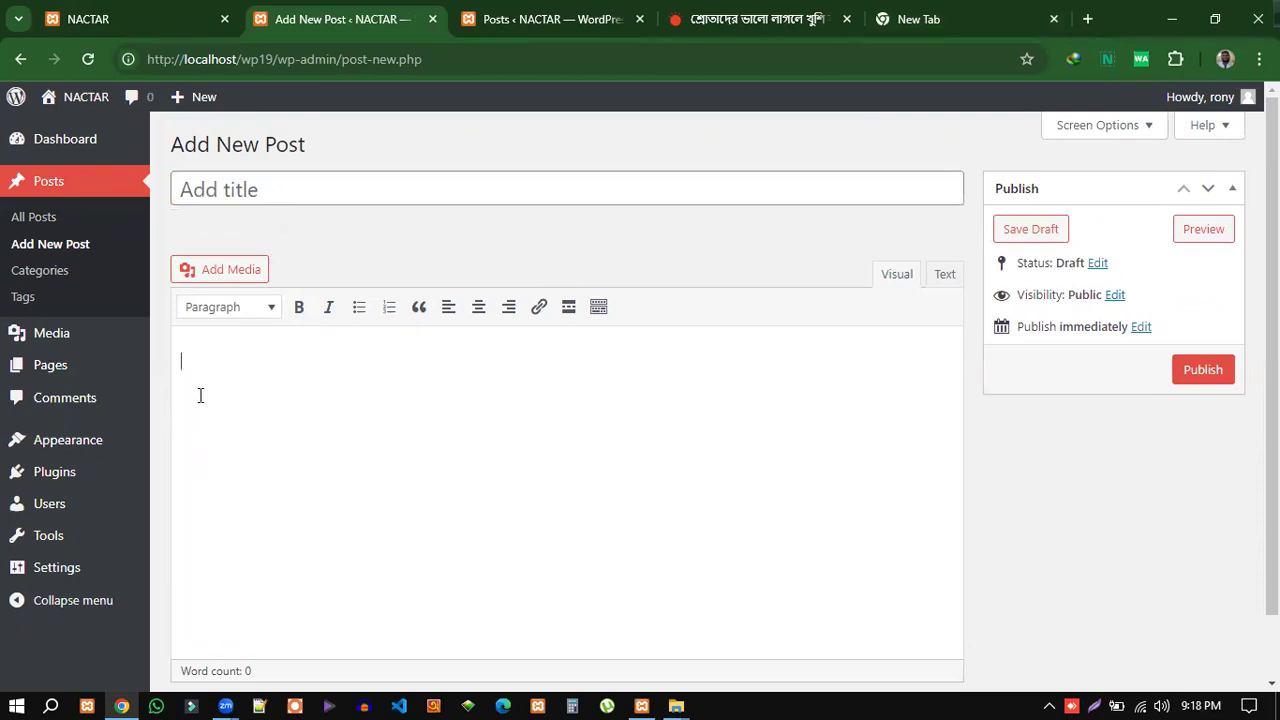
# Glance at the Posts list tab, then return to the new post editor.
pyautogui.click(532, 26)
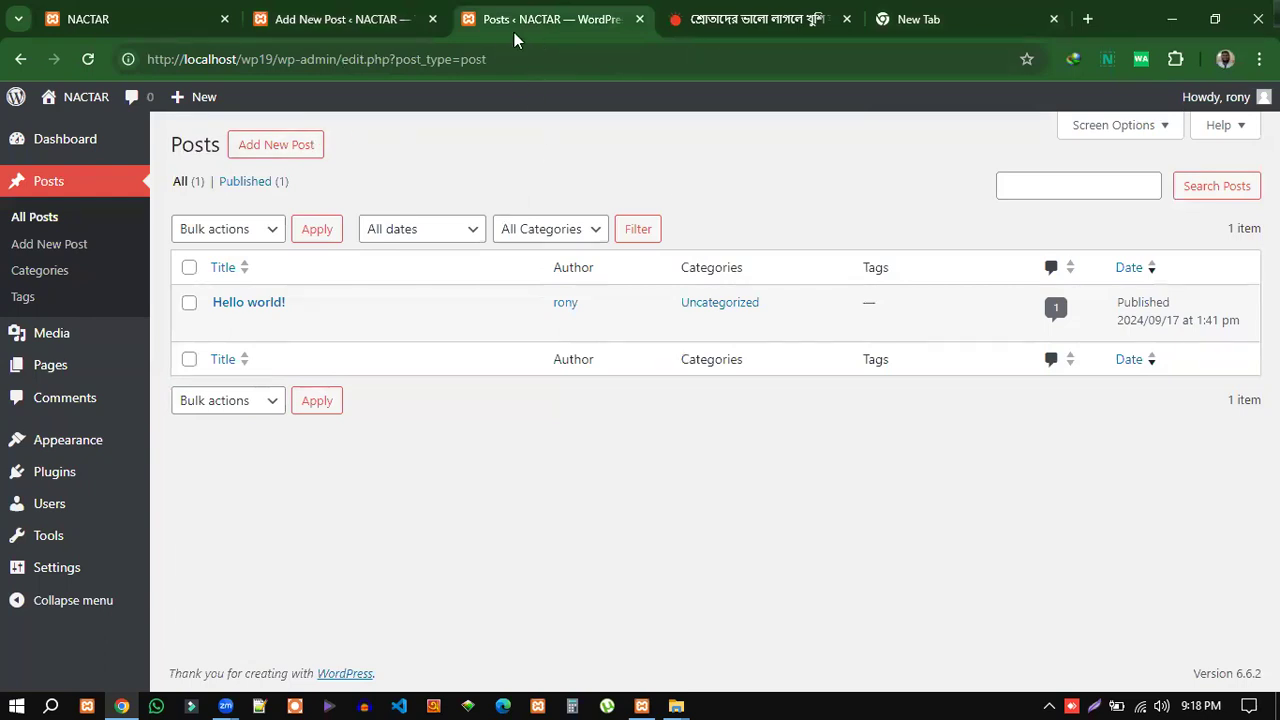
pyautogui.click(357, 24)
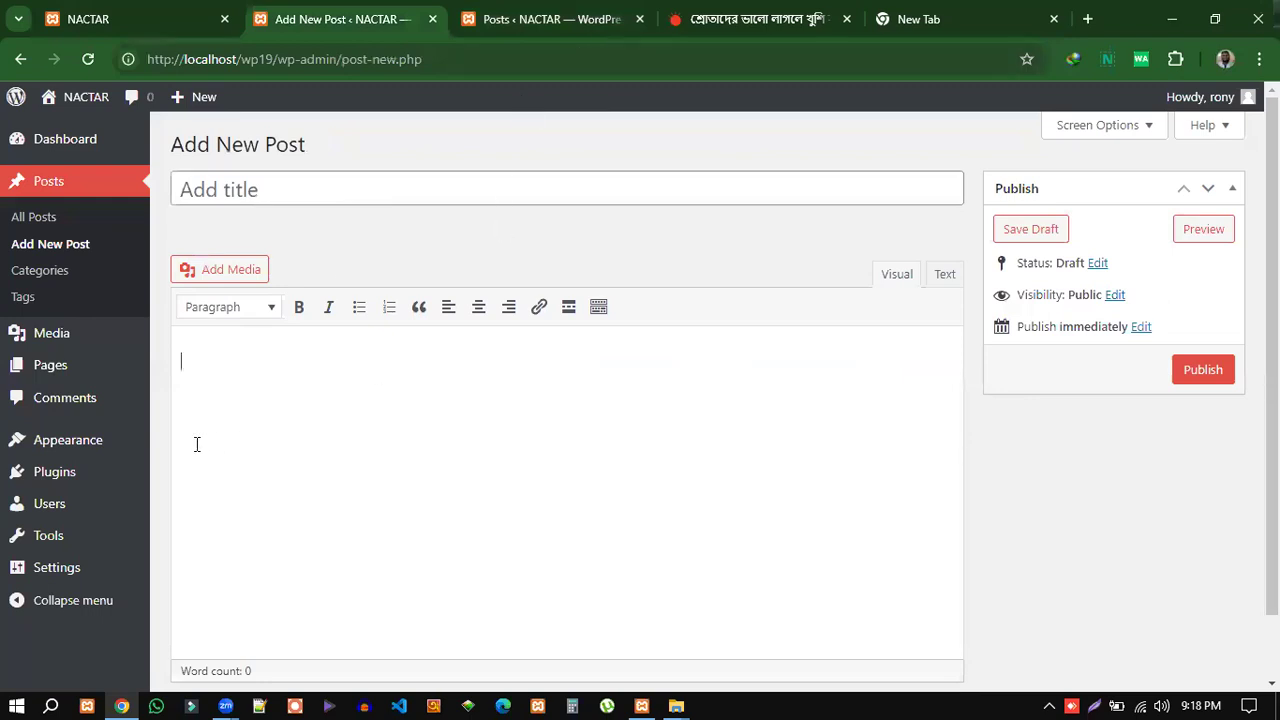
pyautogui.moveTo(48, 474)
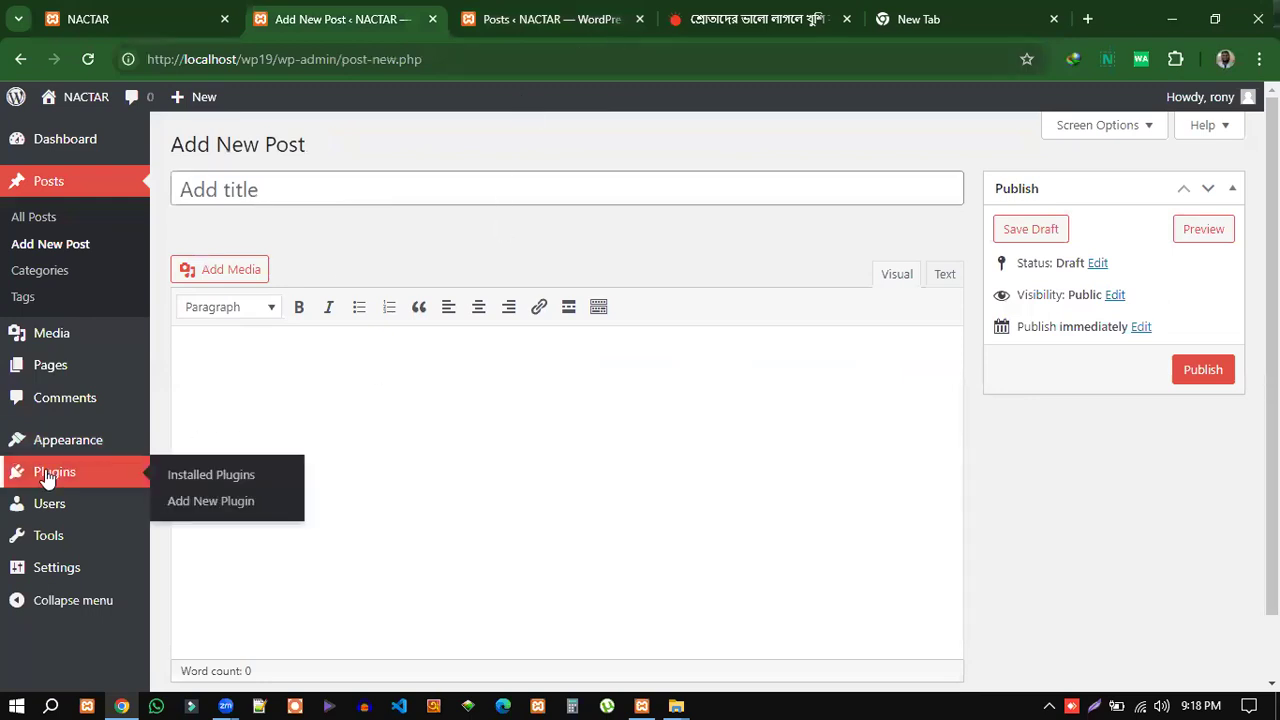
# Show the Popular plugins list on Add Plugins, led by Elementor and Contact Form 7.
pyautogui.click(185, 505)
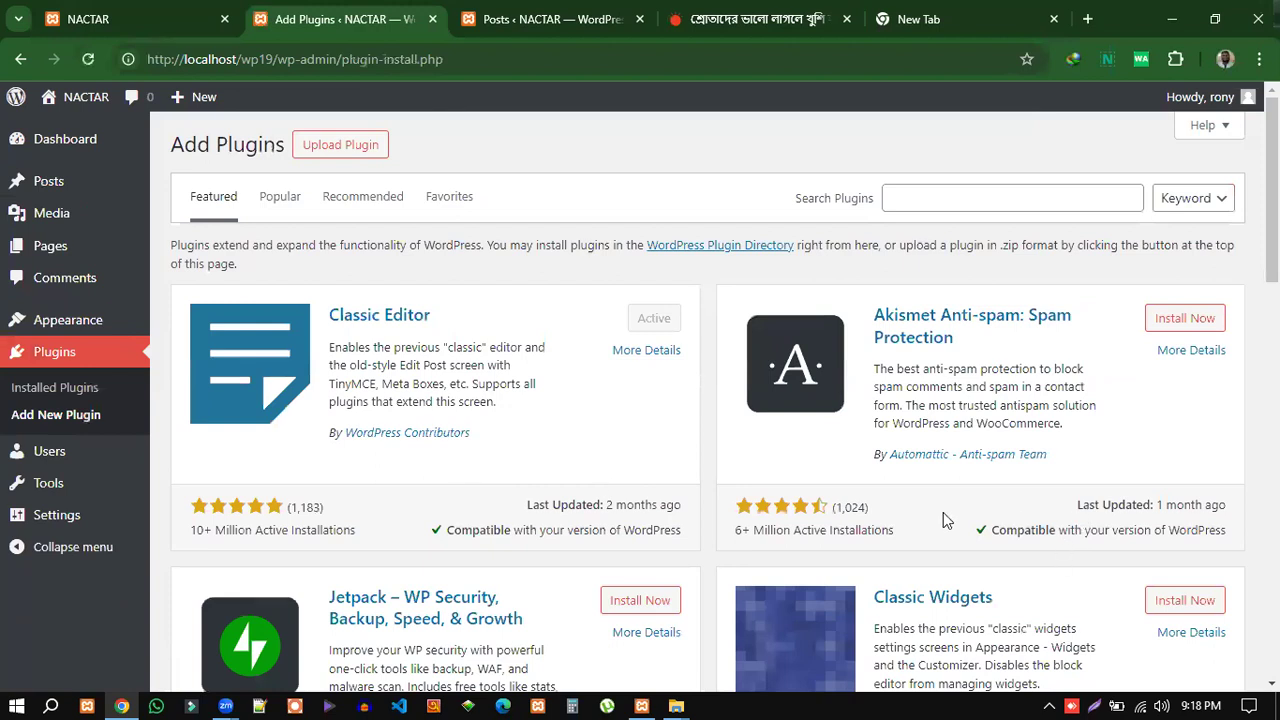
pyautogui.scroll(-1, 1018, 520)
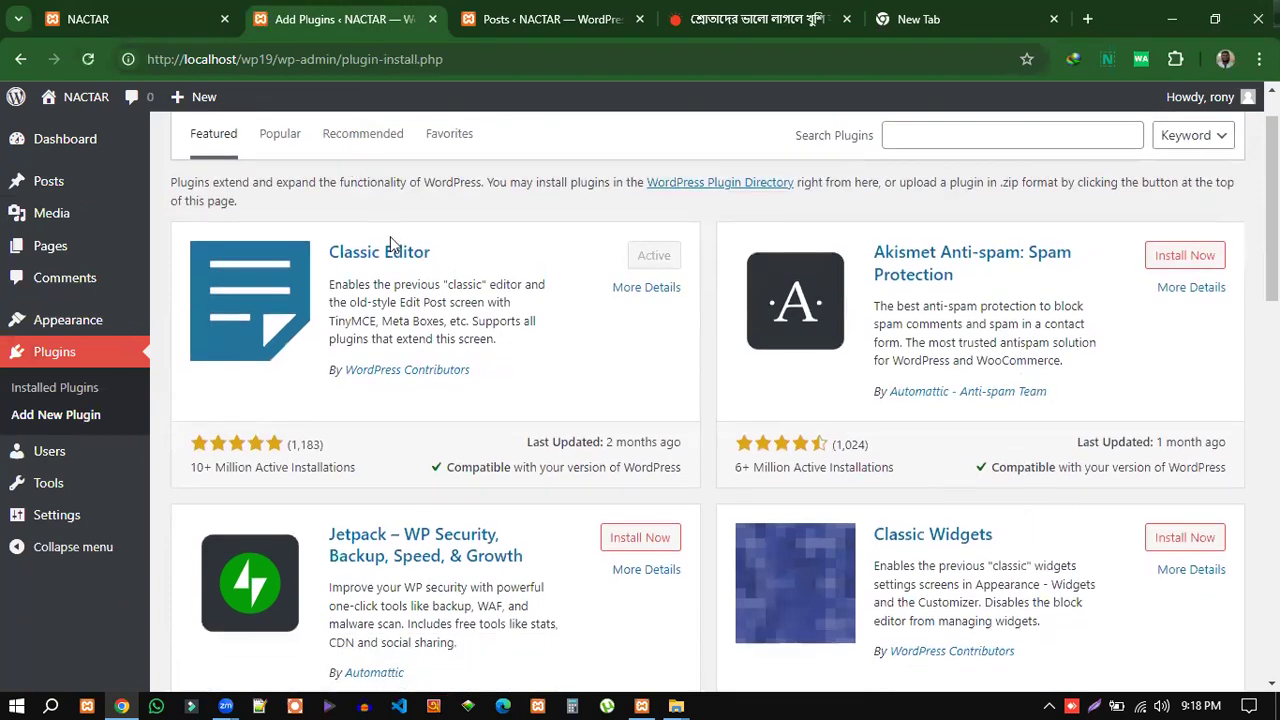
pyautogui.scroll(1, 391, 245)
pyautogui.click(280, 200)
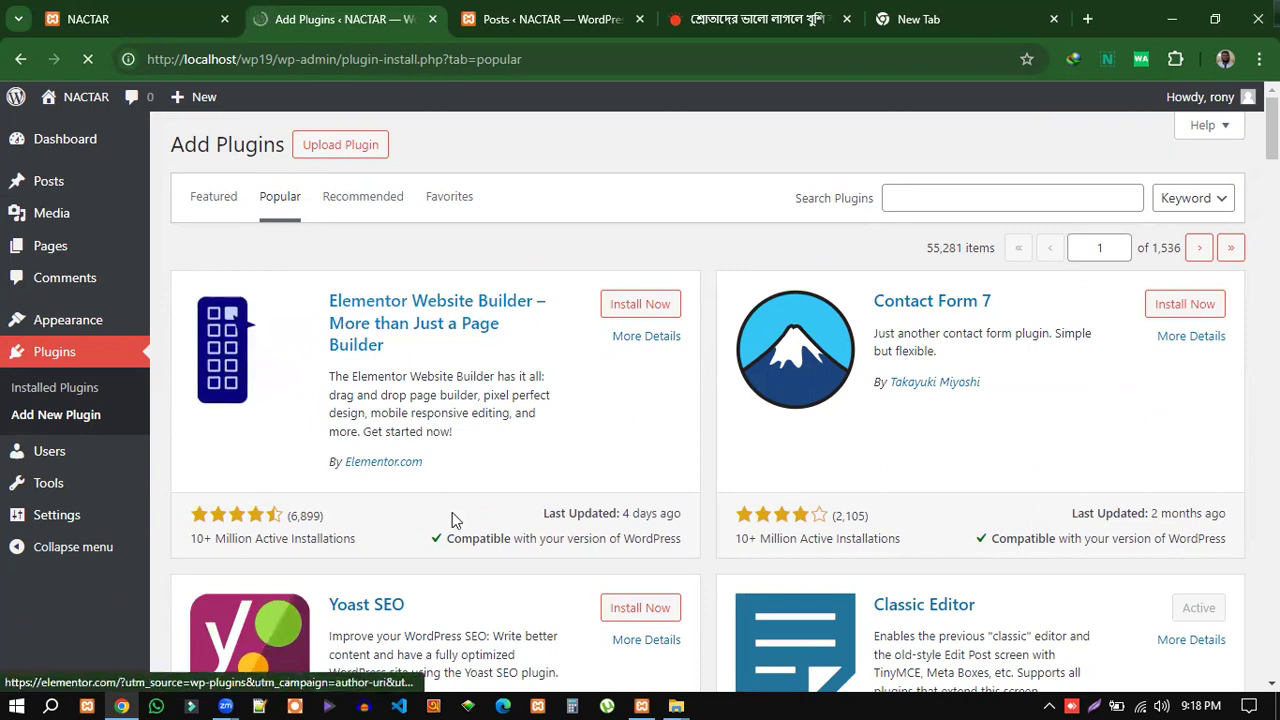
pyautogui.click(368, 605)
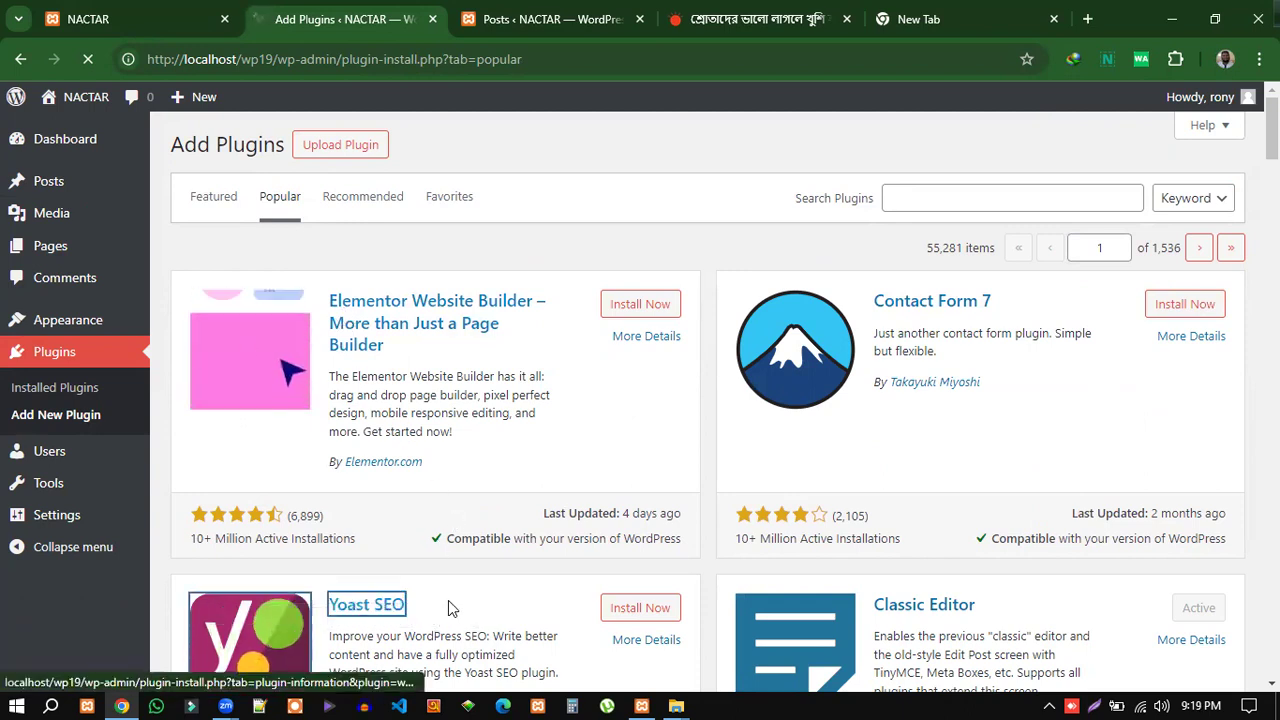
pyautogui.scroll(-1, 448, 608)
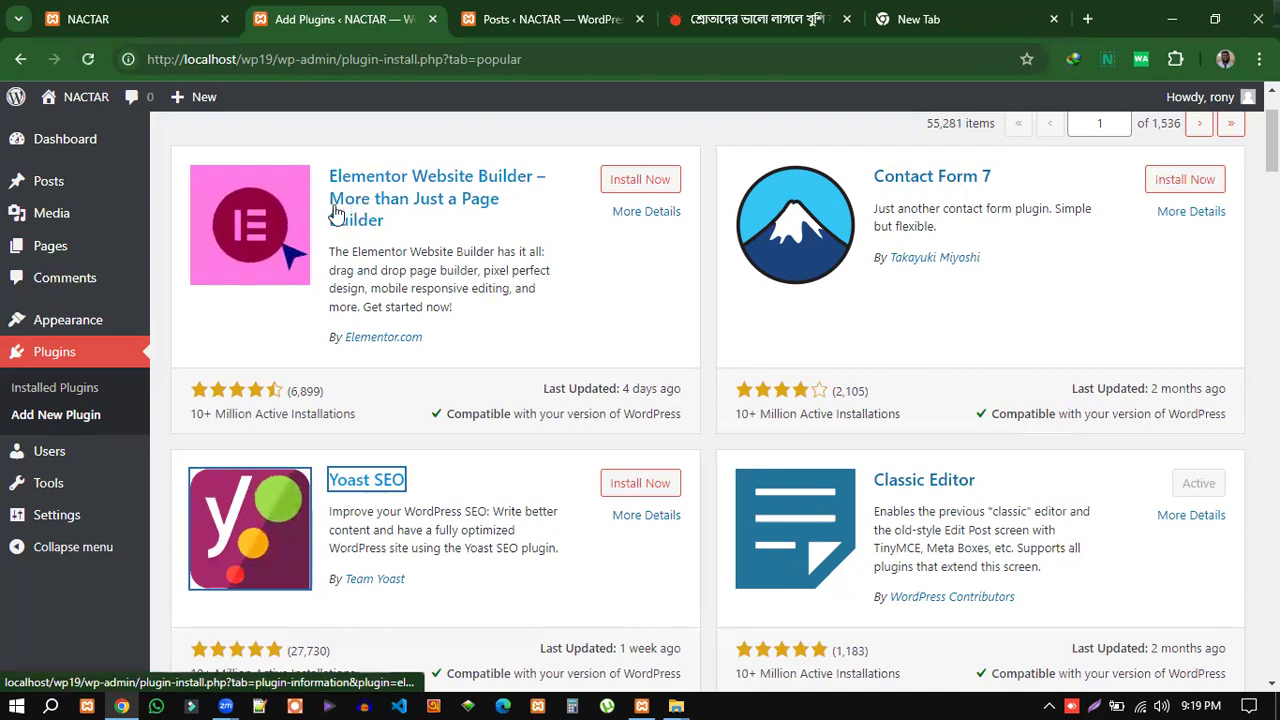
pyautogui.scroll(-3, 778, 425)
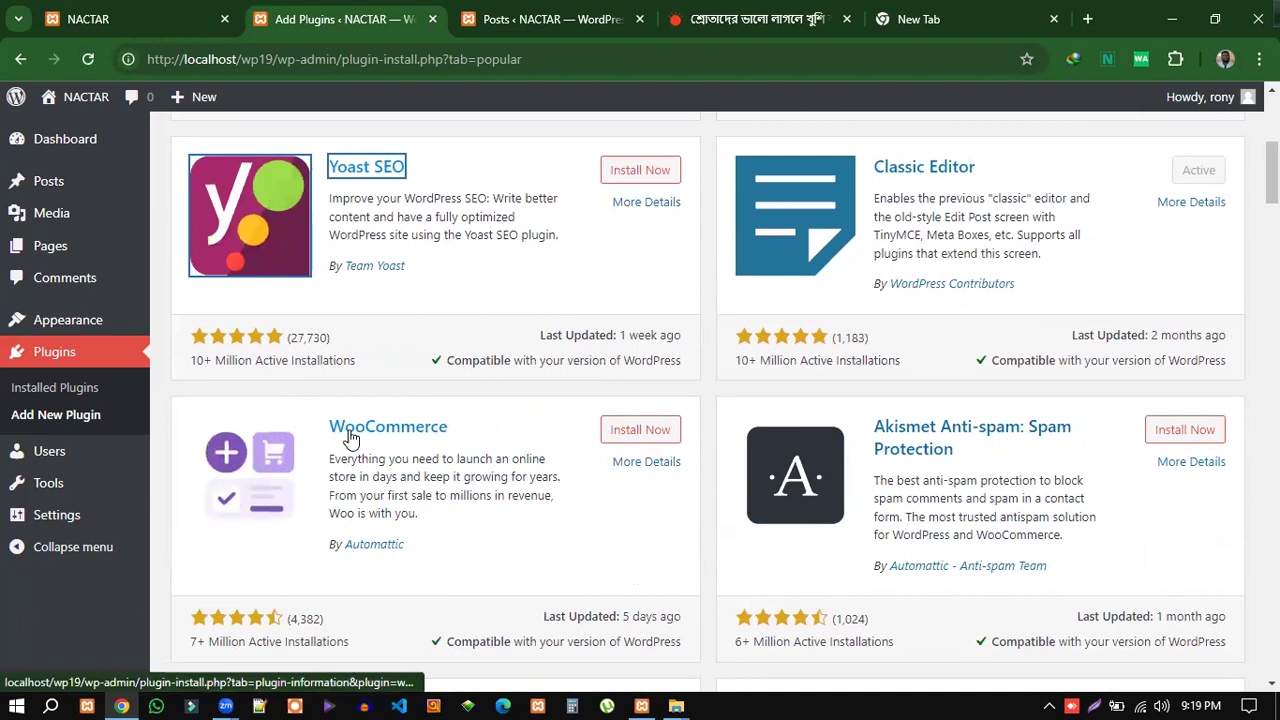
pyautogui.scroll(-3, 1115, 509)
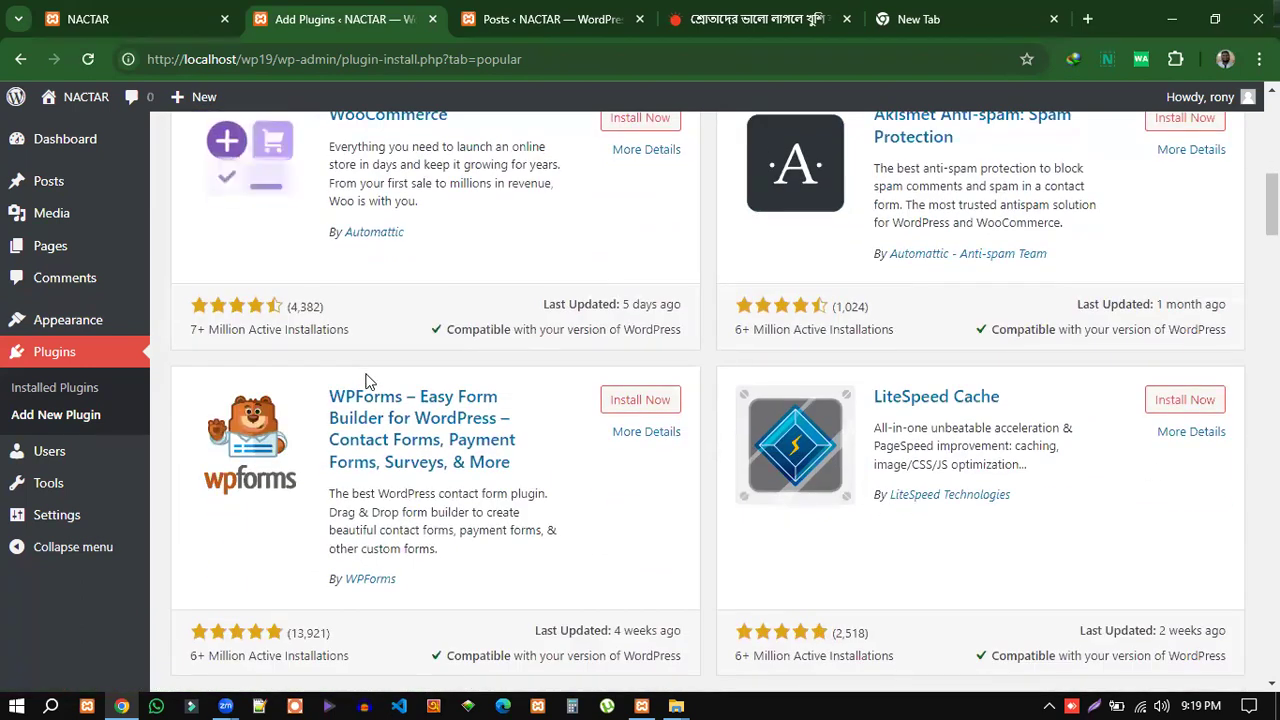
pyautogui.scroll(-2, 638, 570)
pyautogui.scroll(-3, 638, 570)
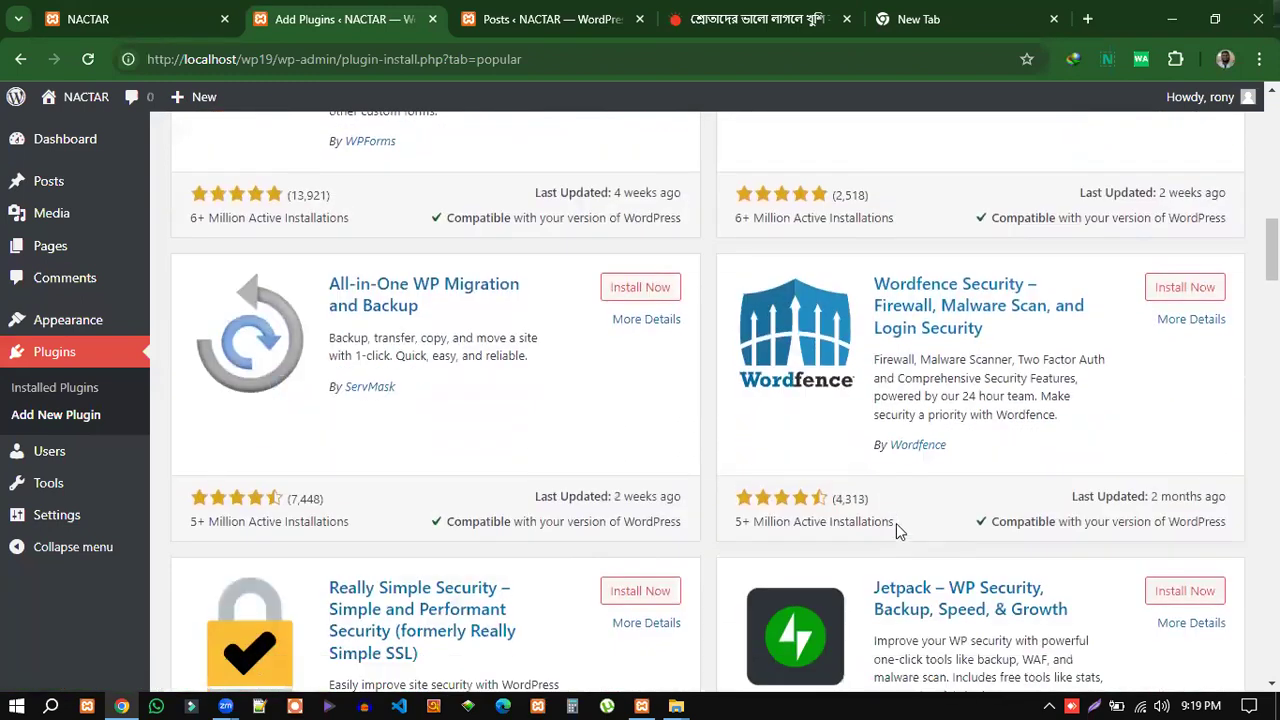
pyautogui.scroll(-3, 980, 366)
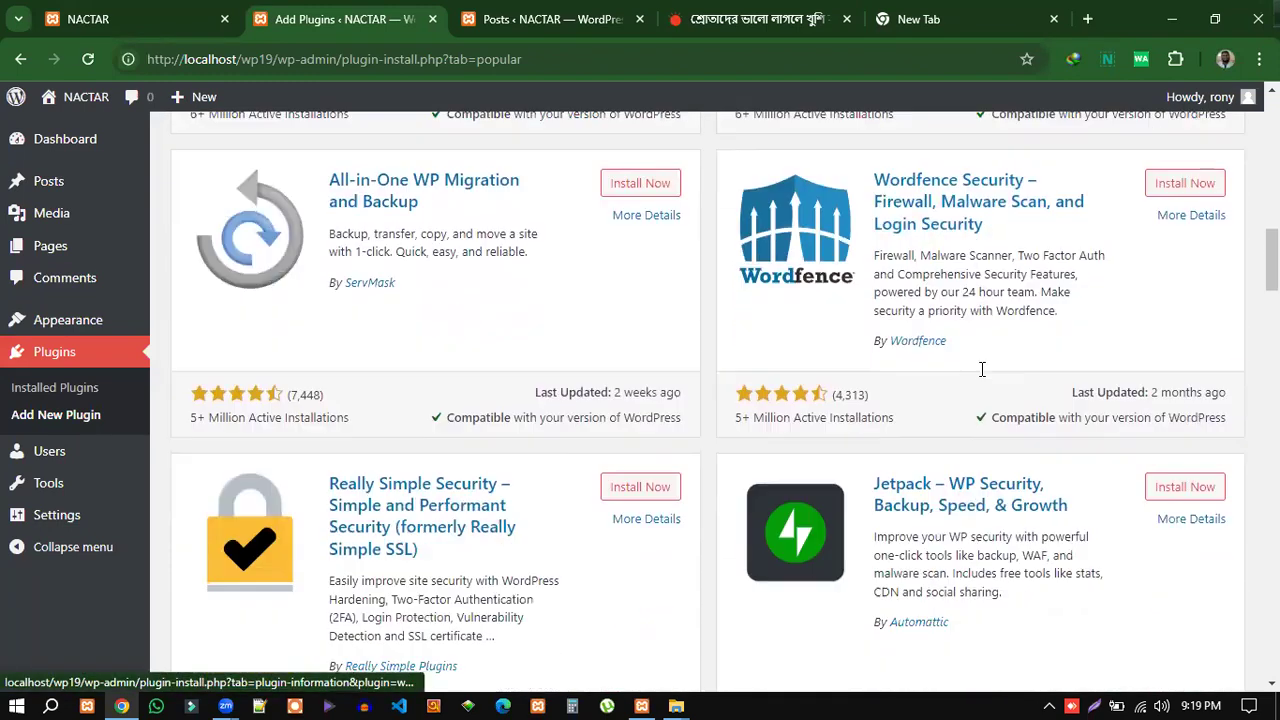
pyautogui.scroll(-3, 1045, 510)
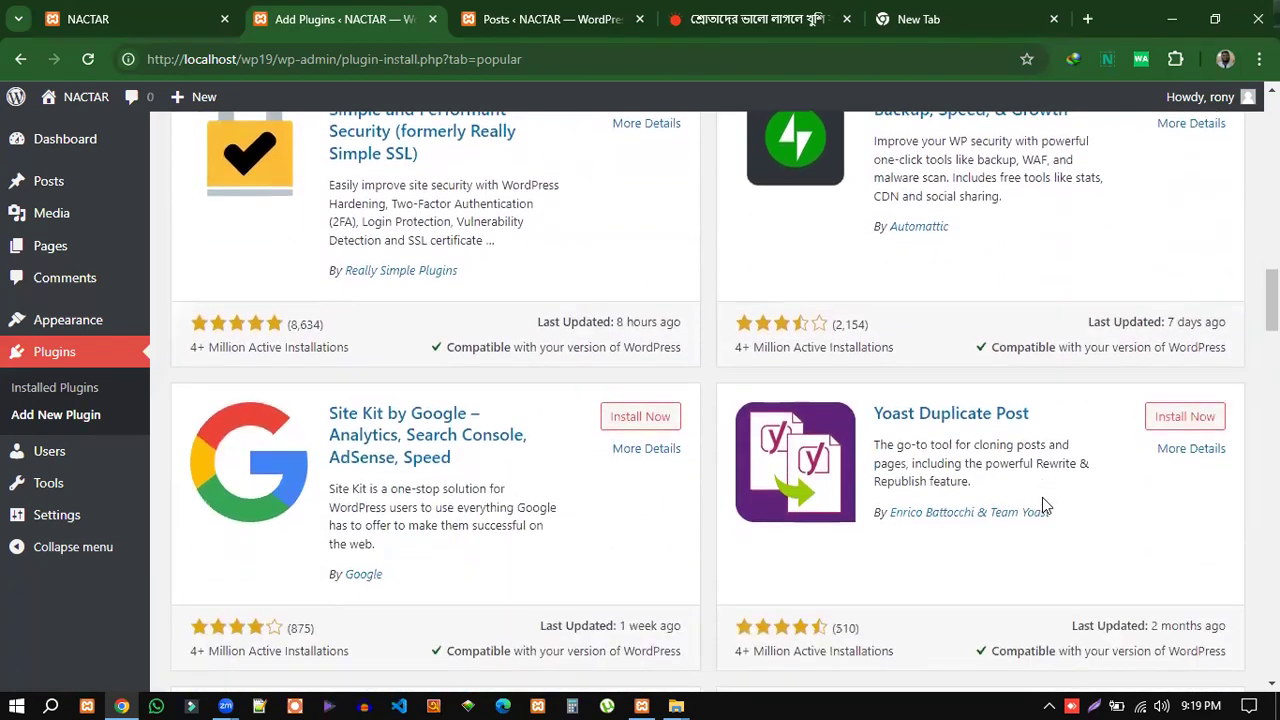
pyautogui.scroll(-4, 662, 514)
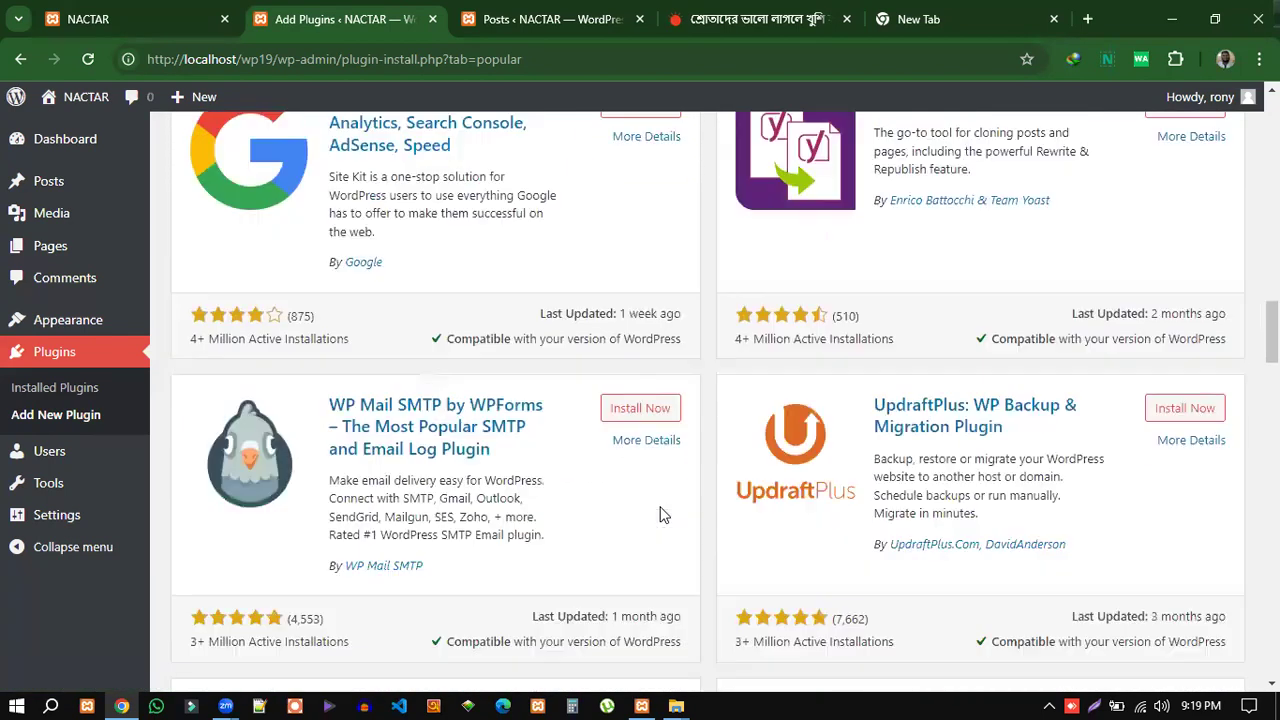
pyautogui.scroll(-4, 662, 505)
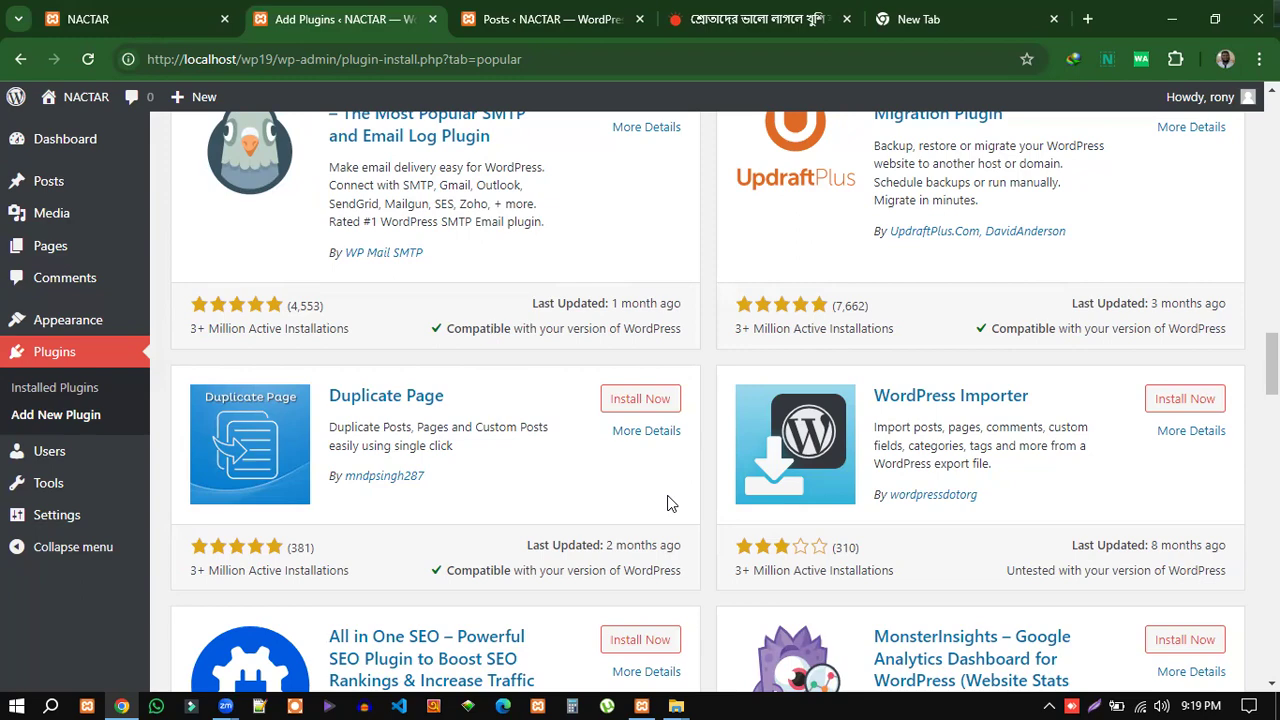
pyautogui.scroll(4, 922, 405)
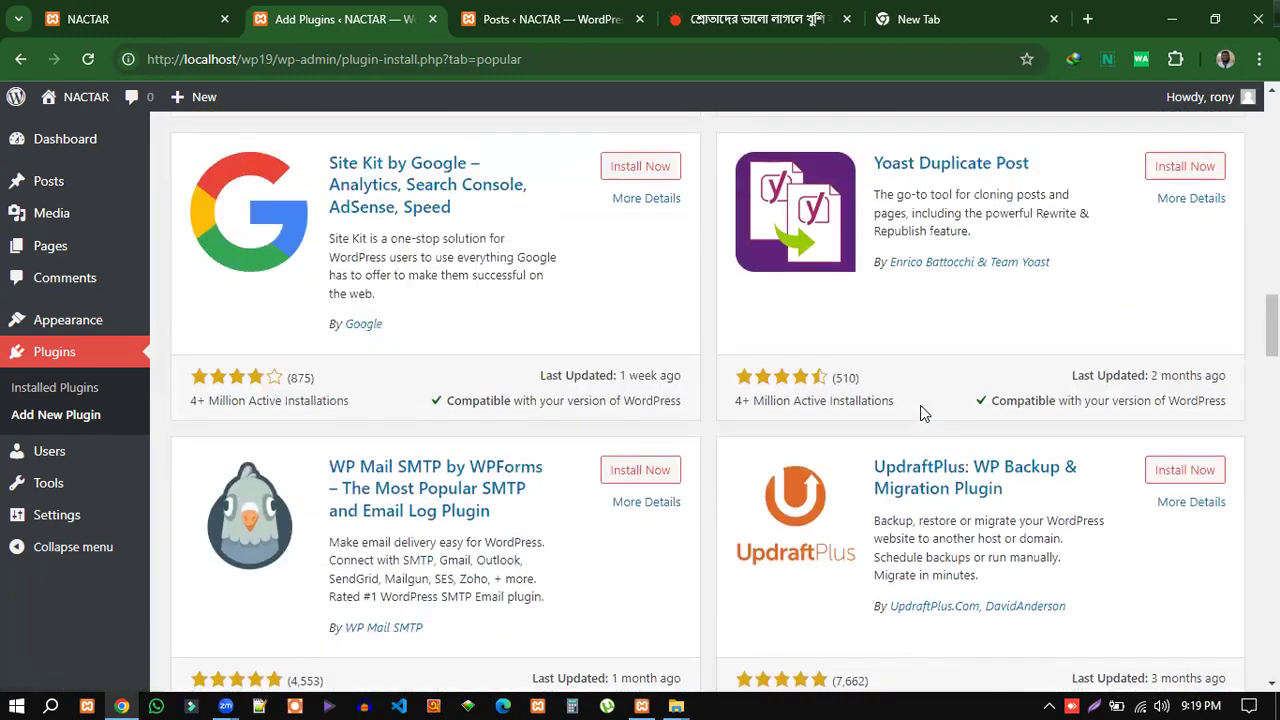
pyautogui.scroll(20, 920, 405)
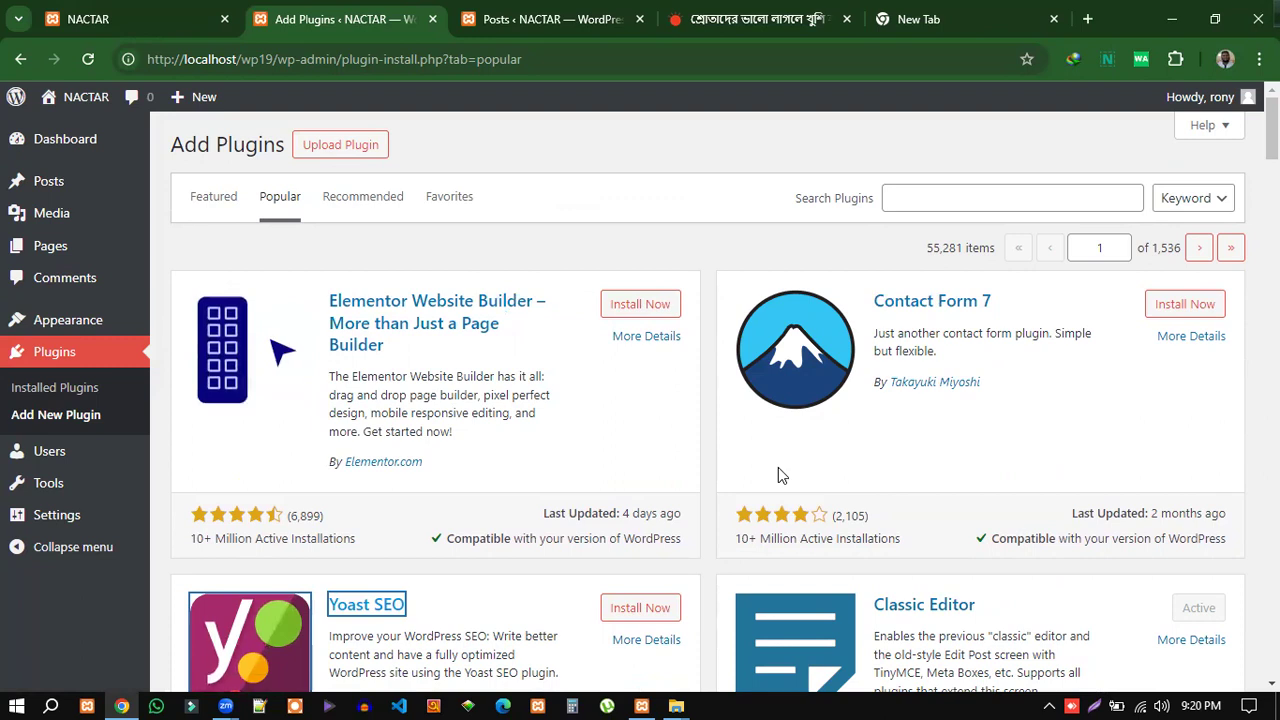
pyautogui.scroll(-3, 594, 474)
pyautogui.scroll(2, 645, 420)
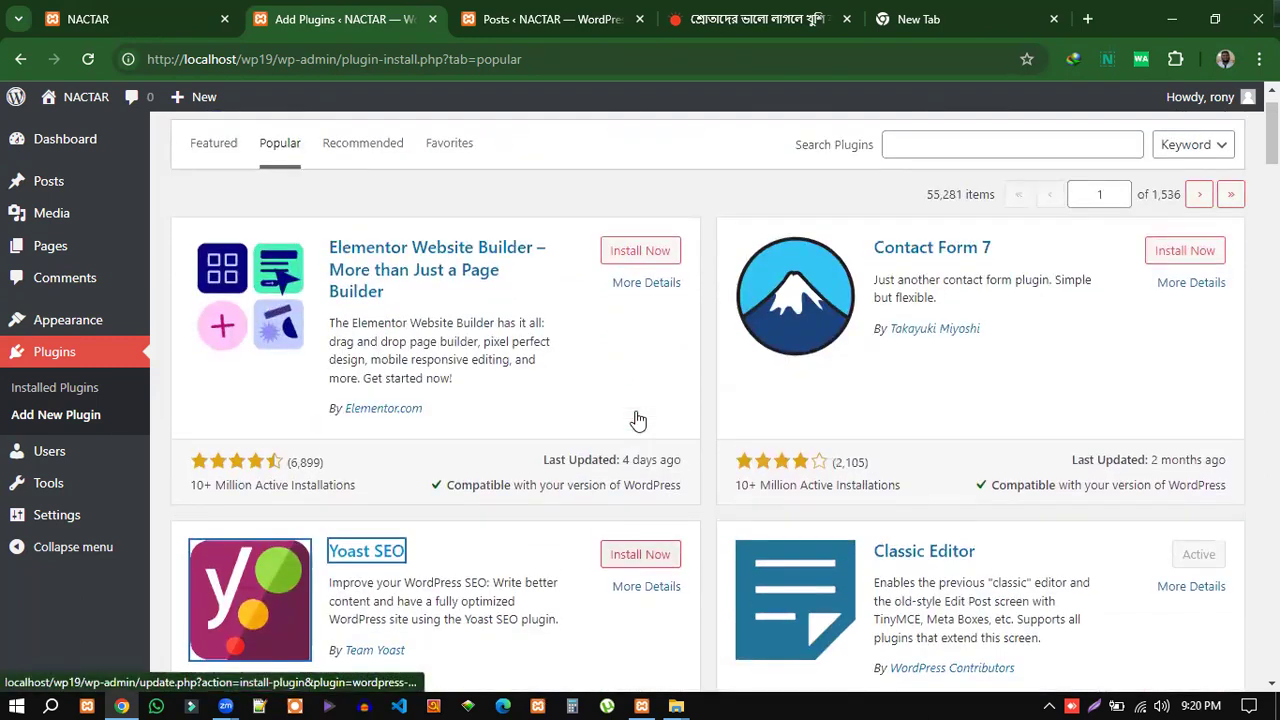
pyautogui.scroll(1, 638, 420)
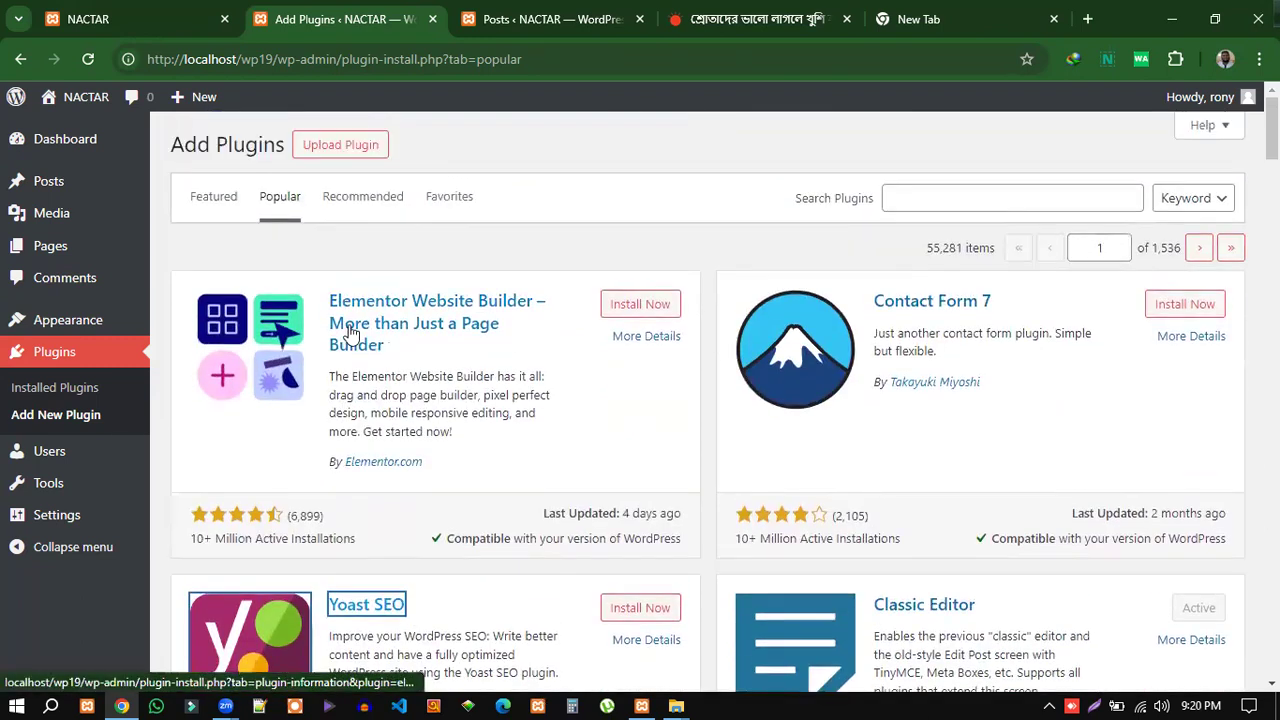
# View the three installed themes under Appearance > Themes, with Twenty Twenty-Four active.
pyautogui.click(60, 328)
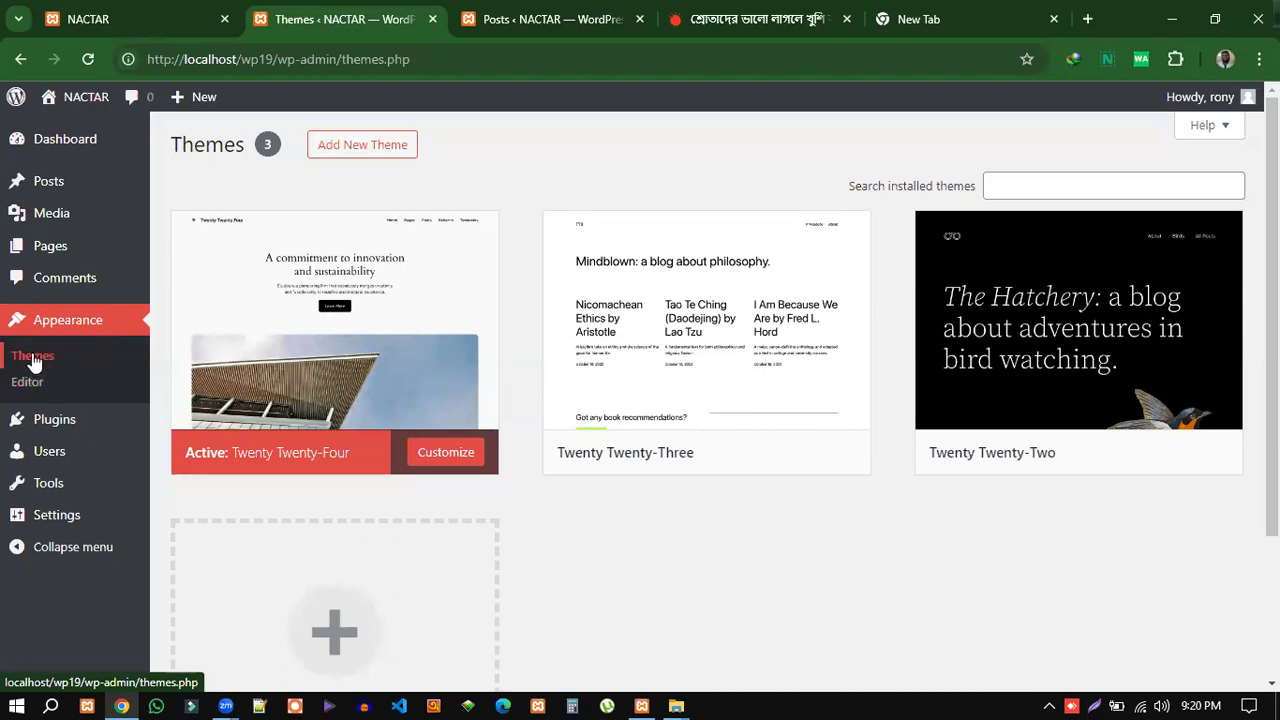
pyautogui.click(33, 361)
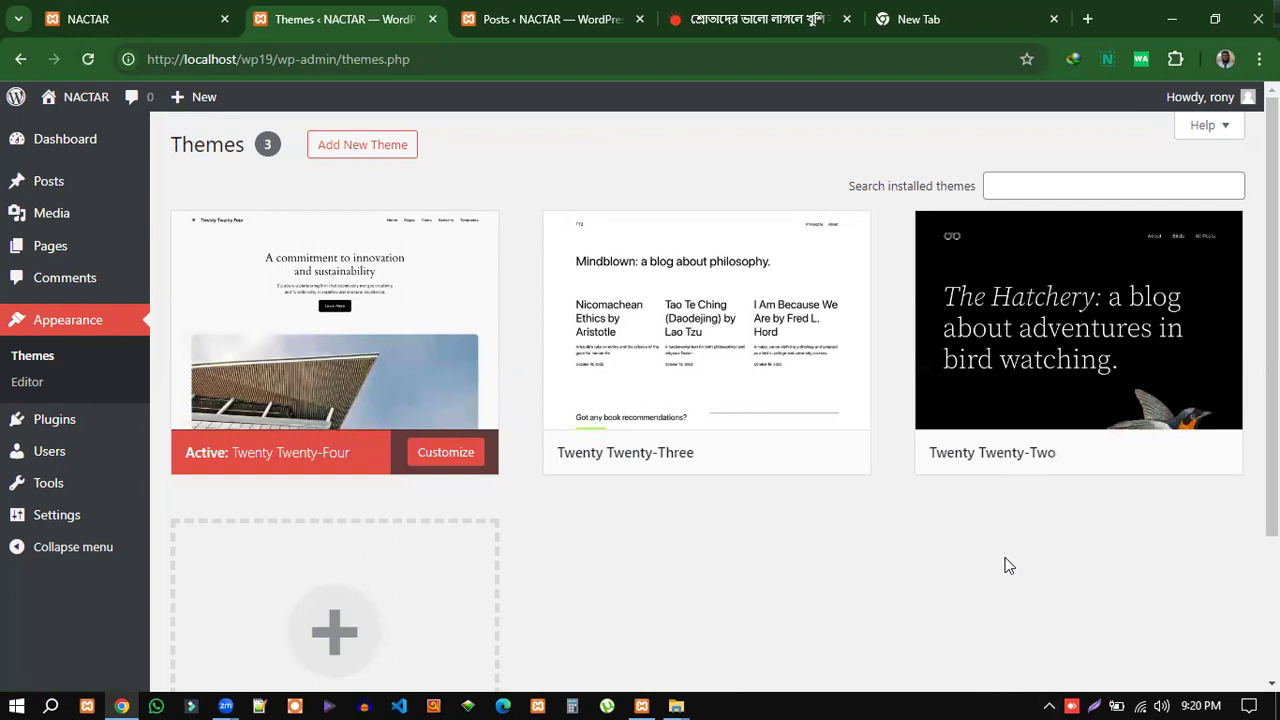
pyautogui.scroll(-2, 986, 556)
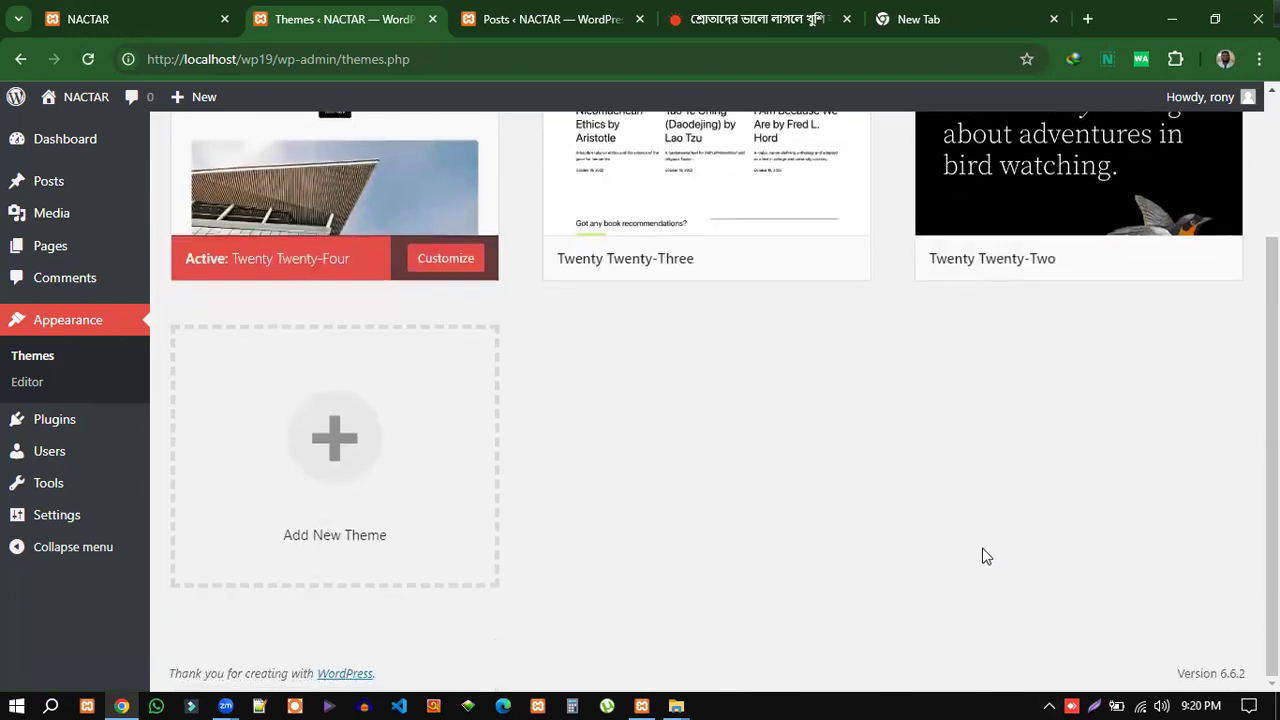
pyautogui.scroll(1, 980, 550)
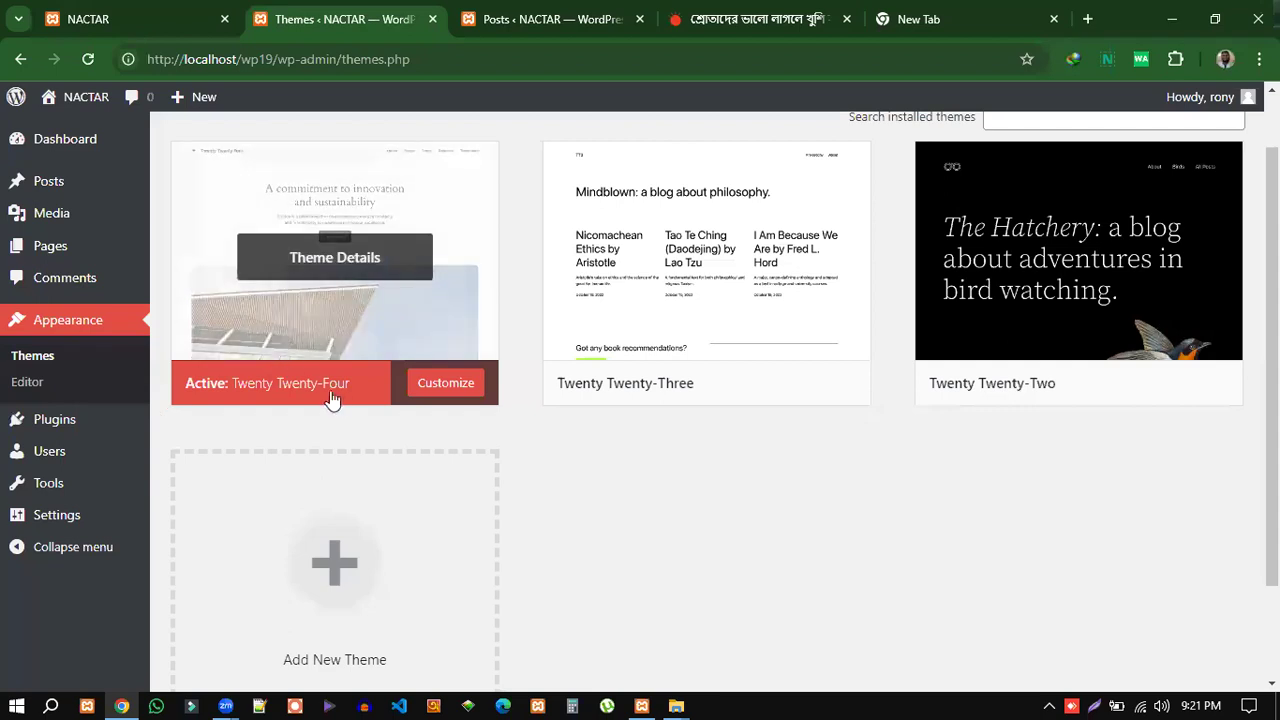
pyautogui.click(140, 20)
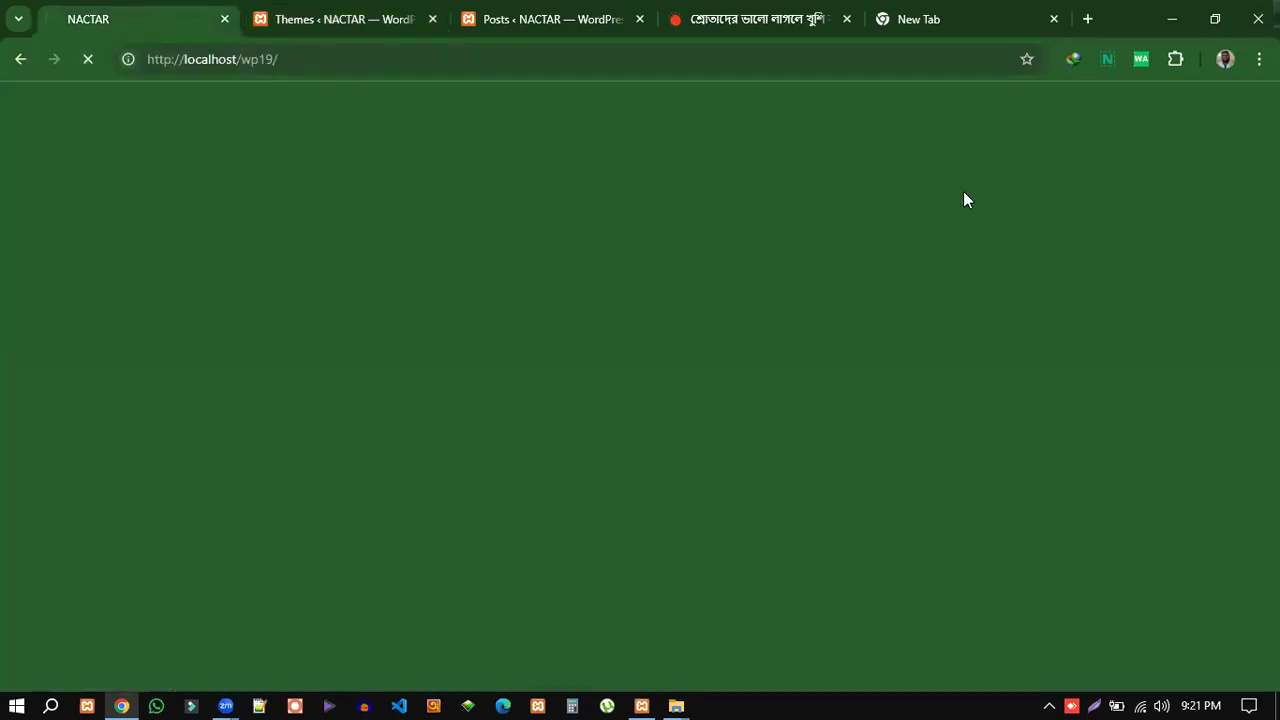
pyautogui.scroll(7, 983, 431)
pyautogui.scroll(4, 985, 426)
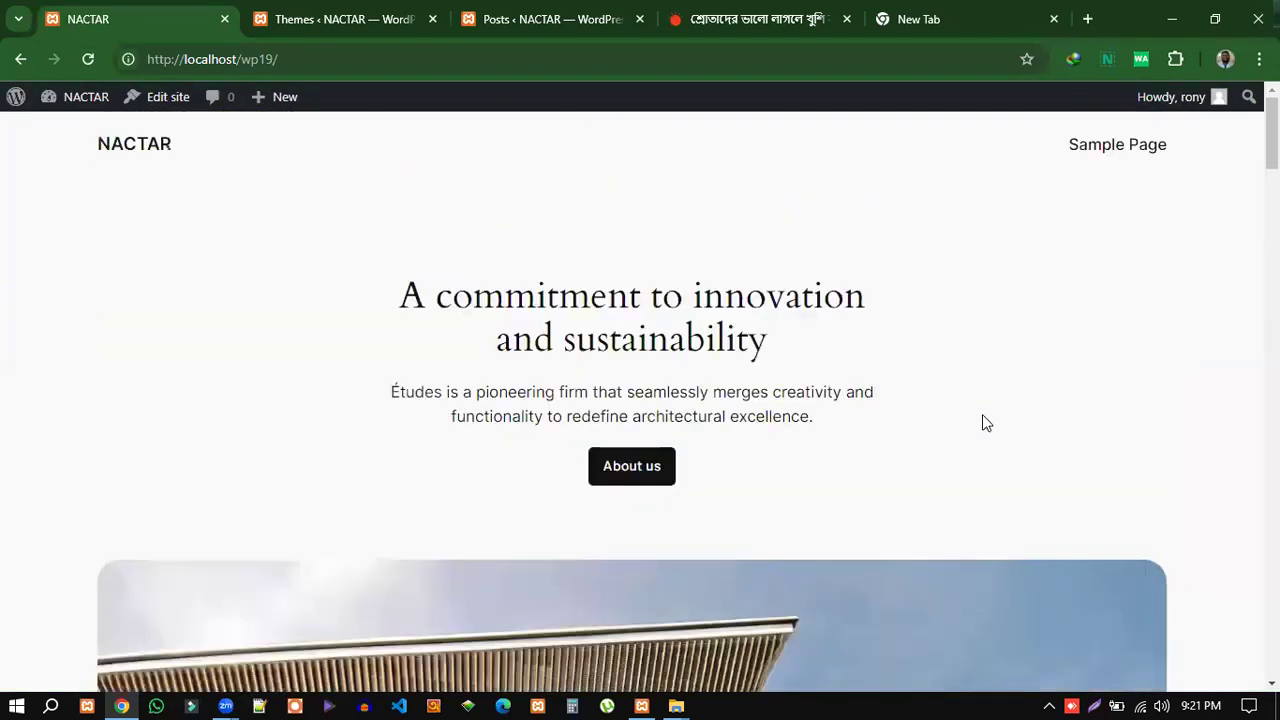
pyautogui.scroll(-8, 1108, 558)
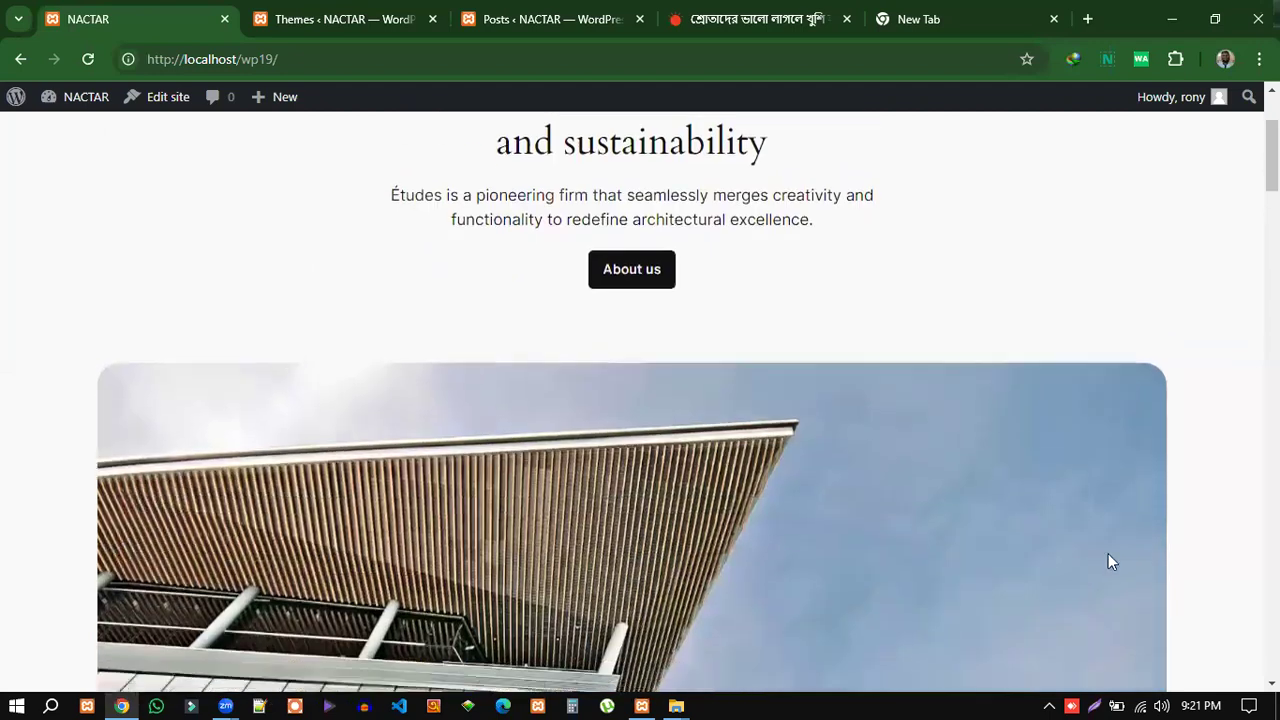
pyautogui.scroll(-5, 1106, 560)
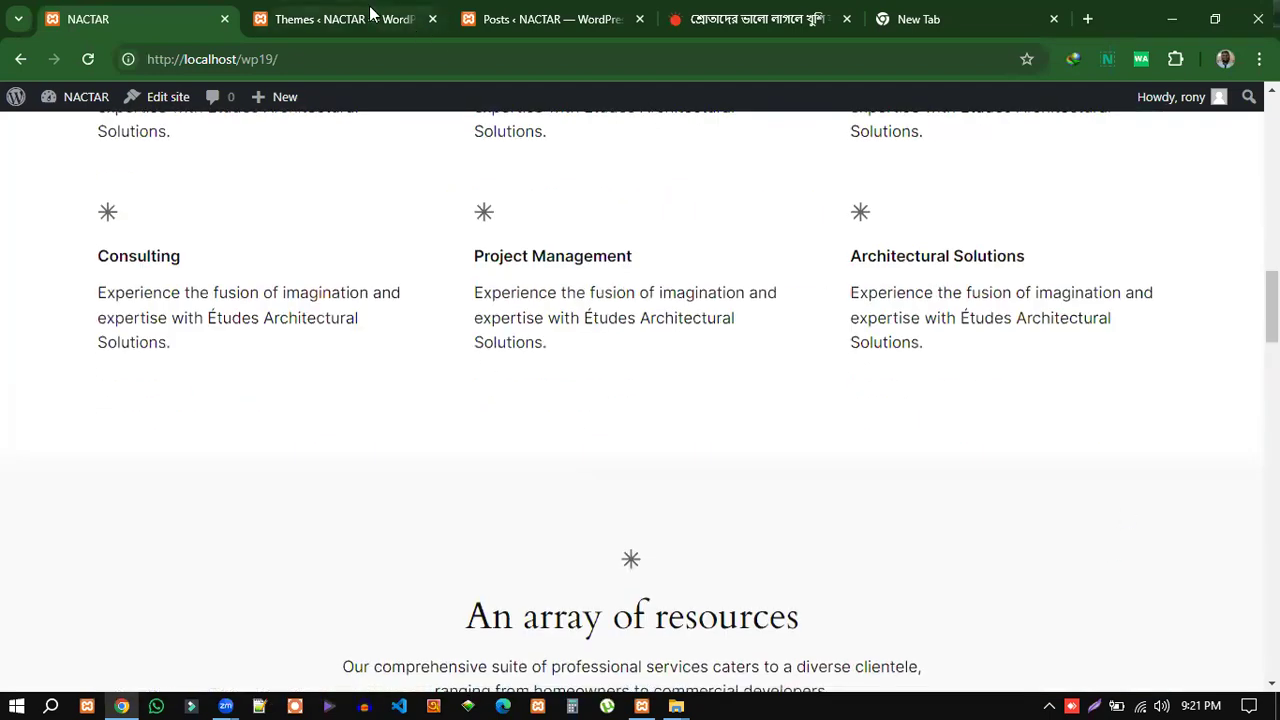
pyautogui.click(370, 14)
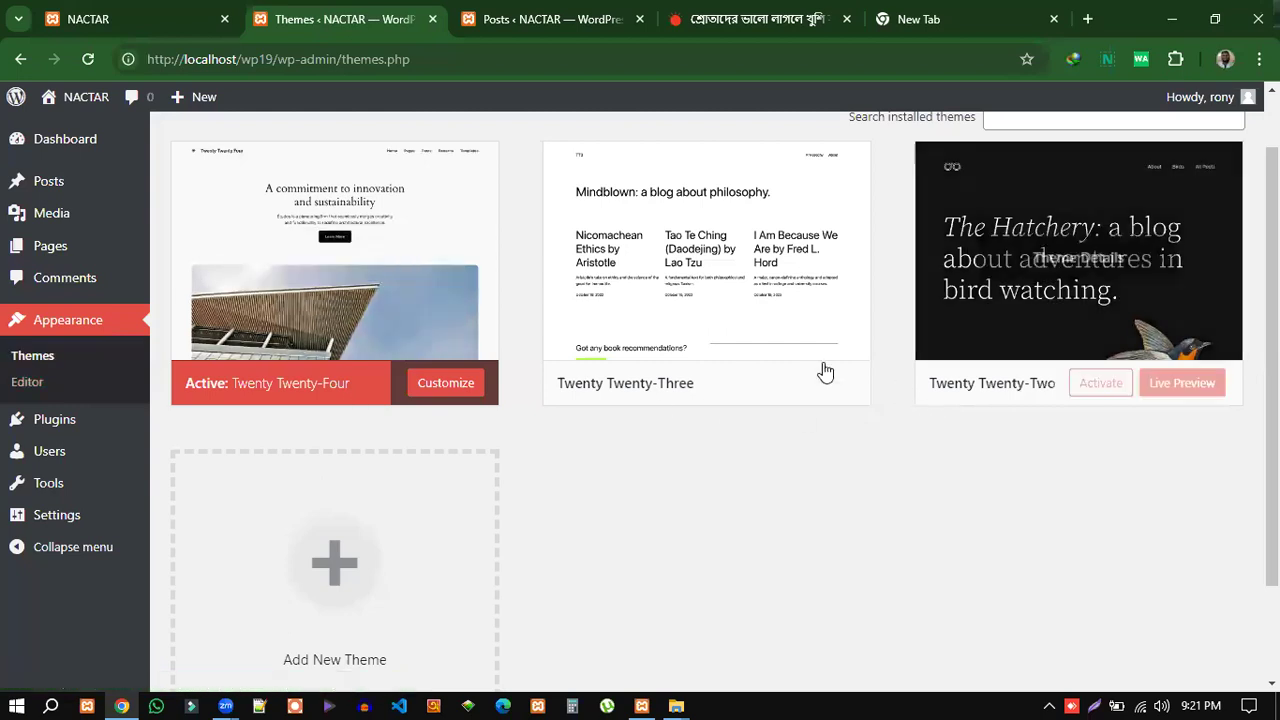
pyautogui.moveTo(1128, 290)
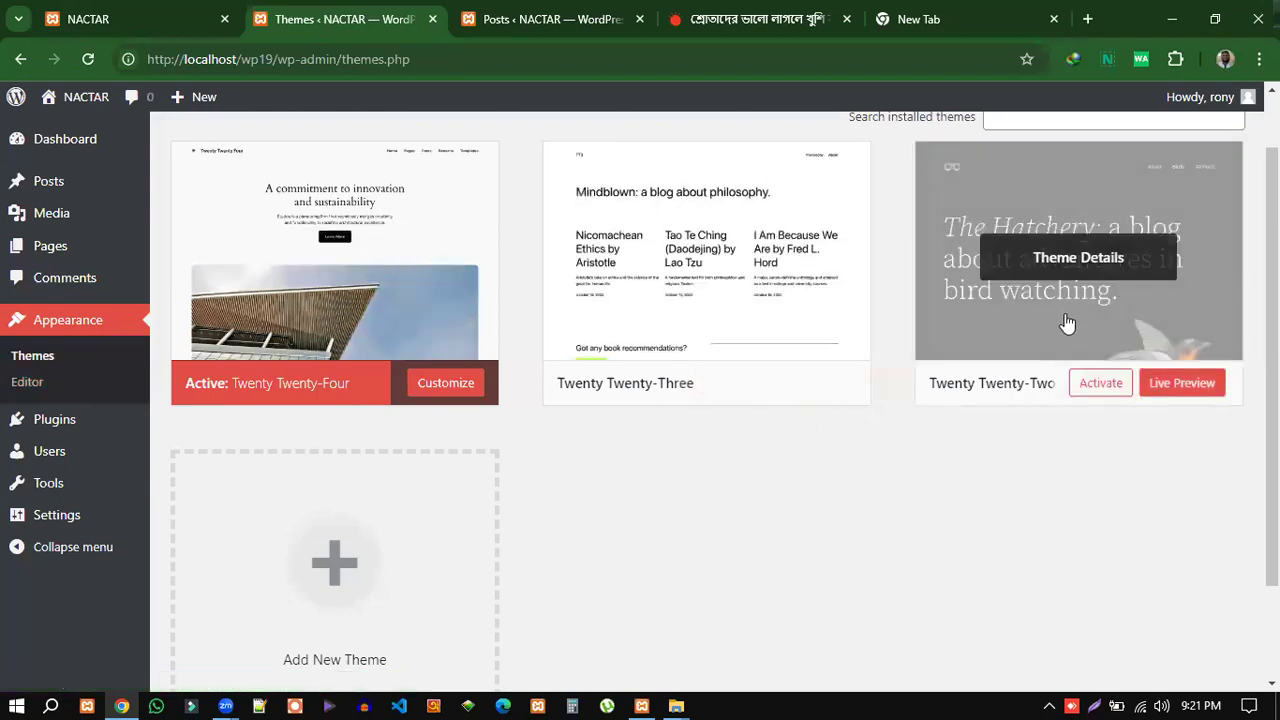
# Activate the Twenty Twenty-Two theme and check the site's front page.
pyautogui.click(1097, 390)
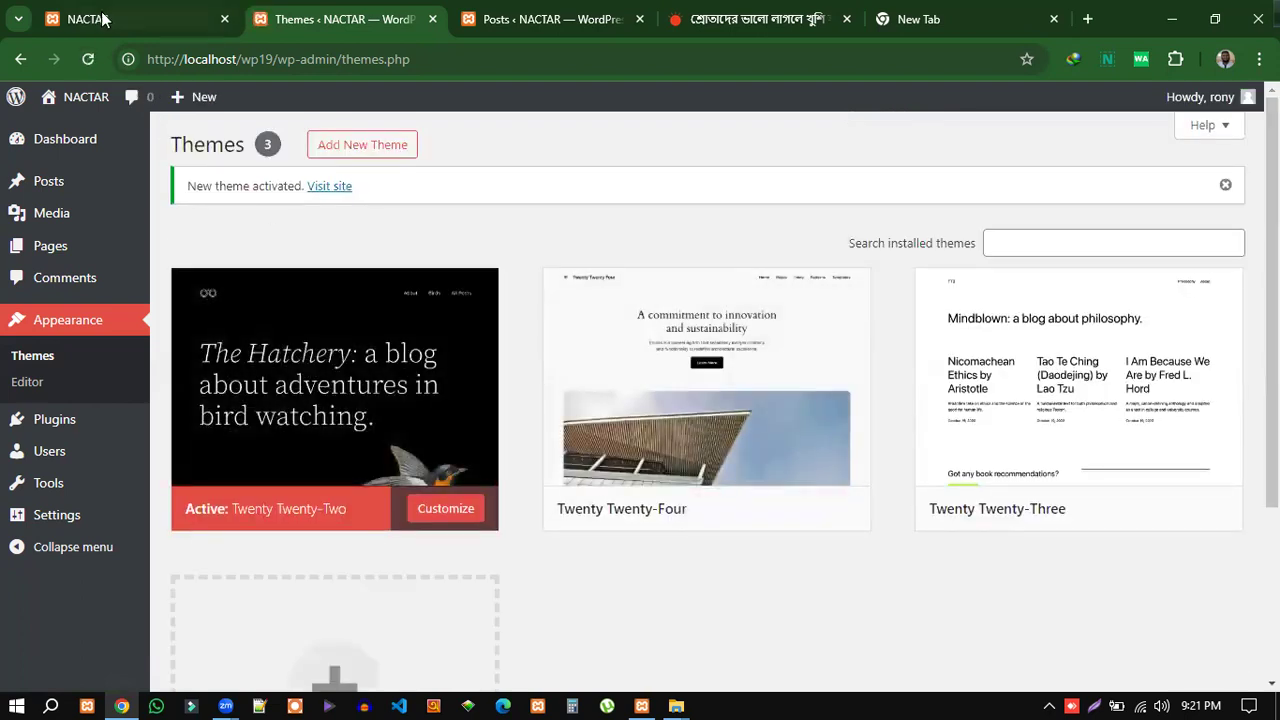
pyautogui.click(170, 19)
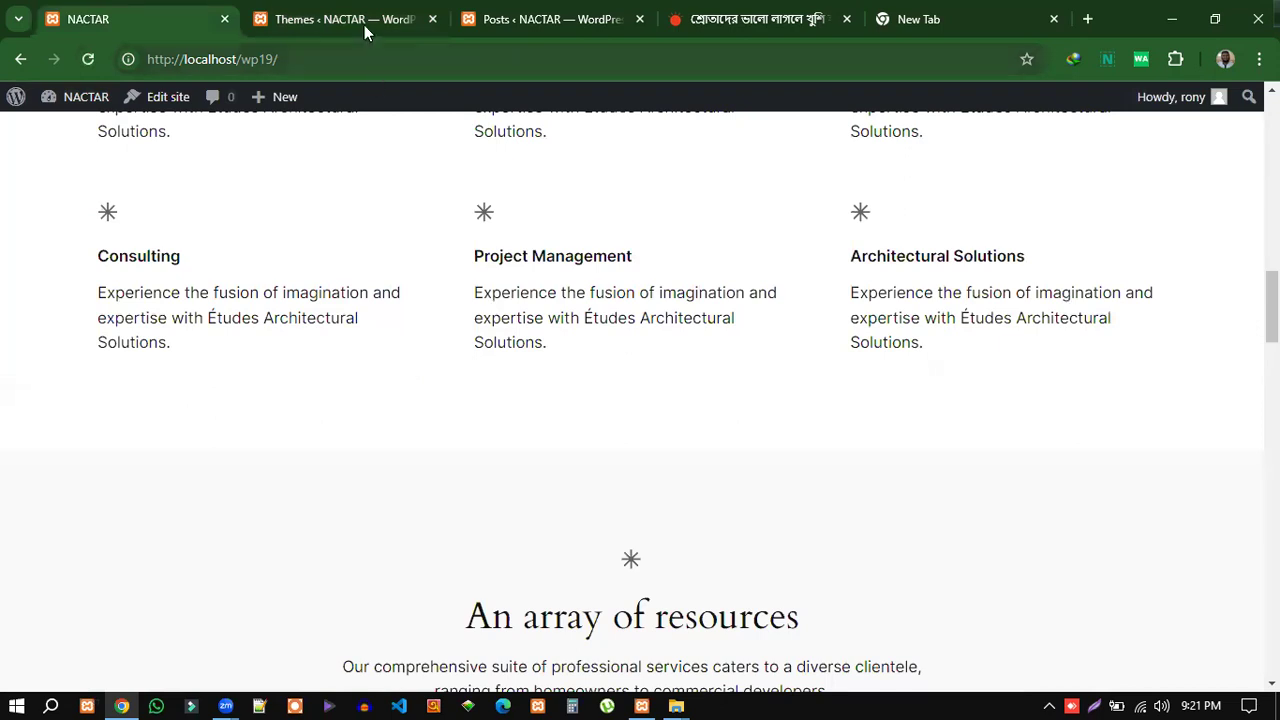
pyautogui.click(364, 25)
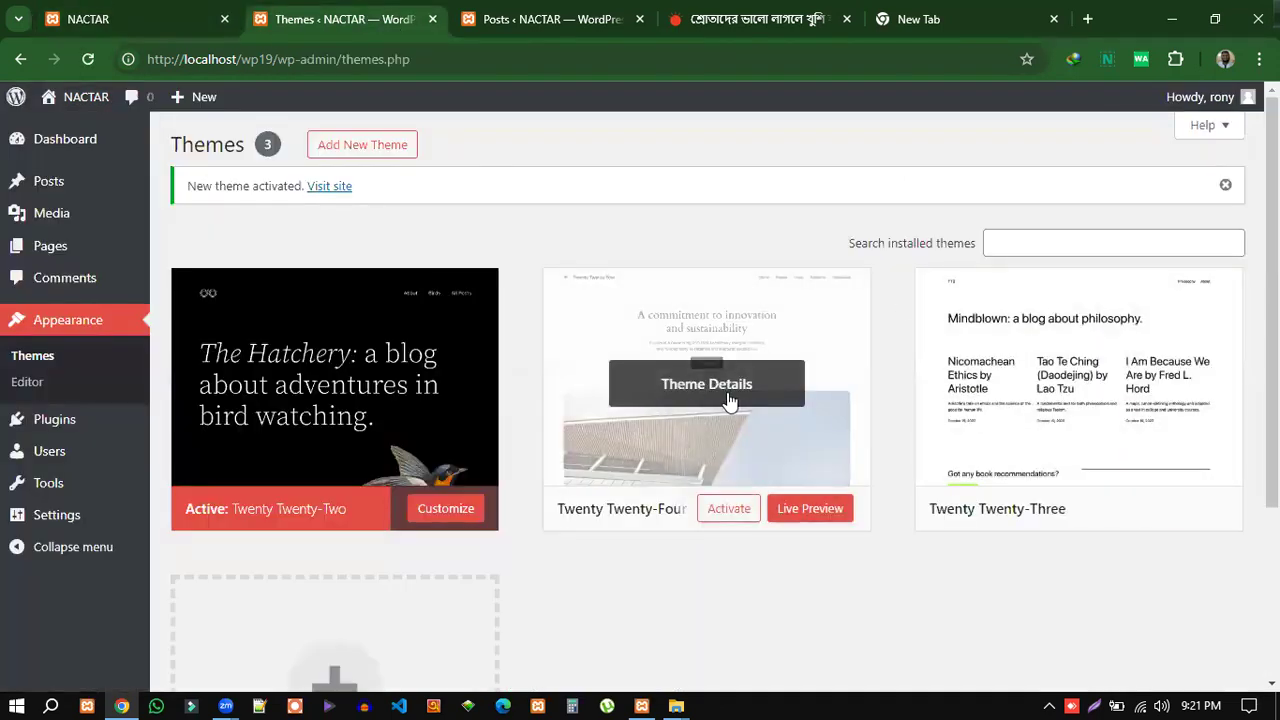
pyautogui.click(133, 25)
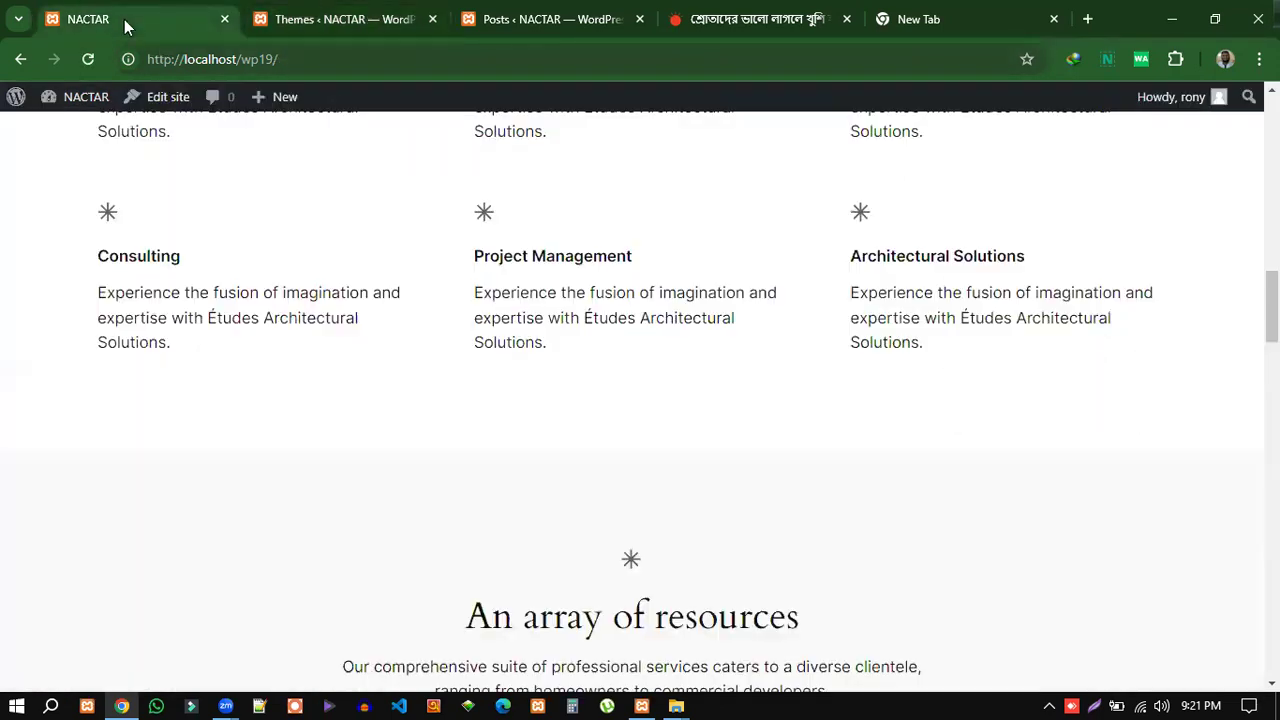
pyautogui.click(281, 59)
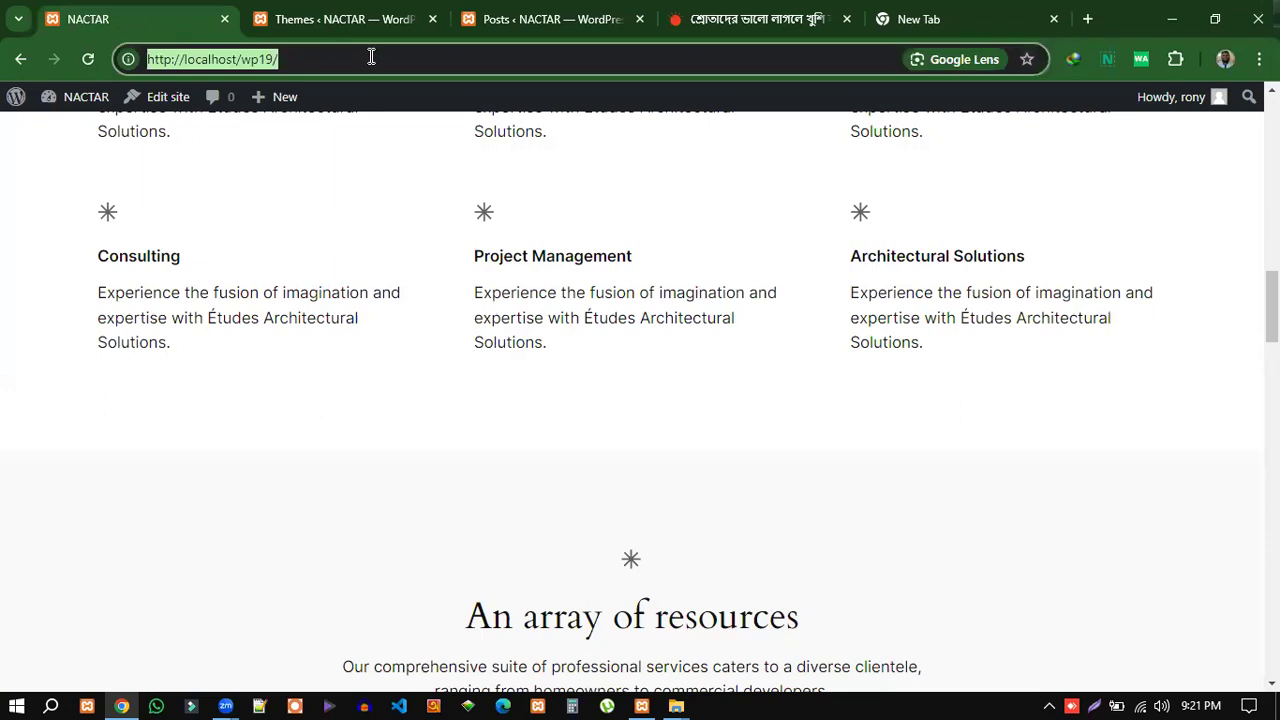
# Reload localhost/wp19 and look over the front page's Hello world! post under the bird header.
pyautogui.press('Return')
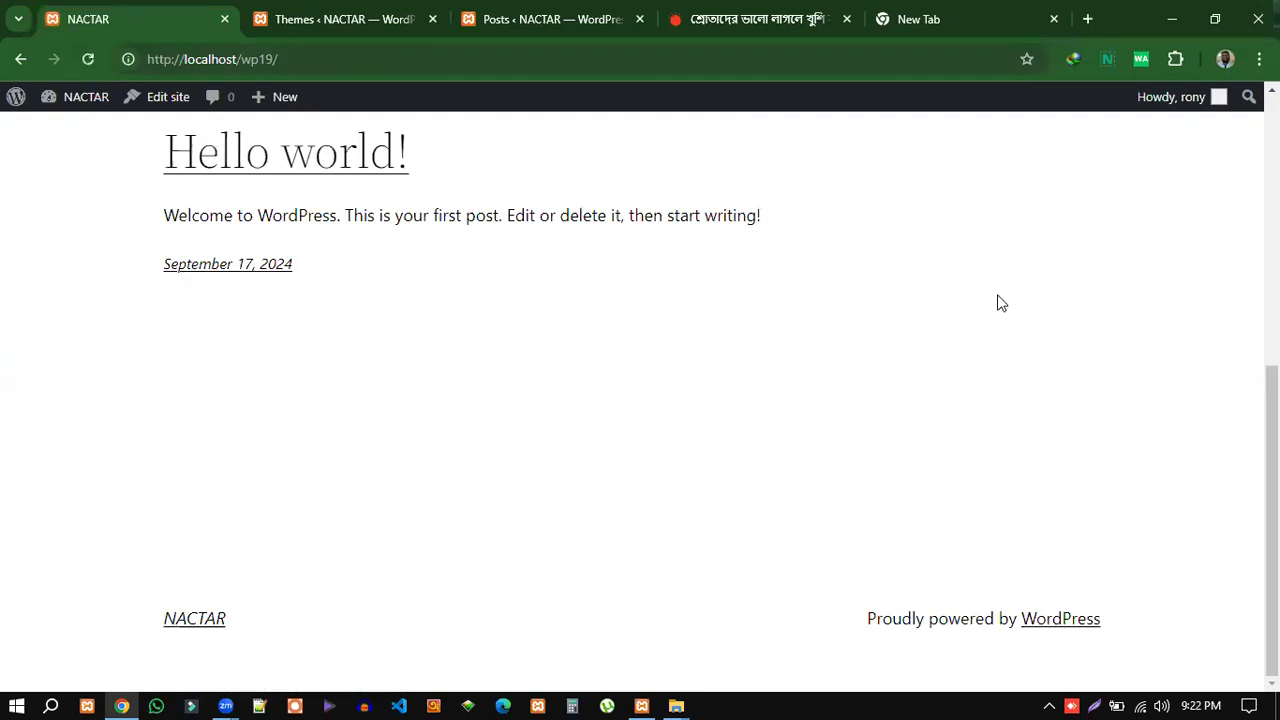
pyautogui.scroll(5, 1010, 318)
pyautogui.scroll(-5, 1012, 318)
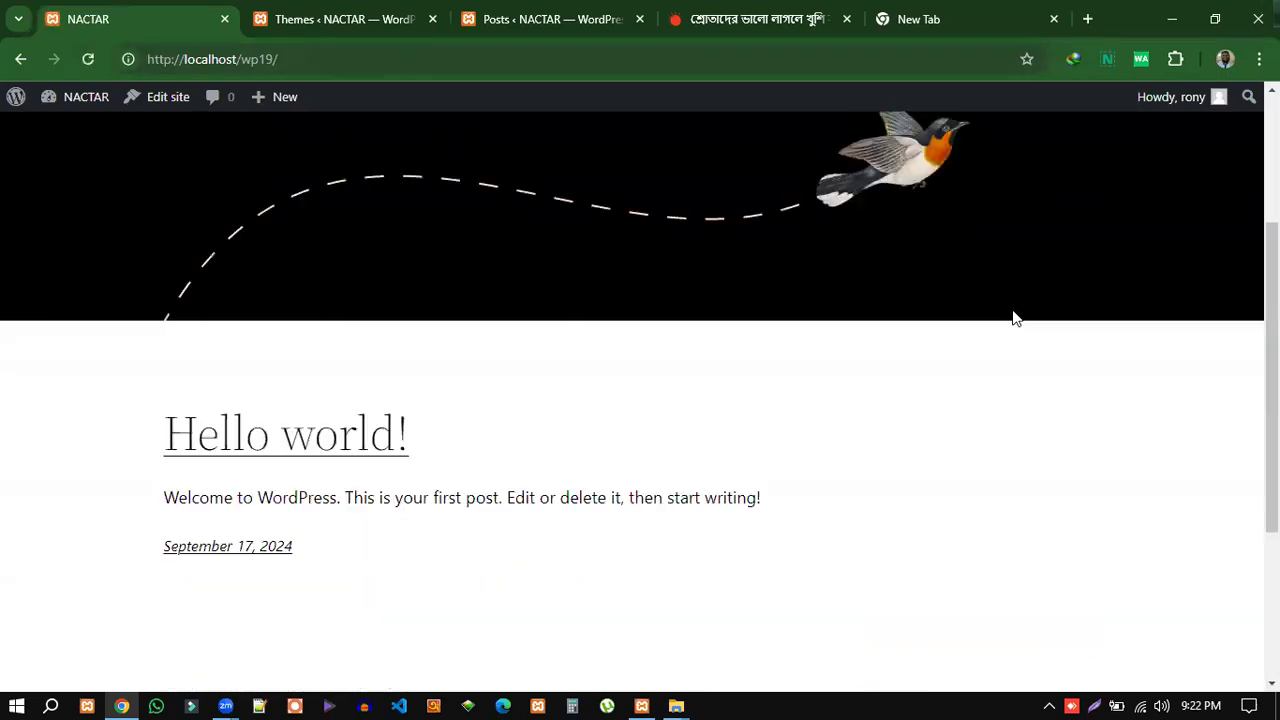
pyautogui.scroll(5, 1103, 420)
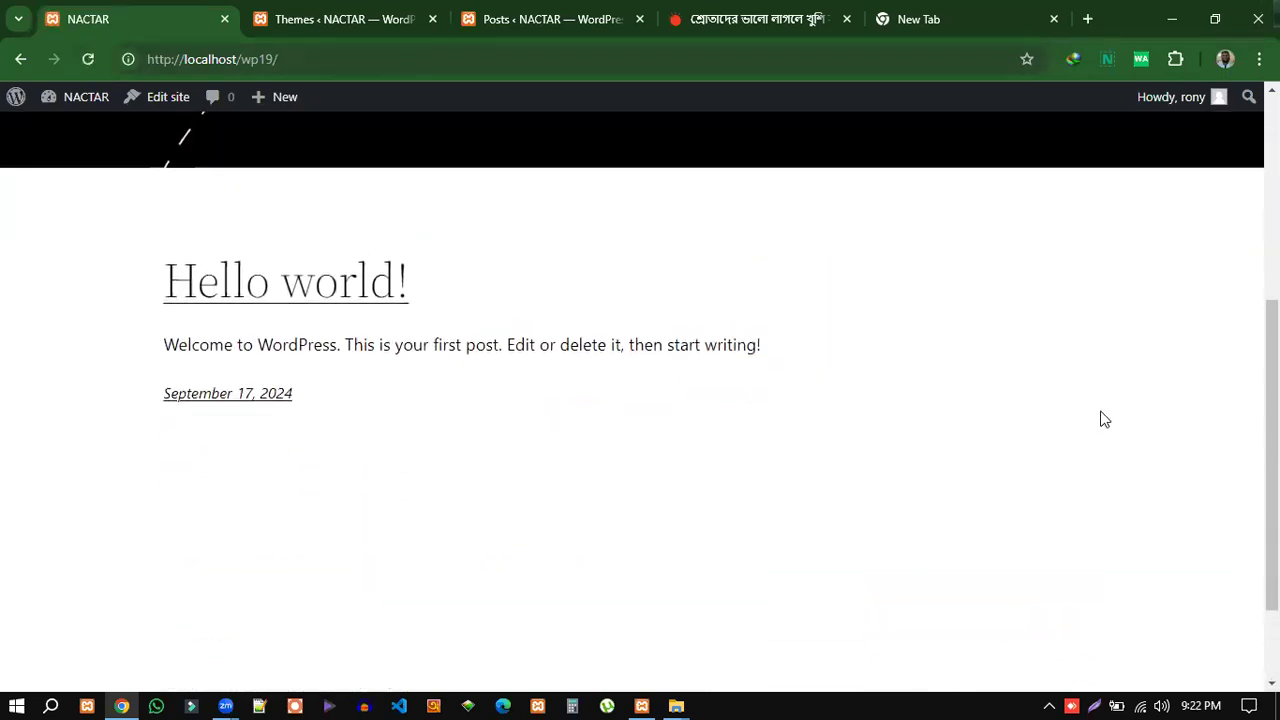
# Return to the Themes admin page listing Twenty Twenty-Two as active.
pyautogui.click(367, 20)
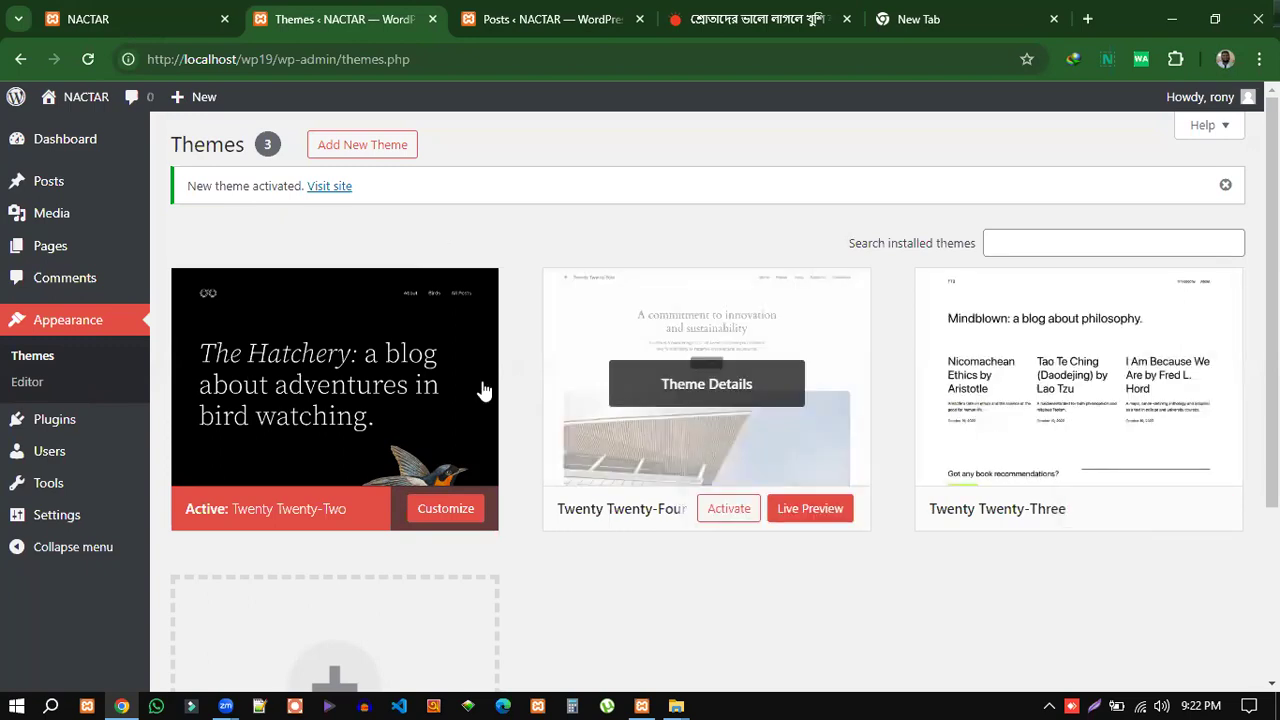
pyautogui.scroll(-1, 985, 576)
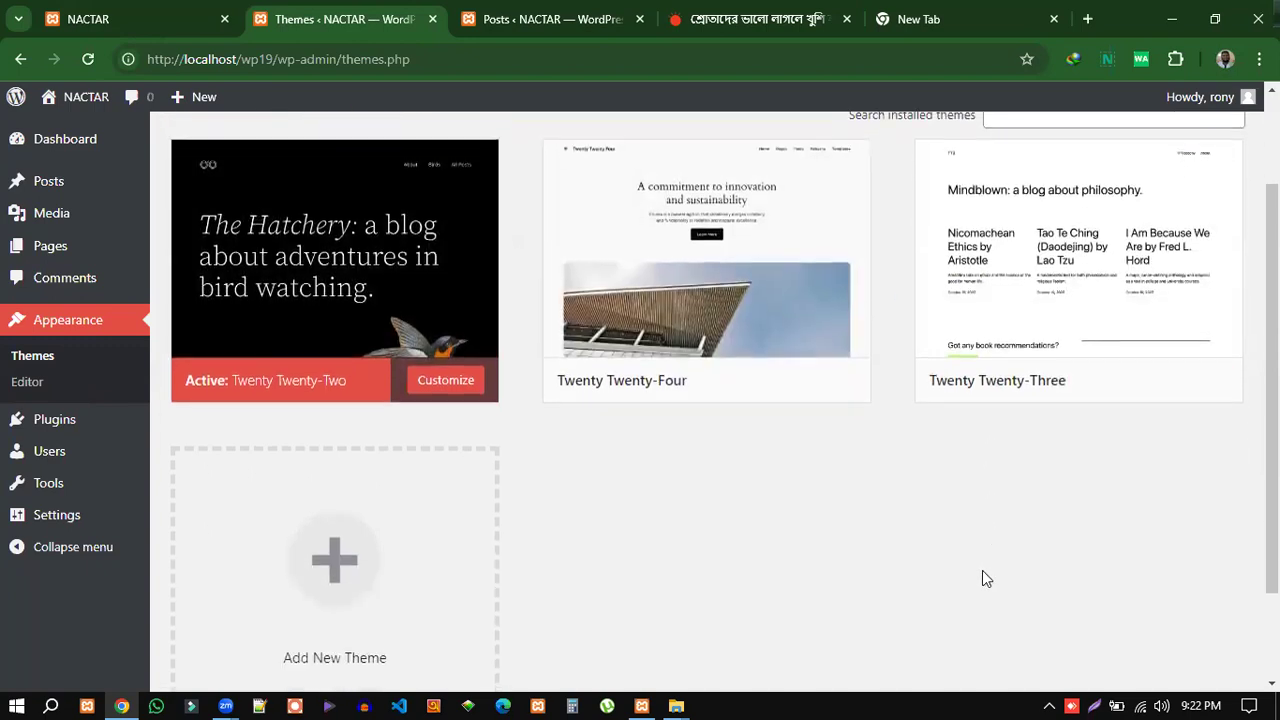
pyautogui.scroll(-1, 980, 575)
pyautogui.scroll(2, 977, 571)
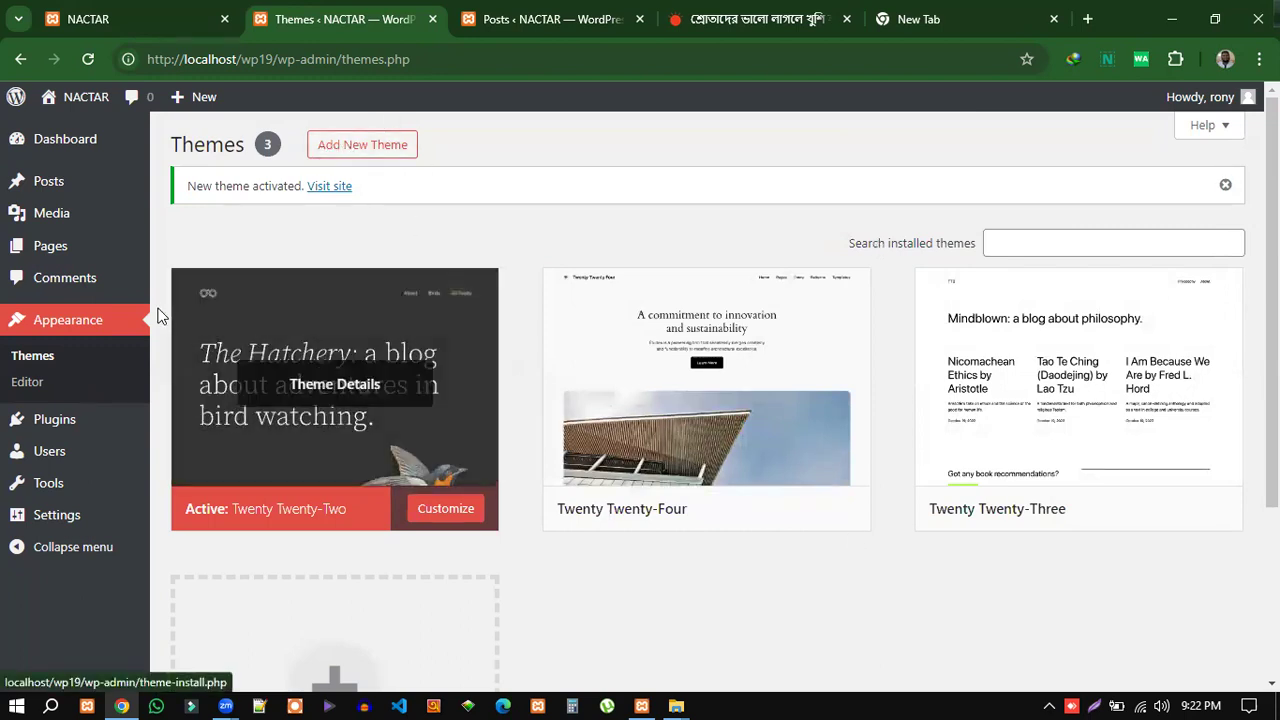
pyautogui.click(362, 147)
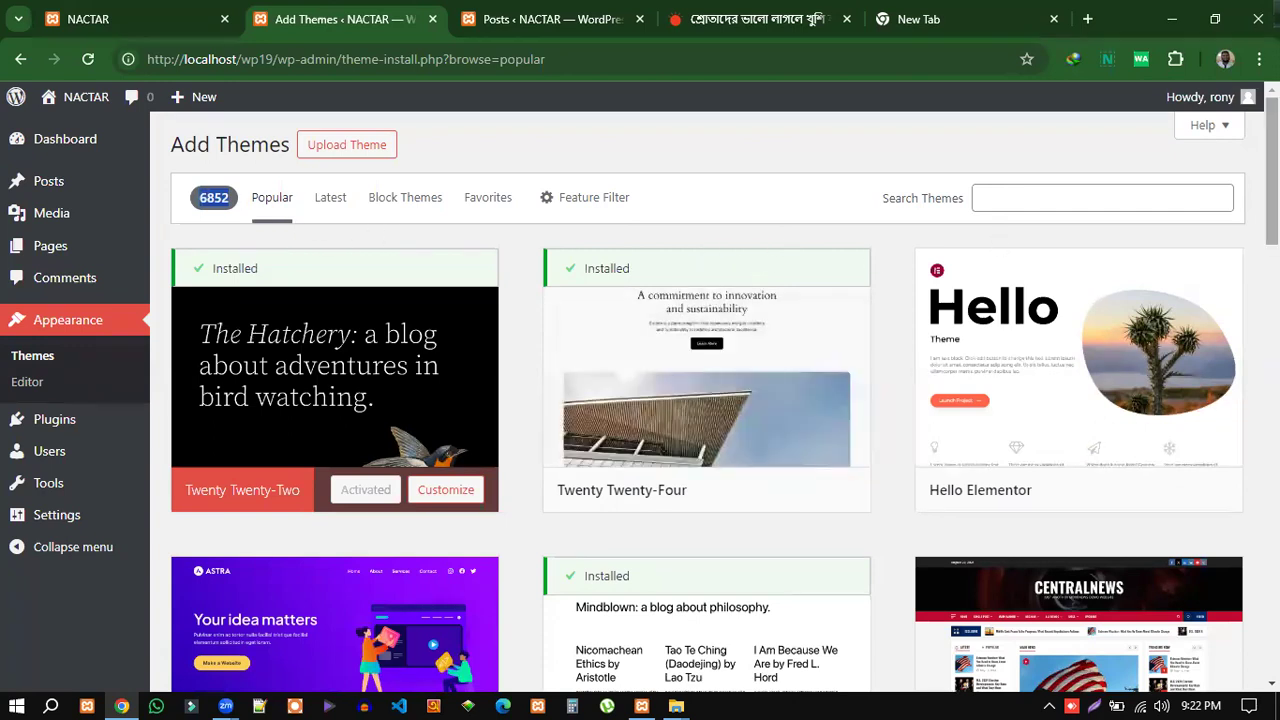
pyautogui.scroll(-4, 707, 400)
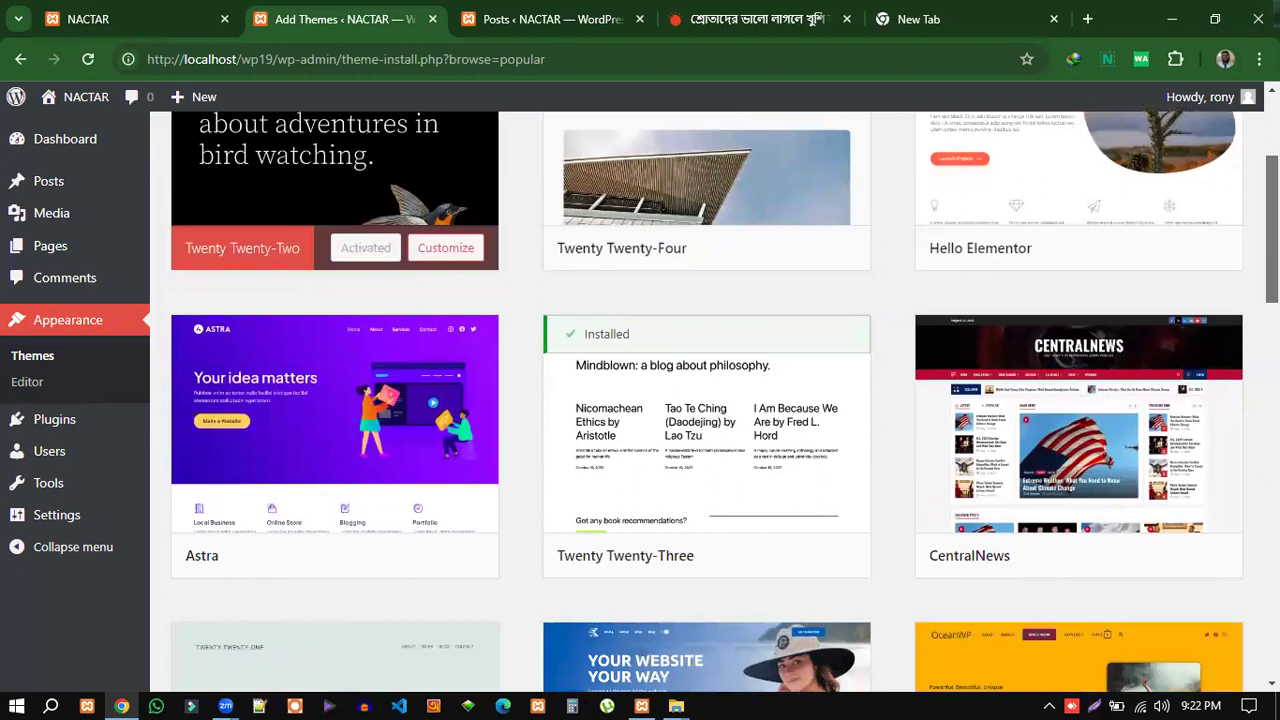
pyautogui.scroll(-6, 707, 400)
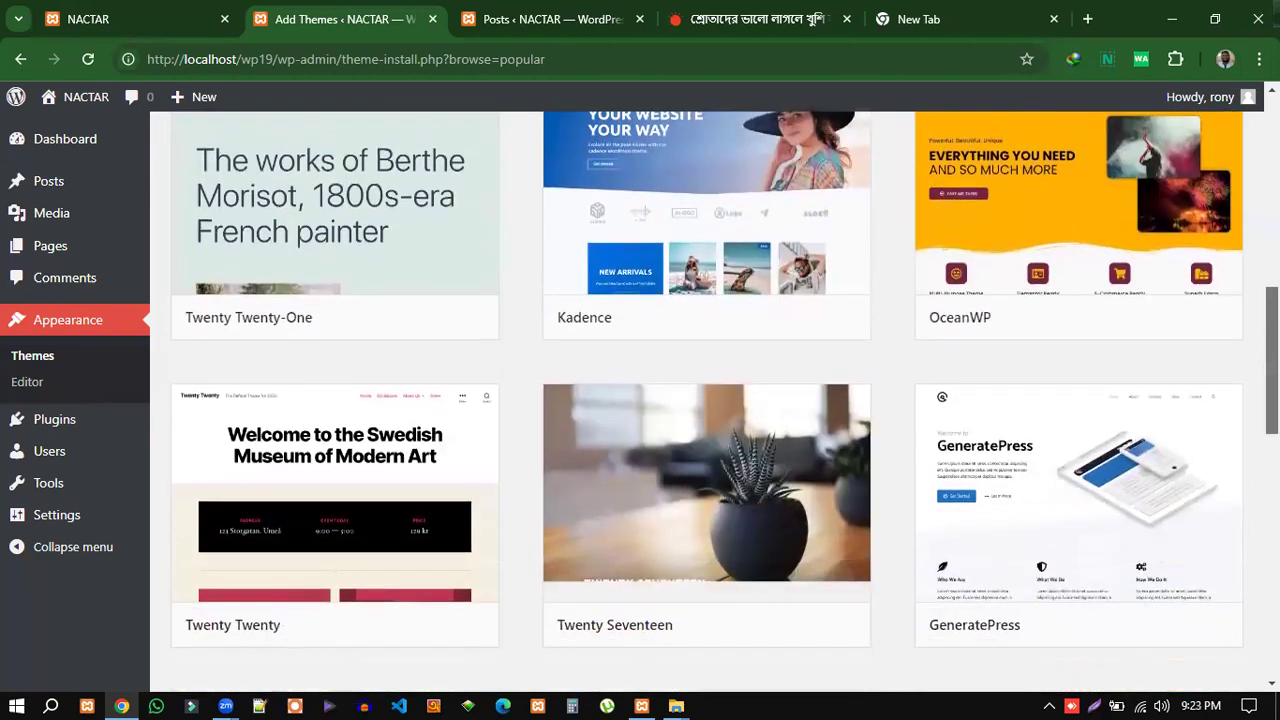
pyautogui.scroll(-1, 707, 400)
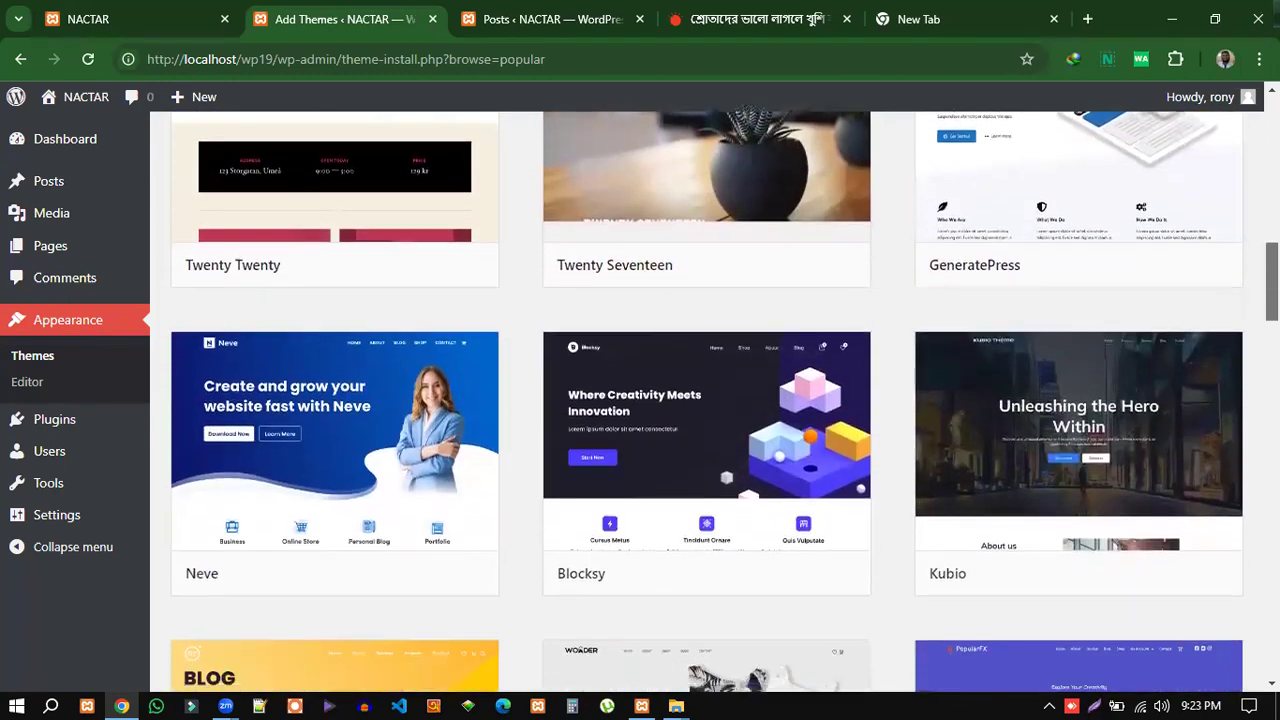
pyautogui.scroll(-7, 1025, 505)
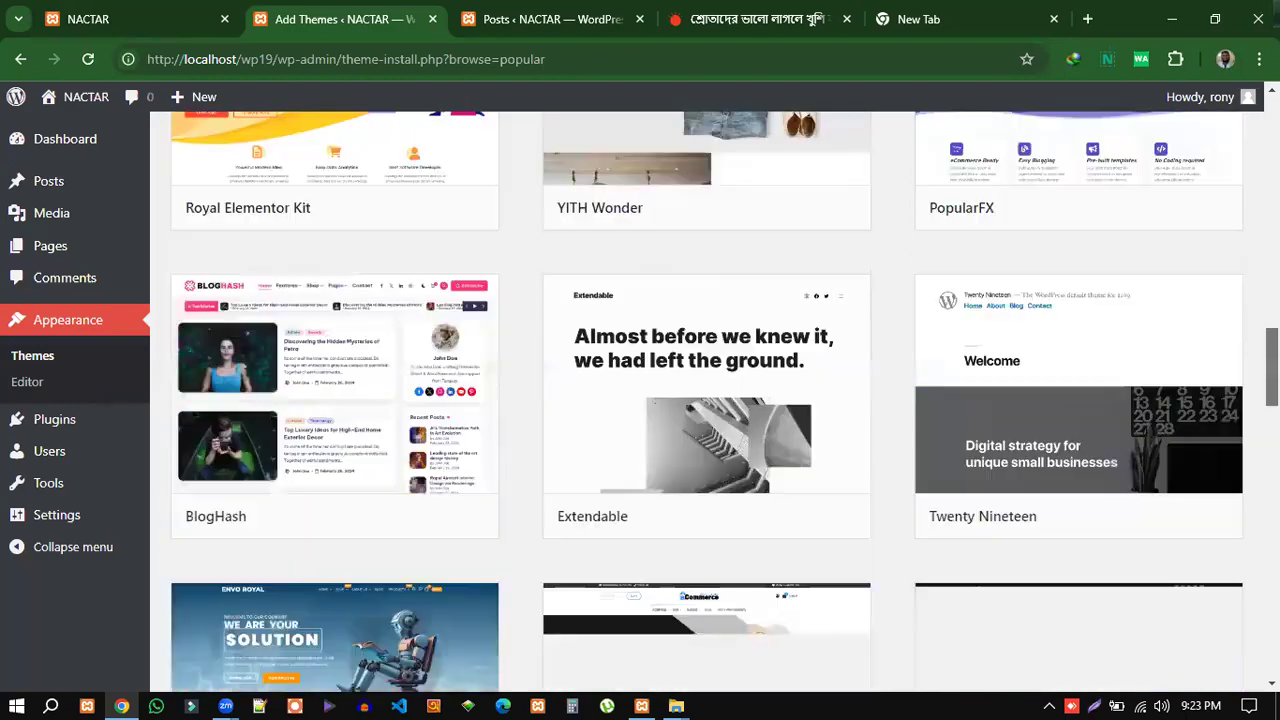
pyautogui.scroll(3, 1025, 505)
pyautogui.scroll(10, 1025, 505)
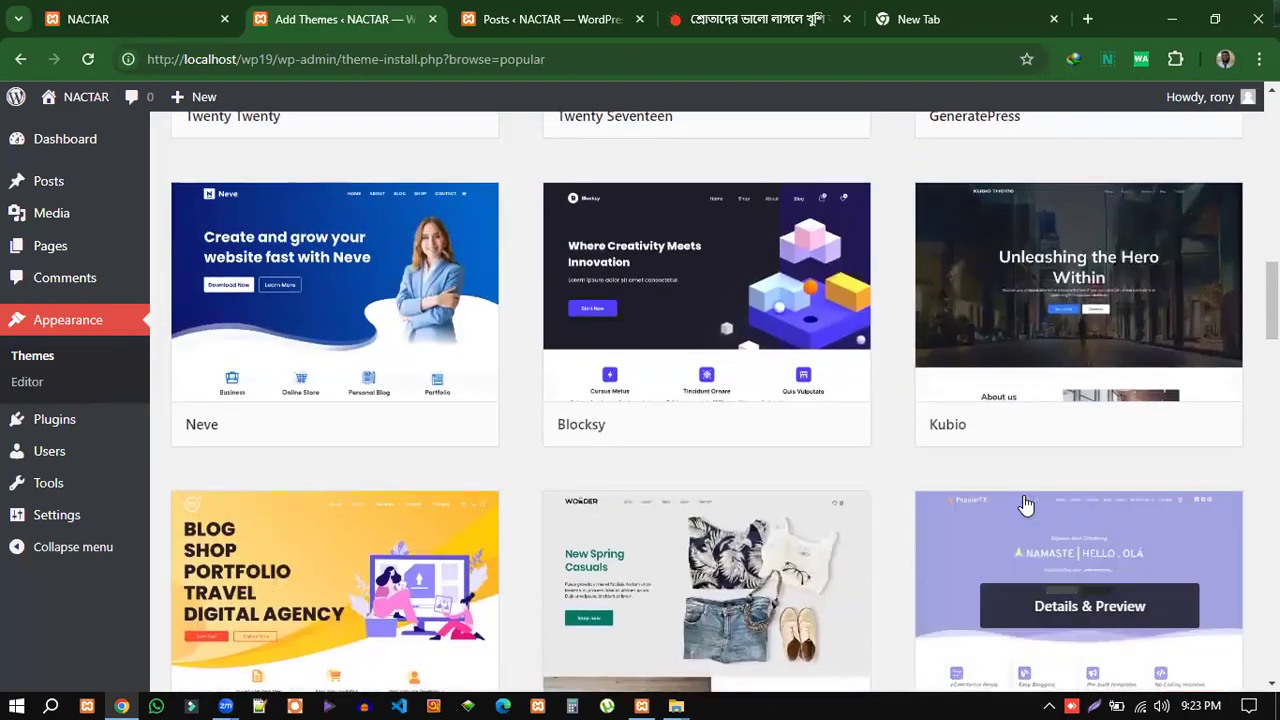
pyautogui.scroll(6, 1028, 500)
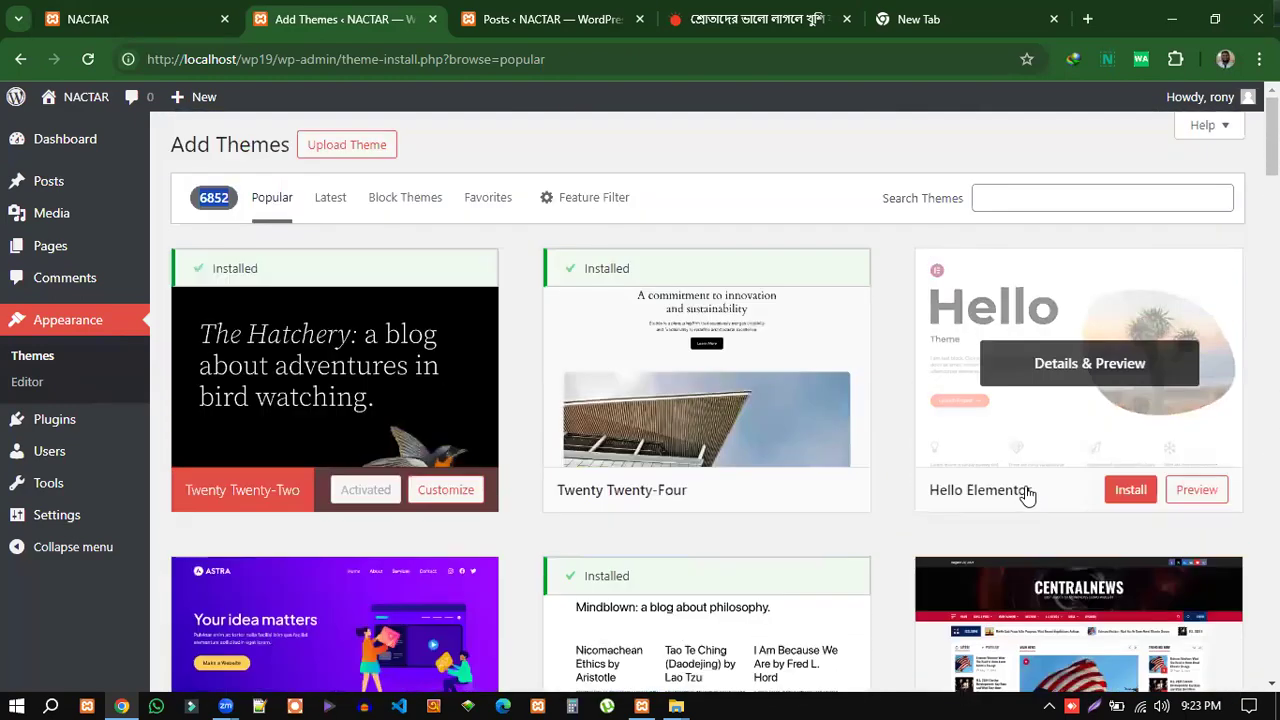
pyautogui.scroll(-2, 1028, 491)
pyautogui.scroll(-2, 1029, 483)
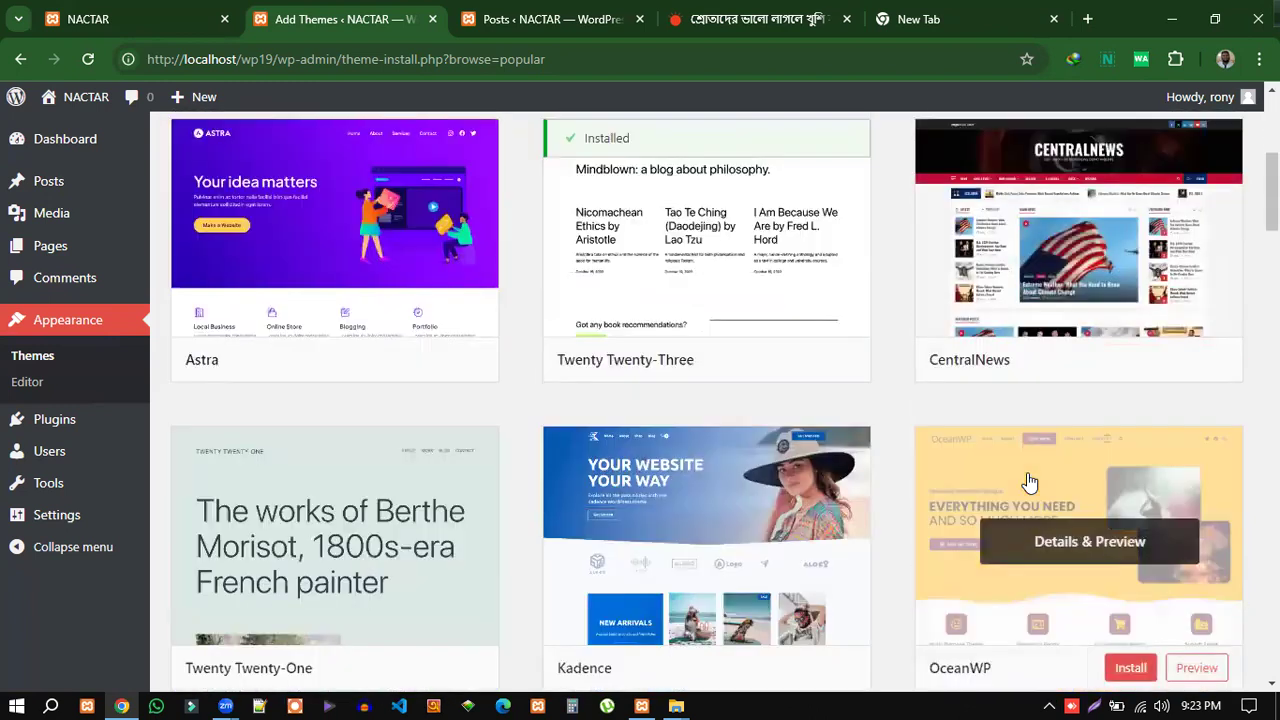
pyautogui.scroll(-2, 1000, 460)
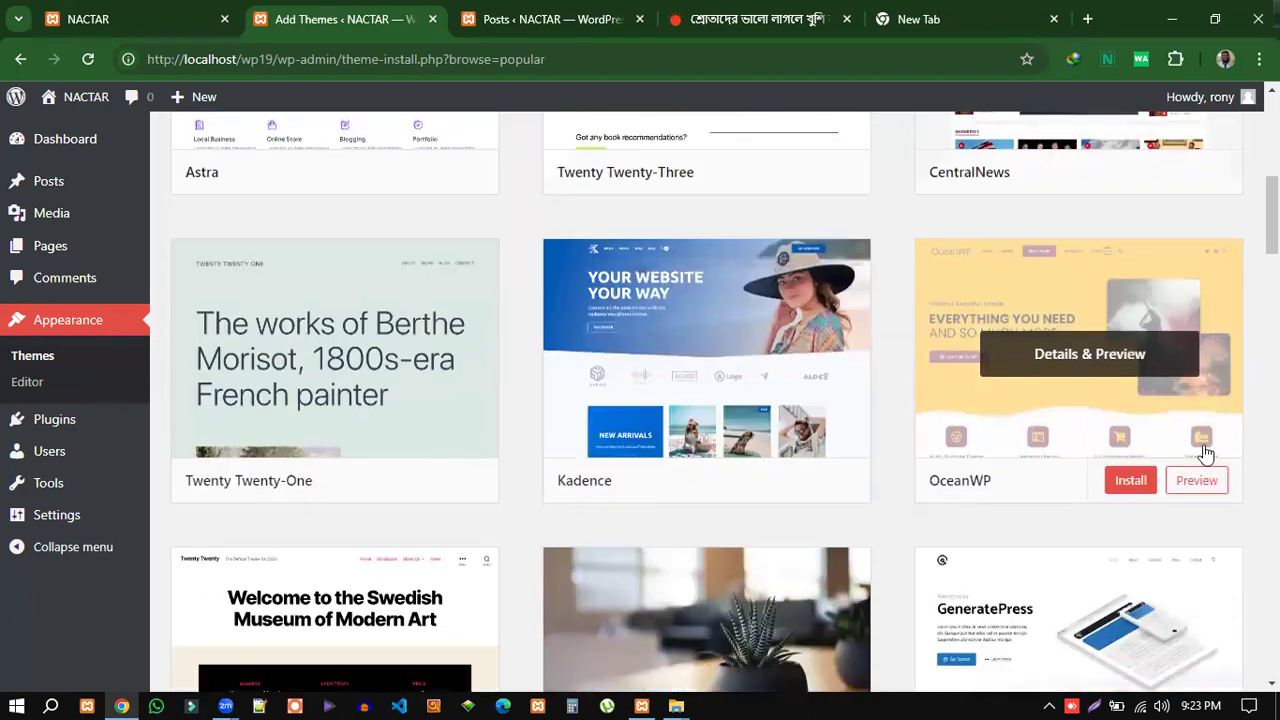
pyautogui.scroll(-7, 1170, 400)
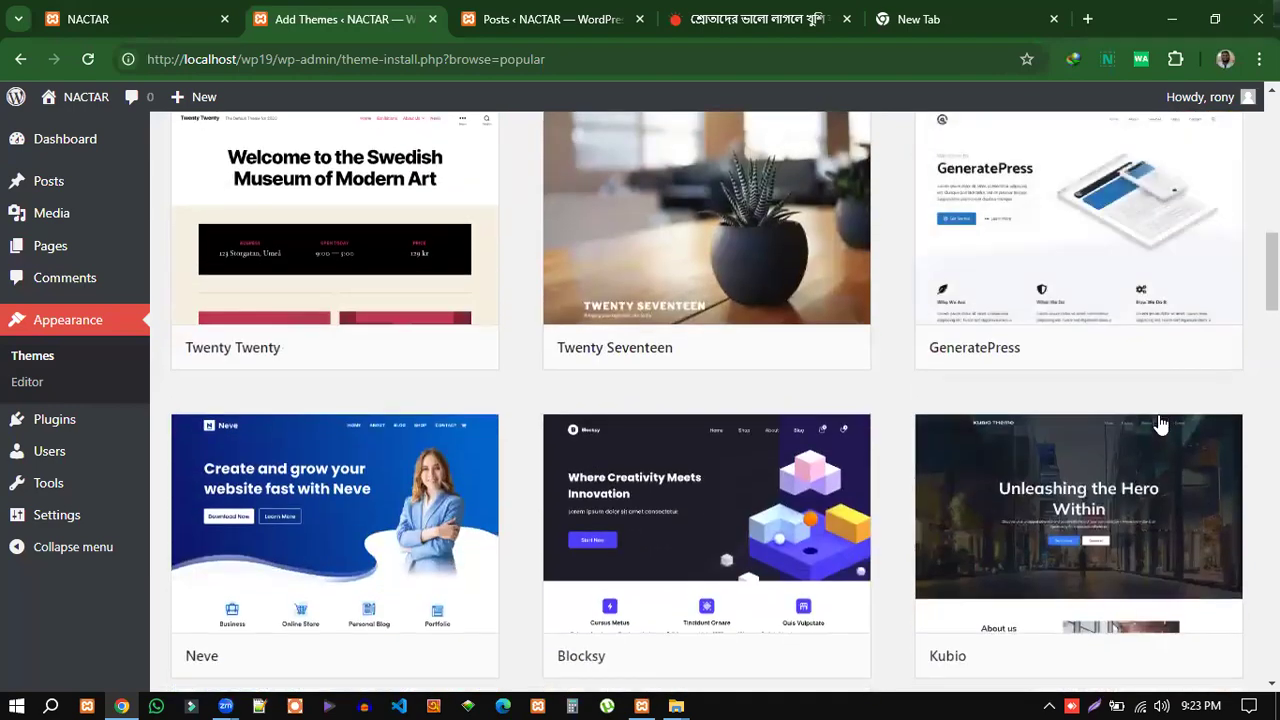
pyautogui.scroll(-3, 1158, 424)
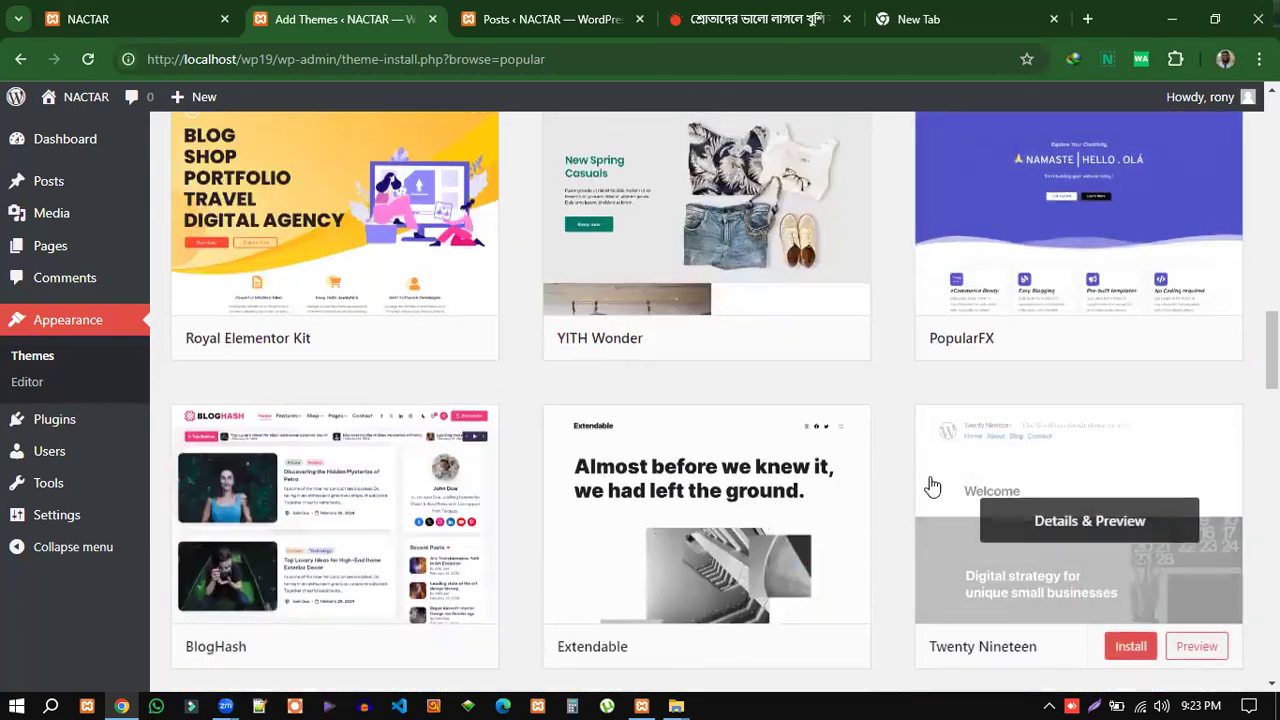
pyautogui.scroll(-2, 675, 470)
pyautogui.scroll(-1, 520, 462)
pyautogui.scroll(-2, 940, 434)
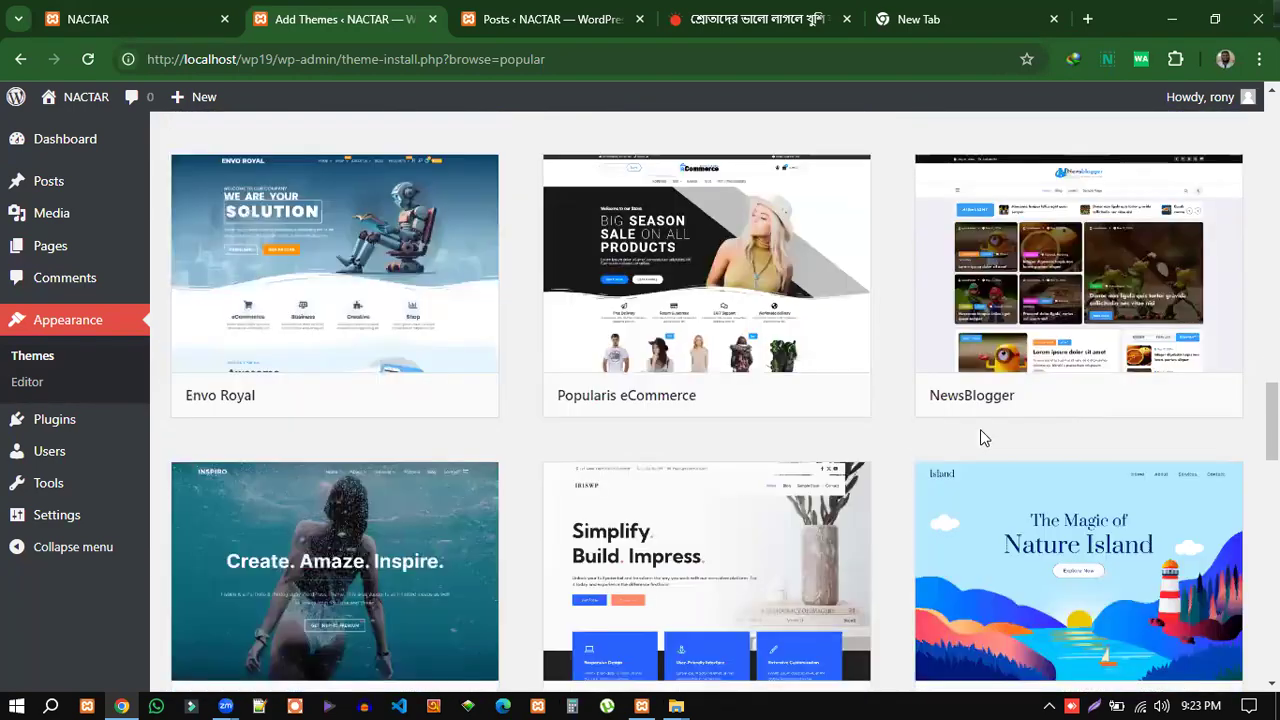
pyautogui.scroll(-8, 1094, 437)
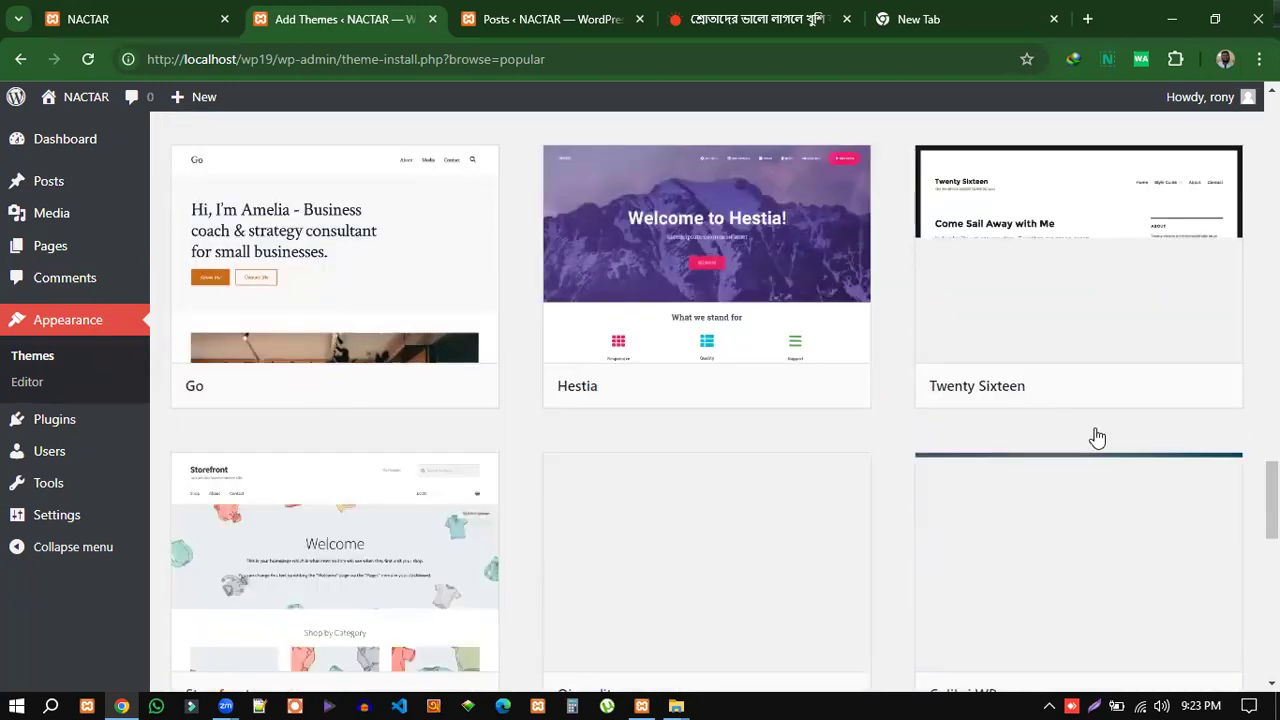
pyautogui.scroll(-4, 1096, 436)
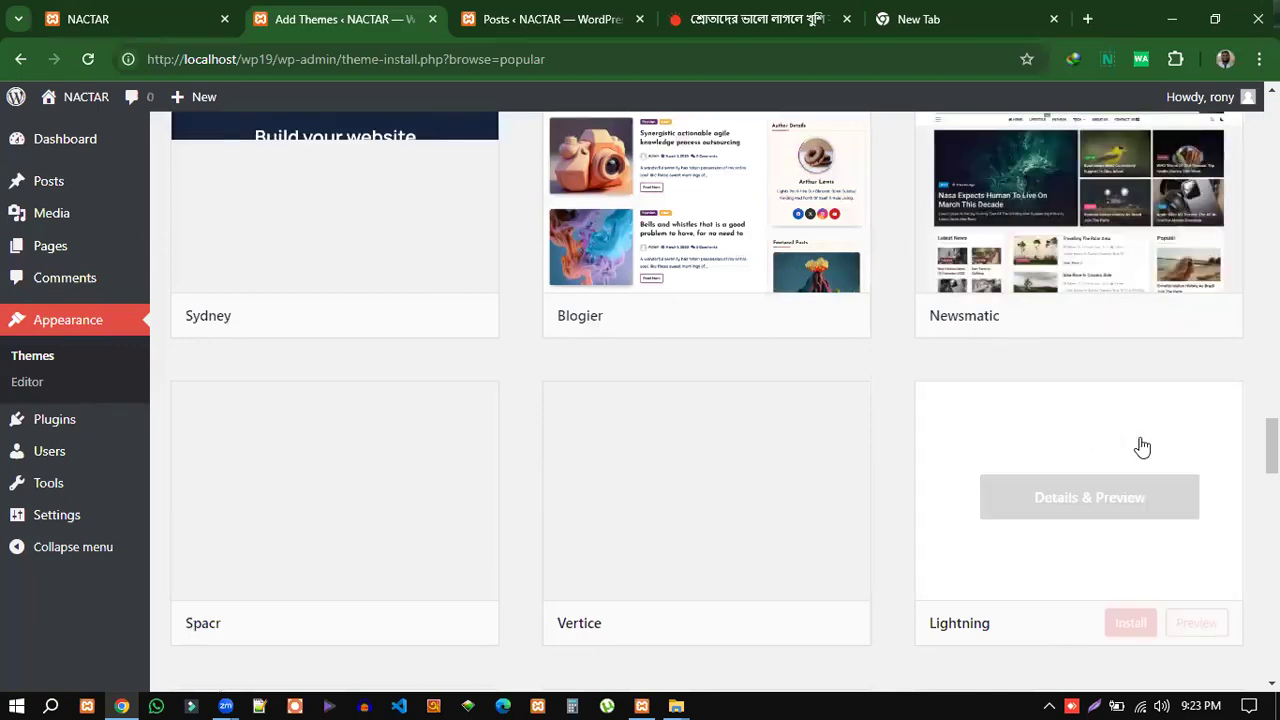
pyautogui.scroll(1, 1220, 458)
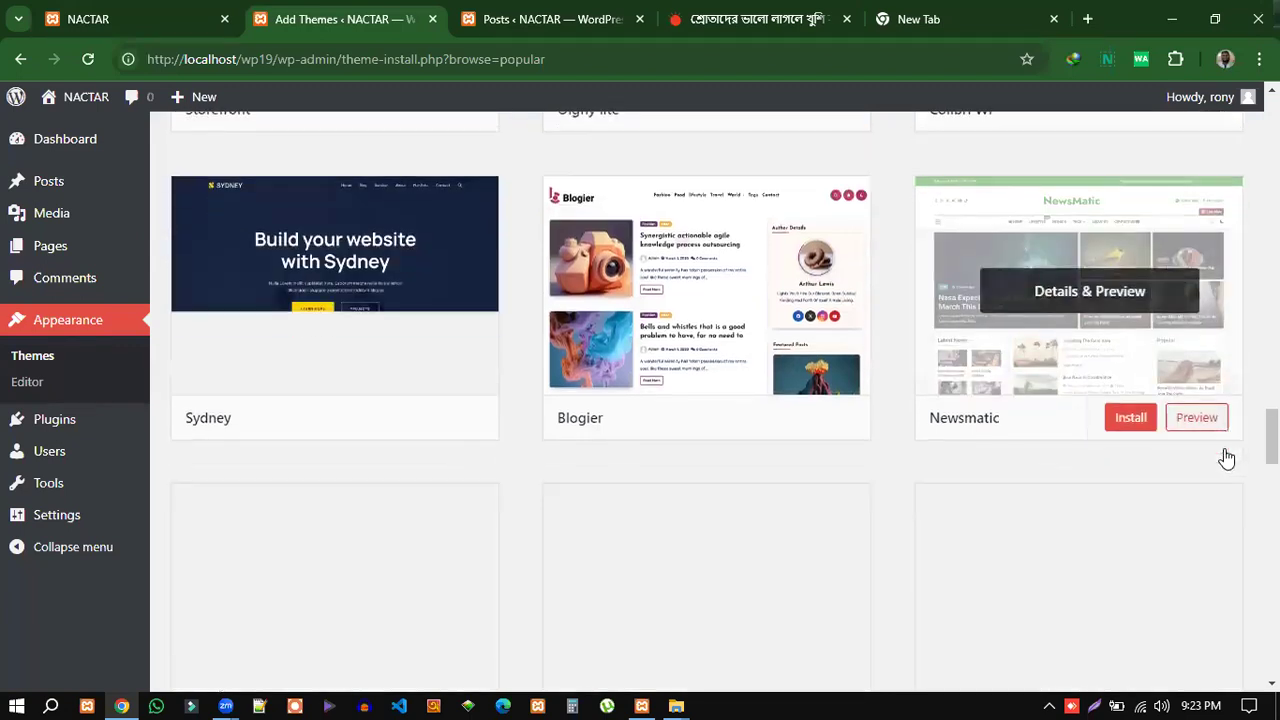
pyautogui.scroll(-2, 1092, 240)
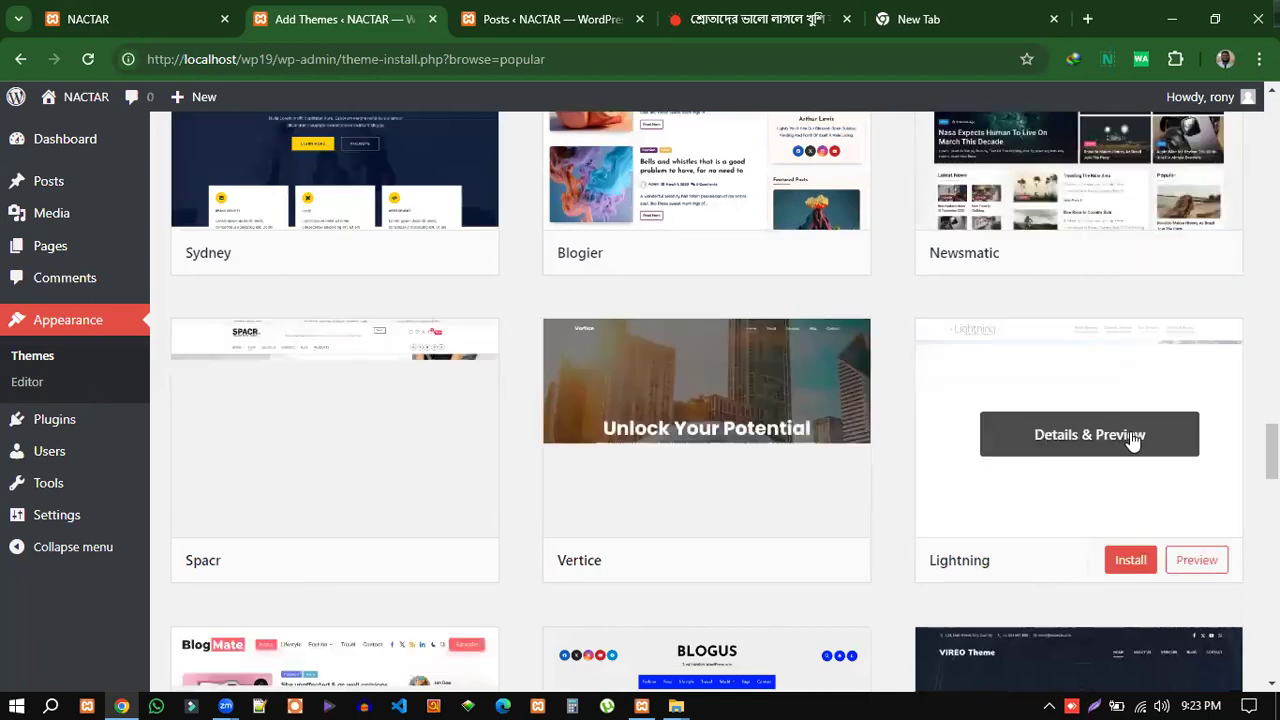
pyautogui.scroll(-5, 1131, 440)
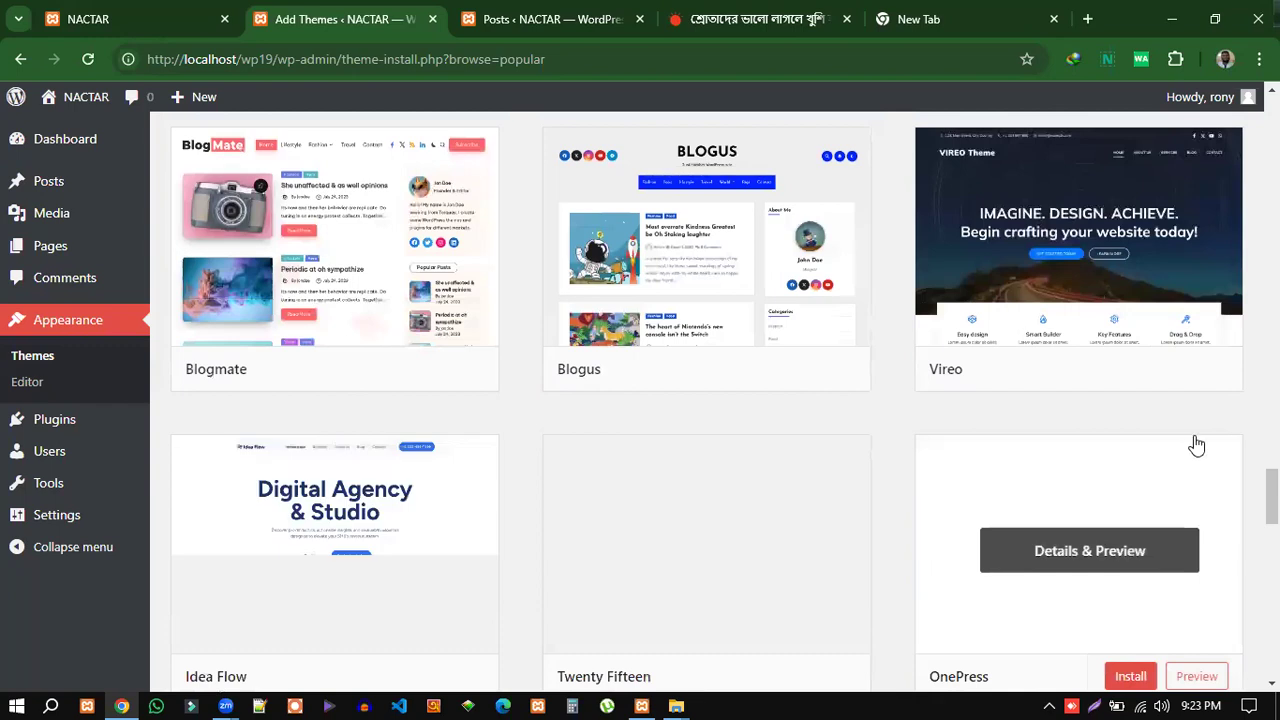
pyautogui.scroll(-2, 1197, 445)
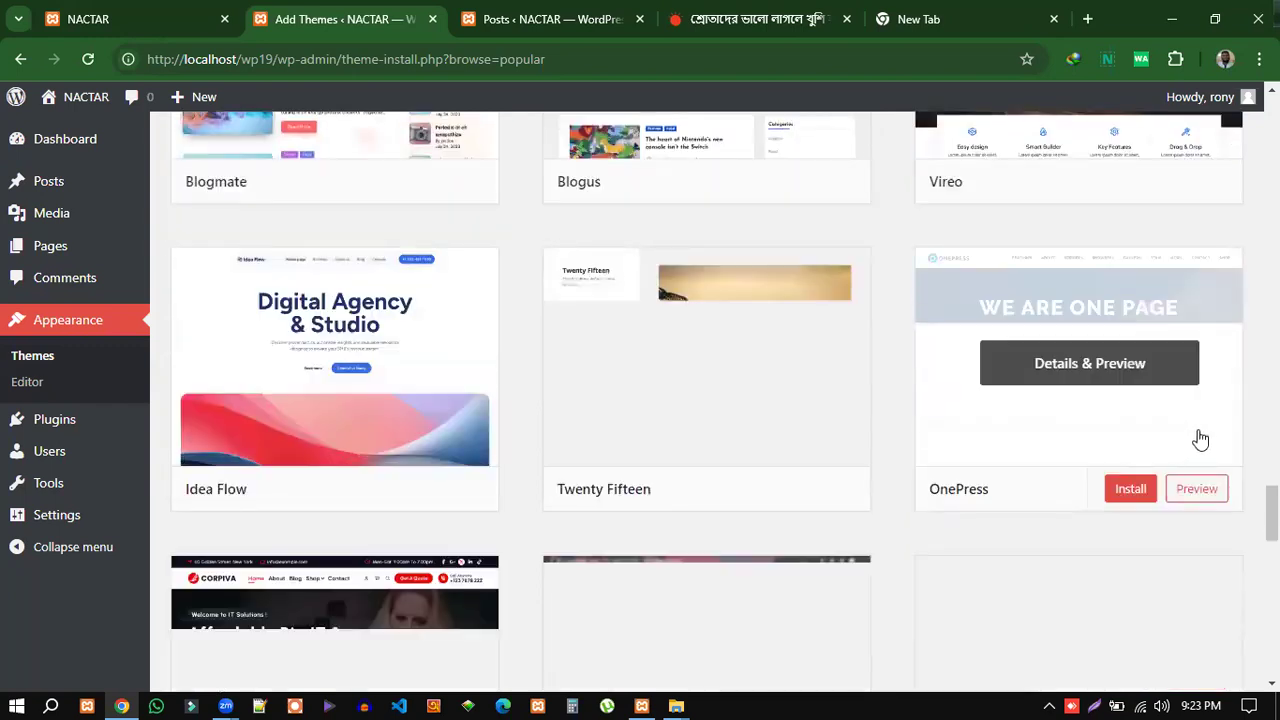
pyautogui.scroll(-1, 1200, 440)
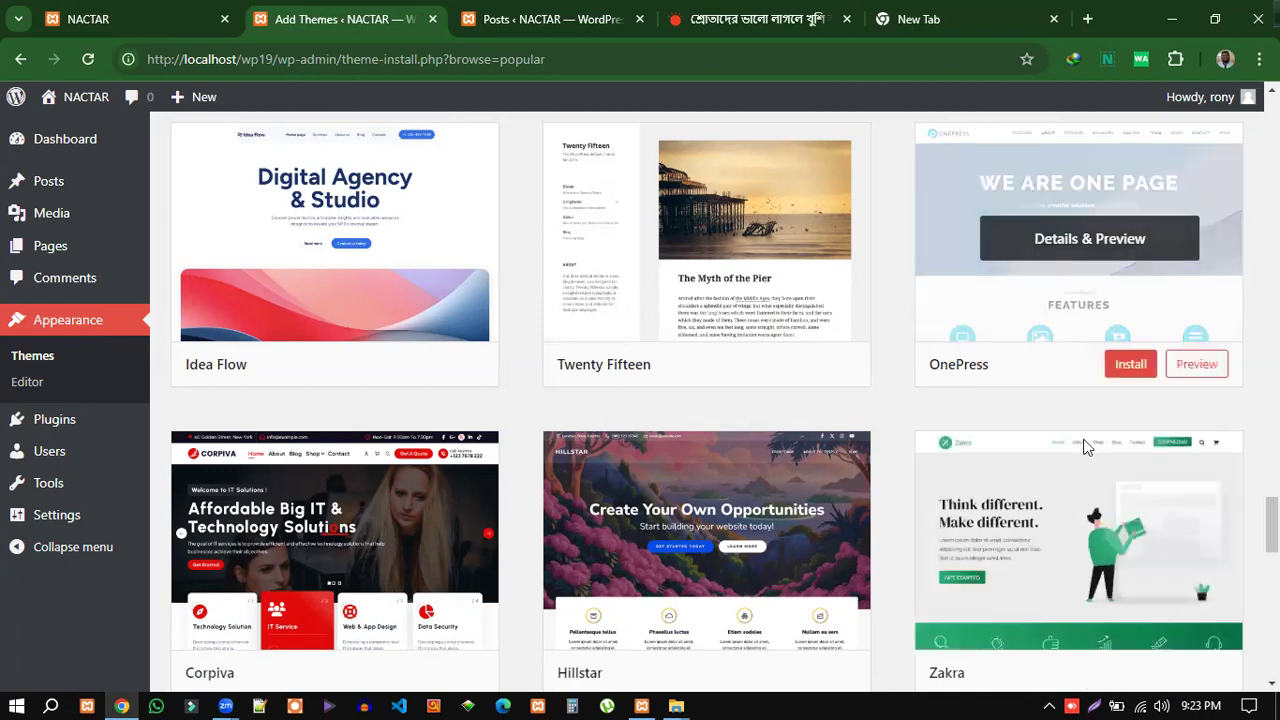
pyautogui.scroll(1, 1023, 447)
pyautogui.scroll(8, 1024, 445)
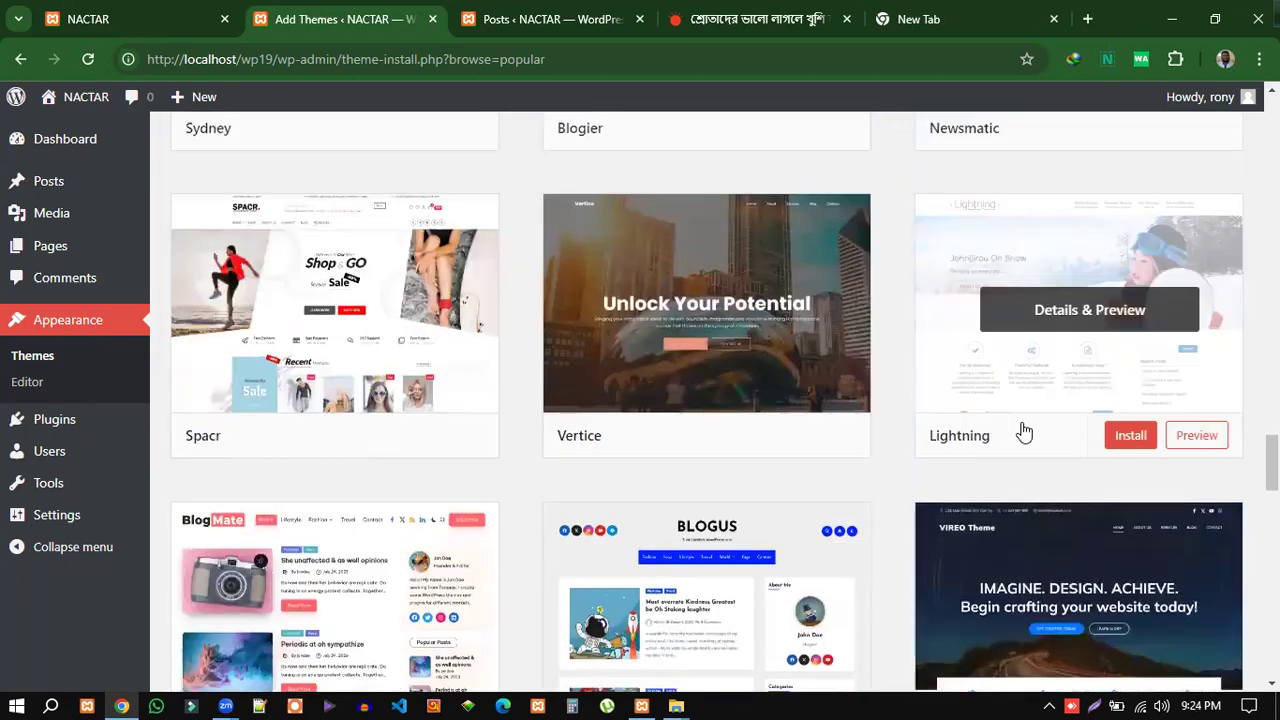
pyautogui.scroll(9, 714, 332)
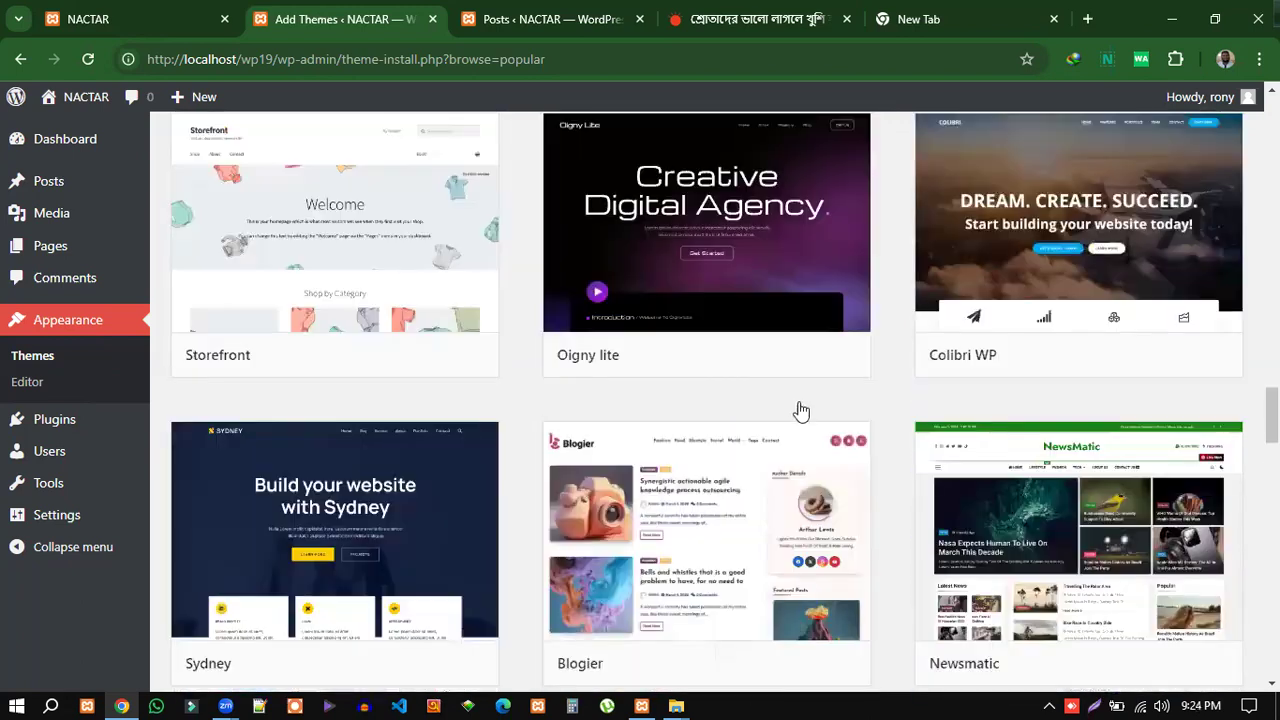
pyautogui.scroll(11, 1091, 497)
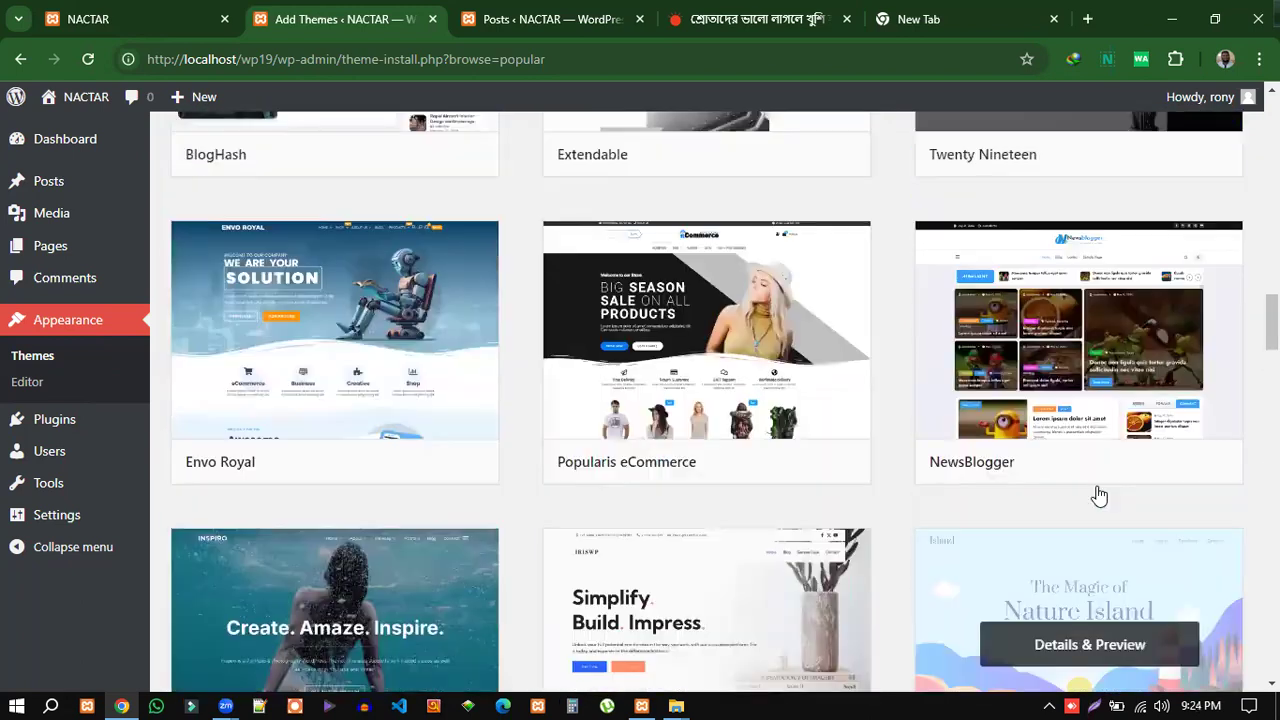
pyautogui.scroll(3, 1099, 494)
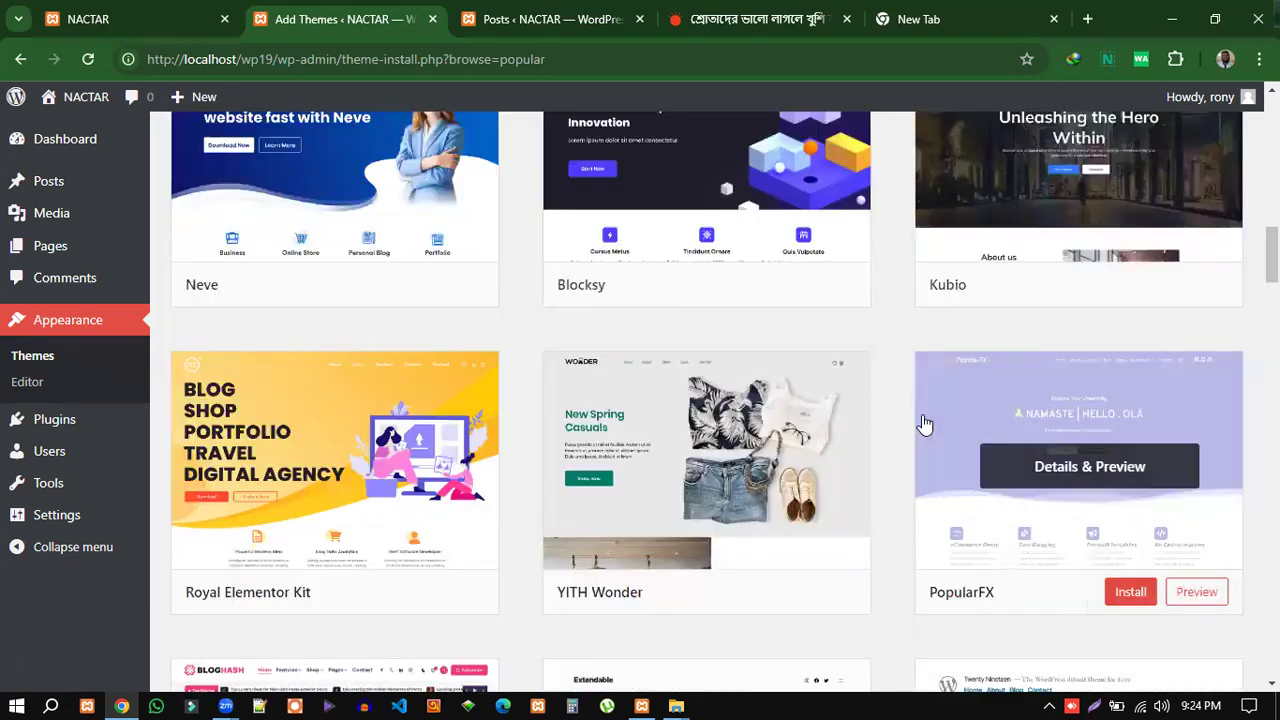
pyautogui.scroll(7, 873, 432)
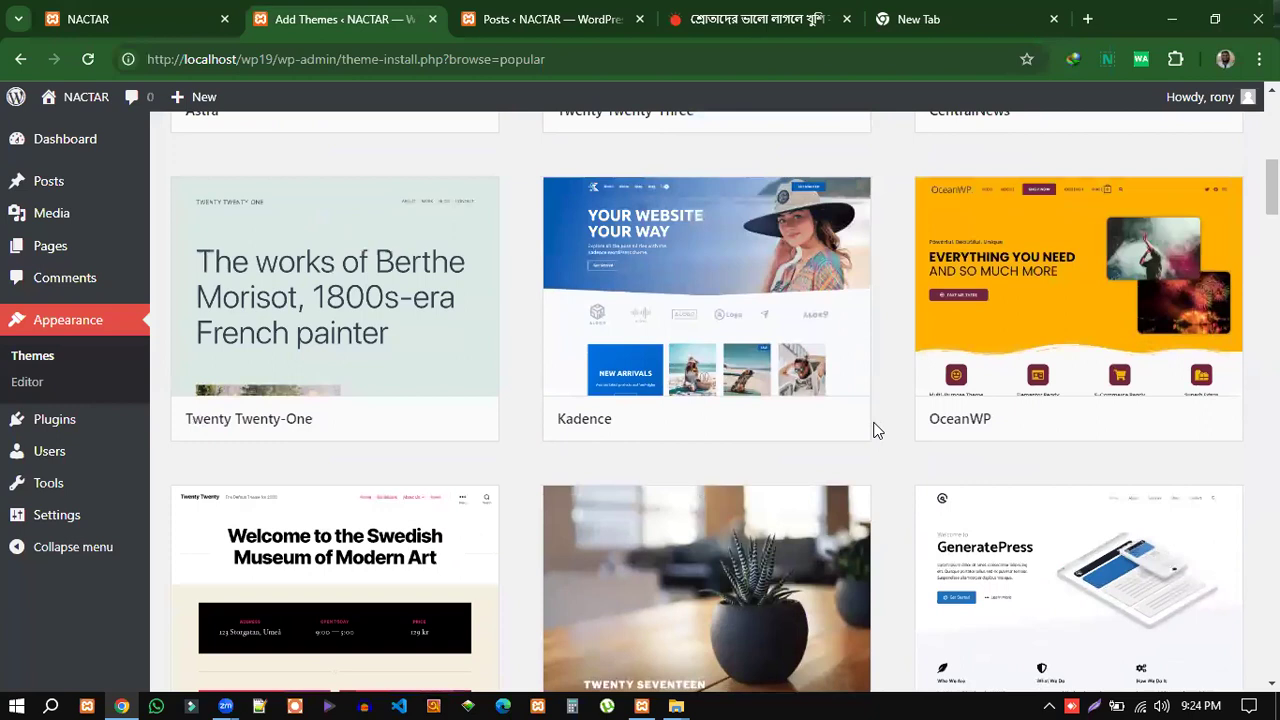
pyautogui.scroll(4, 876, 430)
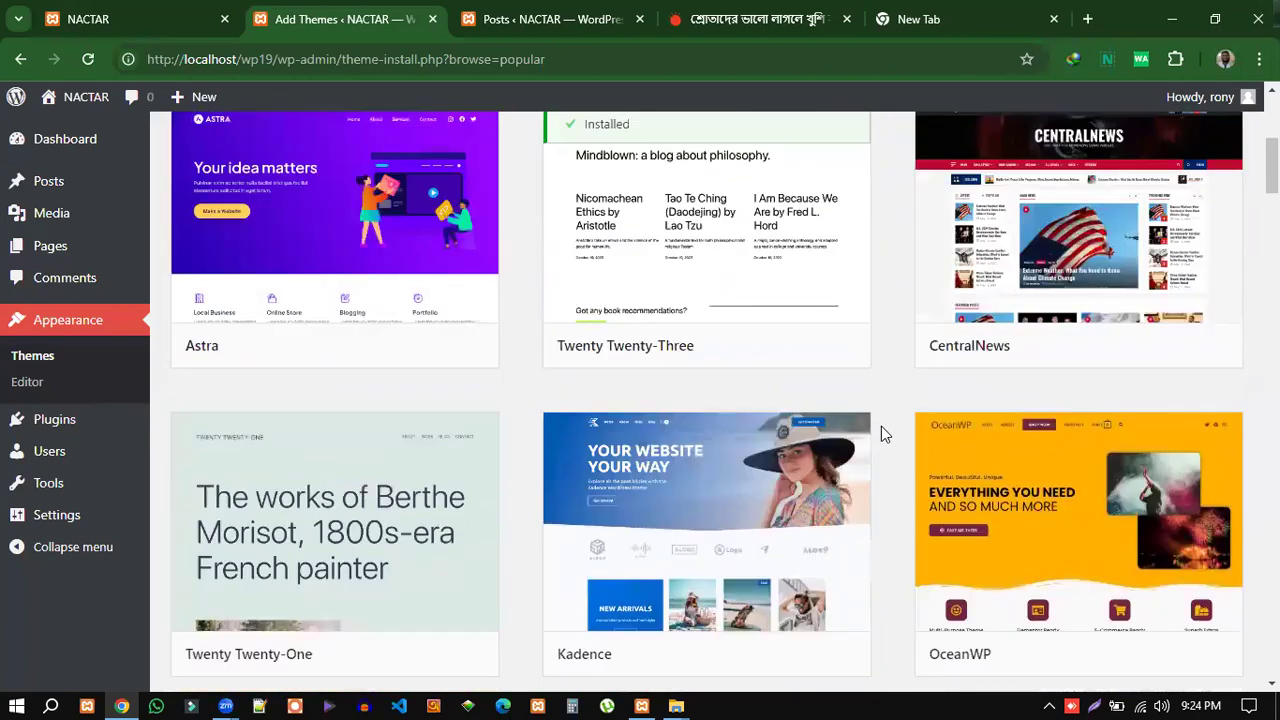
pyautogui.scroll(3, 895, 420)
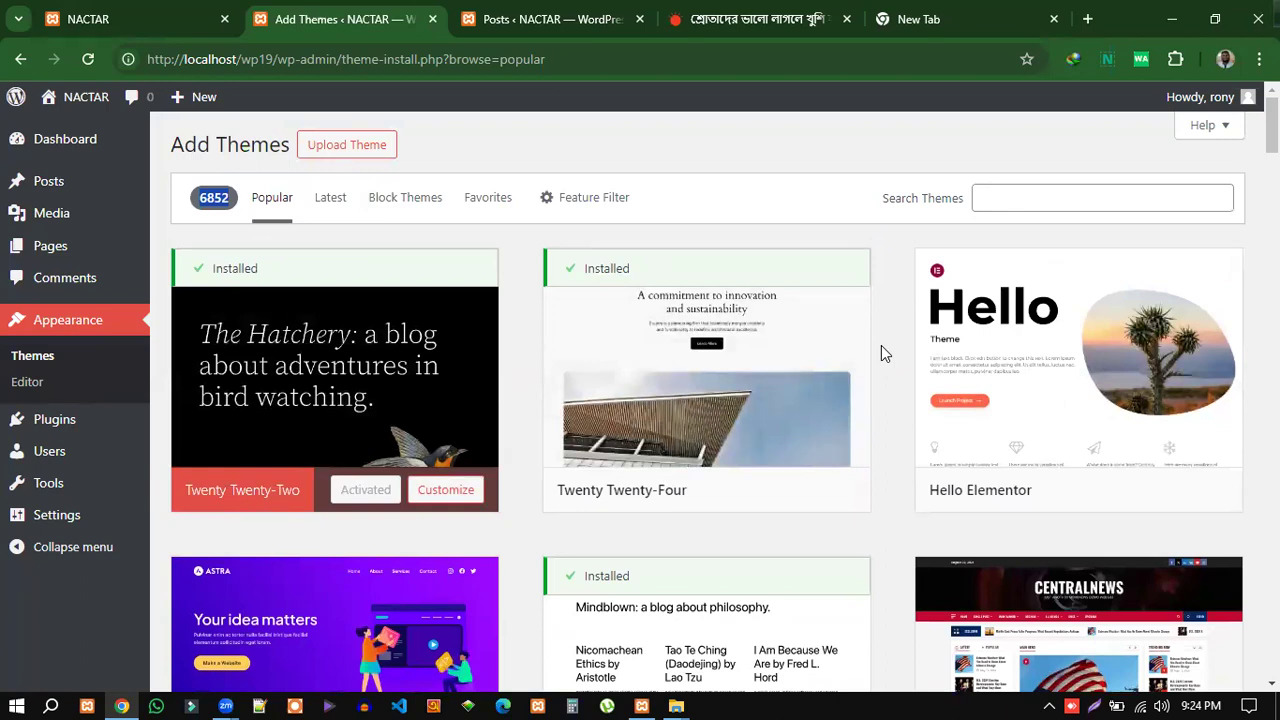
pyautogui.scroll(-4, 885, 389)
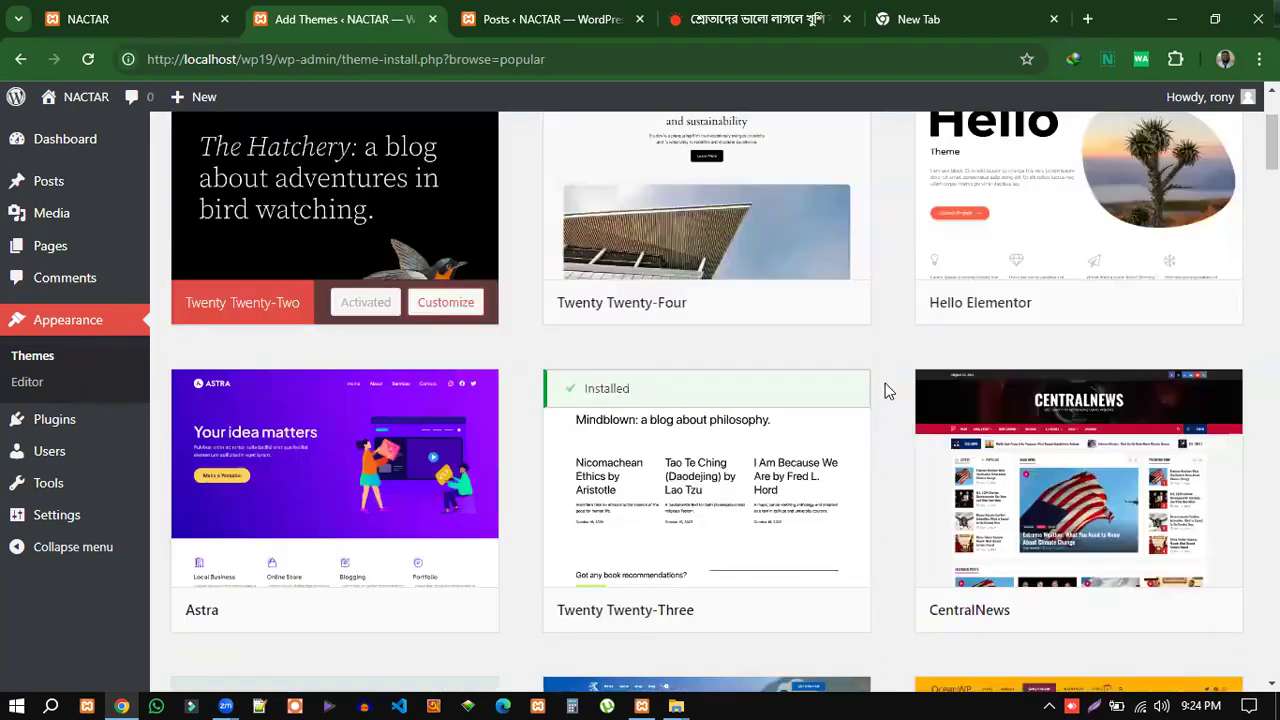
pyautogui.scroll(-10, 981, 512)
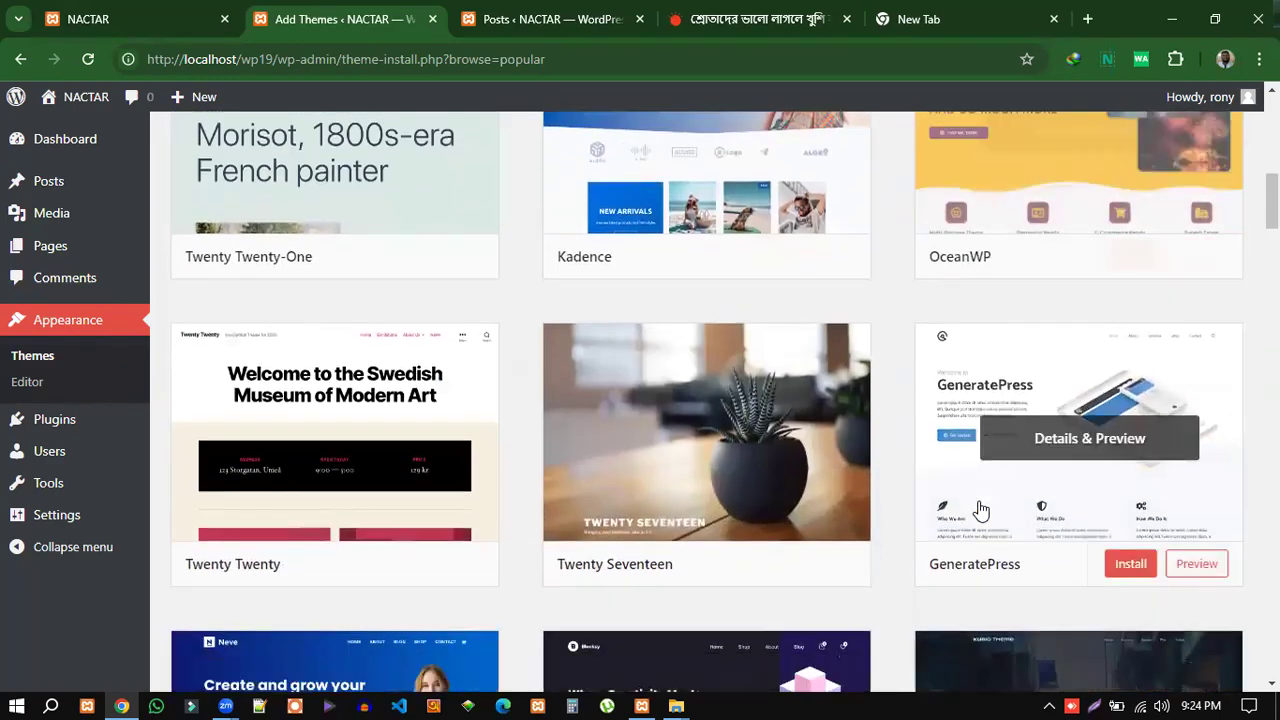
pyautogui.scroll(-10, 1090, 528)
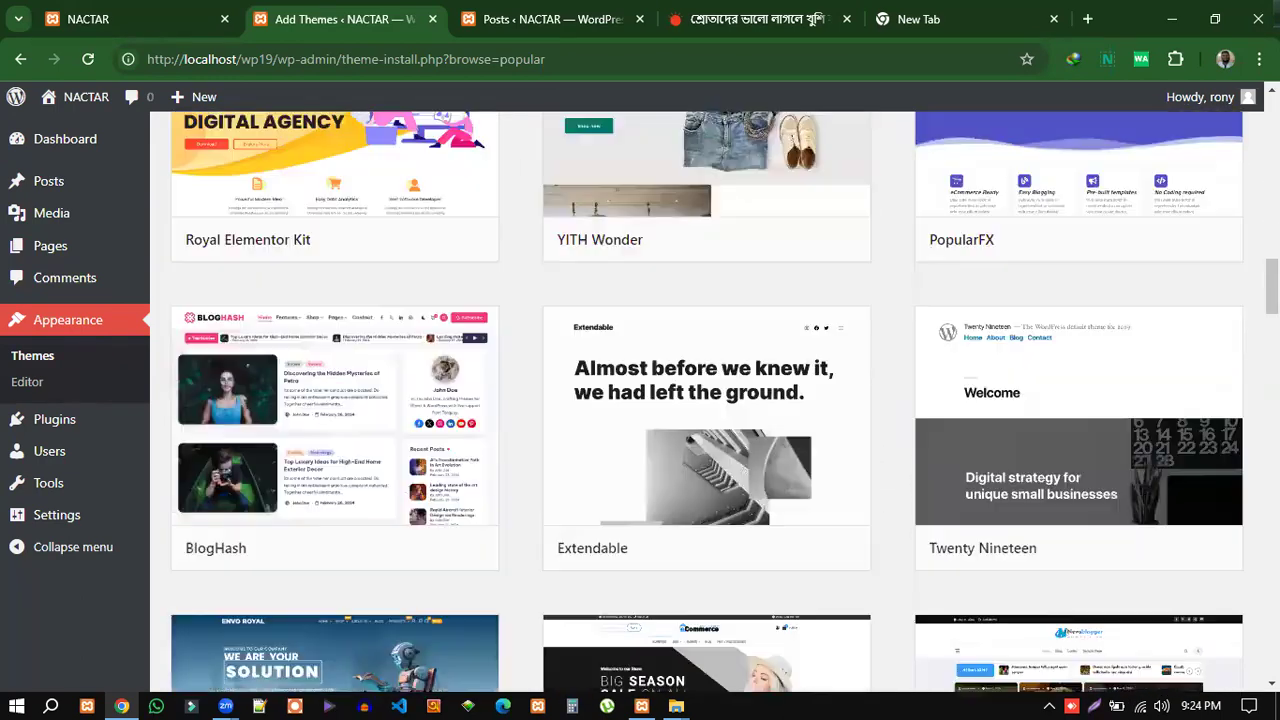
pyautogui.scroll(-8, 706, 400)
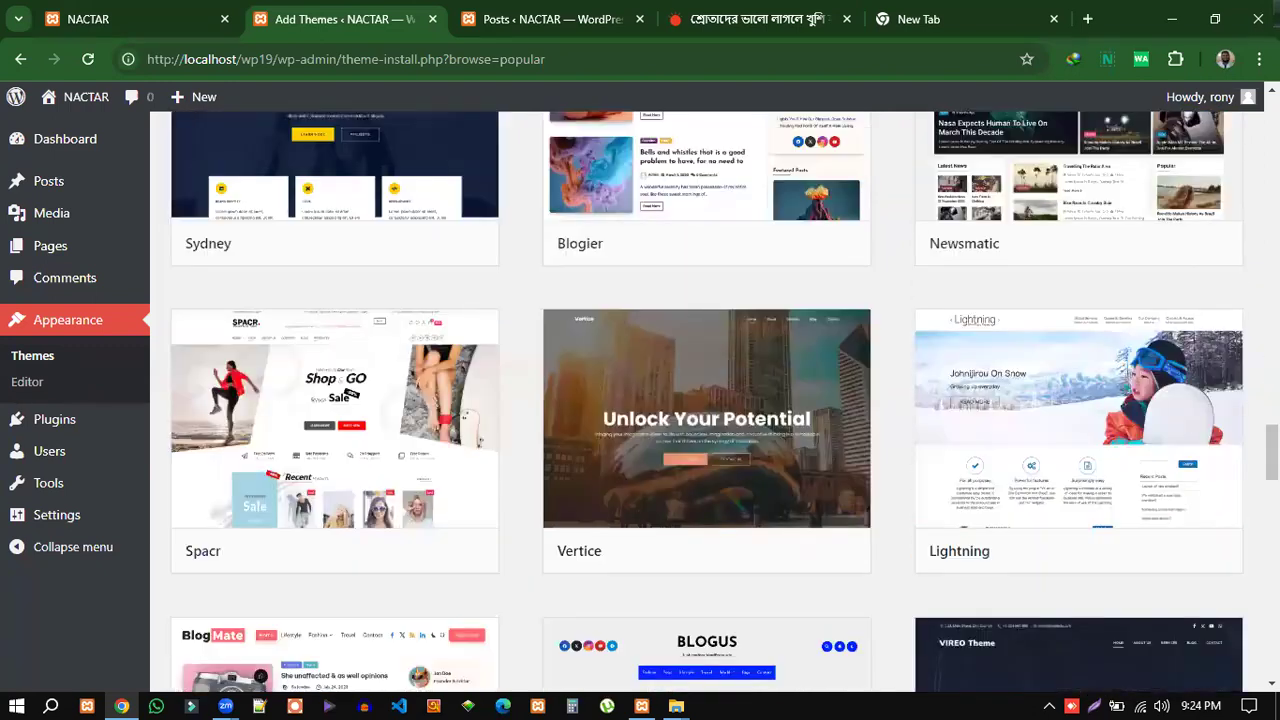
pyautogui.scroll(-11, 706, 400)
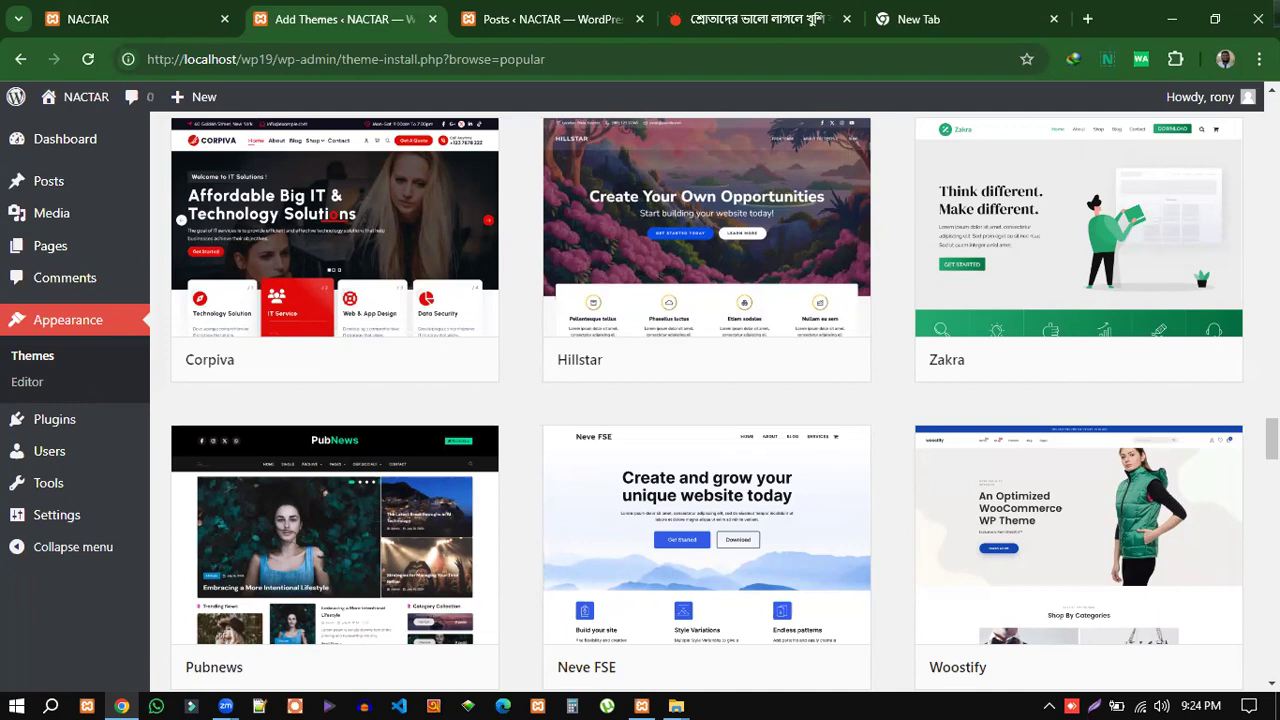
pyautogui.moveTo(1035, 455)
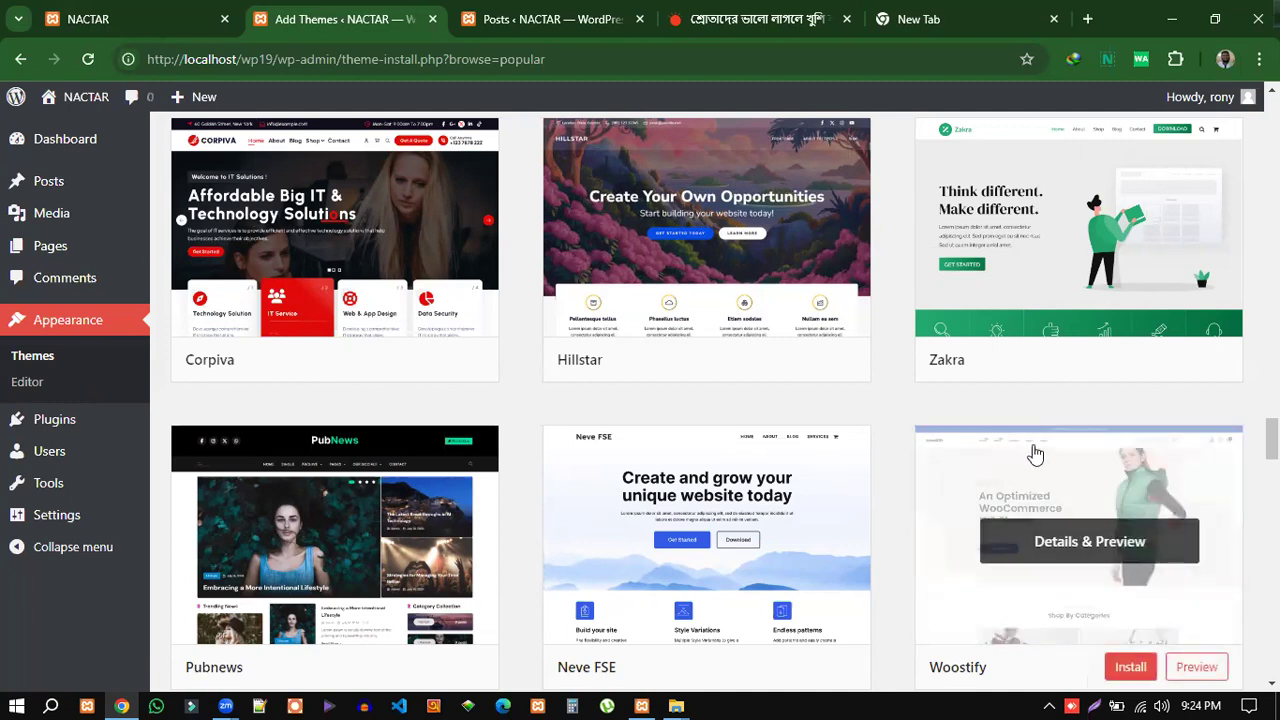
pyautogui.scroll(-3, 966, 509)
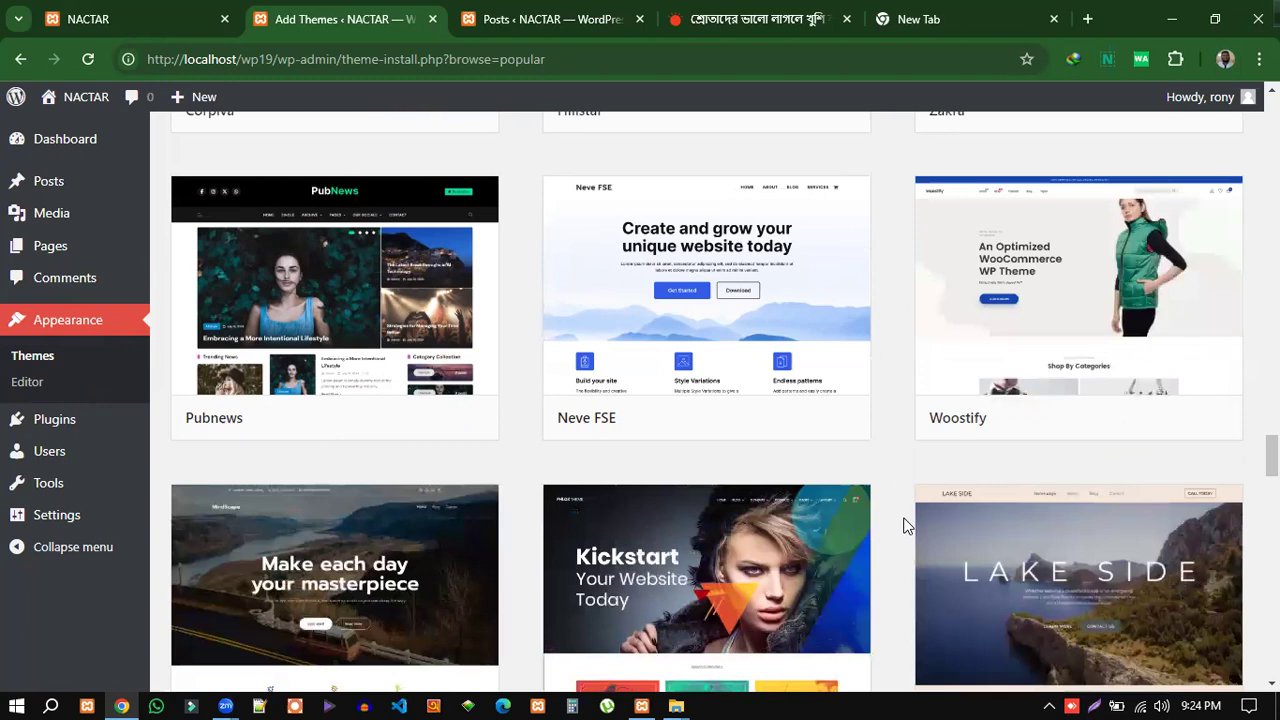
pyautogui.moveTo(846, 540)
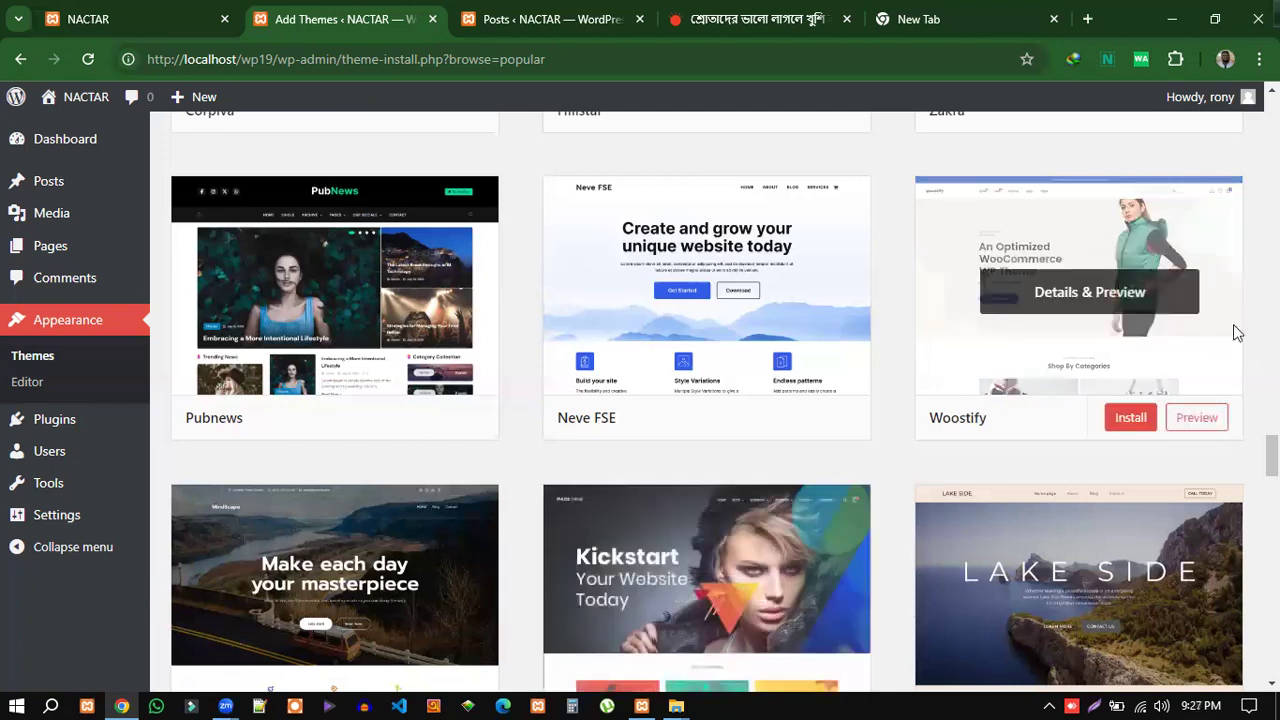
# Scroll back up to the OceanWP card and right-click near its Preview button.
pyautogui.scroll(5, 1203, 391)
pyautogui.scroll(10, 1172, 460)
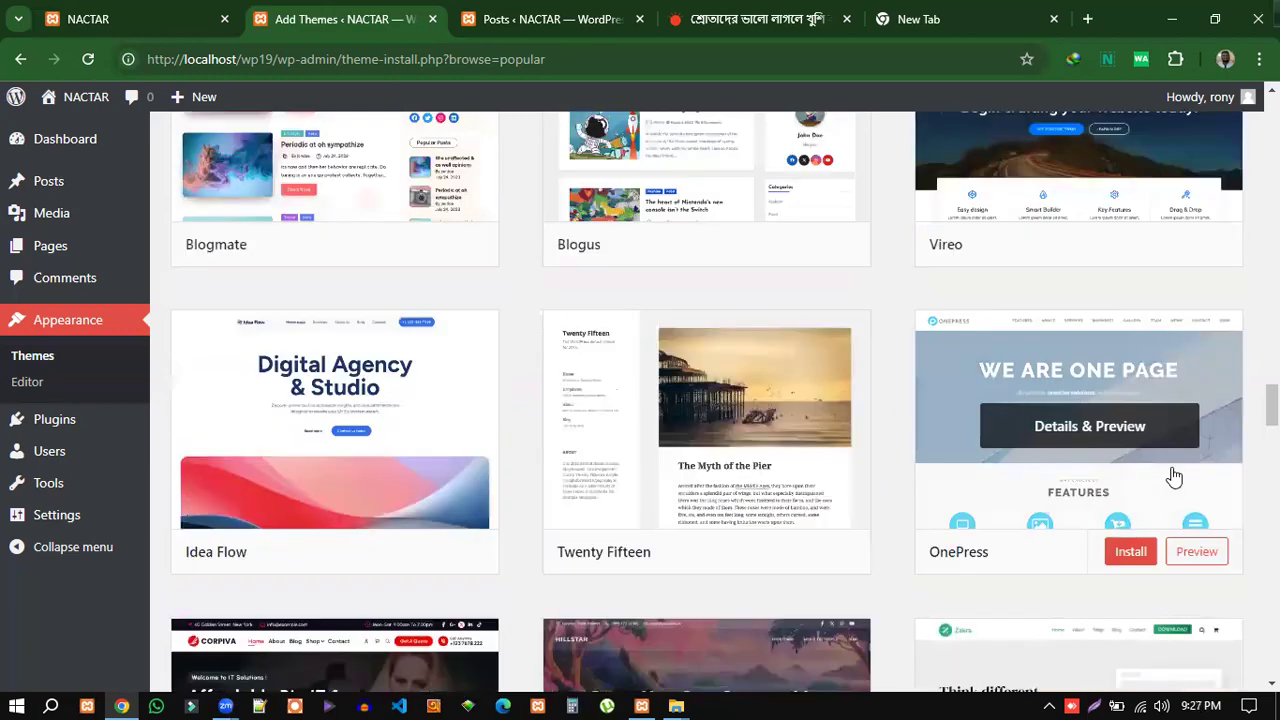
pyautogui.scroll(10, 1160, 474)
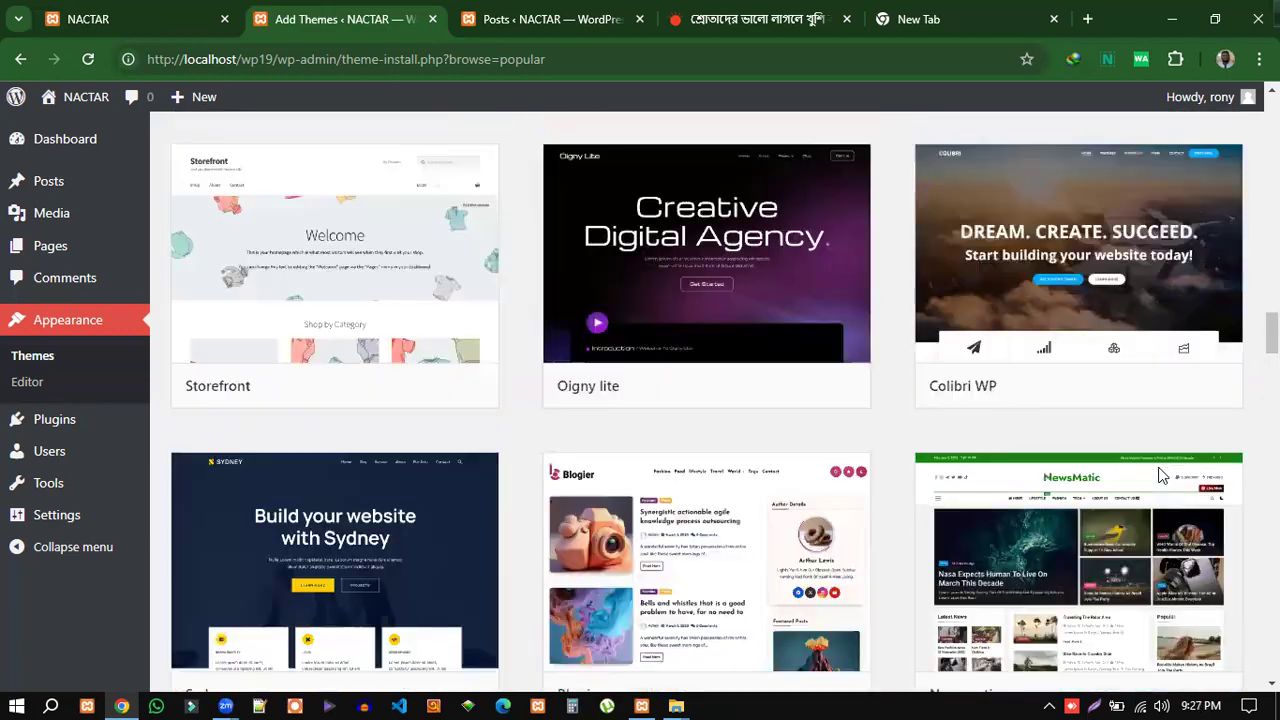
pyautogui.scroll(10, 1160, 474)
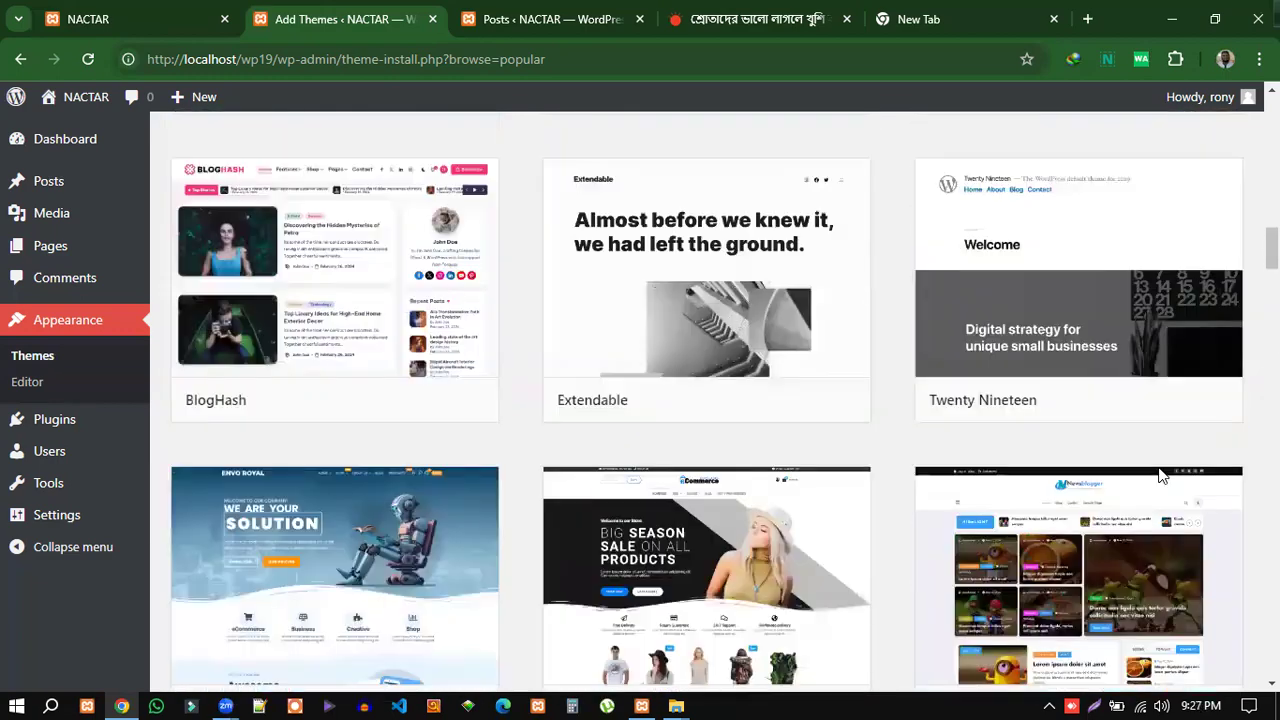
pyautogui.scroll(5, 1163, 477)
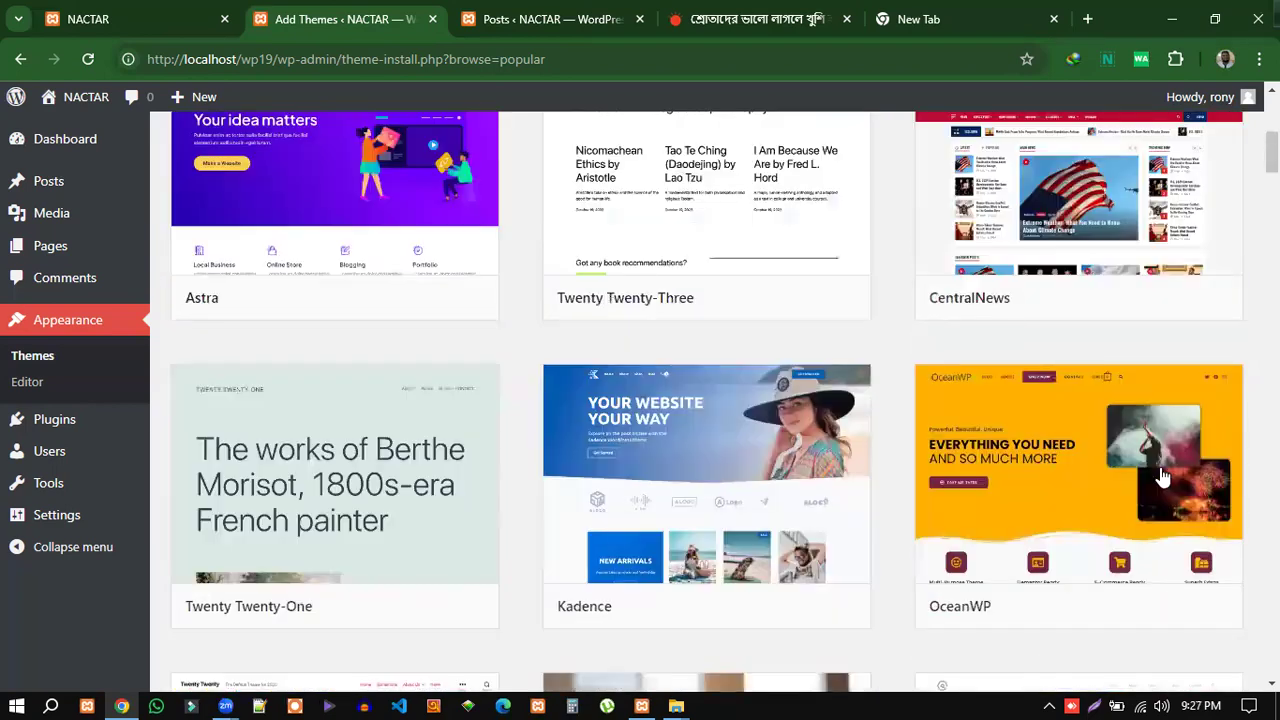
pyautogui.scroll(4, 708, 433)
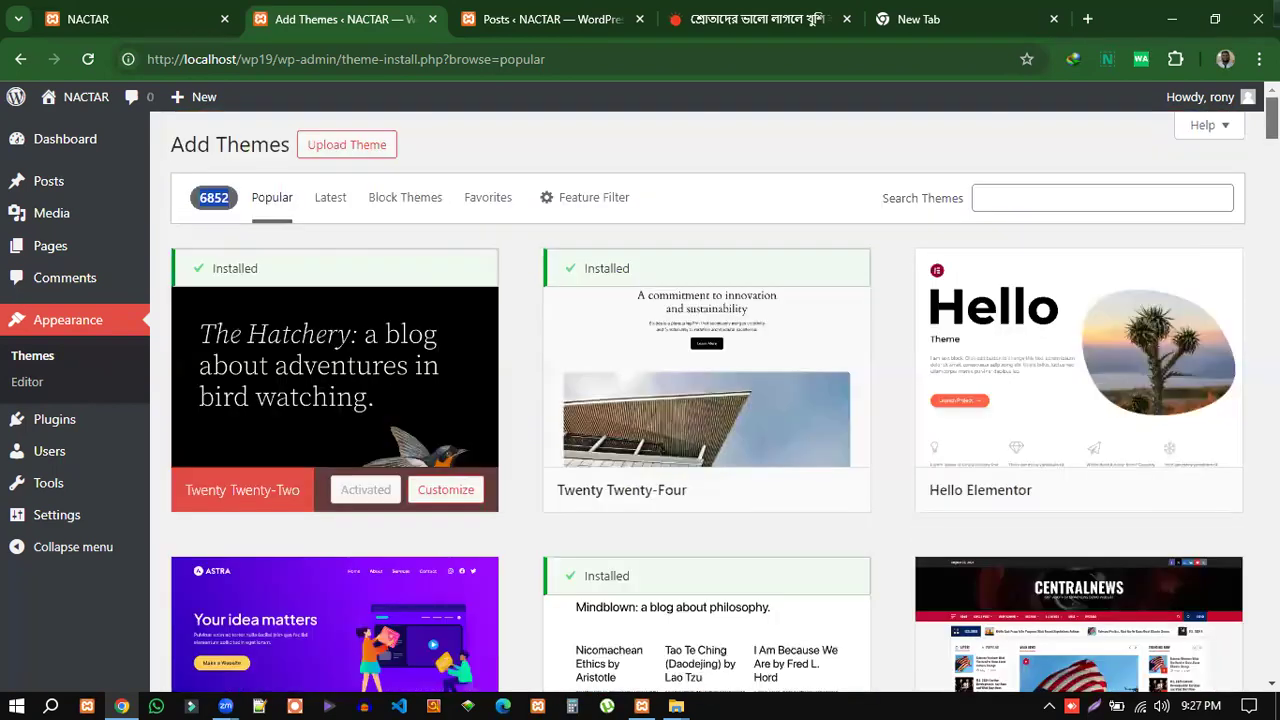
pyautogui.scroll(-6, 1108, 505)
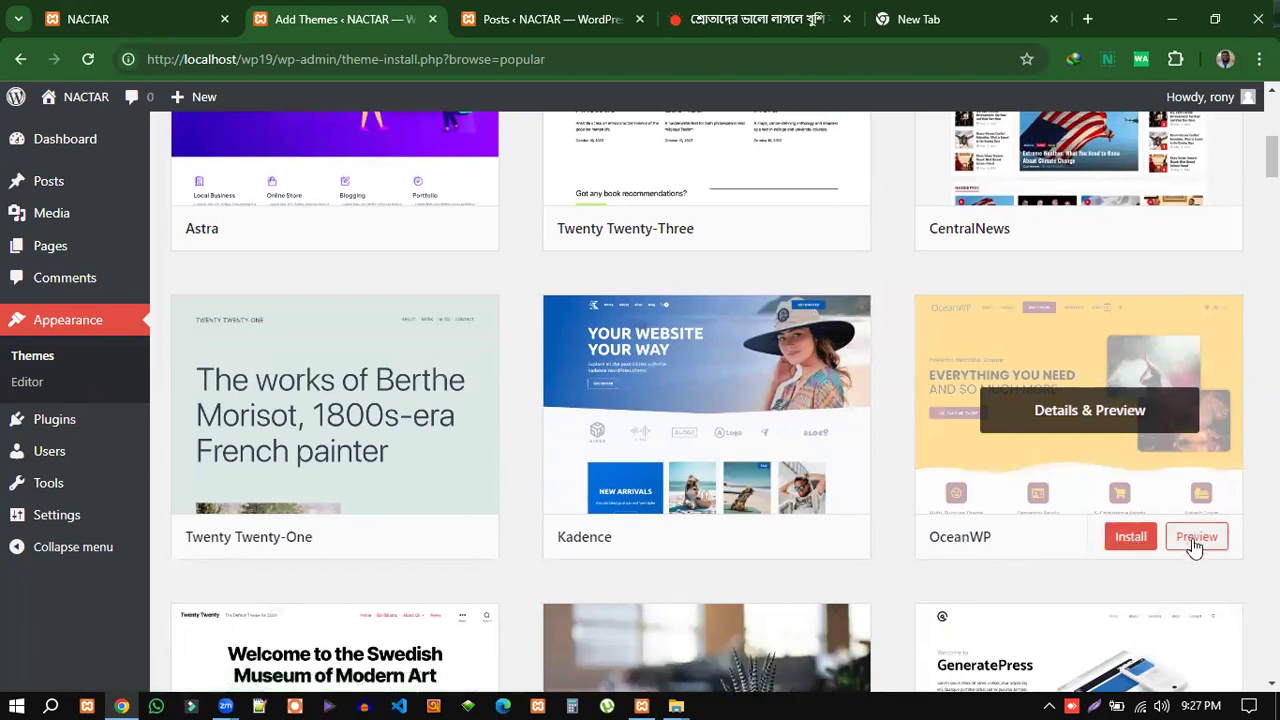
pyautogui.rightClick(1190, 541)
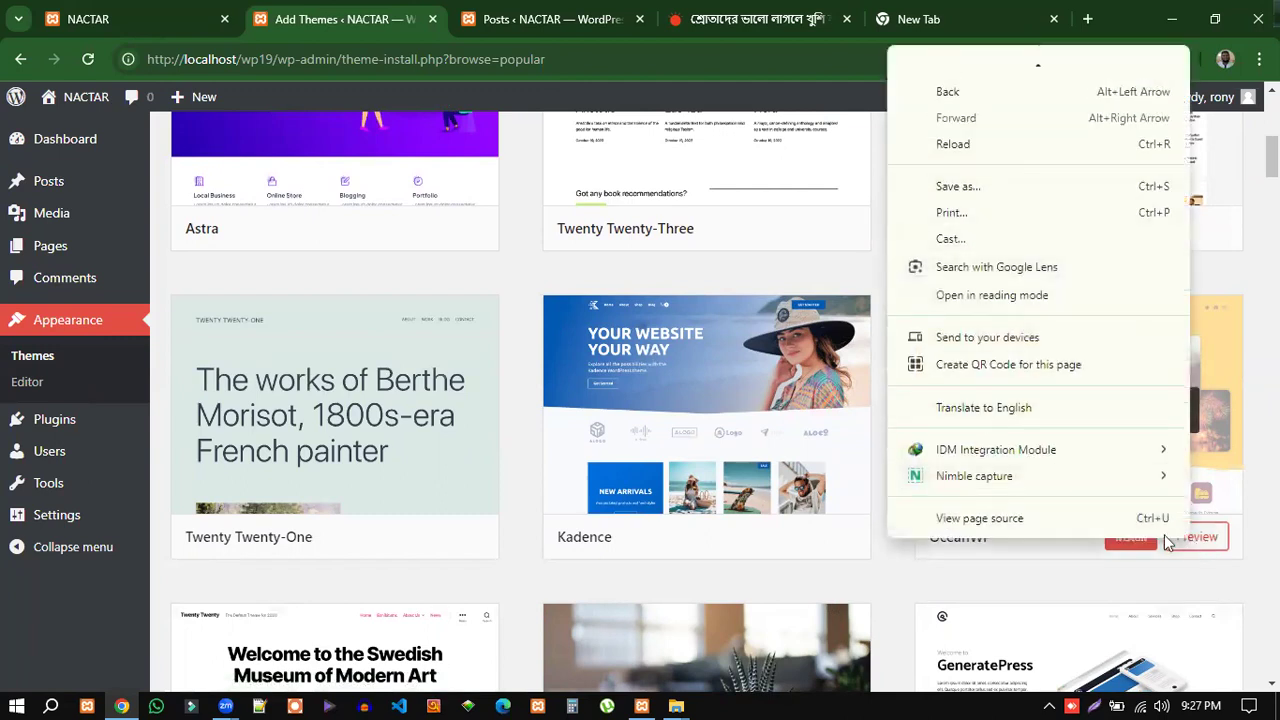
# Preview the OceanWP theme (version 3.6.0) and scroll through its rendering of the site's posts.
pyautogui.click(1203, 543)
pyautogui.click(1203, 543)
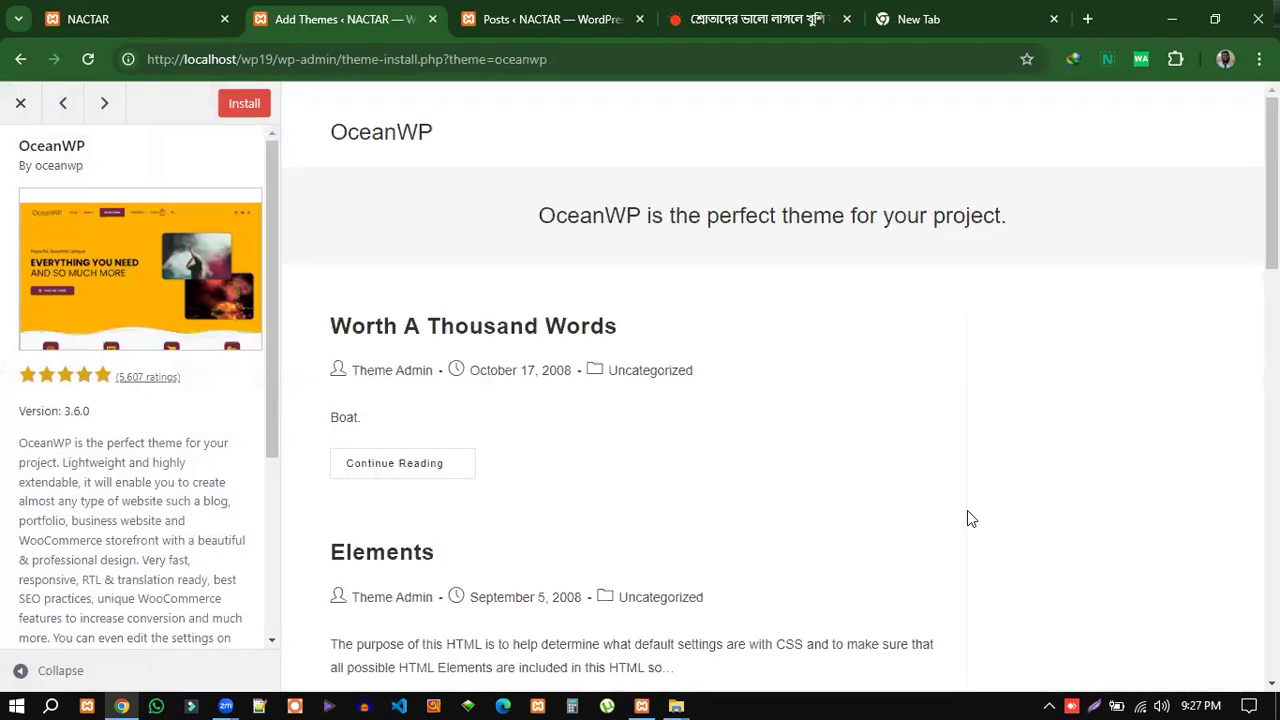
pyautogui.scroll(-4, 750, 488)
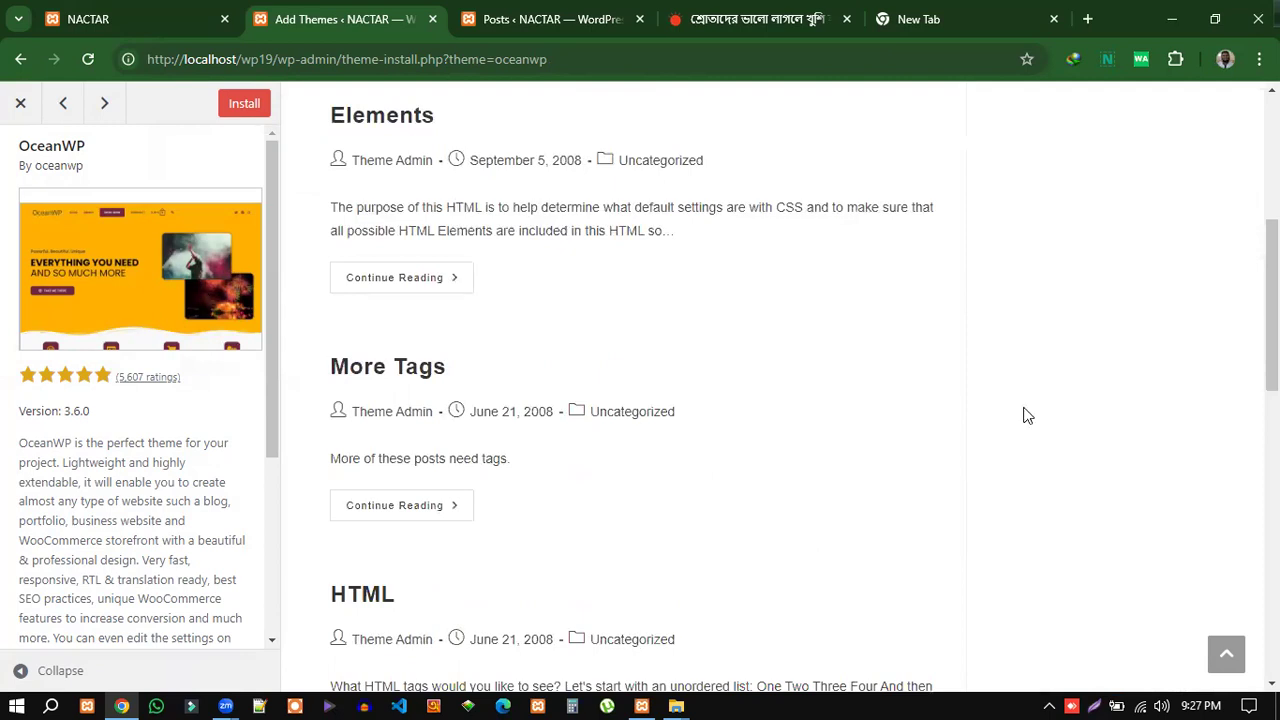
pyautogui.scroll(-2, 962, 458)
pyautogui.scroll(-7, 962, 455)
pyautogui.middleClick(955, 446)
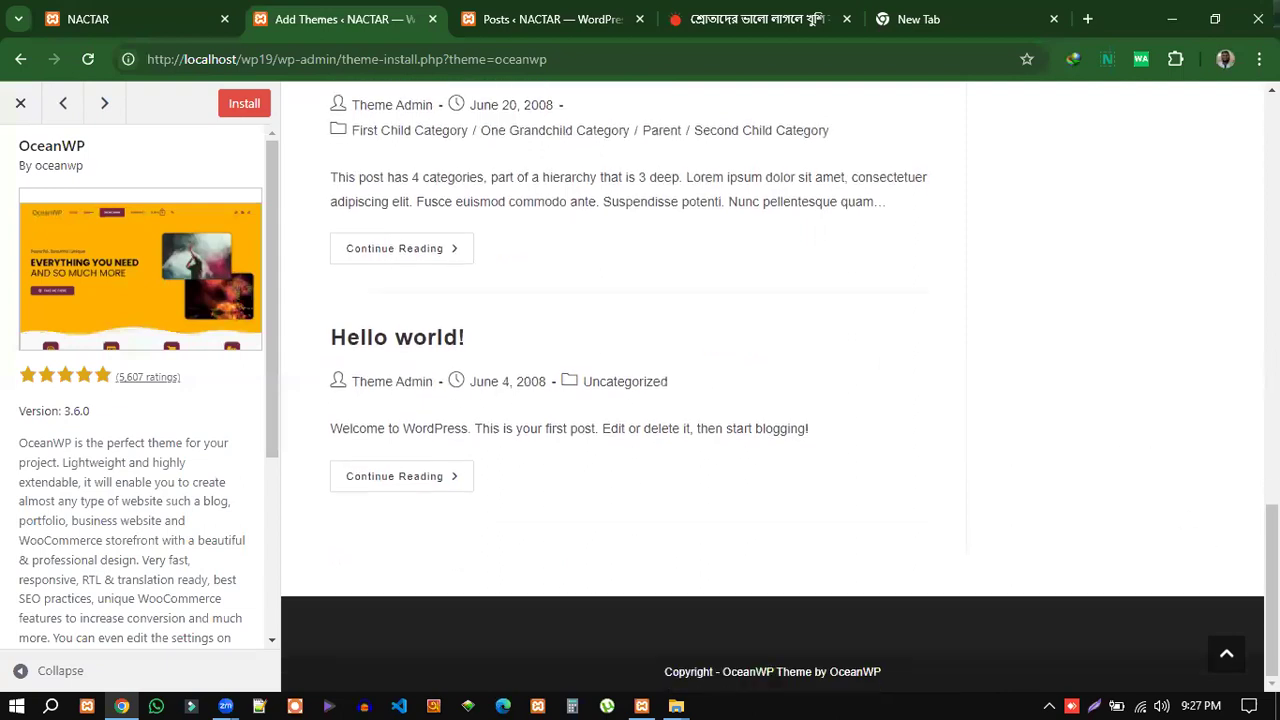
pyautogui.moveTo(1271, 515); pyautogui.dragTo(1271, 107)
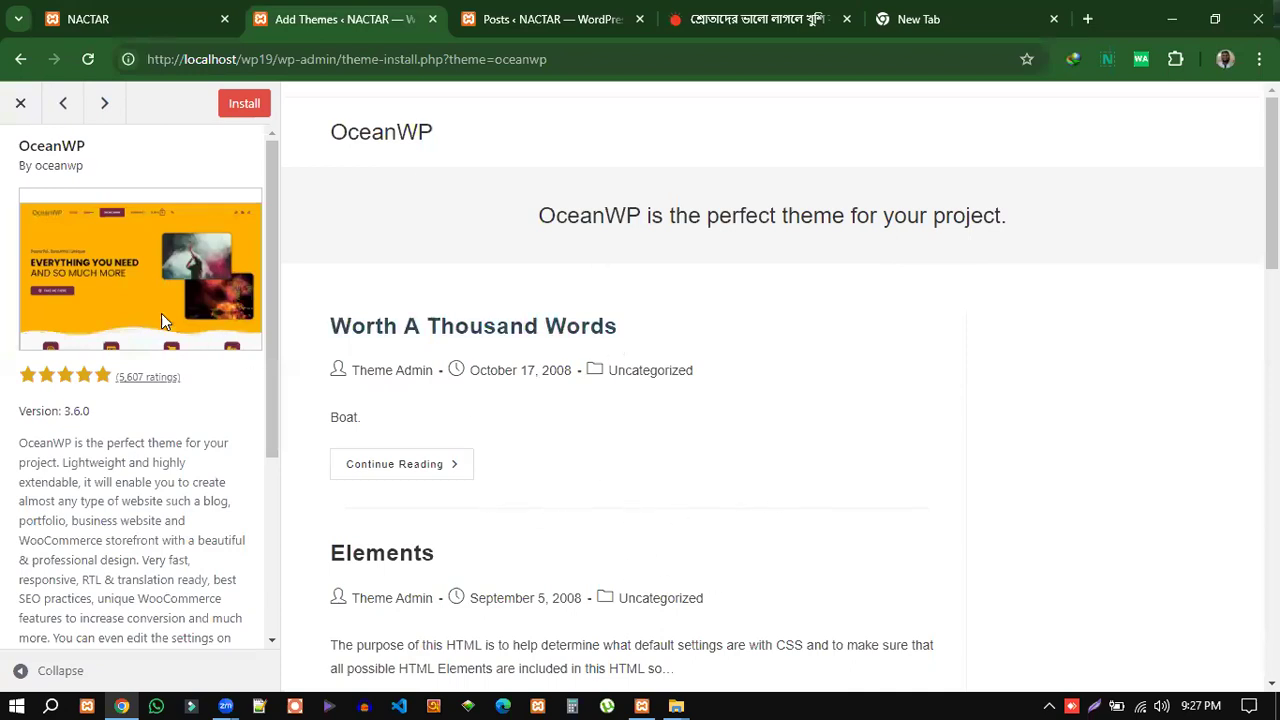
# Close the OceanWP preview to return to the popular themes list.
pyautogui.click(20, 103)
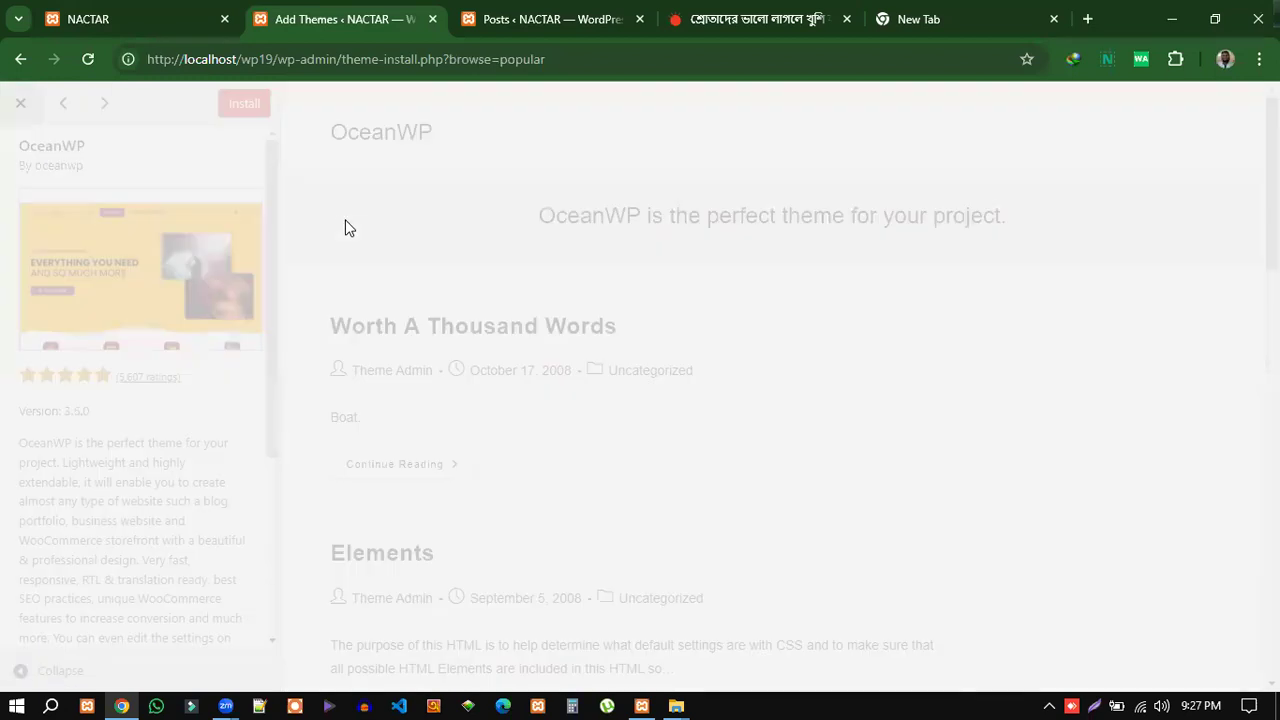
pyautogui.moveTo(600, 537)
pyautogui.moveTo(934, 537)
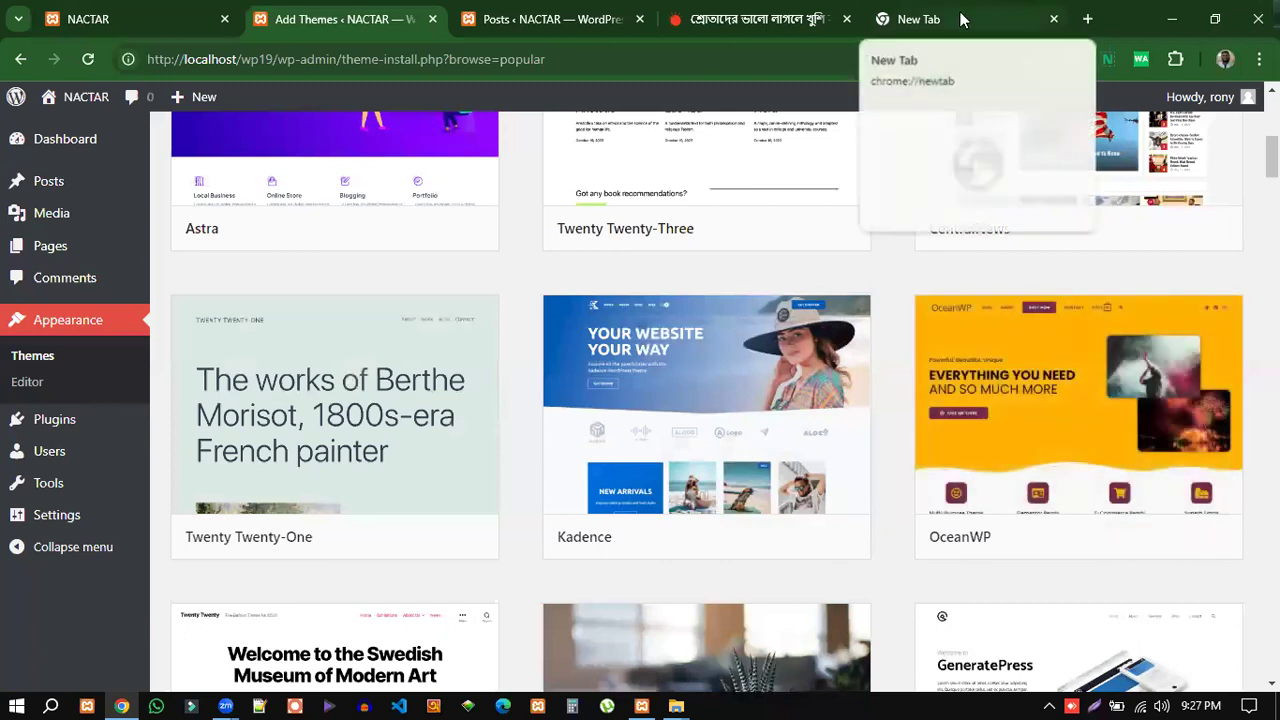
# Visit the new tab, Posts, Add Themes and NACTAR site tabs, ending on the empty new tab.
pyautogui.click(925, 19)
pyautogui.click(864, 62)
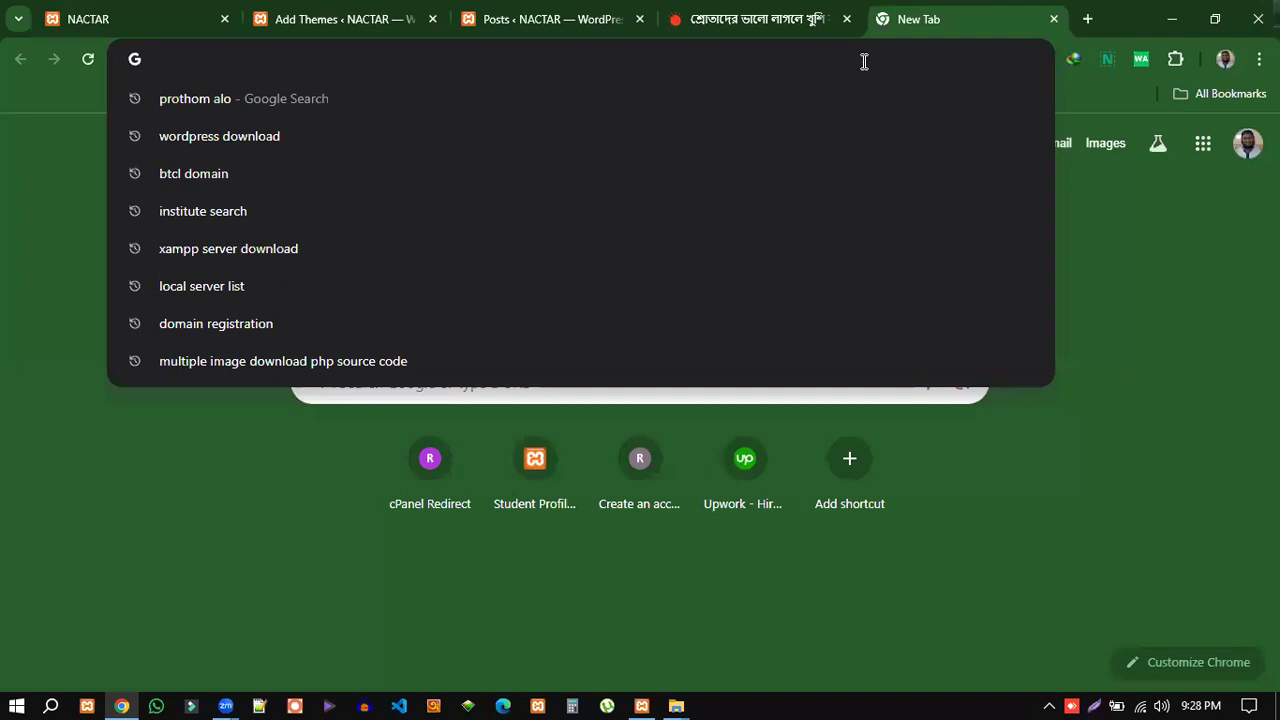
pyautogui.click(918, 24)
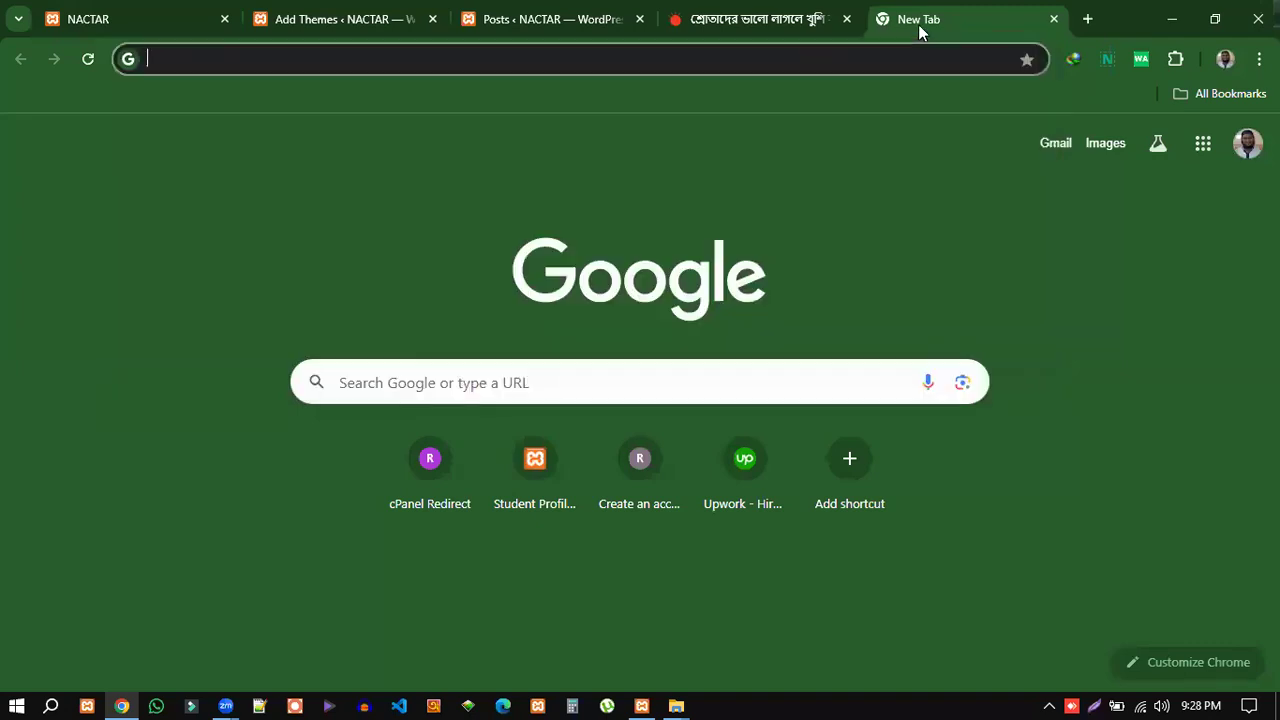
pyautogui.click(555, 24)
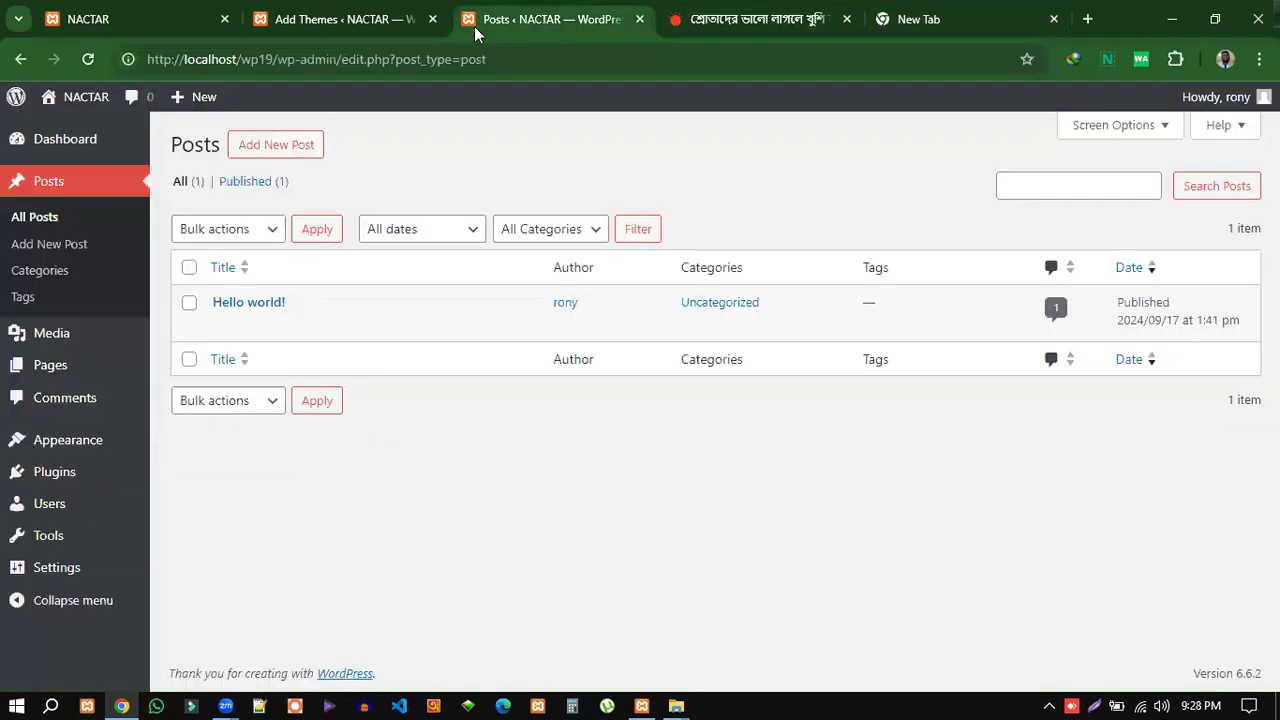
pyautogui.click(367, 24)
pyautogui.click(112, 20)
pyautogui.click(316, 22)
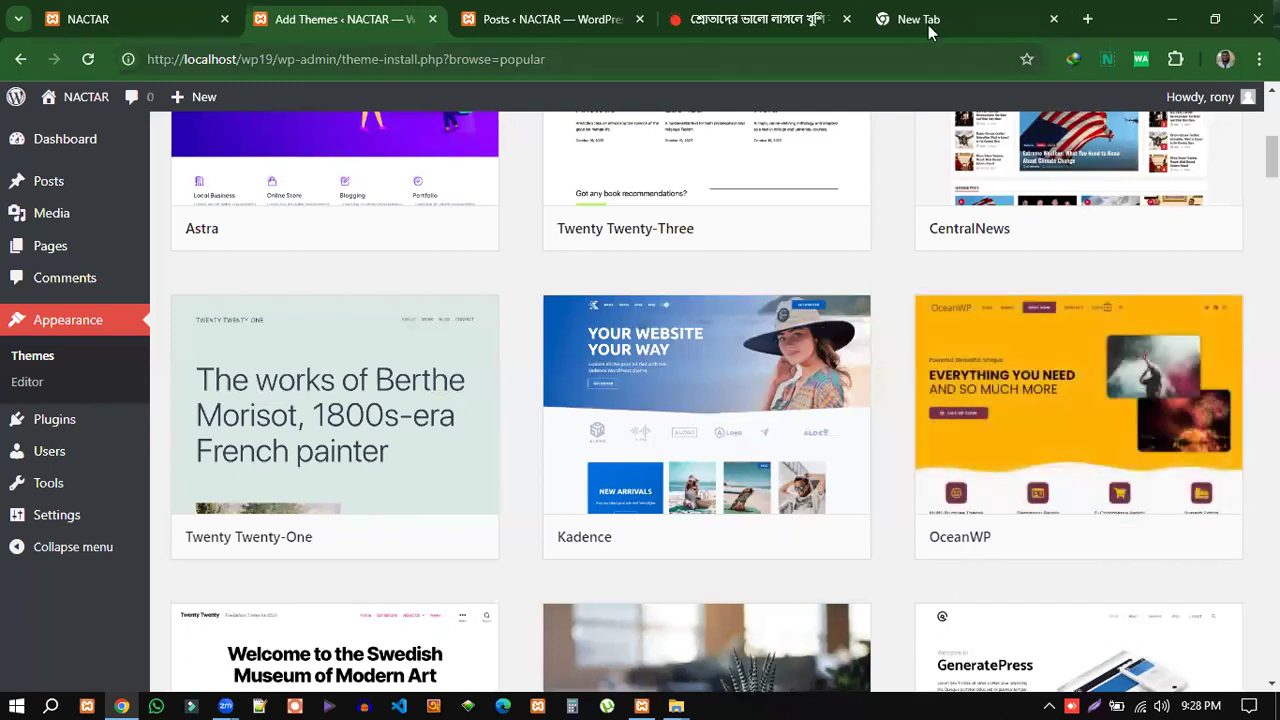
pyautogui.click(890, 28)
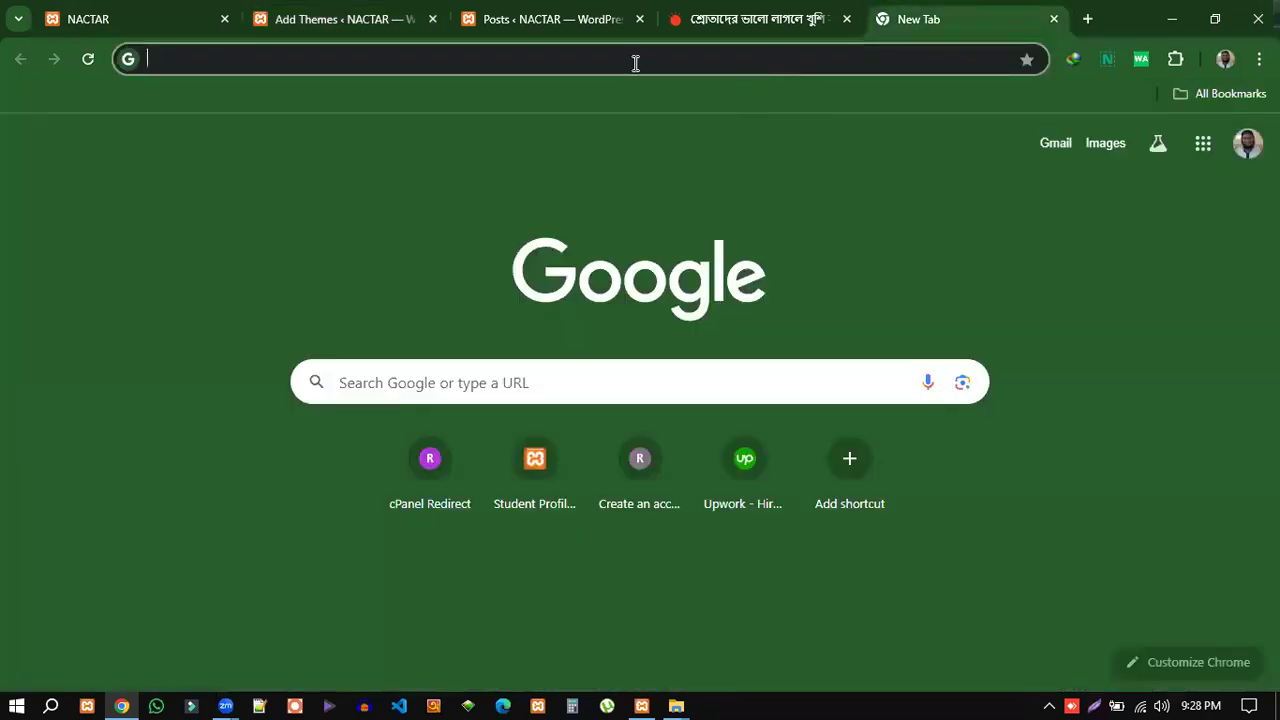
# Search Google for OceanWP documentation.
pyautogui.write('o')
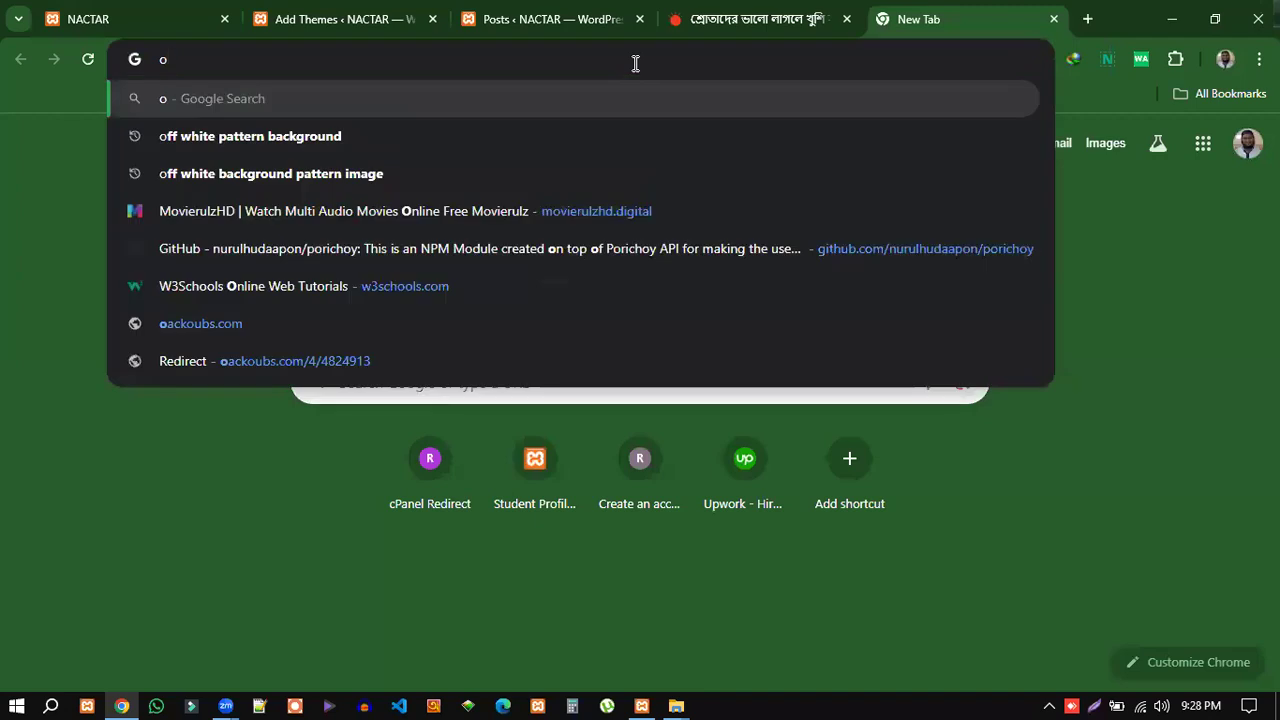
pyautogui.write('ceanwp')
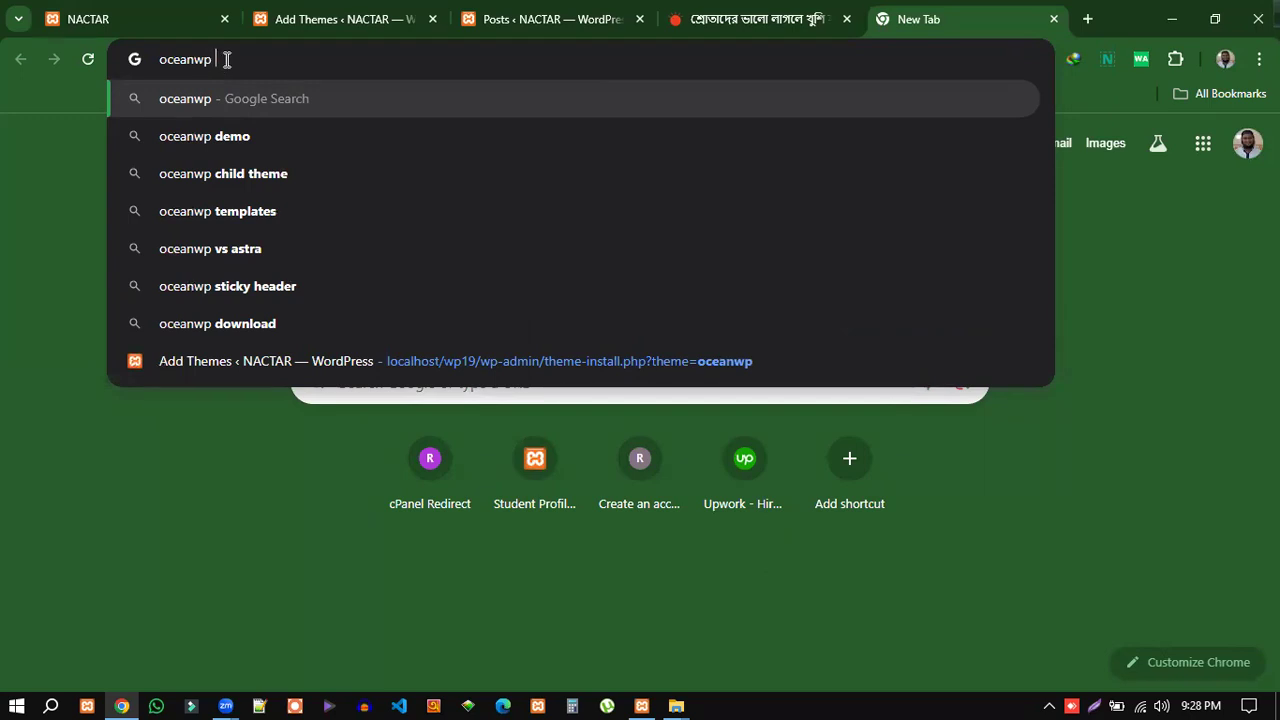
pyautogui.write('ducomen')
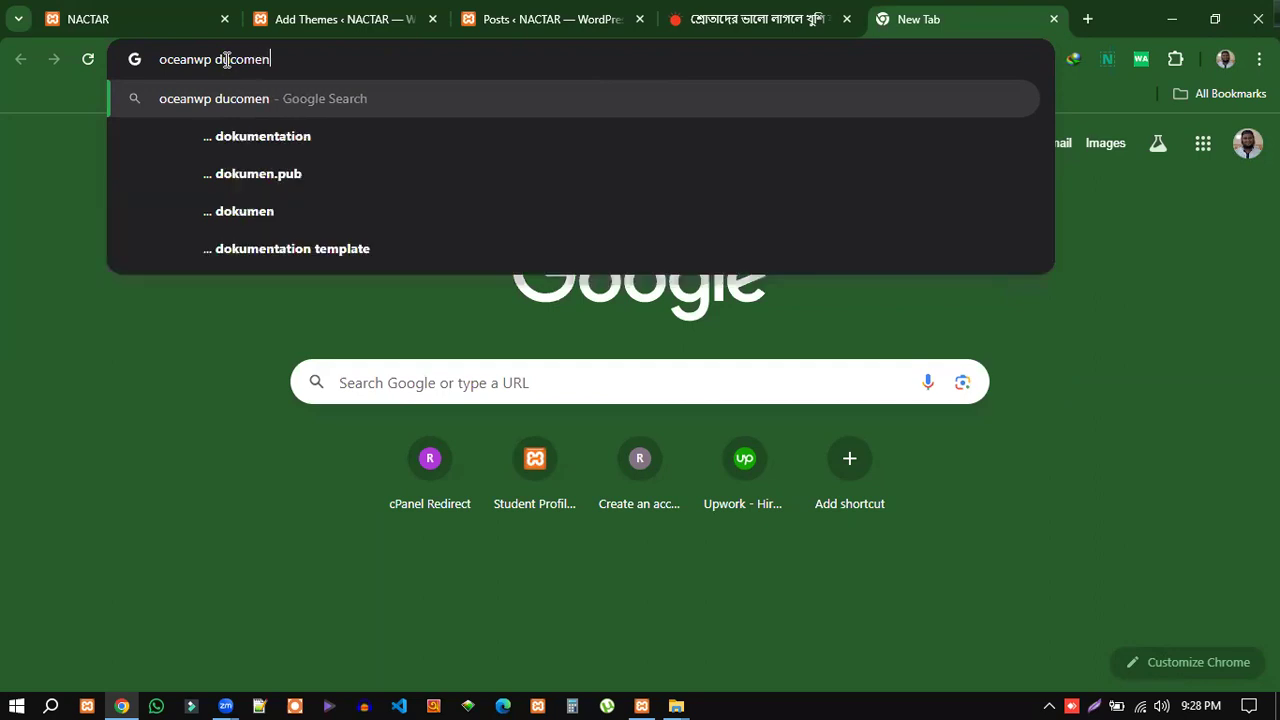
pyautogui.write('tation')
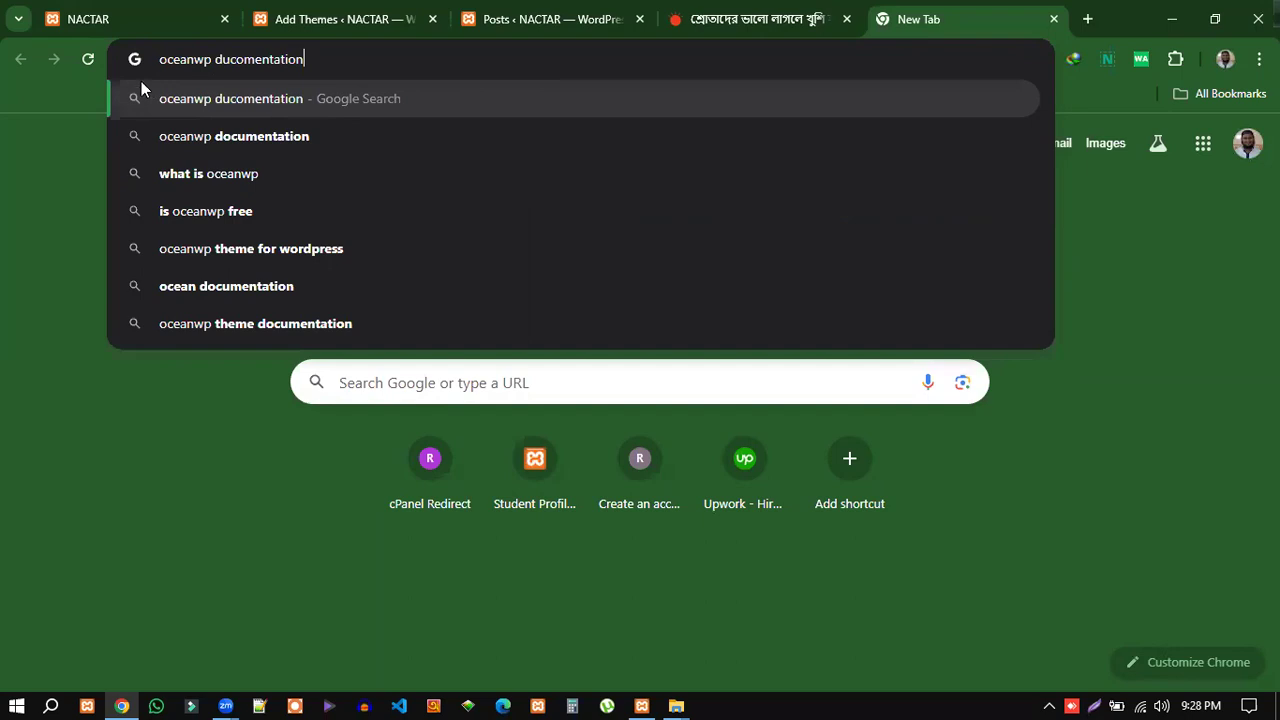
pyautogui.moveTo(160, 60); pyautogui.dragTo(300, 58)
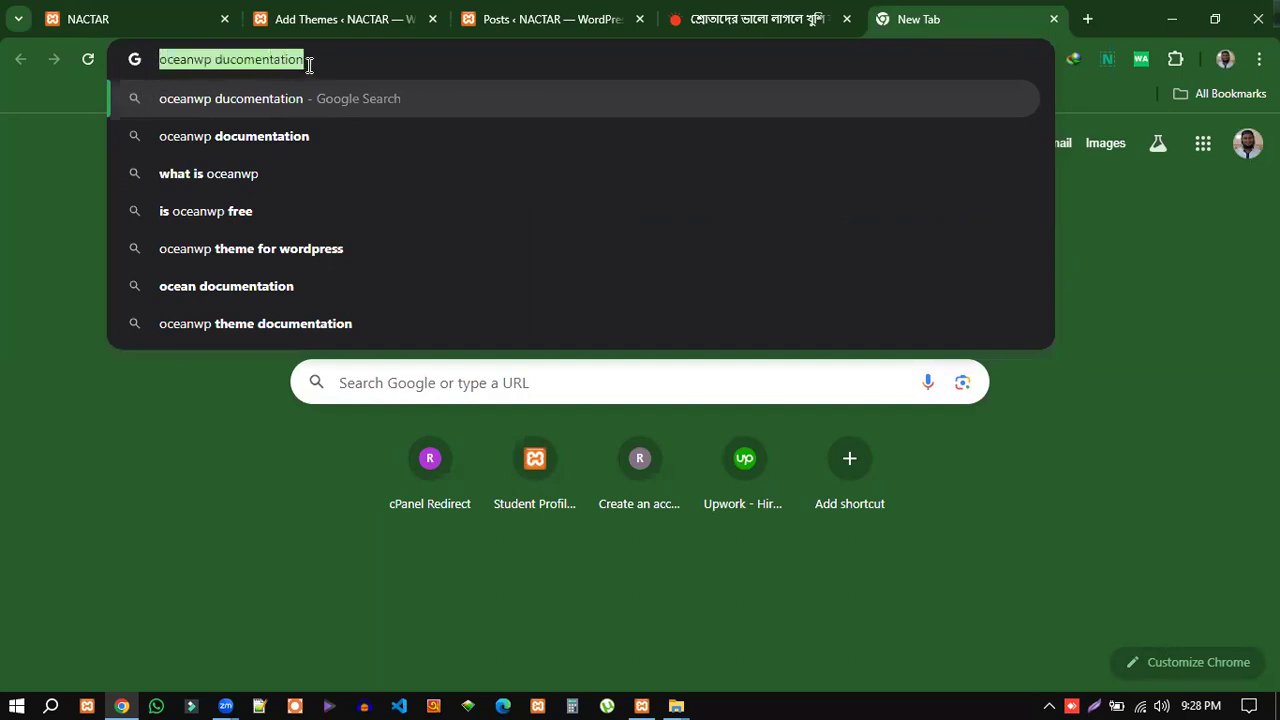
pyautogui.click(318, 63)
pyautogui.press('Return')
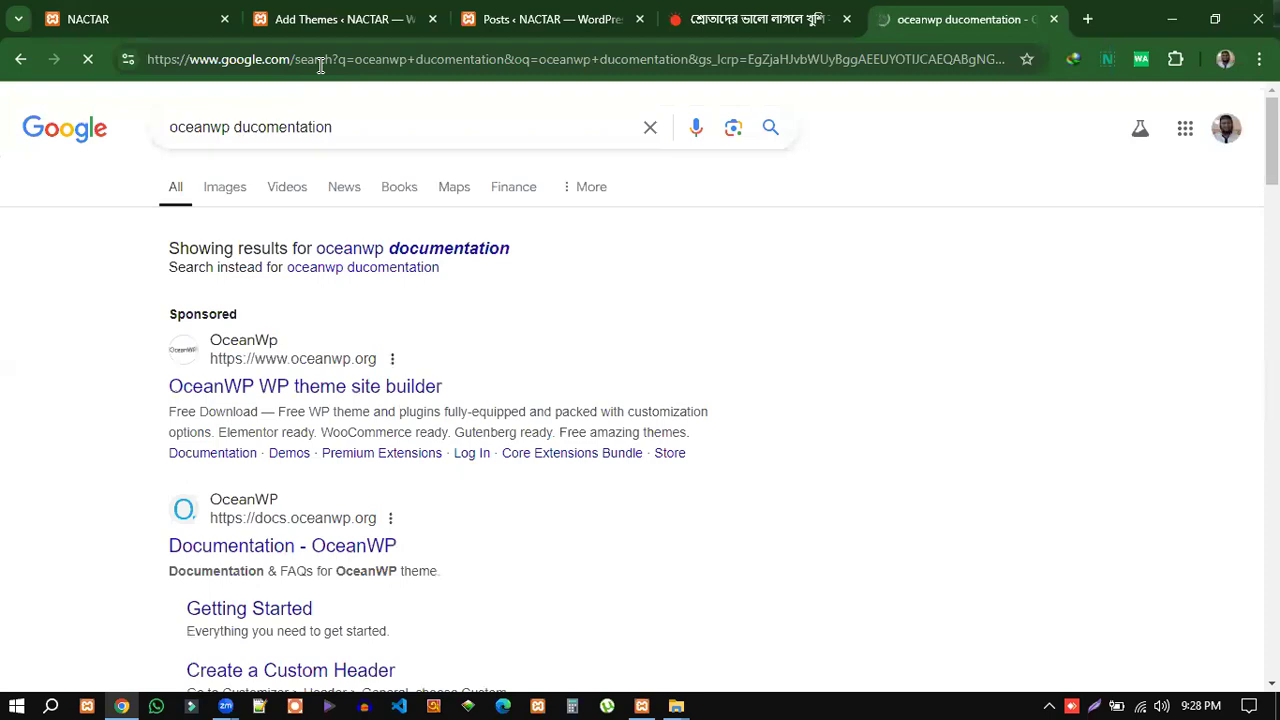
# Open the OceanWP Documentation result in a new tab.
pyautogui.scroll(-1, 537, 457)
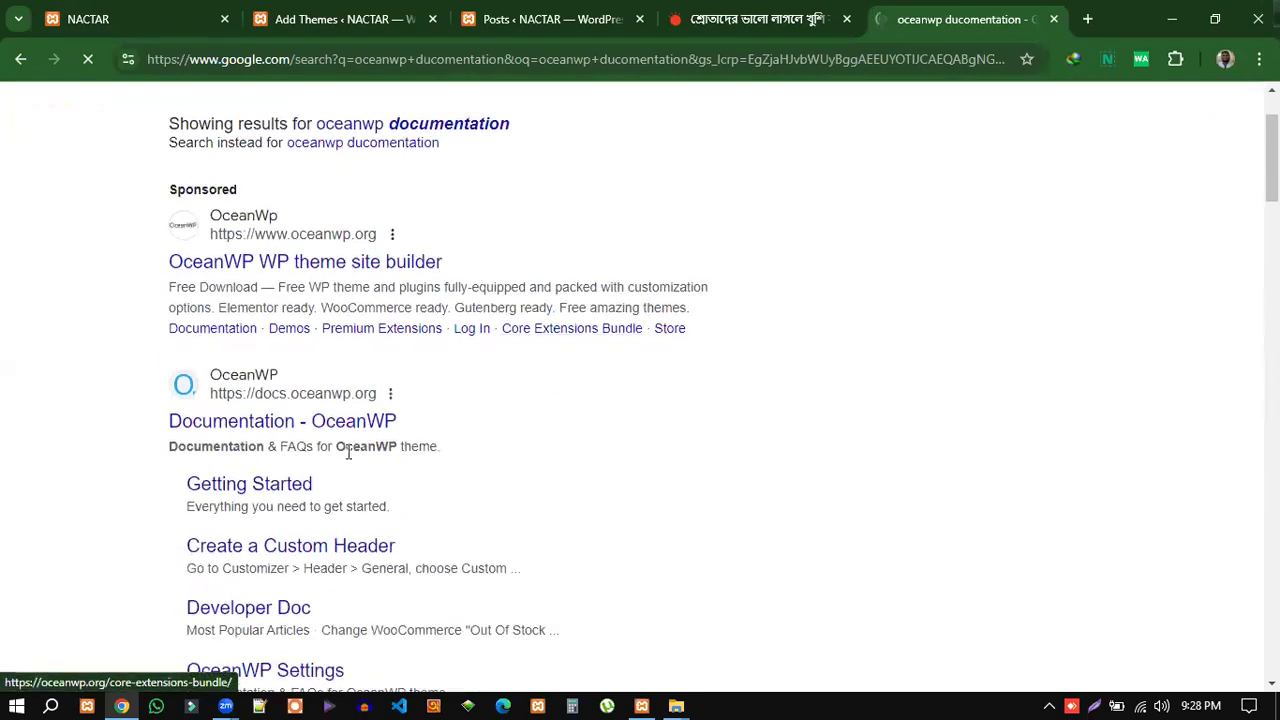
pyautogui.rightClick(362, 424)
pyautogui.click(465, 172)
# Browse docs.oceanwp.org's Getting Started, Extensions and Developer Doc sections, then return to Google results.
pyautogui.click(970, 24)
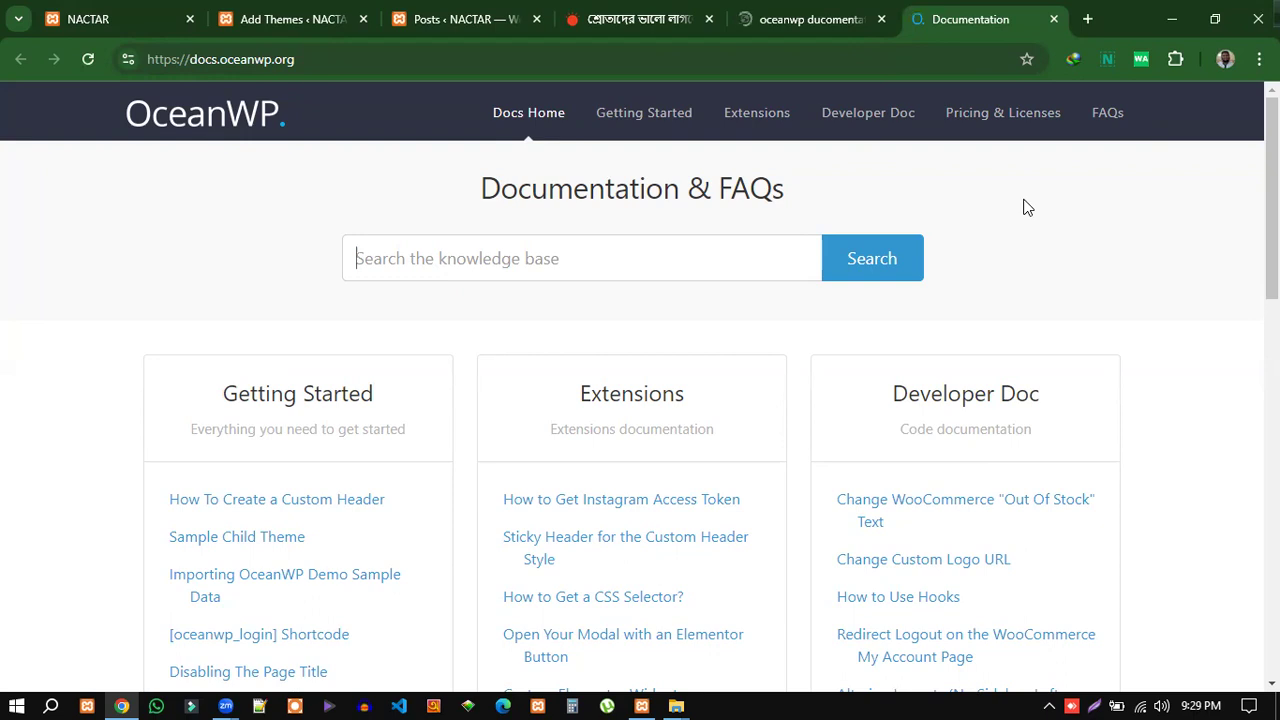
pyautogui.scroll(-3, 1136, 322)
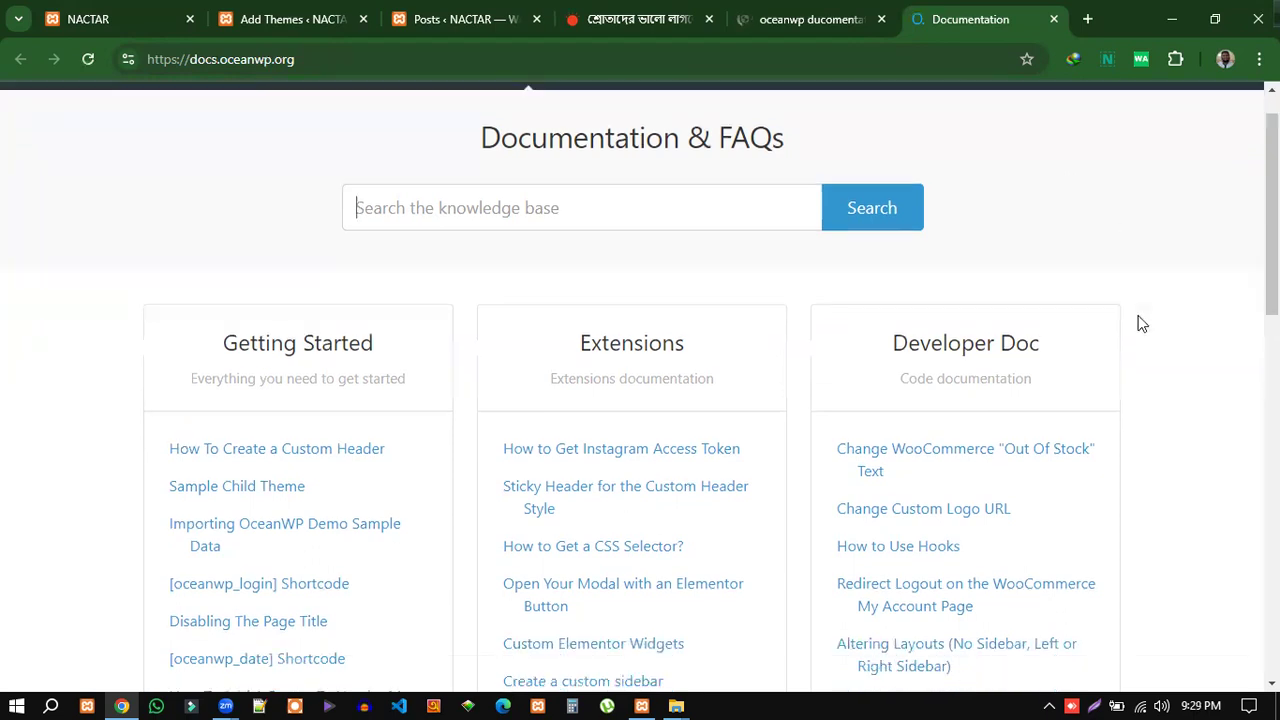
pyautogui.scroll(-6, 669, 394)
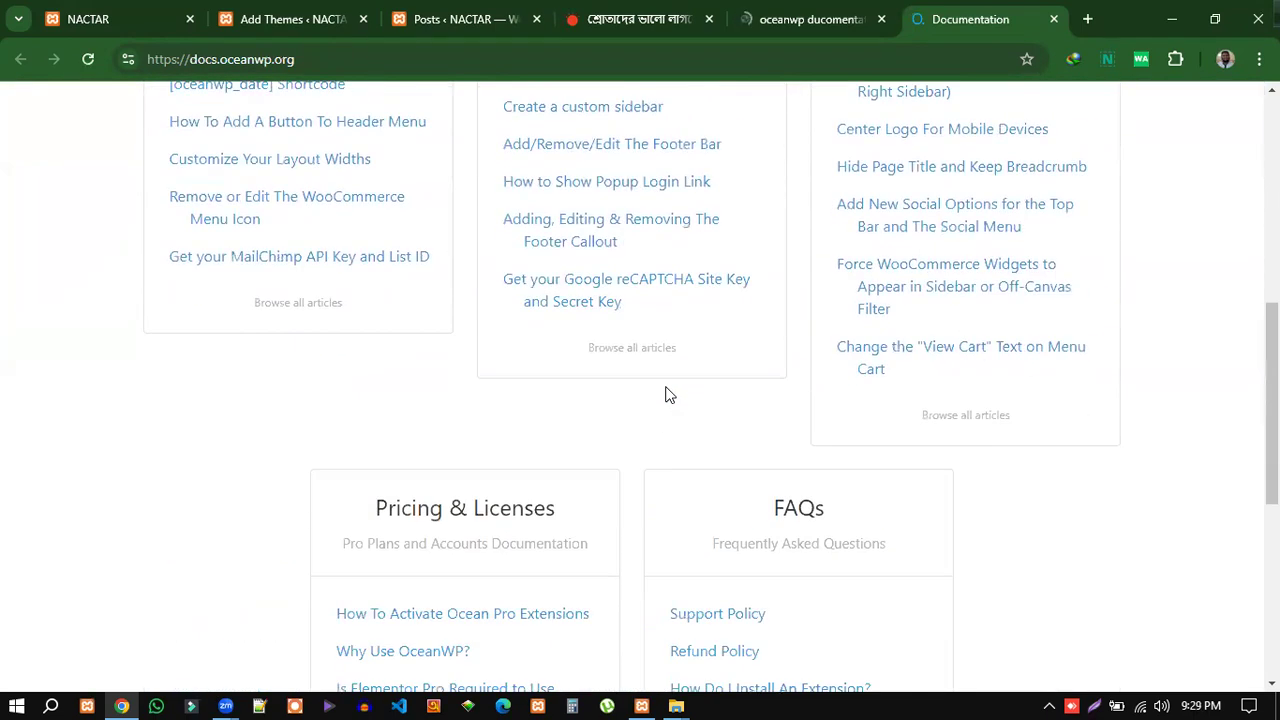
pyautogui.scroll(-2, 669, 394)
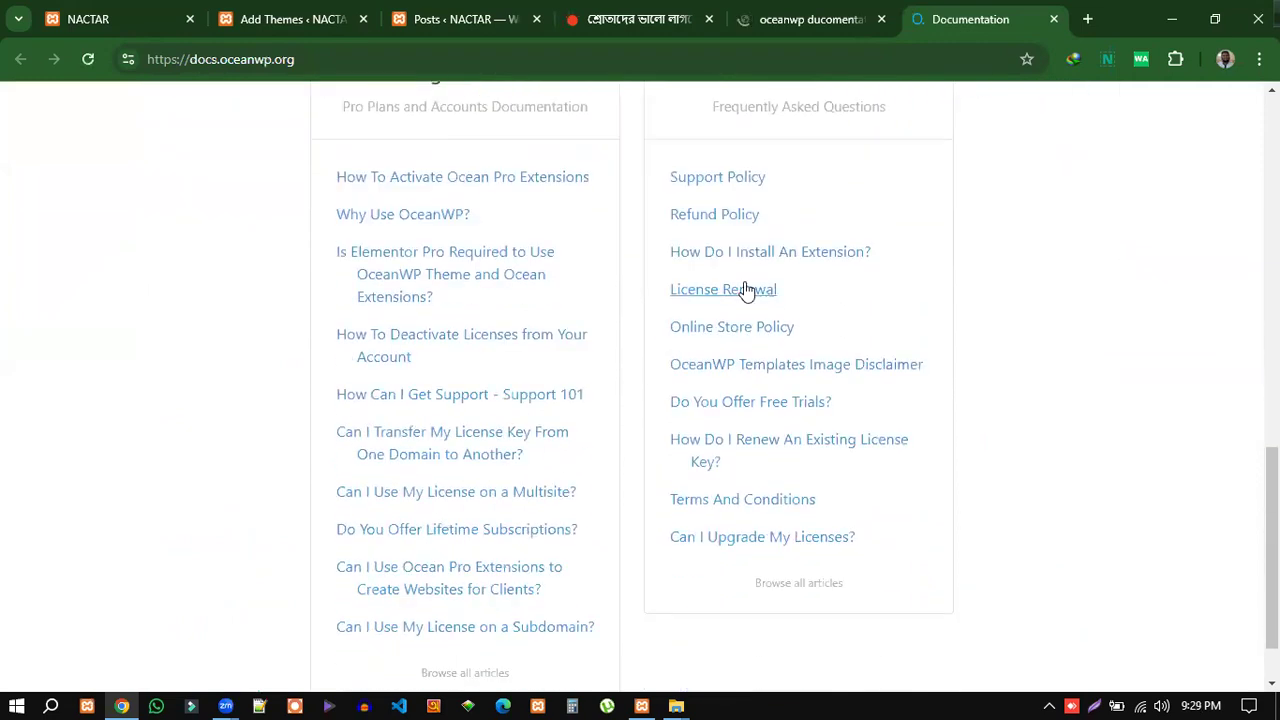
pyautogui.scroll(-1, 564, 300)
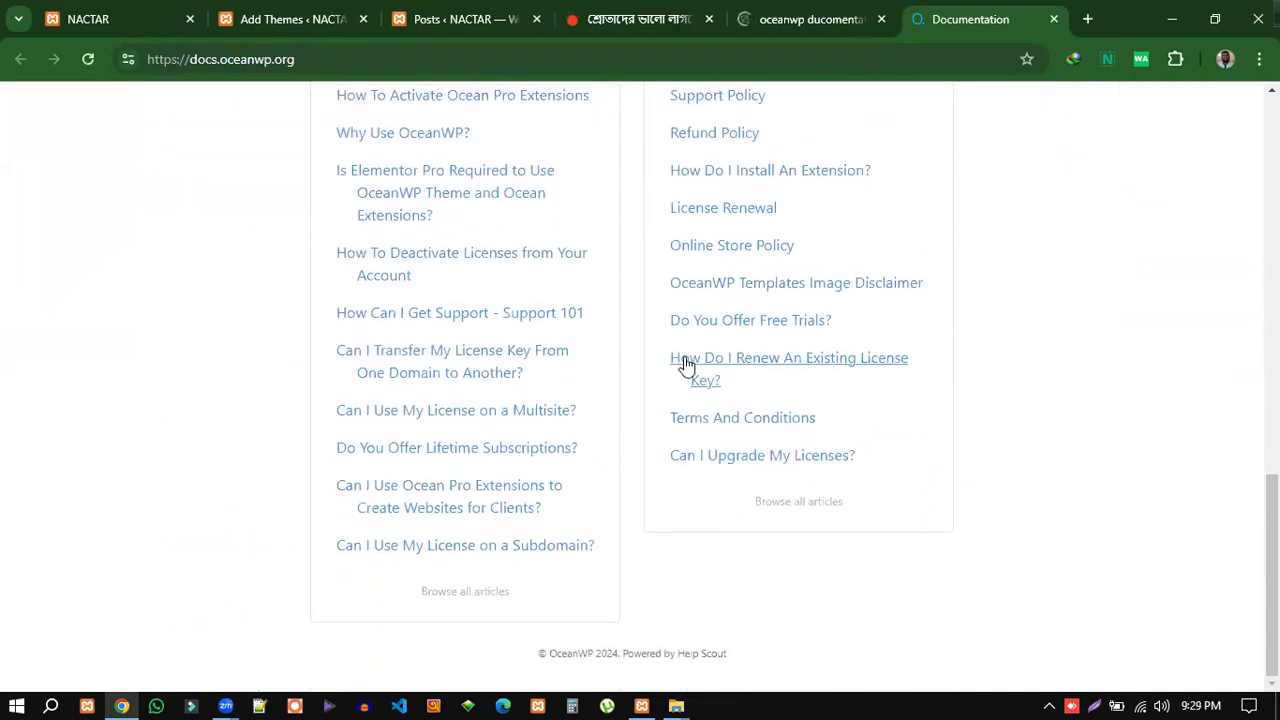
pyautogui.scroll(6, 686, 360)
pyautogui.scroll(3, 686, 360)
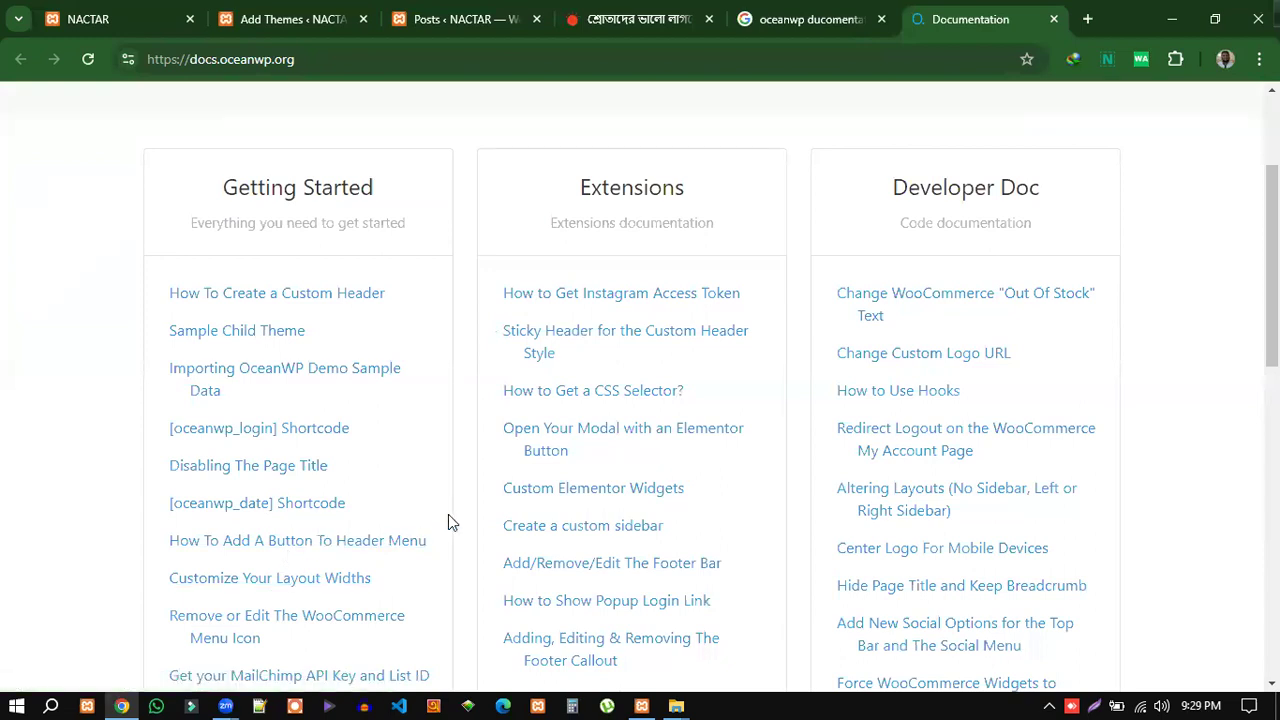
pyautogui.scroll(-1, 448, 520)
pyautogui.scroll(-1, 448, 514)
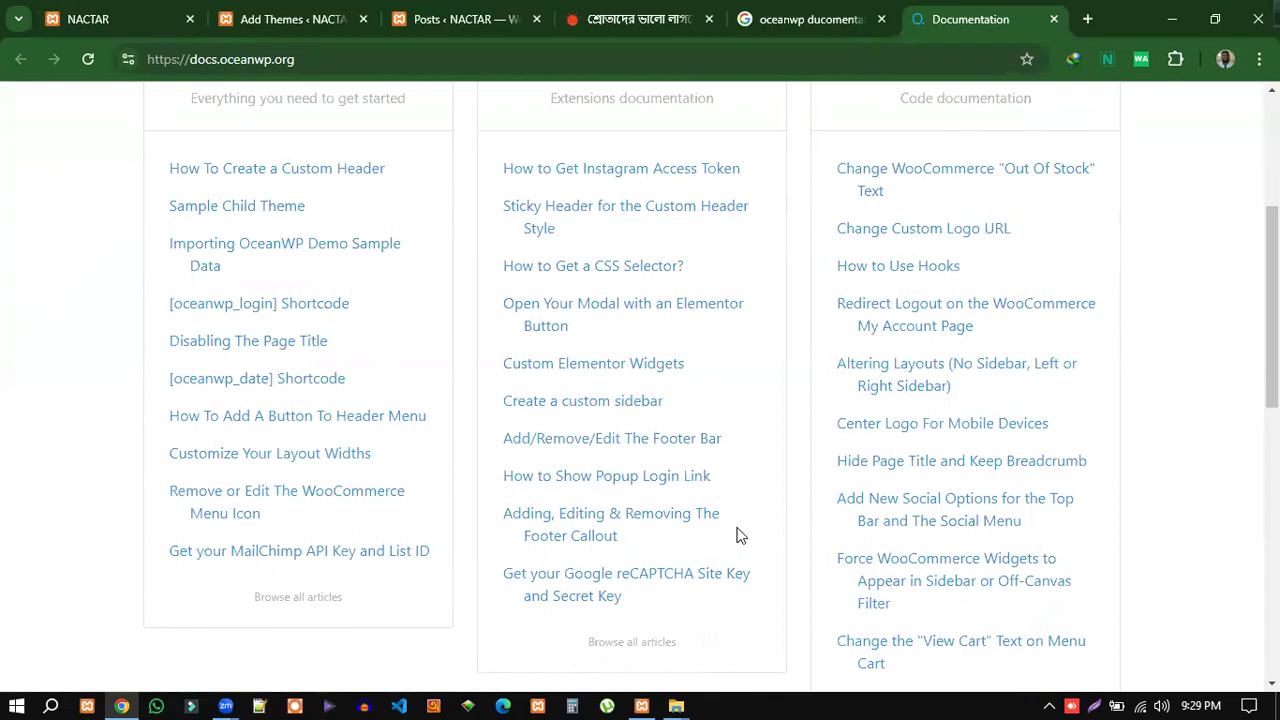
pyautogui.scroll(1, 744, 520)
pyautogui.scroll(1, 744, 512)
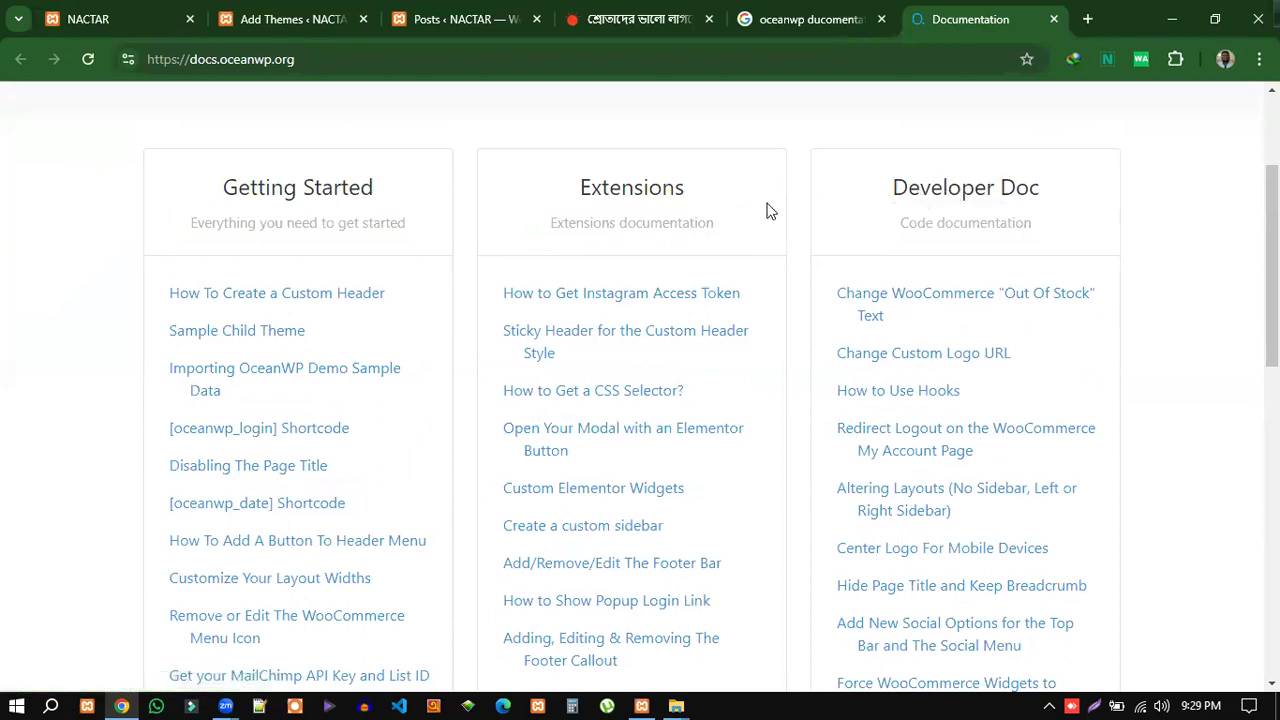
pyautogui.click(775, 28)
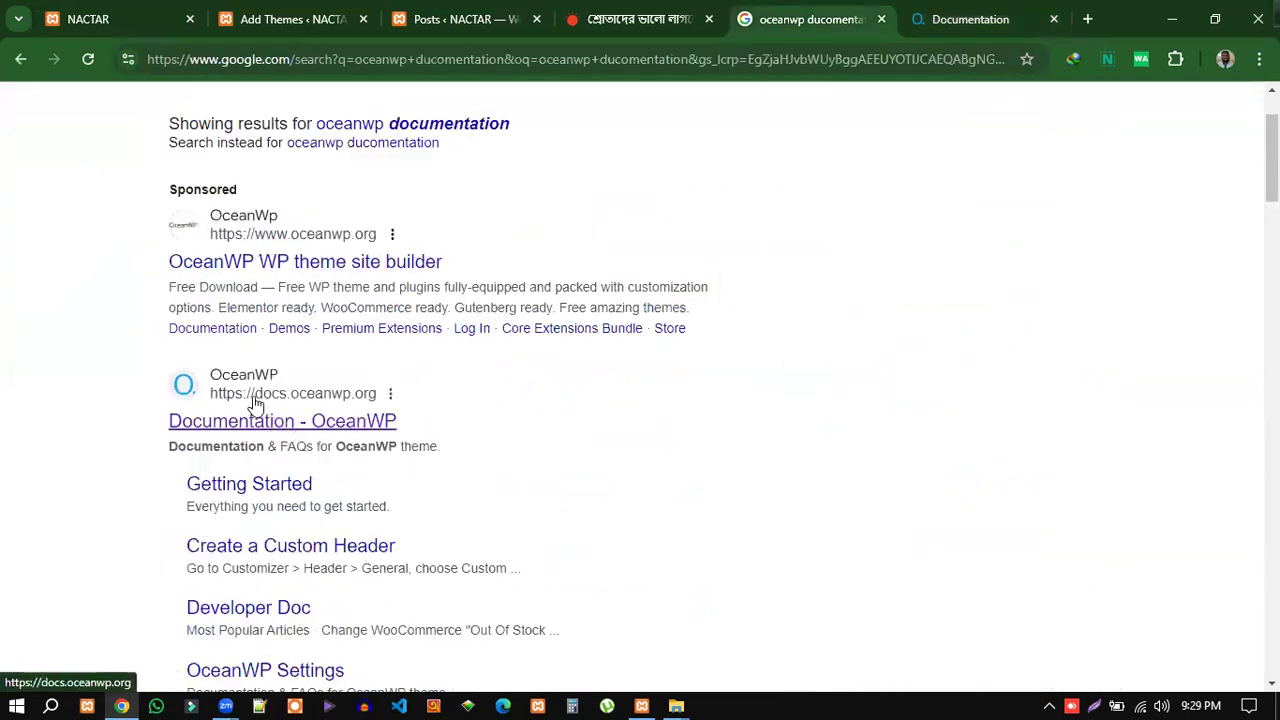
# Open the official OceanWP website result and dismiss its cookie notice.
pyautogui.click(328, 266)
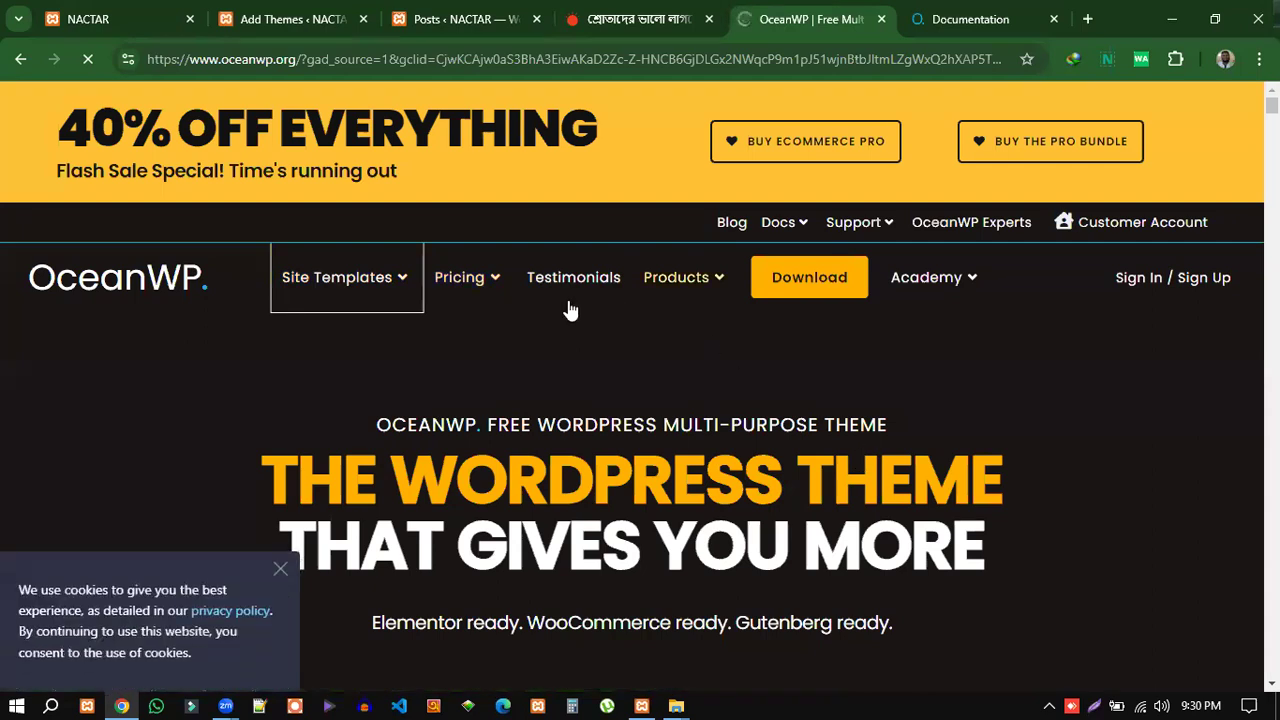
pyautogui.moveTo(975, 283)
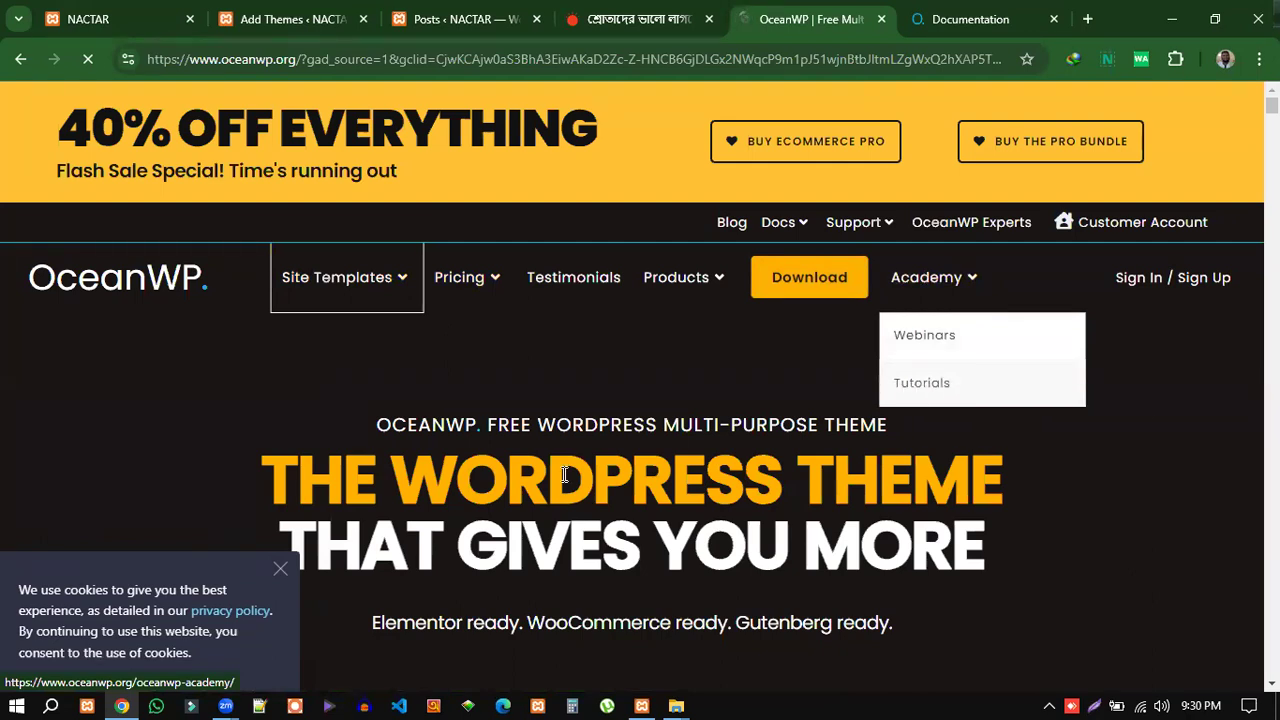
pyautogui.click(280, 569)
pyautogui.moveTo(958, 290)
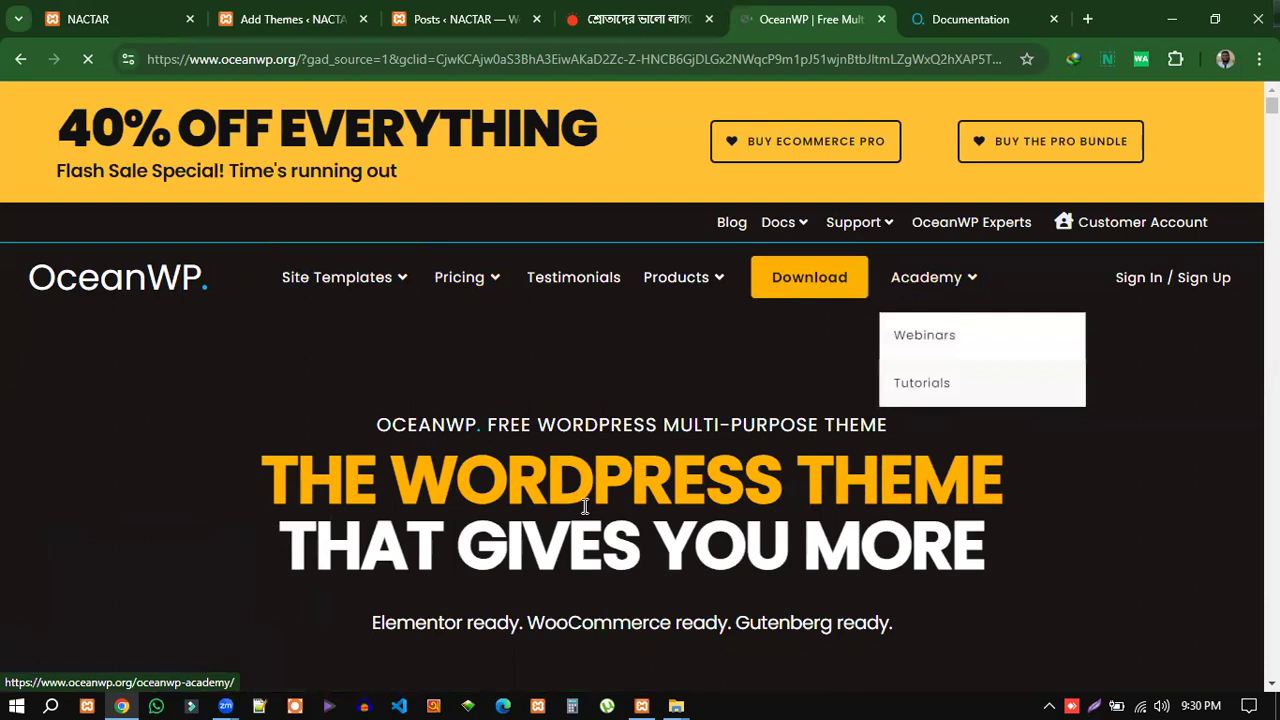
# Scroll through the oceanwp.org homepage's templates, features and reviews, then close its tab.
pyautogui.scroll(-15, 583, 499)
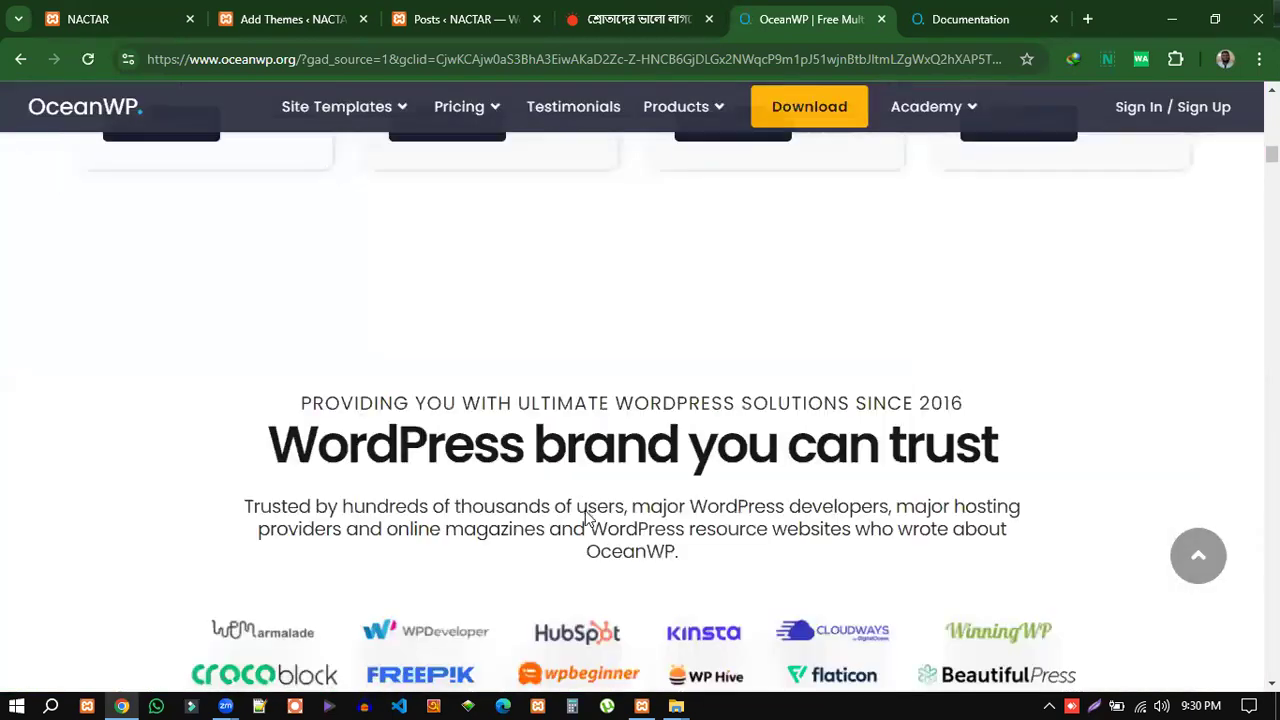
pyautogui.scroll(-10, 587, 522)
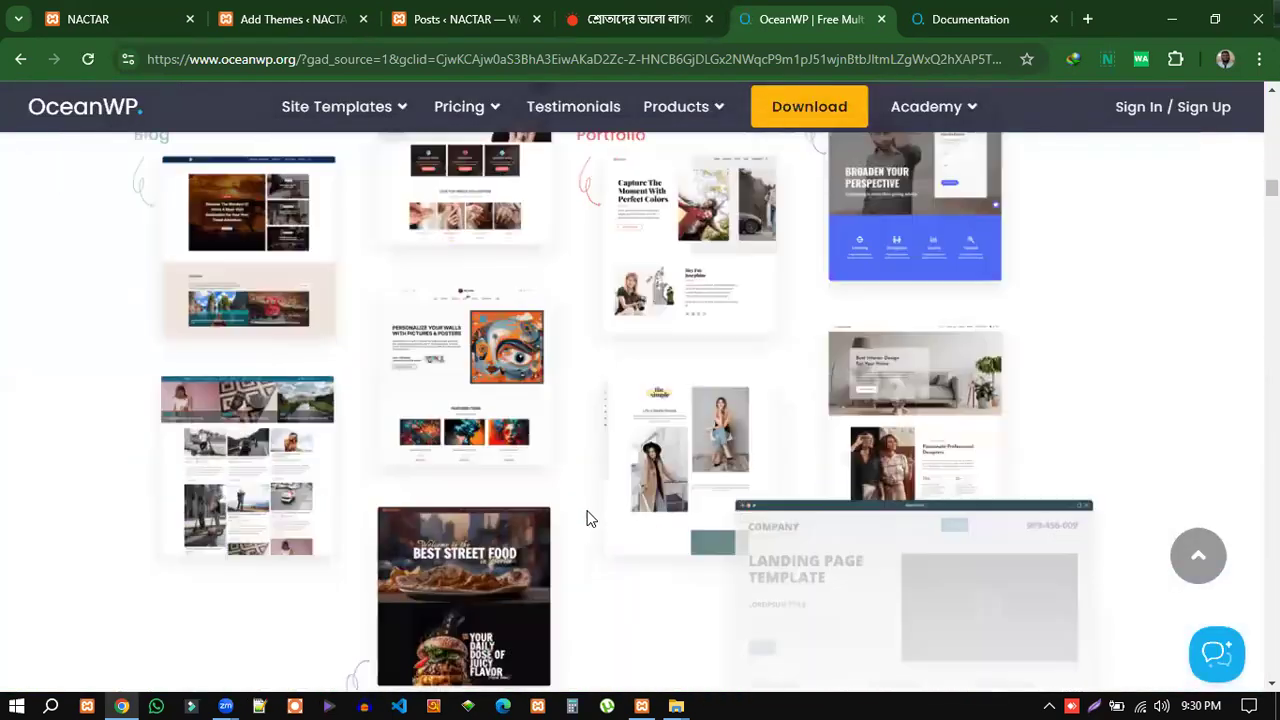
pyautogui.scroll(-1, 590, 515)
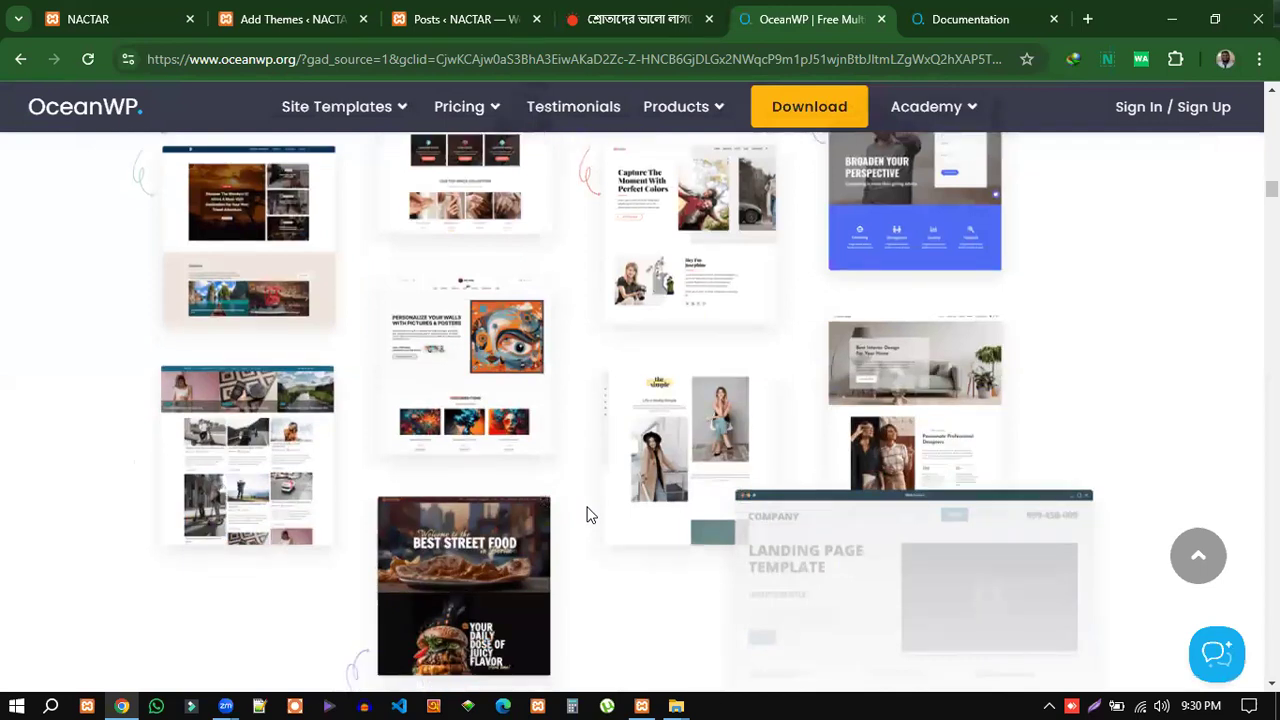
pyautogui.scroll(-10, 590, 515)
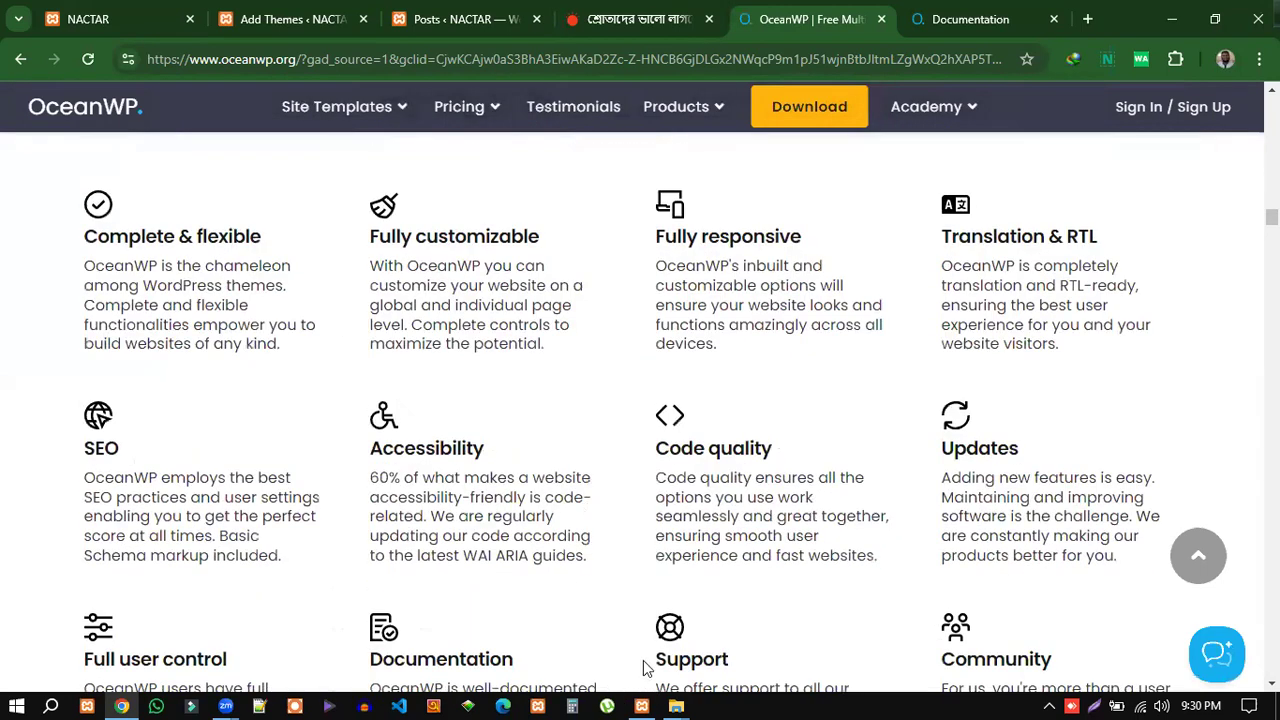
pyautogui.scroll(-5, 630, 650)
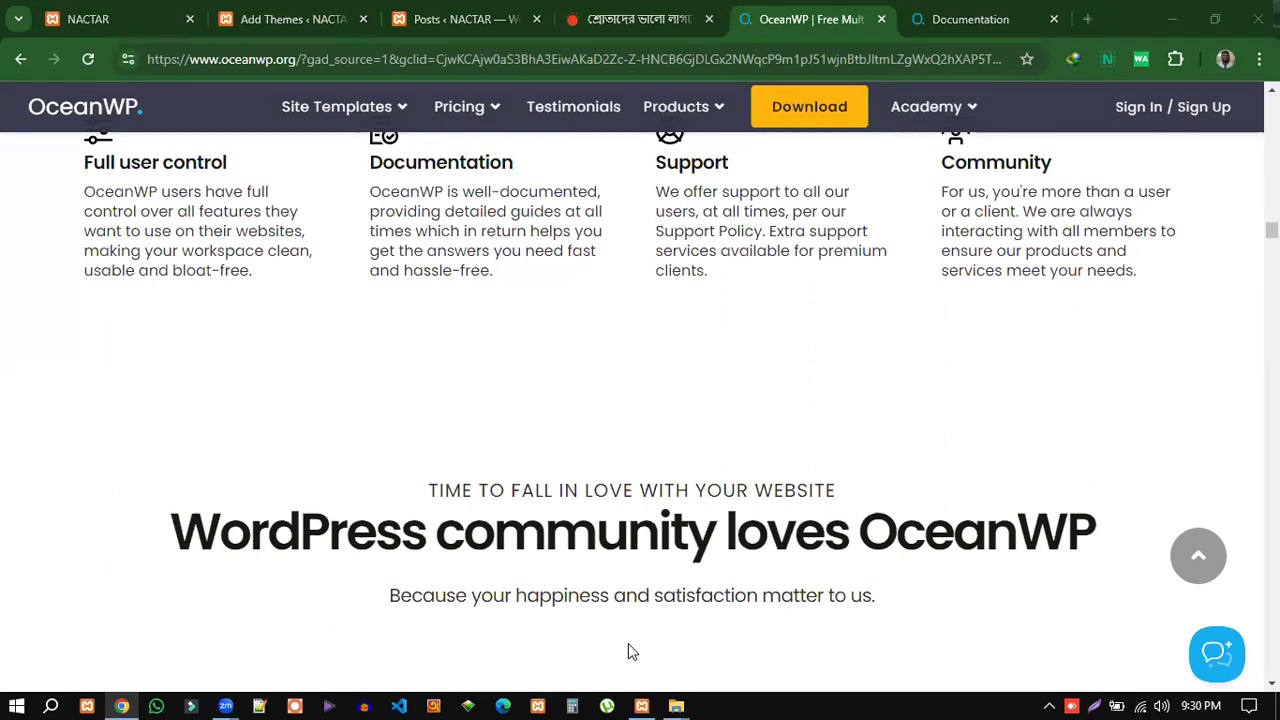
pyautogui.scroll(-8, 809, 437)
pyautogui.scroll(-9, 776, 508)
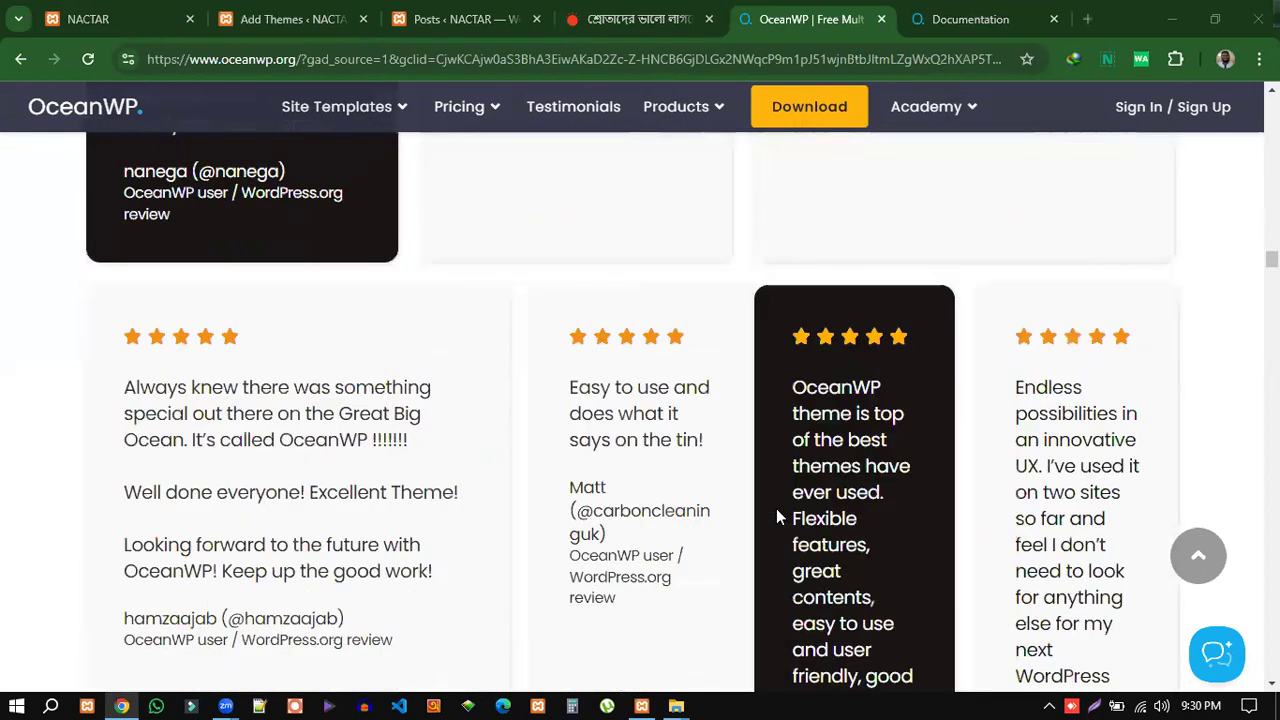
pyautogui.scroll(6, 777, 509)
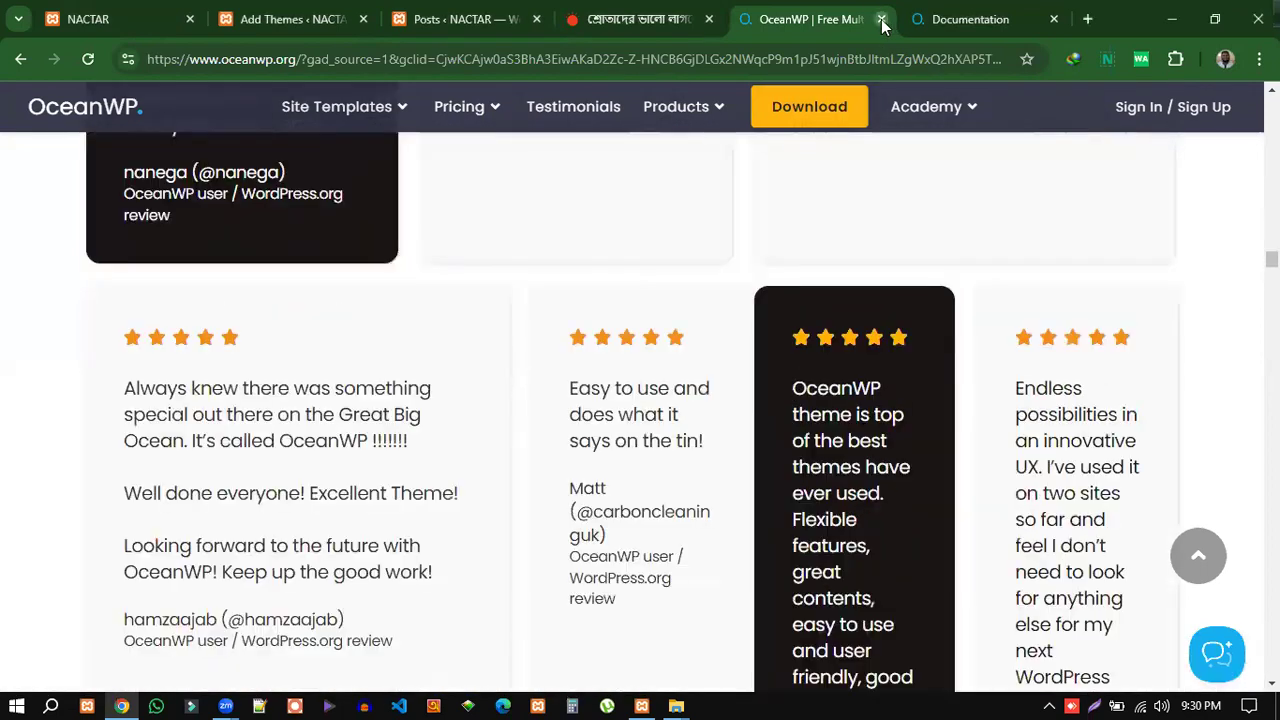
pyautogui.click(882, 20)
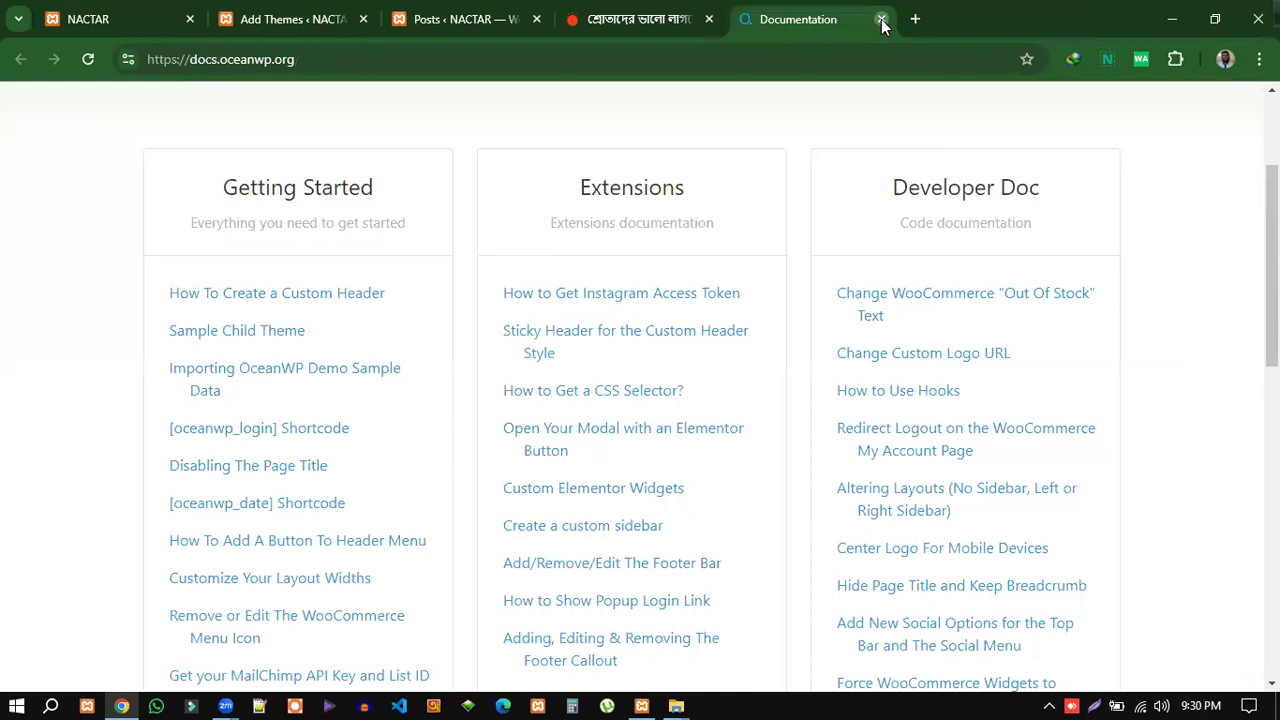
# Close the documentation tab and install the OceanWP theme from Add Themes.
pyautogui.click(882, 20)
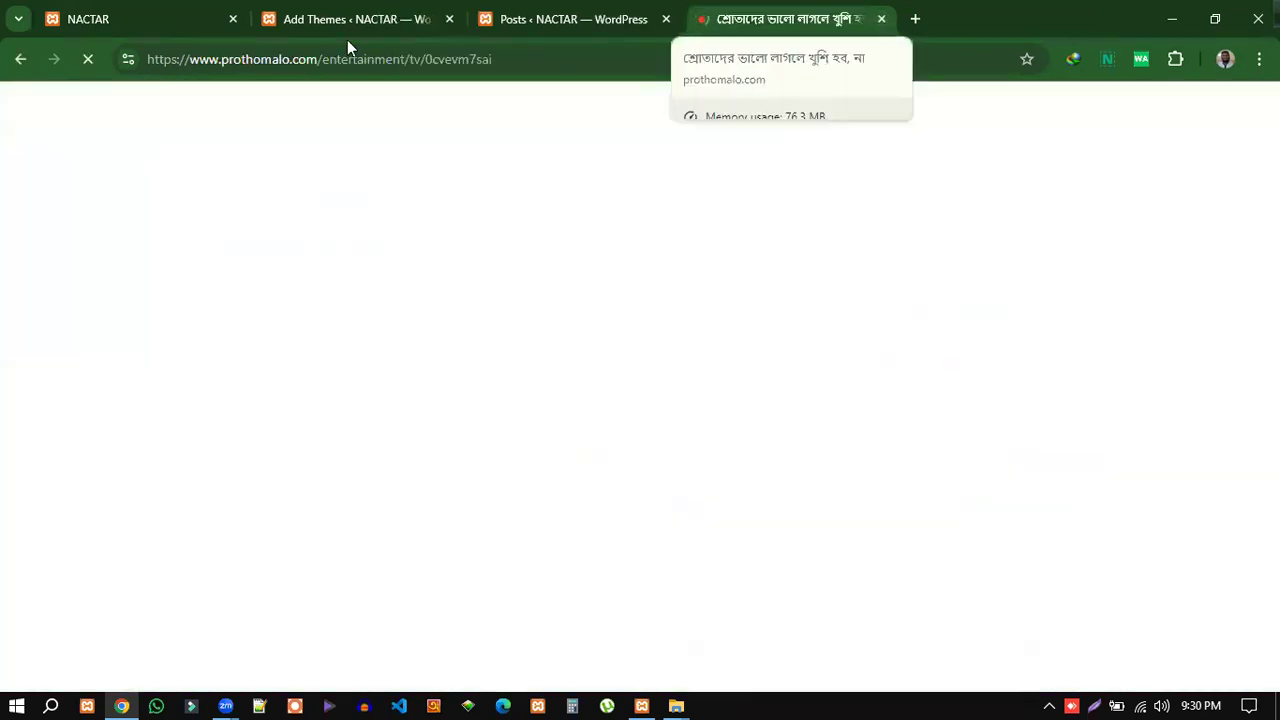
pyautogui.click(338, 20)
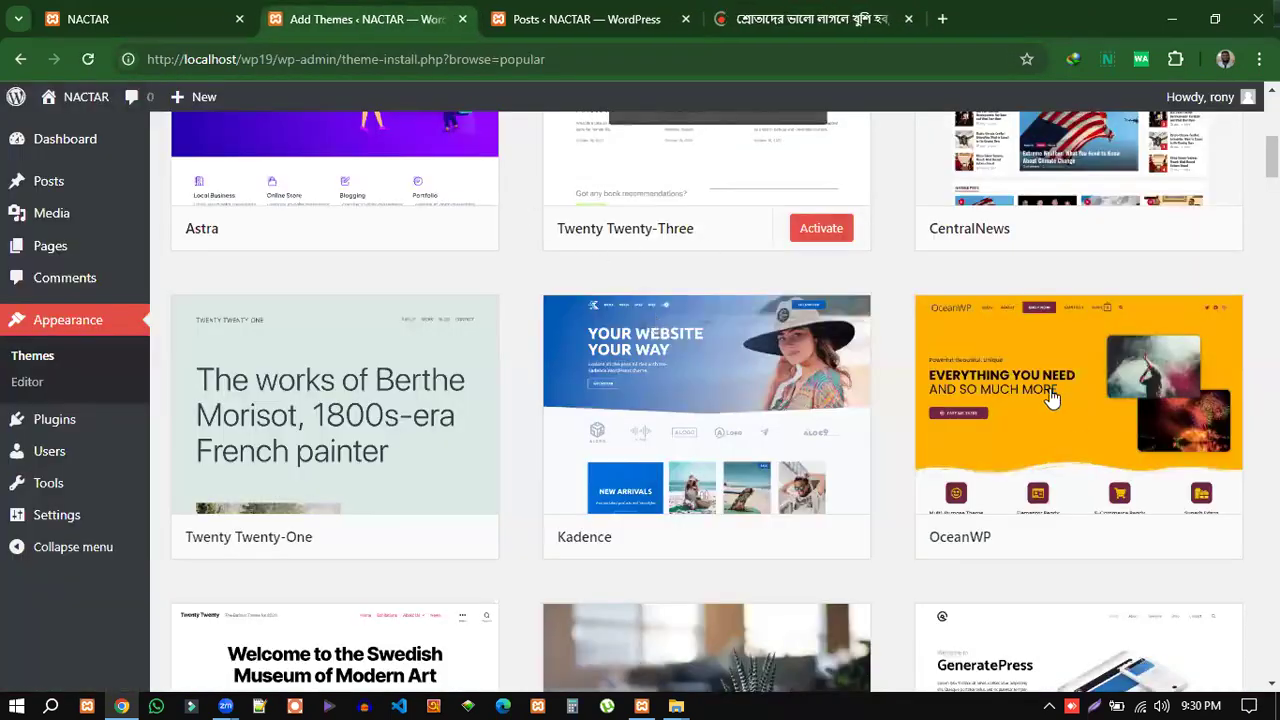
pyautogui.scroll(-1, 1107, 547)
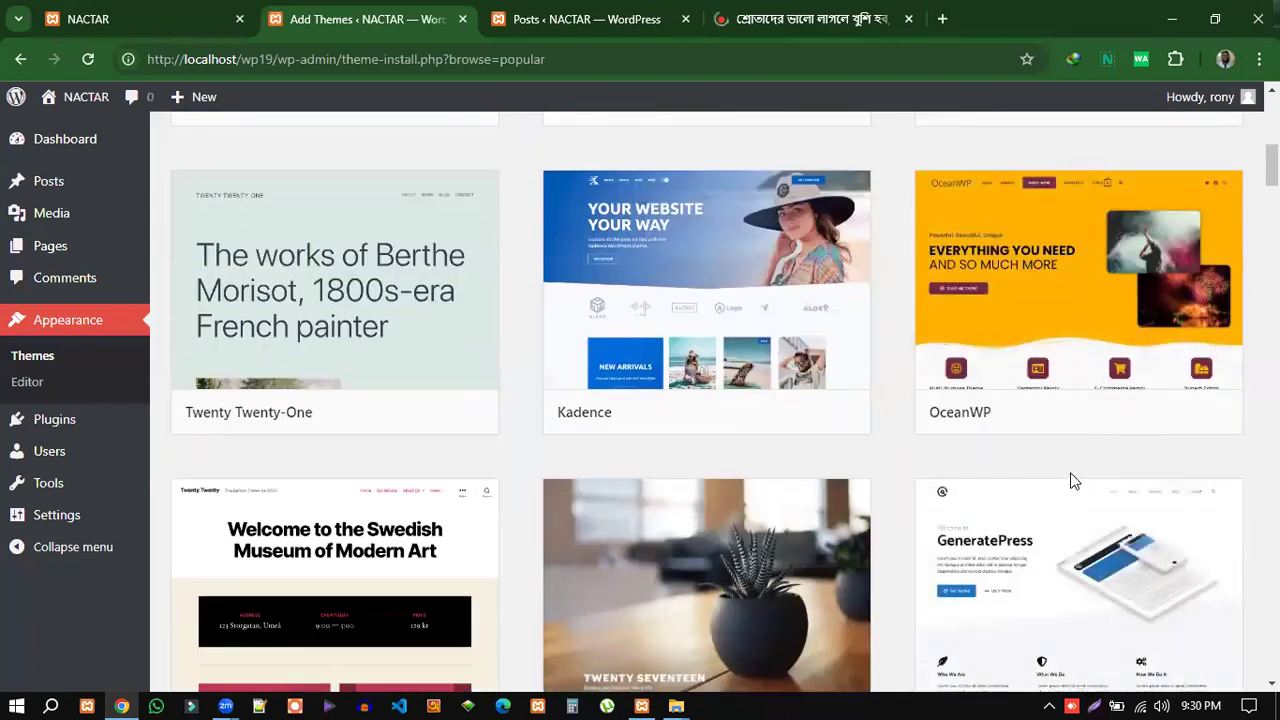
pyautogui.moveTo(1135, 412)
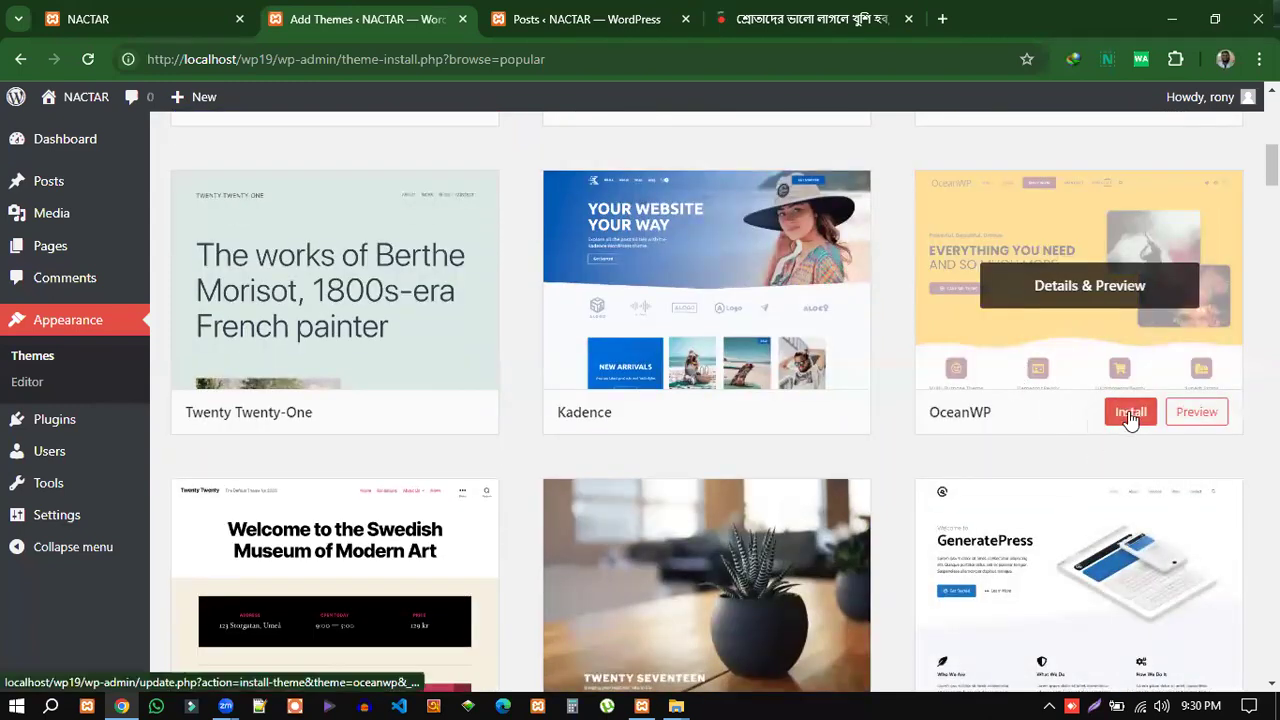
pyautogui.click(1130, 416)
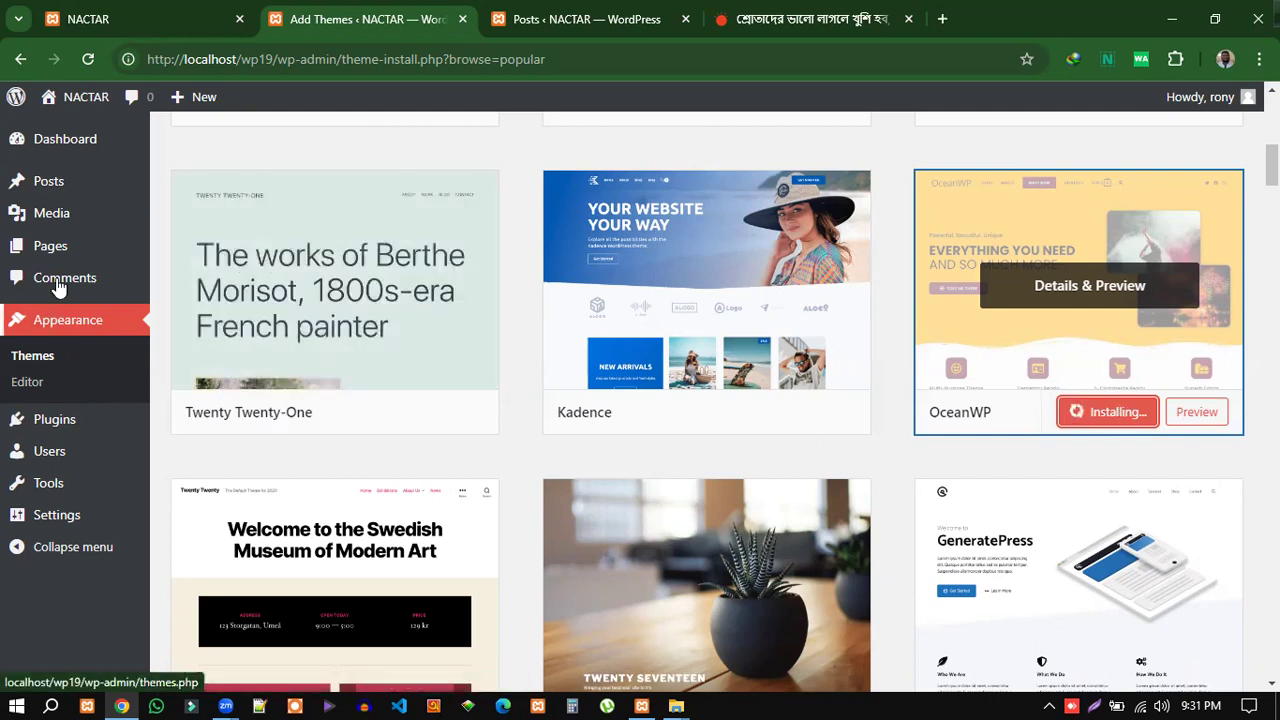
# Open the Comments screen in a new tab and close the Posts list tab.
pyautogui.rightClick(54, 273)
pyautogui.click(88, 293)
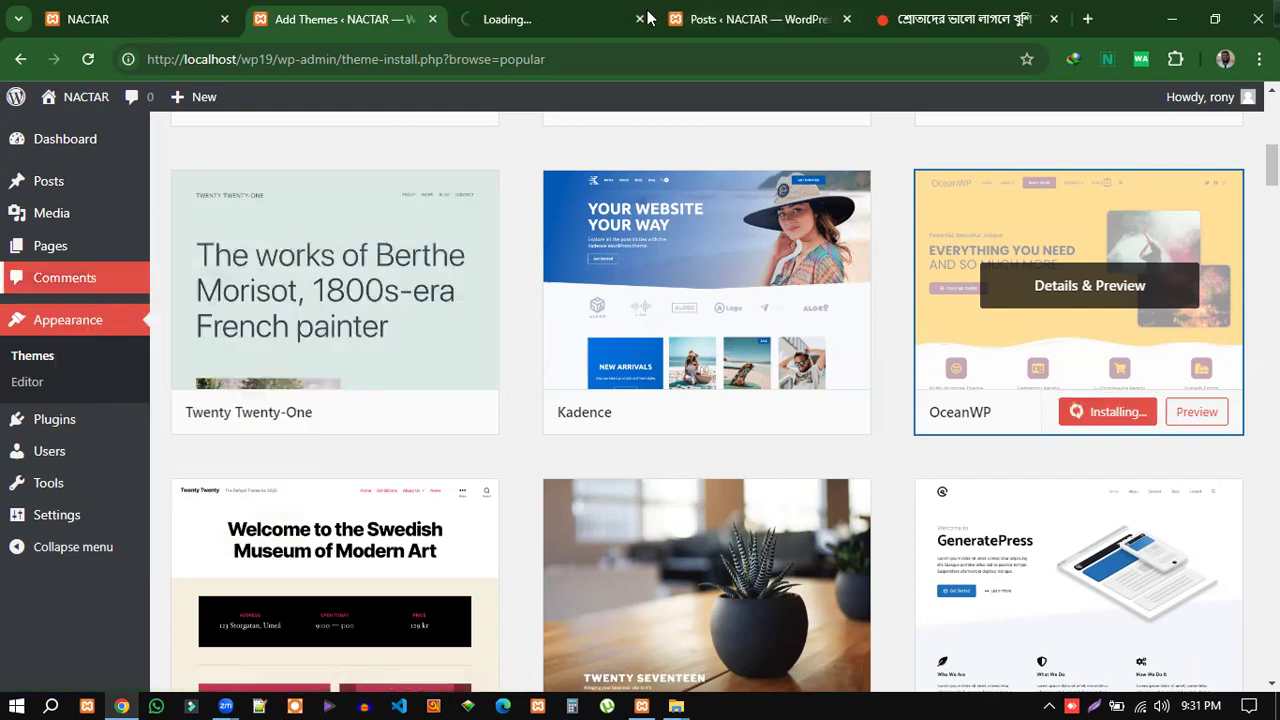
pyautogui.click(509, 24)
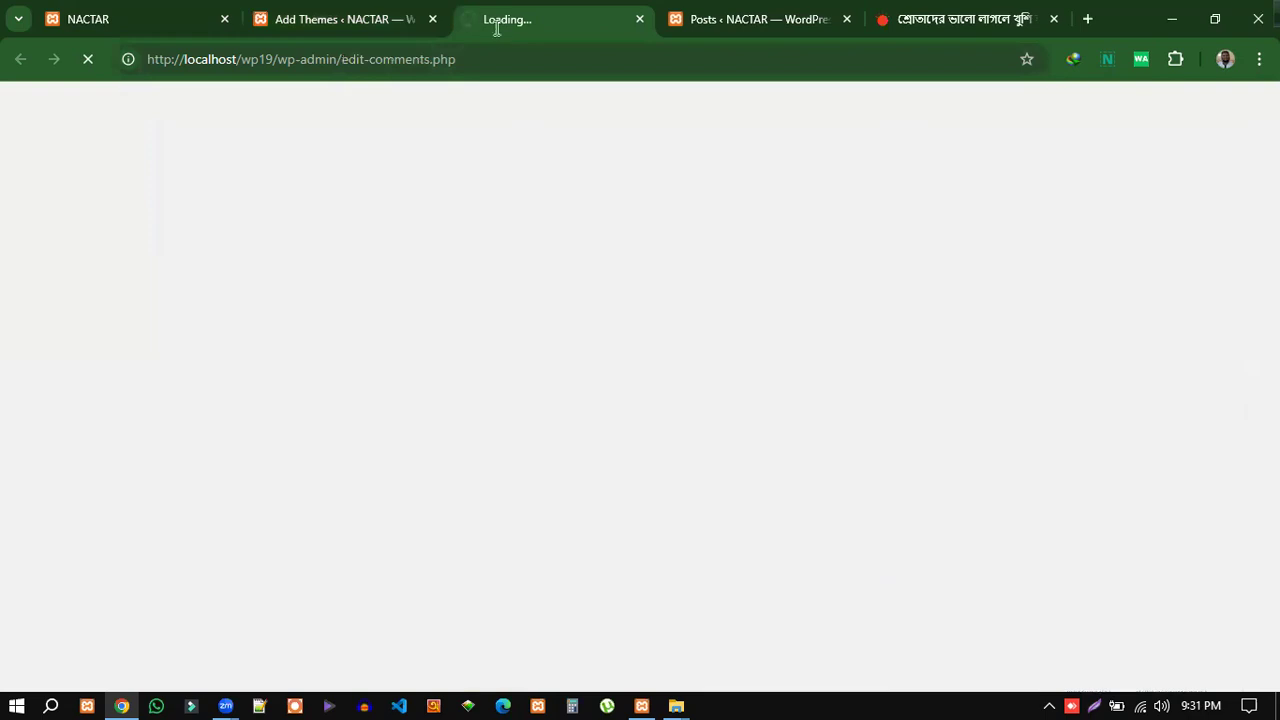
pyautogui.click(745, 22)
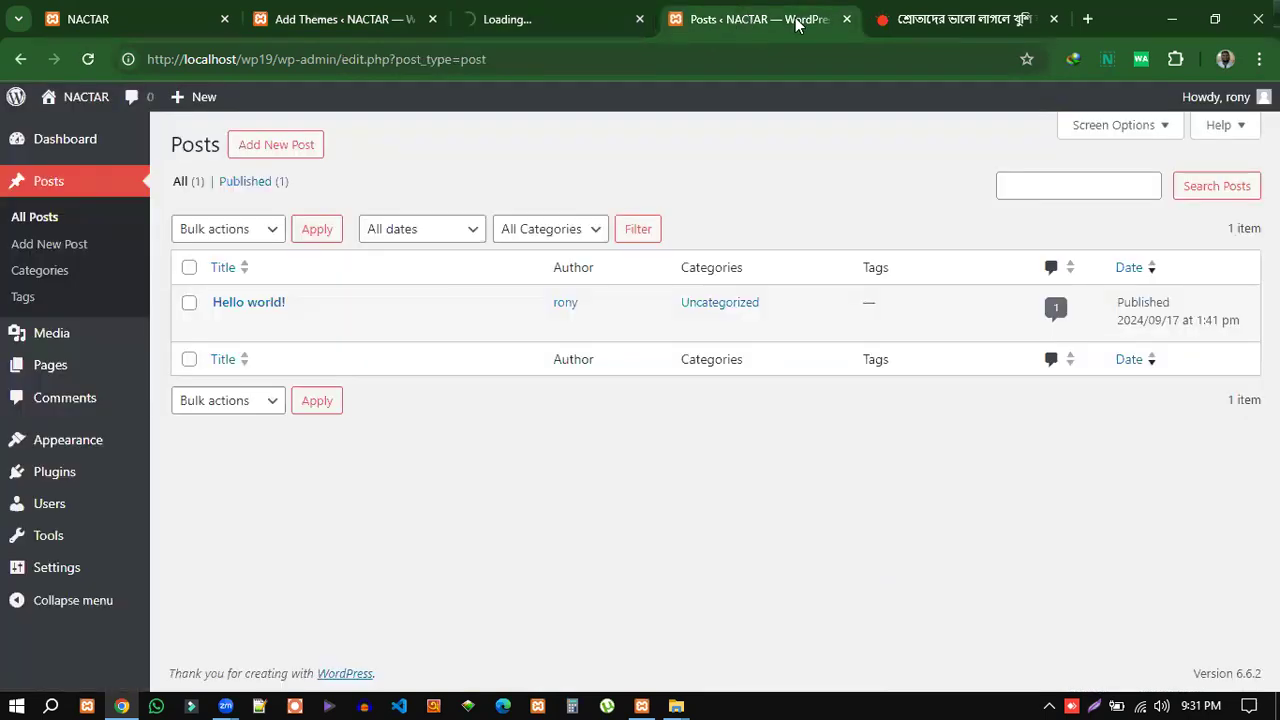
pyautogui.click(848, 22)
# Show the Pages list in the Comments tab and confirm OceanWP is marked Installed.
pyautogui.click(575, 20)
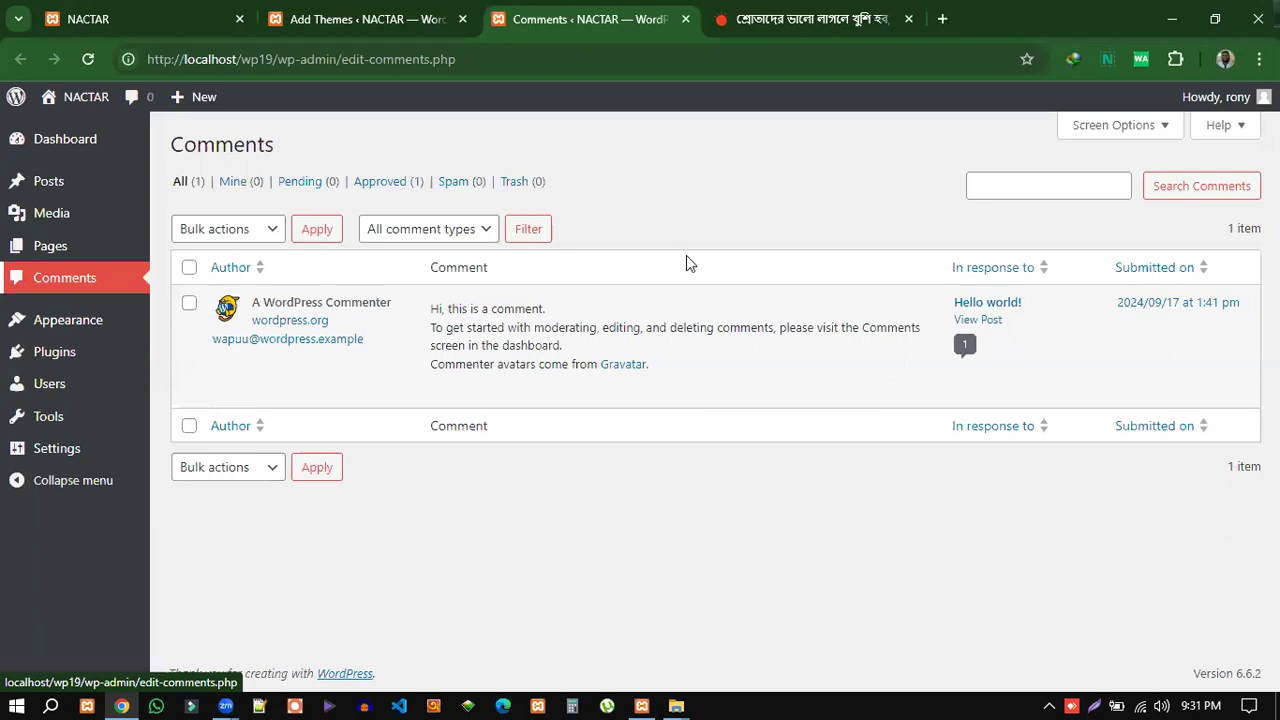
pyautogui.click(47, 255)
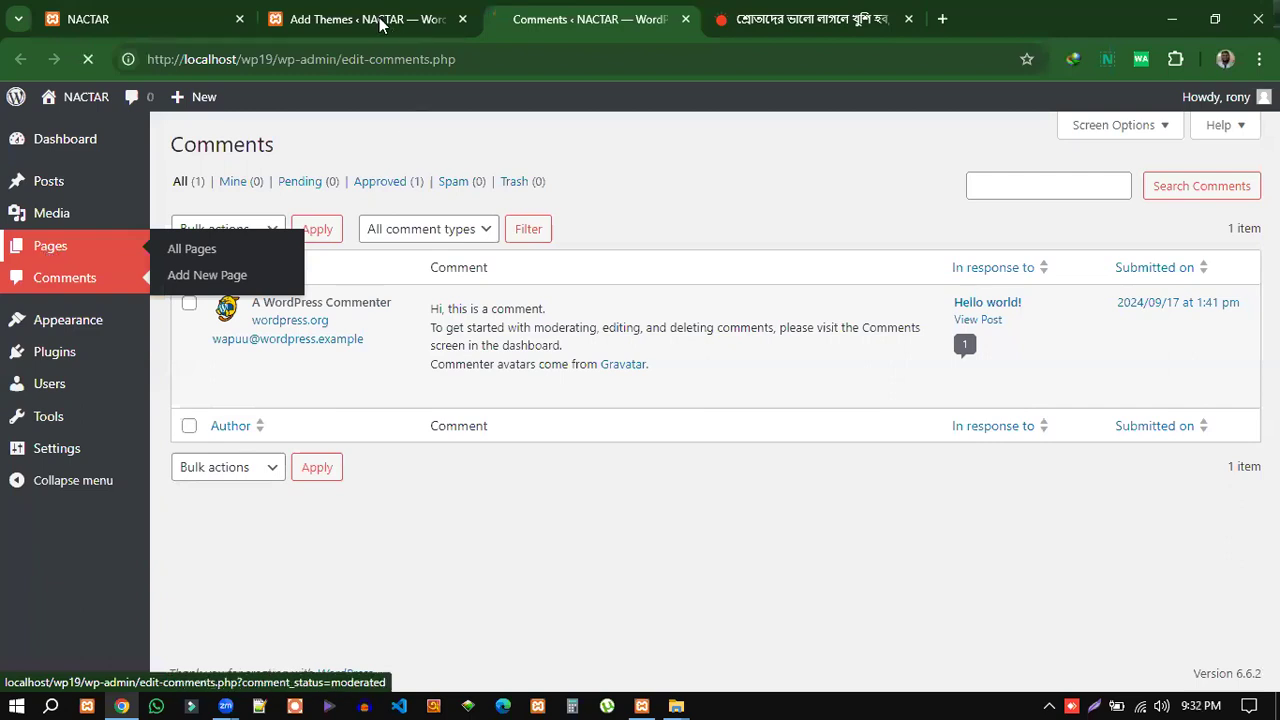
pyautogui.click(380, 24)
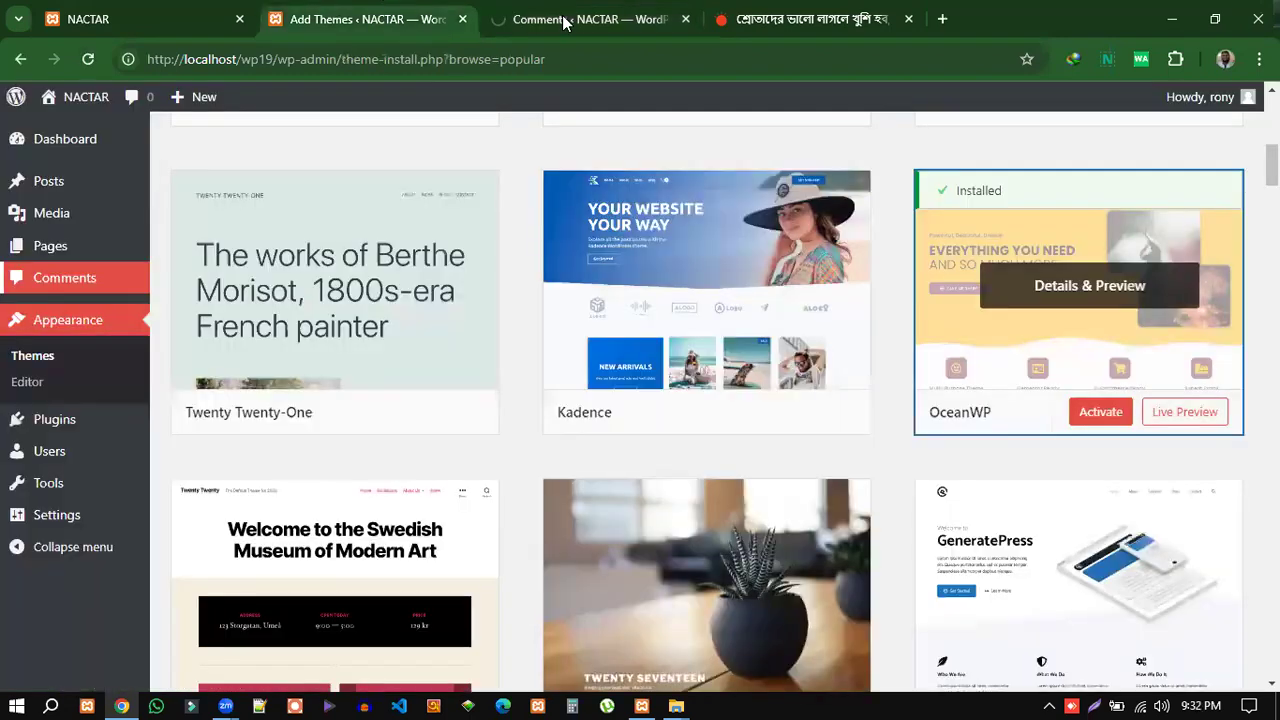
pyautogui.click(563, 22)
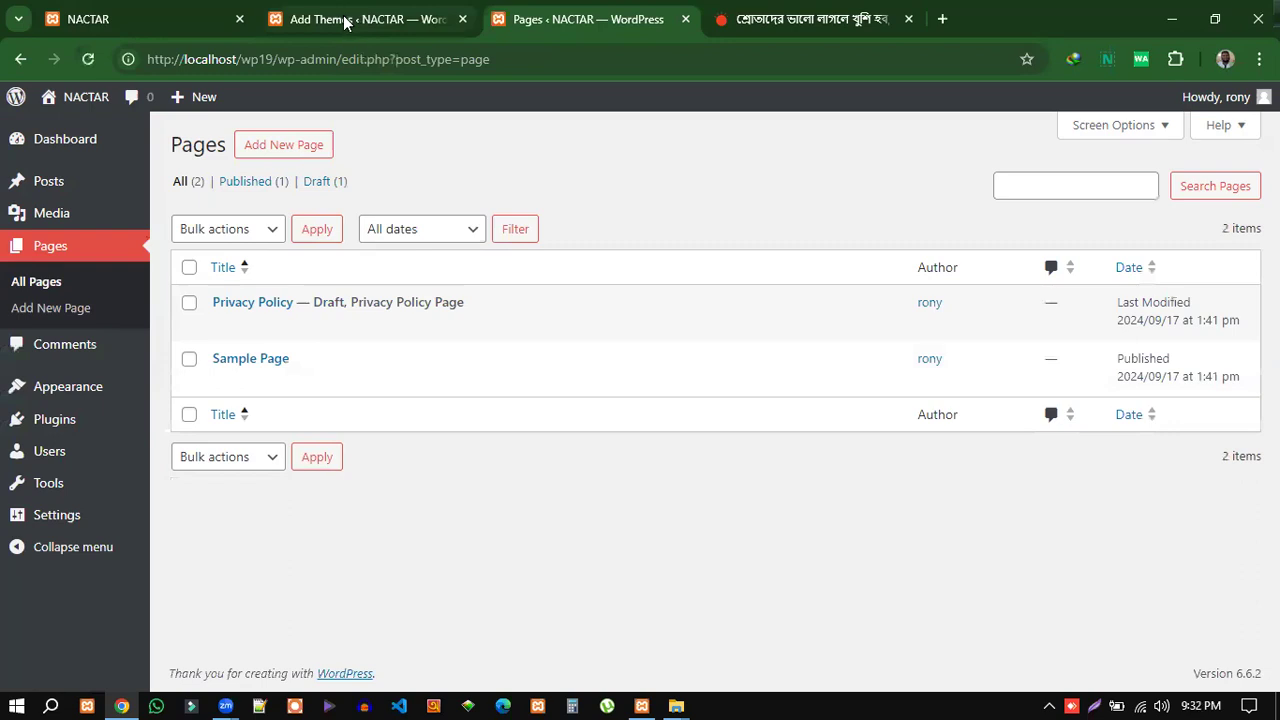
pyautogui.click(345, 22)
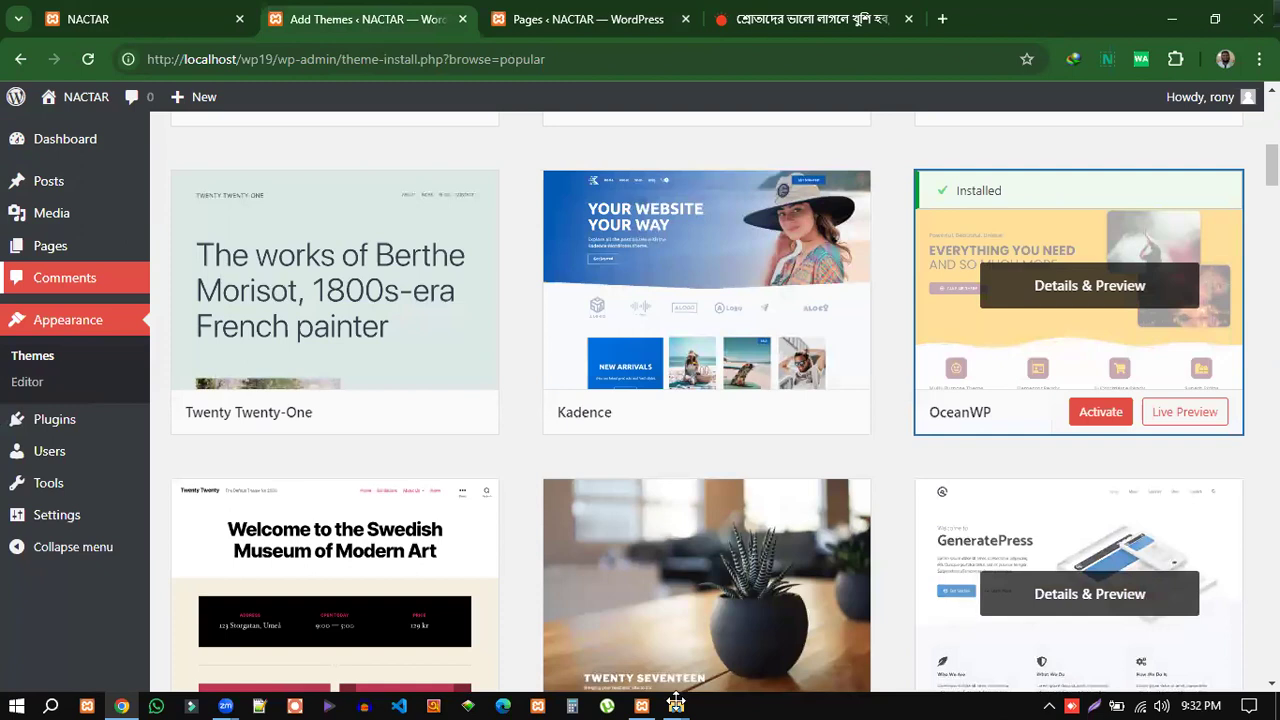
pyautogui.moveTo(676, 706)
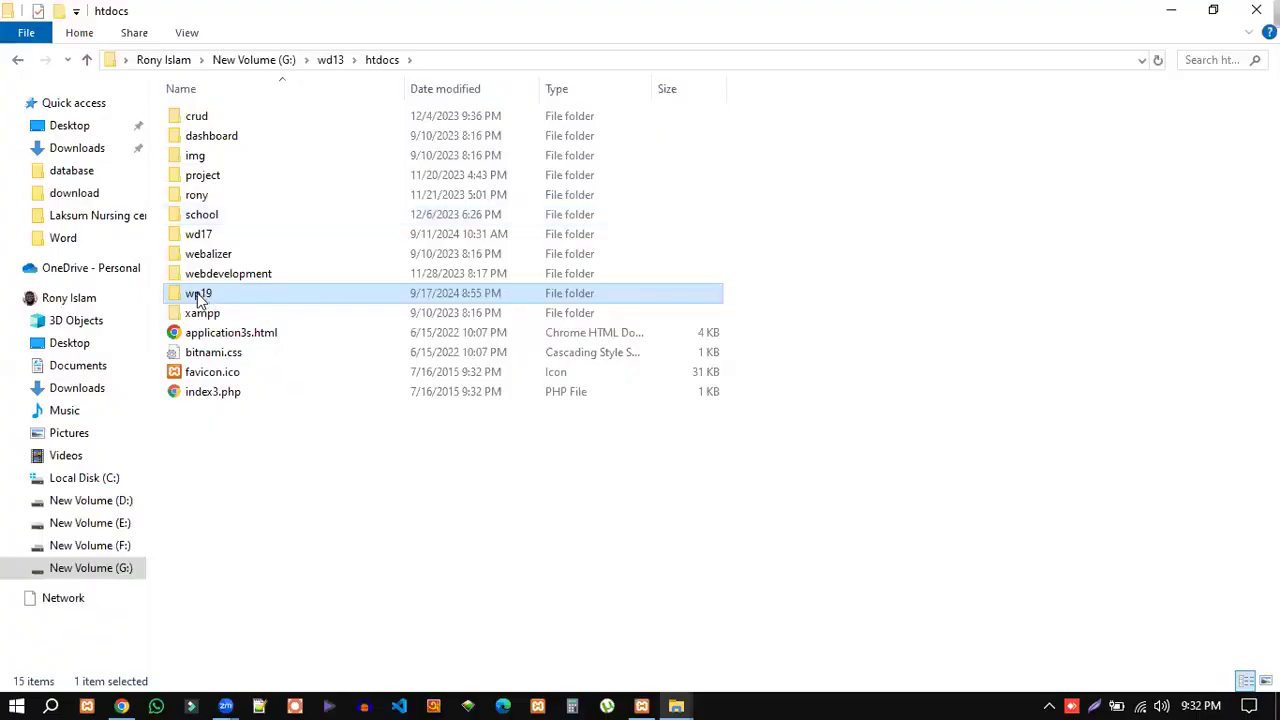
# Open wp19 > wp-content > themes > oceanwp and look through its 34 files, including style.css.
pyautogui.doubleClick(198, 295)
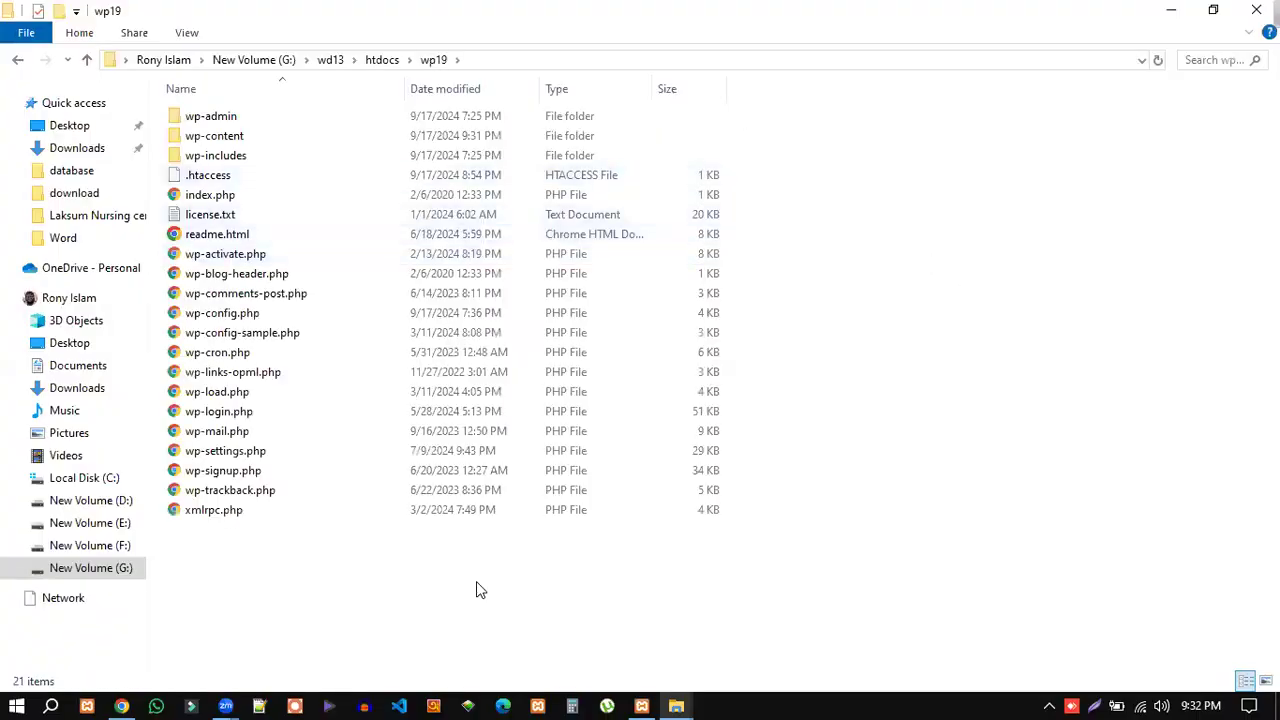
pyautogui.doubleClick(205, 143)
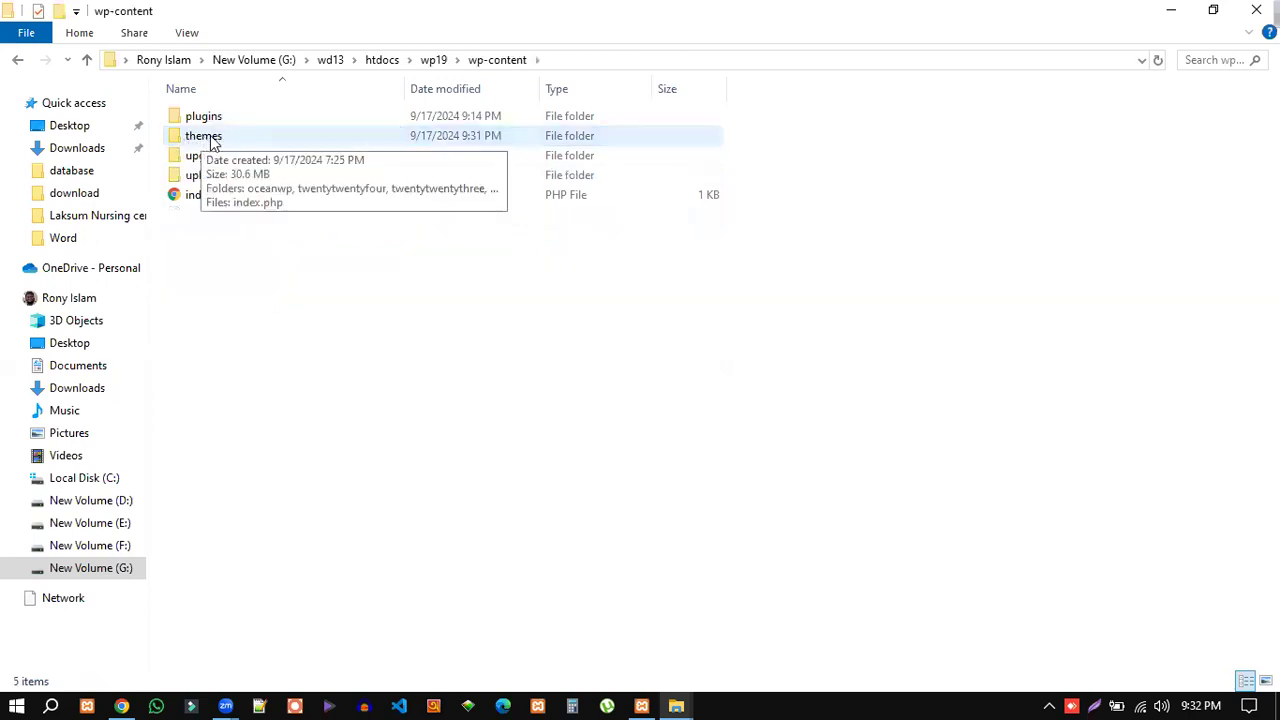
pyautogui.doubleClick(210, 140)
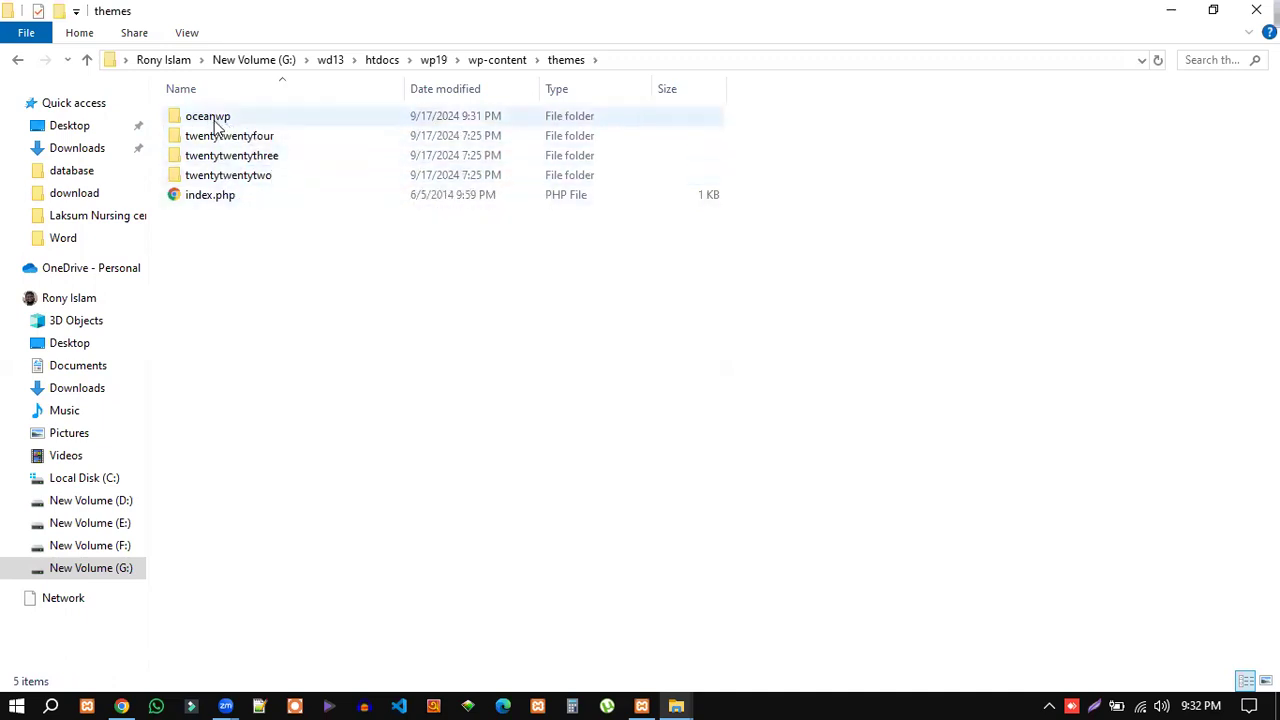
pyautogui.moveTo(222, 124)
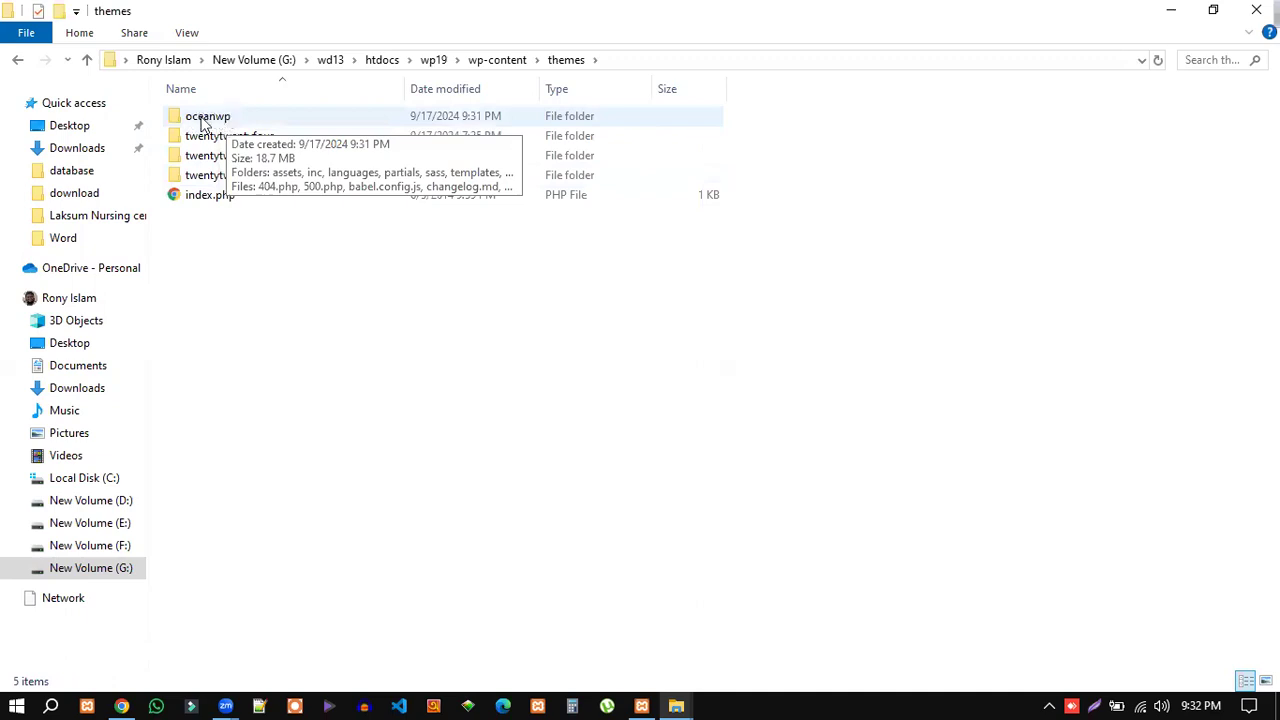
pyautogui.doubleClick(199, 123)
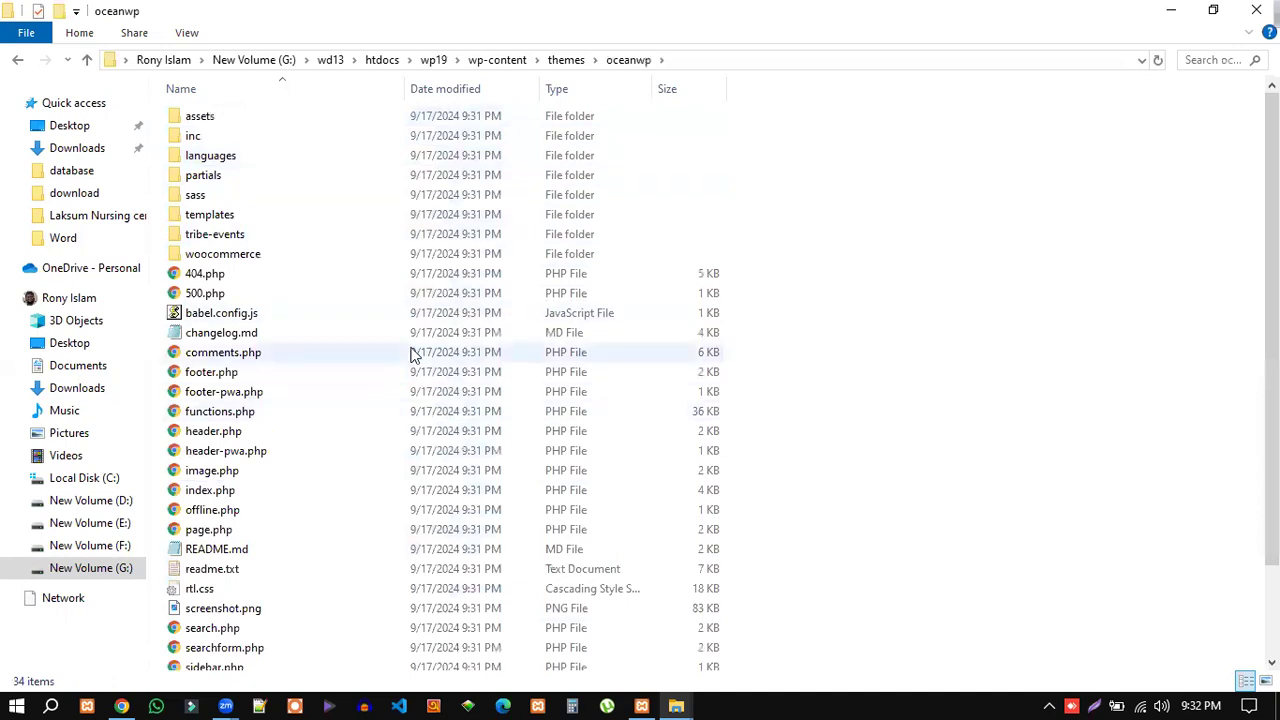
pyautogui.scroll(-2, 257, 585)
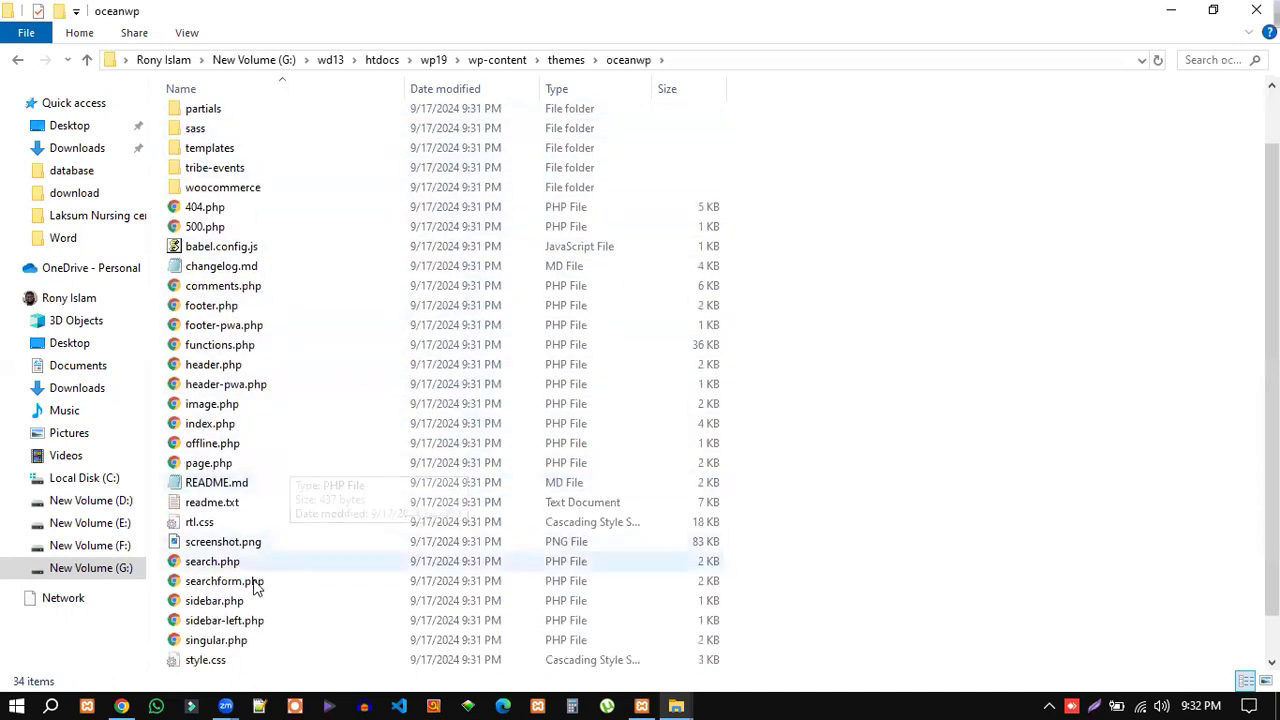
pyautogui.scroll(2, 251, 466)
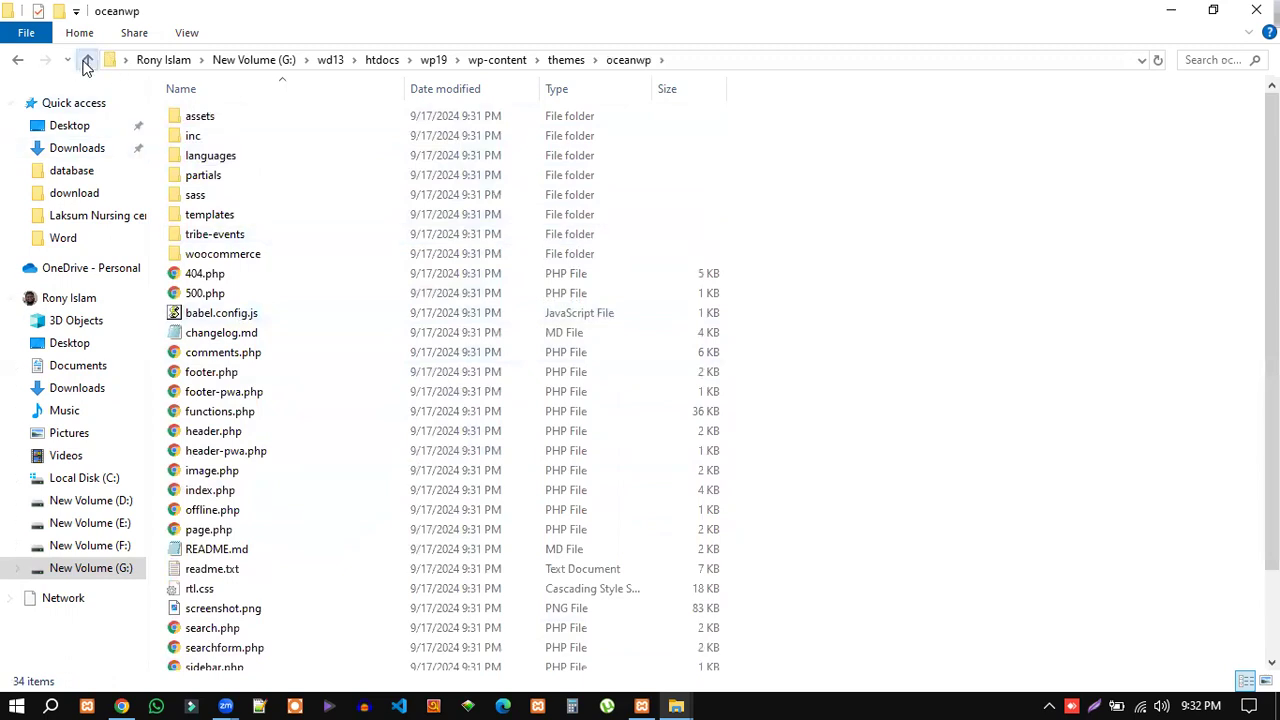
# Go back to the themes folder and look through the twentytwentyfour, twentytwentythree and twentytwentytwo folders.
pyautogui.click(87, 60)
pyautogui.click(252, 137)
pyautogui.click(256, 156)
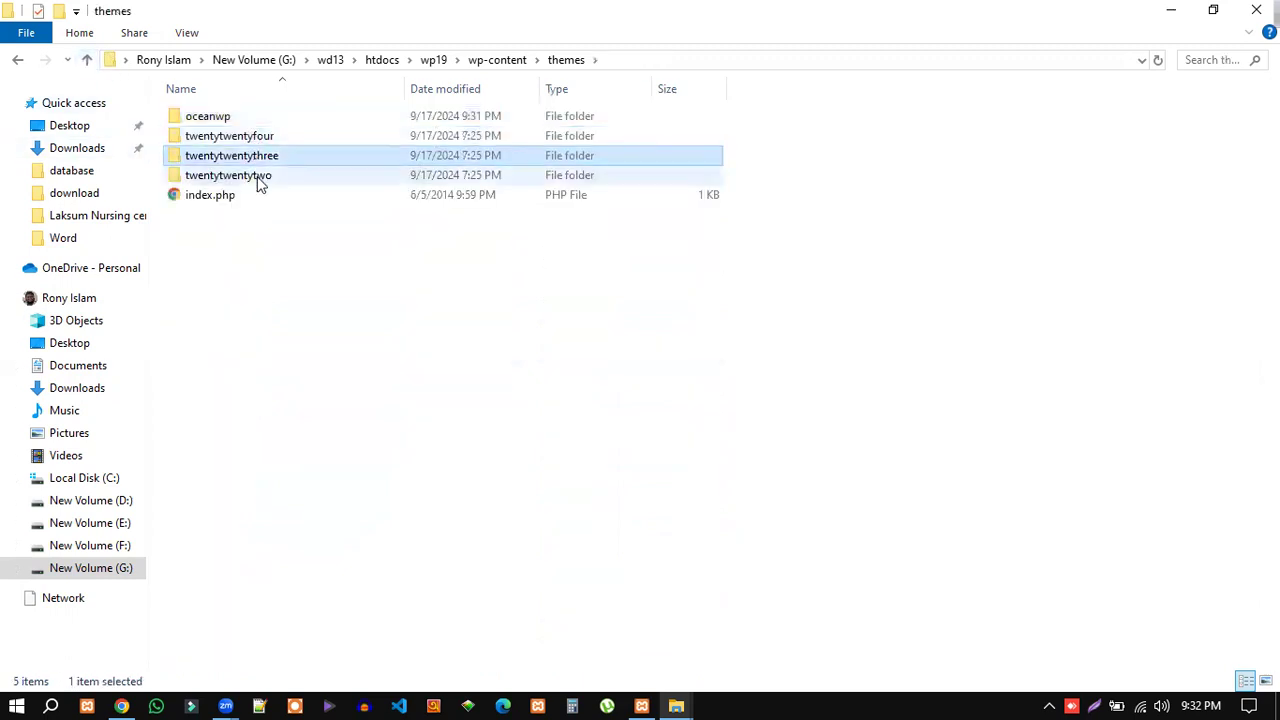
pyautogui.click(262, 175)
pyautogui.click(264, 156)
pyautogui.click(262, 137)
pyautogui.click(272, 175)
pyautogui.click(276, 156)
pyautogui.click(274, 138)
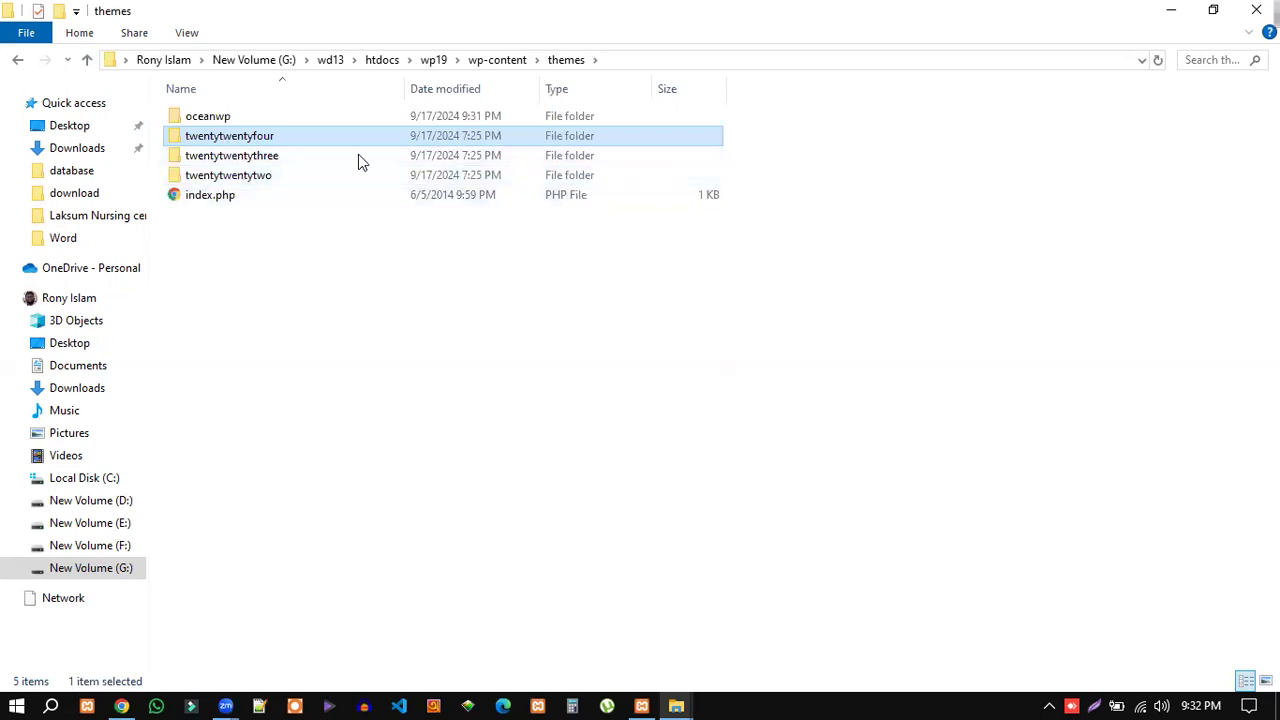
pyautogui.hotkey('alt', 'Tab')
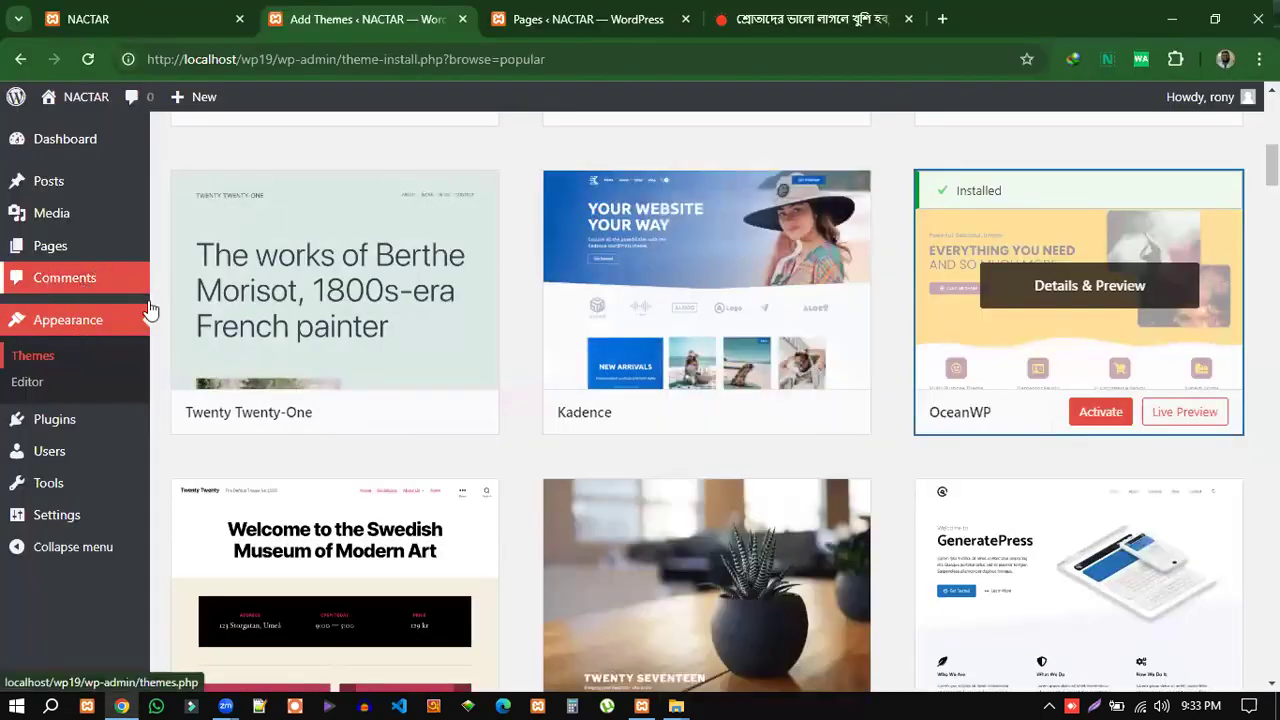
# Delete the Twenty Twenty-Four theme from its Theme Details in Appearance > Themes.
pyautogui.click(34, 364)
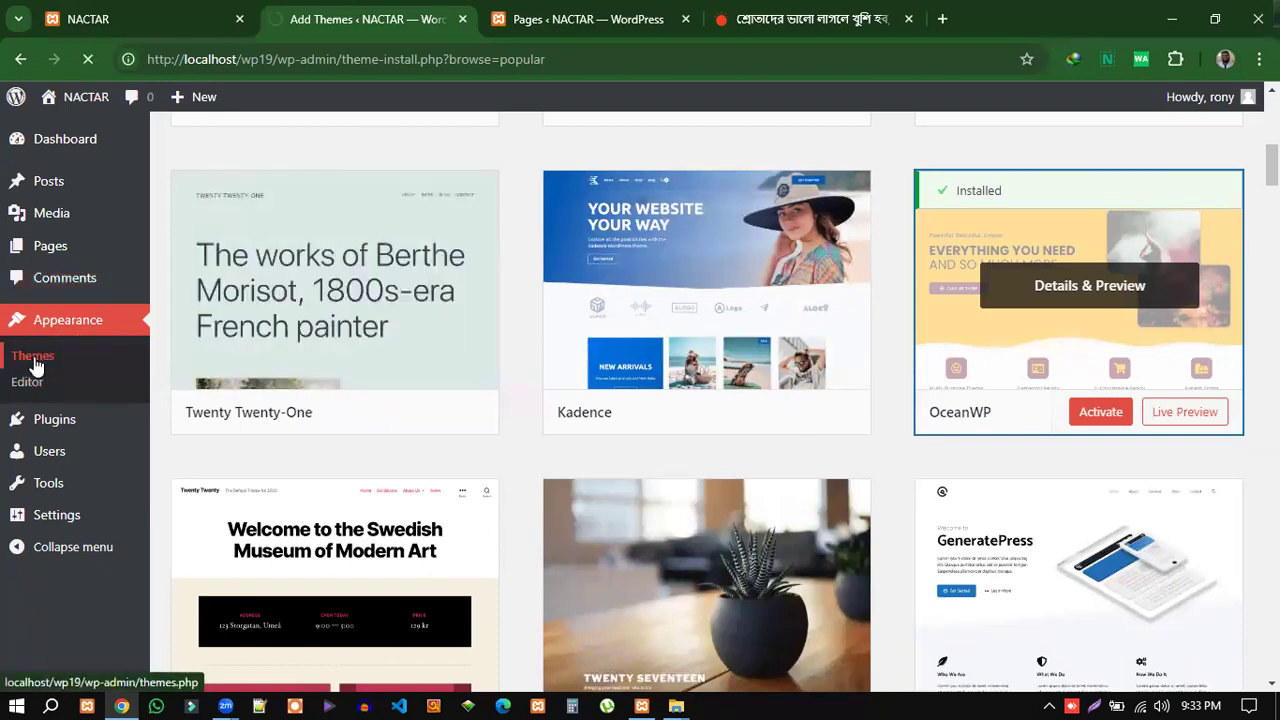
pyautogui.scroll(-1, 789, 470)
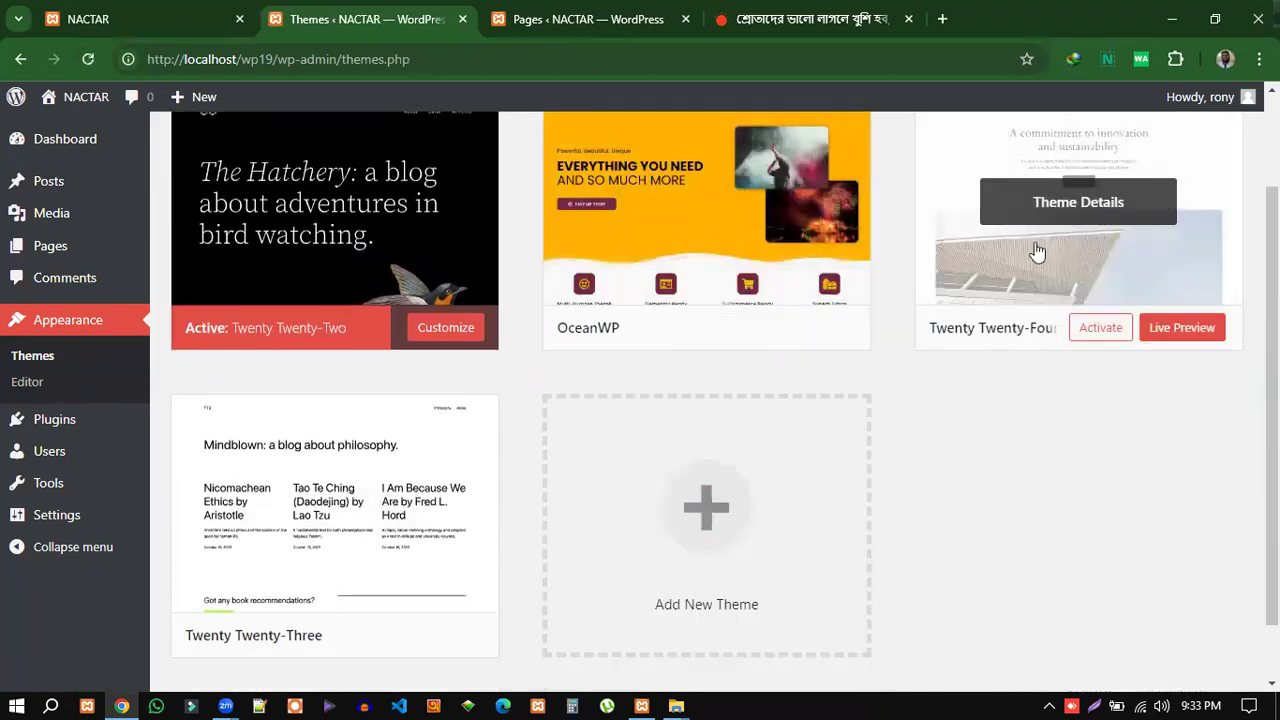
pyautogui.click(1088, 200)
pyautogui.scroll(-2, 731, 591)
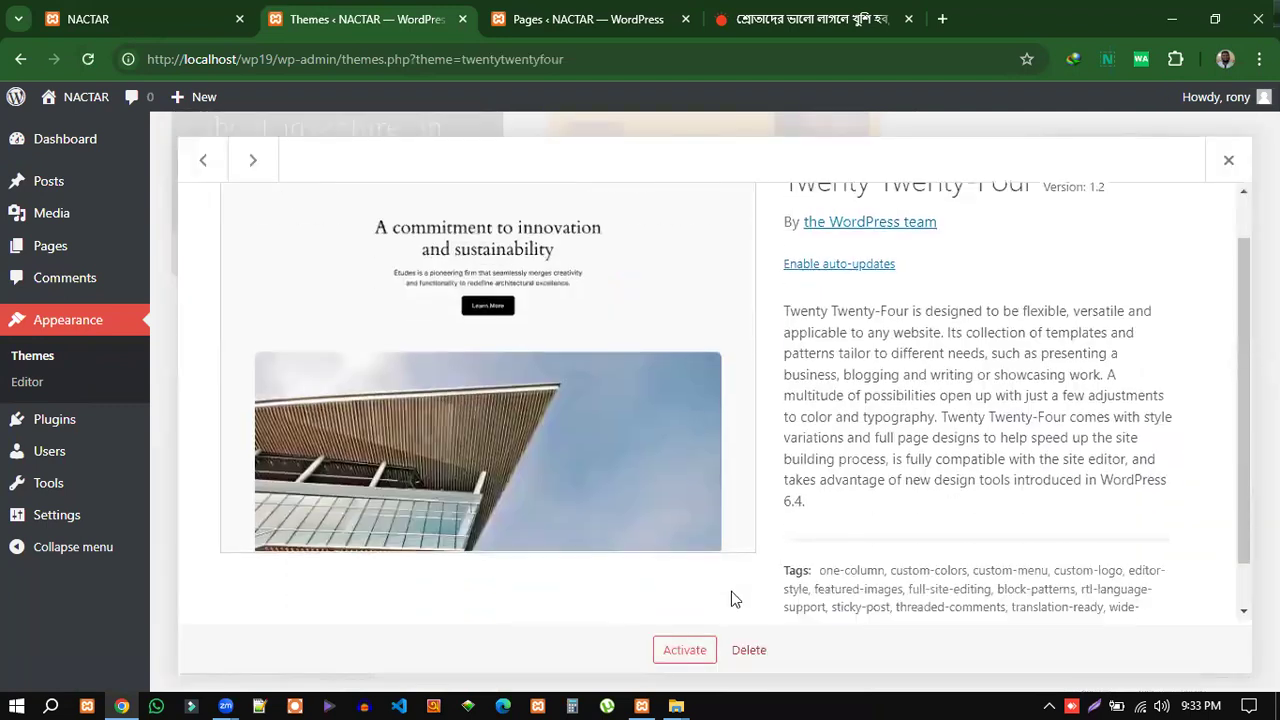
pyautogui.click(752, 652)
pyautogui.click(717, 218)
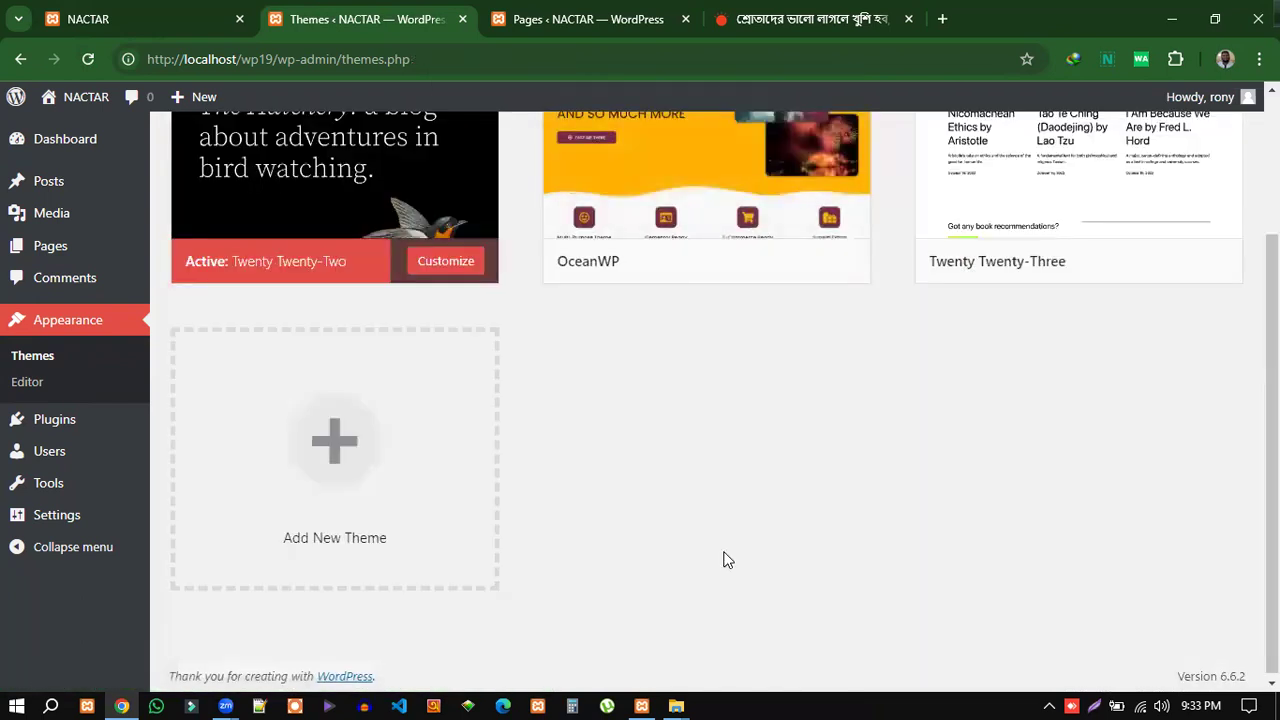
# Check the themes folder in File Explorer, then open Twenty Twenty-Three's theme details.
pyautogui.click(678, 700)
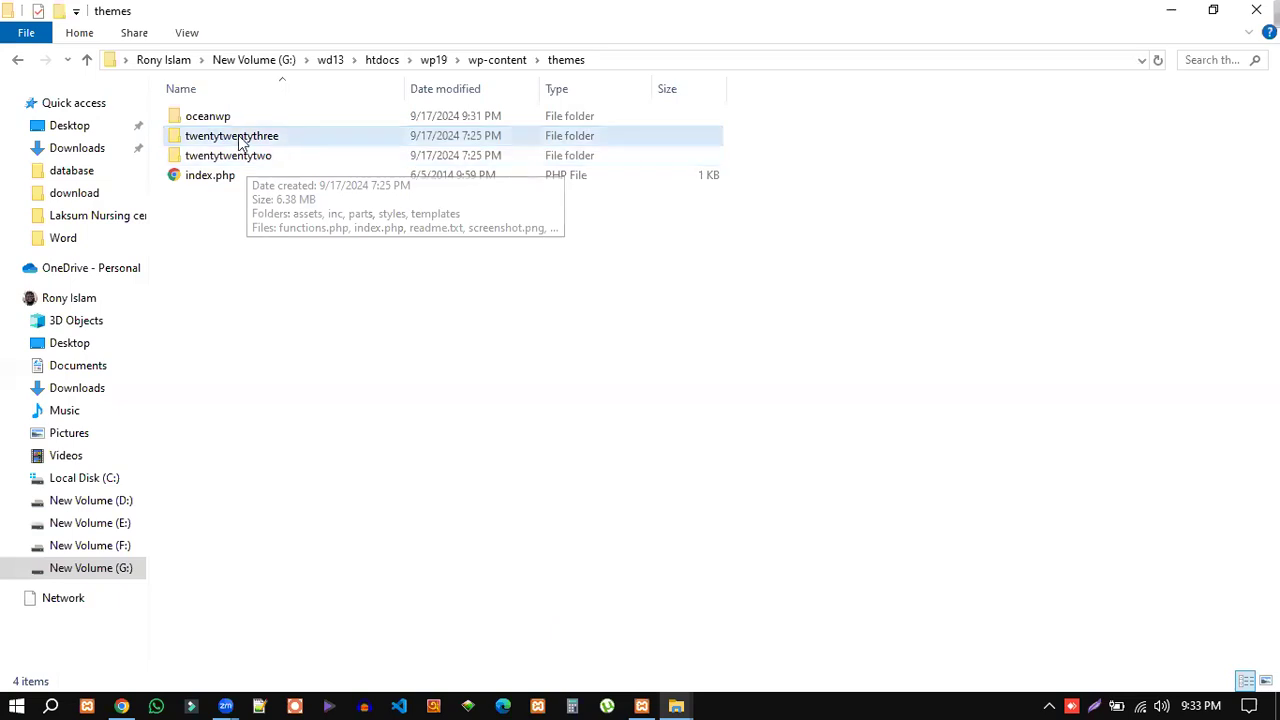
pyautogui.click(284, 143)
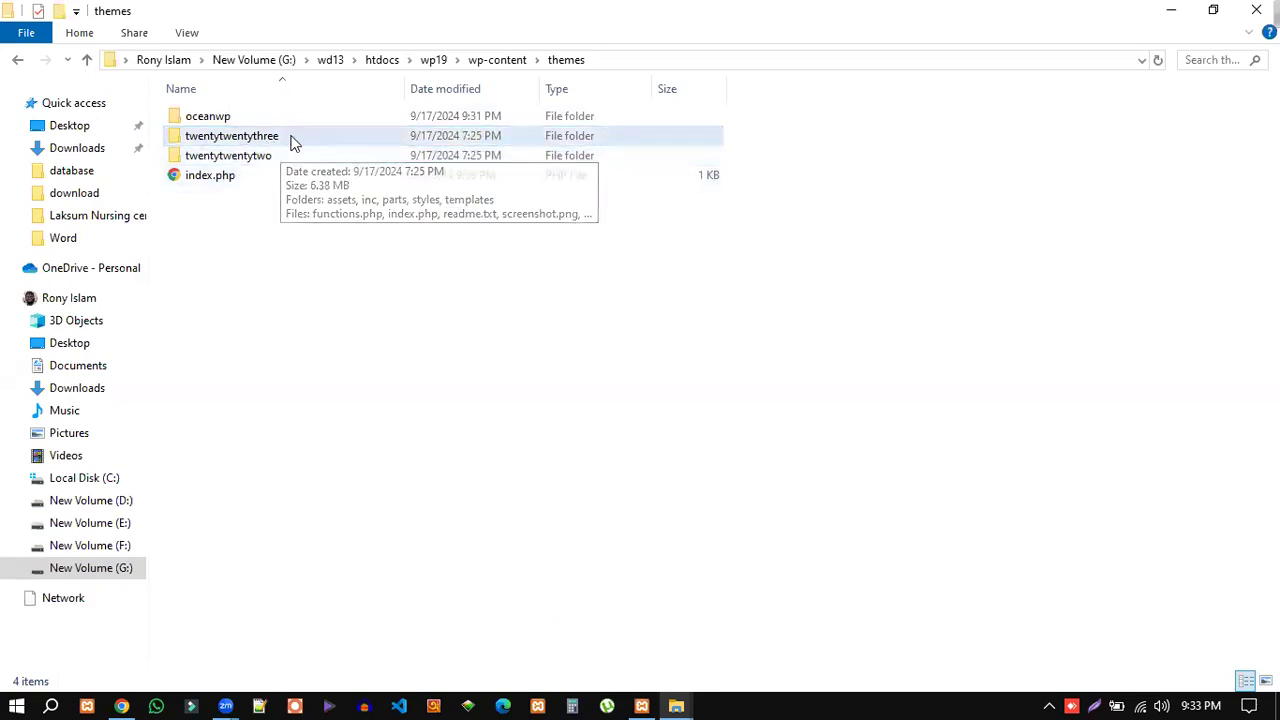
pyautogui.click(448, 355)
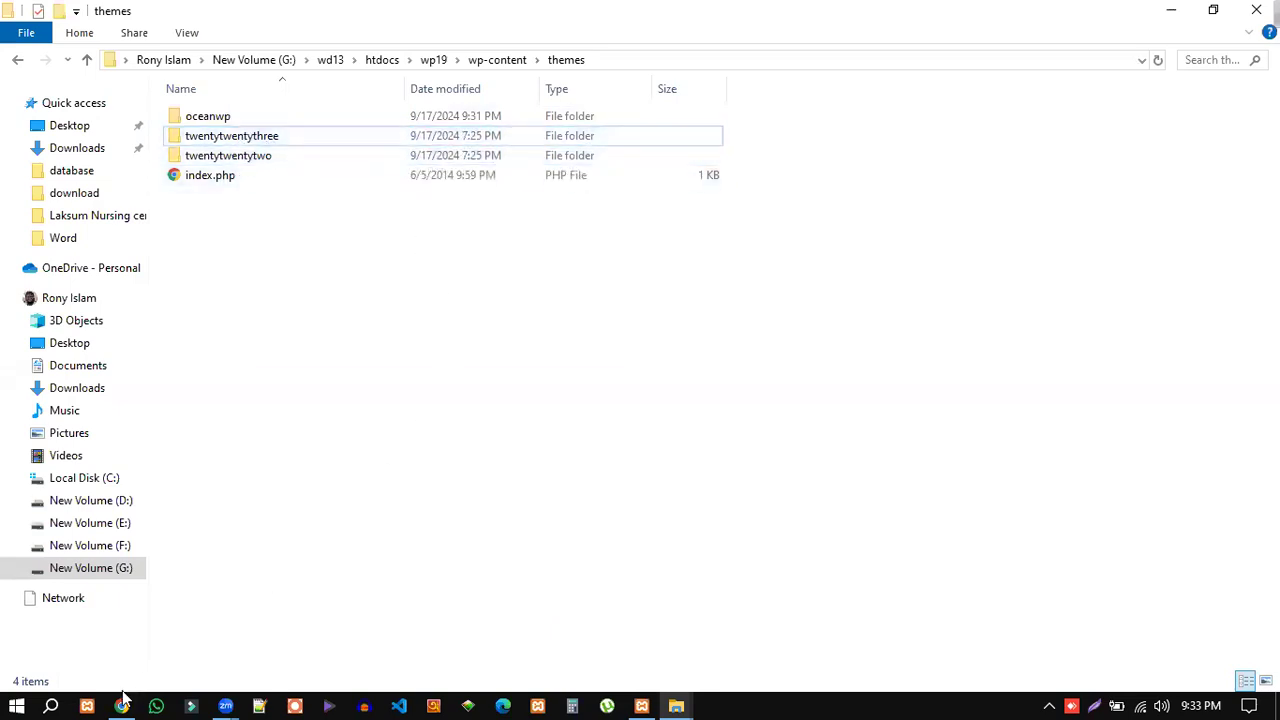
pyautogui.click(121, 706)
pyautogui.scroll(1, 1105, 330)
pyautogui.click(1097, 270)
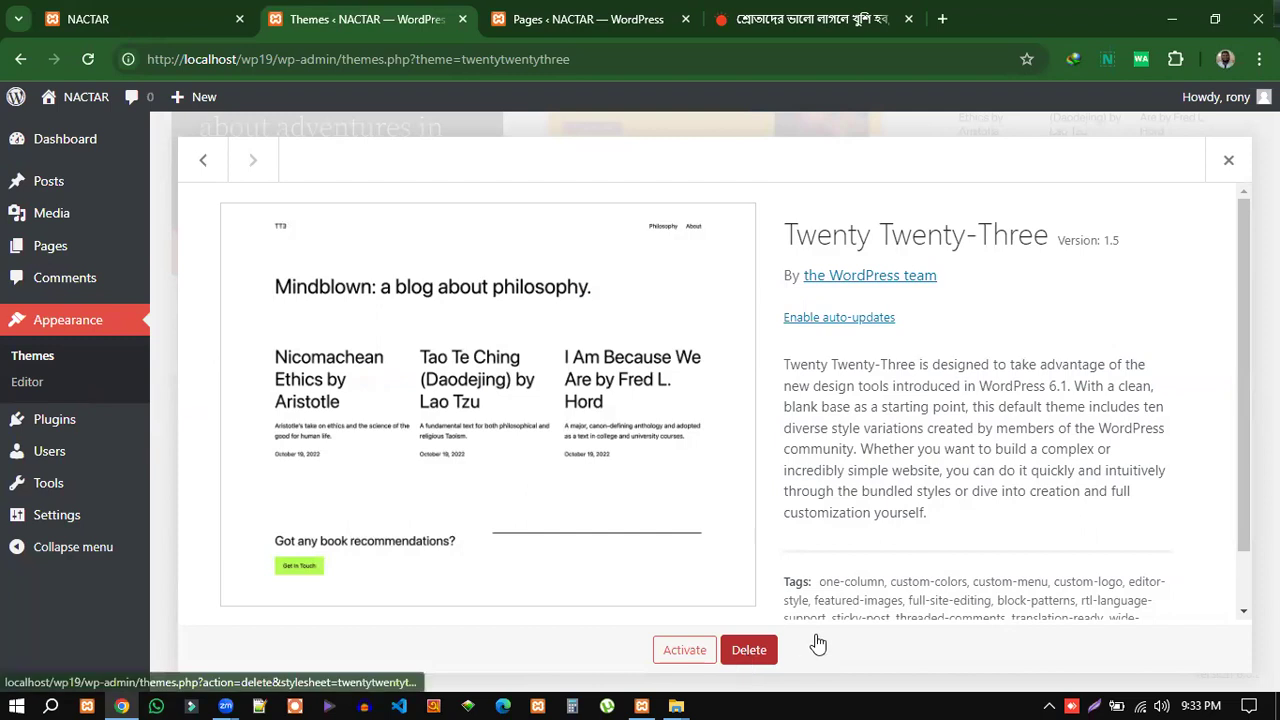
# Delete Twenty Twenty-Three and activate the OceanWP theme.
pyautogui.click(749, 650)
pyautogui.click(724, 217)
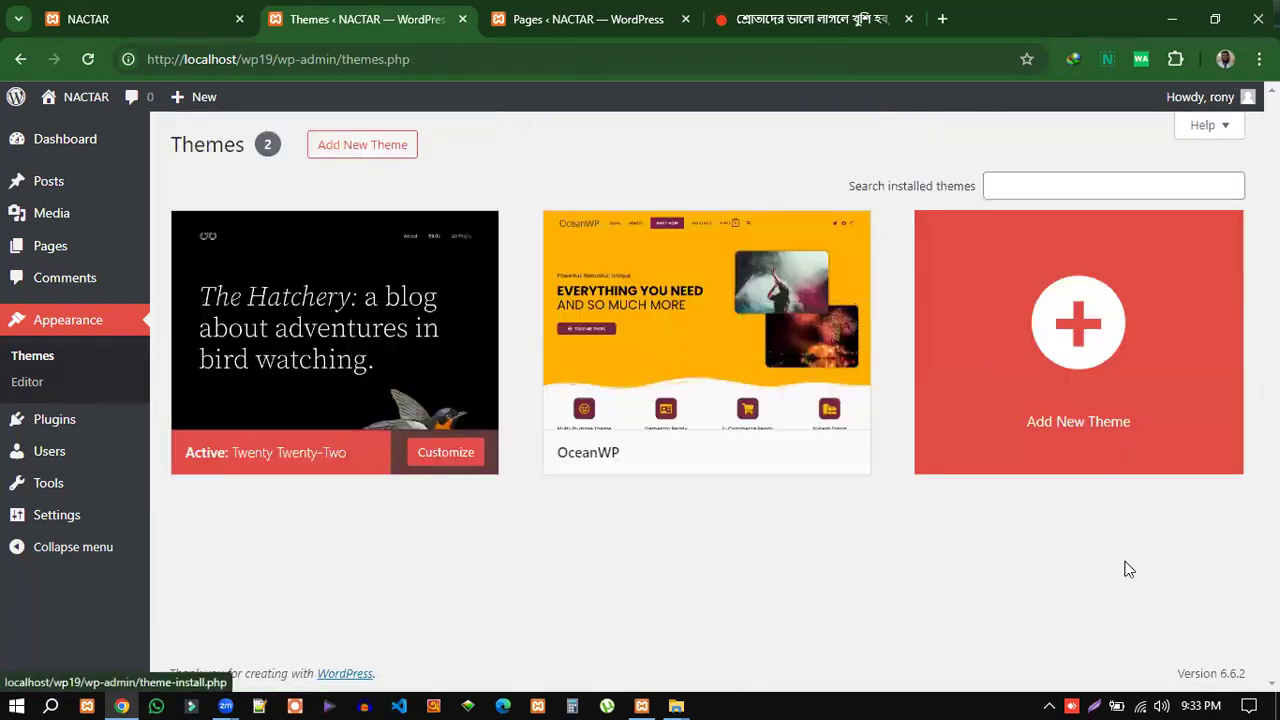
pyautogui.moveTo(629, 326)
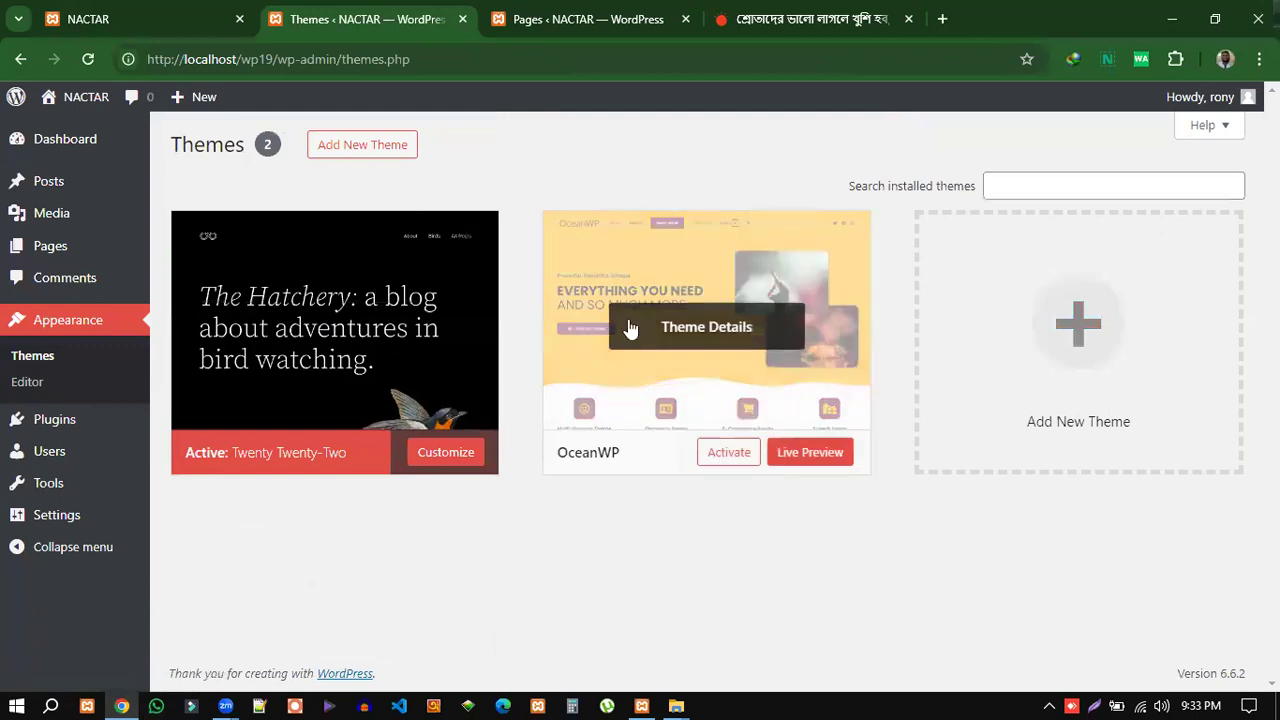
pyautogui.click(723, 459)
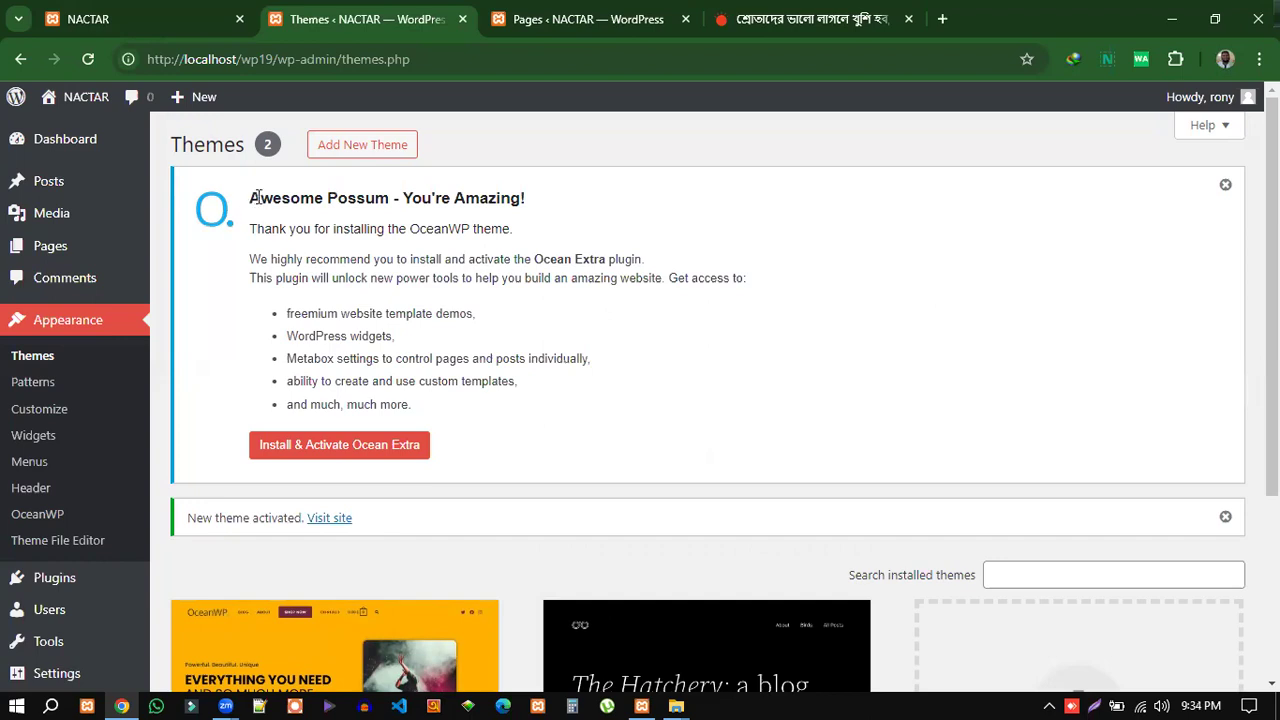
# Read over the OceanWP welcome notice, then bring up the NACTAR front-page tab's address.
pyautogui.moveTo(252, 199); pyautogui.dragTo(478, 405)
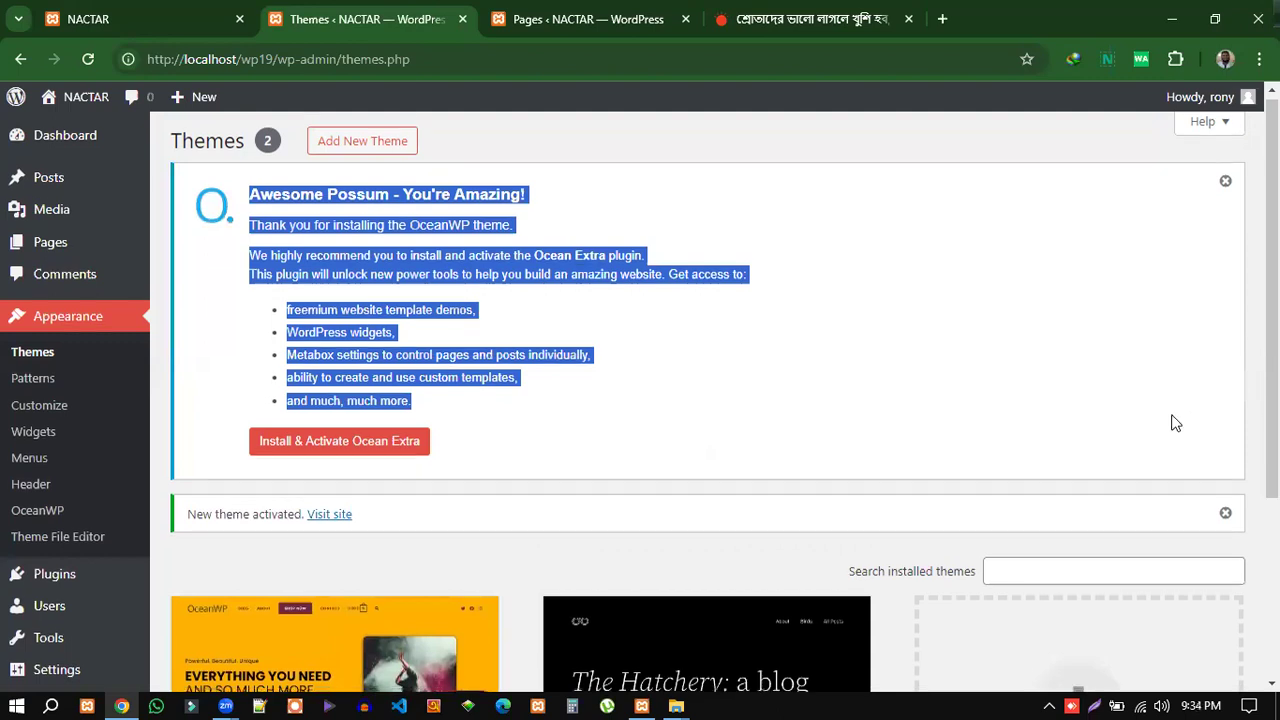
pyautogui.scroll(-2, 673, 398)
pyautogui.scroll(2, 296, 272)
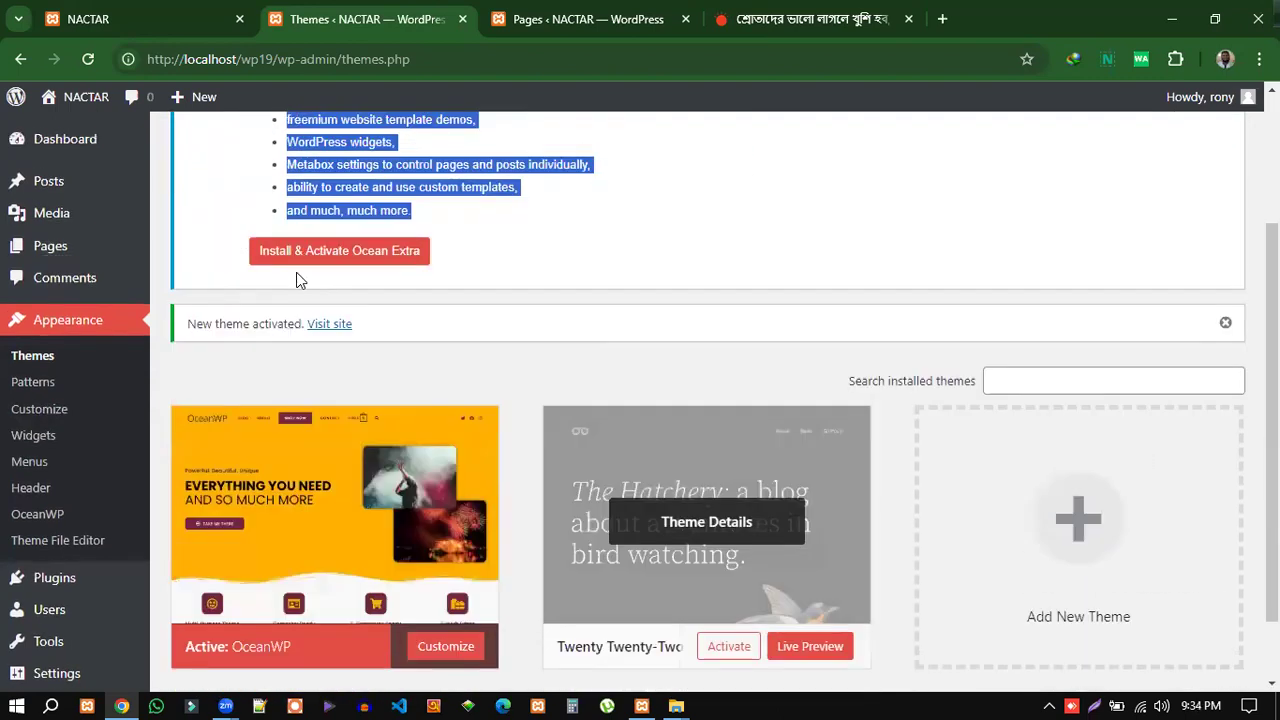
pyautogui.click(609, 347)
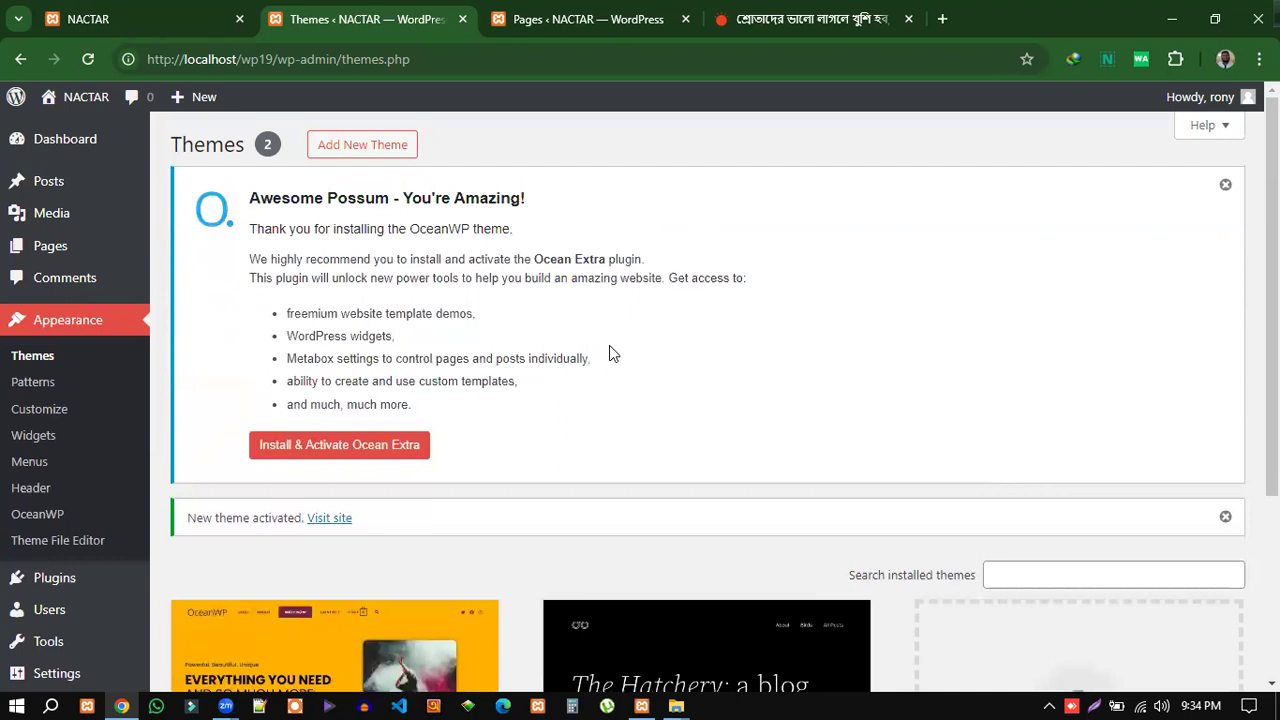
pyautogui.scroll(-3, 620, 400)
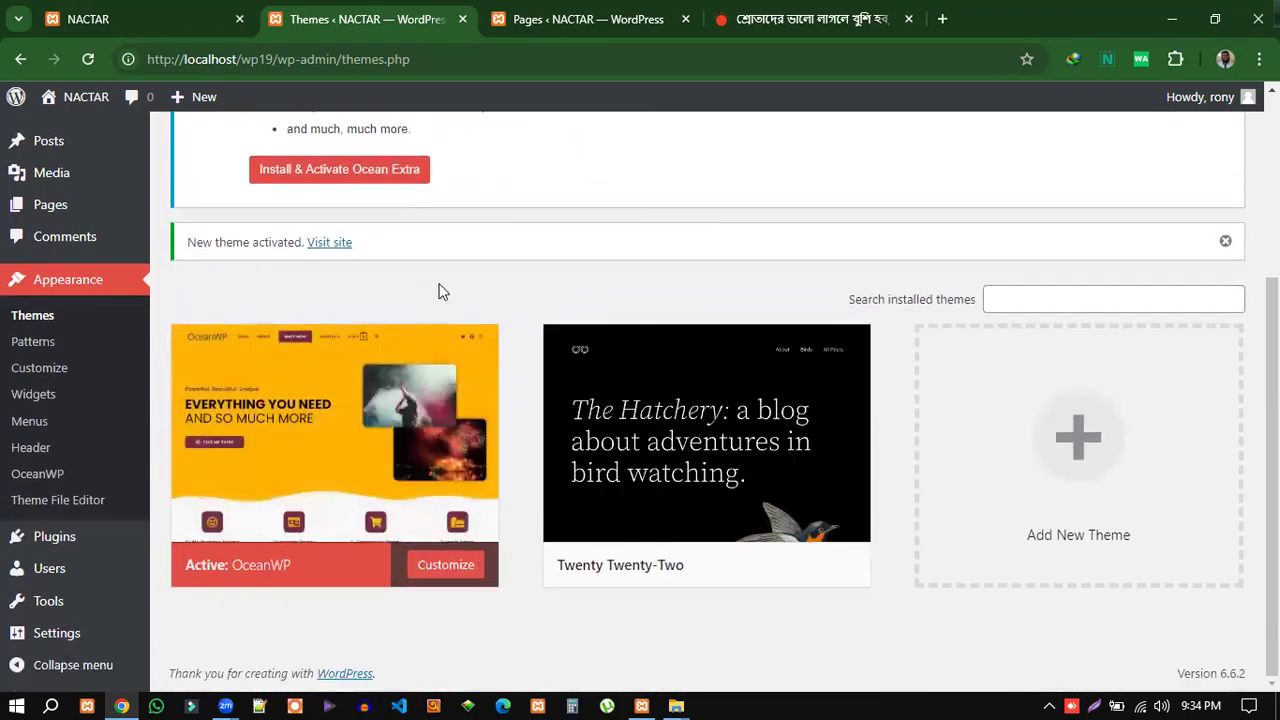
pyautogui.scroll(1, 455, 285)
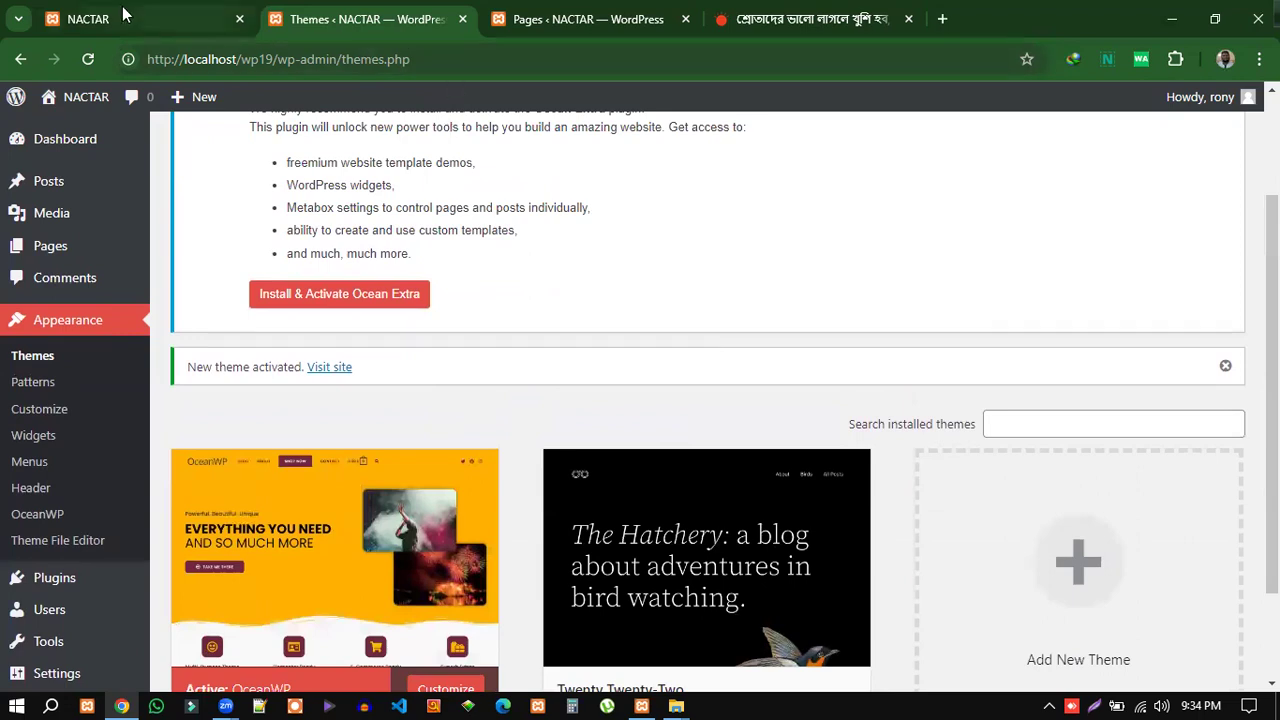
pyautogui.click(125, 14)
pyautogui.click(343, 60)
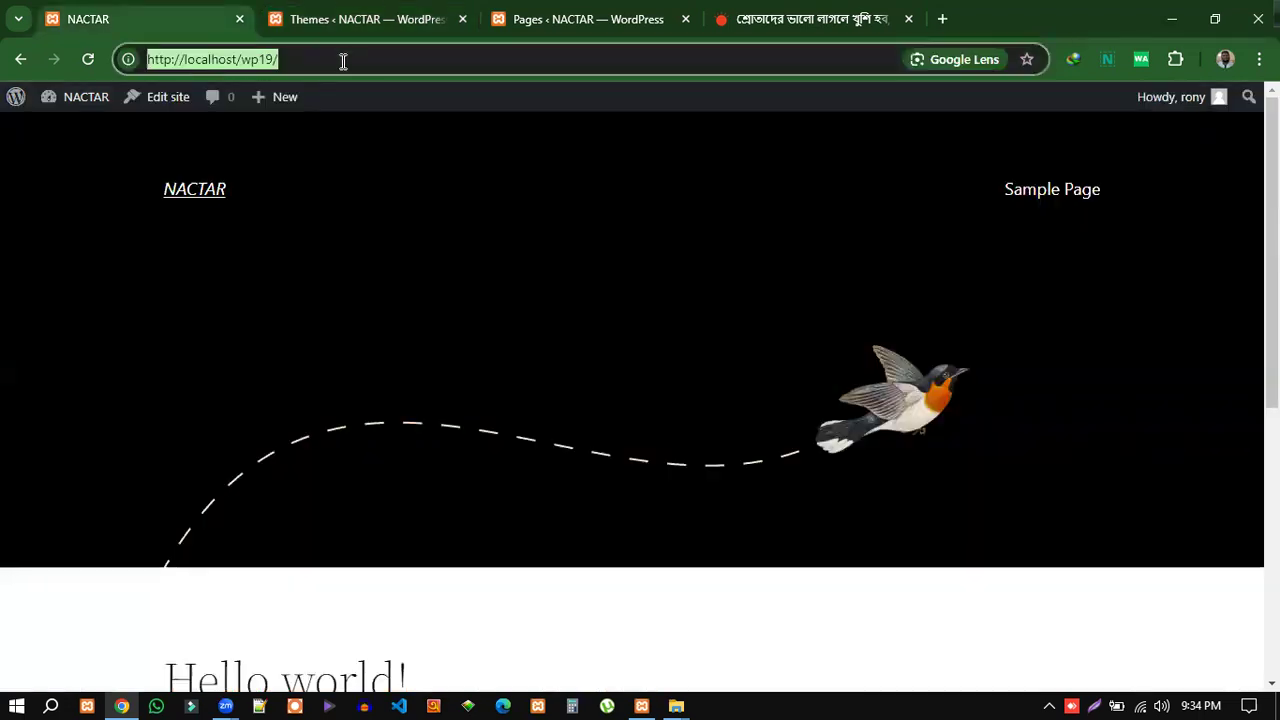
# Reload the NACTAR front page and confirm it shows the OceanWP layout with Recent Posts.
pyautogui.press('Return')
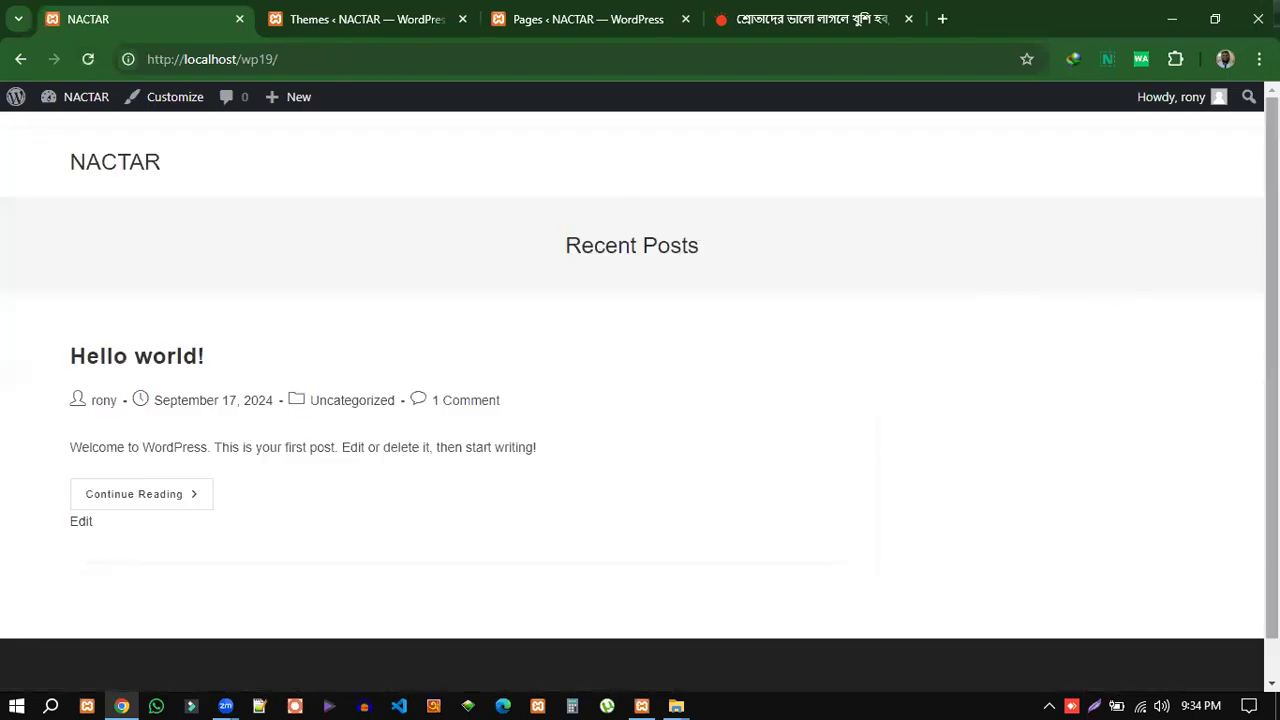
pyautogui.scroll(-1, 640, 374)
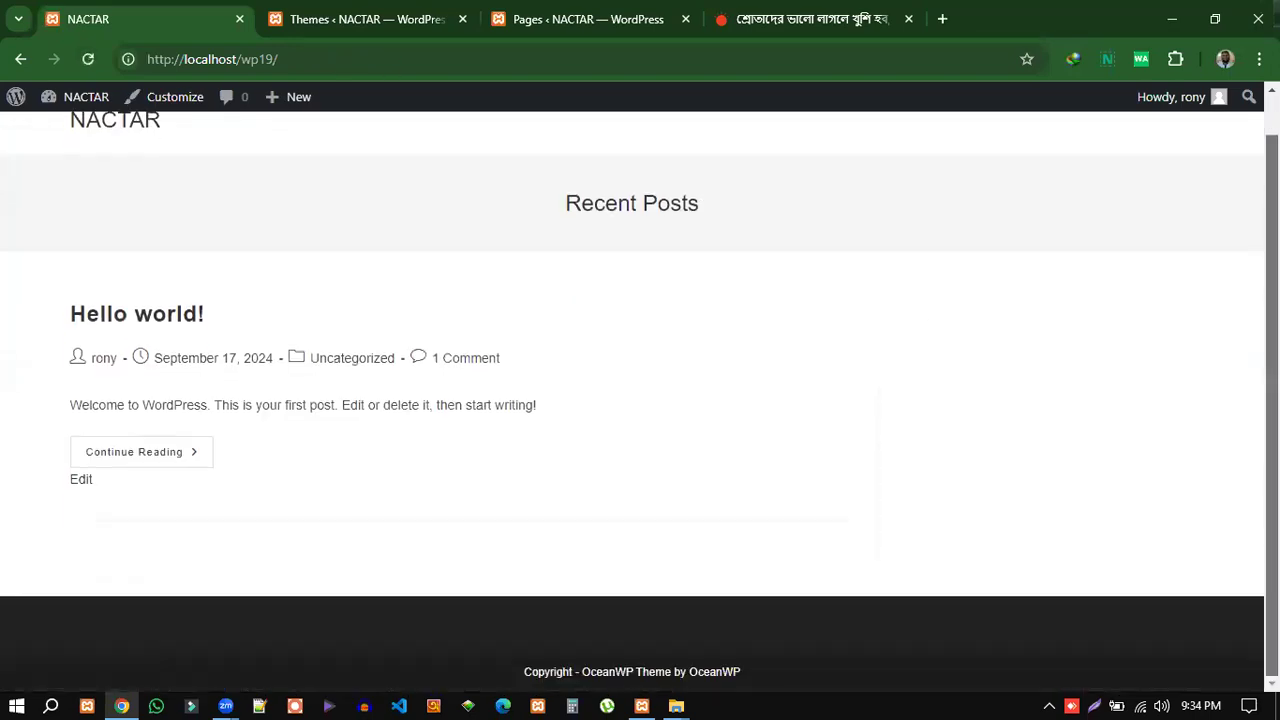
pyautogui.scroll(1, 640, 374)
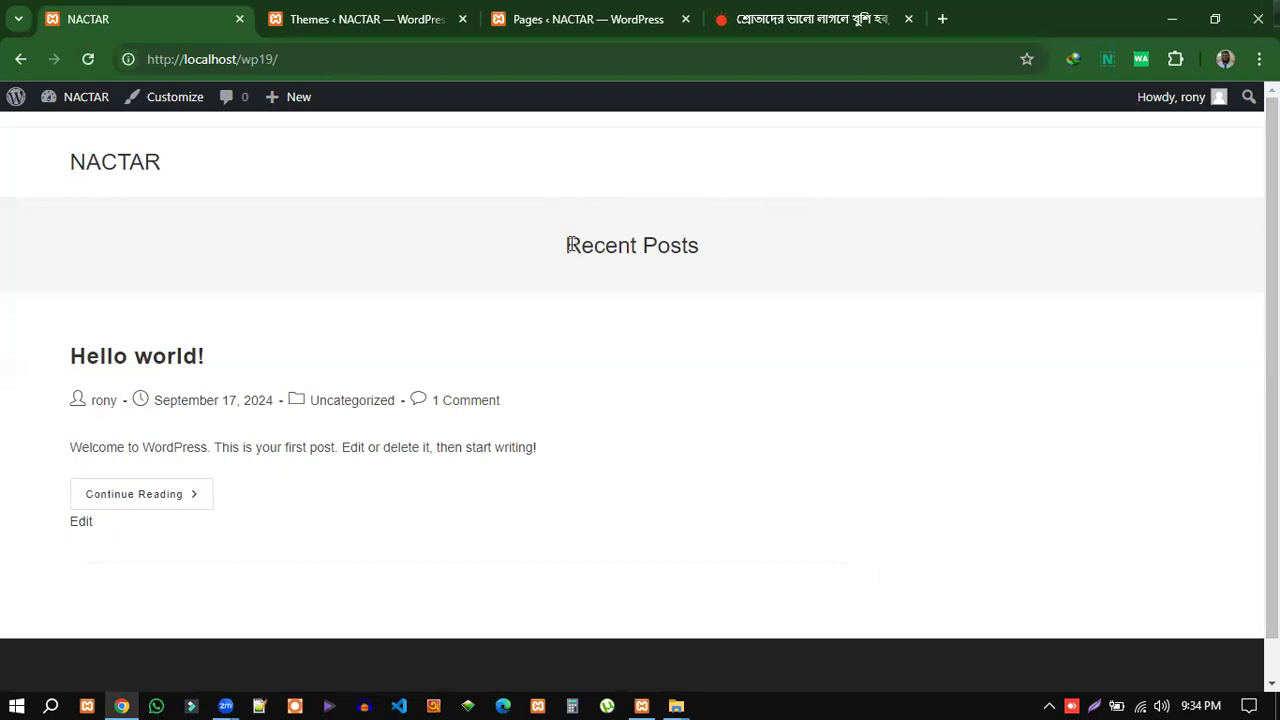
pyautogui.moveTo(567, 245); pyautogui.dragTo(718, 242)
pyautogui.click(738, 362)
pyautogui.click(375, 19)
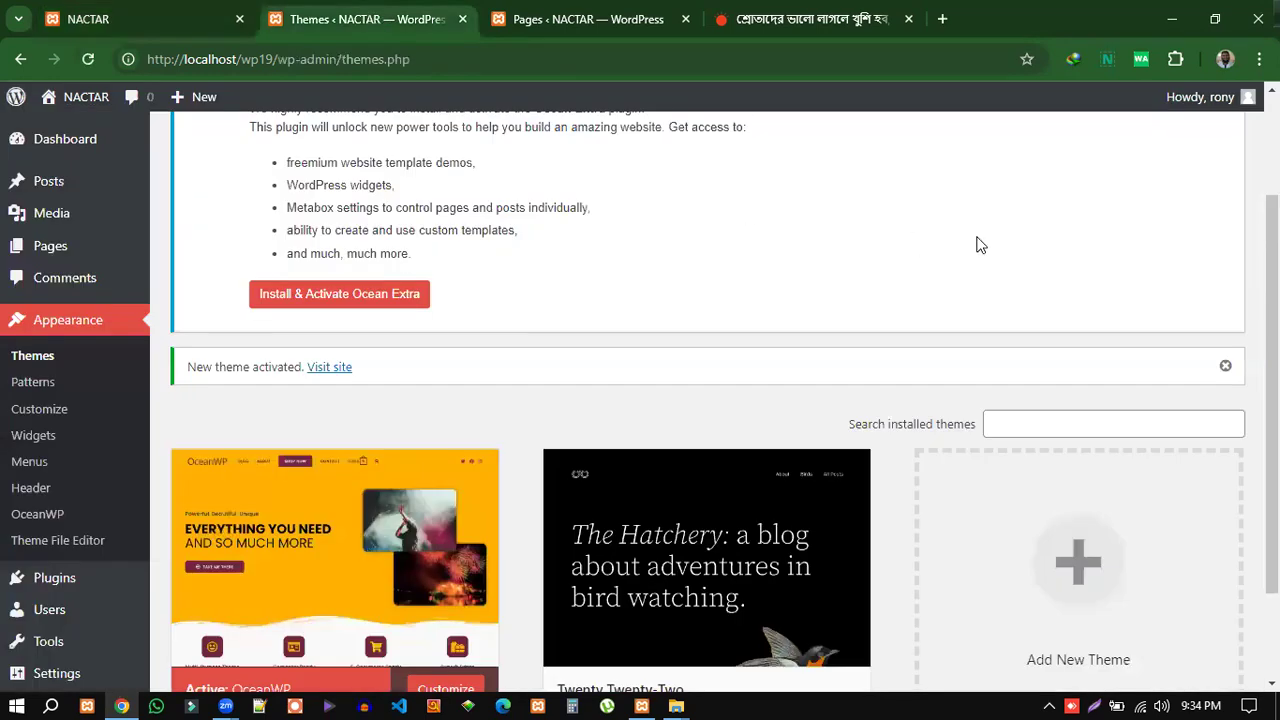
# Dismiss the OceanWP welcome notice and the New theme activated notice.
pyautogui.scroll(1, 980, 245)
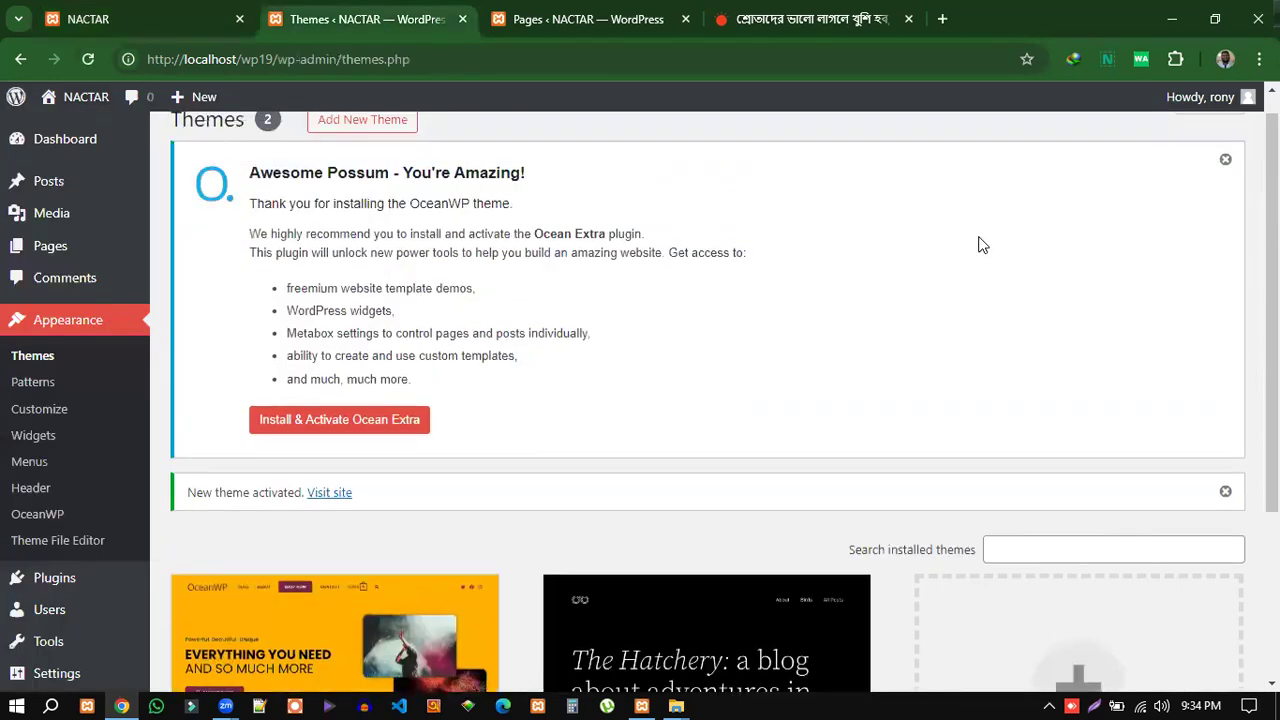
pyautogui.click(1226, 161)
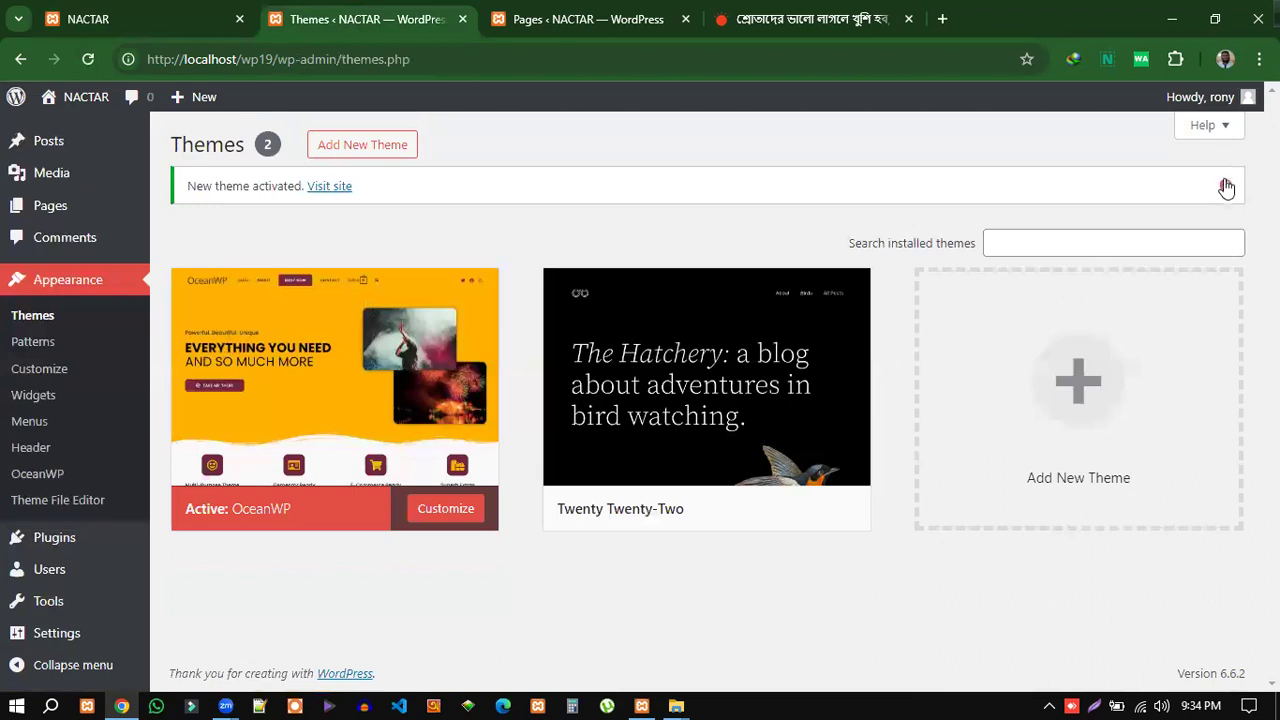
pyautogui.click(1225, 188)
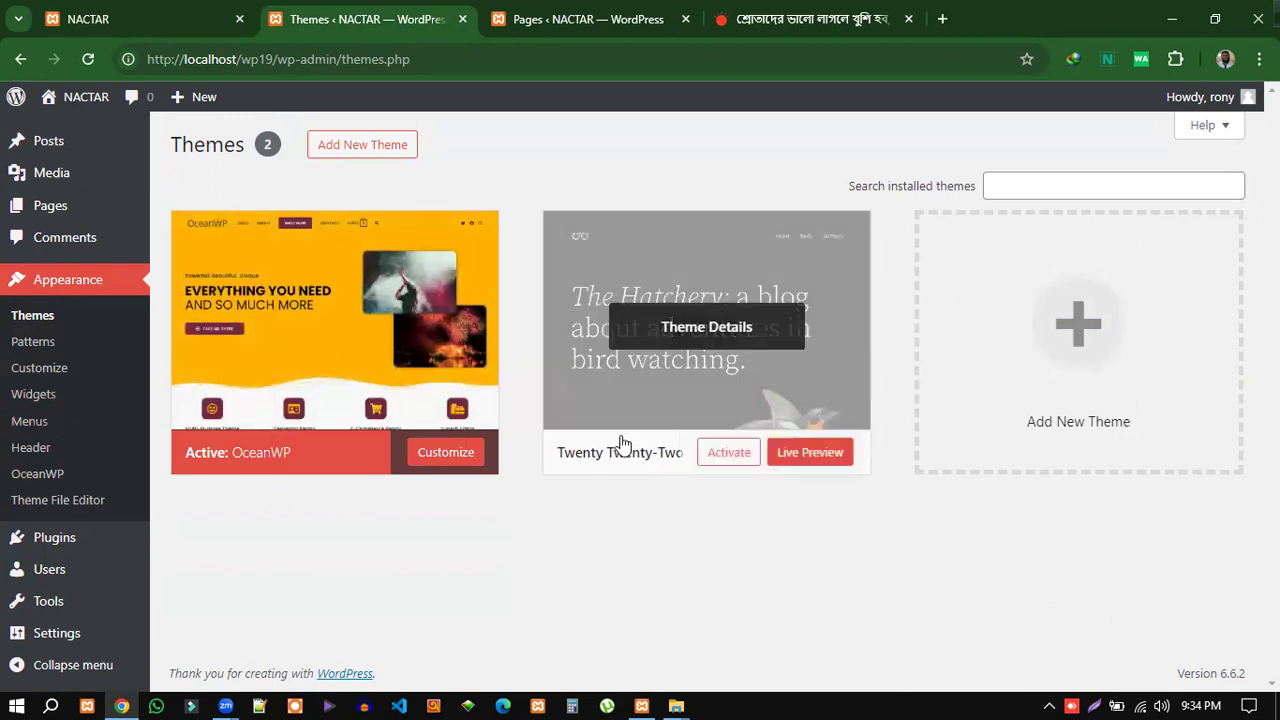
# Check the site front page and the Pages list, then return to the Themes page.
pyautogui.click(107, 24)
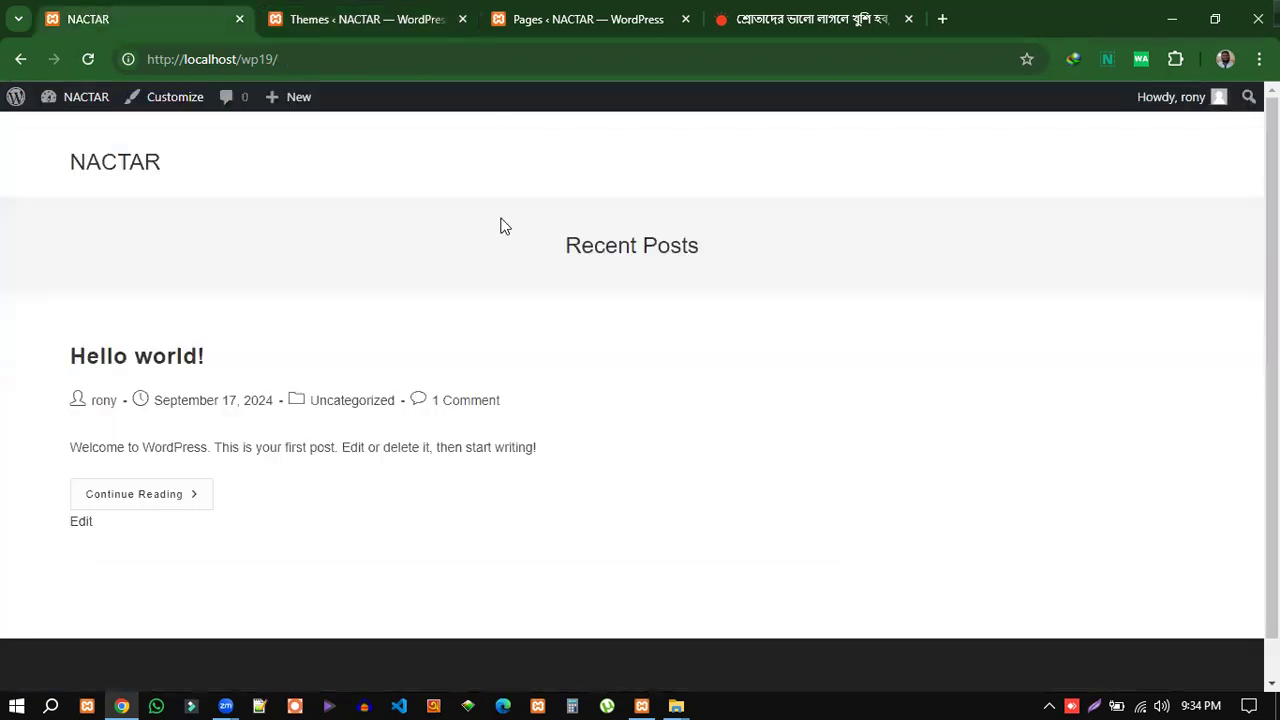
pyautogui.moveTo(576, 246); pyautogui.dragTo(712, 256)
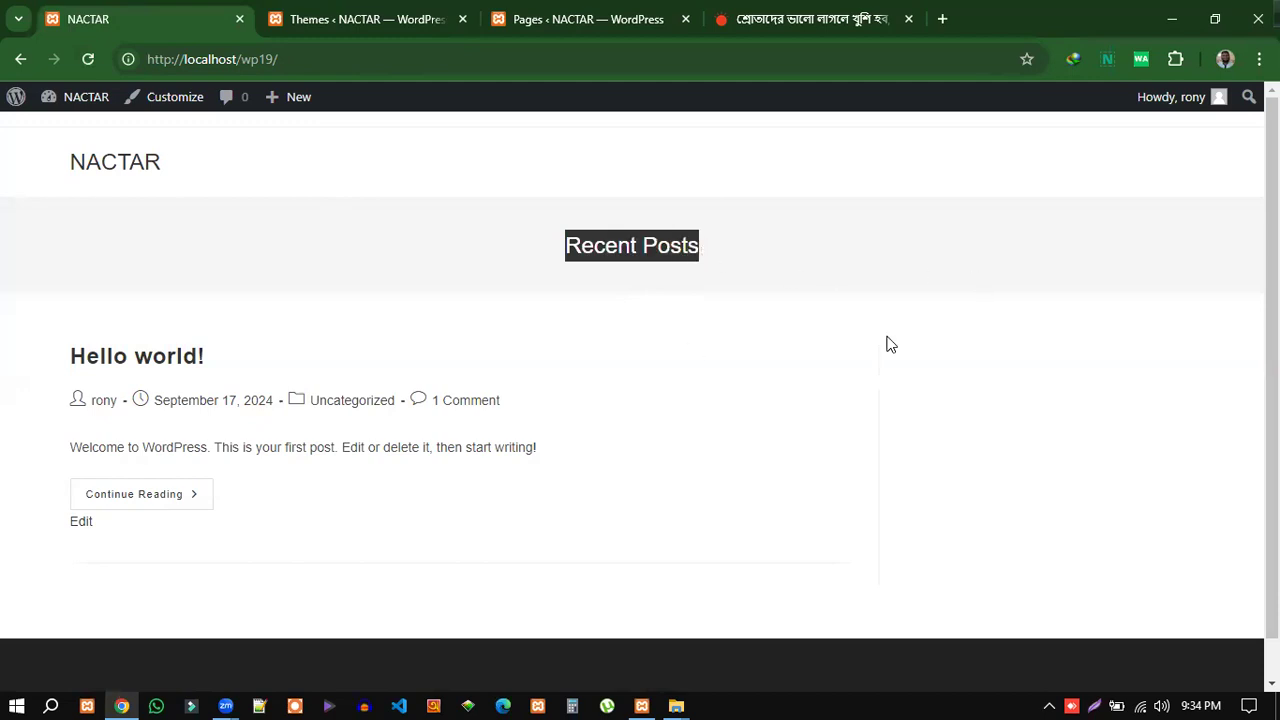
pyautogui.click(378, 22)
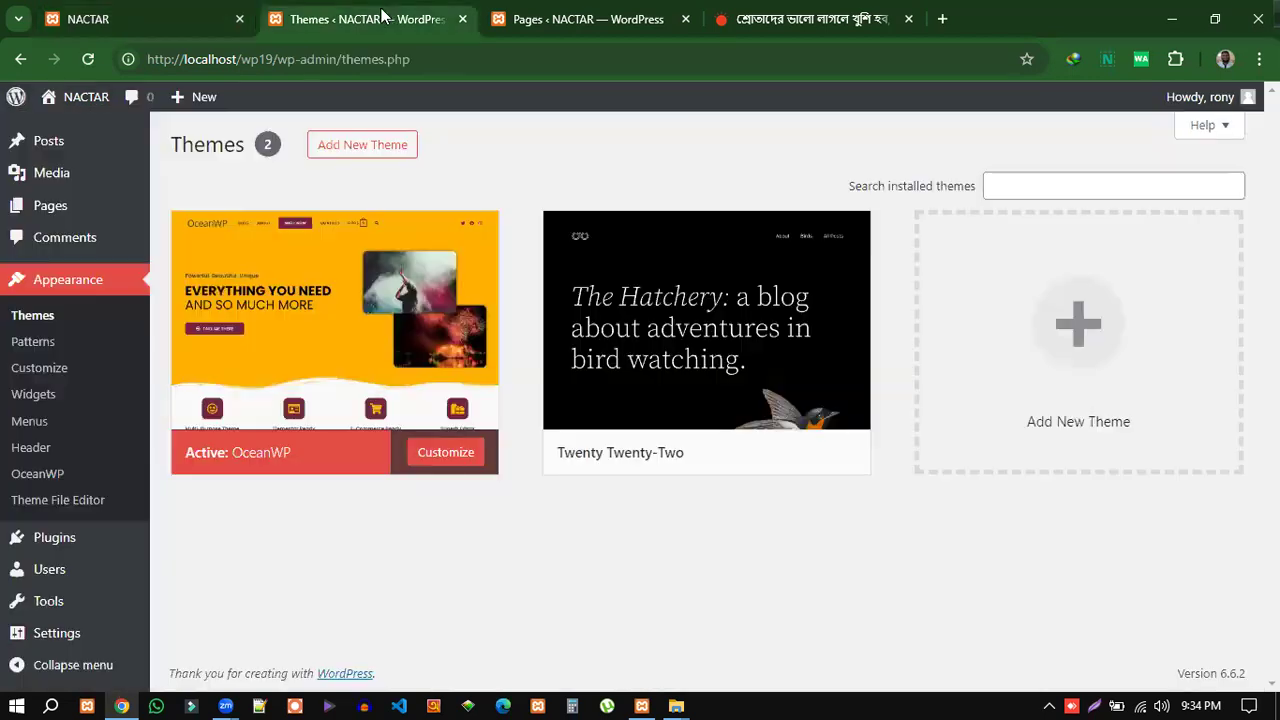
pyautogui.click(585, 21)
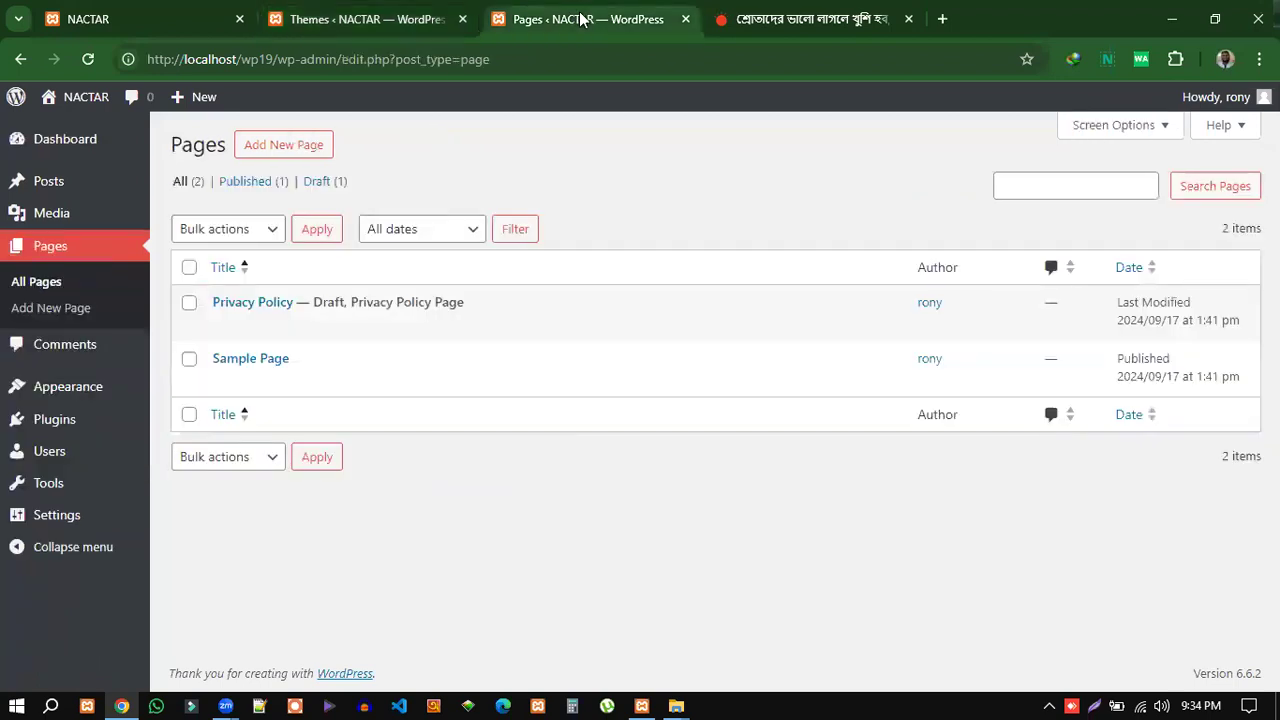
pyautogui.click(405, 20)
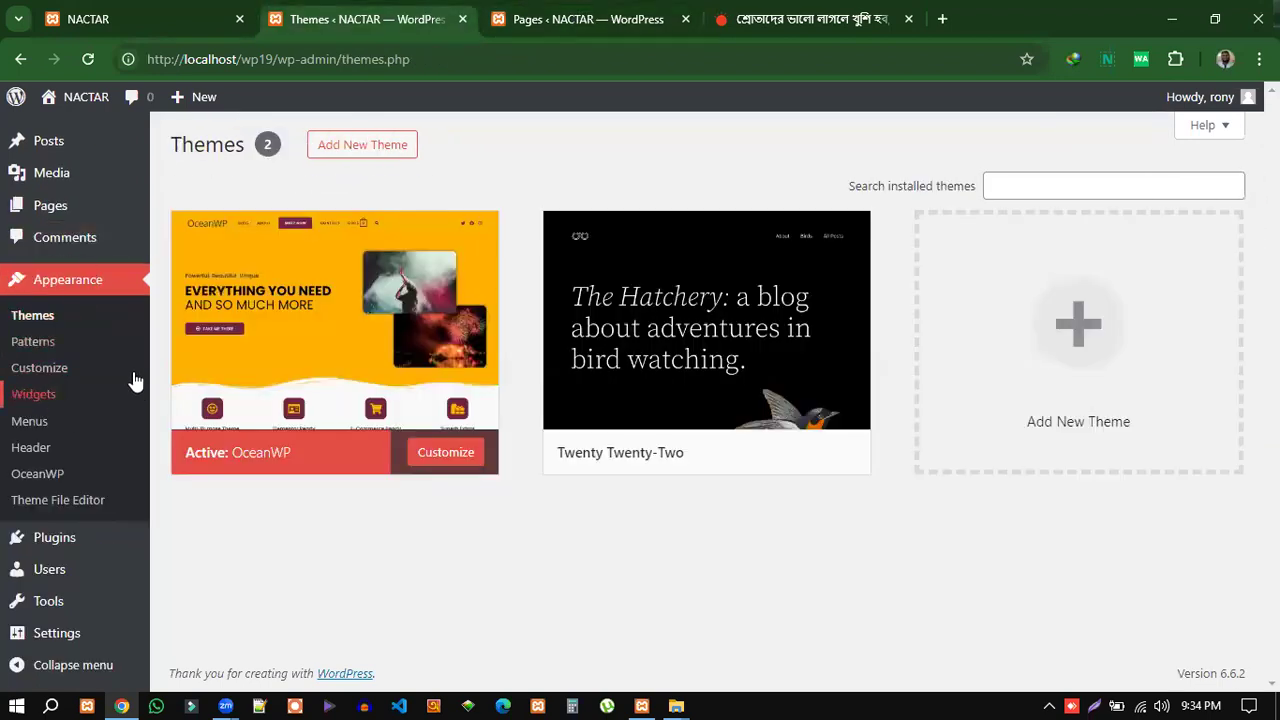
pyautogui.moveTo(329, 296)
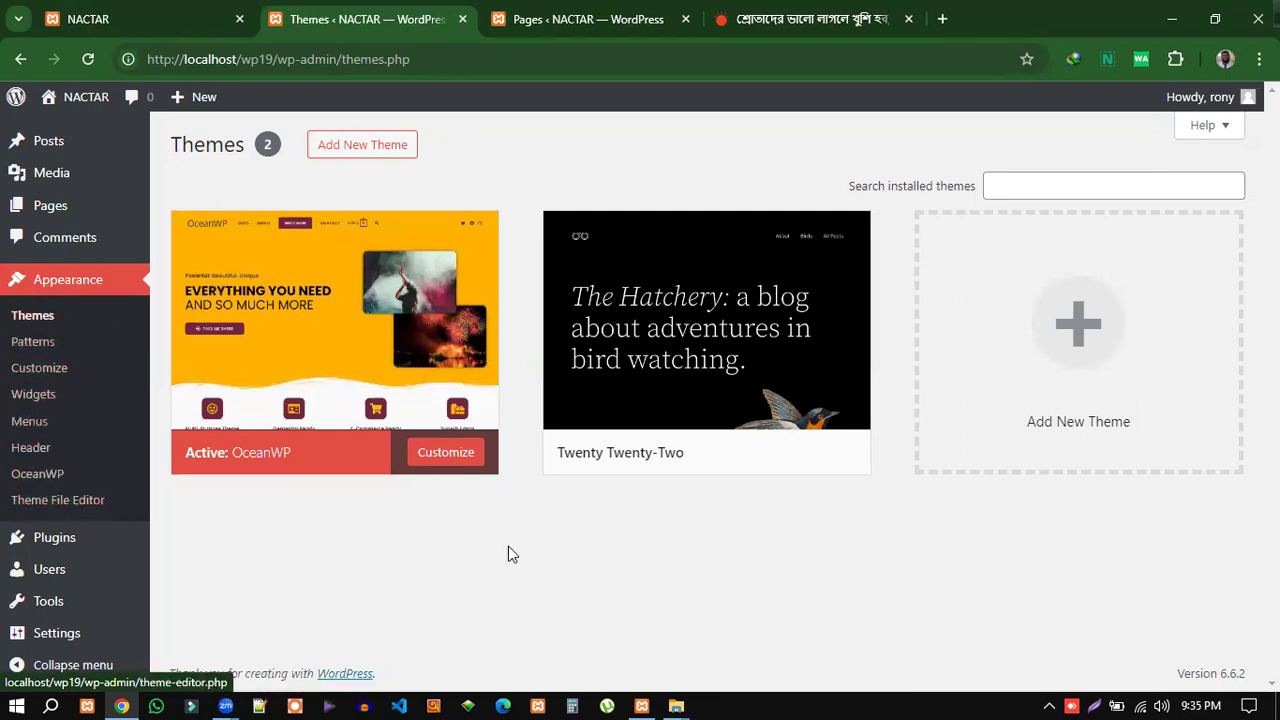
pyautogui.moveTo(597, 454); pyautogui.dragTo(590, 452)
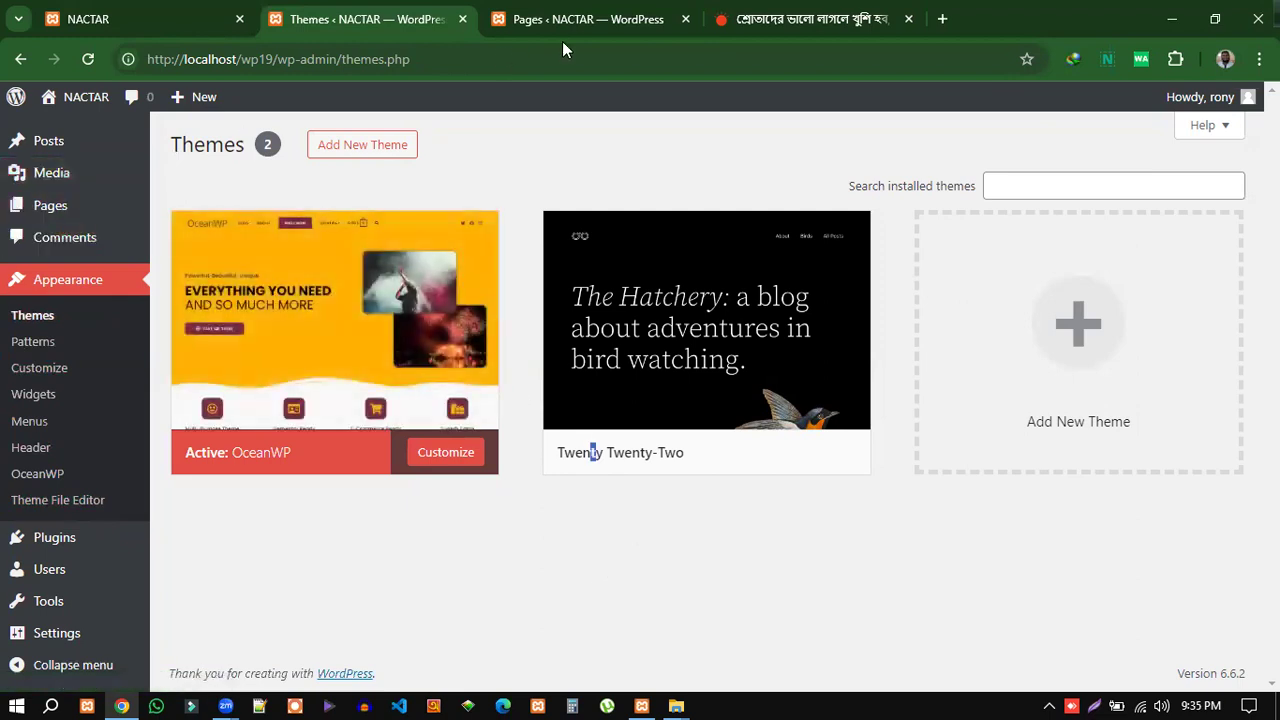
# Move the Privacy Policy and Sample Page pages to the Trash with Bulk actions.
pyautogui.click(462, 19)
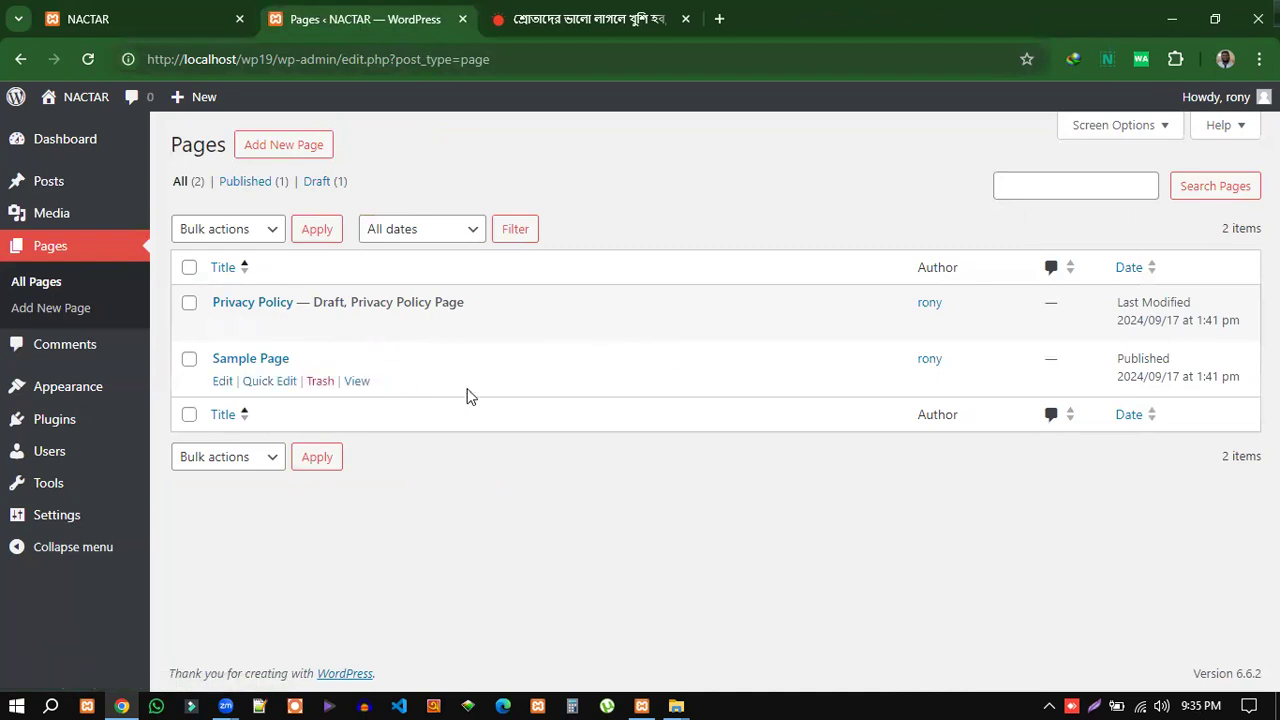
pyautogui.click(189, 303)
pyautogui.click(189, 359)
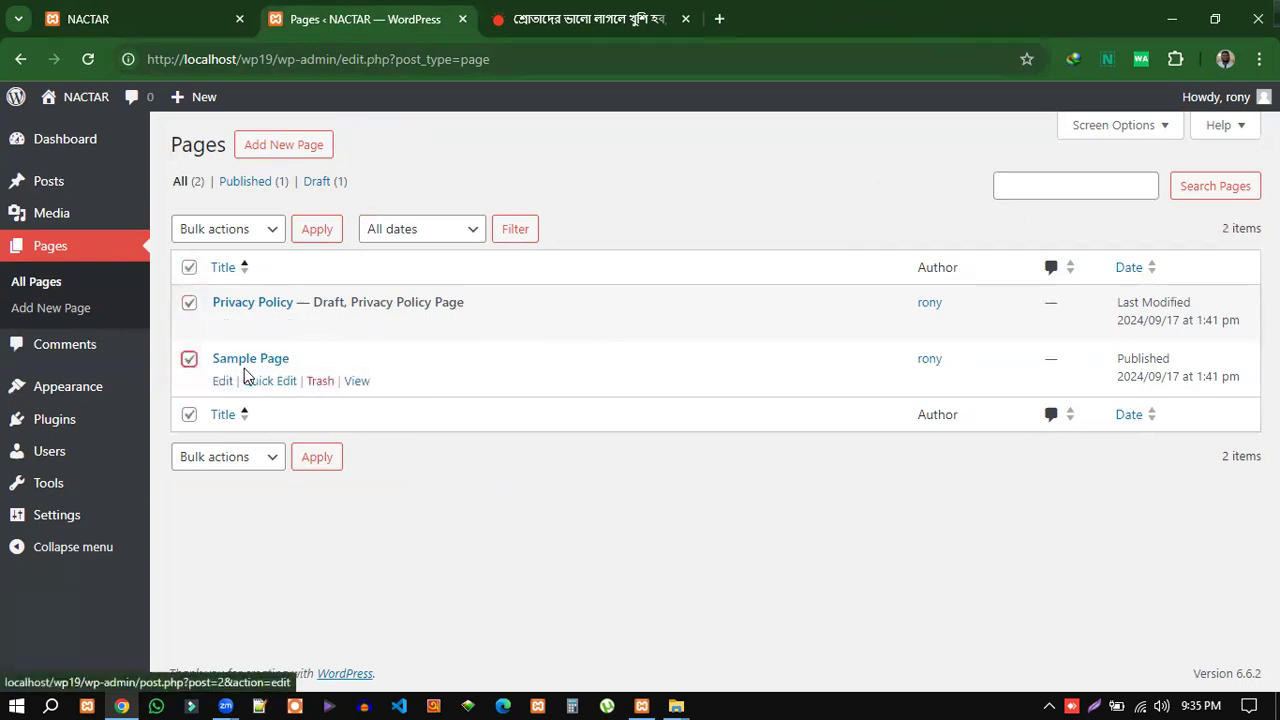
pyautogui.click(273, 233)
pyautogui.click(233, 306)
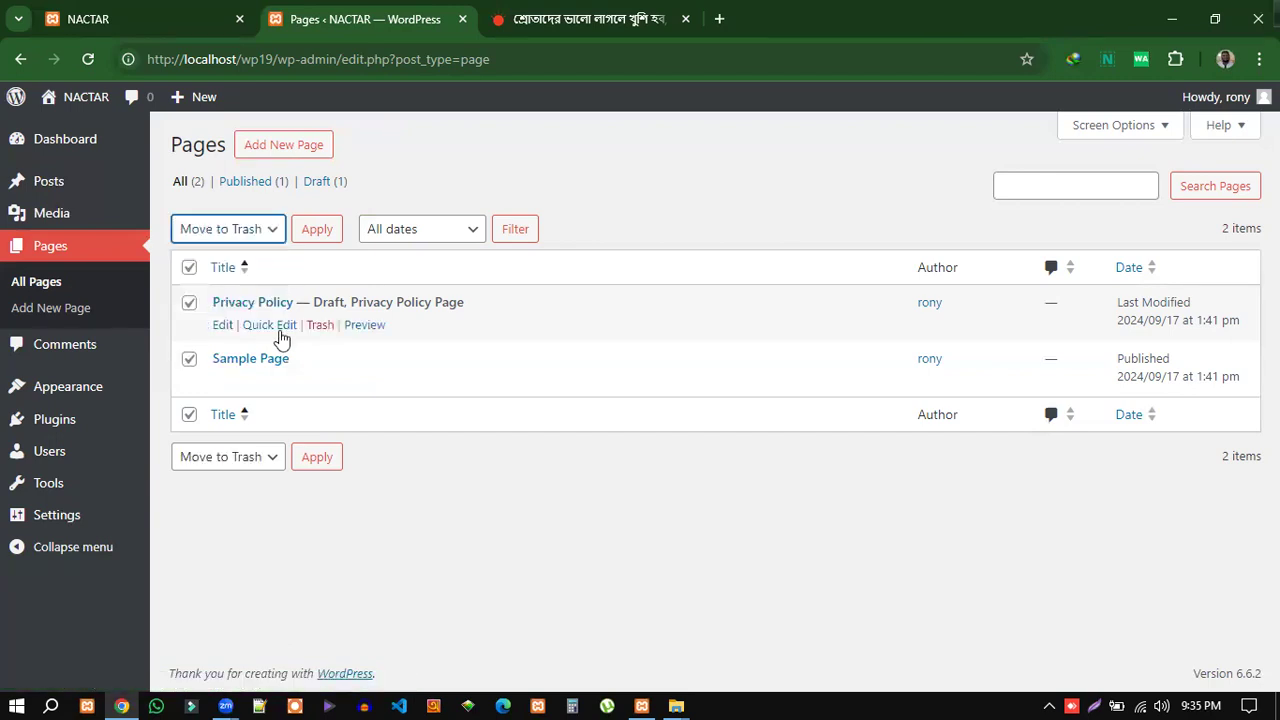
pyautogui.click(316, 231)
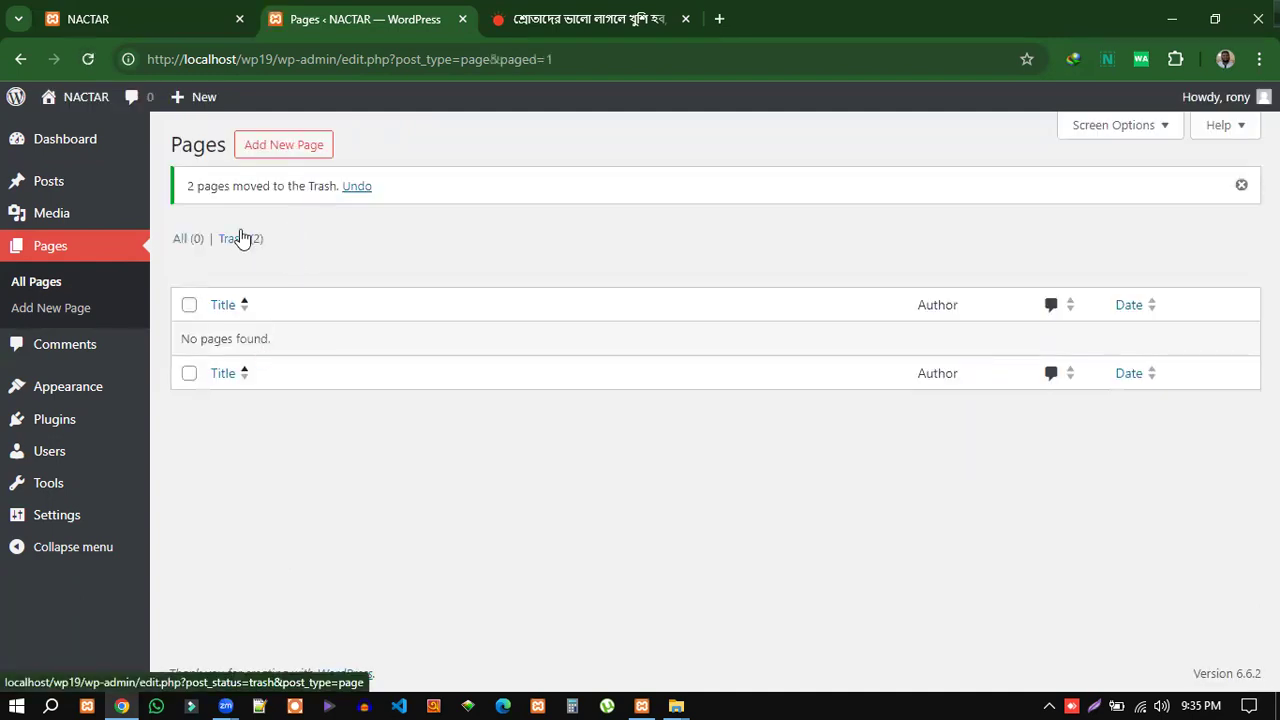
# Permanently delete both pages from the Trash.
pyautogui.click(226, 242)
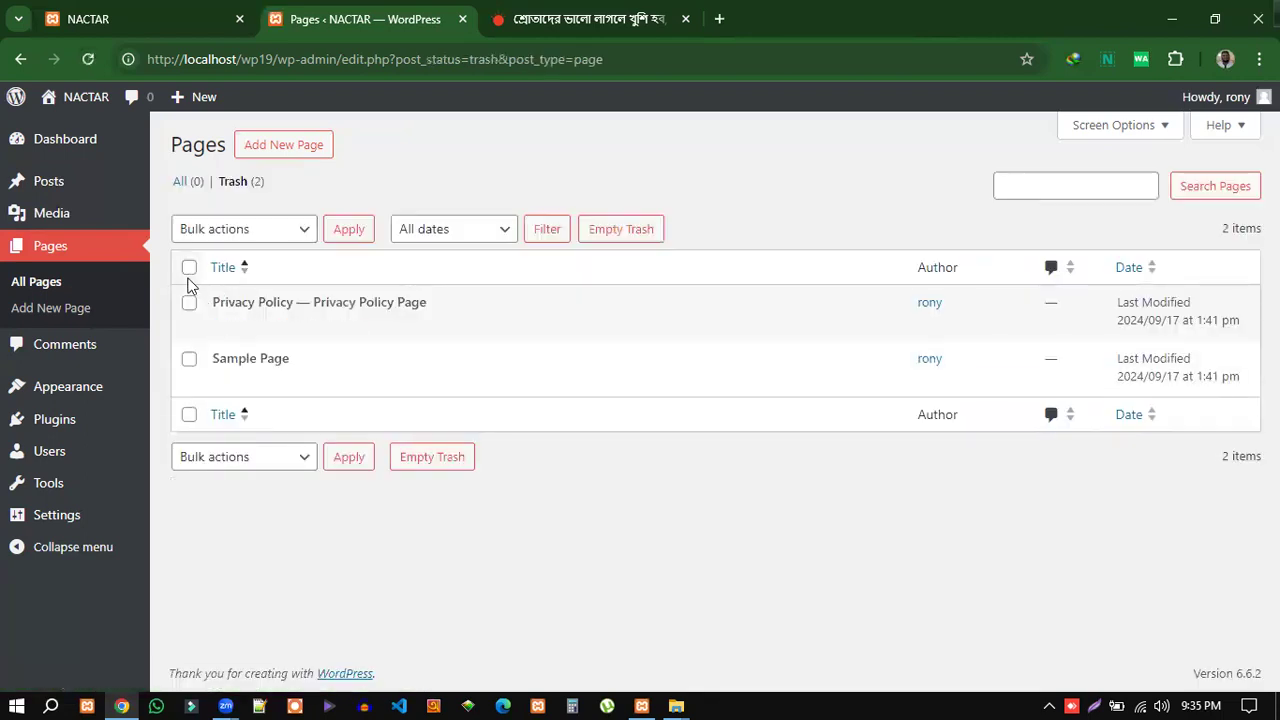
pyautogui.click(189, 268)
pyautogui.click(290, 229)
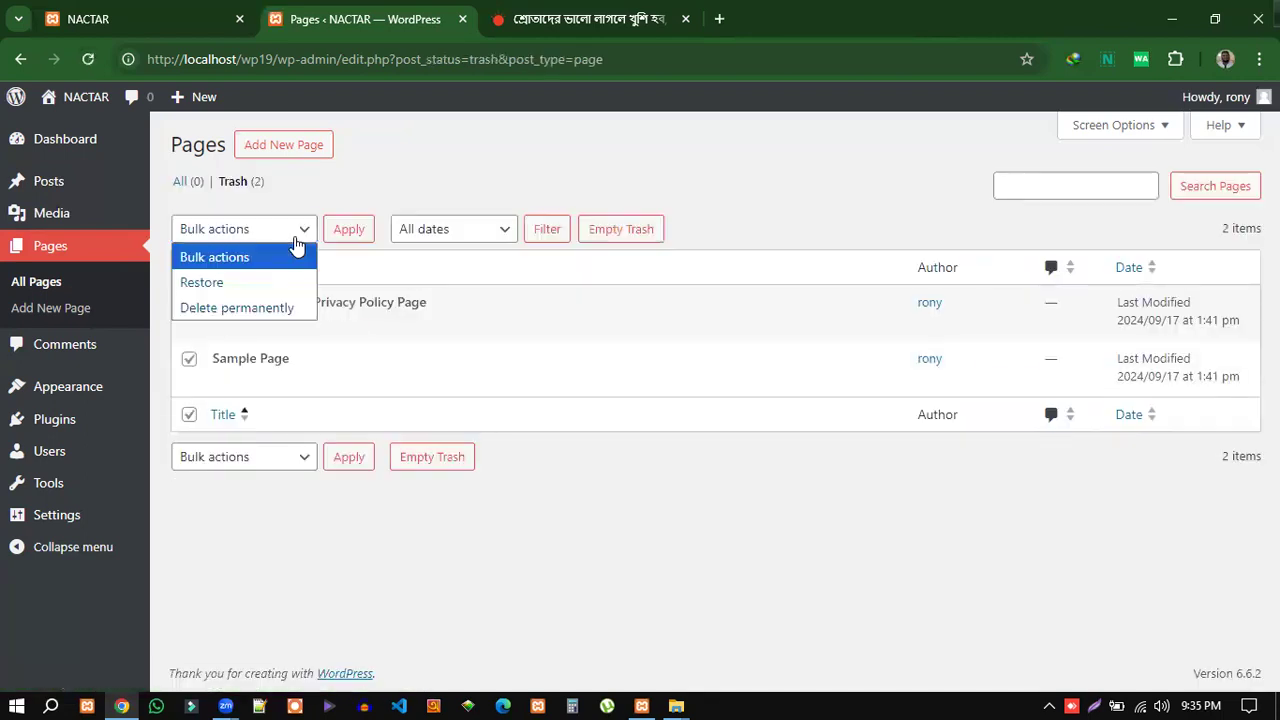
pyautogui.click(262, 307)
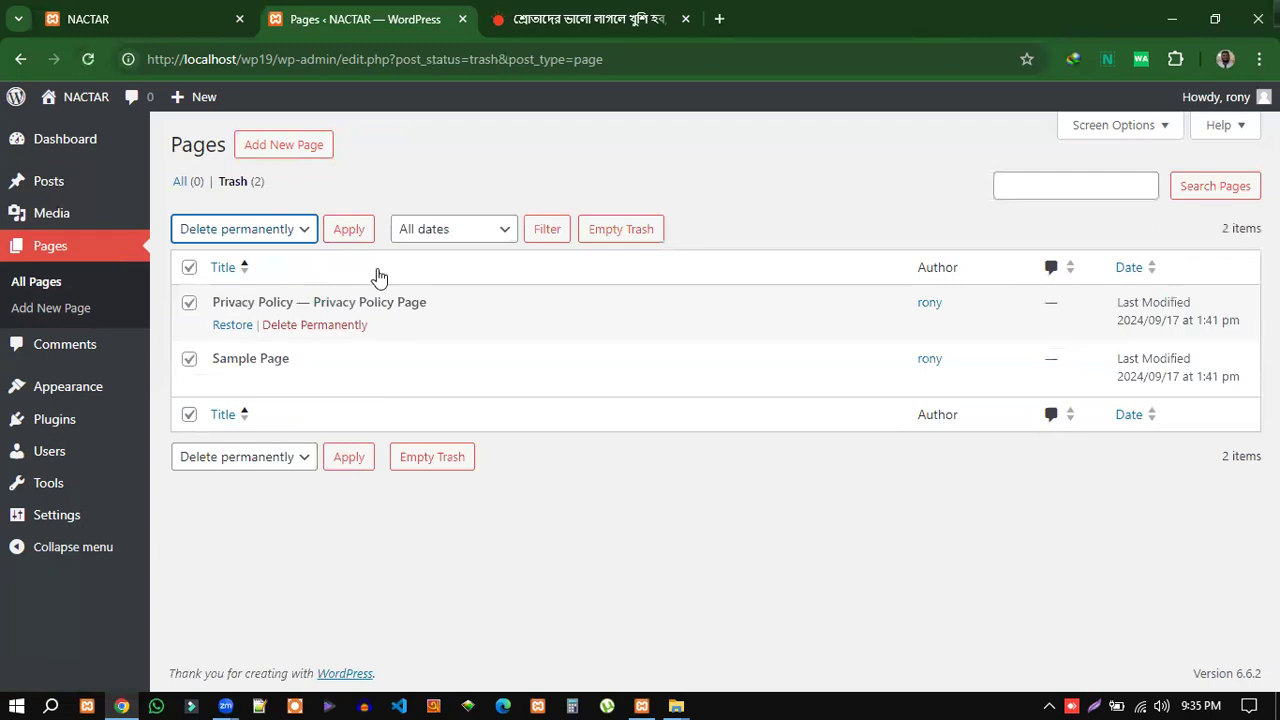
pyautogui.click(352, 229)
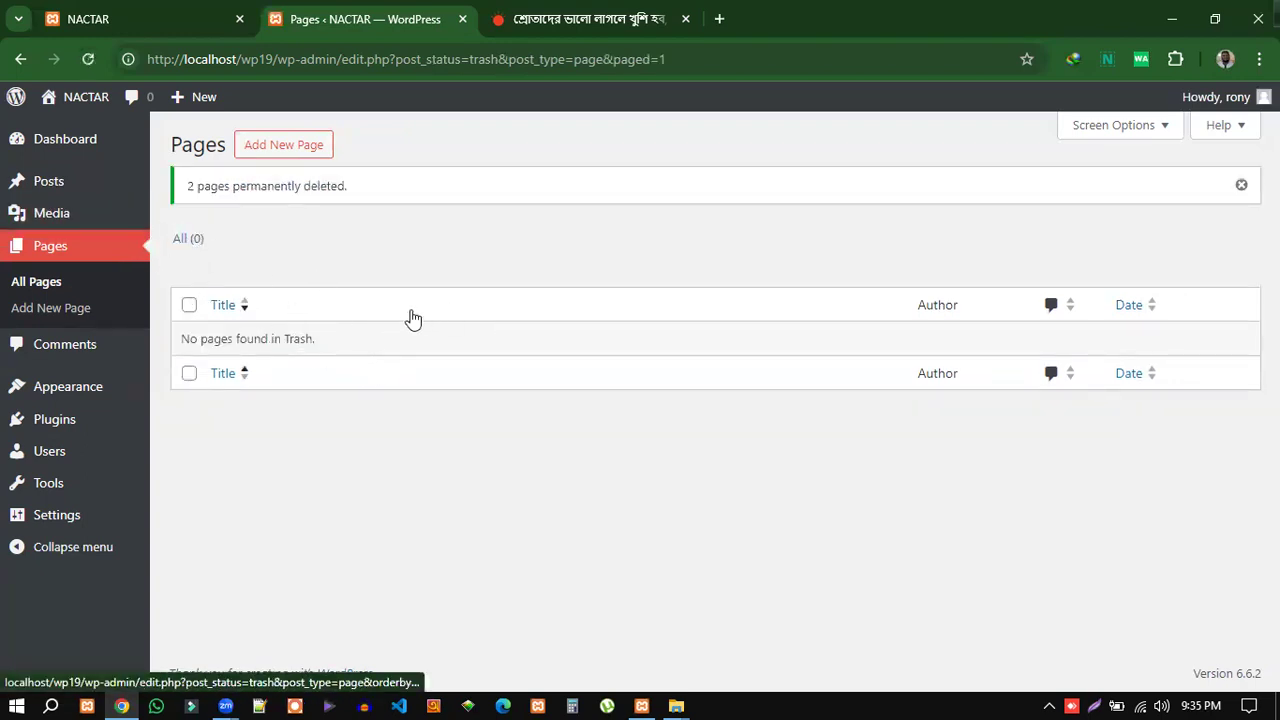
# Start a new blank page, review the editor and keep Default template in Page Attributes.
pyautogui.click(280, 146)
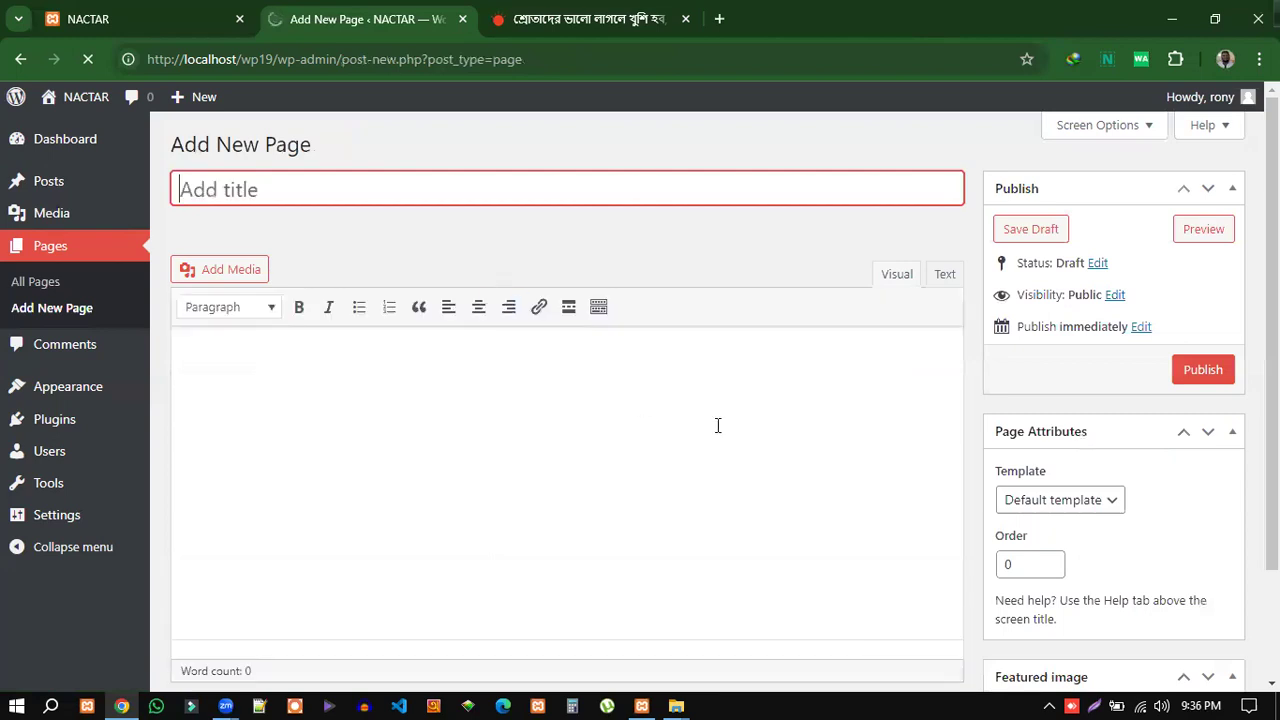
pyautogui.scroll(-2, 1210, 598)
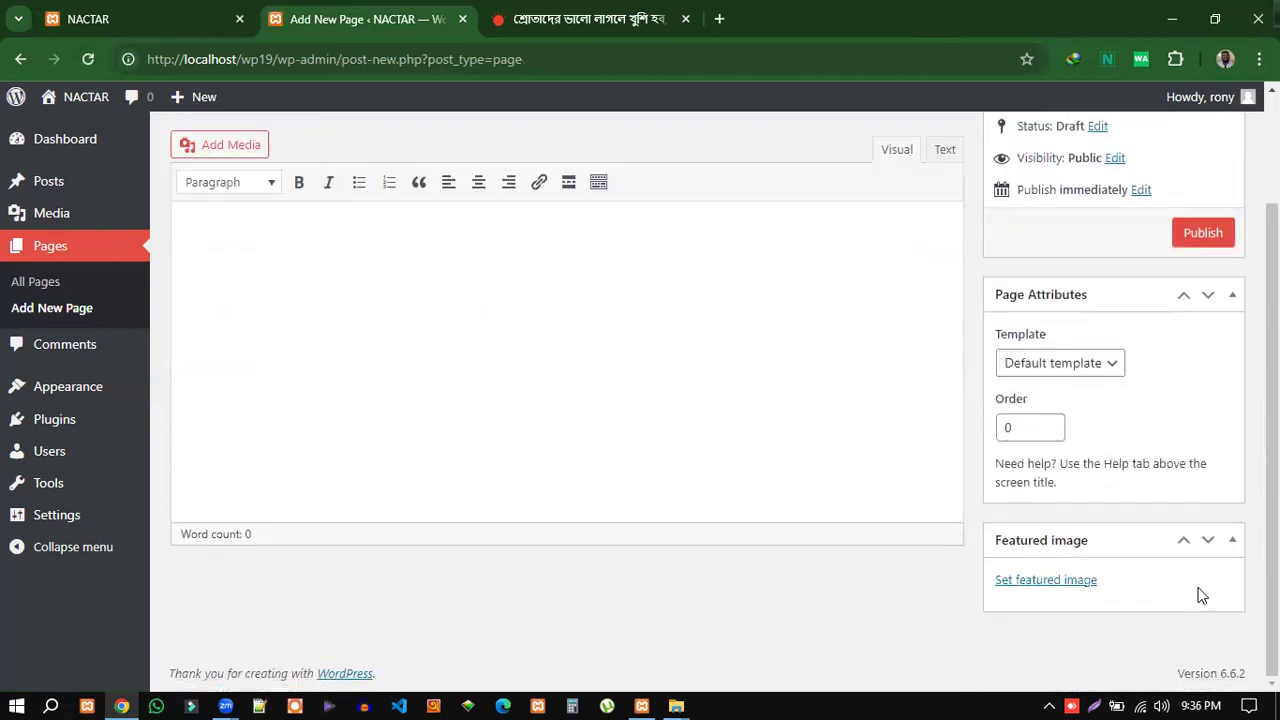
pyautogui.scroll(2, 875, 583)
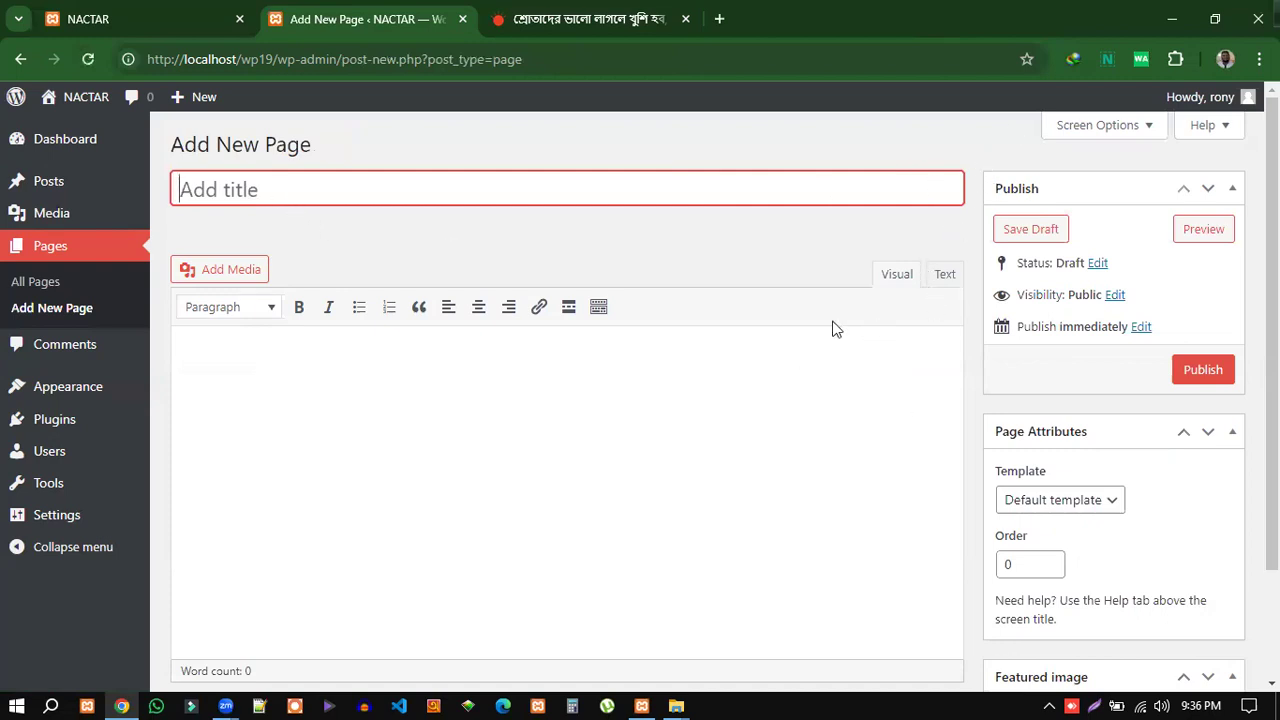
pyautogui.scroll(-2, 911, 591)
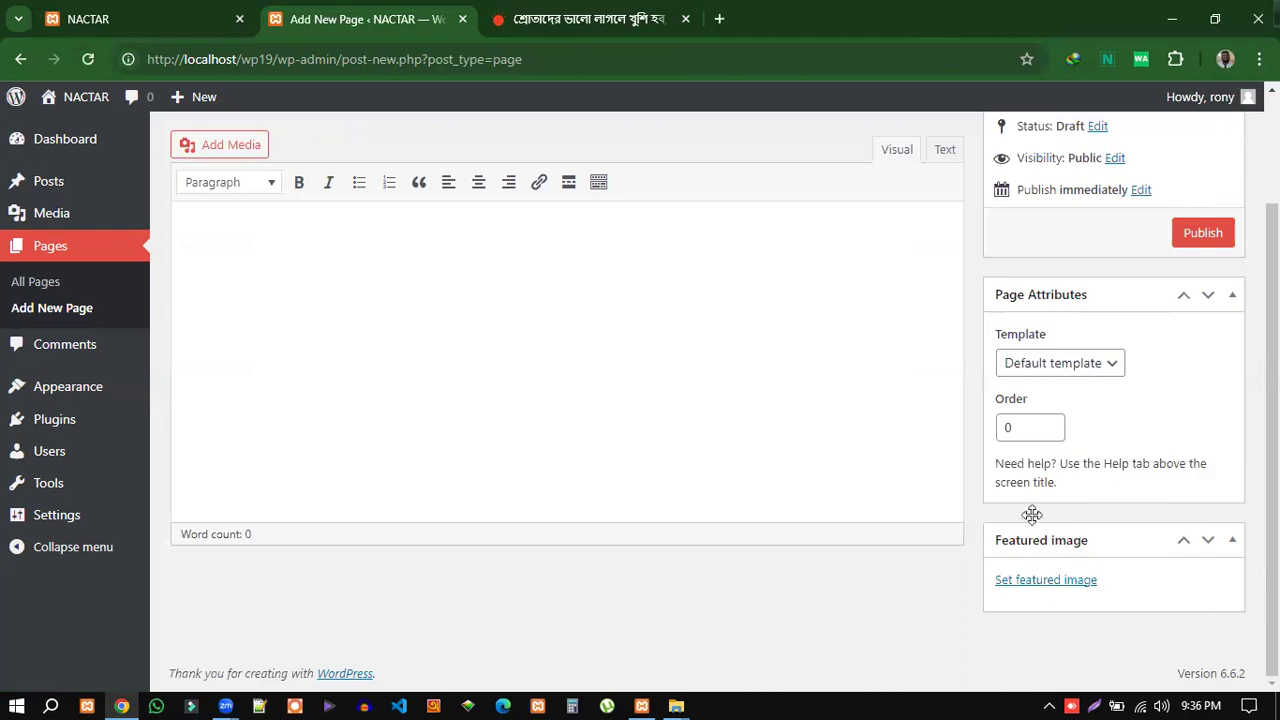
pyautogui.scroll(2, 991, 395)
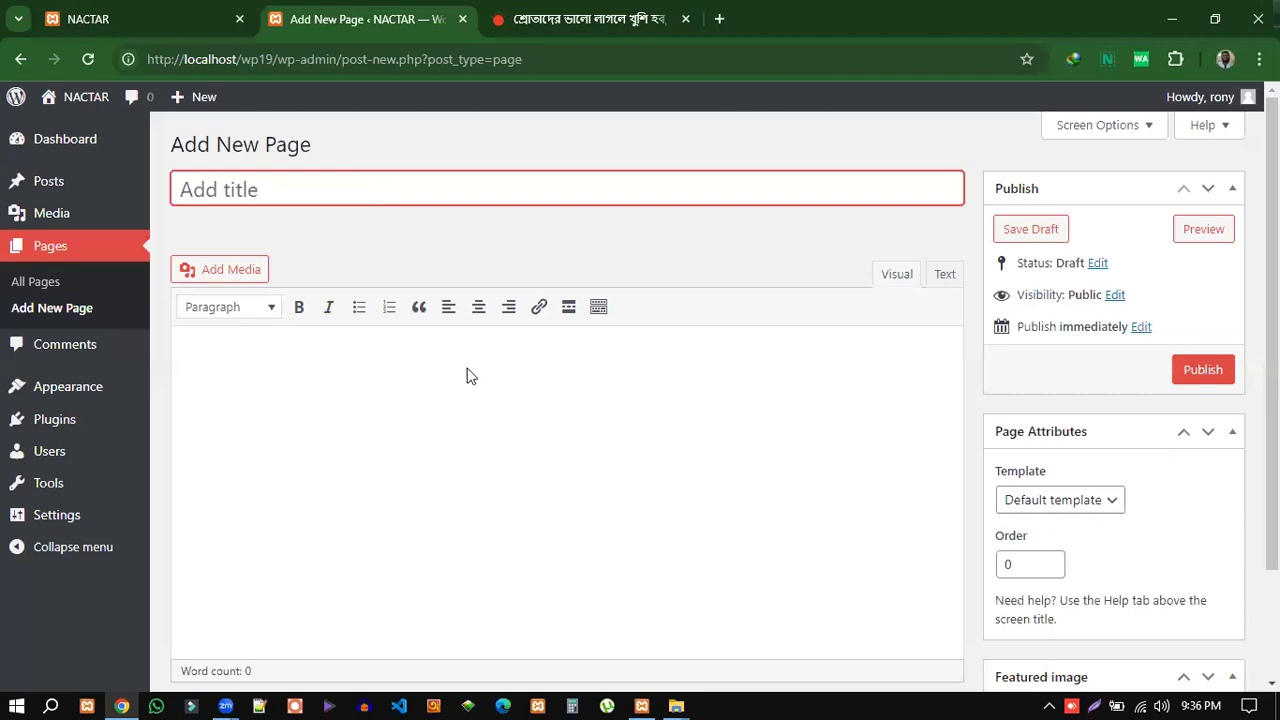
pyautogui.click(191, 353)
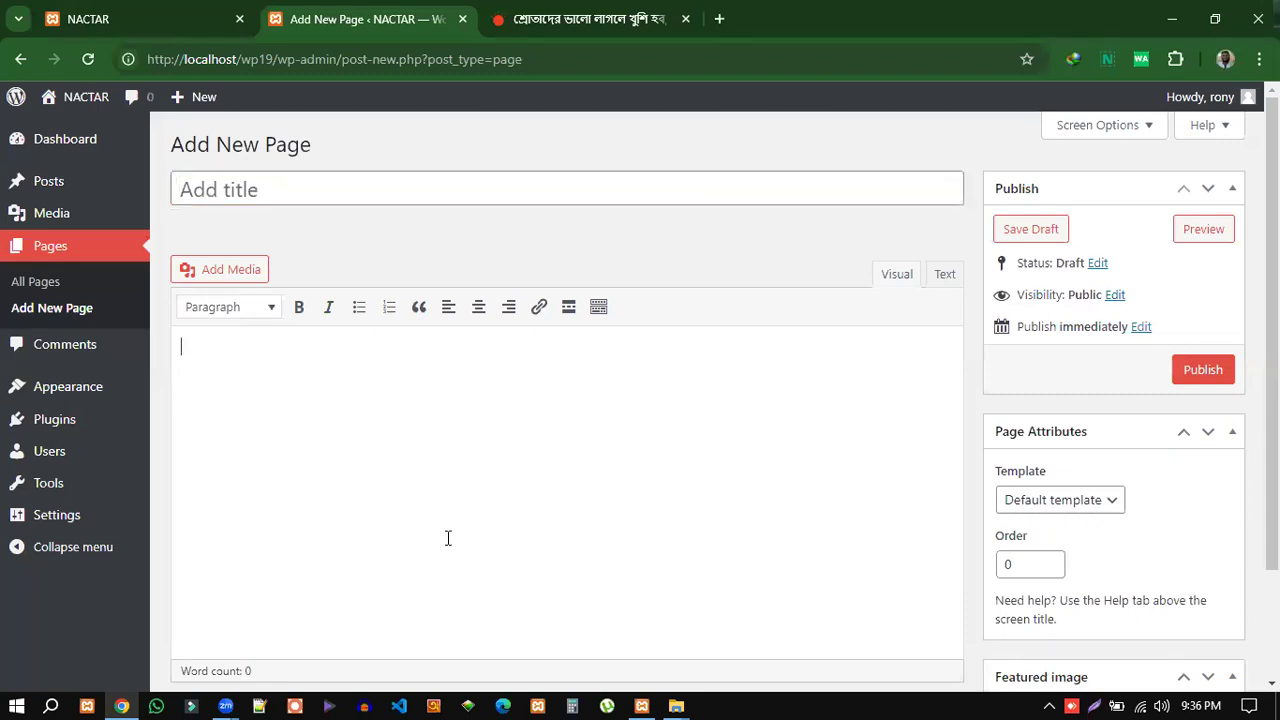
pyautogui.scroll(-2, 1185, 528)
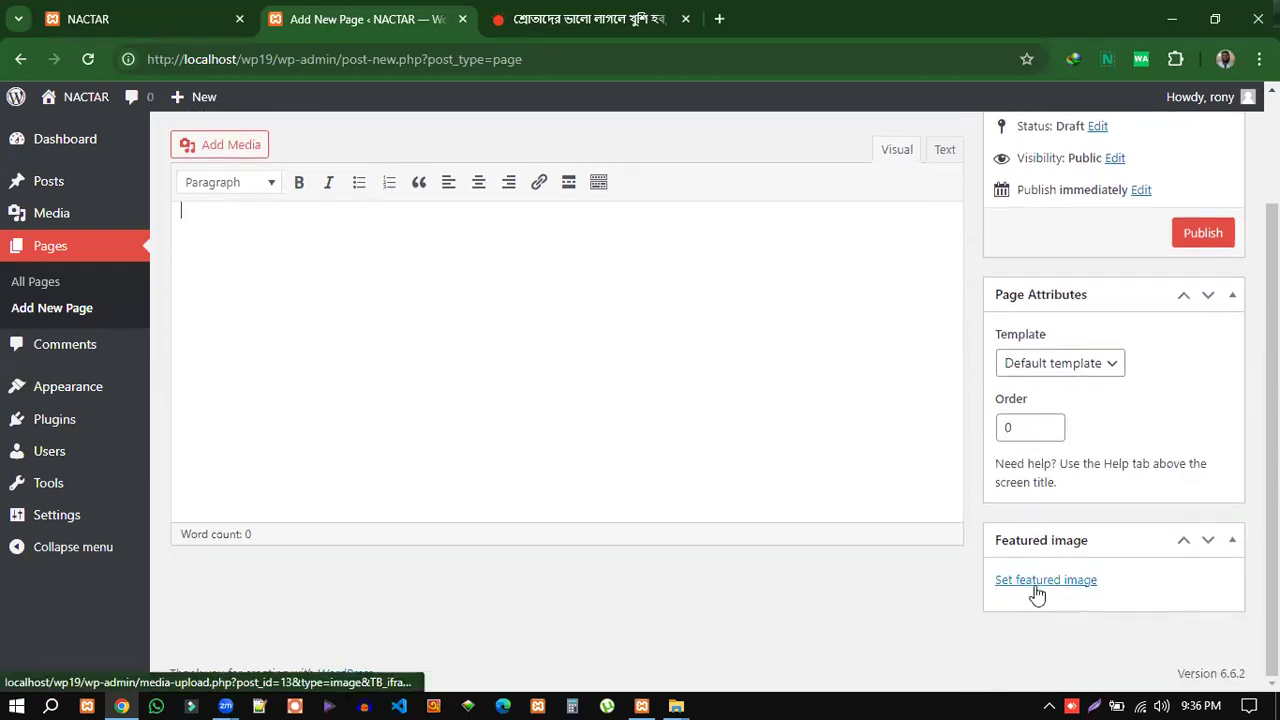
pyautogui.click(1111, 365)
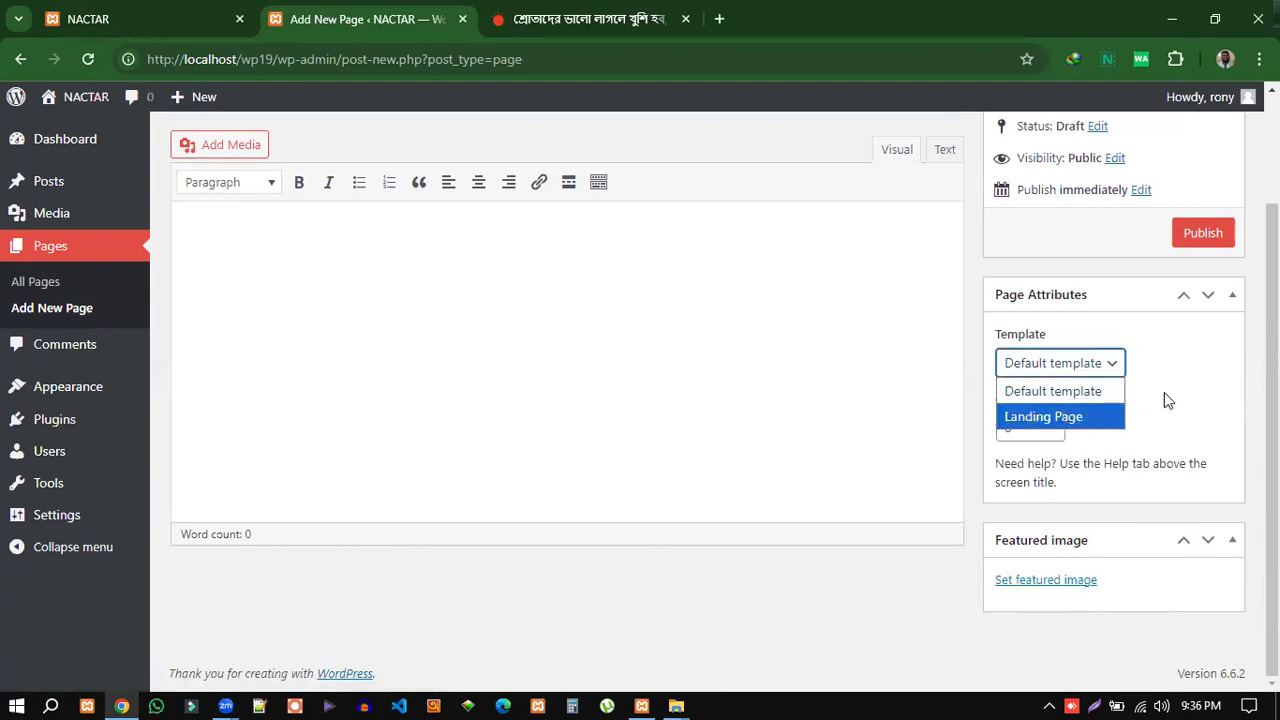
pyautogui.click(1166, 391)
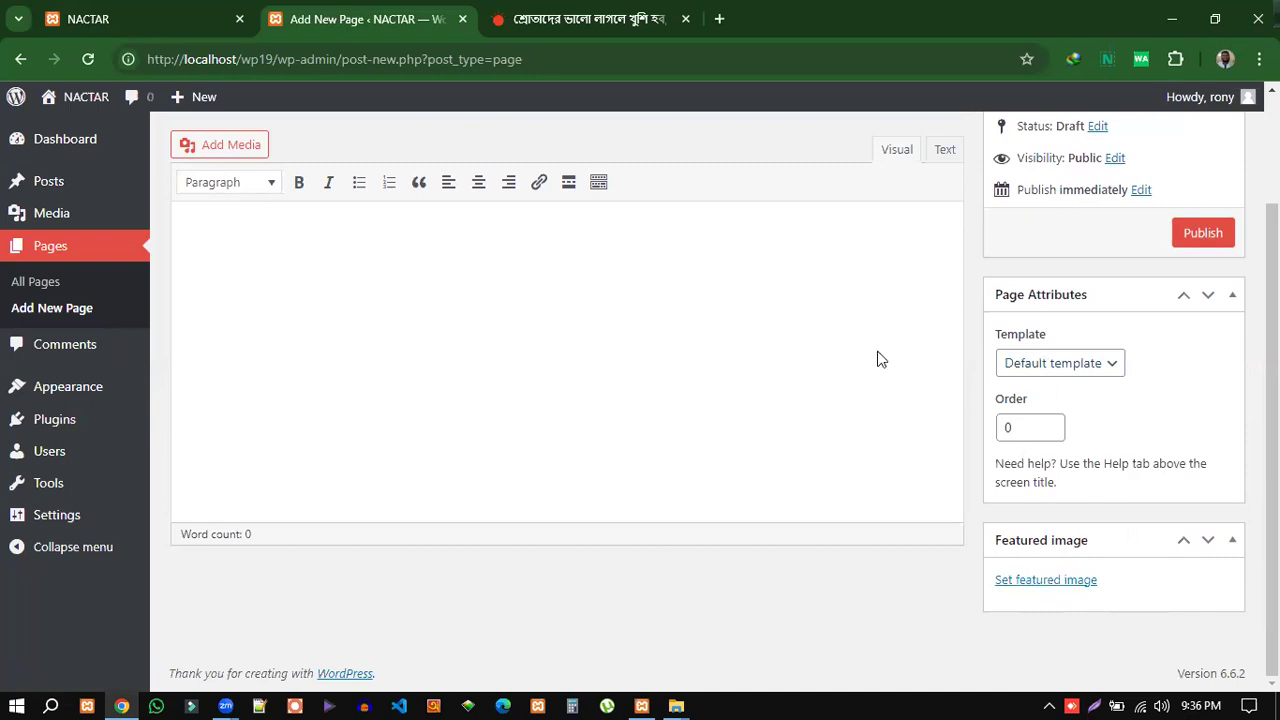
pyautogui.scroll(2, 1128, 437)
pyautogui.click(248, 182)
# Title the new page 'Home' and publish it.
pyautogui.write('Home')
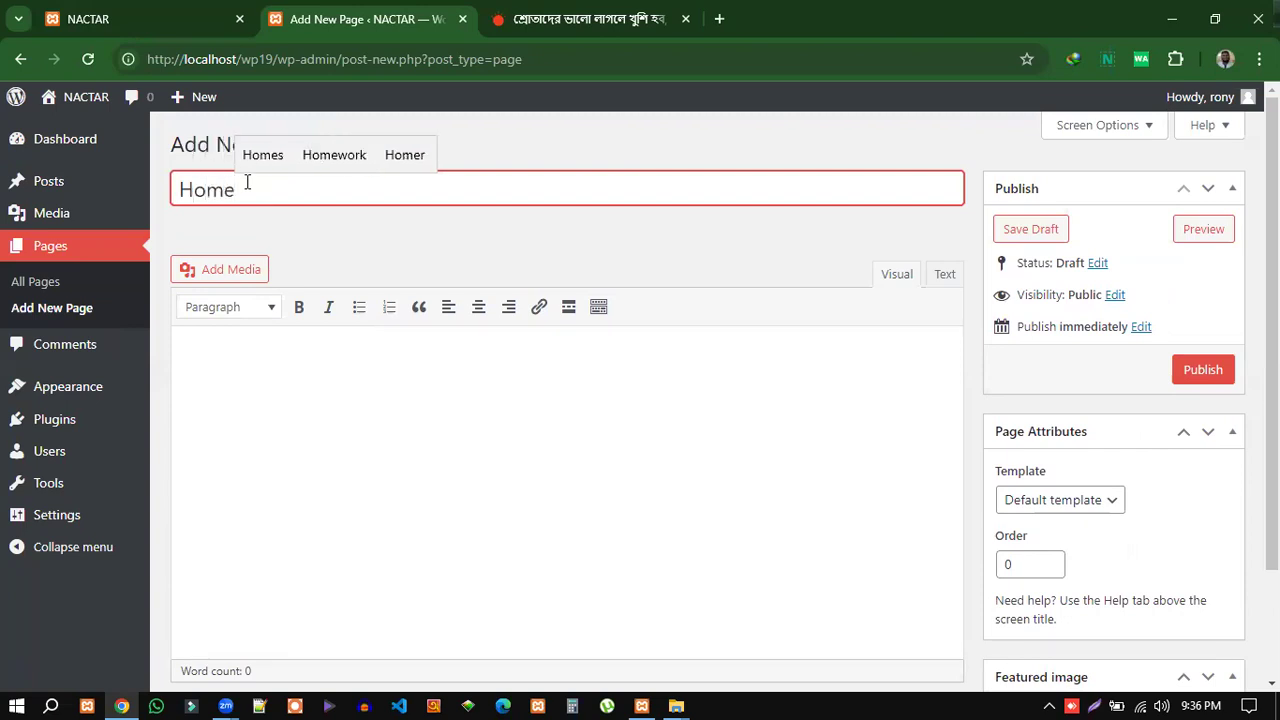
pyautogui.click(367, 240)
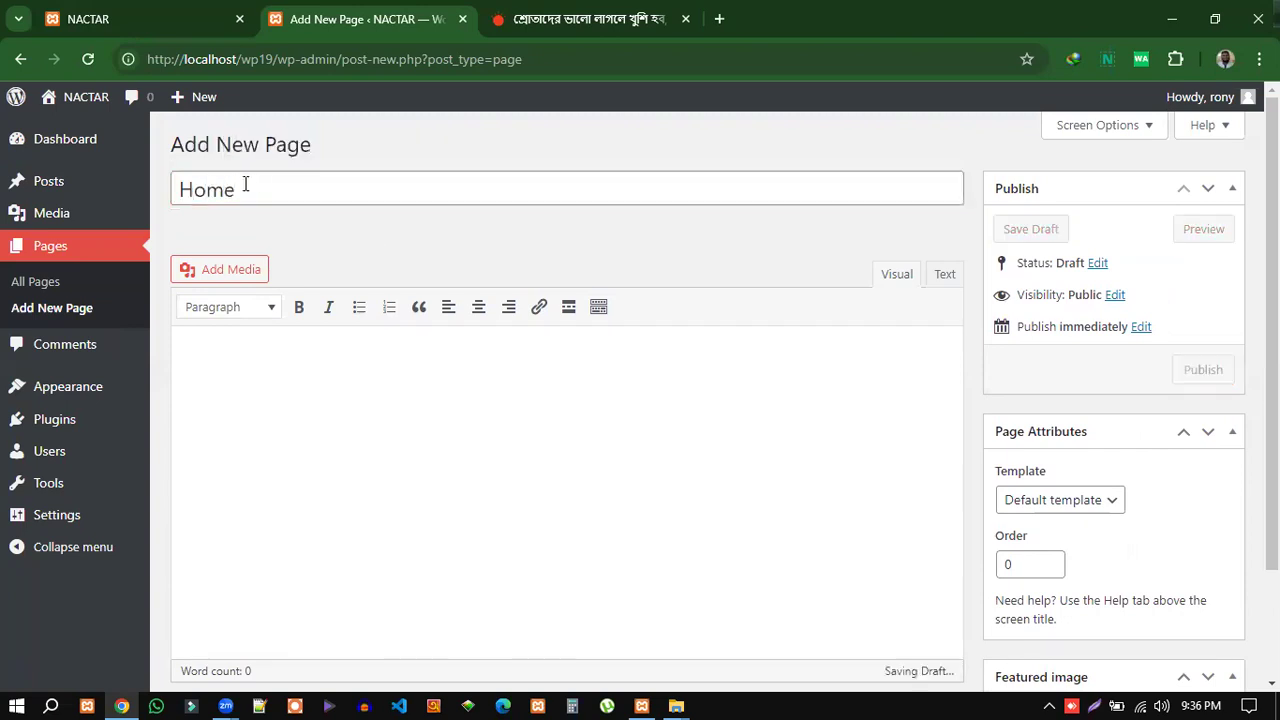
pyautogui.moveTo(245, 186); pyautogui.dragTo(183, 193)
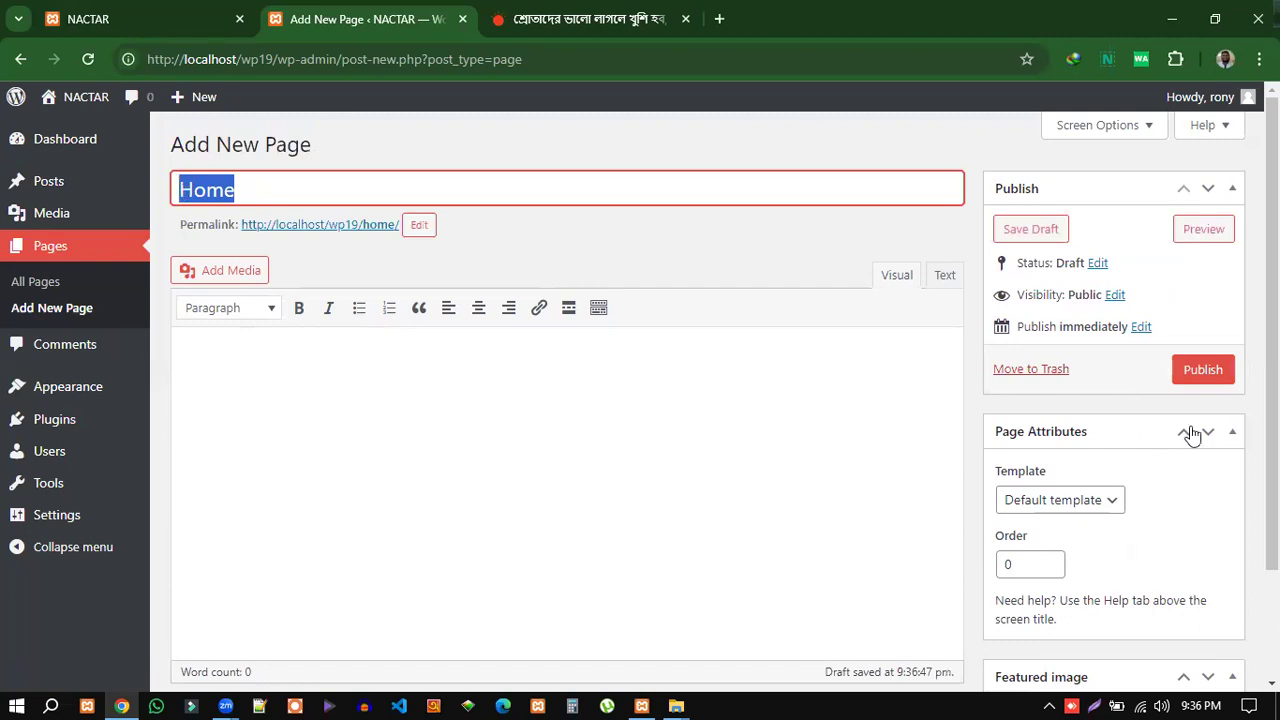
pyautogui.click(1203, 374)
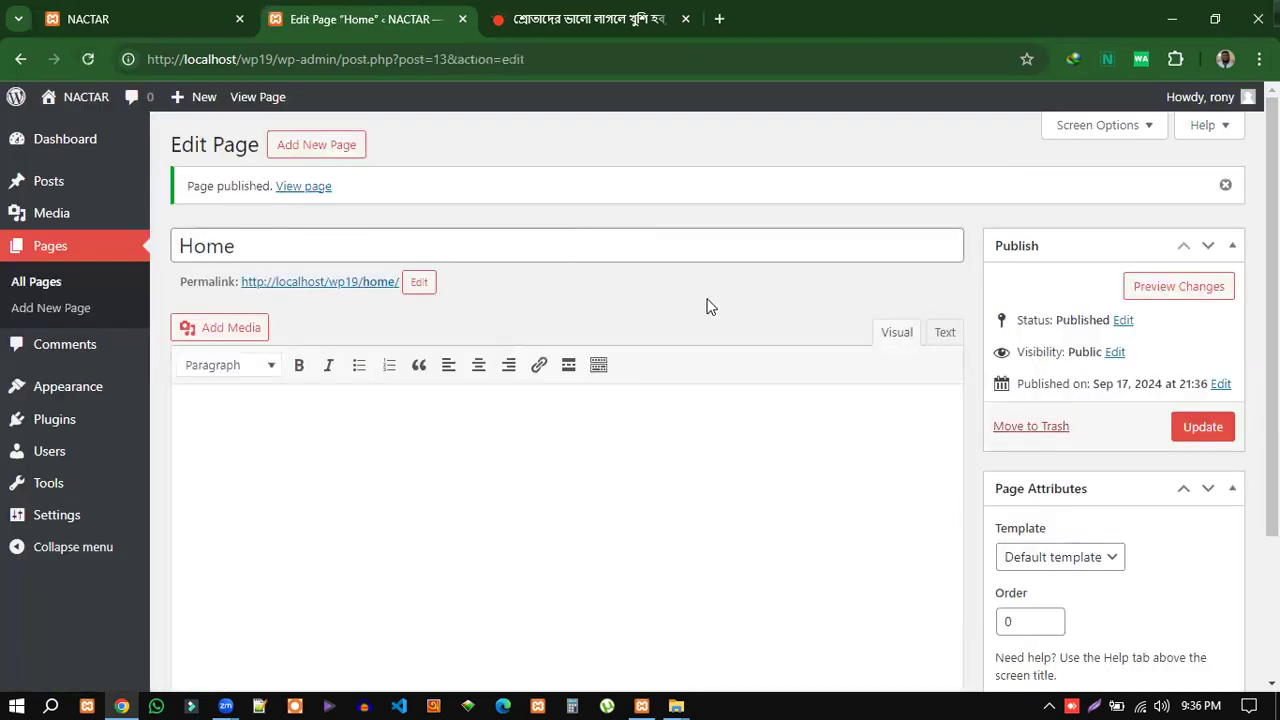
# Replace the title with 'Blog' without saving.
pyautogui.moveTo(254, 246); pyautogui.dragTo(178, 246)
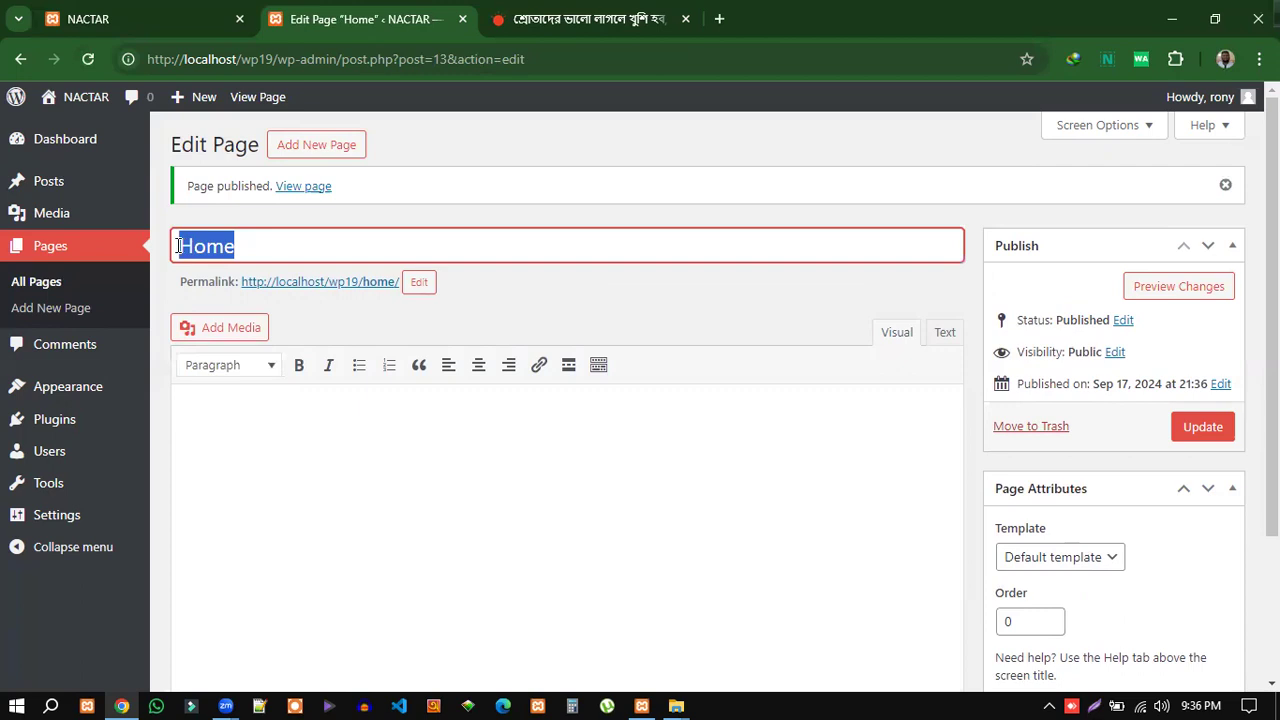
pyautogui.write('Blog')
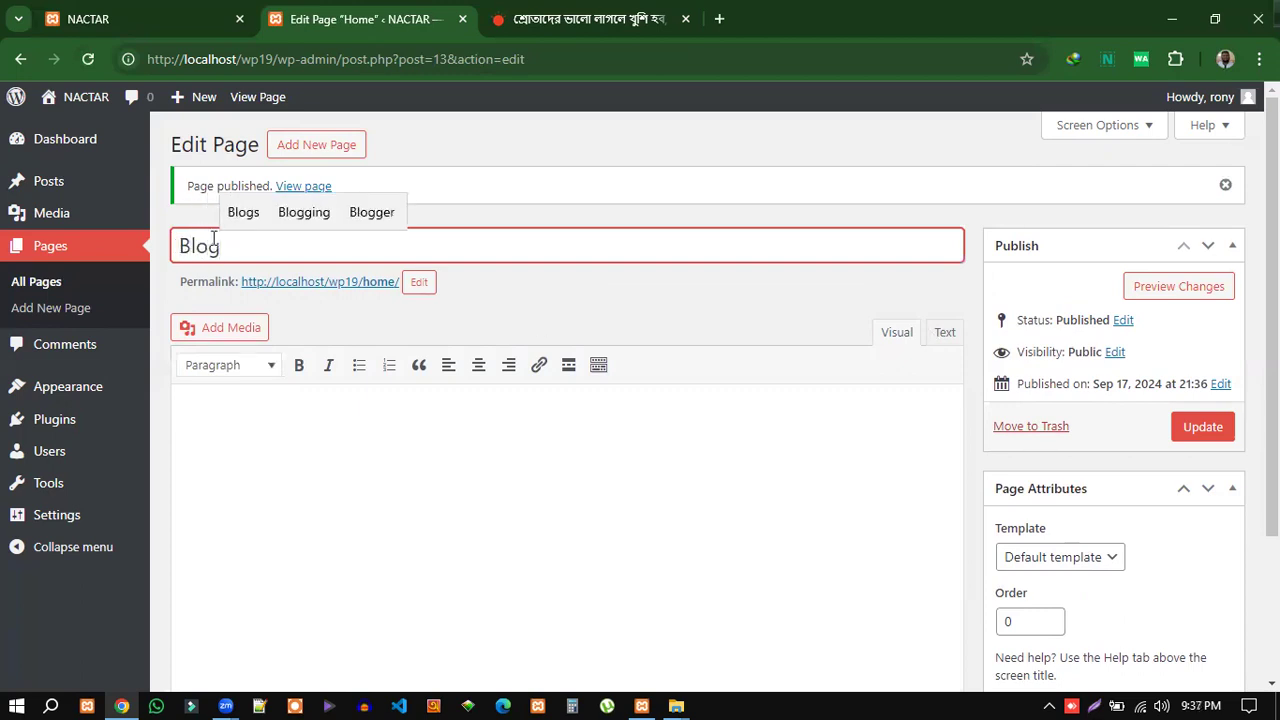
pyautogui.click(309, 152)
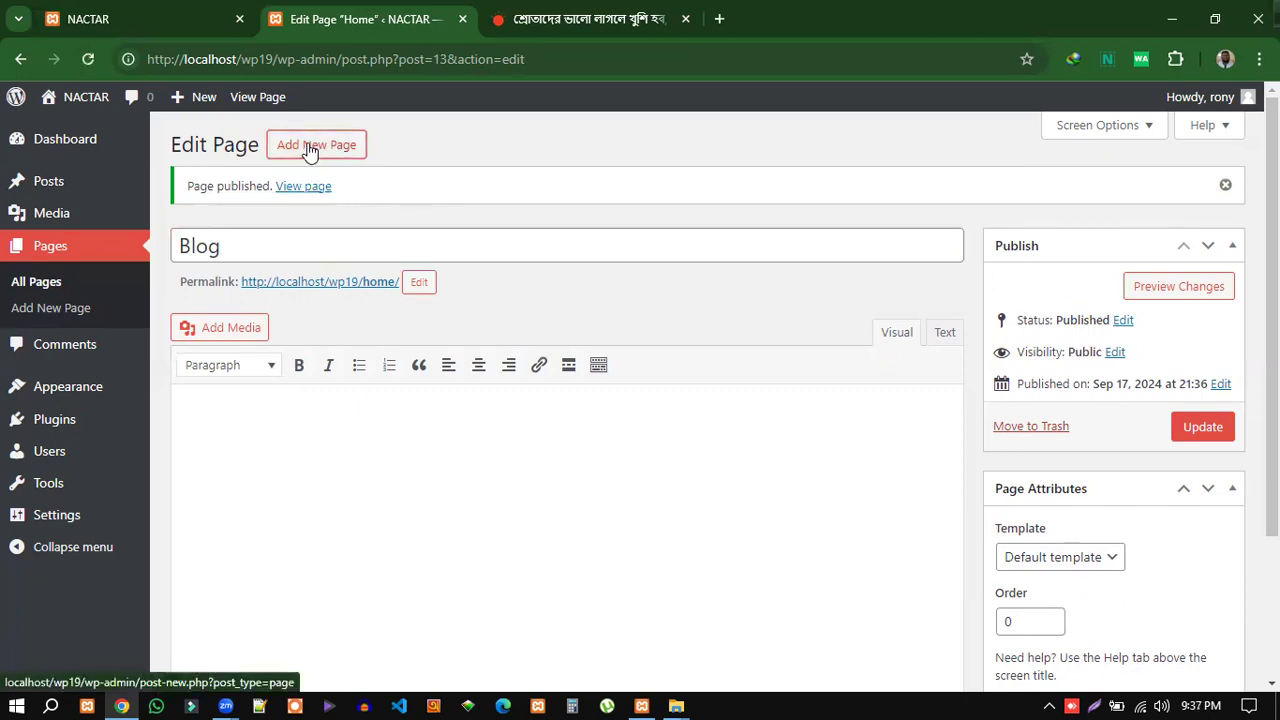
# Publish three new pages titled 'Blog', 'About' and 'Contact'.
pyautogui.click(740, 188)
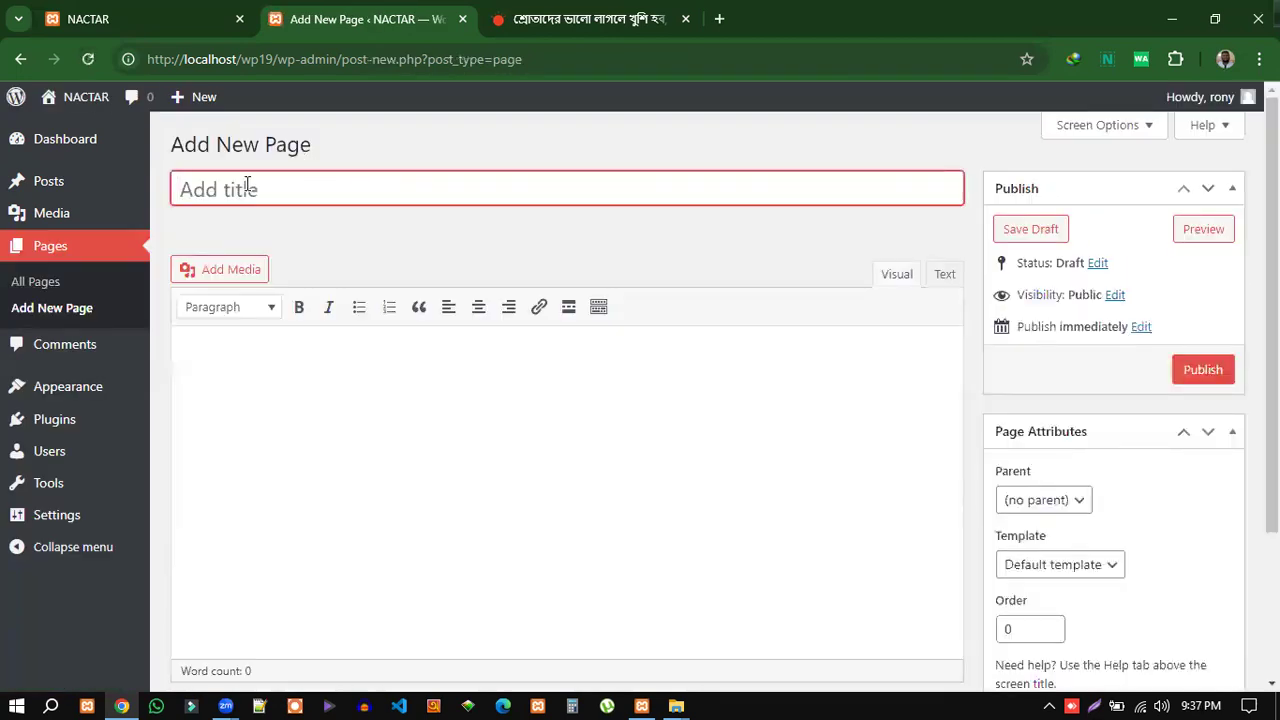
pyautogui.write('Blog')
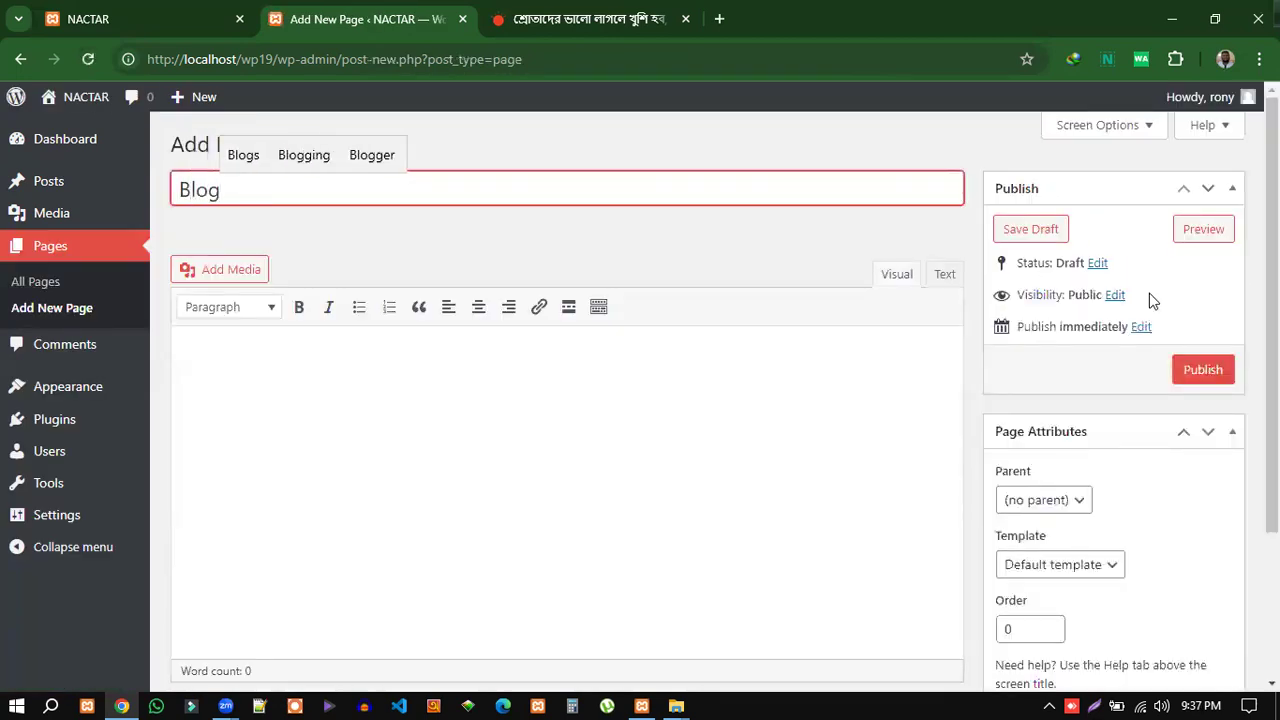
pyautogui.click(1197, 374)
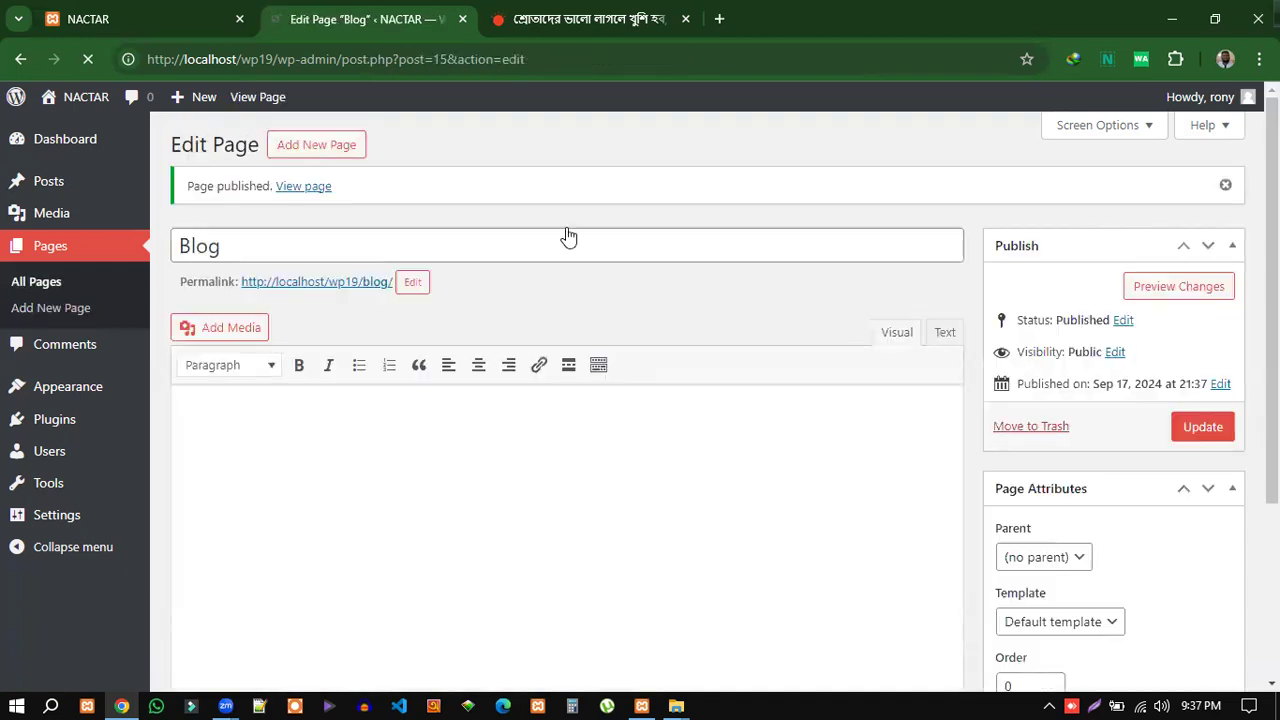
pyautogui.click(314, 150)
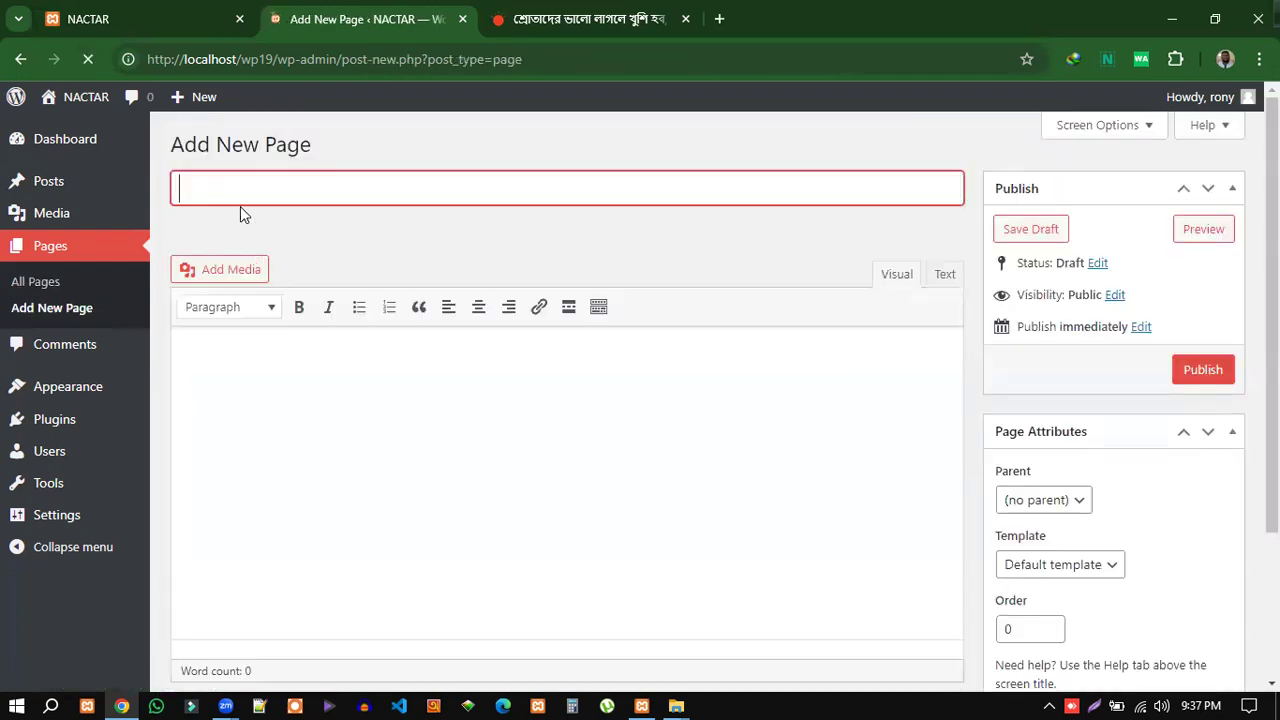
pyautogui.write('About')
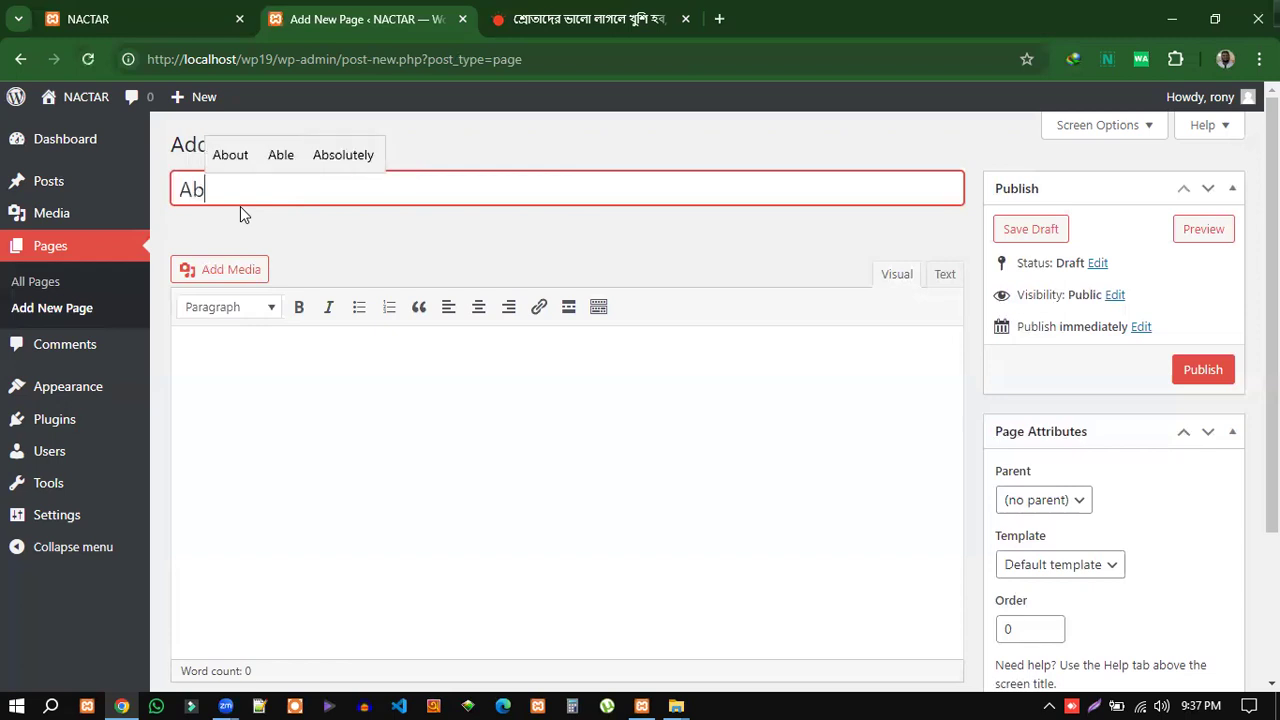
pyautogui.click(1201, 370)
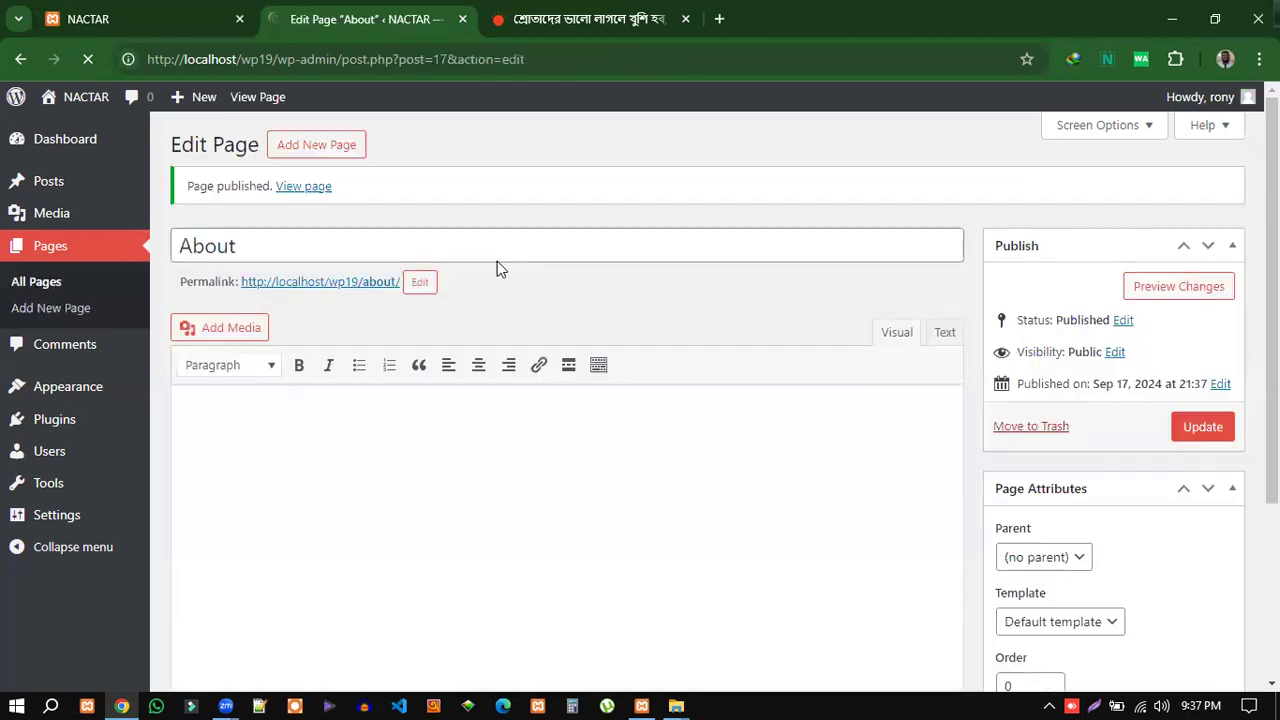
pyautogui.click(312, 150)
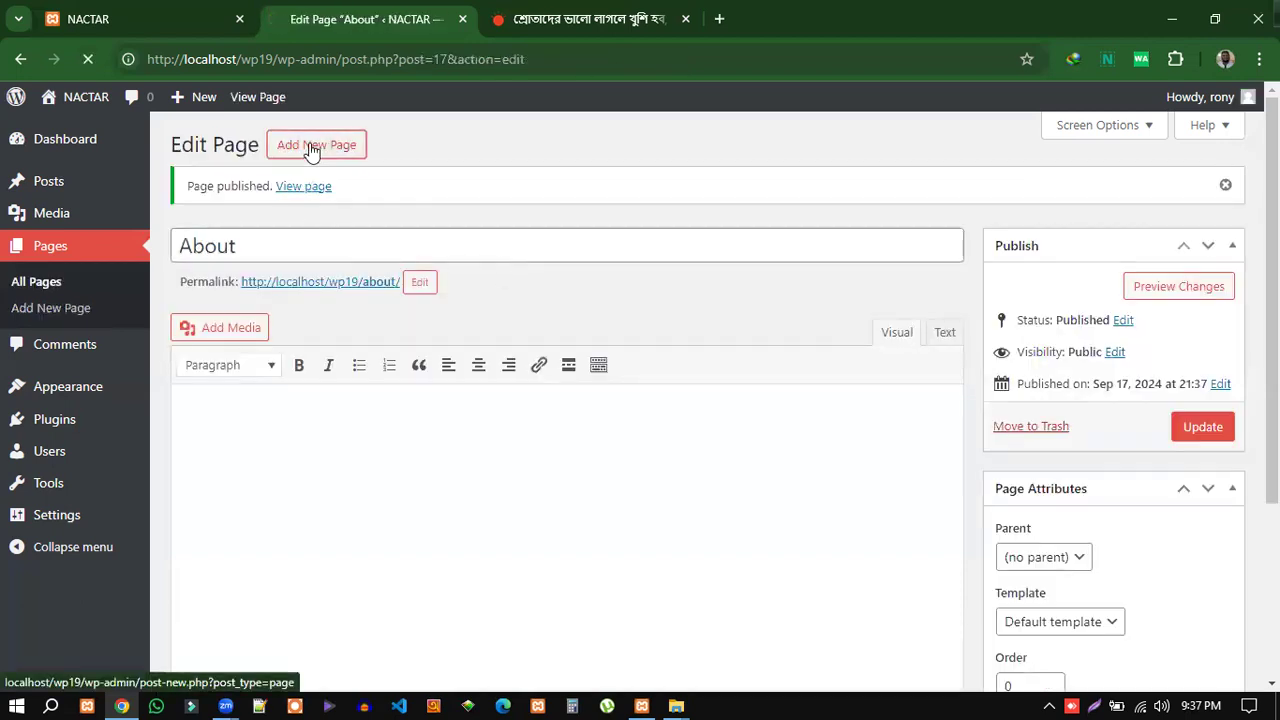
pyautogui.write('Cont')
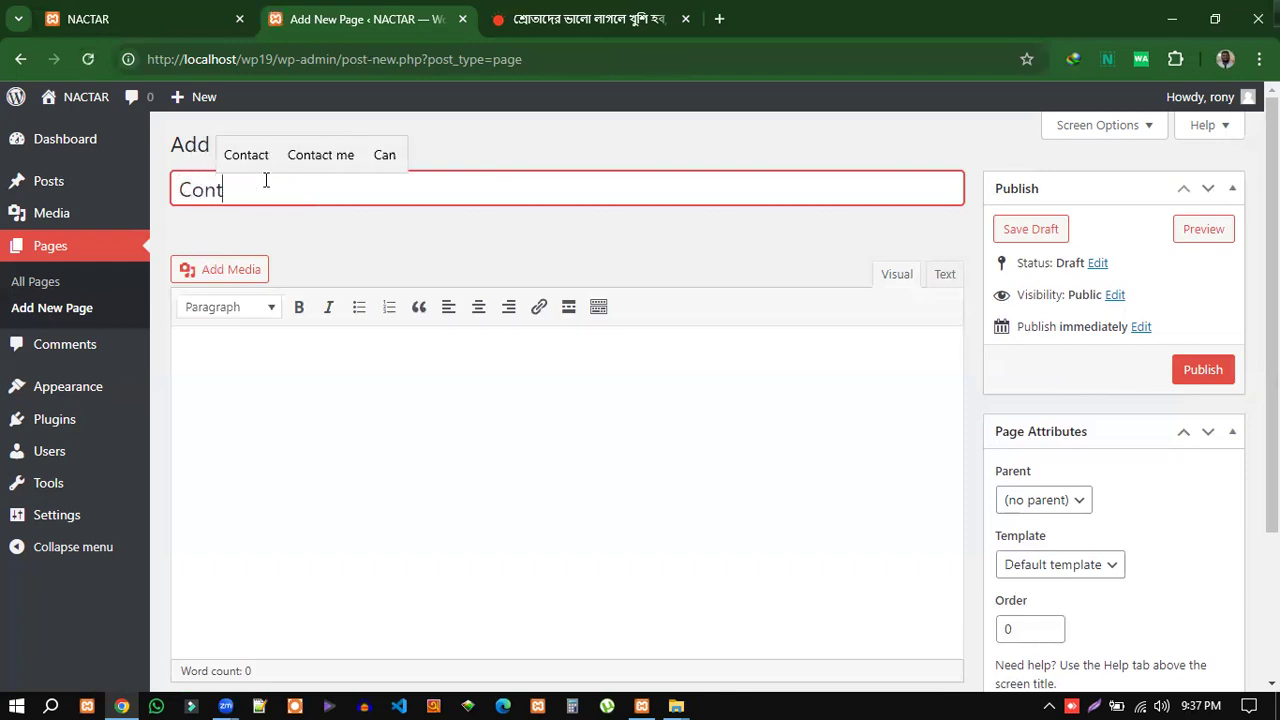
pyautogui.write('act')
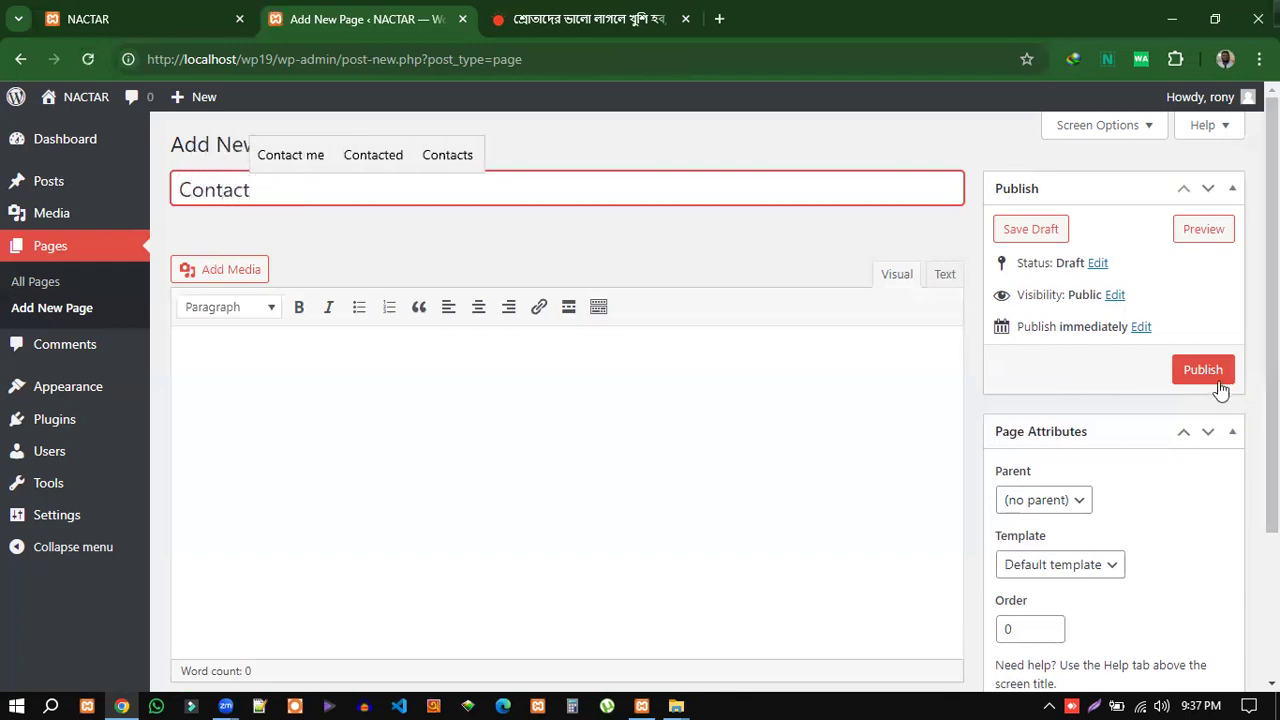
pyautogui.click(1203, 370)
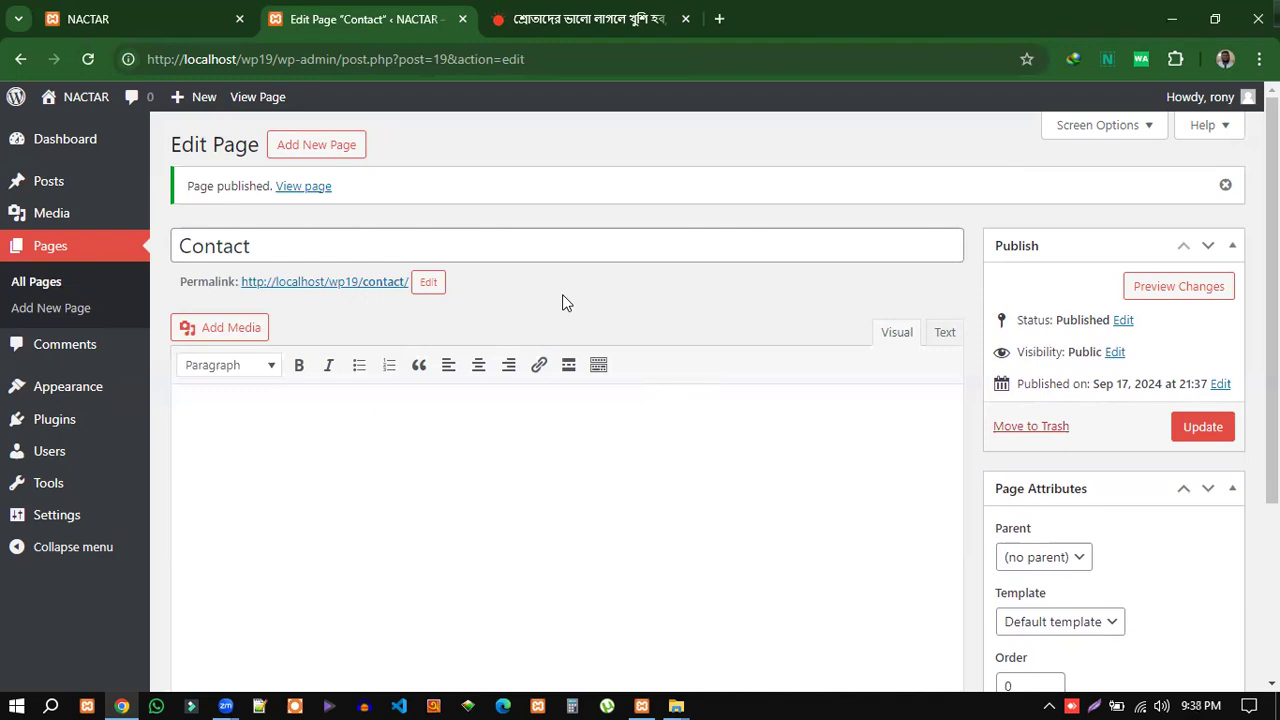
pyautogui.click(610, 14)
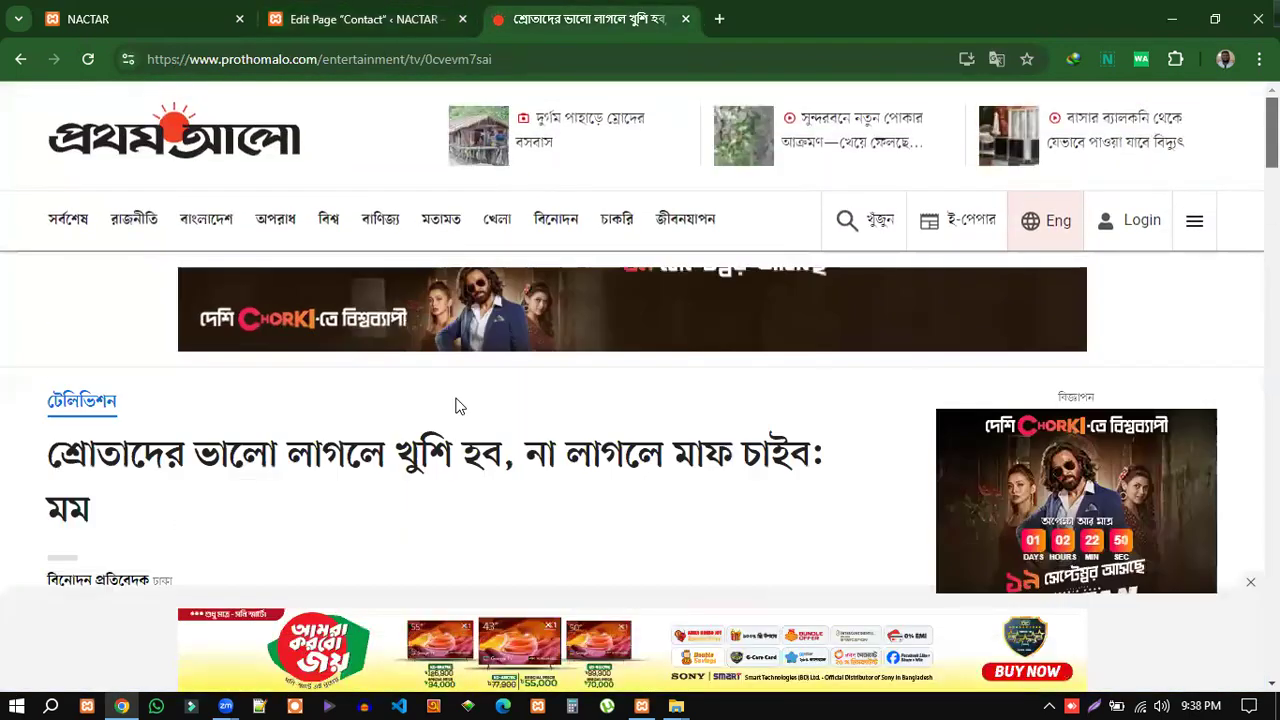
# Open the Prothom Alo রাজনীতি (politics) section in a new tab.
pyautogui.click(139, 150)
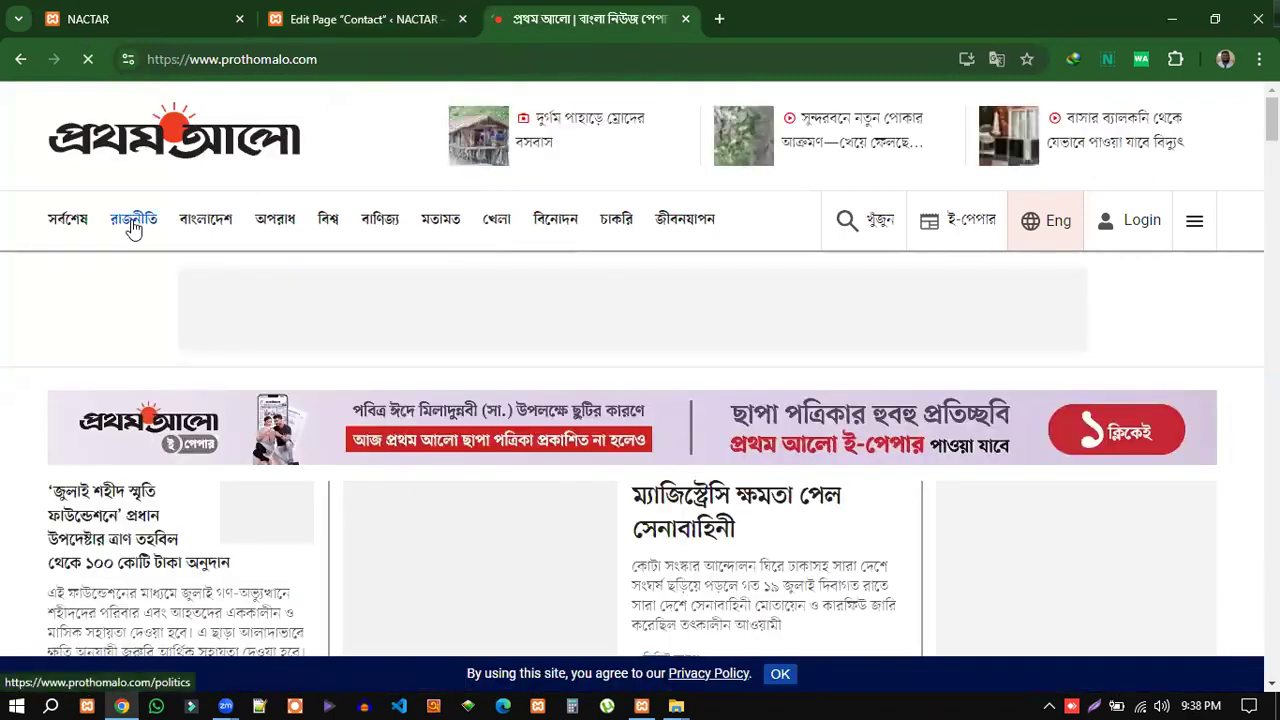
pyautogui.rightClick(133, 226)
pyautogui.click(229, 240)
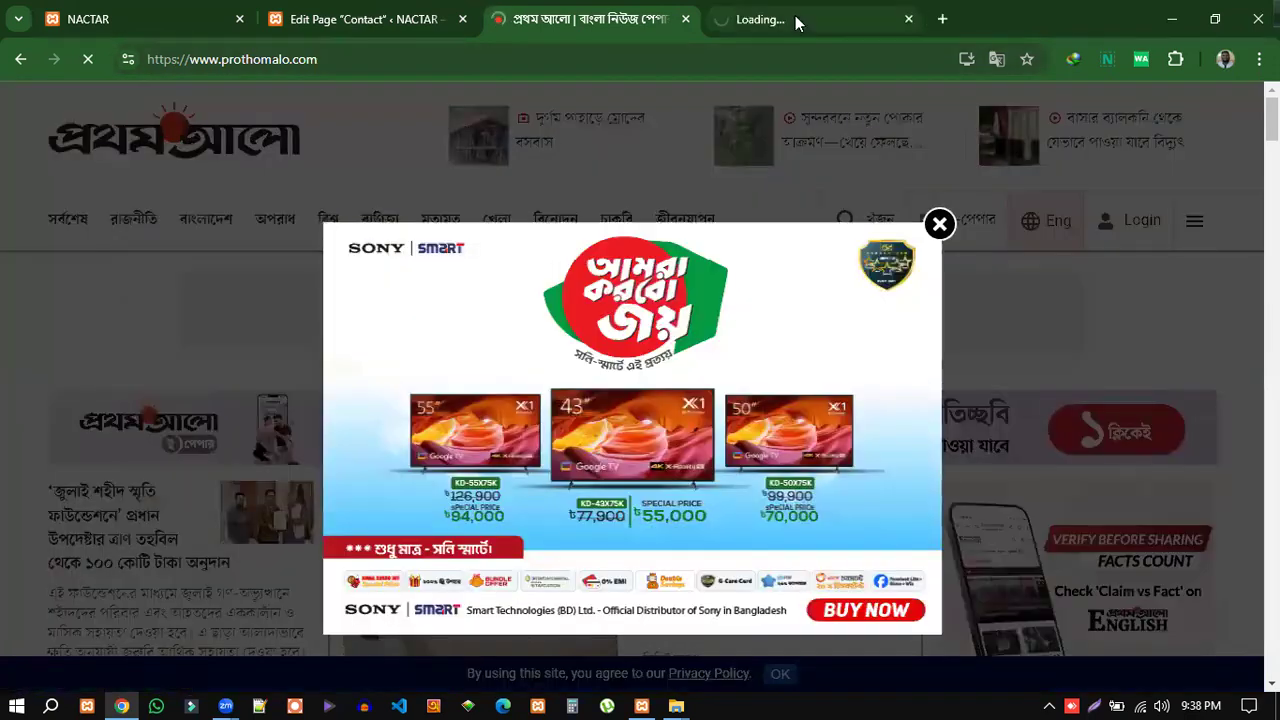
pyautogui.click(790, 20)
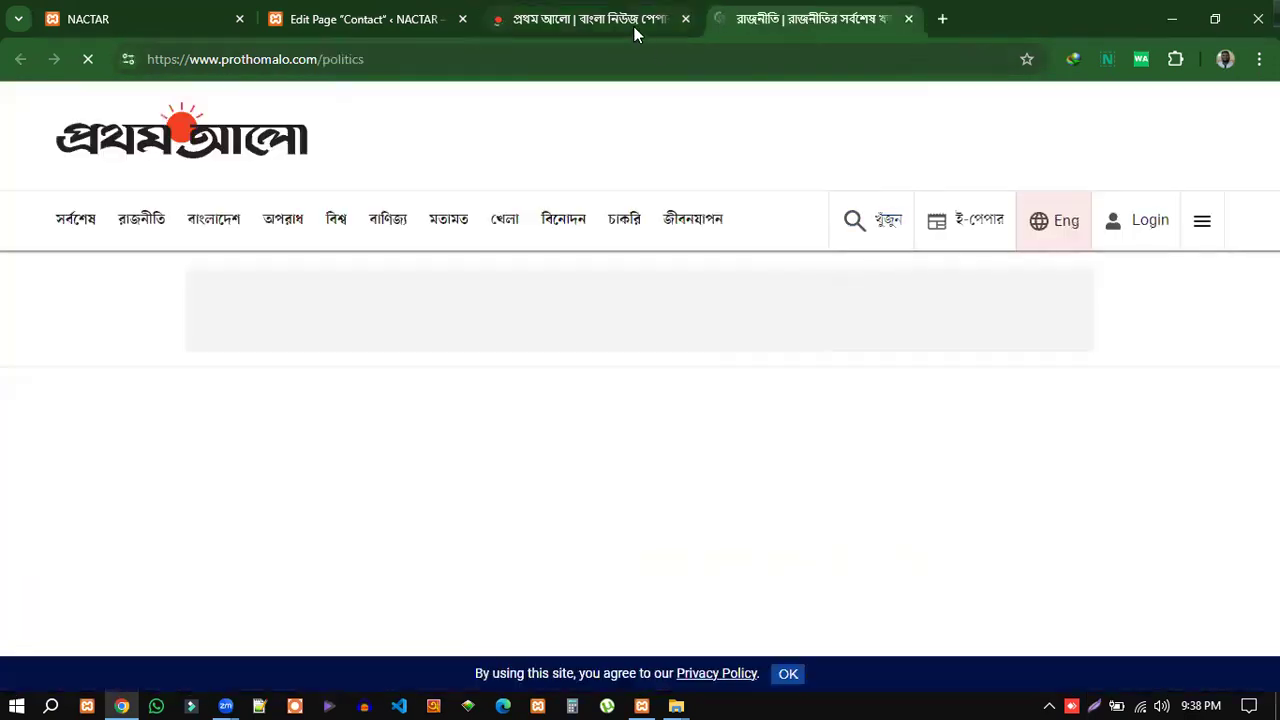
# Dismiss the homepage ad popup, close the politics tab, and return to the Contact page editor.
pyautogui.click(627, 36)
pyautogui.click(940, 224)
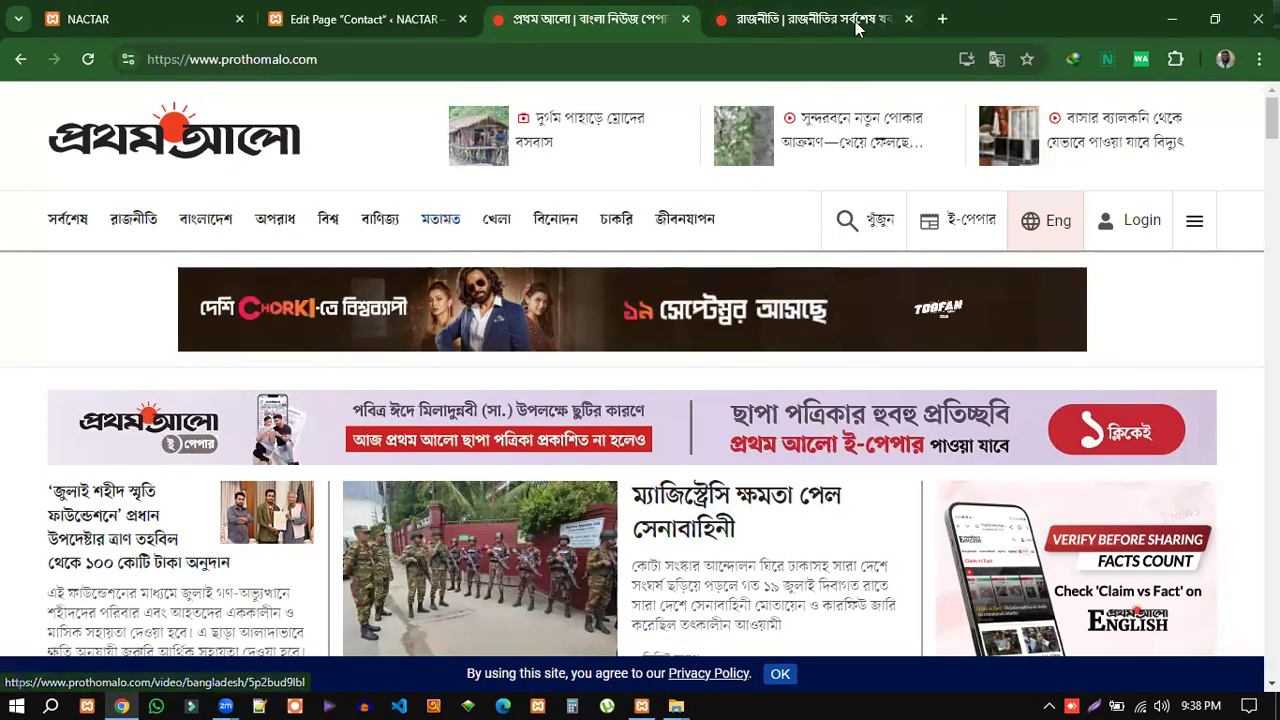
pyautogui.click(908, 19)
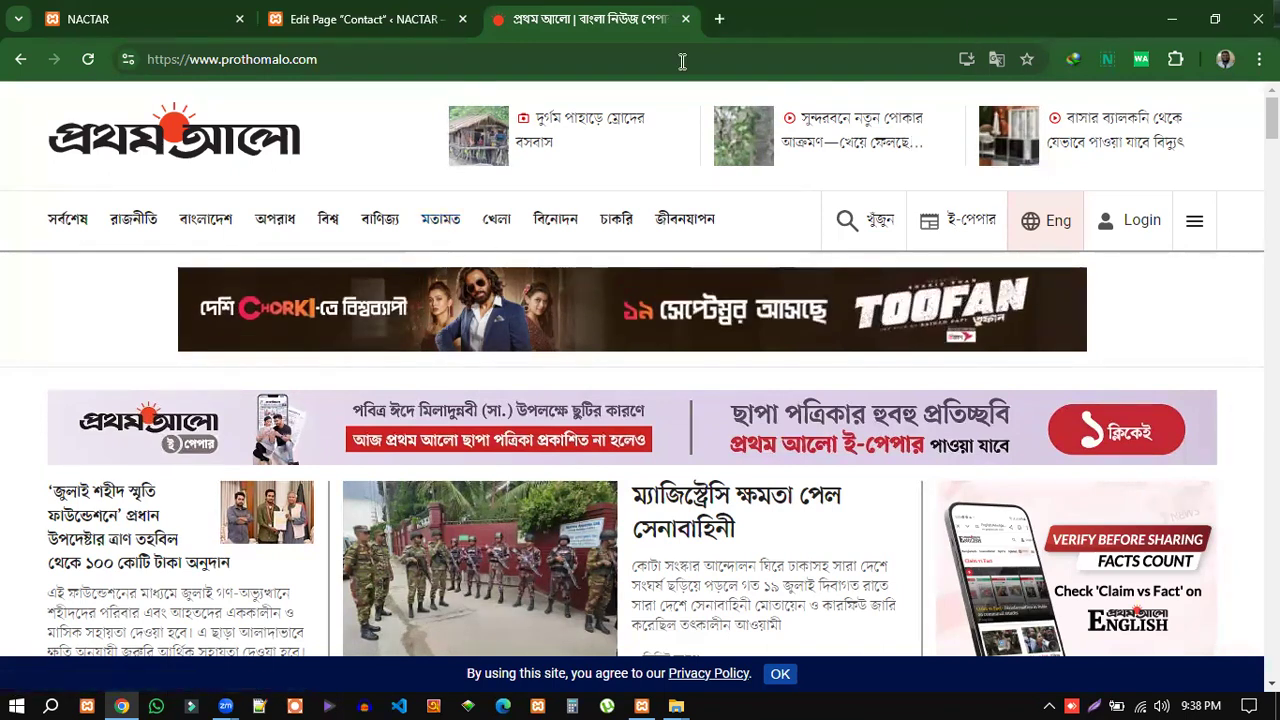
pyautogui.click(348, 24)
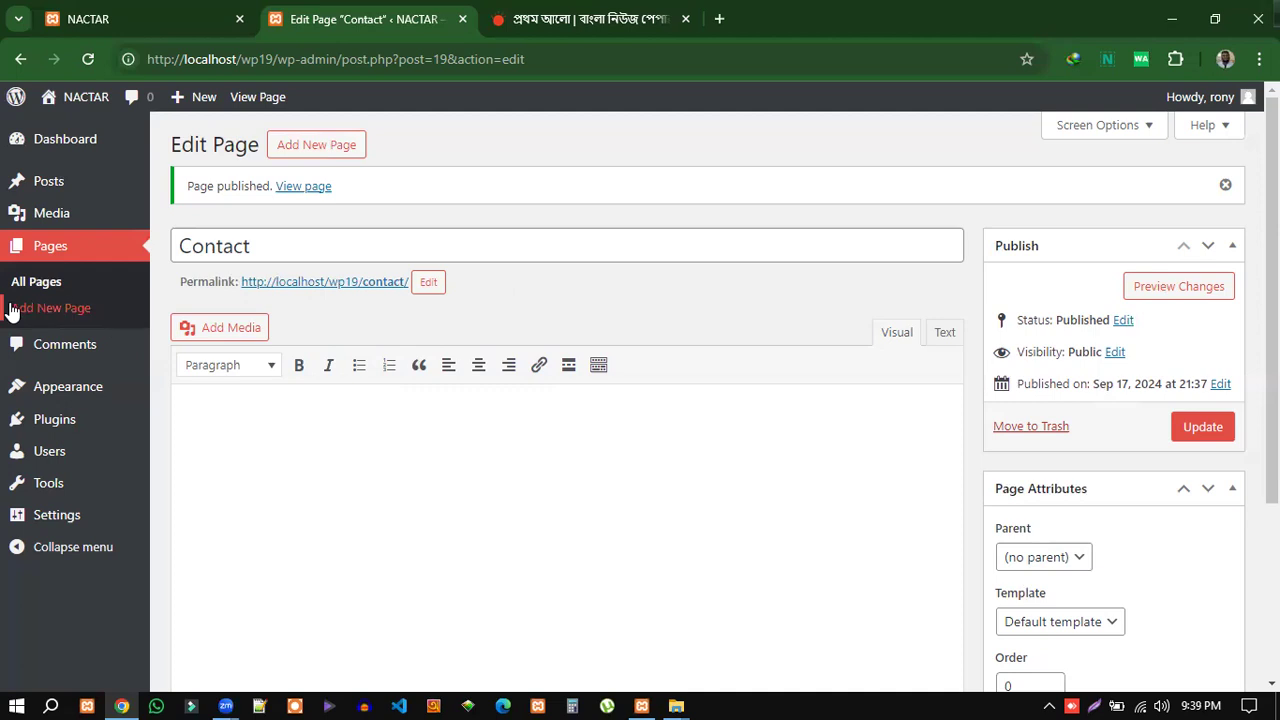
# Review the published pages in All Pages, then reload the NACTAR front page.
pyautogui.click(36, 281)
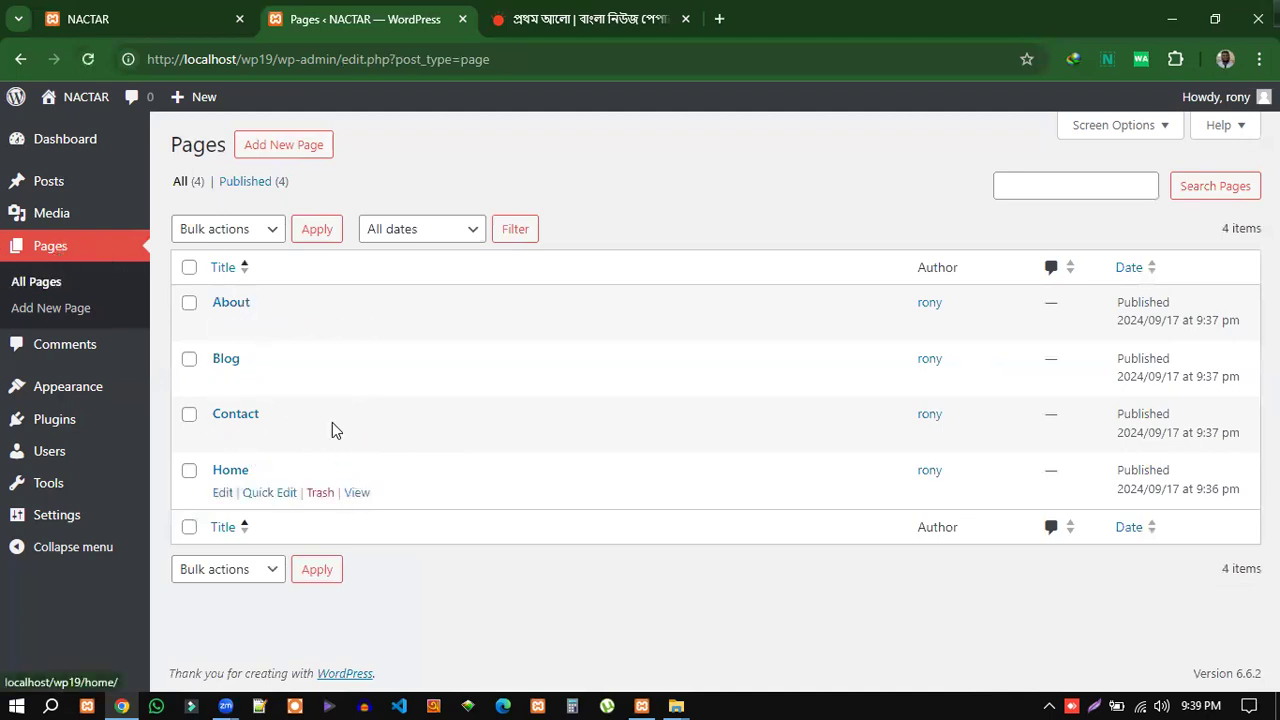
pyautogui.click(189, 304)
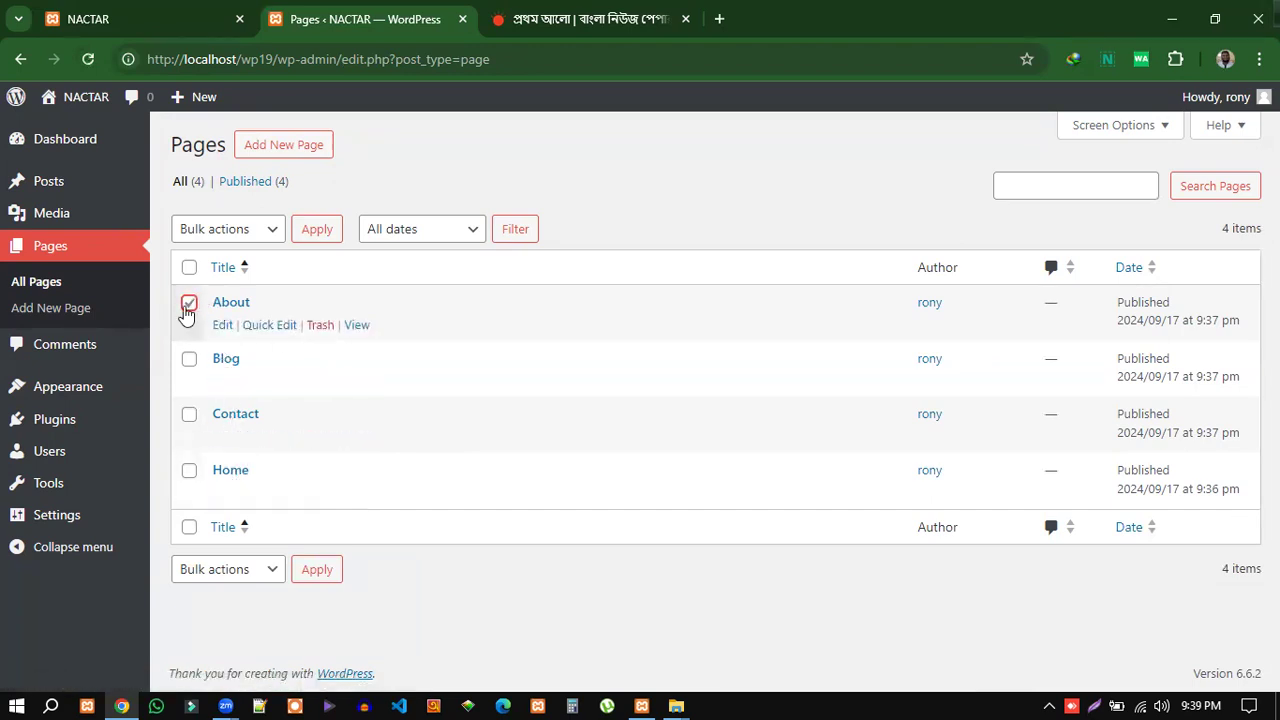
pyautogui.click(189, 303)
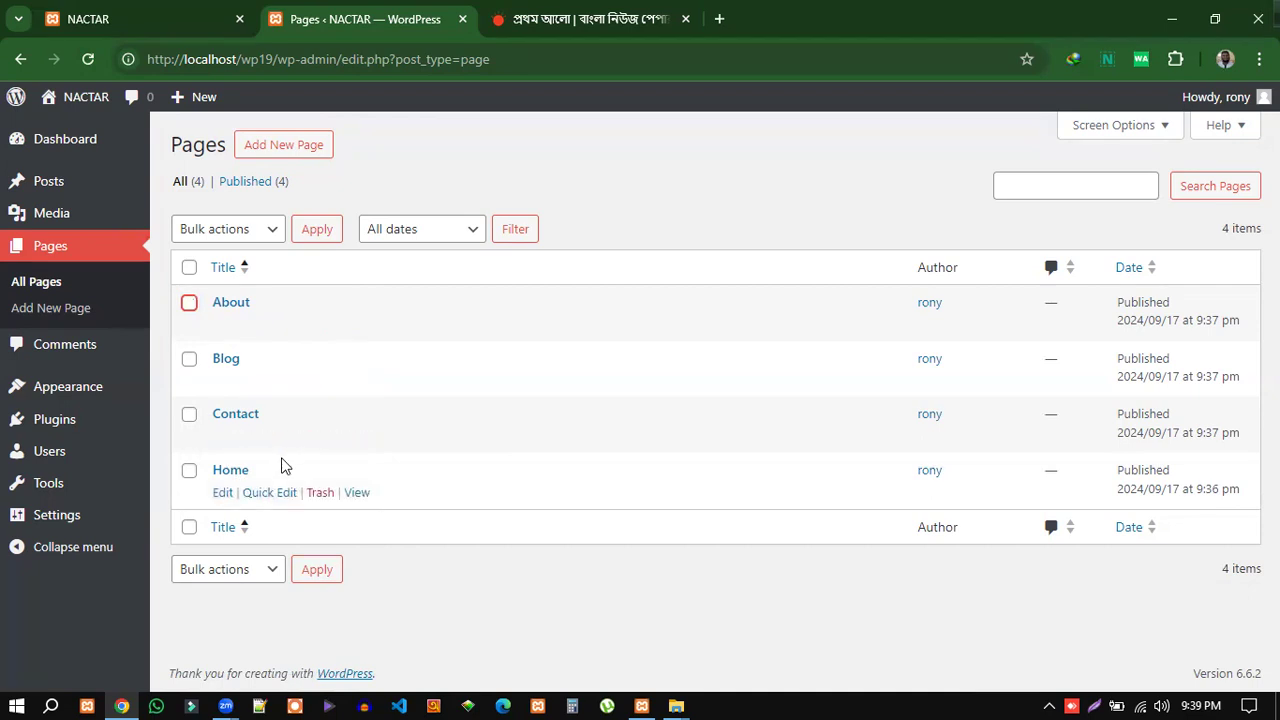
pyautogui.click(125, 18)
pyautogui.click(88, 59)
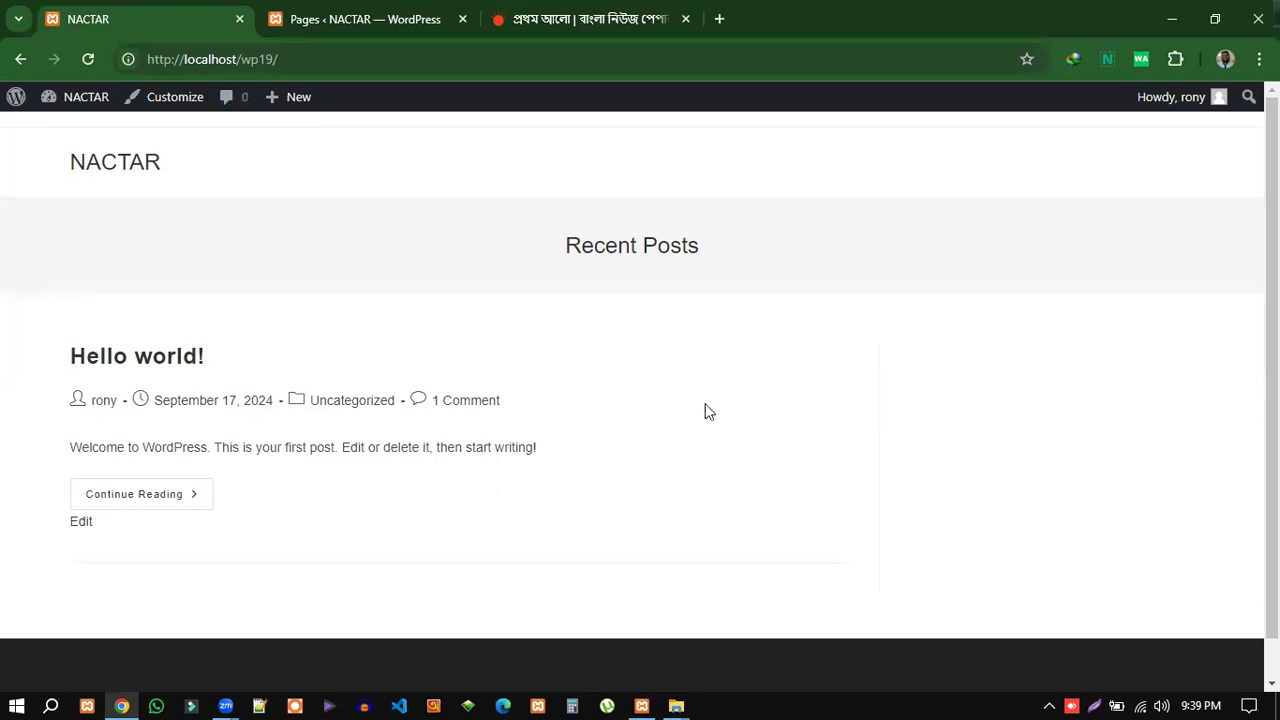
# Check the Recent Posts and Hello world! text on the front page, then reload Prothom Alo.
pyautogui.moveTo(566, 246); pyautogui.dragTo(705, 248)
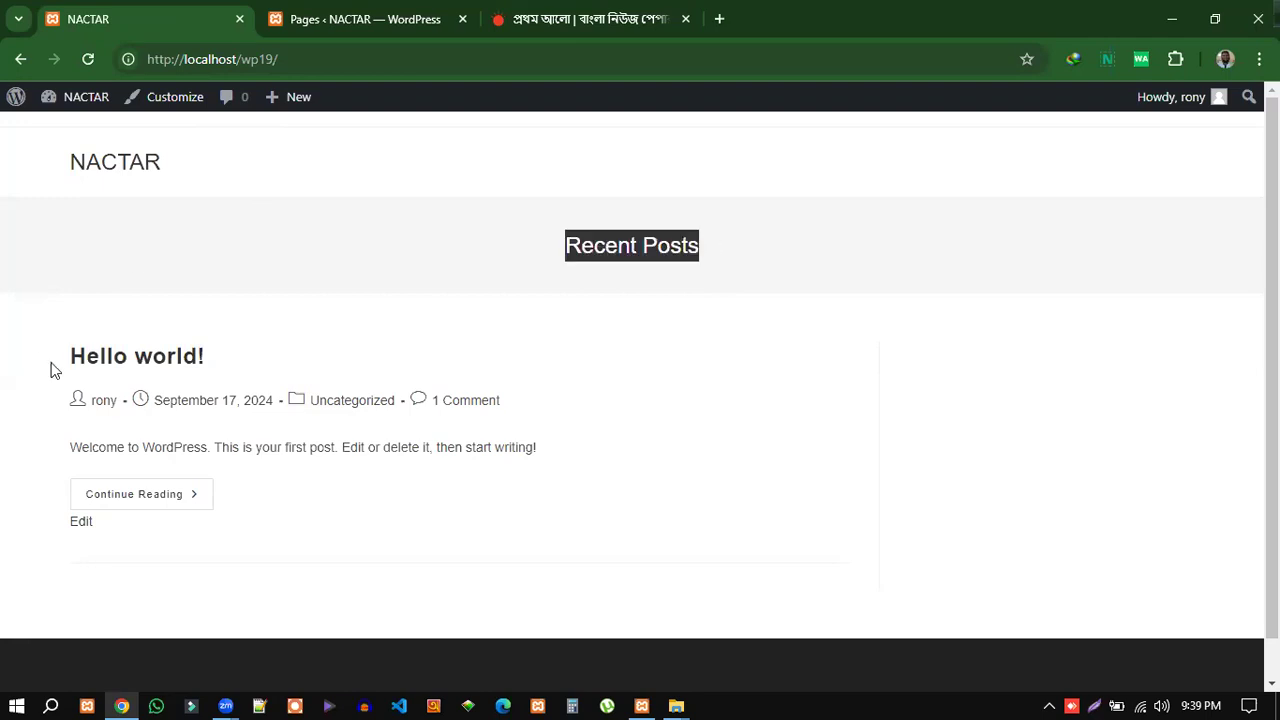
pyautogui.moveTo(51, 346); pyautogui.dragTo(585, 446)
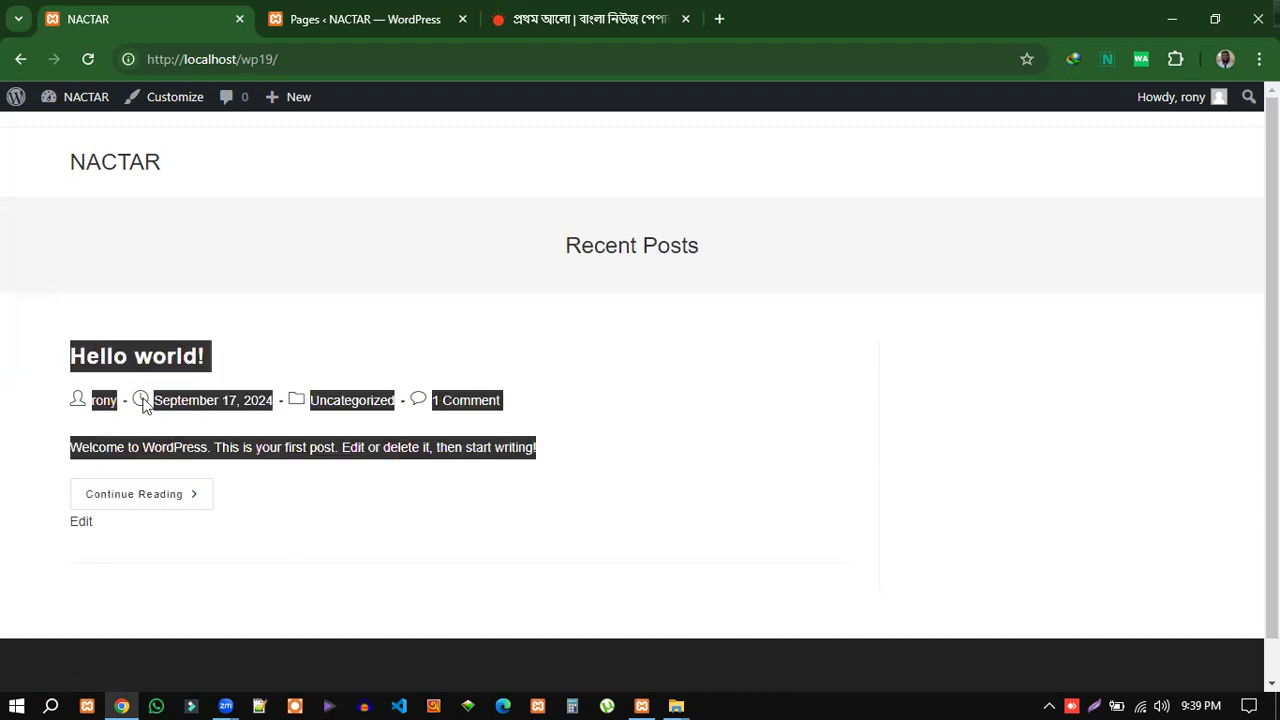
pyautogui.click(30, 342)
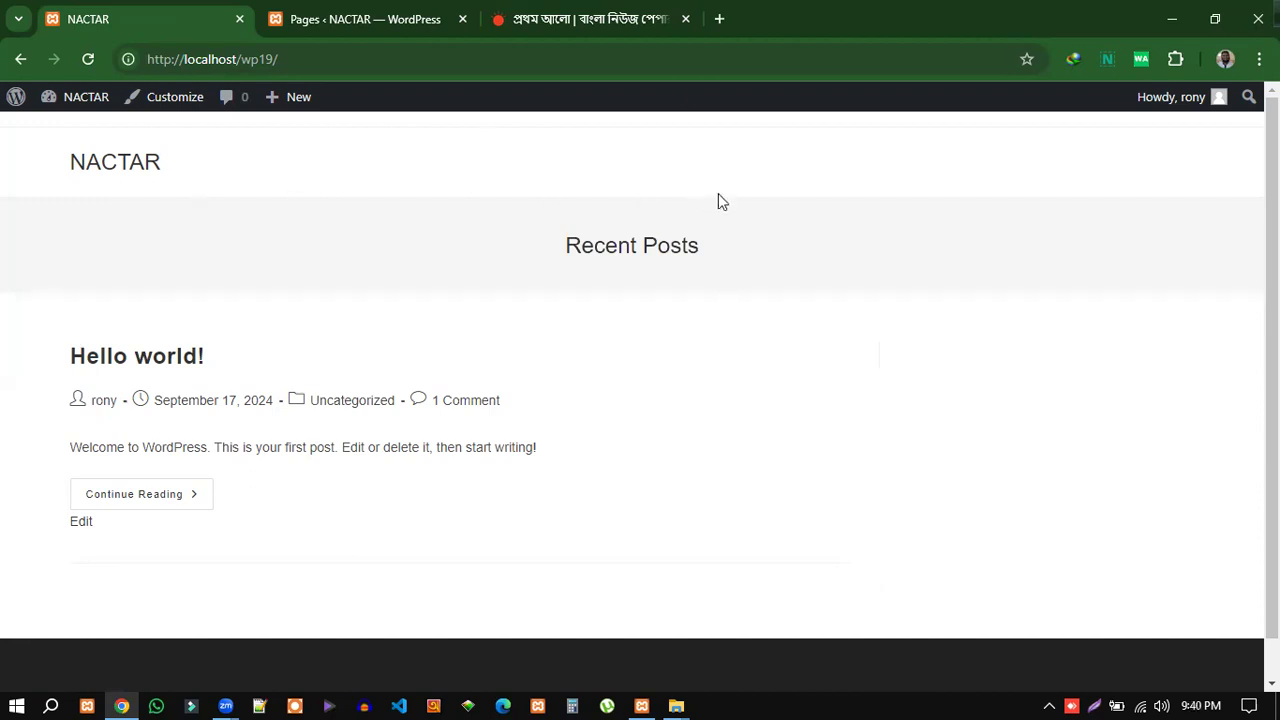
pyautogui.moveTo(48, 352); pyautogui.dragTo(654, 446)
pyautogui.click(643, 403)
pyautogui.click(572, 20)
pyautogui.click(118, 150)
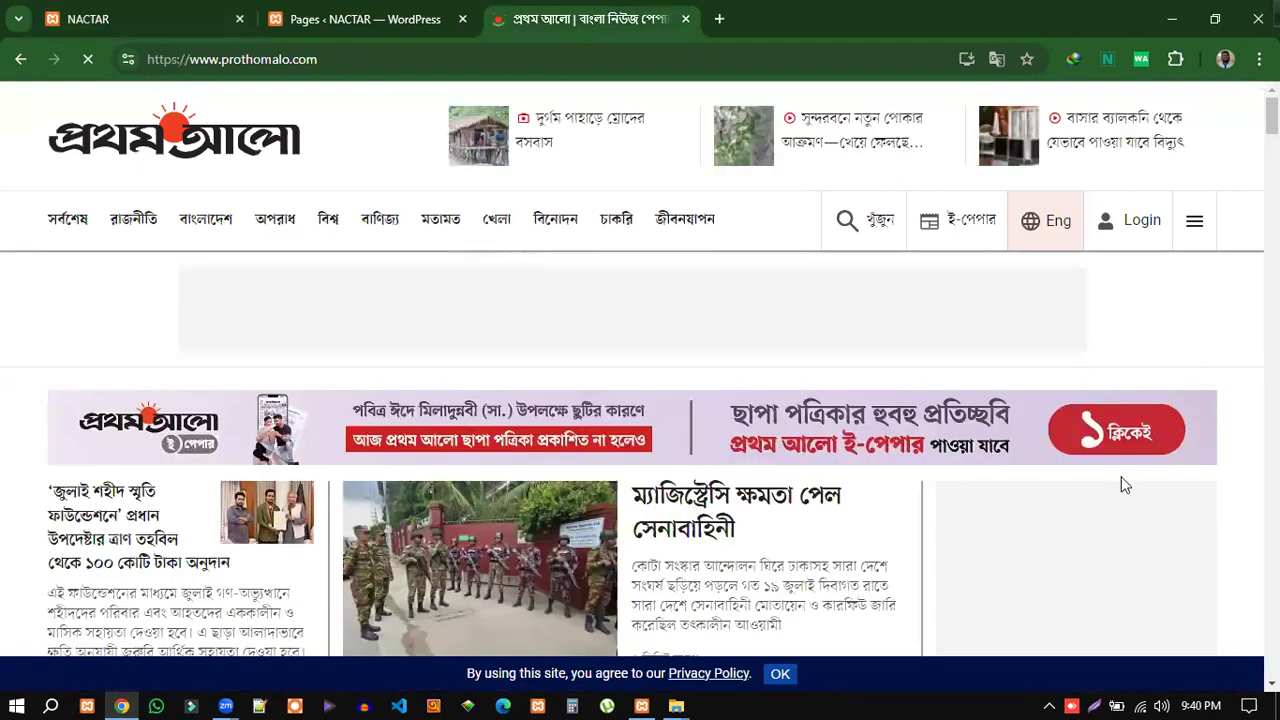
# Scroll through the Prothom Alo homepage and return to the NACTAR front page.
pyautogui.scroll(-3, 1185, 497)
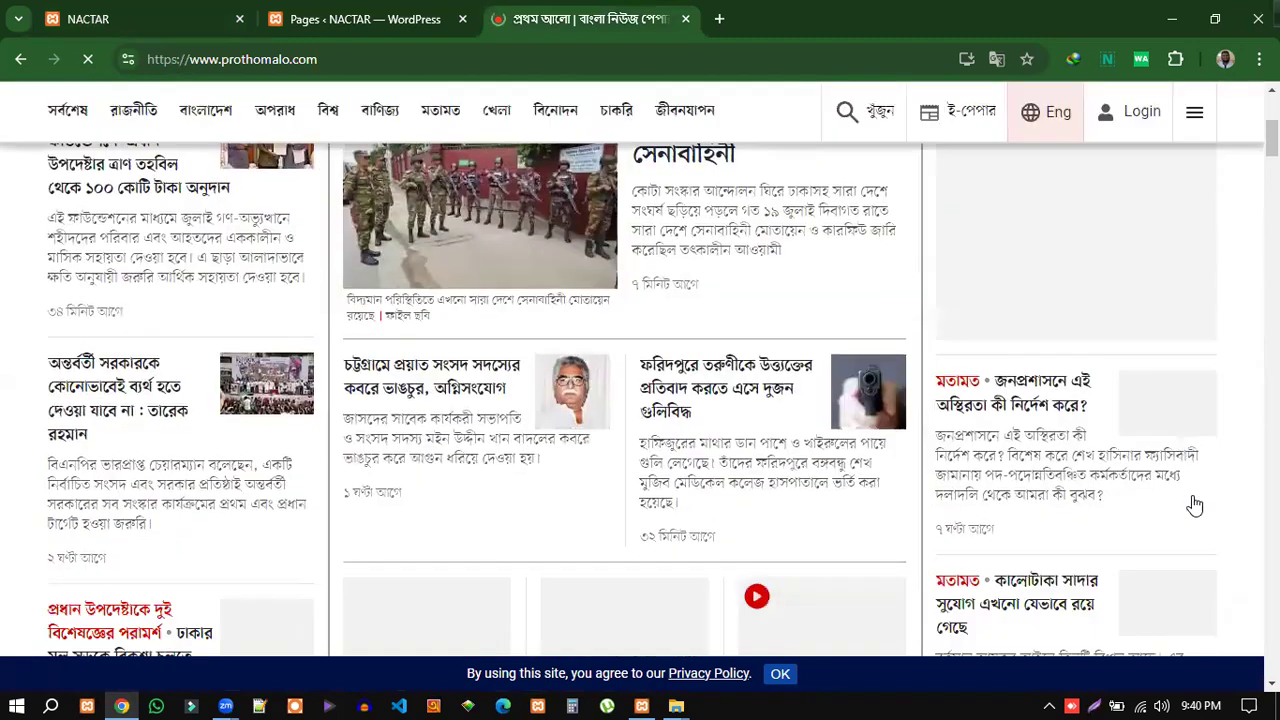
pyautogui.scroll(-4, 1190, 505)
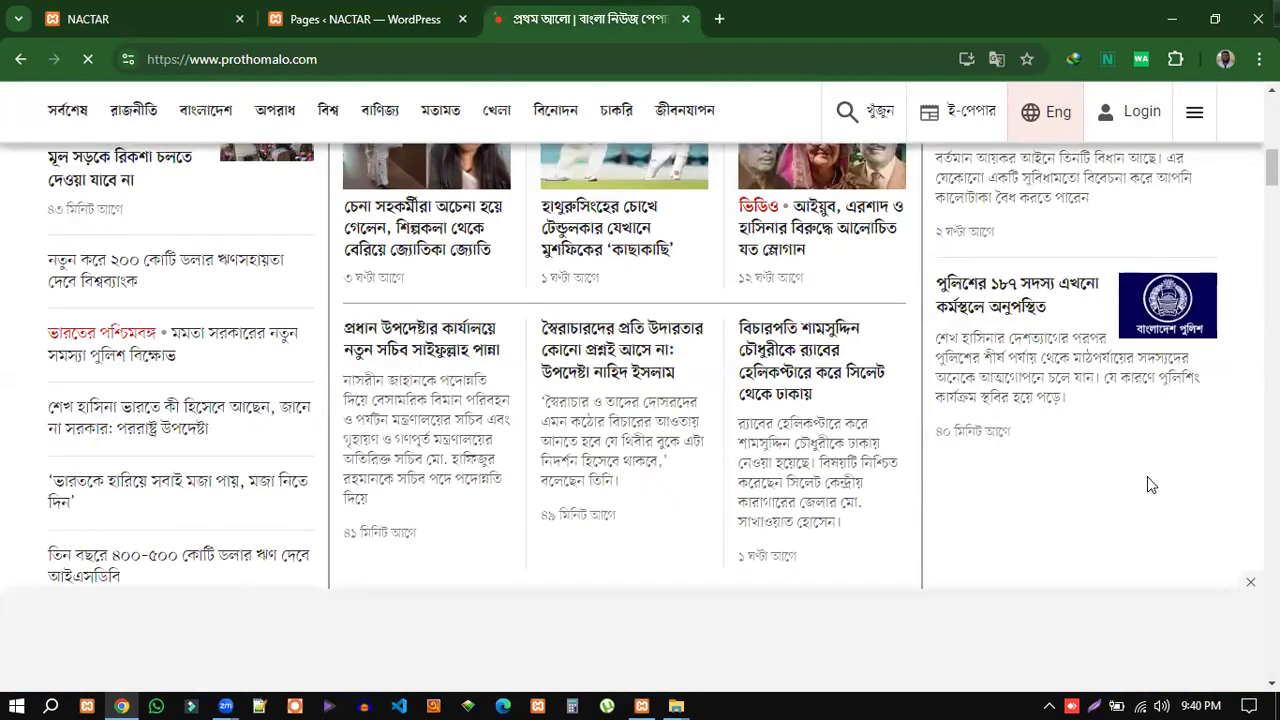
pyautogui.scroll(3, 1147, 476)
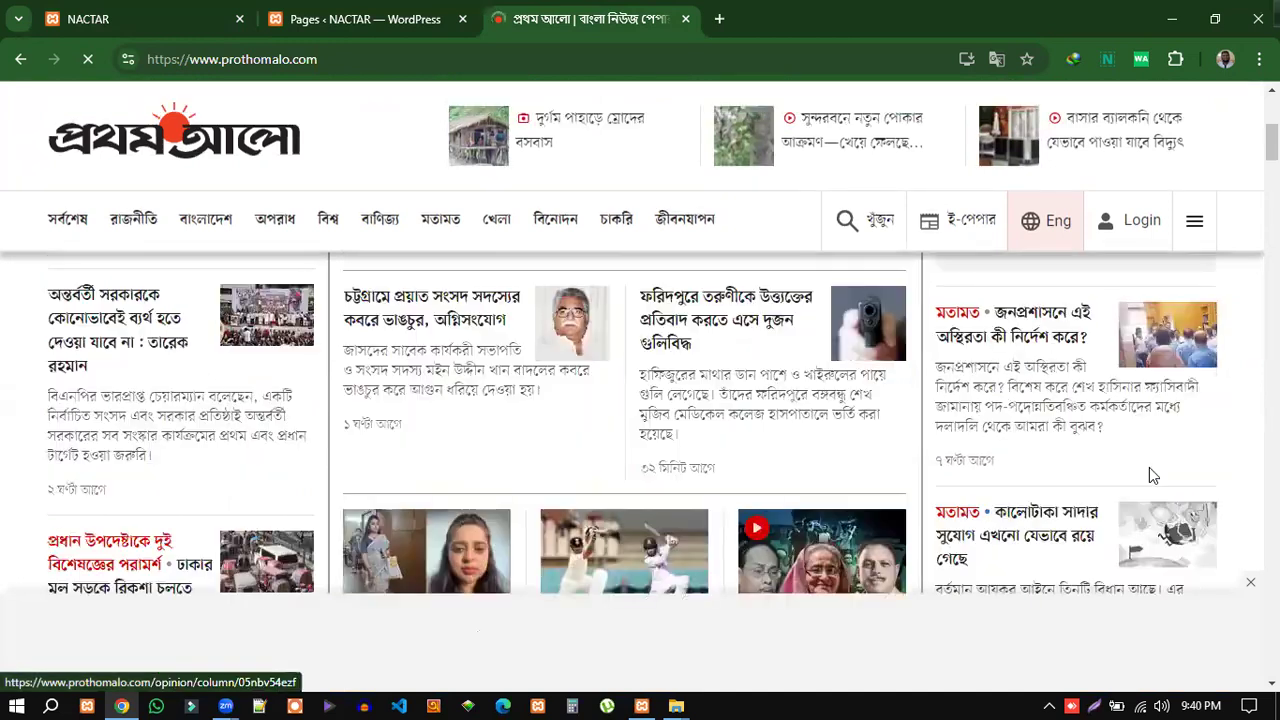
pyautogui.scroll(3, 1149, 475)
pyautogui.click(129, 18)
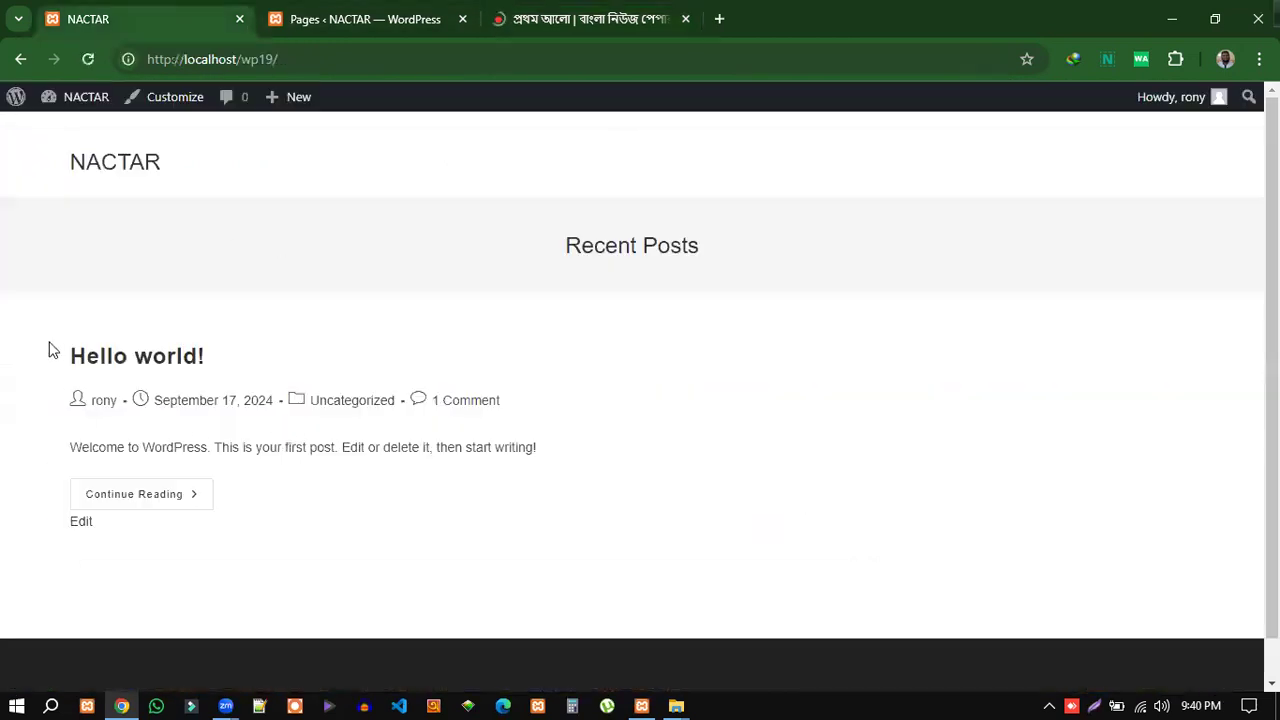
# Check the Hello world! post on the front page, then return to the admin Pages list.
pyautogui.moveTo(52, 350); pyautogui.dragTo(620, 498)
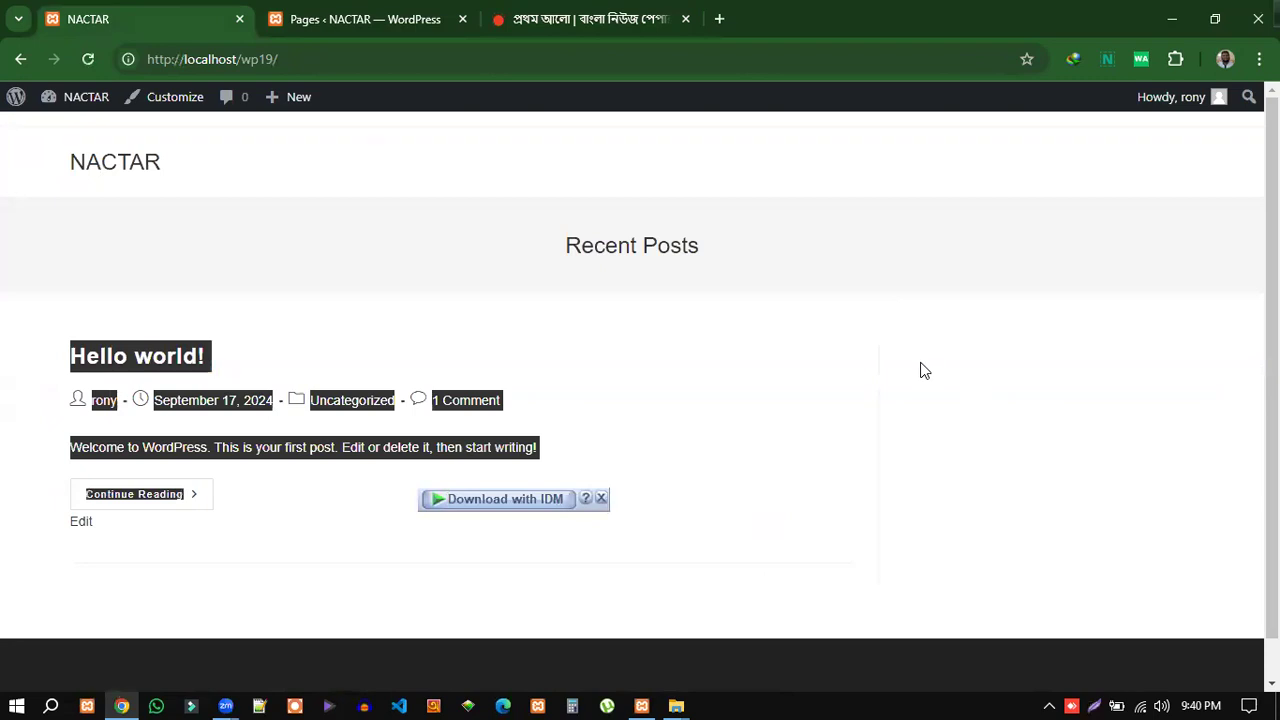
pyautogui.click(967, 337)
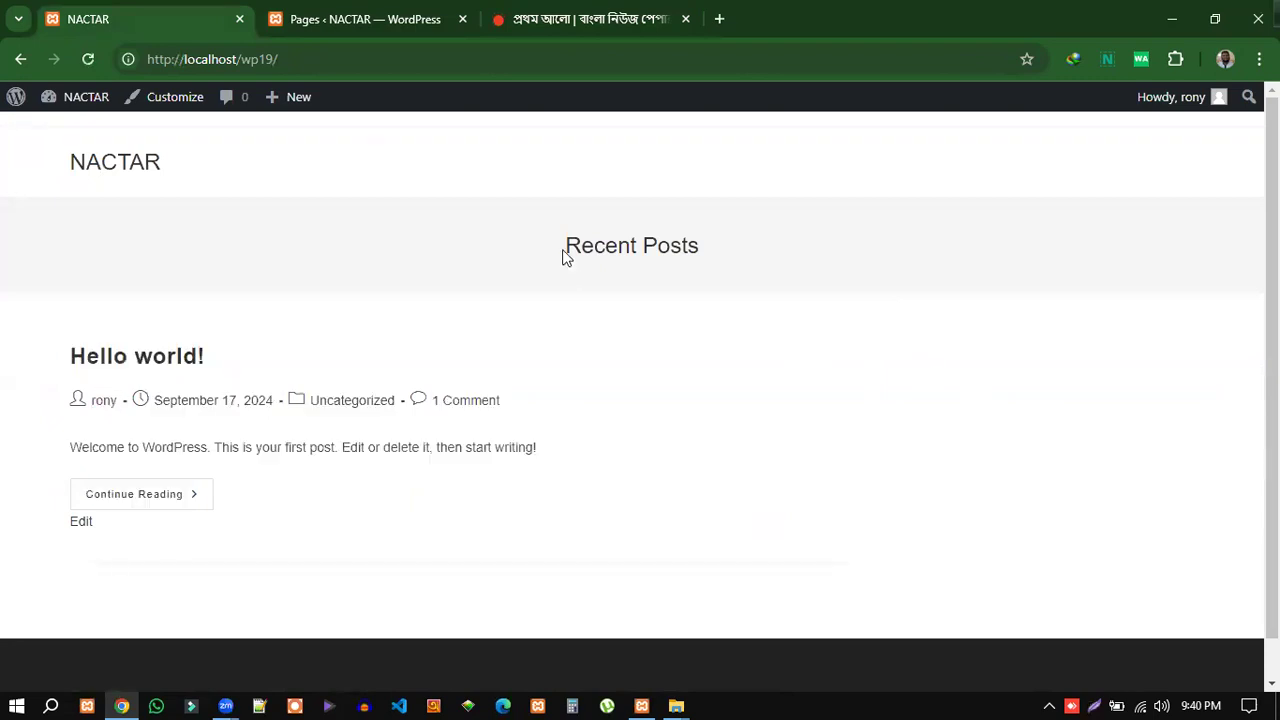
pyautogui.moveTo(49, 331); pyautogui.dragTo(592, 458)
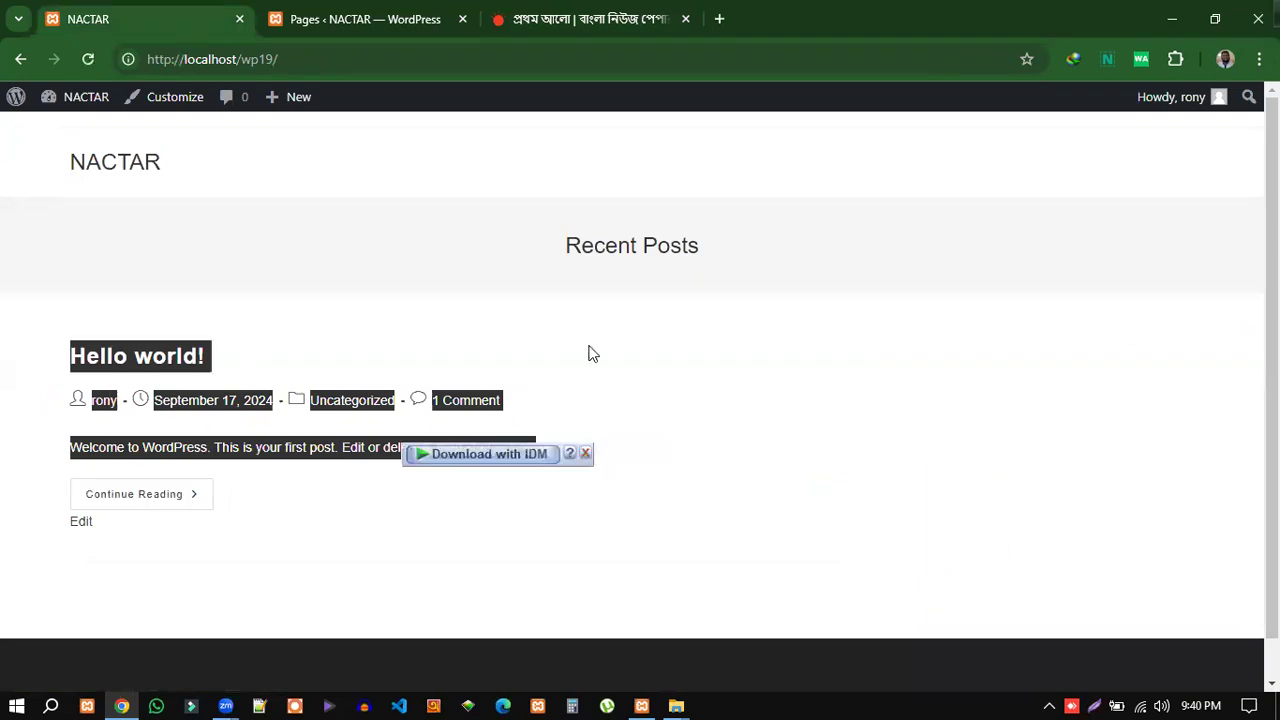
pyautogui.click(369, 17)
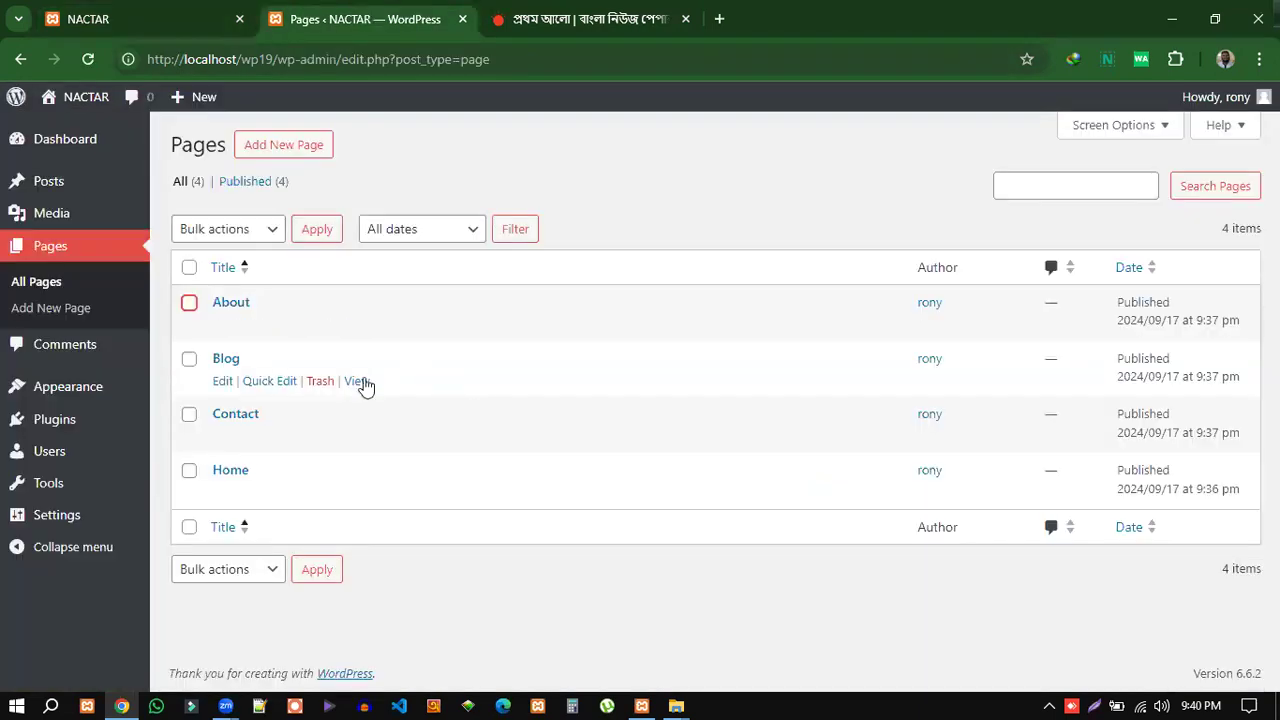
# Open Settings > Reading, where the homepage still shows the latest posts.
pyautogui.moveTo(57, 517)
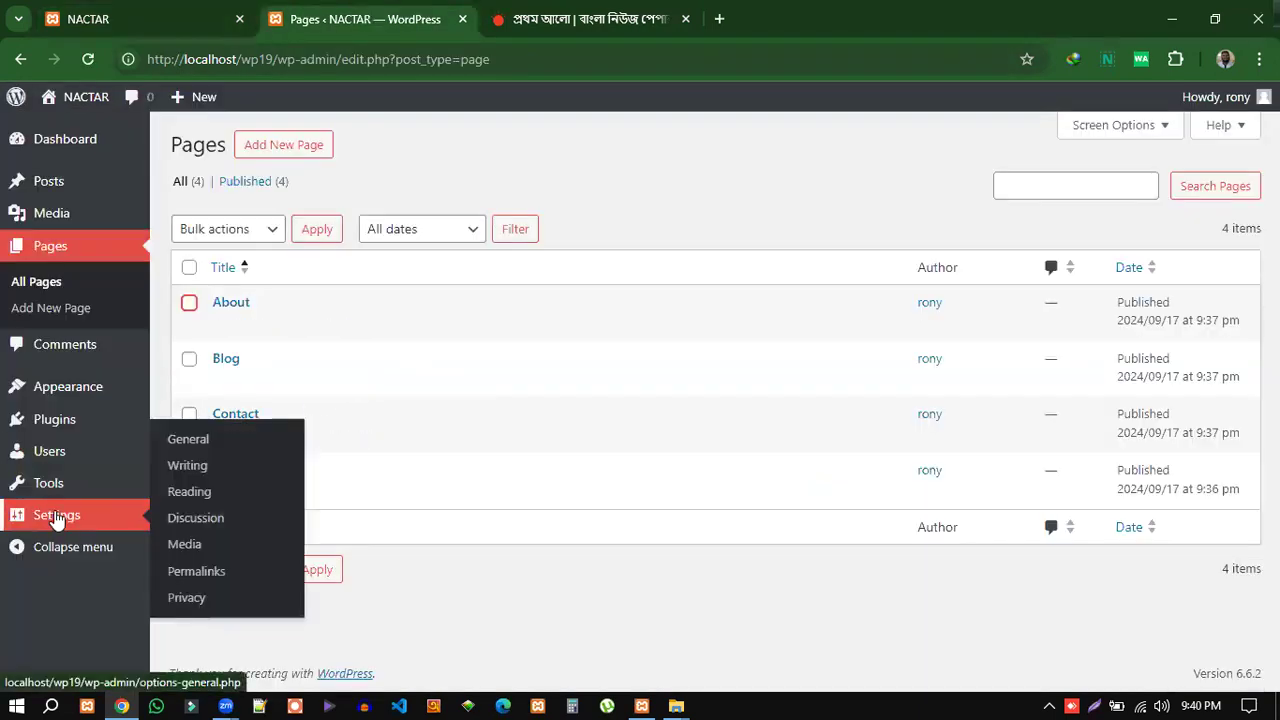
pyautogui.click(183, 499)
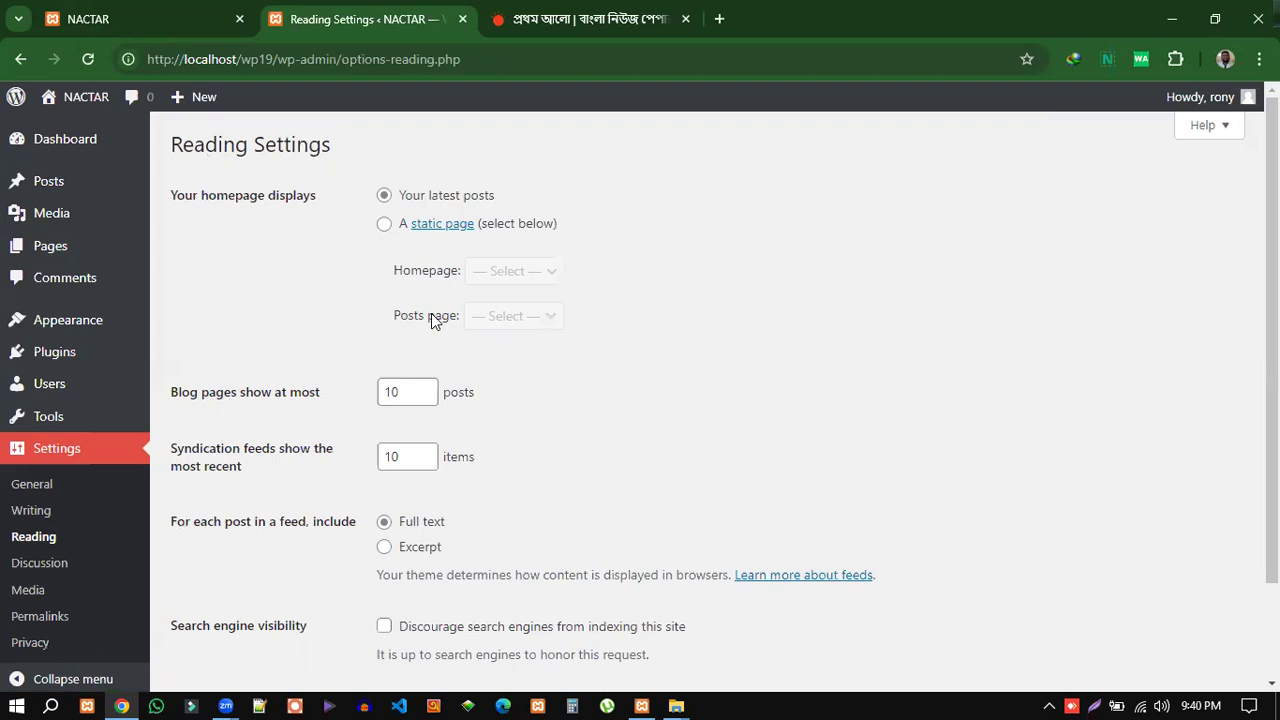
# Make the homepage a static page with Home selected as the homepage.
pyautogui.click(384, 224)
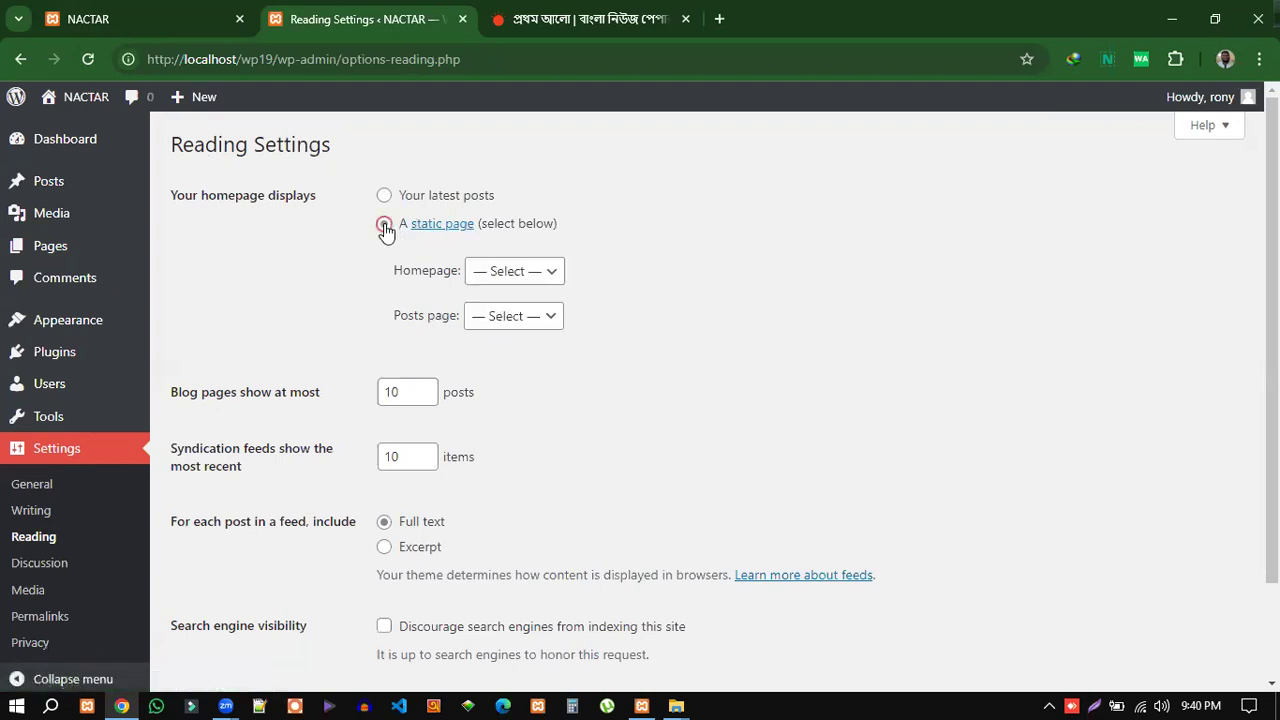
pyautogui.moveTo(392, 270); pyautogui.dragTo(455, 277)
pyautogui.click(535, 276)
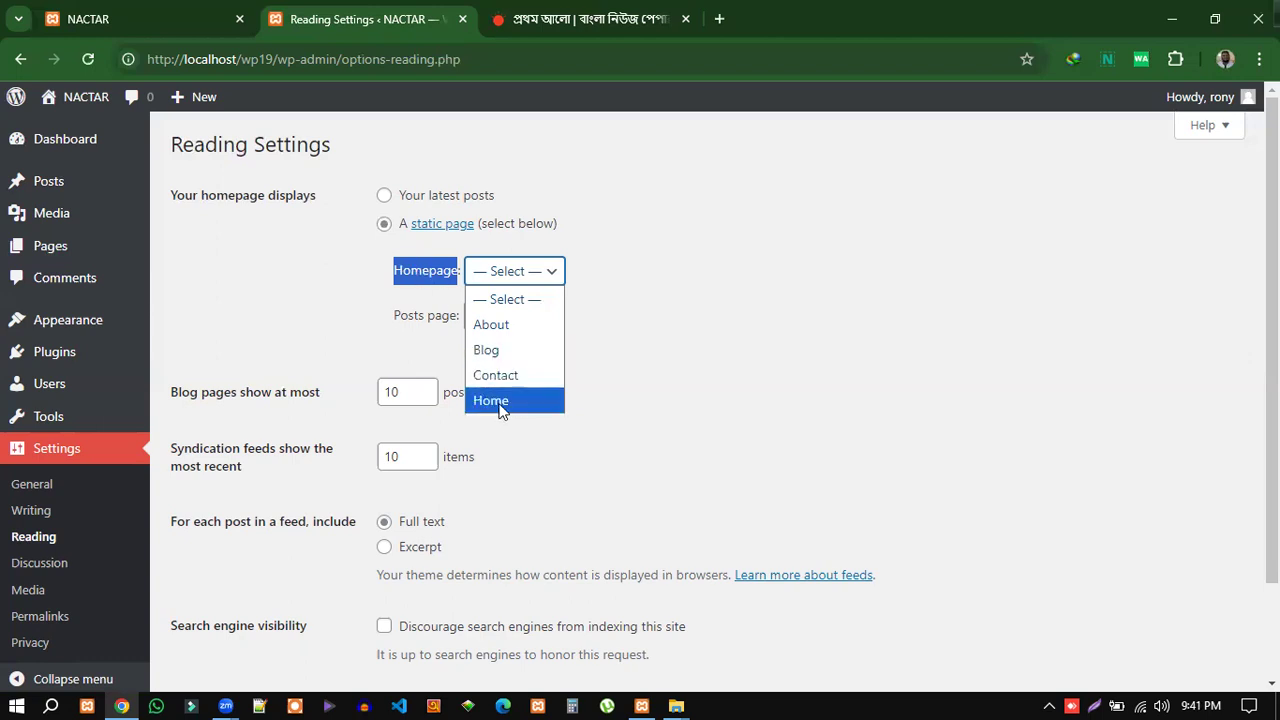
pyautogui.click(524, 405)
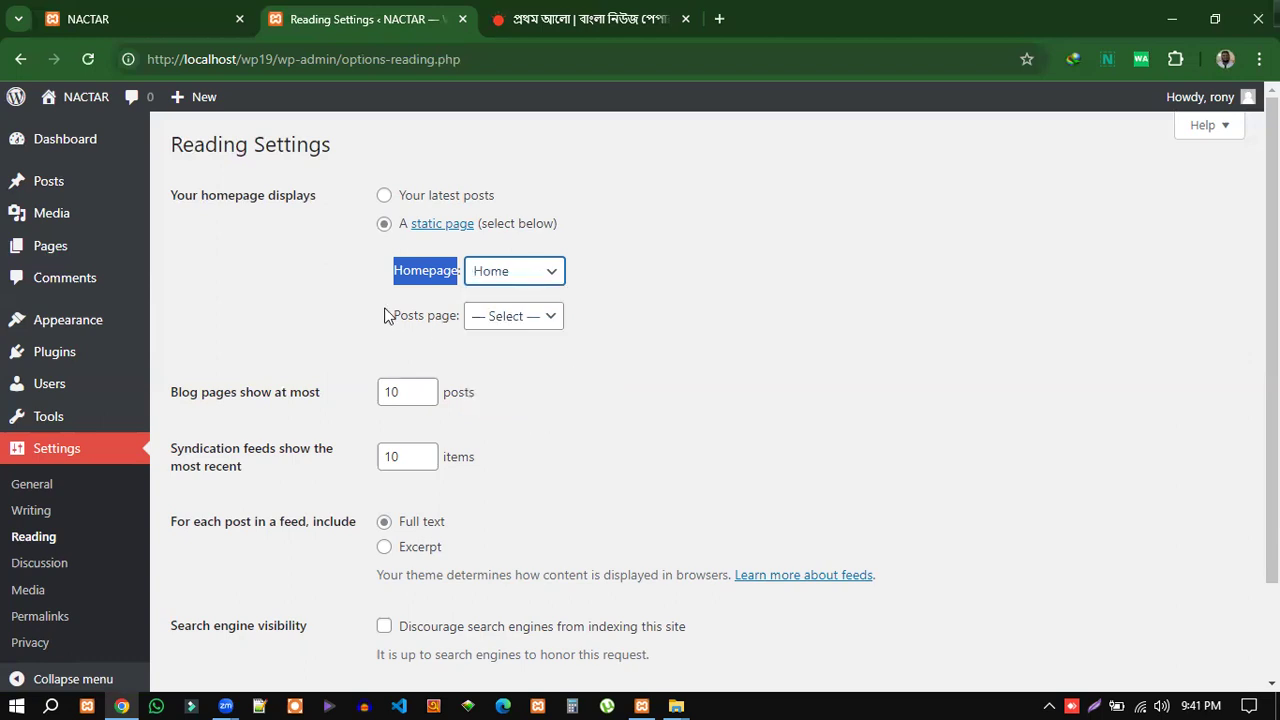
# Select Blog as the posts page and save the Reading settings.
pyautogui.moveTo(380, 317); pyautogui.dragTo(457, 322)
pyautogui.click(535, 316)
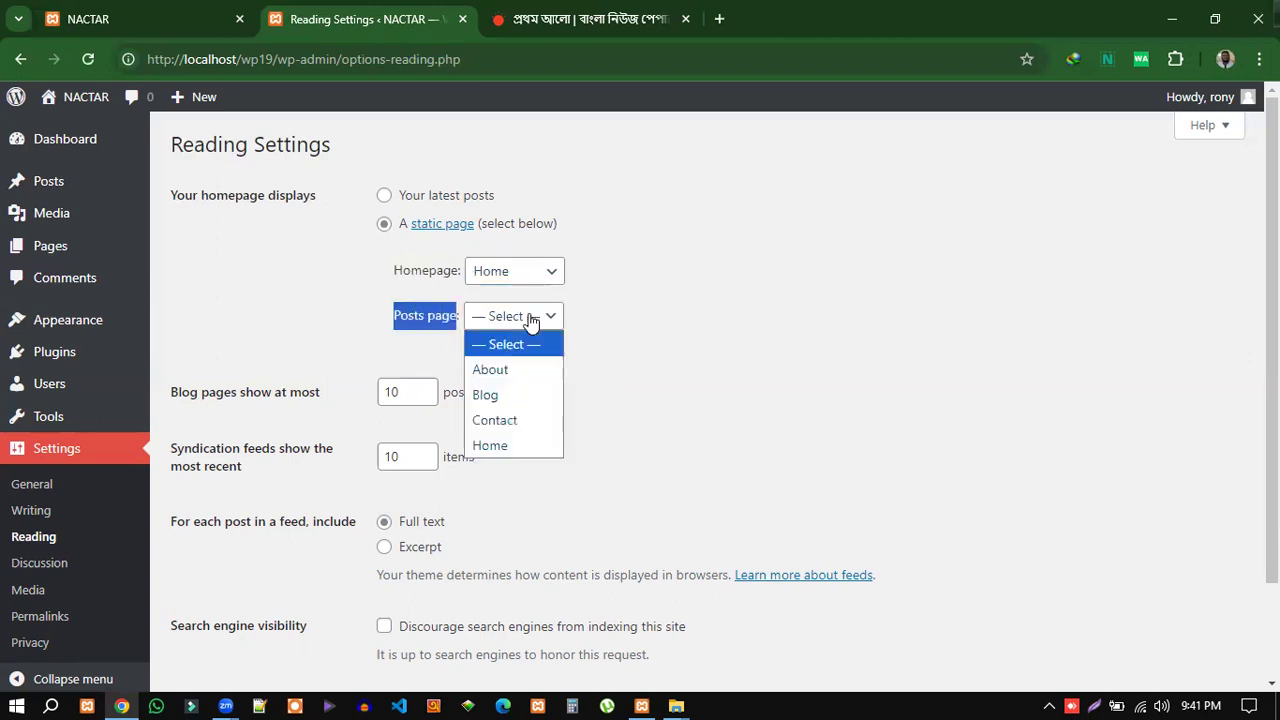
pyautogui.click(407, 336)
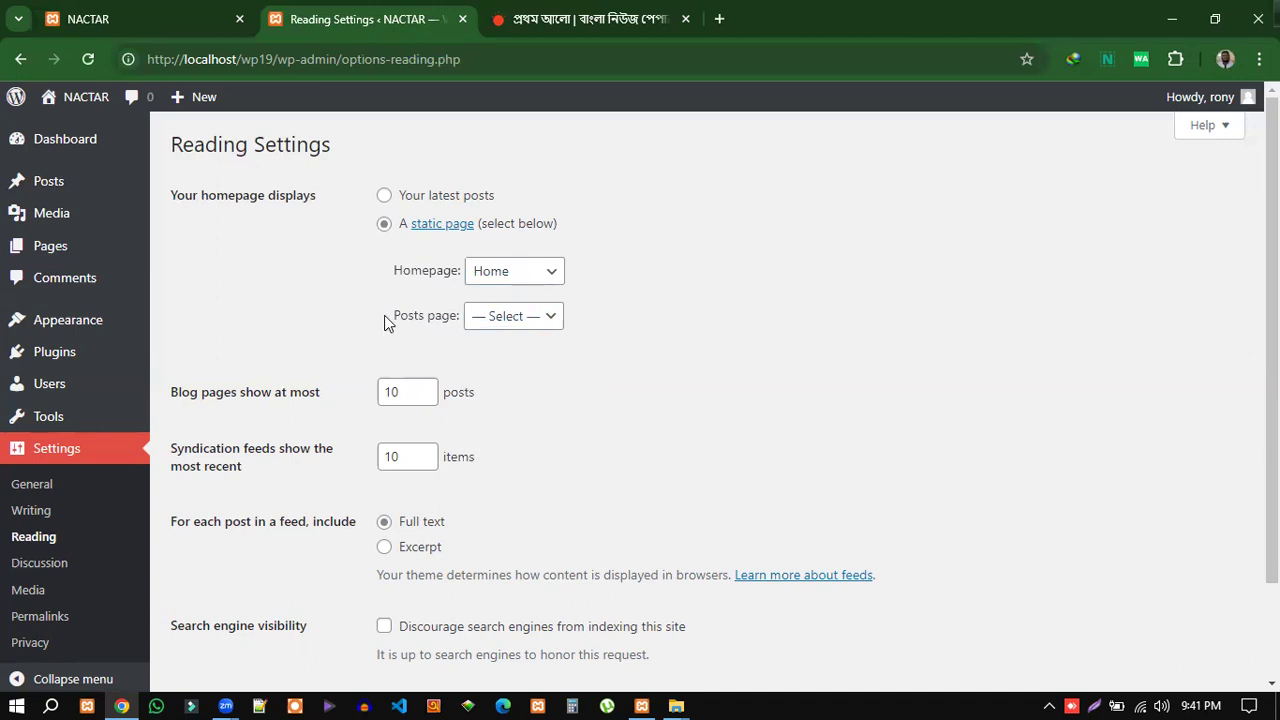
pyautogui.click(520, 318)
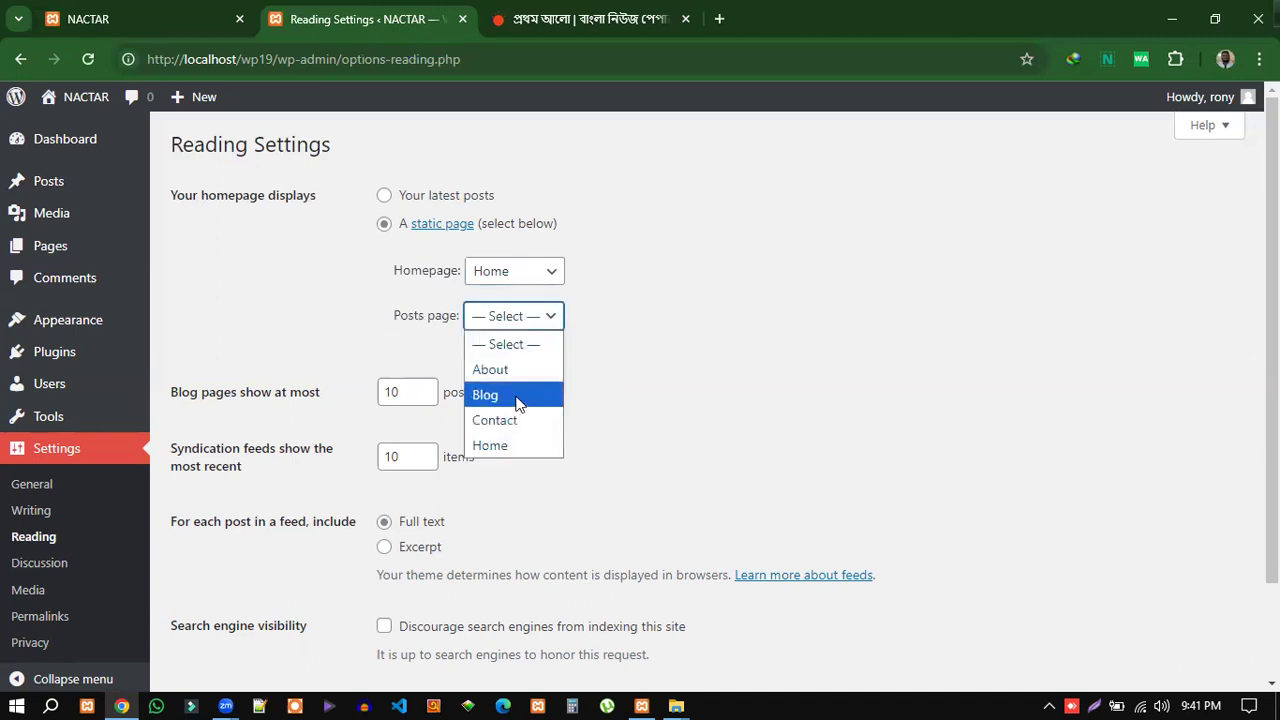
pyautogui.click(497, 398)
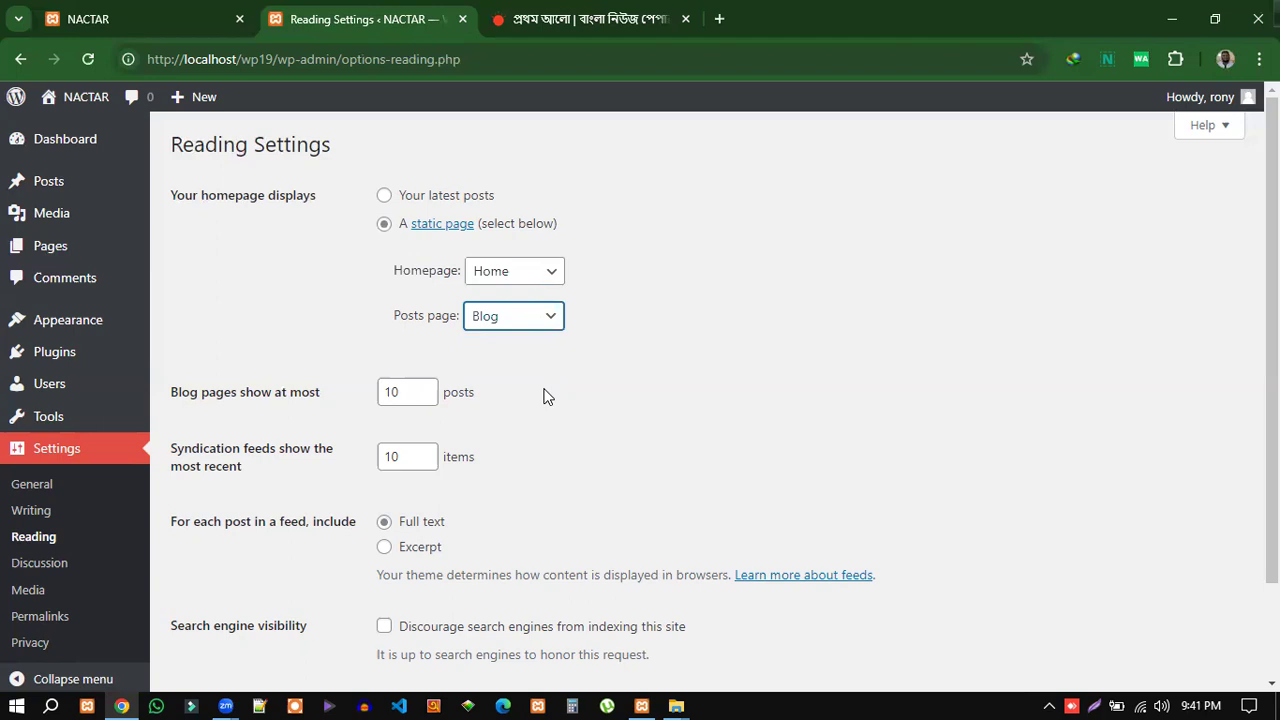
pyautogui.scroll(-2, 543, 440)
pyautogui.click(236, 603)
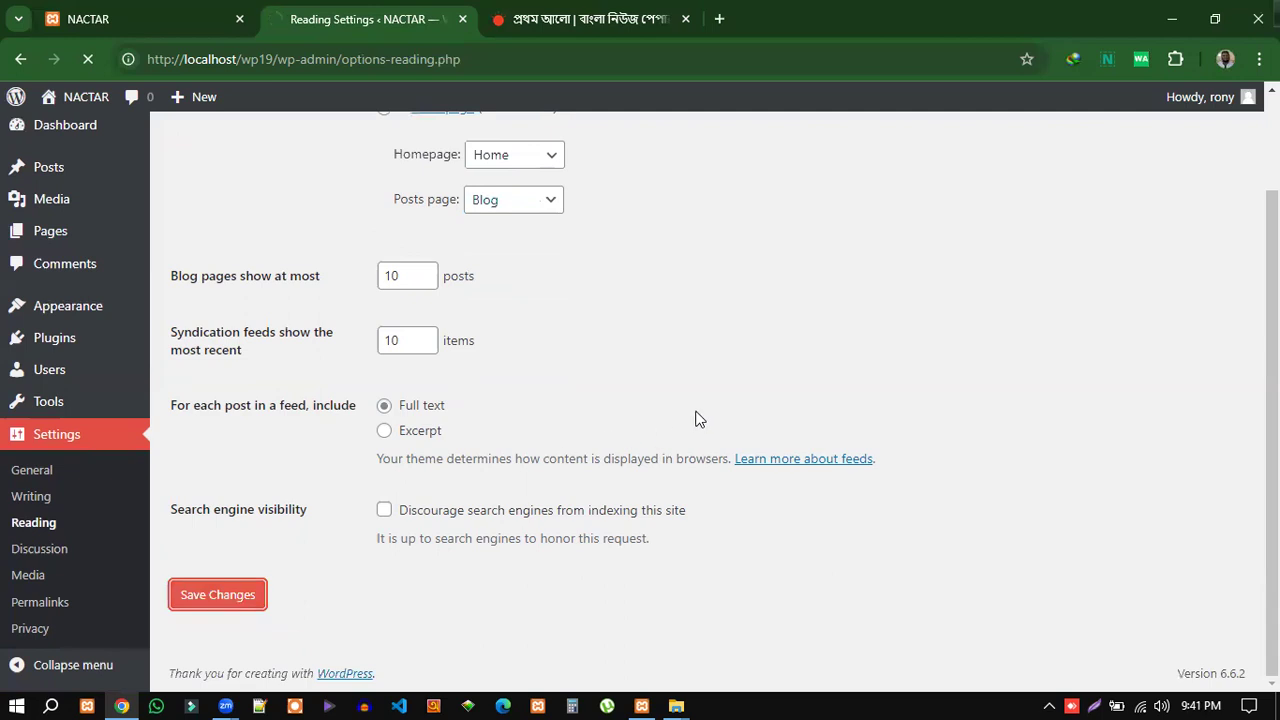
pyautogui.click(52, 10)
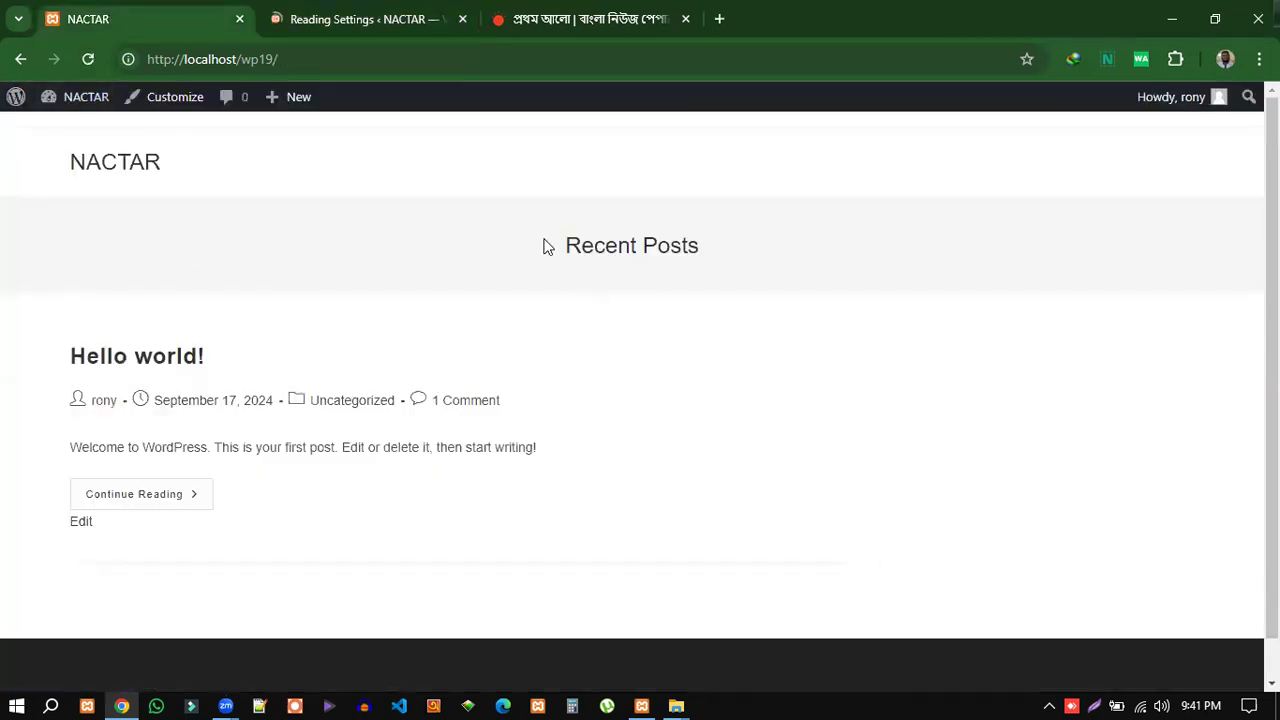
# Reload the NACTAR front page to pick up the new static homepage.
pyautogui.moveTo(546, 246); pyautogui.dragTo(643, 549)
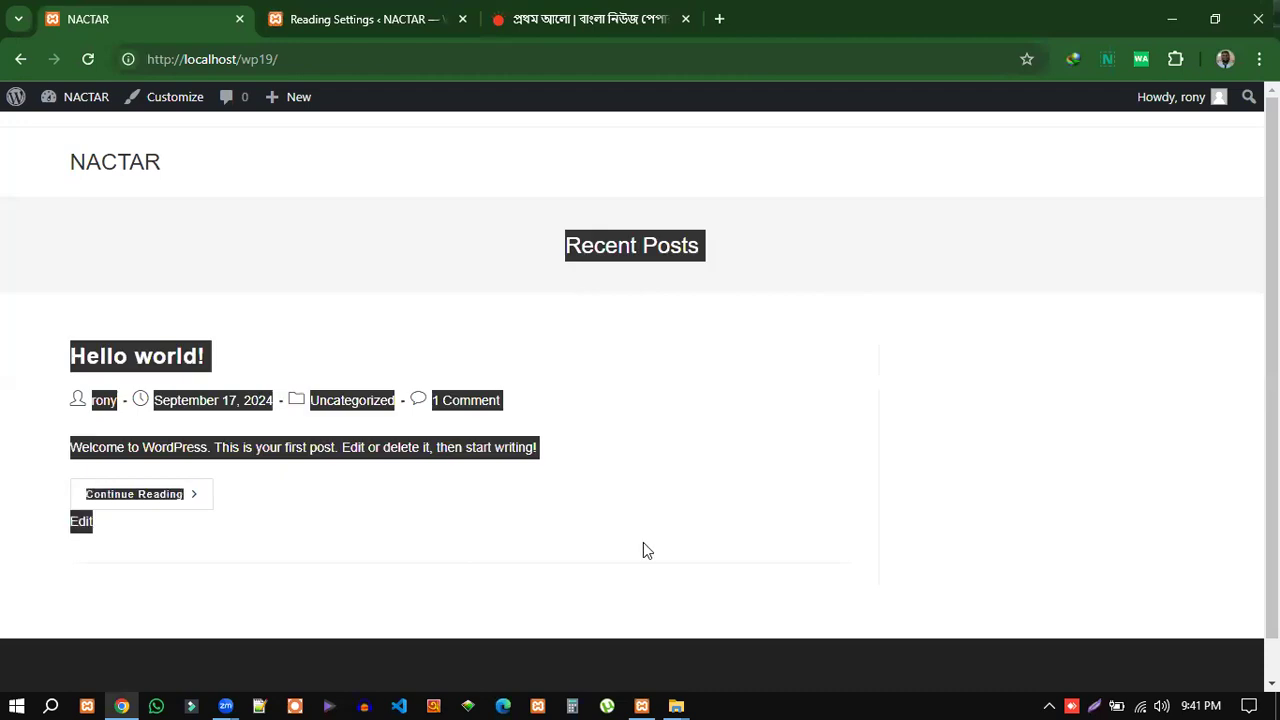
pyautogui.click(309, 62)
pyautogui.press('Return')
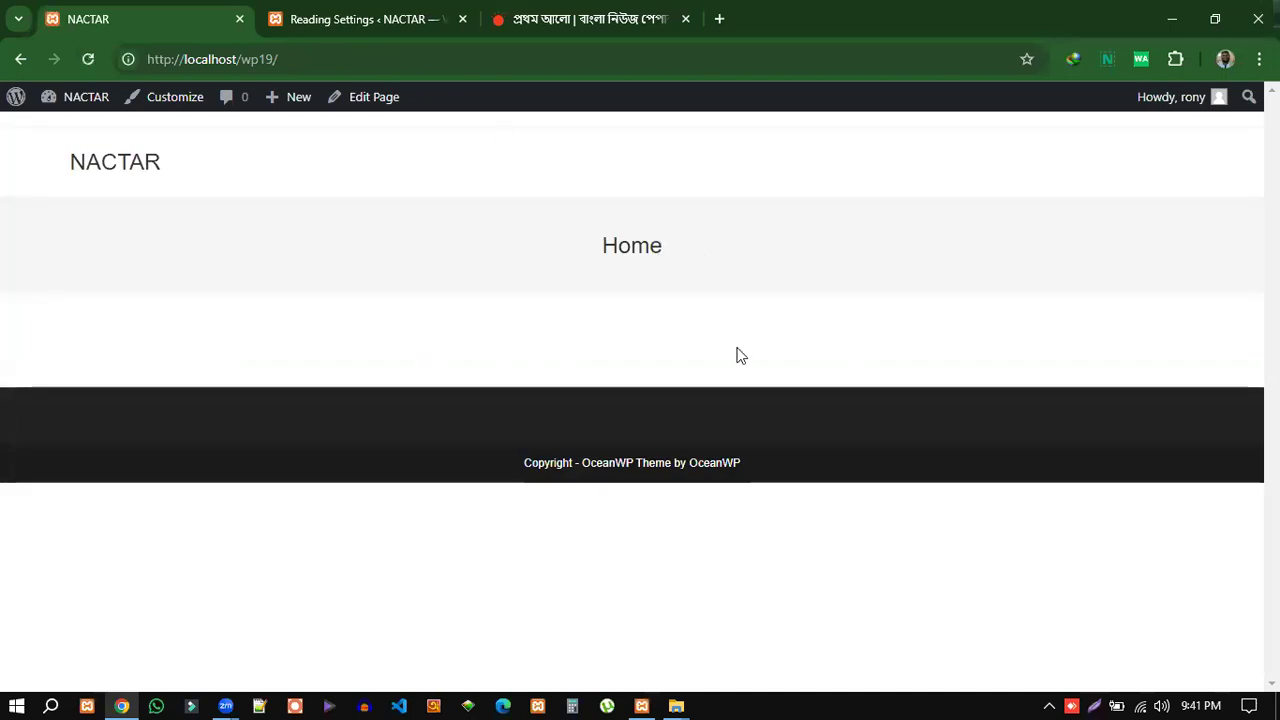
# Confirm the front page now shows the Home page title instead of Recent Posts.
pyautogui.moveTo(599, 249); pyautogui.dragTo(686, 256)
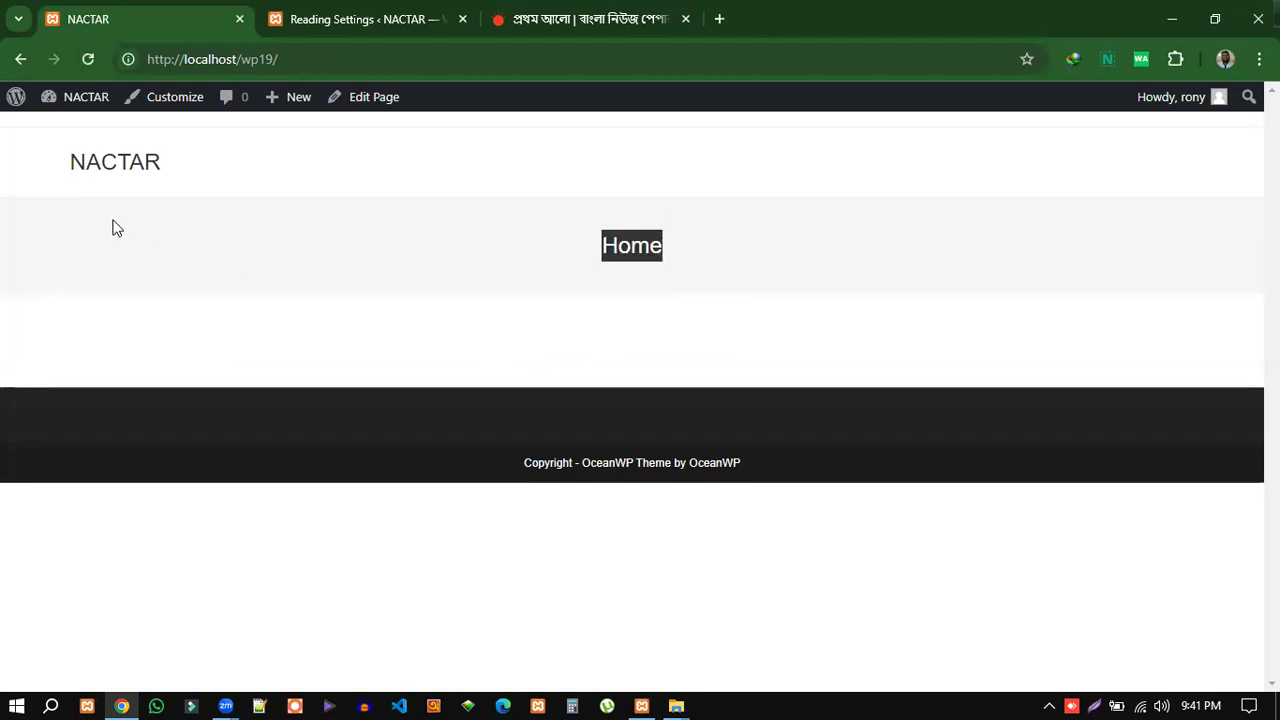
pyautogui.click(60, 226)
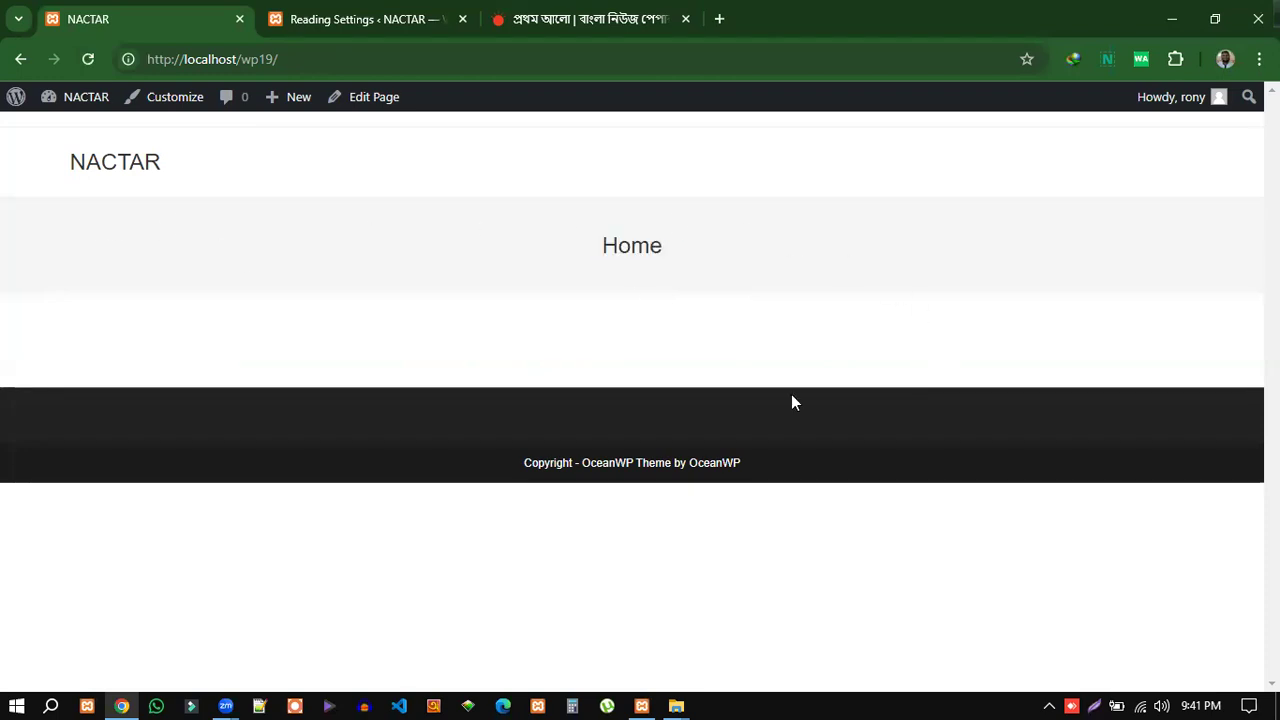
pyautogui.moveTo(600, 247); pyautogui.dragTo(714, 271)
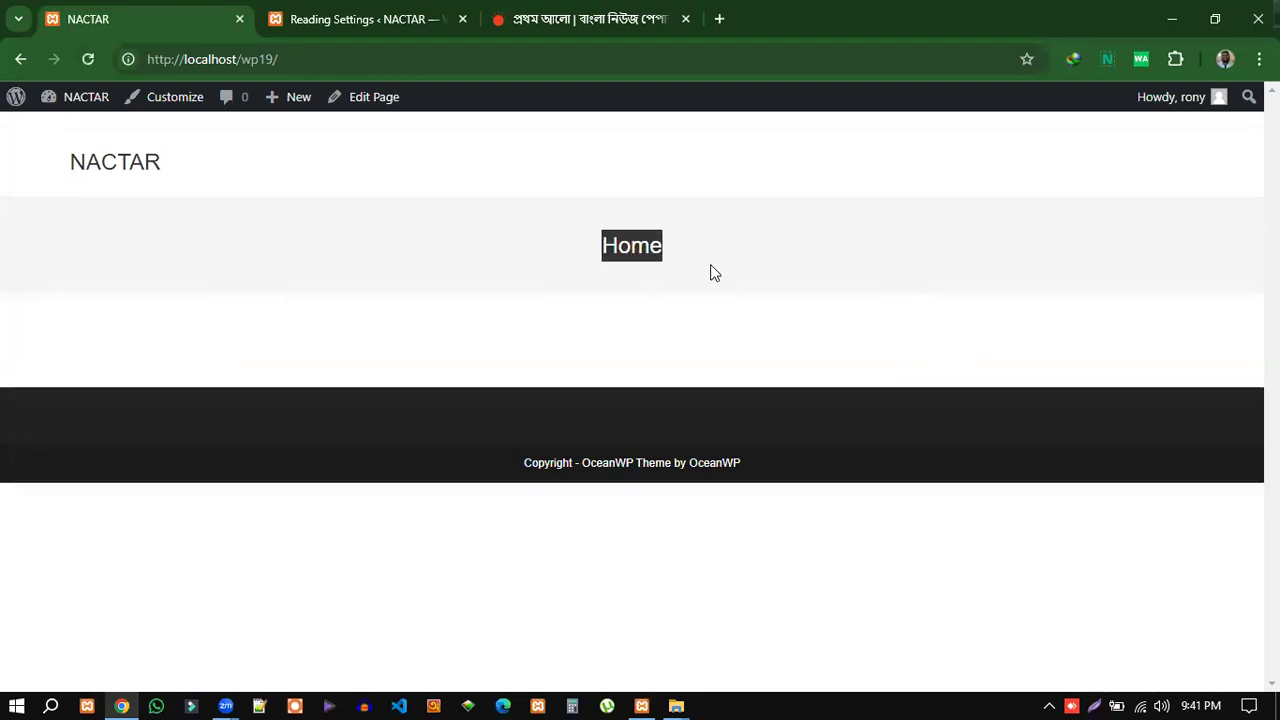
pyautogui.click(673, 300)
pyautogui.moveTo(606, 245); pyautogui.dragTo(703, 254)
pyautogui.click(587, 359)
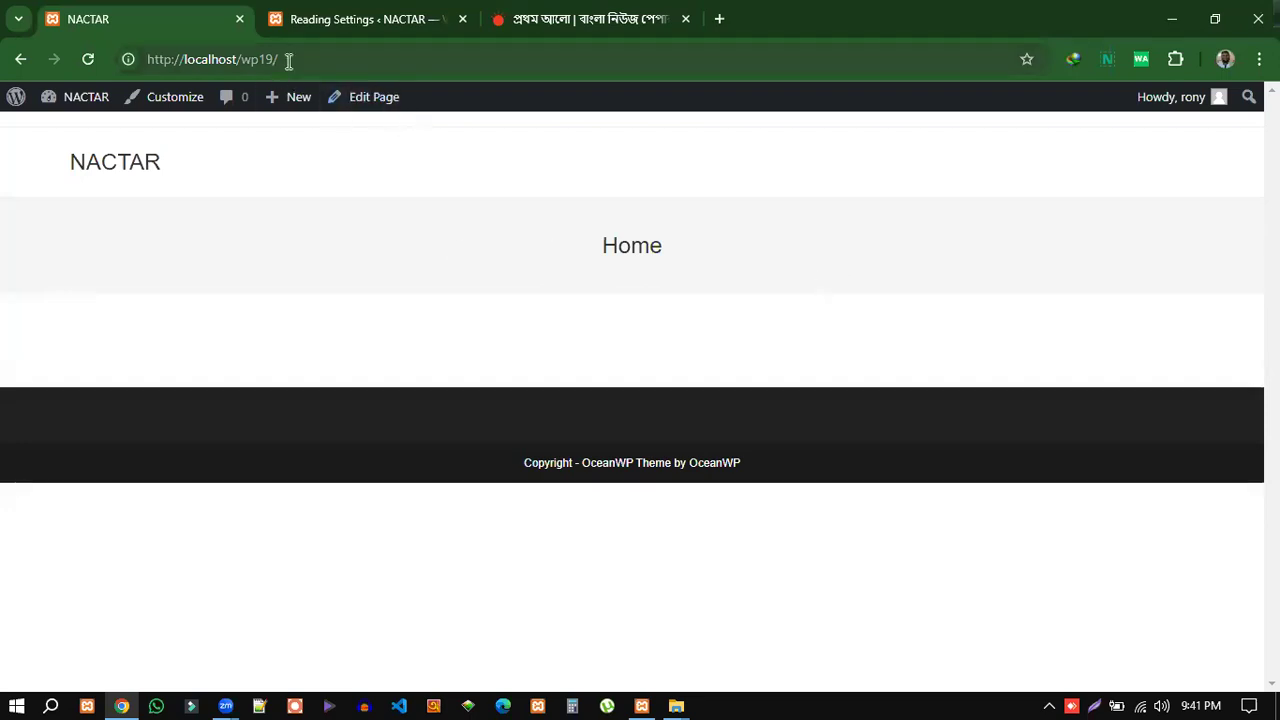
pyautogui.click(355, 60)
# Open the site's /blog page and check that it lists the Hello world! post.
pyautogui.click(388, 62)
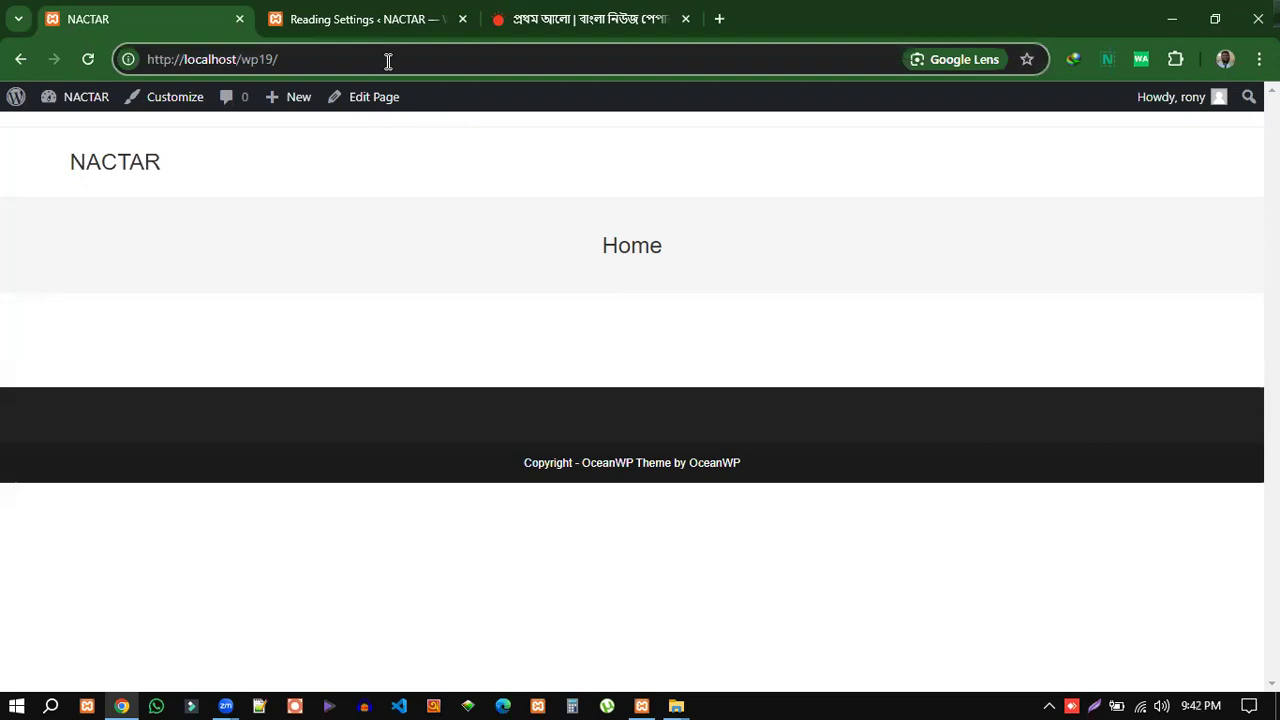
pyautogui.write('b')
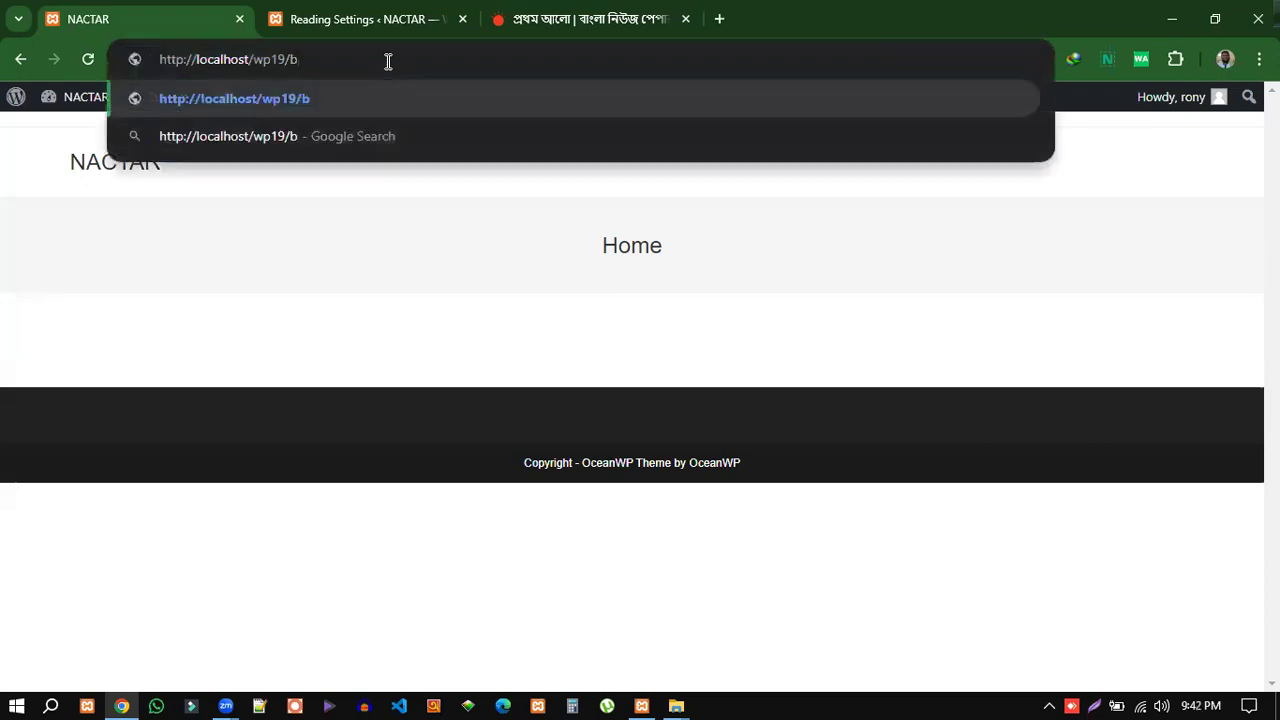
pyautogui.press('BackSpace')
pyautogui.write('blog')
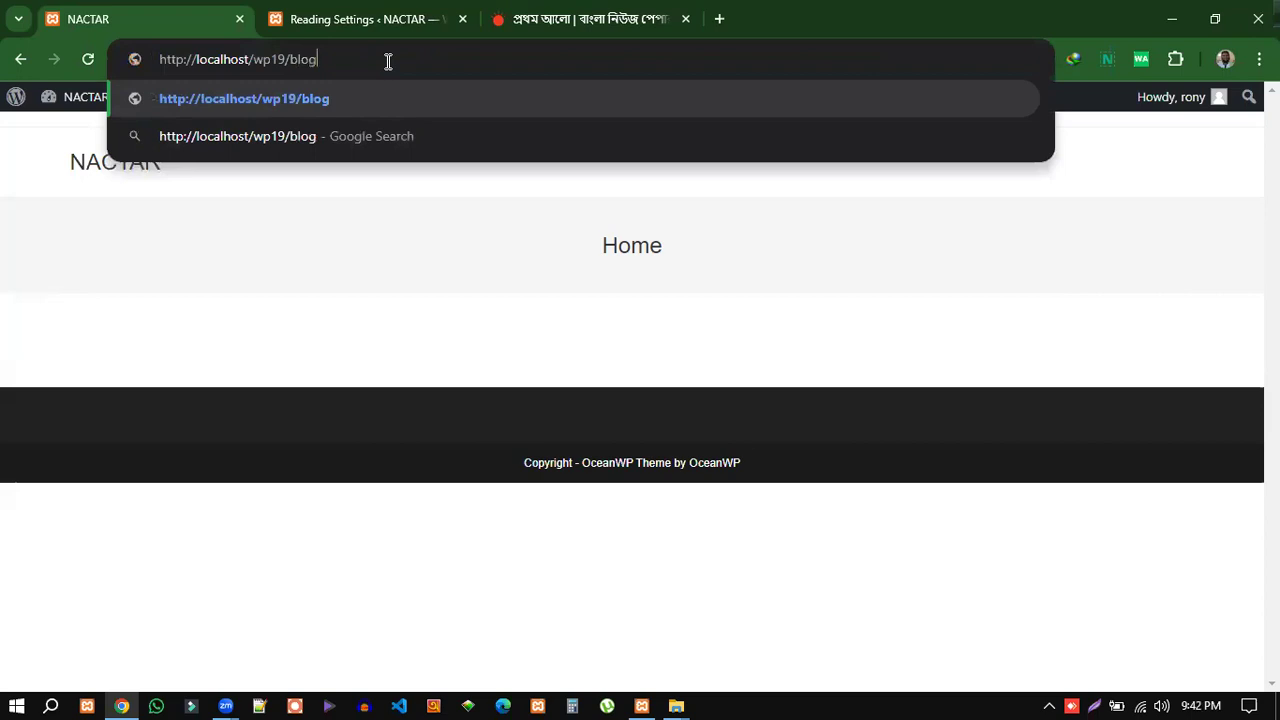
pyautogui.press('Return')
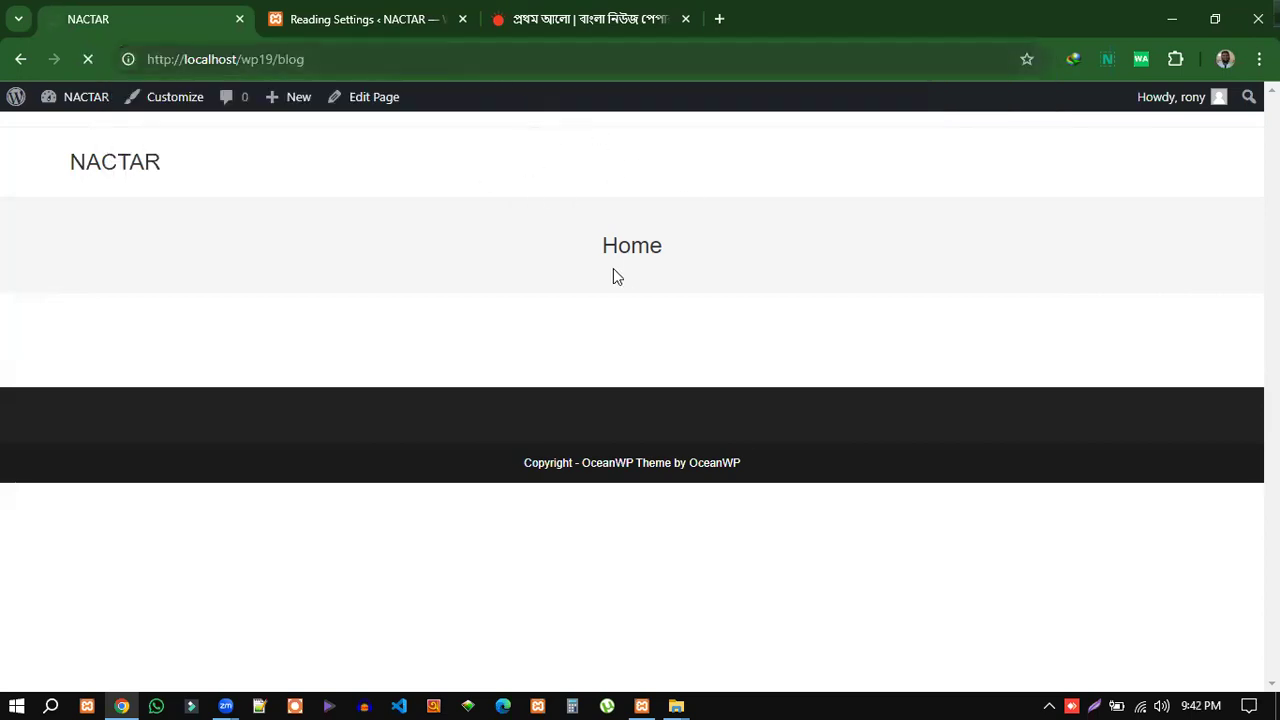
pyautogui.moveTo(62, 358); pyautogui.dragTo(240, 491)
pyautogui.click(343, 497)
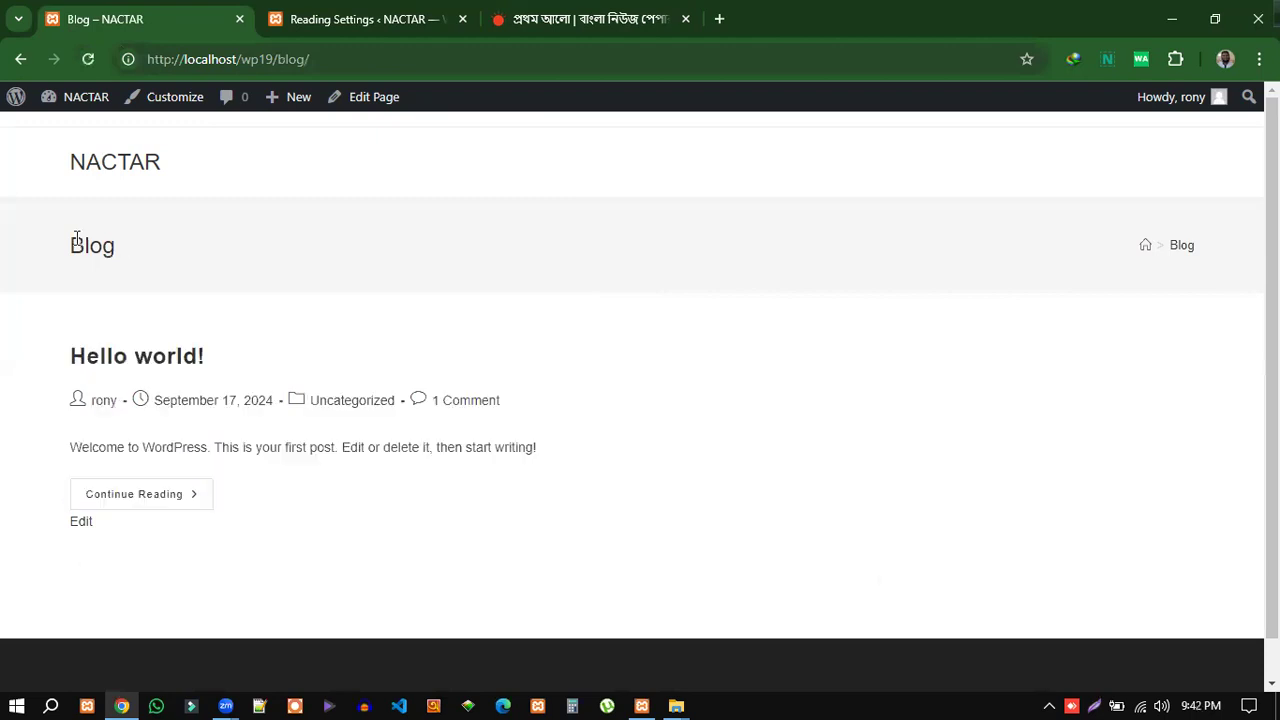
pyautogui.tripleClick(135, 257)
pyautogui.click(220, 344)
pyautogui.moveTo(60, 351); pyautogui.dragTo(620, 480)
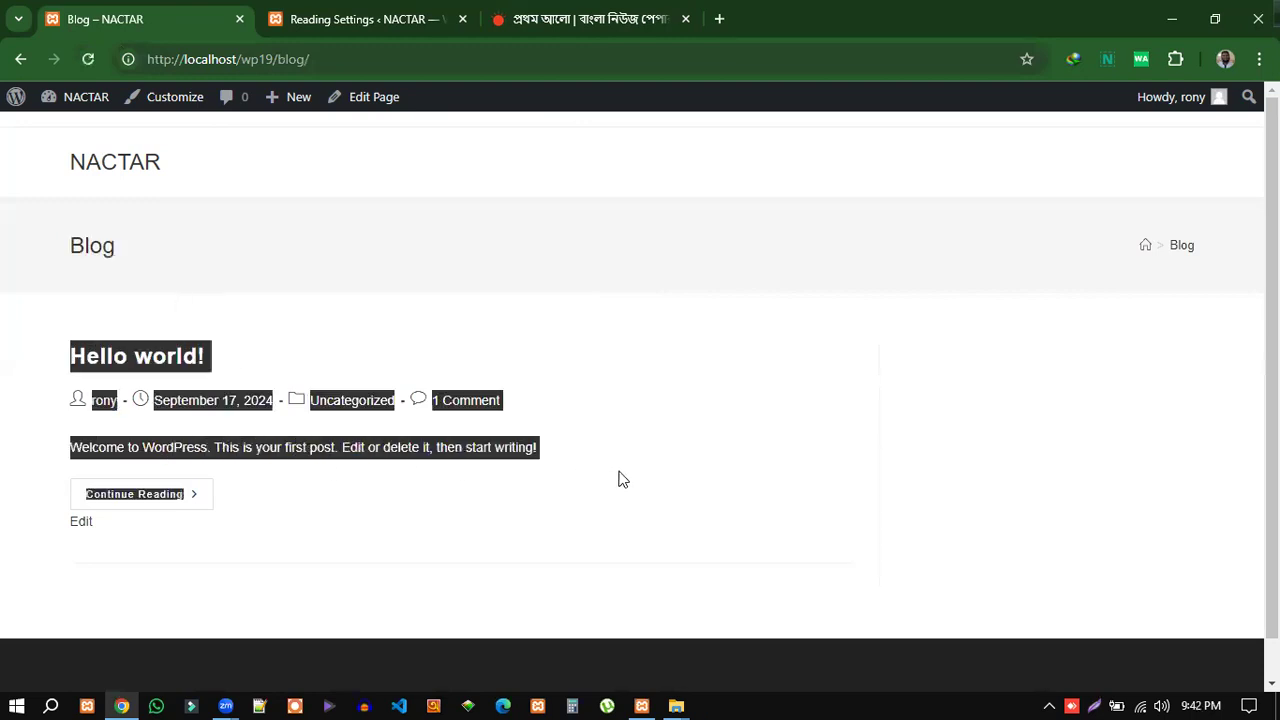
# Load the front page without blog/ and go back to Reading Settings.
pyautogui.moveTo(312, 59); pyautogui.dragTo(277, 60)
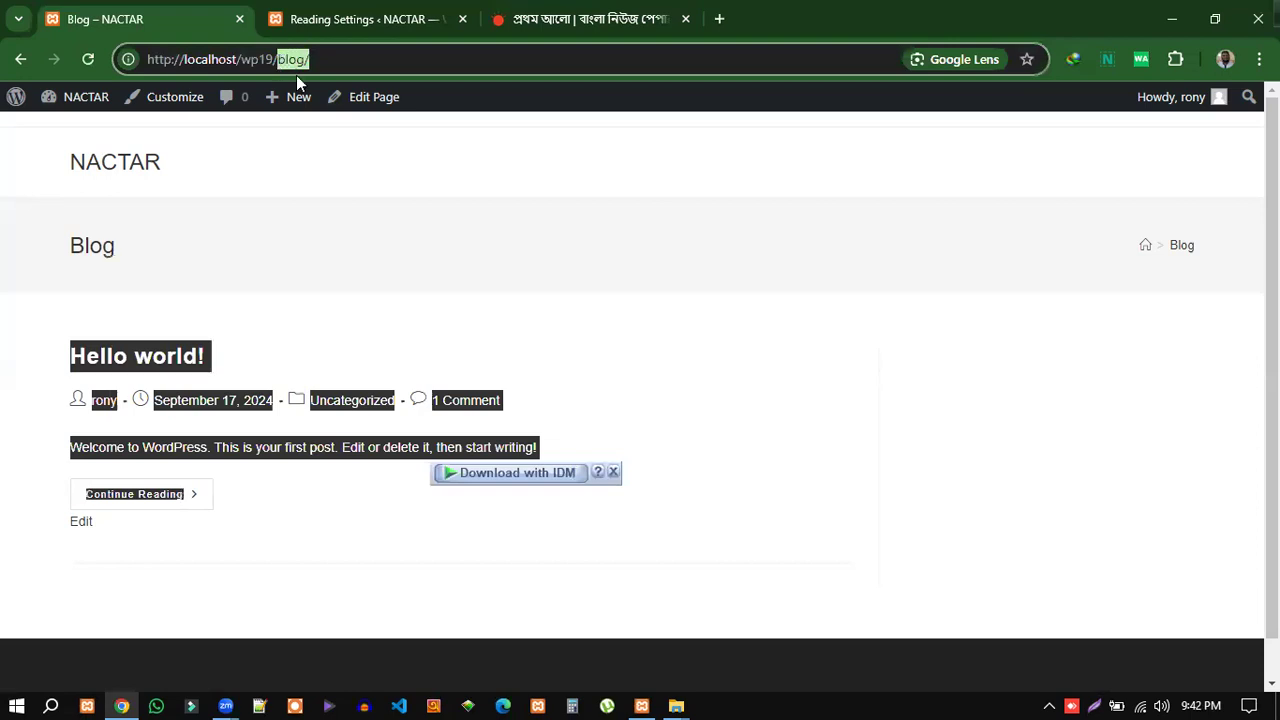
pyautogui.press('BackSpace')
pyautogui.press('Return')
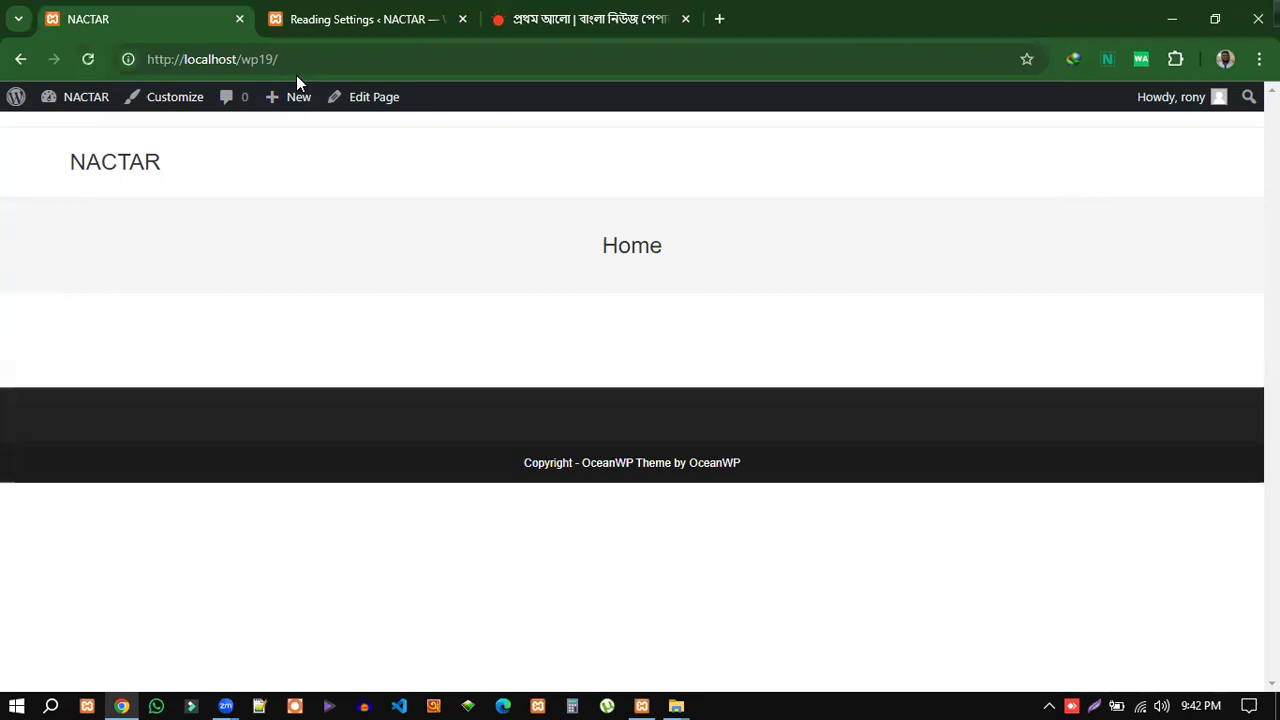
pyautogui.click(318, 20)
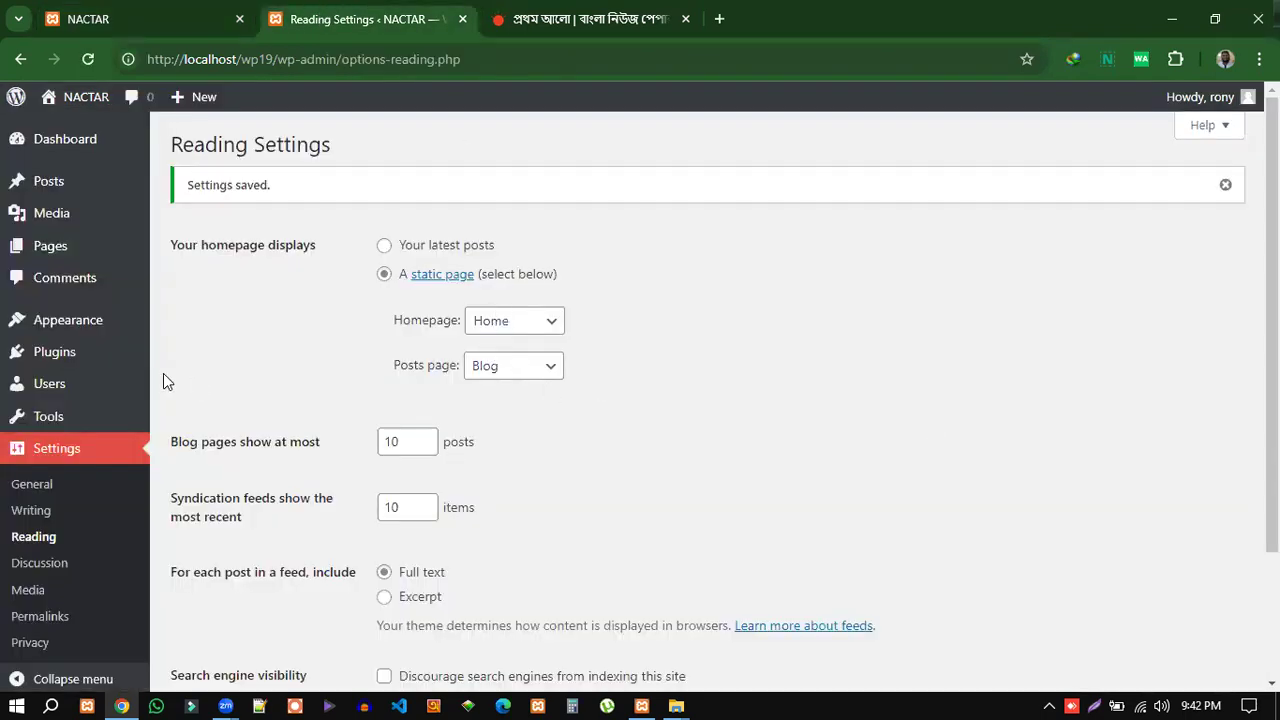
# Dismiss the 'Settings saved.' notice and review Reading Settings down to Save Changes.
pyautogui.moveTo(44, 251)
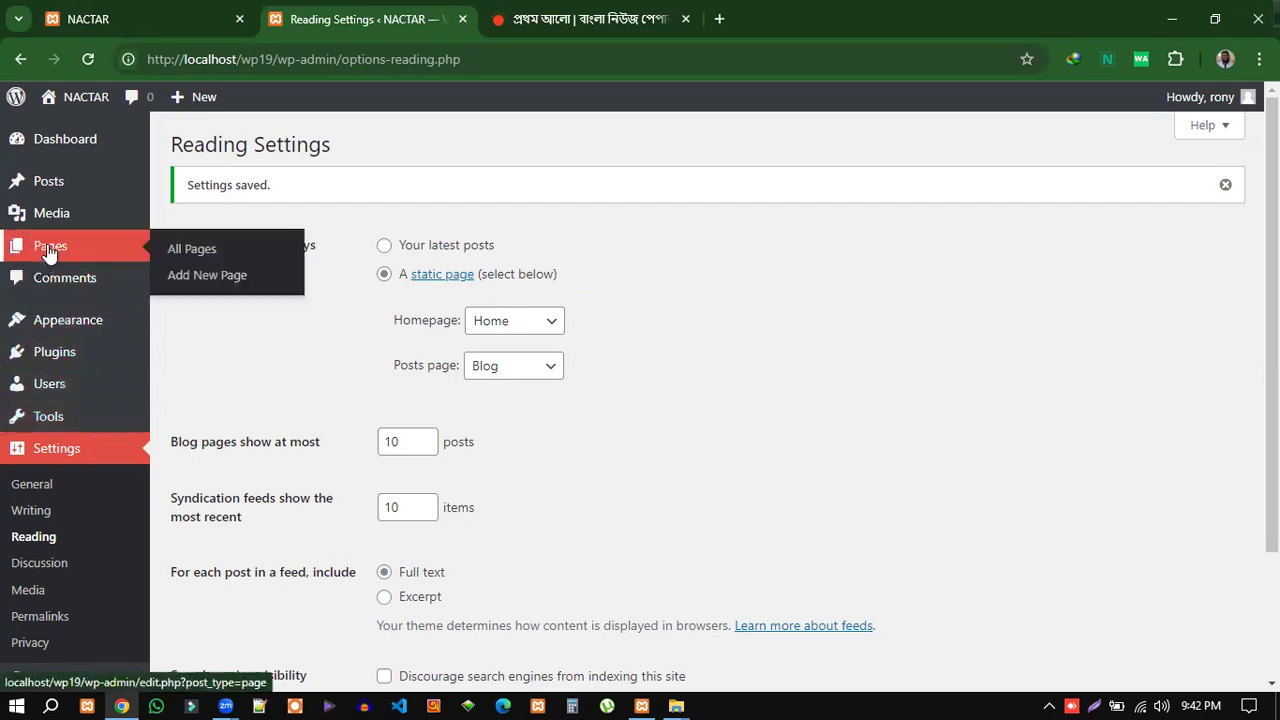
pyautogui.moveTo(93, 213)
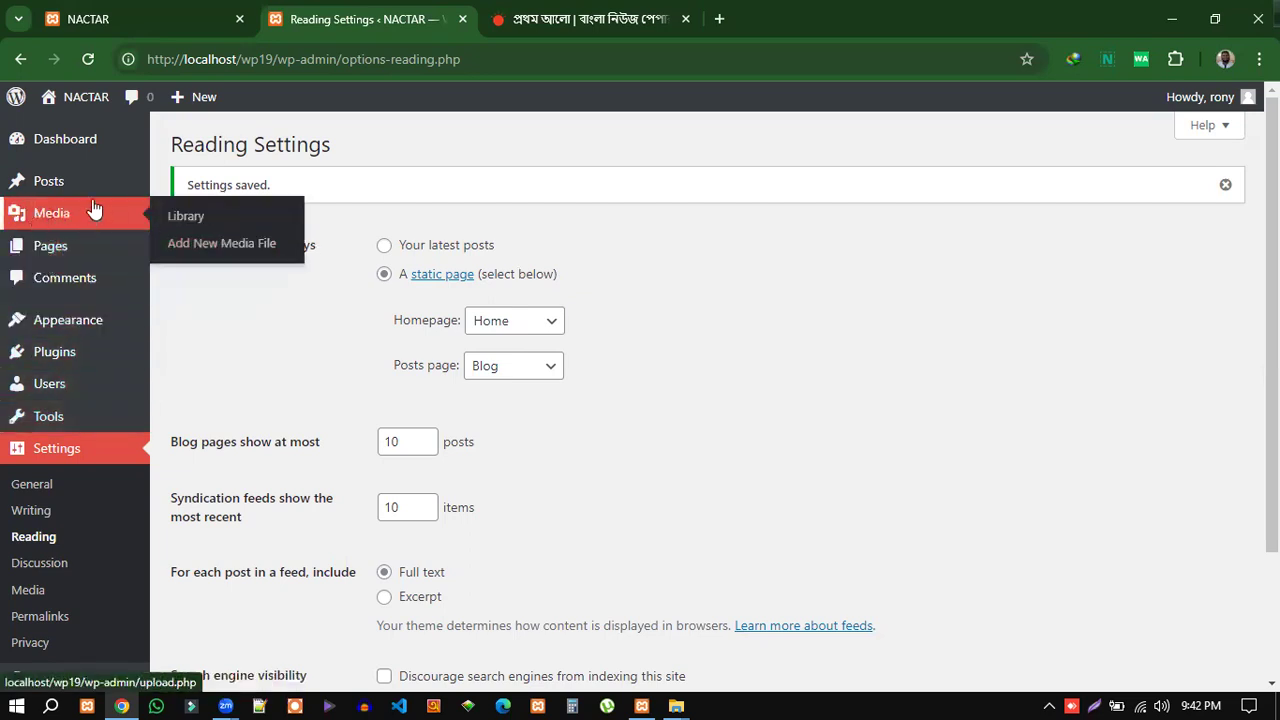
pyautogui.moveTo(60, 195)
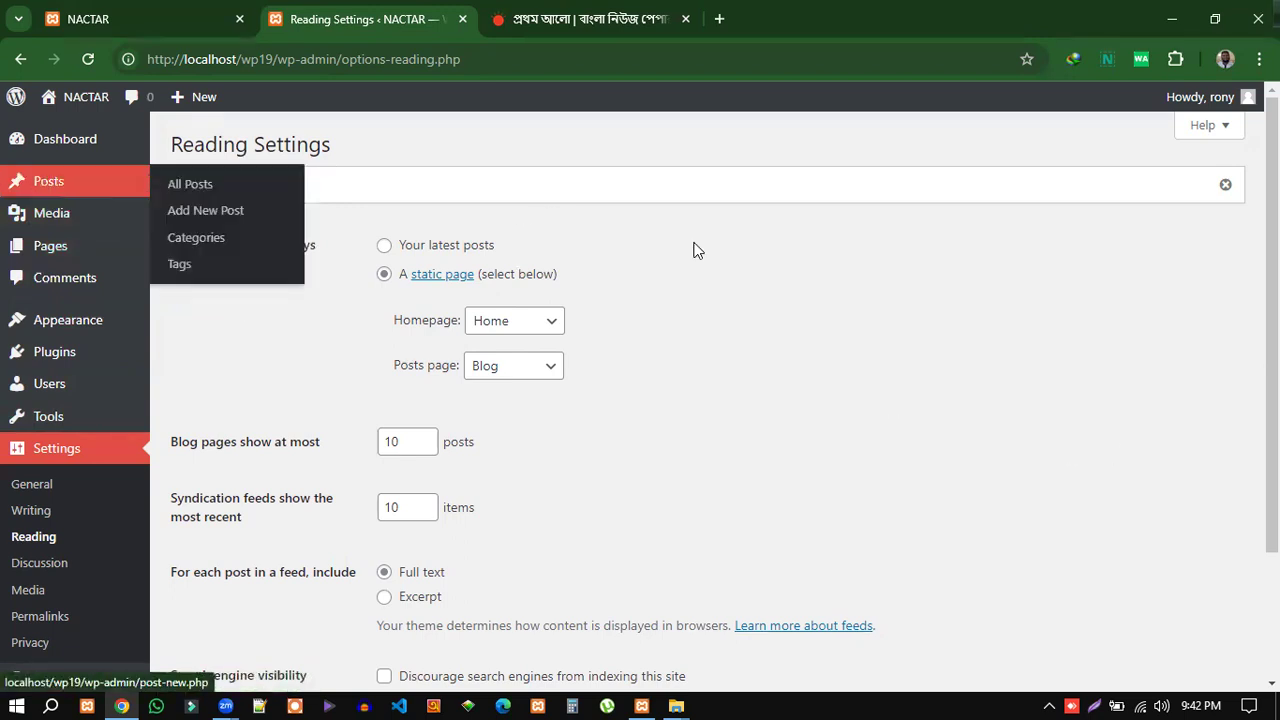
pyautogui.click(1225, 184)
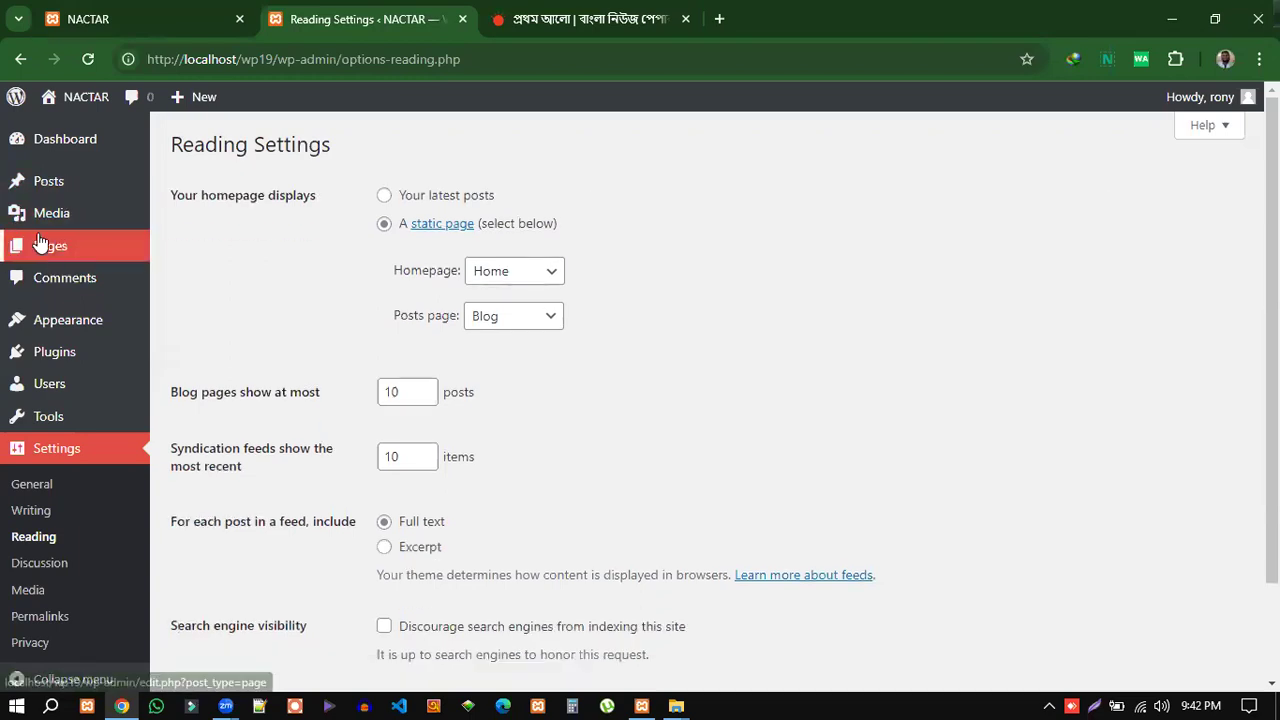
pyautogui.moveTo(8, 220)
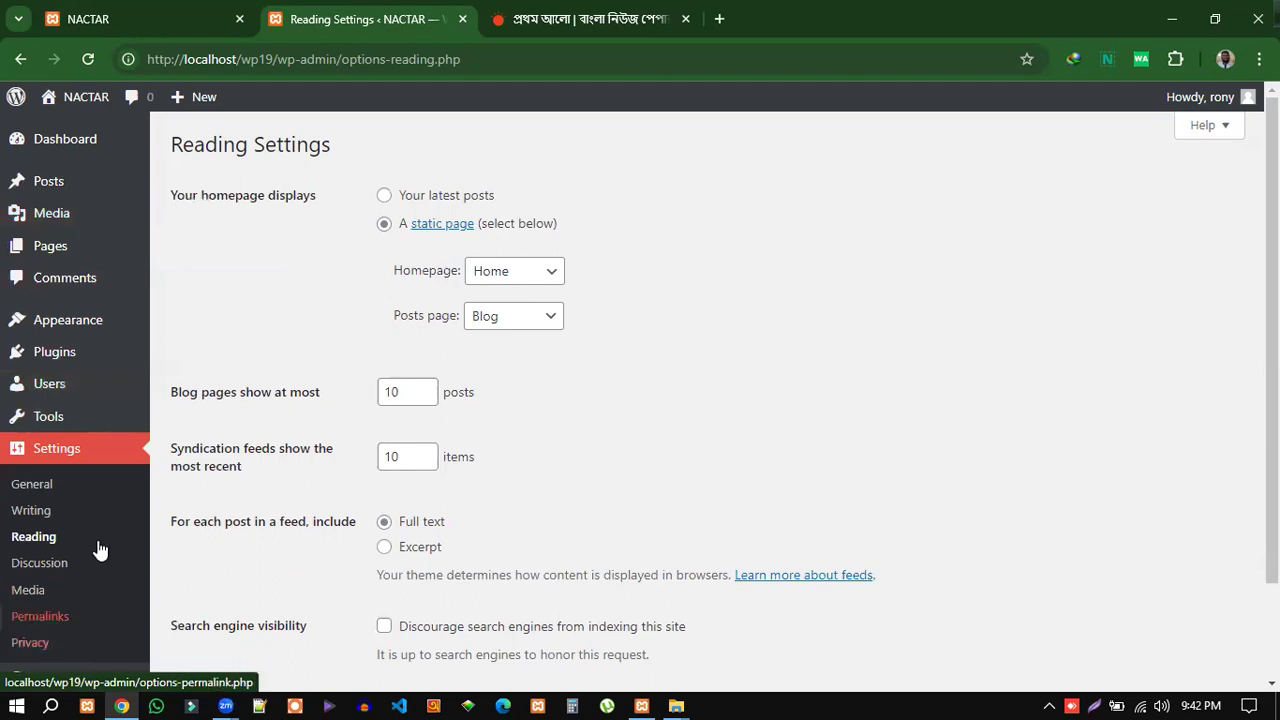
pyautogui.scroll(-2, 134, 466)
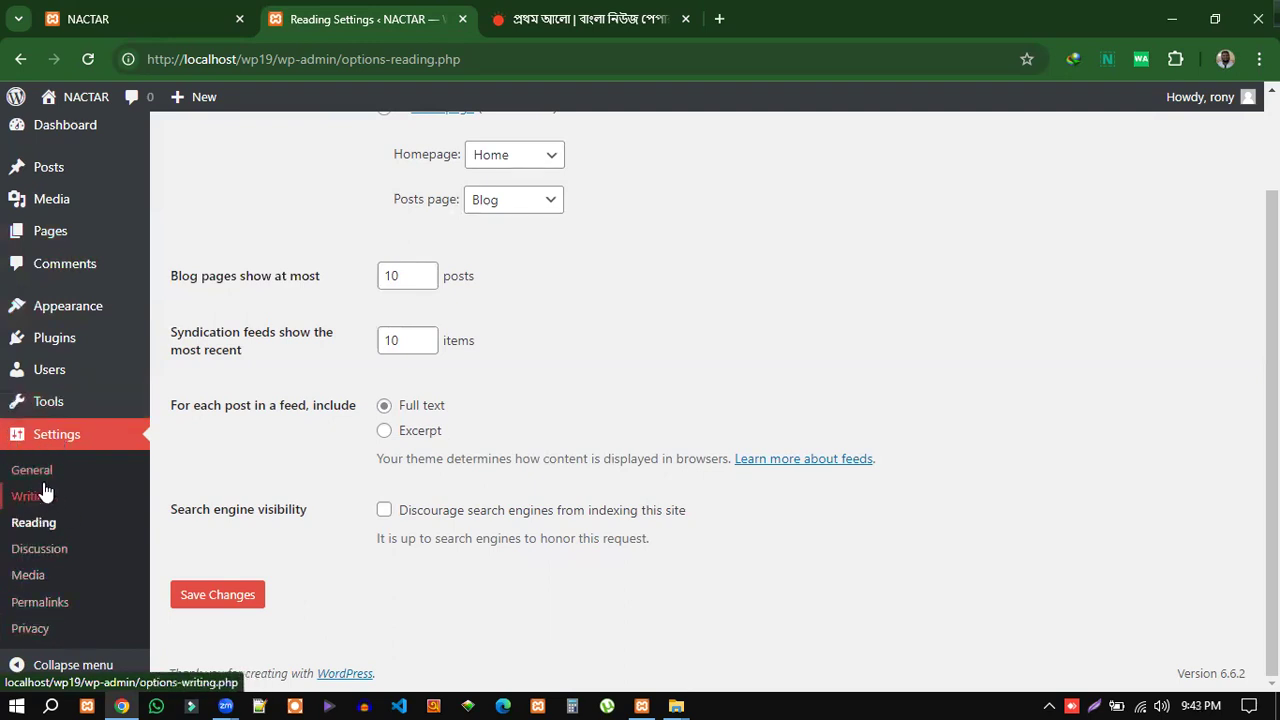
pyautogui.scroll(2, 495, 570)
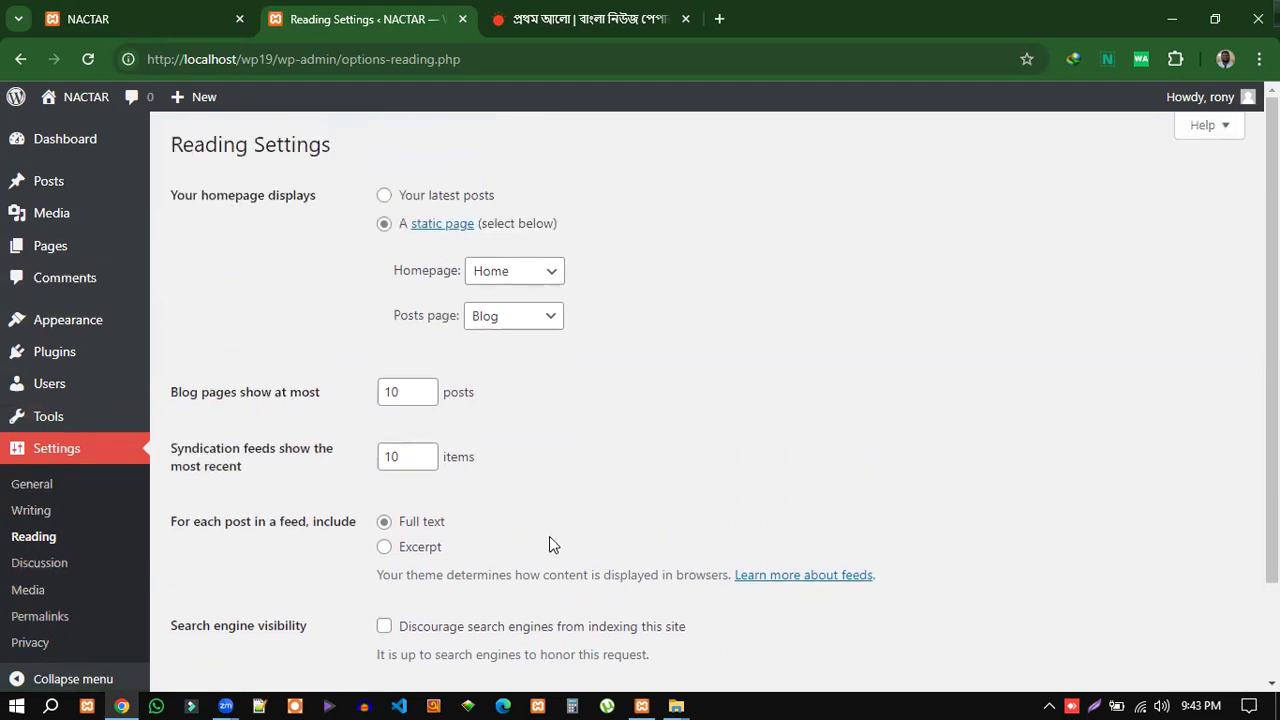